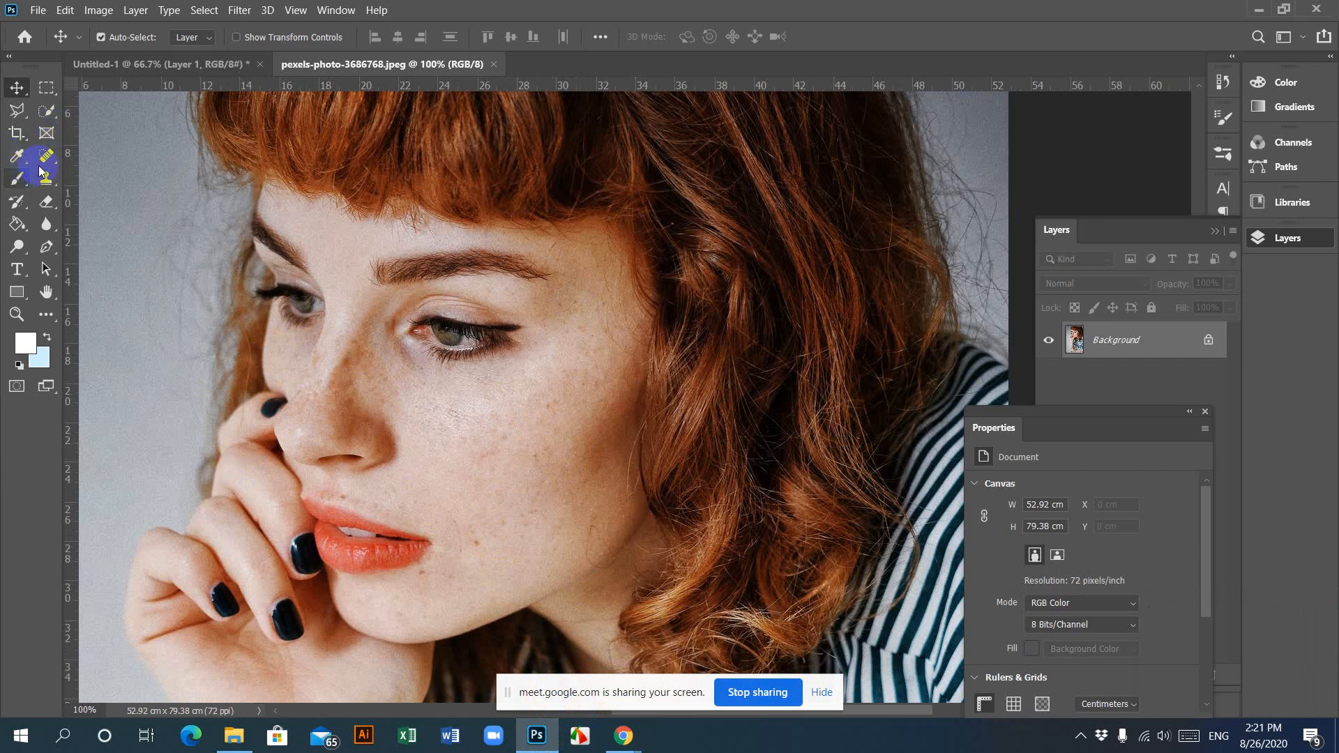
Step: Choose the Clone Stamp tool and try it on the lower cheek beside the mouth without a sampled source
drag(46, 155, 87, 167)
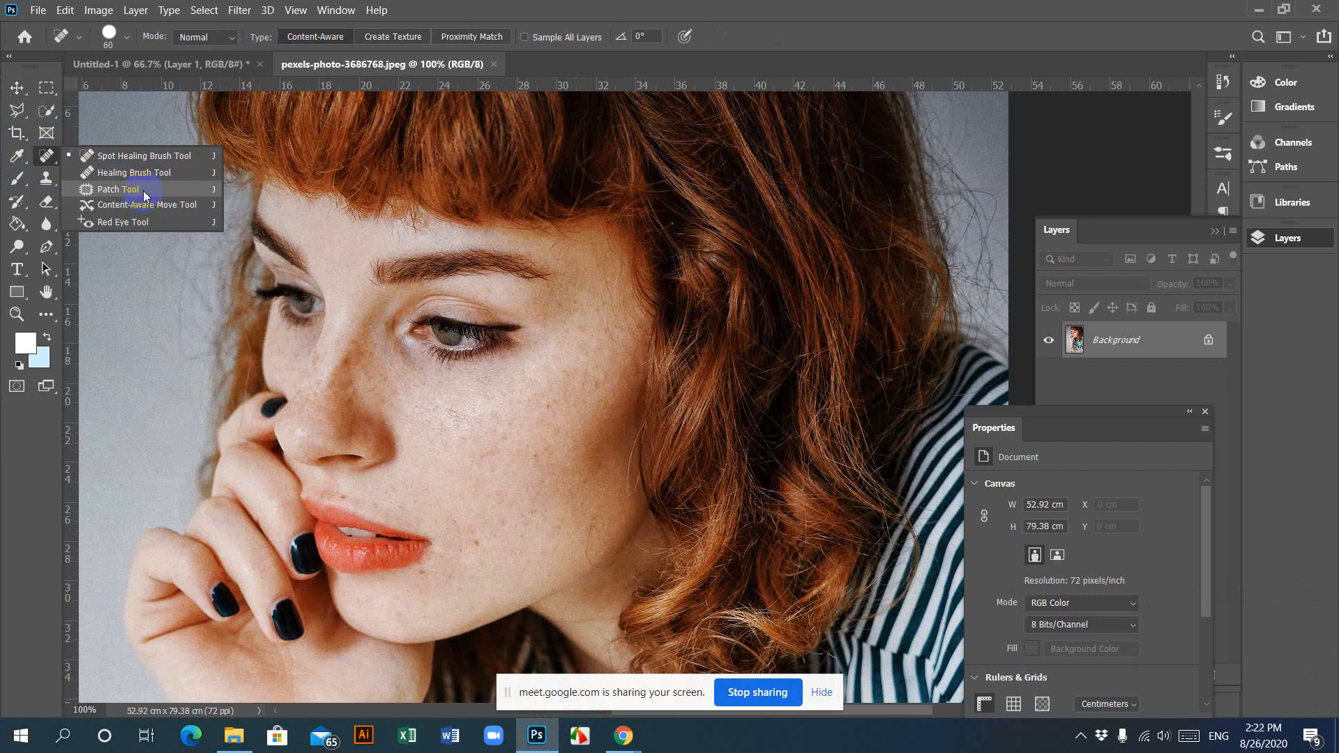
click(46, 183)
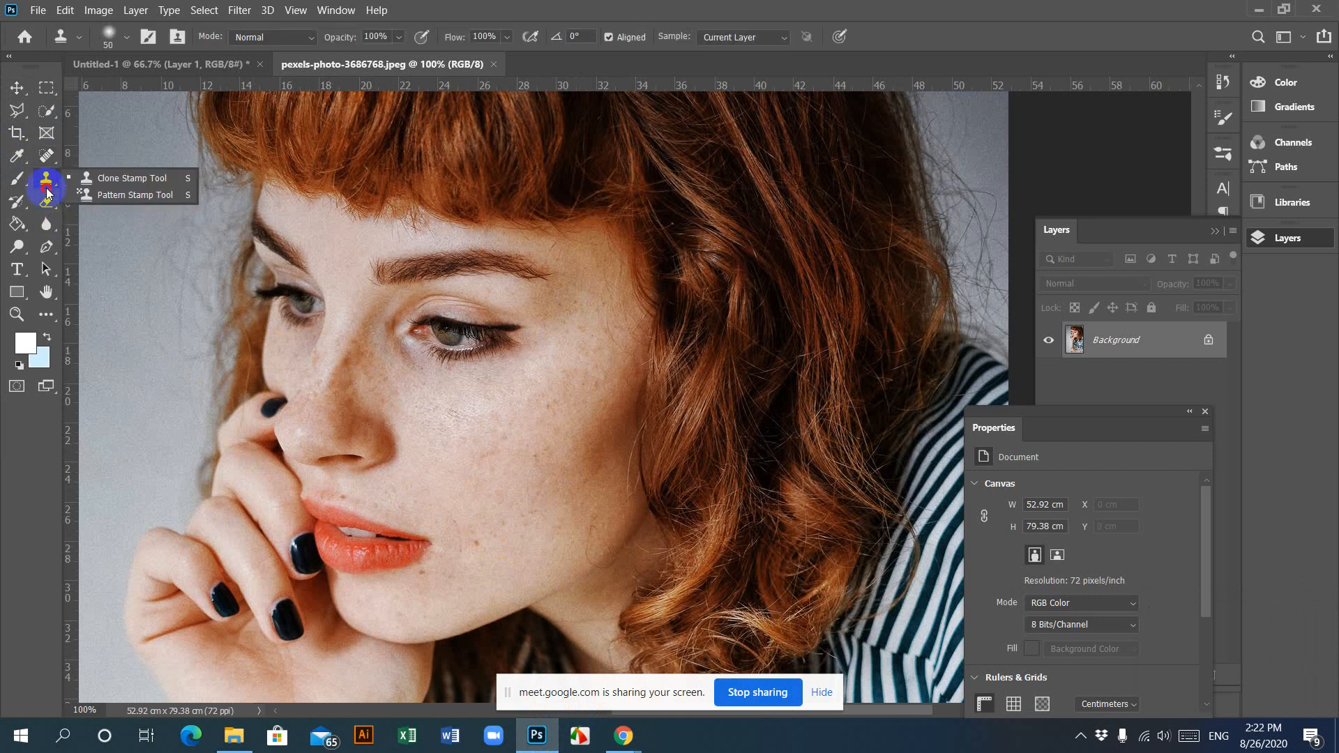
click(147, 178)
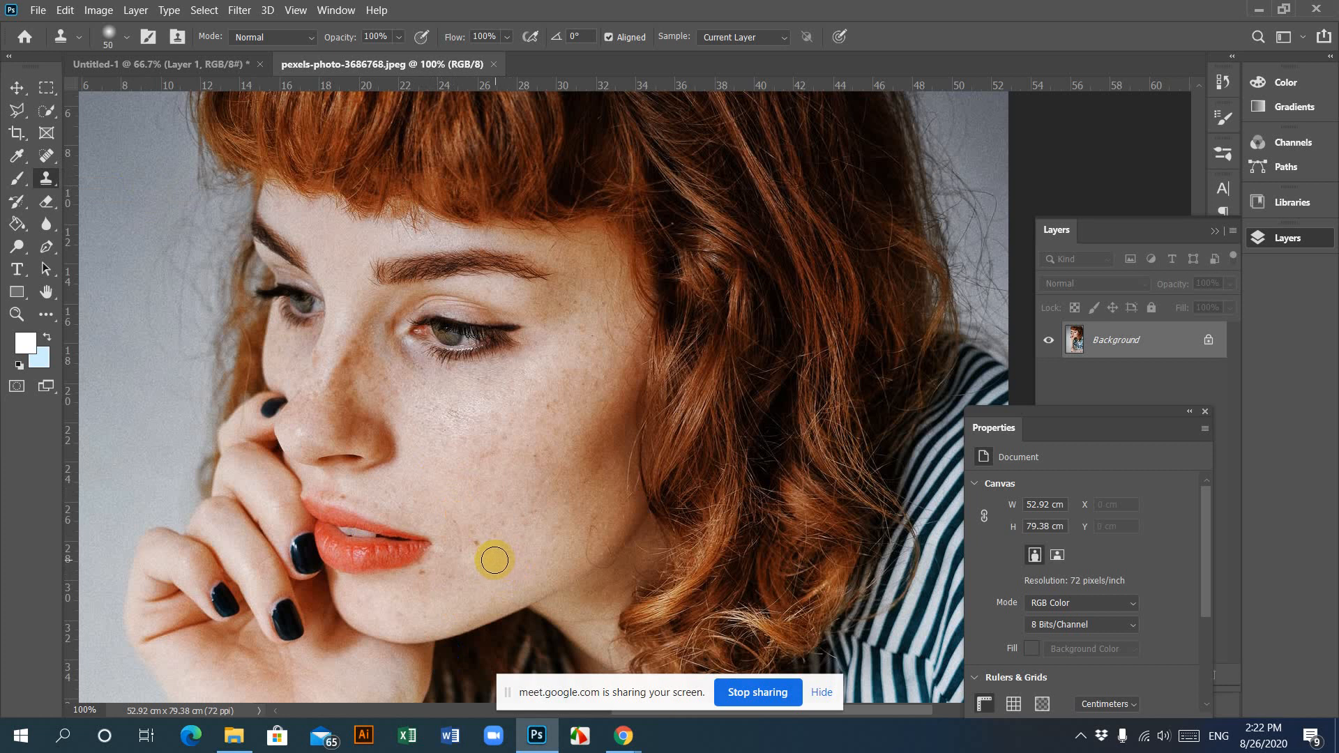
click(495, 560)
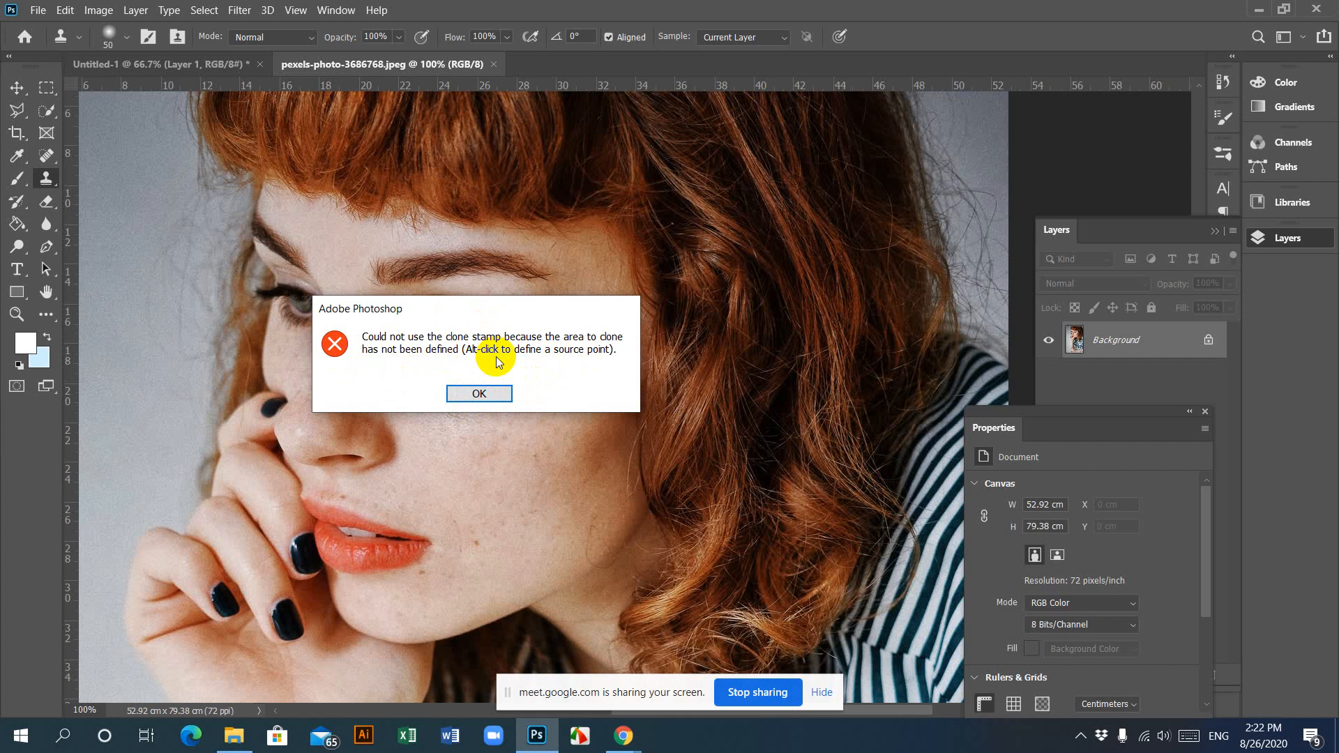
click(481, 393)
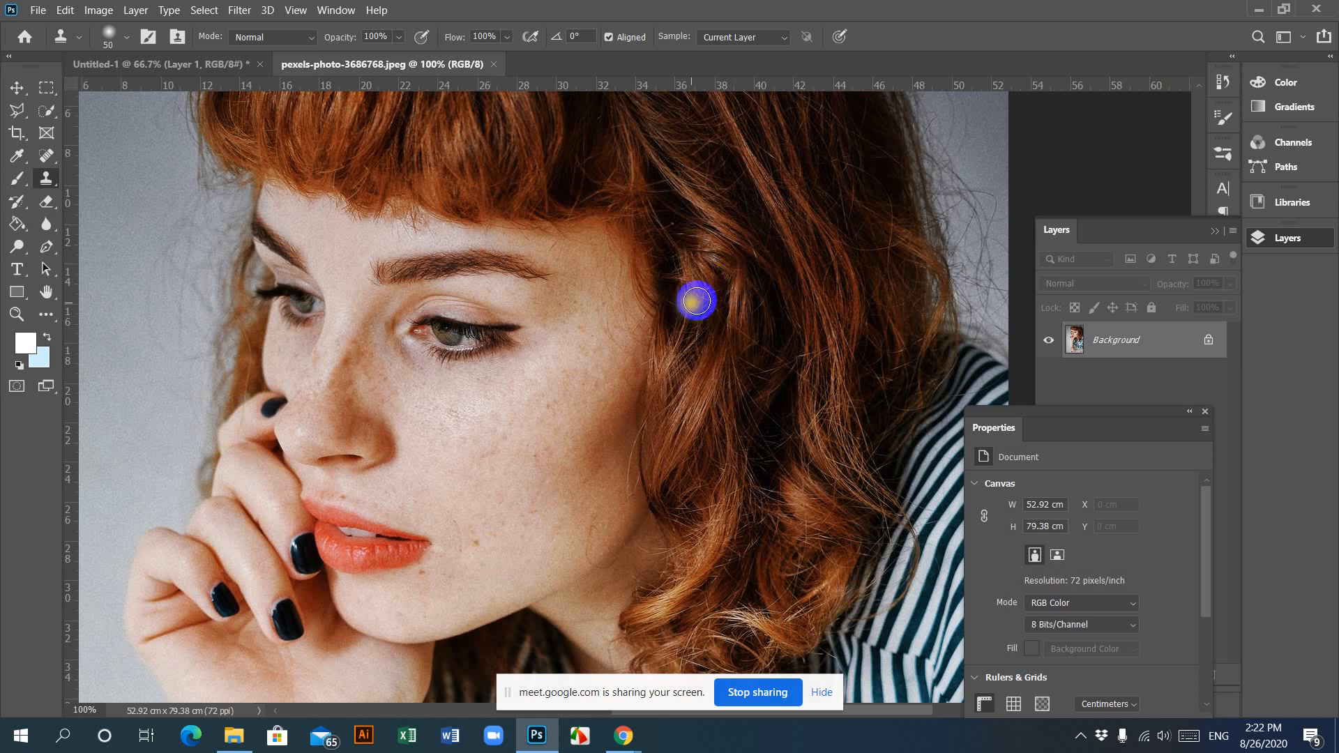
Step: Clone clean skin over the mole beside the mouth and the spots on the cheek up towards the nose
click(676, 163)
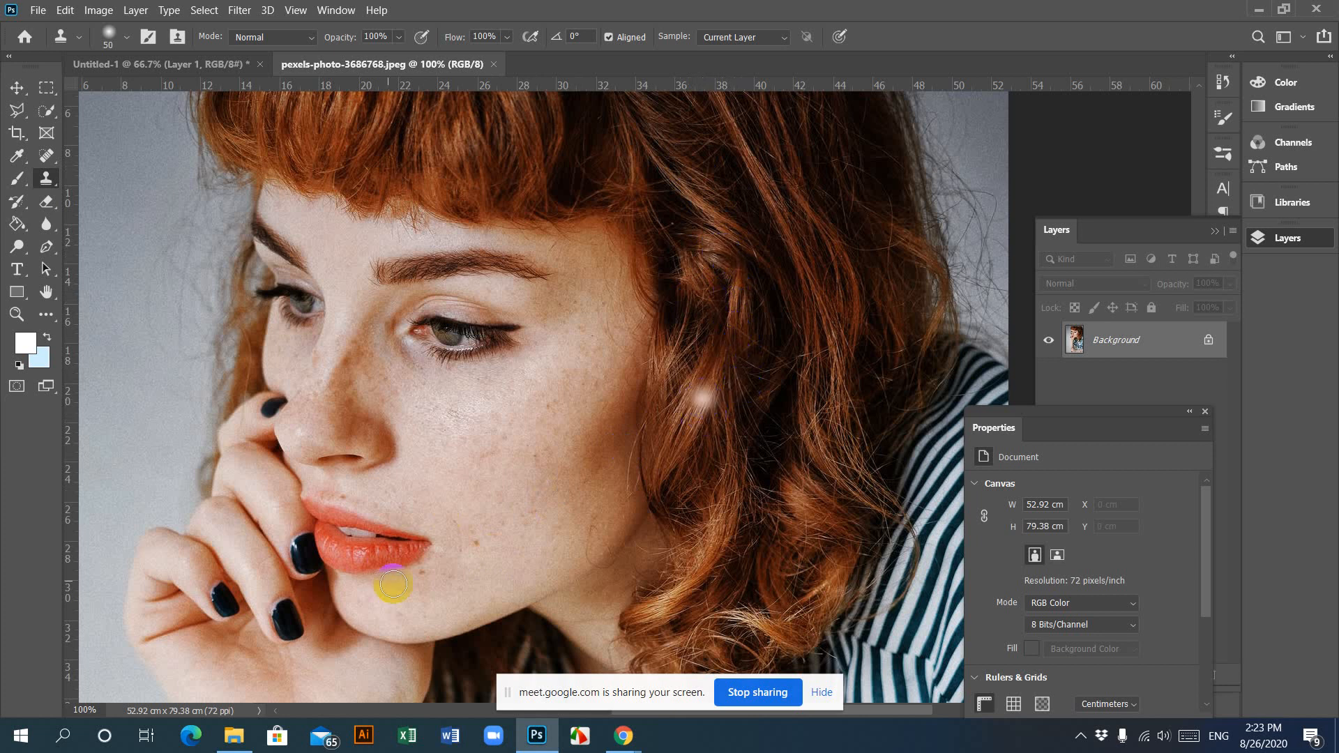
click(475, 543)
mouse_move(475, 535)
mouse_down()
mouse_move(502, 520)
mouse_move(520, 532)
mouse_move(529, 515)
mouse_move(458, 532)
mouse_move(463, 559)
mouse_move(449, 576)
mouse_move(422, 577)
mouse_move(394, 618)
mouse_move(520, 508)
mouse_move(481, 562)
mouse_move(520, 532)
mouse_move(493, 472)
mouse_move(499, 516)
mouse_move(499, 502)
mouse_up()
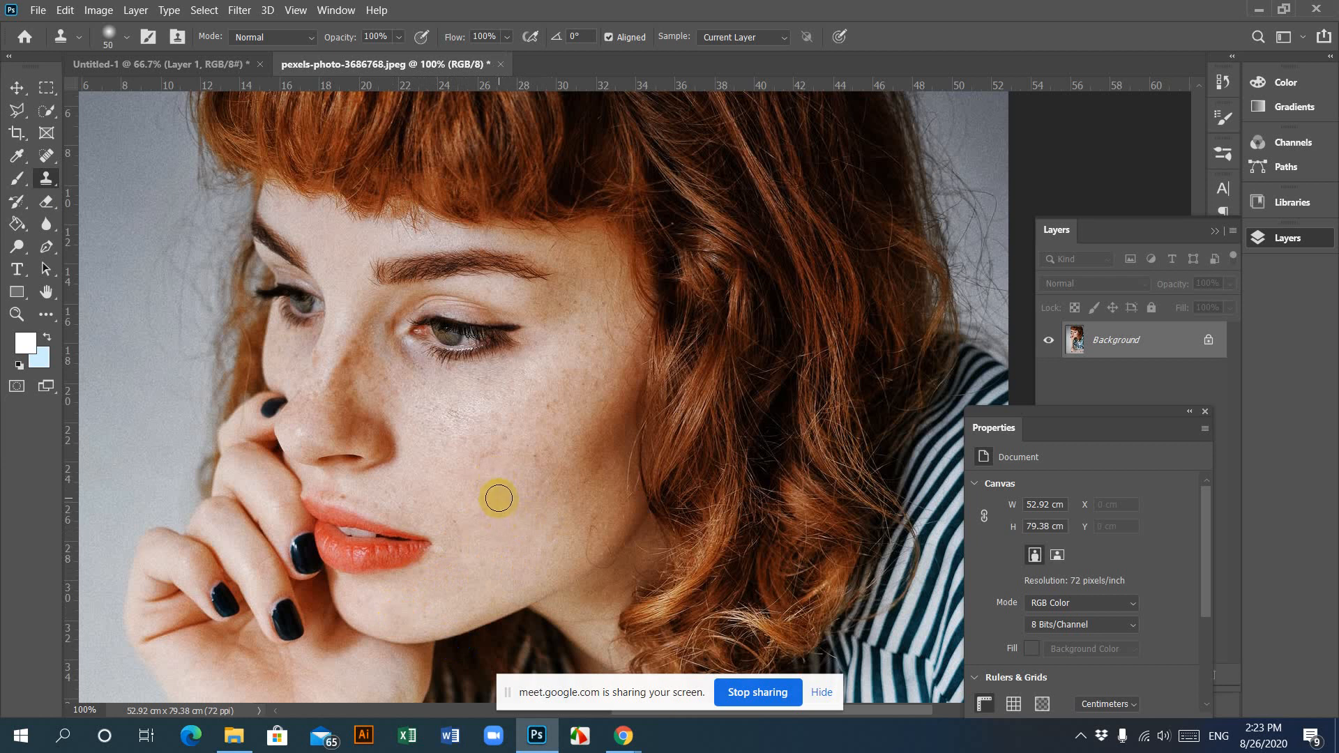
mouse_move(498, 492)
mouse_down()
mouse_move(484, 457)
mouse_move(467, 469)
mouse_move(451, 515)
mouse_move(537, 463)
mouse_move(515, 488)
mouse_move(550, 407)
mouse_move(497, 442)
mouse_move(518, 410)
mouse_move(452, 437)
mouse_move(318, 438)
mouse_move(368, 418)
mouse_move(360, 393)
mouse_move(345, 408)
mouse_move(355, 354)
mouse_up()
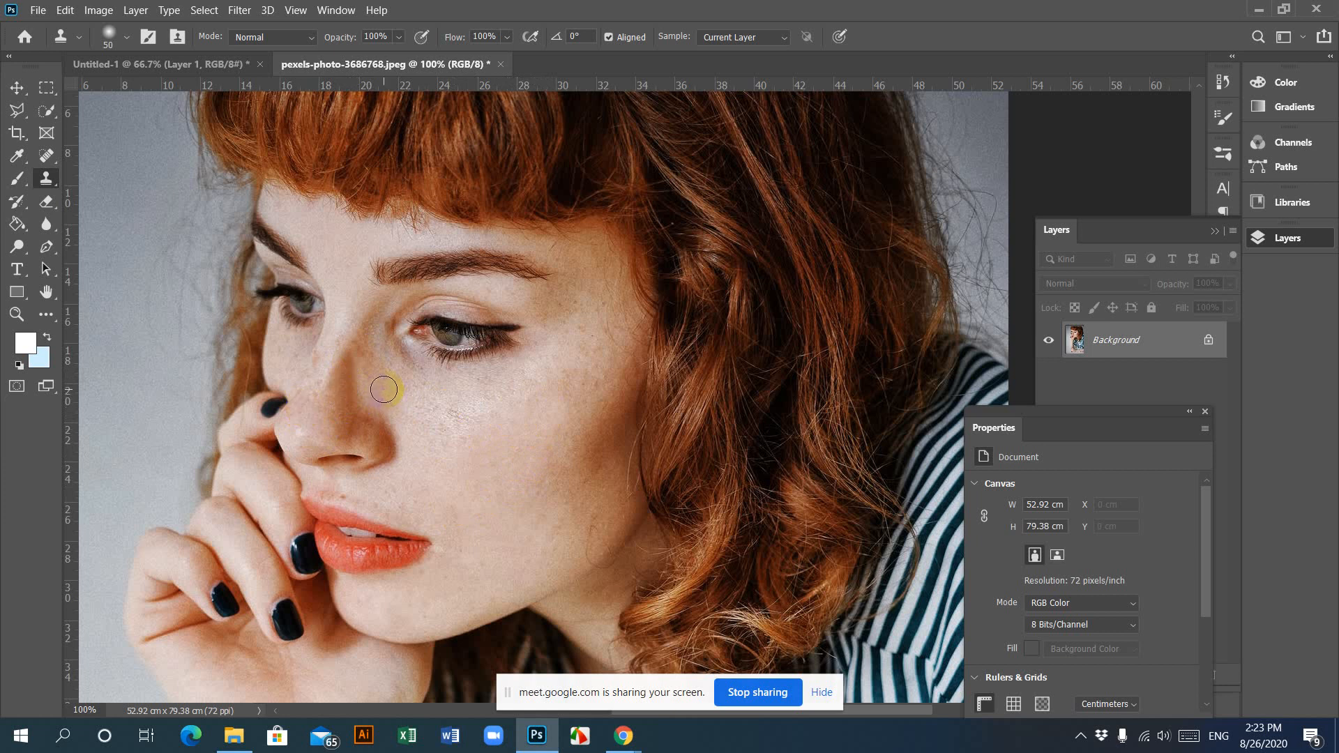
Step: Sample clean skin under the eye and clone it over the freckles near the temple and on the lower cheek
alt+click(425, 401)
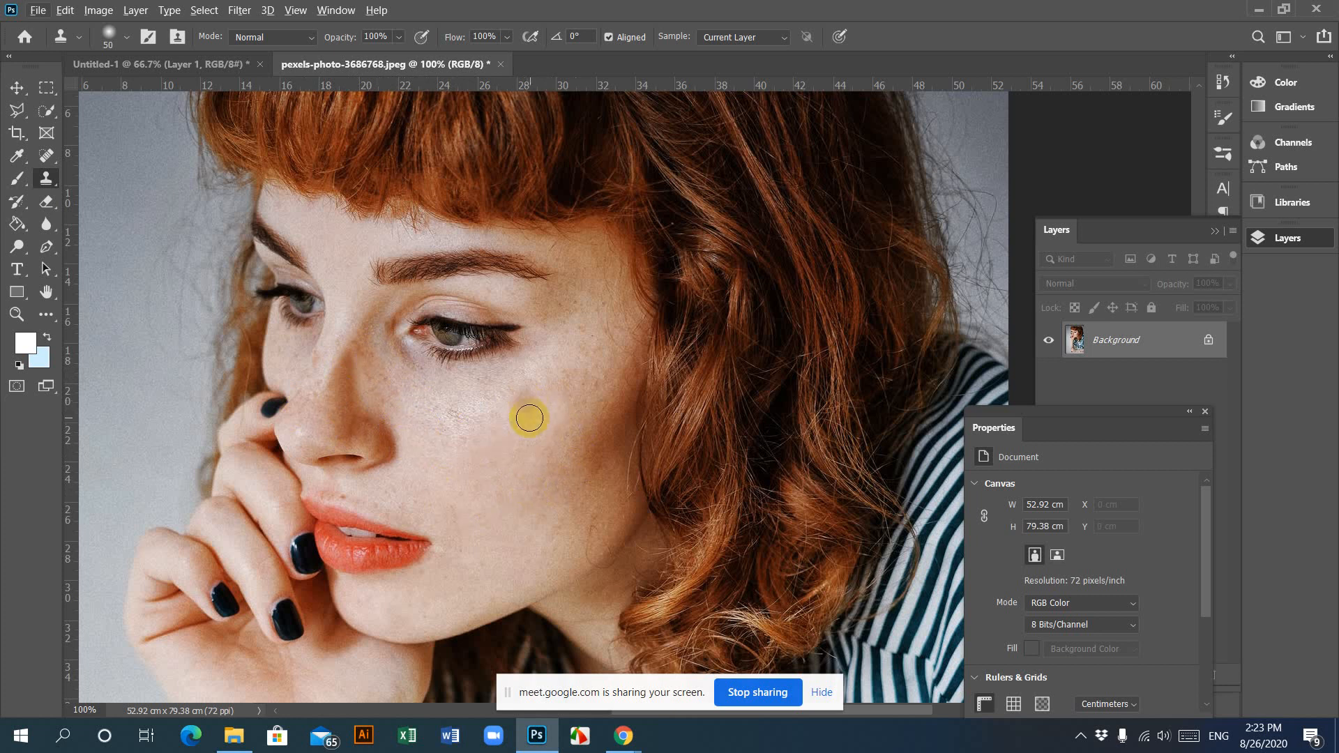
mouse_move(551, 357)
mouse_down()
mouse_move(542, 369)
mouse_move(583, 321)
mouse_up()
mouse_move(471, 495)
mouse_down()
mouse_move(447, 514)
mouse_move(371, 486)
mouse_move(346, 492)
mouse_move(410, 493)
mouse_move(358, 488)
mouse_move(449, 514)
mouse_move(536, 503)
mouse_up()
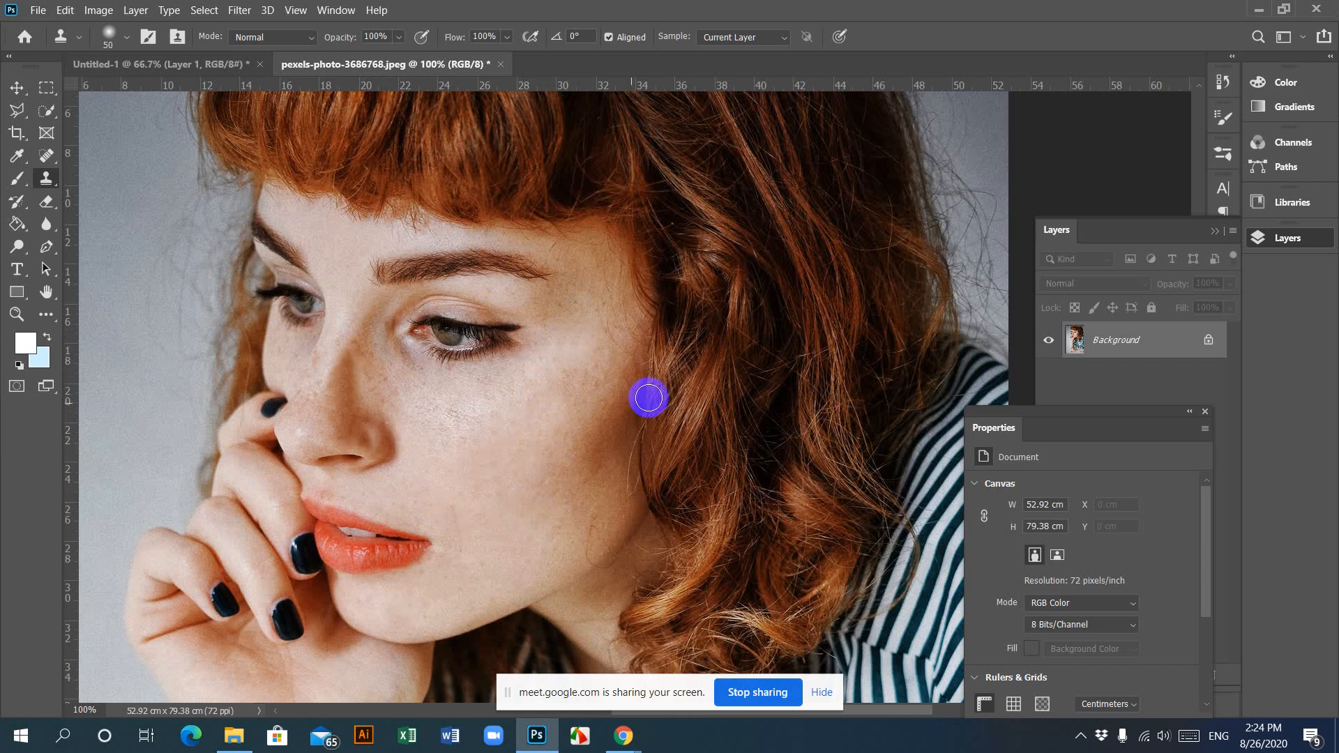
Step: Undo the last clone stroke on the cheek and switch to the Move tool
key(ctrl+z)
click(538, 415)
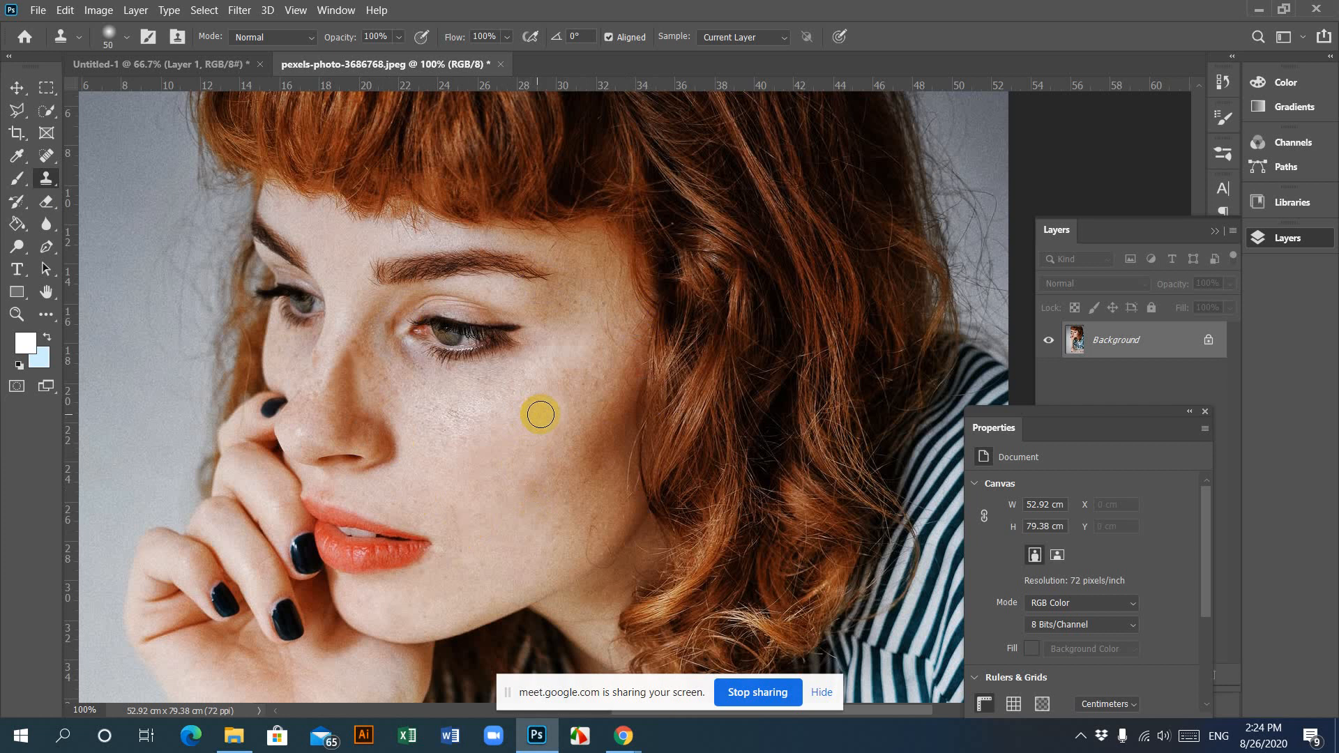
click(410, 487)
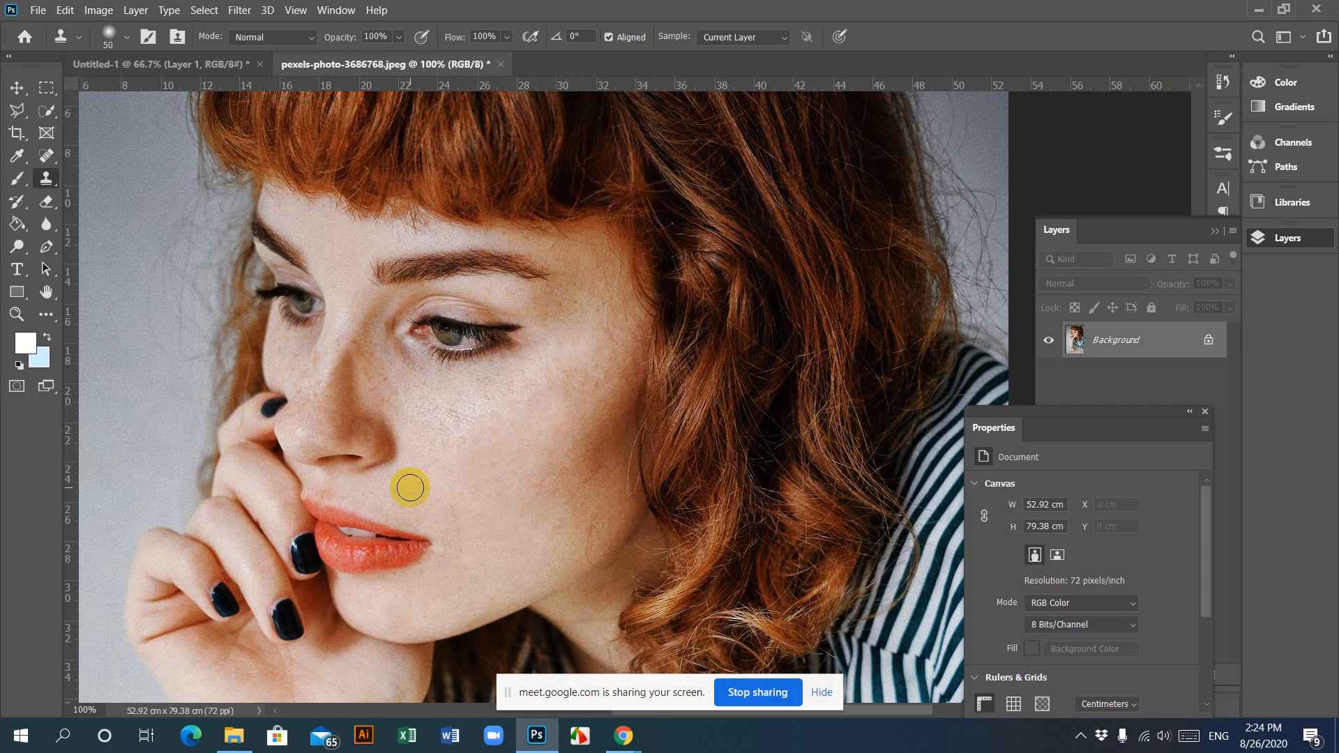
click(16, 87)
click(353, 513)
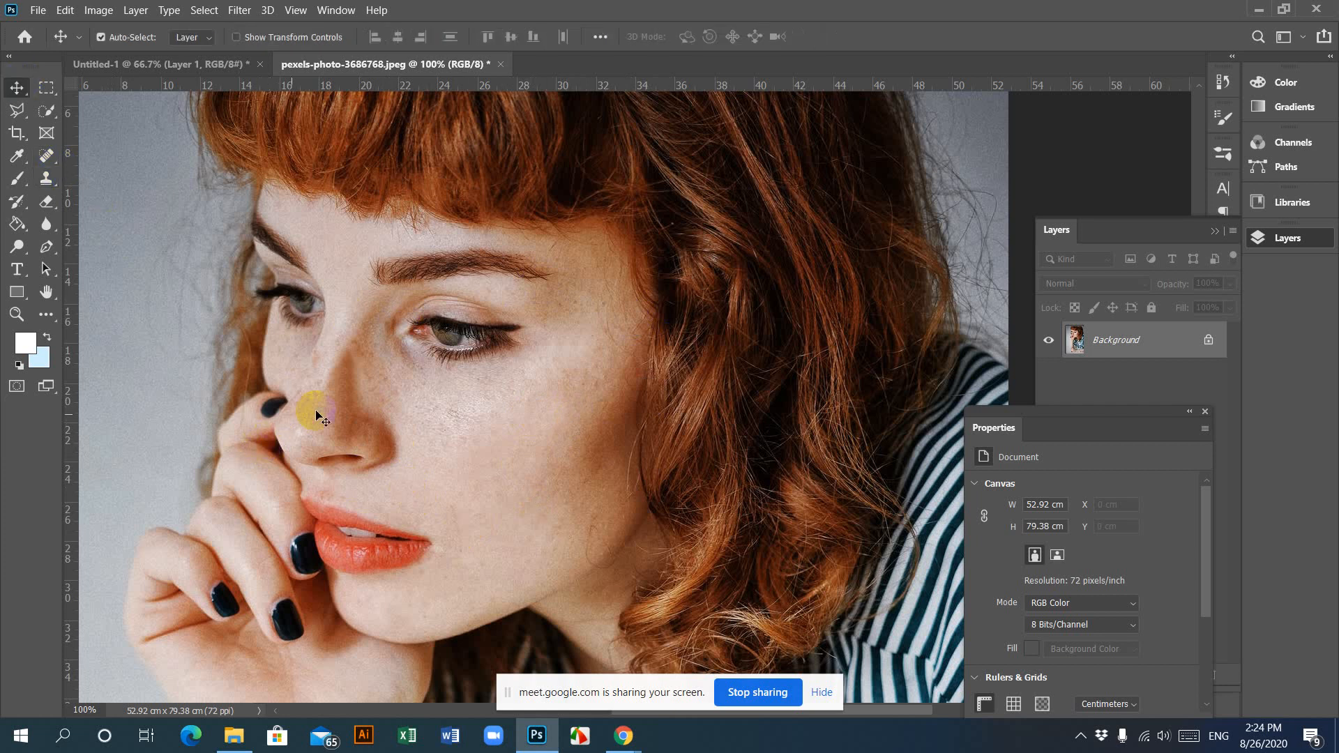
Step: Heal the blemishes on the cheek, beside the nose and near the temple with the Spot Healing Brush
click(47, 156)
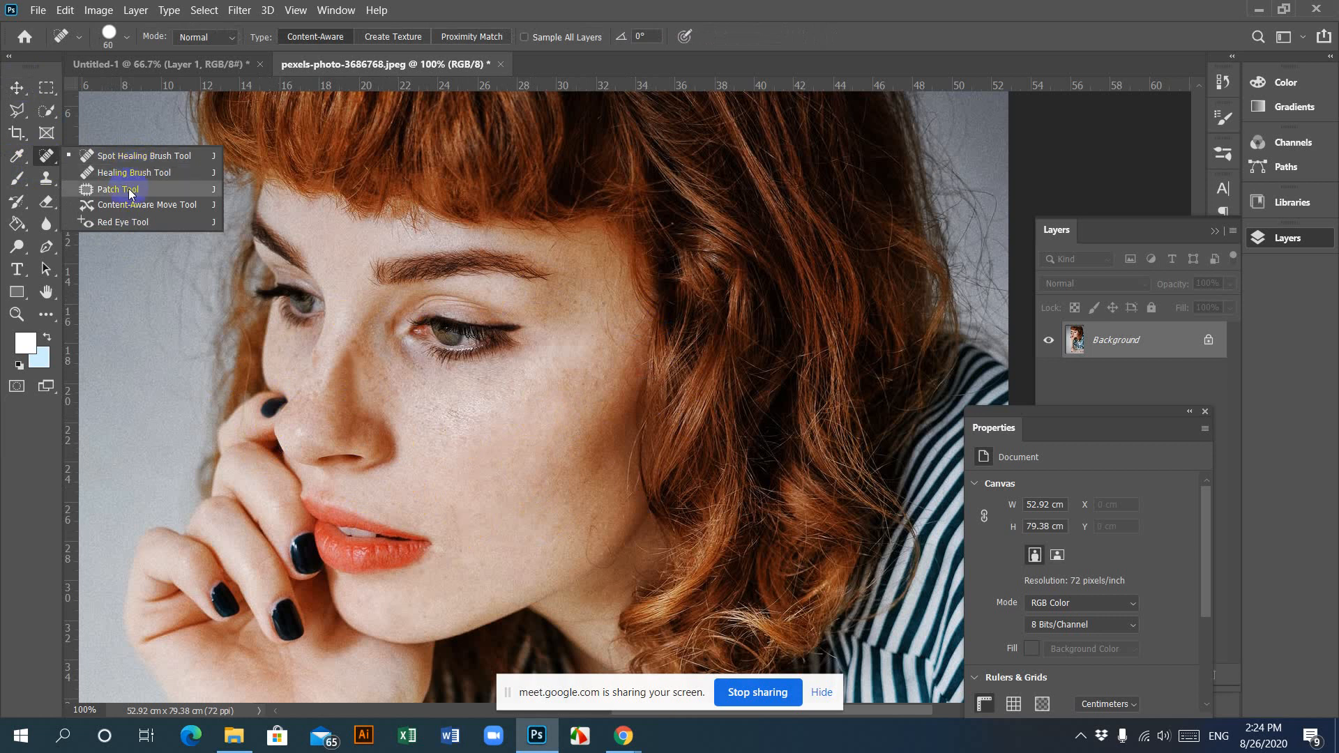
click(145, 157)
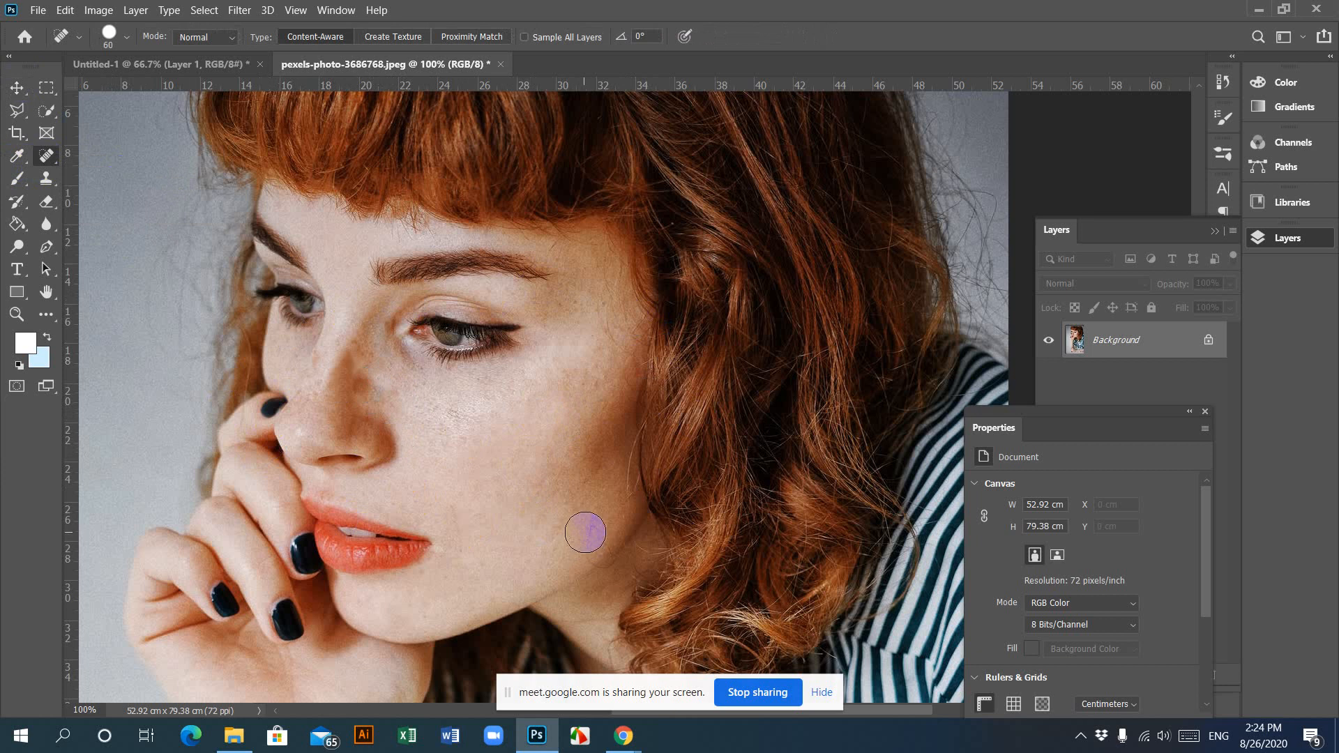
drag(446, 452, 392, 379)
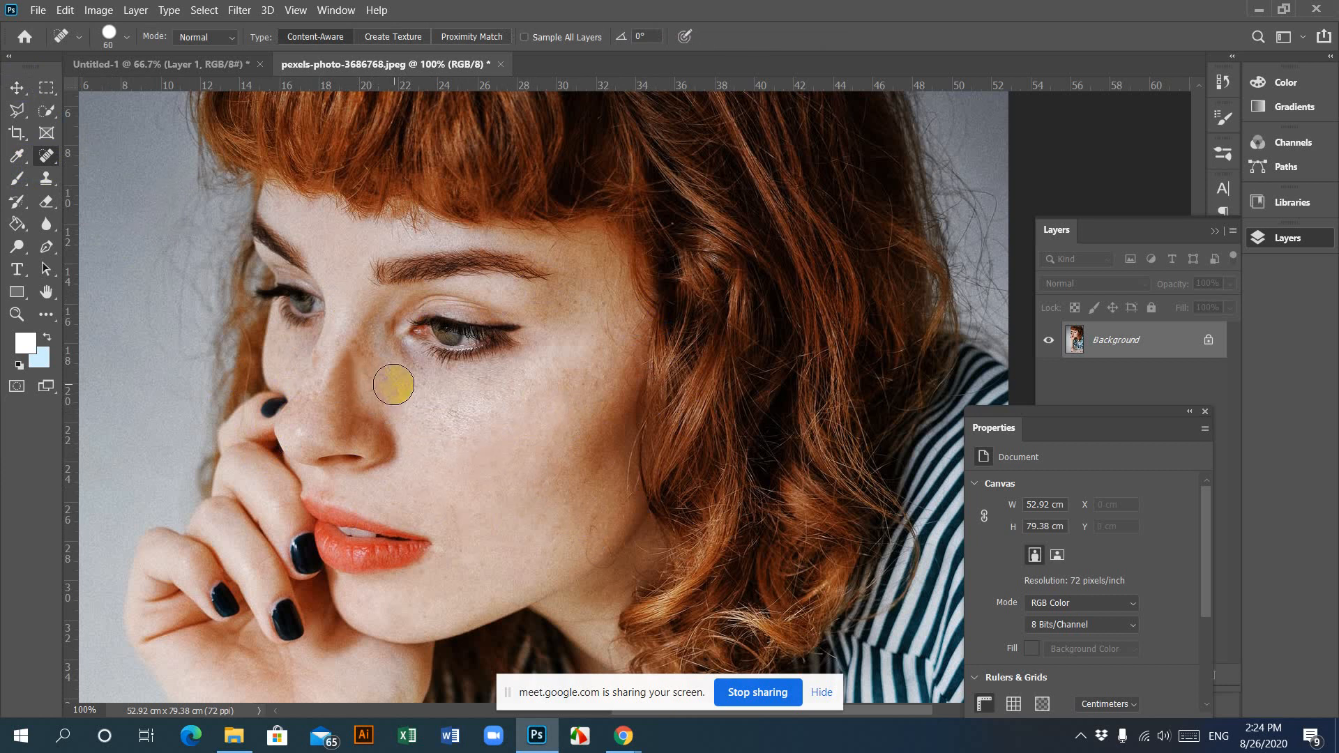
click(510, 503)
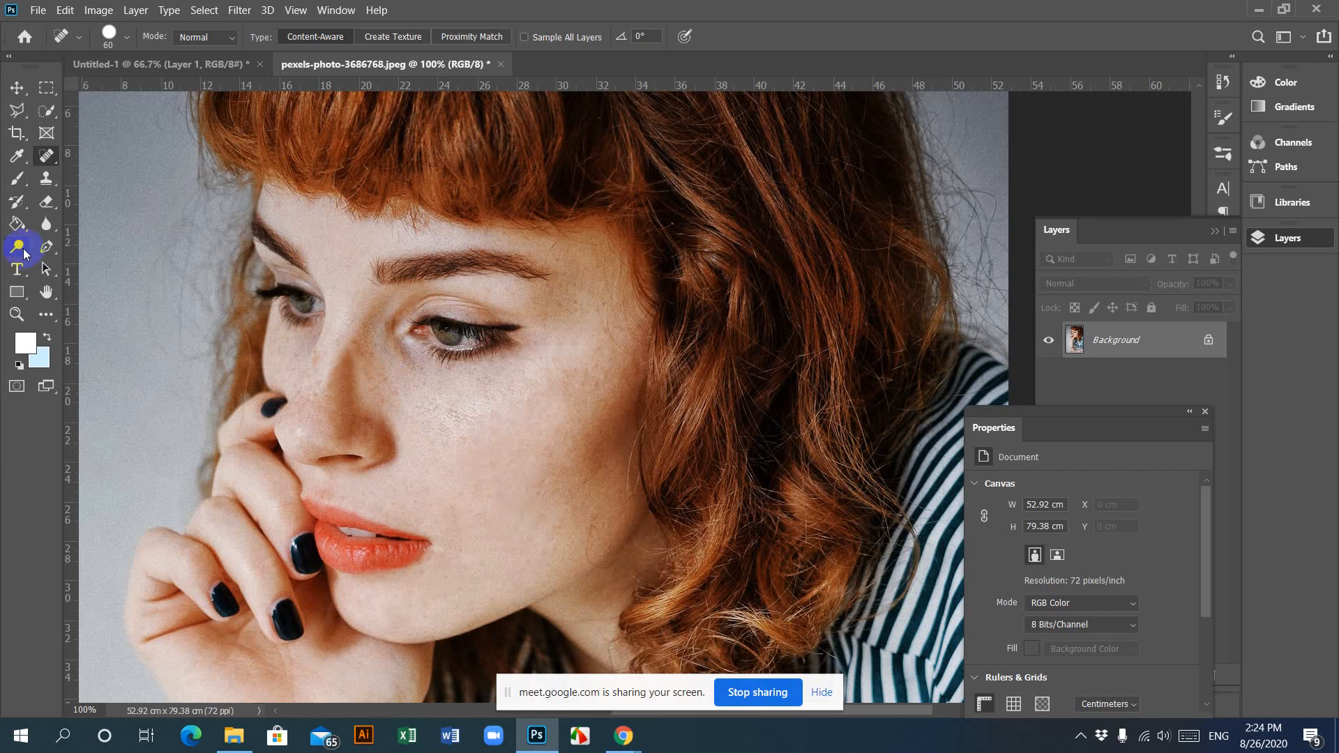
click(600, 357)
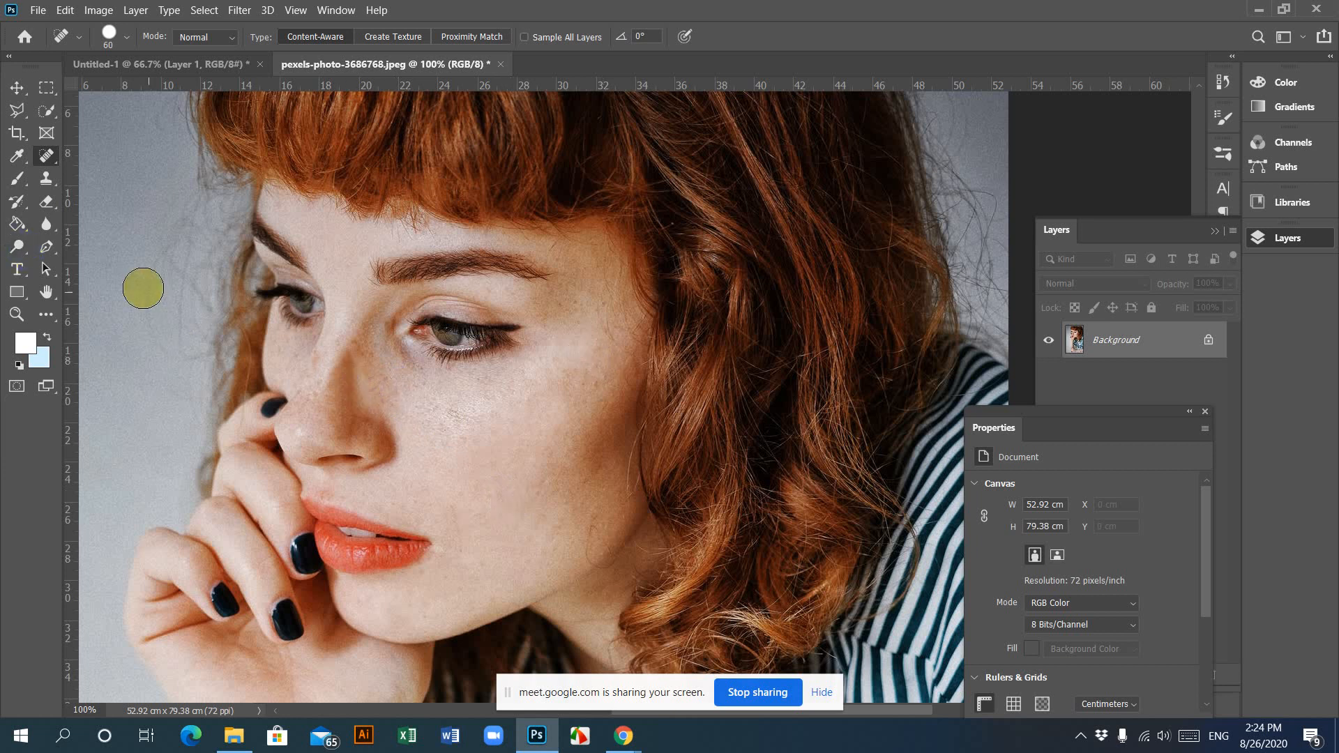
Step: Sample clean mid-cheek skin with the Clone Stamp tool and dab it over the upper cheek below the eye
click(47, 182)
drag(48, 187, 117, 183)
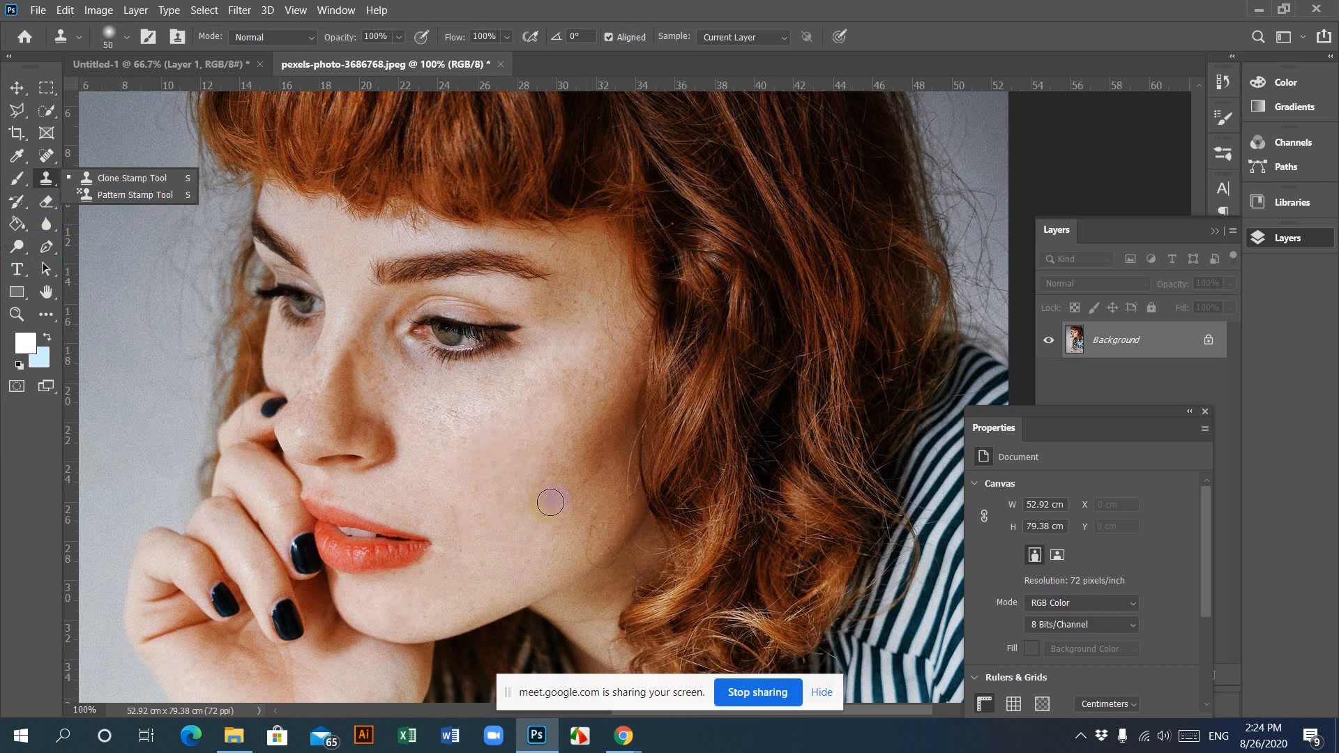
alt+click(501, 454)
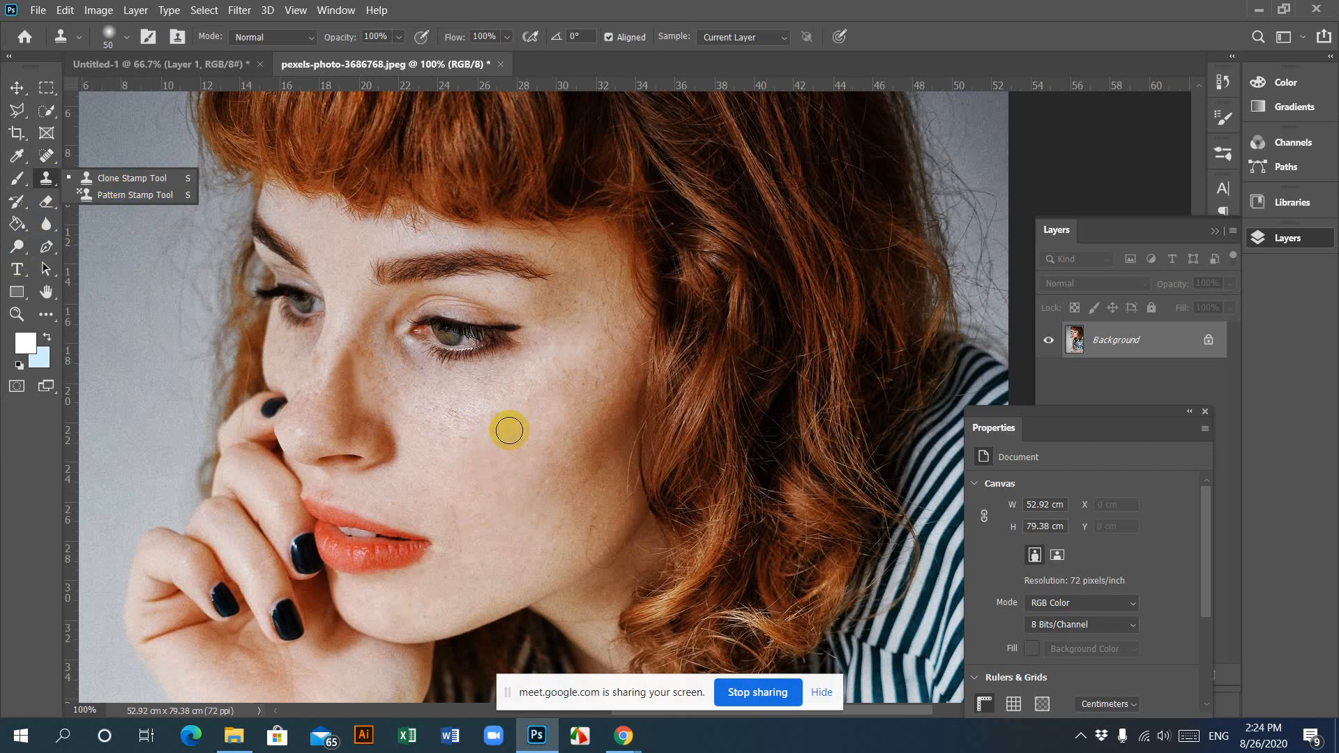
click(496, 428)
alt+click(496, 428)
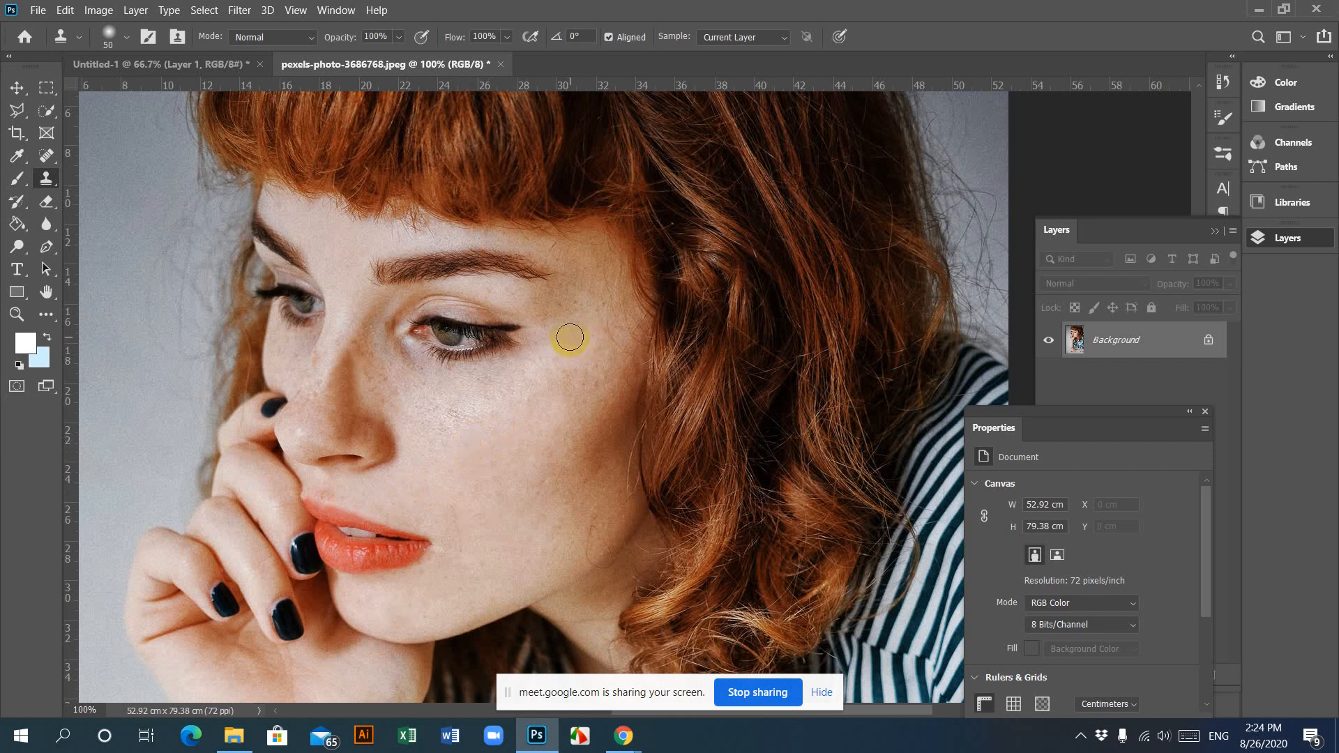
Step: Clone skin sampled beside the eyebrow's outer end over the temple and outer cheek, finishing with the Move tool active
alt+click(588, 275)
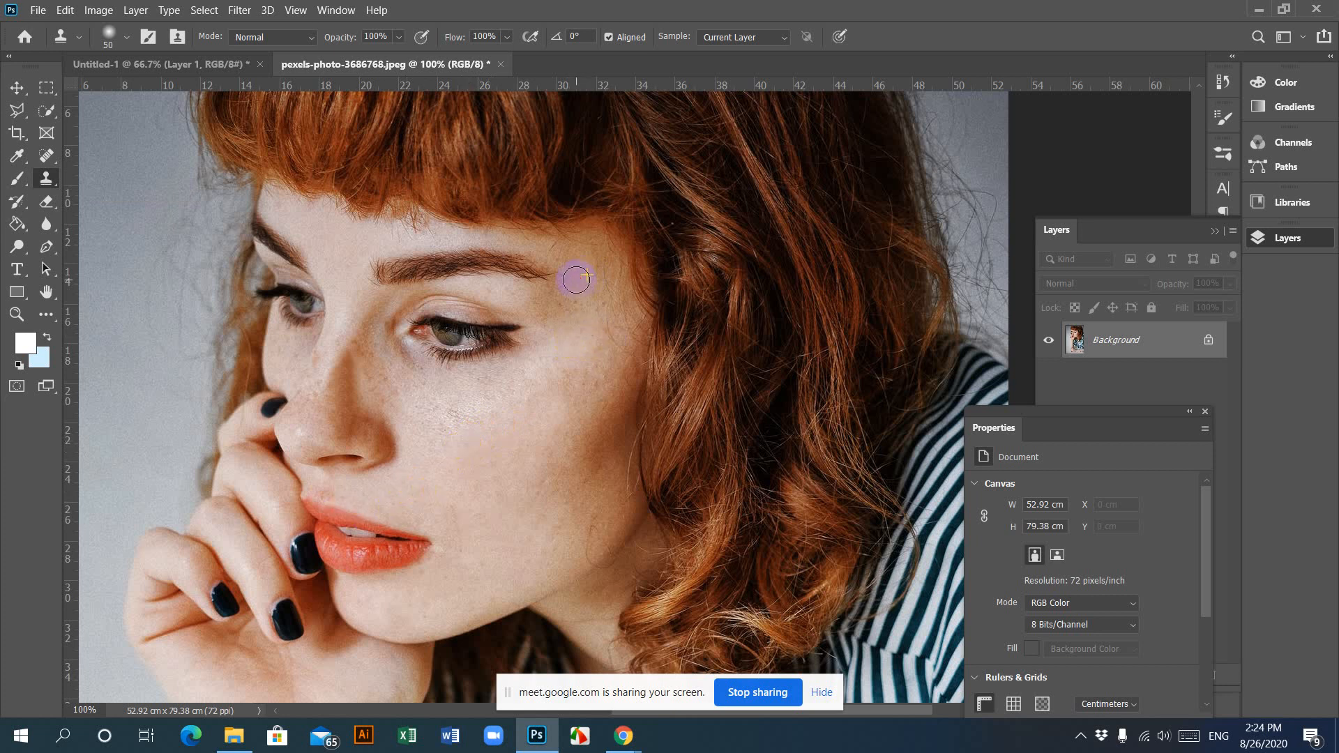
click(581, 287)
click(562, 300)
click(591, 446)
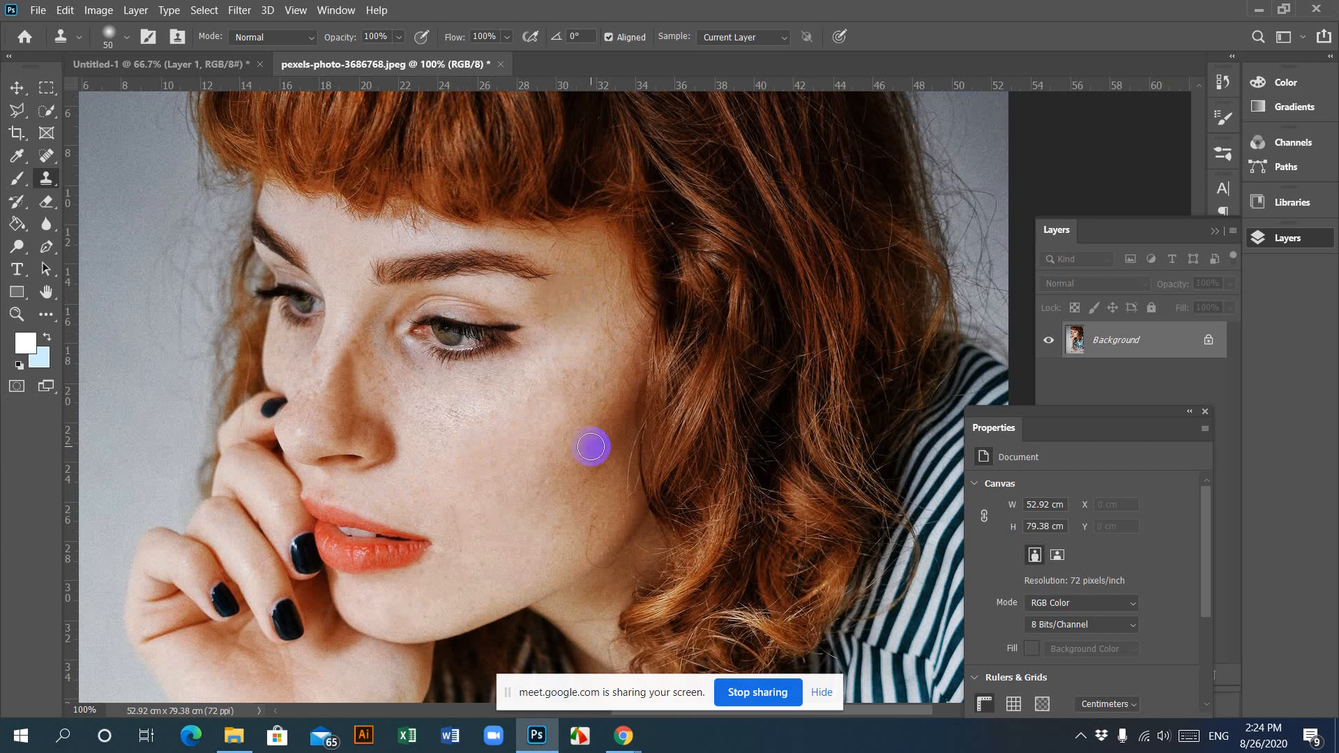
click(17, 88)
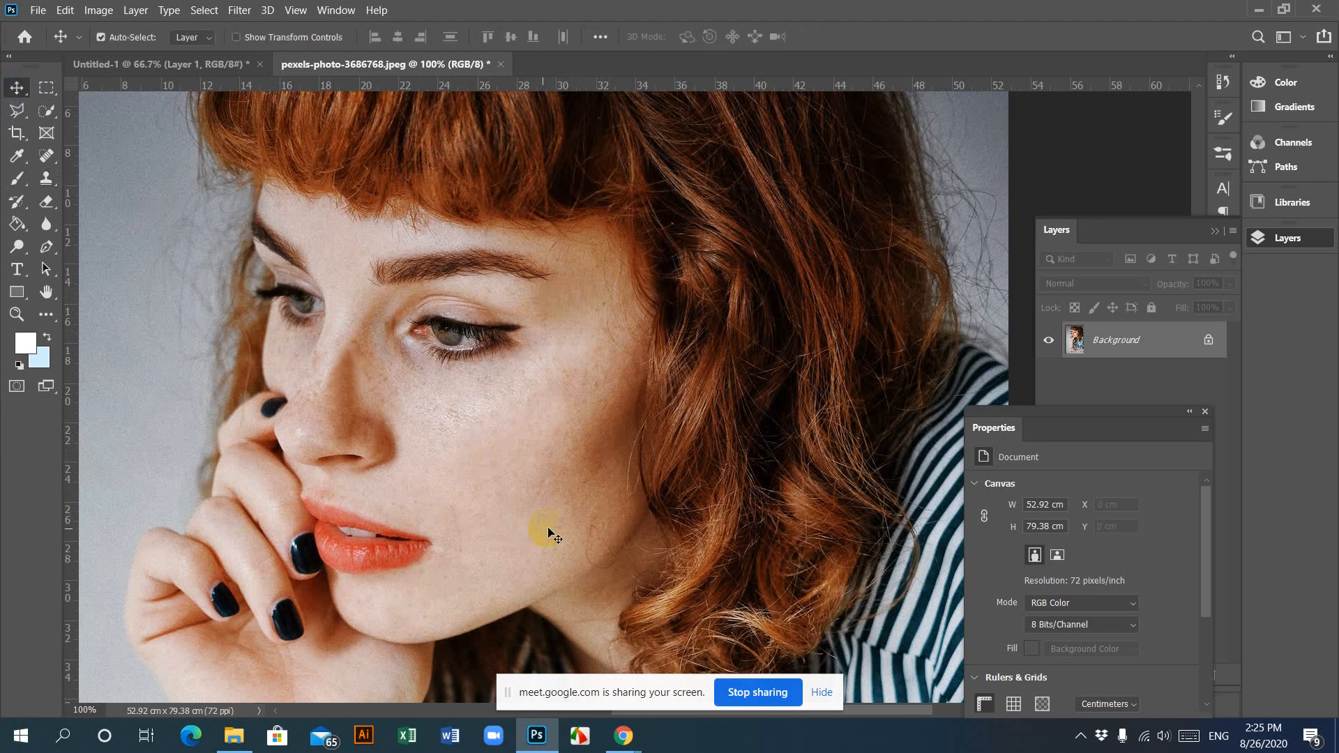
Step: Close the Properties panel, switch to Chrome and open pexels.com in a new tab
click(1205, 412)
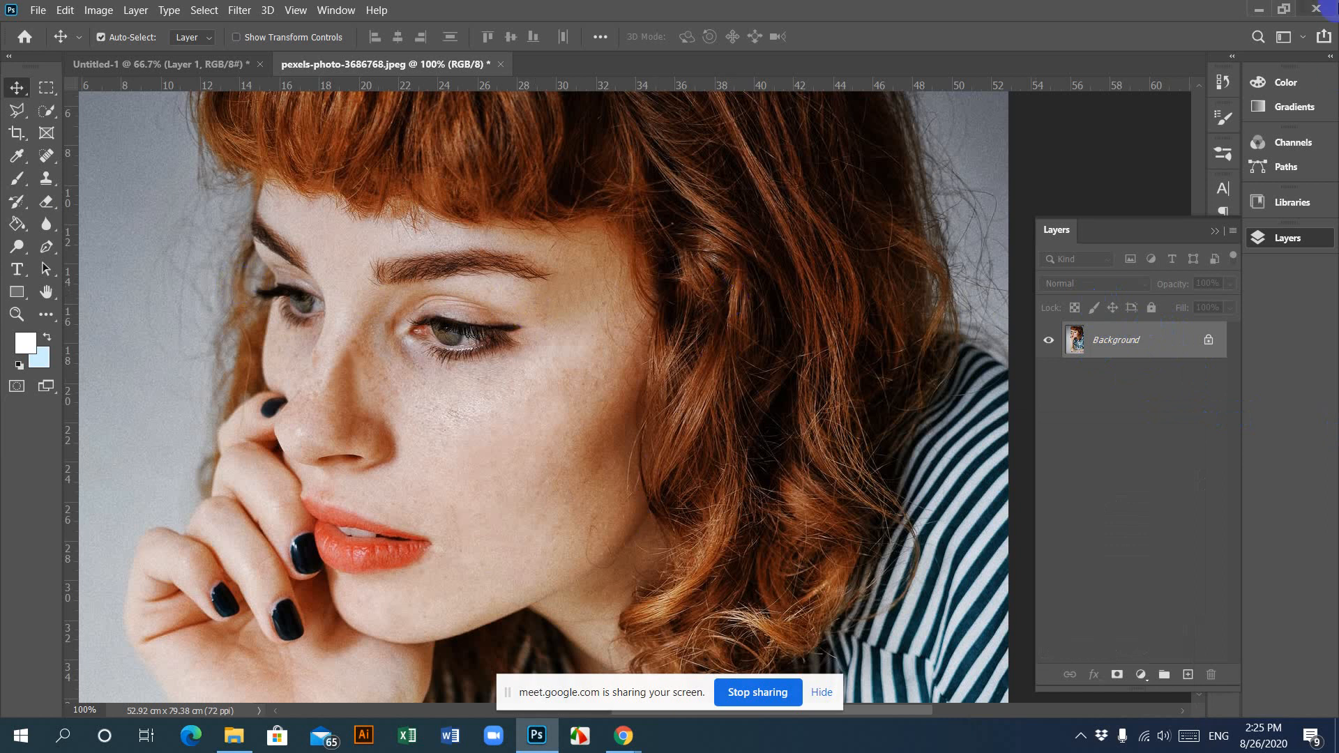
click(1259, 8)
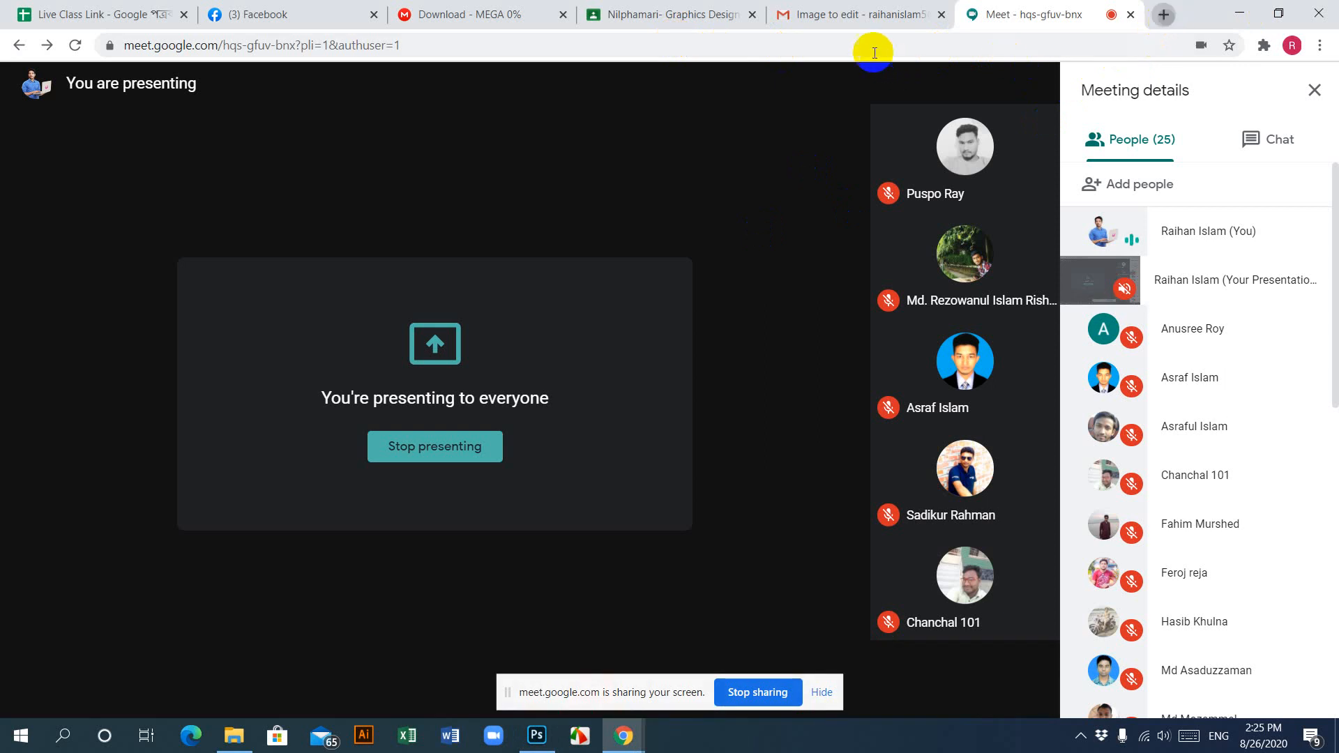
key(ctrl+t)
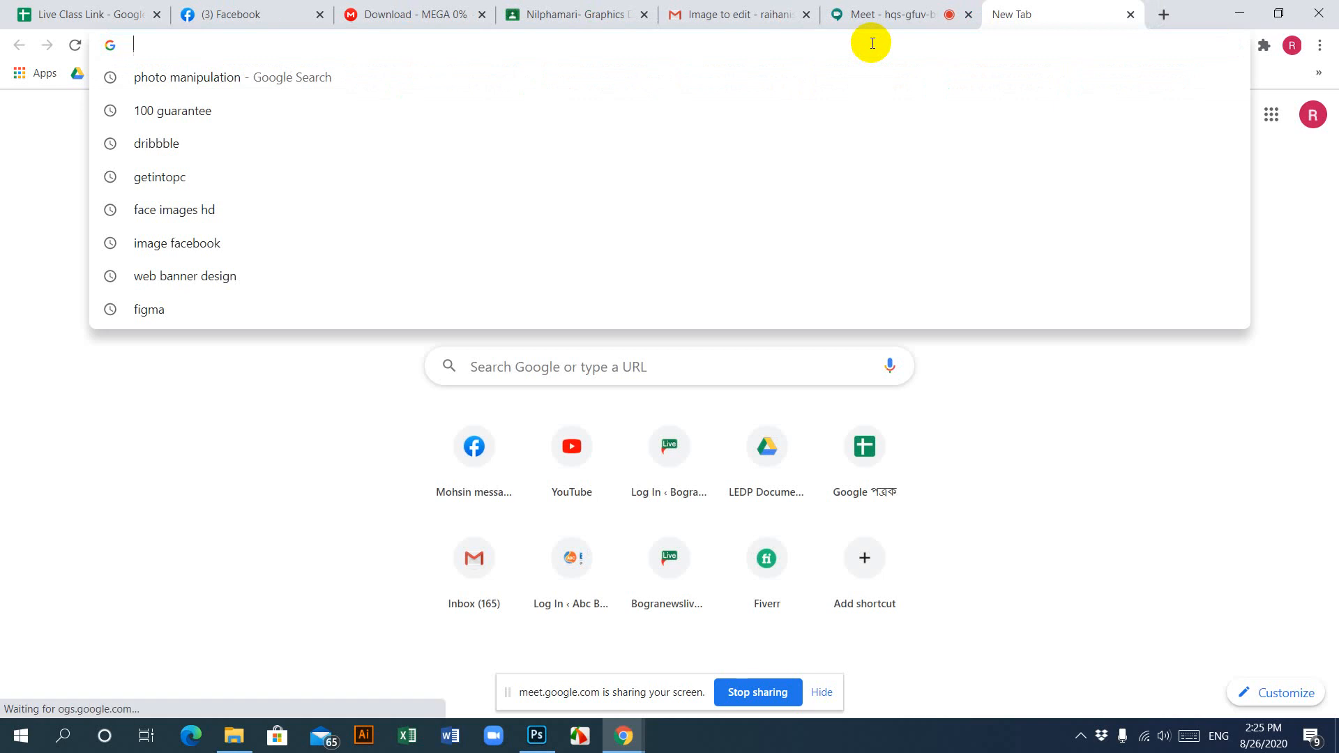
text(p)
key(Return)
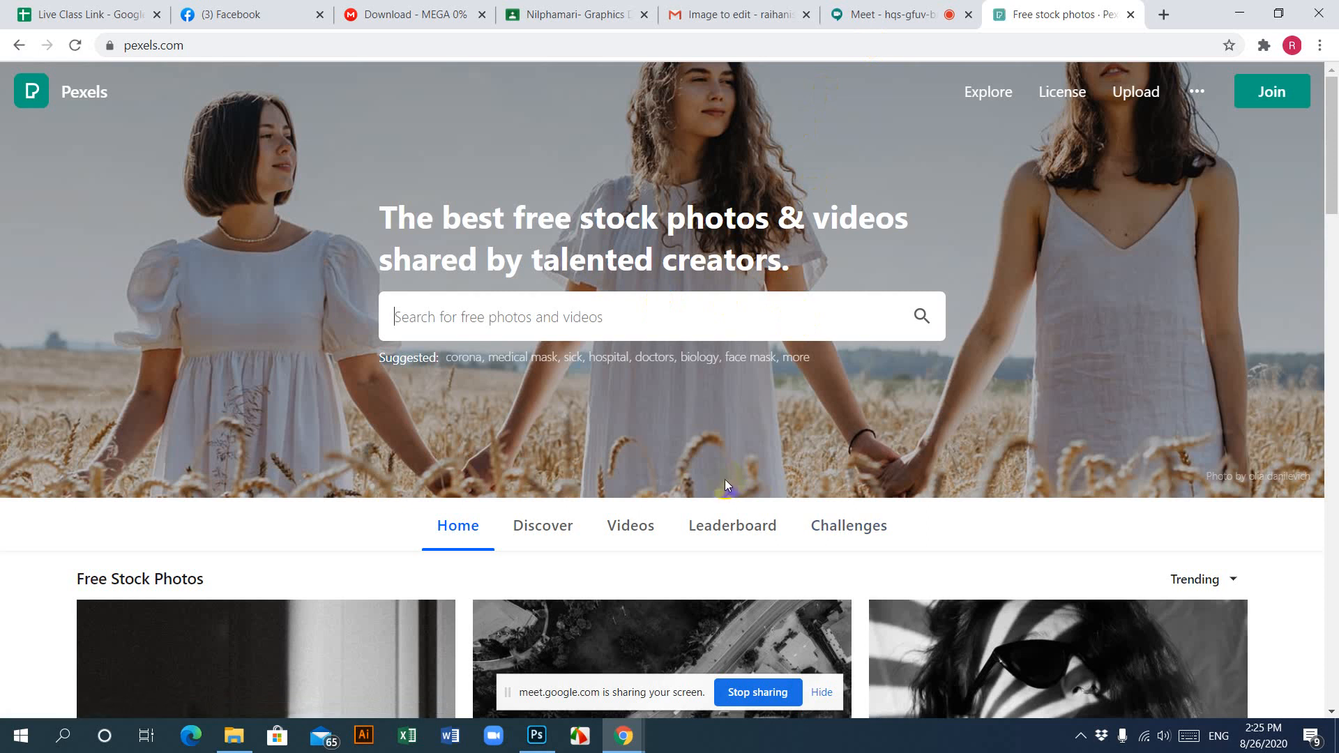
Step: Browse the free stock photos on the Pexels home page for a suitable portrait
scroll(662, 418, down, 10)
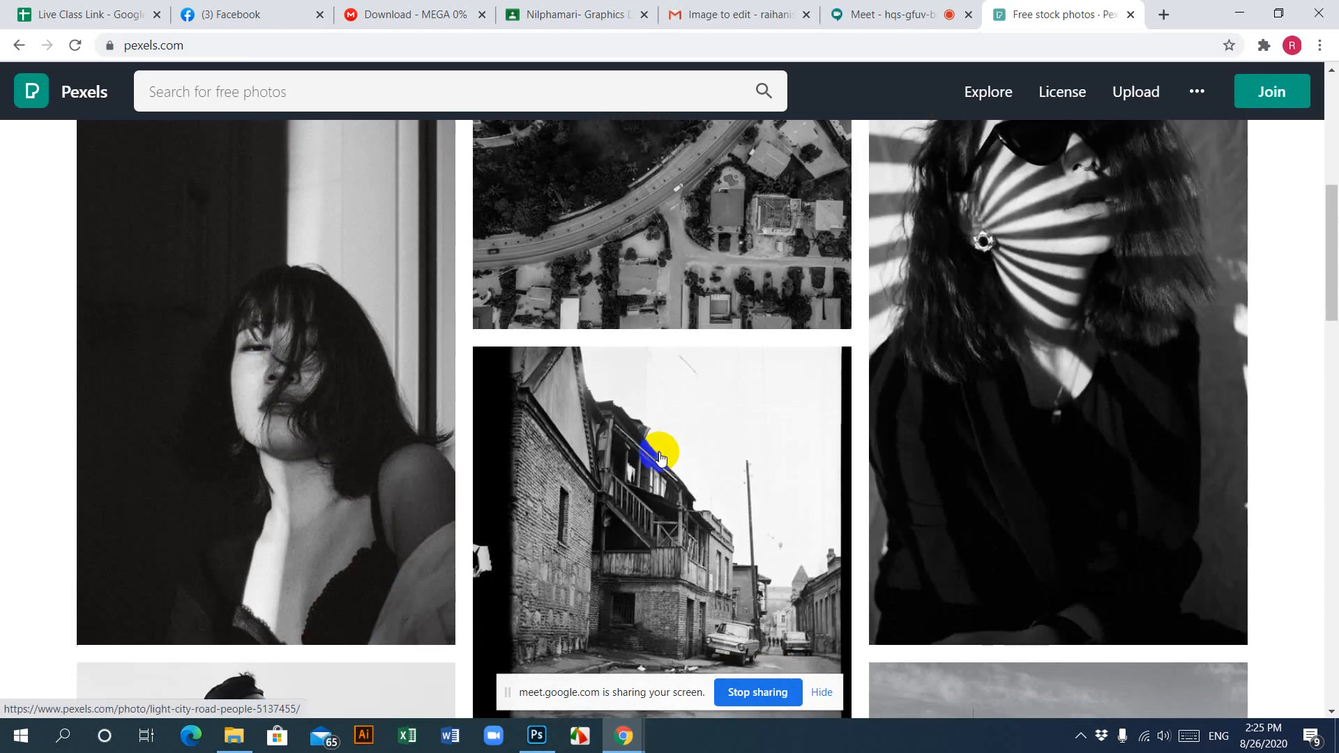
scroll(661, 457, down, 20)
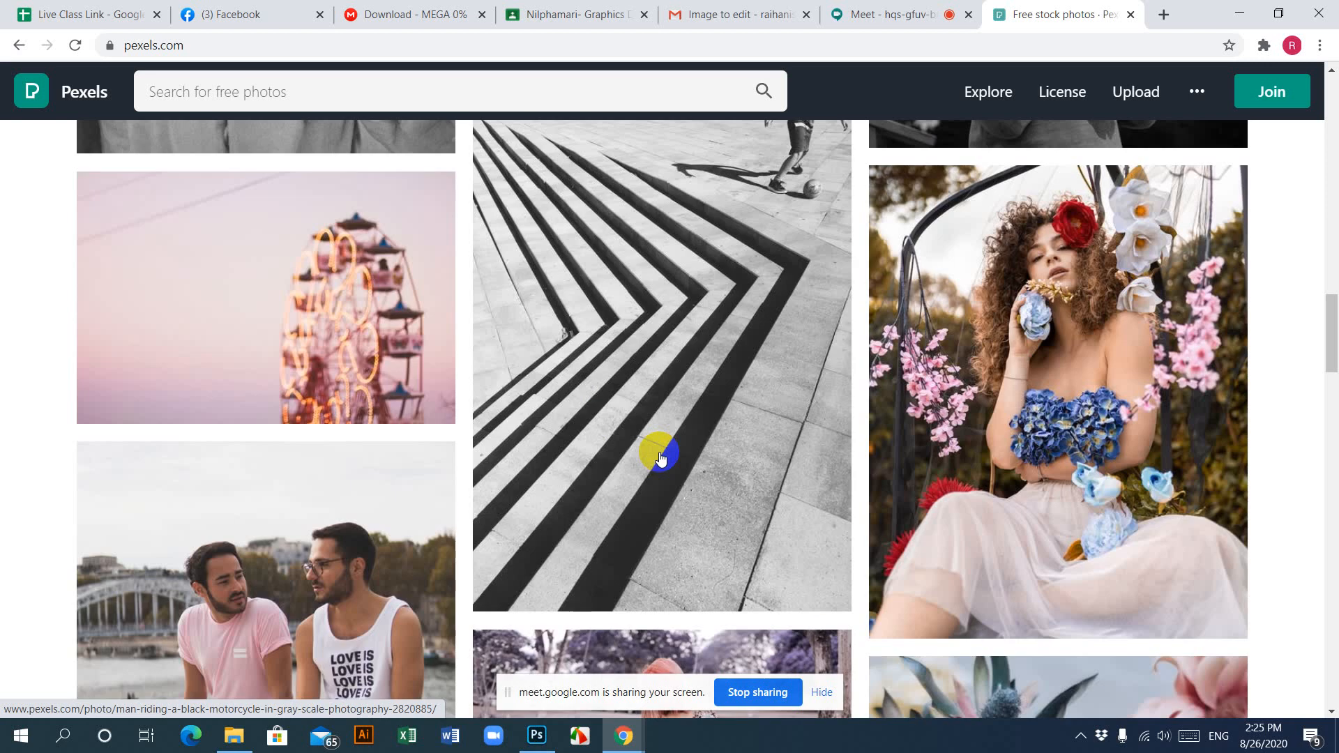
scroll(661, 459, down, 10)
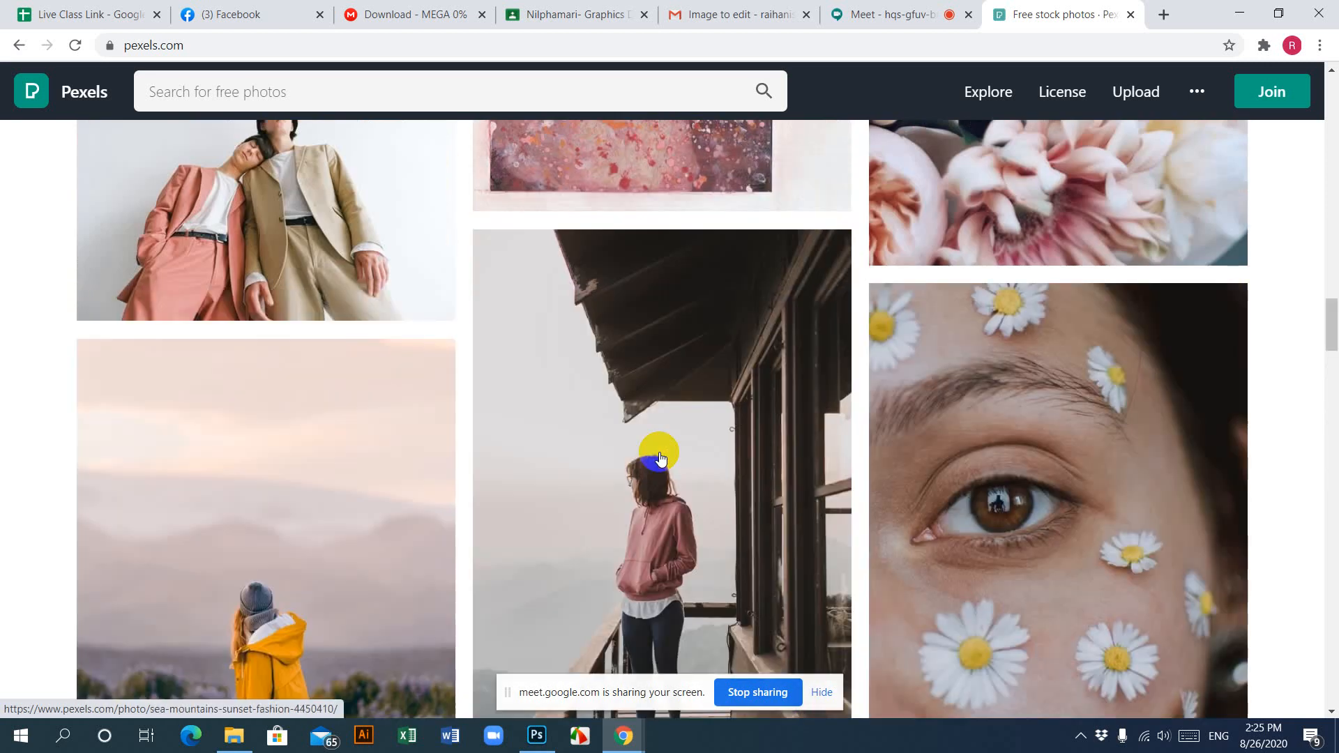
scroll(661, 459, down, 3)
scroll(661, 459, down, 10)
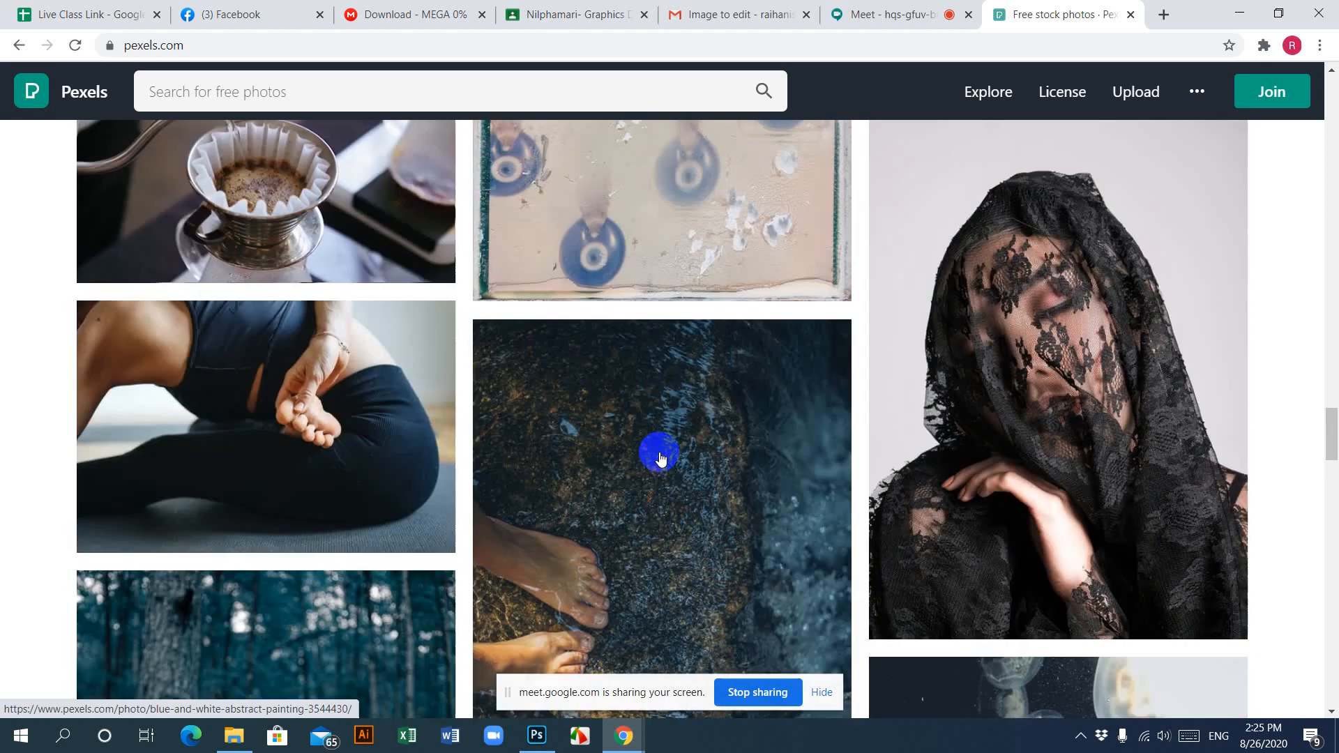
scroll(663, 449, down, 10)
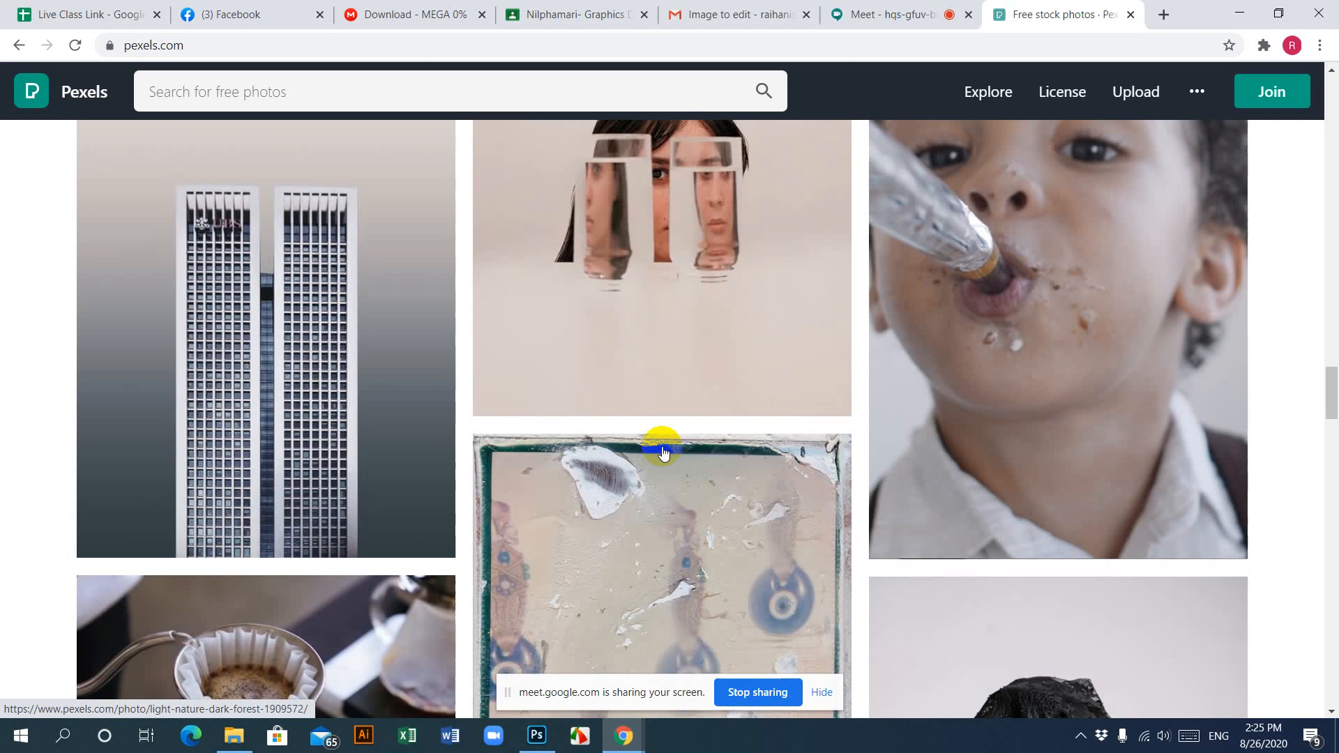
Step: Search Pexels for "face model" and open the photo of the woman in a black hat with gold diagonal earrings
scroll(663, 445, up, 1)
click(347, 87)
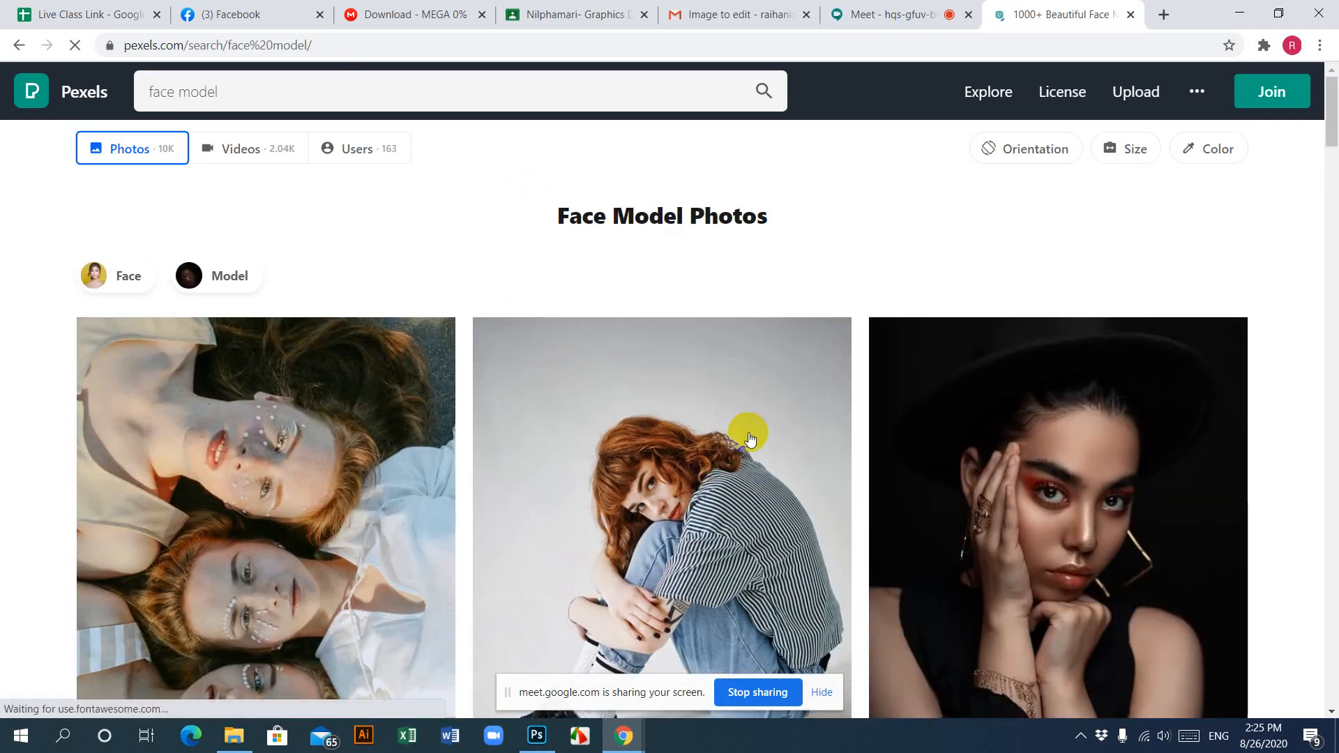
click(1103, 523)
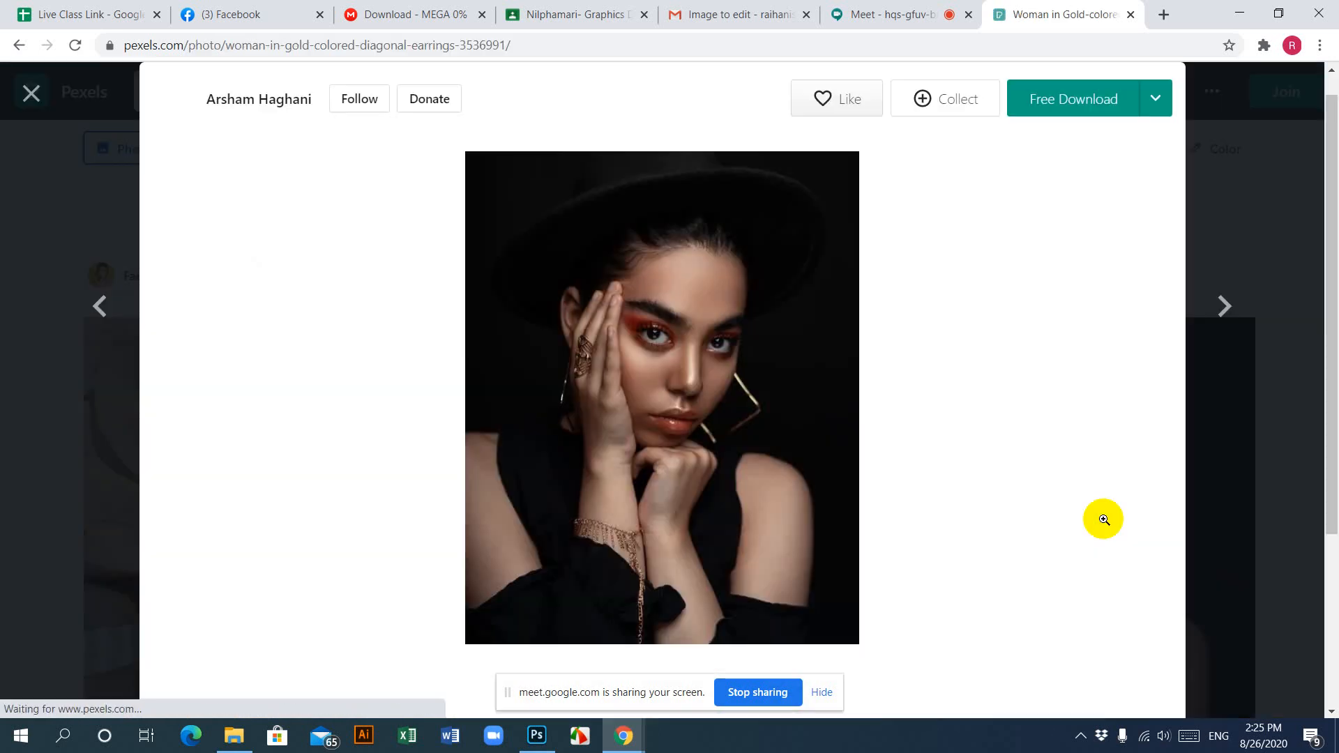
Step: Examine the facial skin in the black hat portrait and the black hijab portrait at enlarged size, returning to the search results
click(665, 349)
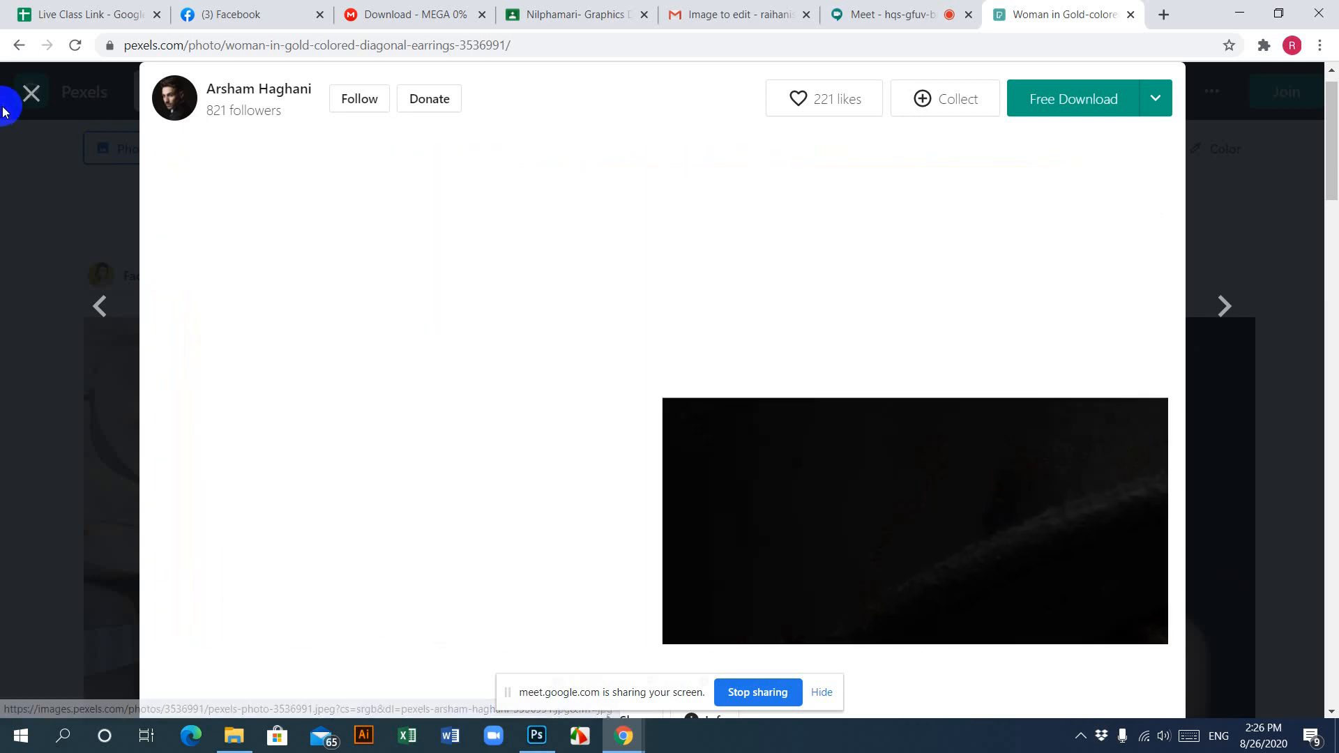
click(31, 93)
scroll(580, 428, down, 4)
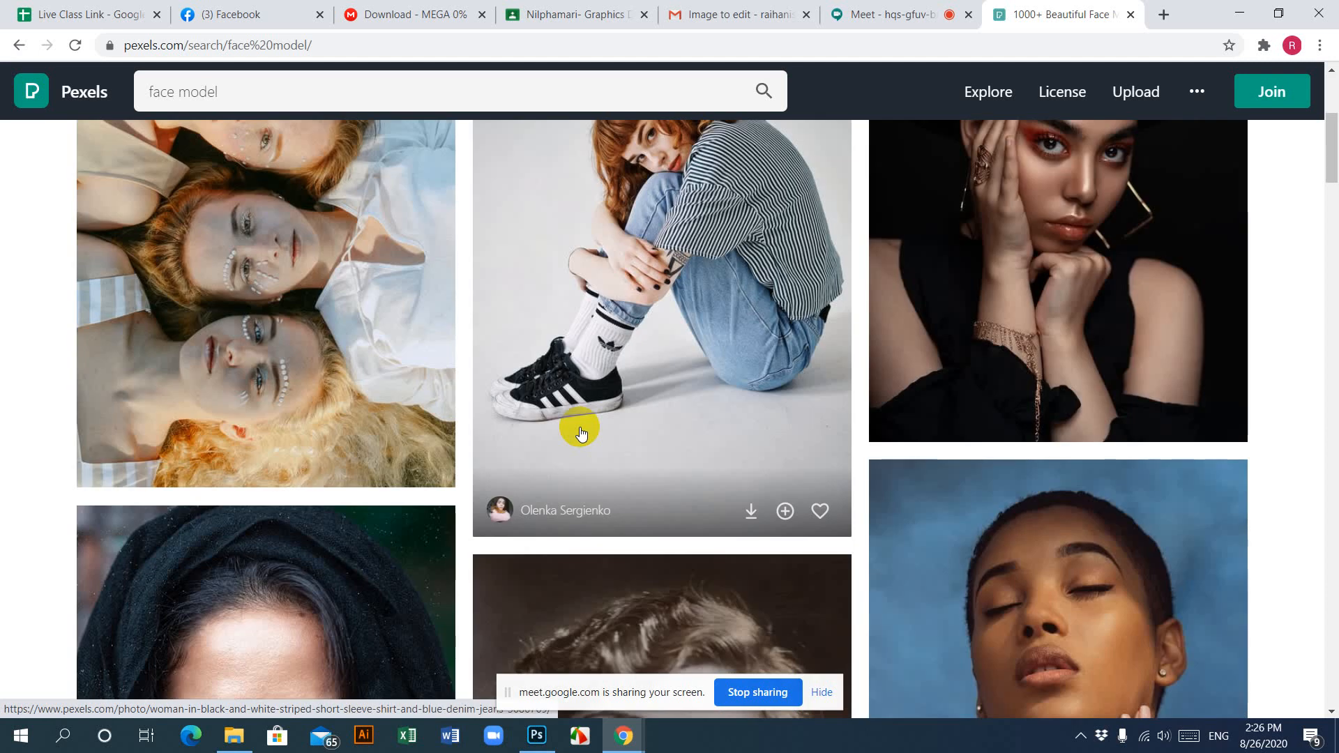
scroll(581, 433, down, 6)
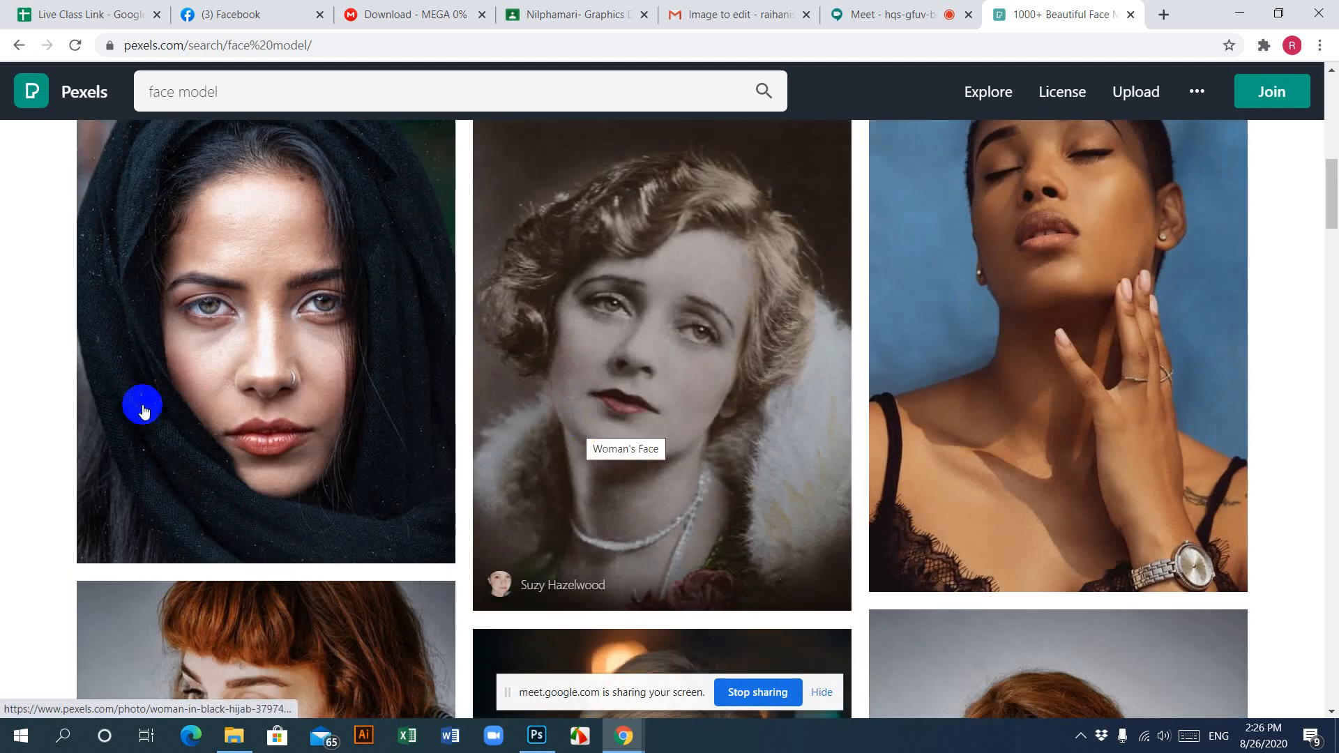
click(231, 320)
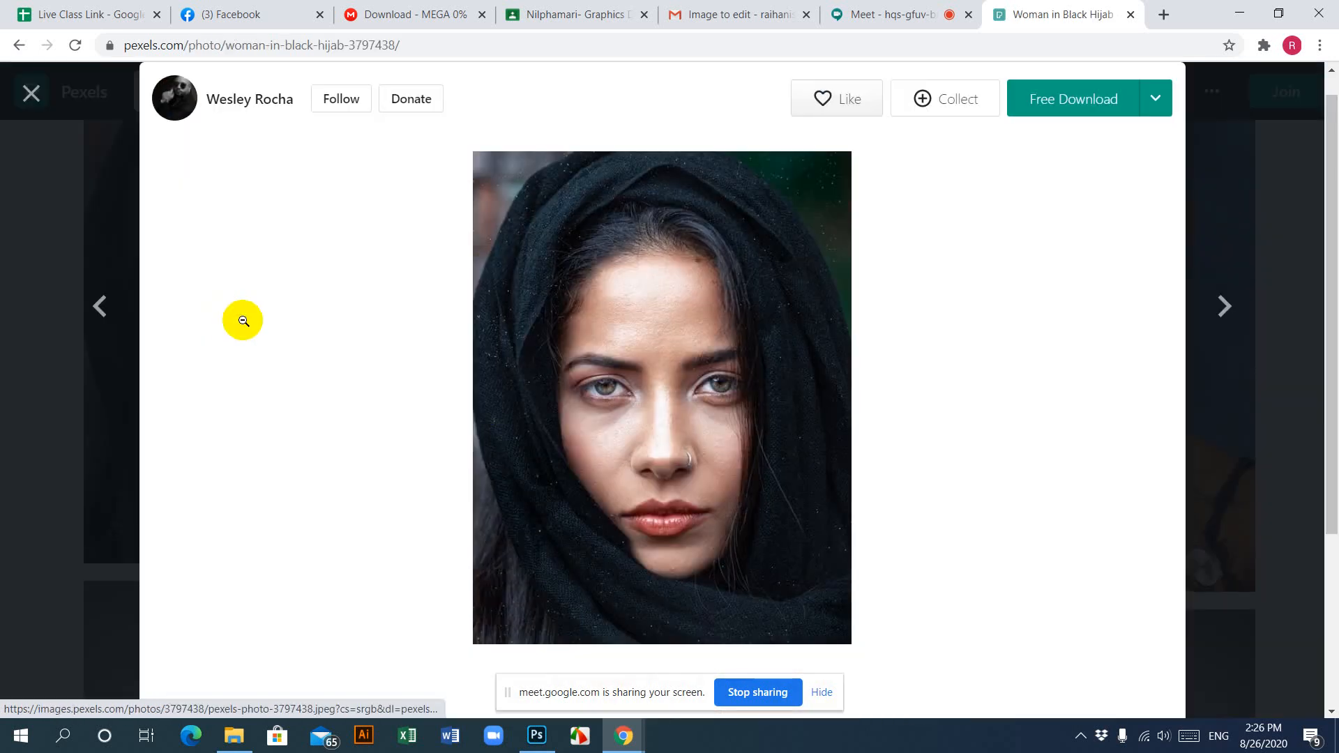
click(705, 459)
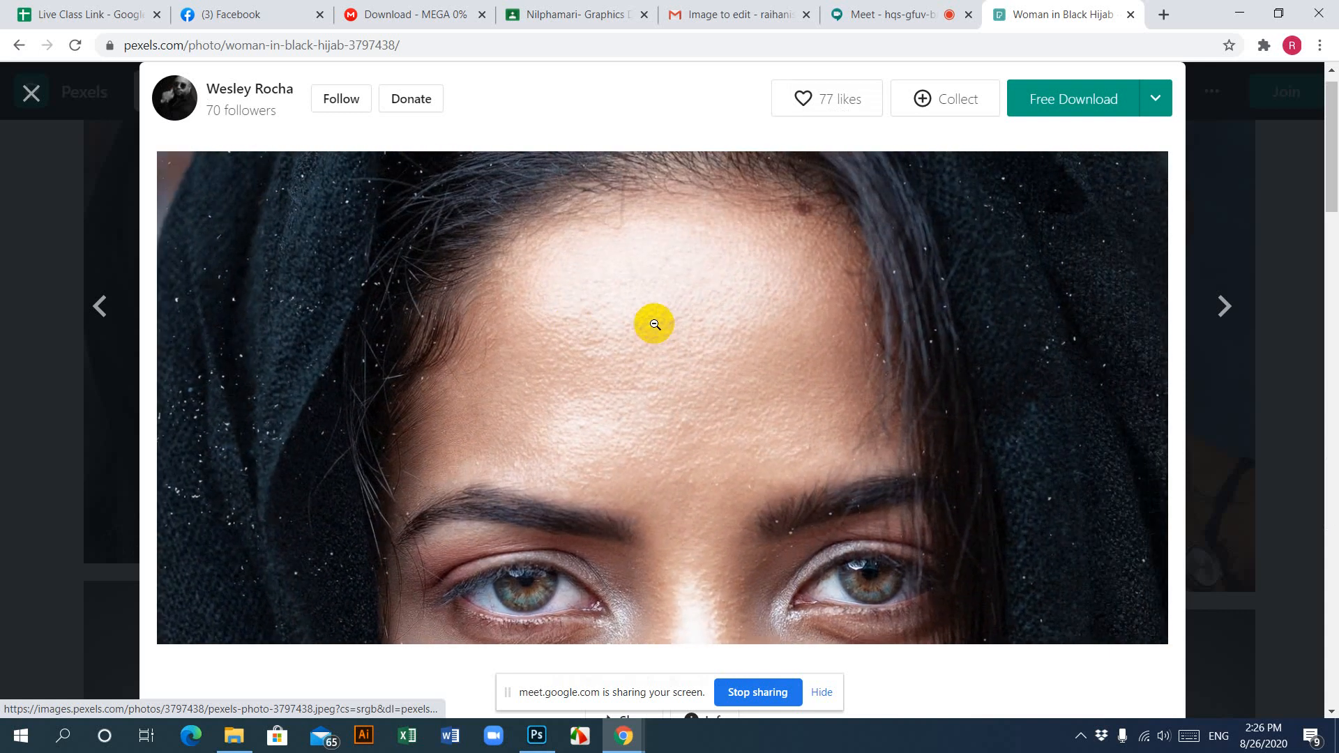
click(654, 324)
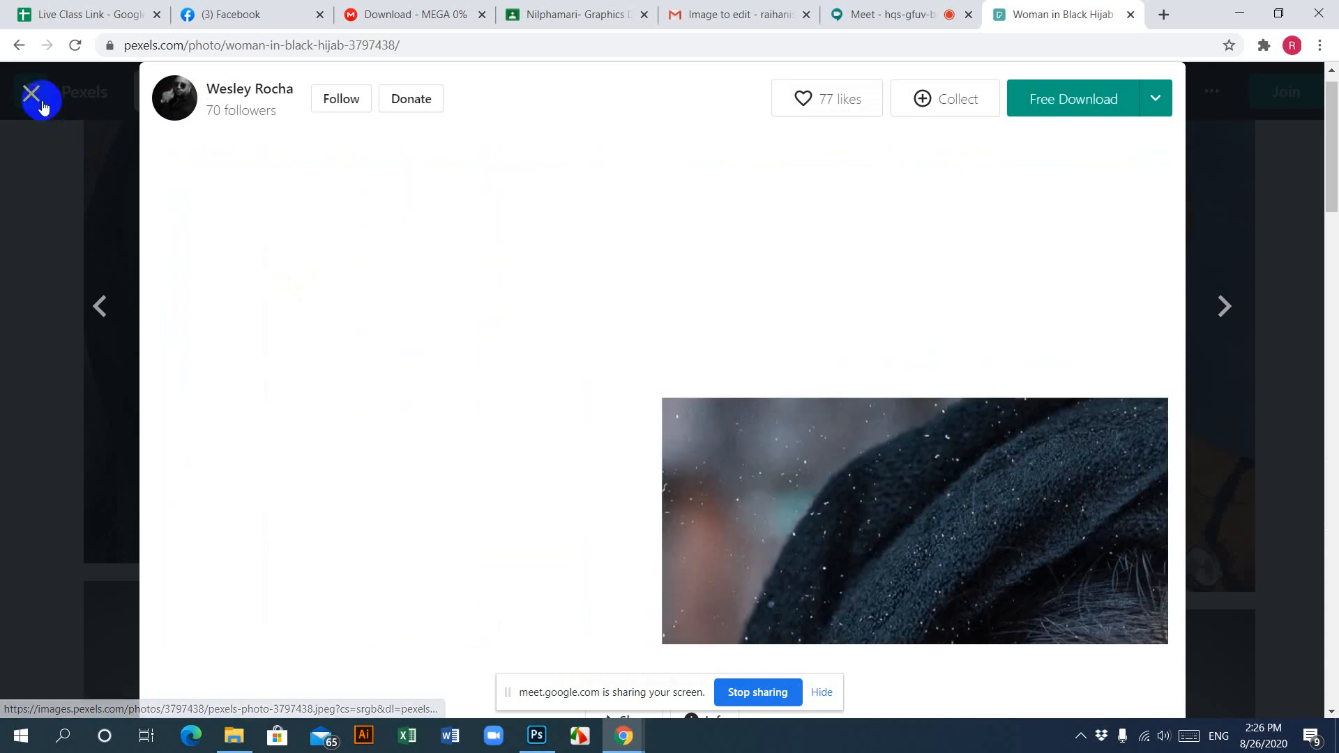
click(30, 92)
Step: Open the photo of the woman wearing a grey coat and examine her facial skin at enlarged size
scroll(601, 441, down, 5)
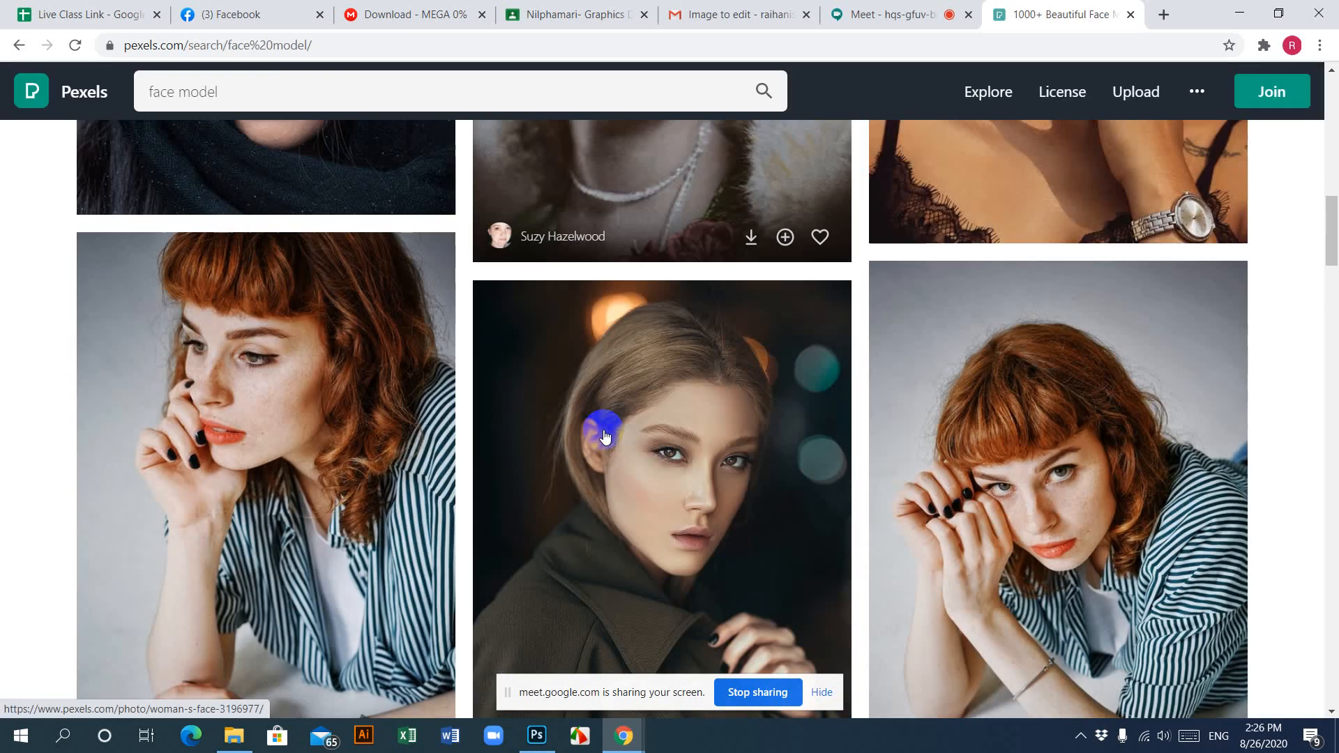
scroll(605, 437, down, 4)
scroll(607, 436, up, 2)
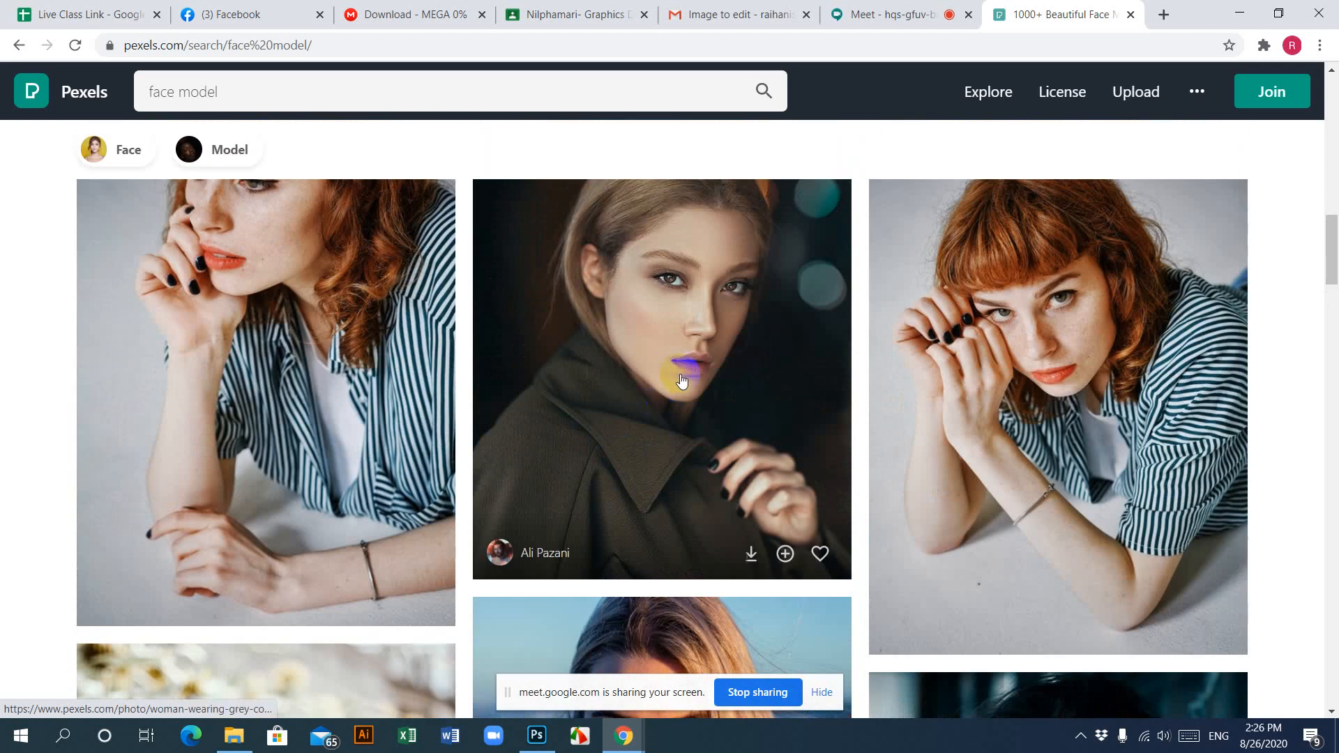
click(677, 326)
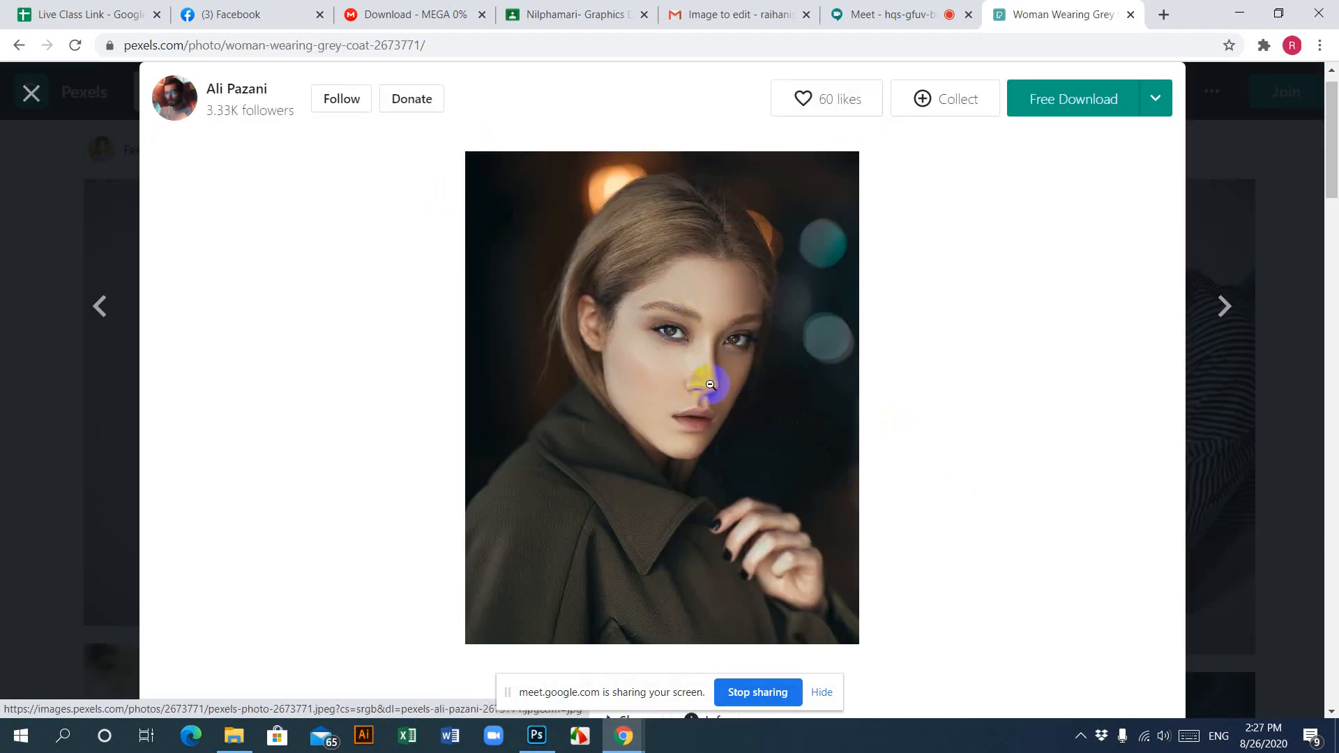
scroll(733, 387, down, 2)
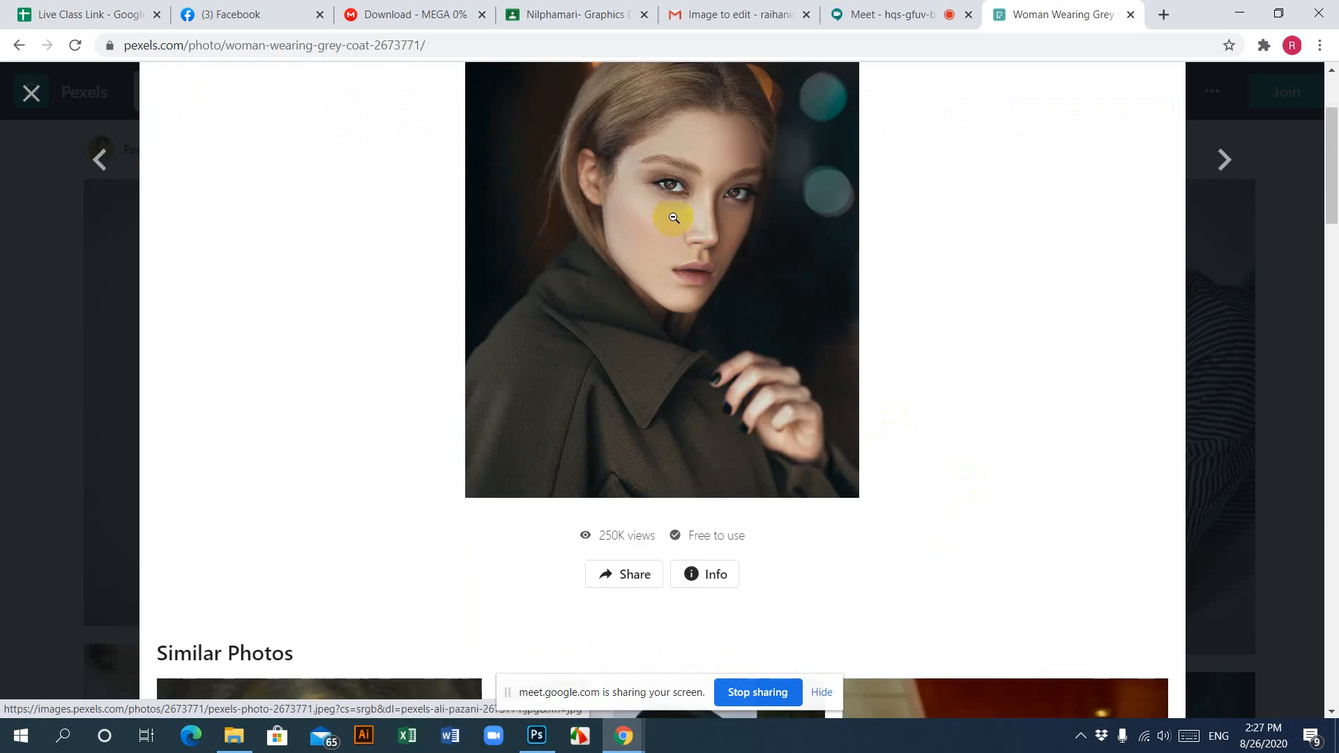
click(678, 267)
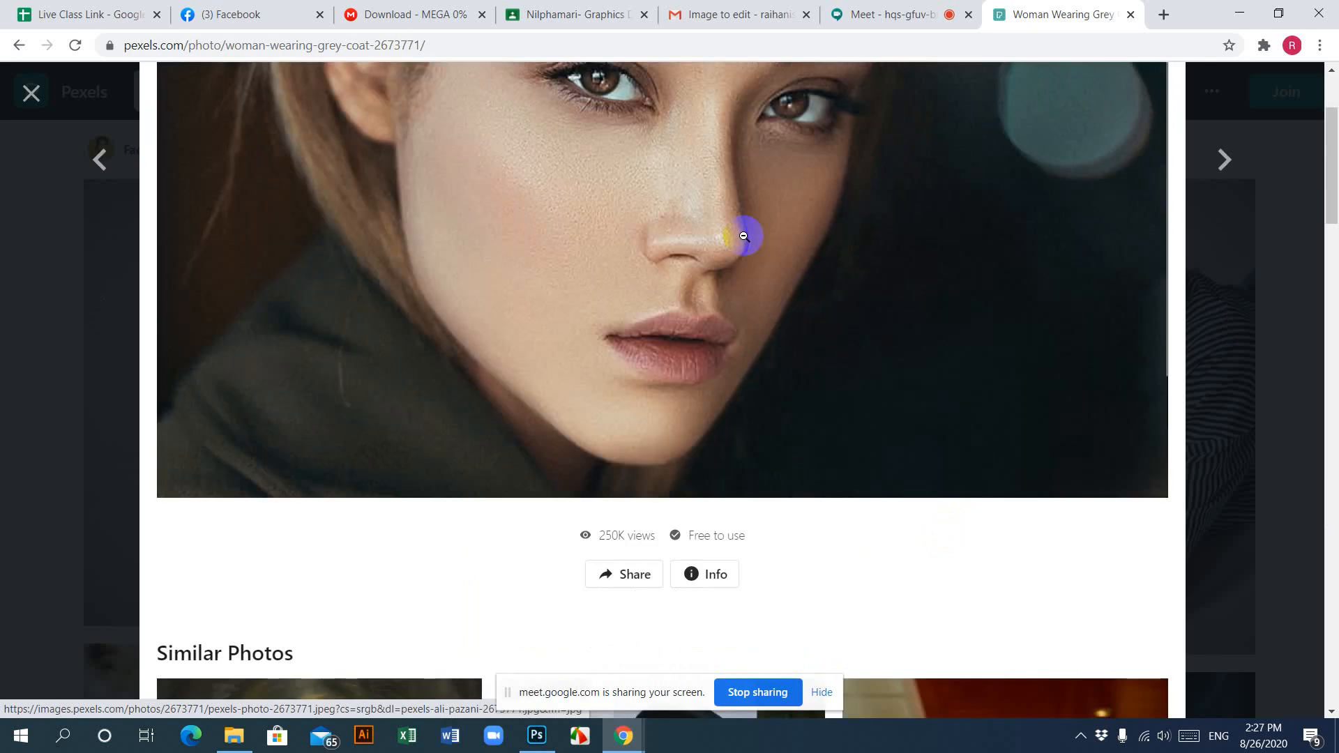
scroll(732, 237, up, 2)
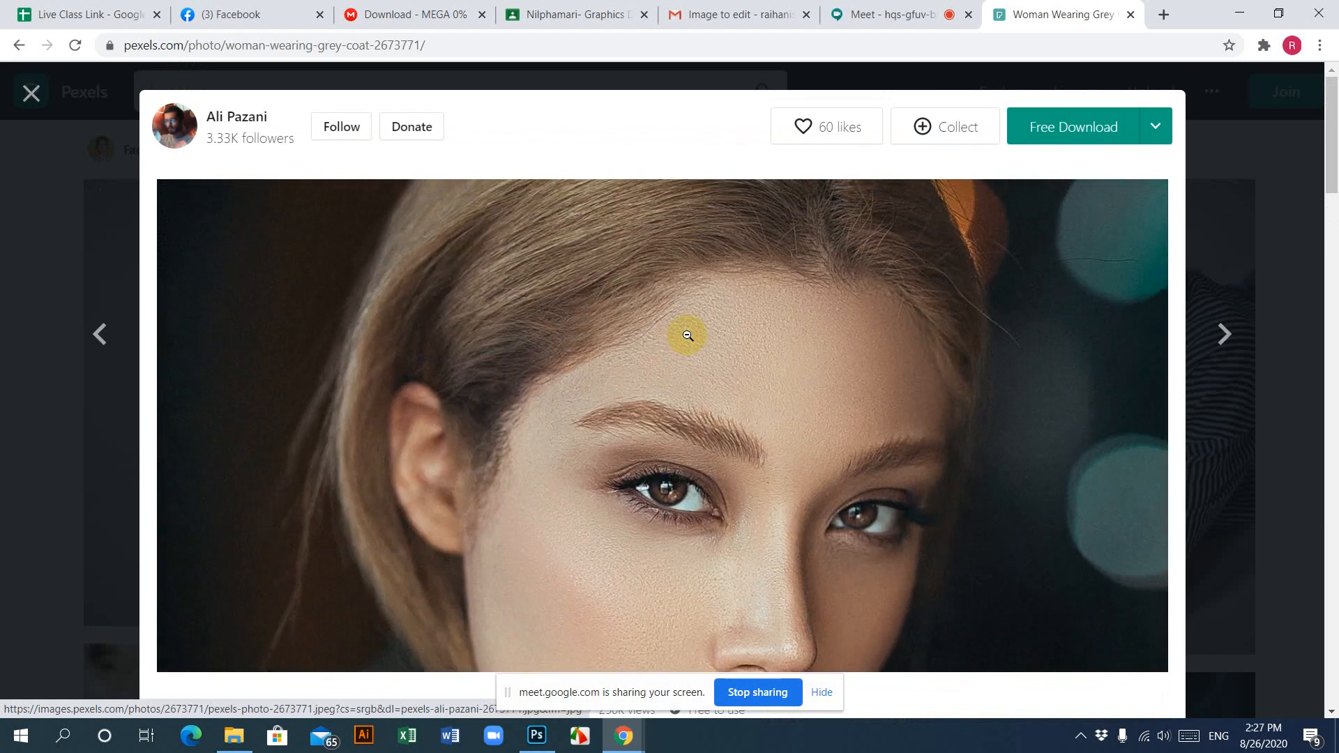
click(798, 379)
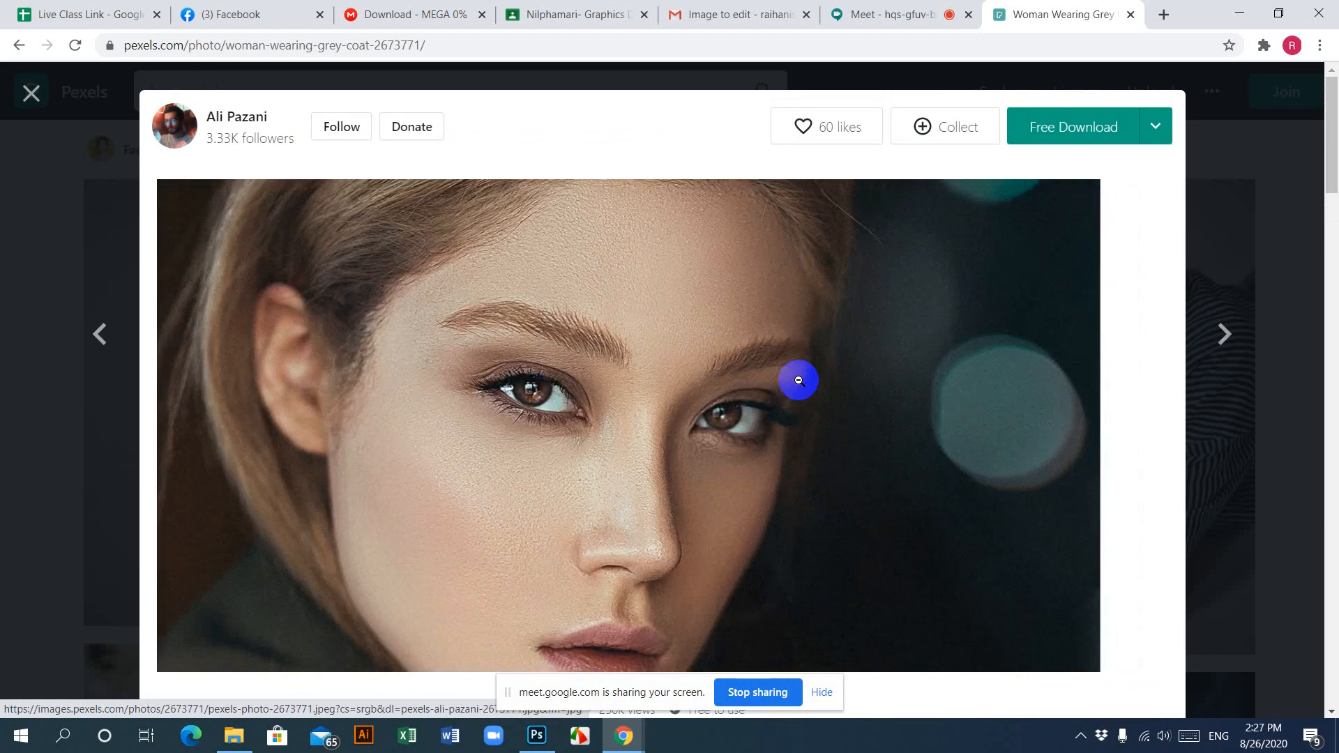
click(765, 411)
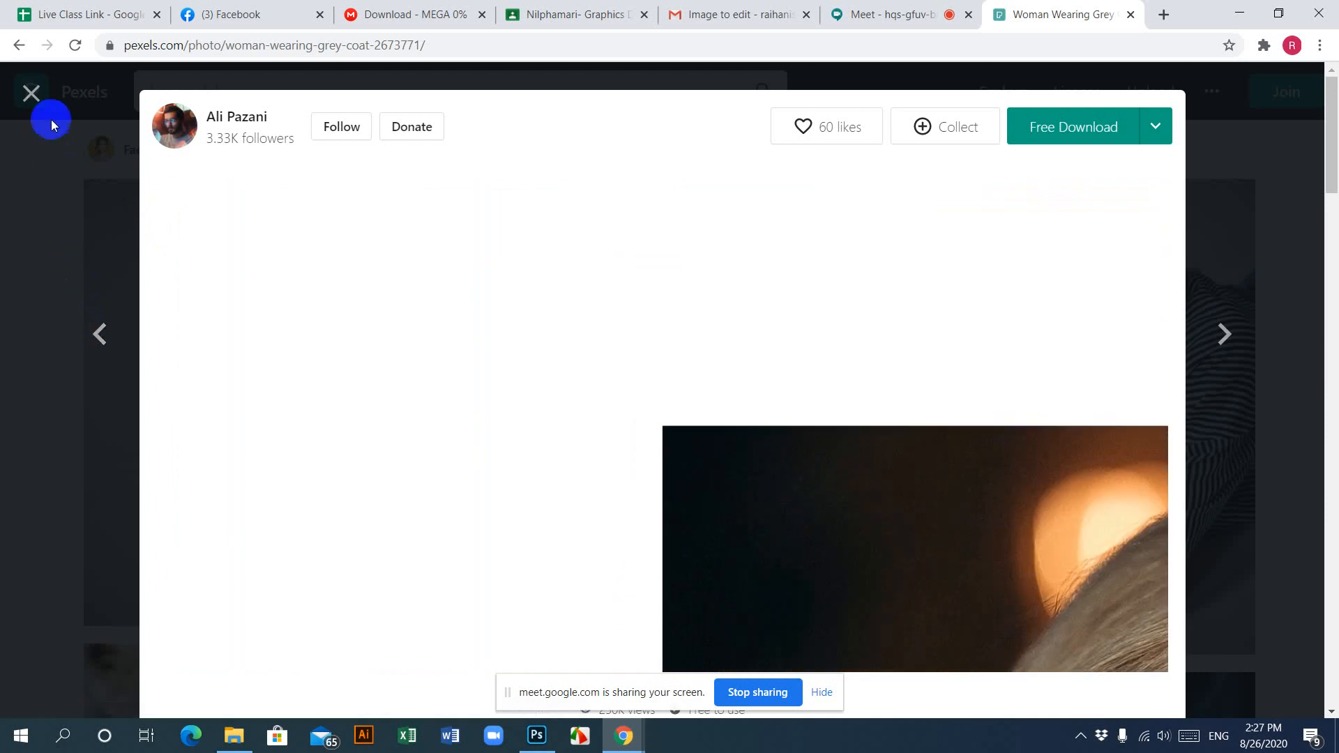
click(51, 122)
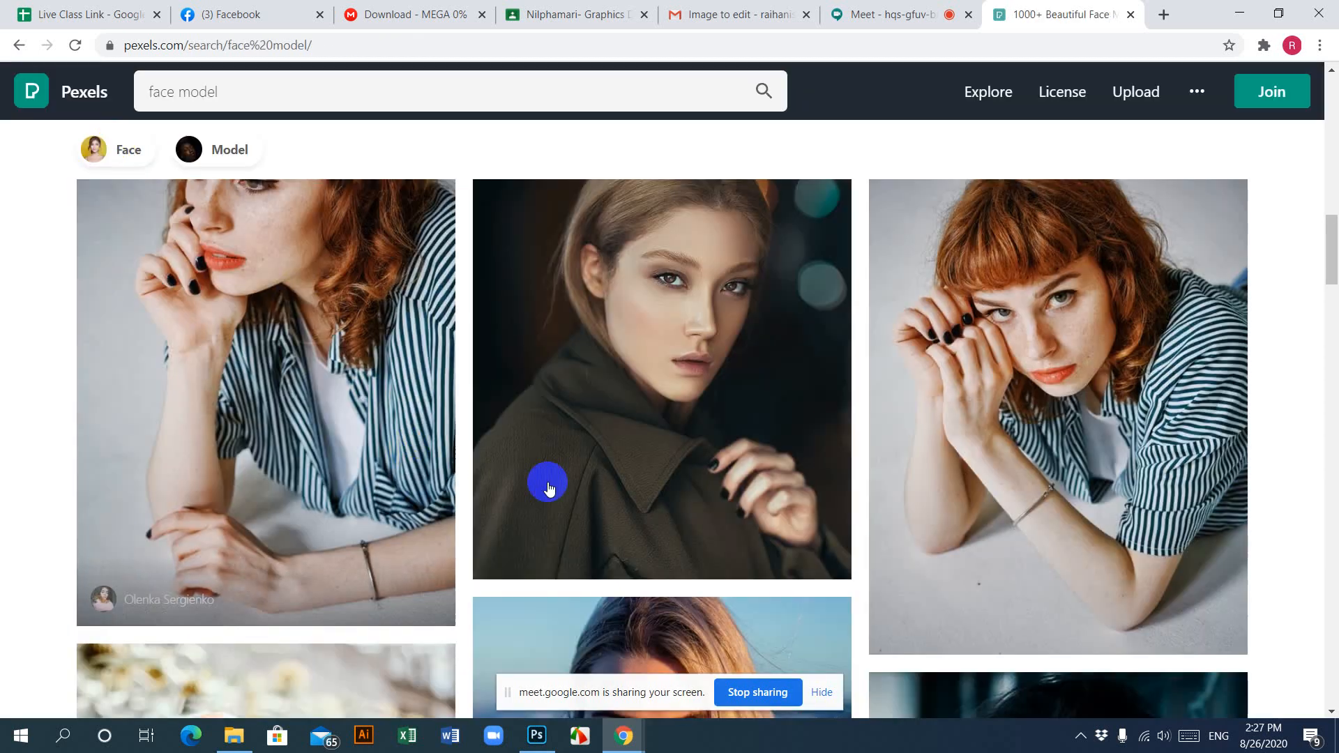
Step: Examine the photo of two women holding a yellow flower at enlarged size and return to the search results
scroll(771, 388, down, 8)
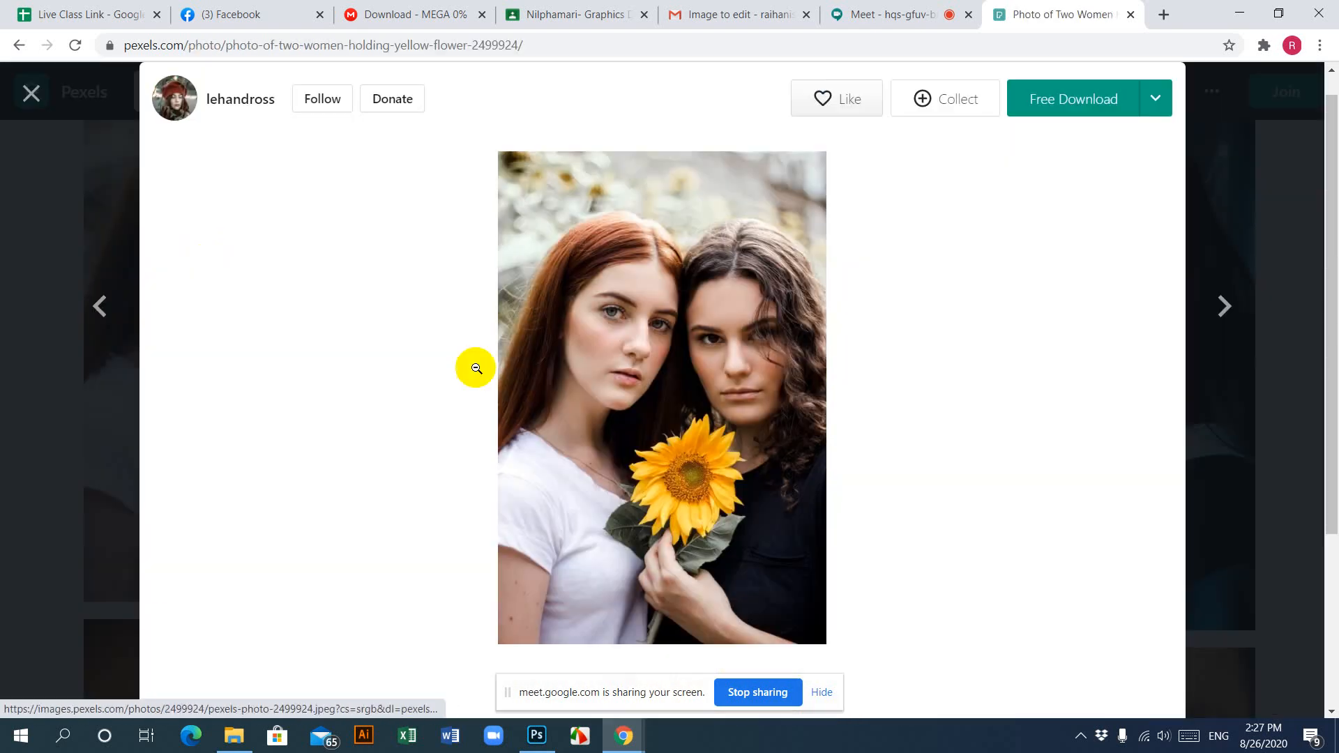
click(702, 370)
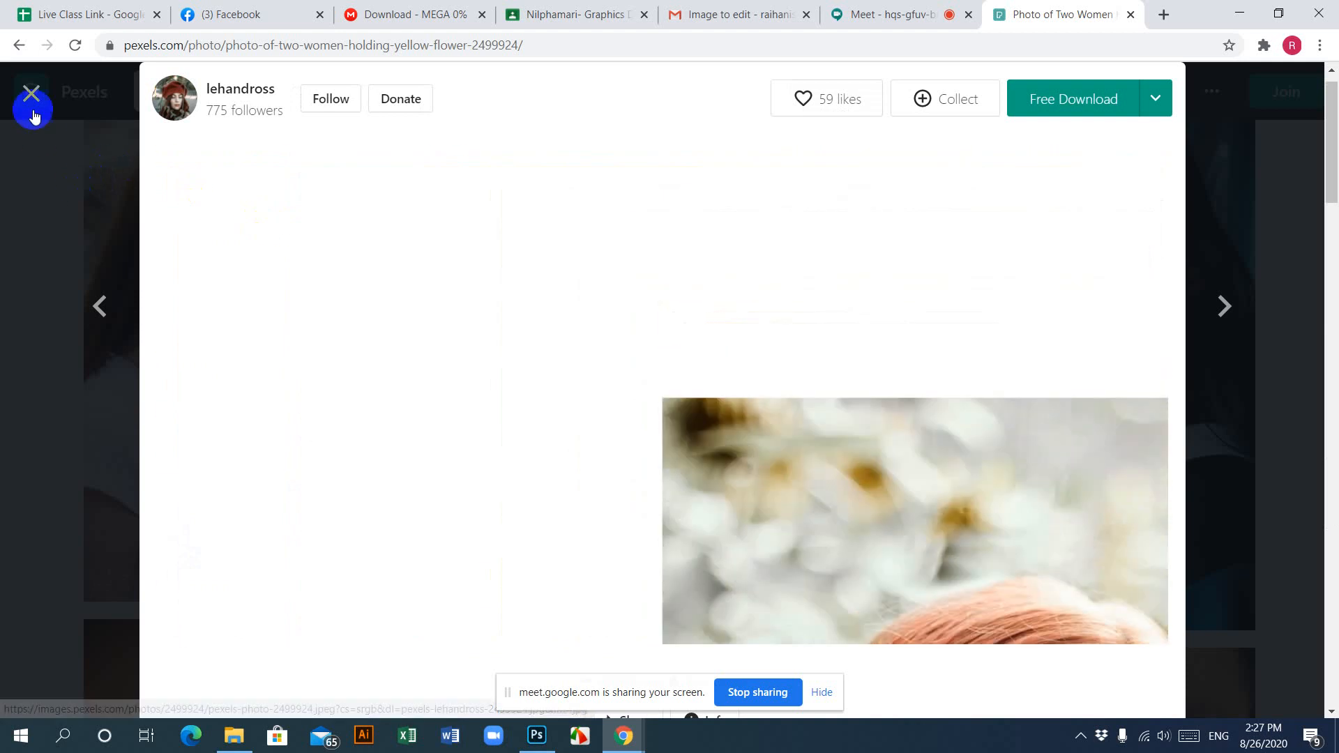
click(31, 94)
Step: Browse further through the "face model" search results for close-up portraits with visible skin detail
scroll(795, 550, down, 10)
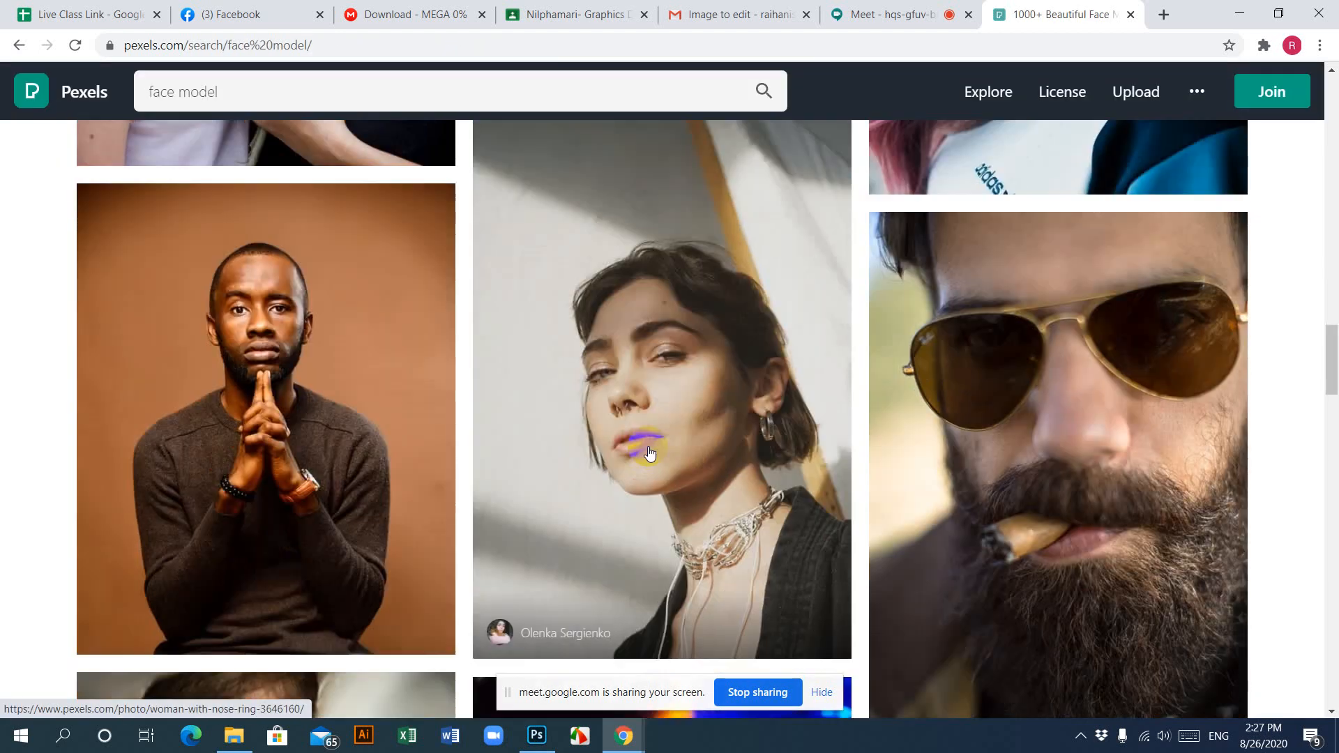
scroll(649, 452, down, 15)
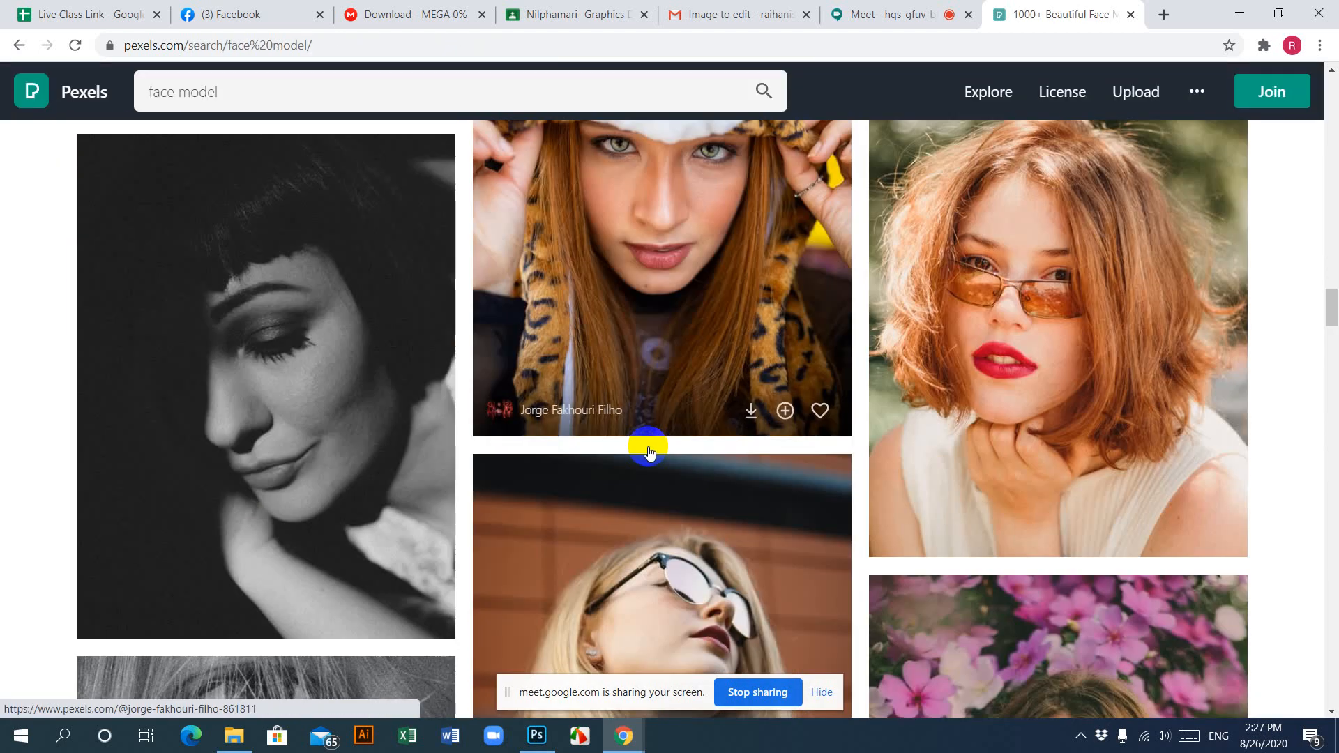
scroll(649, 452, down, 6)
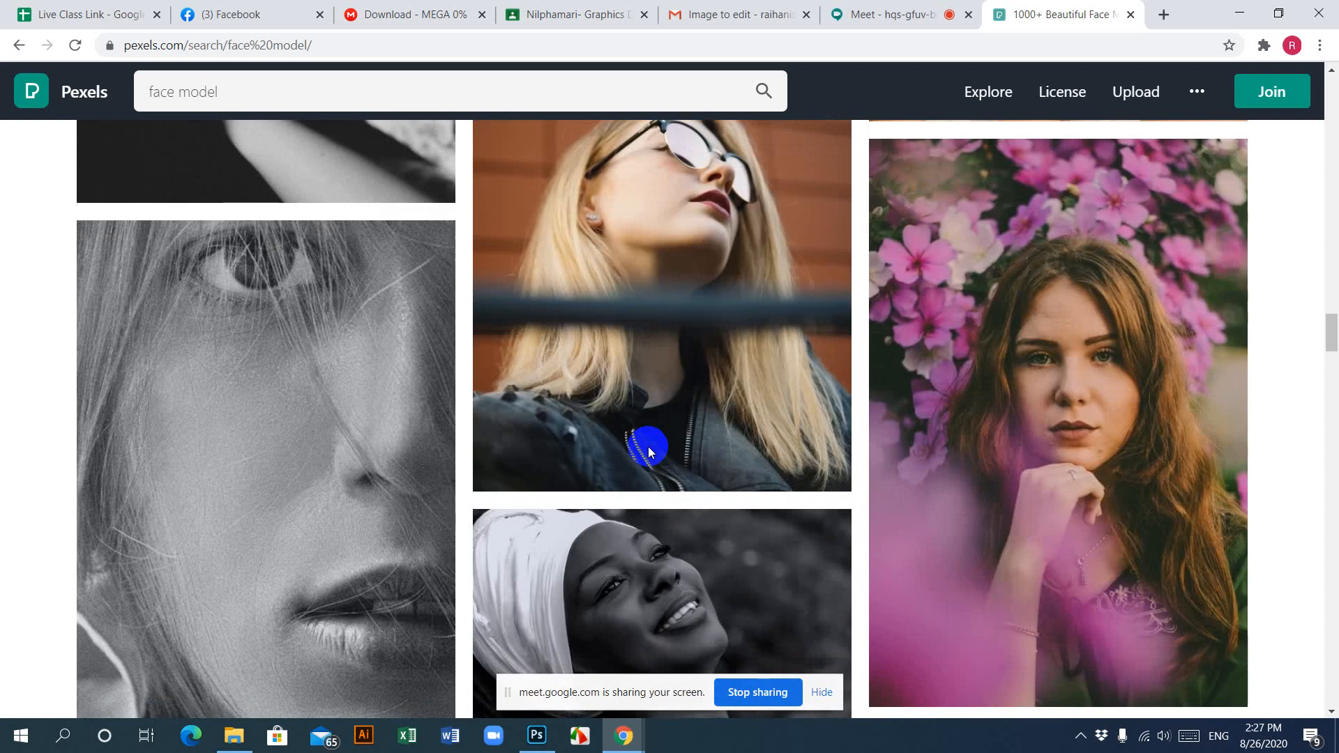
scroll(648, 452, down, 10)
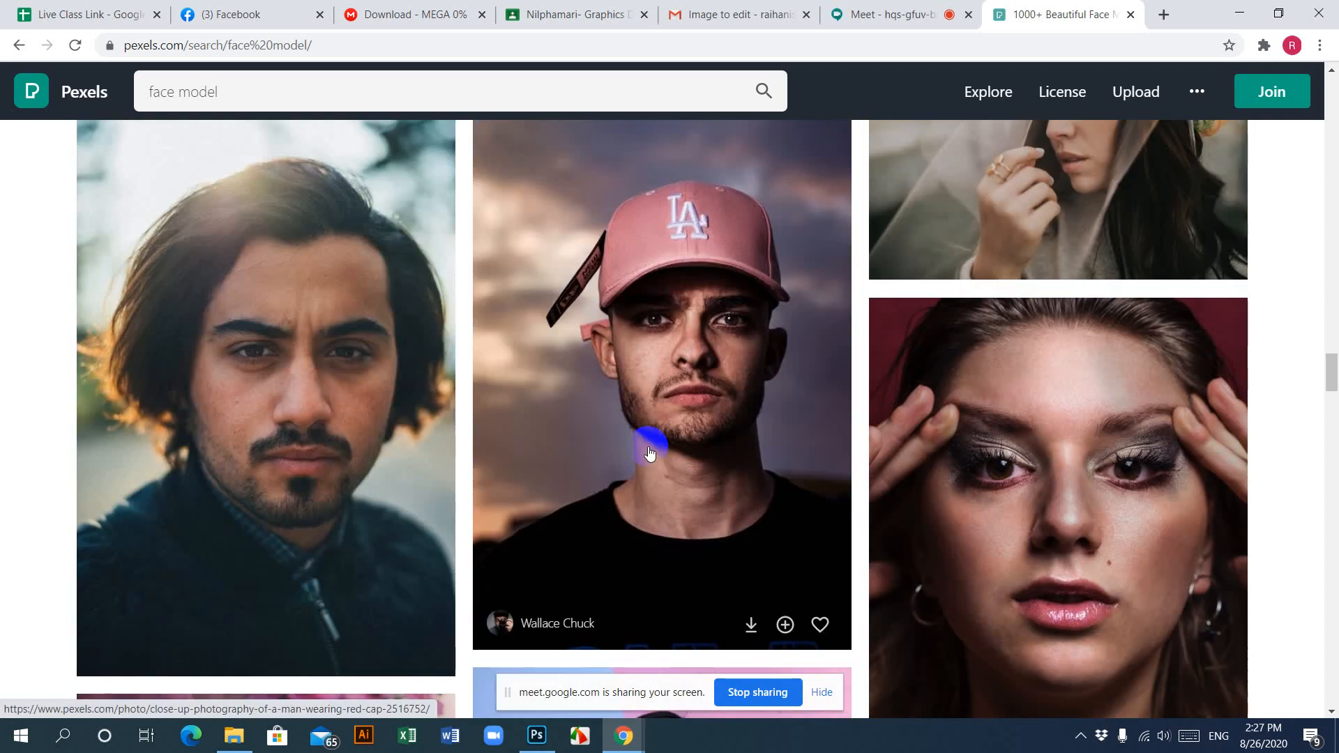
scroll(648, 452, up, 8)
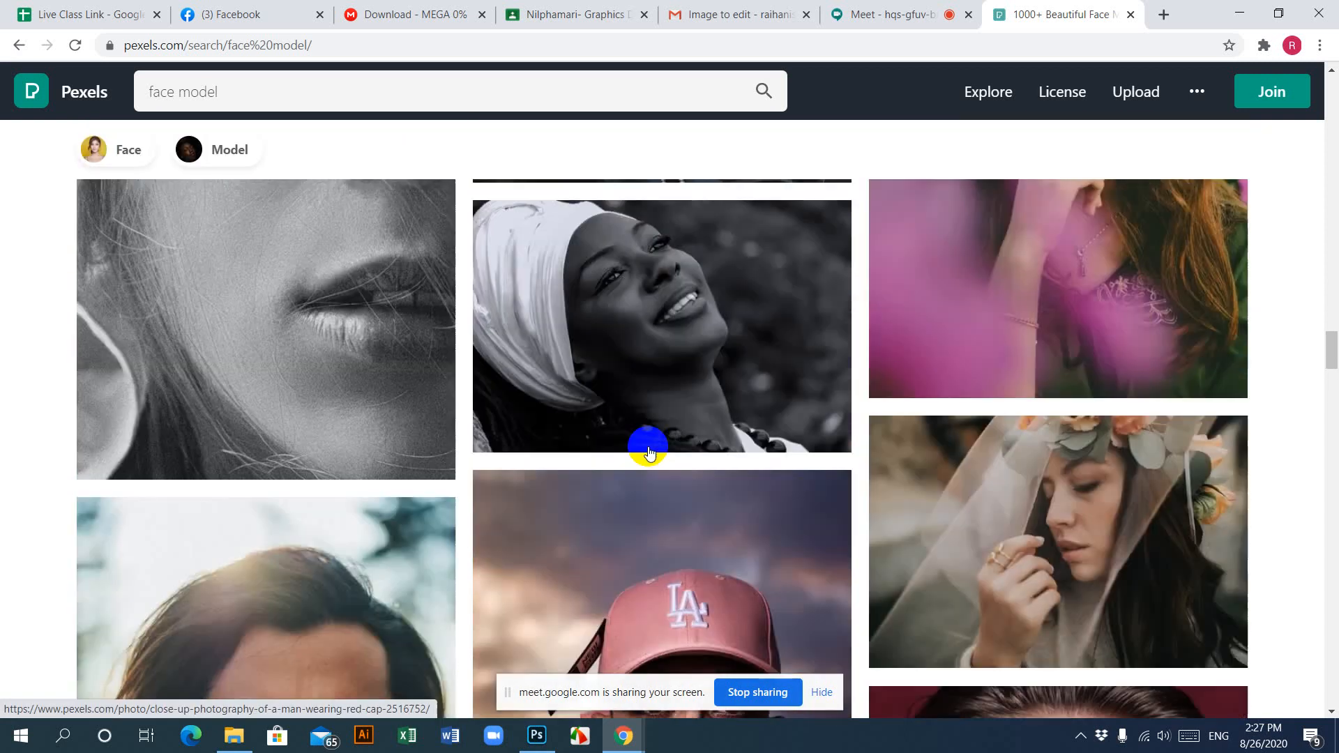
scroll(648, 452, down, 6)
scroll(648, 452, down, 10)
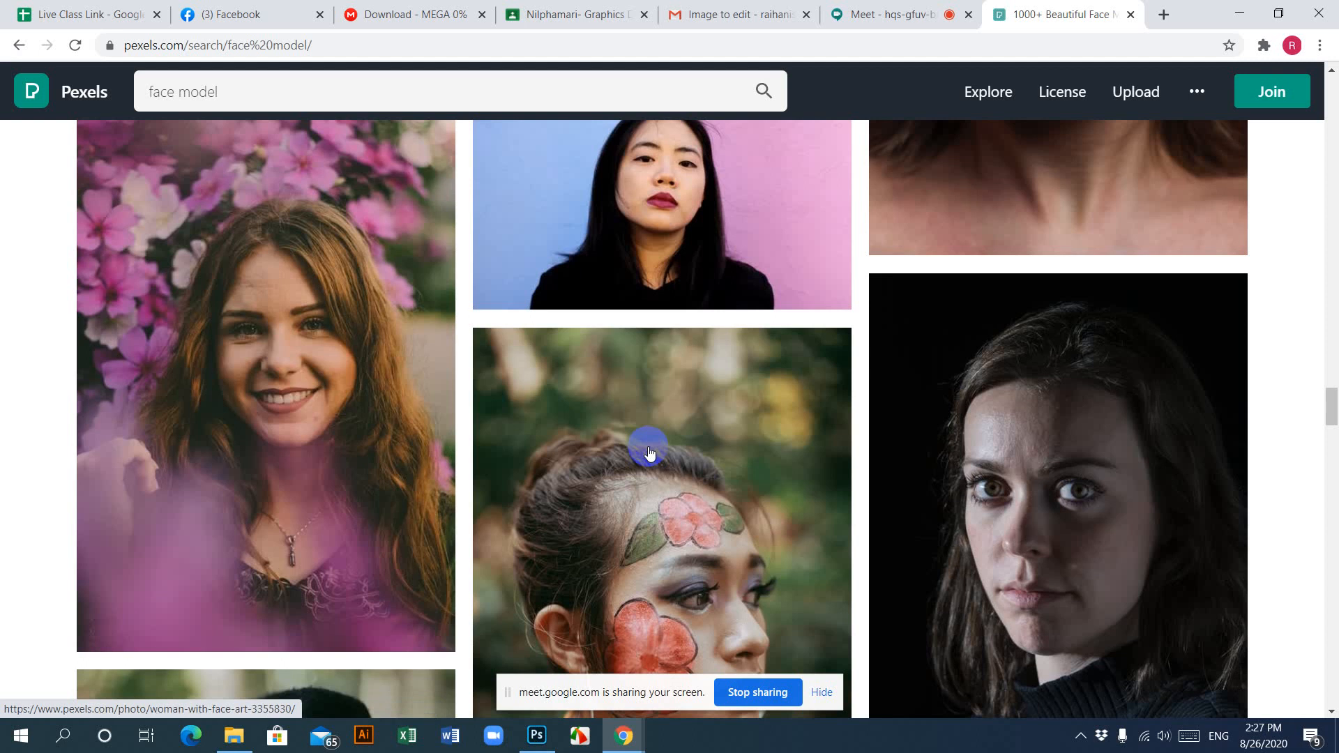
scroll(648, 452, down, 10)
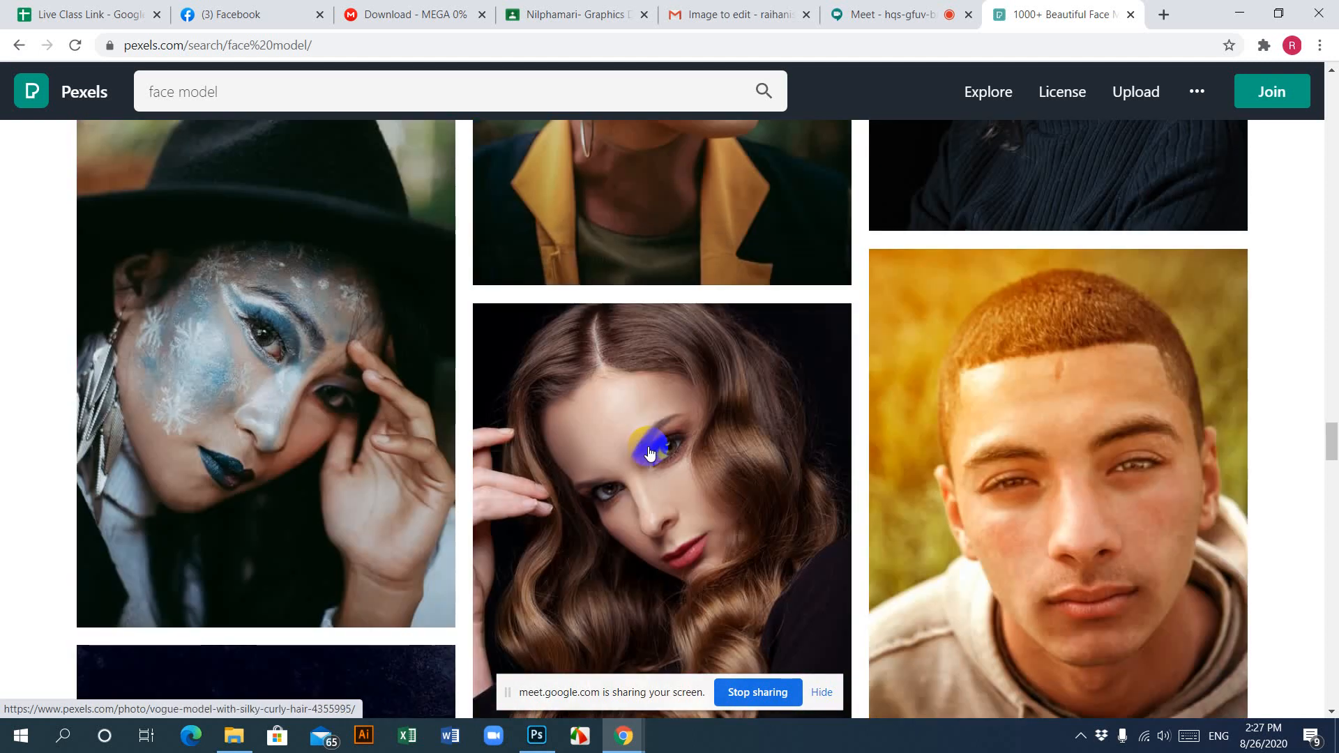
Step: Examine the facial skin in the vogue model with silky curly hair photo at enlarged size and close the photo
click(649, 454)
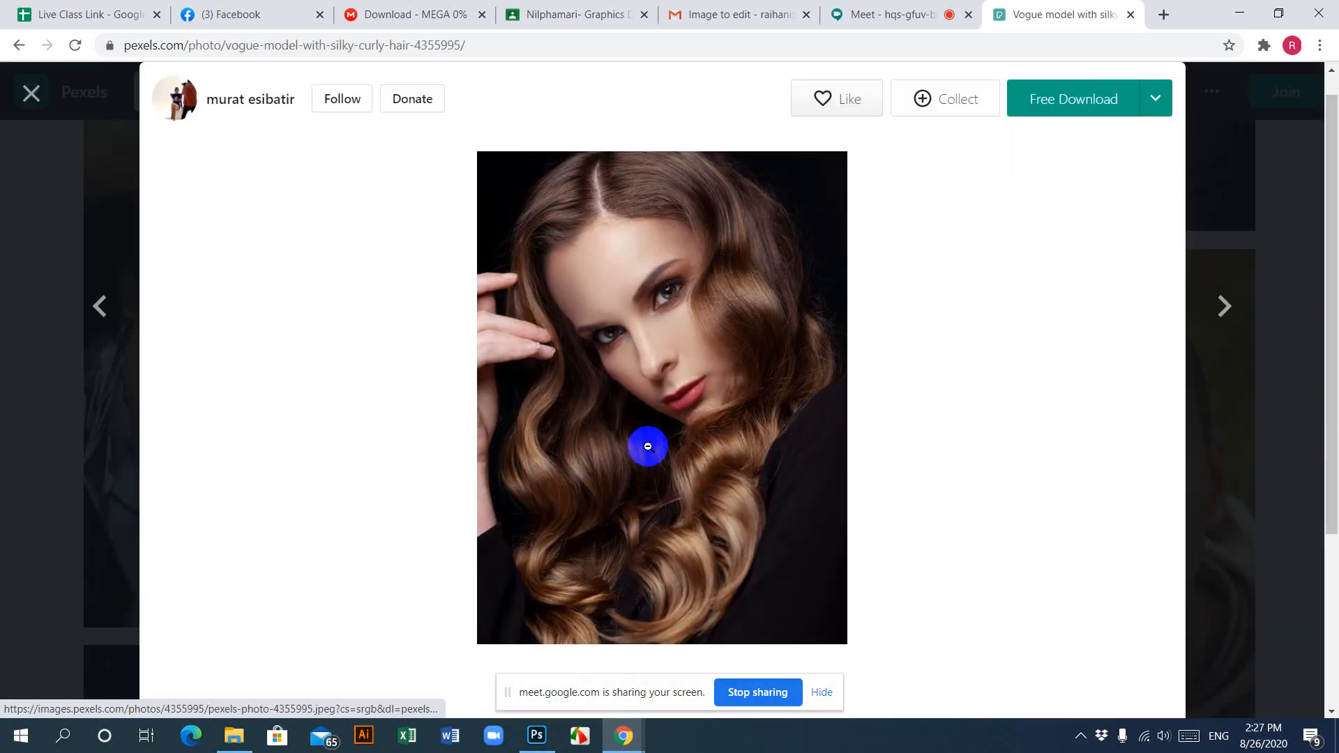
click(642, 318)
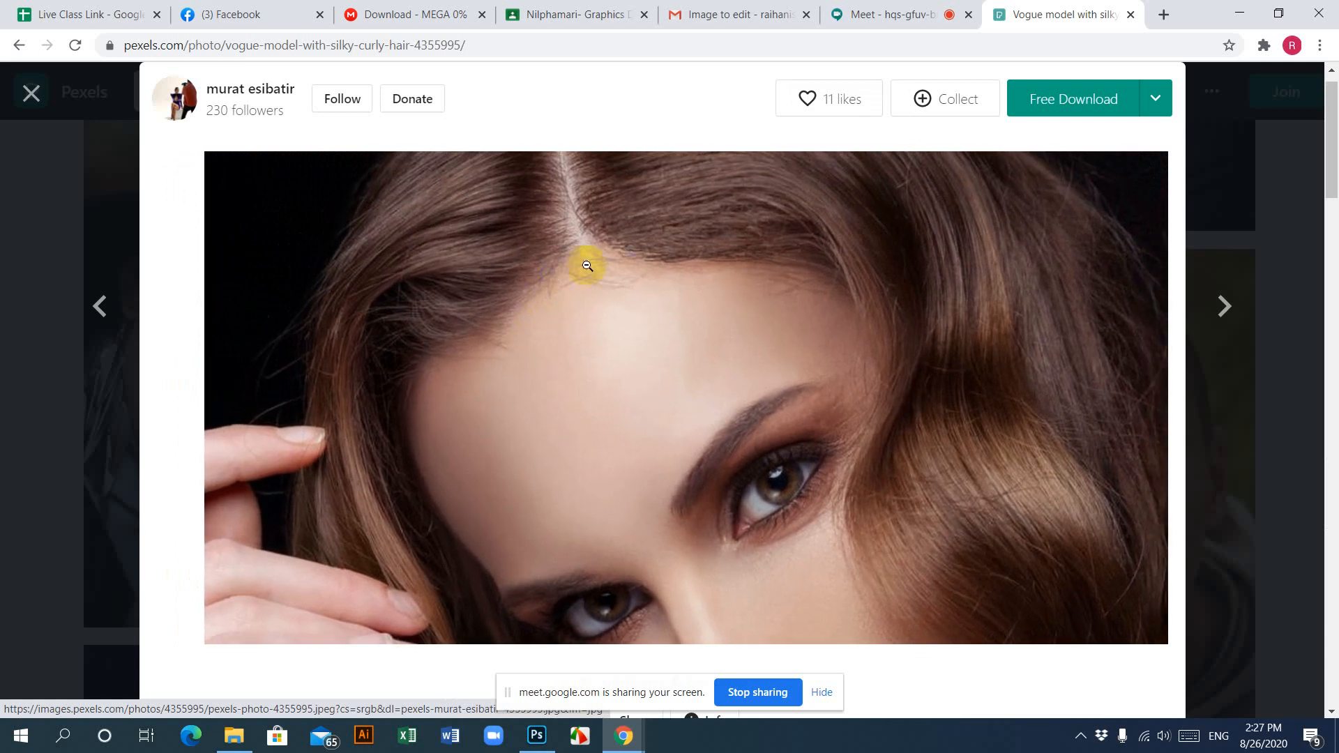
click(750, 291)
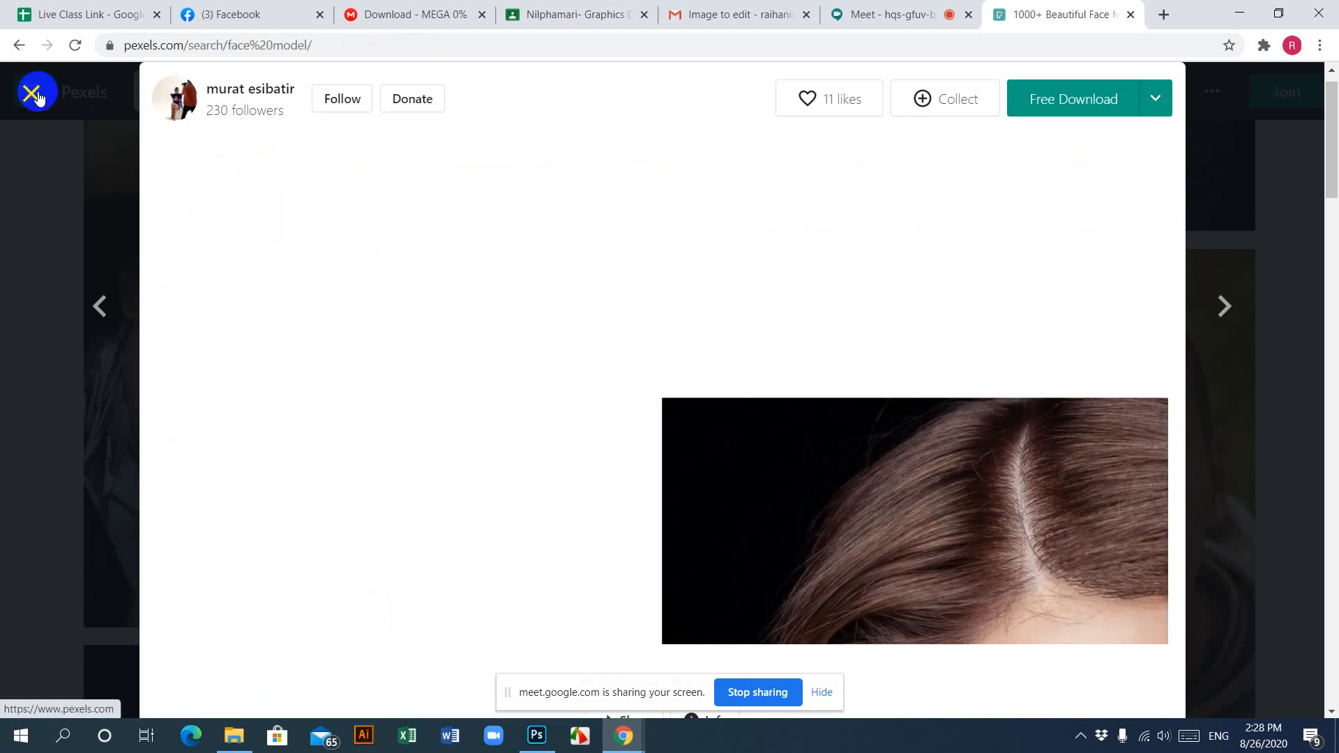
click(32, 93)
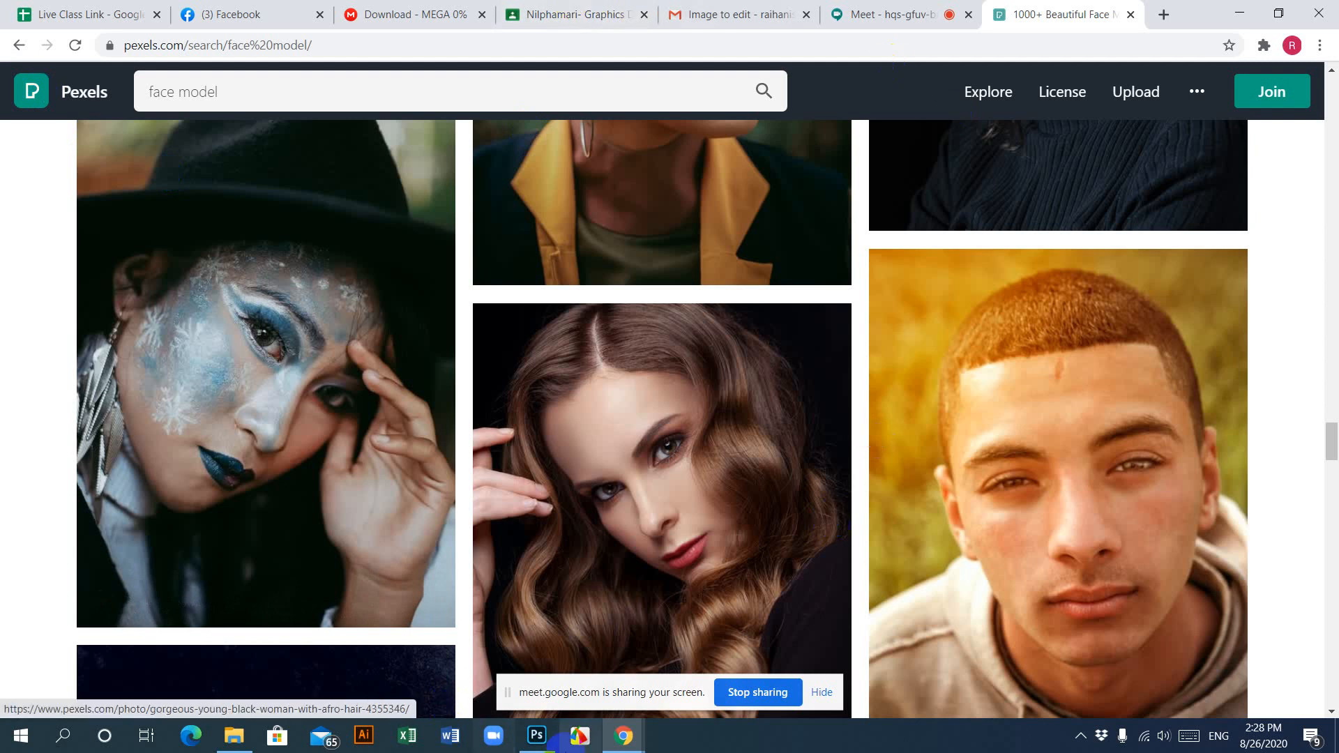
Step: Switch to Photoshop, activate the Brush tool and add a new empty layer above the portrait's Background layer
click(537, 738)
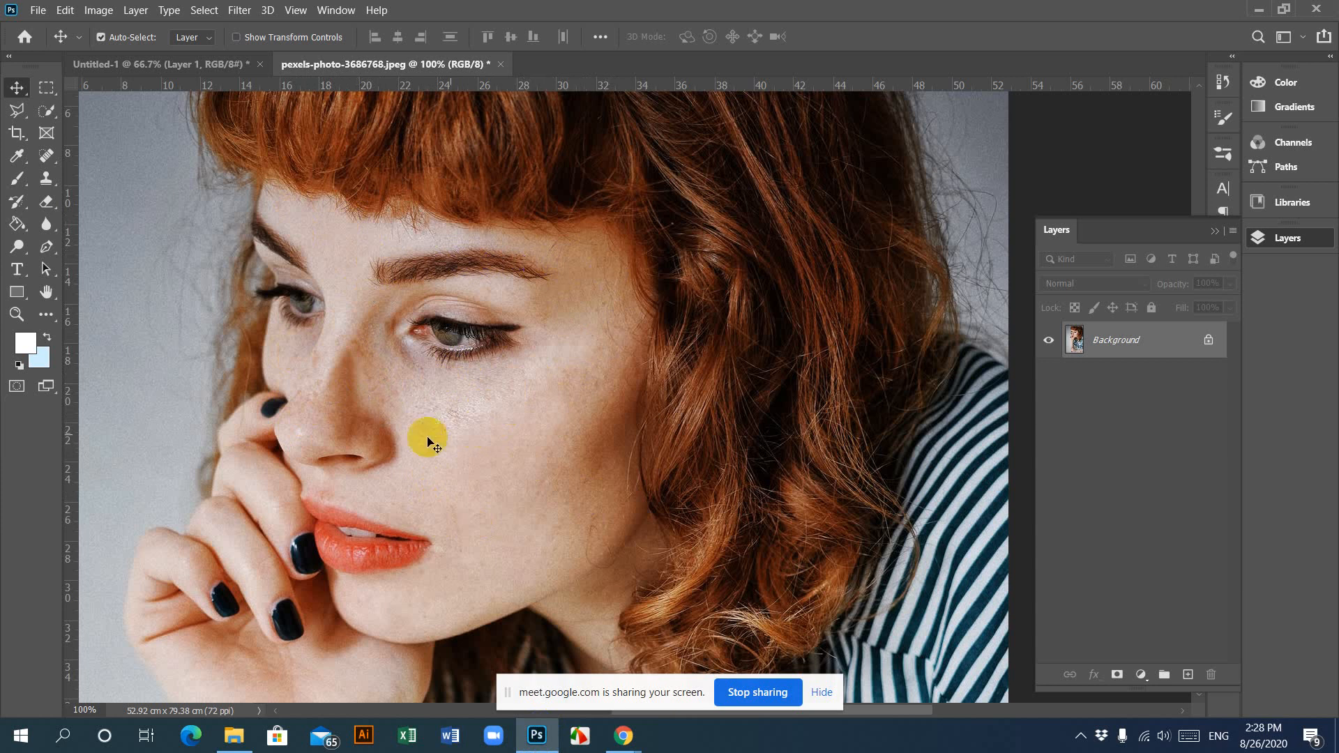
right_click(19, 181)
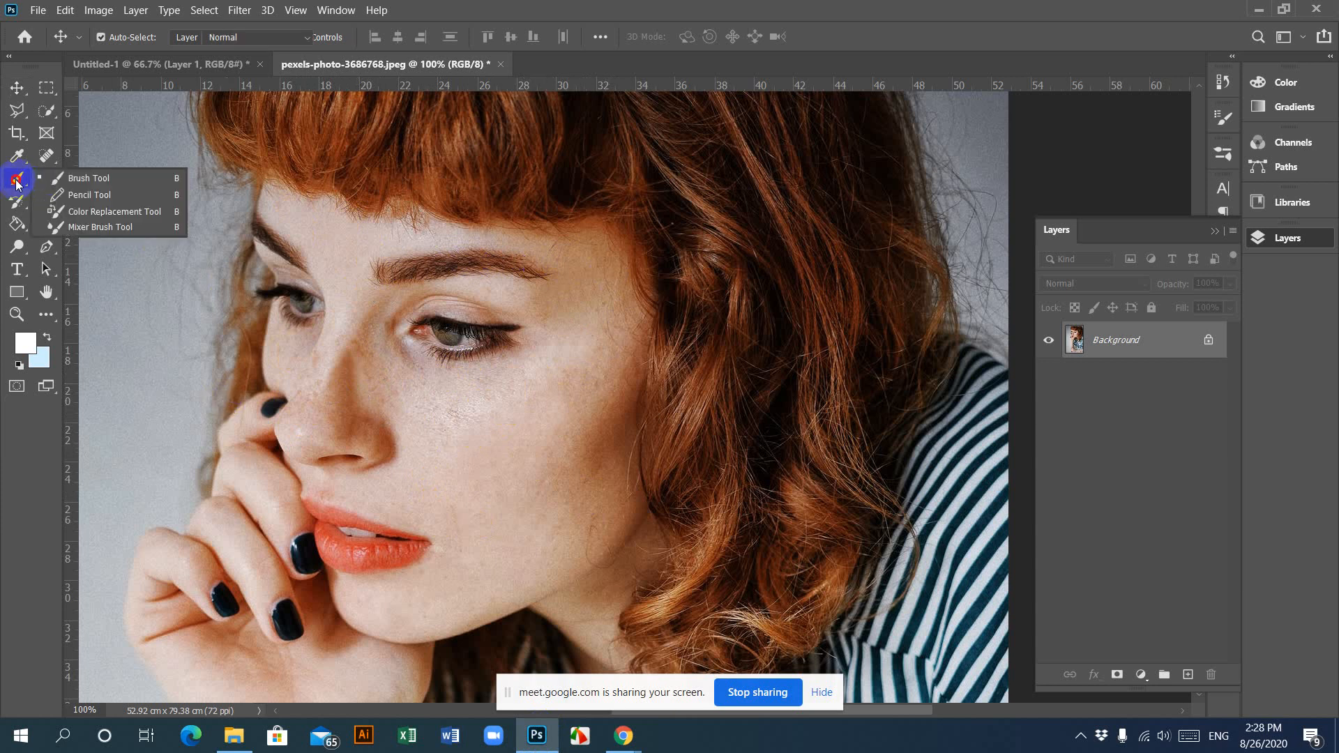
click(109, 178)
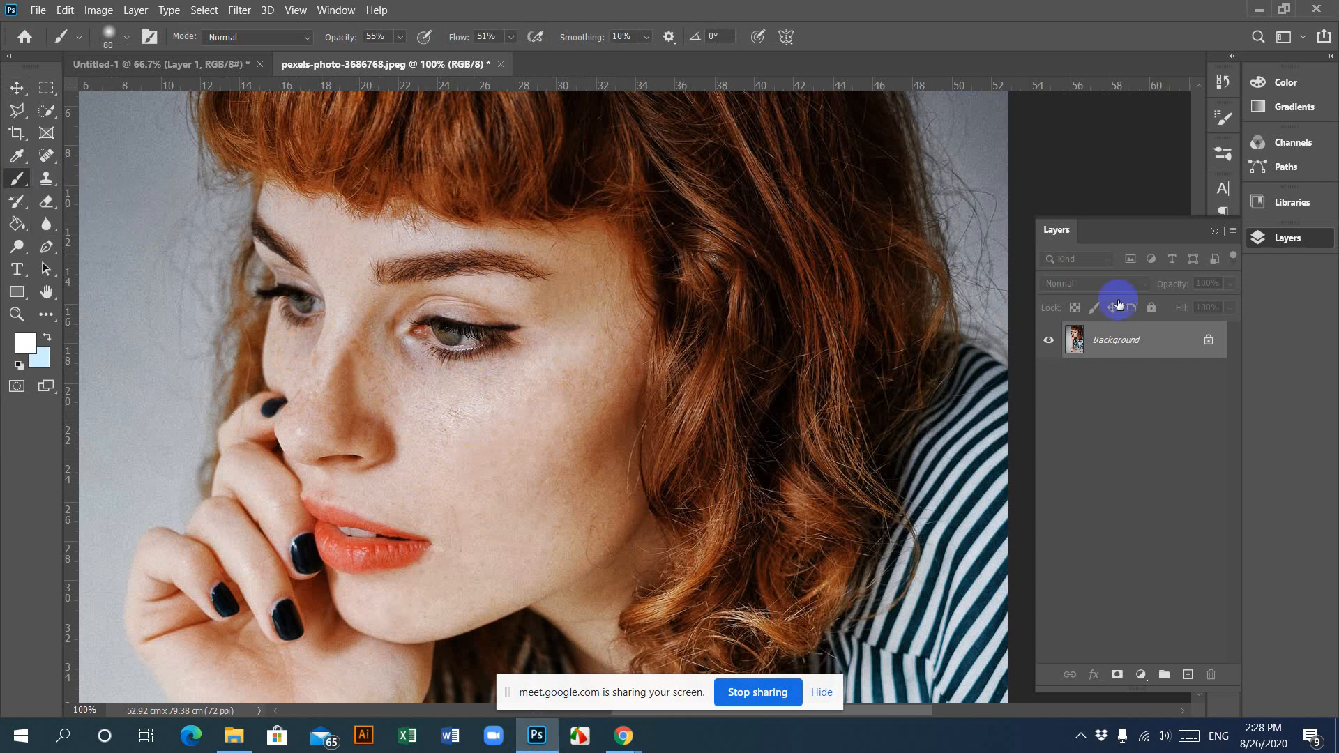
click(1186, 673)
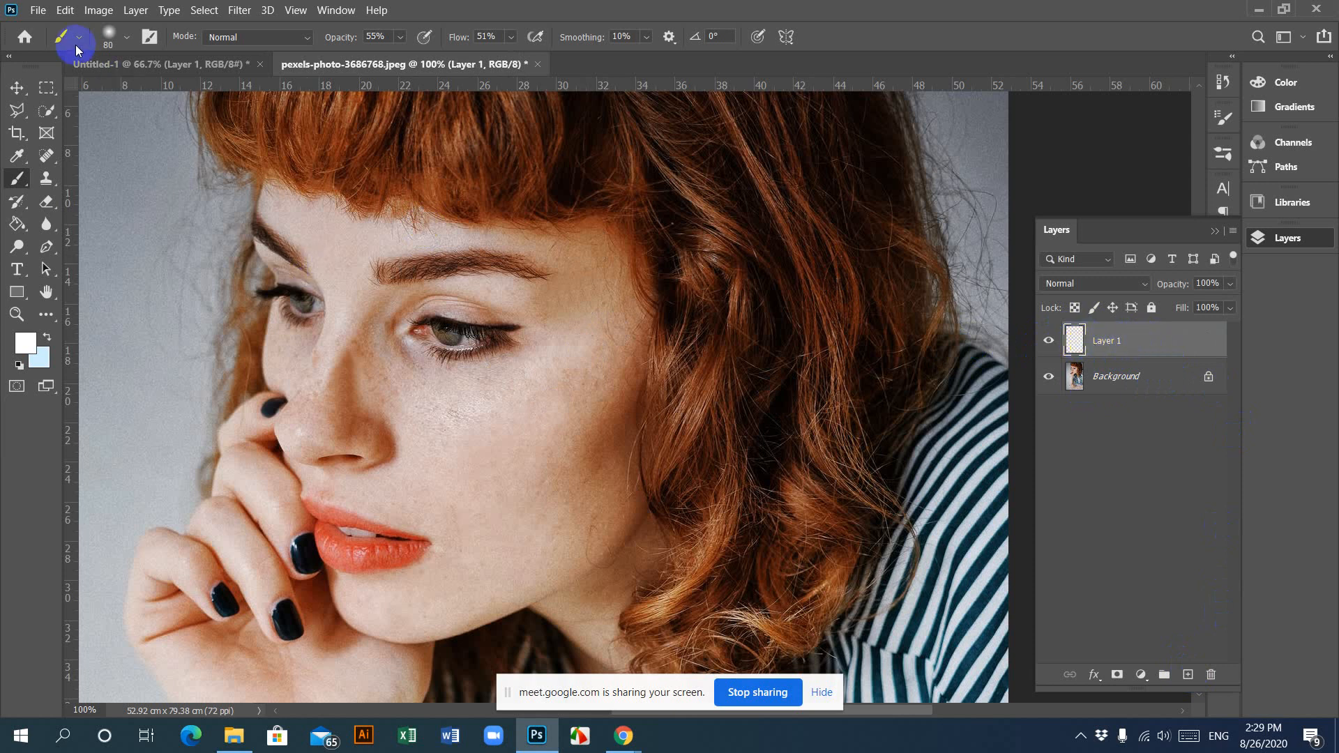
Step: Check the Brush tool's size and hardness settings and set its opacity to 53%
click(127, 41)
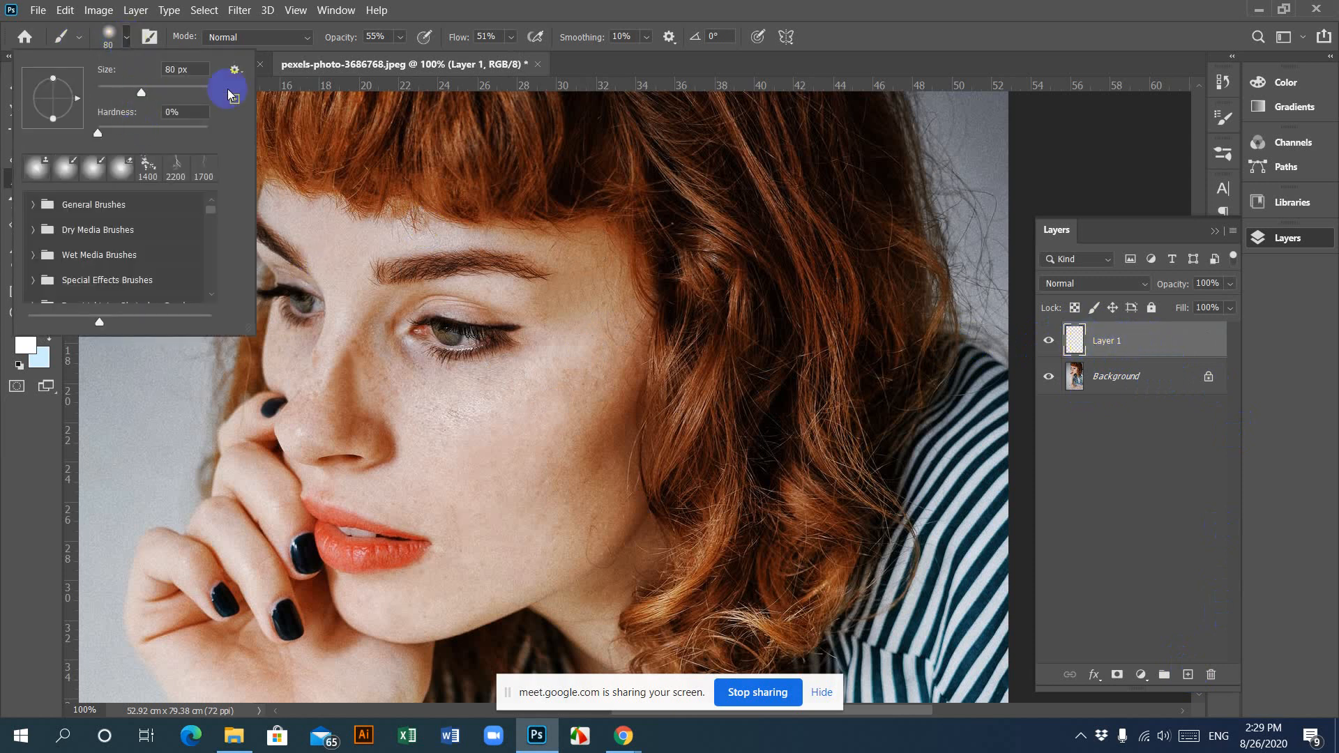
click(162, 114)
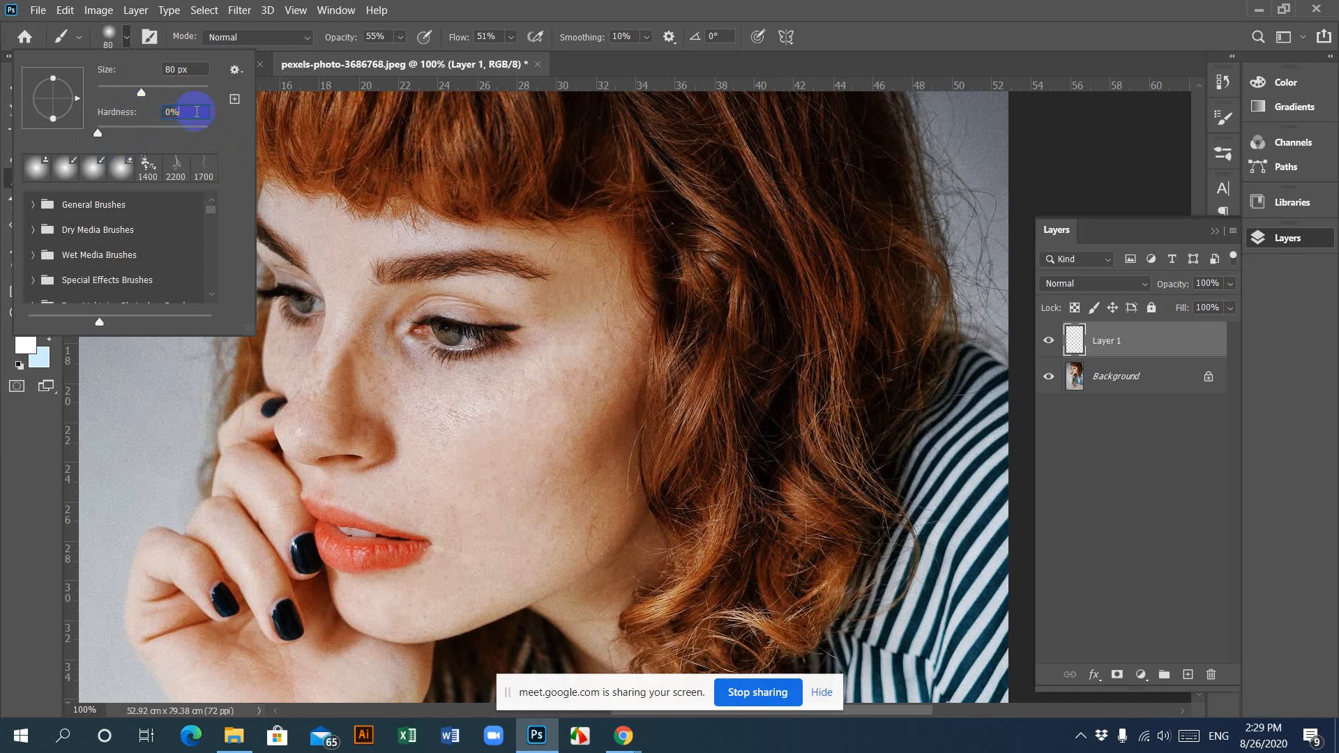
drag(197, 112, 151, 111)
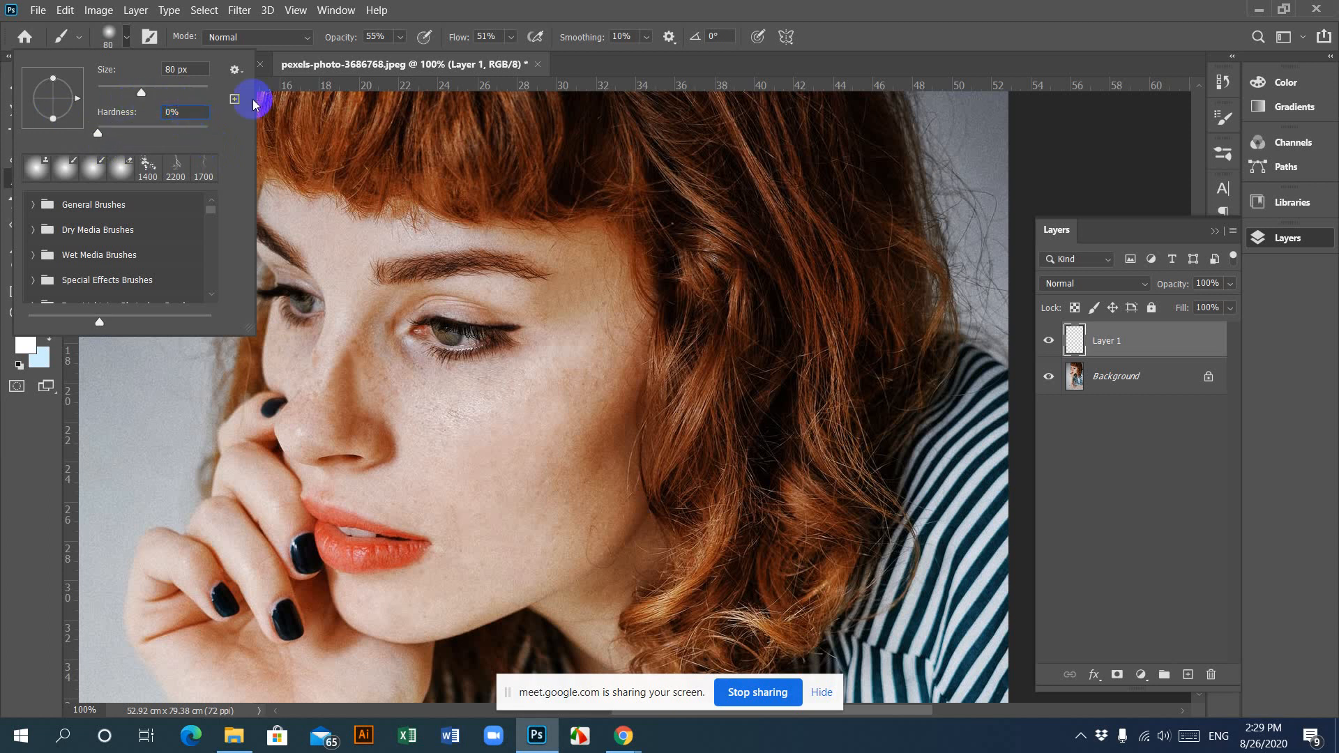
click(671, 10)
click(372, 35)
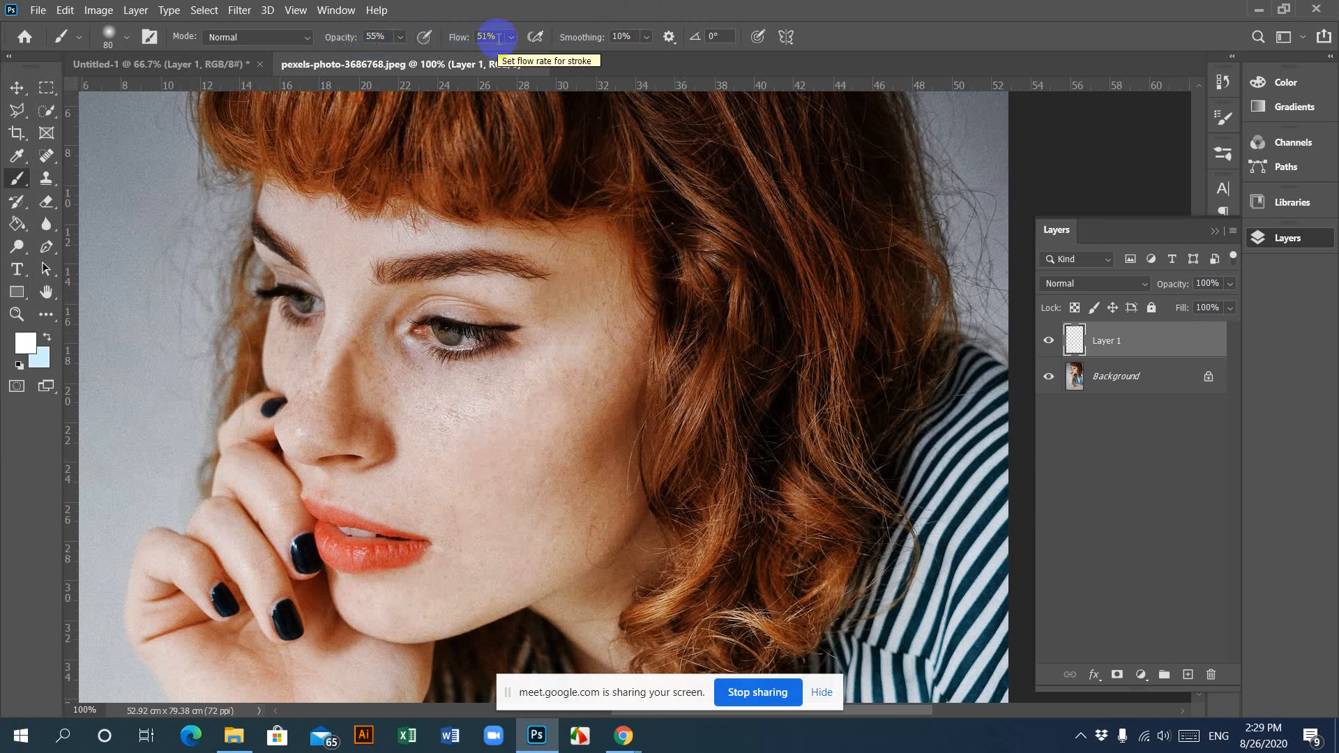
click(401, 38)
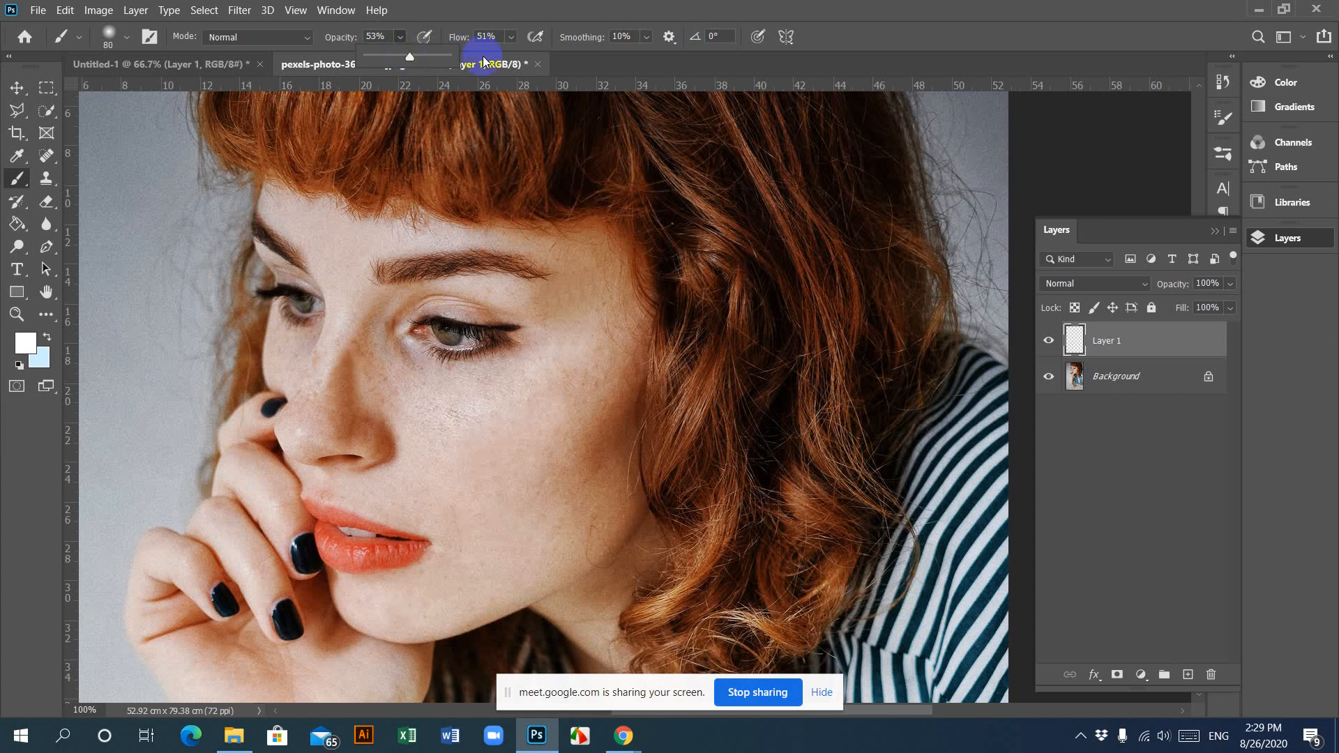
click(497, 18)
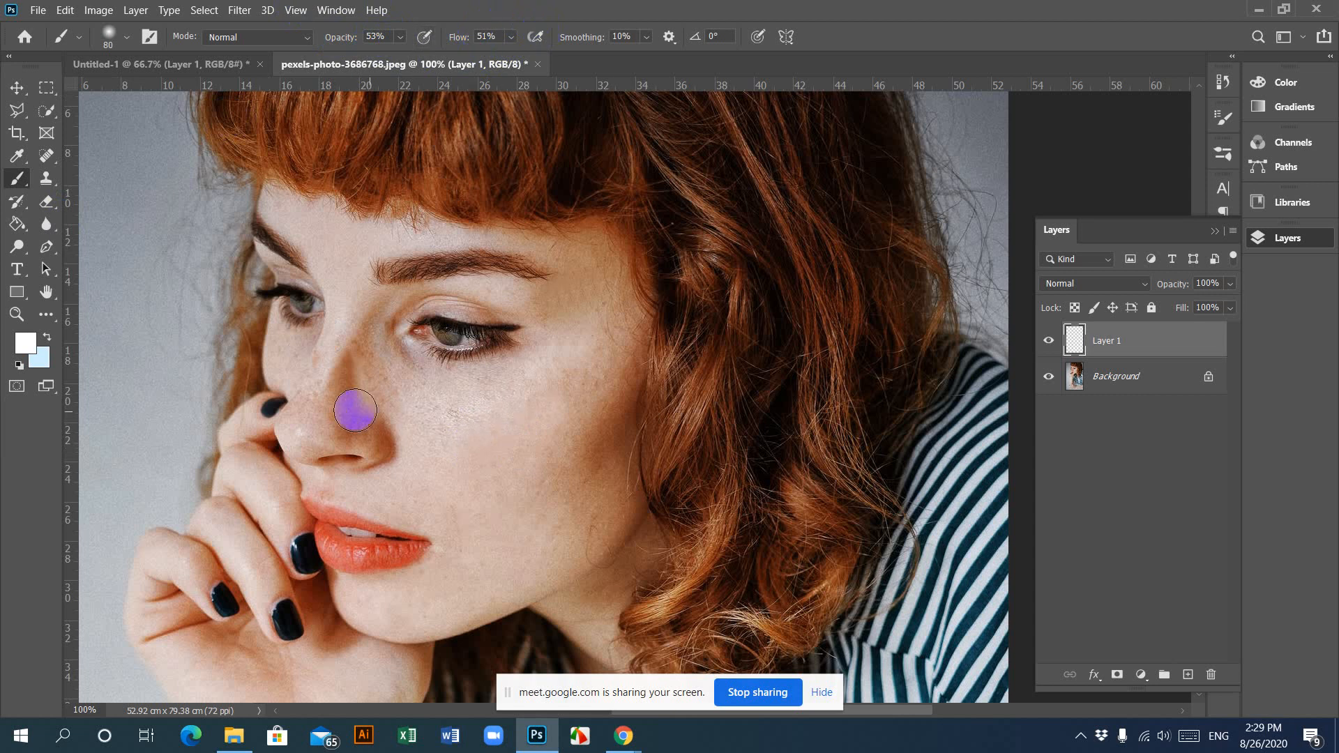
Step: Set the foreground color to the off-white #fff9f6
click(26, 342)
drag(266, 258, 261, 219)
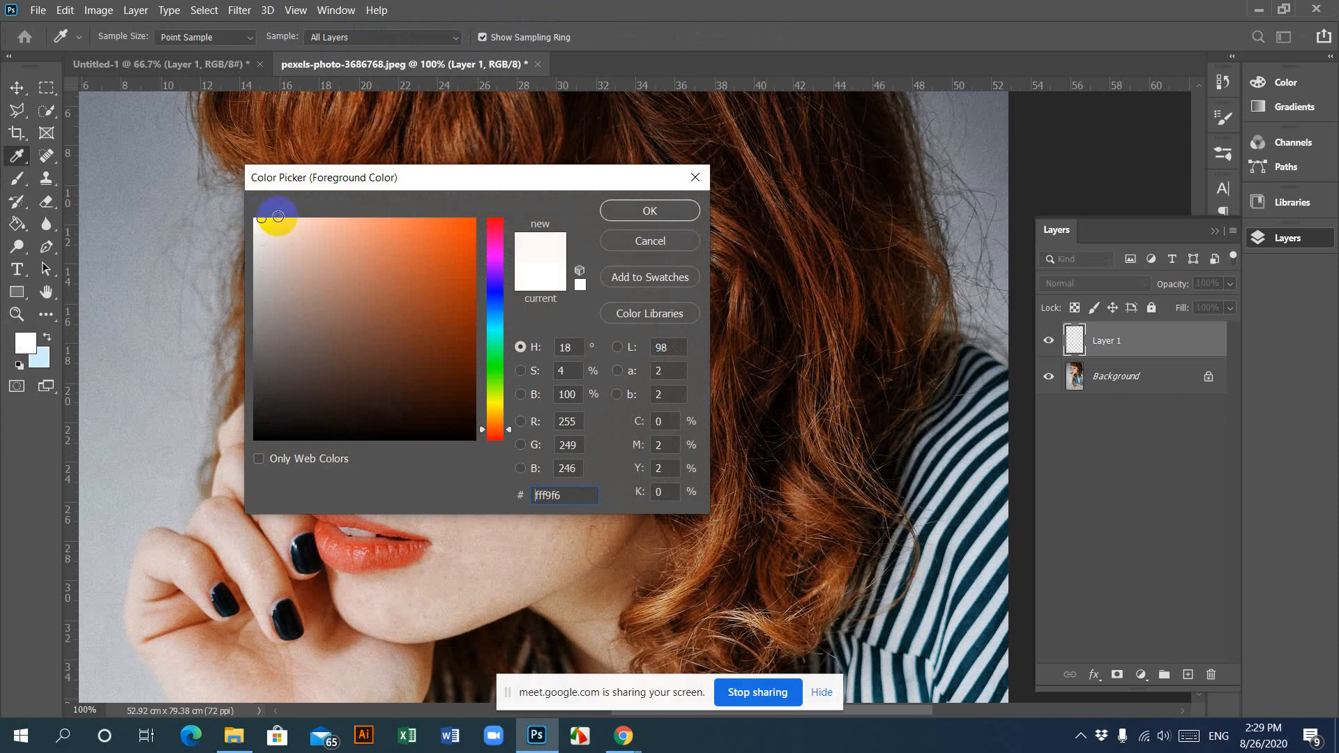
click(639, 212)
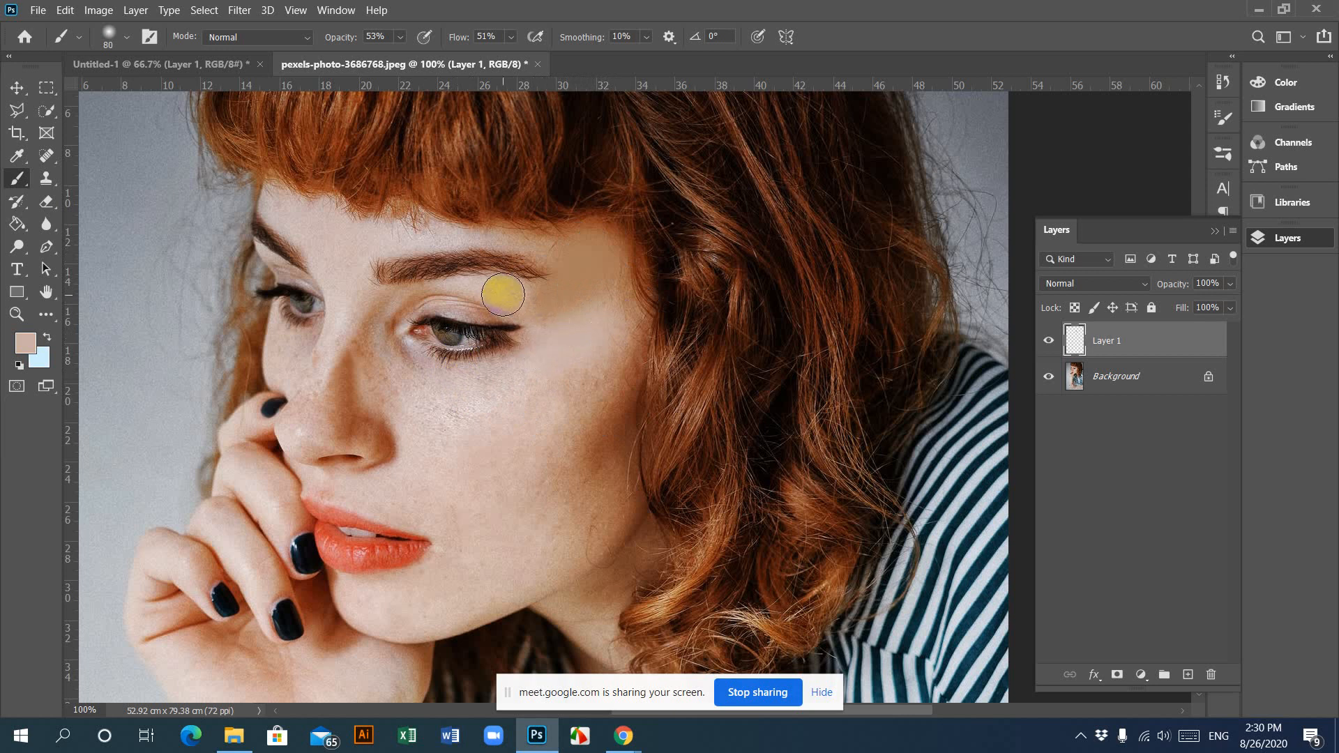
Step: Reduce the brush to 40 px, paint over the skin beneath the eyebrow and sample a darker skin tone near its outer end
key(bracketleft)
key(bracketleft)
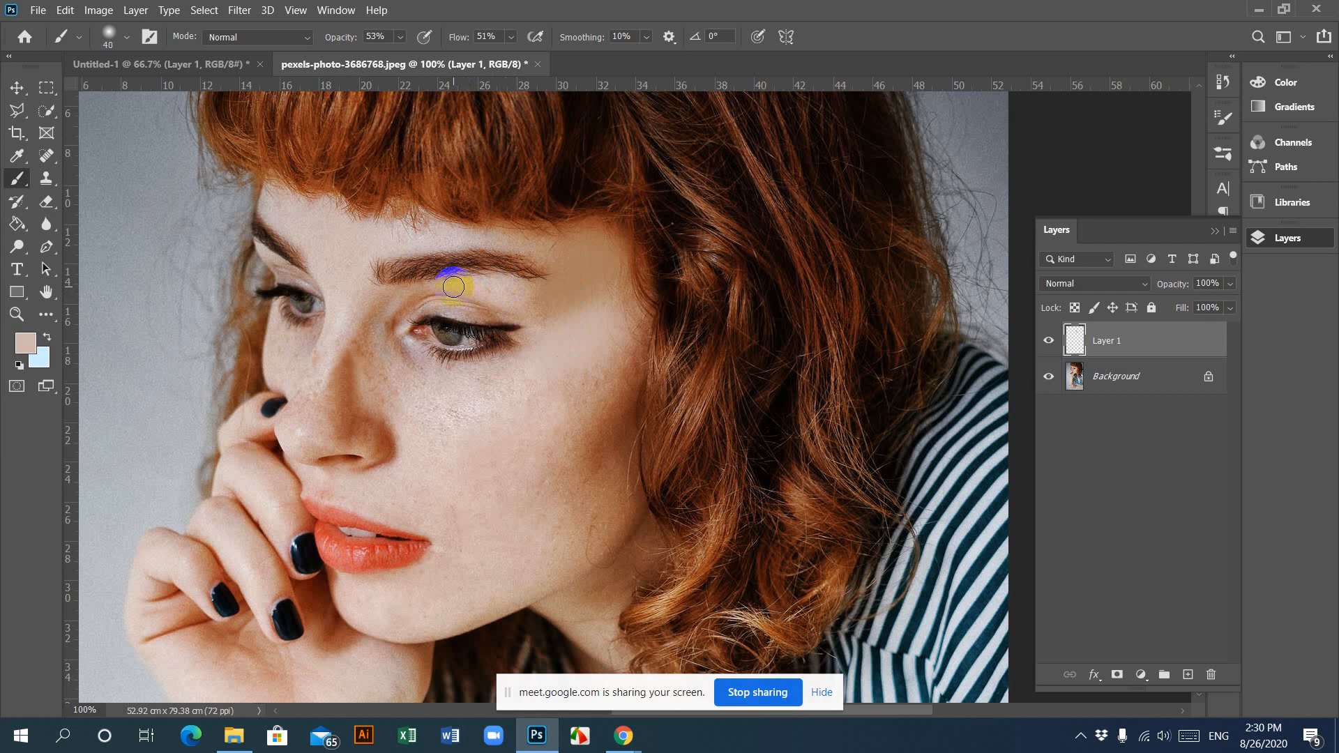
mouse_move(453, 287)
mouse_down()
mouse_move(515, 285)
mouse_move(477, 293)
mouse_move(516, 286)
mouse_move(518, 299)
mouse_move(483, 287)
mouse_move(525, 300)
mouse_up()
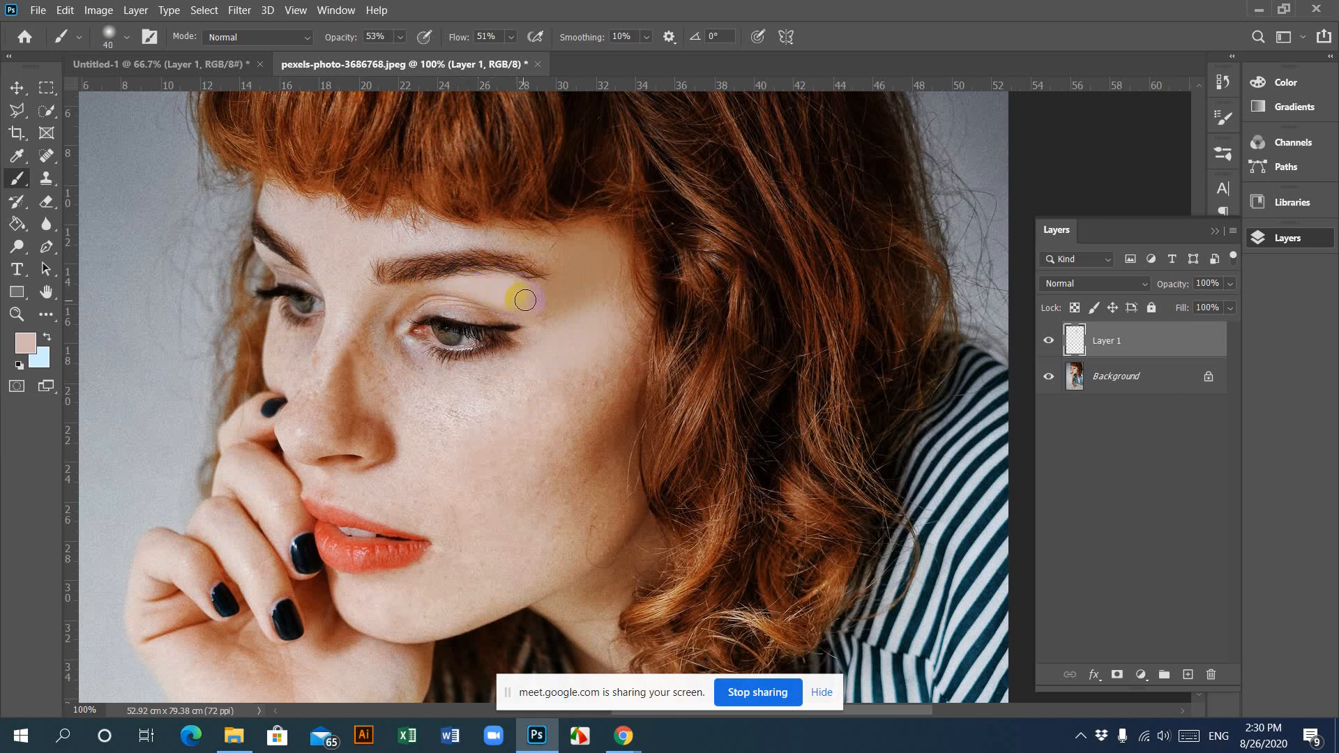
alt+click(535, 293)
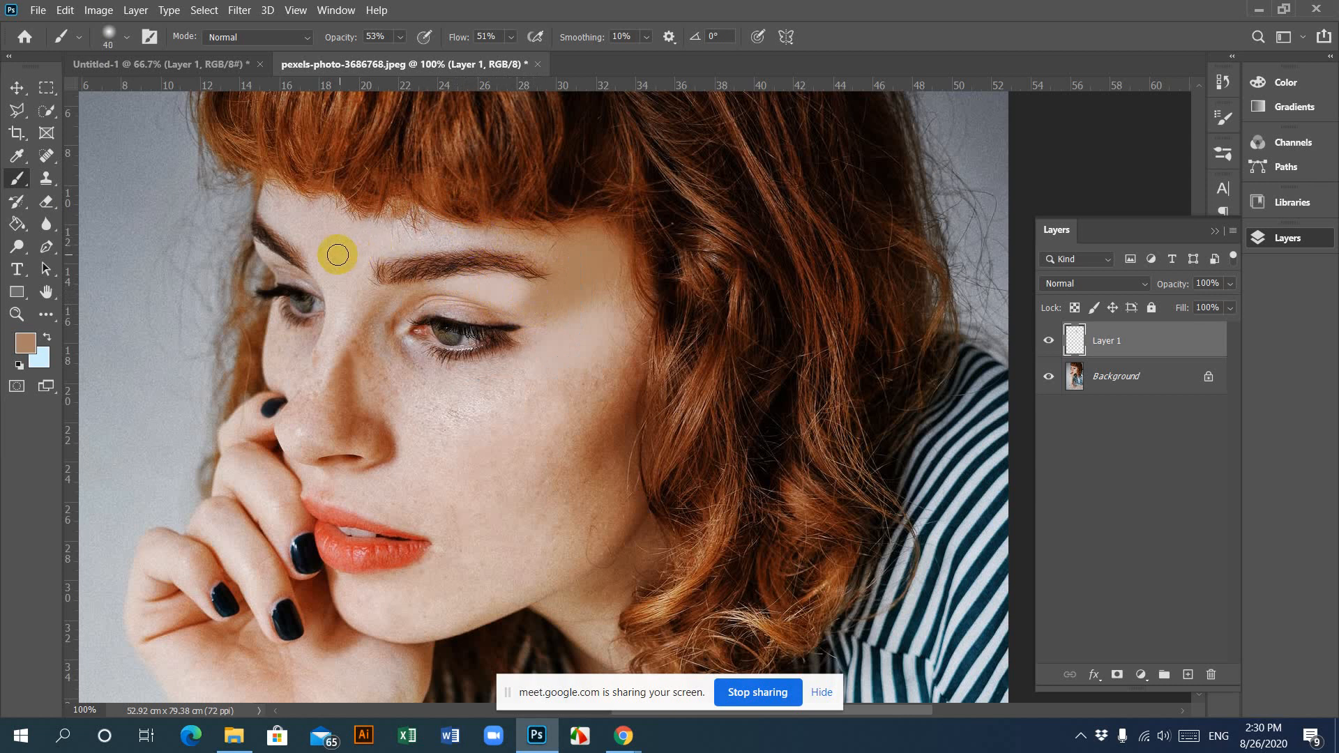
Step: Try recent soft round brush presets and choose the 40 px one with 74% opacity and 48% flow
right_click(14, 182)
click(73, 178)
click(128, 37)
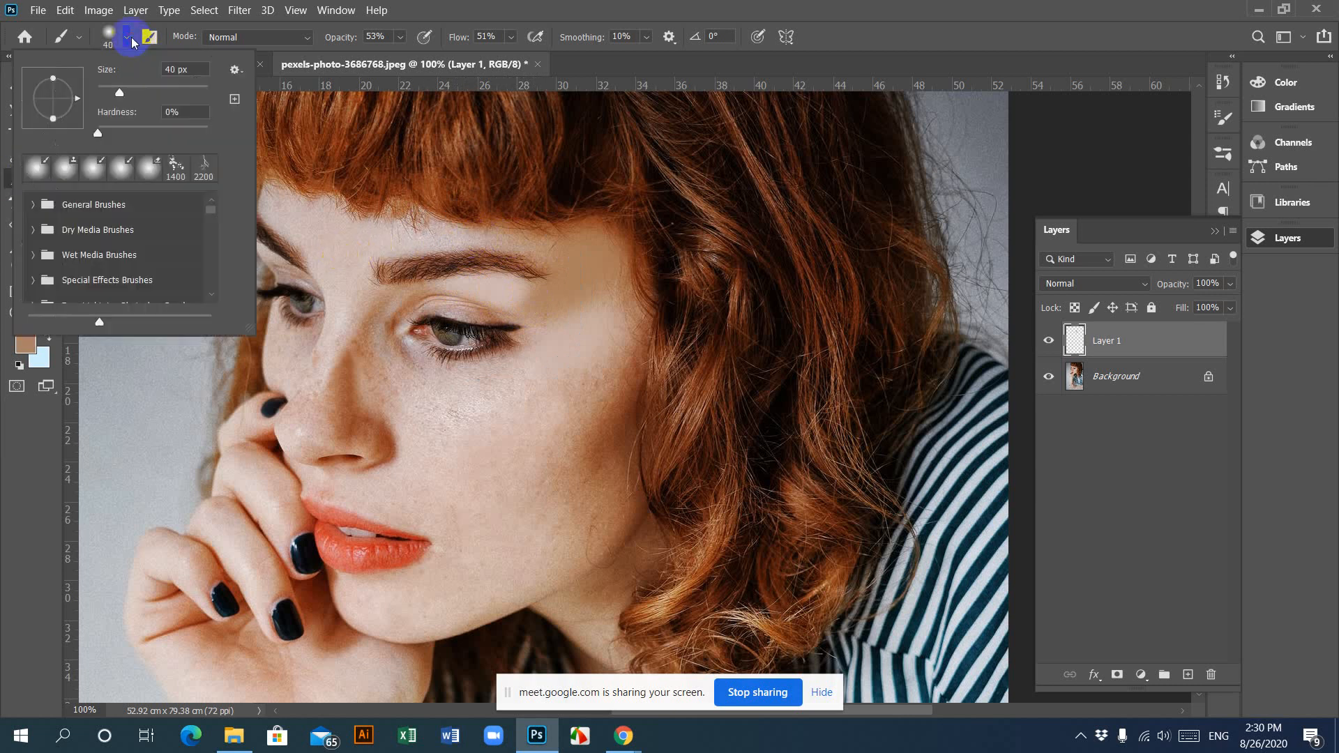
click(41, 171)
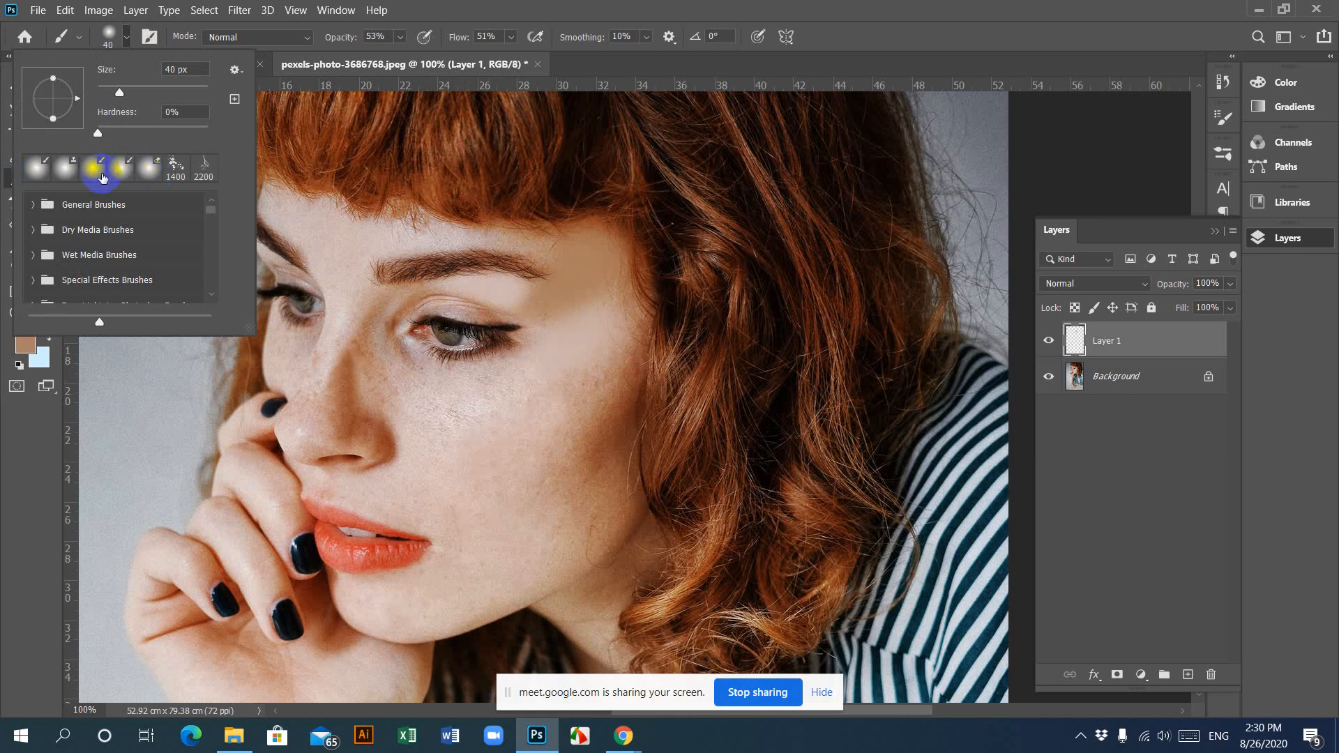
click(93, 173)
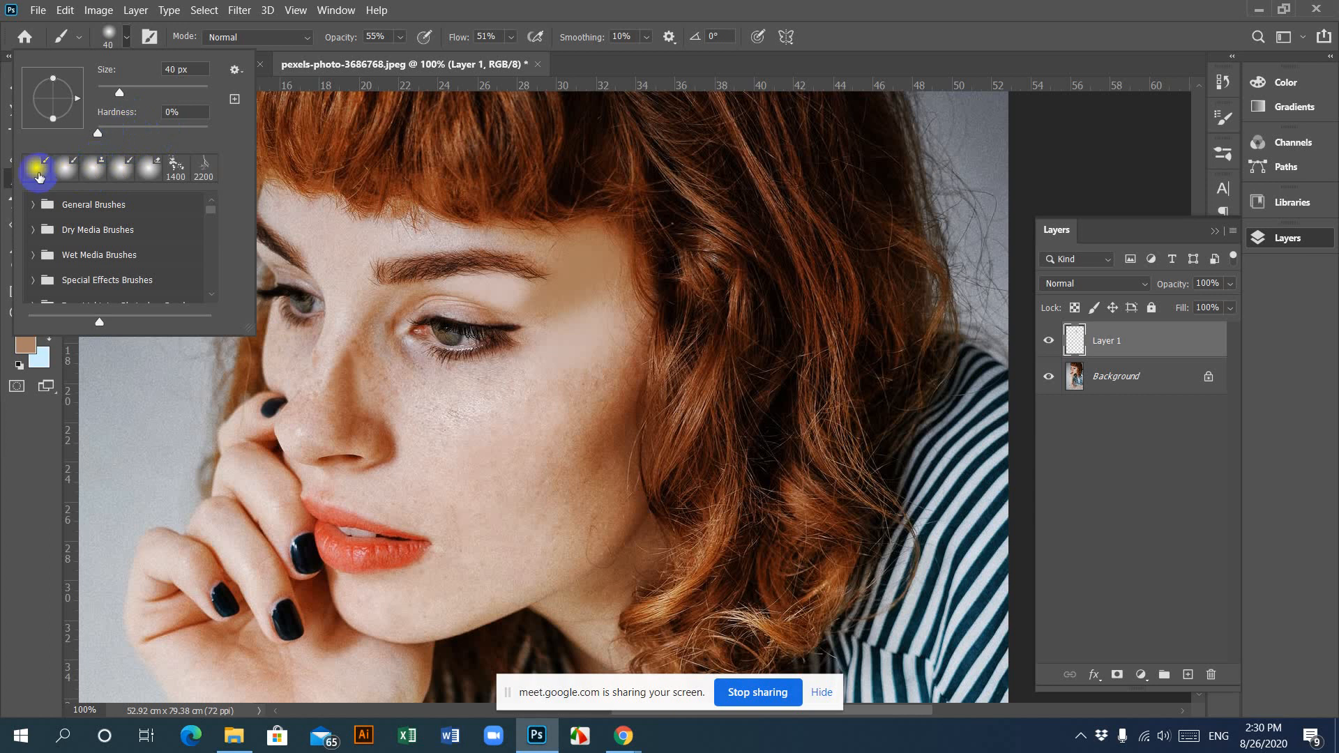
click(121, 168)
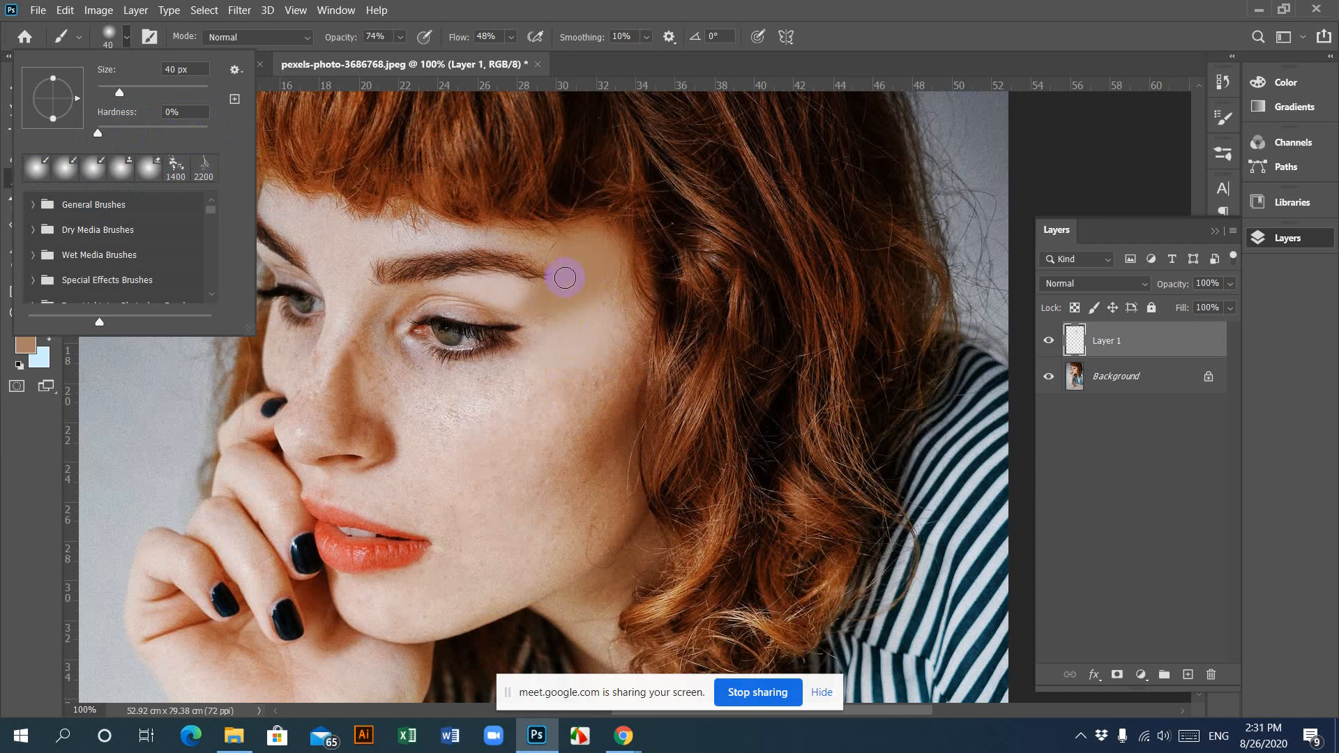
Step: Sample the skin tone between the eyebrows, enlarge the brush to 80 px and paint over the forehead on Layer 1
click(345, 251)
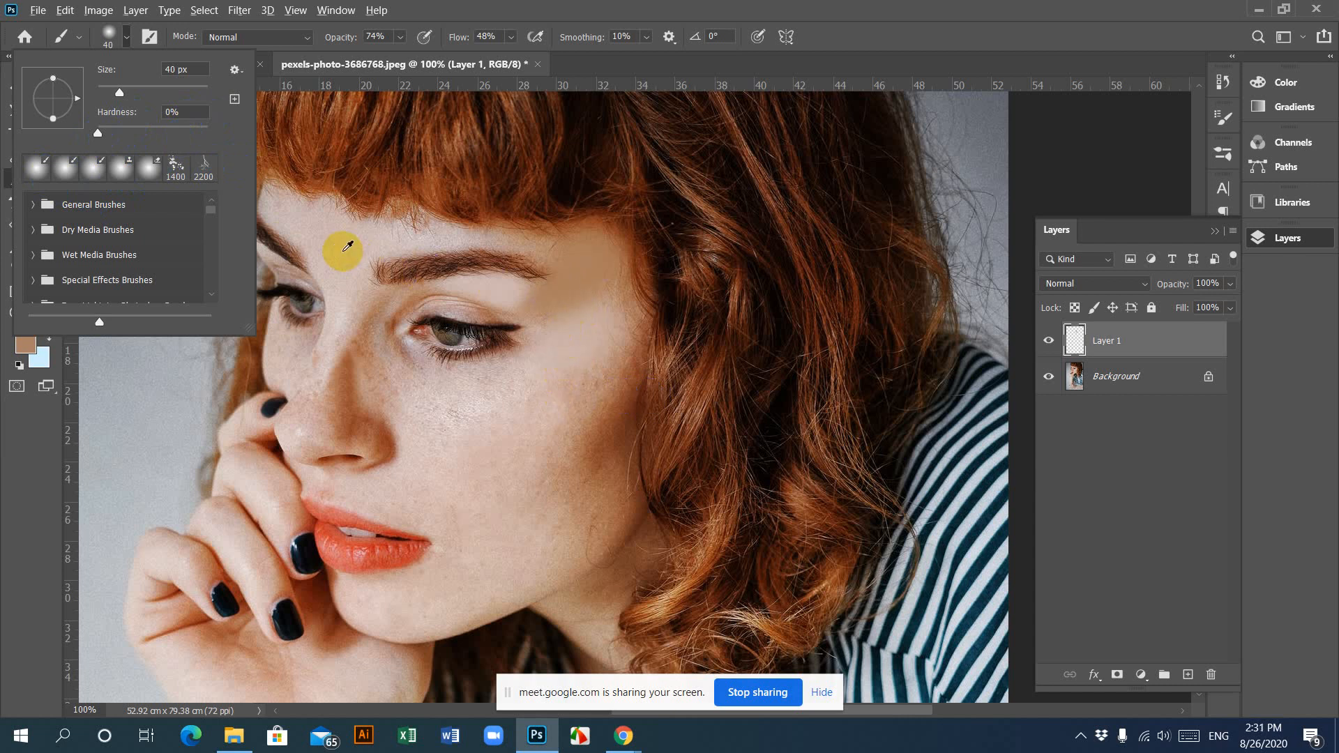
alt+click(346, 246)
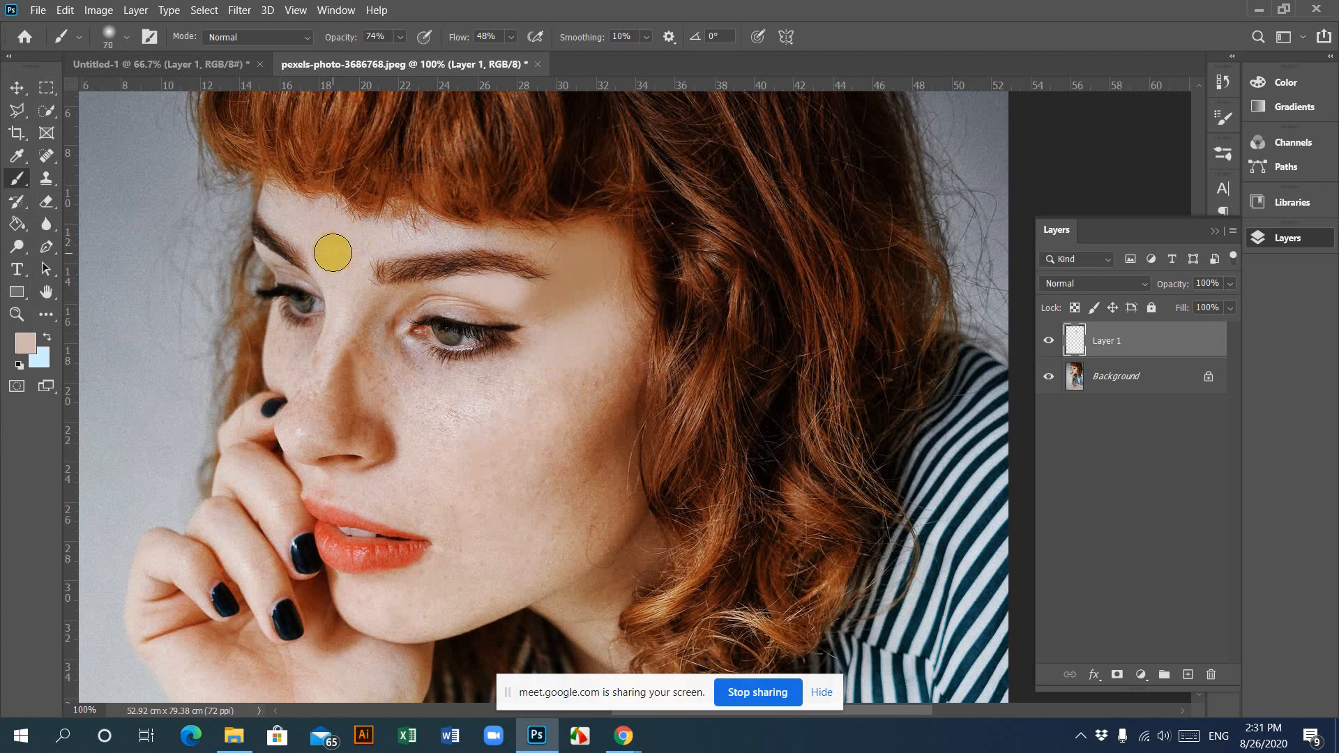
key(bracketright)
key(bracketright)
key(bracketright)
key(bracketright)
click(335, 251)
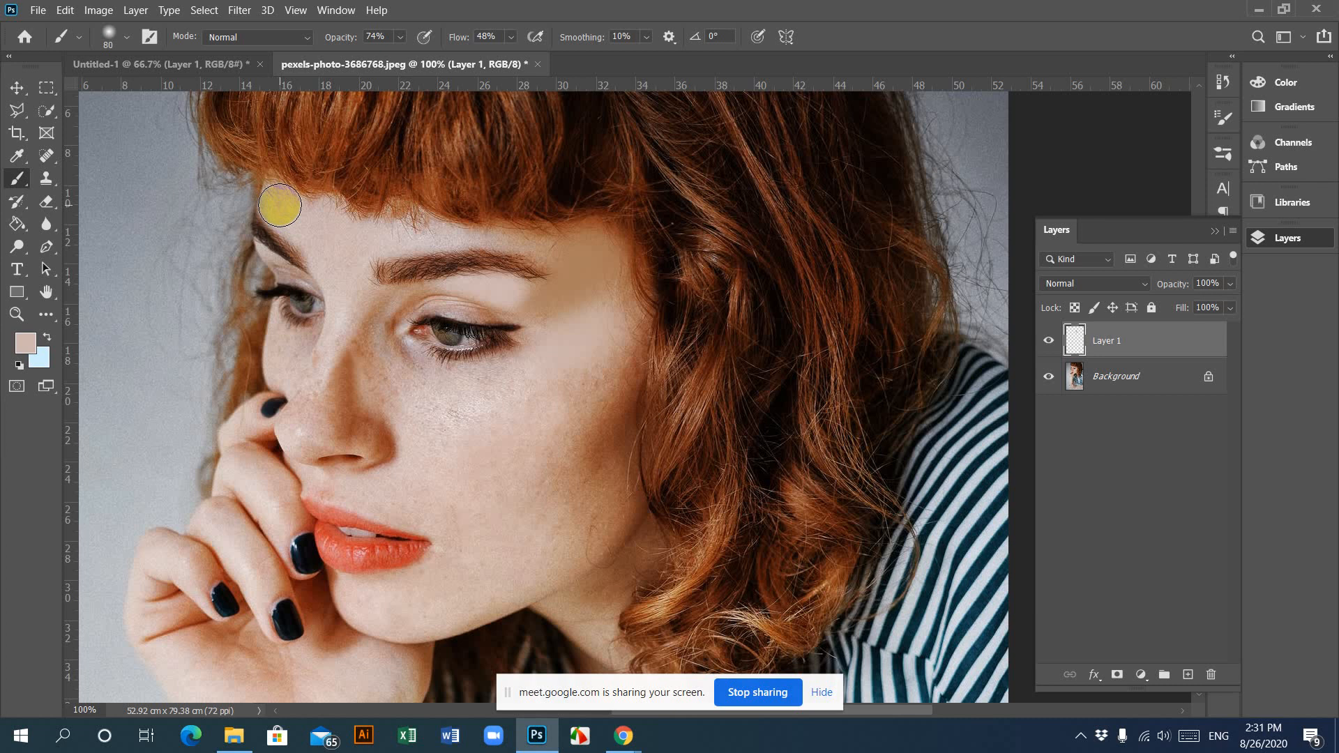
mouse_move(279, 206)
mouse_down()
mouse_move(309, 236)
mouse_move(281, 210)
mouse_move(335, 258)
mouse_move(352, 232)
mouse_move(344, 264)
mouse_move(331, 218)
mouse_move(334, 259)
mouse_move(365, 268)
mouse_move(434, 242)
mouse_move(395, 240)
mouse_up()
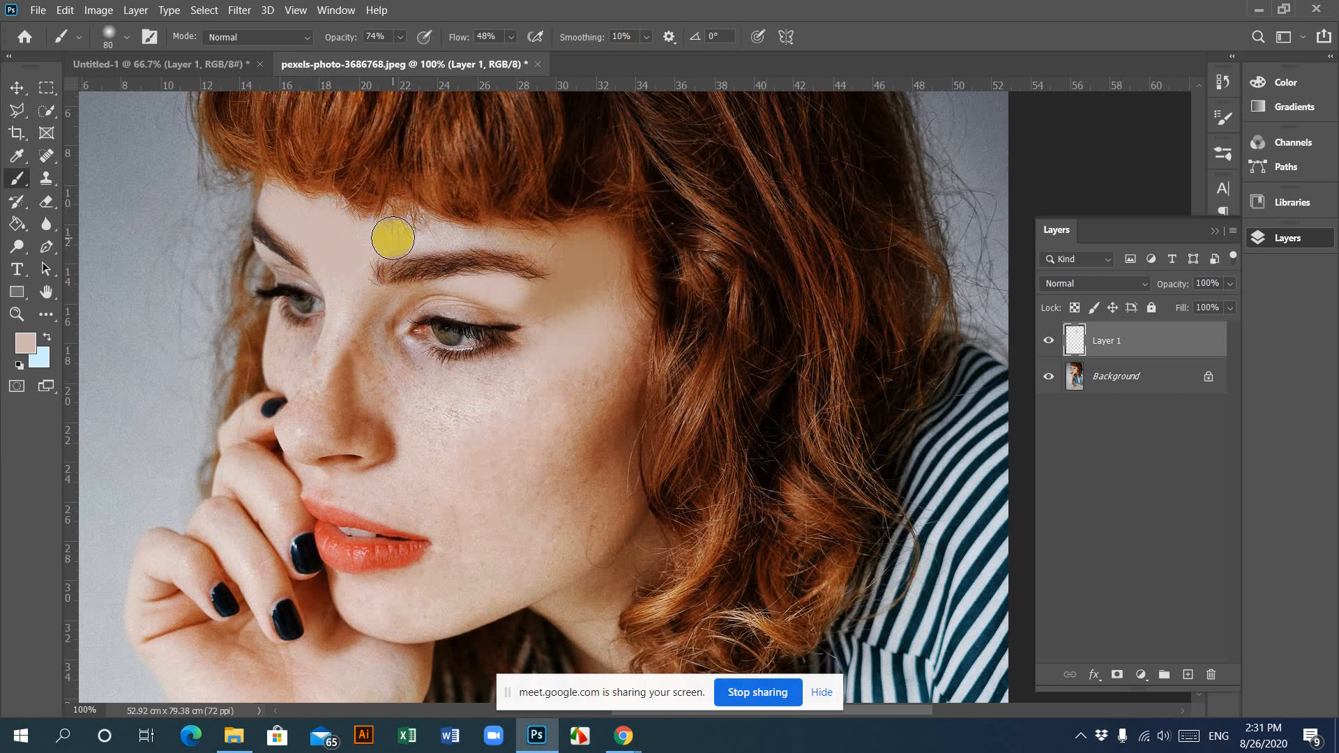
right_click(392, 239)
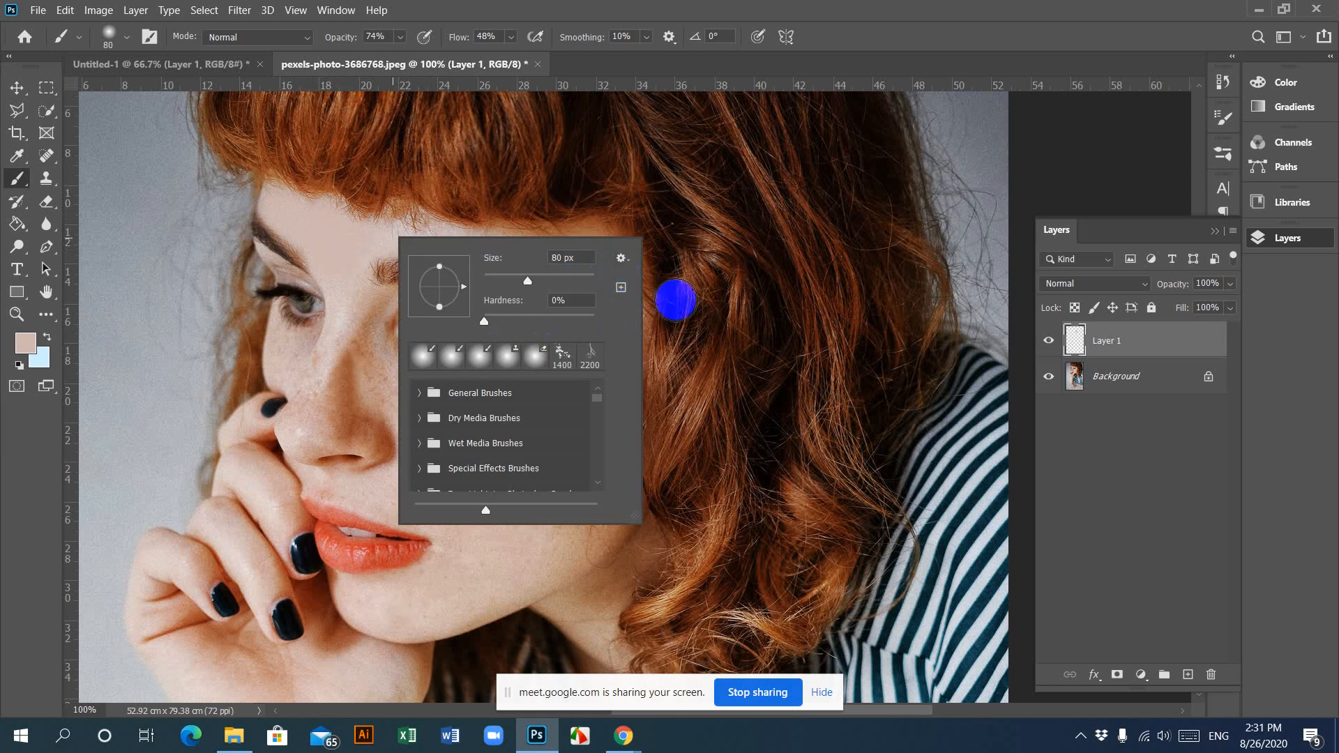
right_click(828, 257)
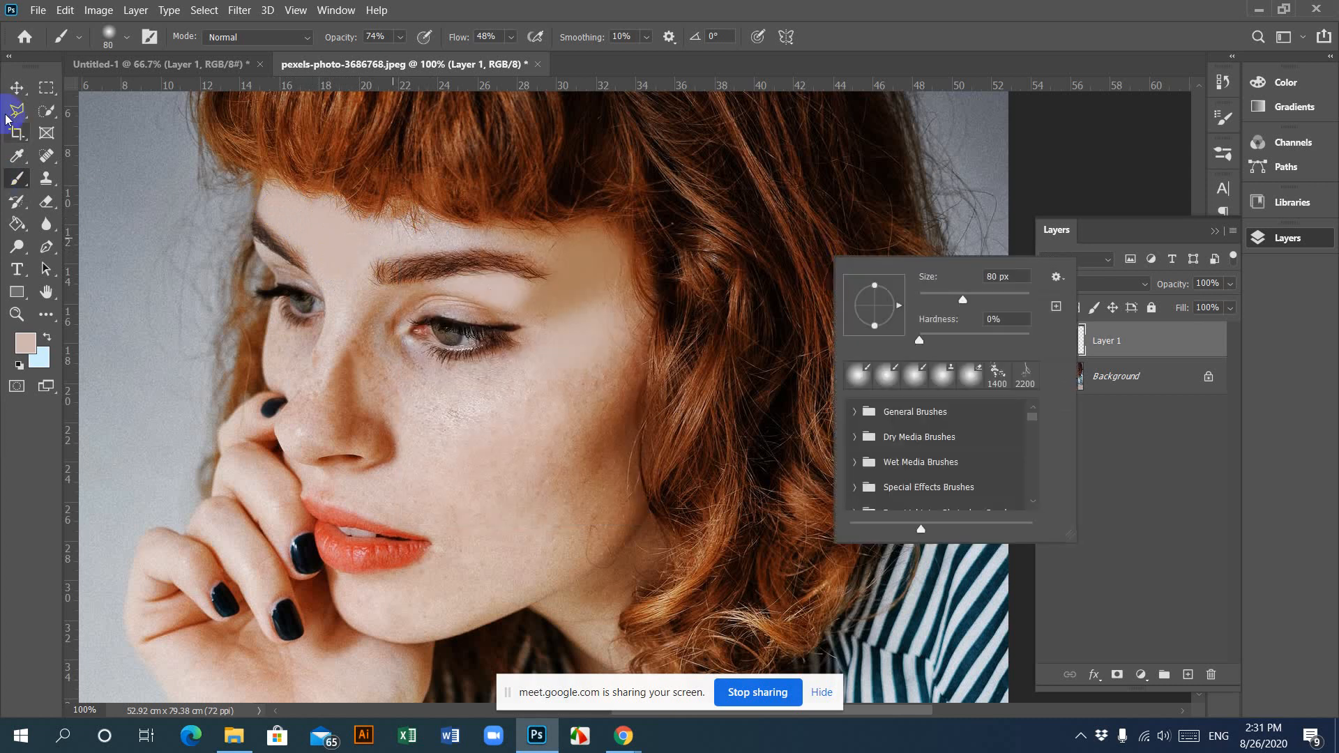
click(17, 88)
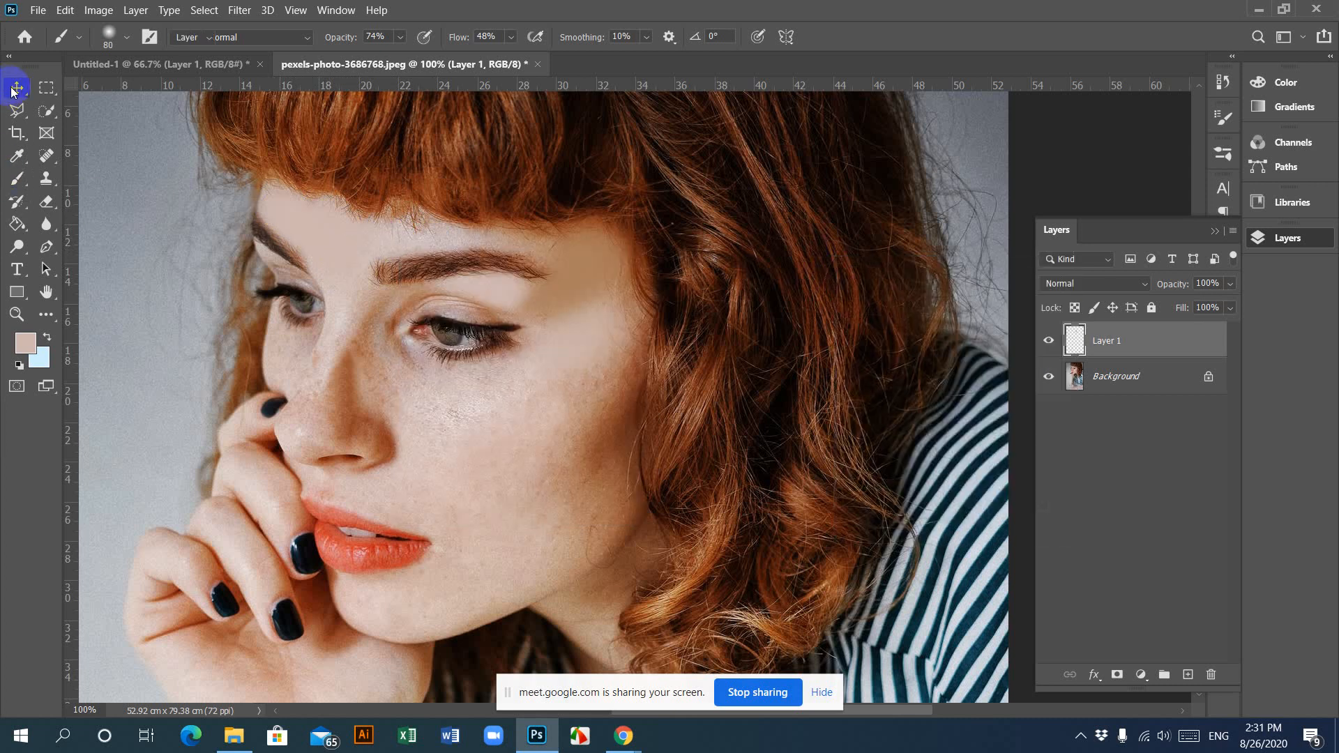
click(16, 179)
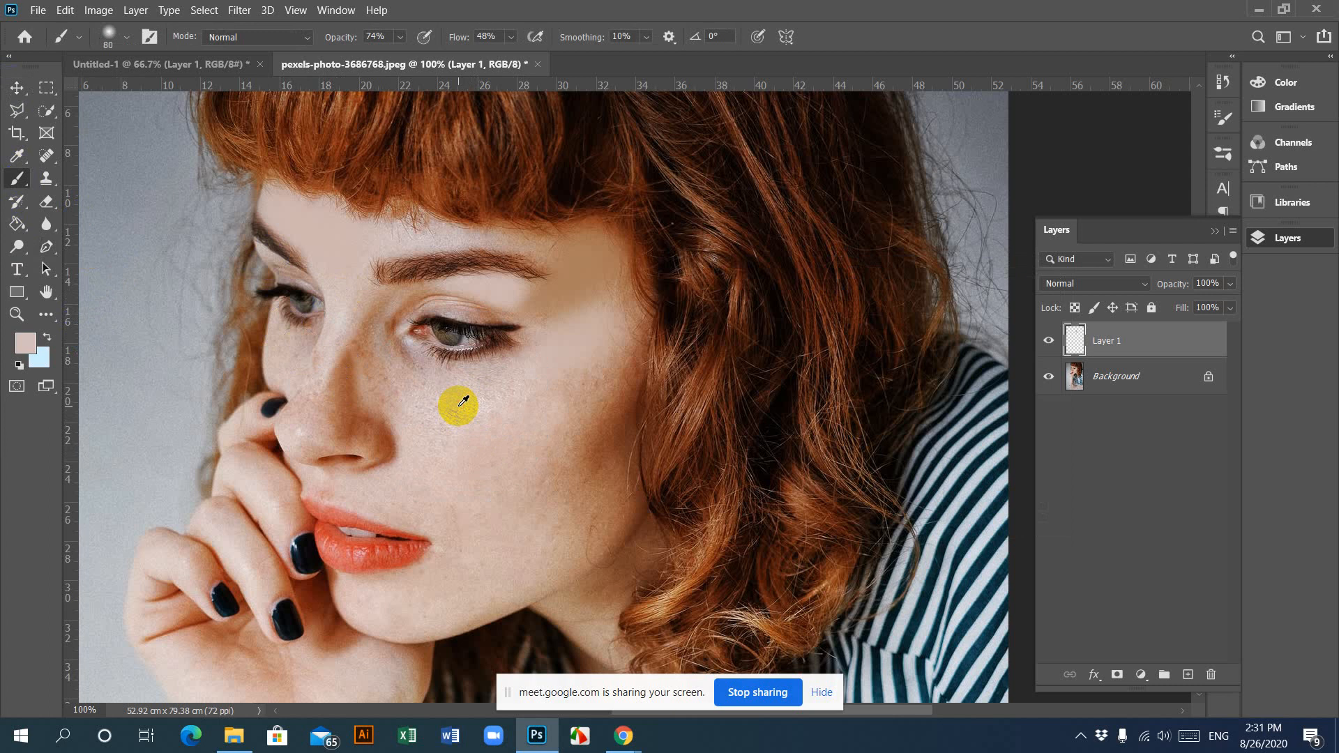
Step: Paint over the freckles and skin texture on the upper cheek and beside the nose with sampled skin tones
mouse_move(476, 392)
mouse_down()
mouse_move(415, 403)
mouse_move(428, 428)
mouse_up()
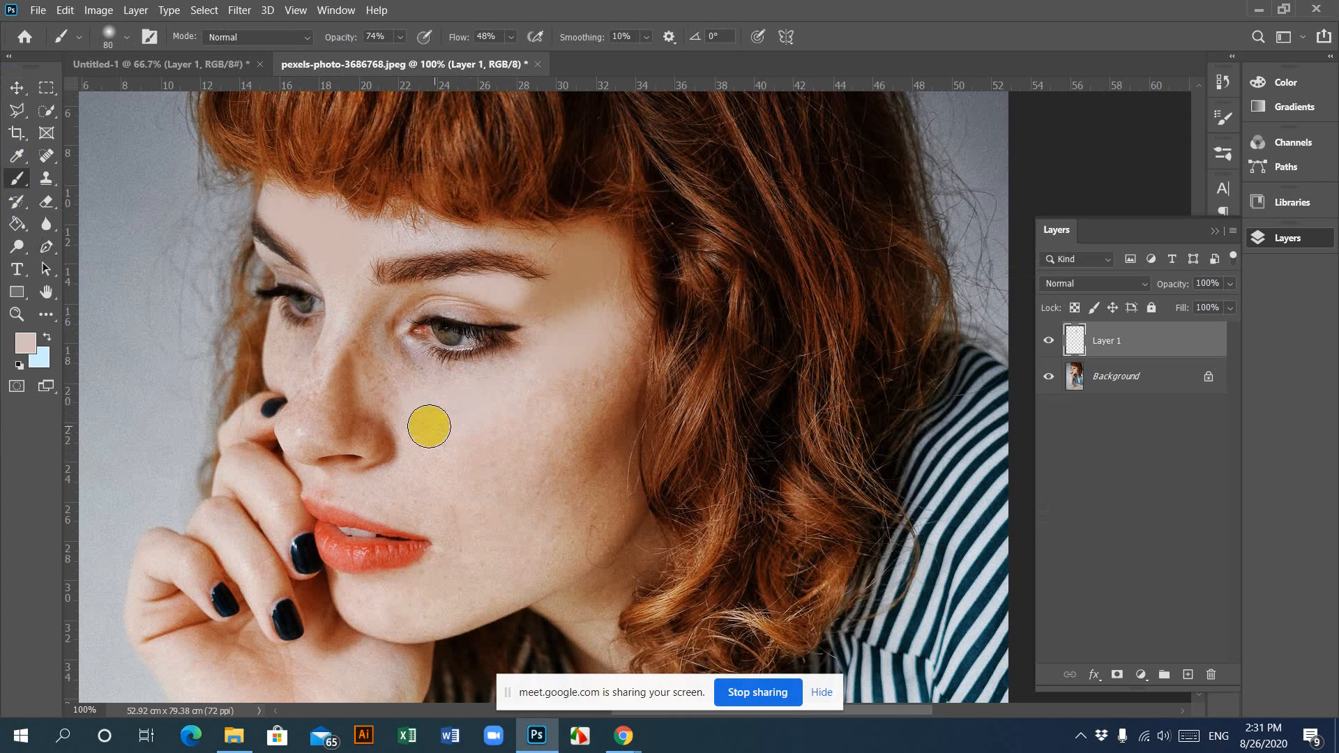
alt+click(392, 352)
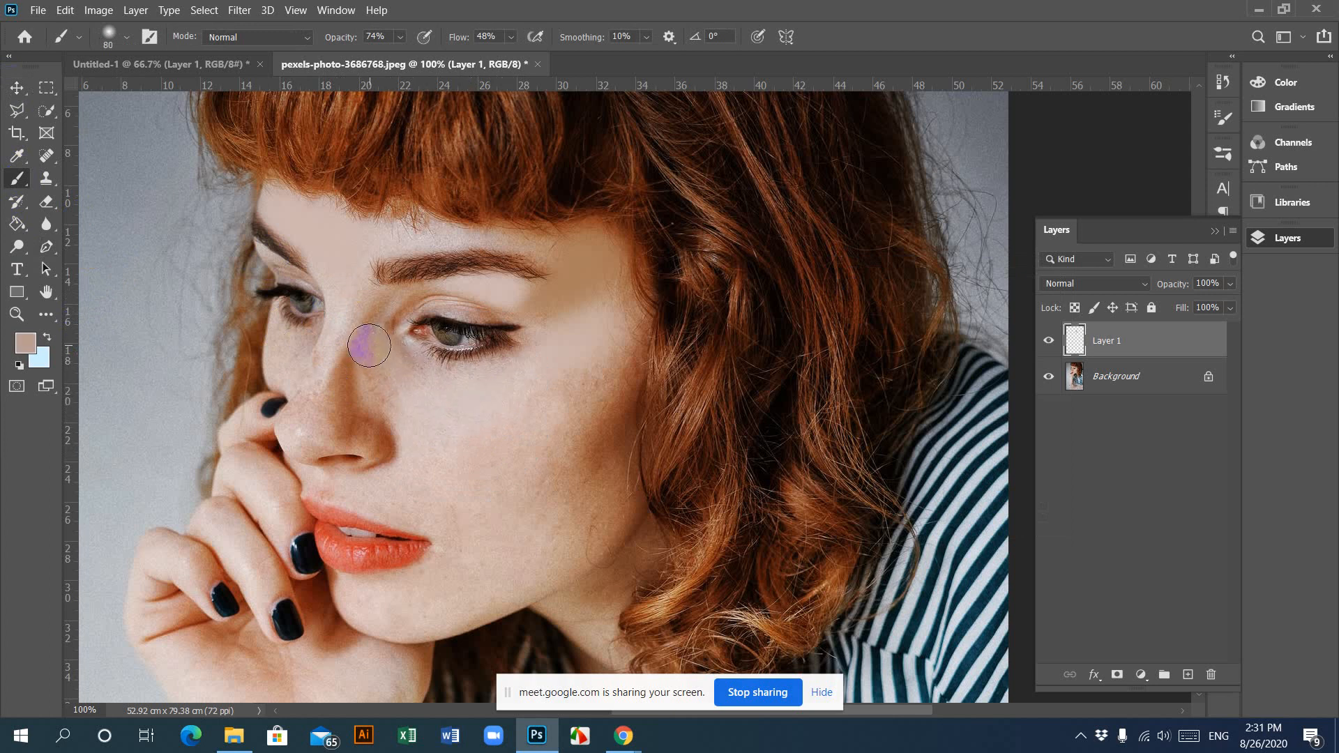
alt+click(376, 375)
mouse_move(356, 364)
mouse_down()
mouse_move(369, 402)
mouse_move(379, 374)
mouse_up()
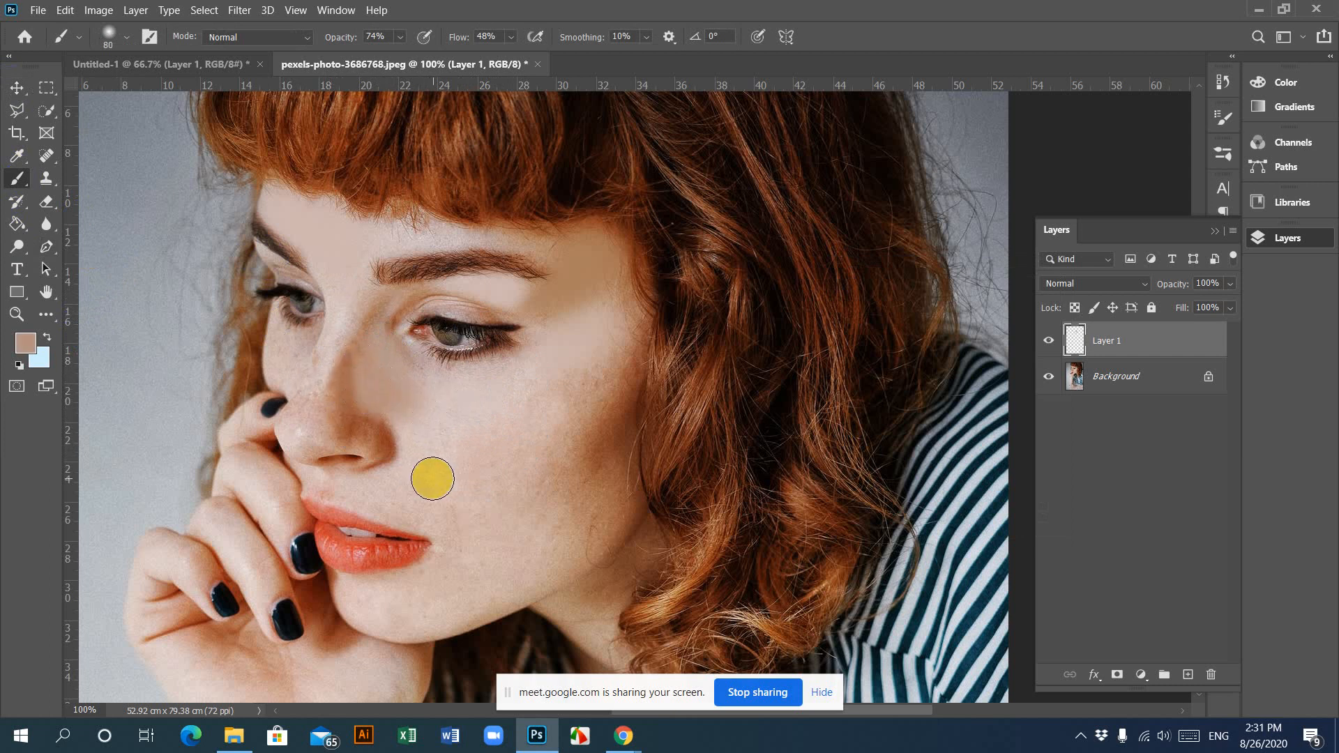
Step: Sample nearby skin tones and smooth the skin beside the mouth and across the lower cheek
alt+click(382, 496)
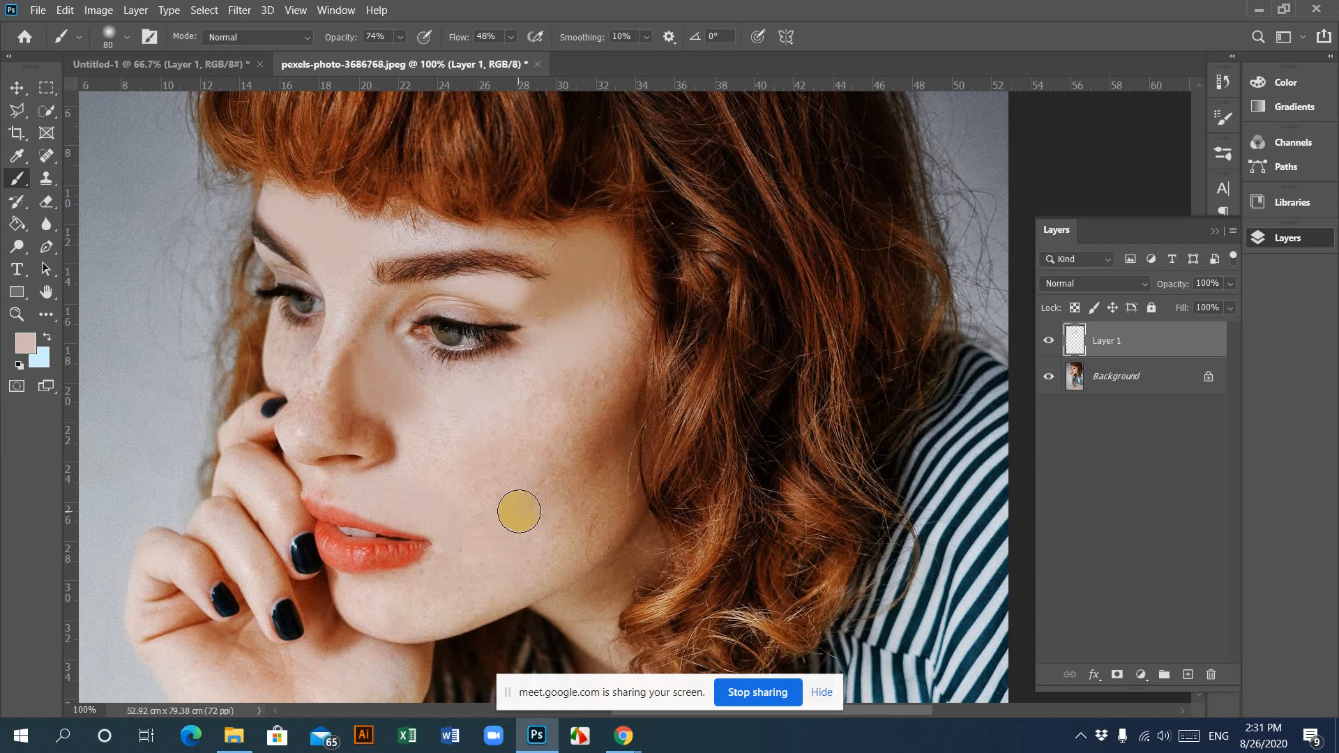
alt+click(507, 516)
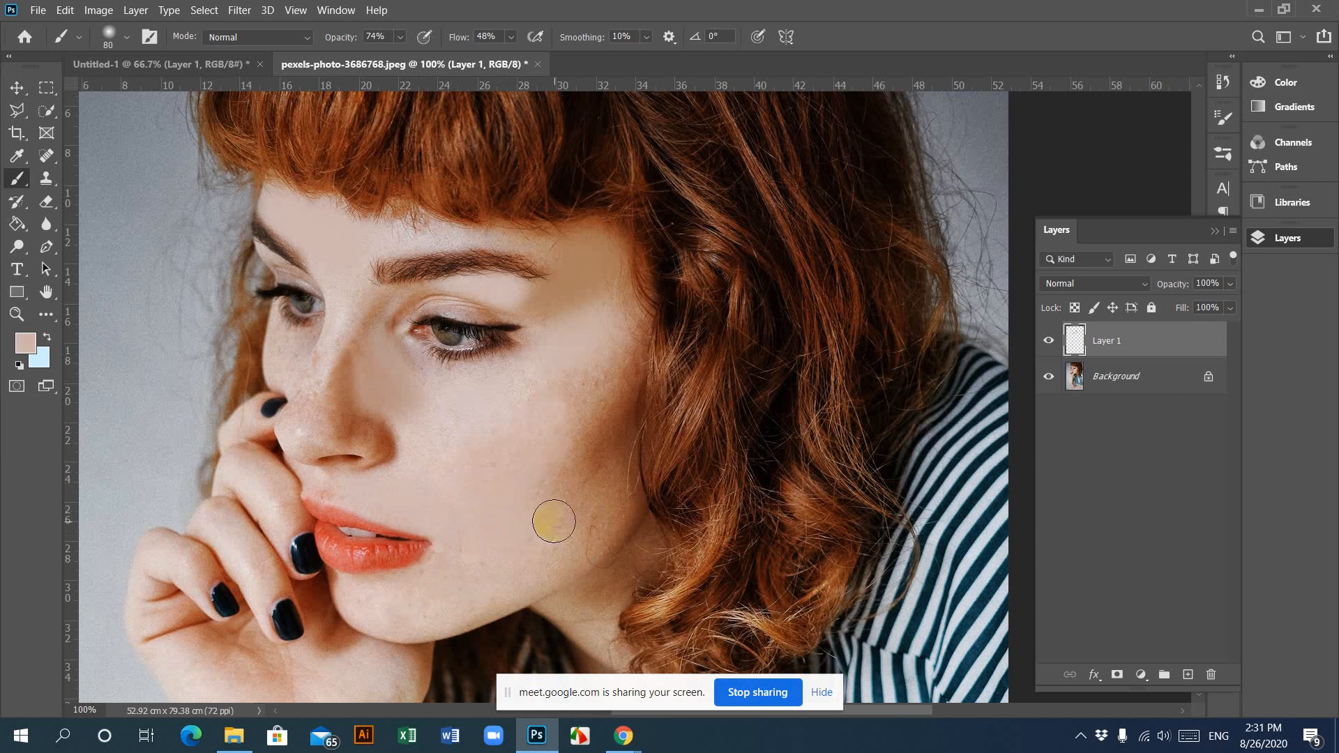
alt+click(541, 562)
click(570, 556)
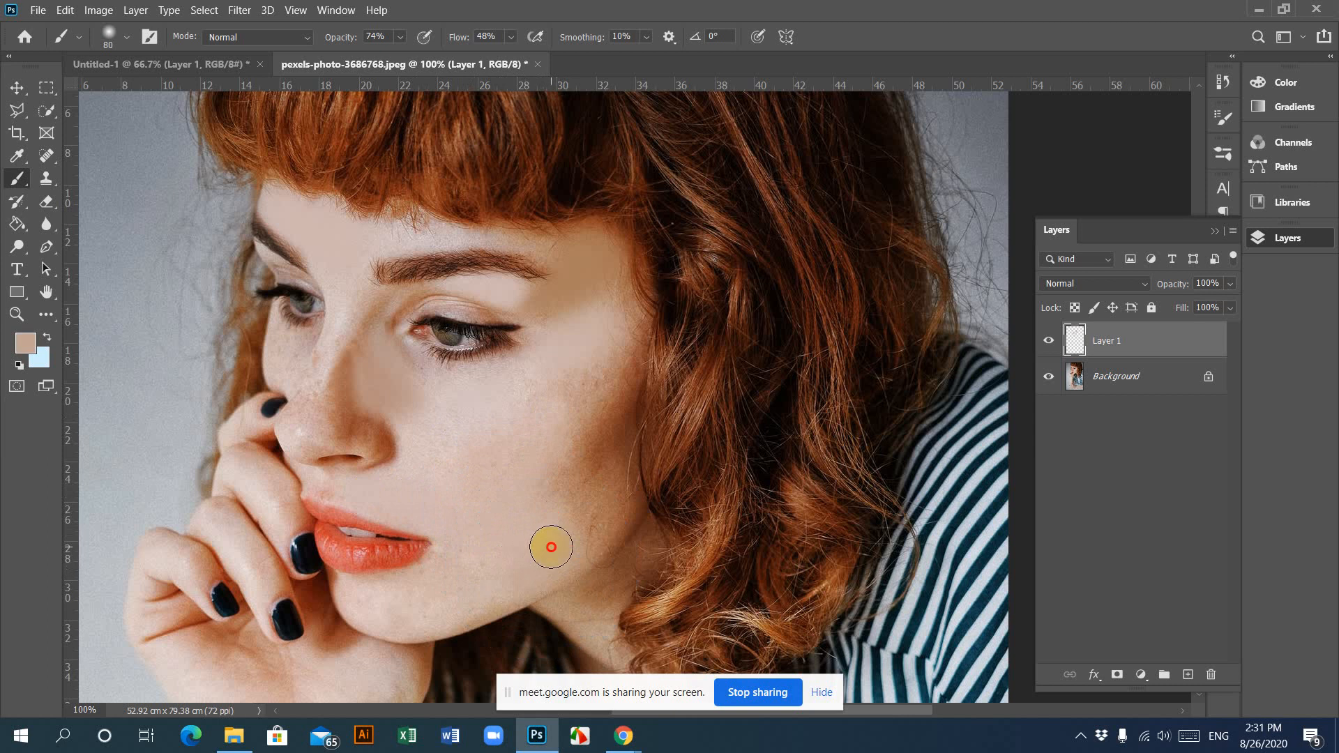
Step: Sample tones near the mouth and chin and paint over the skin along the chin and jawline
alt+click(450, 568)
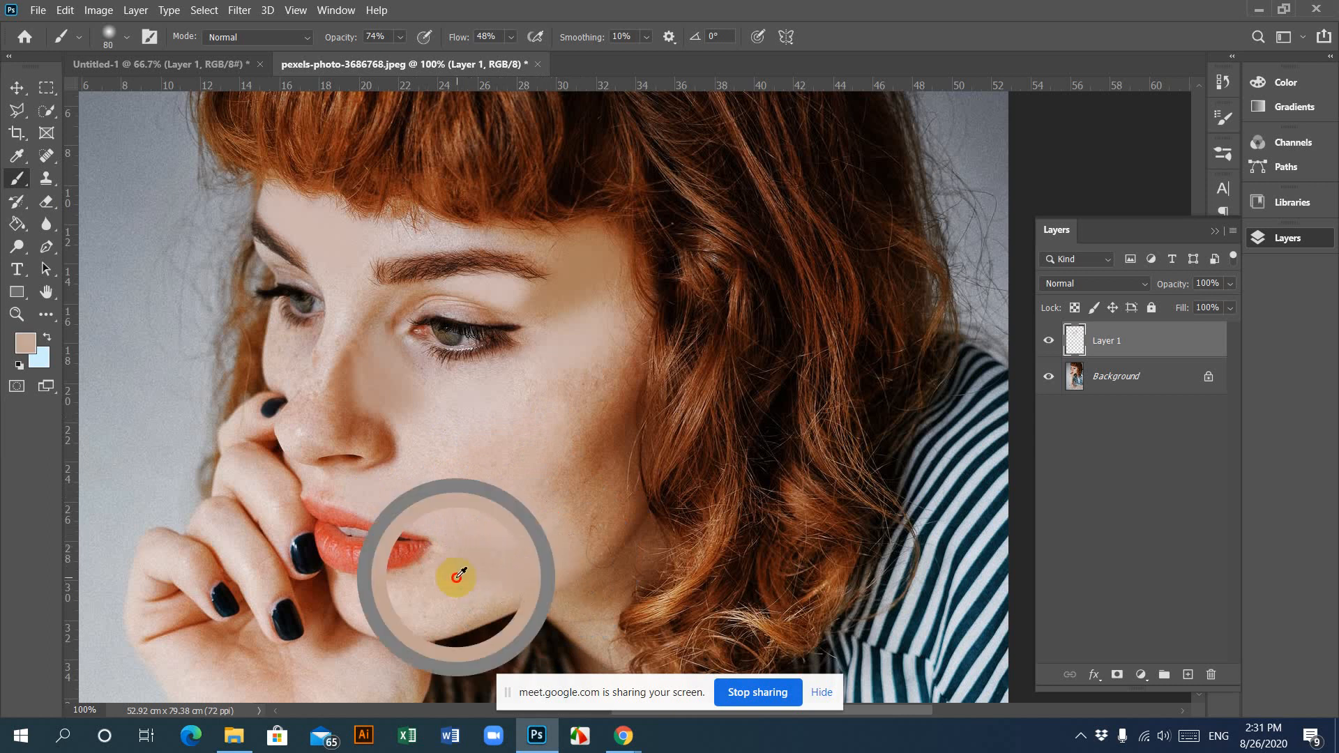
click(500, 620)
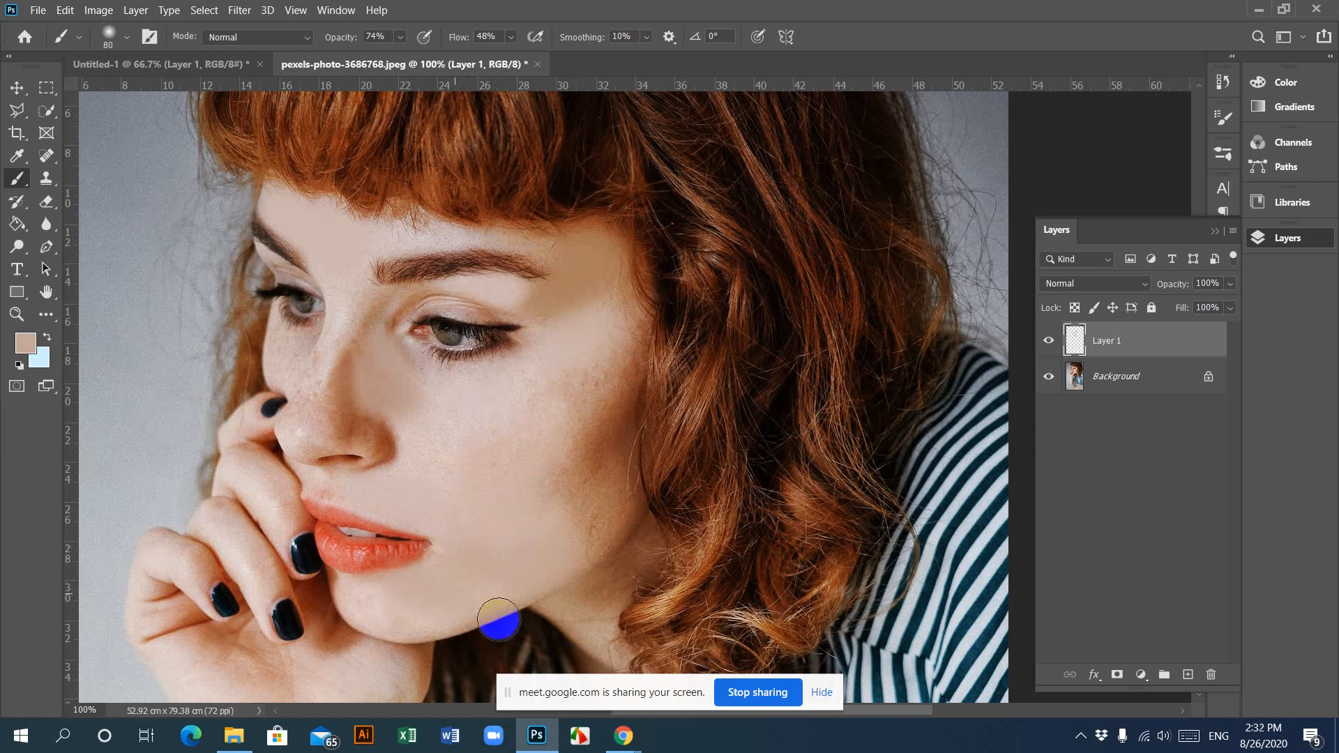
alt+click(380, 602)
mouse_move(376, 601)
mouse_down()
mouse_move(452, 622)
mouse_move(430, 625)
mouse_move(482, 595)
mouse_up()
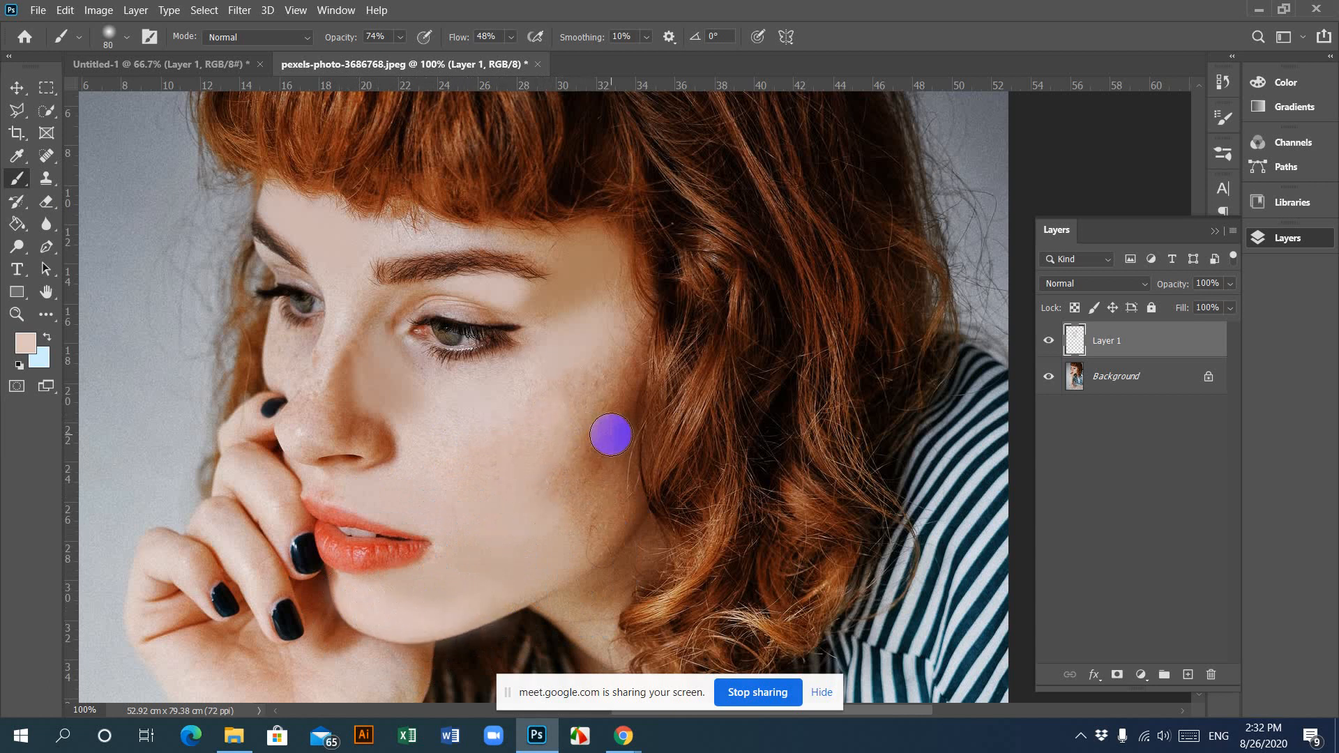
Step: Blend the shaded cheek and cheekbone beside the hair using sampled darker skin tones
alt+click(611, 431)
mouse_move(617, 403)
mouse_down()
mouse_move(581, 457)
mouse_move(603, 487)
mouse_move(587, 522)
mouse_up()
alt+click(611, 478)
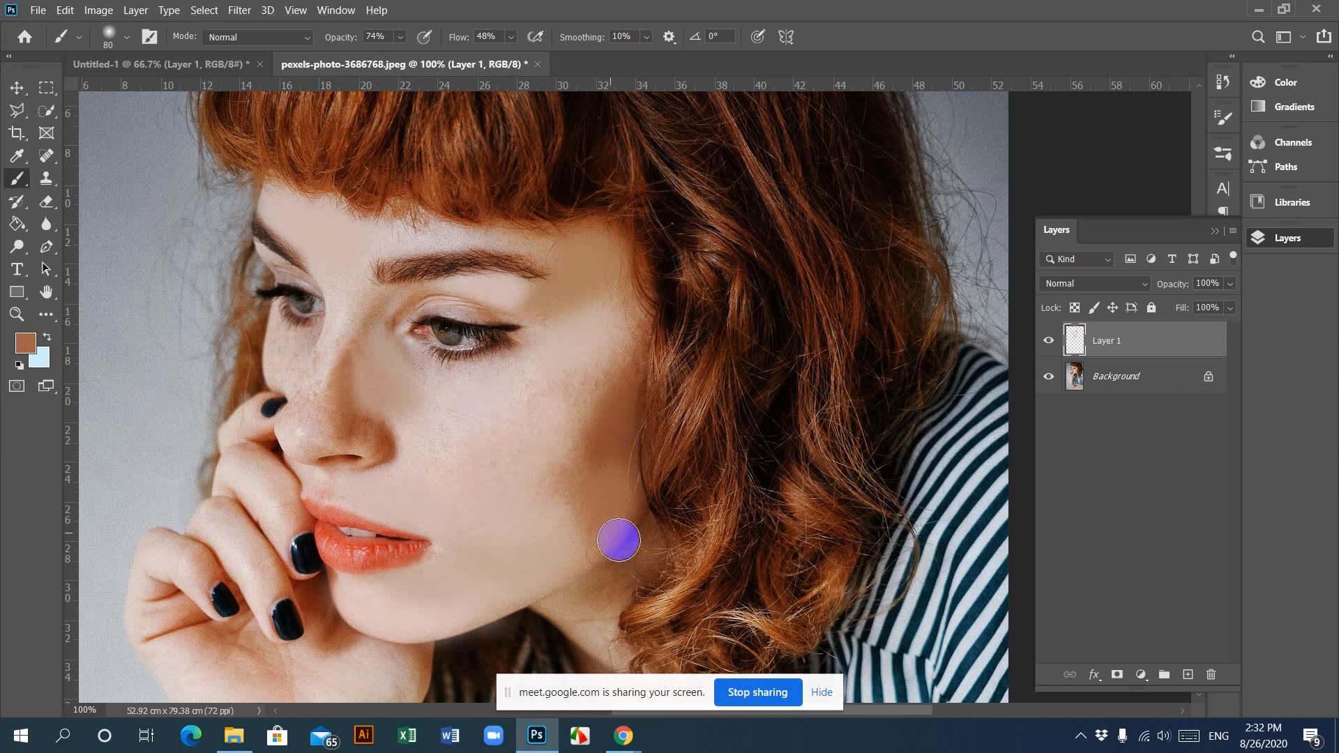
alt+click(596, 380)
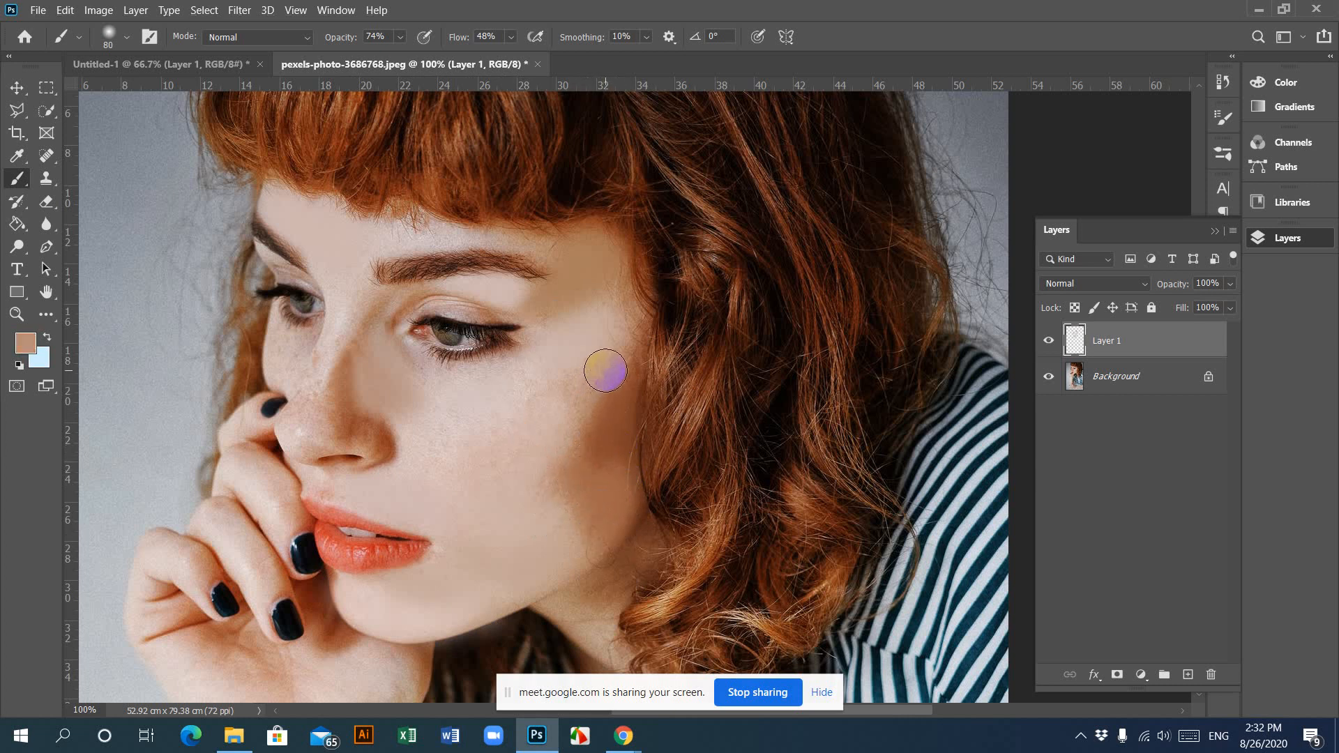
mouse_move(606, 369)
mouse_down()
mouse_move(568, 375)
mouse_move(596, 377)
mouse_move(574, 402)
mouse_up()
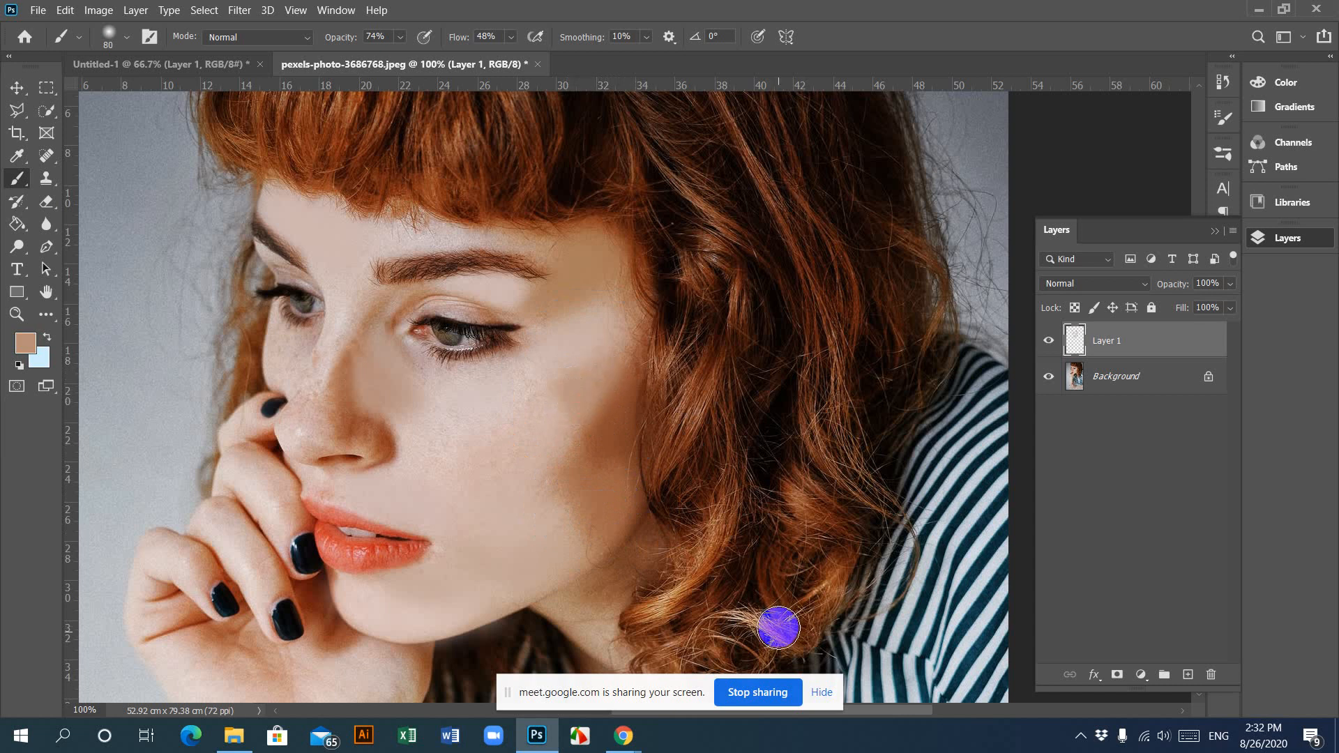
Step: Switch to the Google Meet call in Chrome, admit the waiting participant, and return to Photoshop
click(627, 736)
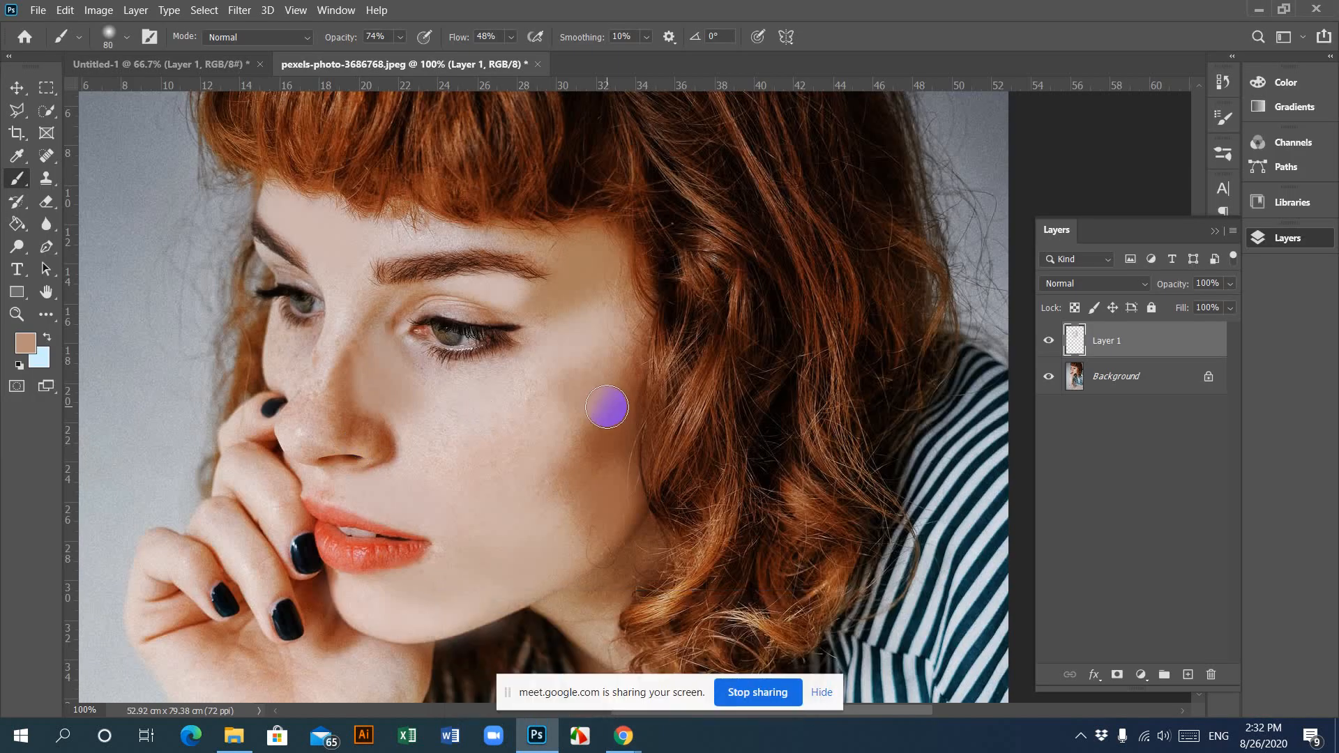
mouse_move(630, 740)
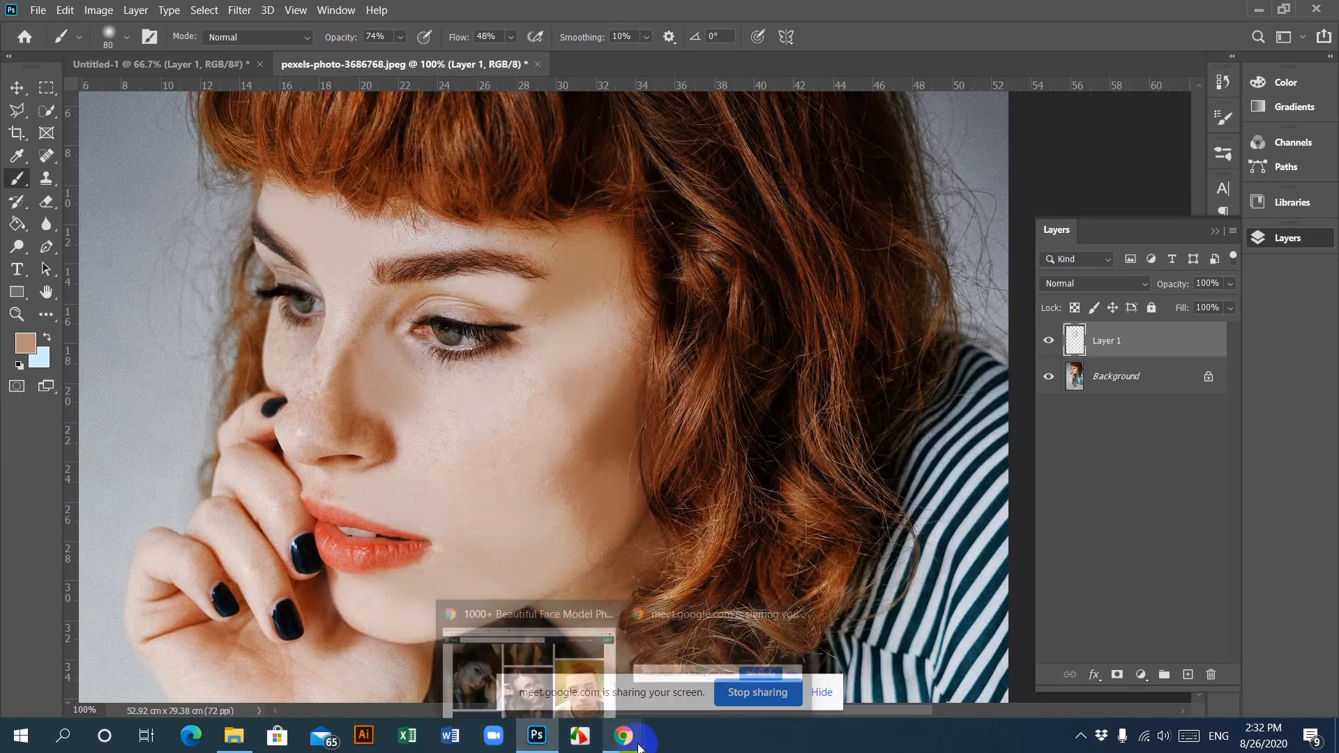
click(546, 703)
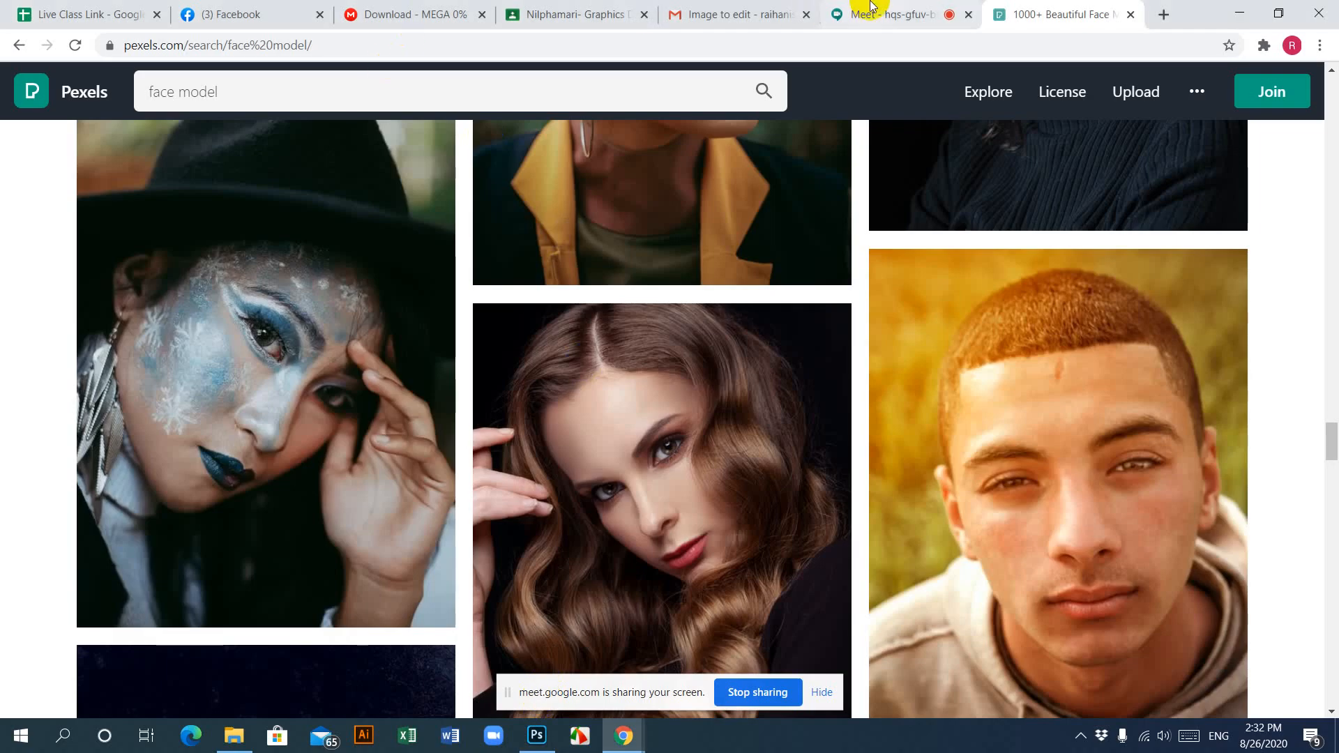
click(876, 33)
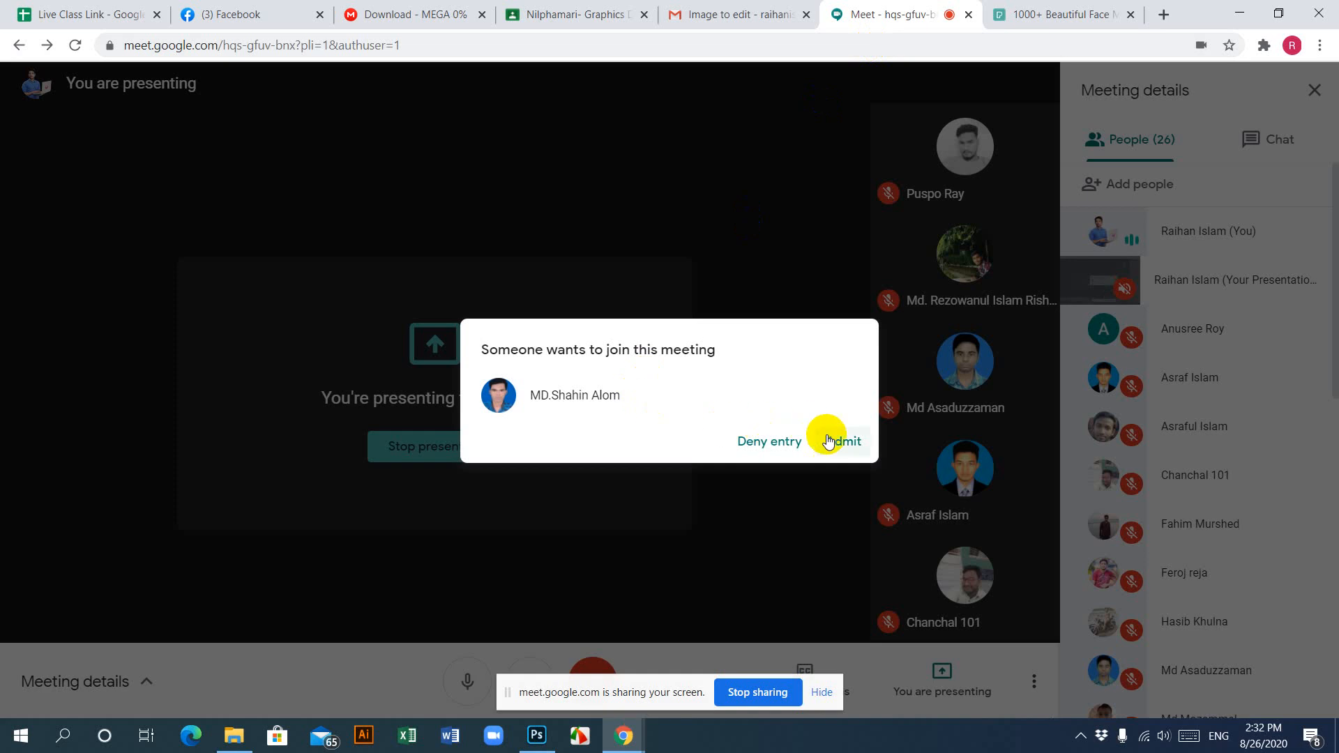
click(849, 444)
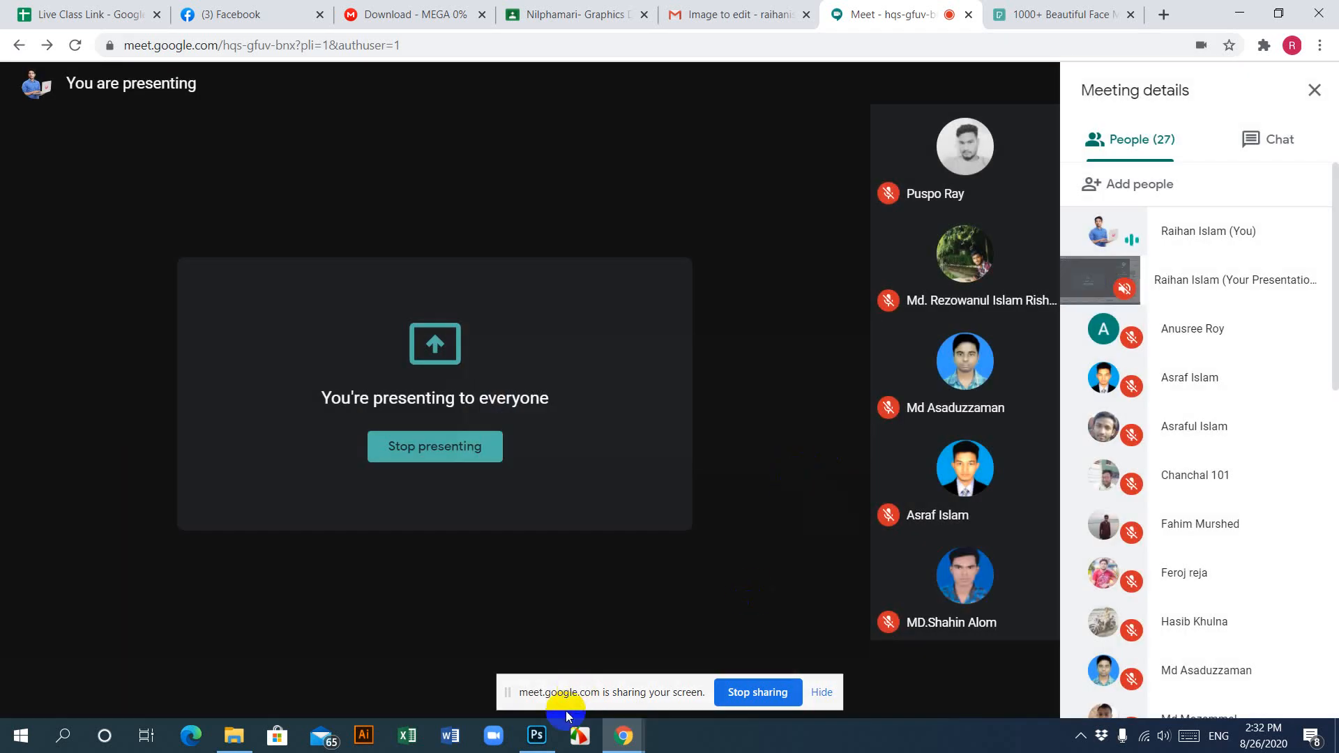
click(538, 738)
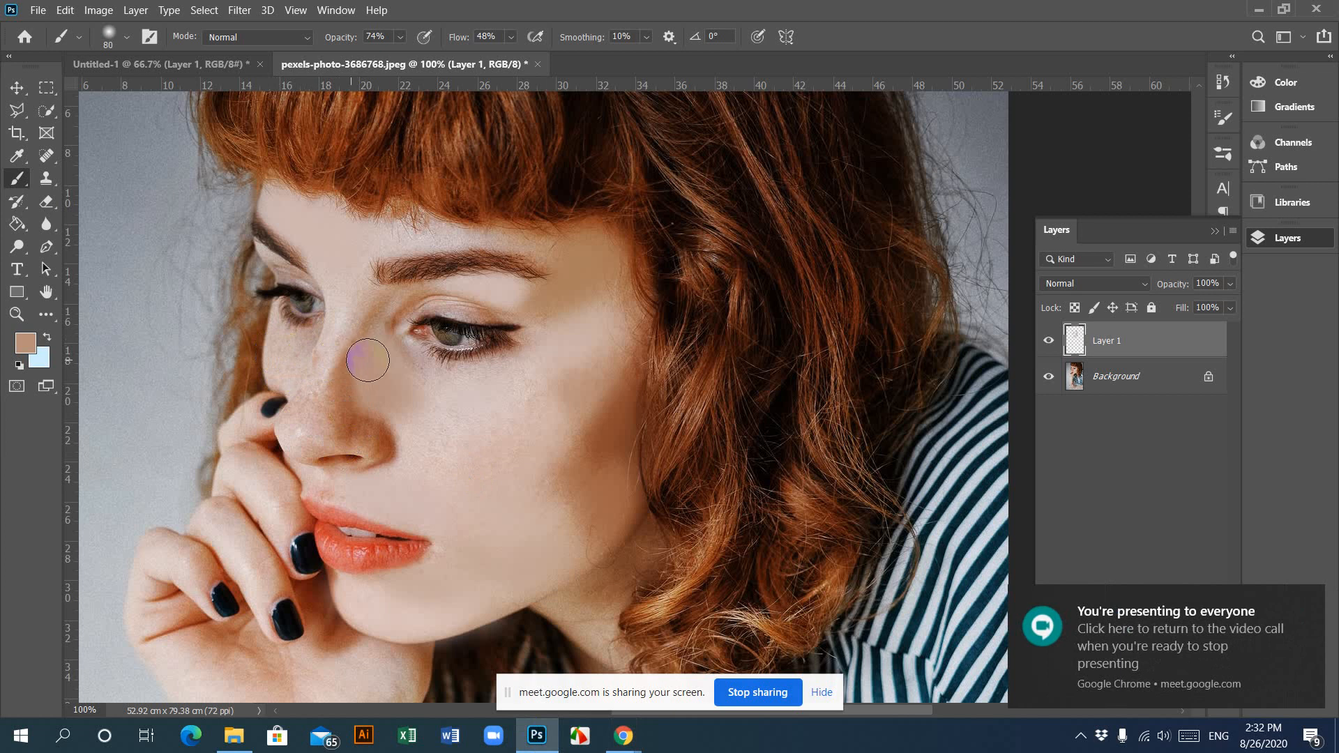
Step: Reduce the brush size to 45 and paint sampled skin tones under the far eye and over the bridge of the nose
key(bracketleft)
key(bracketleft)
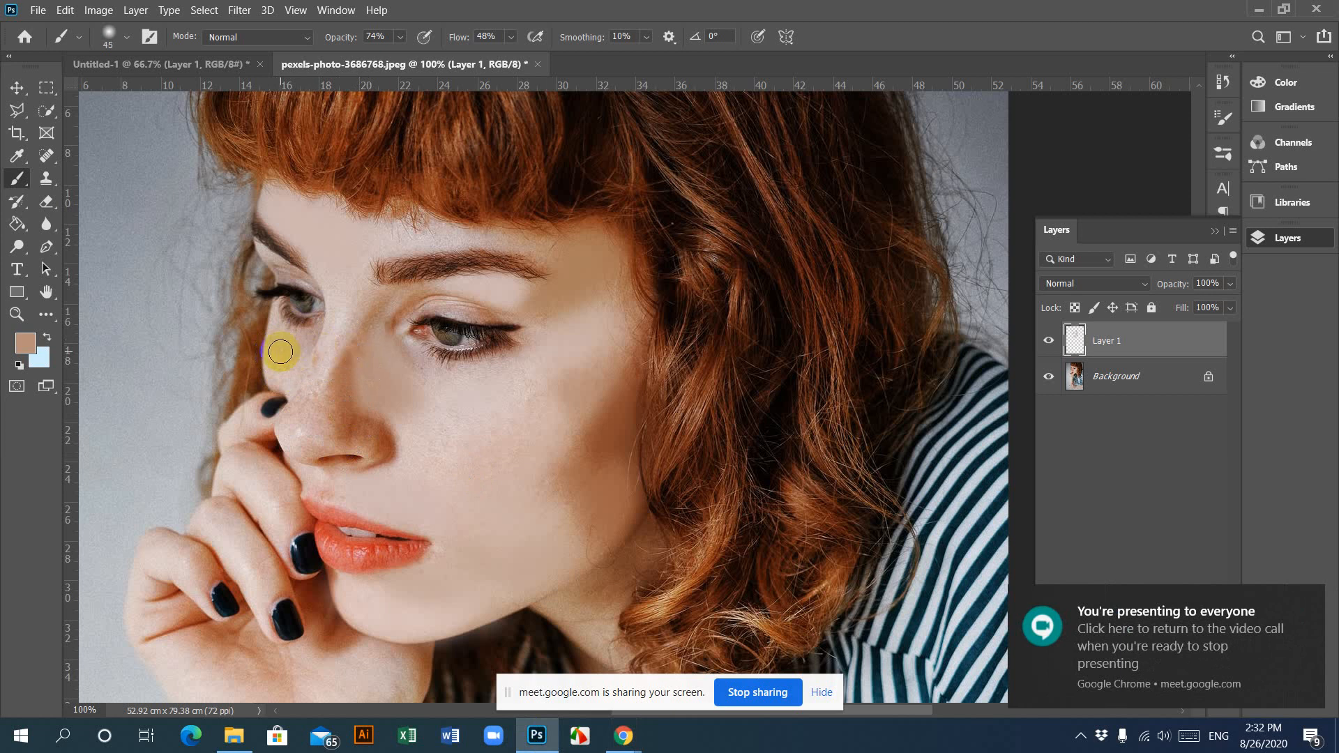
mouse_move(279, 352)
mouse_down()
mouse_move(274, 319)
mouse_move(287, 335)
mouse_move(275, 374)
mouse_move(301, 350)
mouse_up()
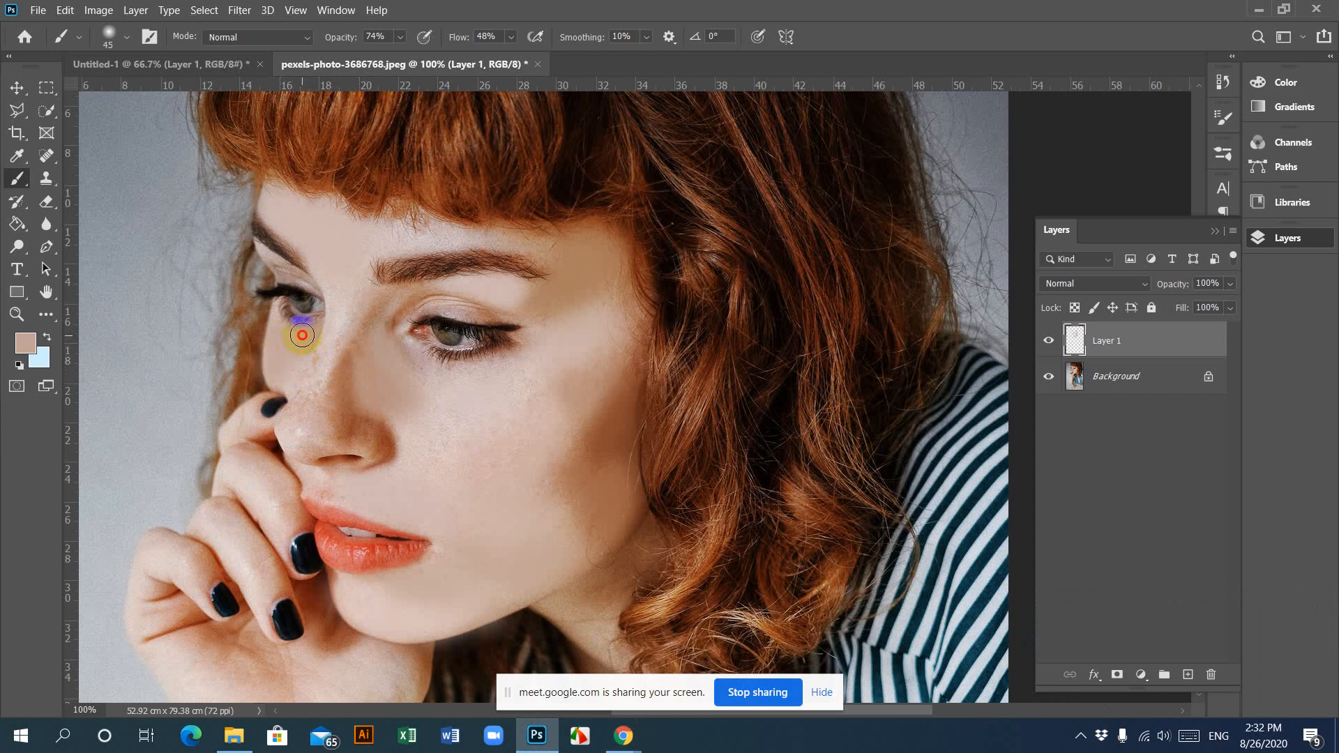
drag(302, 335, 297, 349)
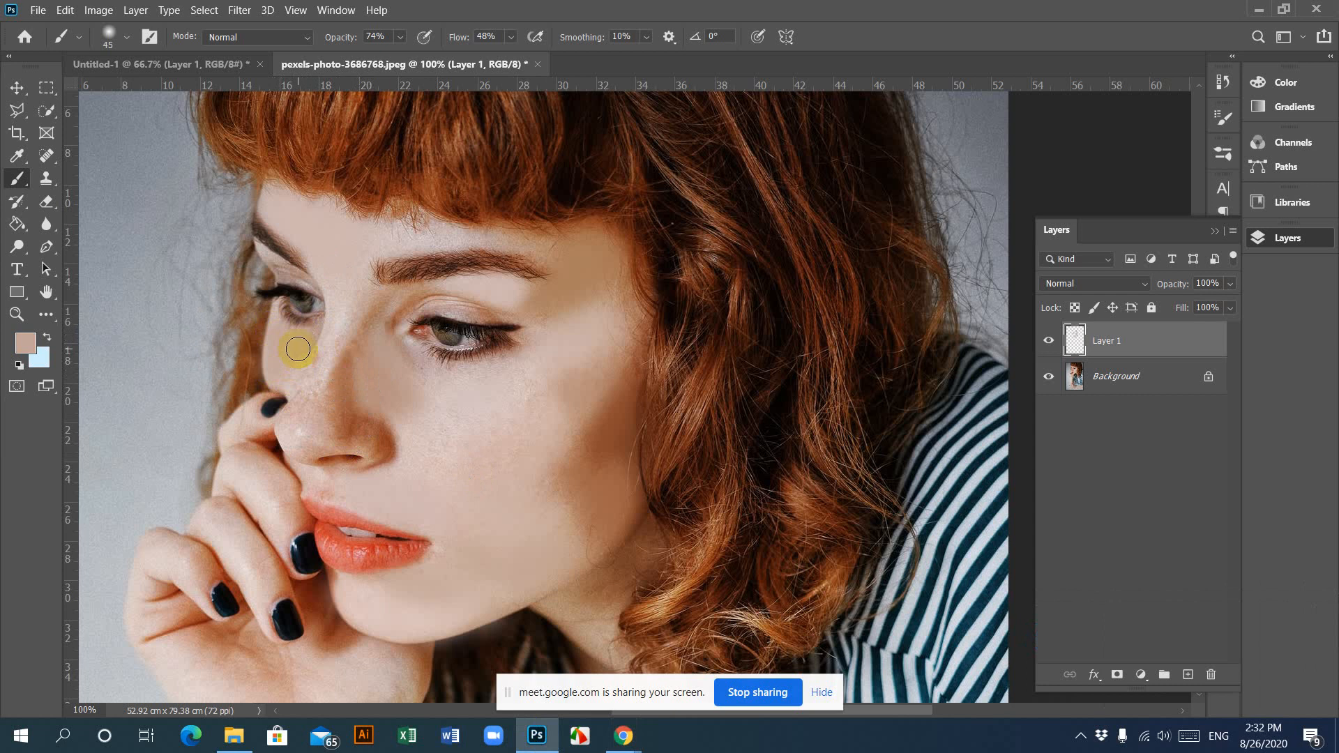
alt+click(342, 306)
drag(343, 290, 335, 338)
click(355, 316)
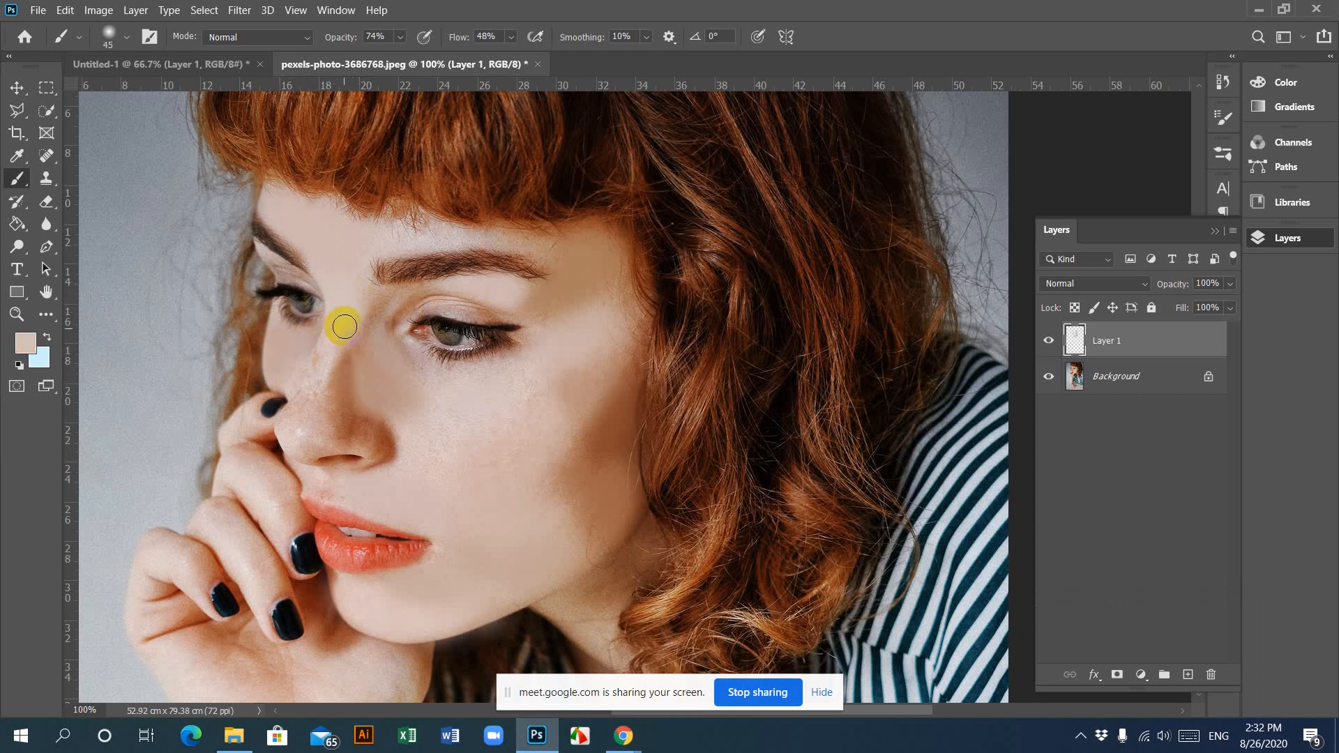
Step: Sample skin tones on the nose and paint over the freckles on the nose and above the upper lip
alt+click(297, 433)
mouse_move(304, 421)
mouse_down()
mouse_move(312, 370)
mouse_move(330, 360)
mouse_move(271, 427)
mouse_move(301, 408)
mouse_move(296, 434)
mouse_move(308, 392)
mouse_move(290, 429)
mouse_move(316, 429)
mouse_move(294, 450)
mouse_move(310, 455)
mouse_move(317, 430)
mouse_move(358, 407)
mouse_move(346, 414)
mouse_move(346, 385)
mouse_move(325, 416)
mouse_move(335, 396)
mouse_move(339, 421)
mouse_move(377, 451)
mouse_up()
alt+click(348, 410)
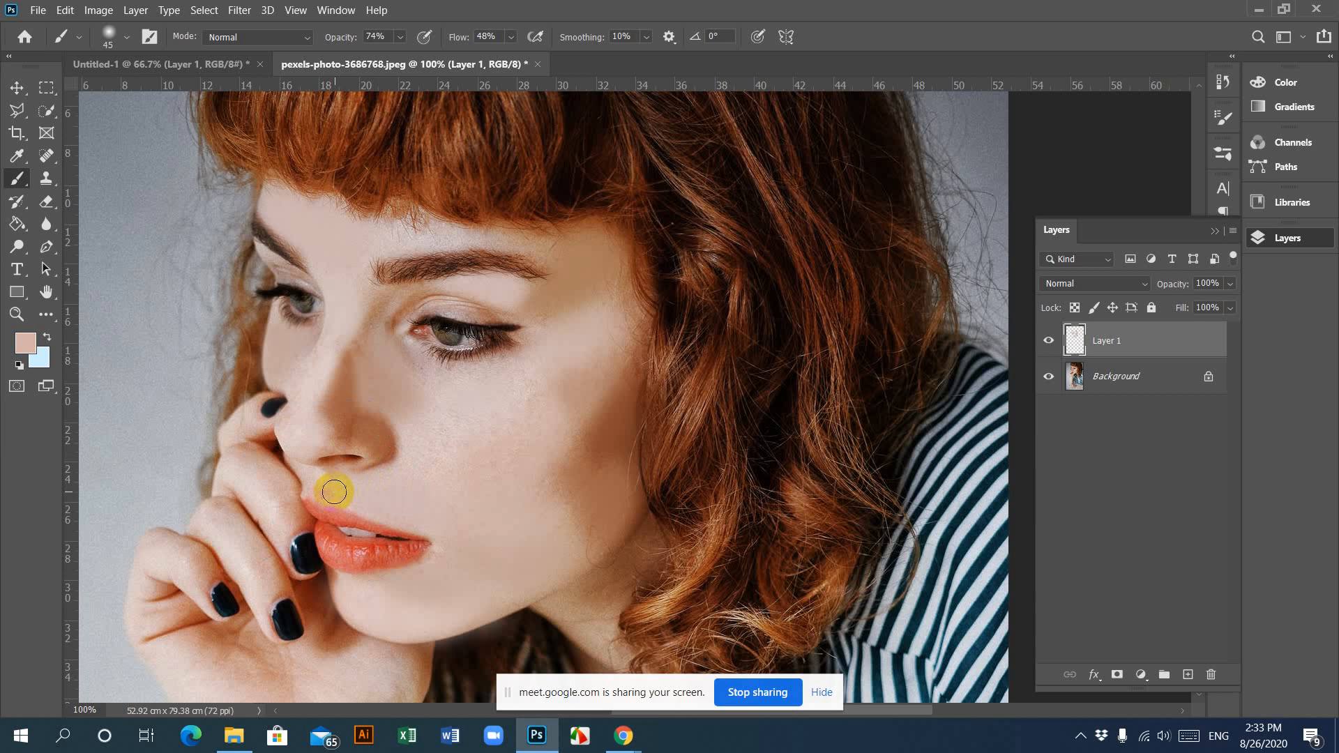
drag(334, 492, 314, 487)
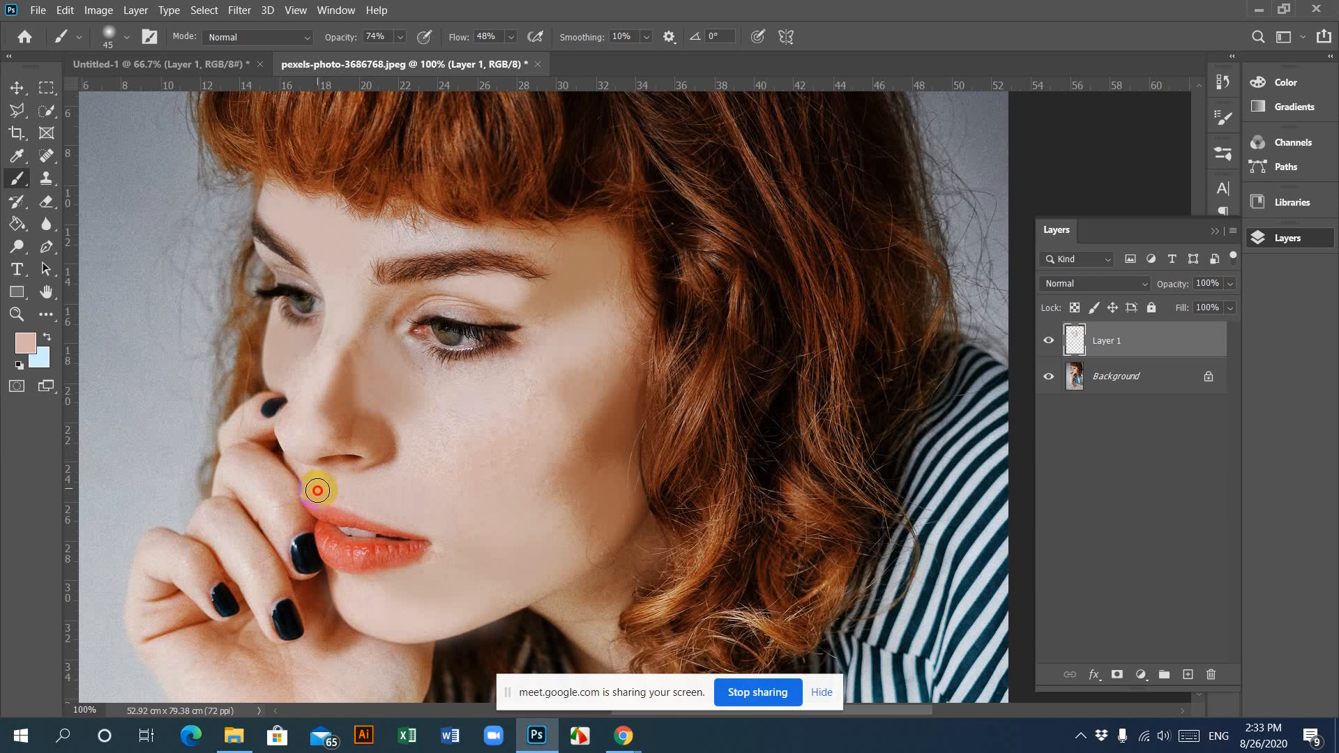
Step: Sample a cheek tone and smooth the skin beside the nose and below the near eye
alt+click(440, 449)
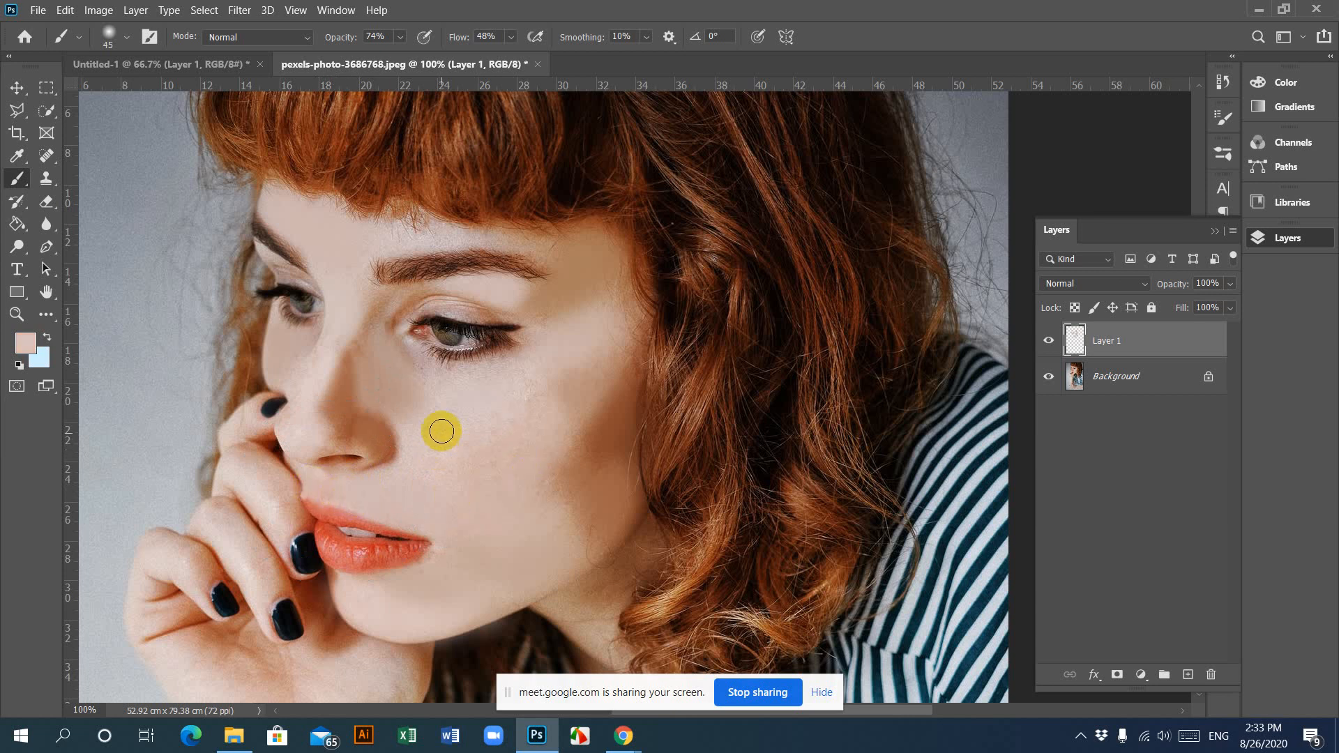
mouse_move(442, 431)
mouse_down()
mouse_move(415, 445)
mouse_move(524, 401)
mouse_move(448, 469)
mouse_up()
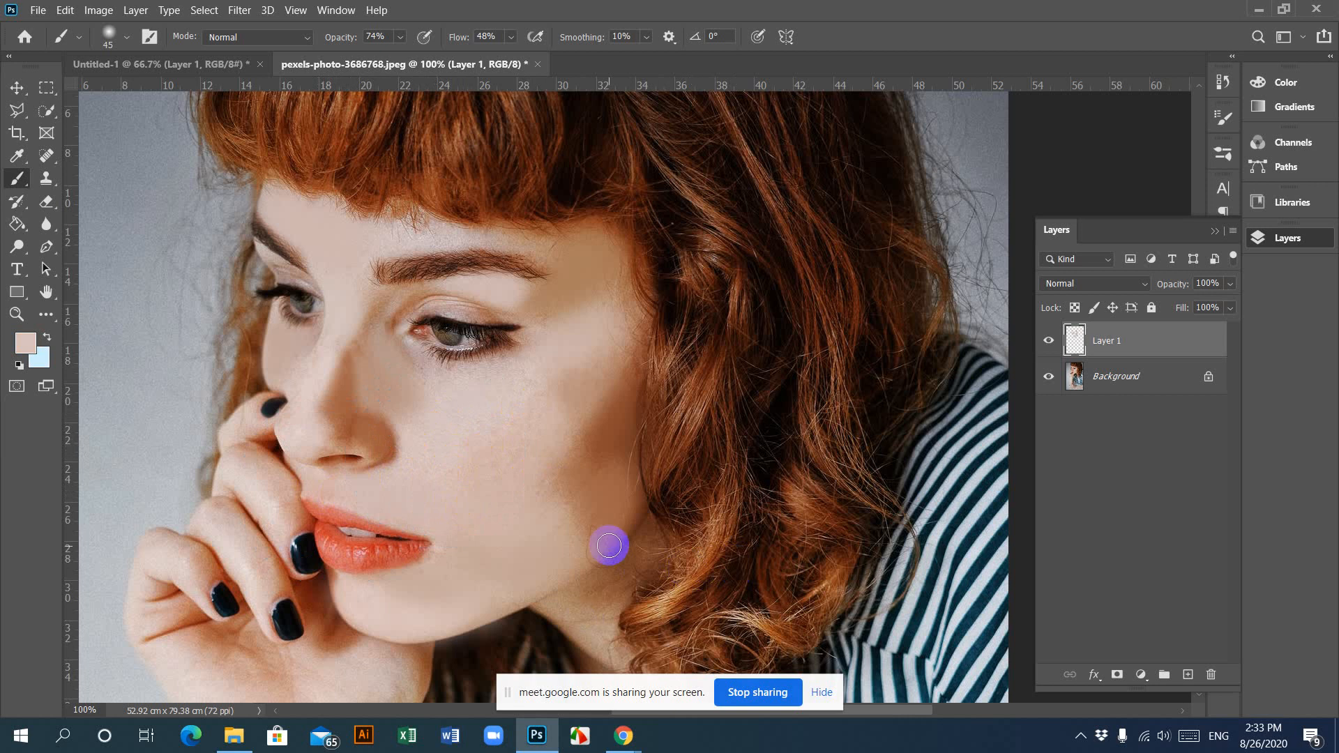
key(ctrl+plus)
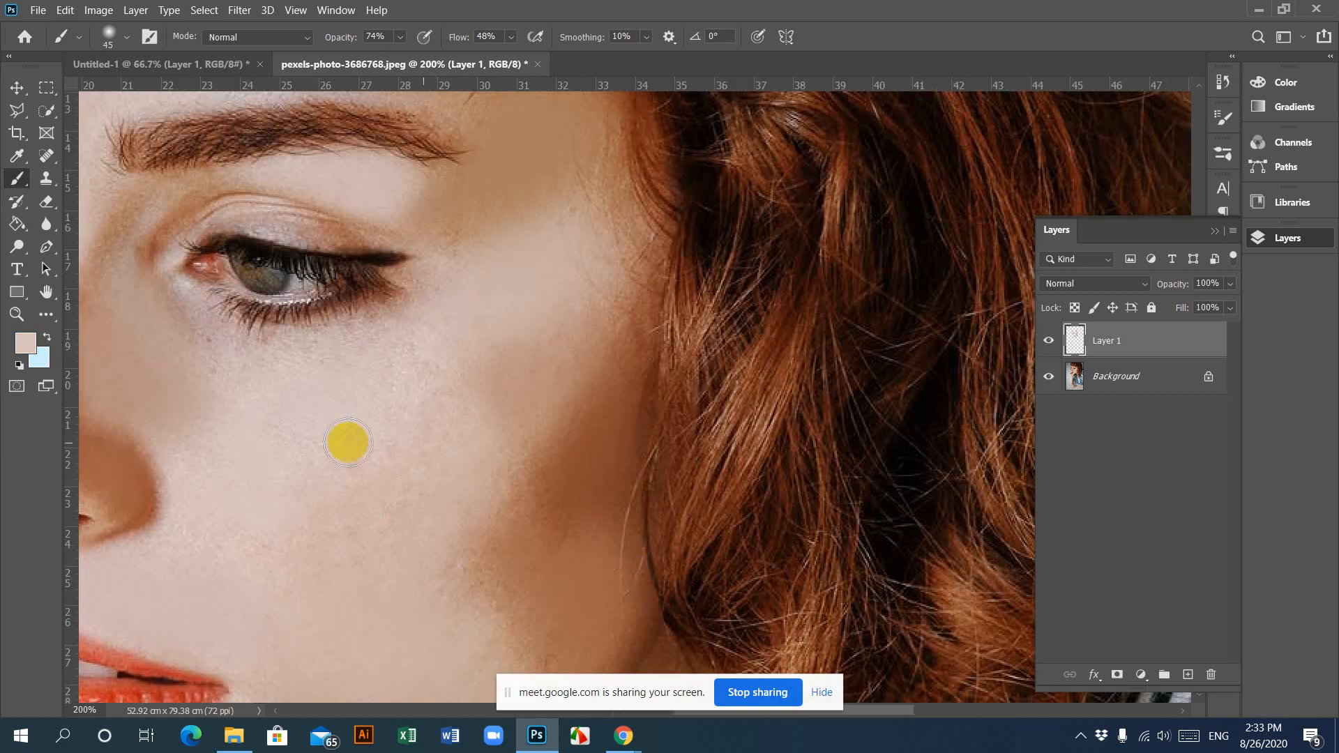
drag(290, 385, 208, 334)
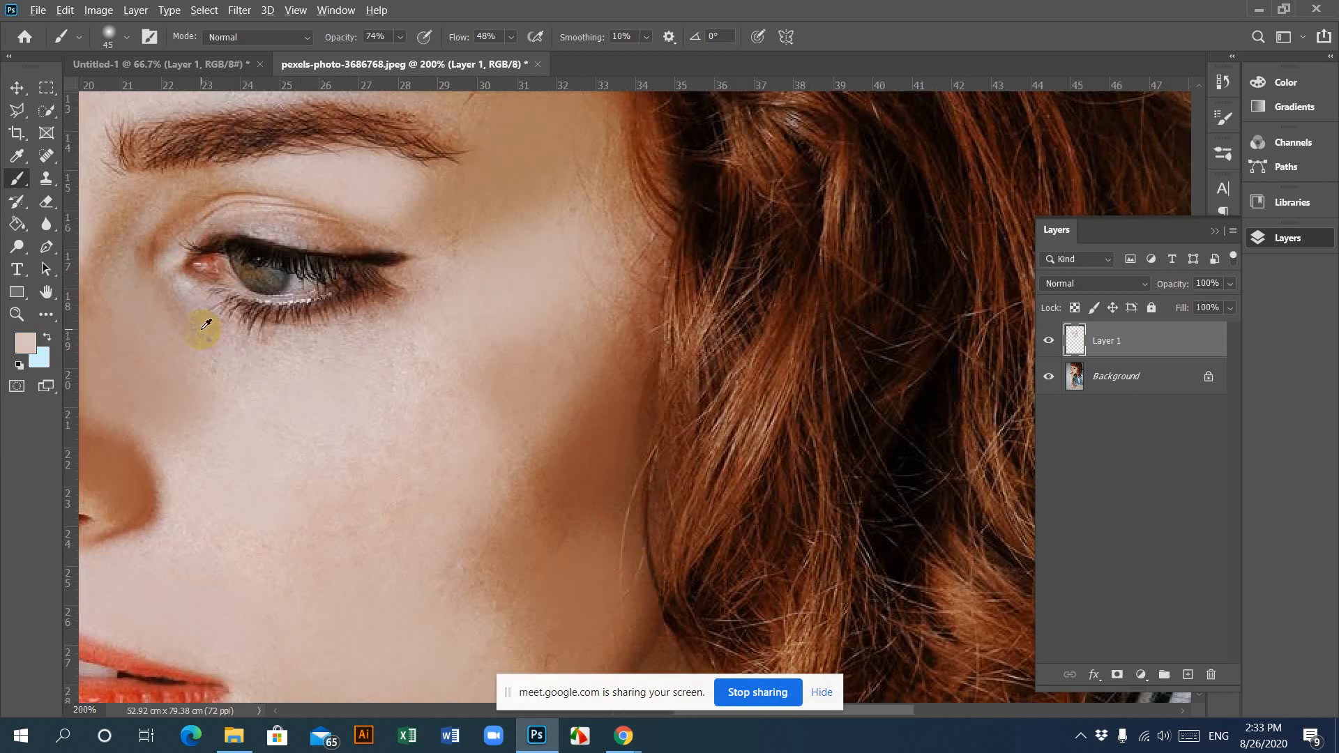
Step: Smooth the skin under the near eye's inner corner and lower lashes with sampled tones, using a size 30 brush
alt+click(206, 325)
drag(190, 327, 221, 341)
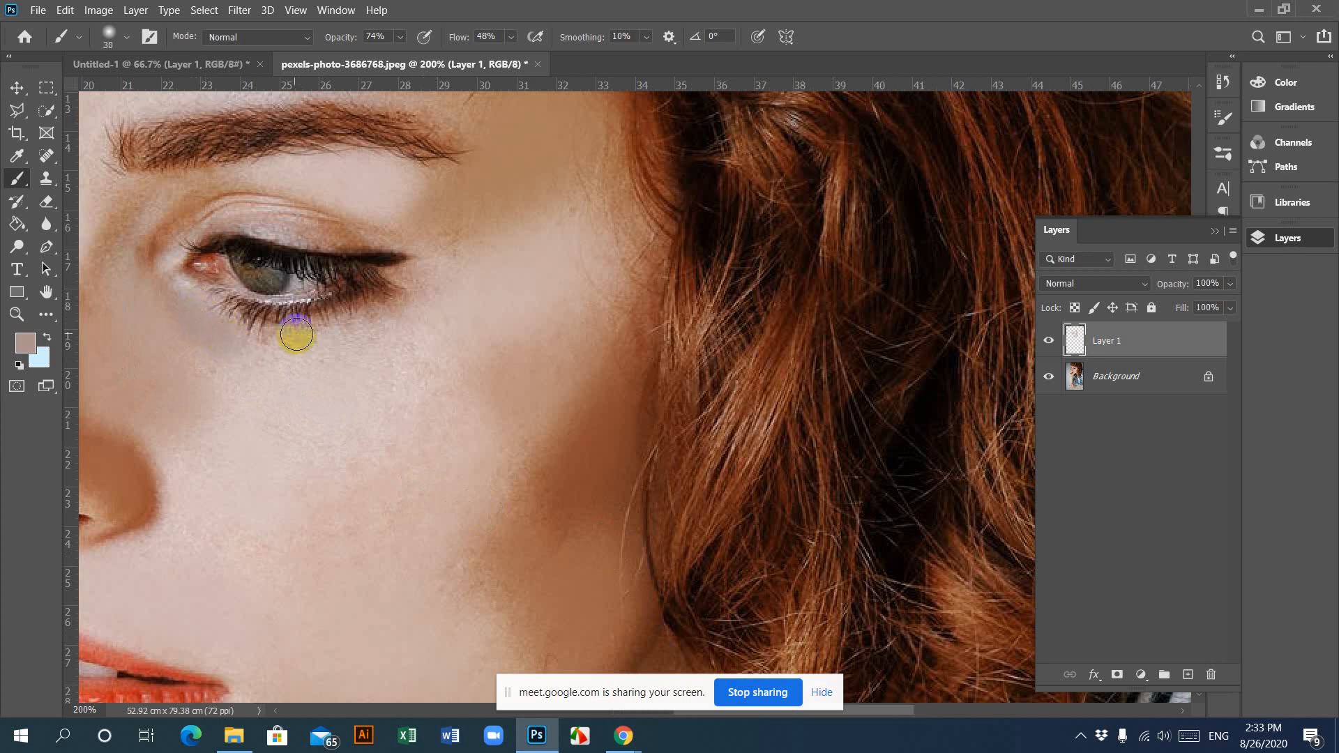
alt+click(314, 349)
mouse_move(292, 346)
mouse_down()
mouse_move(379, 332)
mouse_move(304, 349)
mouse_up()
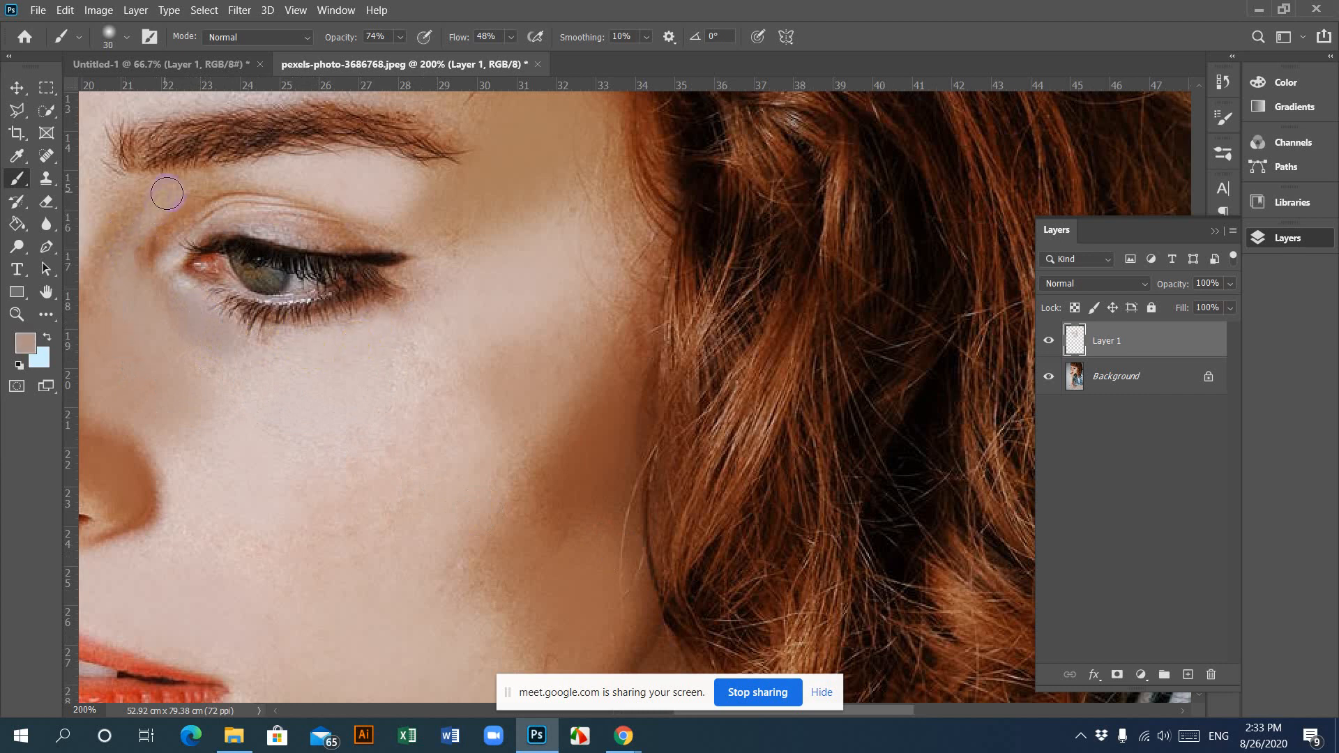
Step: Smooth the skin below the inner eyebrow and across the upper eyelid with sampled tones, reducing the brush size to 20
drag(187, 186, 193, 188)
click(168, 193)
drag(206, 184, 214, 180)
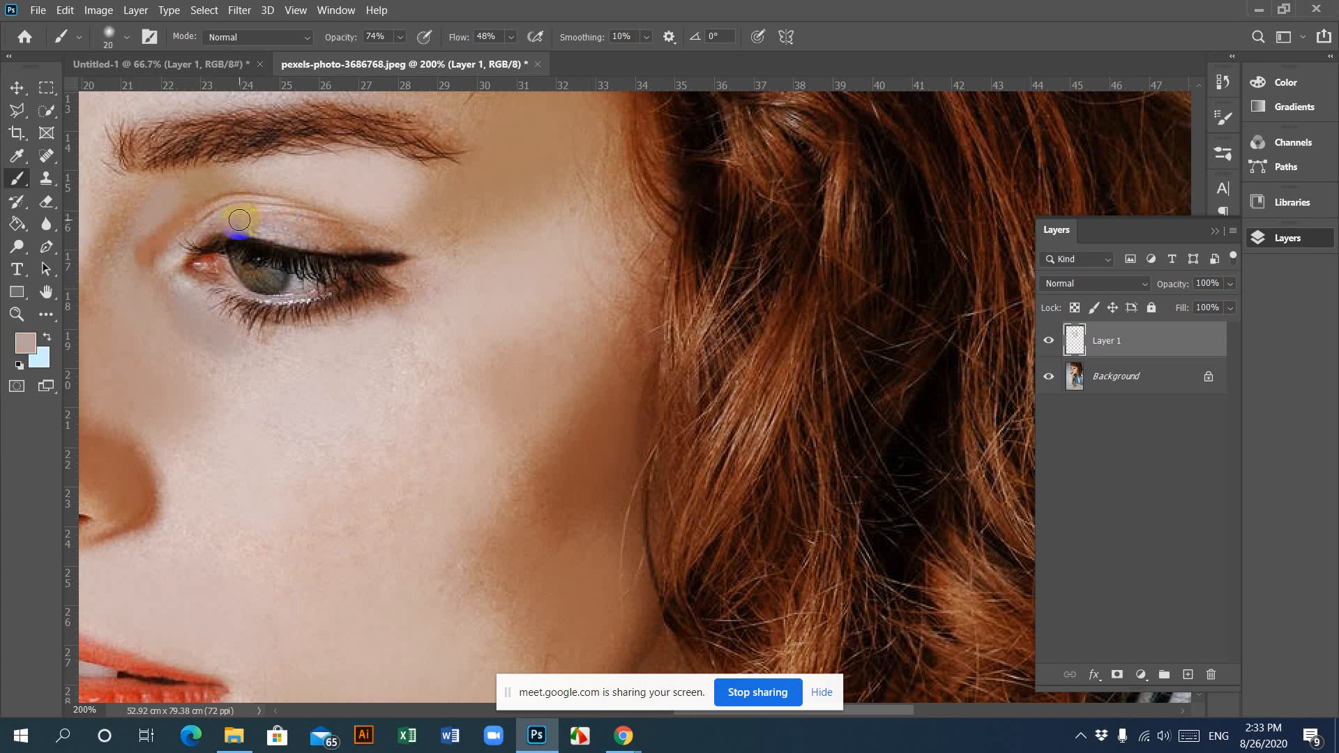
drag(285, 232, 328, 236)
alt+click(327, 237)
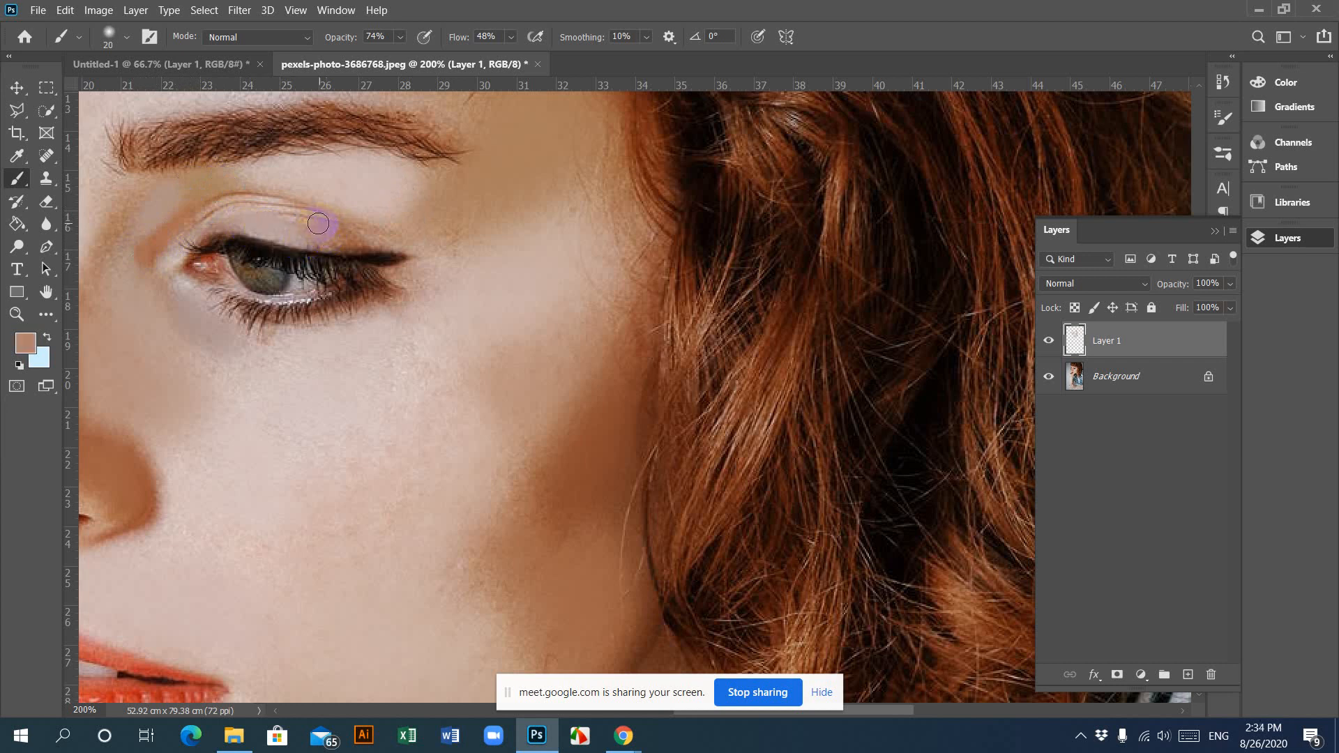
click(341, 237)
mouse_move(340, 239)
mouse_down()
mouse_move(369, 244)
mouse_move(304, 232)
mouse_up()
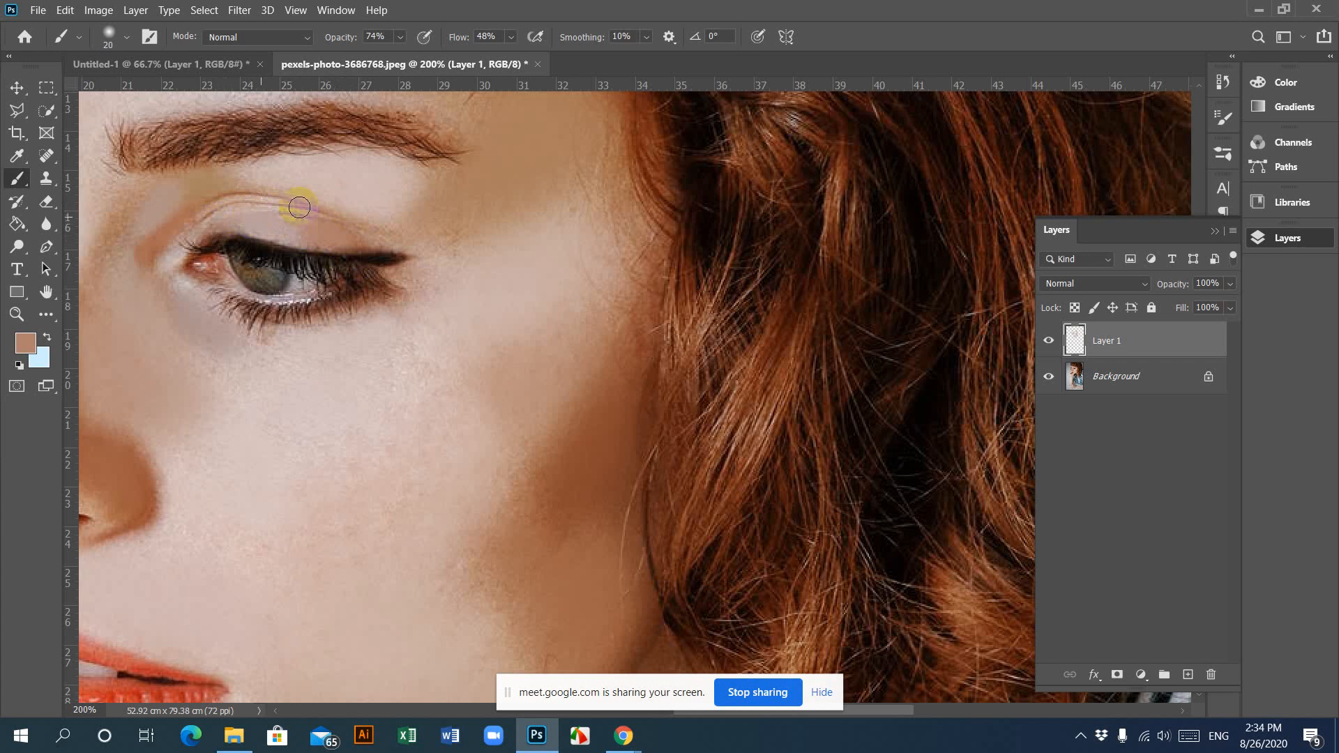
Step: Blend the skin around the near eye's outer corner with a sampled tone
drag(421, 246, 373, 235)
mouse_move(424, 278)
mouse_down()
mouse_move(436, 243)
mouse_move(433, 261)
mouse_move(417, 252)
mouse_move(450, 268)
mouse_move(430, 278)
mouse_move(446, 230)
mouse_up()
alt+click(431, 262)
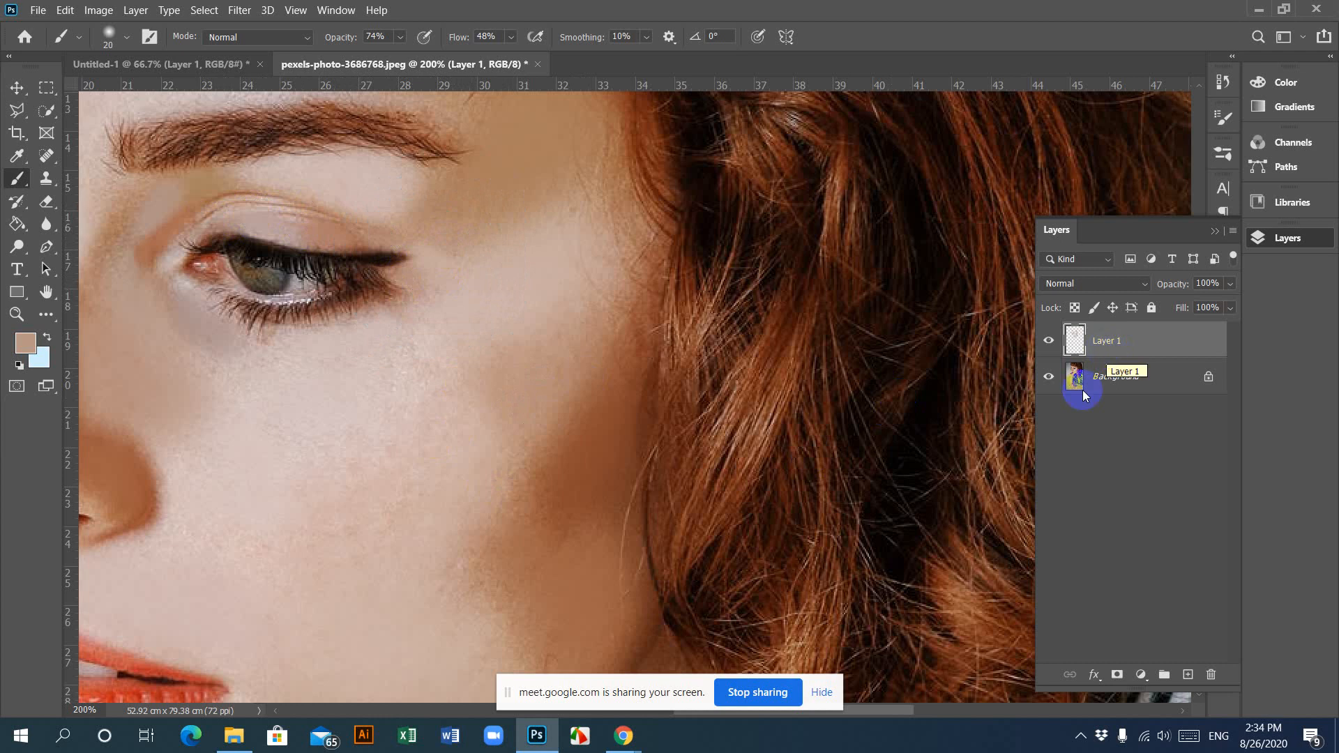
Step: Set Layer 1's blending mode to Lighten and compare the portrait with the layer hidden and shown
key(ctrl+minus)
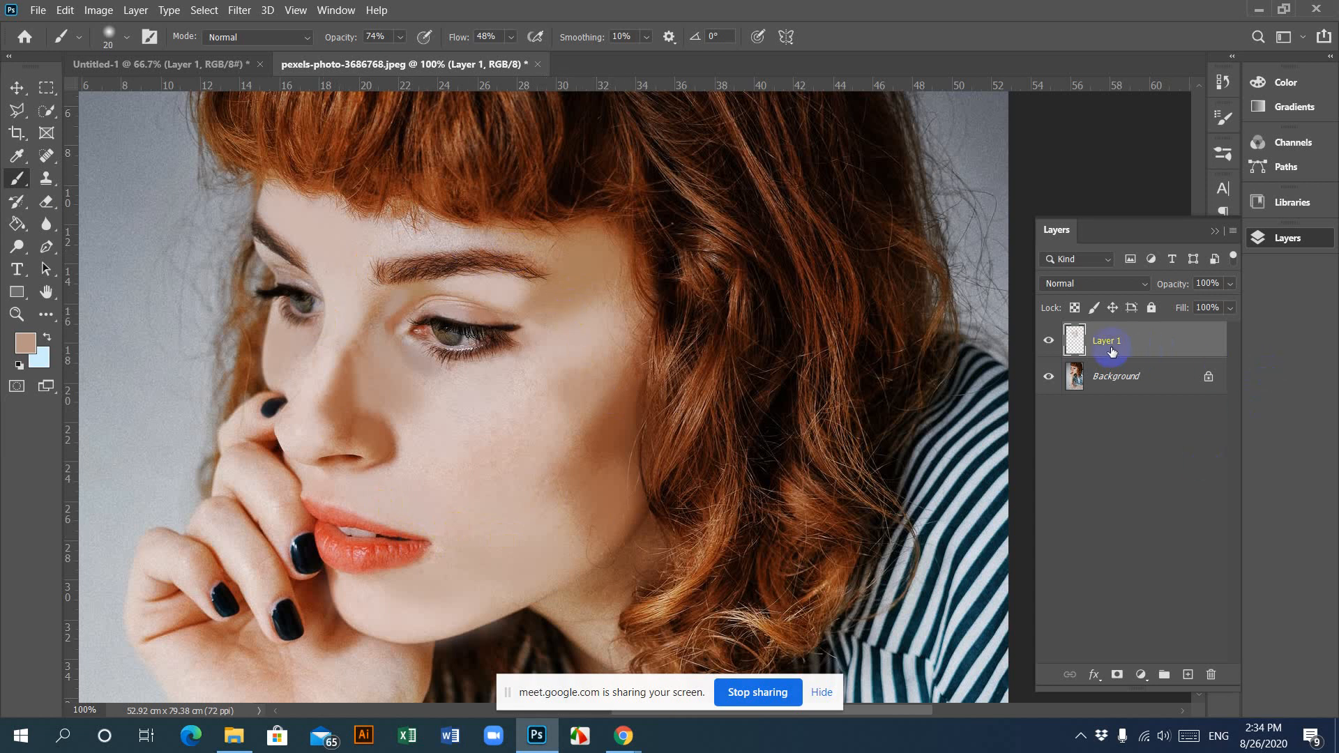
click(1144, 284)
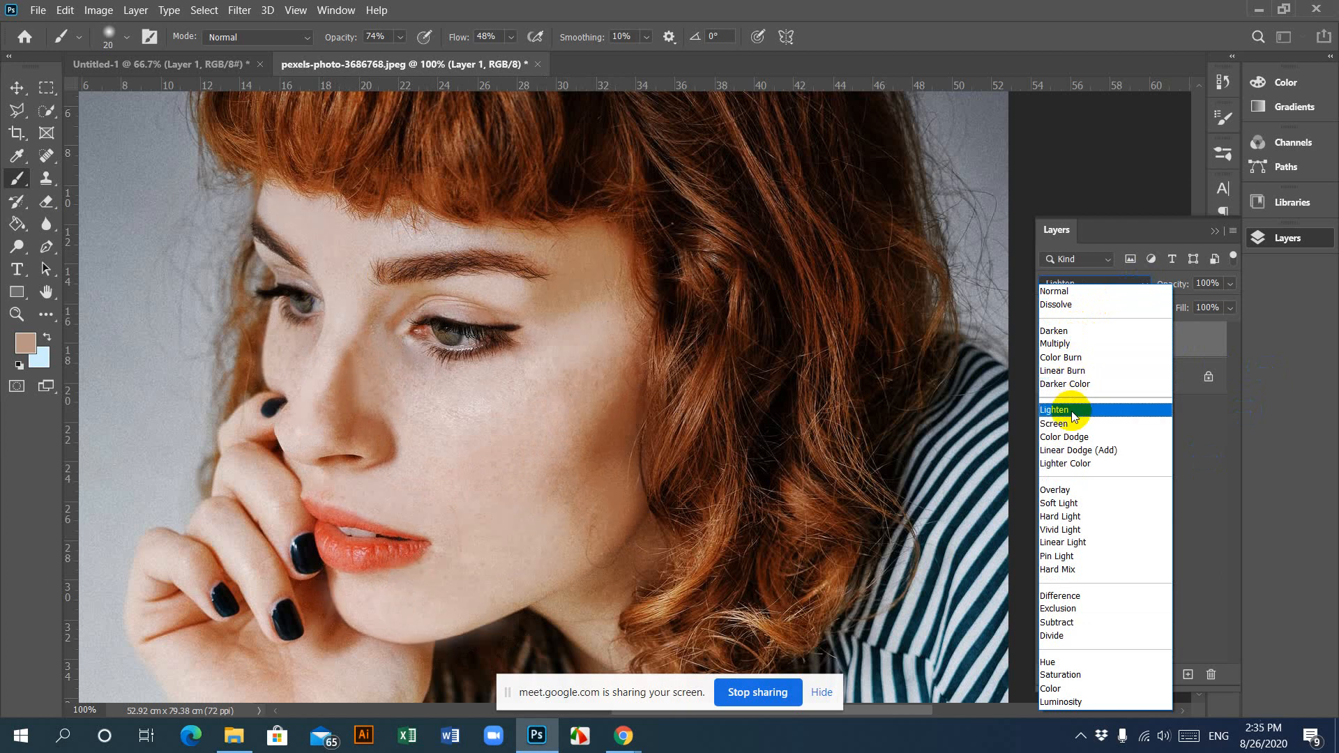
click(1071, 411)
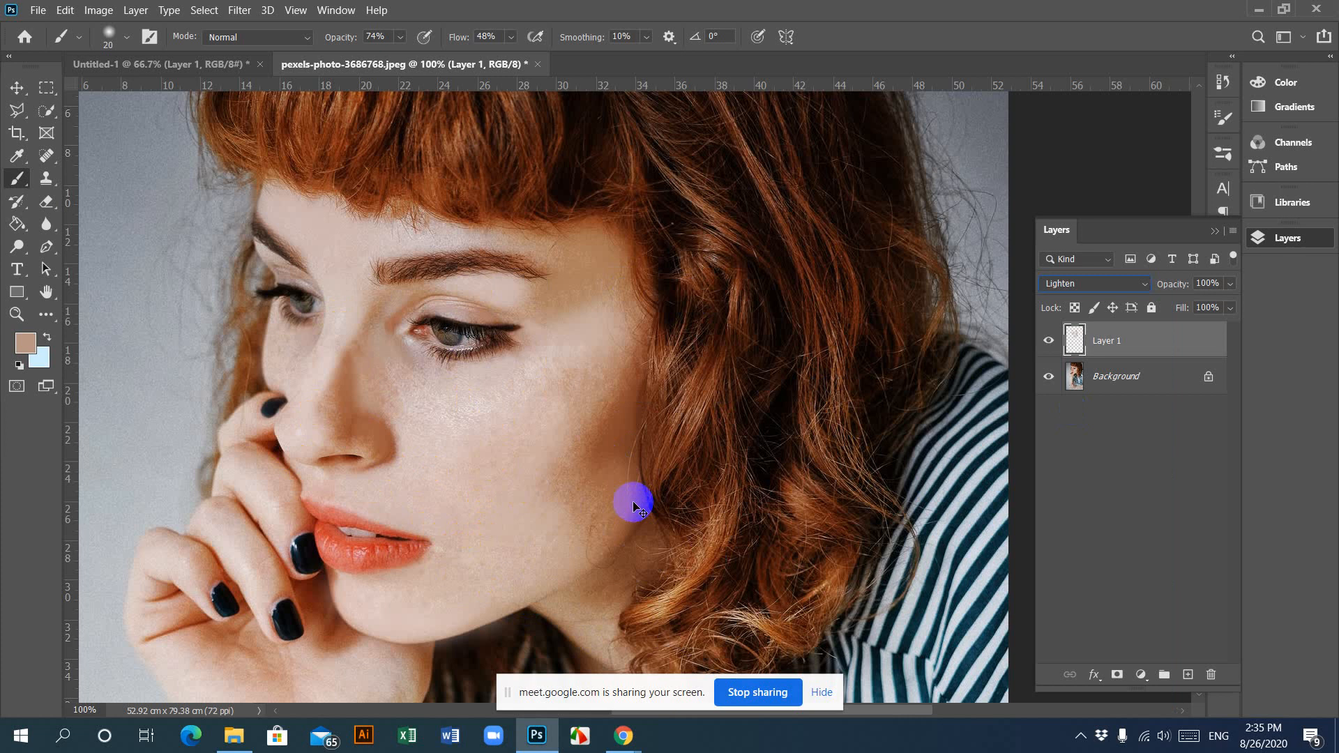
key(ctrl+minus)
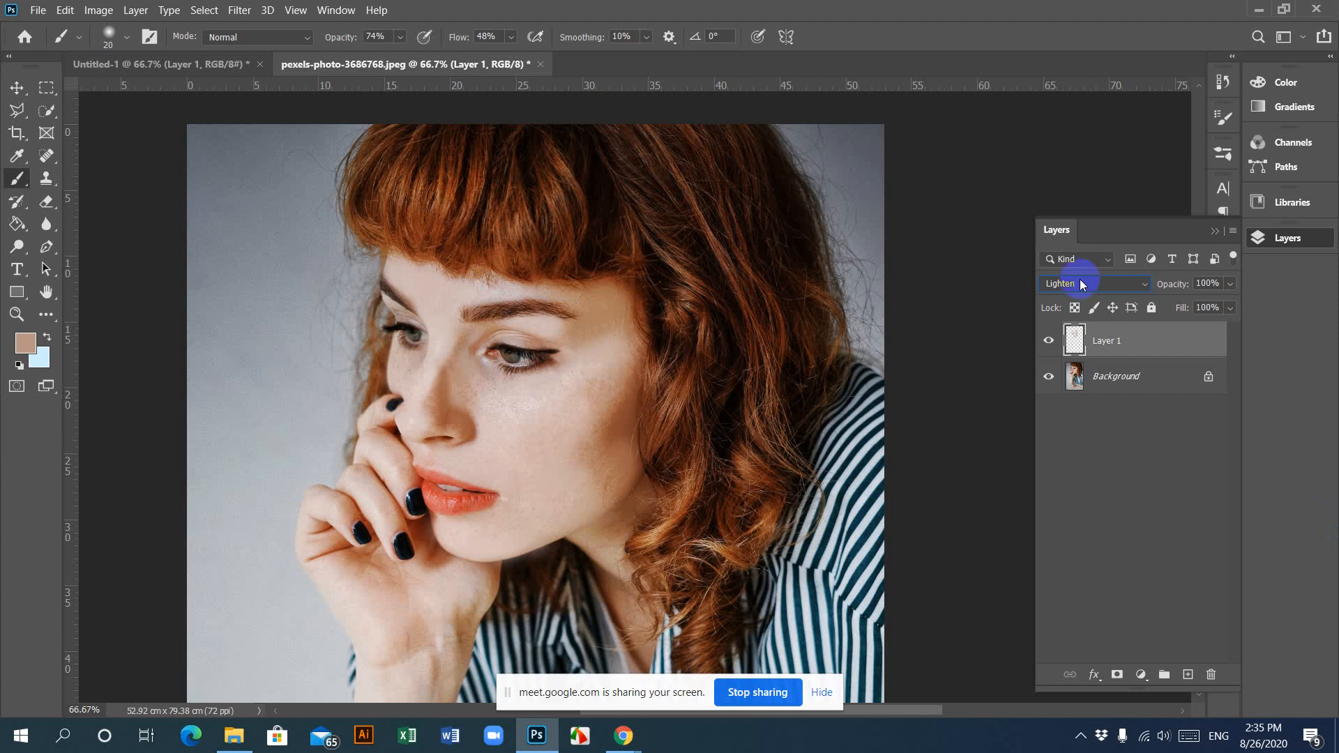
click(1050, 341)
click(1050, 343)
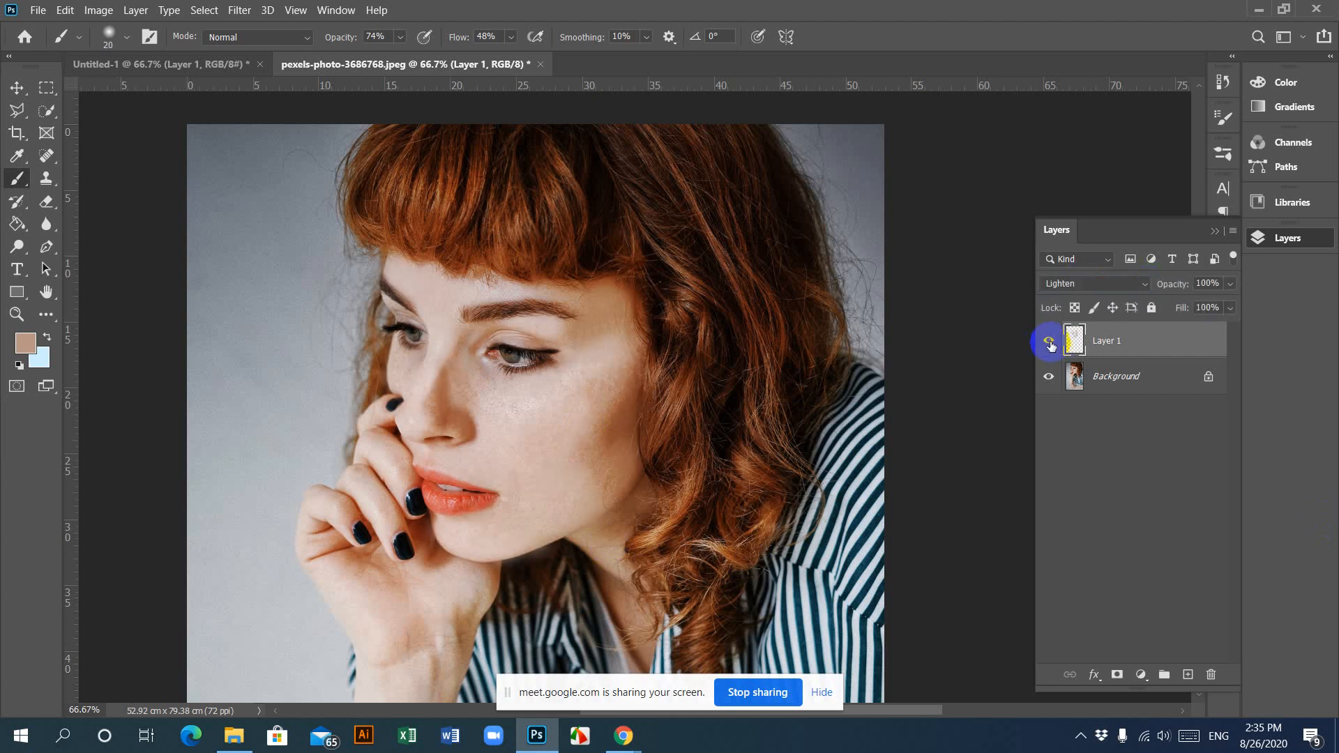
click(1050, 343)
click(1051, 343)
Step: Switch Layer 1's blending mode to Normal for comparison and set it back to Lighten
click(1145, 286)
click(1092, 292)
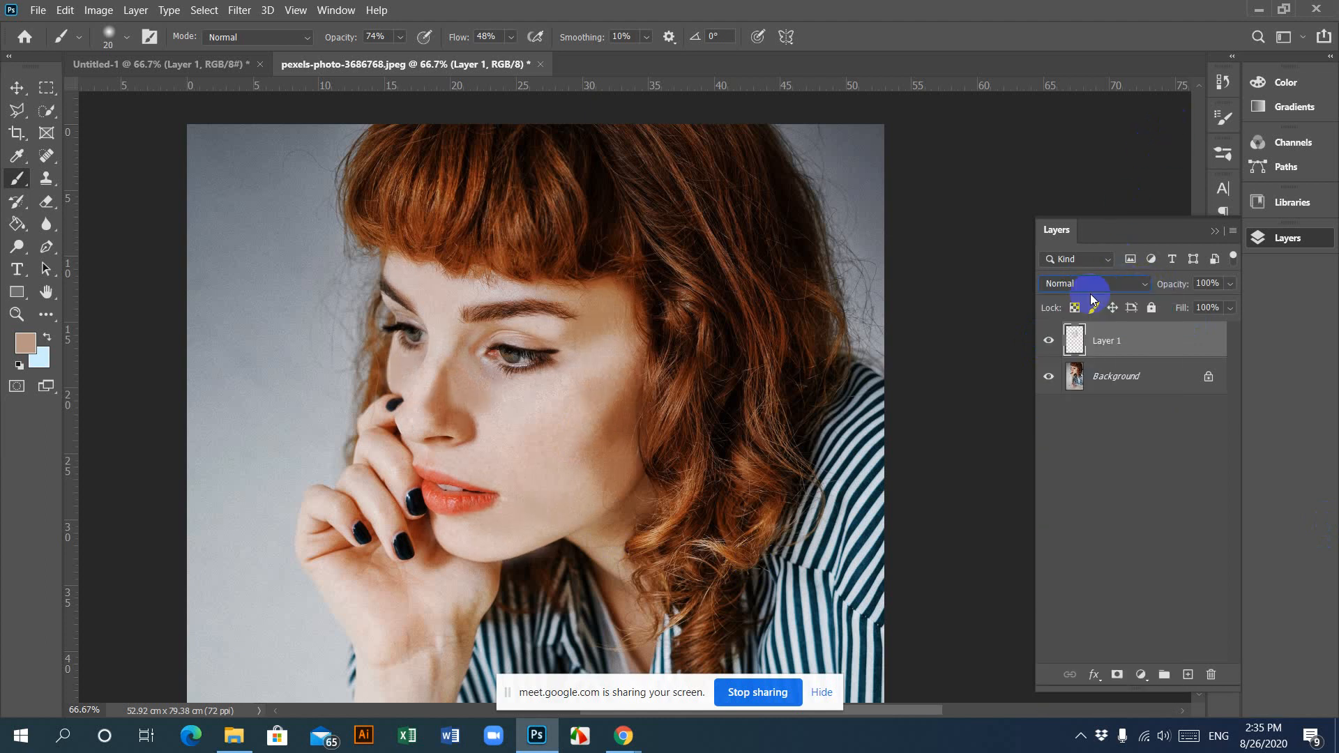
click(1142, 285)
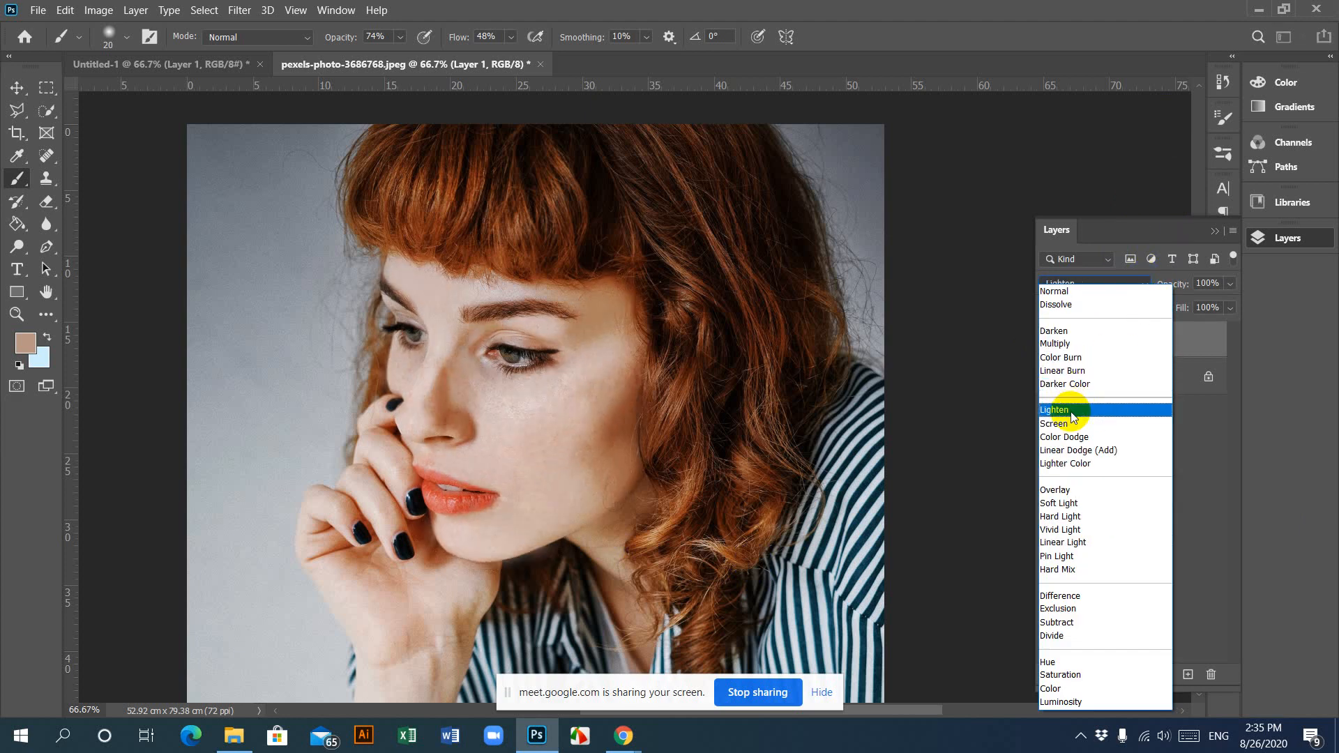
click(1072, 412)
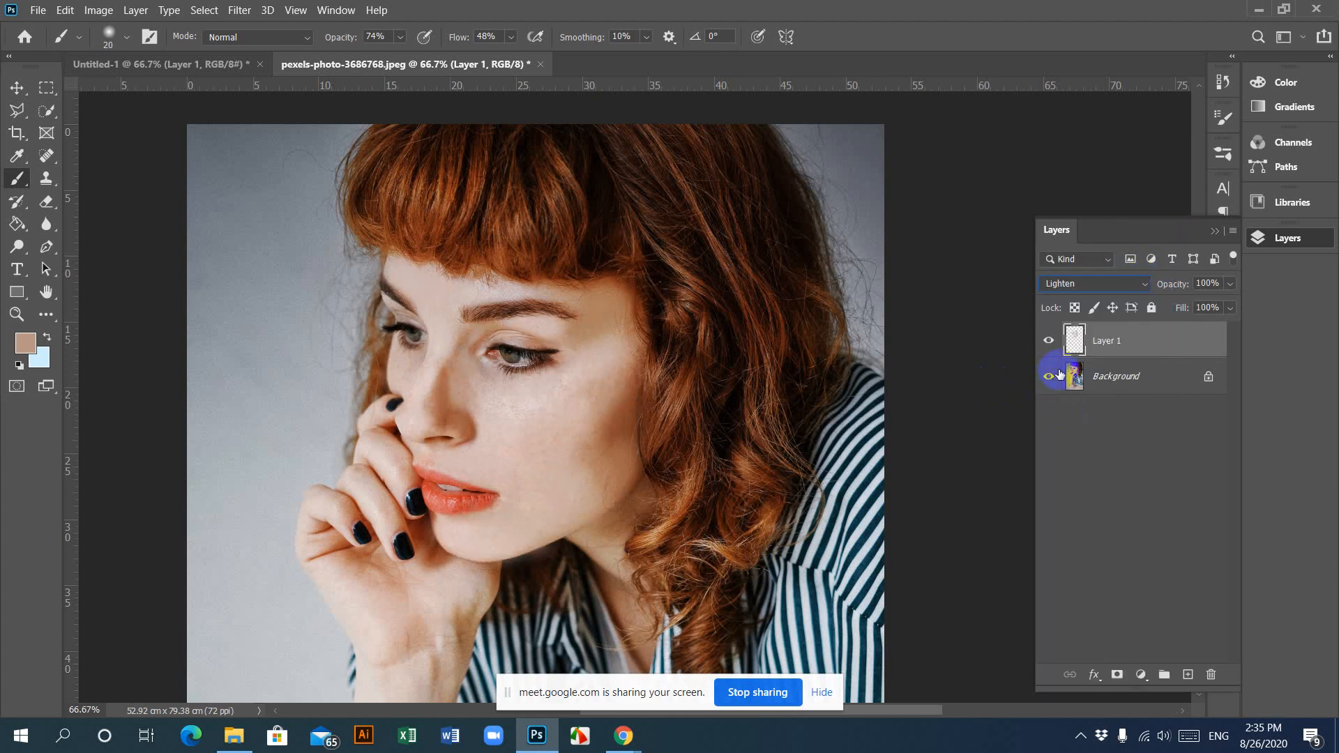
Step: Compare the portrait before and after the Lighten retouch by toggling Layer 1's visibility, and examine the cheek and jawline at 200% zoom
click(1049, 341)
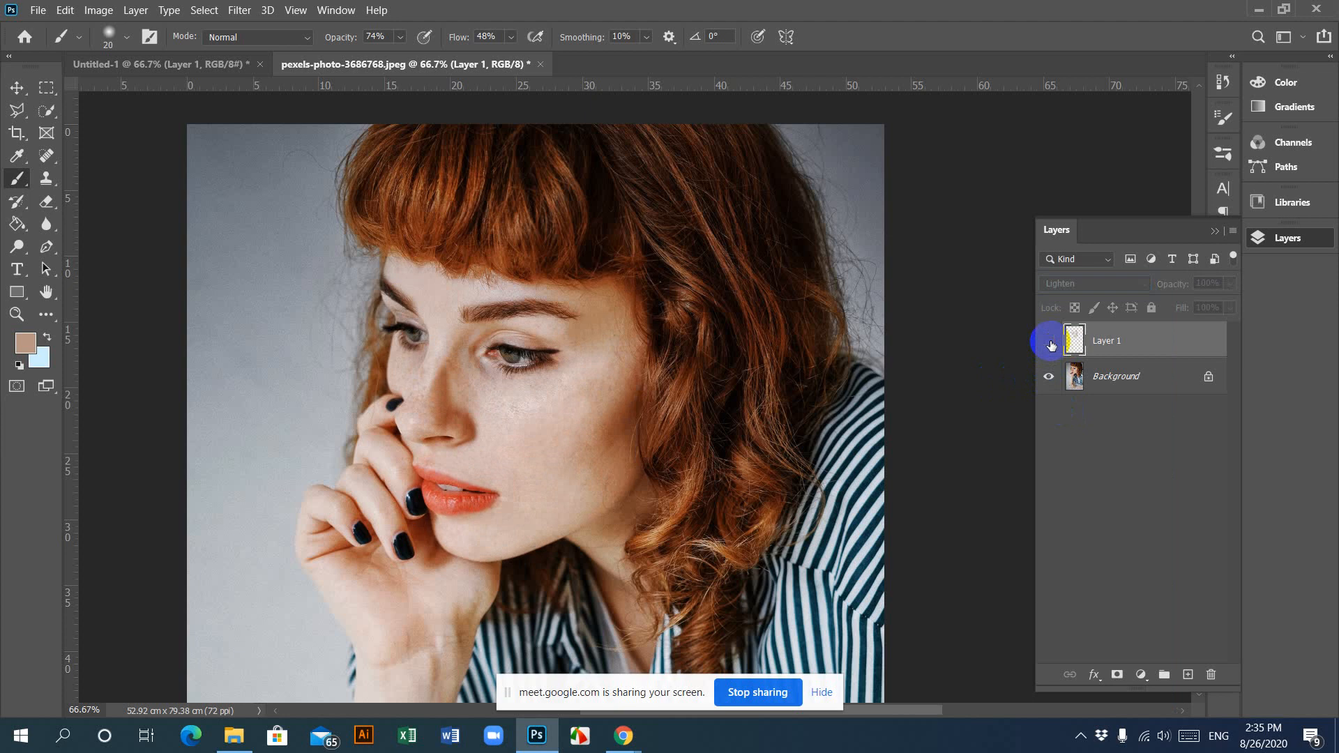
click(1050, 344)
click(1050, 344)
click(1051, 344)
click(1051, 345)
click(1051, 344)
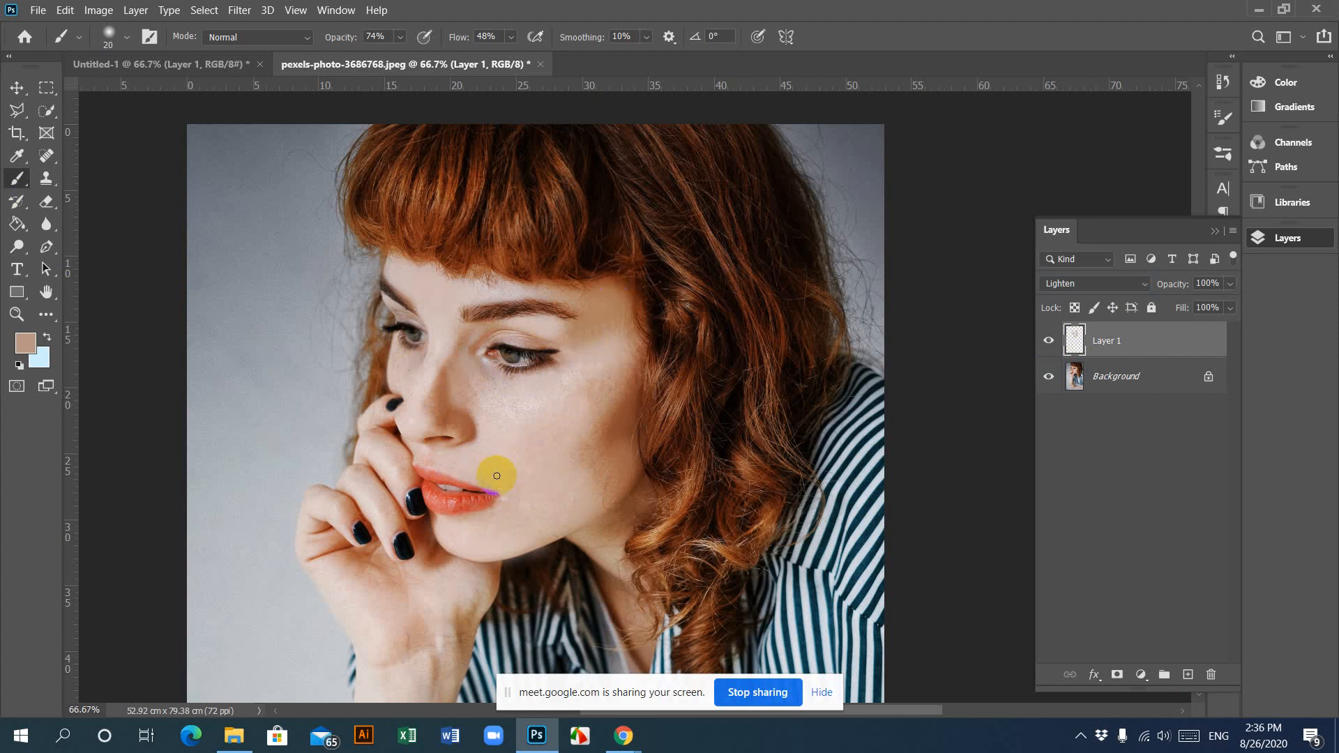
key(ctrl+1)
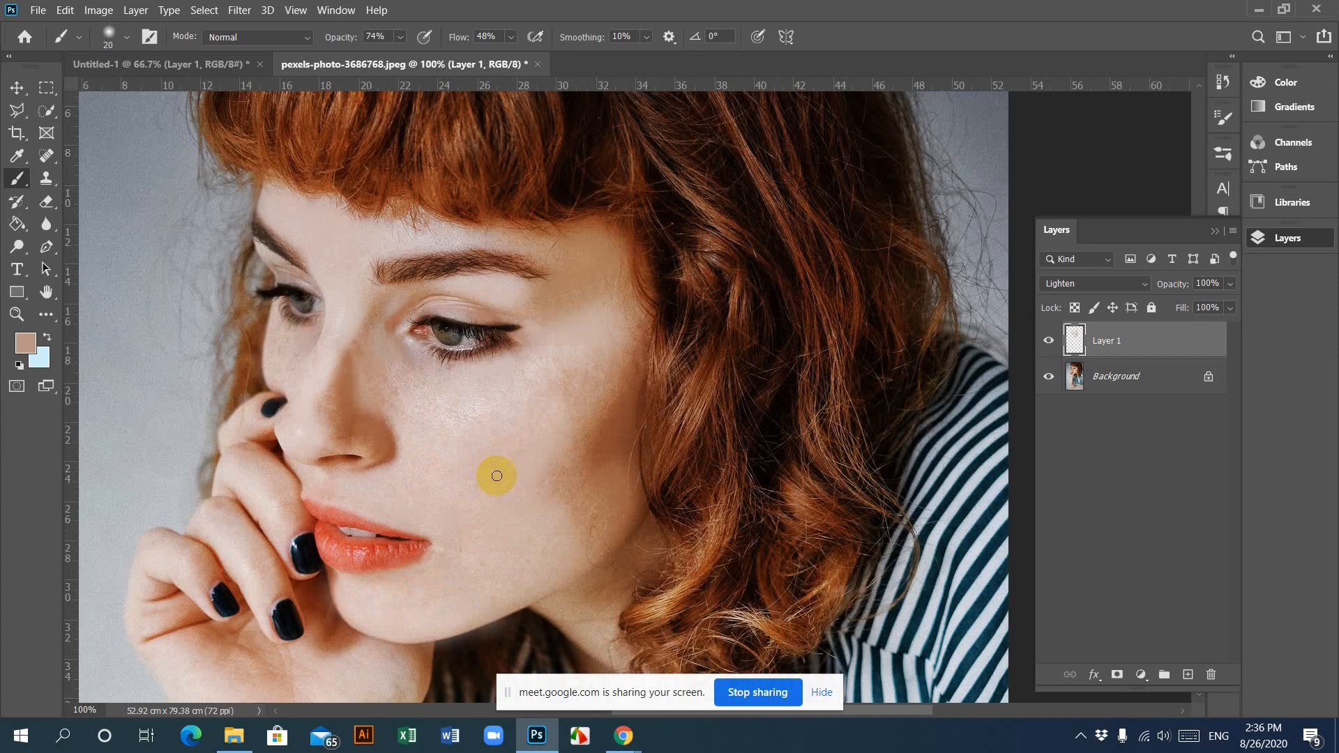
key(ctrl+plus)
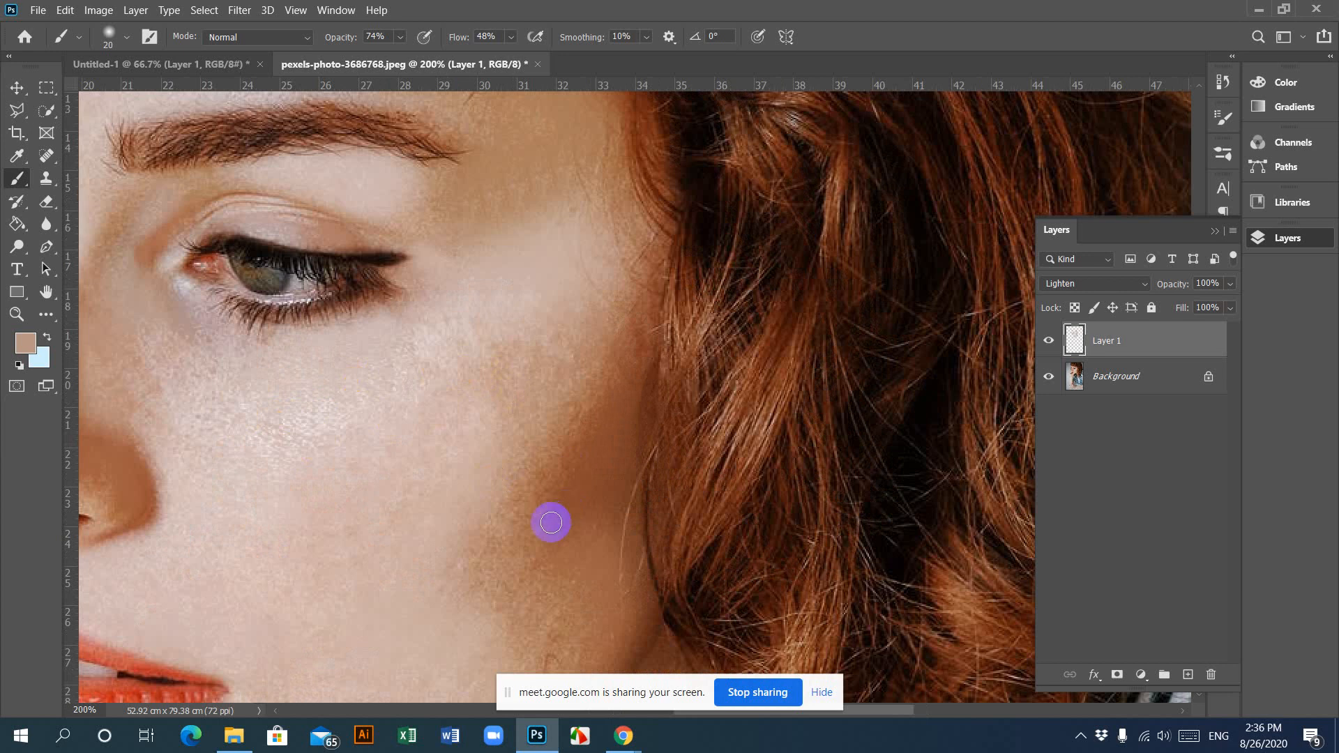
scroll(534, 537, down, 2)
scroll(548, 505, down, 2)
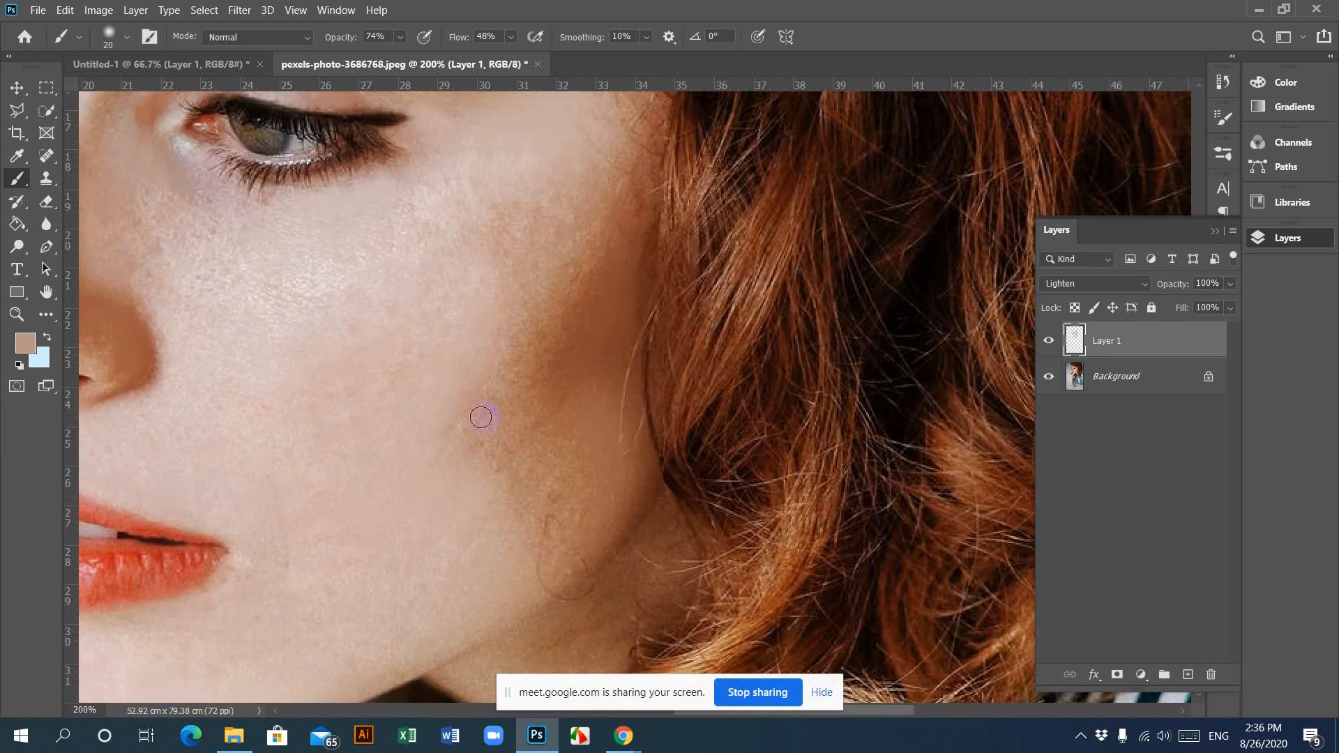
Step: Examine the retouched cheek, nose, lips and forehead at 200% zoom, and the whole face at 100%
scroll(379, 532, down, 5)
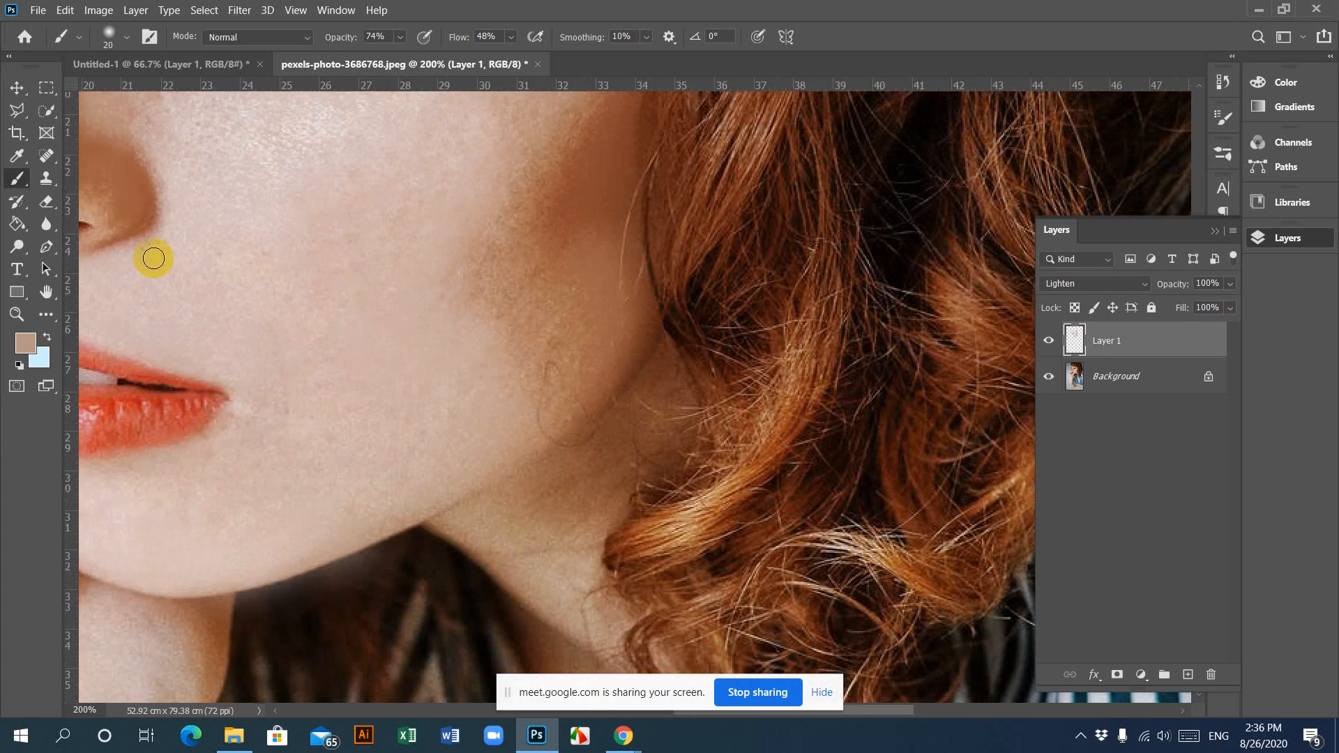
scroll(473, 474, up, 4)
scroll(475, 481, up, 2)
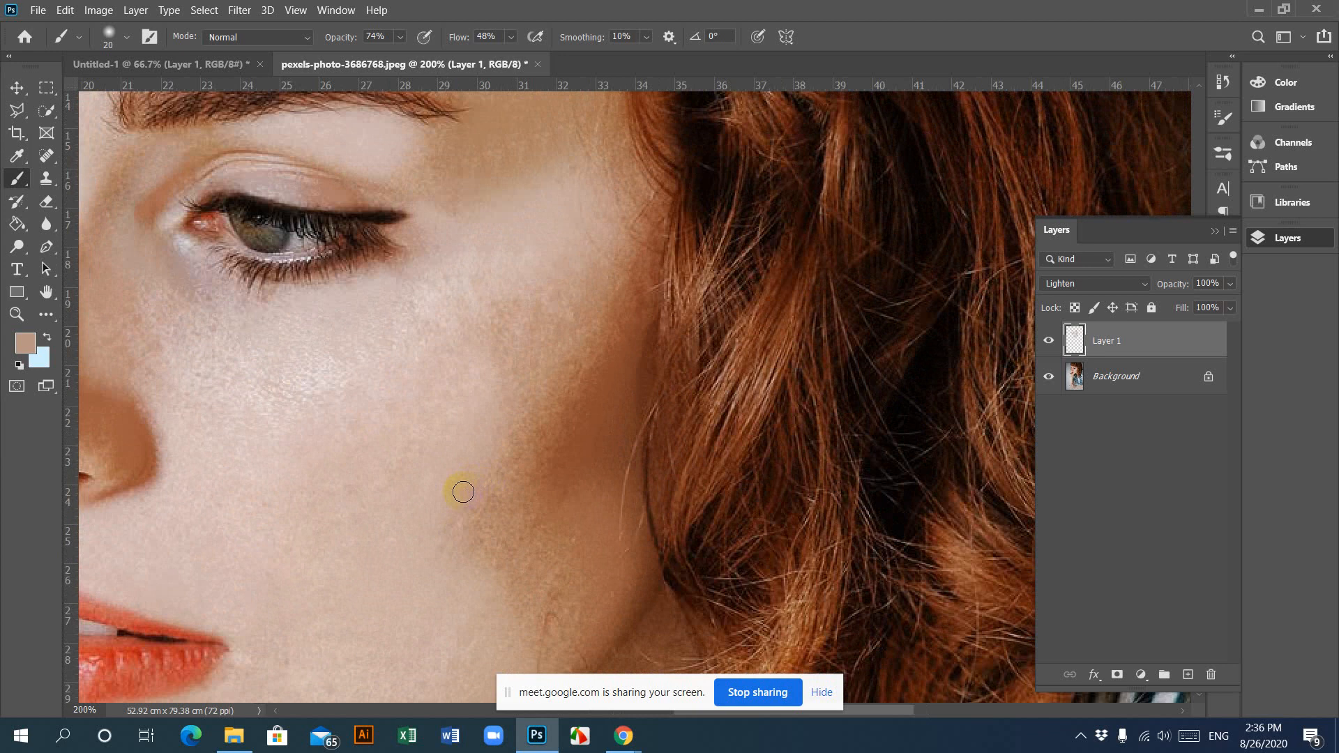
drag(239, 428, 634, 506)
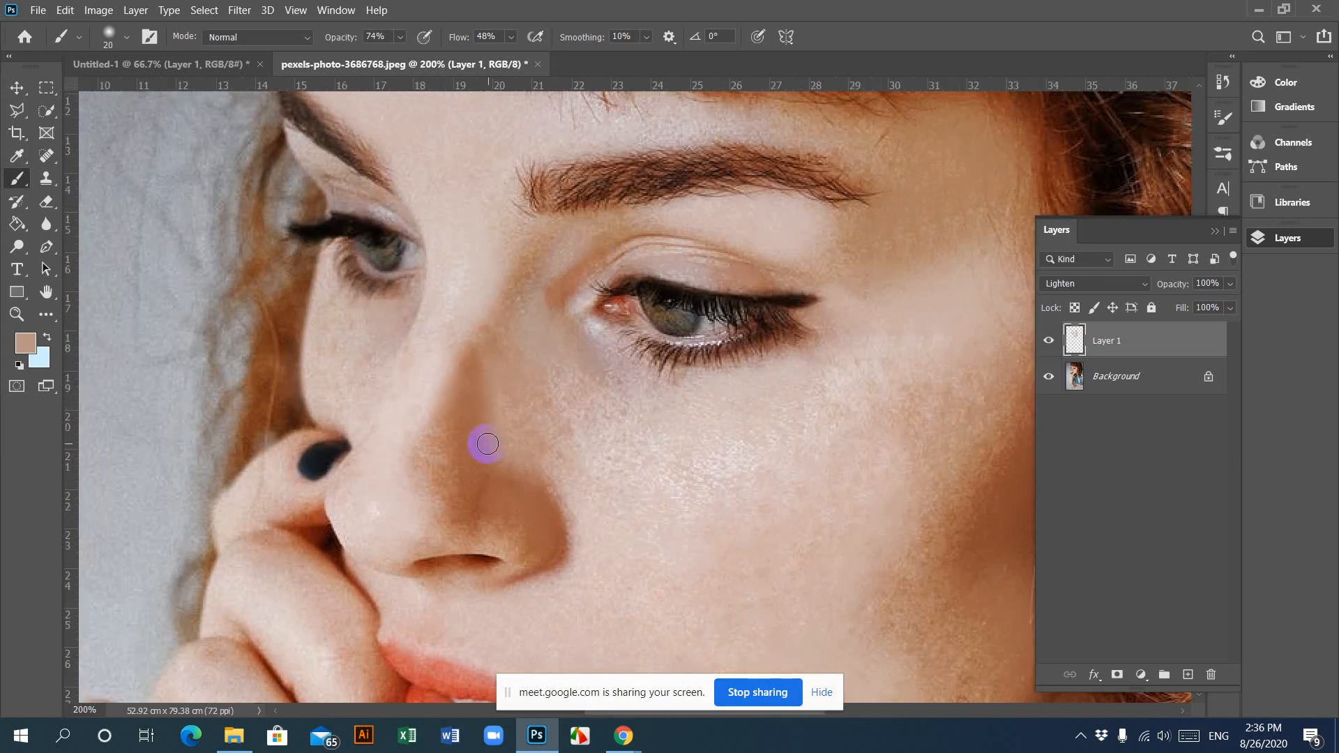
scroll(487, 444, up, 3)
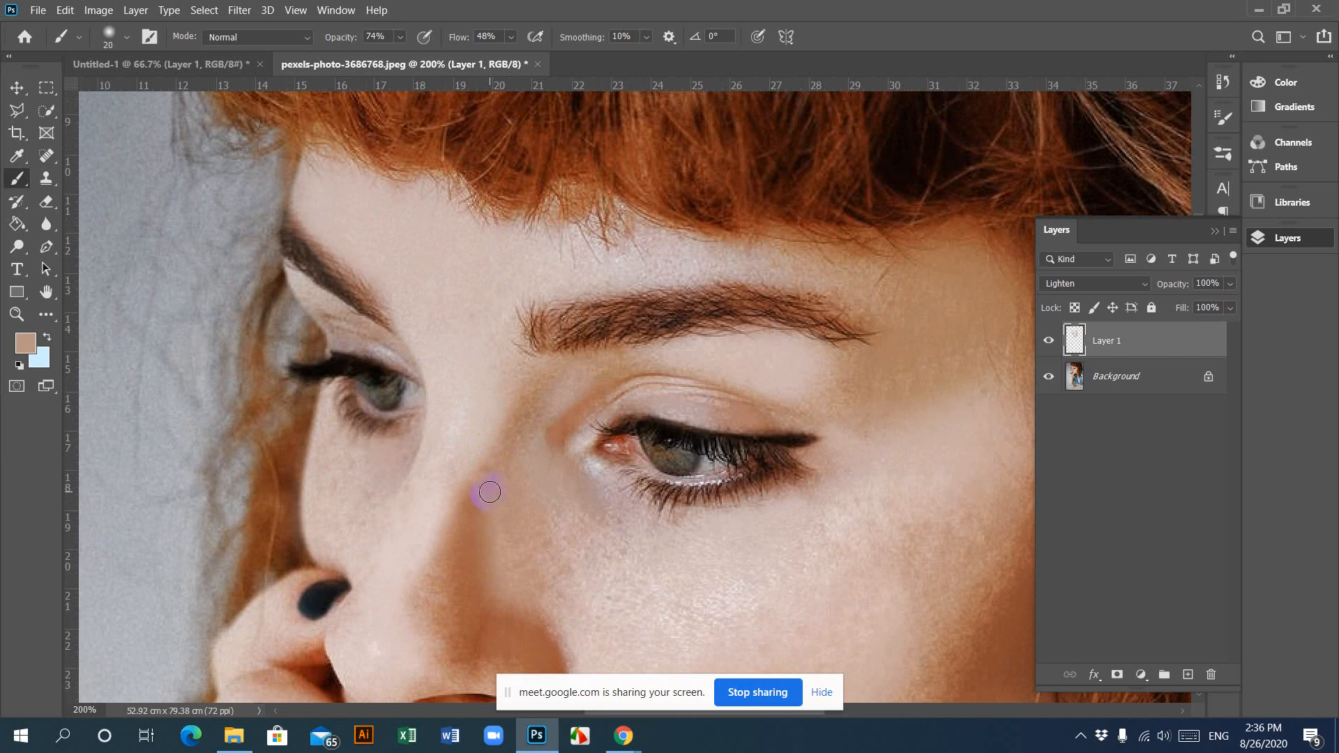
scroll(487, 490, down, 8)
scroll(477, 509, down, 1)
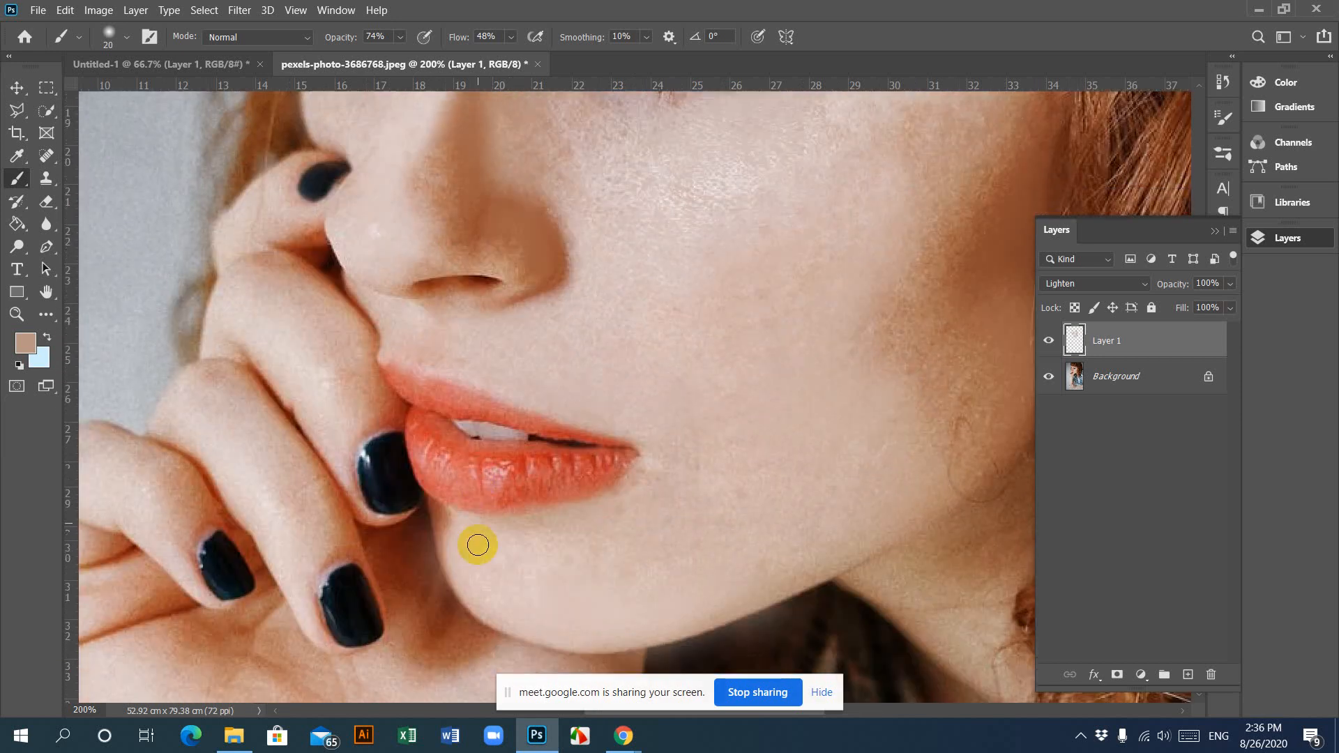
scroll(542, 556, down, 1)
scroll(546, 555, up, 1)
scroll(546, 555, up, 8)
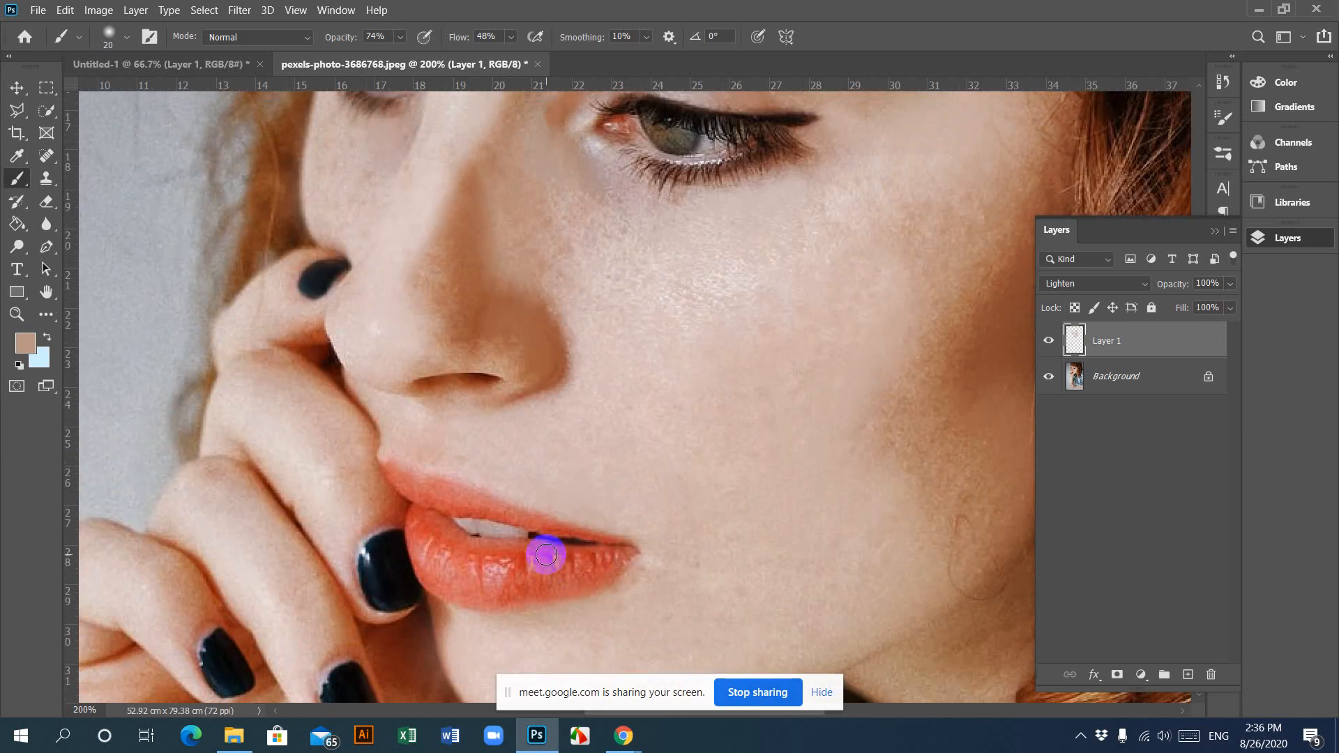
scroll(546, 555, up, 3)
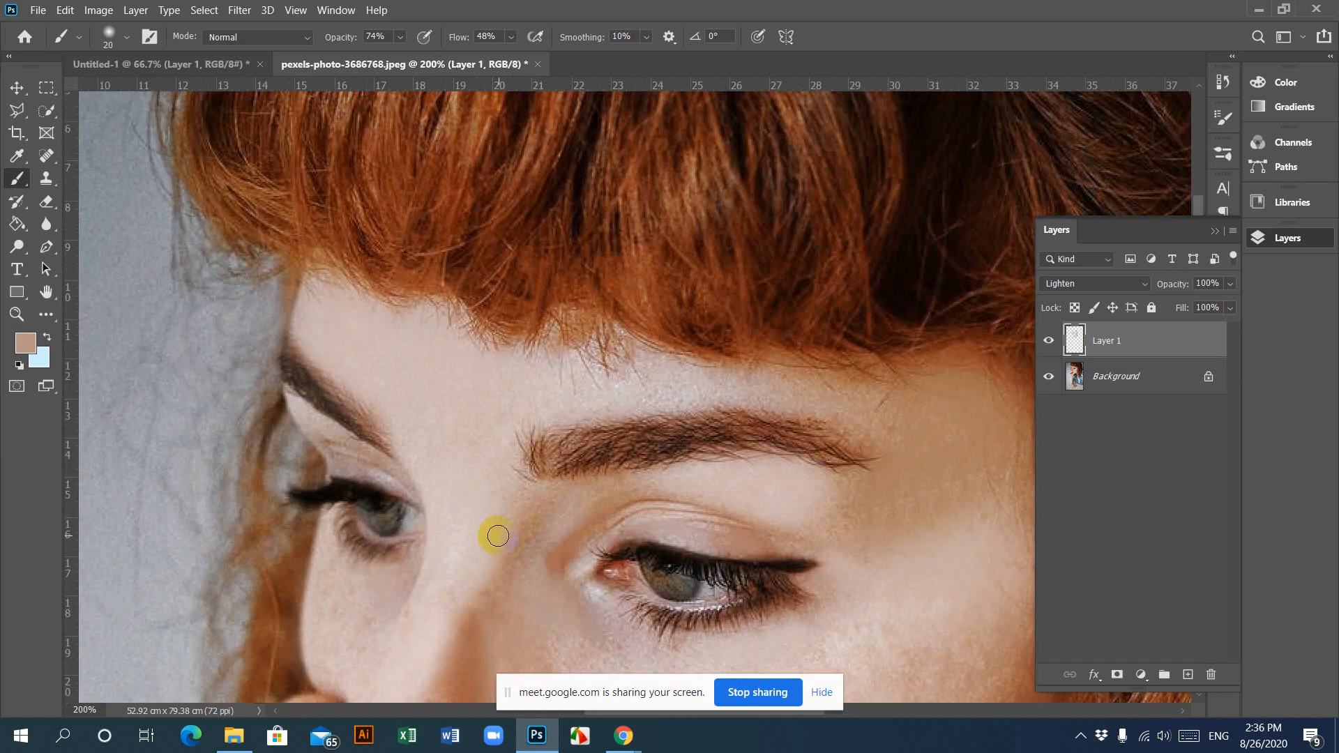
key(ctrl+minus)
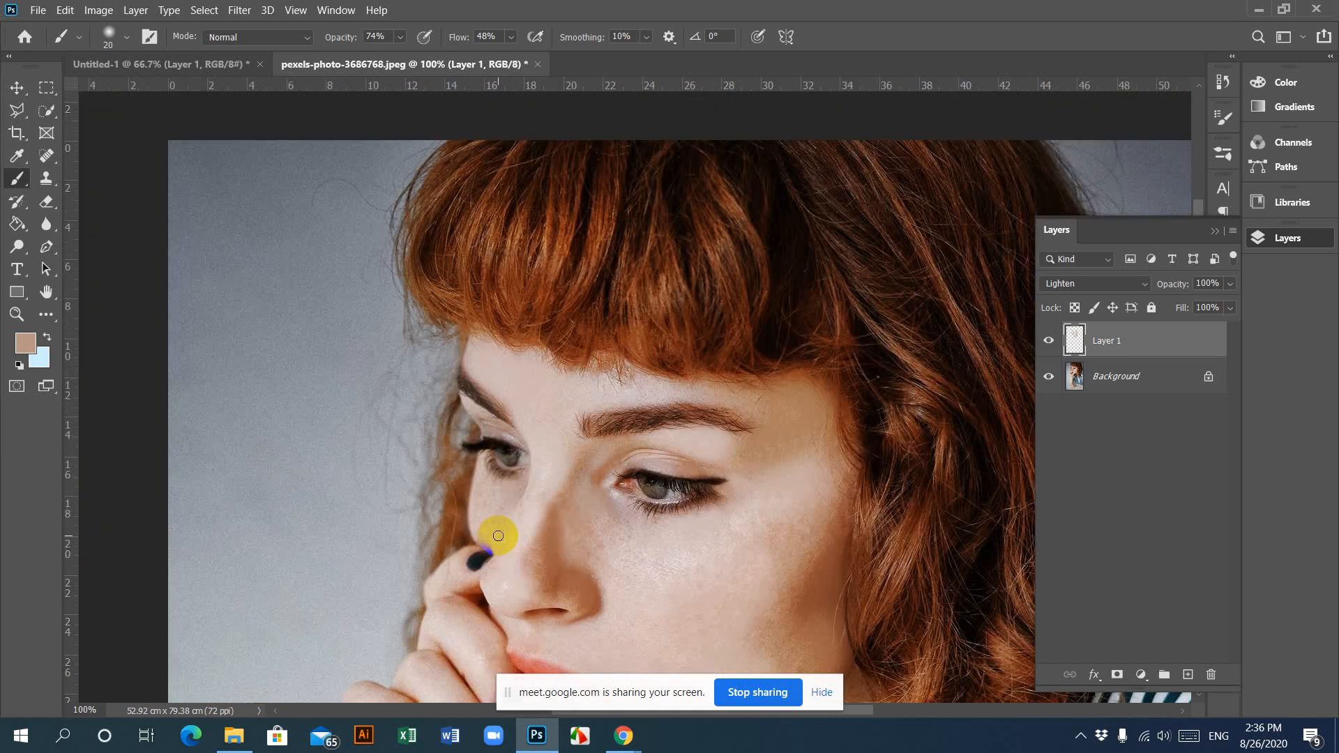
scroll(547, 553, down, 3)
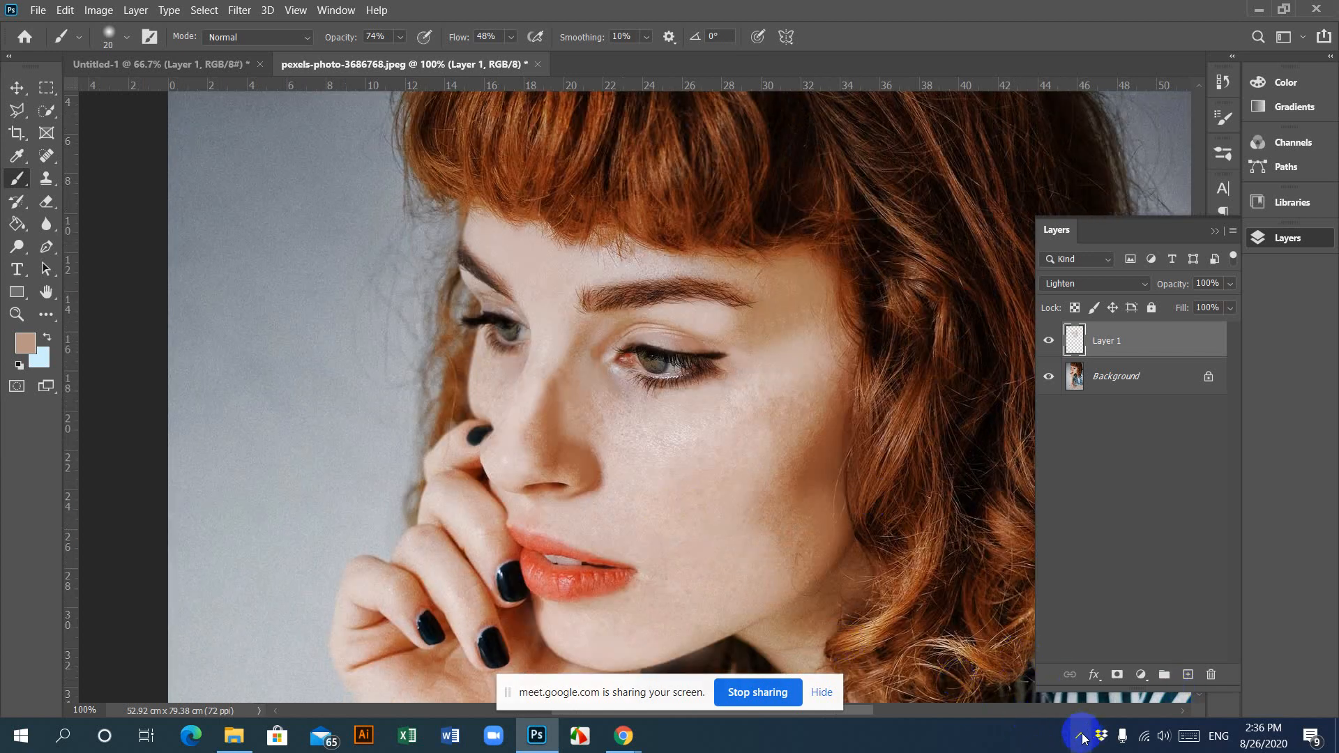
Step: Switch to the Photos app with be27c0.jpg from the desktop and enlarge it to examine the freckles on the woman's face
click(1259, 10)
click(1239, 13)
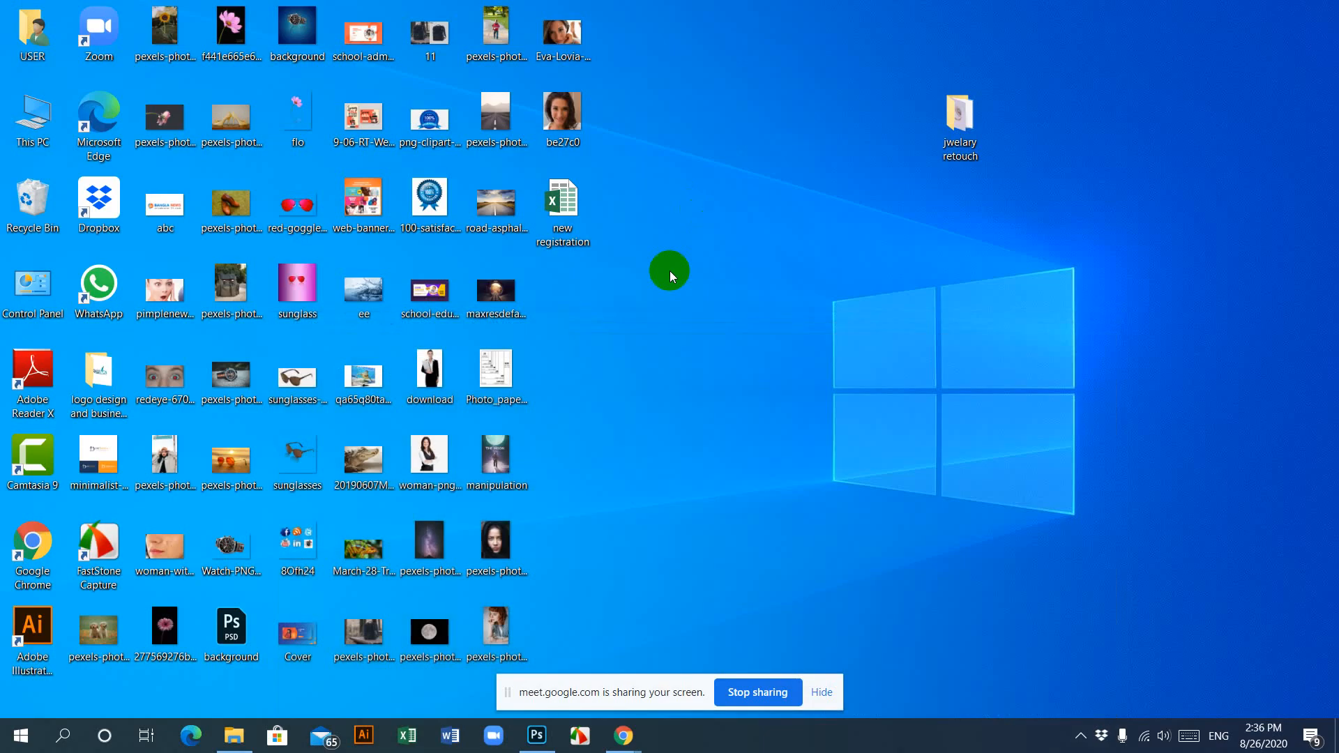
double_click(560, 42)
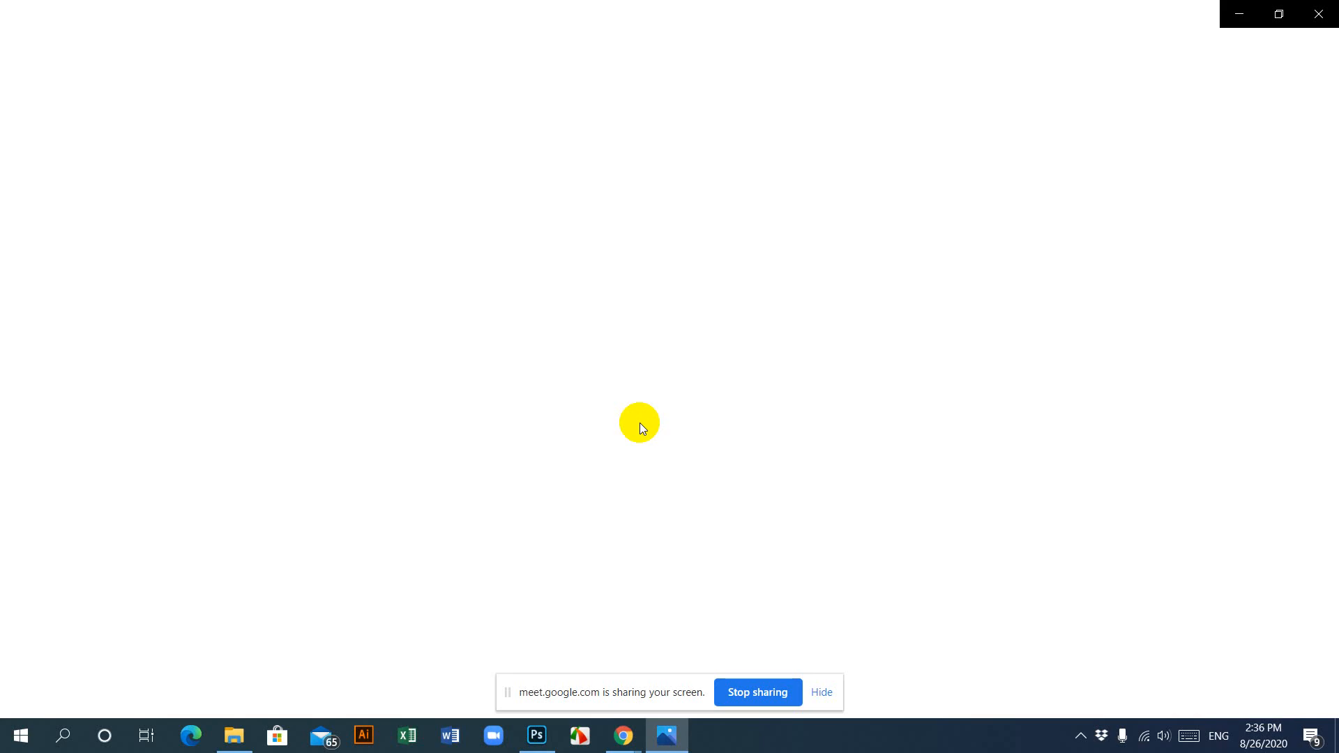
scroll(656, 487, up, 1)
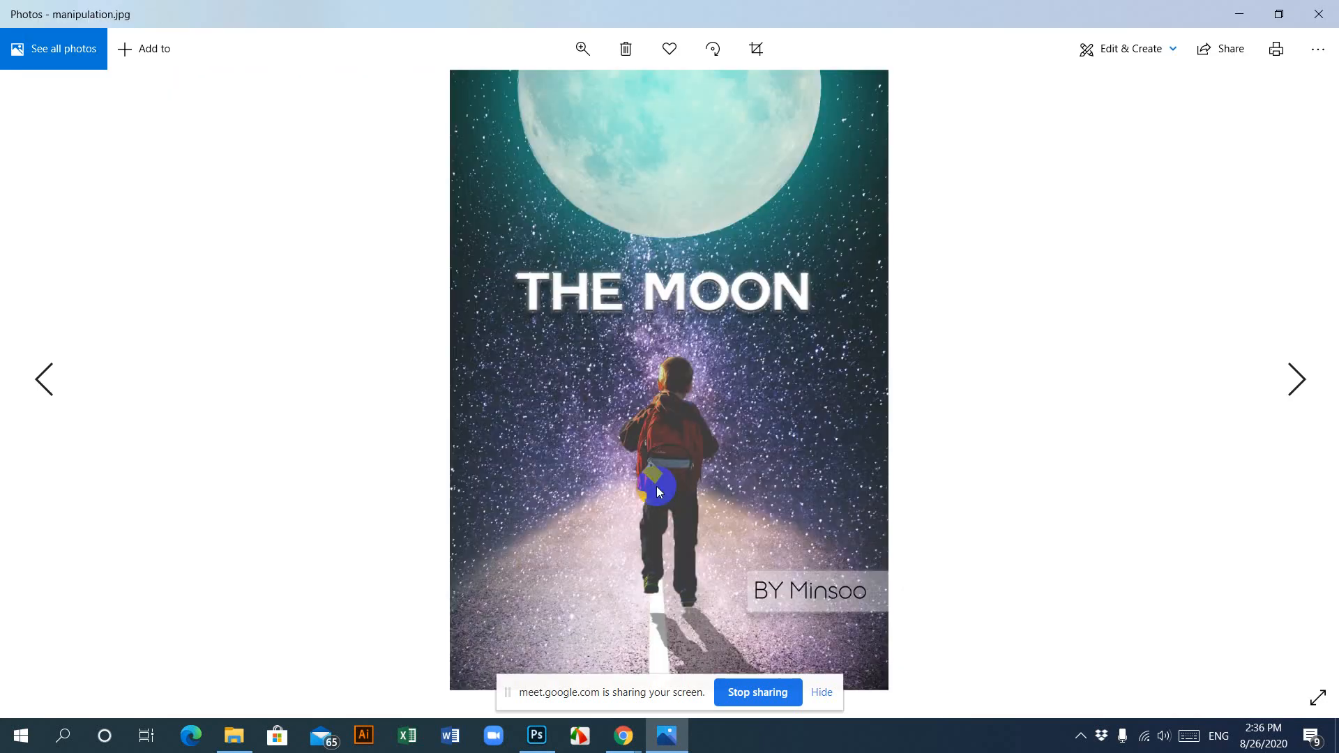
scroll(655, 483, down, 2)
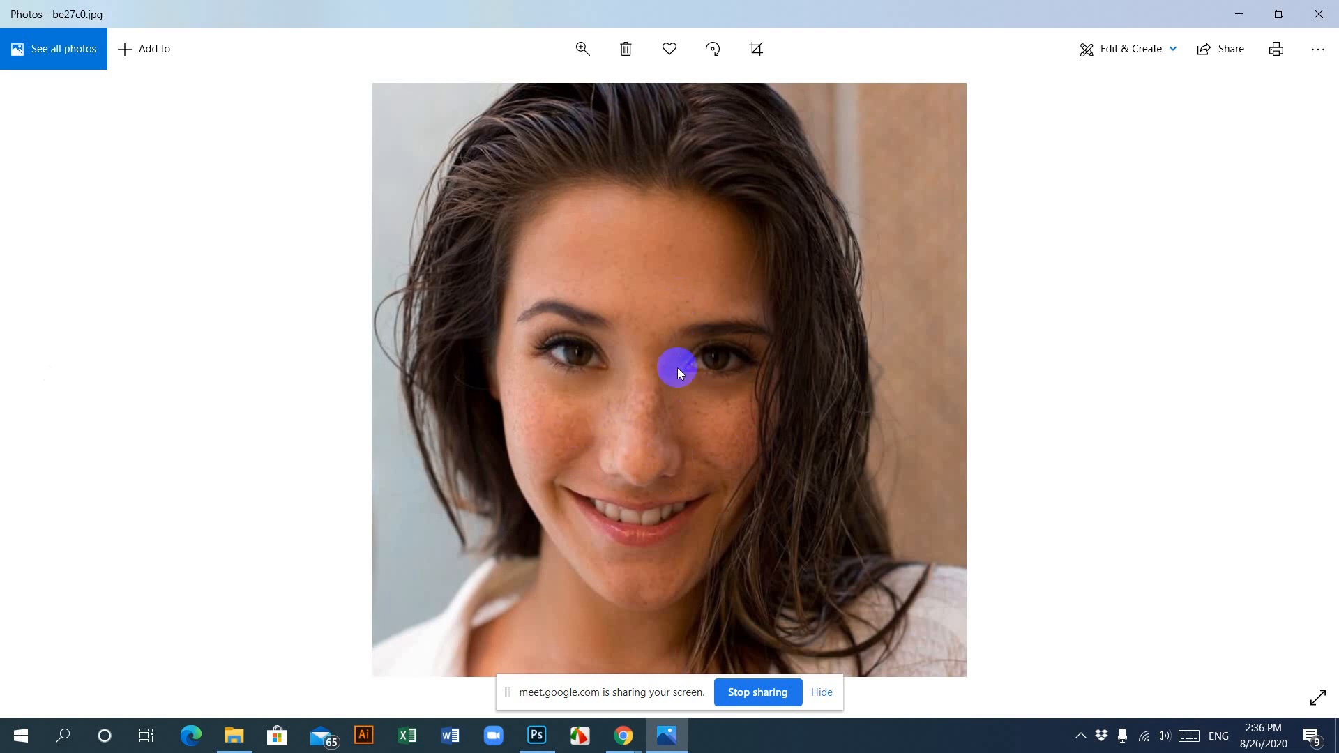
click(583, 47)
drag(501, 93, 575, 94)
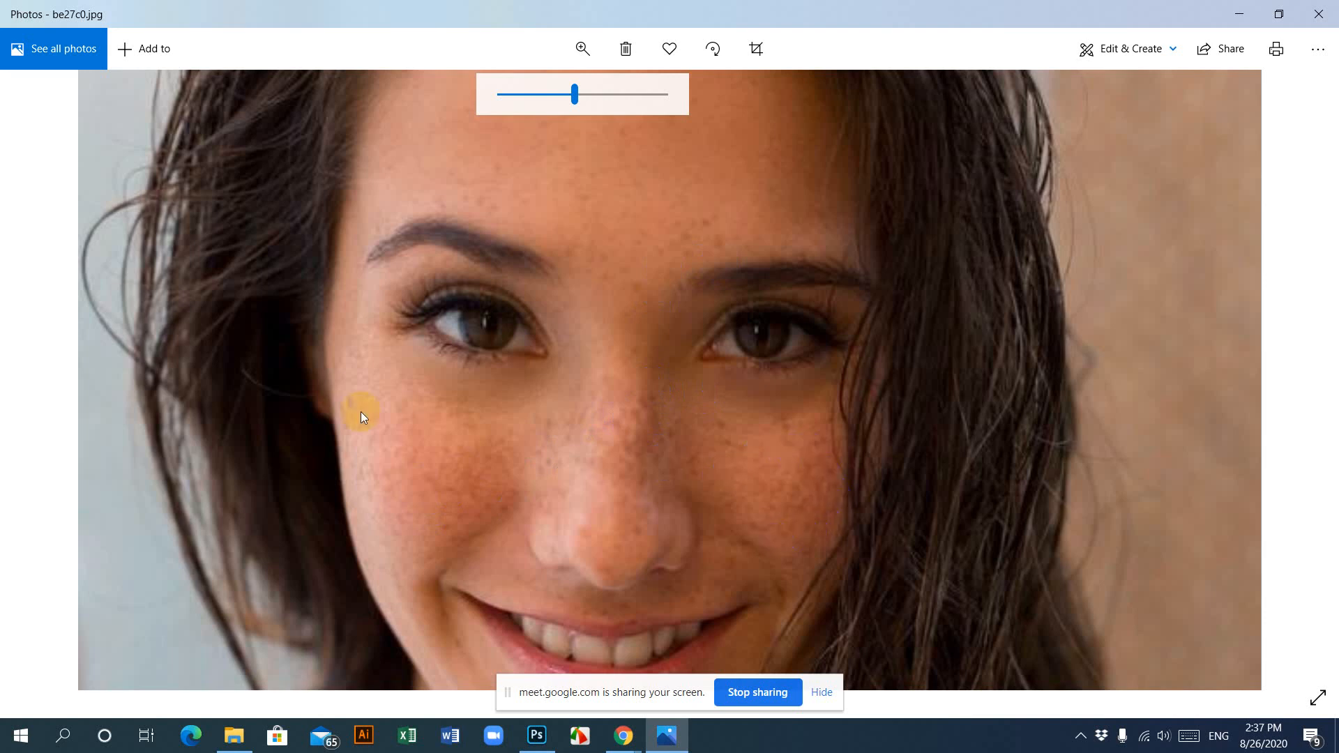
Step: Switch to Google Meet, admit the waiting participant to the meeting, and return to Photoshop
click(622, 736)
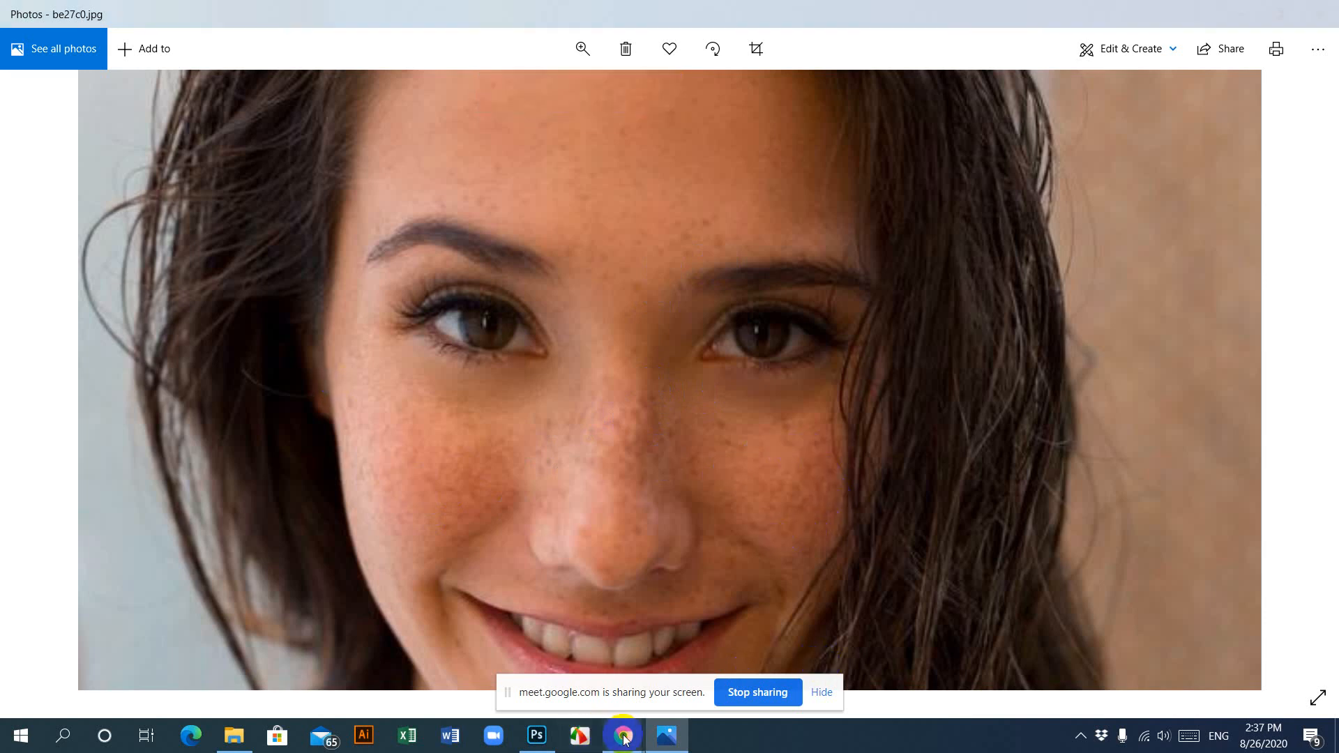
click(505, 683)
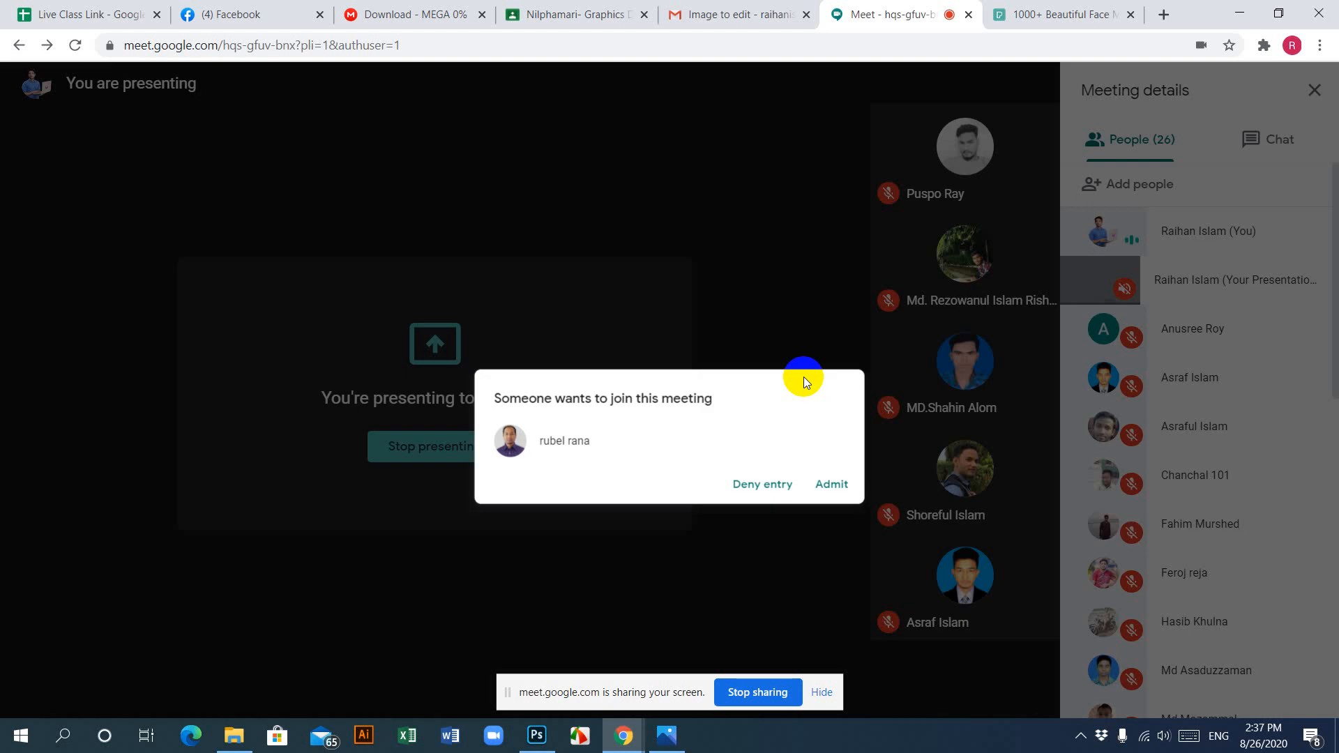
click(843, 441)
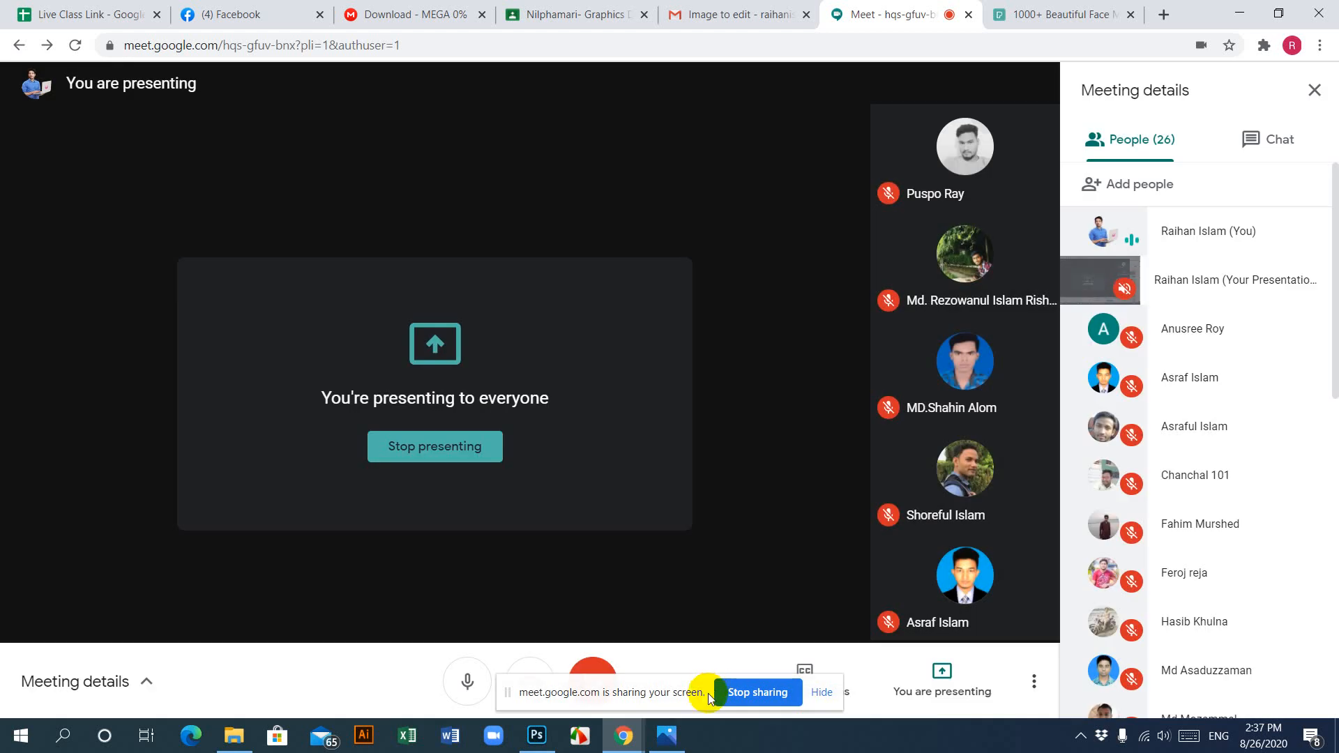
click(536, 735)
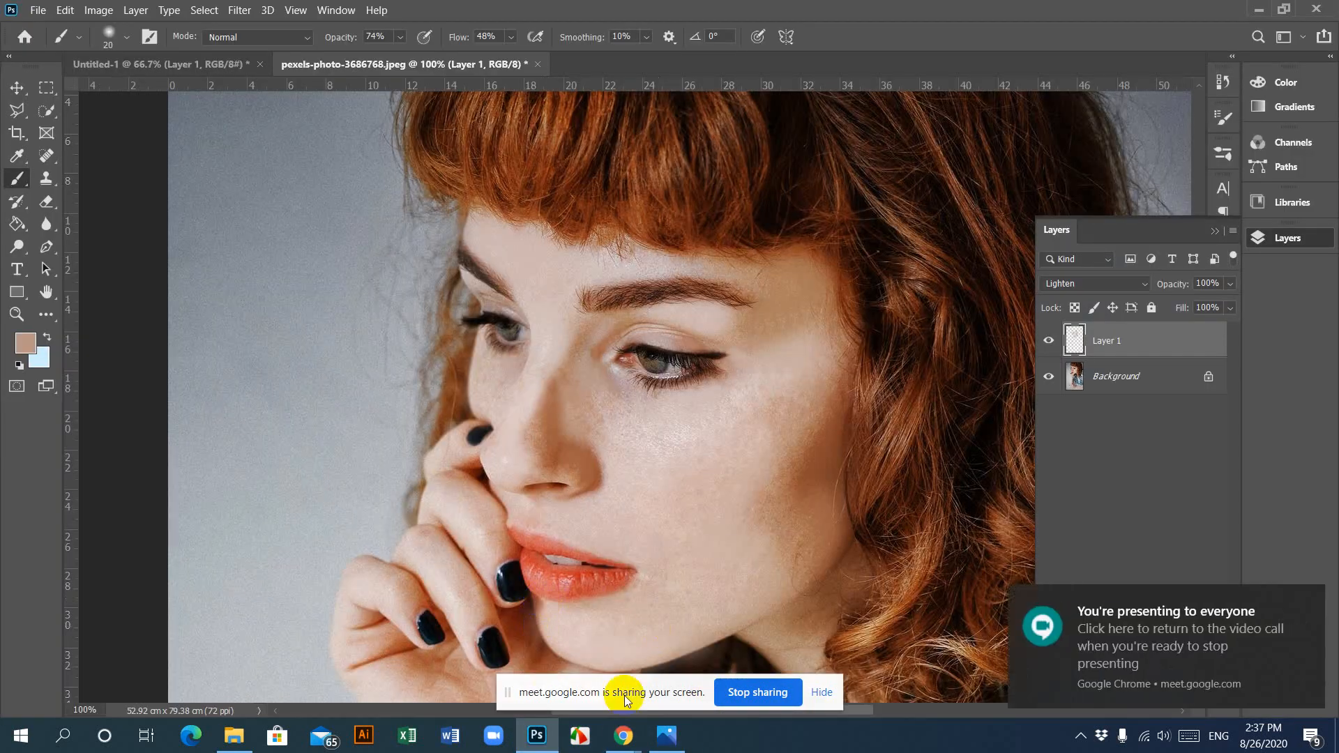
Step: Close the be27c0.jpg photo and minimize Photoshop and Chrome to show the desktop
click(667, 735)
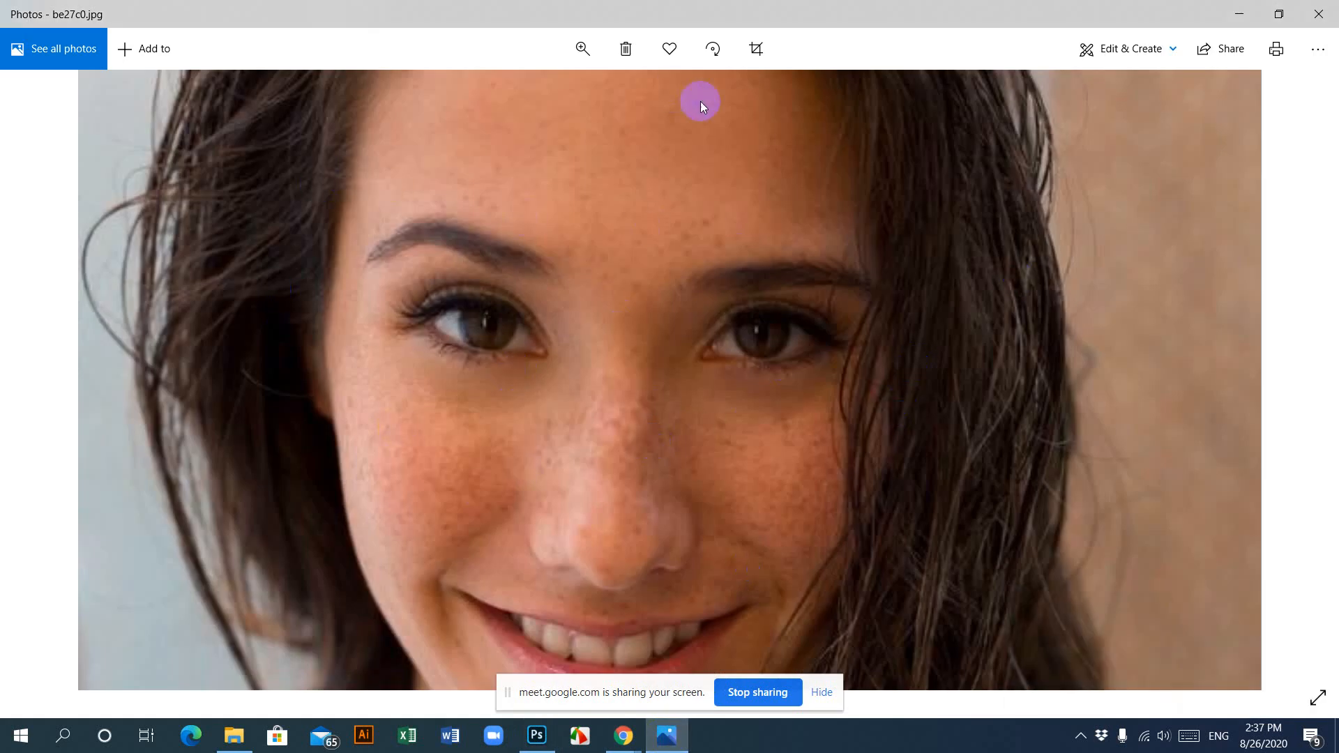
click(1329, 11)
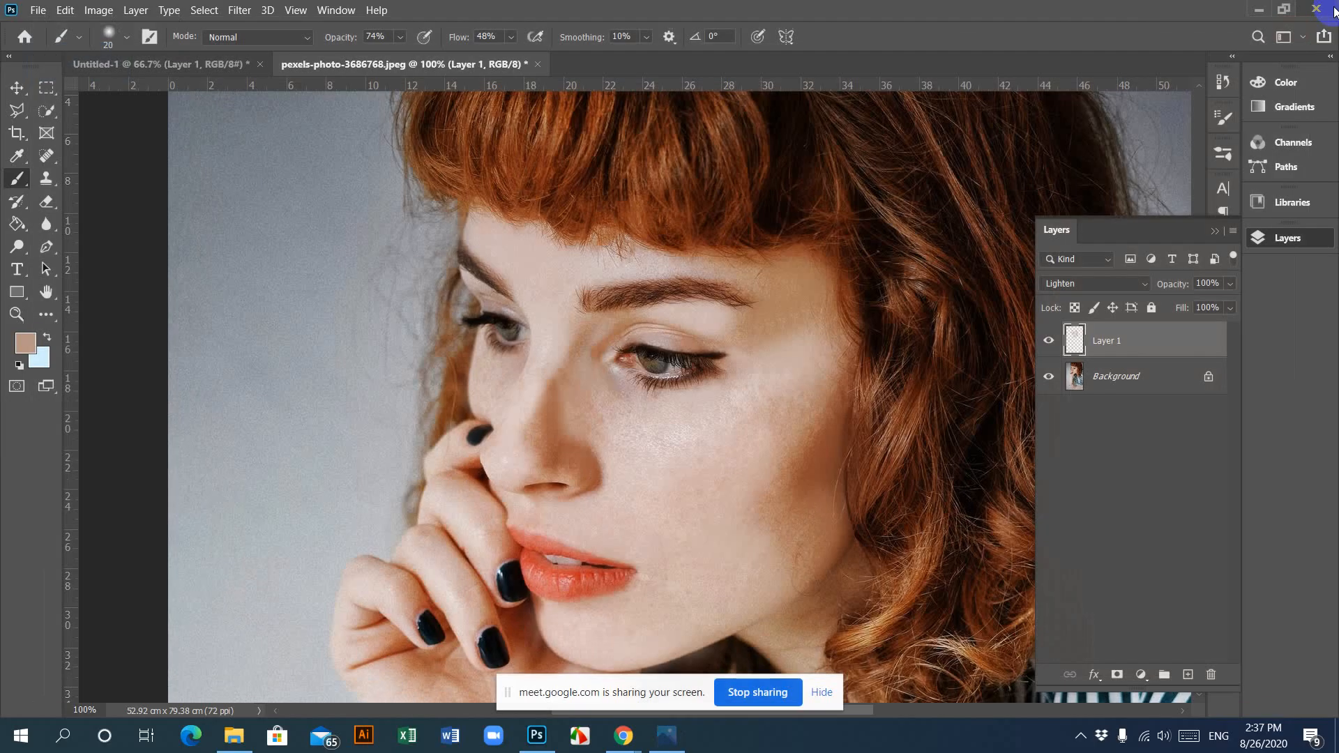
click(1259, 10)
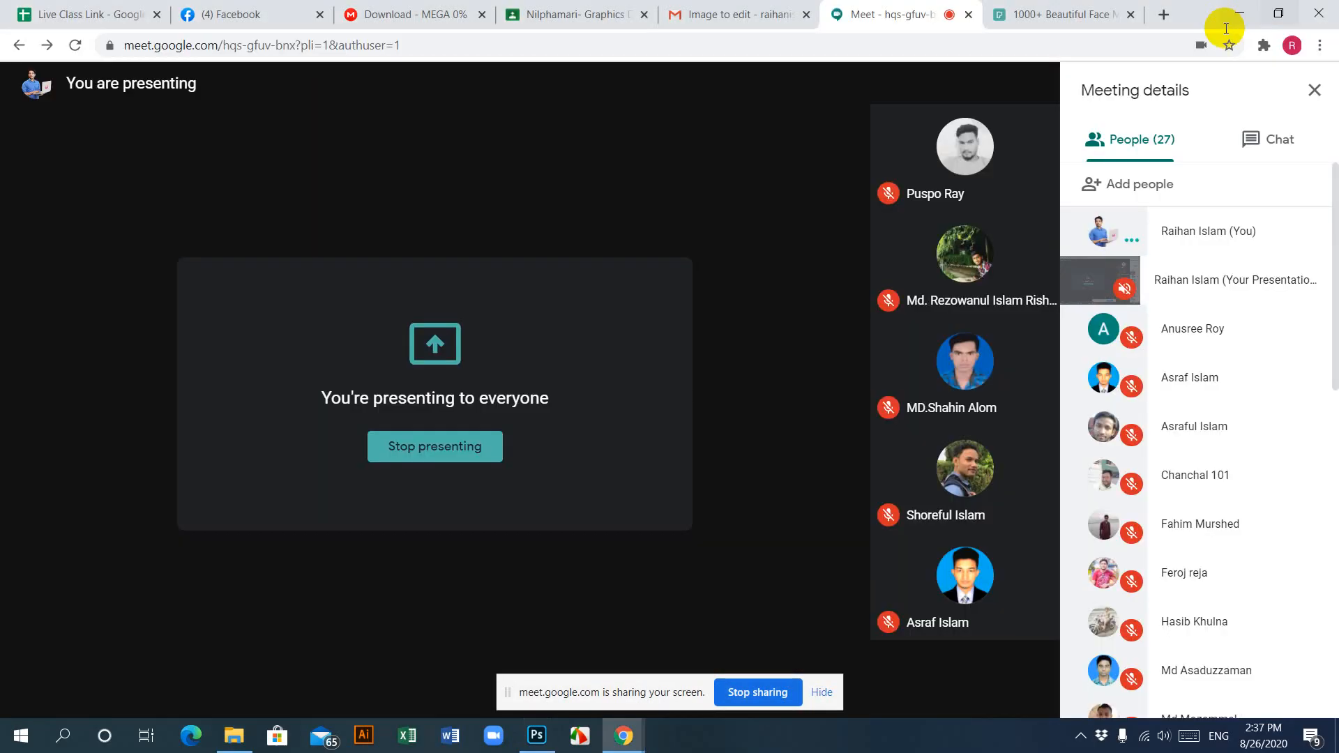
click(1238, 13)
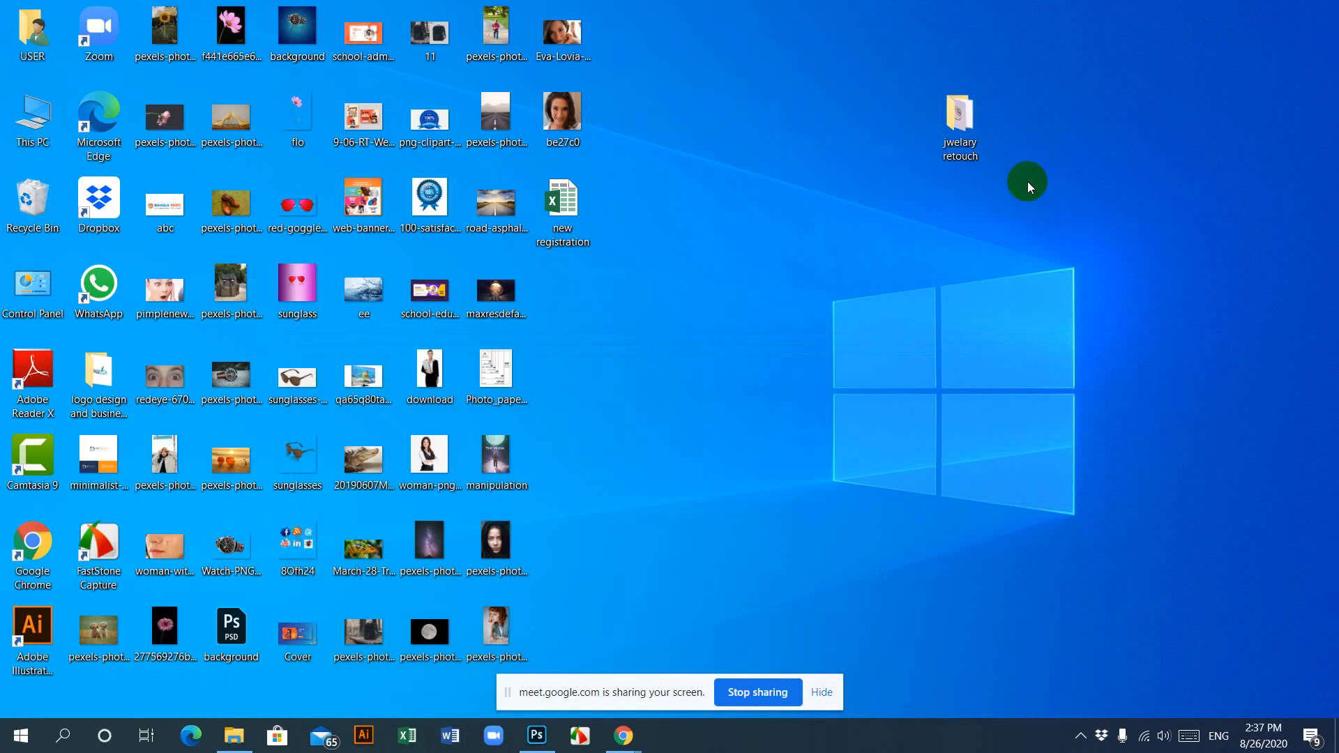
Step: View the freckled woman's wallpaper portrait from the desktop, examine her nose and cheeks enlarged, restore Best fit, and close the photo
double_click(565, 33)
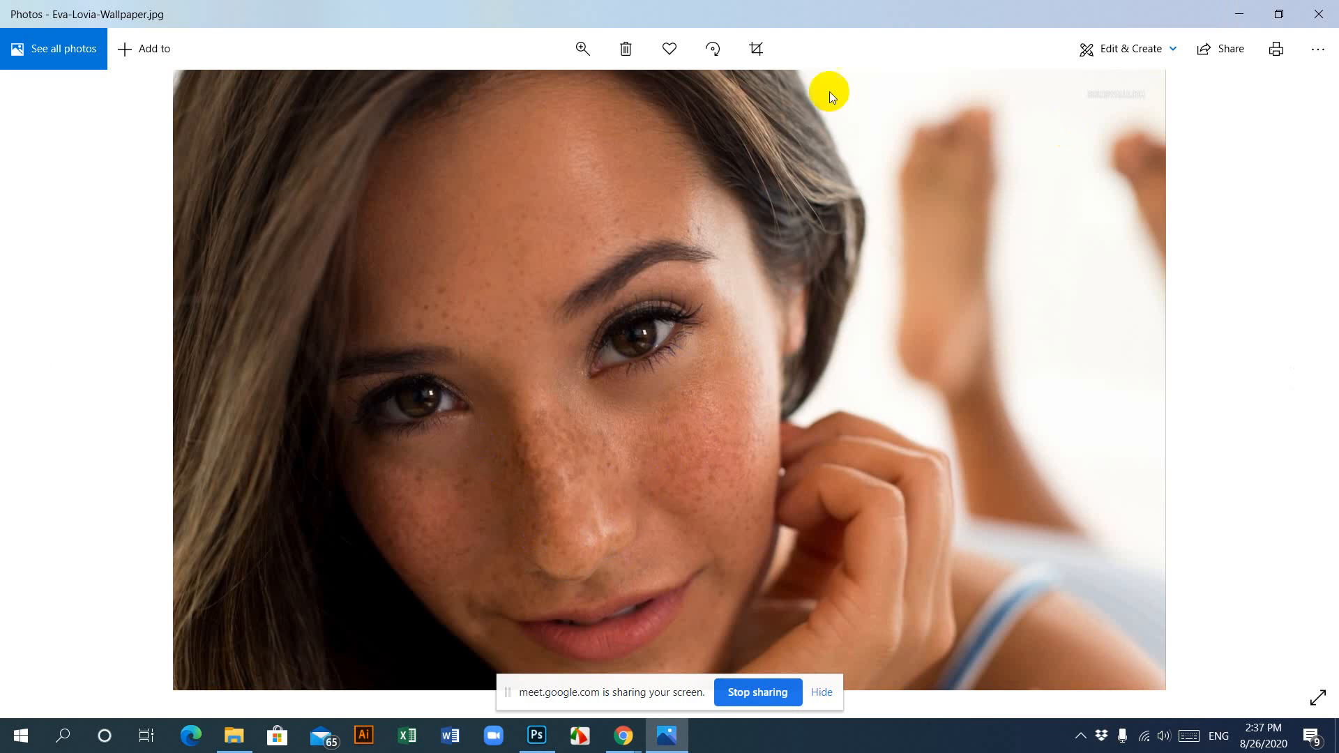
click(583, 50)
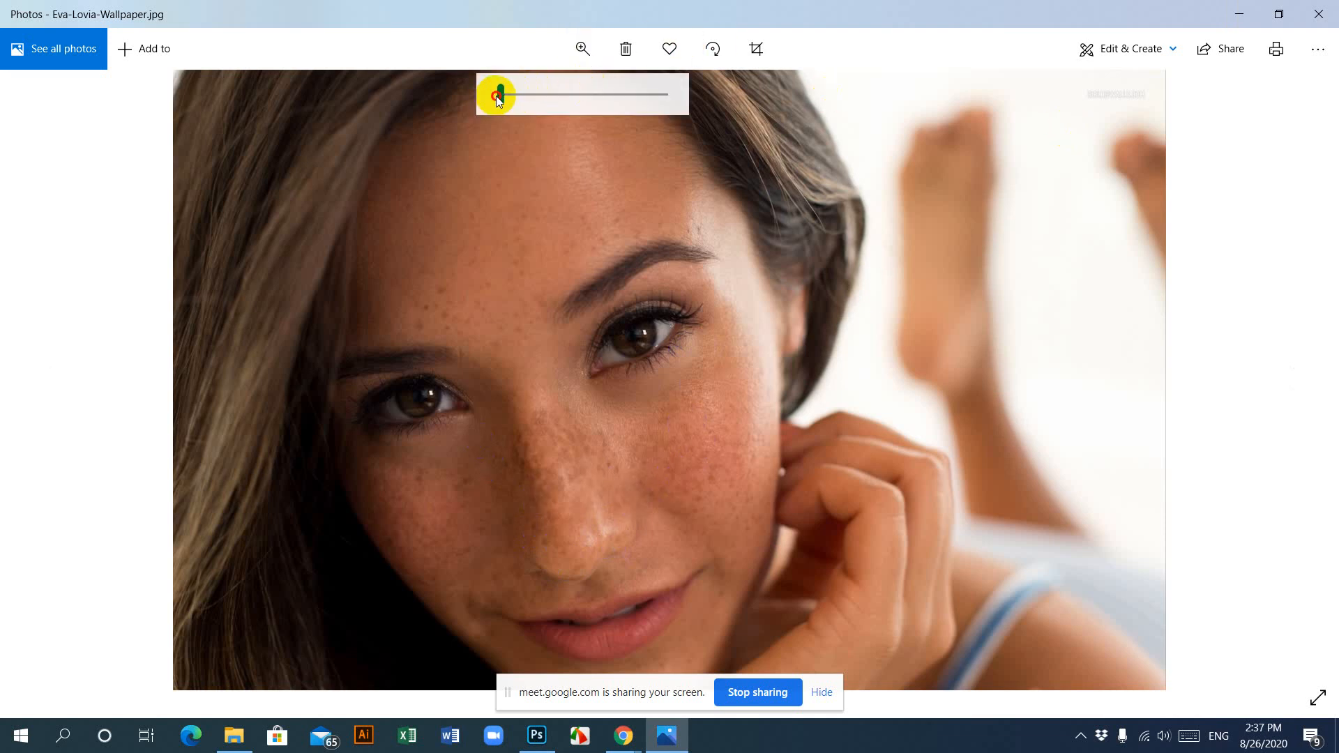
drag(499, 94, 533, 94)
drag(534, 463, 541, 227)
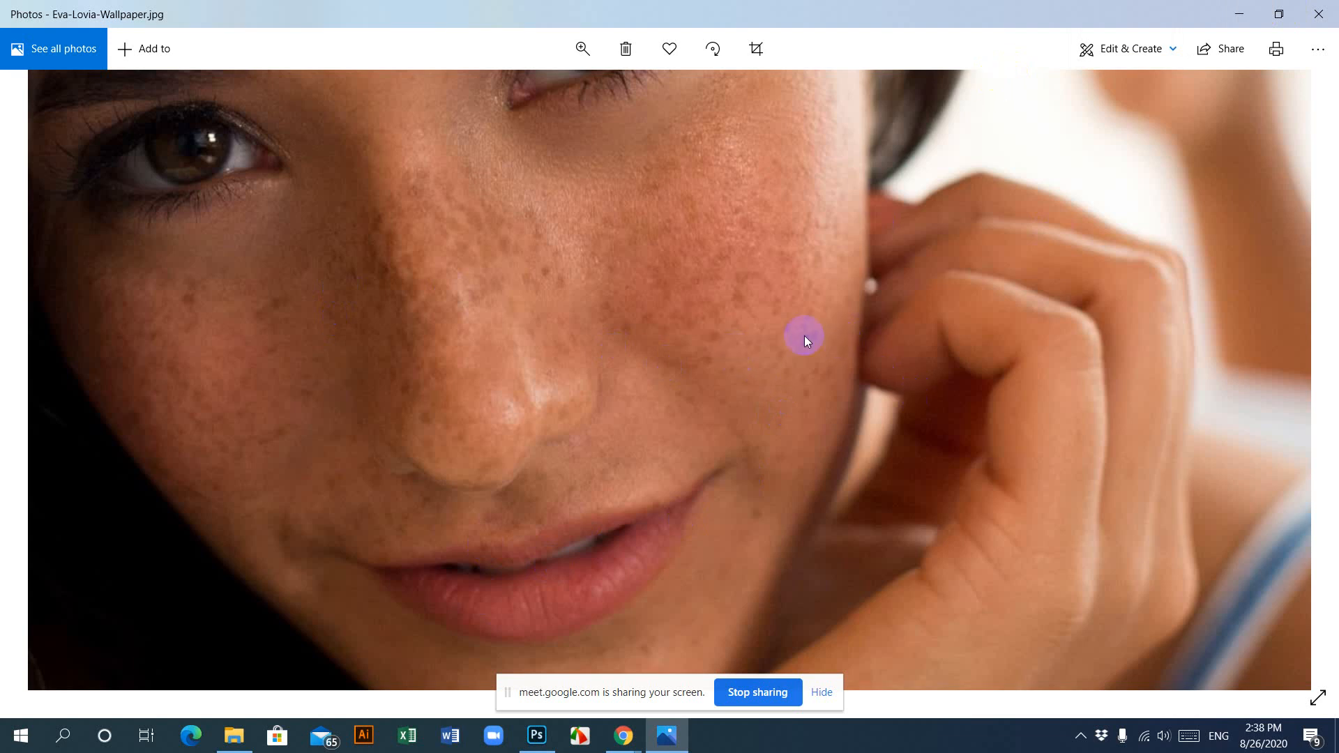
click(583, 48)
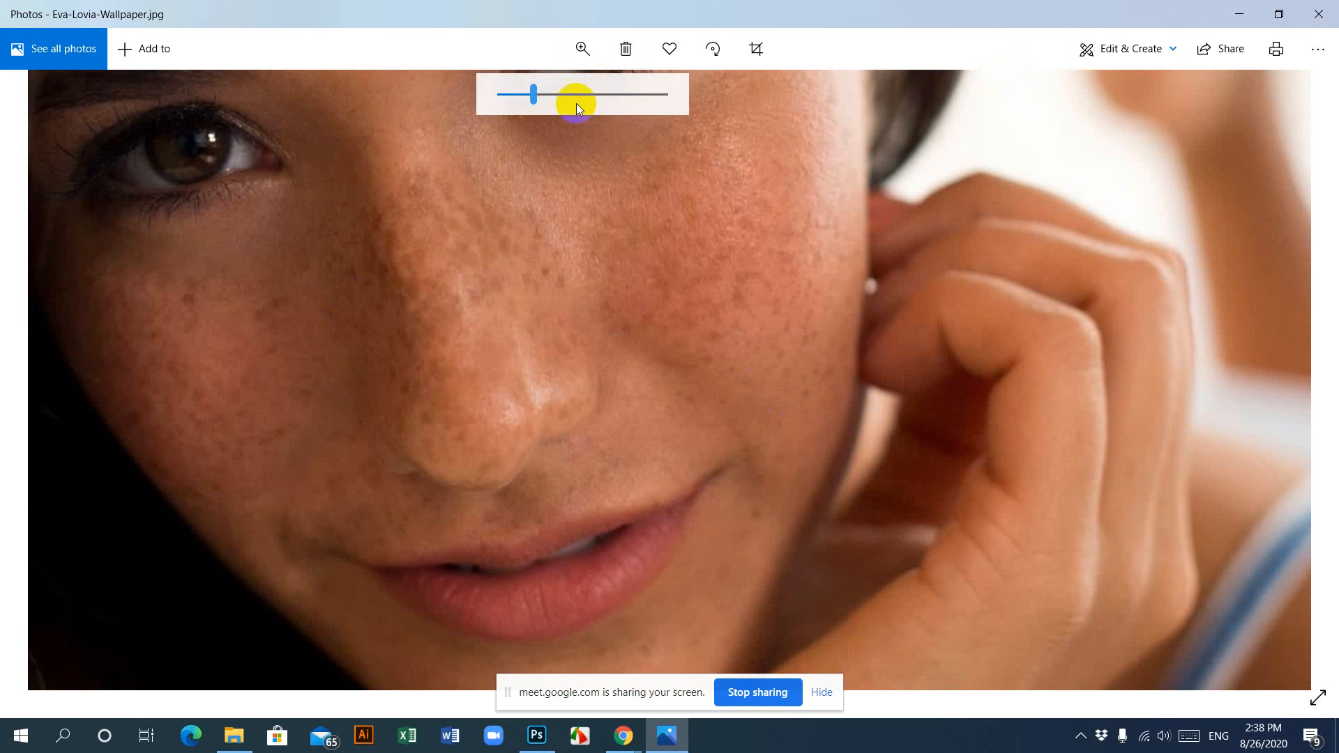
drag(542, 98, 523, 97)
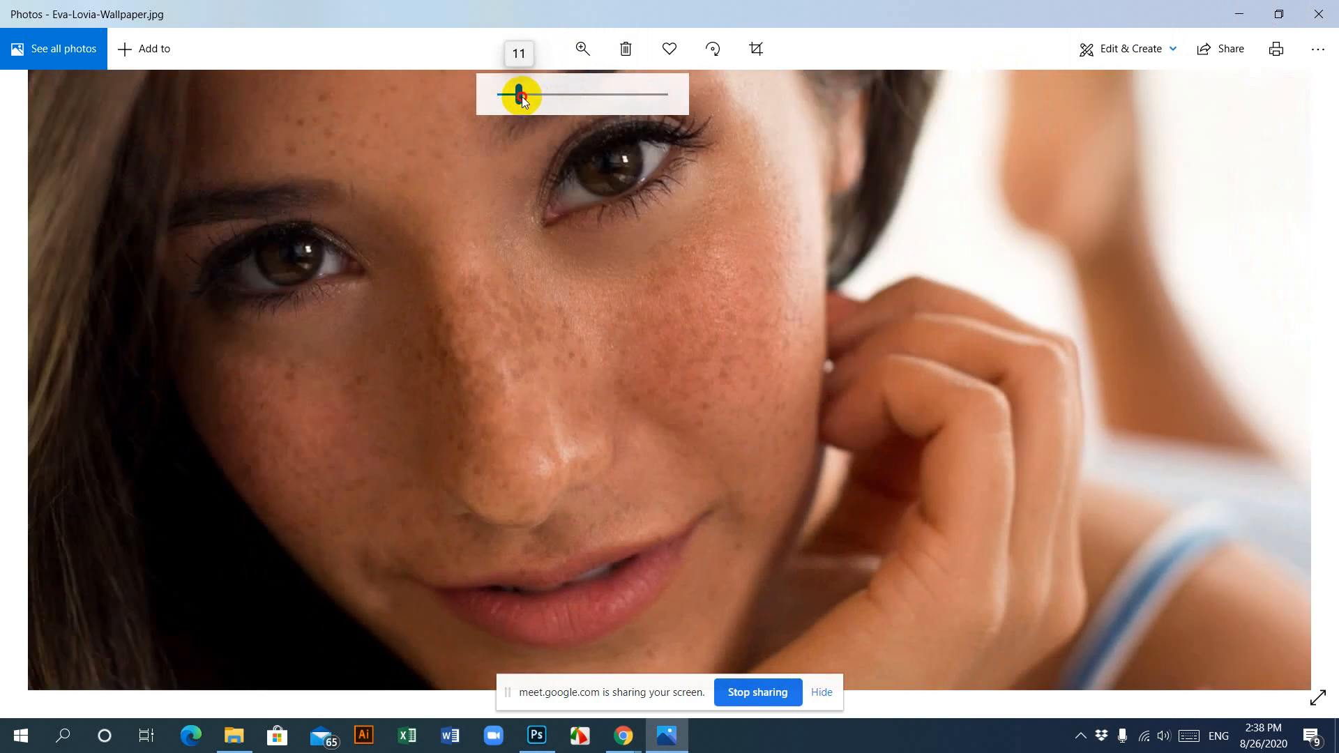
drag(521, 96, 499, 96)
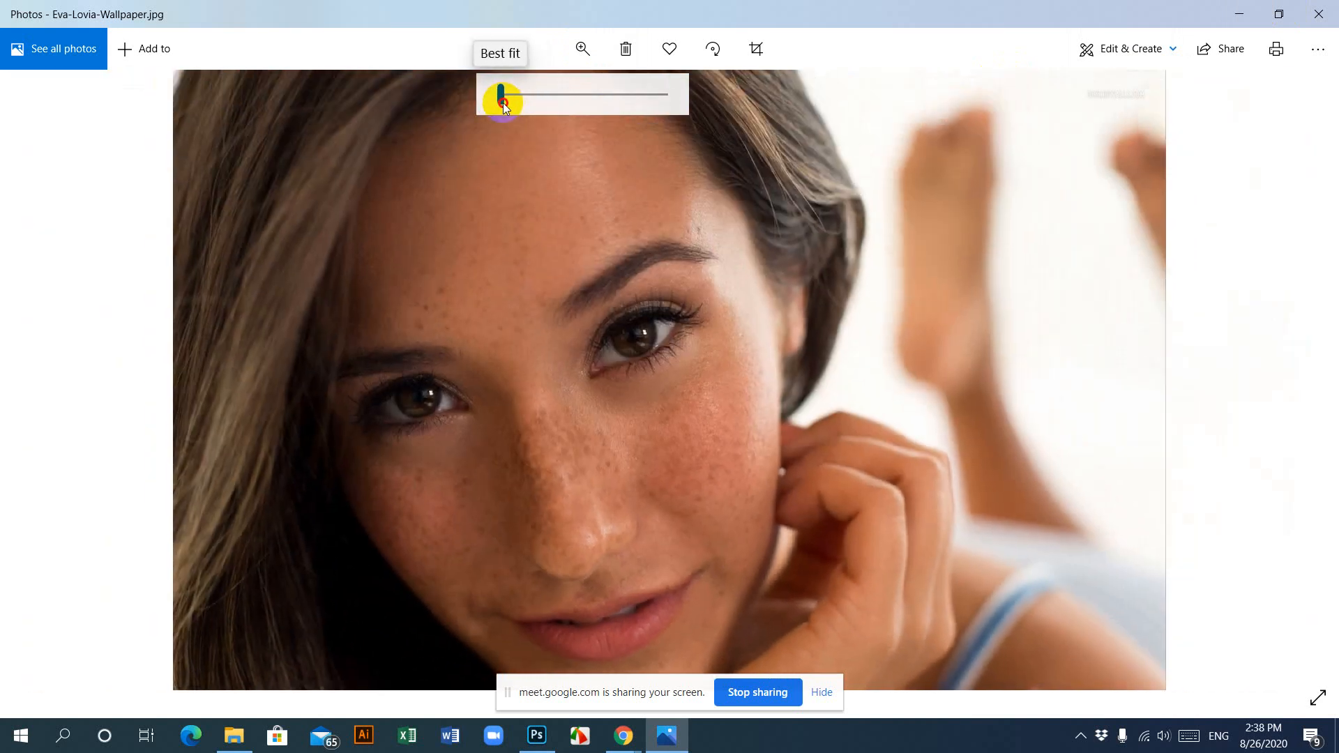
click(1317, 14)
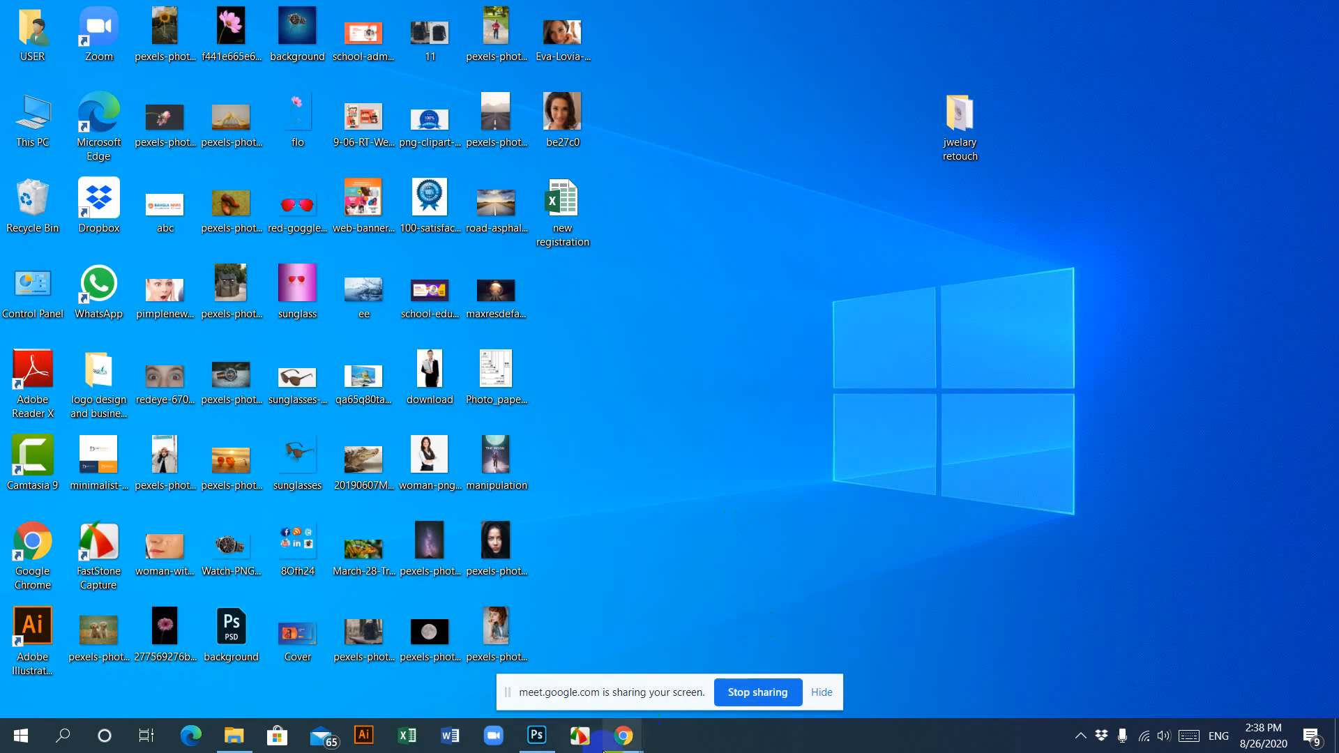
Step: Switch back to Photoshop and examine the retouched nose bridge and inner eye area of the portrait
click(624, 736)
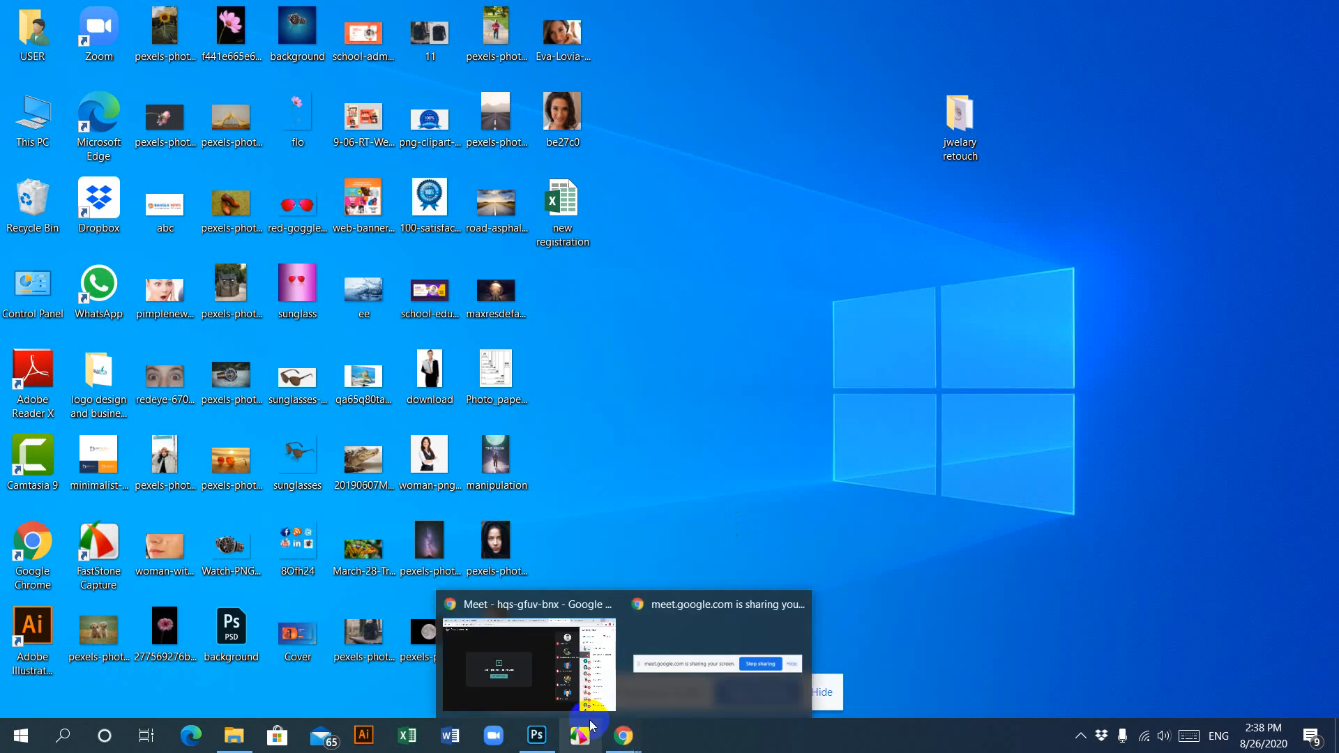
click(536, 736)
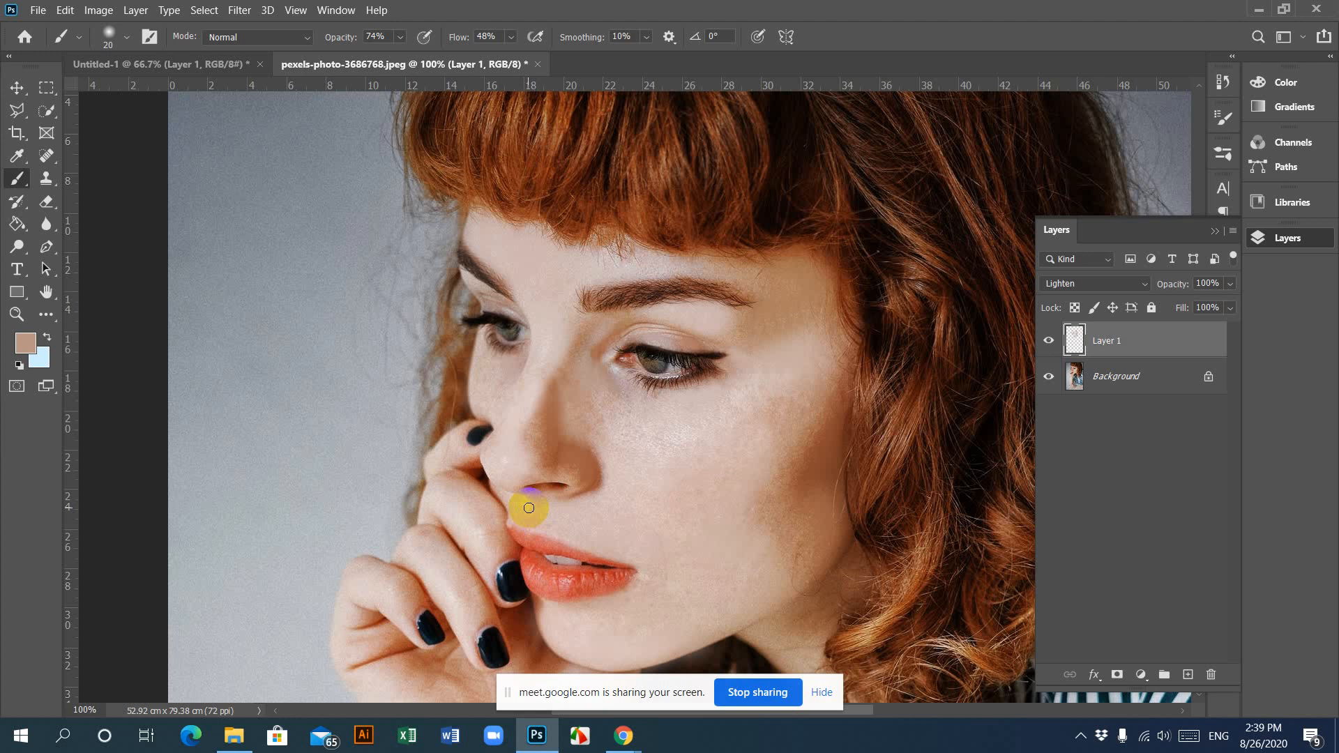
drag(572, 342, 587, 345)
drag(563, 398, 555, 438)
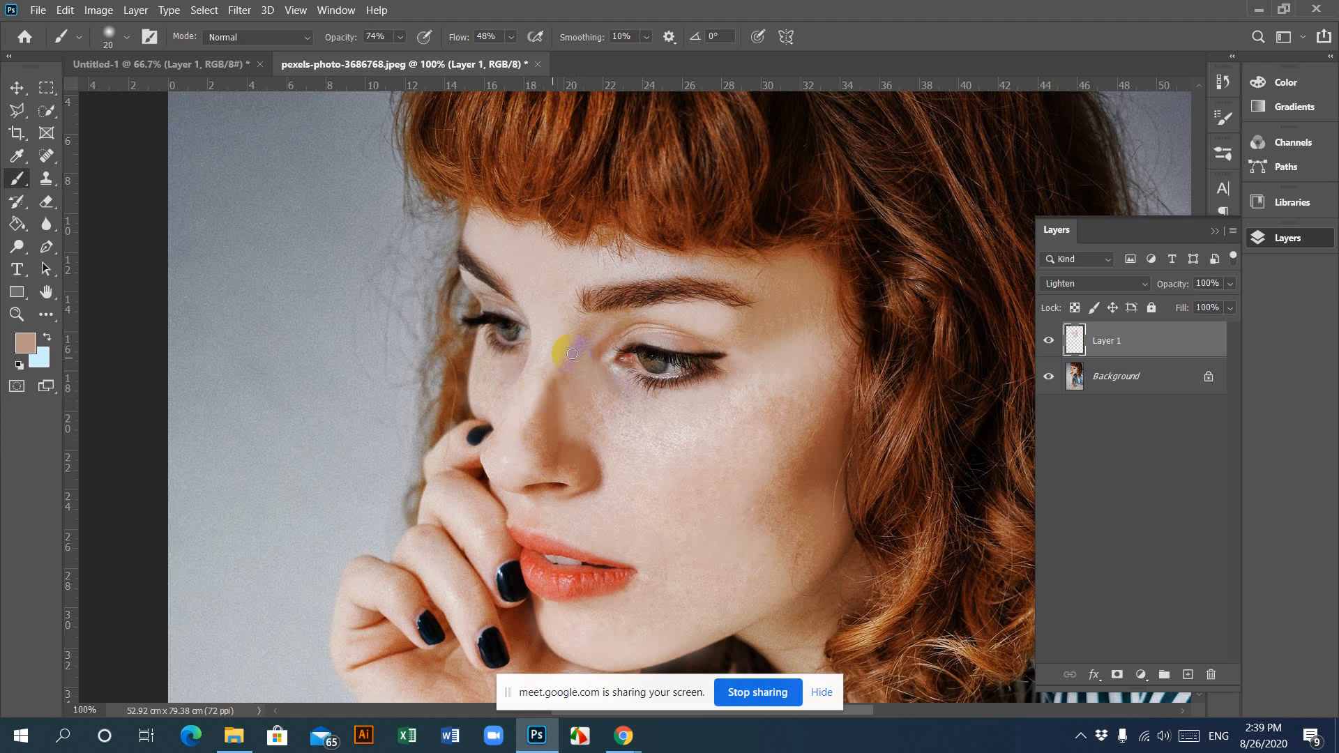
mouse_move(561, 383)
mouse_down()
mouse_move(553, 458)
mouse_move(544, 439)
mouse_up()
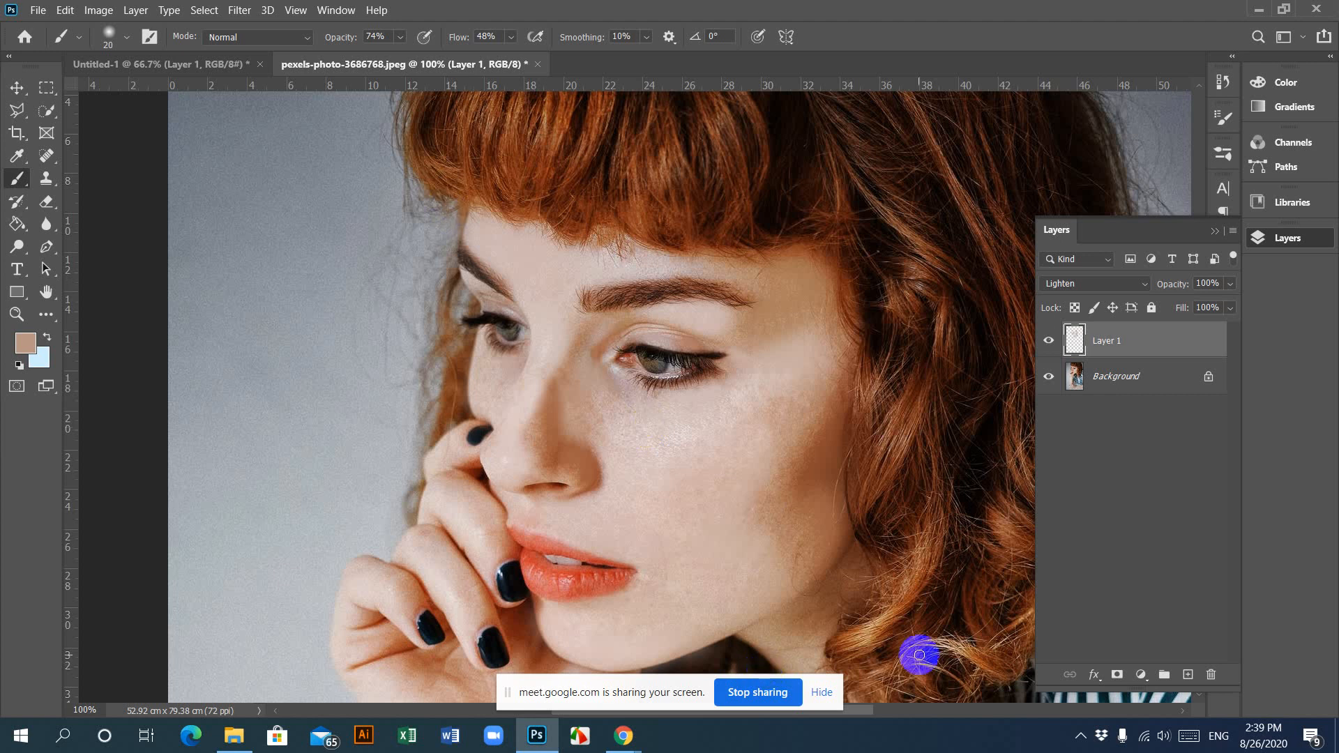
click(1081, 737)
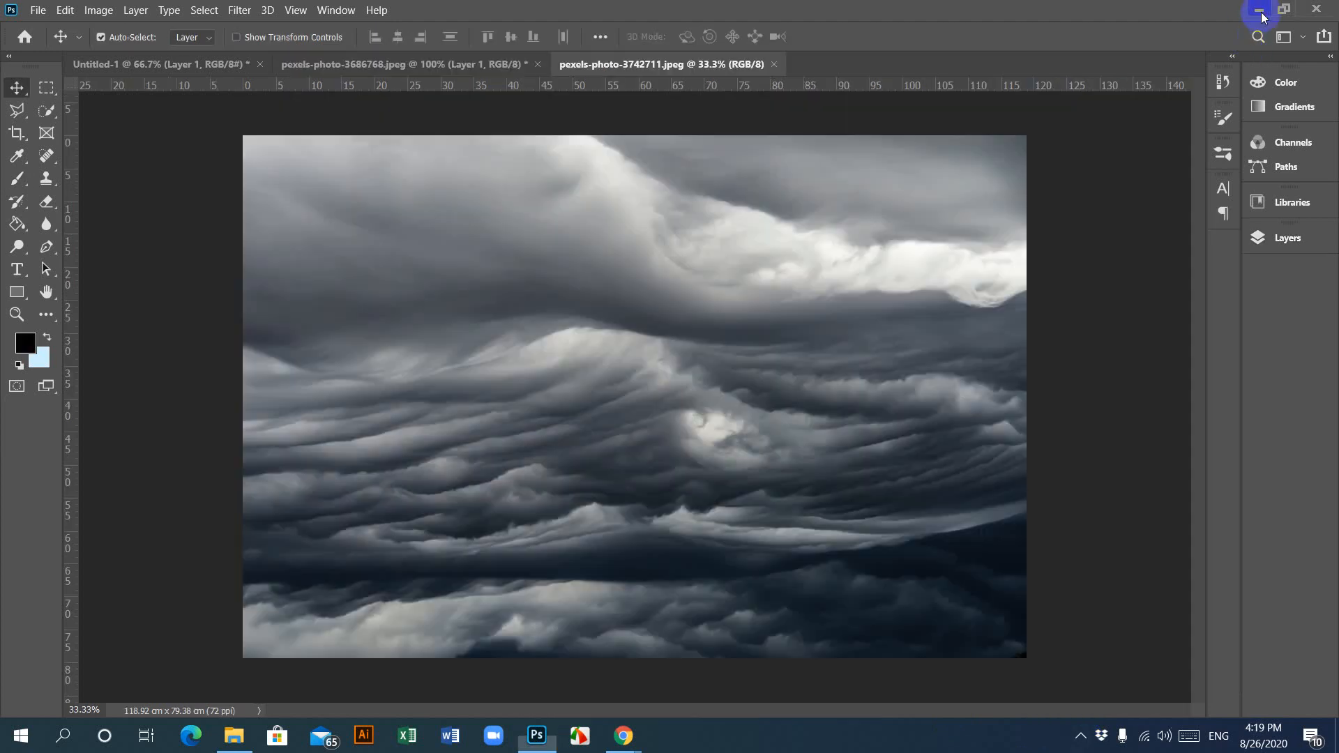
Step: Open the gondola canal photo pexels-photo-1697076.jpeg from the desktop in Photoshop
click(1261, 13)
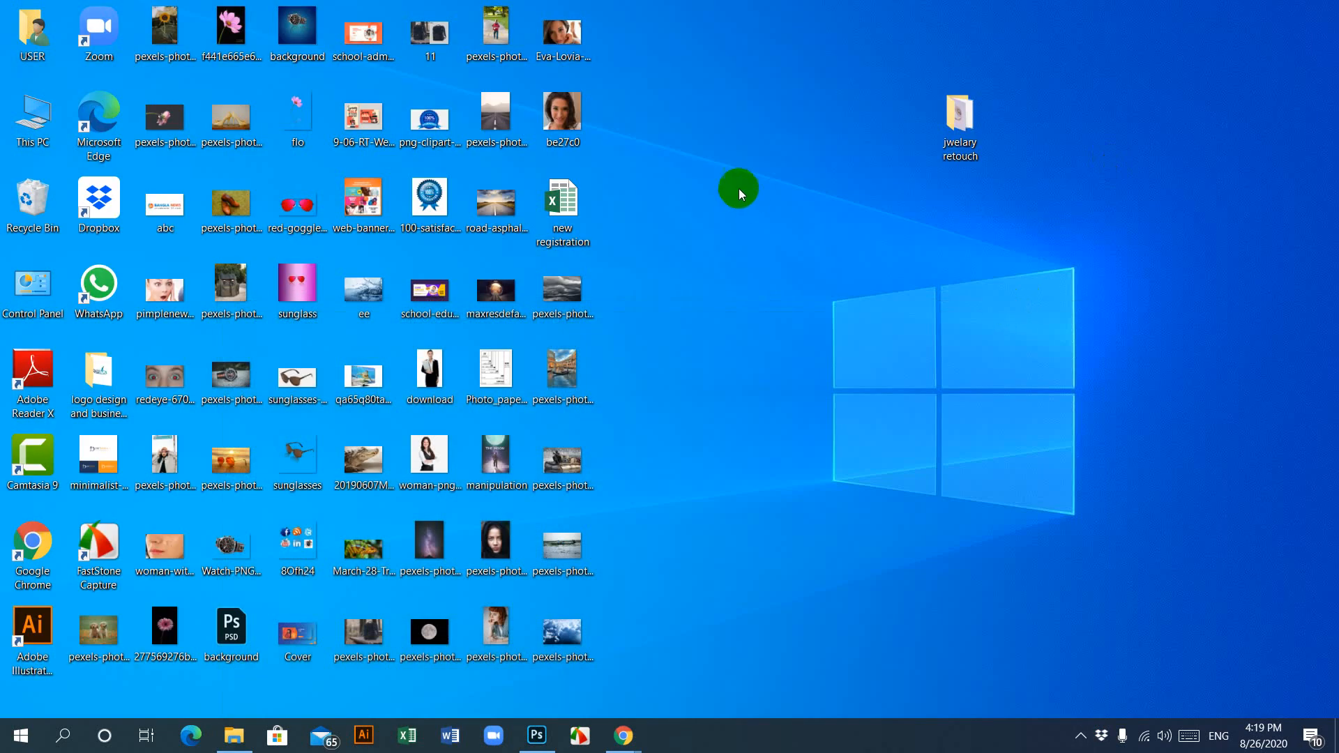
drag(584, 402, 919, 55)
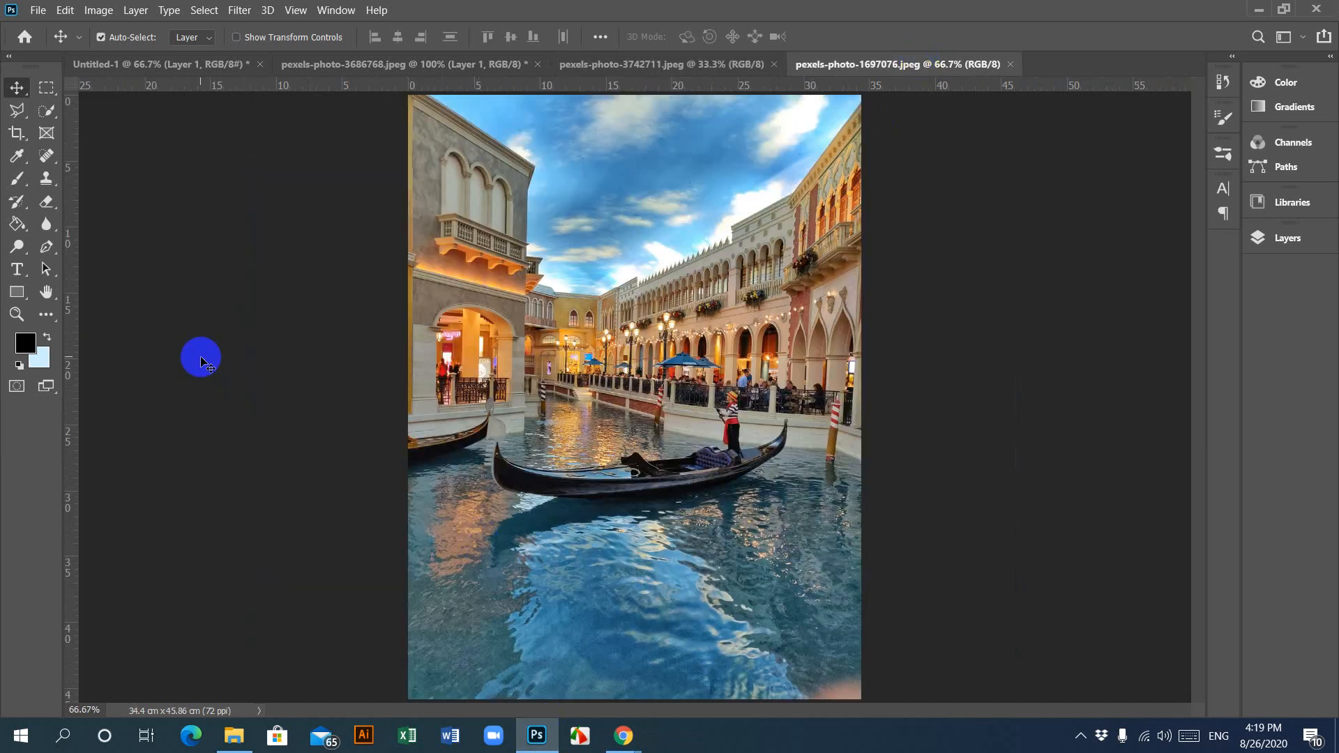
Step: Select the black gondola from bow to stern and its standing gondolier with the Quick Selection tool
click(45, 119)
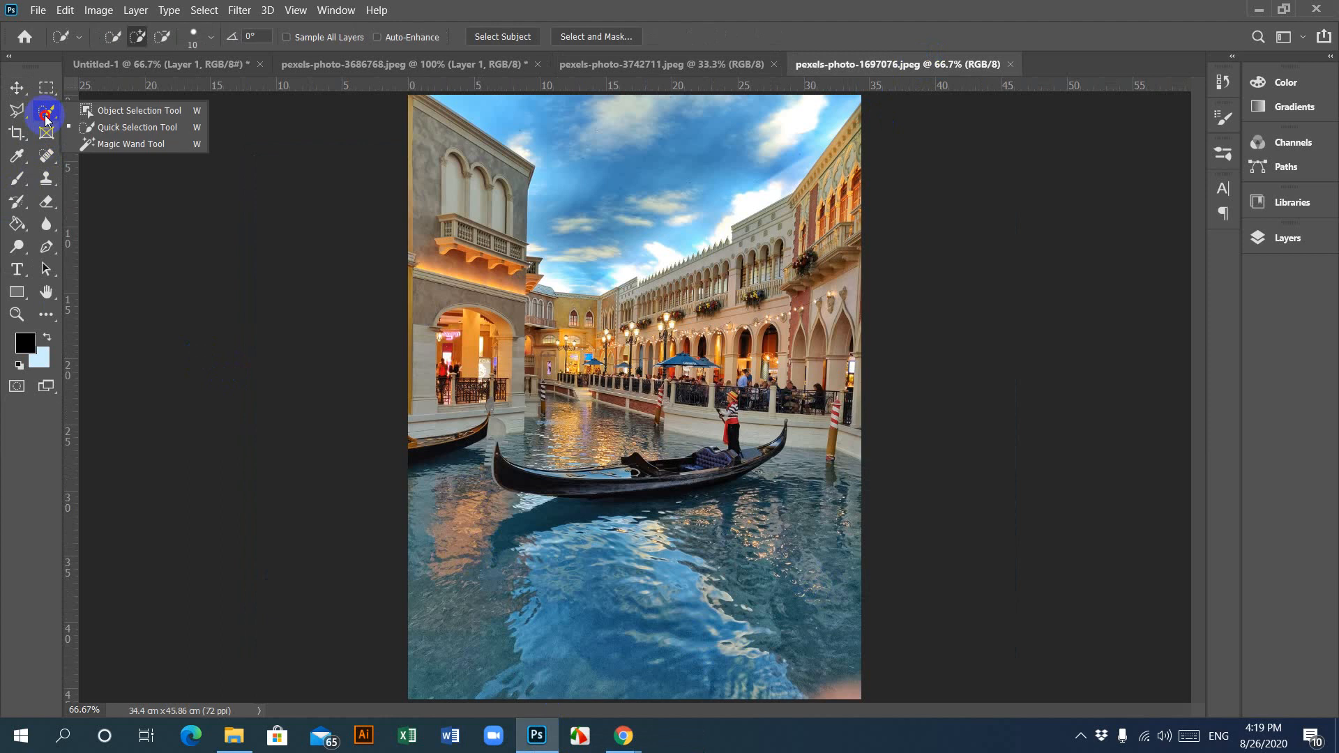
click(121, 134)
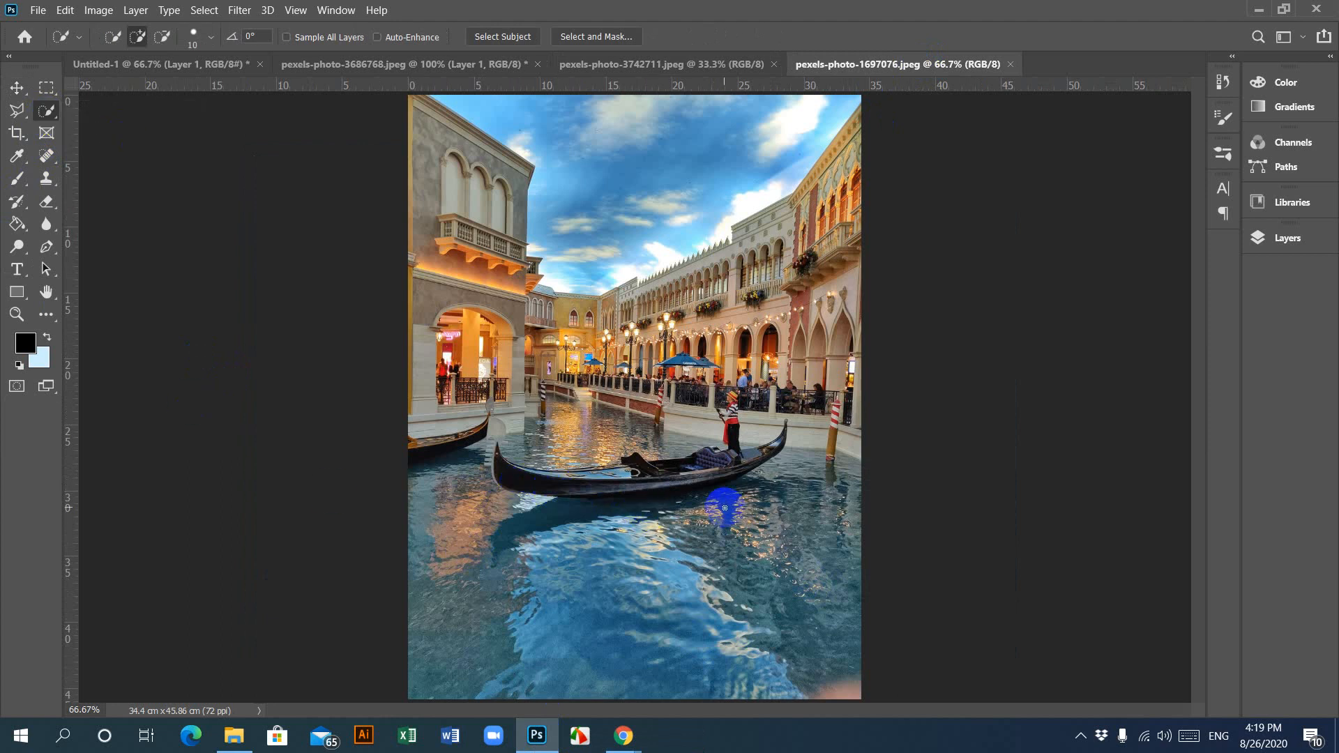
key(ctrl+plus)
key(ctrl+plus)
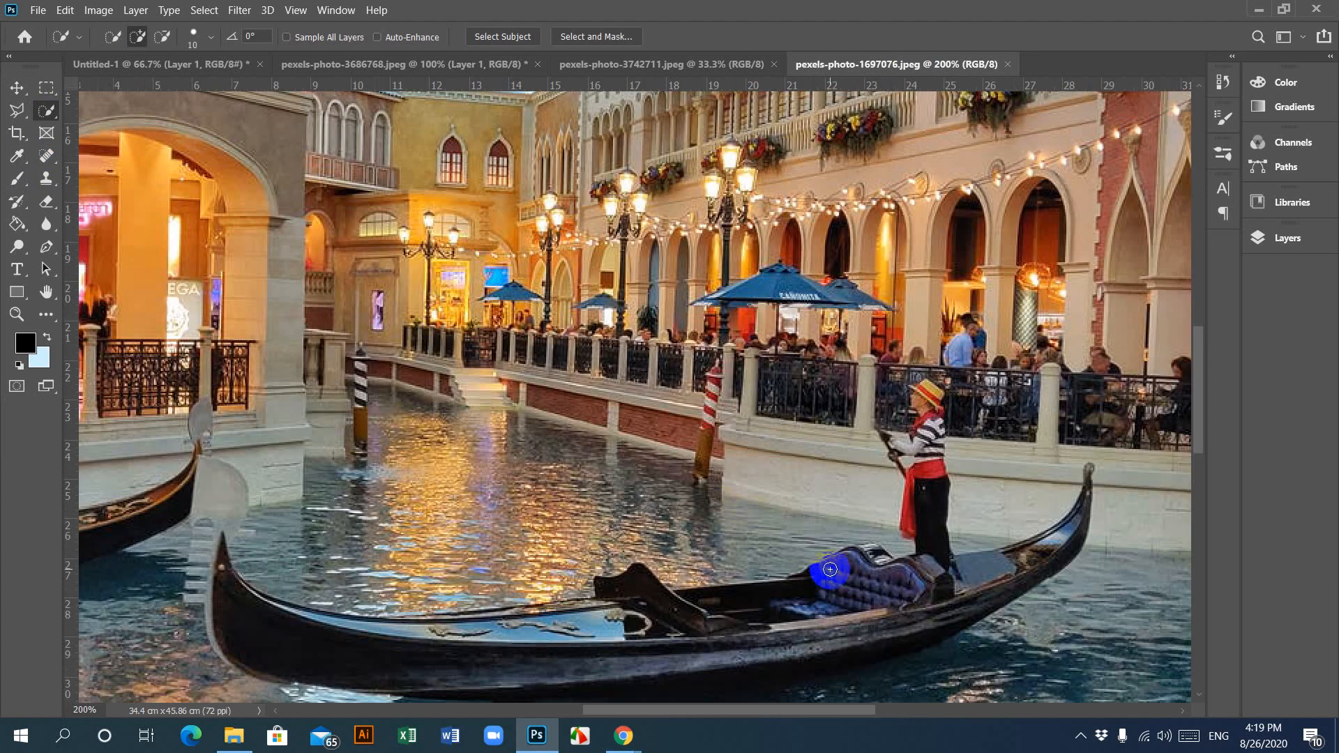
drag(442, 672, 537, 460)
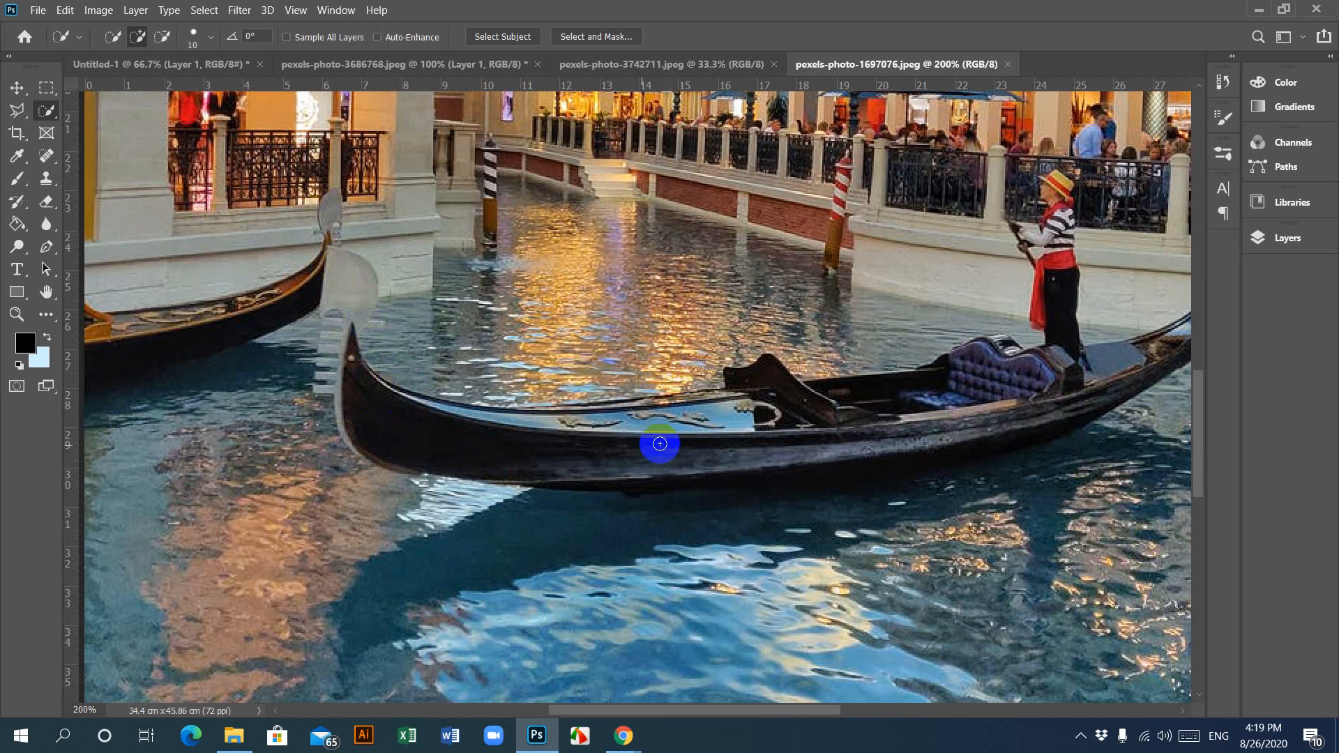
drag(828, 418, 873, 443)
mouse_move(379, 303)
mouse_down()
mouse_move(403, 405)
mouse_move(447, 452)
mouse_move(477, 461)
mouse_move(885, 468)
mouse_move(979, 449)
mouse_move(828, 463)
mouse_move(822, 447)
mouse_move(518, 450)
mouse_move(787, 440)
mouse_move(716, 495)
mouse_move(834, 493)
mouse_move(560, 509)
mouse_up()
mouse_move(1105, 424)
mouse_down()
mouse_move(812, 482)
mouse_move(783, 475)
mouse_up()
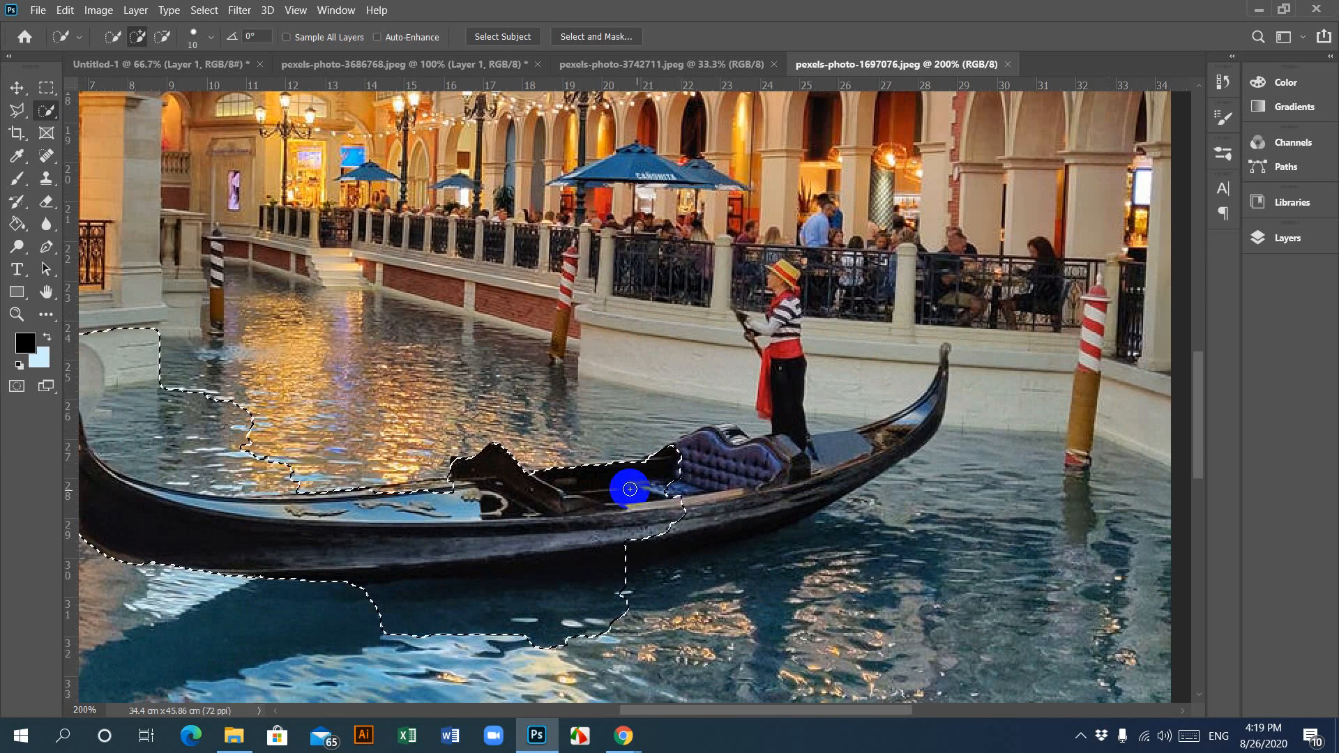
mouse_move(627, 484)
mouse_down()
mouse_move(906, 431)
mouse_move(944, 370)
mouse_up()
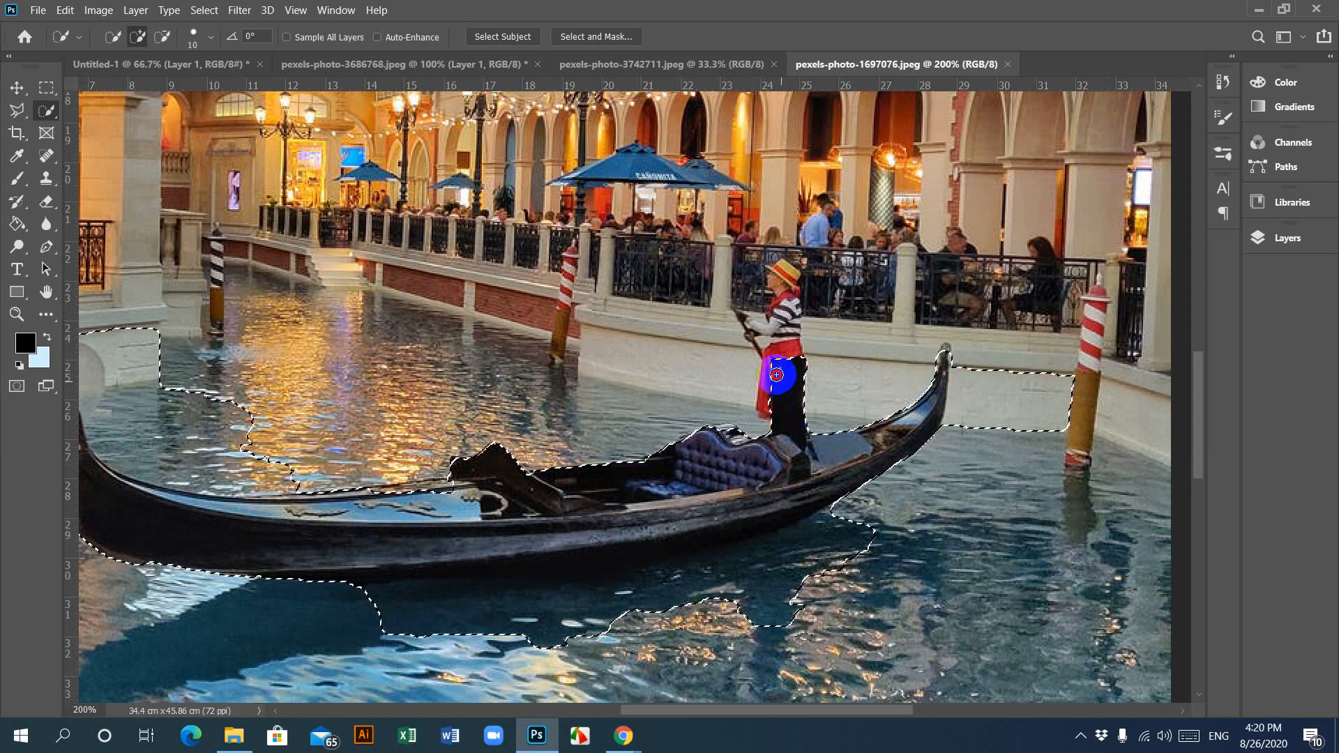
mouse_move(776, 375)
mouse_down()
mouse_move(772, 268)
mouse_move(766, 345)
mouse_move(736, 312)
mouse_move(768, 335)
mouse_up()
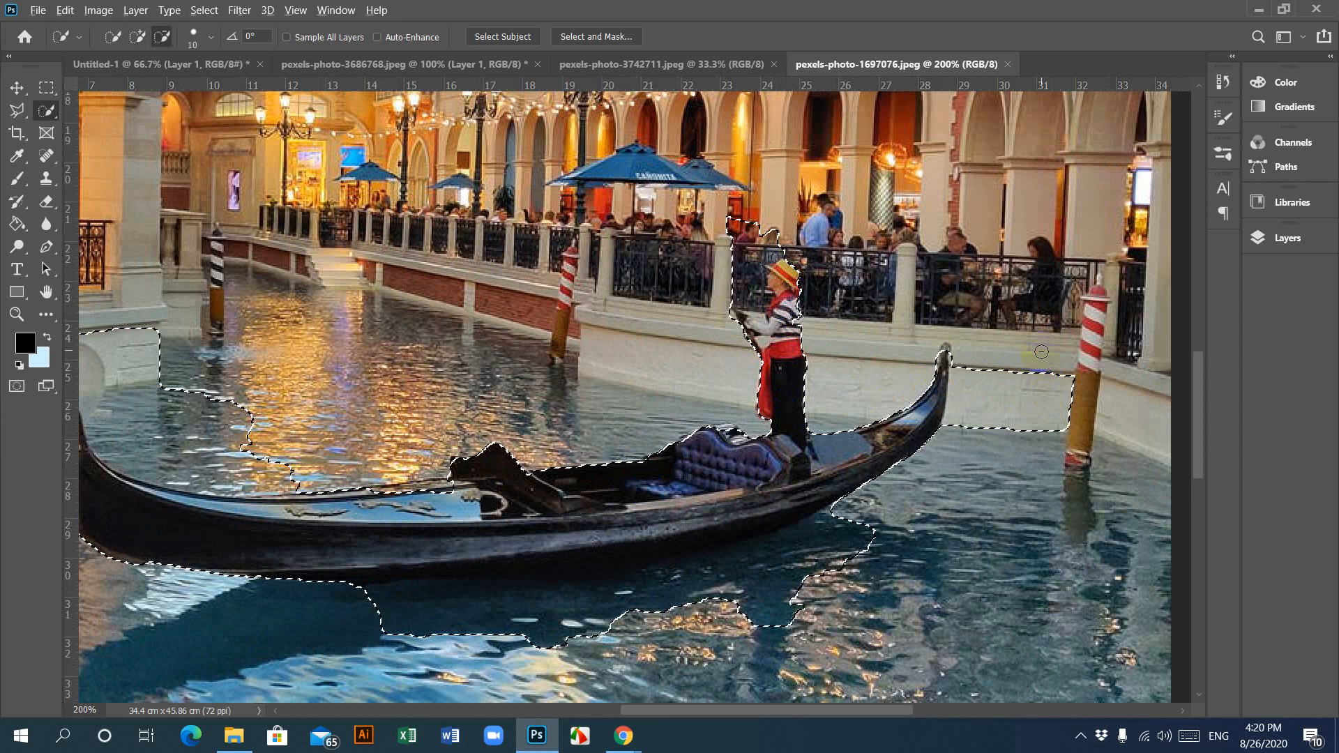
Step: Subtract the wall beside the gondola's stern and the railing area around the gondolier's hat from the selection
mouse_move(1019, 451)
mouse_down()
mouse_move(1030, 363)
mouse_move(966, 425)
mouse_up()
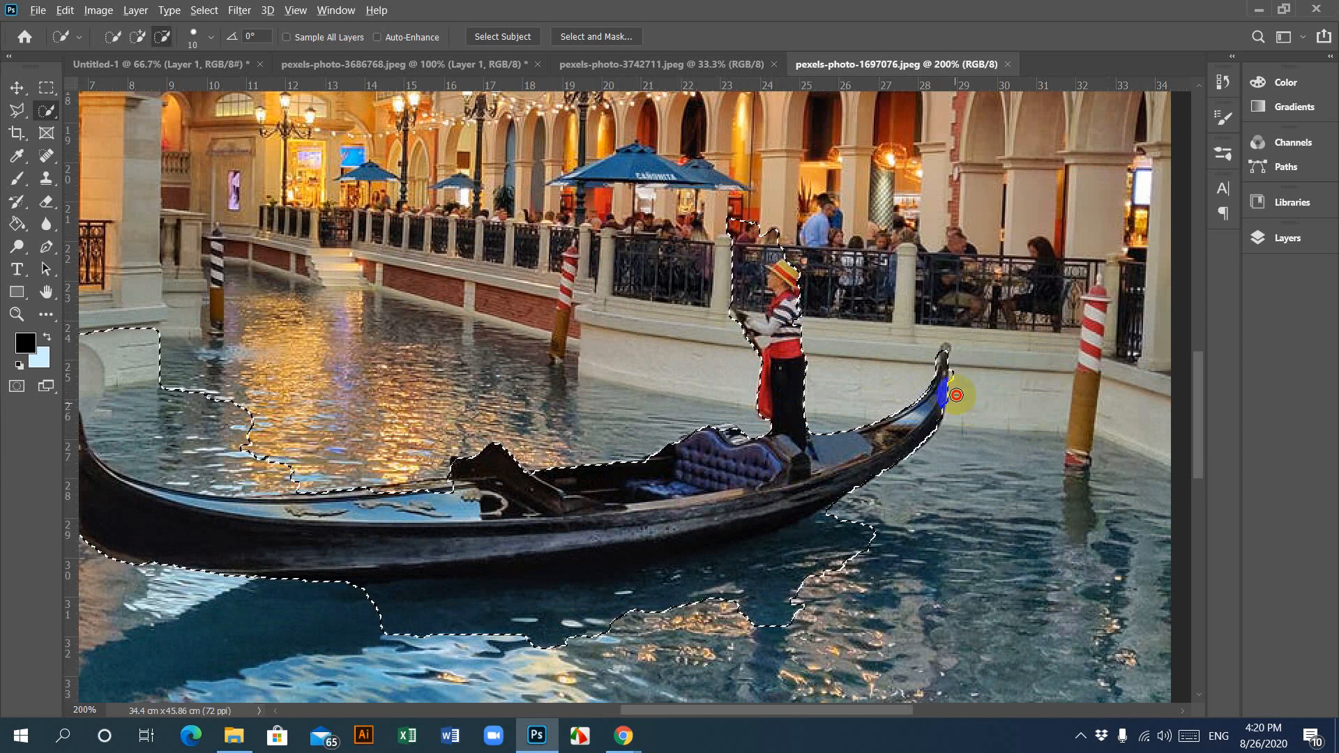
drag(958, 366, 947, 357)
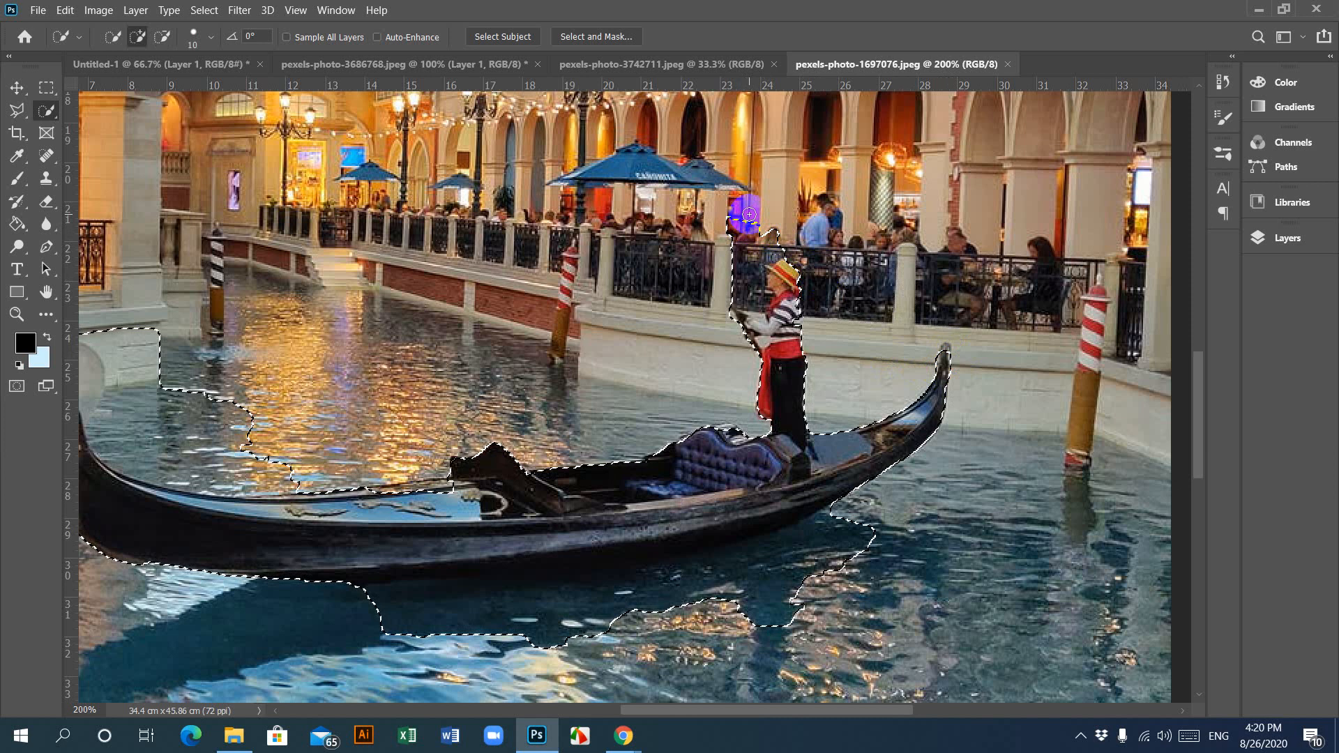
key(alt)
mouse_move(753, 259)
mouse_down()
mouse_move(754, 307)
mouse_move(747, 279)
mouse_move(771, 238)
mouse_move(800, 227)
mouse_move(783, 257)
mouse_up()
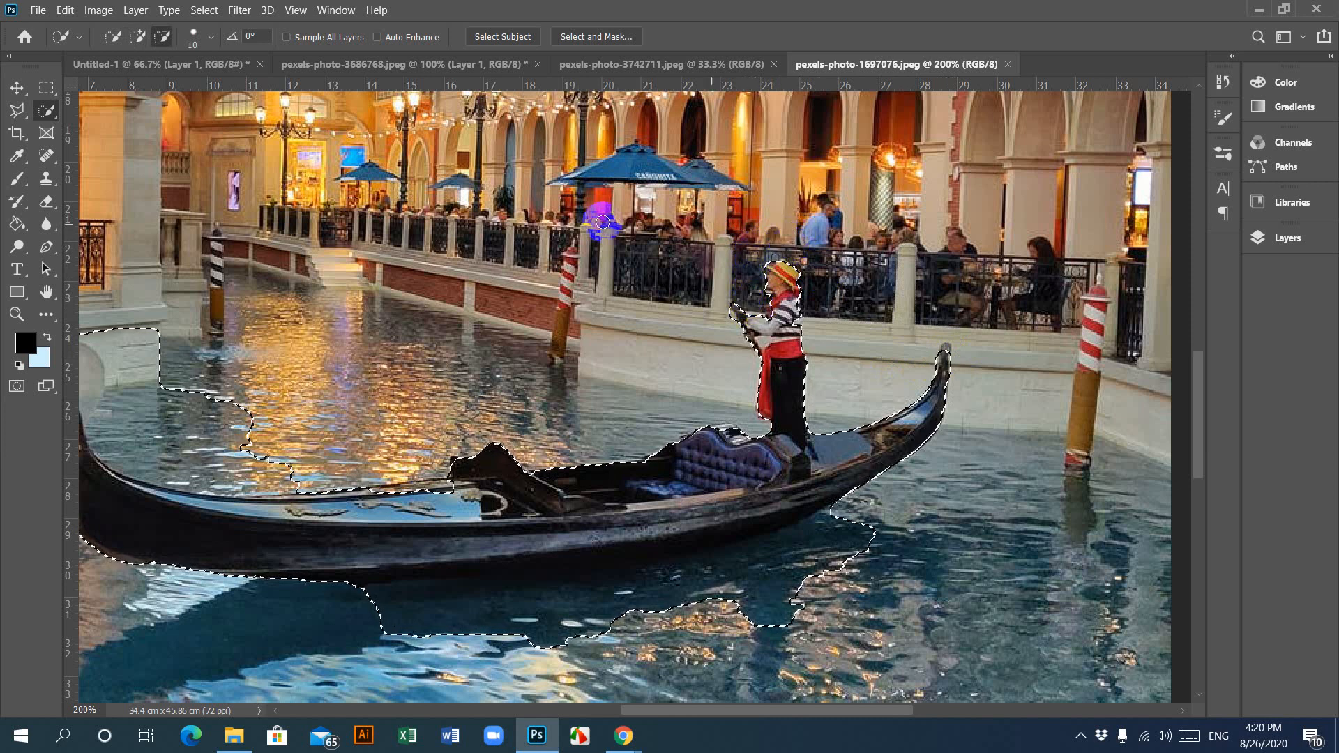
Step: Remove the water below the gondola from the selection, trim the water above it, and add the lower hull edge back
mouse_move(293, 454)
mouse_down()
mouse_move(277, 462)
mouse_move(305, 481)
mouse_move(288, 473)
mouse_up()
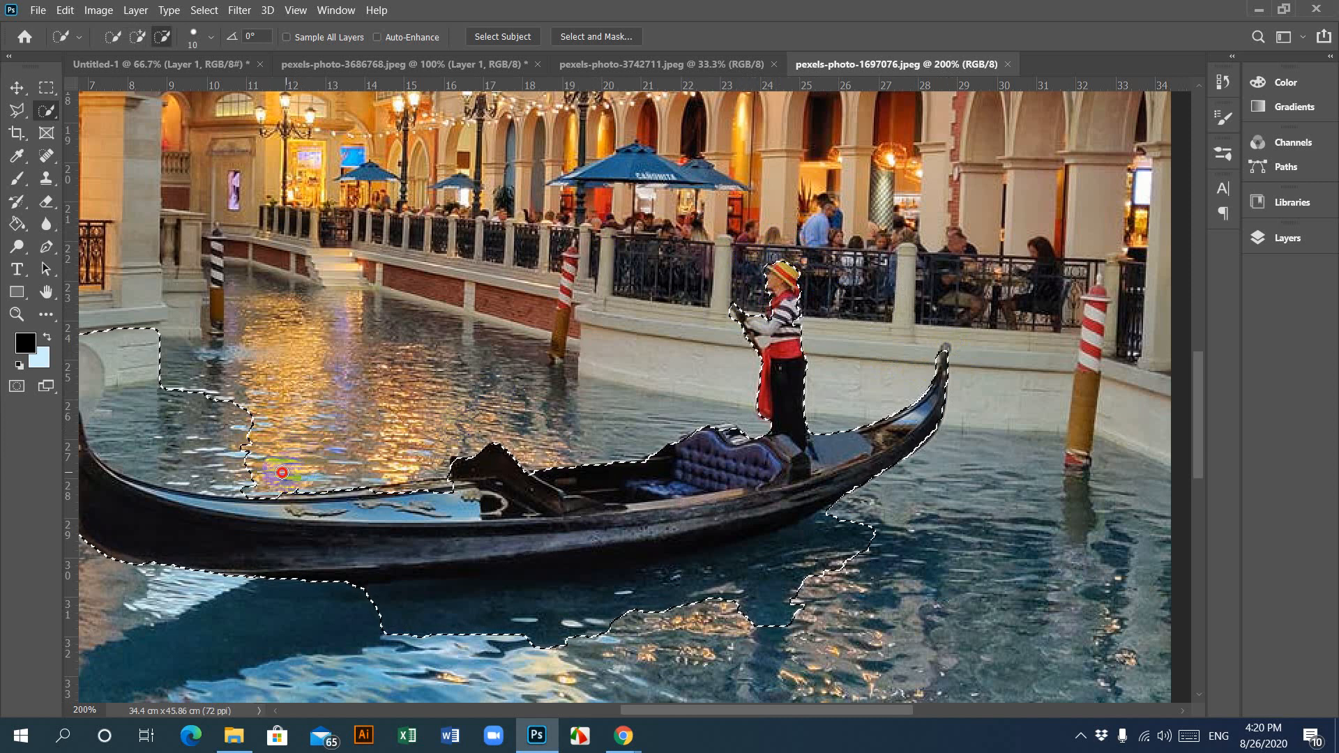
mouse_move(213, 447)
mouse_down()
mouse_move(161, 387)
mouse_move(210, 391)
mouse_move(278, 427)
mouse_up()
mouse_move(392, 672)
mouse_down()
mouse_move(352, 619)
mouse_move(658, 615)
mouse_move(824, 573)
mouse_move(894, 539)
mouse_move(814, 611)
mouse_up()
mouse_move(517, 614)
mouse_down()
mouse_move(547, 595)
mouse_move(580, 634)
mouse_move(548, 644)
mouse_move(553, 565)
mouse_move(484, 591)
mouse_move(311, 593)
mouse_move(488, 583)
mouse_up()
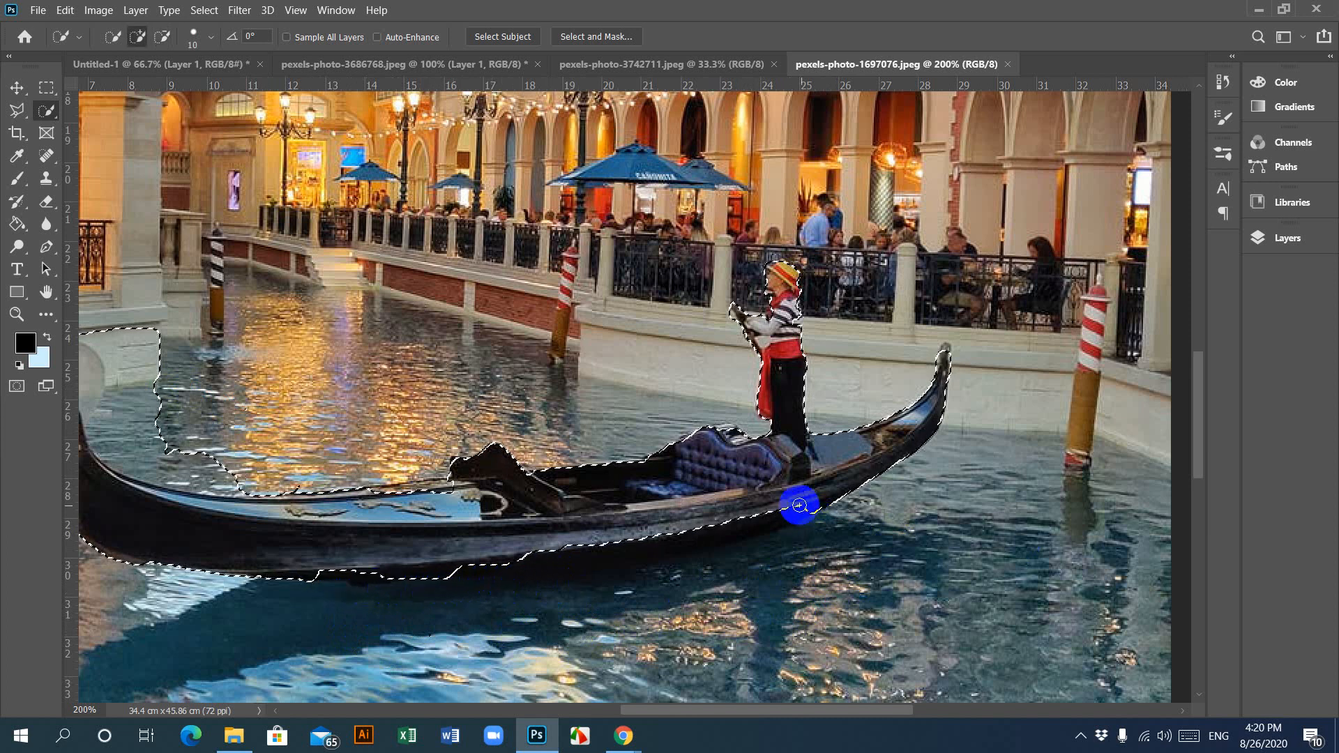
mouse_move(799, 506)
mouse_down()
mouse_move(454, 560)
mouse_move(693, 533)
mouse_move(779, 543)
mouse_move(636, 592)
mouse_move(607, 588)
mouse_move(711, 553)
mouse_up()
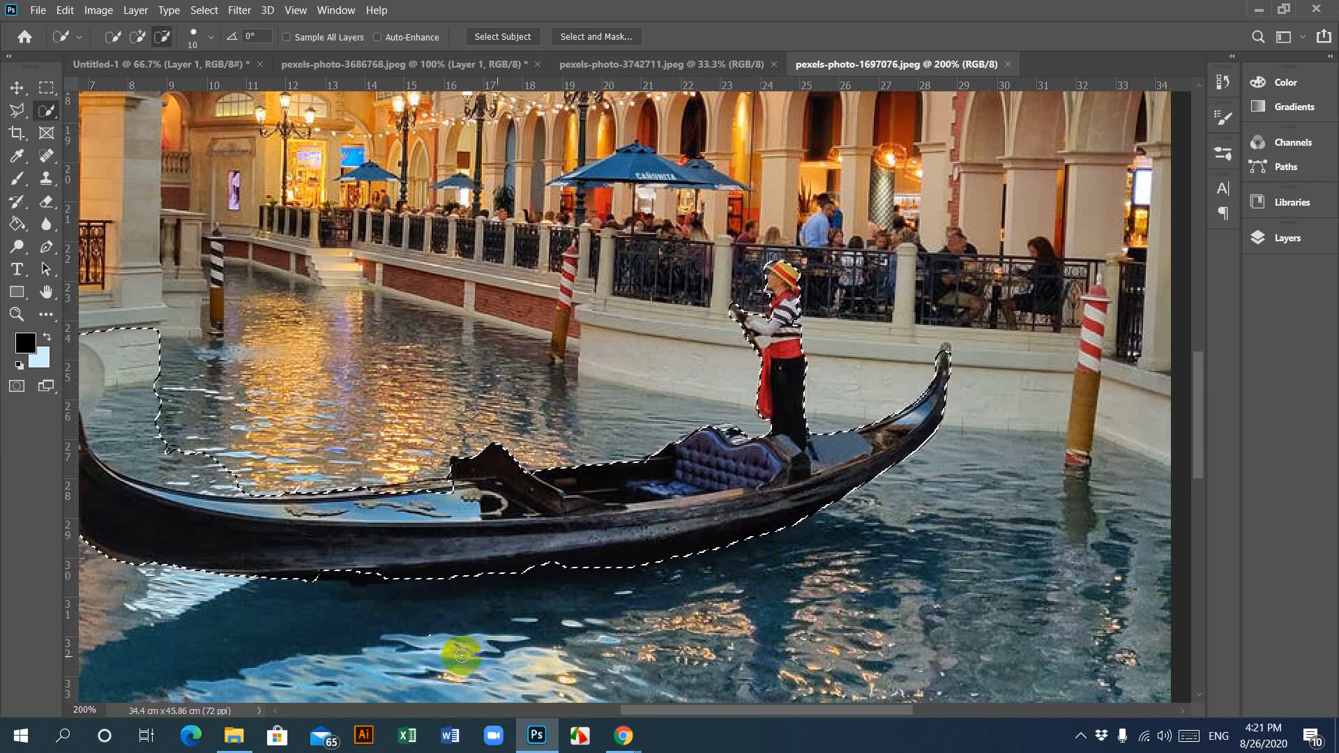
Step: Subtract the pier wall and water around the gondola's bow so the selection follows the hull
key(ctrl+d)
drag(283, 609, 547, 627)
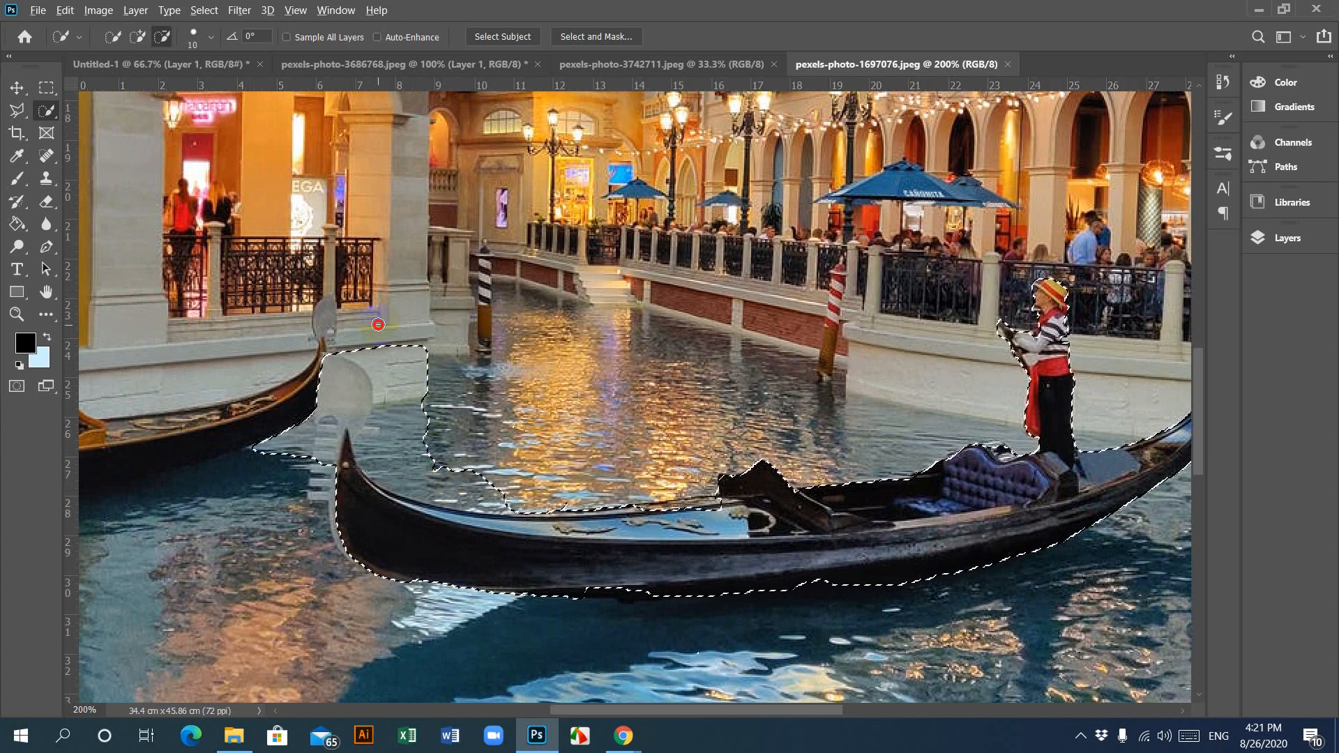
mouse_move(406, 367)
mouse_down()
mouse_move(390, 401)
mouse_move(429, 466)
mouse_move(349, 432)
mouse_move(278, 463)
mouse_move(362, 367)
mouse_move(321, 394)
mouse_move(363, 426)
mouse_move(367, 449)
mouse_up()
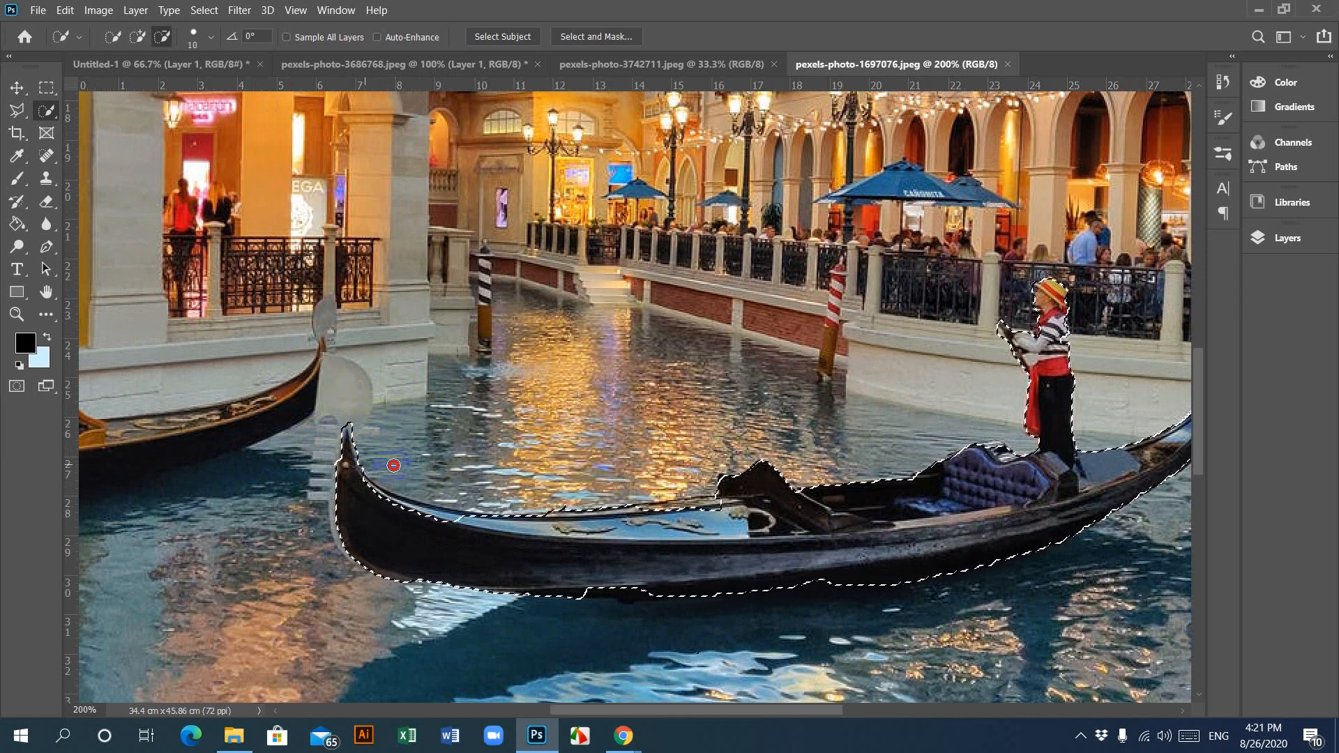
mouse_move(477, 538)
mouse_down()
mouse_move(362, 490)
mouse_move(423, 509)
mouse_move(435, 451)
mouse_move(450, 484)
mouse_move(403, 488)
mouse_move(413, 496)
mouse_move(369, 468)
mouse_up()
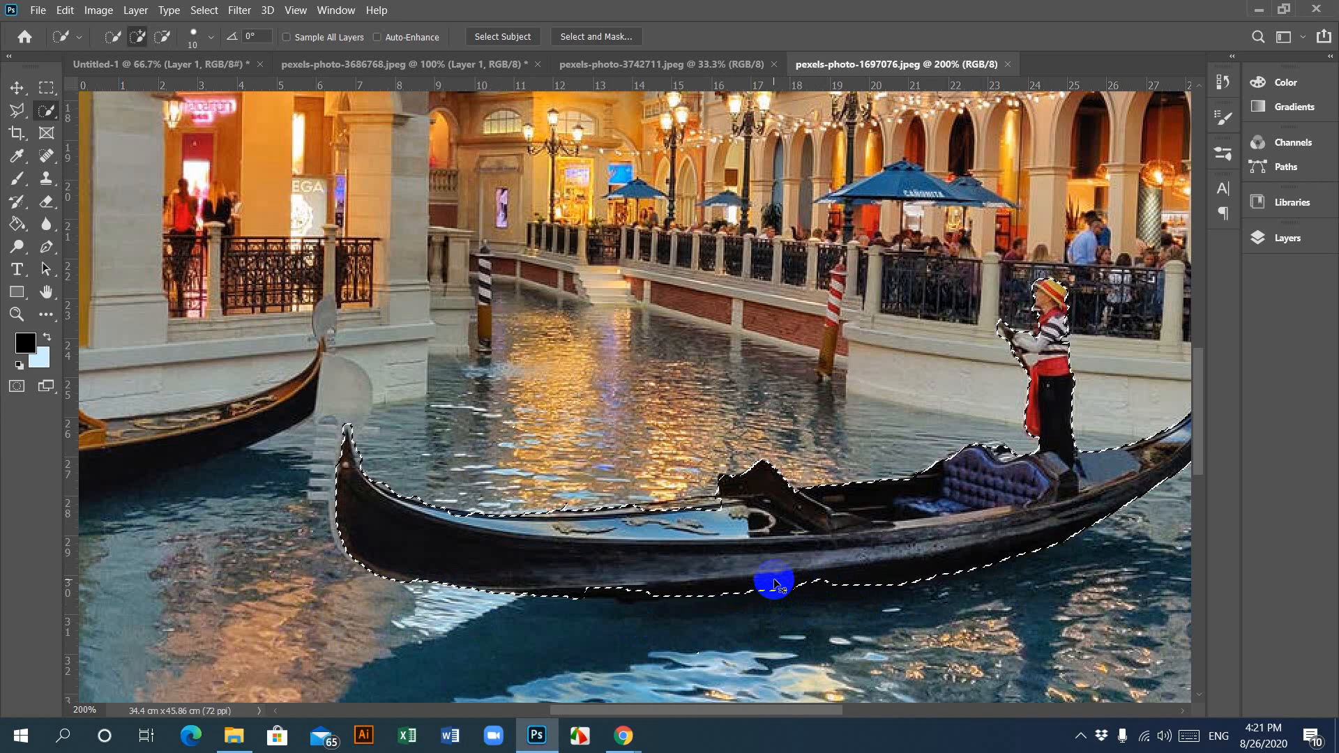
Step: Cut the selected gondola and gondolier and paste them into the storm cloud photo pexels-photo-3742711.jpeg
key(ctrl+x)
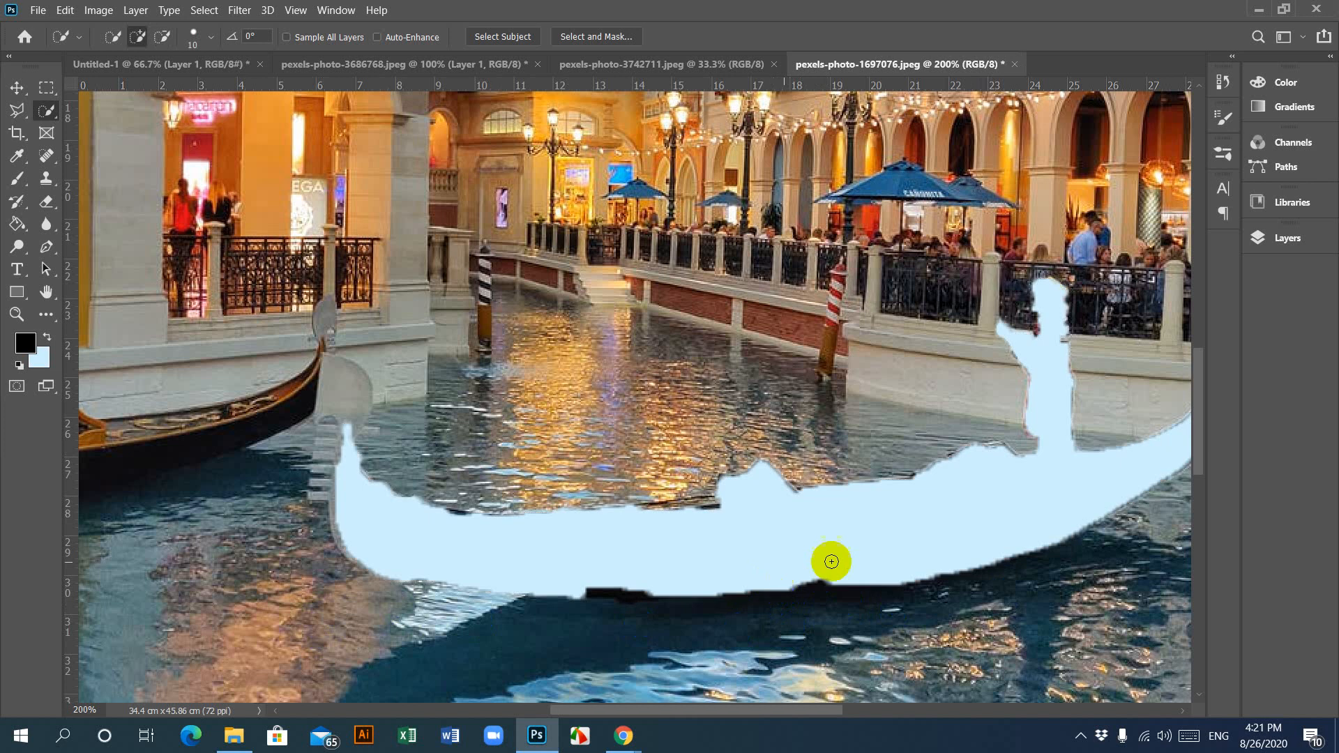
click(659, 64)
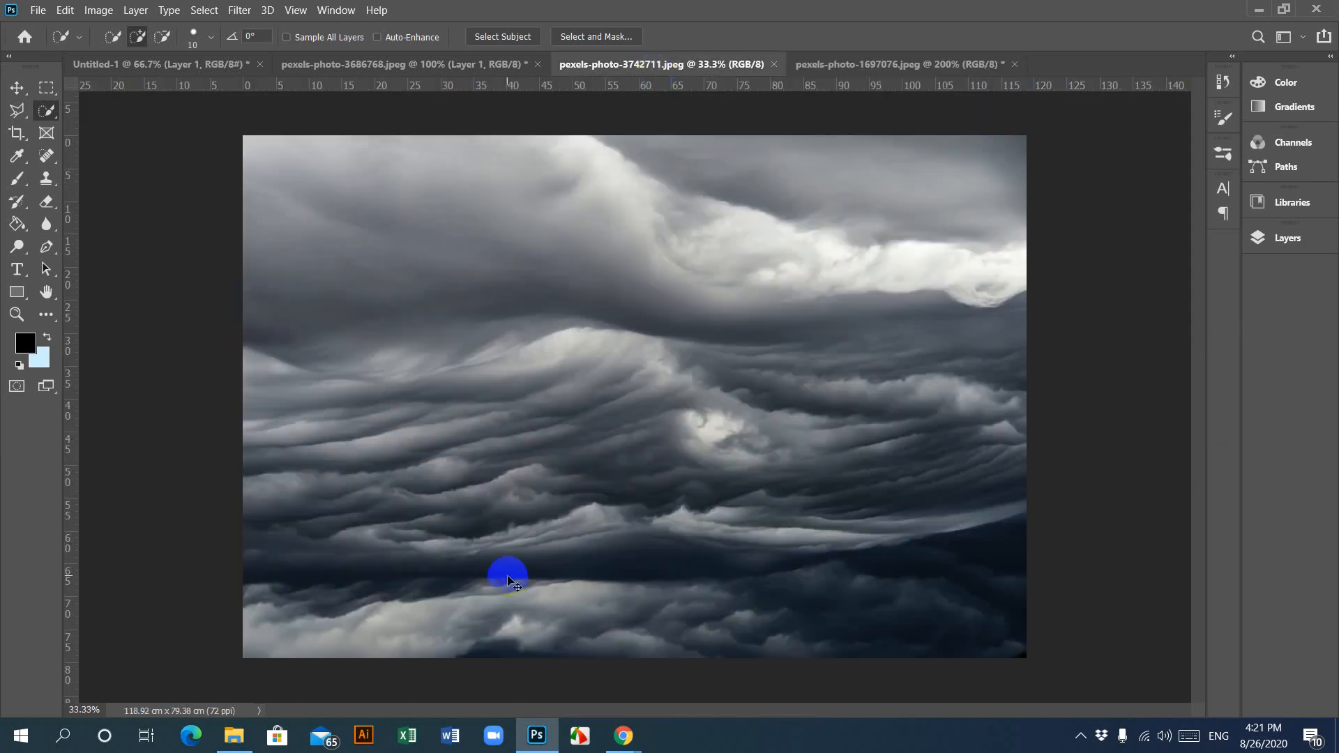
key(ctrl+v)
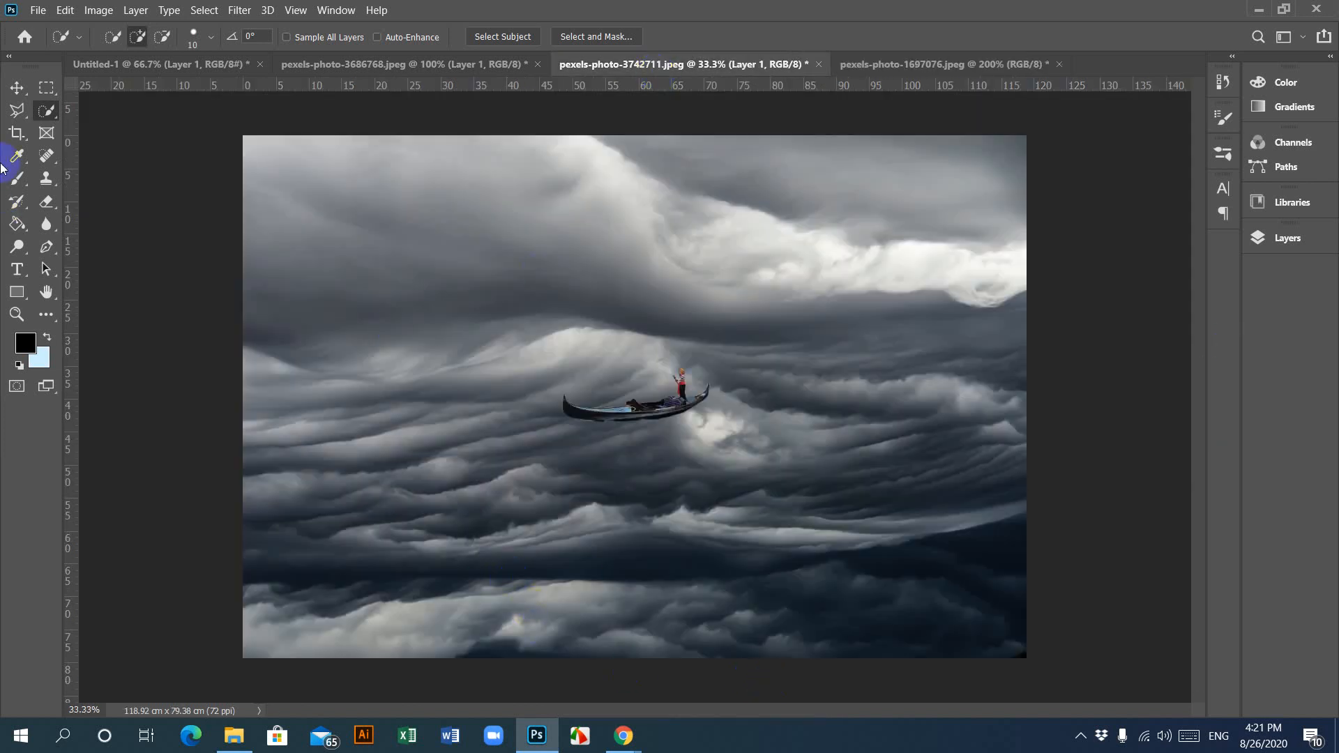
Step: Scale the pasted gondola to about 200% and place it near the middle of the cloud photo
click(16, 87)
click(698, 444)
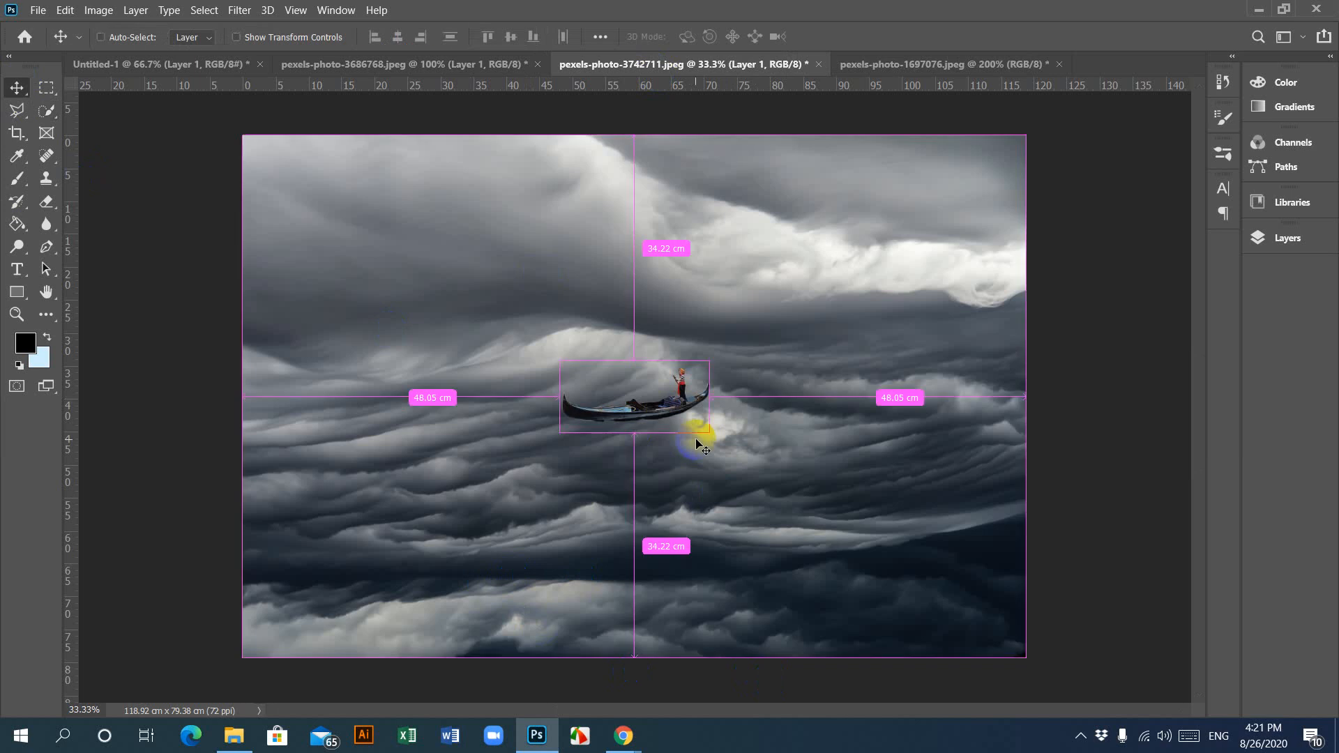
key(ctrl+t)
drag(708, 360, 859, 288)
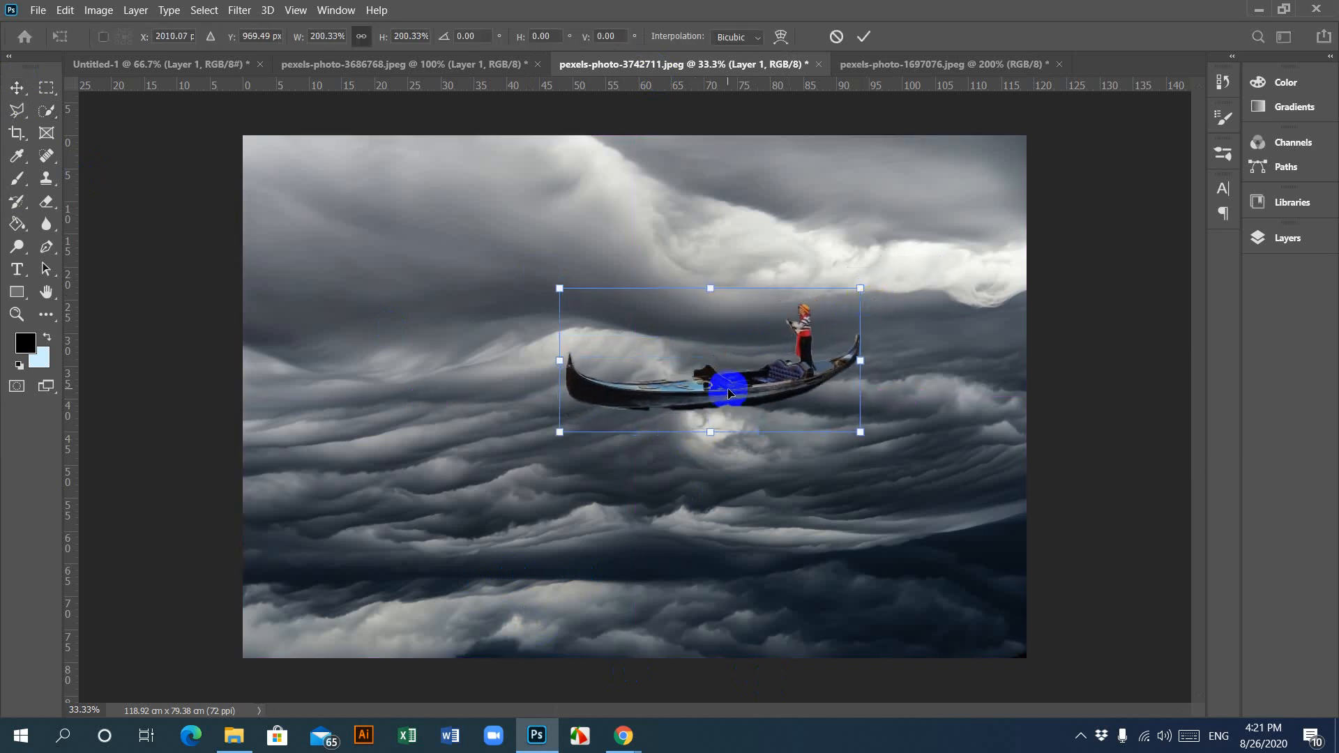
drag(727, 388, 686, 432)
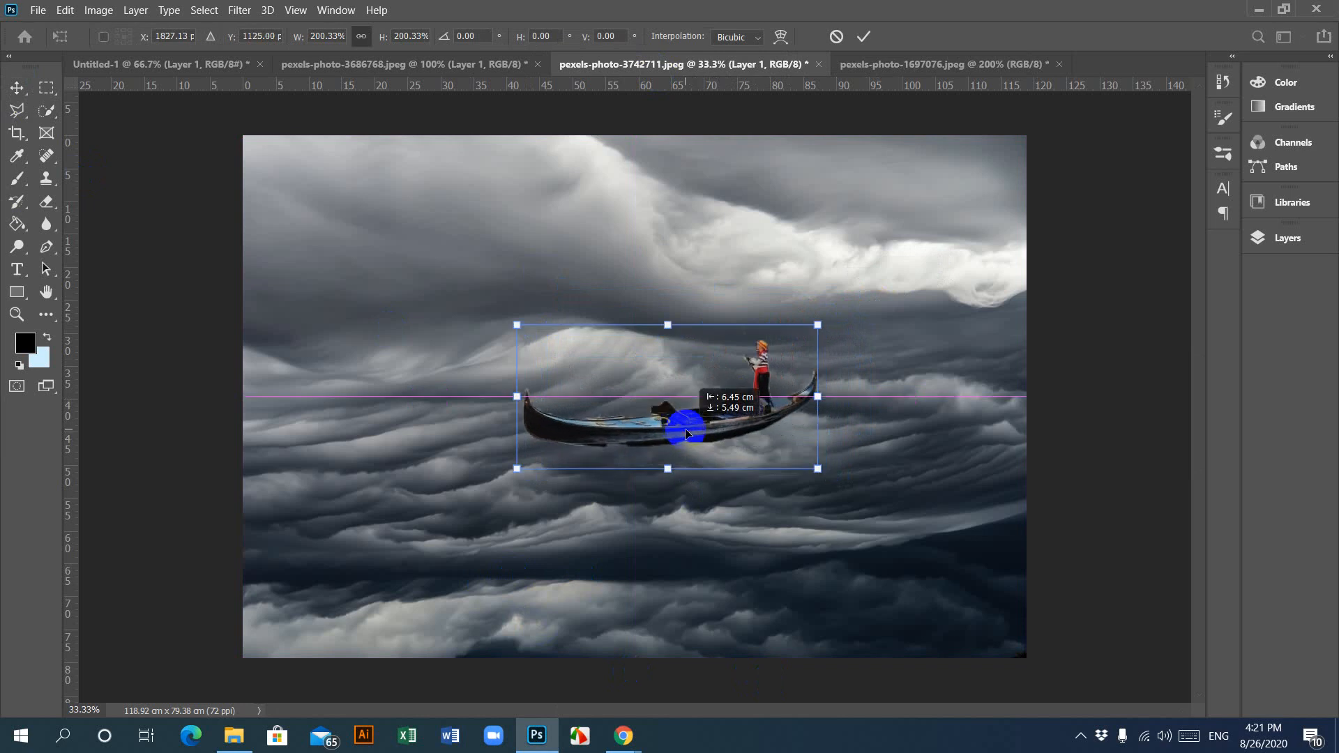
key(Return)
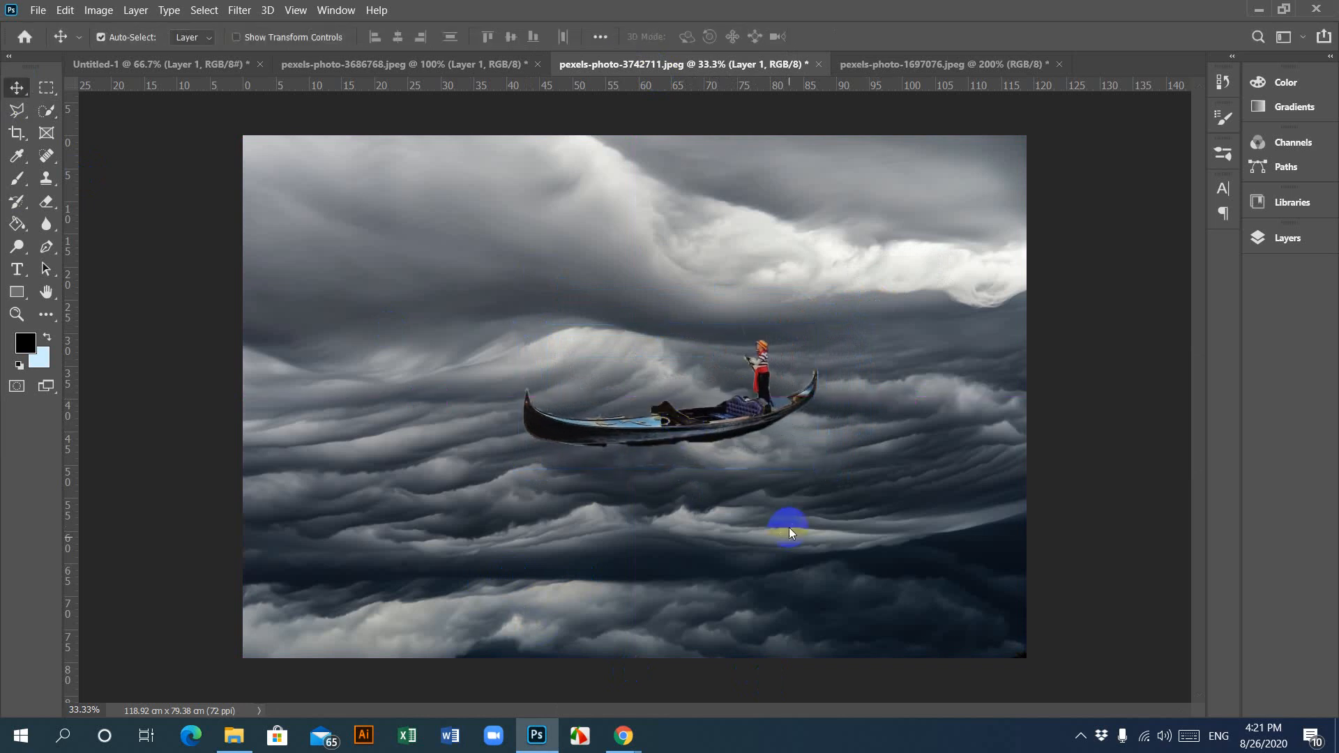
Step: Erase the dark remnant under the front of the hull with a soft Eraser, reducing its size to 250 px and on to 150 px
key(ctrl+plus)
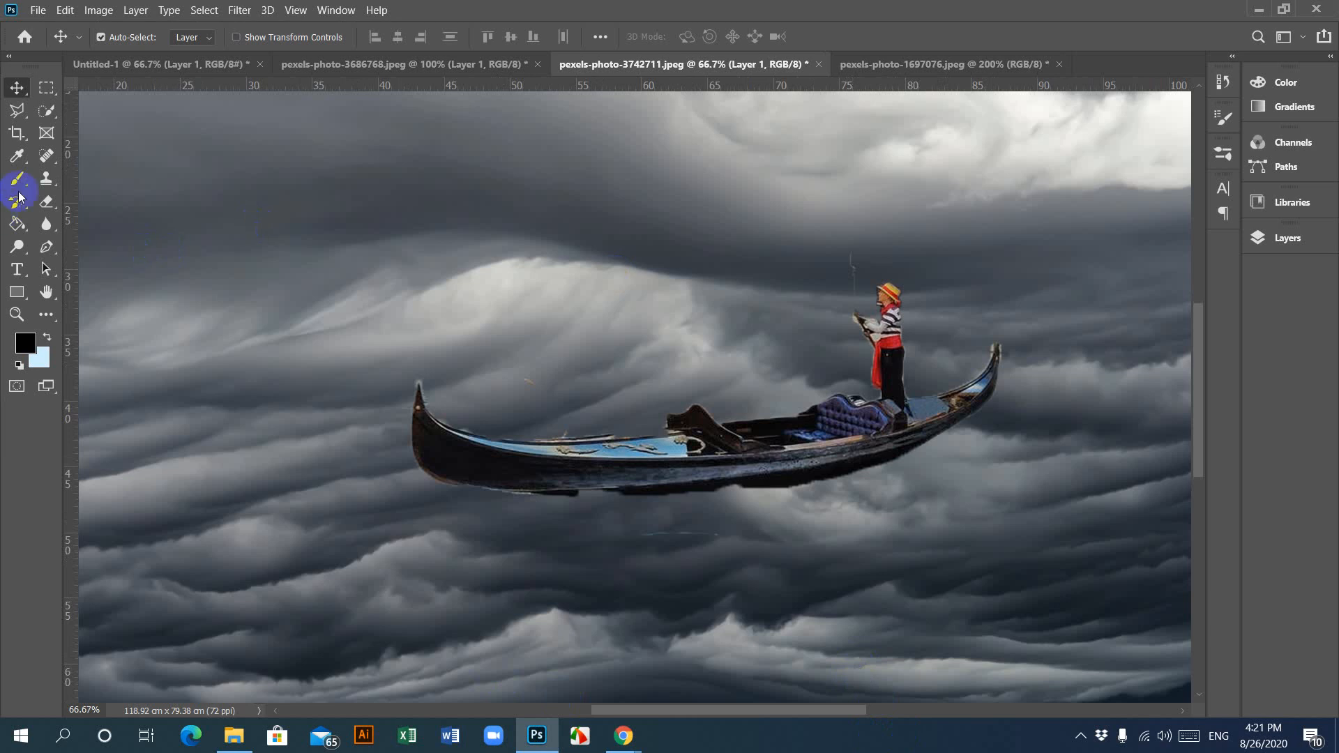
drag(45, 201, 99, 204)
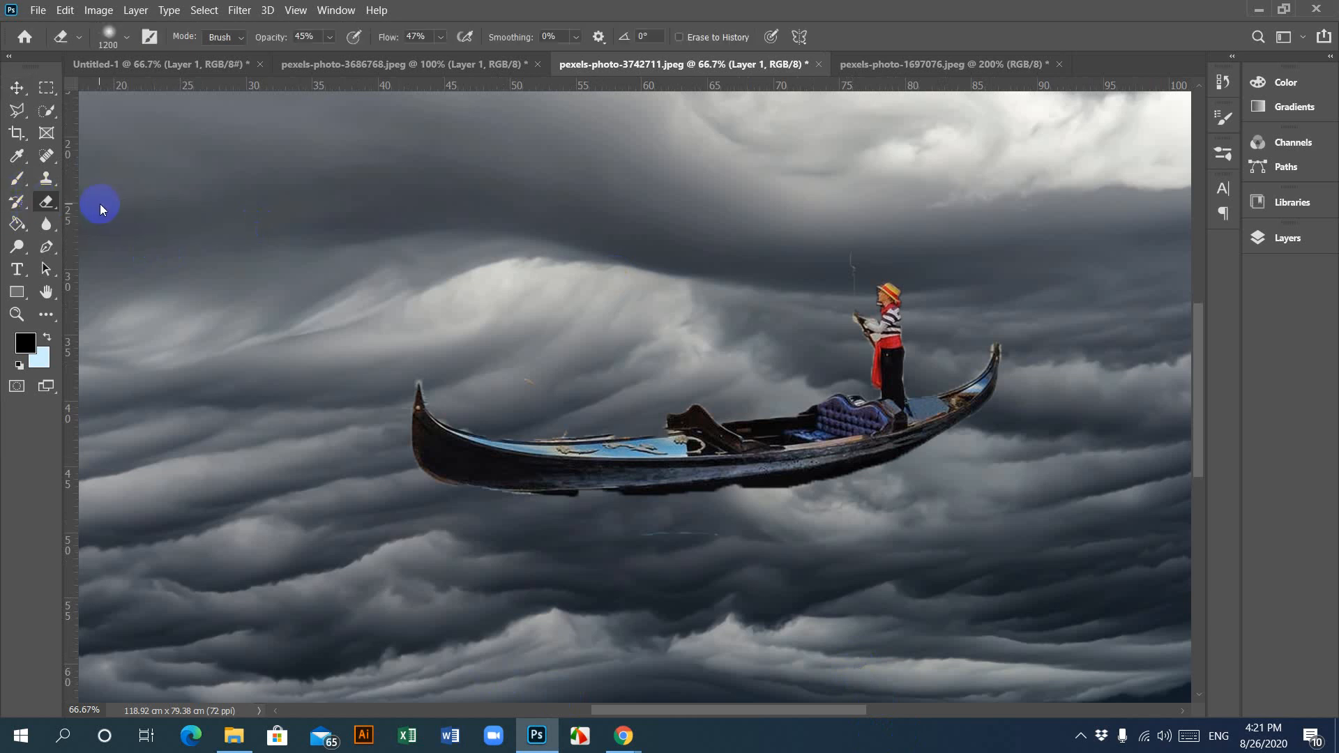
key(bracketleft)
key(bracketleft)
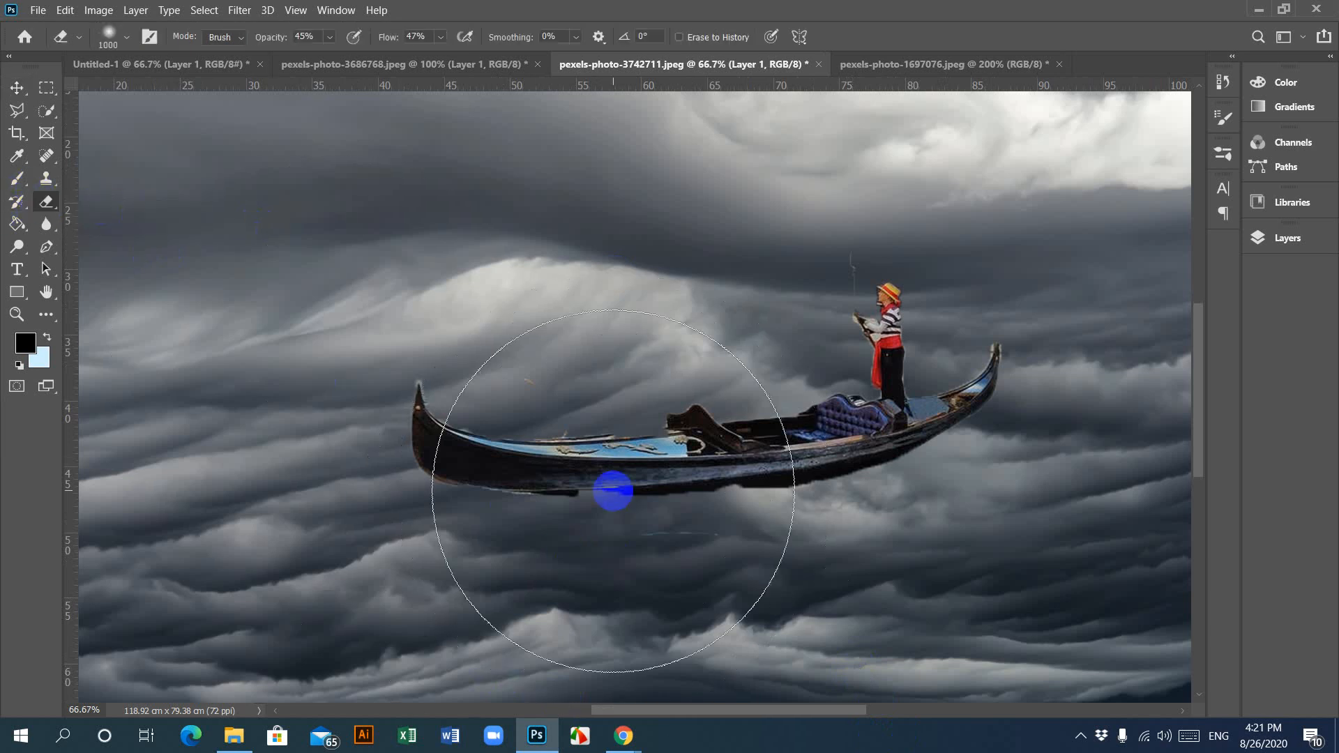
key(bracketleft)
key(bracketleft)
key(bracketleft)
key(bracketleft)
key(bracketleft)
key(bracketleft)
key(bracketleft)
key(bracketleft)
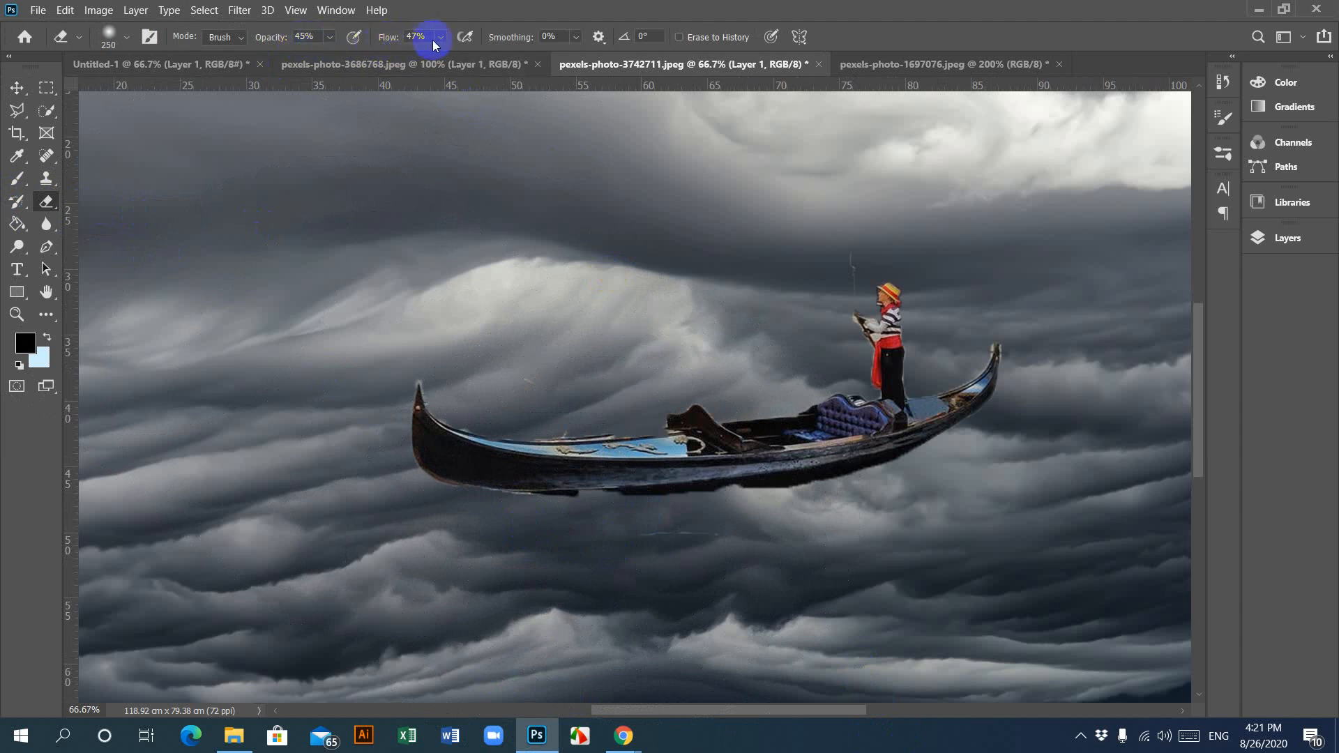
click(128, 40)
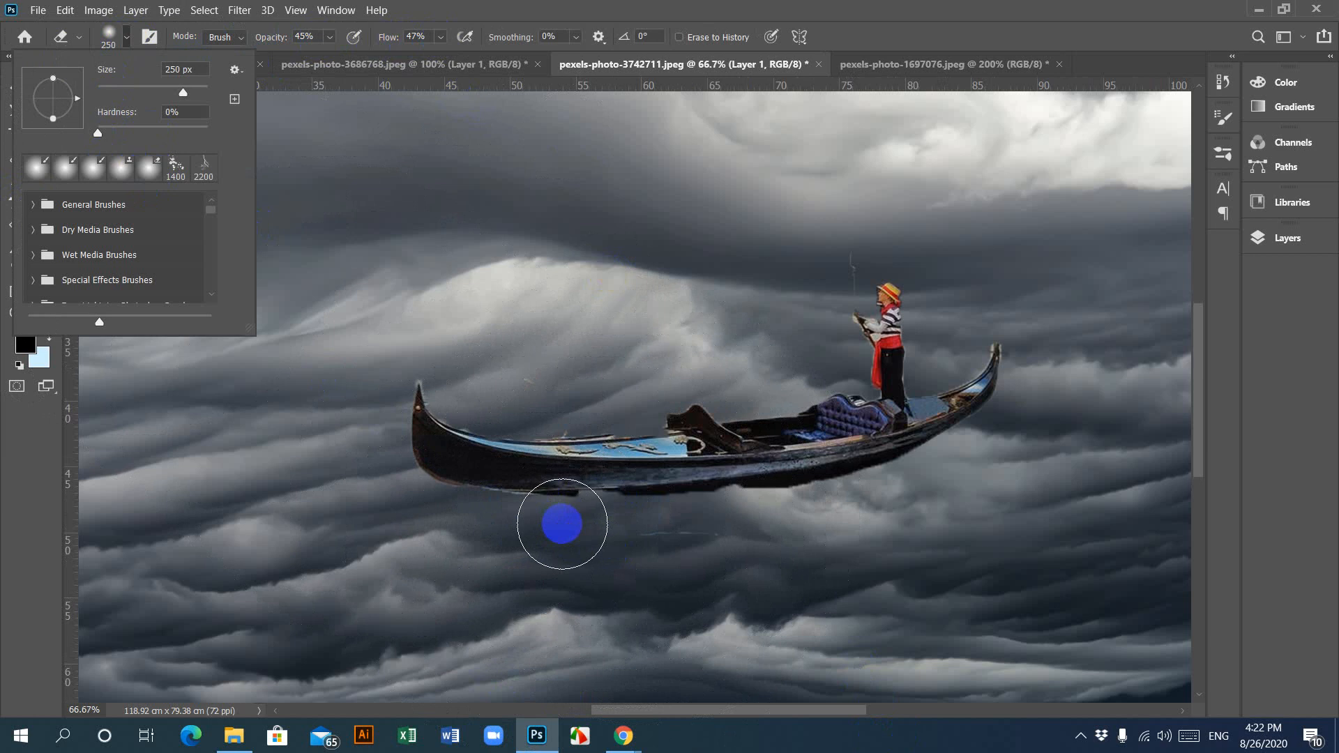
click(562, 523)
key(bracketleft)
key(bracketleft)
key(bracketleft)
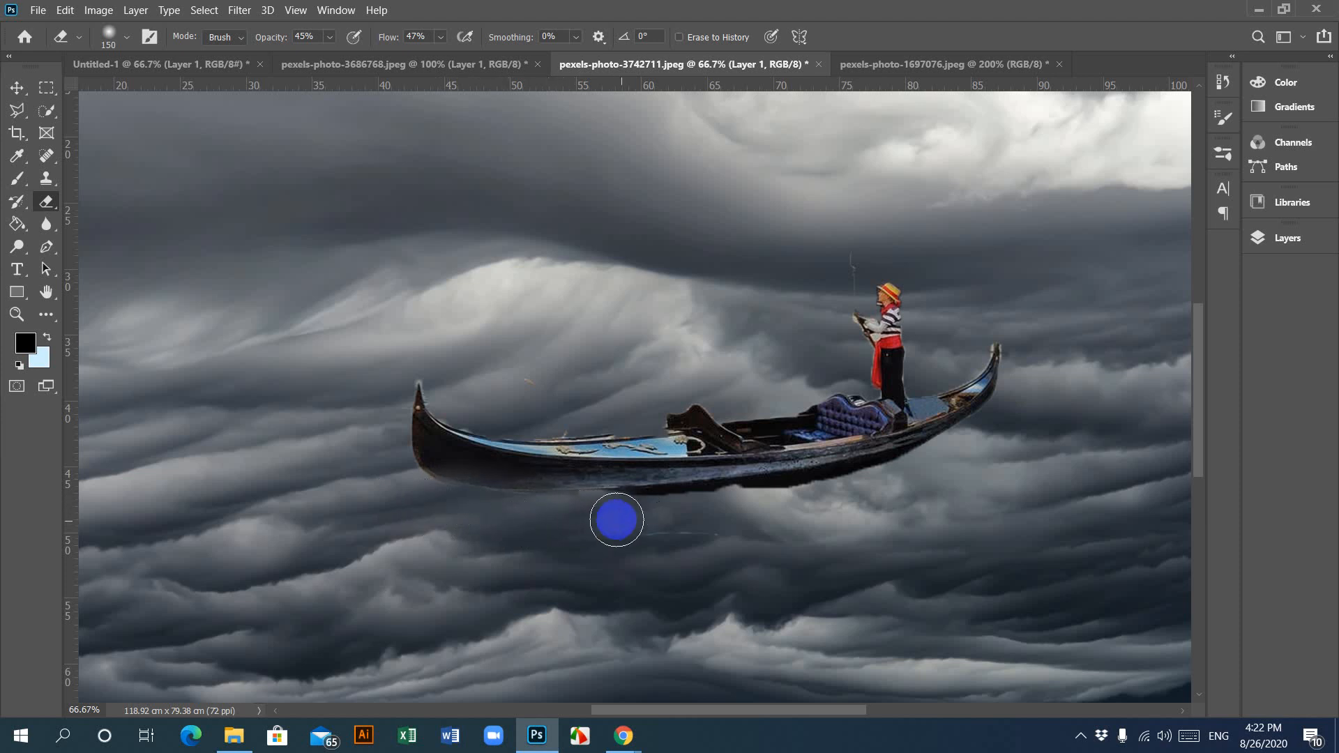
Step: Fade the gondola's bottom edge into the clouds from bow to stern with the soft Eraser, reduced to 100 px, and switch to the Move tool
mouse_move(607, 517)
mouse_down()
mouse_move(785, 499)
mouse_move(653, 515)
mouse_move(781, 512)
mouse_move(616, 514)
mouse_move(702, 503)
mouse_move(624, 500)
mouse_move(726, 498)
mouse_up()
key(bracketleft)
key(bracketleft)
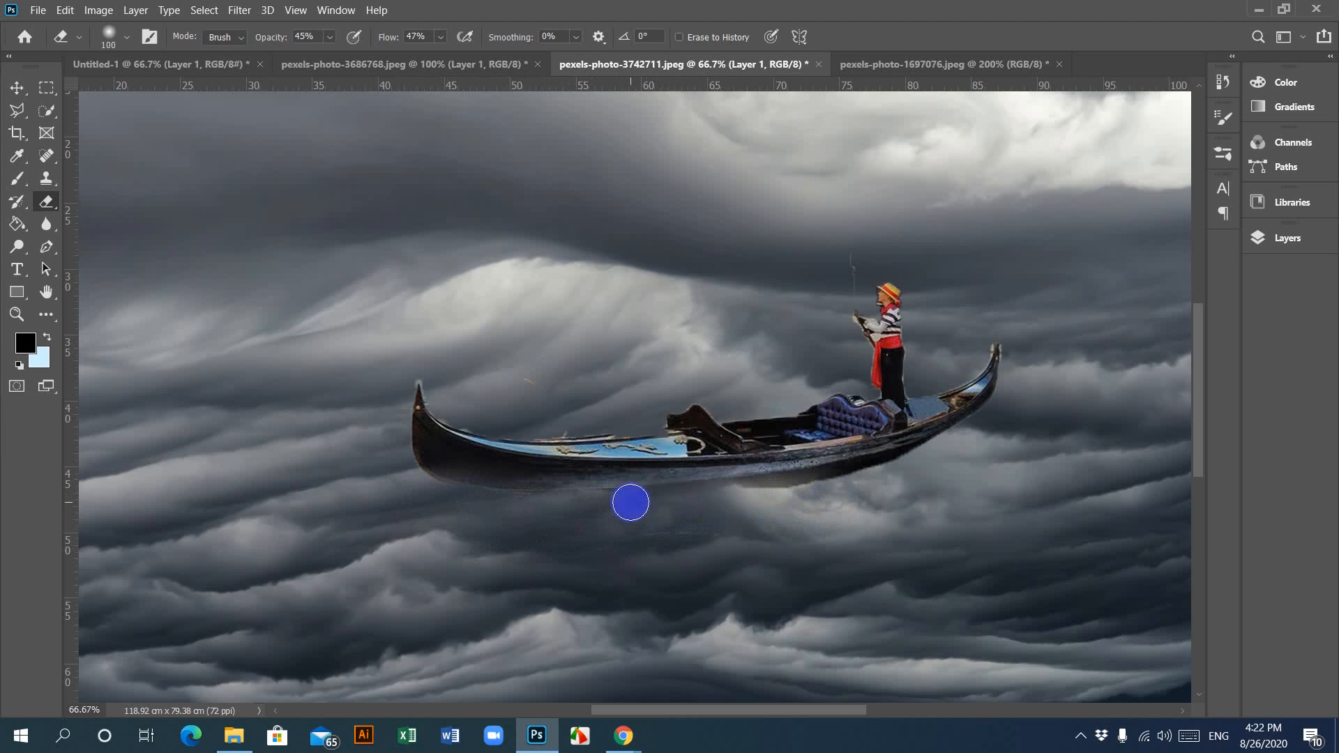
mouse_move(732, 502)
mouse_down()
mouse_move(845, 481)
mouse_move(724, 495)
mouse_move(912, 468)
mouse_move(861, 499)
mouse_move(905, 472)
mouse_move(843, 494)
mouse_move(917, 467)
mouse_move(828, 495)
mouse_move(834, 484)
mouse_move(650, 500)
mouse_move(497, 494)
mouse_move(602, 497)
mouse_move(576, 504)
mouse_up()
mouse_move(681, 493)
mouse_down()
mouse_move(480, 494)
mouse_move(615, 505)
mouse_move(431, 496)
mouse_move(887, 509)
mouse_up()
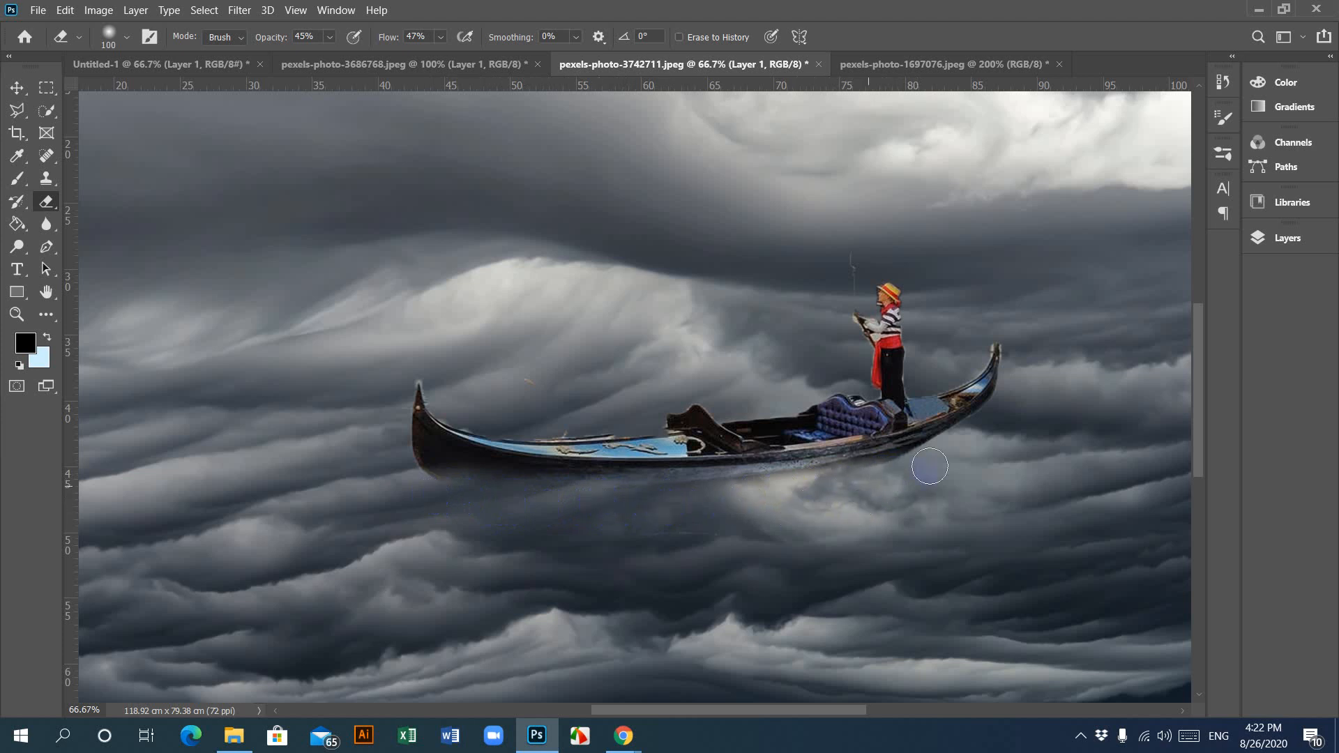
mouse_move(929, 465)
mouse_down()
mouse_move(858, 489)
mouse_move(1011, 437)
mouse_move(1003, 428)
mouse_move(831, 500)
mouse_move(910, 482)
mouse_move(842, 497)
mouse_move(921, 463)
mouse_move(874, 489)
mouse_move(947, 405)
mouse_move(941, 457)
mouse_up()
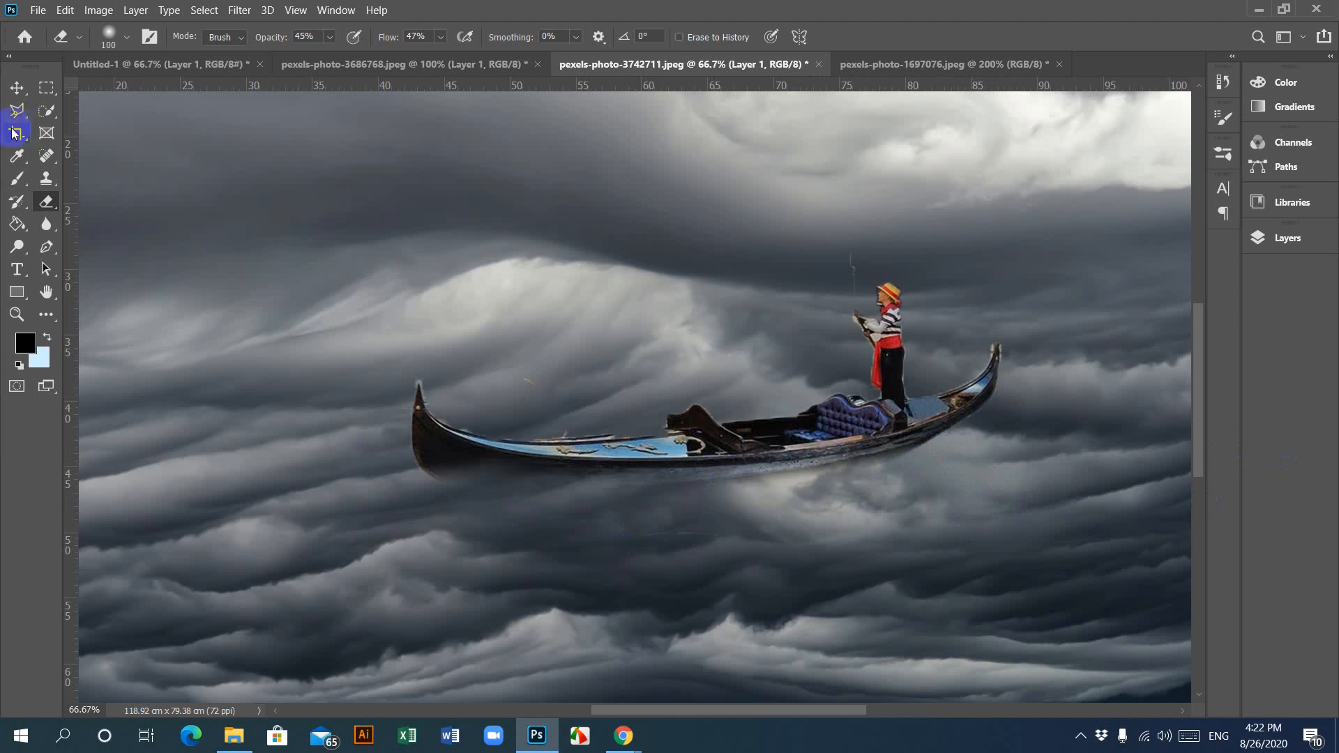
click(17, 87)
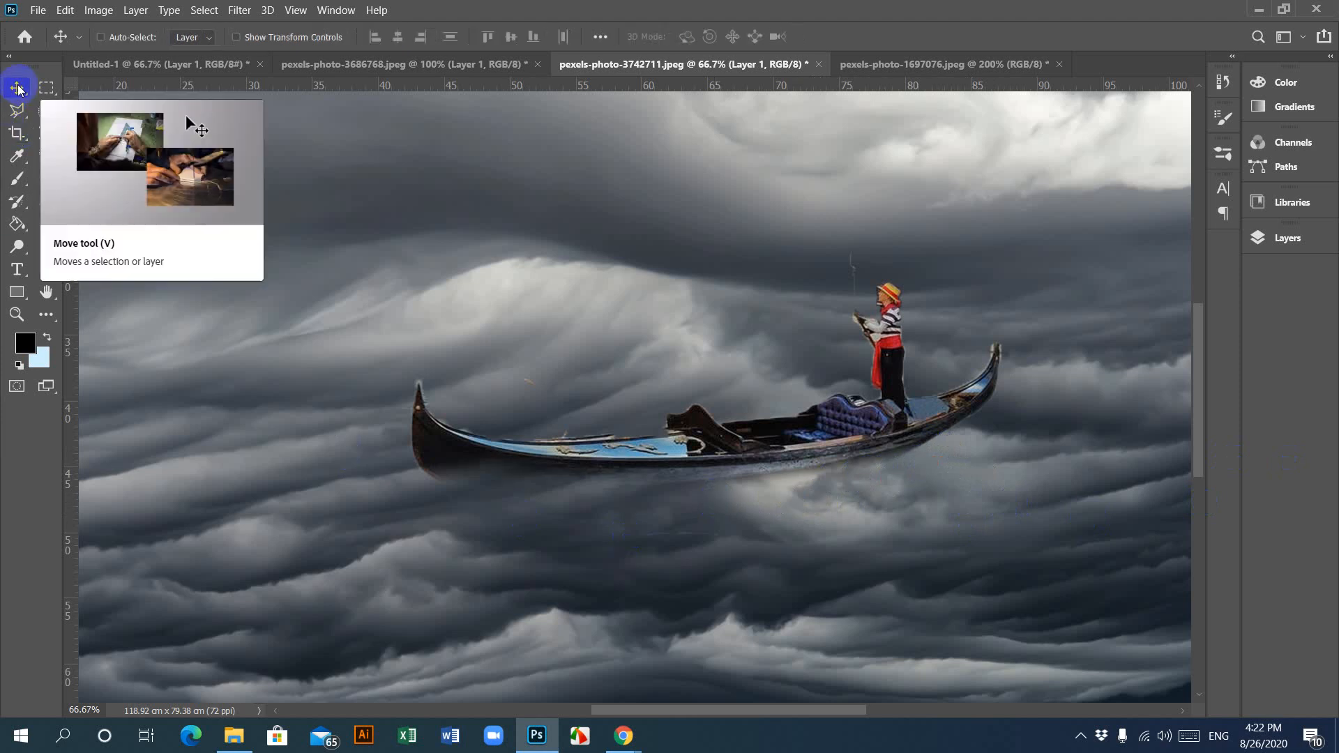
Step: Adjust the gondola layer with Brightness/Contrast, setting brightness to 9 and contrast to -34
key(ctrl+minus)
key(ctrl+minus)
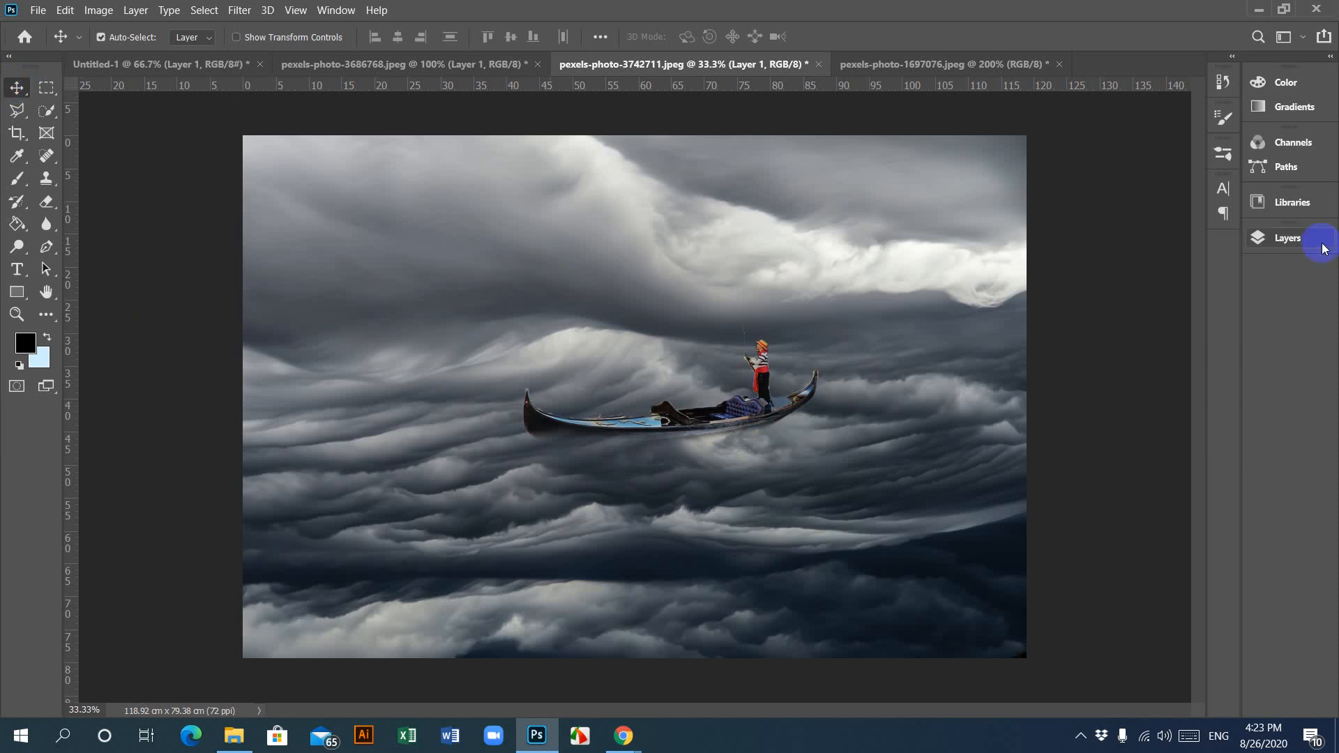
click(1287, 238)
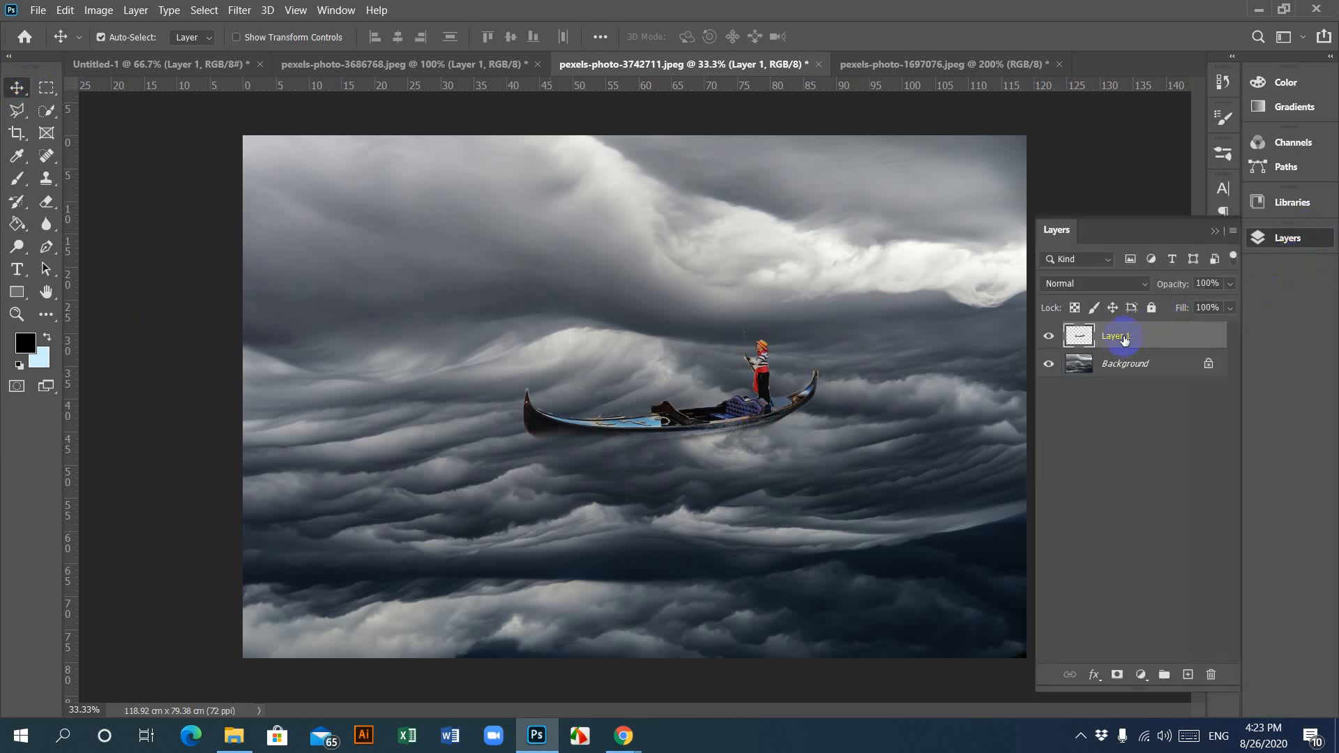
click(98, 10)
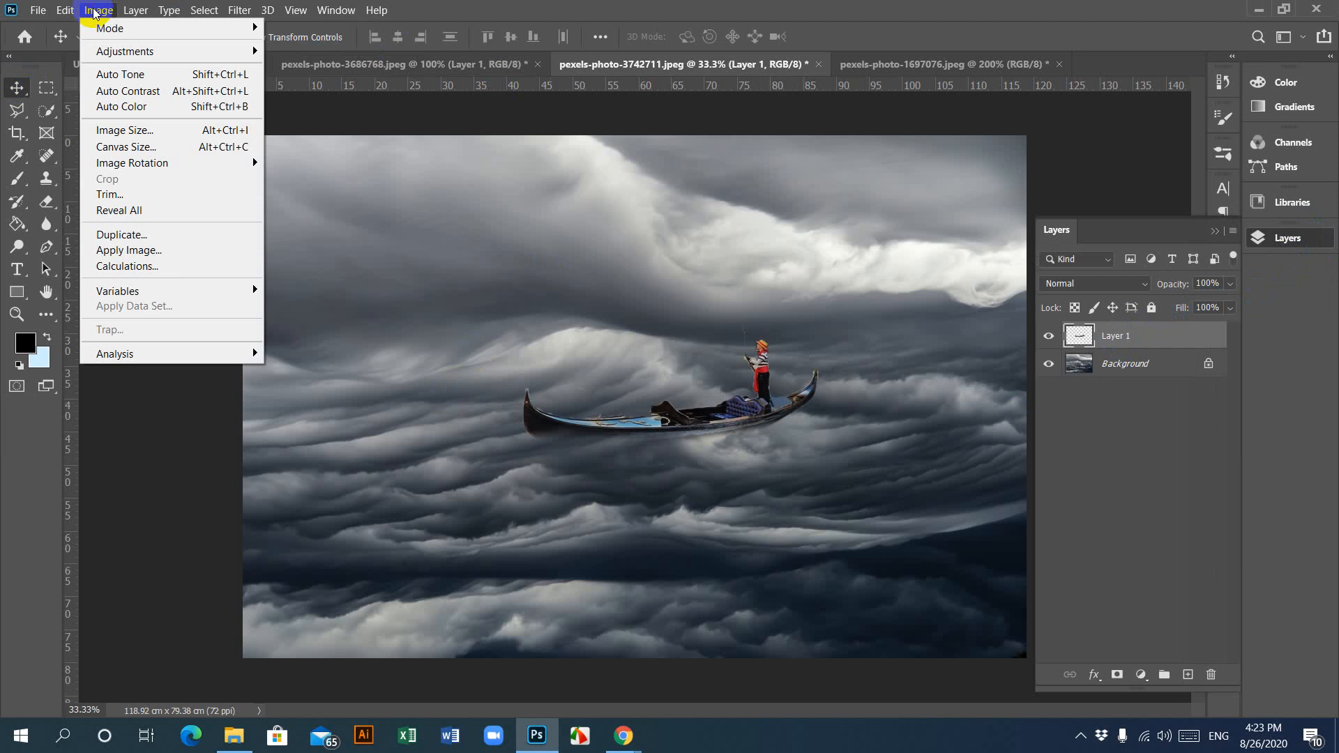
mouse_move(216, 51)
click(308, 53)
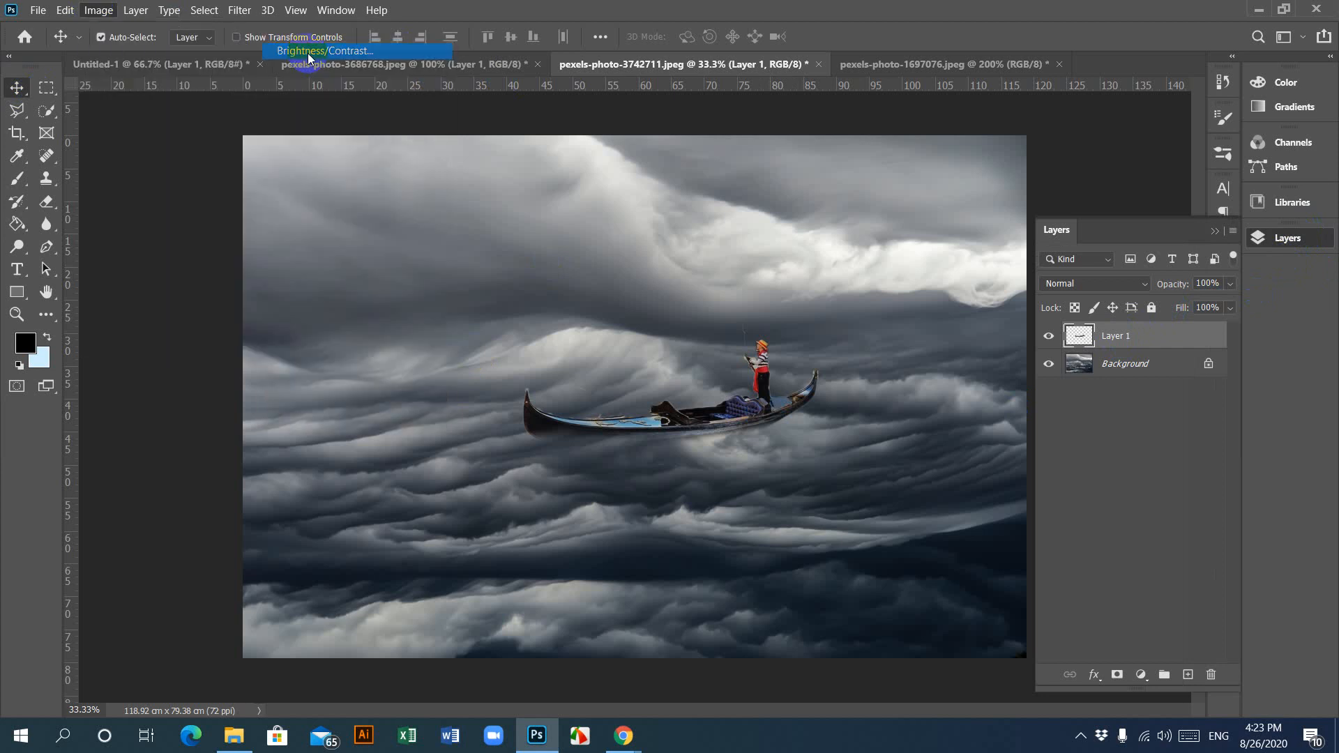
drag(215, 201, 155, 247)
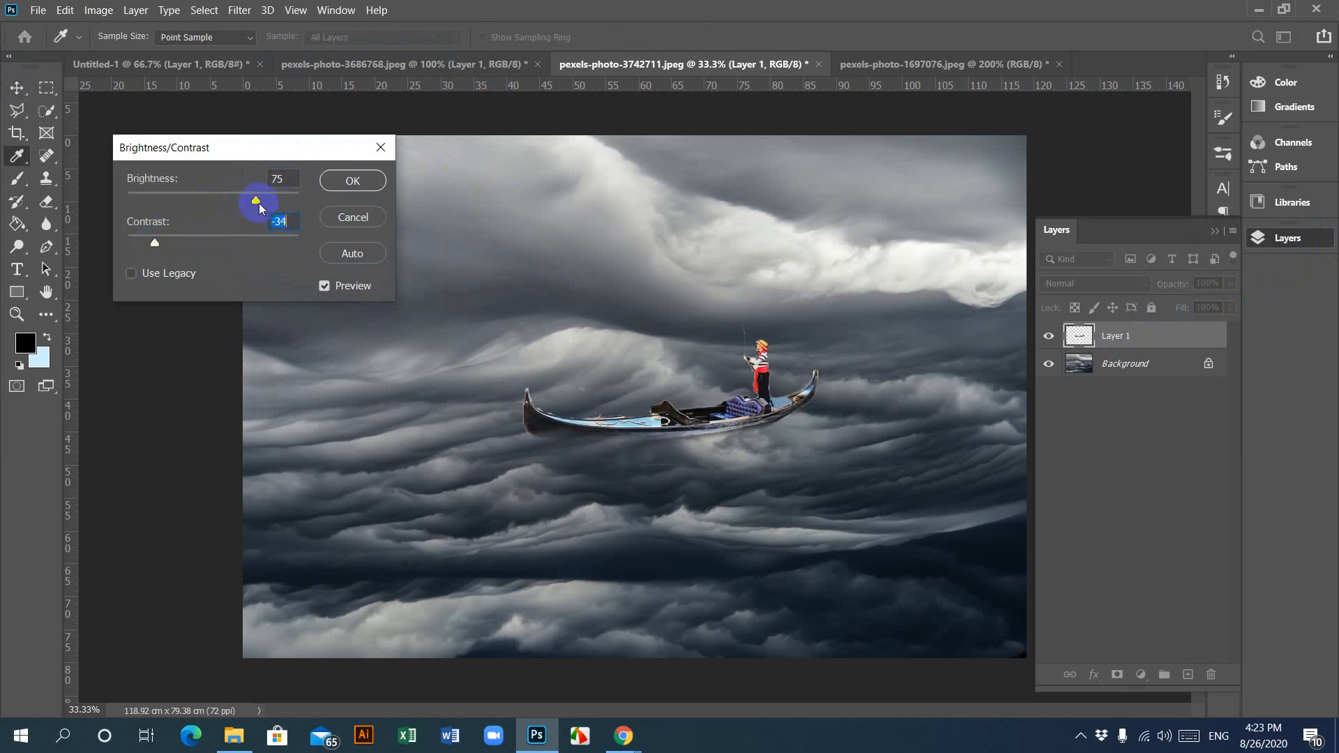
drag(254, 206, 196, 203)
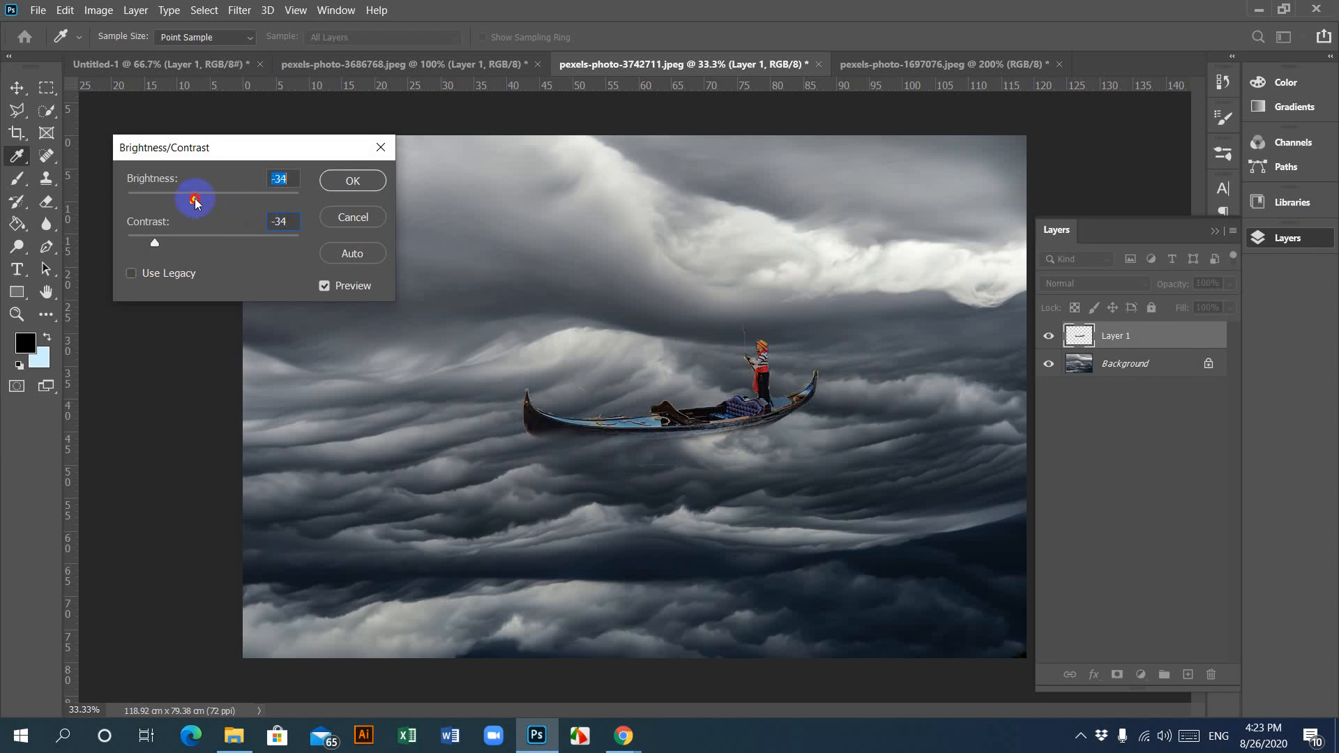
drag(203, 202, 220, 204)
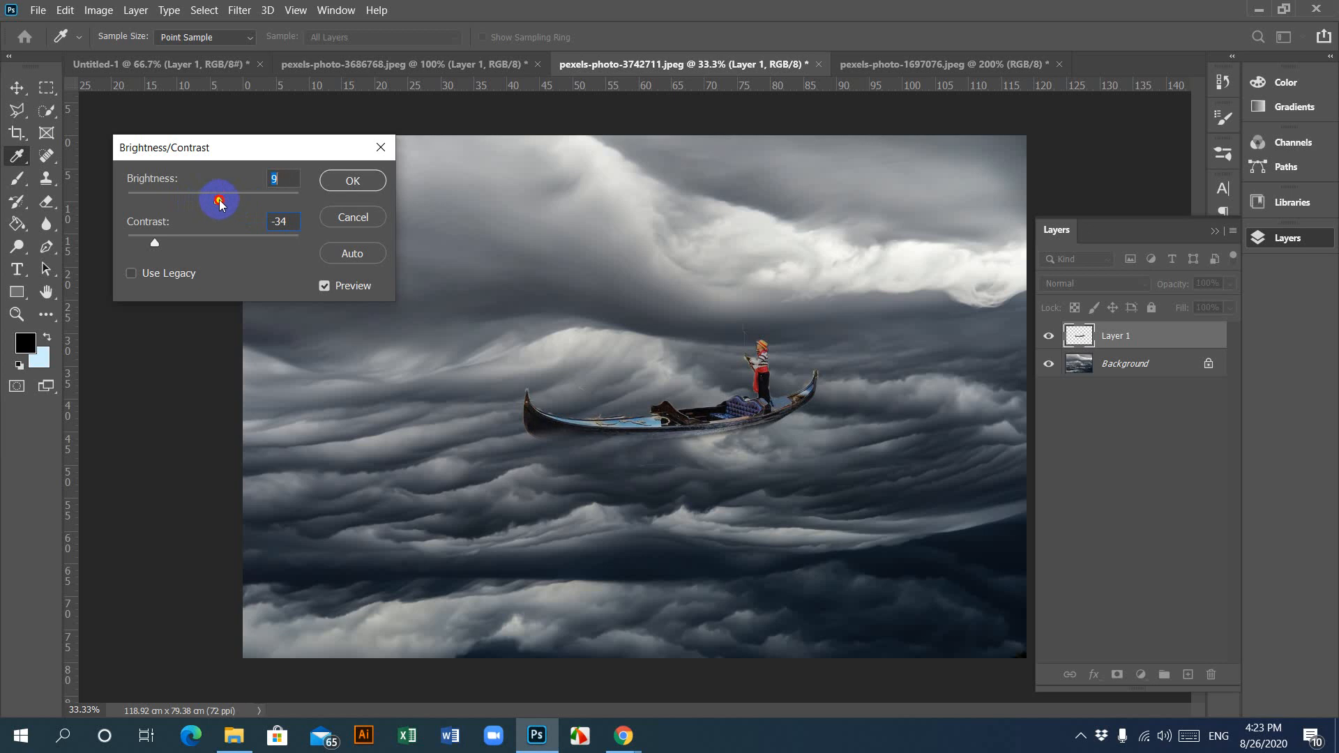
click(368, 178)
key(v)
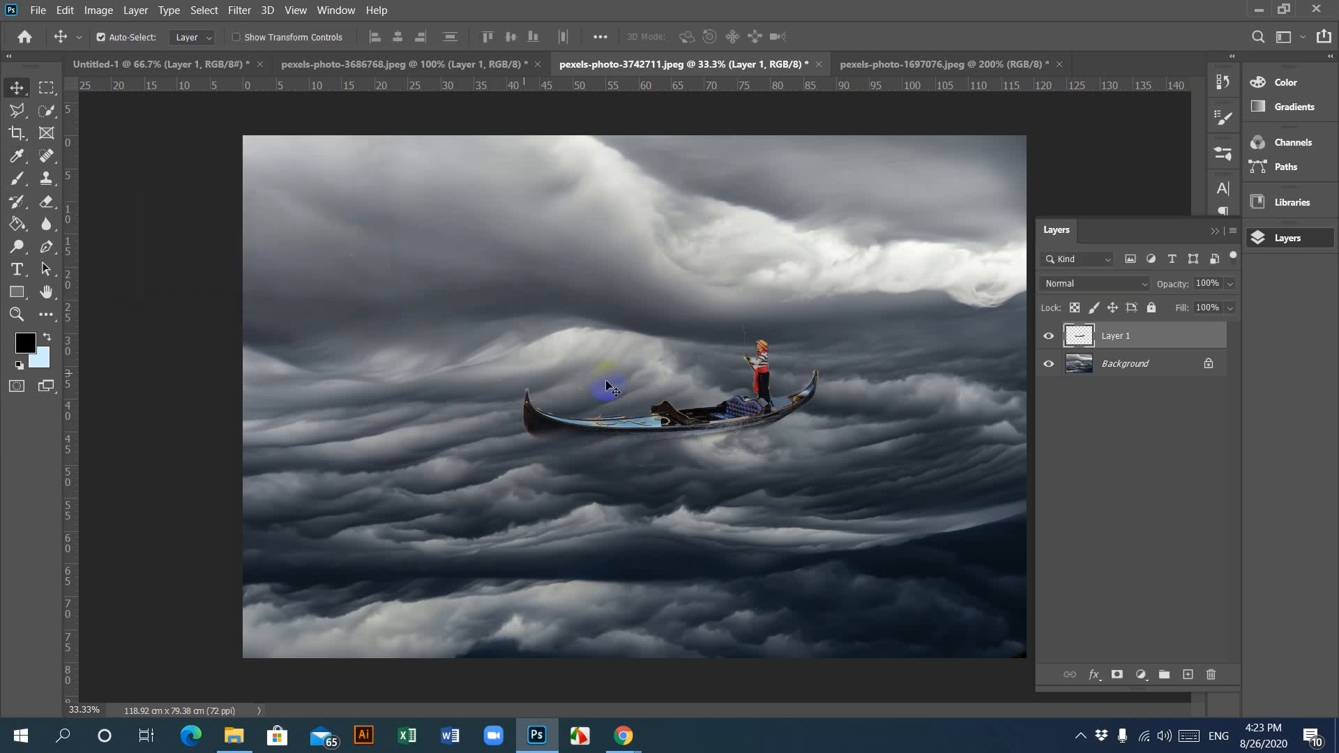
click(815, 405)
key(ctrl+minus)
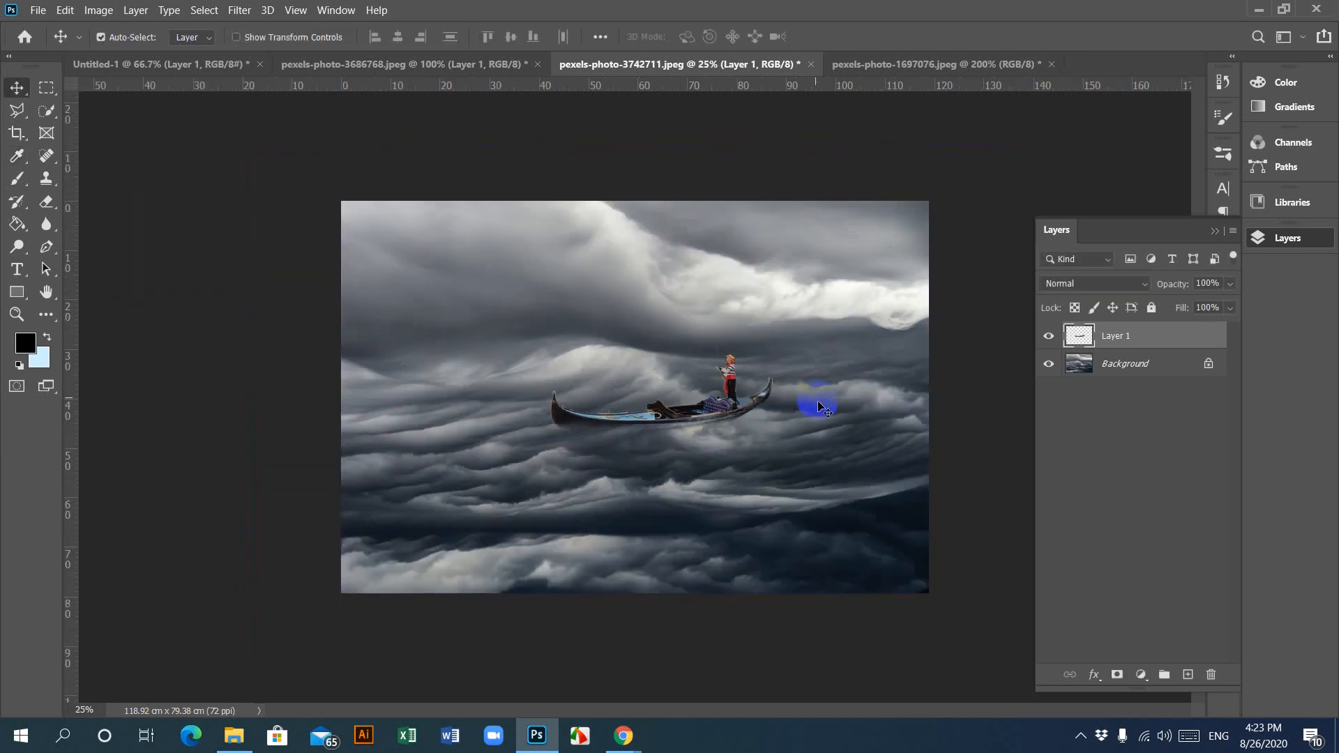
click(872, 429)
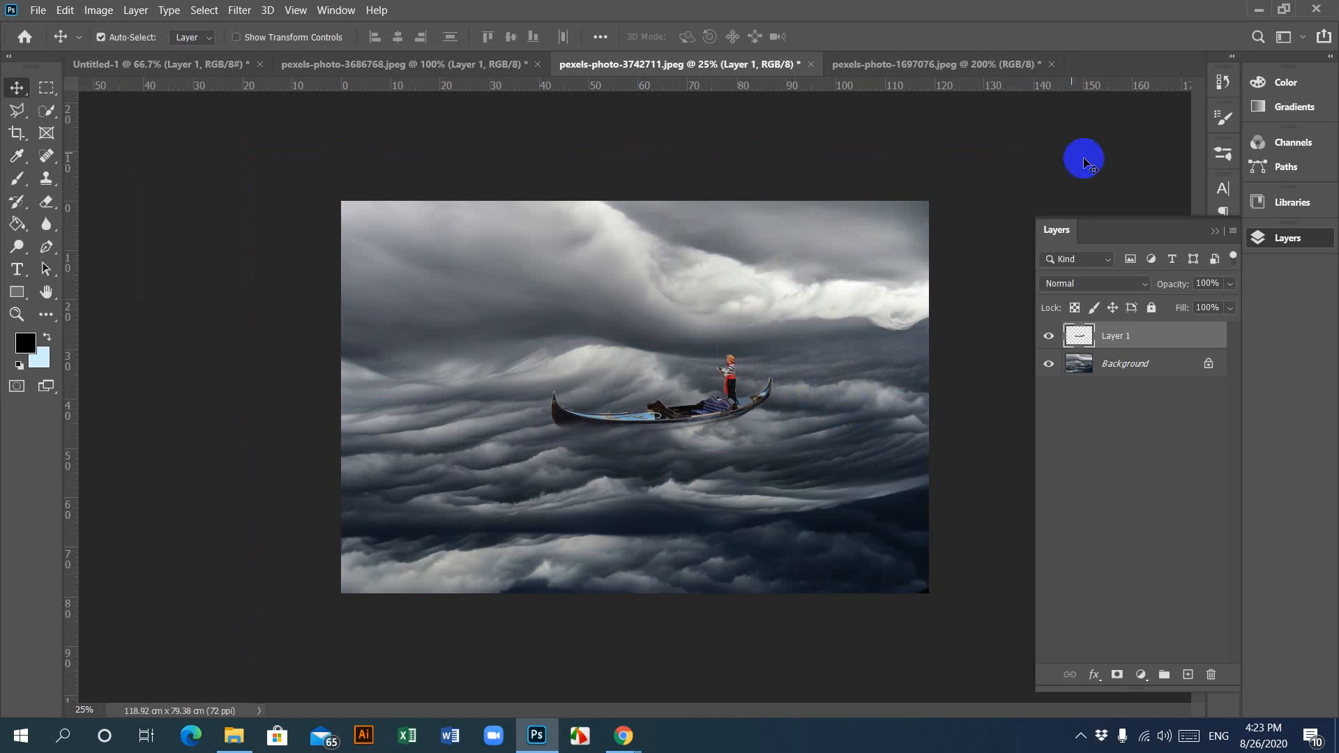
click(1262, 11)
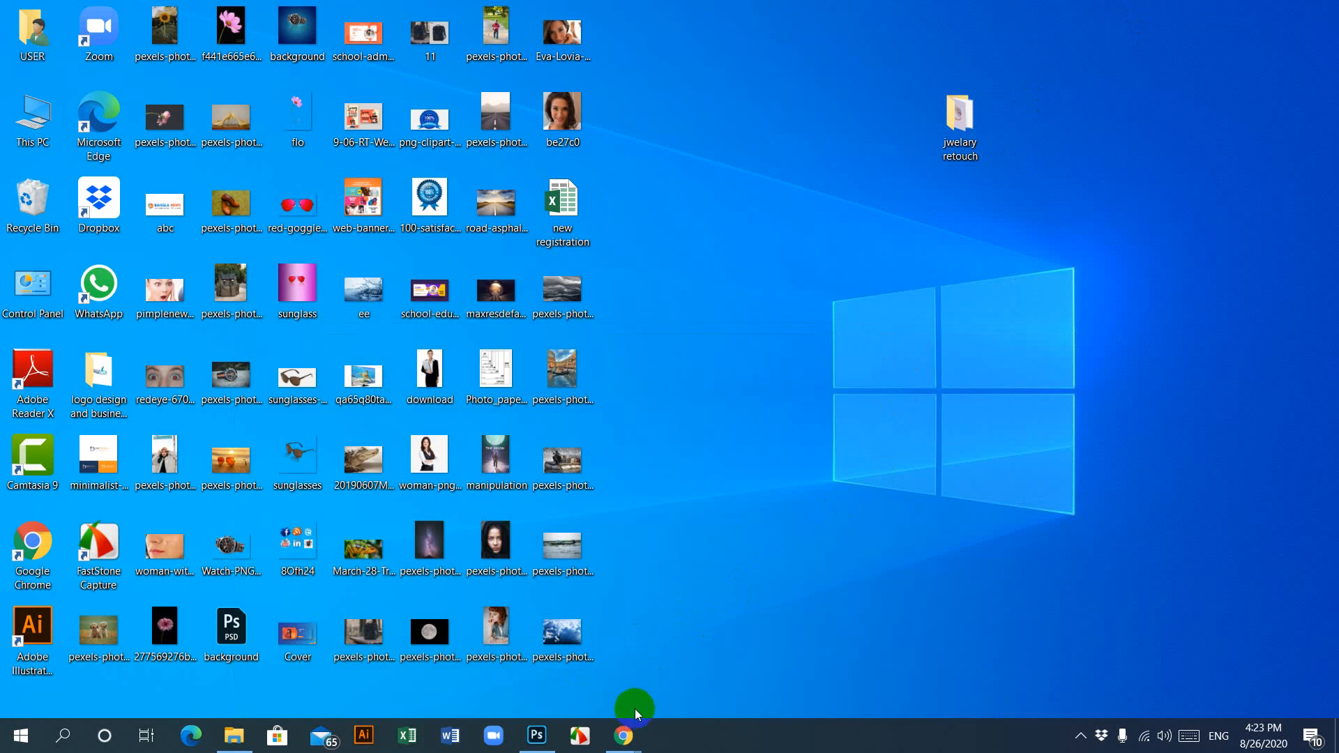
click(620, 741)
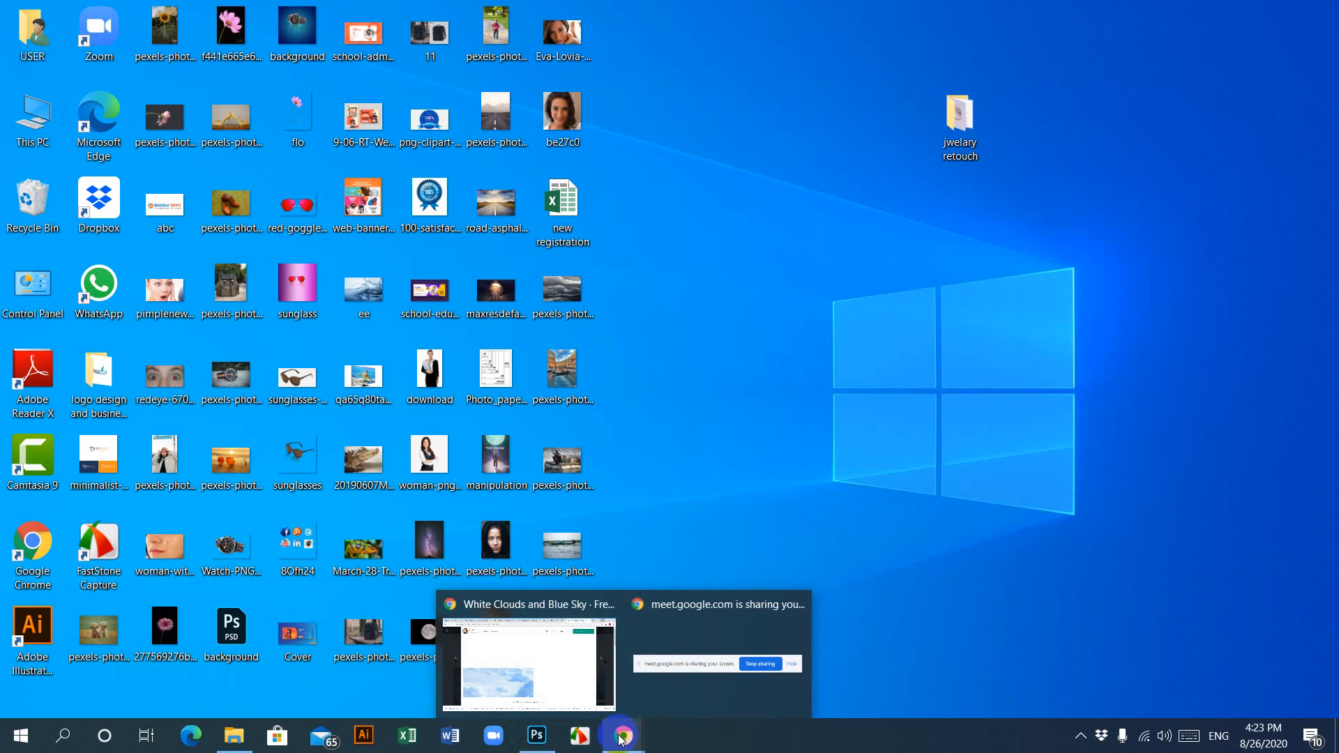
click(531, 680)
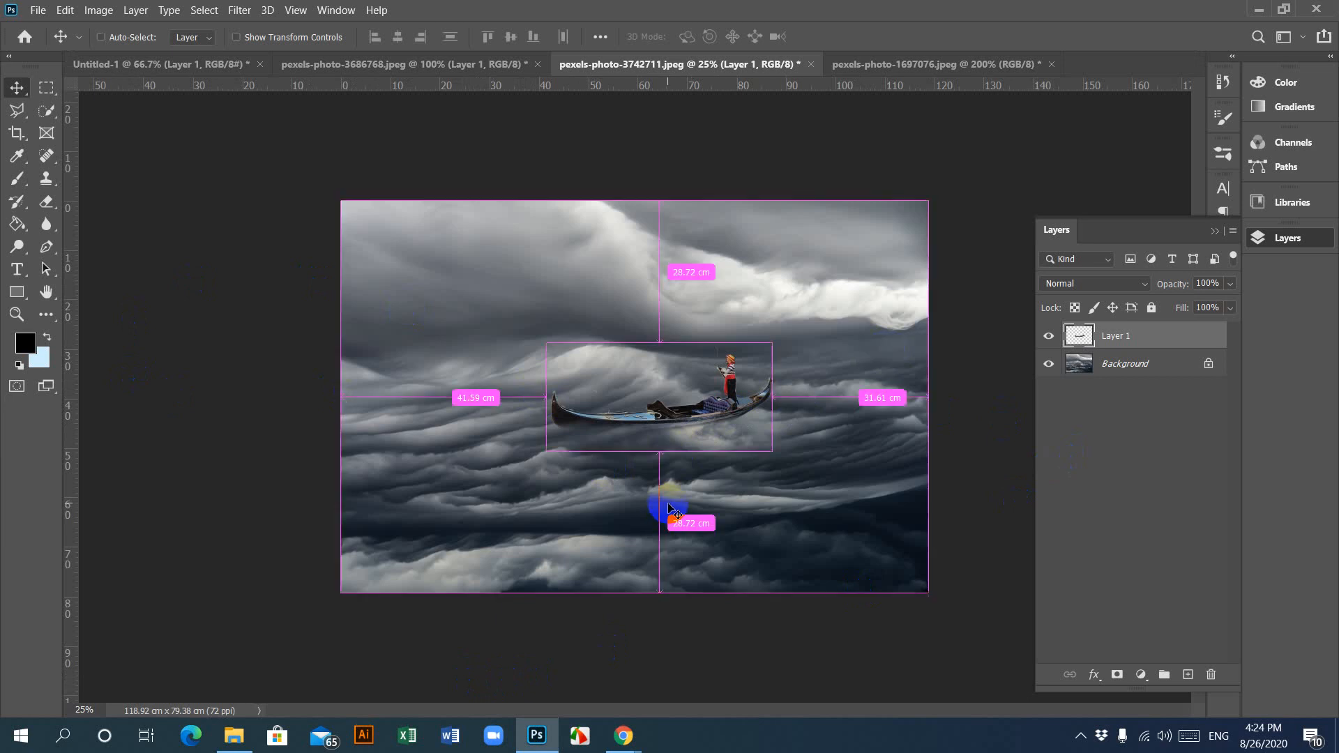
key(ctrl+plus)
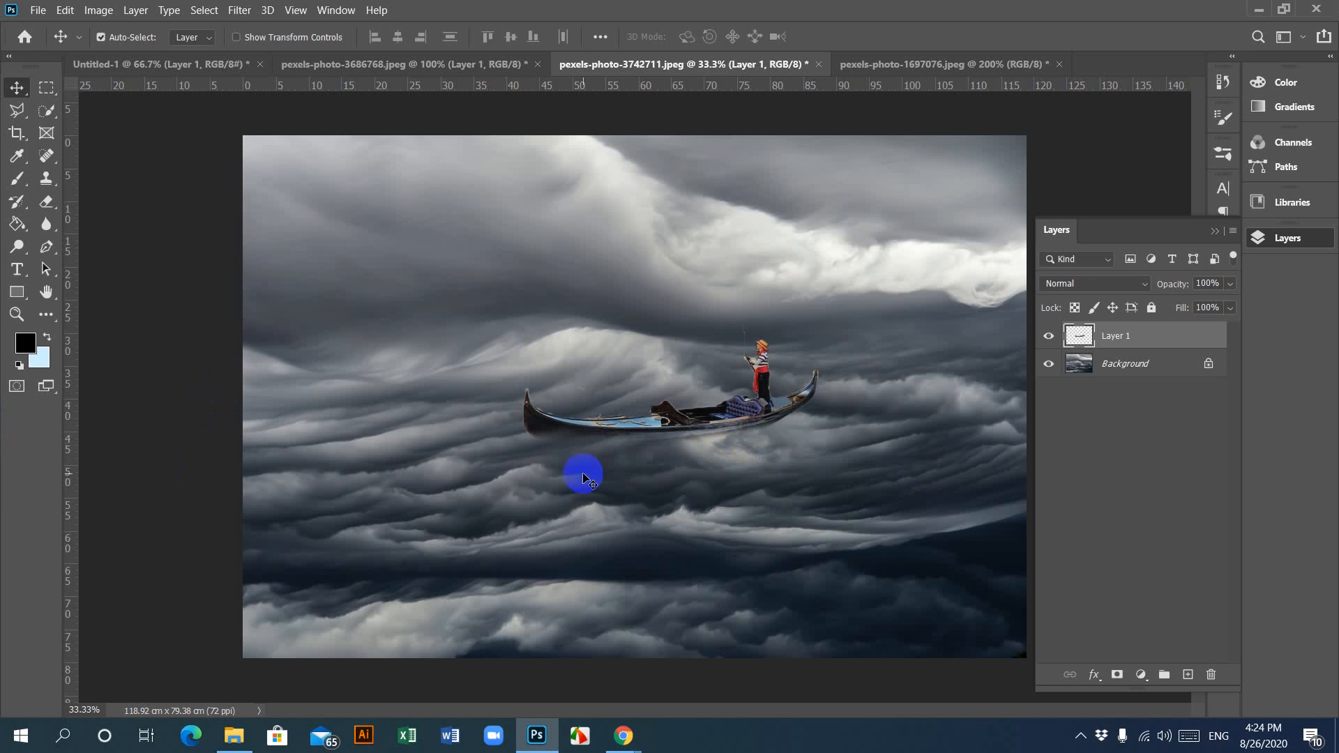
click(811, 448)
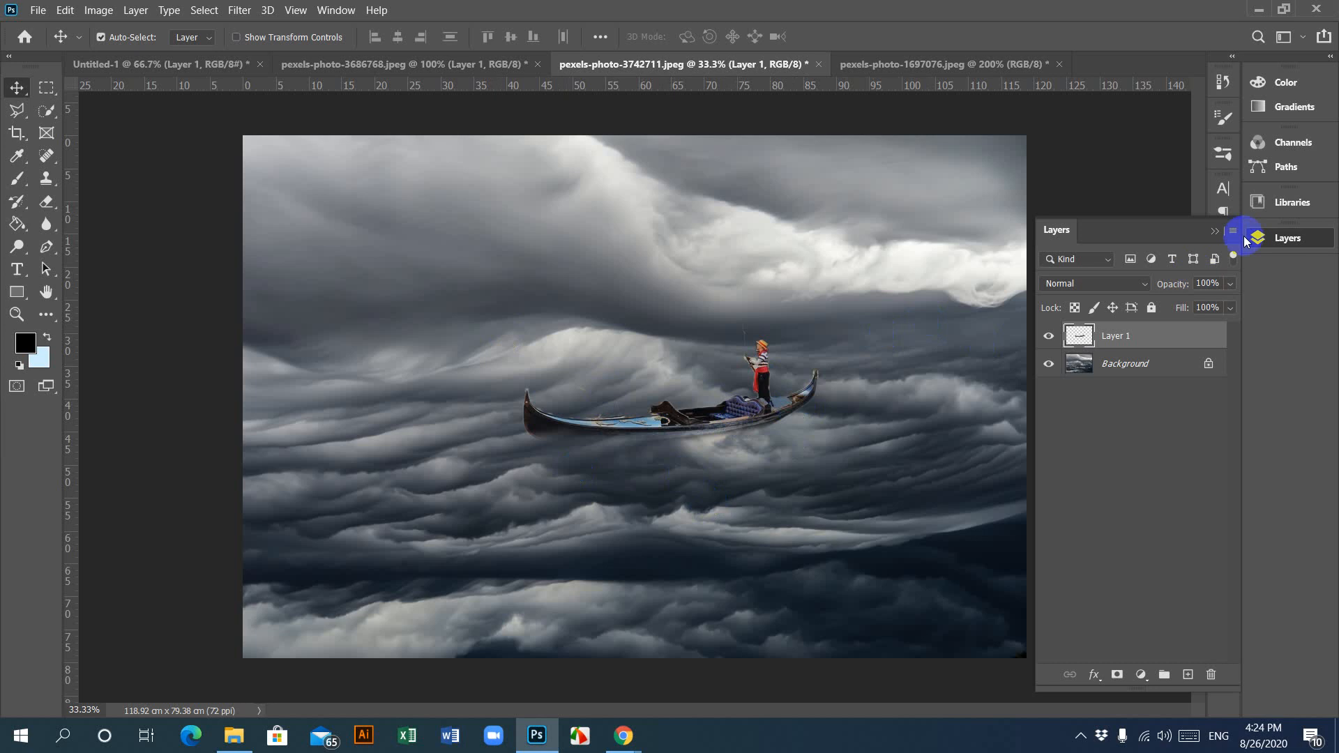
Step: Move the gondola lower among the clouds, scale it to about 136%, and shift it slightly toward the photo's centre
click(1211, 237)
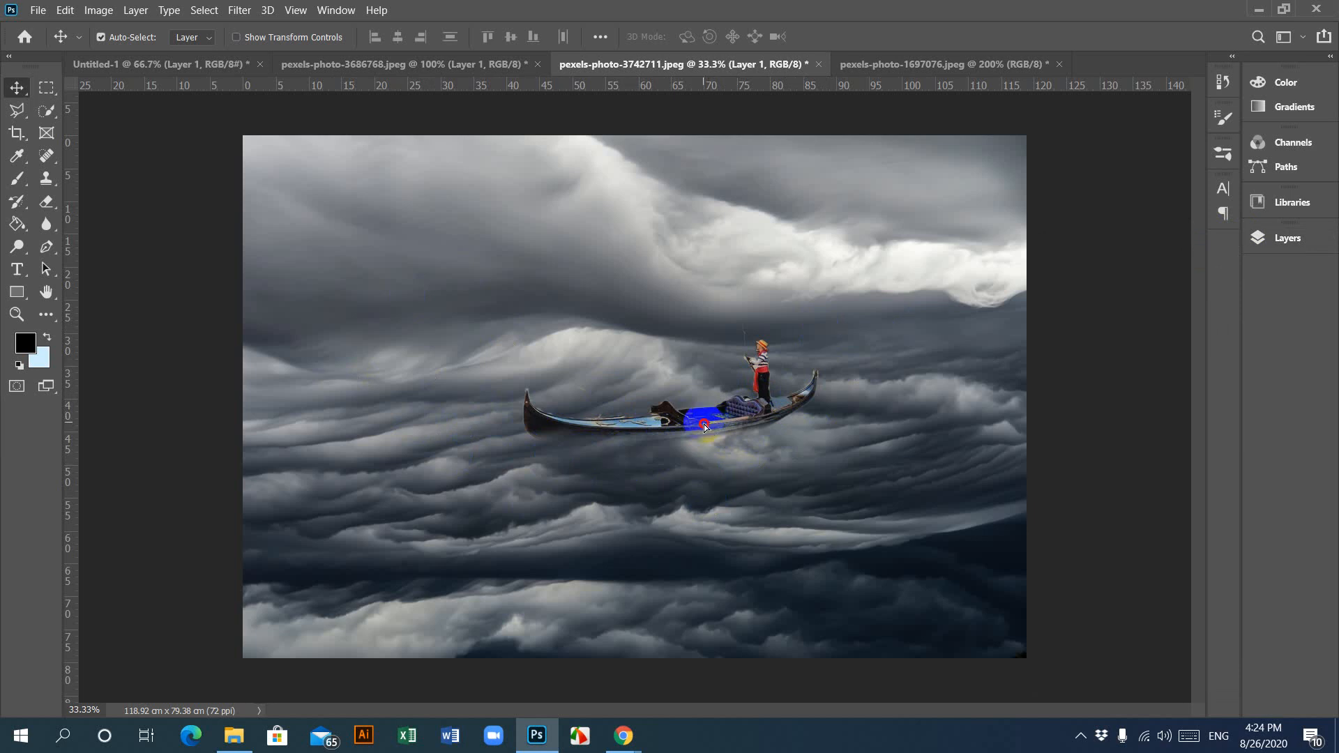
drag(705, 427, 687, 500)
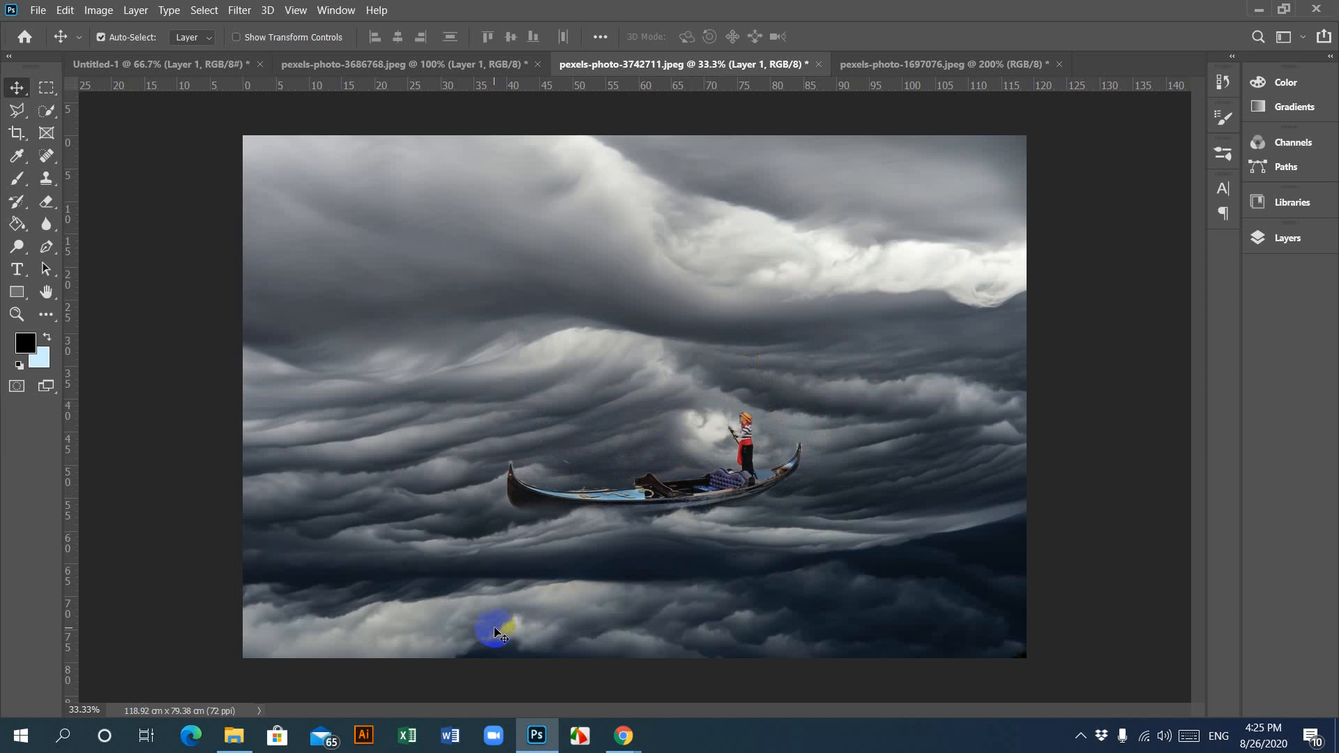
click(496, 631)
key(ctrl+minus)
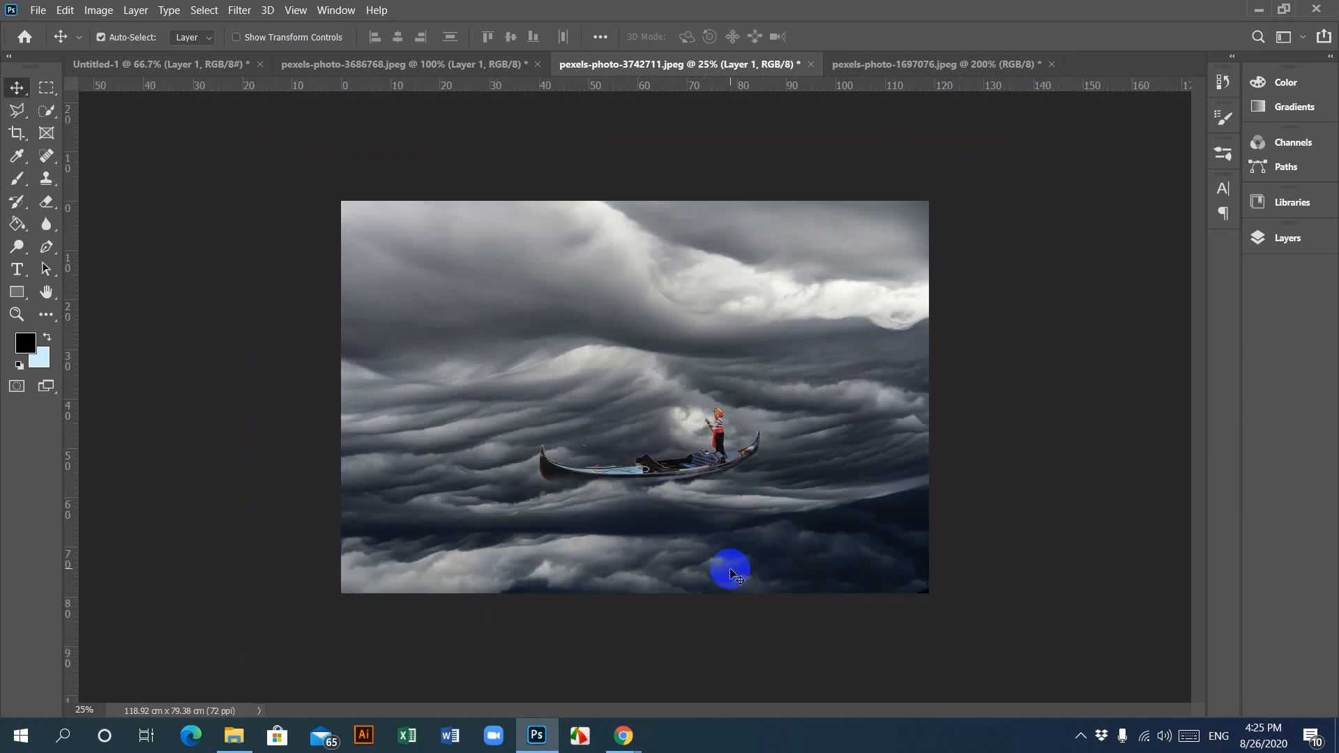
key(ctrl)
key(ctrl+t)
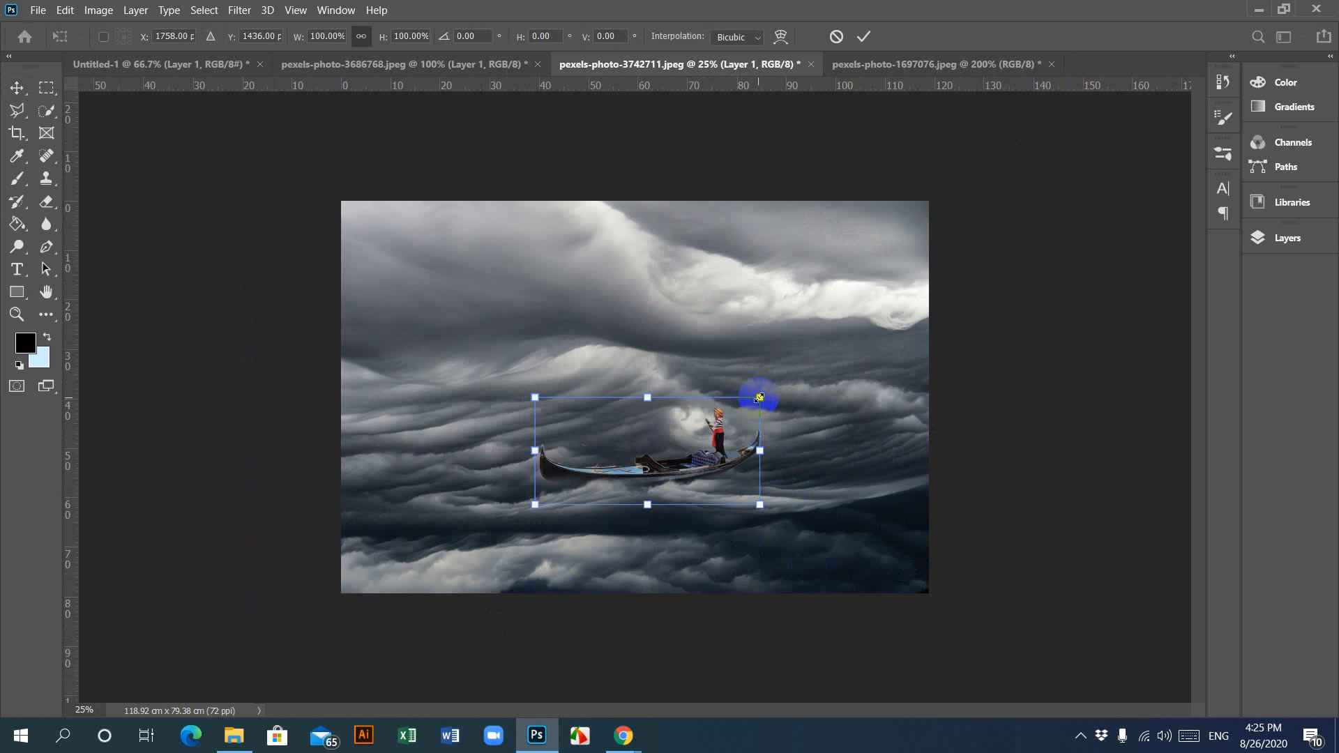
drag(760, 397, 842, 357)
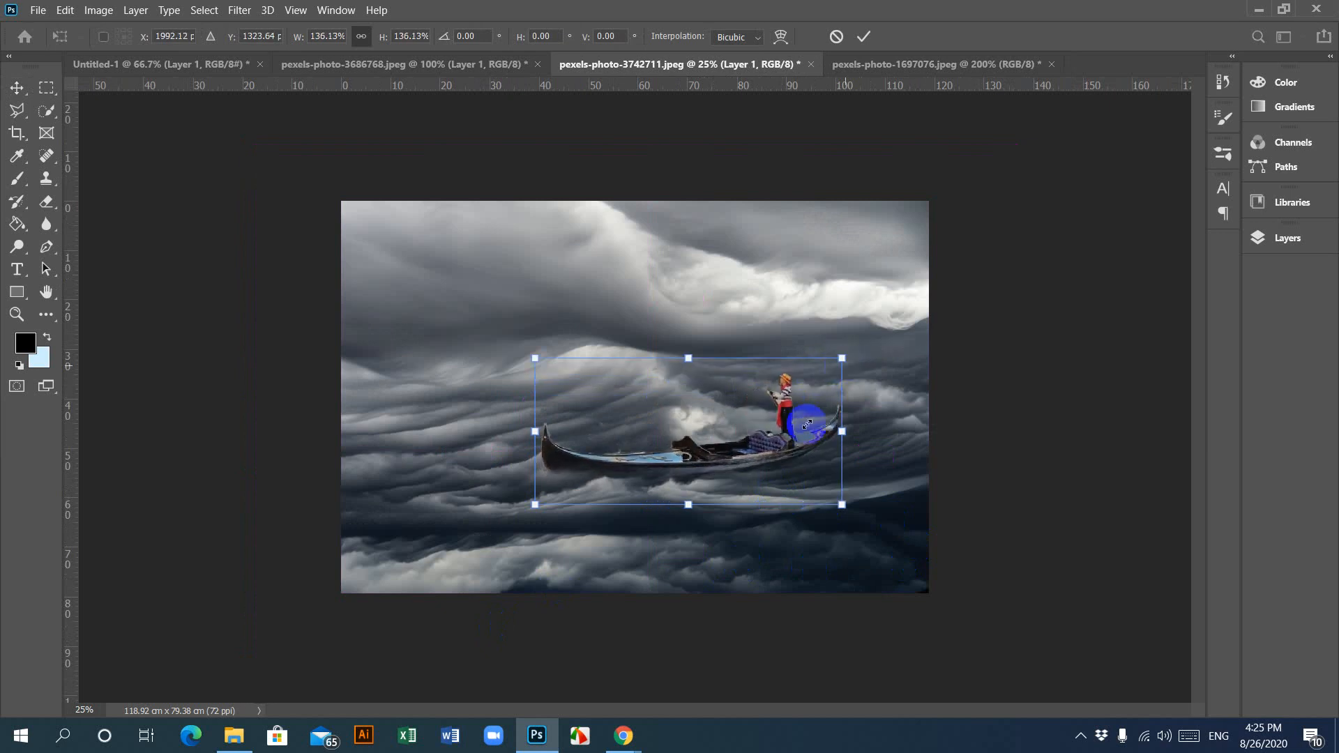
drag(752, 458, 733, 463)
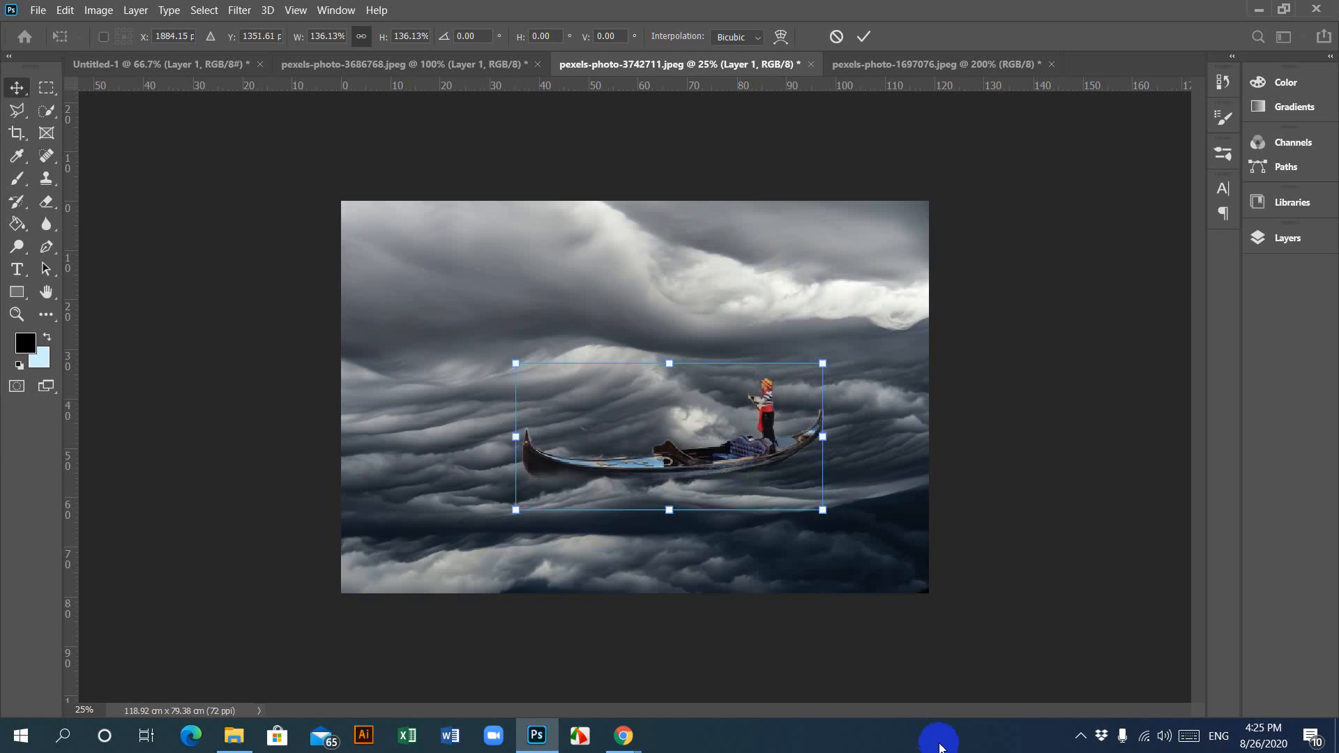
key(Return)
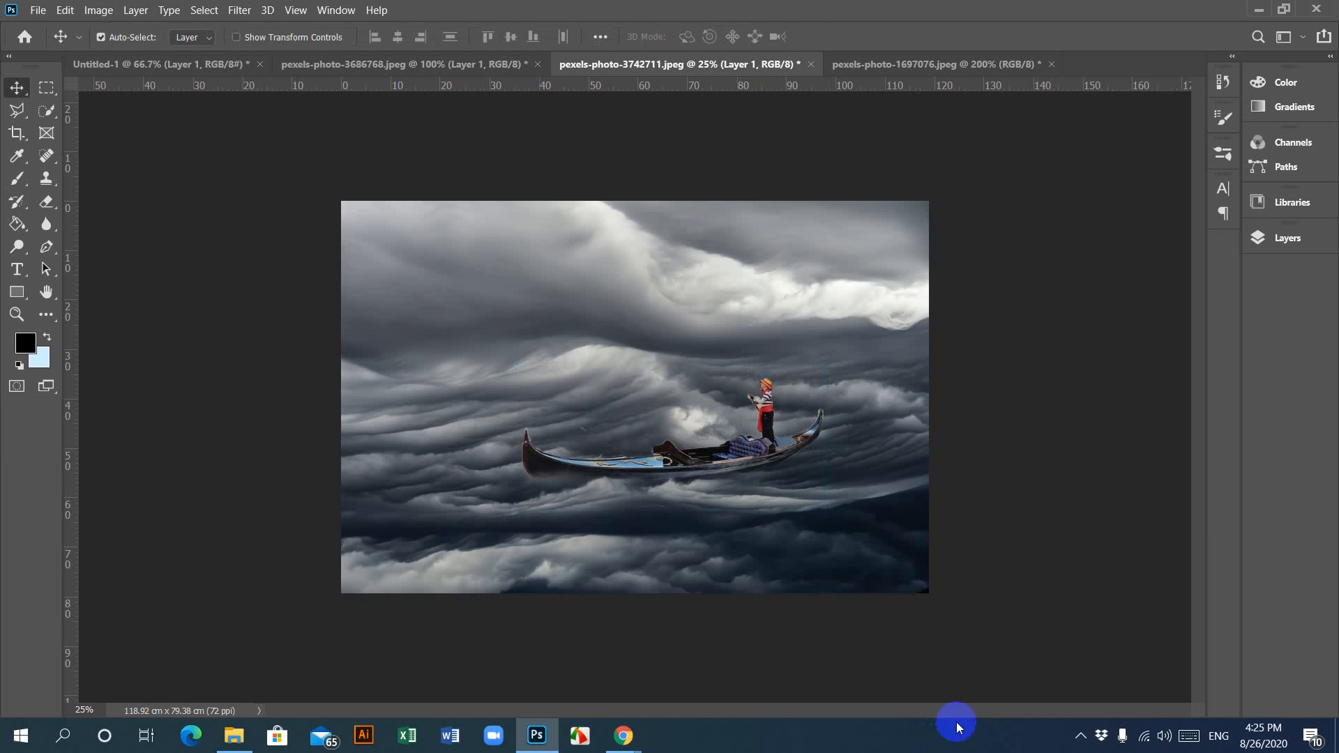
Step: Brighten the Background cloud layer with Brightness/Contrast, setting brightness to 57 and contrast to 30
click(1297, 238)
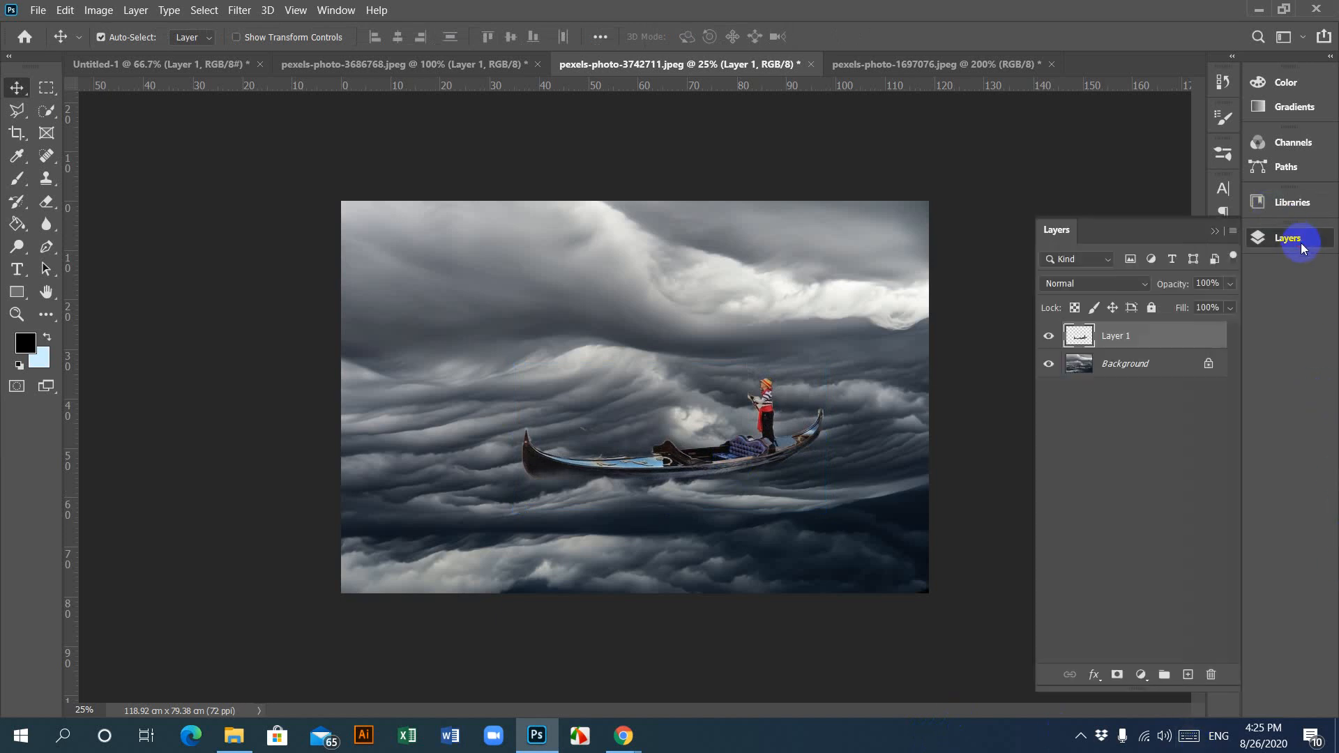
click(1123, 366)
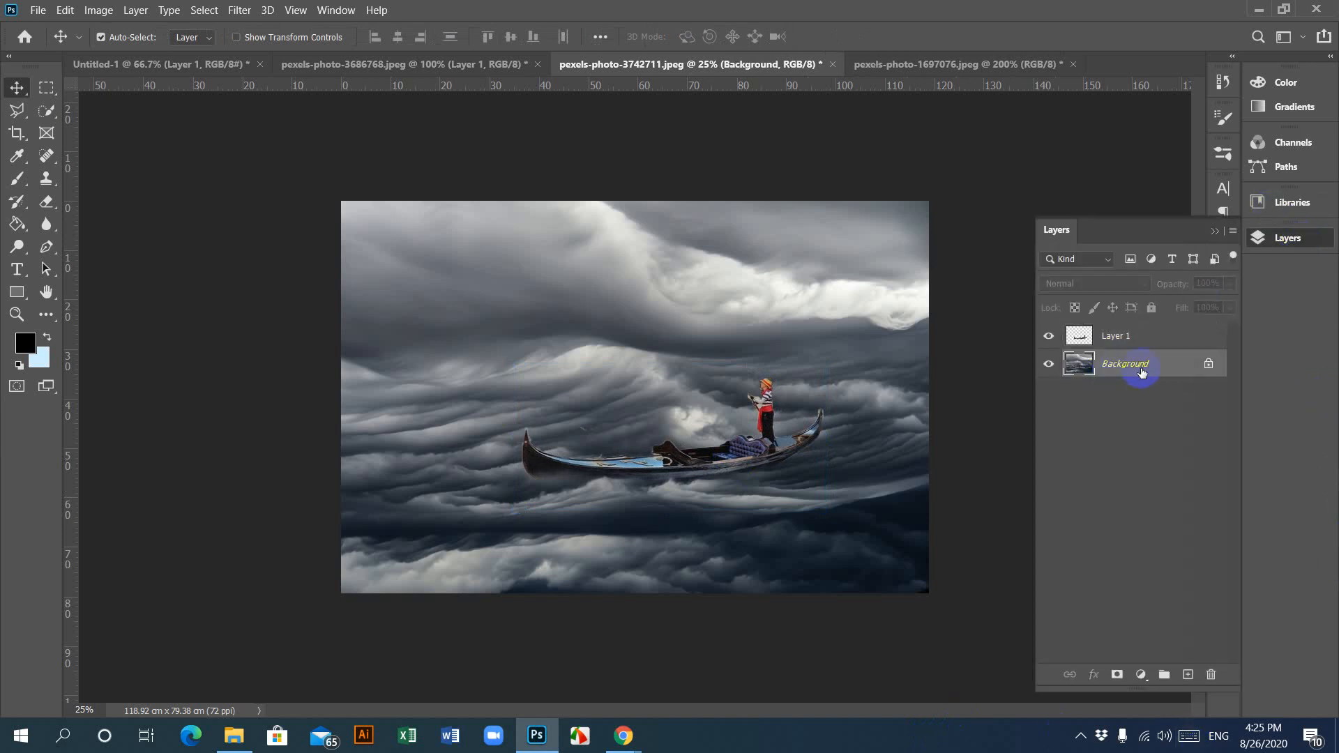
click(105, 10)
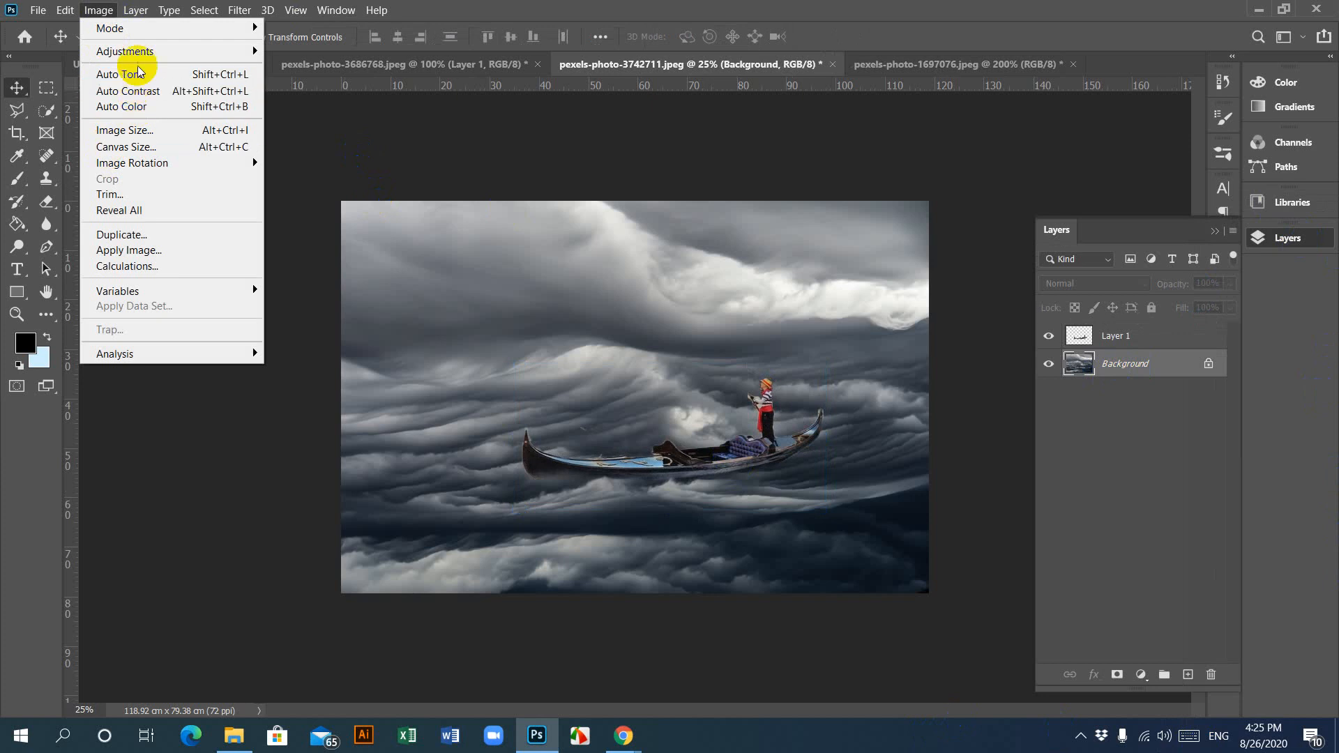
mouse_move(146, 54)
click(321, 47)
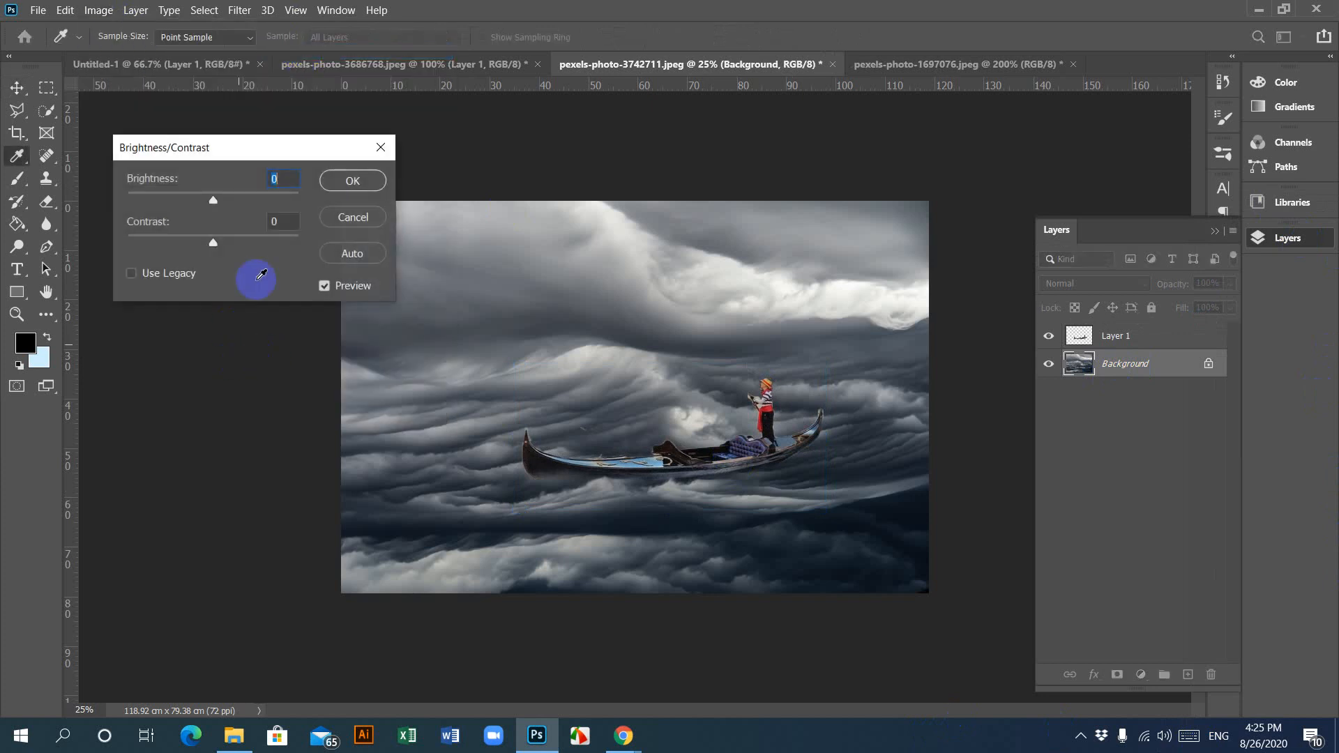
drag(212, 202, 245, 201)
drag(213, 243, 239, 246)
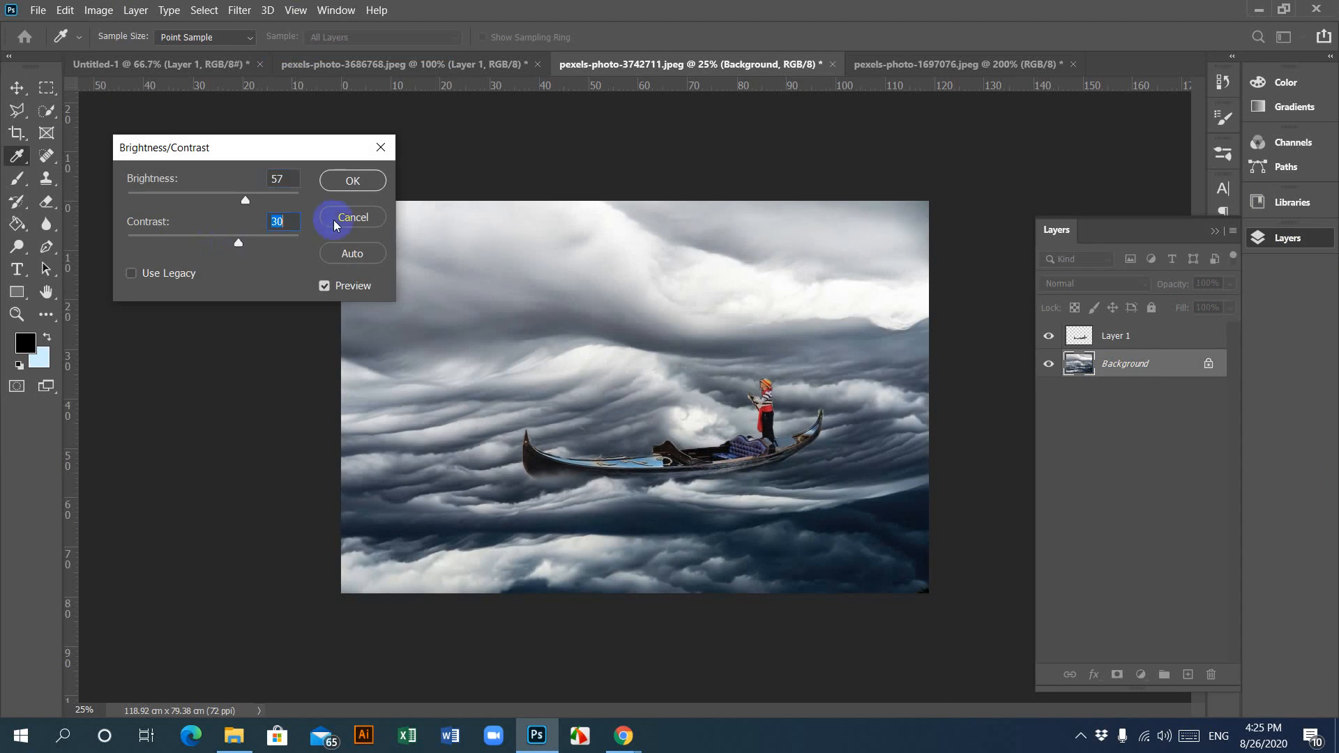
click(352, 181)
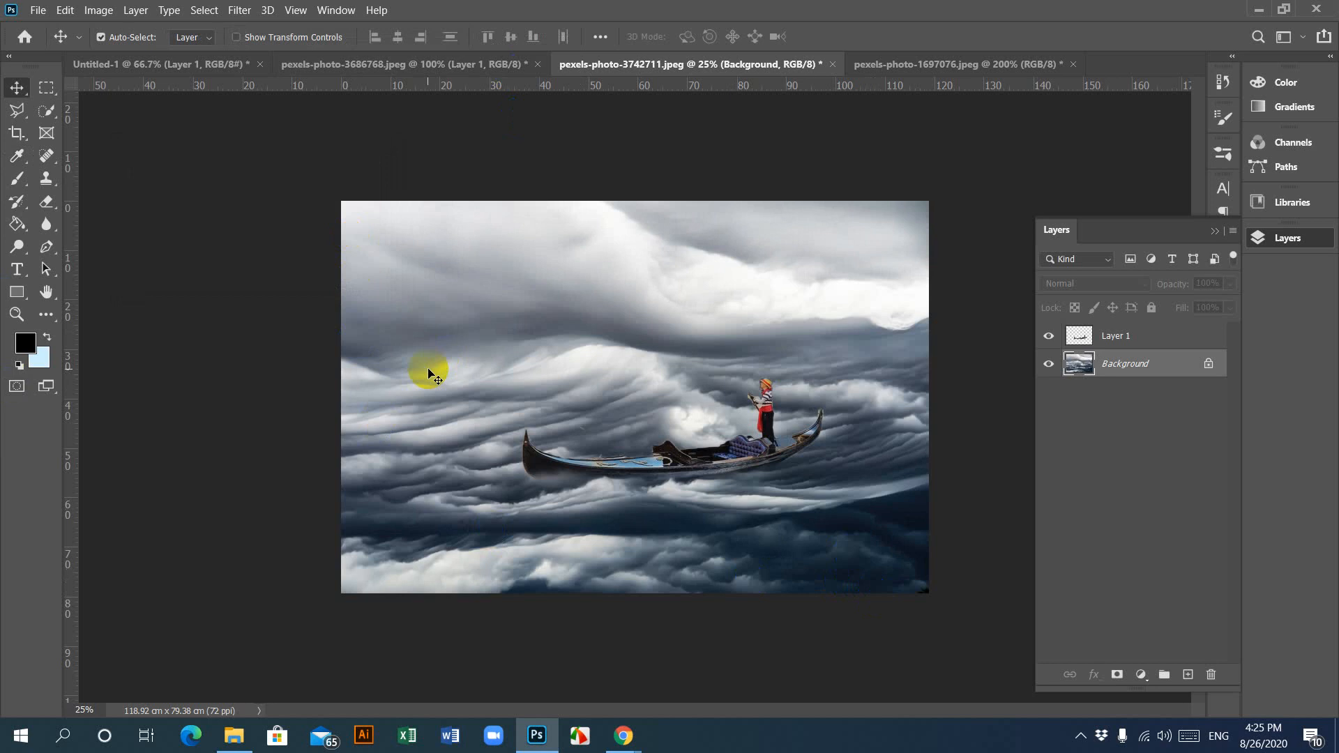
click(1215, 230)
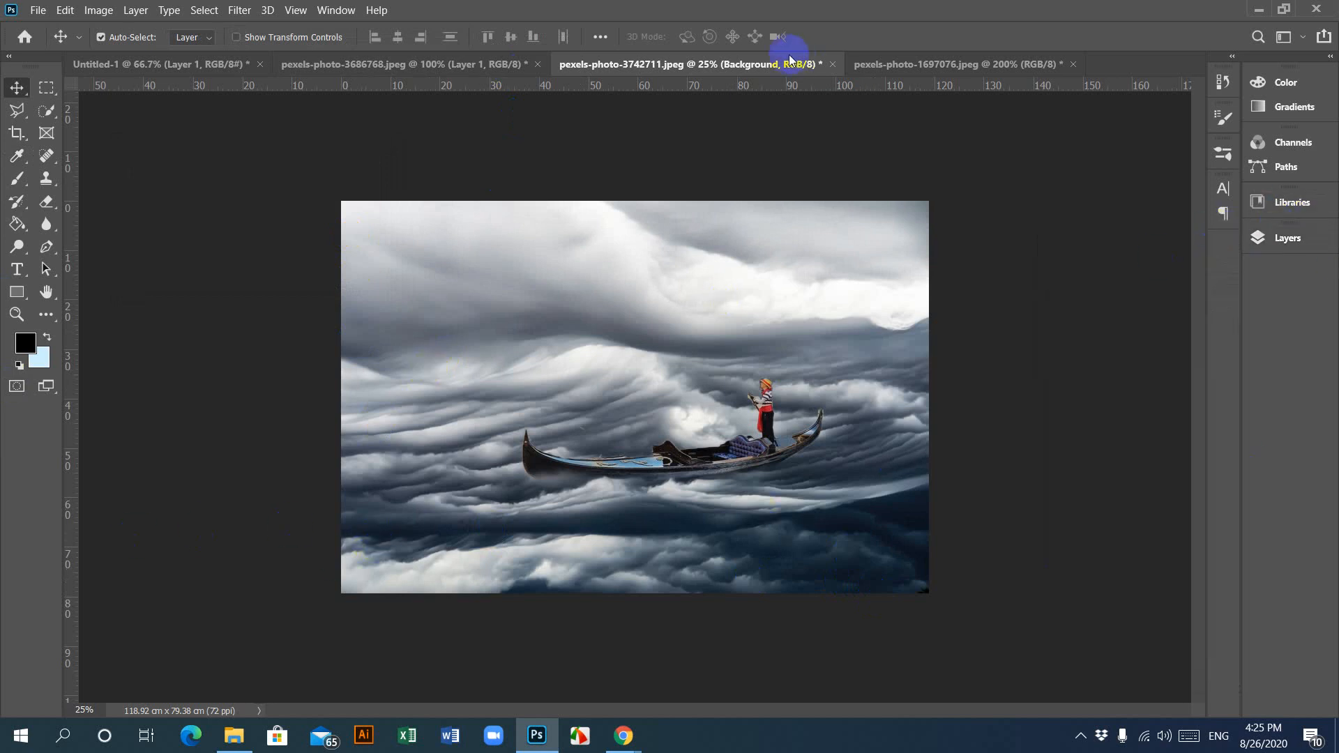
Step: Switch from Photoshop to Chrome and search Google for images of "liberty"
click(1260, 12)
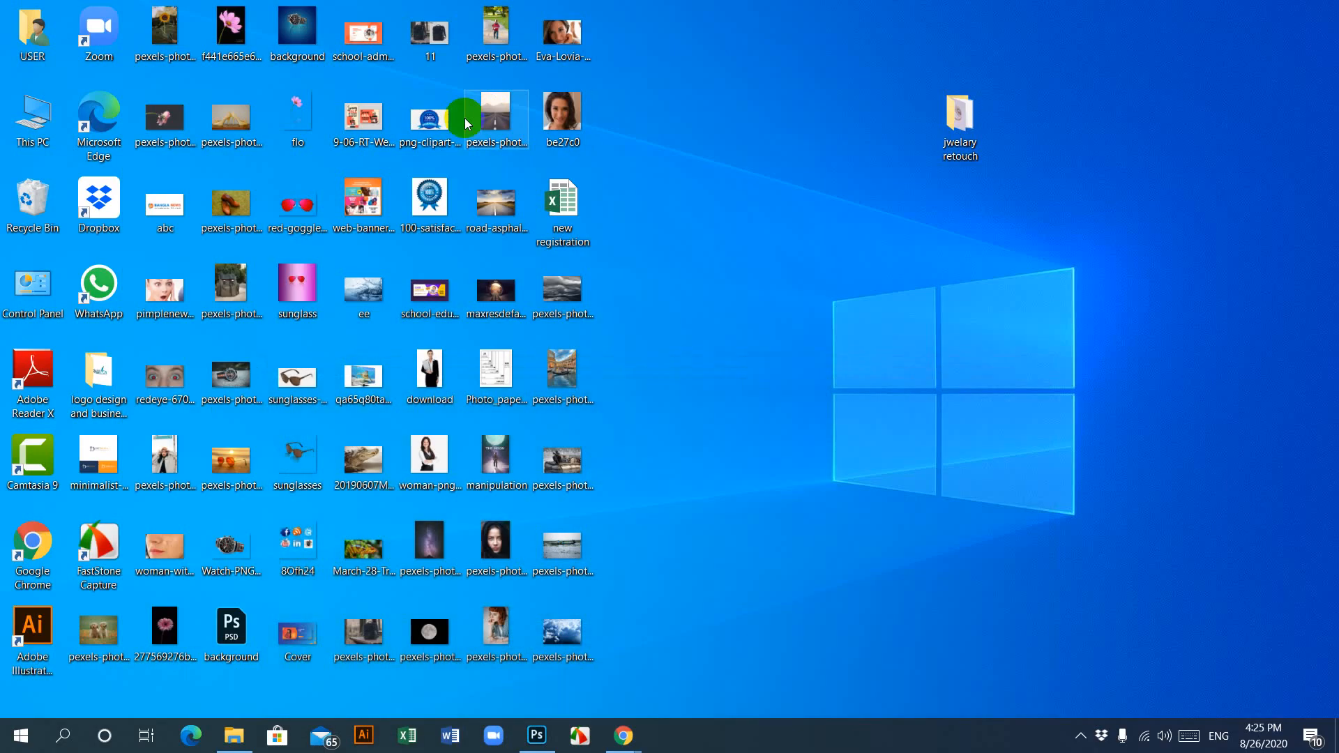
click(518, 664)
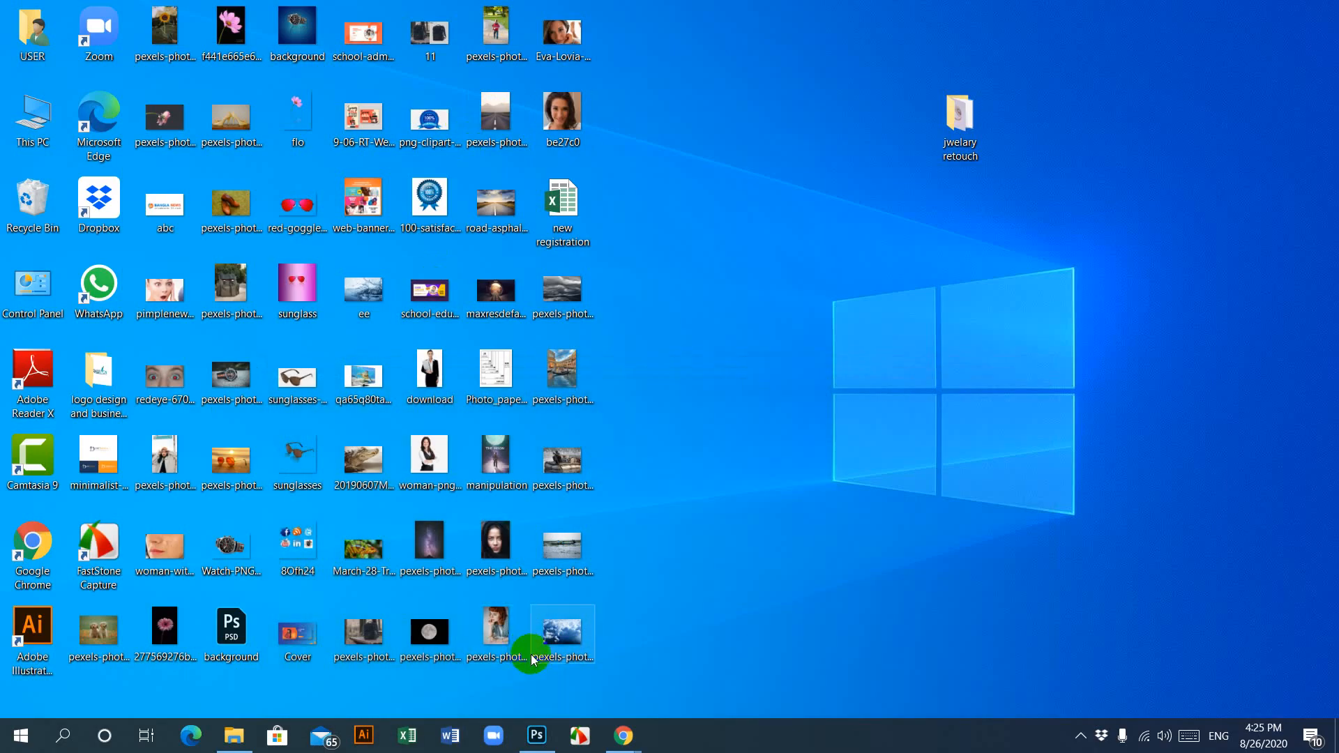
click(425, 462)
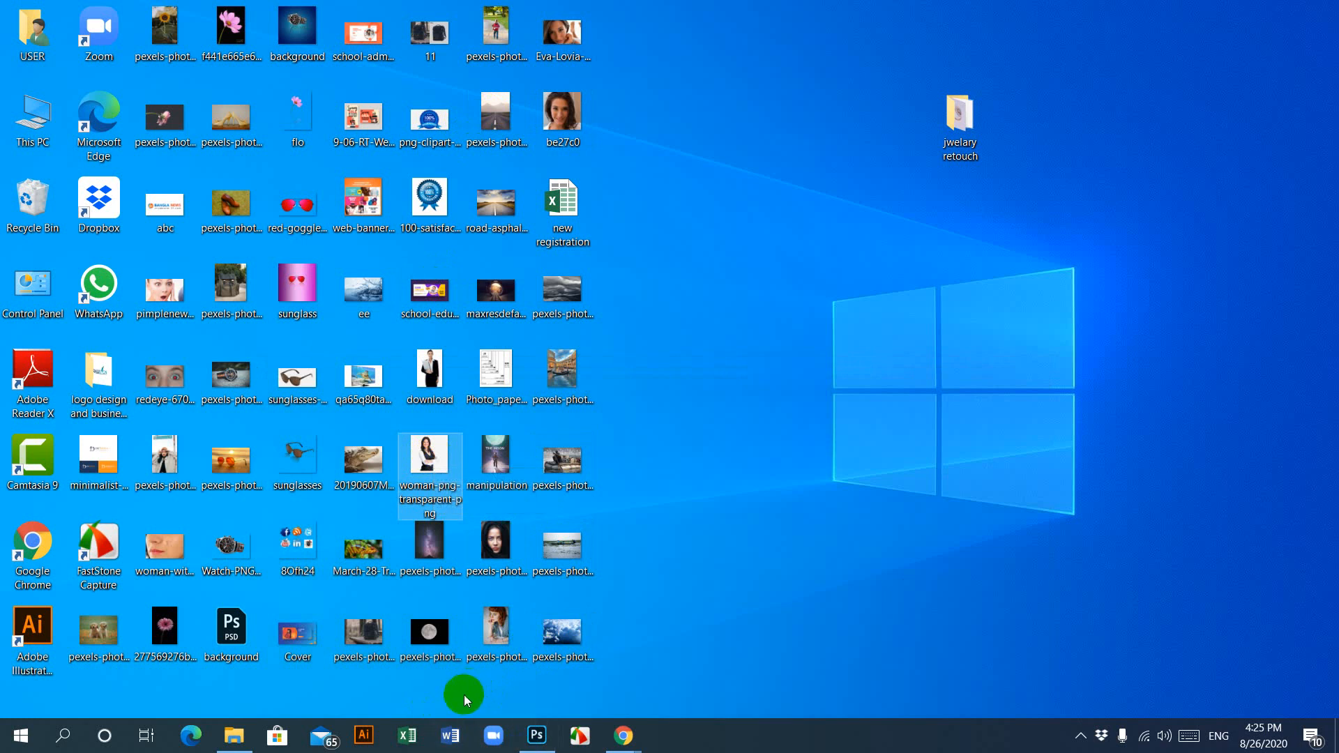
mouse_move(622, 736)
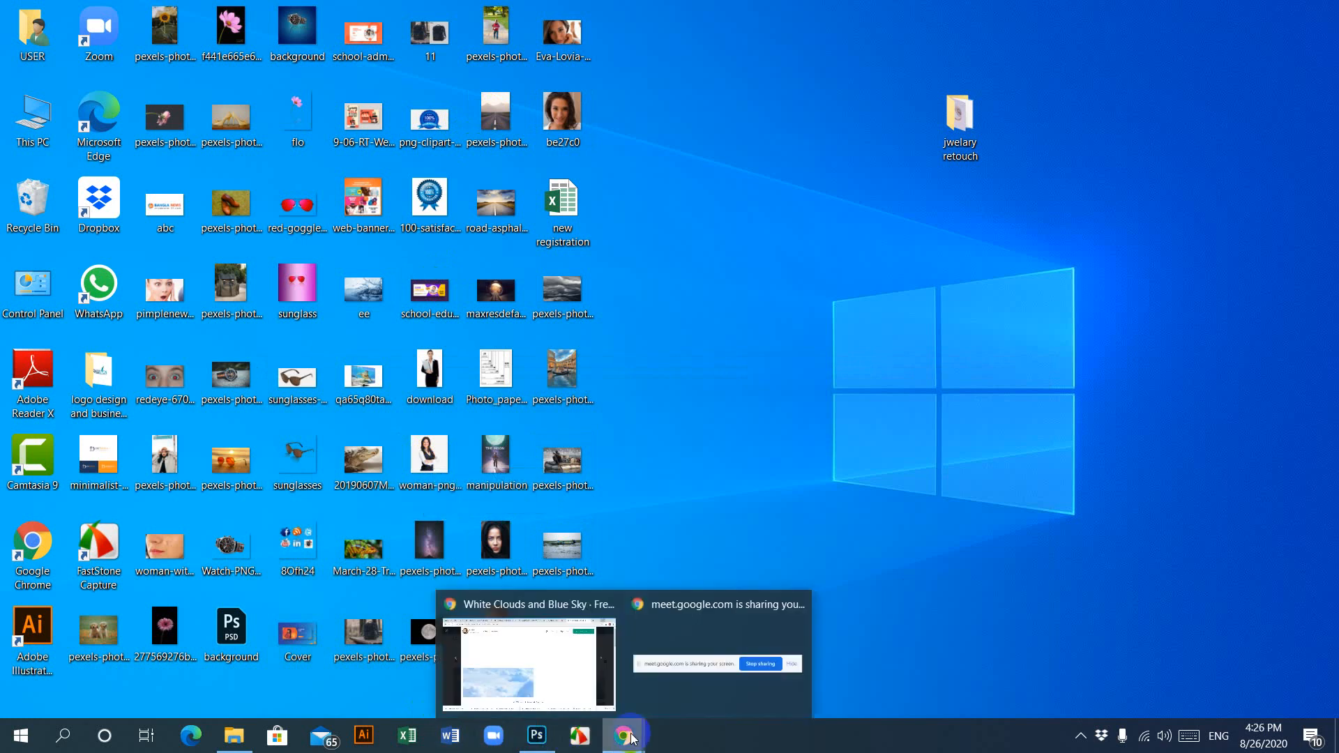
click(553, 651)
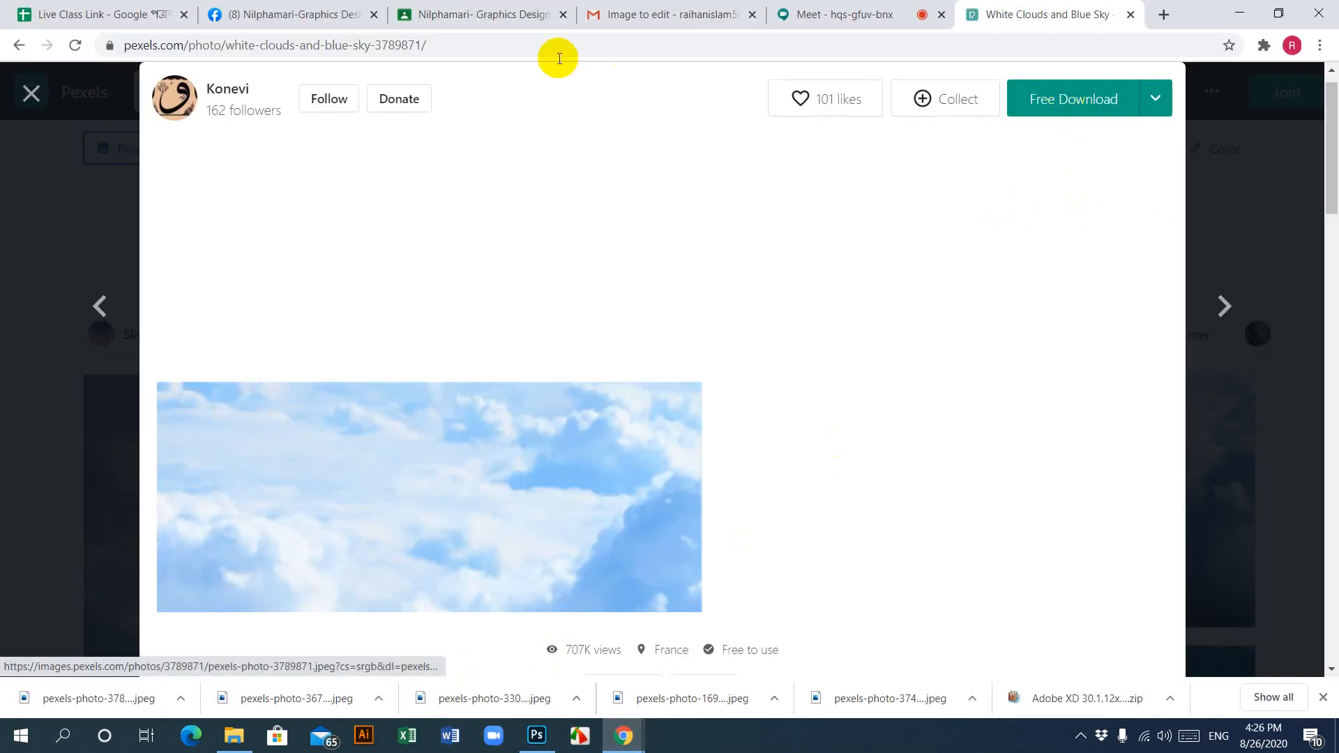
click(541, 47)
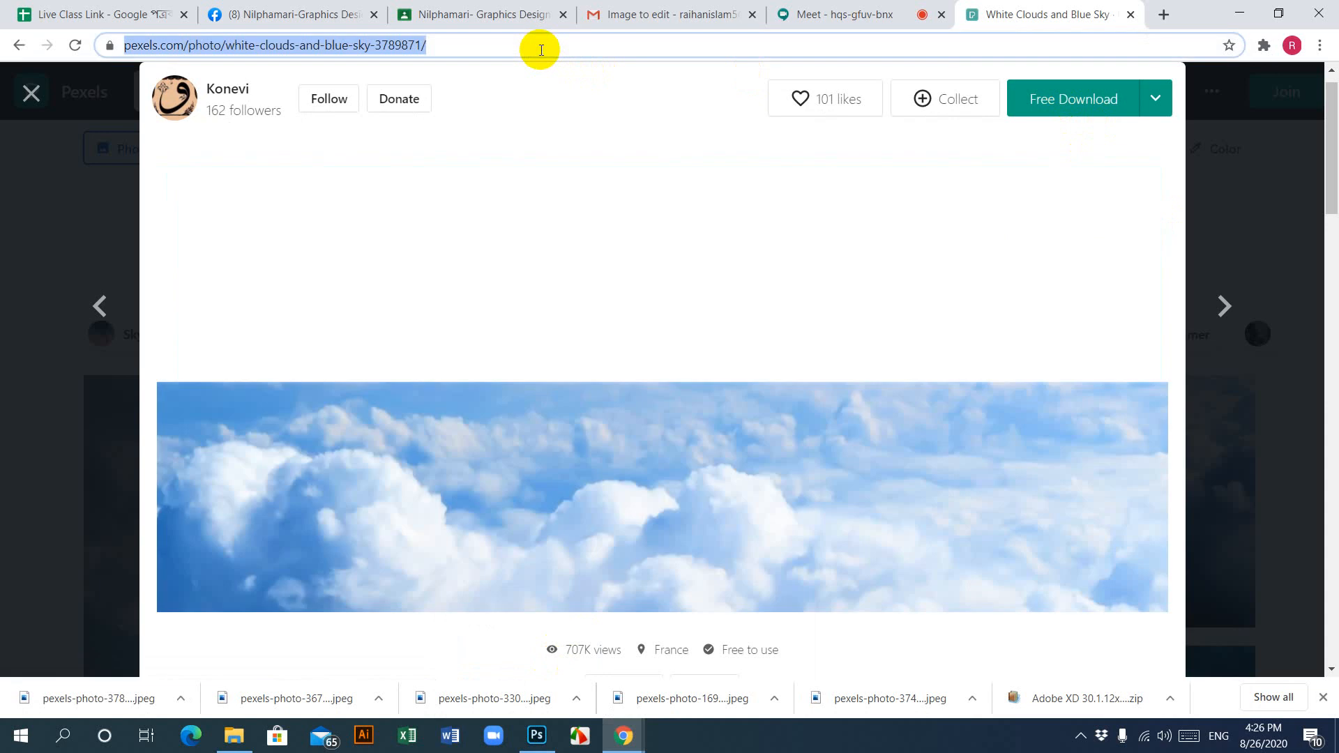
text(liberty)
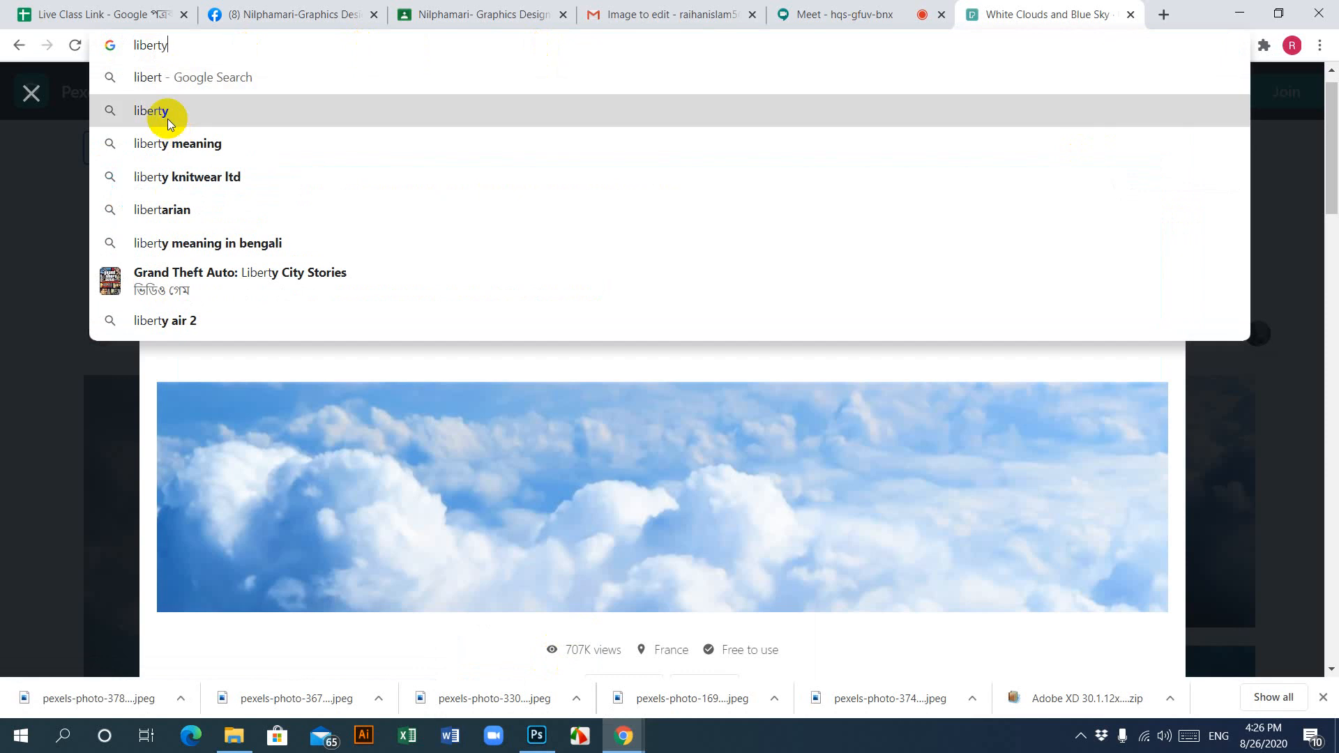
click(168, 114)
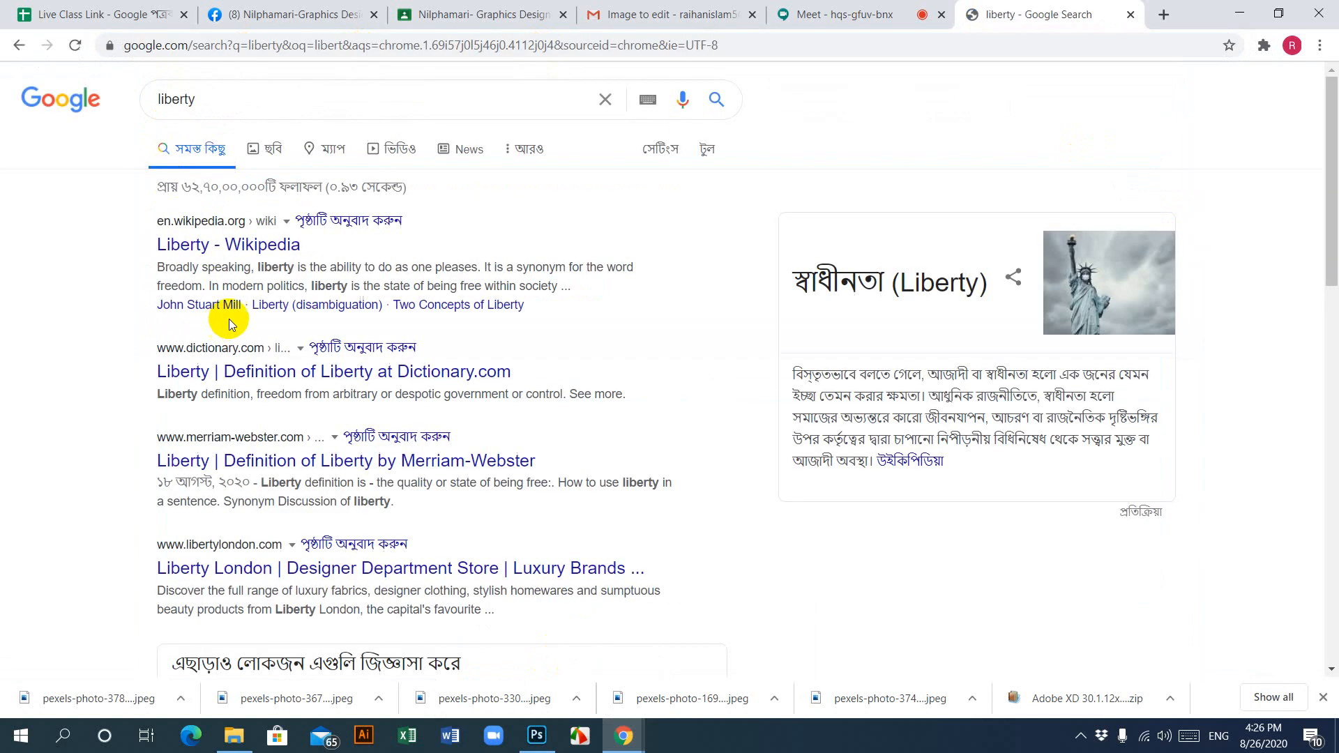
click(270, 148)
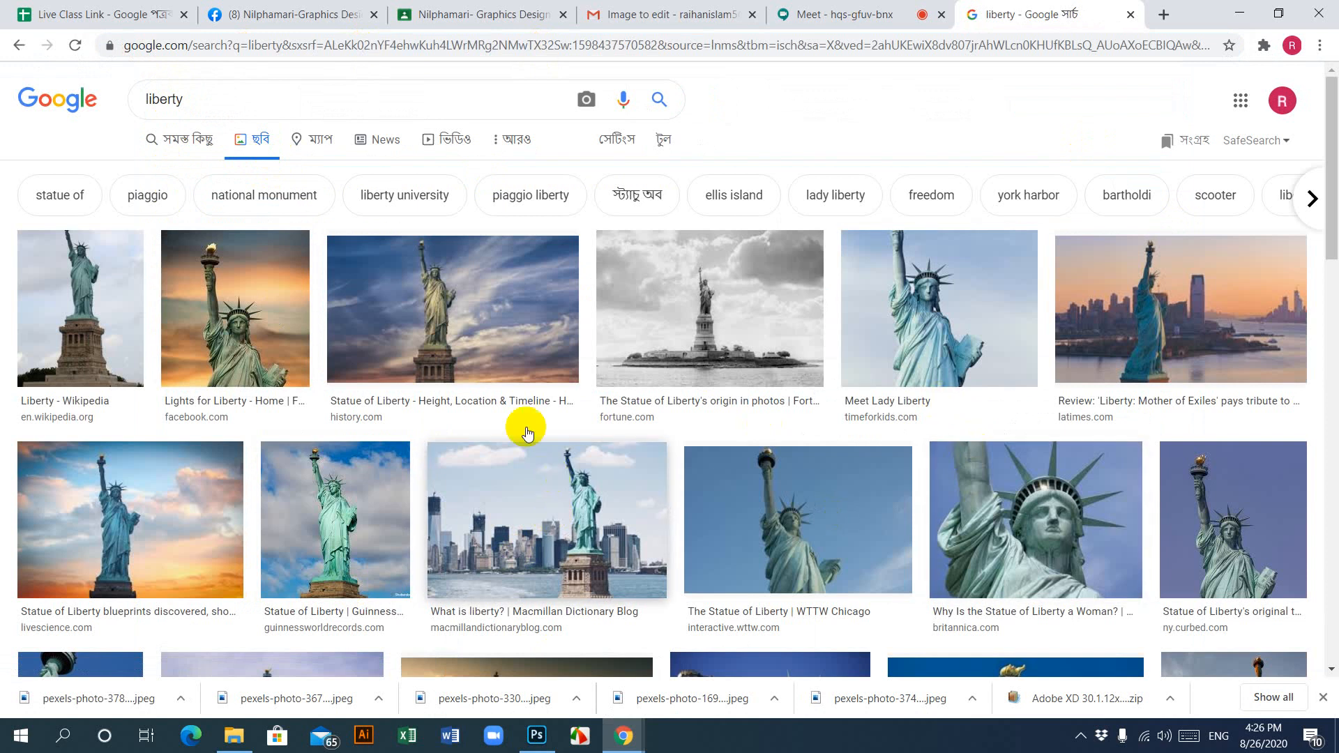
Step: Refine the image search to "liberty png"
click(222, 96)
text(png)
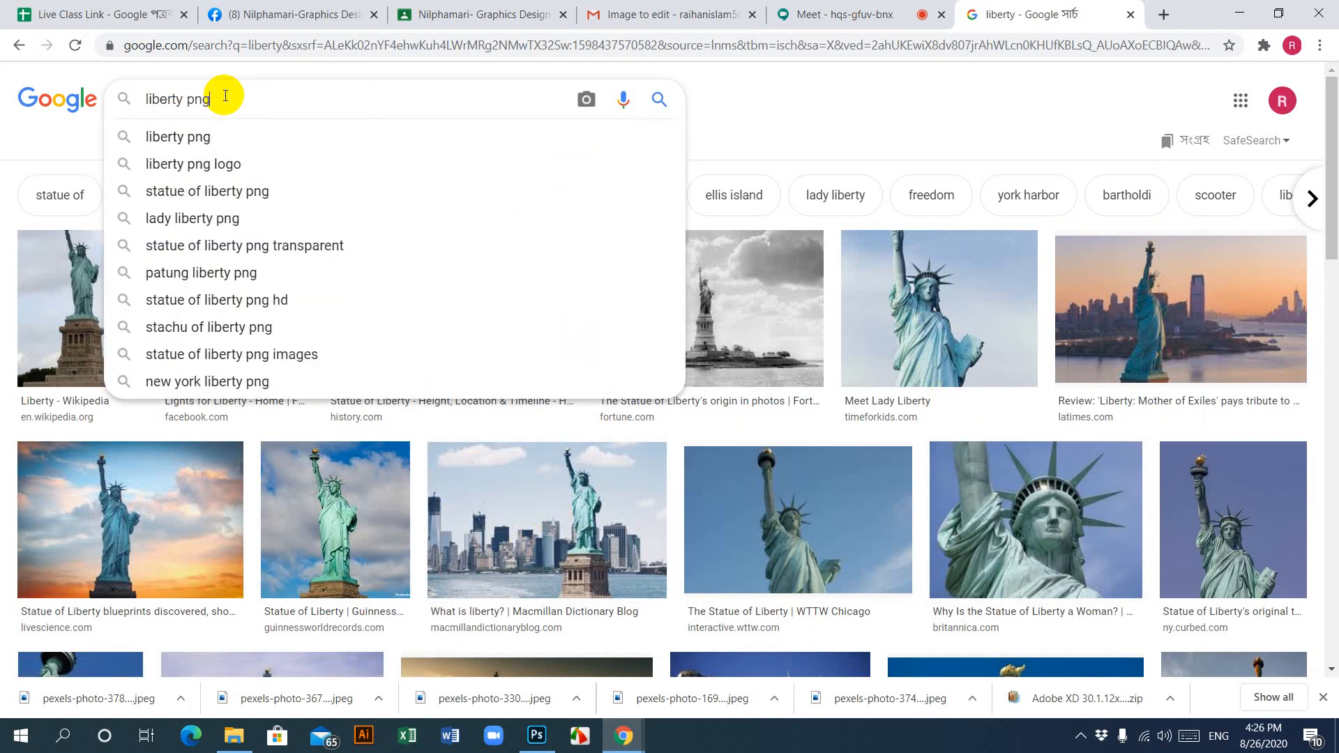
key(Return)
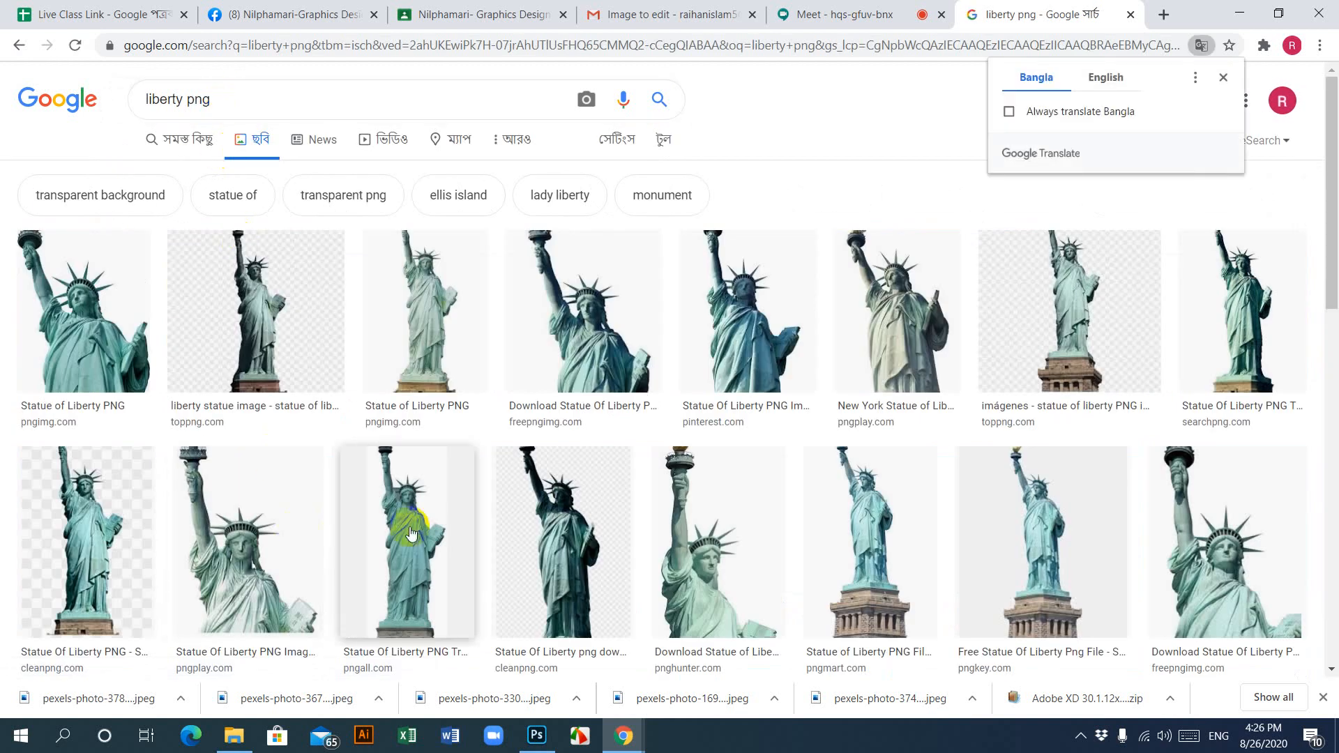
Step: Save PNG Play's New York Statue of Liberty picture to the Desktop as the PNG image "unnamed"
click(934, 393)
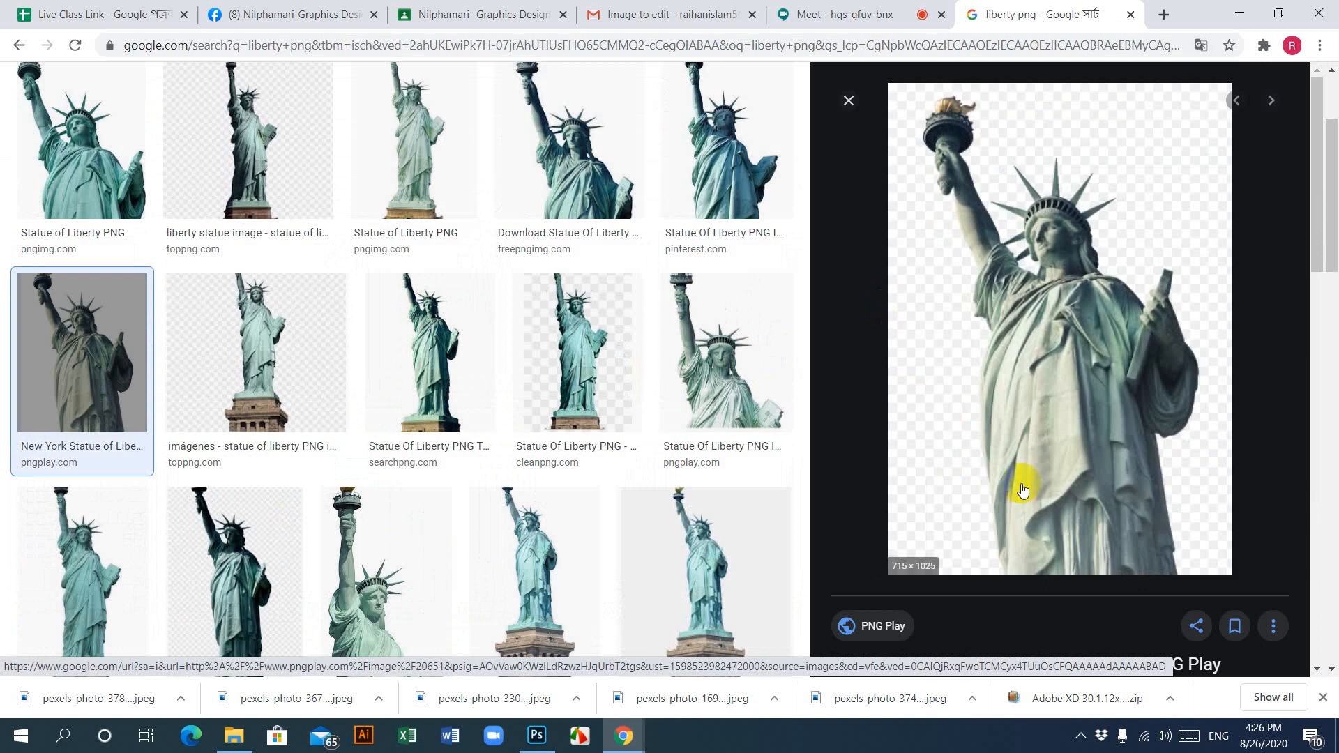
right_click(1019, 319)
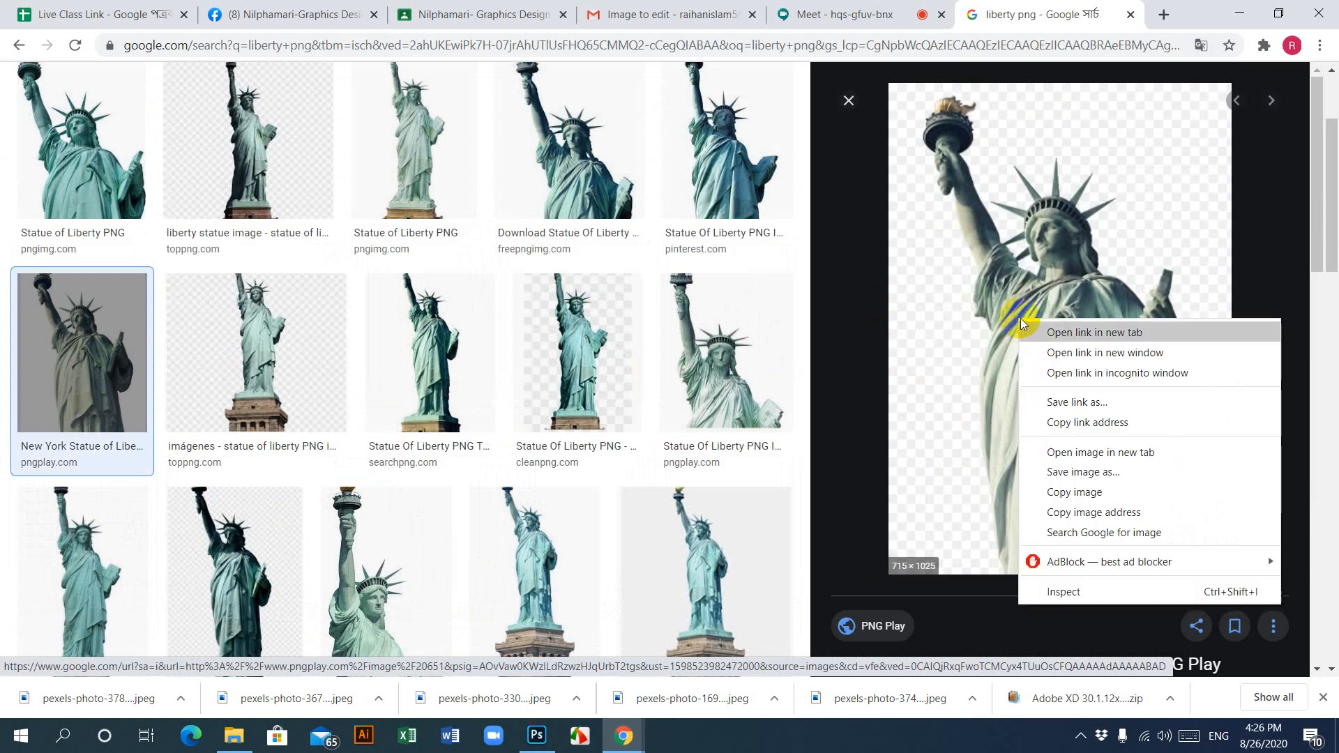
click(1064, 471)
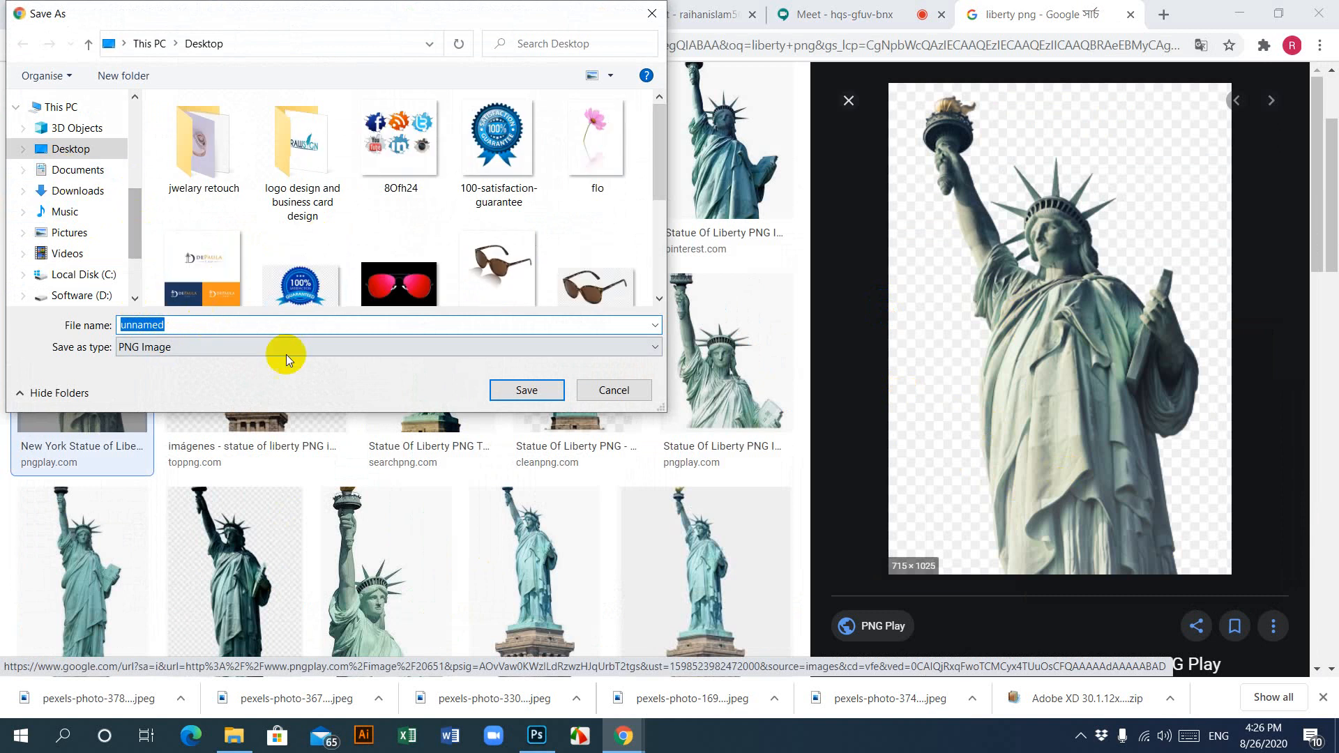
click(527, 389)
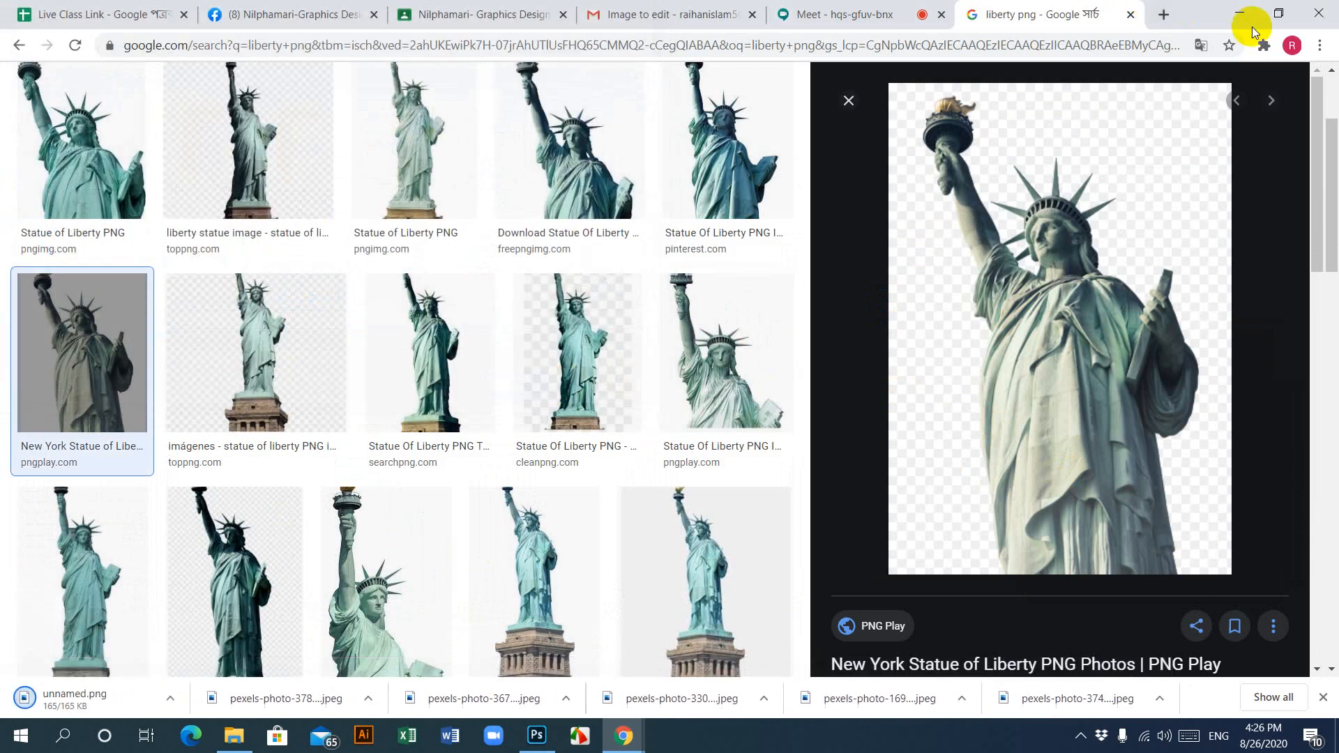
Step: Return to Photoshop and place the statue image in the storm cloud photo, scaled to about 305%, against the photo's left edge
click(1241, 15)
drag(628, 31, 607, 353)
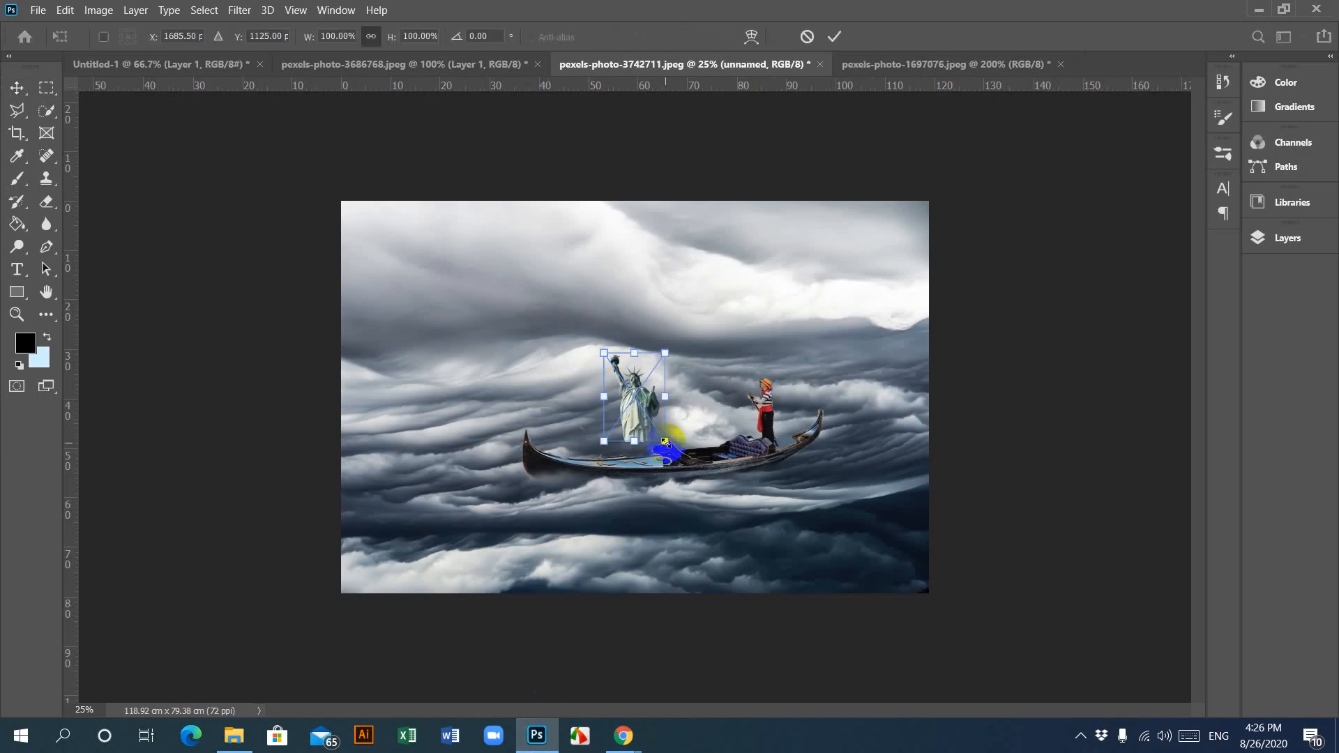
drag(664, 440, 800, 622)
drag(740, 569, 457, 463)
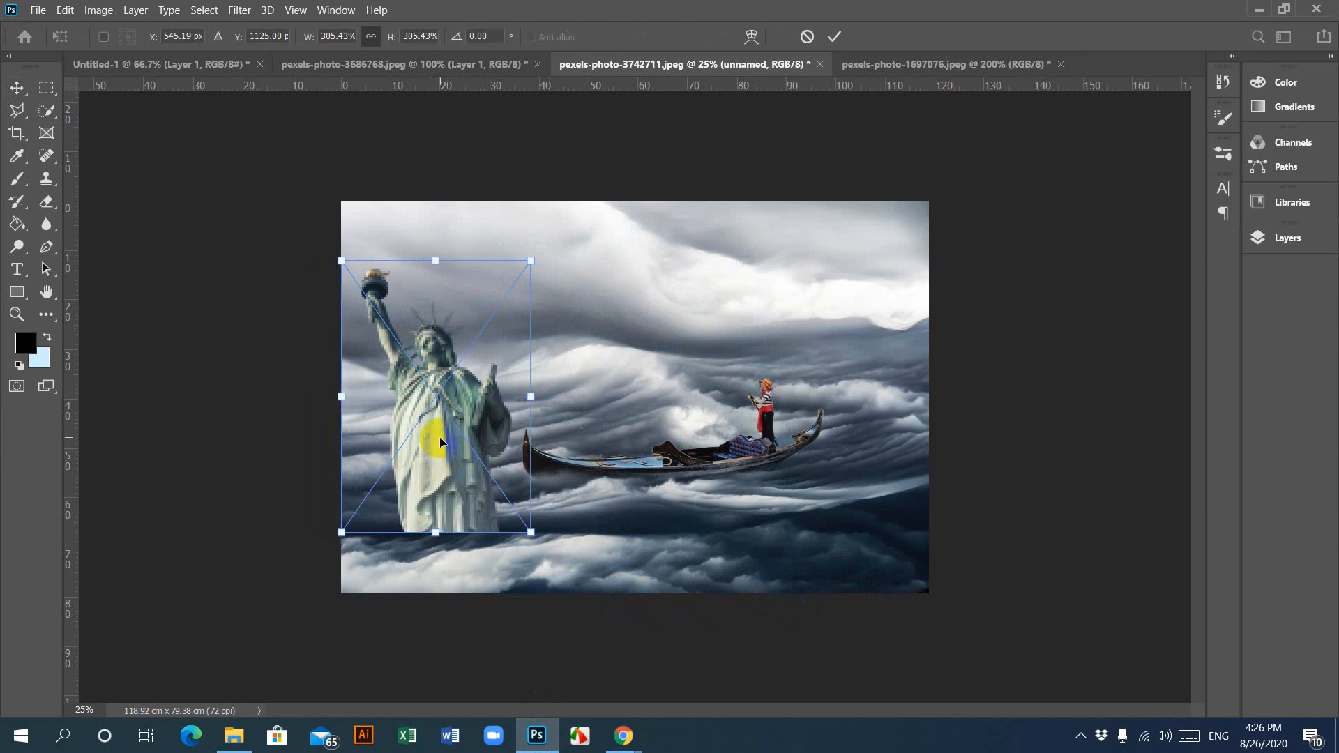
key(Return)
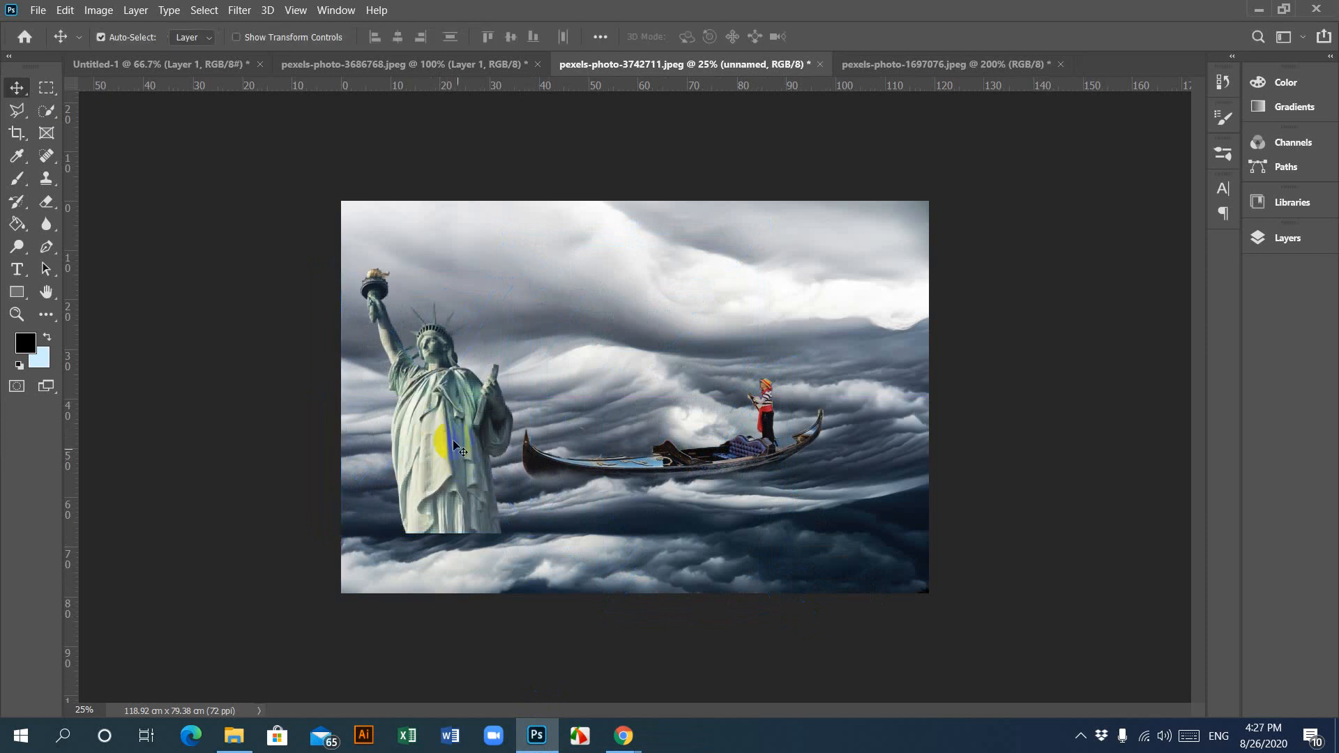
Step: Flip the statue horizontally and lower it until its base nearly reaches the photo's bottom edge
click(99, 10)
mouse_move(63, 11)
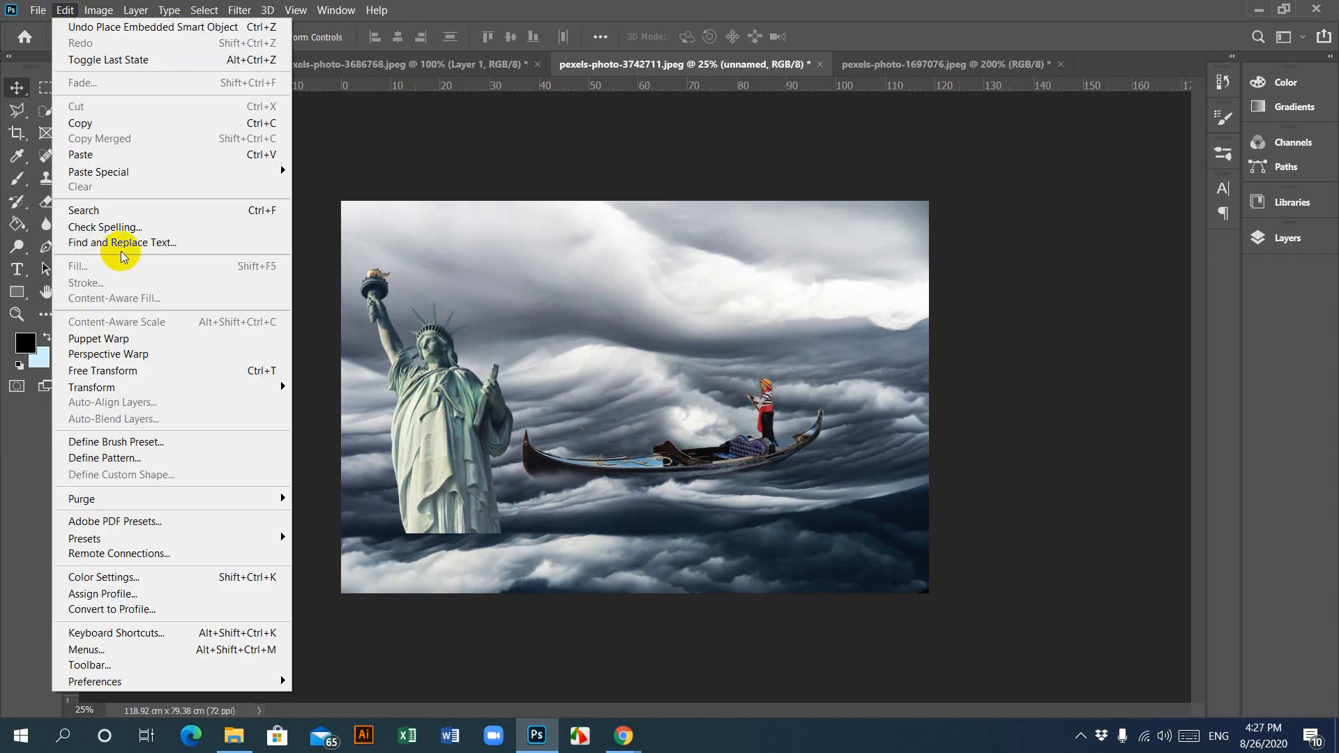
mouse_move(266, 394)
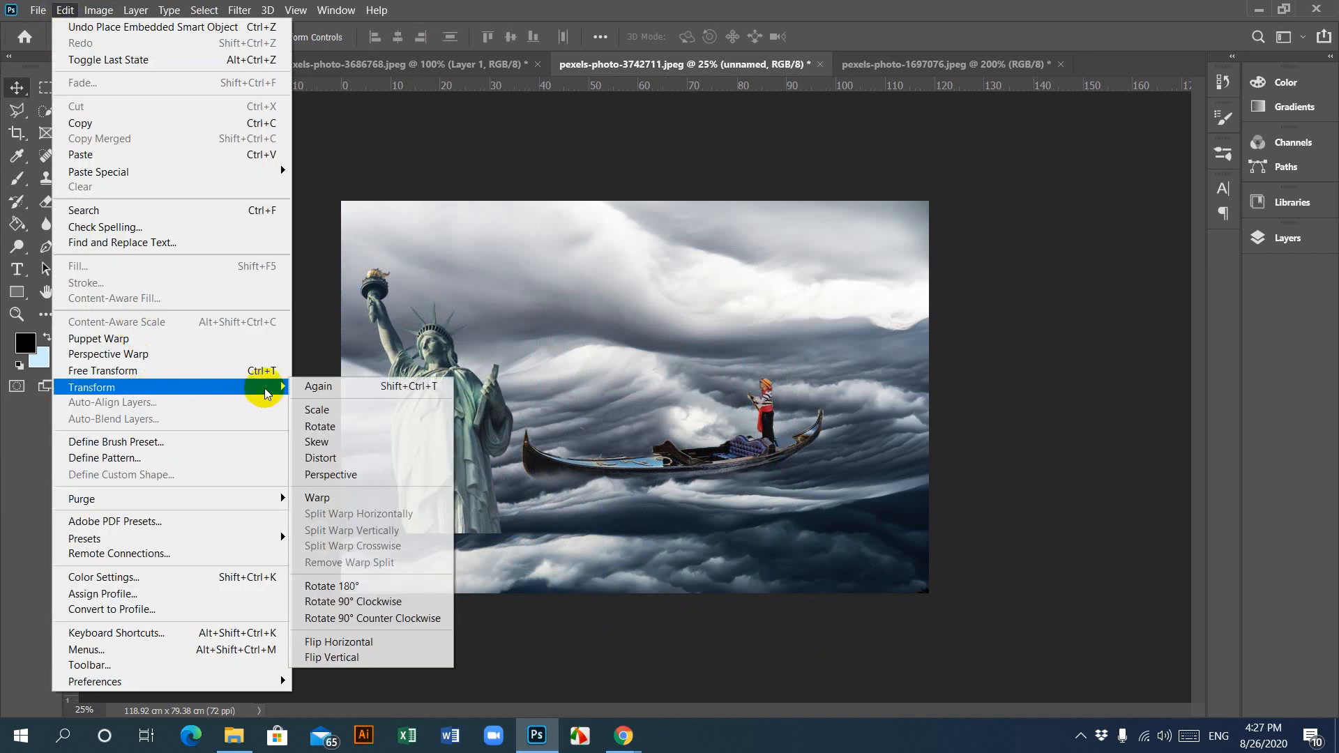
click(347, 642)
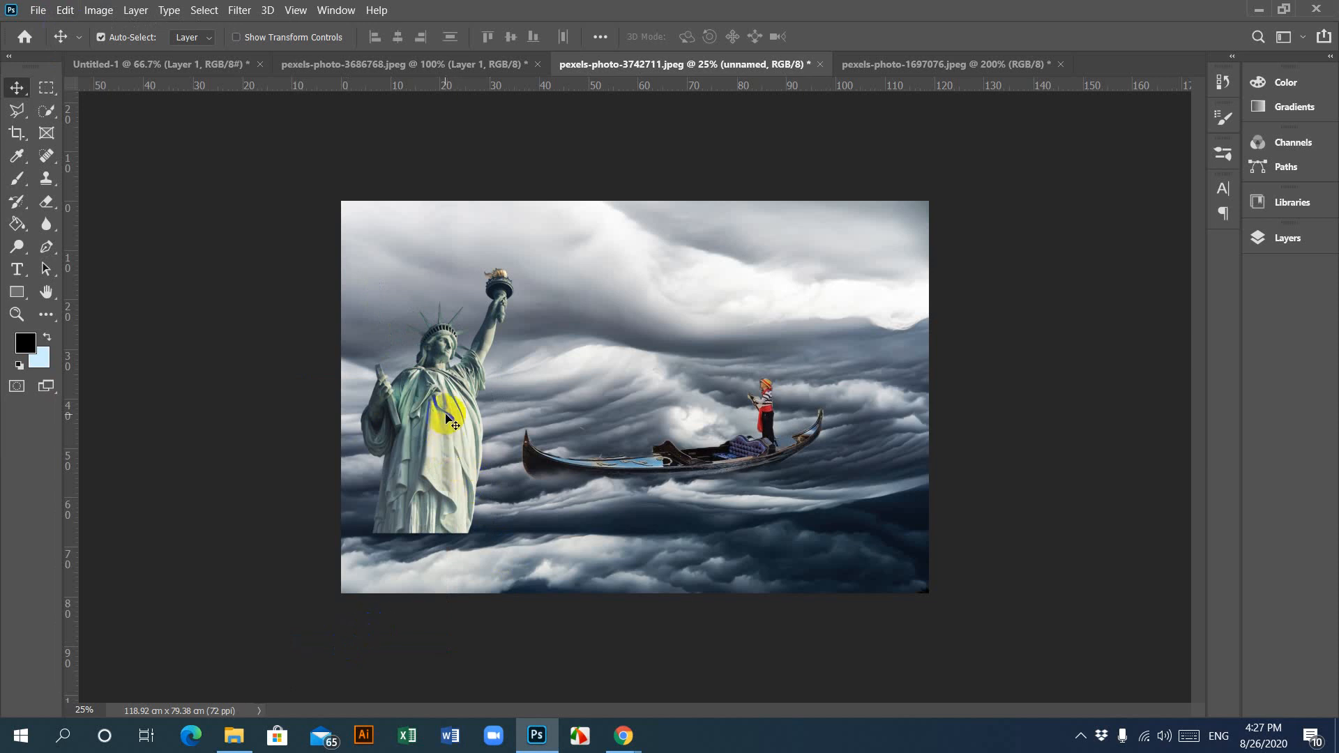
drag(442, 423, 442, 477)
Step: Choose the Eraser tool and rasterize the "unnamed" statue layer so it can be erased
right_click(49, 206)
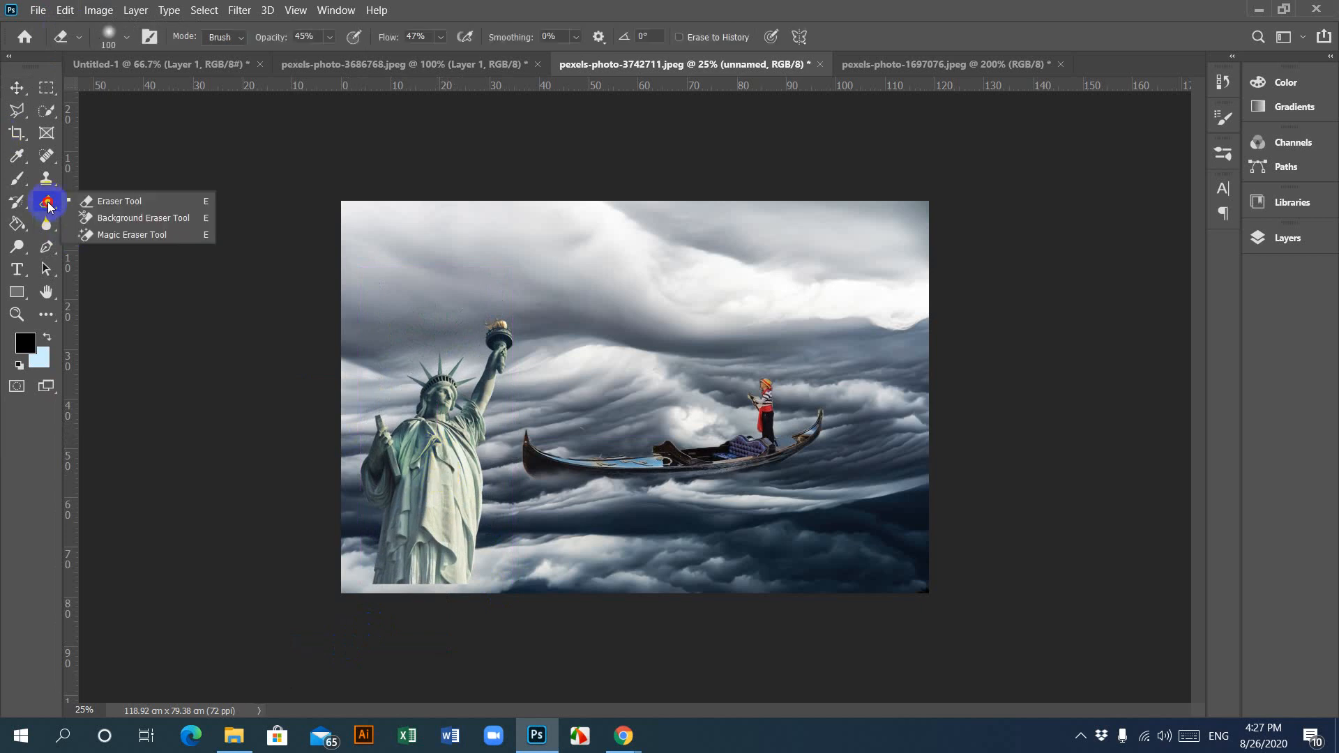
click(112, 203)
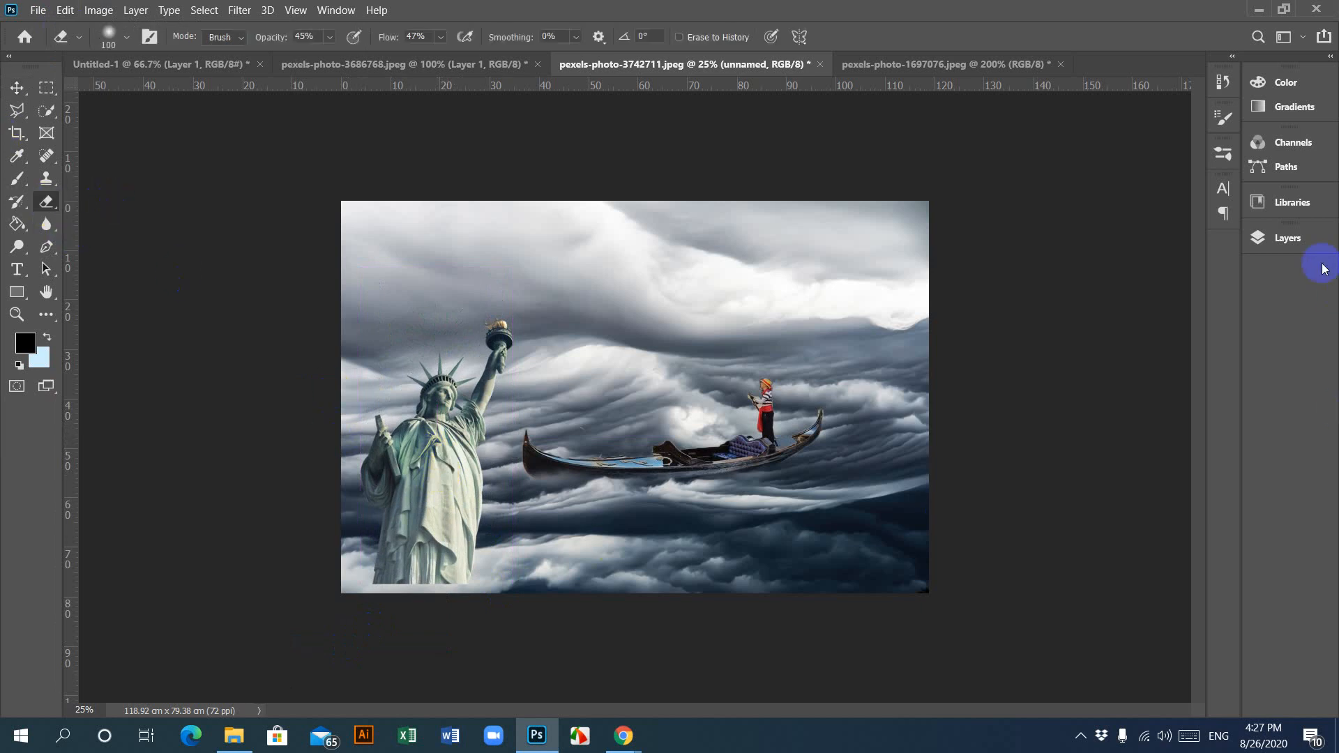
click(1271, 237)
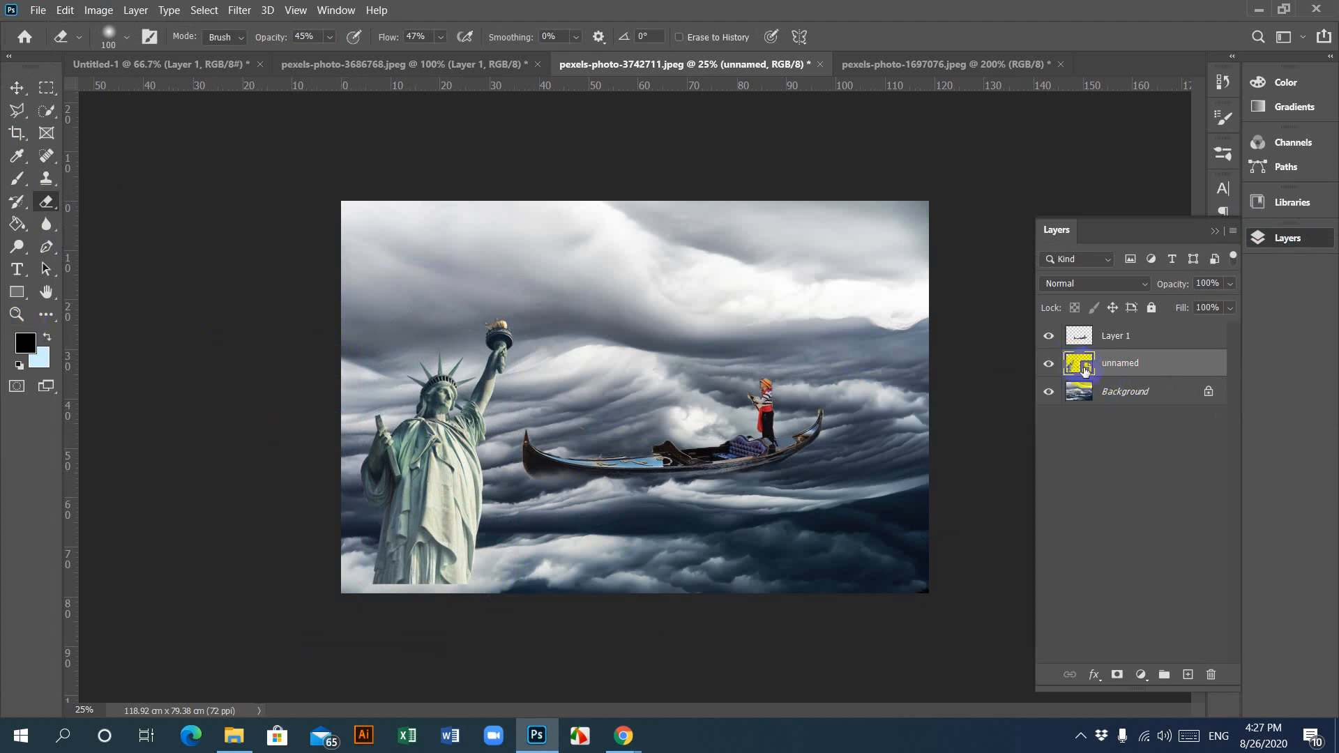
right_click(1127, 372)
click(933, 309)
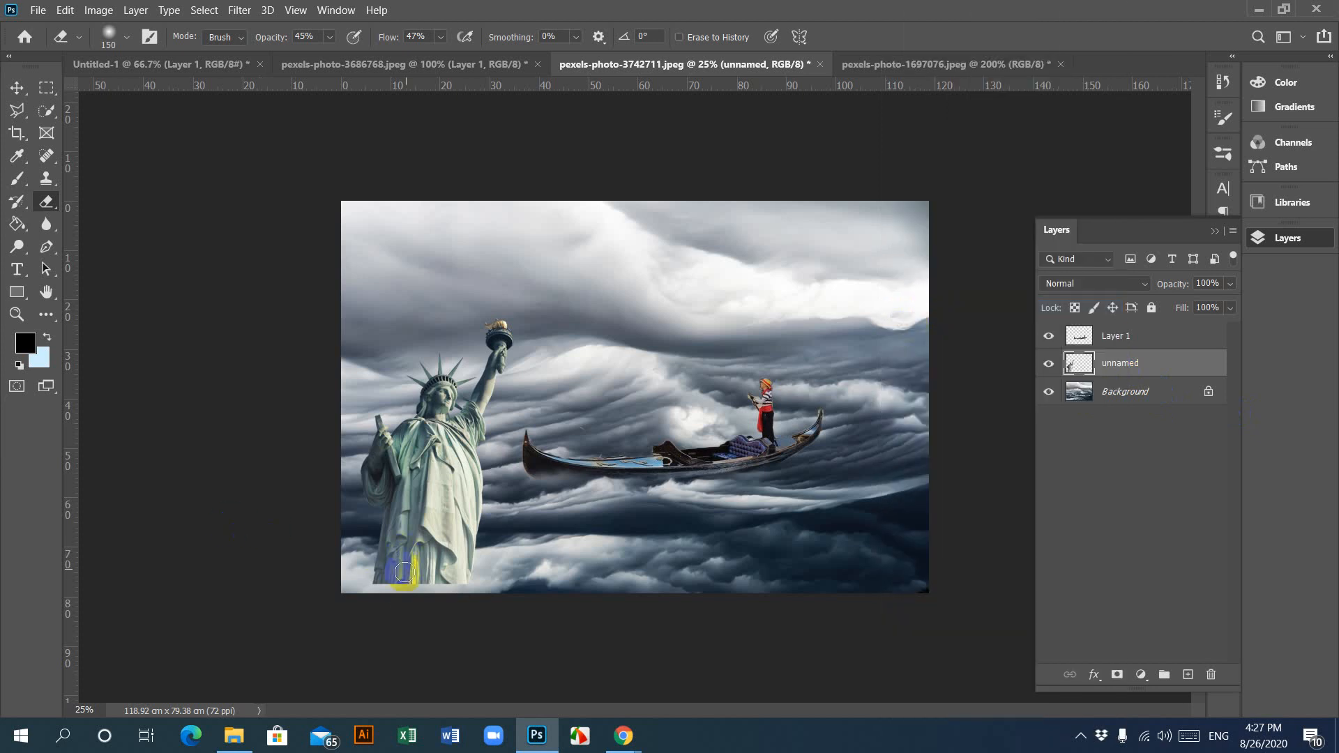
Step: Fade the statue's lower body into the clouds with an 800 px soft Eraser, and raise the statue higher in the photo
key(bracketright)
key(bracketright)
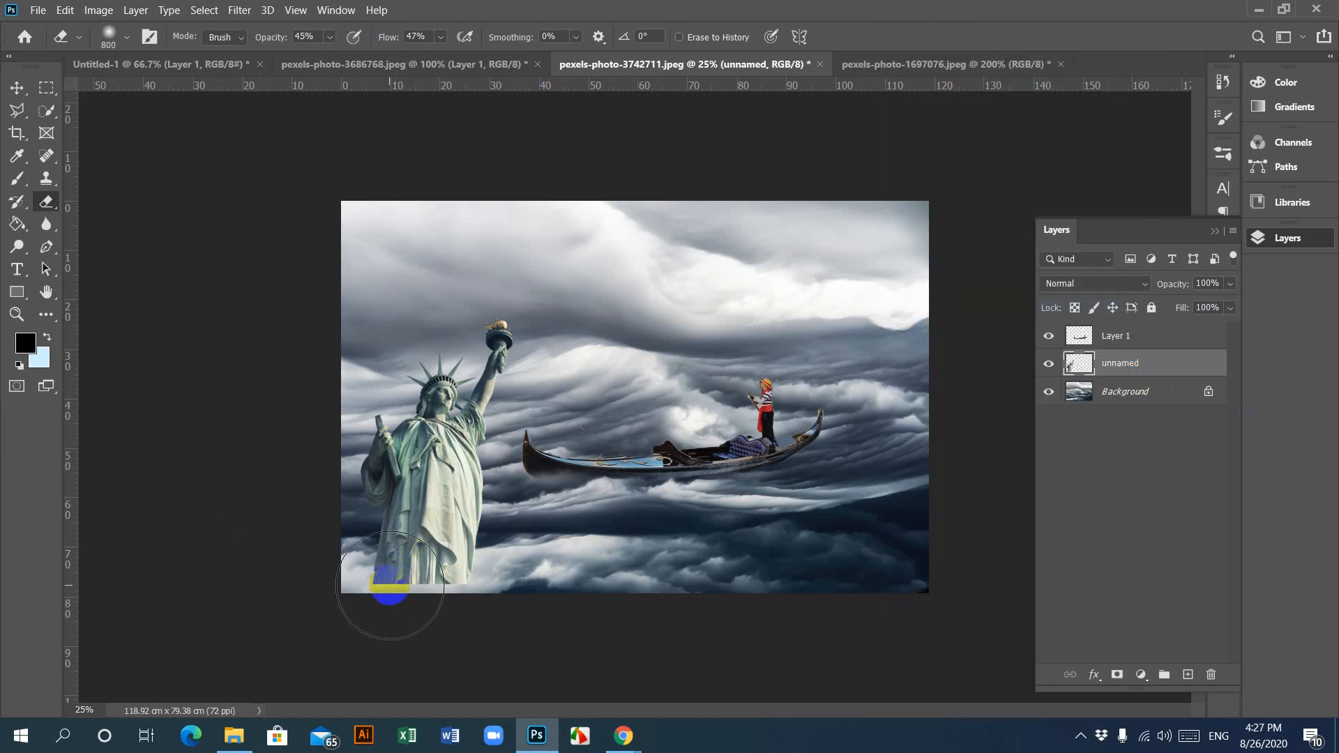
mouse_move(384, 593)
mouse_down()
mouse_move(525, 586)
mouse_move(353, 600)
mouse_move(472, 604)
mouse_move(487, 601)
mouse_move(370, 608)
mouse_move(502, 591)
mouse_move(474, 573)
mouse_move(380, 595)
mouse_move(455, 562)
mouse_move(439, 564)
mouse_move(442, 544)
mouse_move(438, 563)
mouse_move(412, 552)
mouse_move(433, 548)
mouse_move(412, 556)
mouse_move(467, 545)
mouse_move(421, 557)
mouse_move(424, 571)
mouse_move(477, 580)
mouse_move(466, 555)
mouse_move(419, 578)
mouse_move(370, 579)
mouse_move(567, 576)
mouse_move(459, 543)
mouse_move(373, 552)
mouse_move(537, 574)
mouse_move(437, 562)
mouse_move(517, 568)
mouse_up()
click(16, 88)
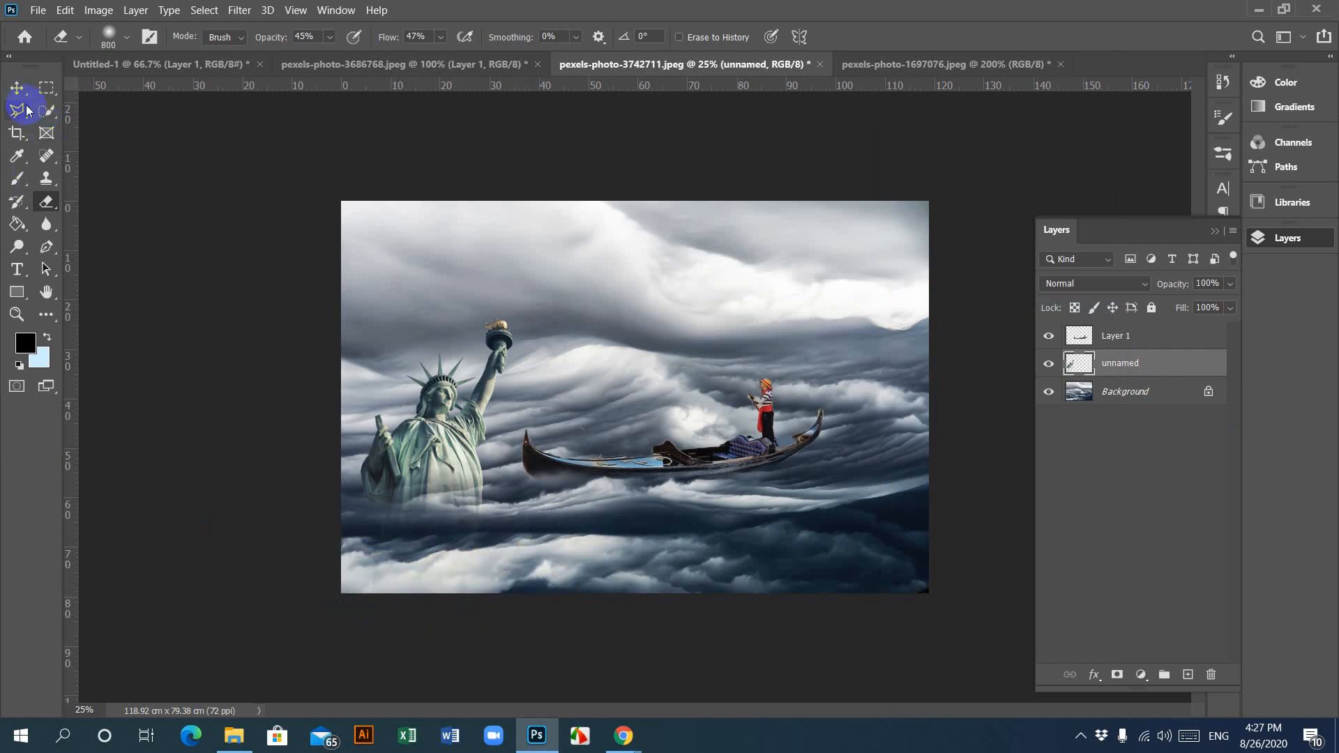
drag(440, 463, 434, 383)
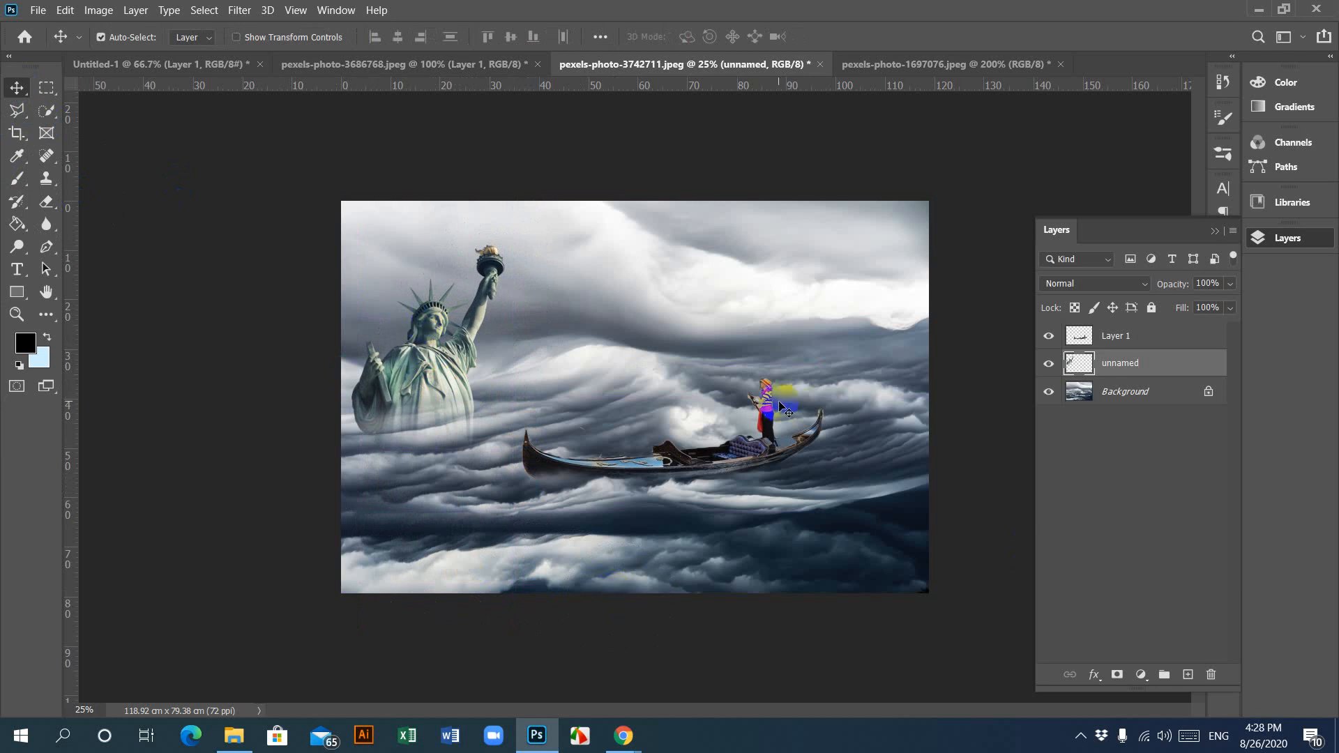
Step: Reduce the Eraser to 250 px and soften the remaining edge along the statue's base where it meets the clouds
click(46, 202)
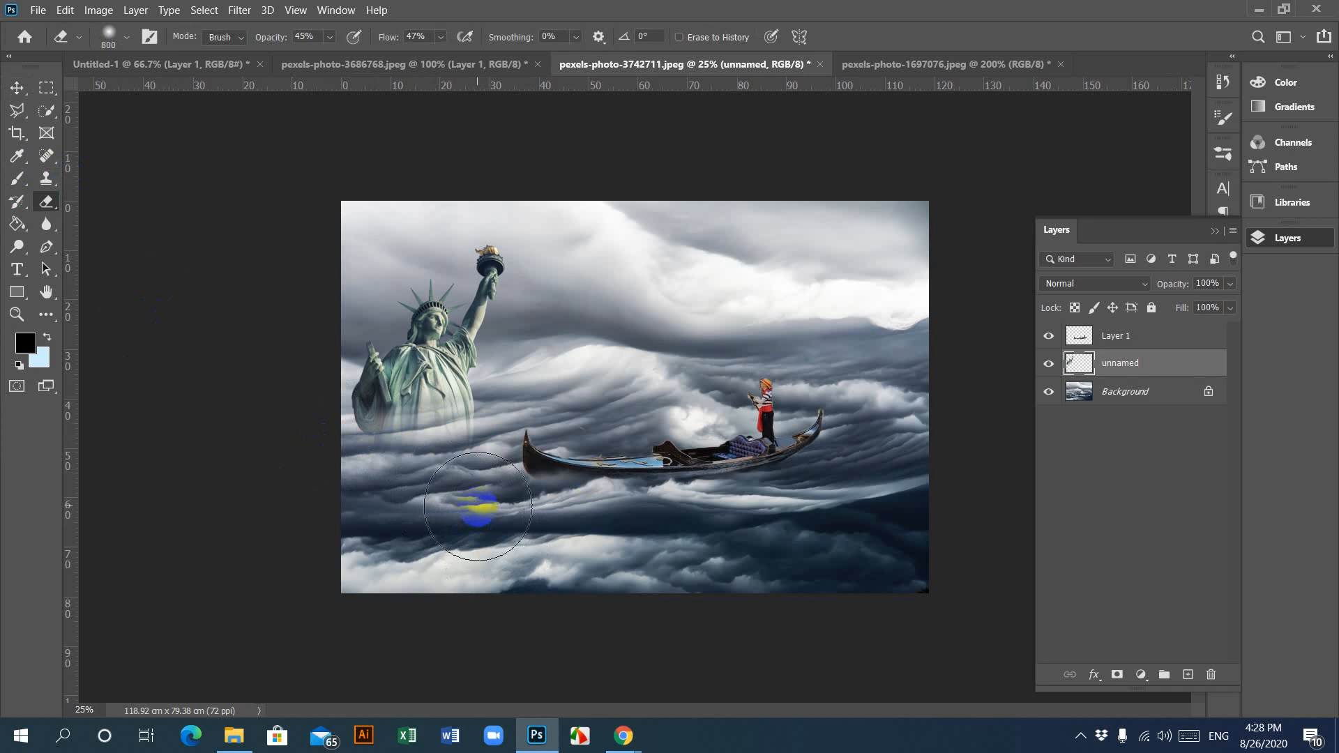
key(bracketleft)
key(bracketleft)
key(bracketleft)
key(bracketleft)
key(bracketleft)
key(bracketleft)
click(479, 442)
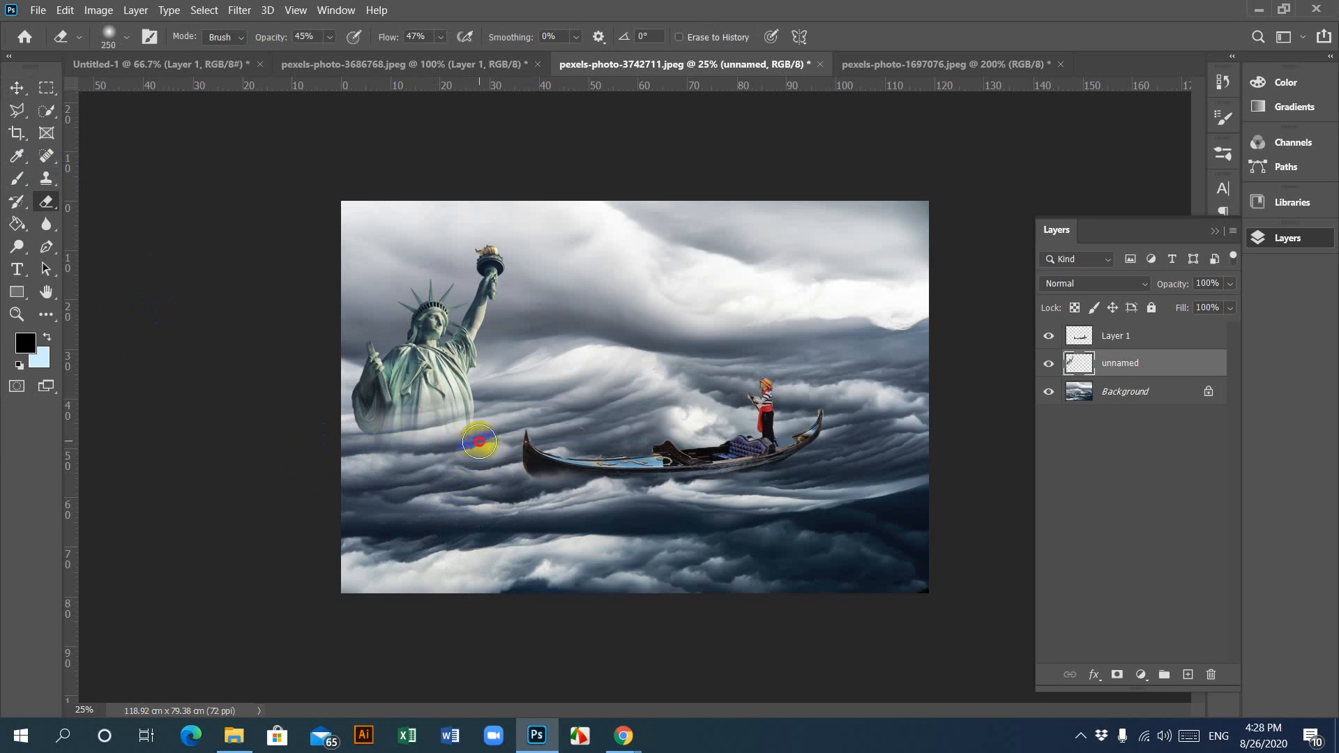
drag(479, 441, 406, 468)
Step: Shift the statue slightly toward the gondola with the Move tool and collapse the layer list
click(17, 87)
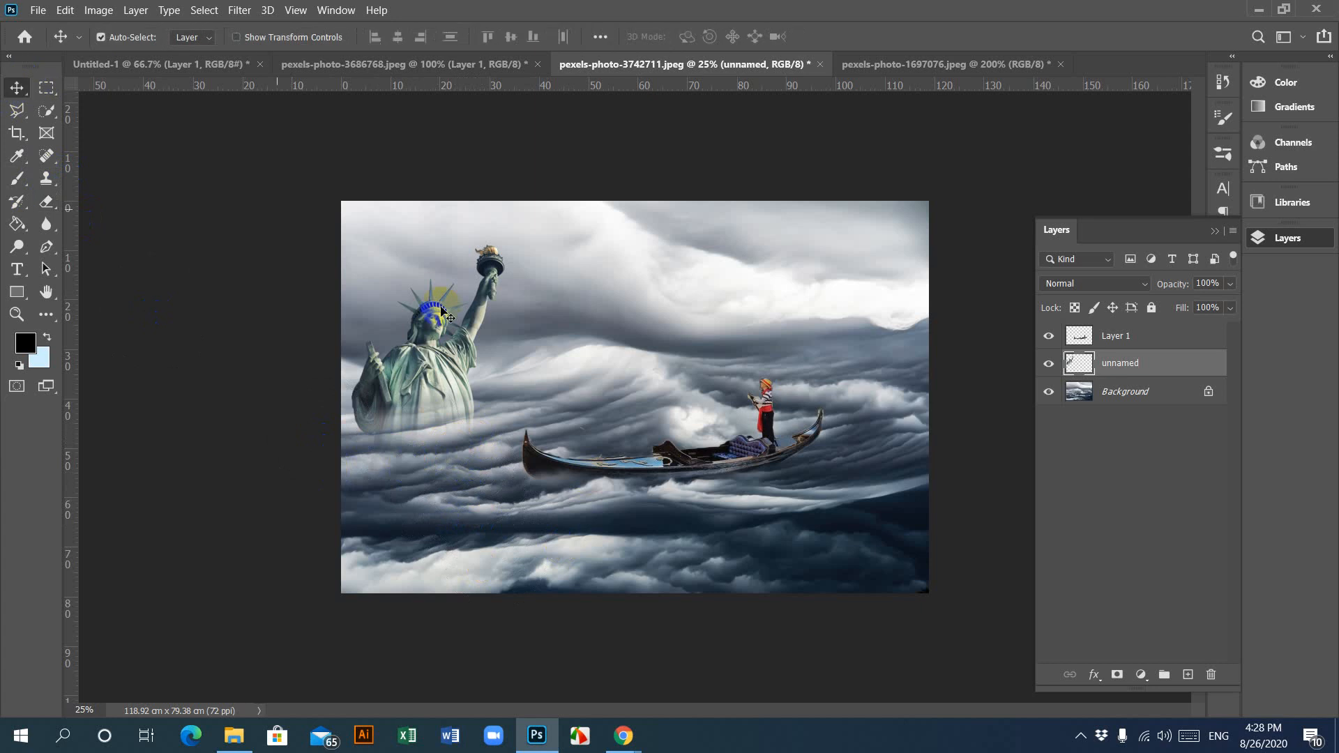
drag(418, 395, 430, 396)
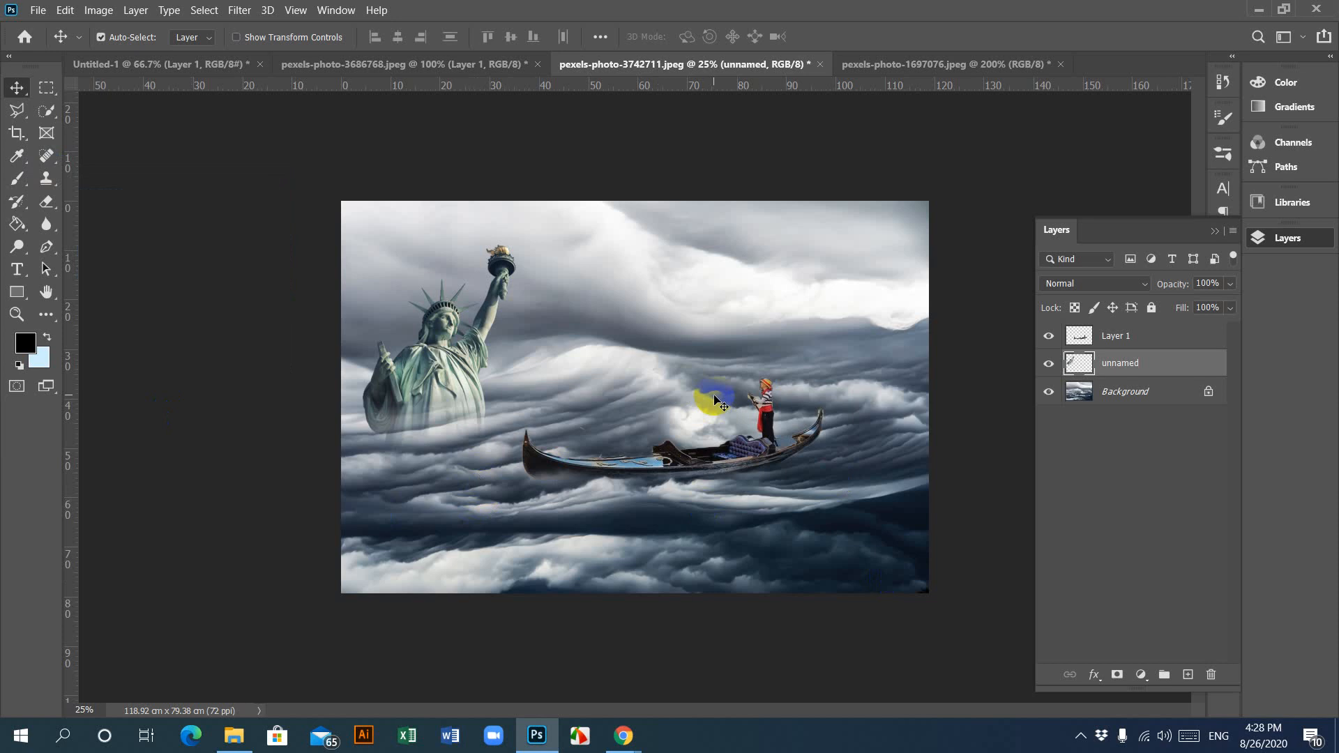
click(1213, 230)
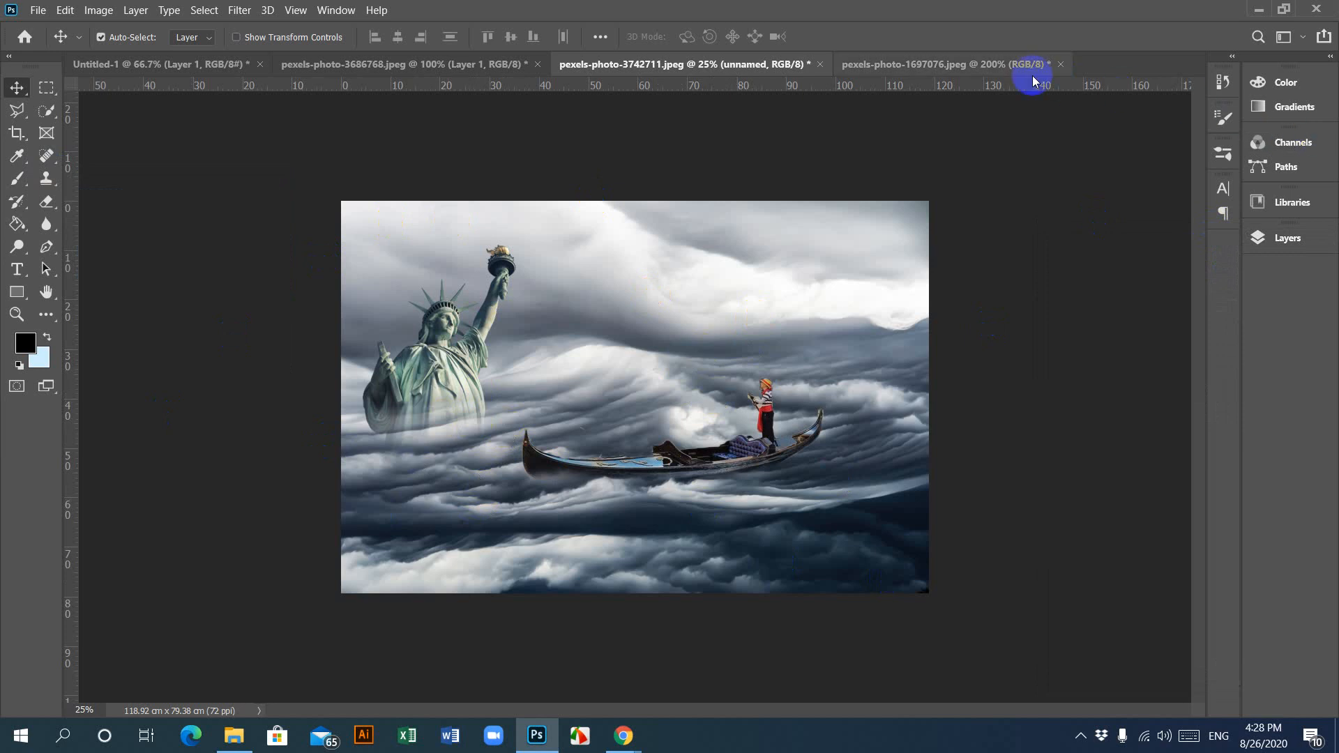
Step: Close the pexels-photo-1697076.jpeg gondola source document and return to the storm cloud composite
click(977, 64)
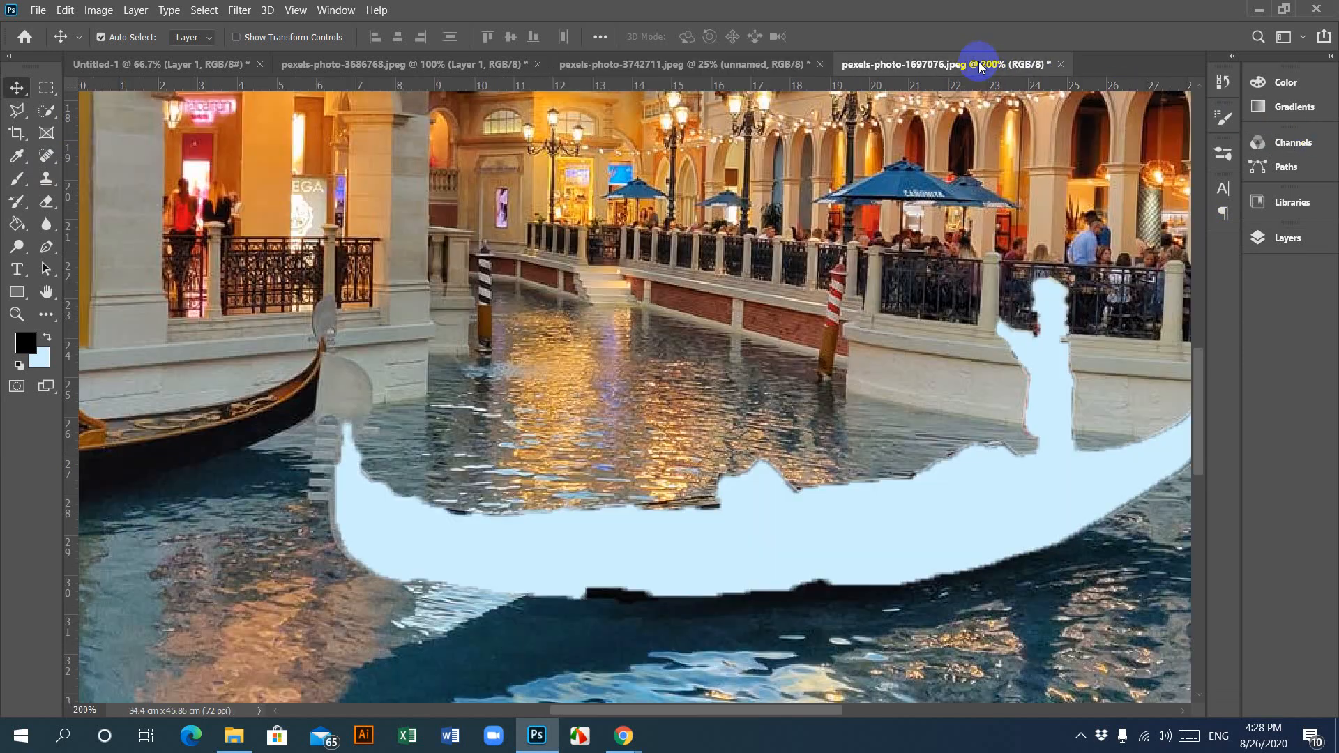
click(1060, 64)
click(473, 382)
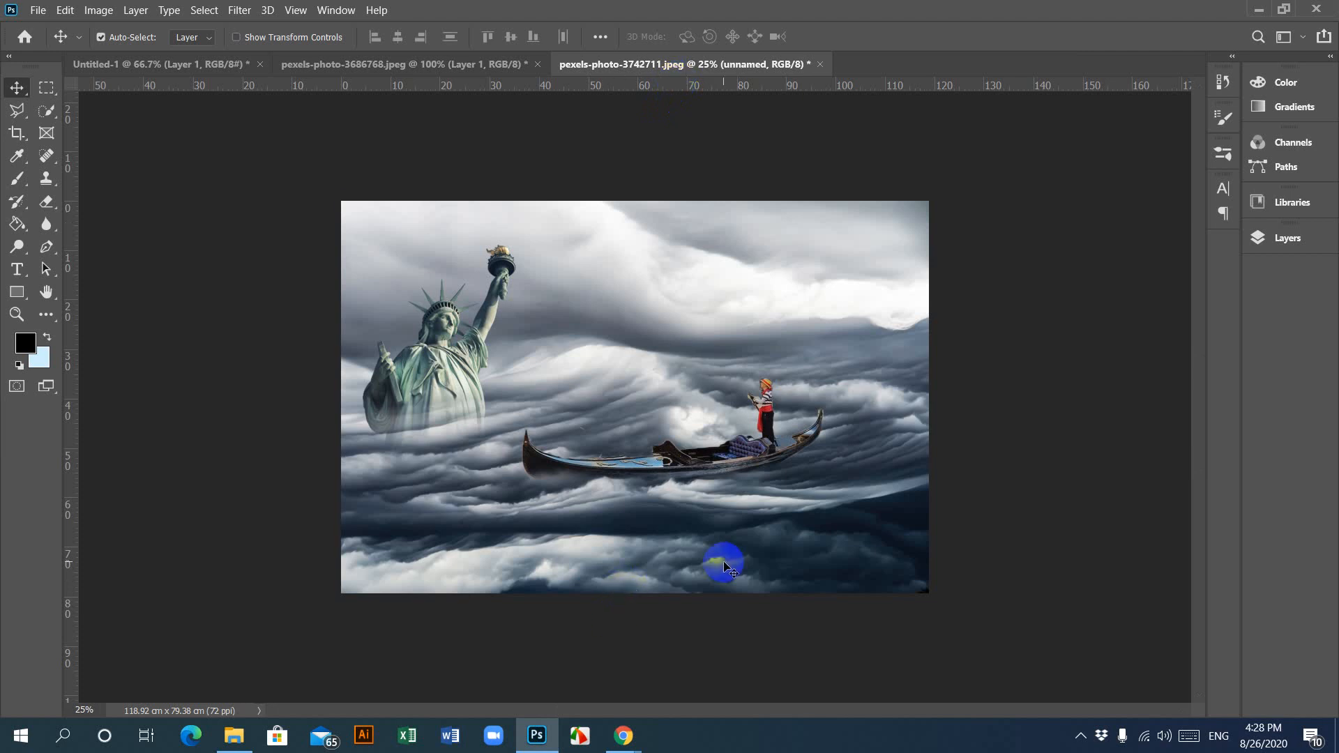
Step: Enlarge the storm cloud composite to 33.3%, hide the panels and deselect the statue layer to review the finished image
key(ctrl)
key(ctrl)
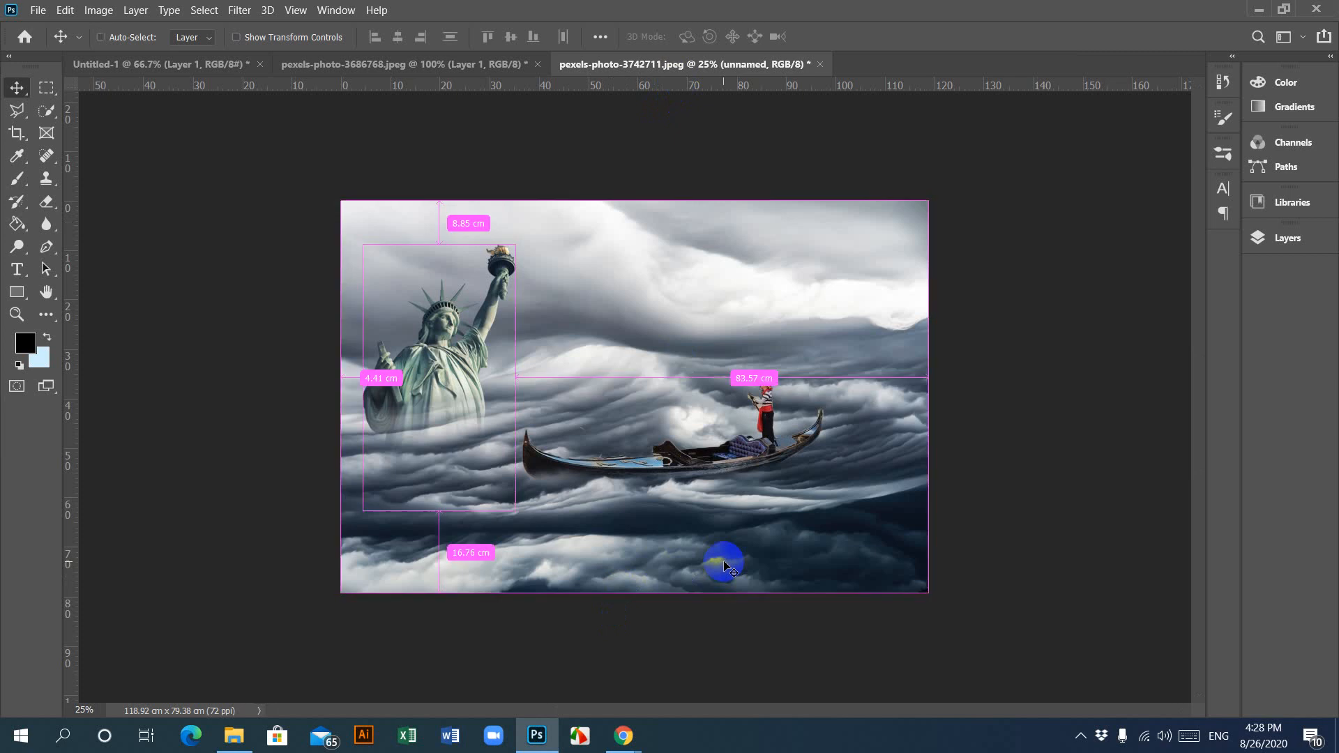
key(ctrl+plus)
key(Tab)
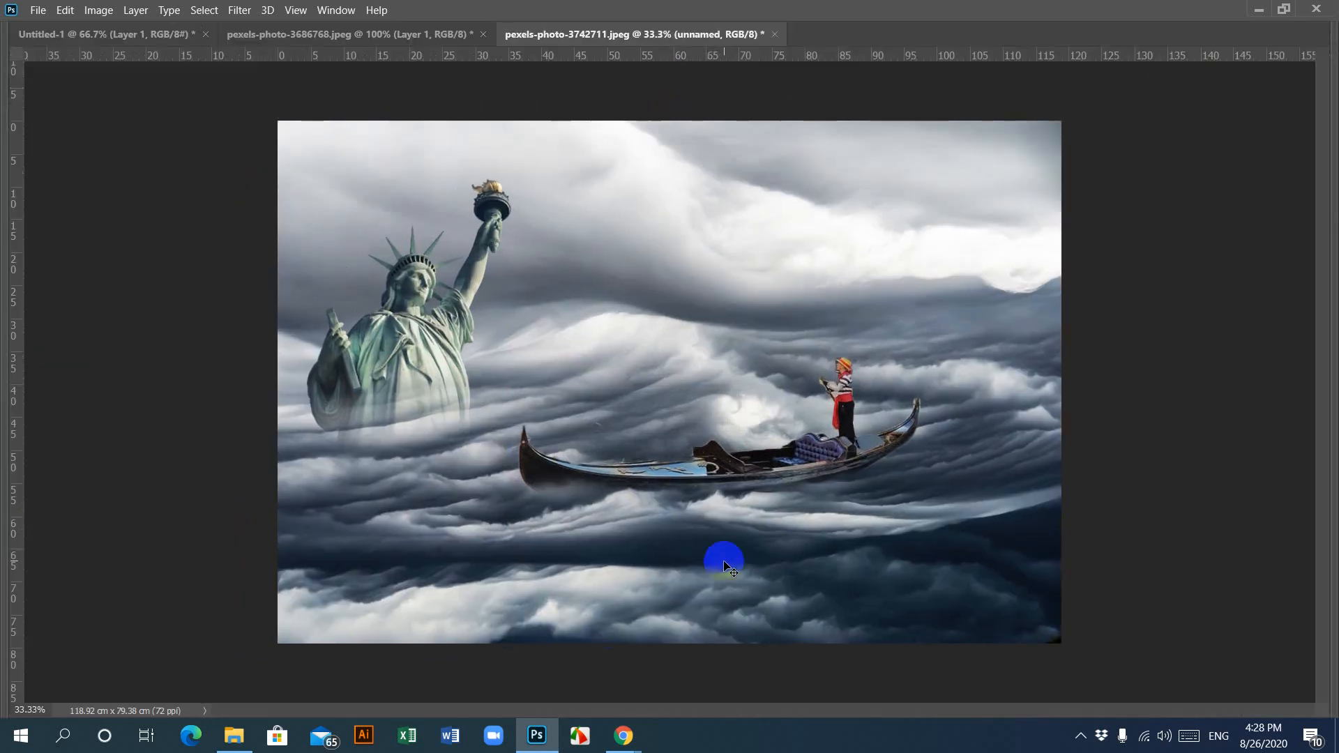
click(632, 363)
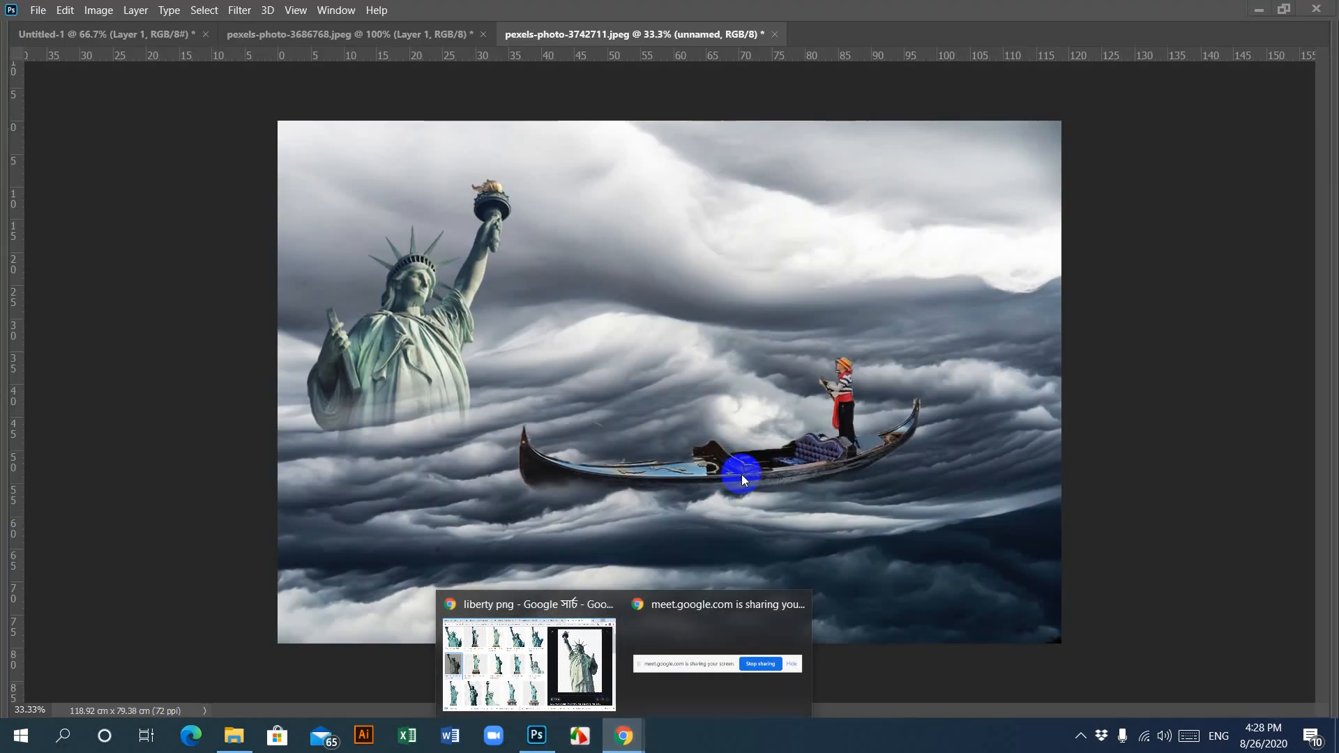
Step: Switch to Chrome and close the "liberty png" image search page
mouse_move(611, 730)
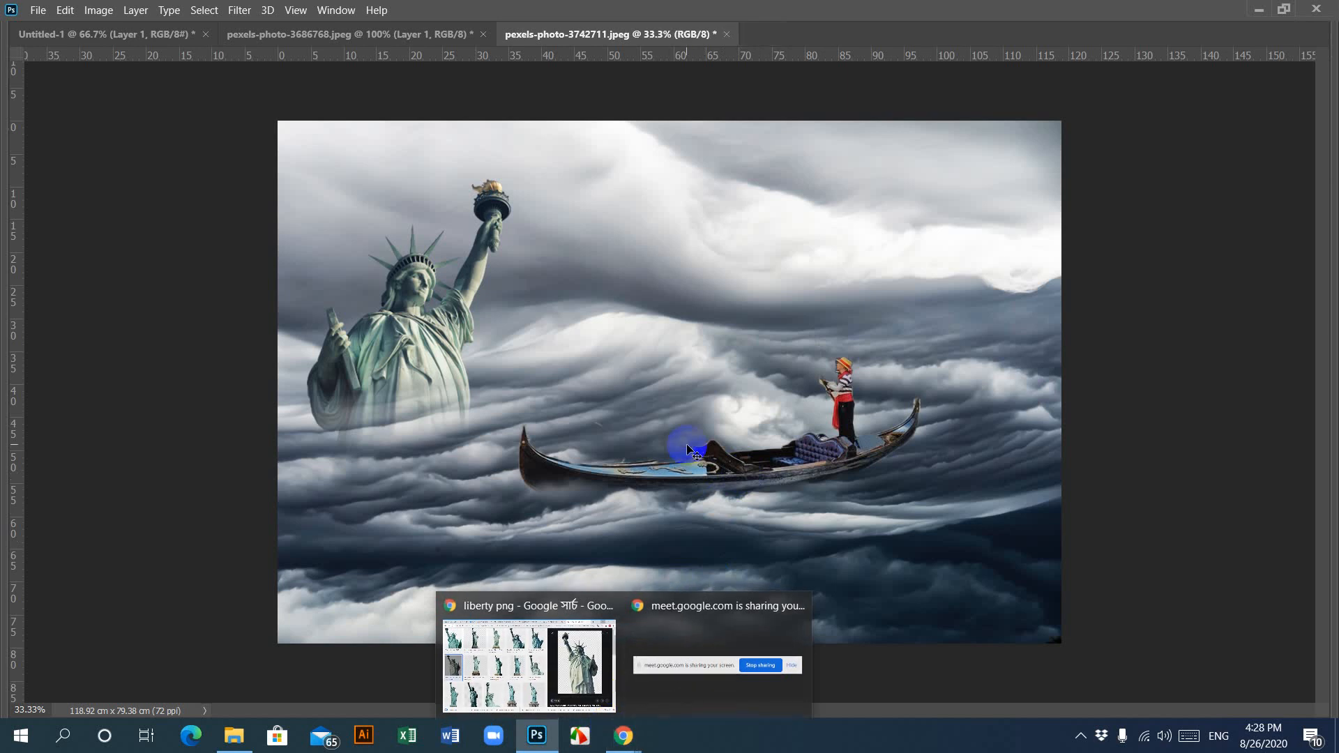
click(598, 671)
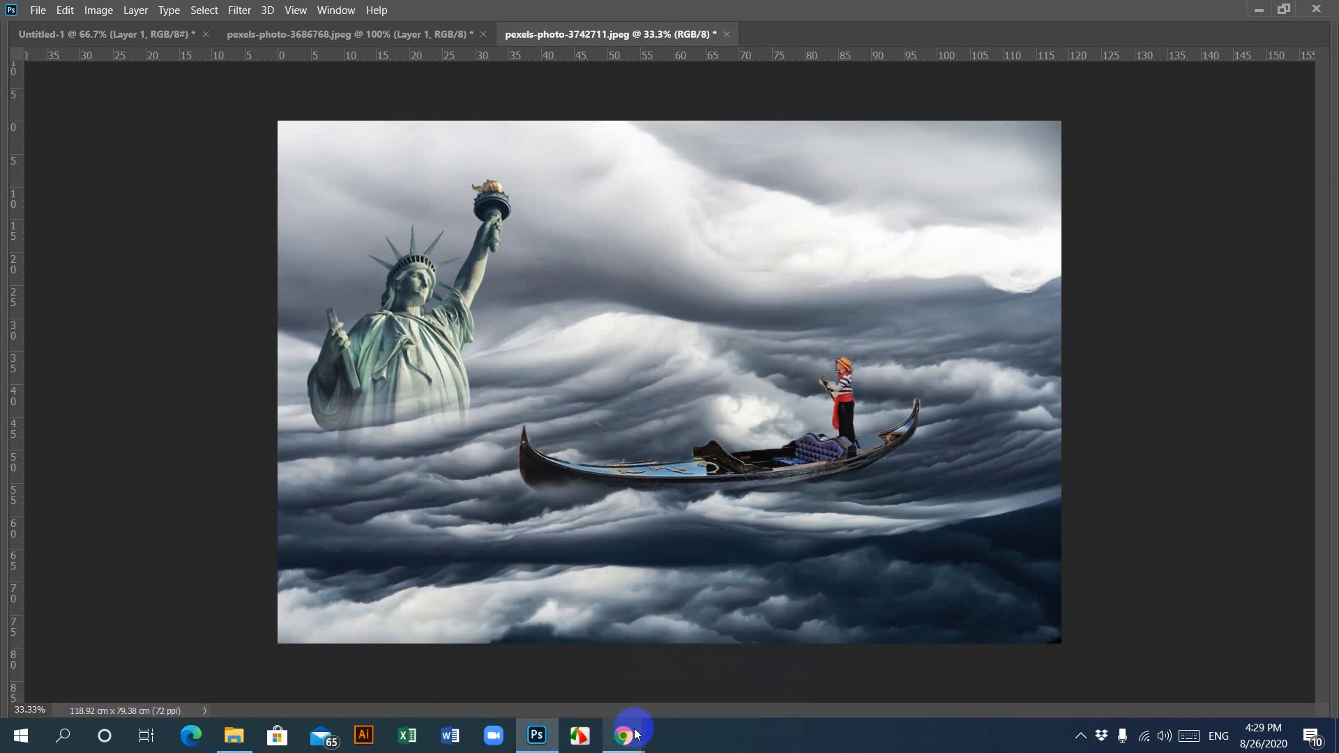
mouse_move(637, 733)
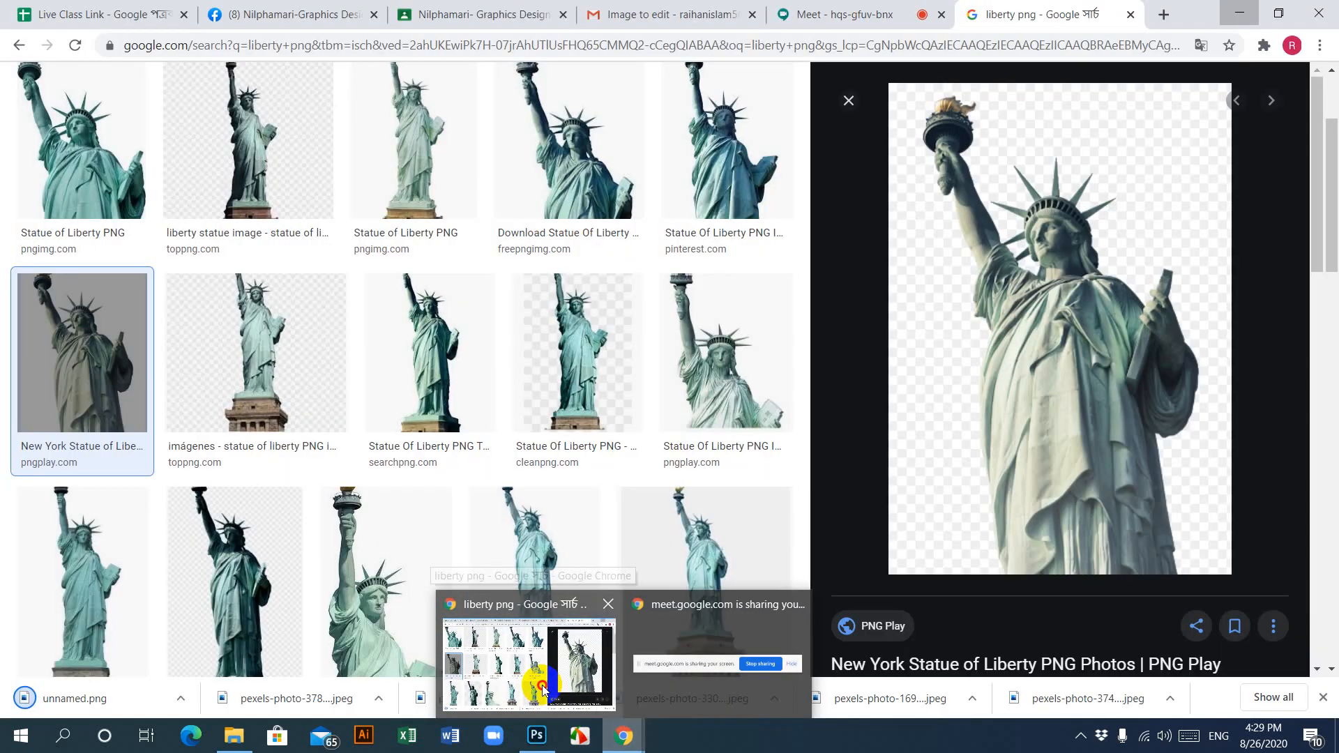
click(540, 687)
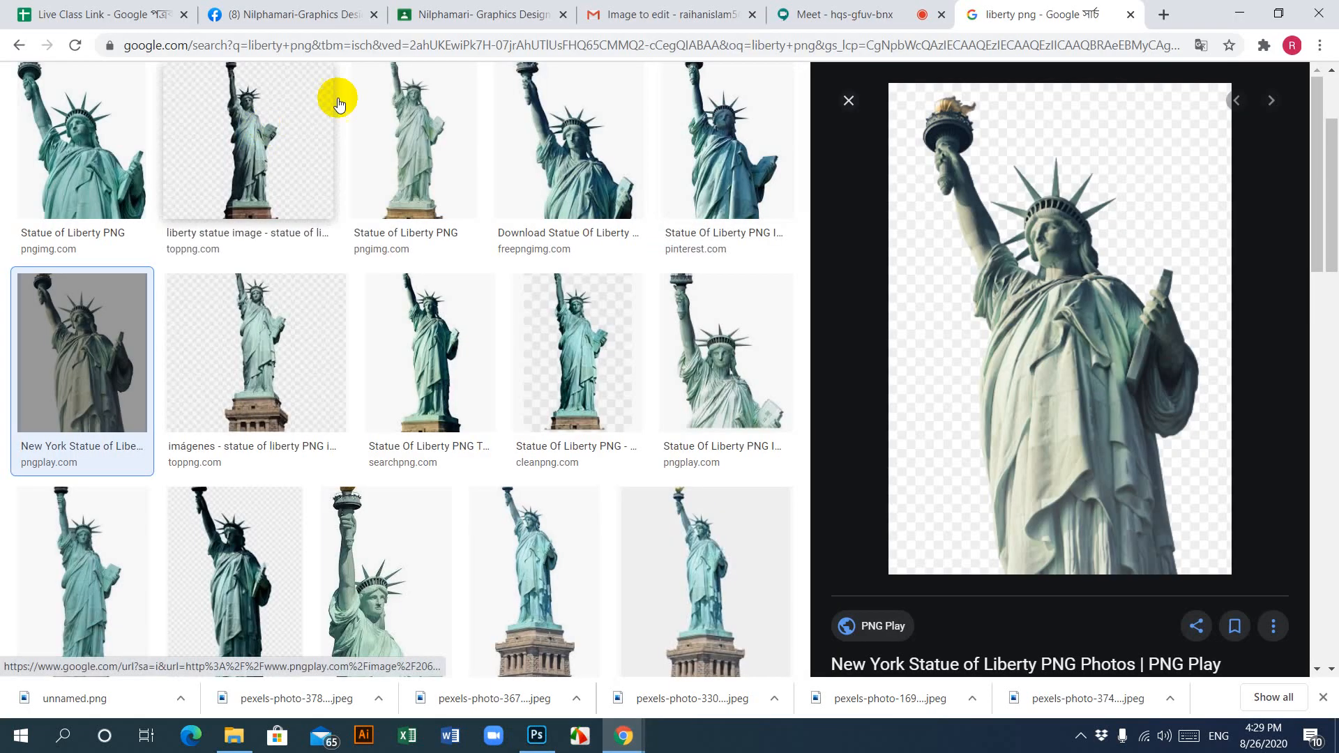
scroll(360, 260, up, 3)
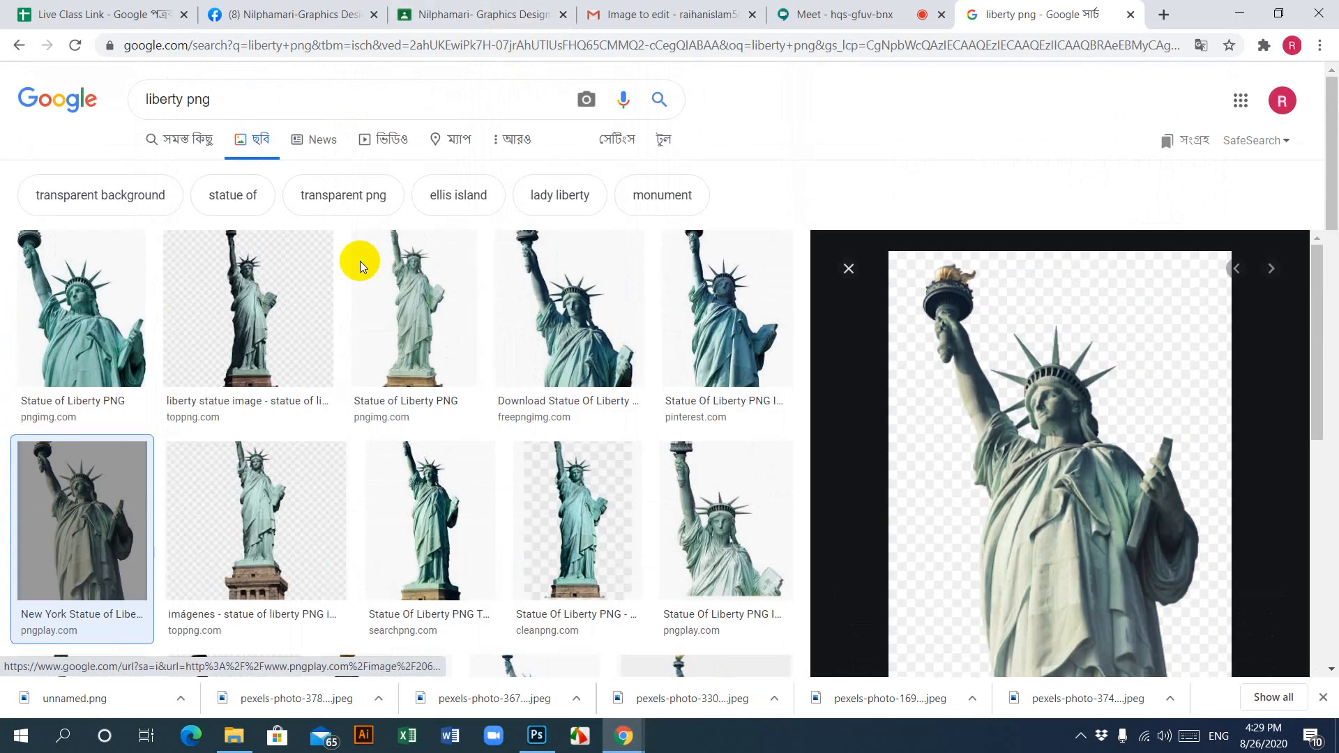
click(242, 98)
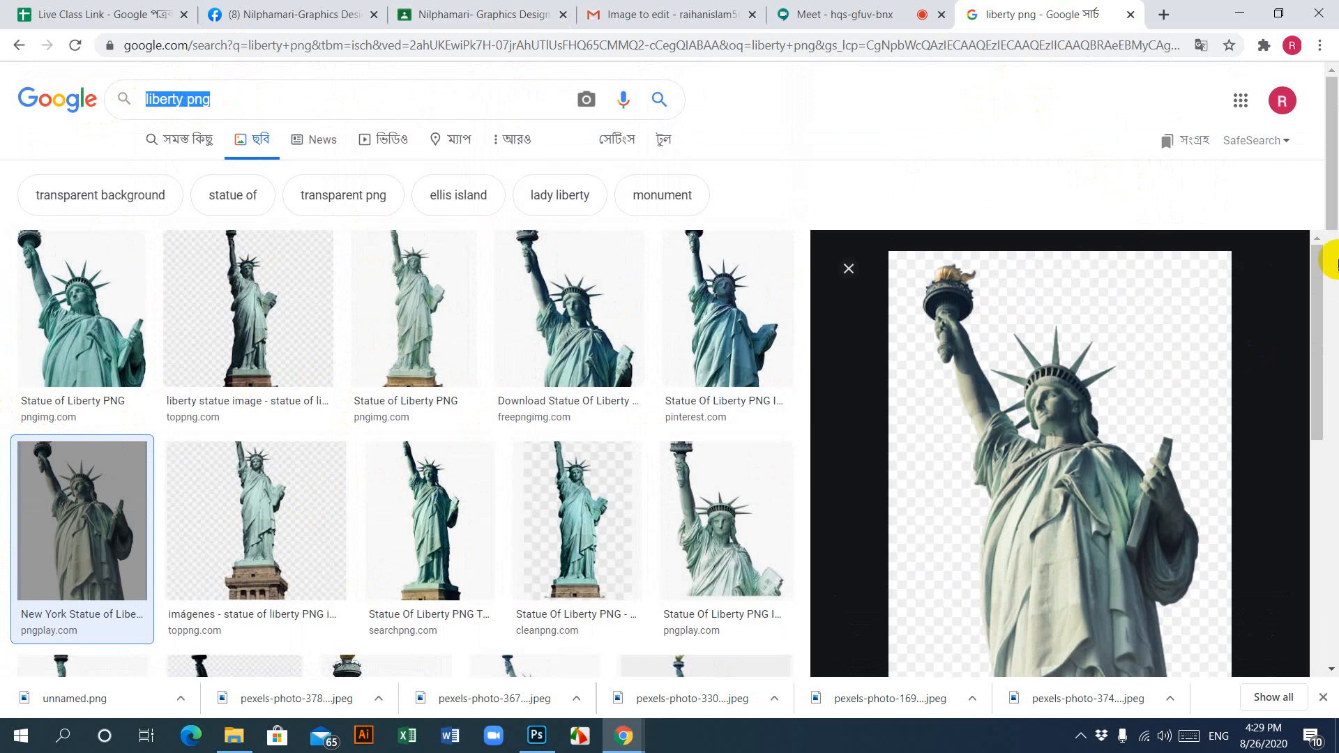
click(1130, 15)
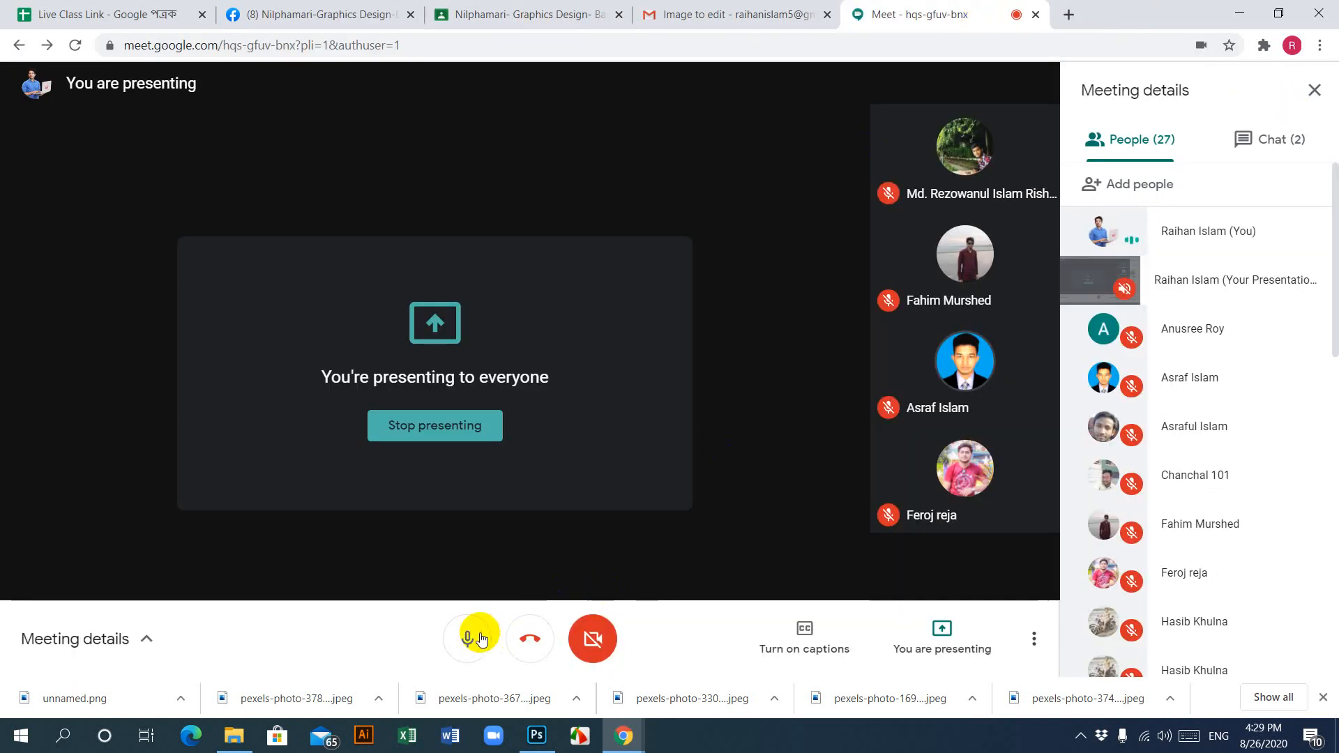
Step: Mute the microphone in the Google Meet call and switch back to Photoshop
click(481, 639)
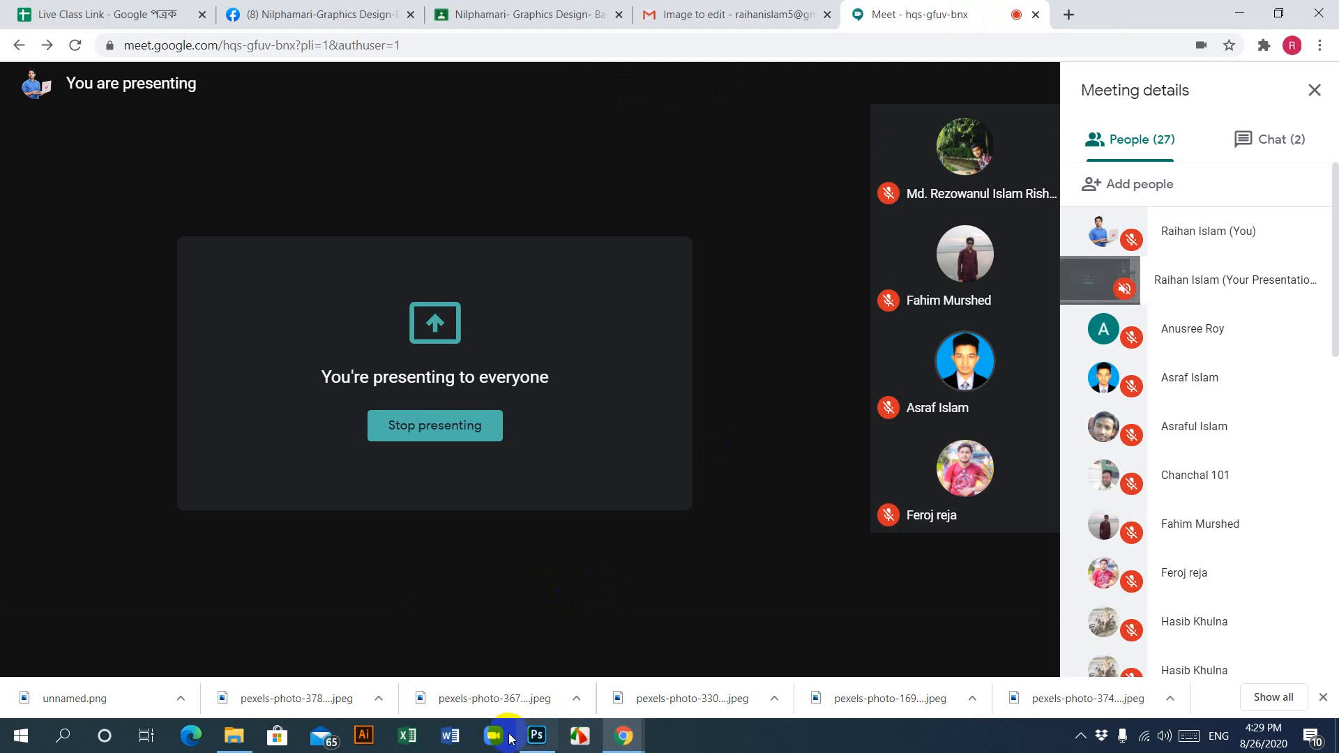
mouse_move(620, 742)
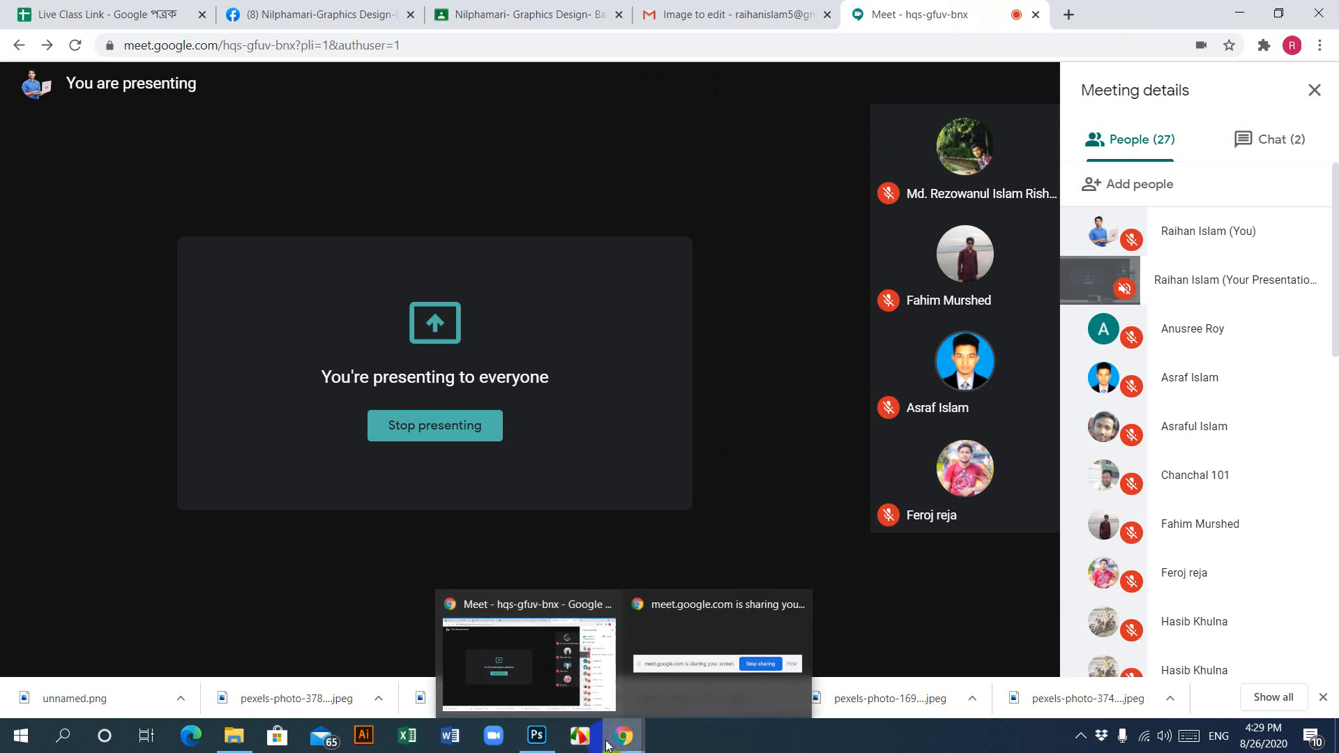
click(536, 735)
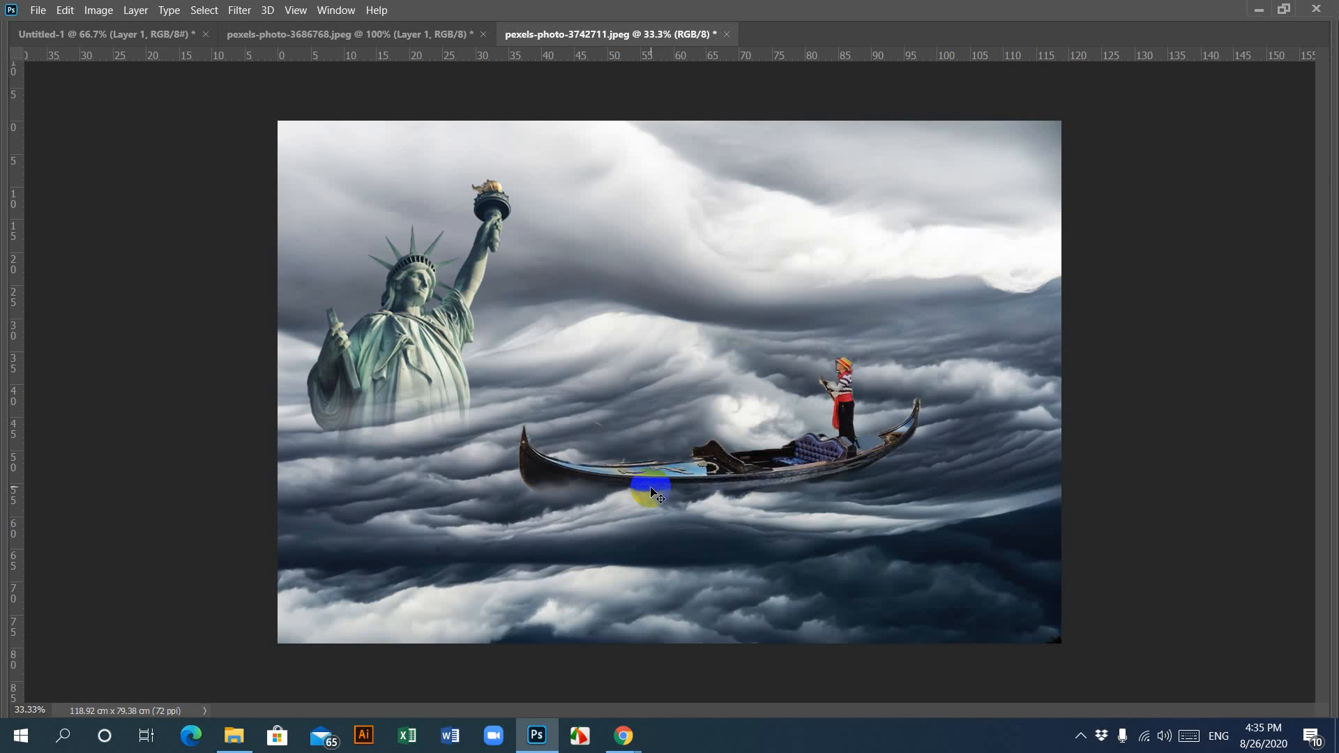
click(1080, 744)
click(1076, 709)
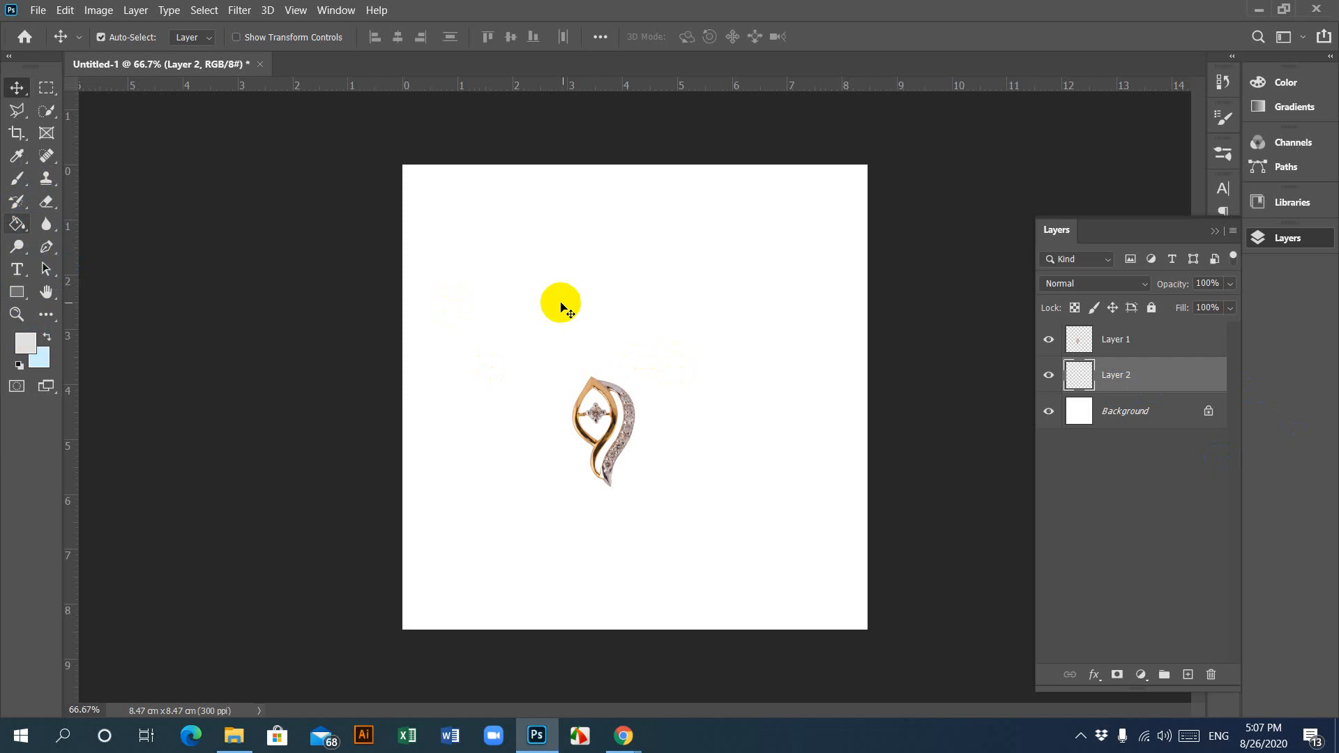
Step: Fill Layer 2, beneath the pendant, with the light grey foreground colour using the Paint Bucket
click(522, 280)
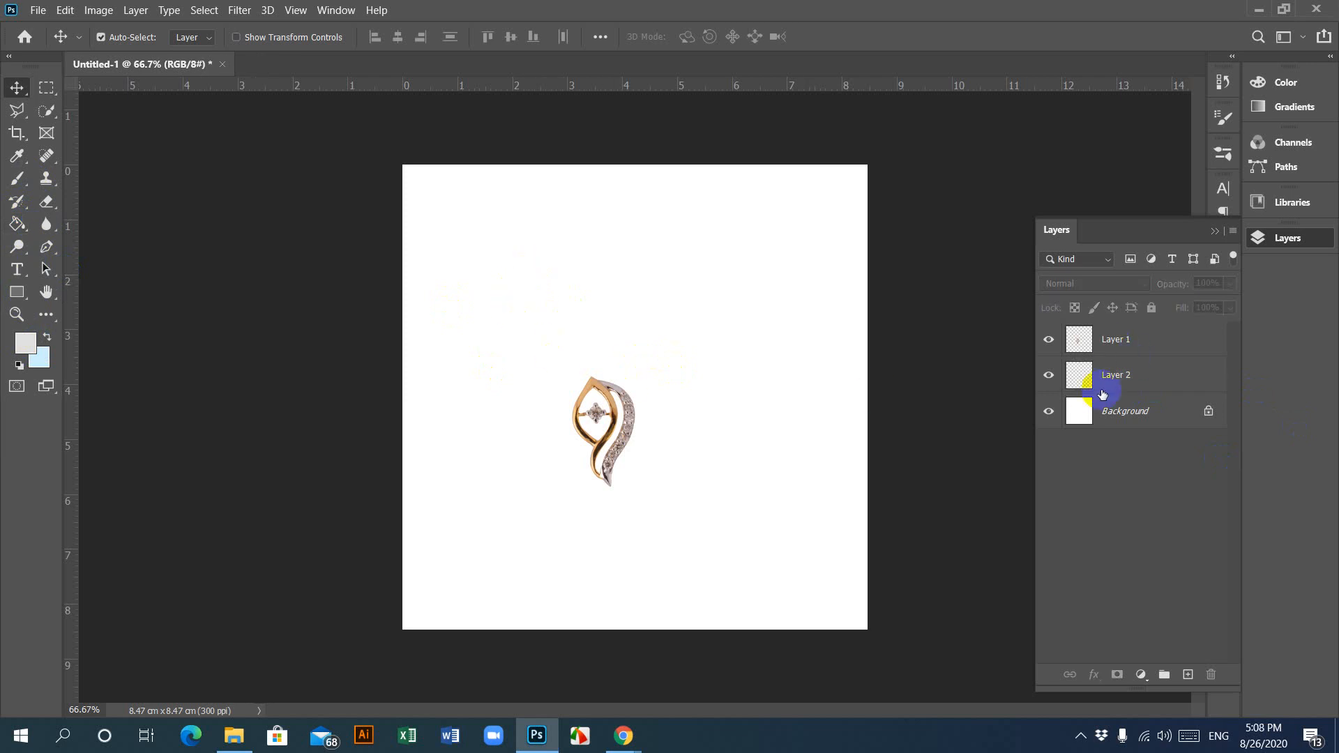
click(1115, 377)
click(17, 224)
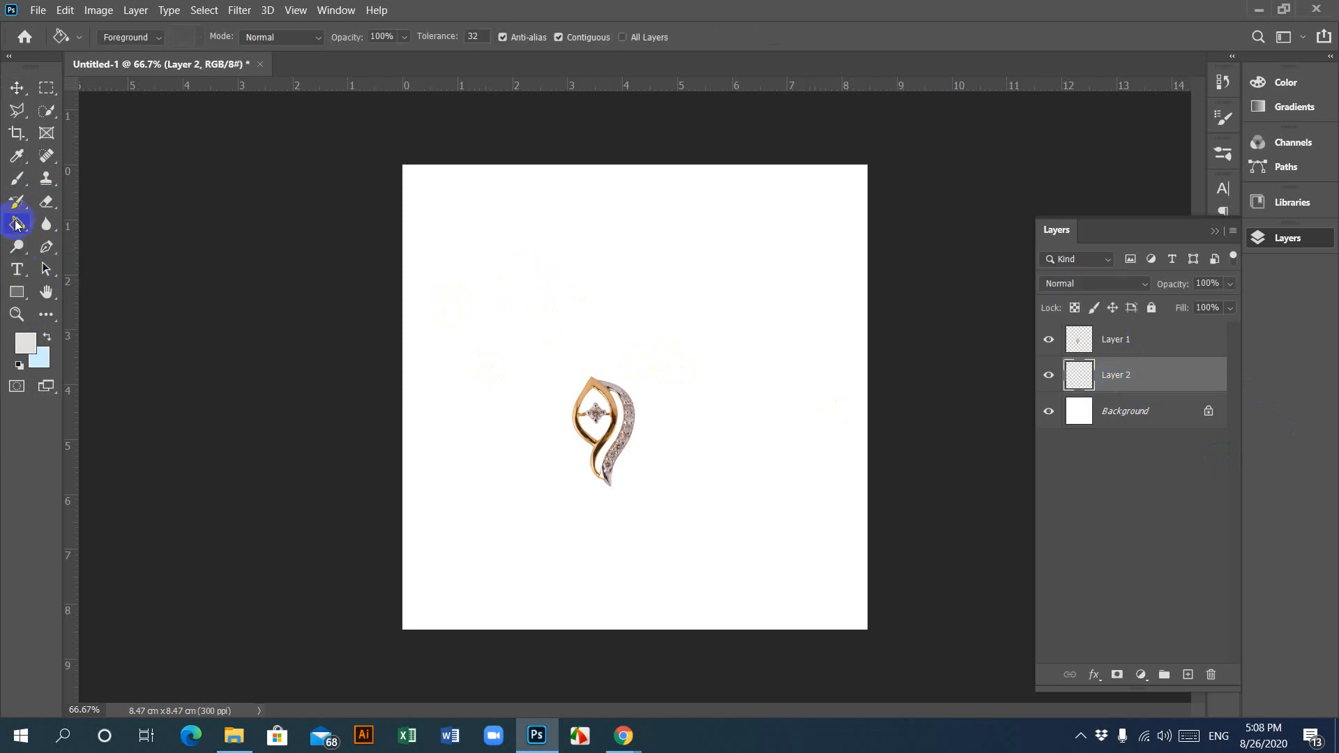
click(447, 324)
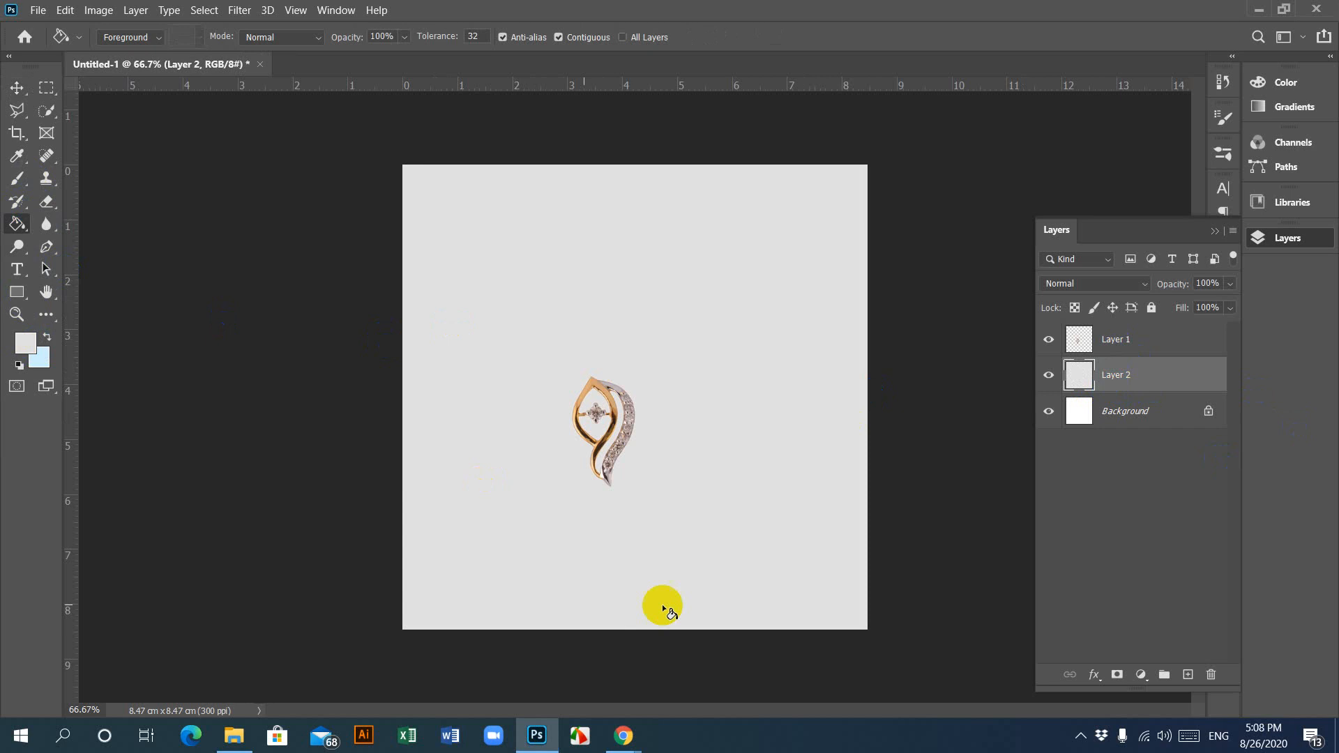
Step: Erase the grey fill around the pendant with a soft 250 px Eraser at 45% opacity to create a white glow
click(16, 87)
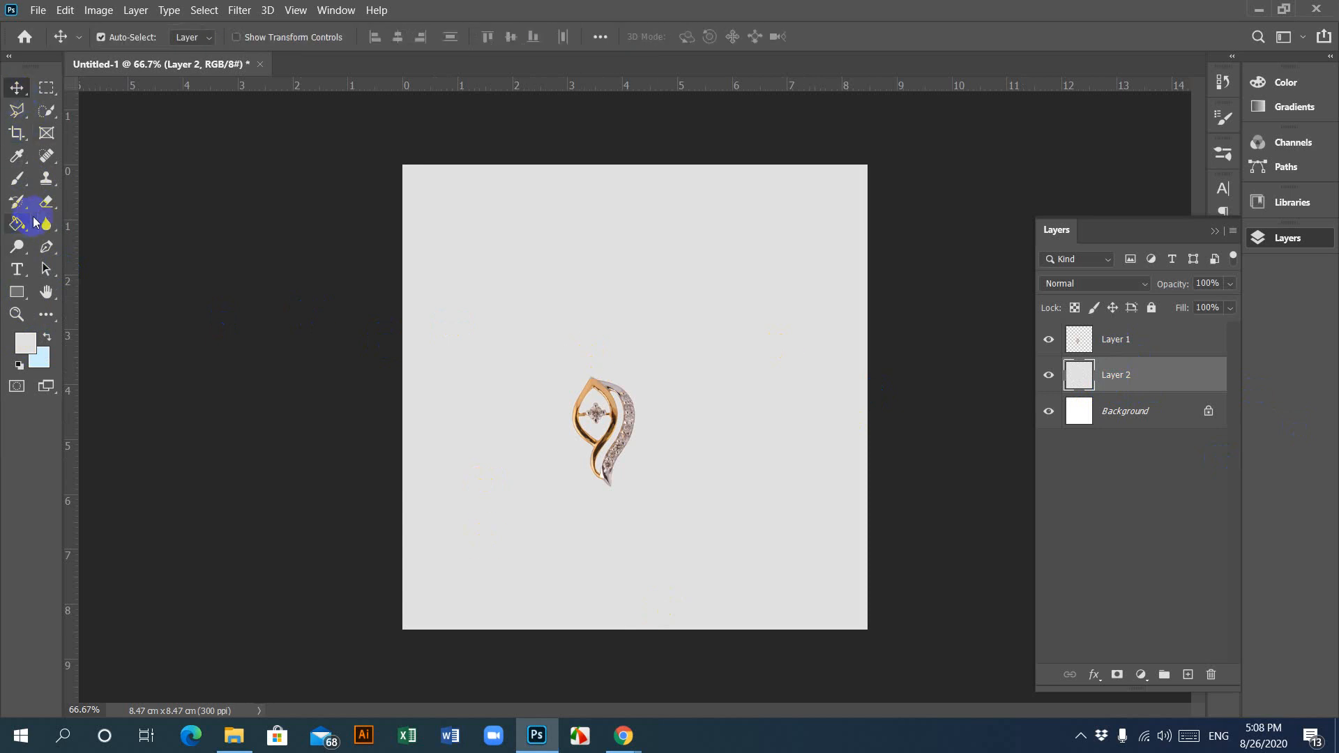
drag(53, 209, 105, 202)
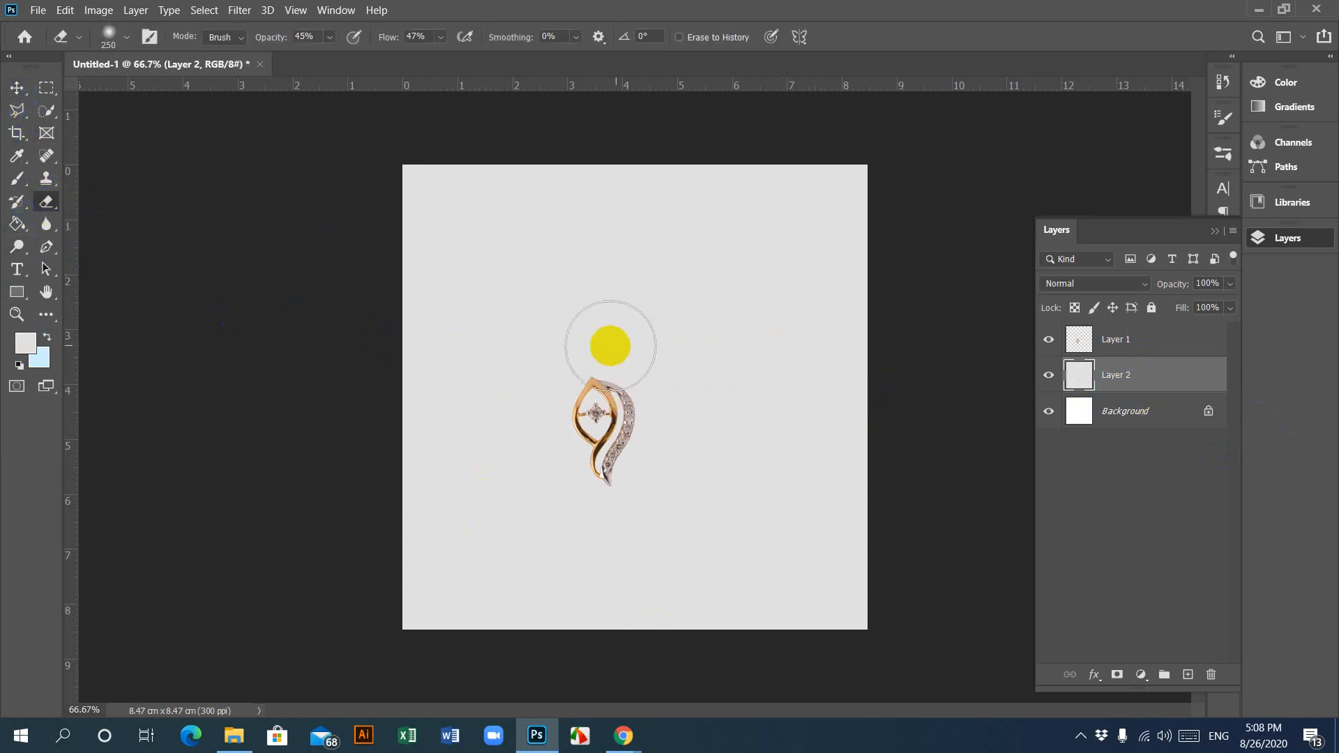
mouse_move(630, 442)
mouse_down()
mouse_move(655, 362)
mouse_move(616, 445)
mouse_move(576, 439)
mouse_move(521, 388)
mouse_move(740, 440)
mouse_move(597, 341)
mouse_move(777, 379)
mouse_move(677, 379)
mouse_move(655, 308)
mouse_move(540, 340)
mouse_move(742, 385)
mouse_move(755, 345)
mouse_move(696, 427)
mouse_move(616, 447)
mouse_move(546, 423)
mouse_move(564, 438)
mouse_move(742, 411)
mouse_move(685, 462)
mouse_move(540, 433)
mouse_move(730, 422)
mouse_move(479, 439)
mouse_move(460, 362)
mouse_move(746, 342)
mouse_move(793, 363)
mouse_move(726, 443)
mouse_move(549, 477)
mouse_move(728, 457)
mouse_move(648, 272)
mouse_move(822, 404)
mouse_up()
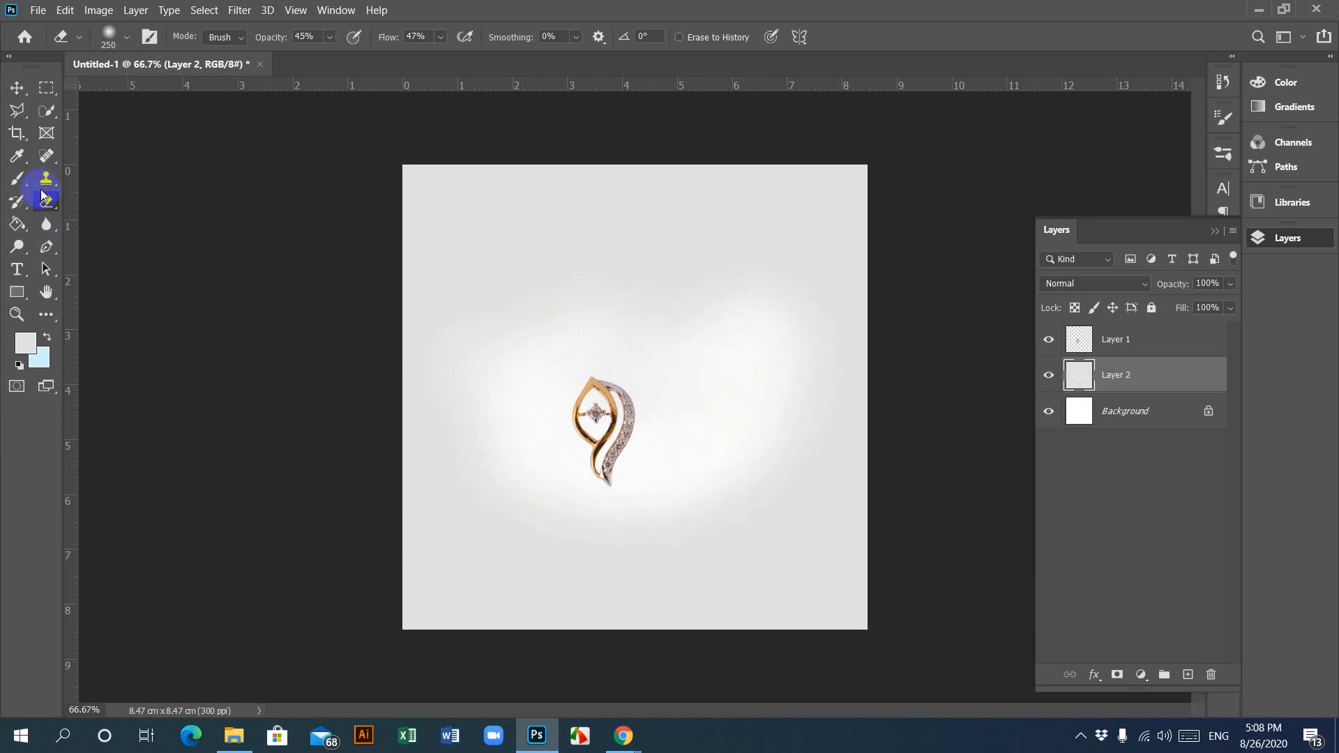
Step: Select the pendant on Layer 1 and enlarge it with Free Transform to about 3.4 cm tall over the white glow
click(21, 88)
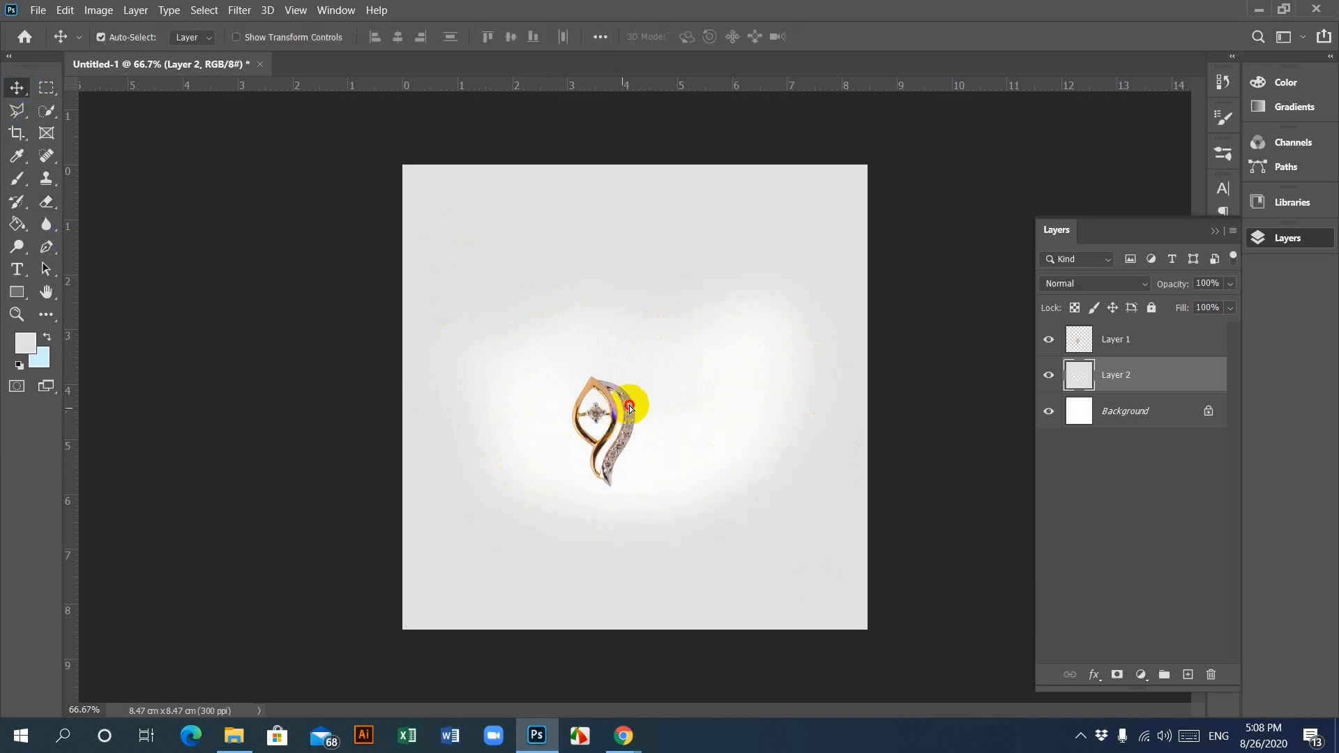
drag(629, 408, 652, 398)
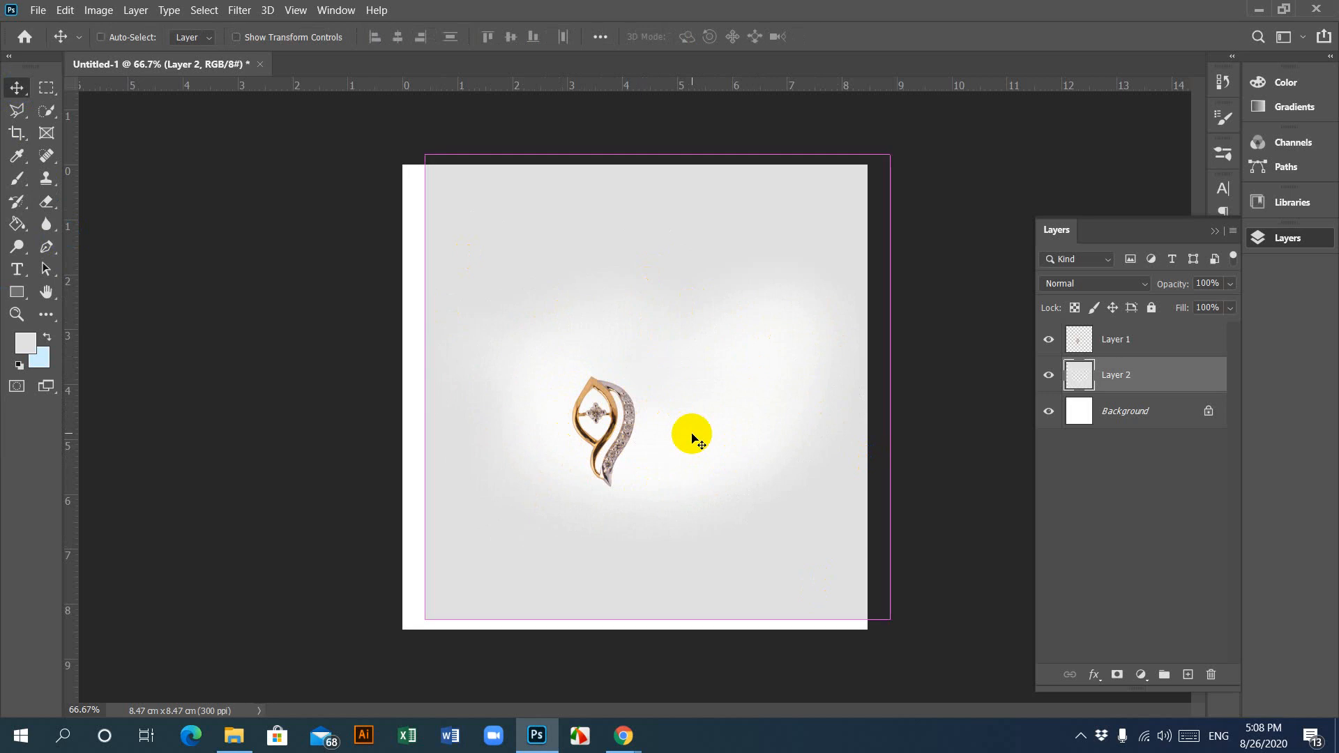
key(ctrl+z)
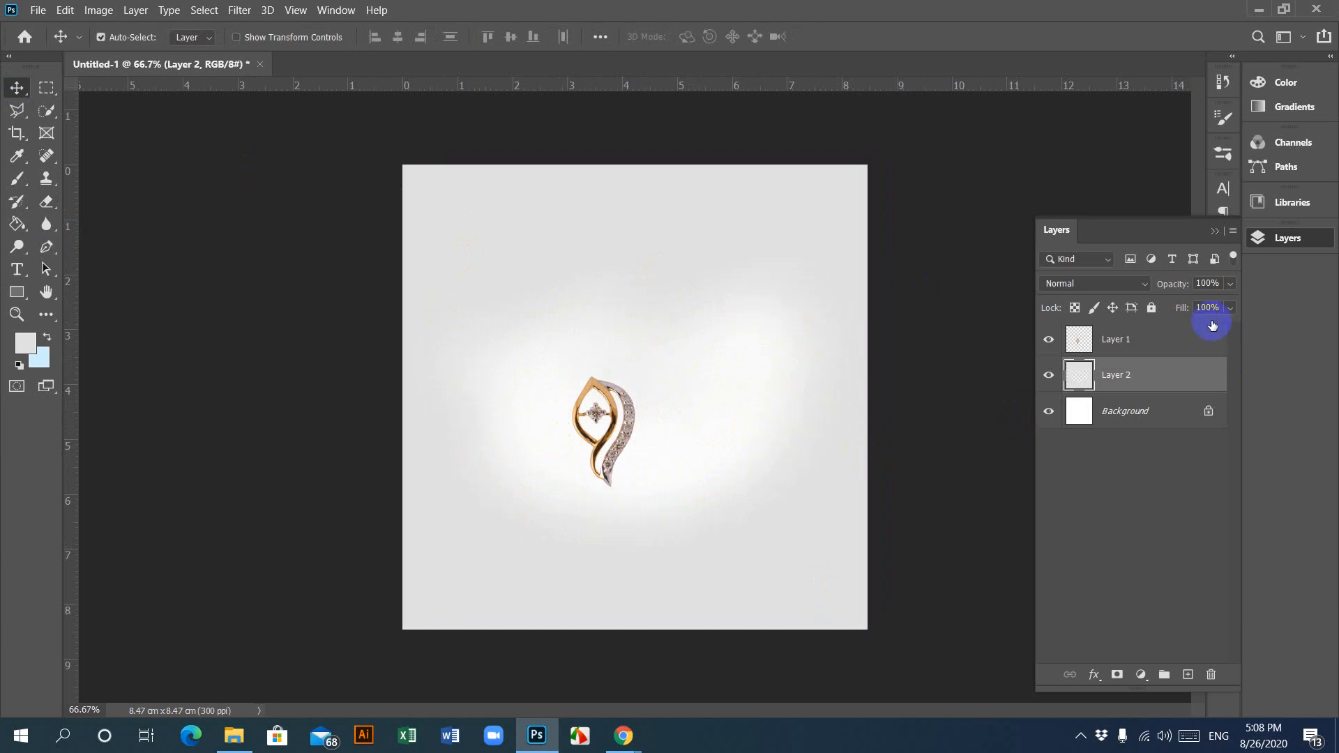
click(1117, 339)
key(ctrl)
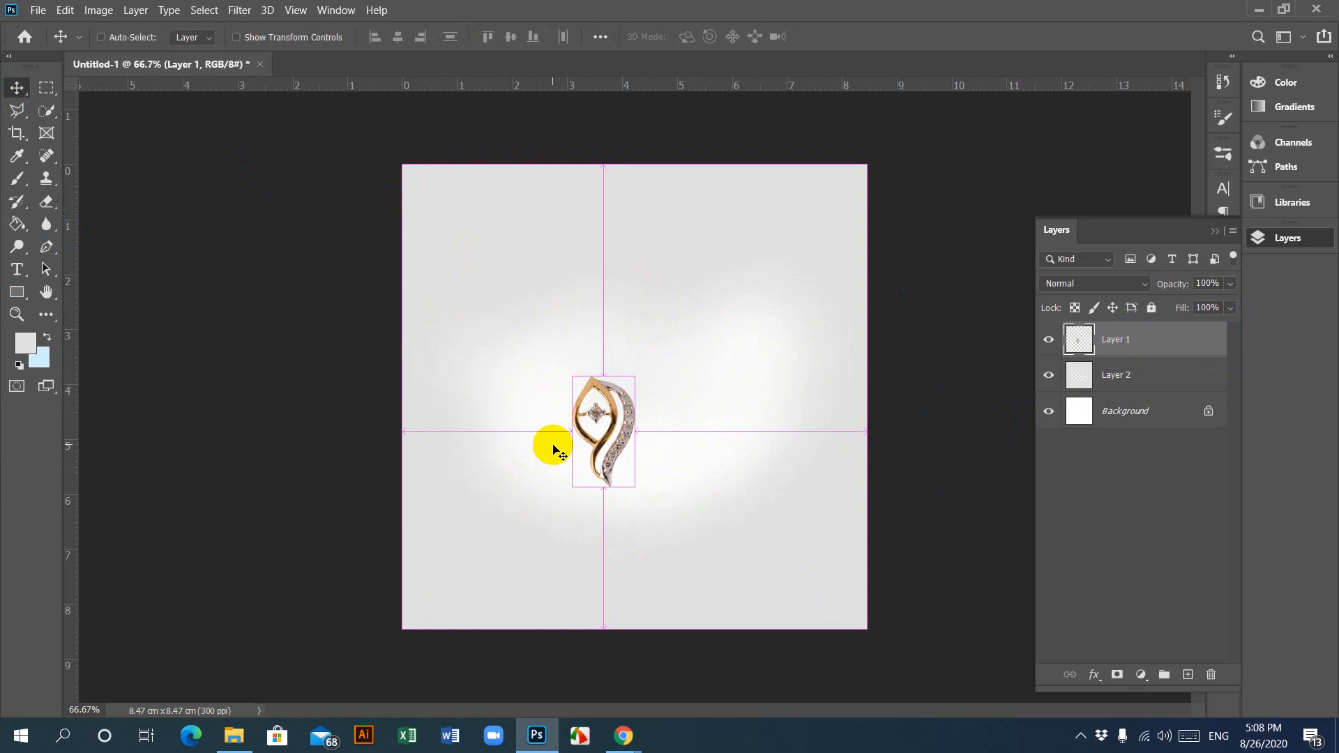
key(ctrl+t)
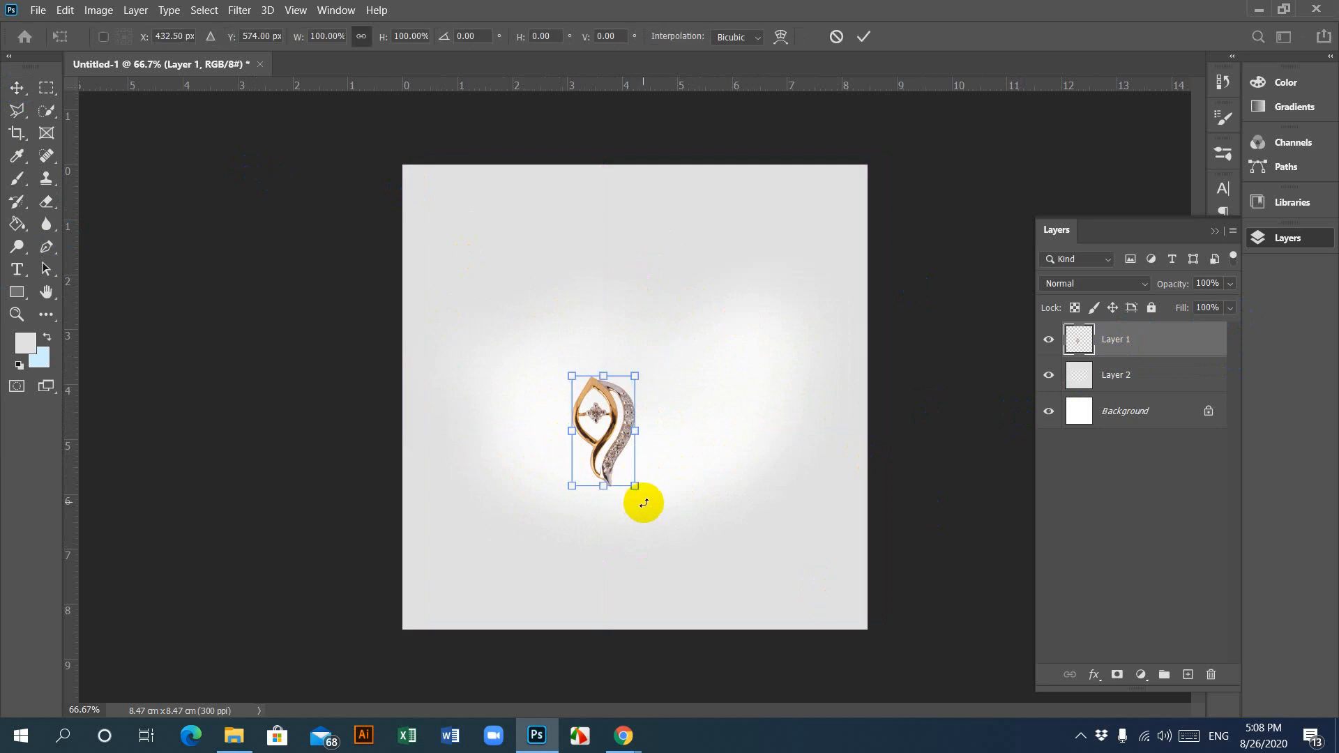
drag(643, 503, 698, 566)
key(ctrl+z)
drag(649, 466, 641, 401)
drag(693, 532, 696, 537)
key(Return)
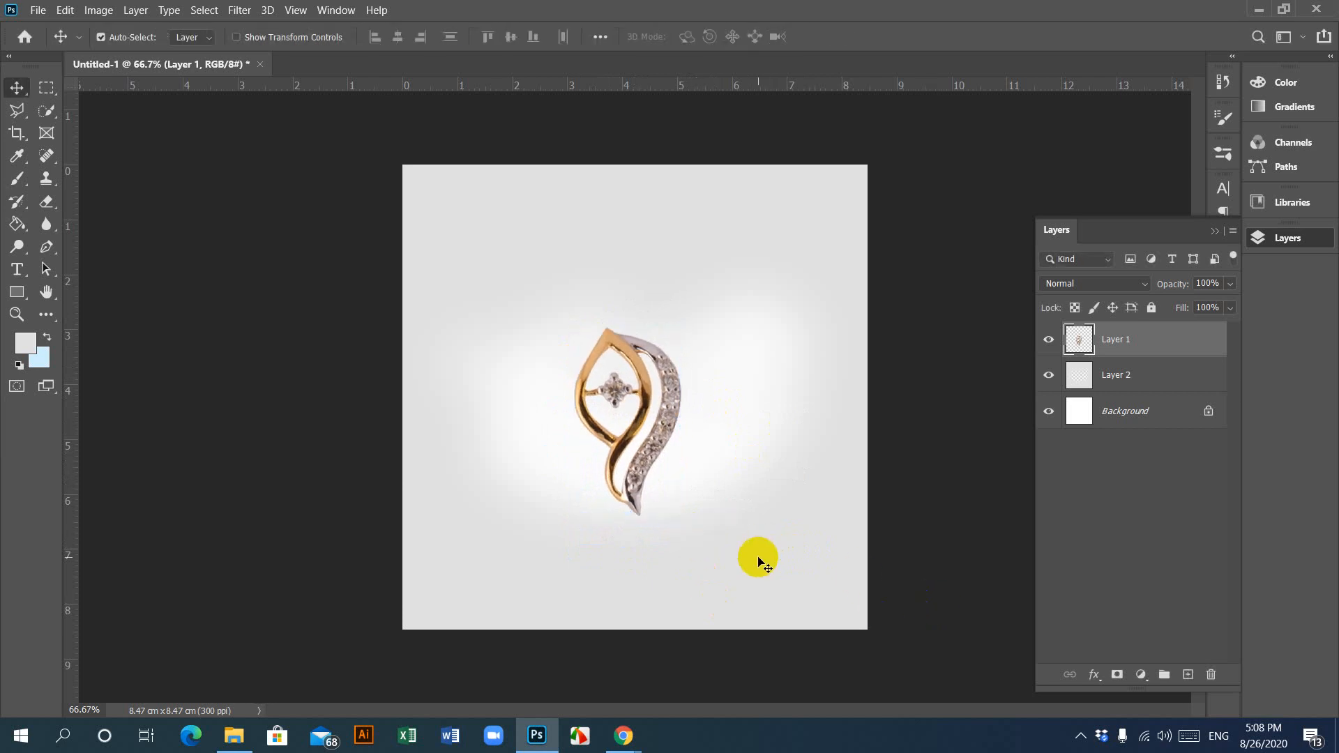
Step: Minimize the open windows and open the inner Product Png folder inside the desktop's jwelary retouch folder
click(1255, 12)
click(1257, 10)
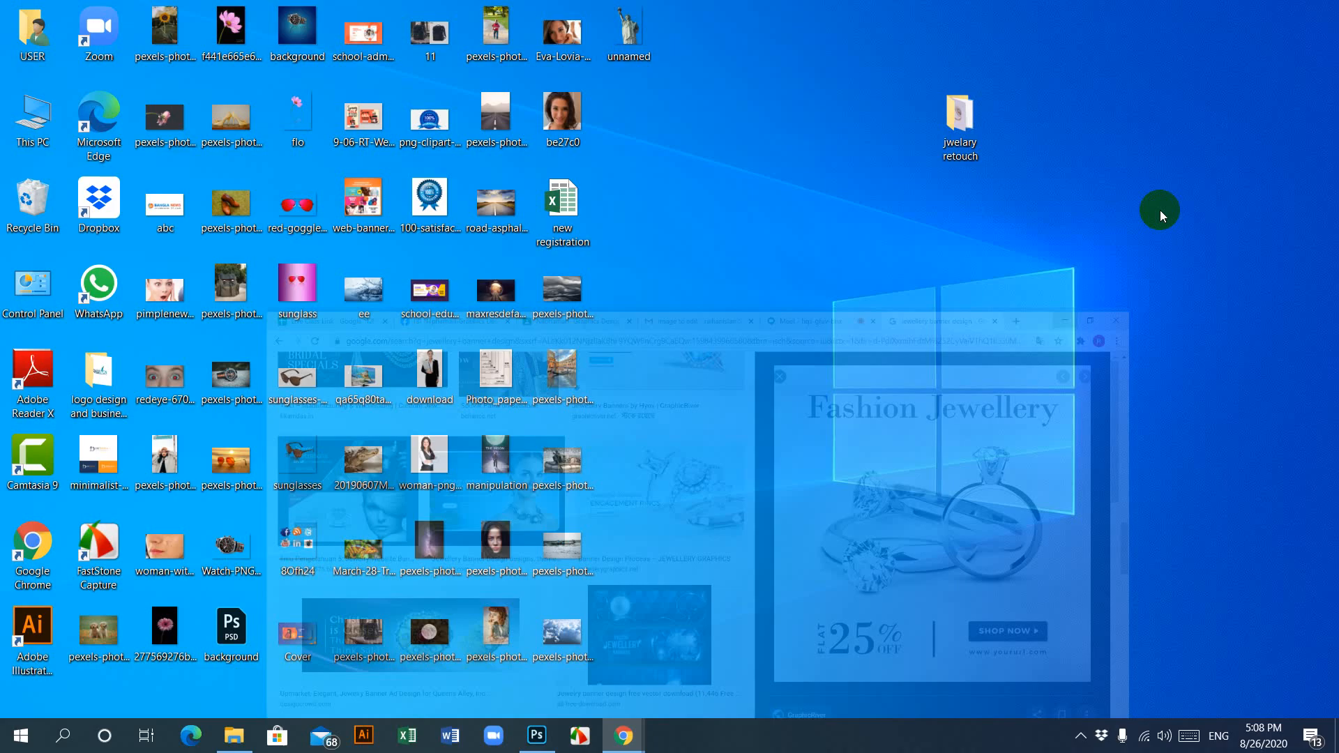
click(968, 145)
double_click(970, 148)
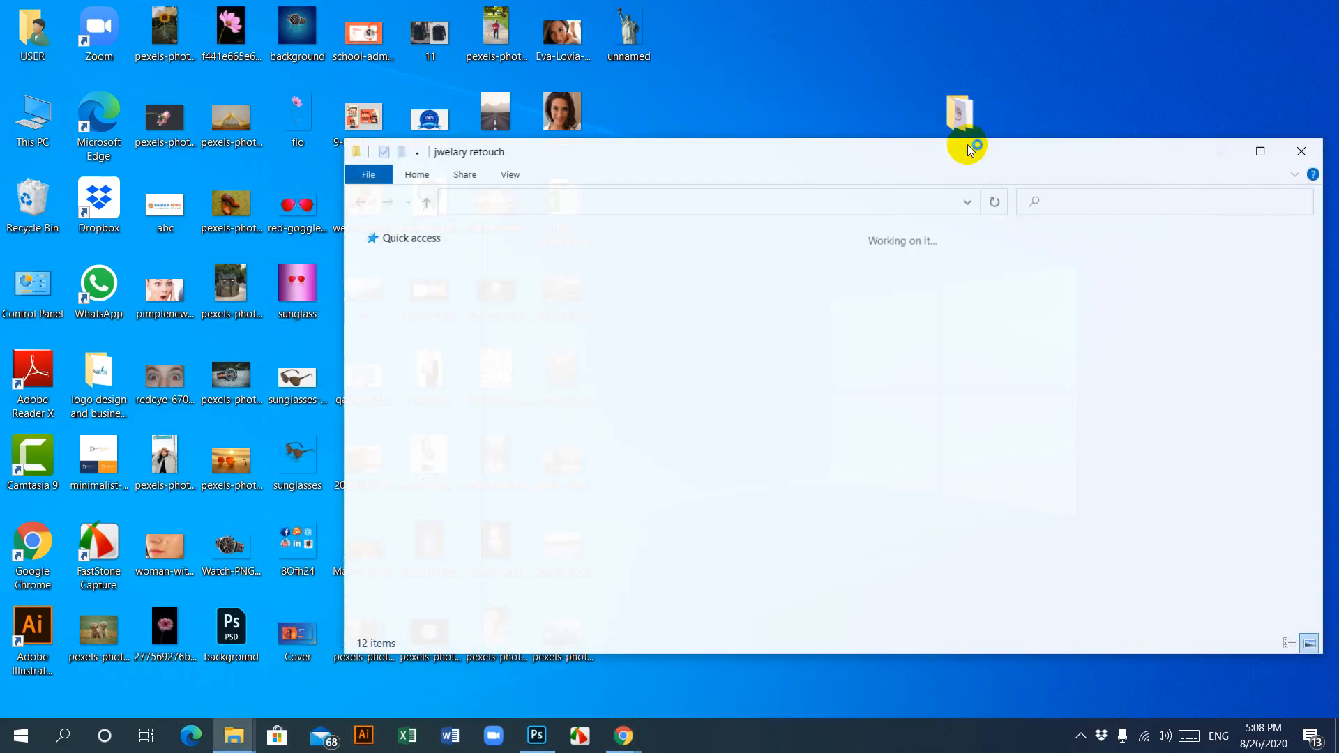
click(518, 295)
double_click(518, 295)
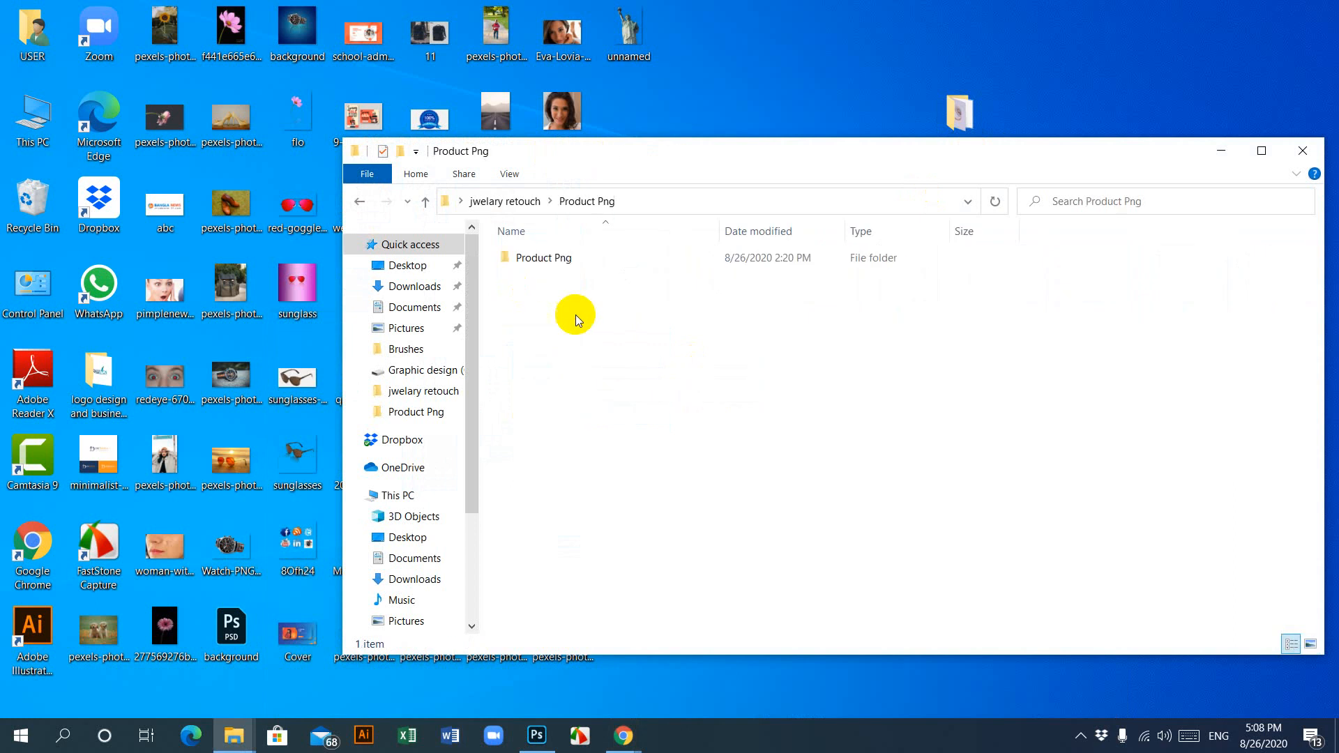
double_click(537, 257)
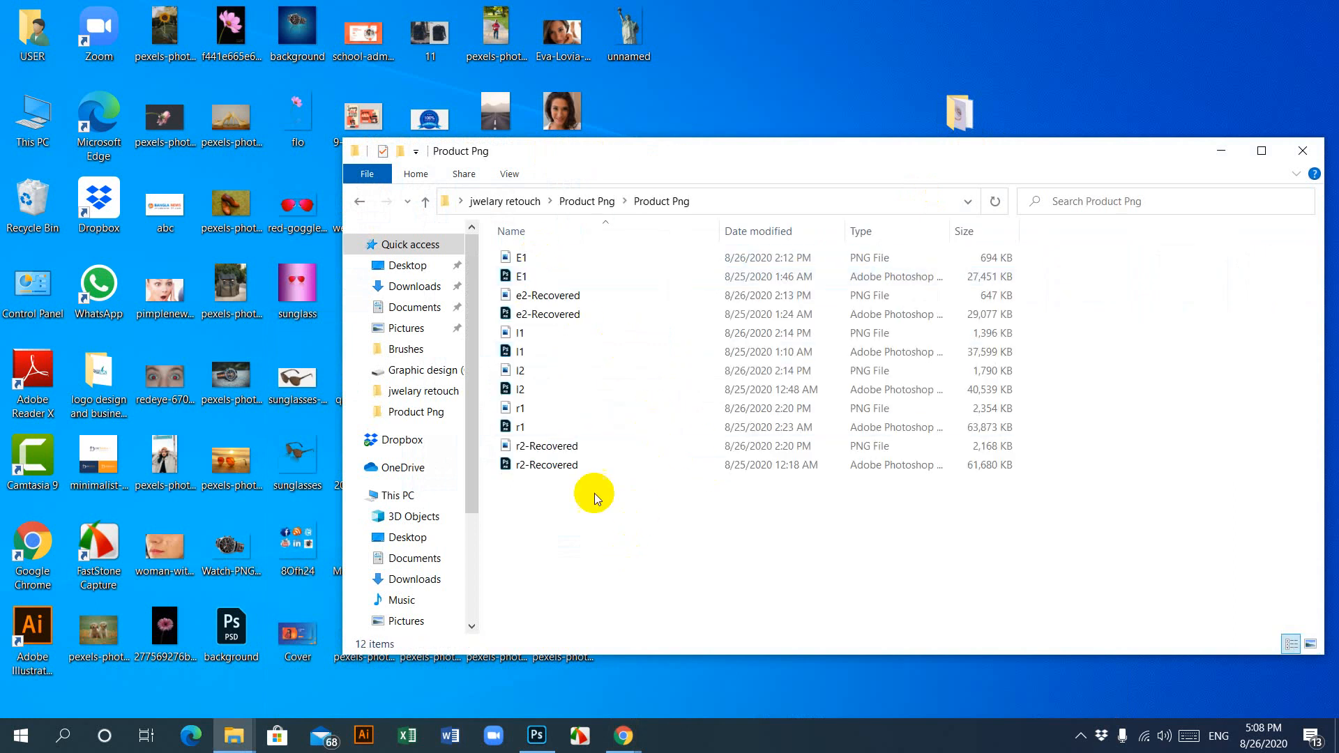
Step: Open l1.png, l2.png, r1.png and r2-Recovered.png together in Photoshop and bring up the r1.png ring document
click(529, 333)
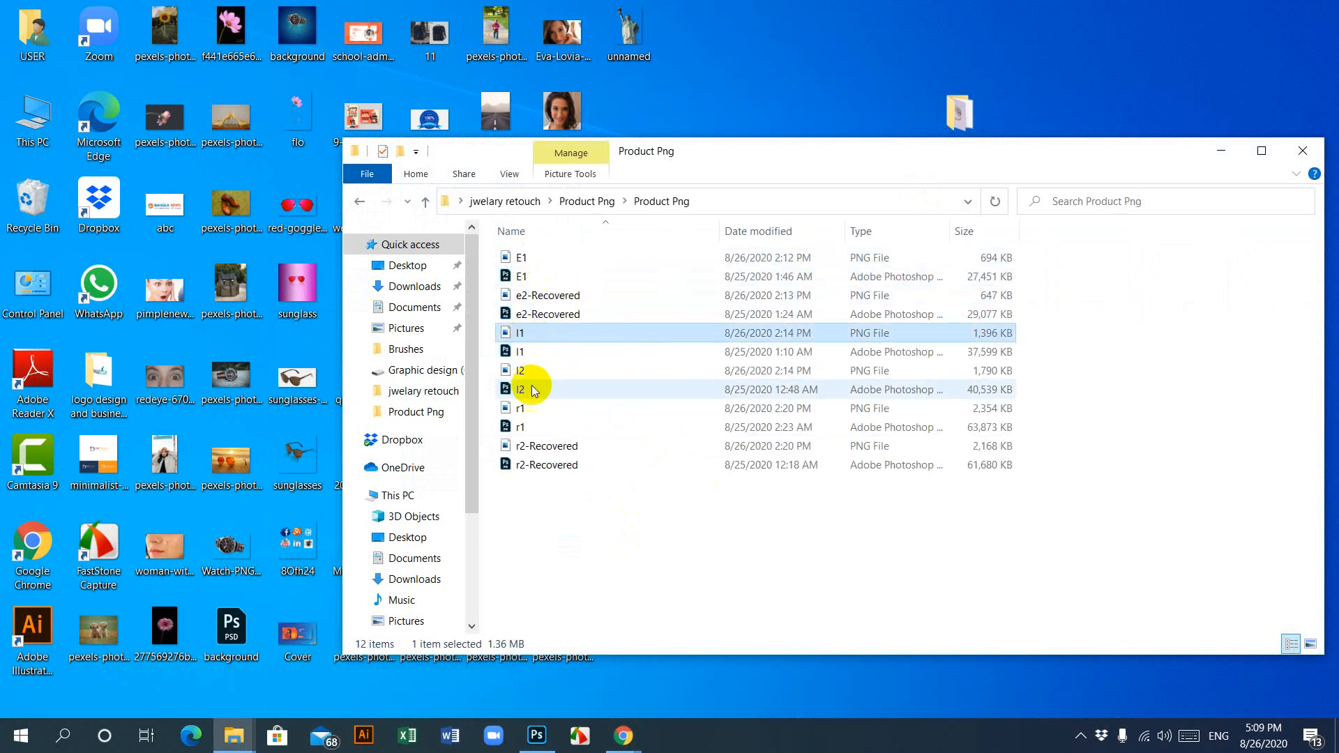
ctrl+click(531, 374)
ctrl+click(531, 408)
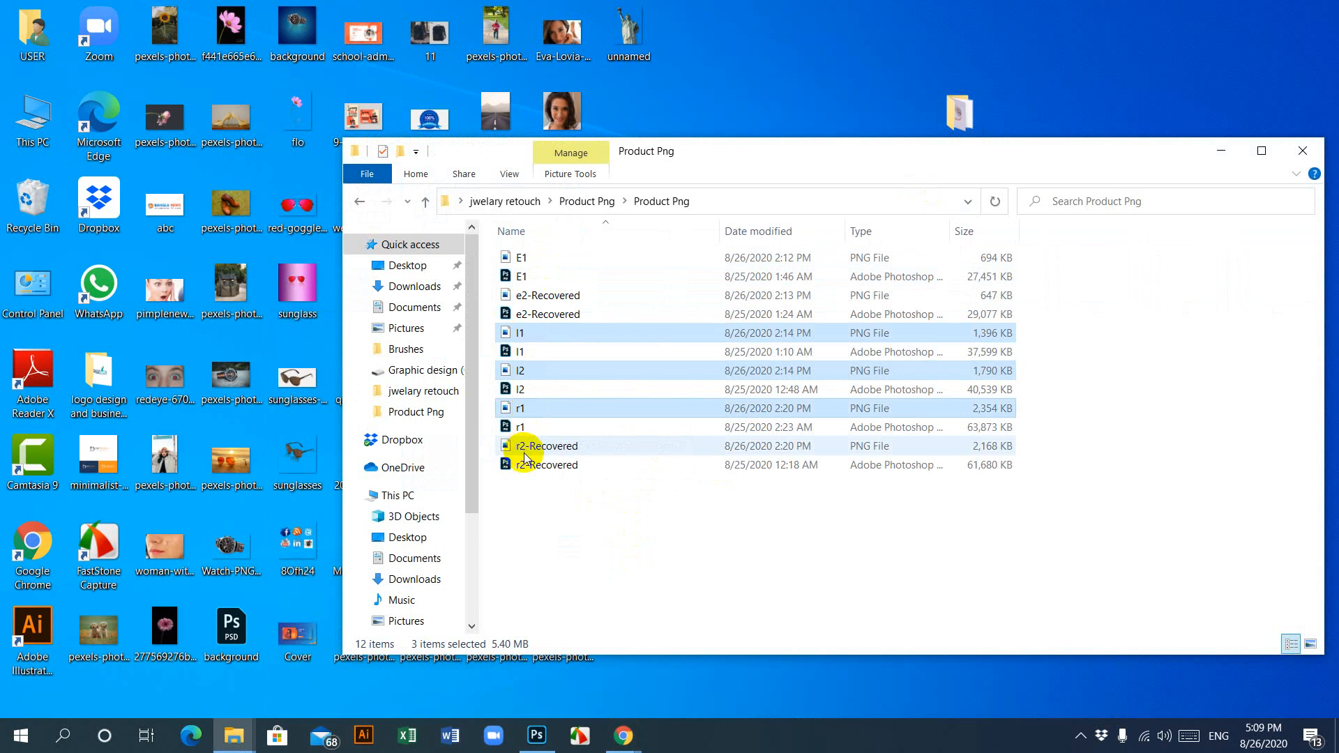
ctrl+click(630, 445)
drag(645, 370, 486, 64)
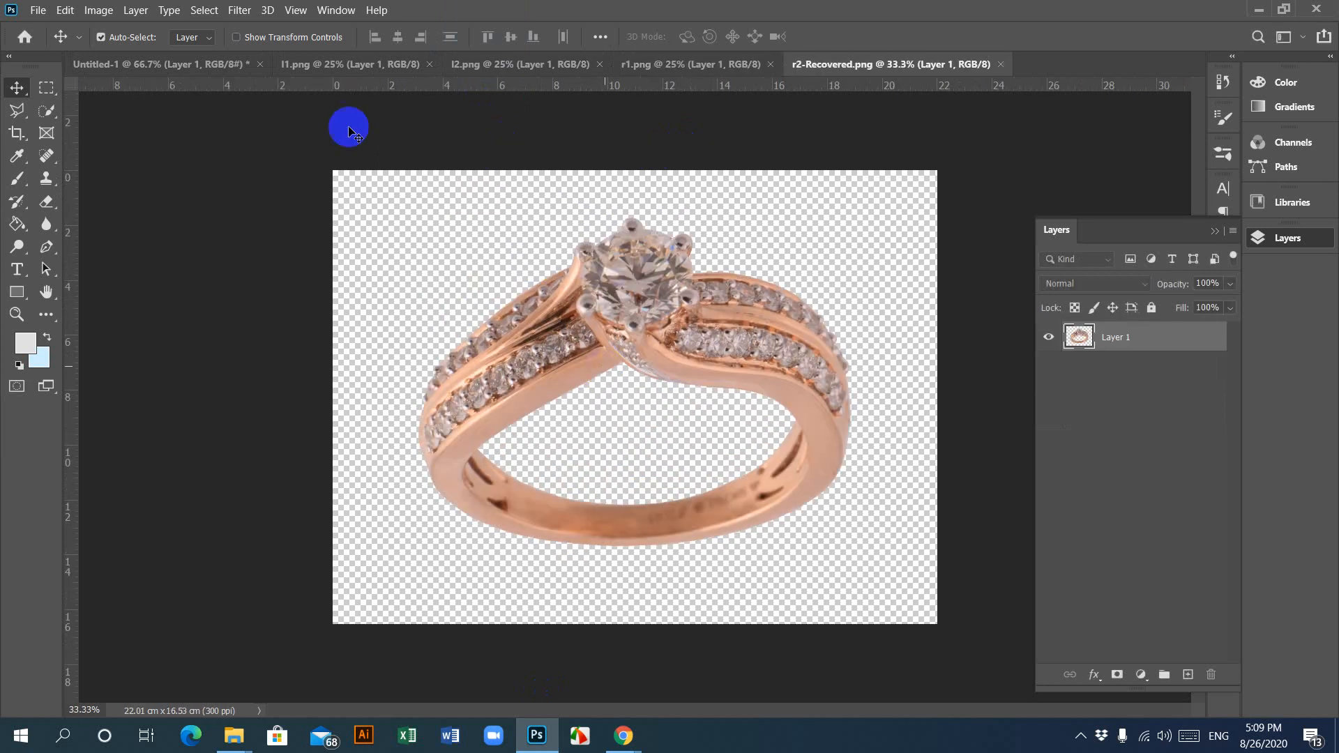
click(712, 65)
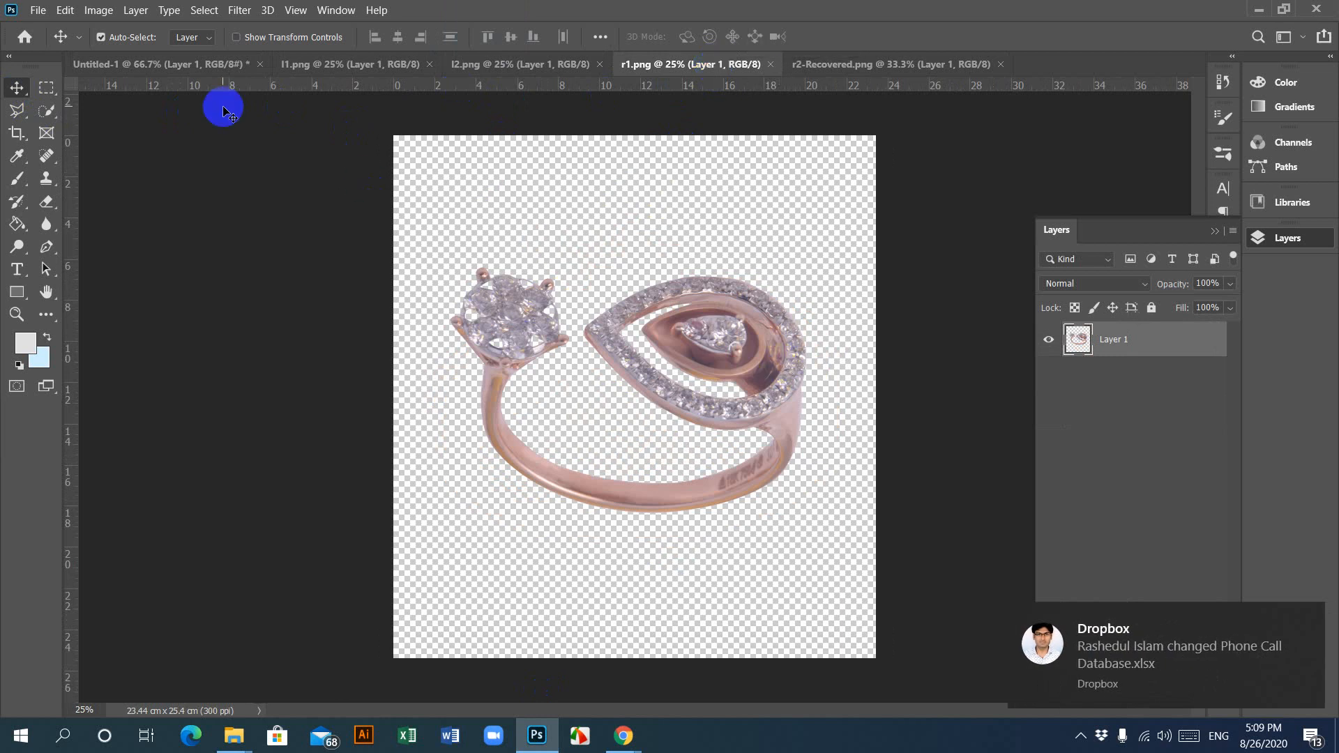
Step: Apply a Brightness/Contrast adjustment to the ring in r1.png with brightness -8 and contrast 100
click(95, 11)
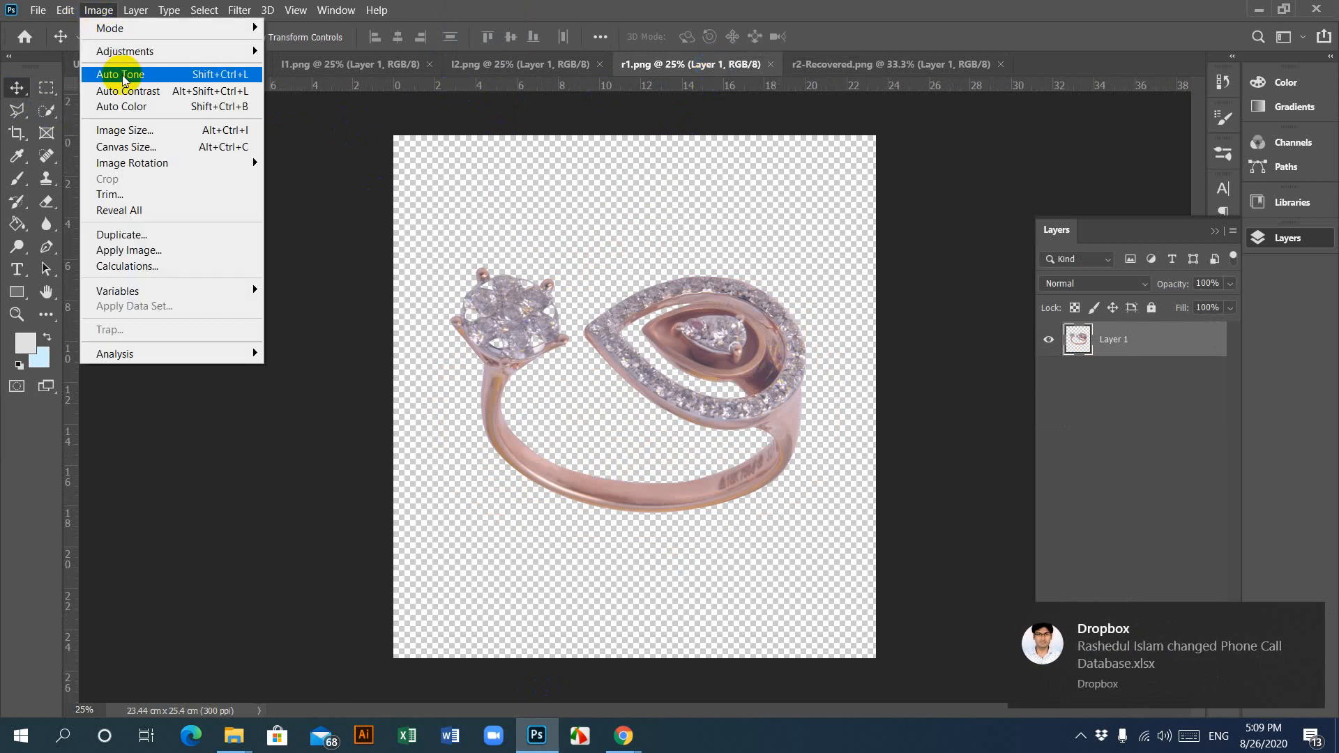
mouse_move(193, 63)
click(300, 51)
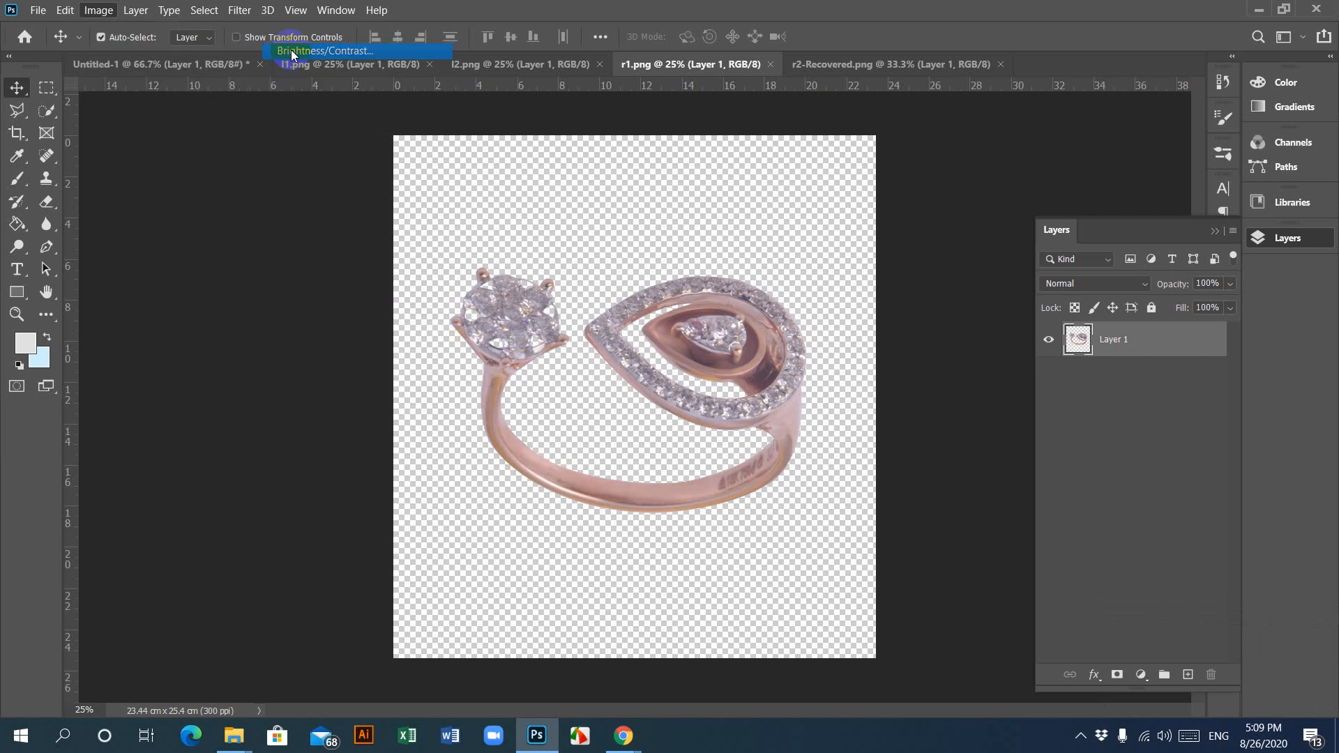
mouse_move(216, 203)
mouse_down()
mouse_move(245, 200)
mouse_move(193, 202)
mouse_move(215, 201)
mouse_move(262, 244)
mouse_move(314, 245)
mouse_move(188, 201)
mouse_move(210, 201)
mouse_up()
click(352, 181)
key(v)
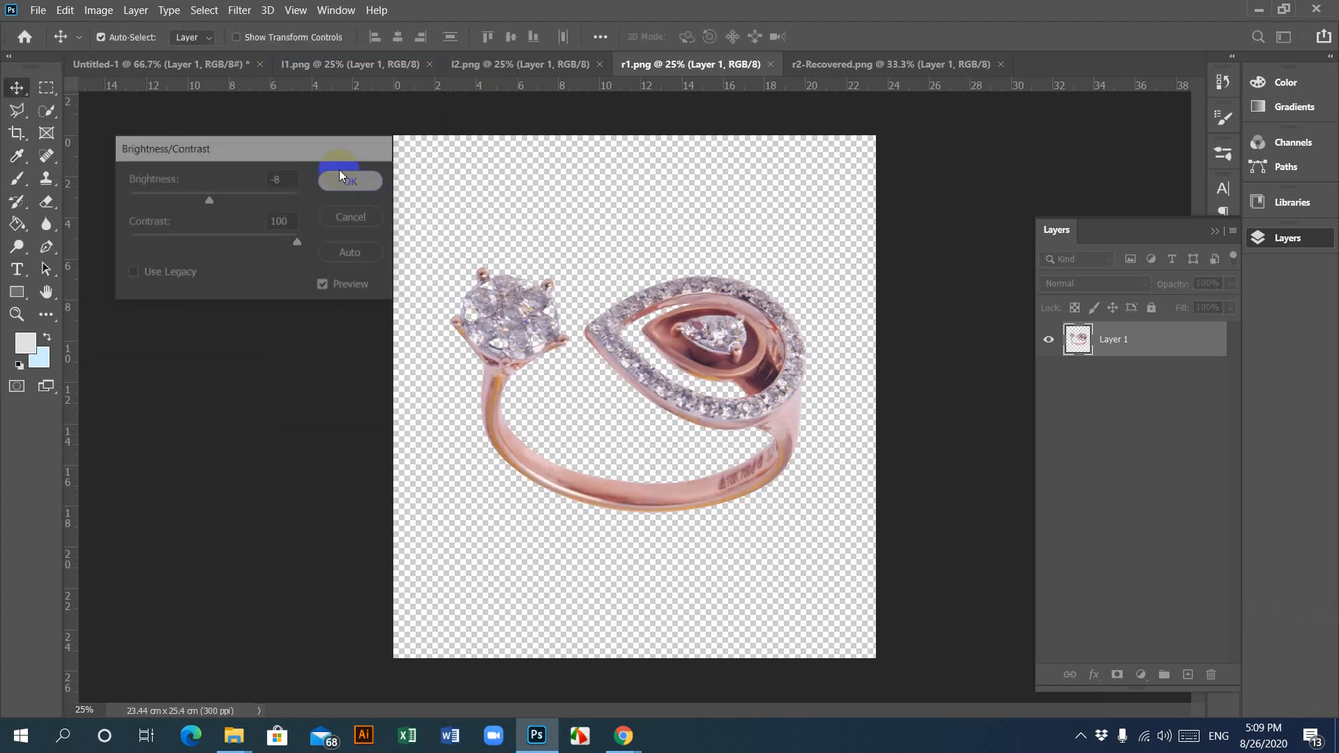
click(96, 10)
mouse_move(222, 50)
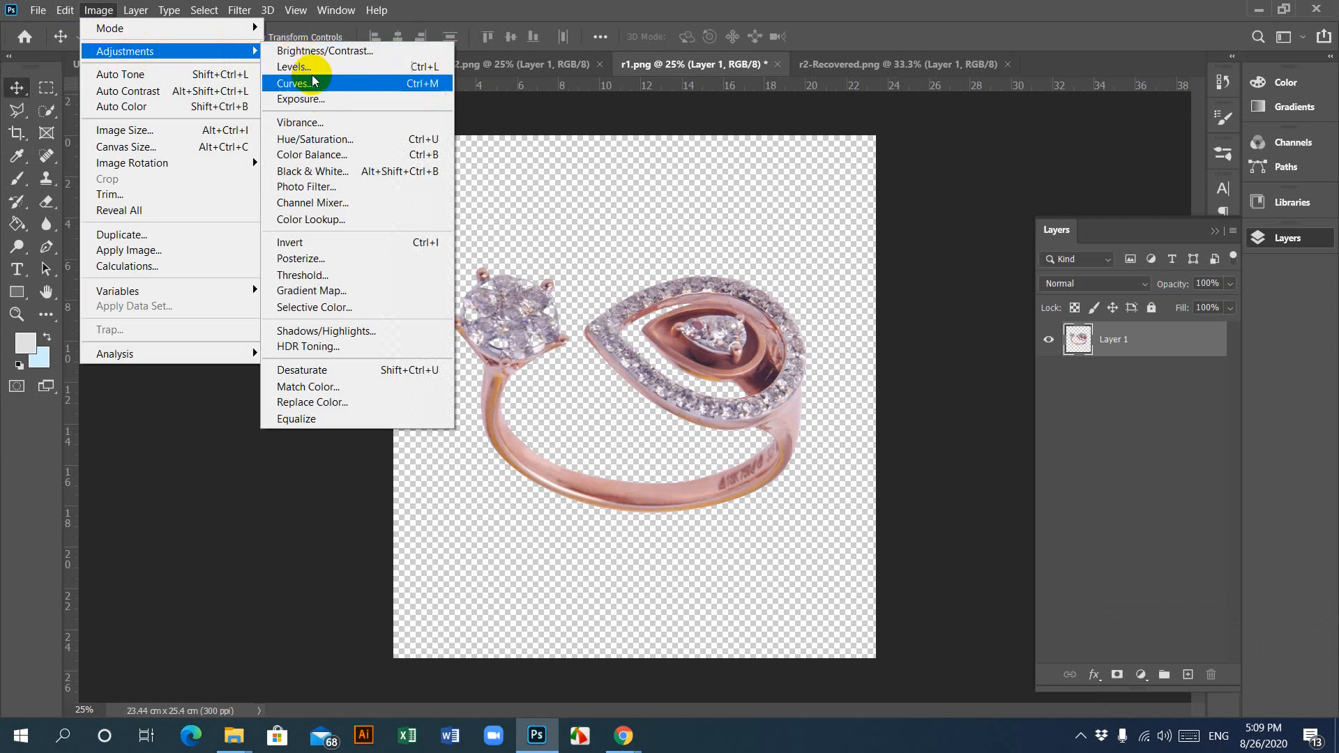
click(323, 189)
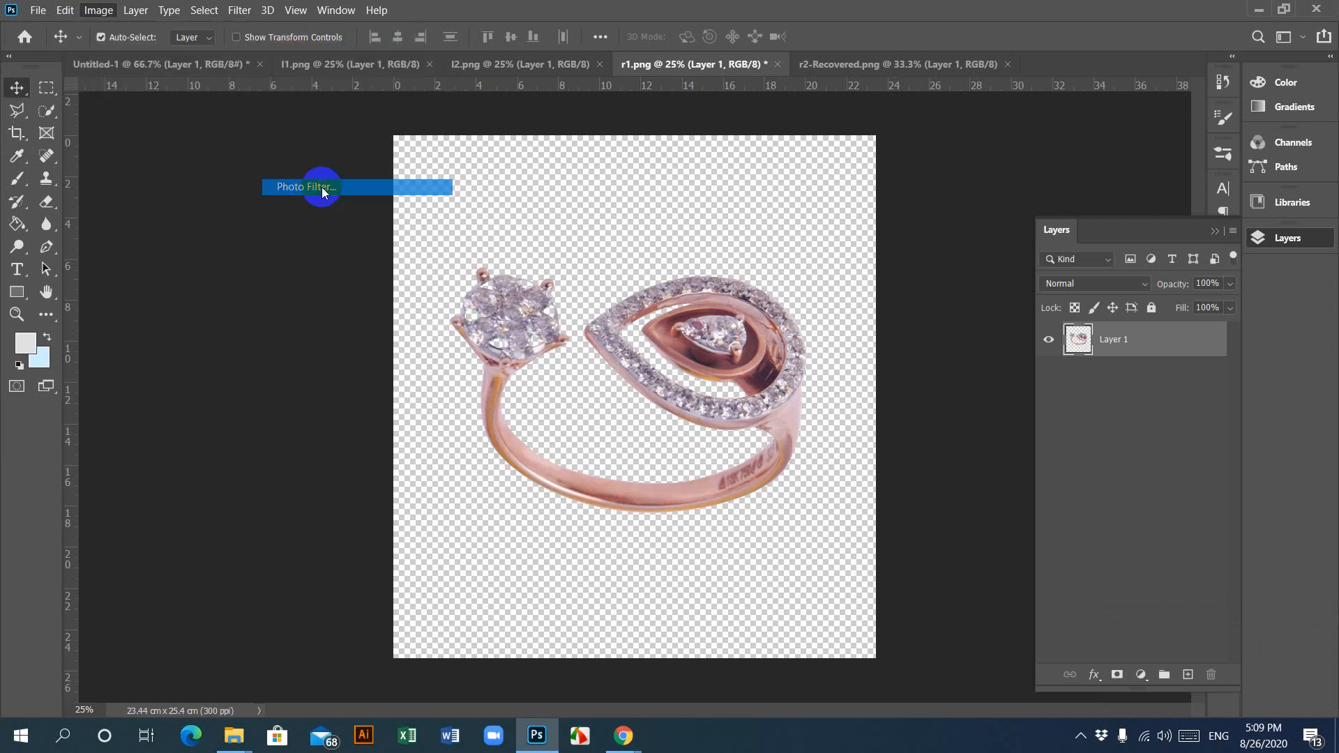
drag(630, 160, 247, 126)
drag(178, 281, 226, 280)
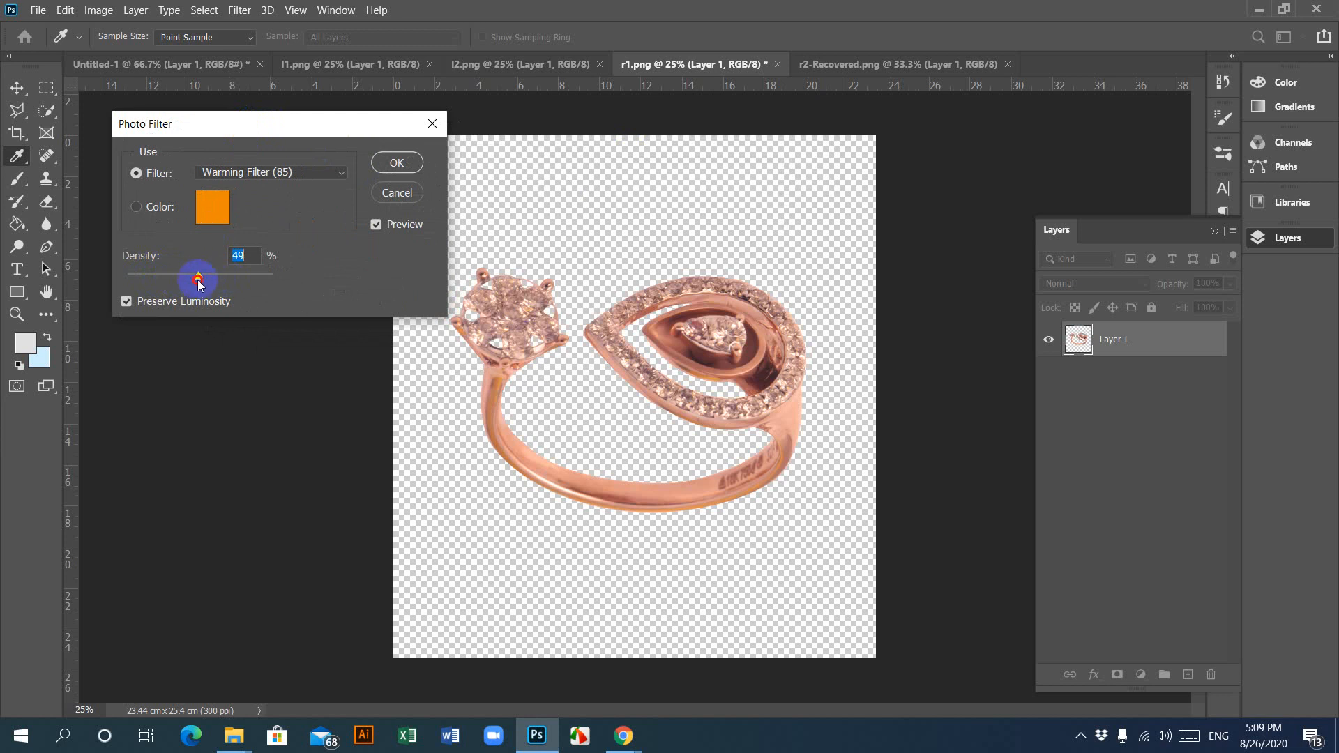
click(393, 196)
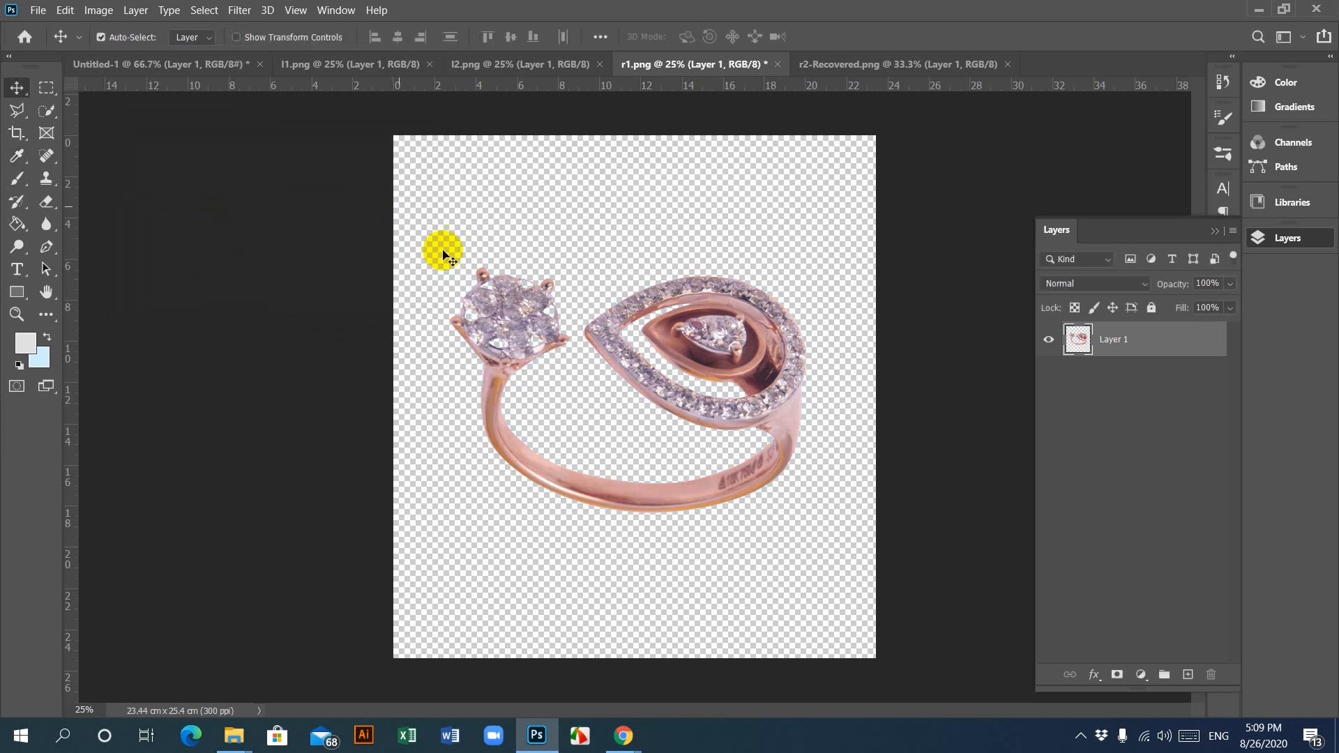
Step: Apply a Color Balance adjustment to the ring's midtones with the yellow–blue level at -50
click(98, 10)
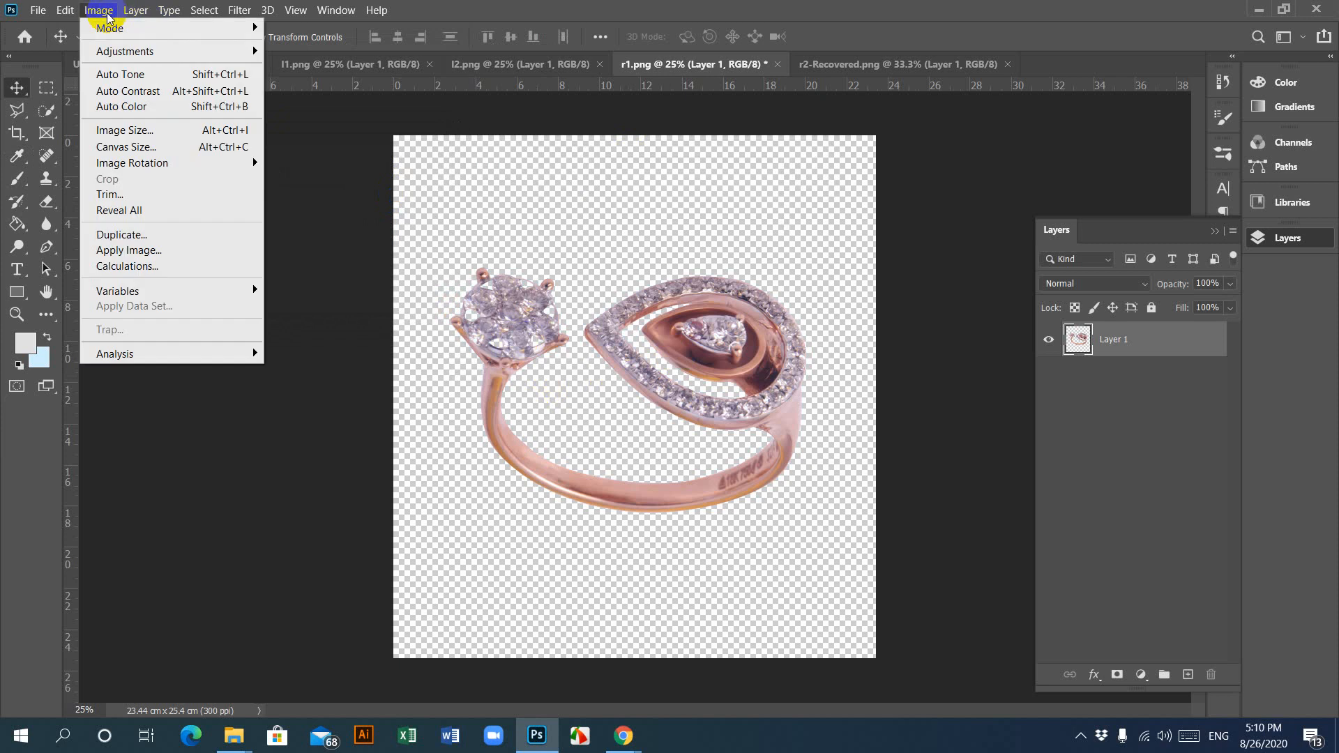
mouse_move(170, 50)
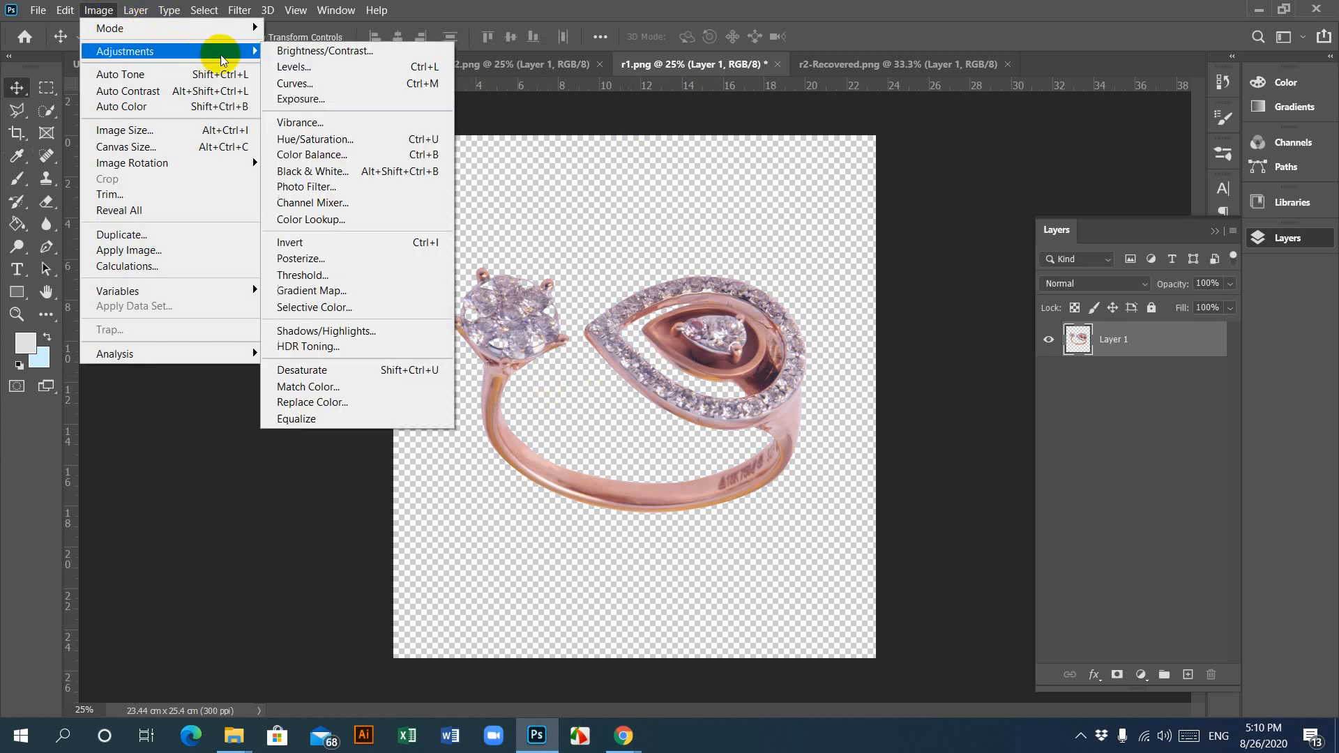
click(322, 154)
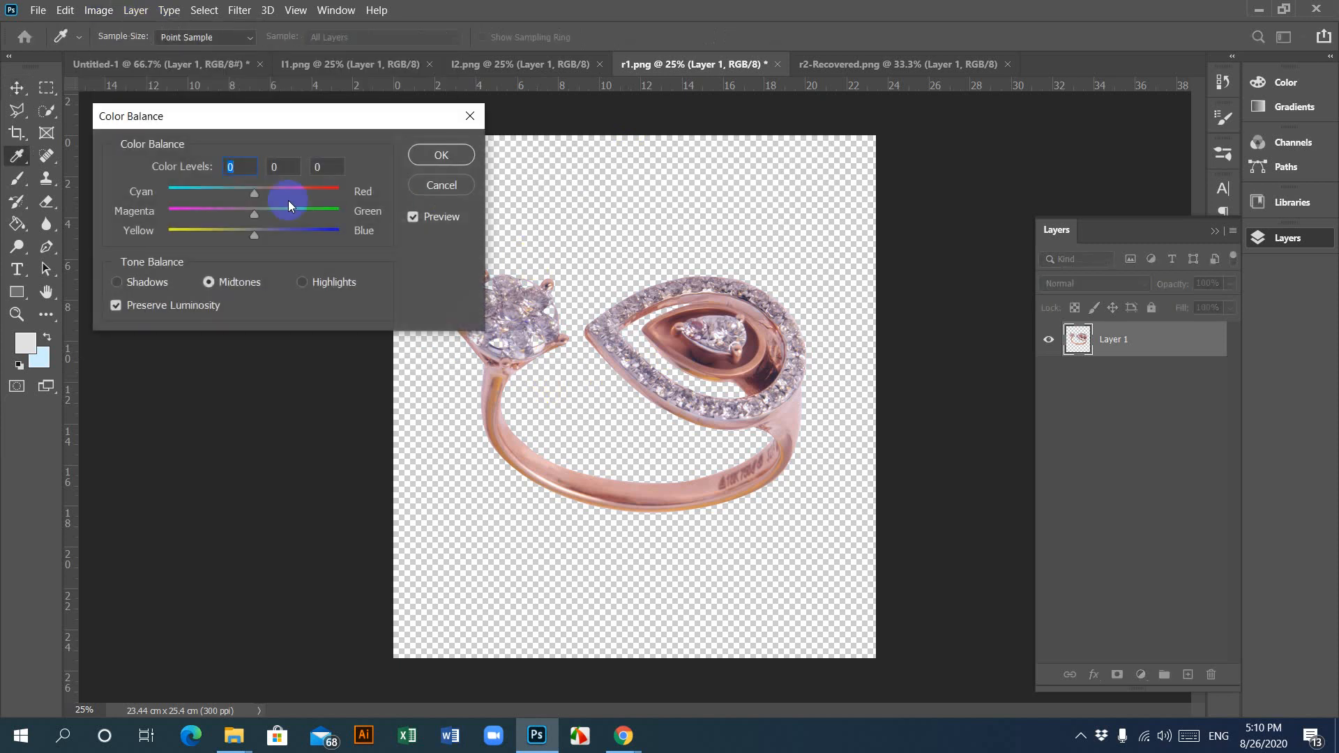
drag(254, 234, 229, 237)
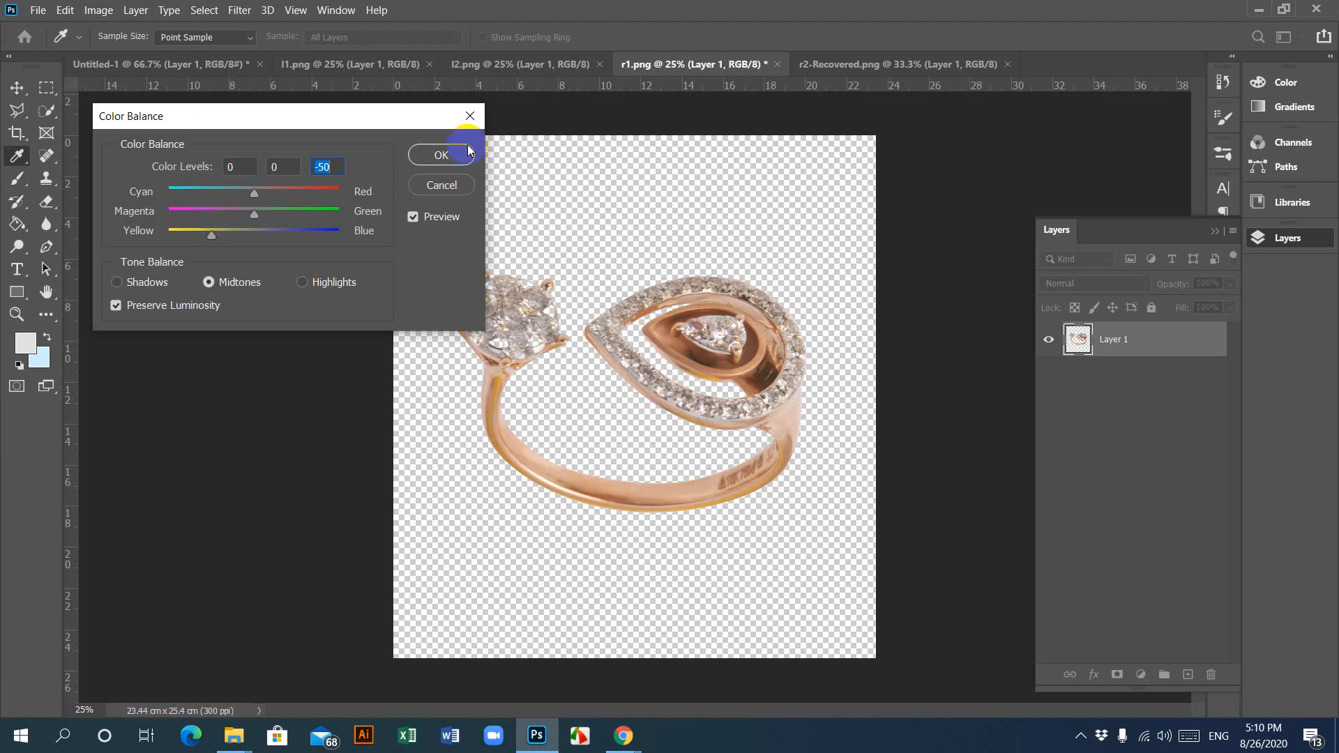
click(441, 155)
key(v)
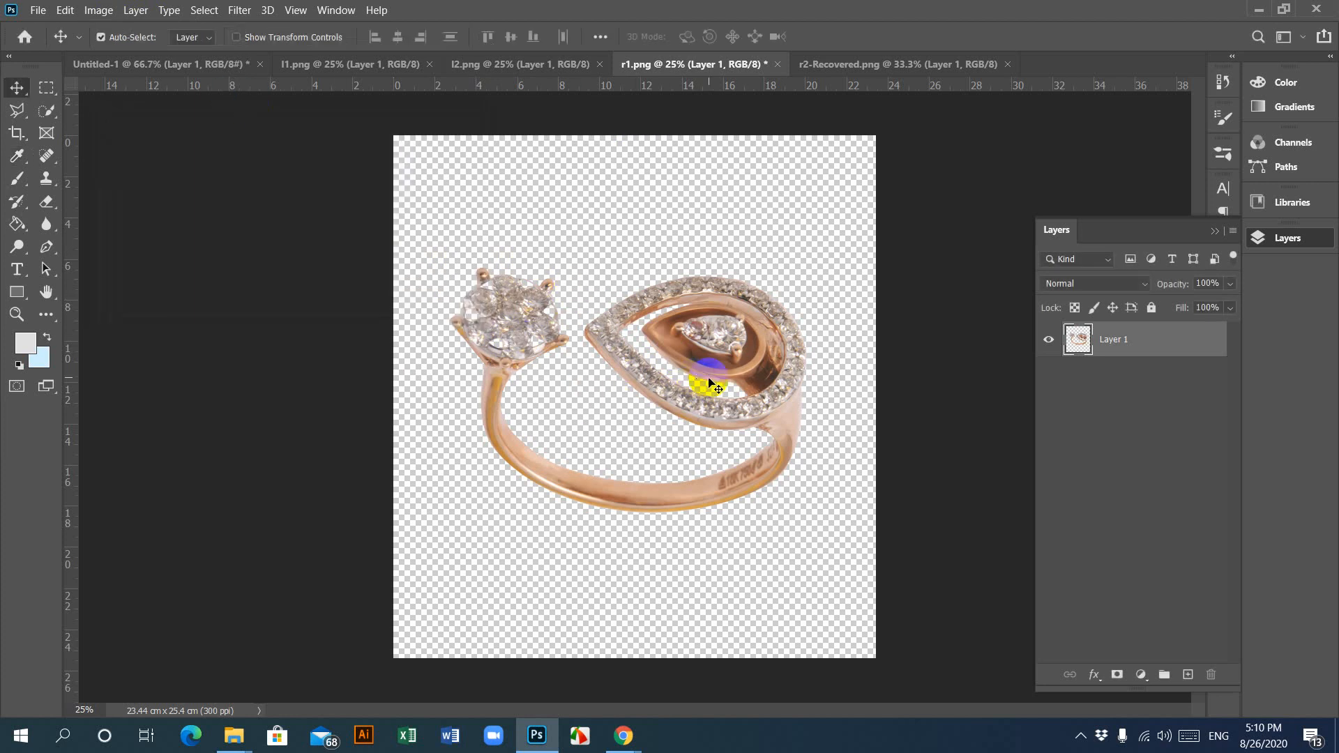
Step: Copy the adjusted ring from r1.png into Untitled-1 and scale it proportionally to about 26% within the canvas
drag(742, 383, 523, 388)
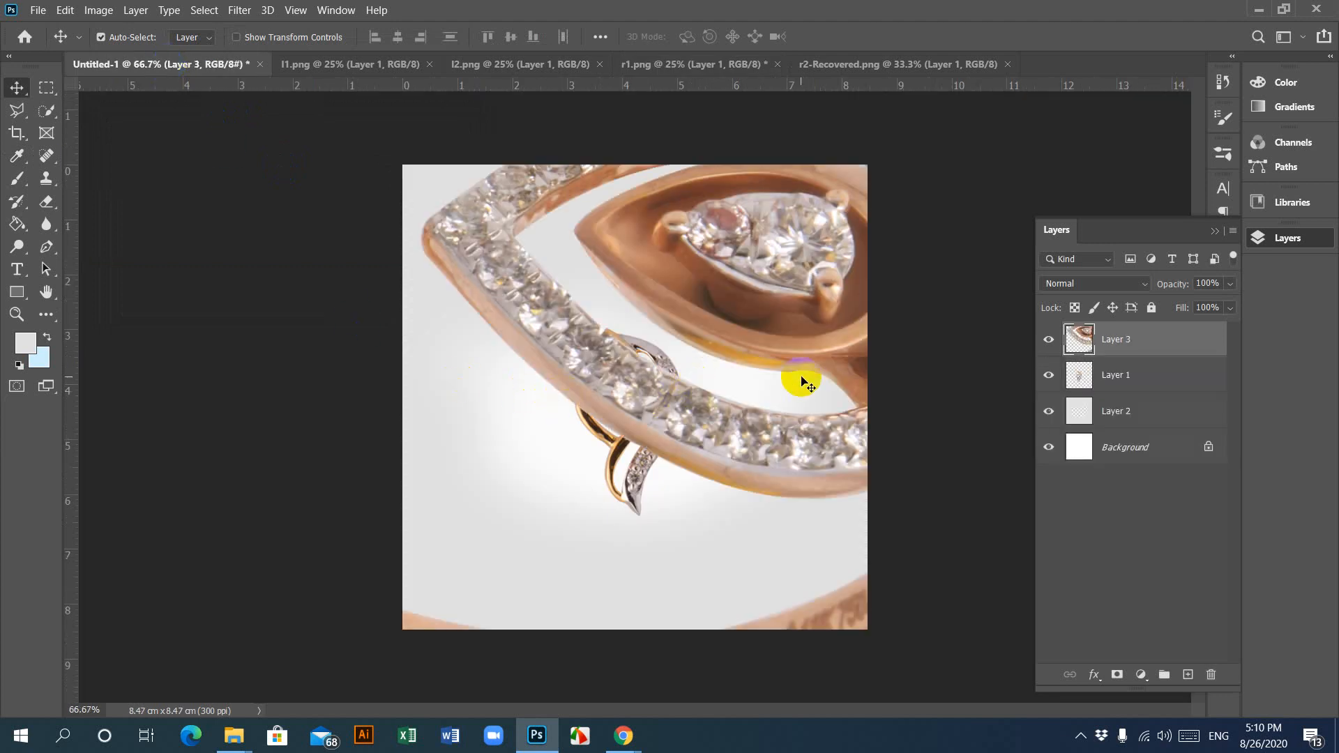
key(ctrl+minus)
key(ctrl+minus)
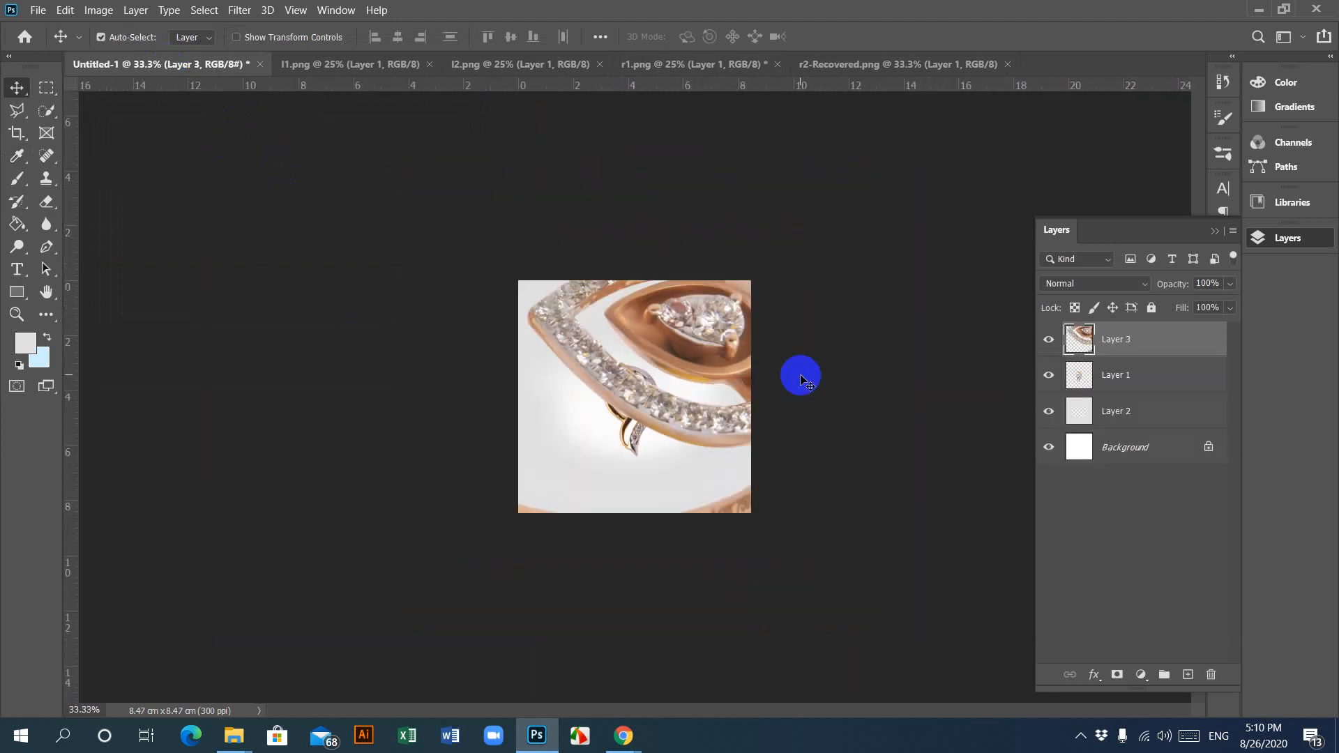
key(ctrl)
key(ctrl+t)
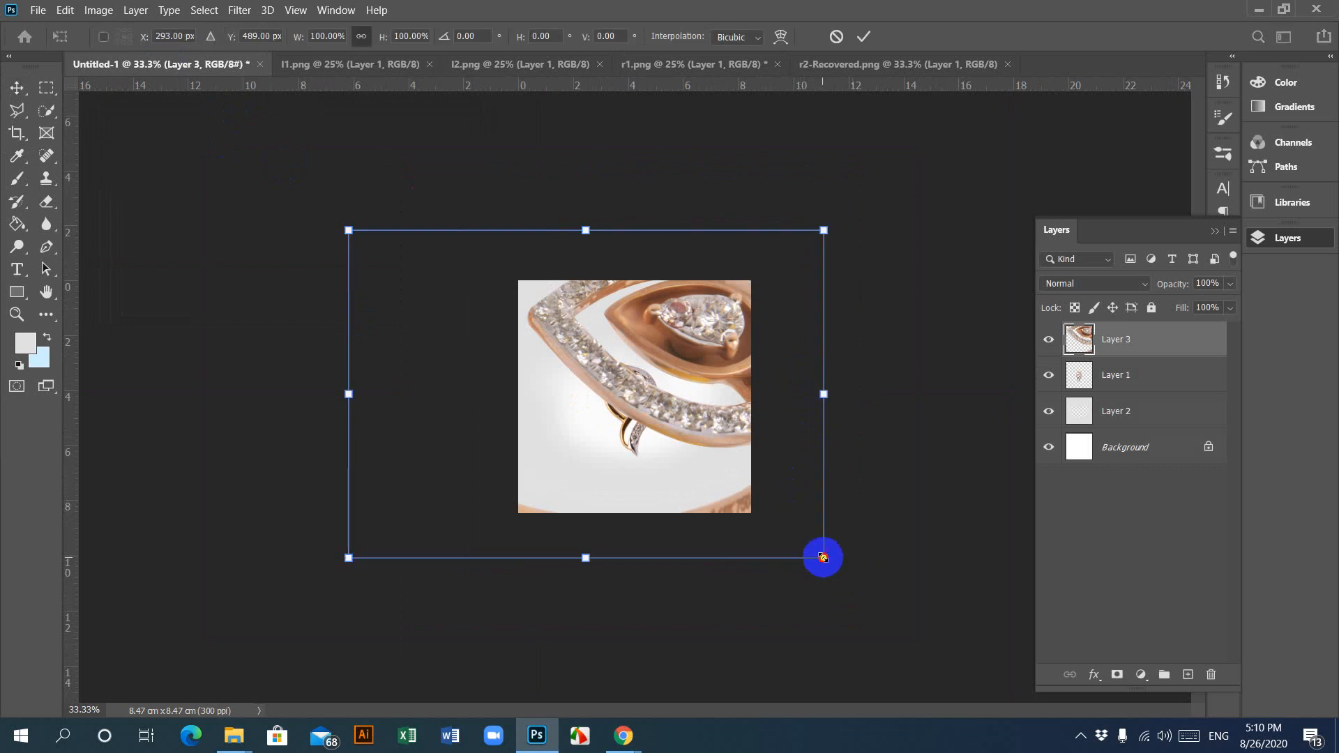
drag(823, 557, 469, 311)
drag(419, 272, 603, 391)
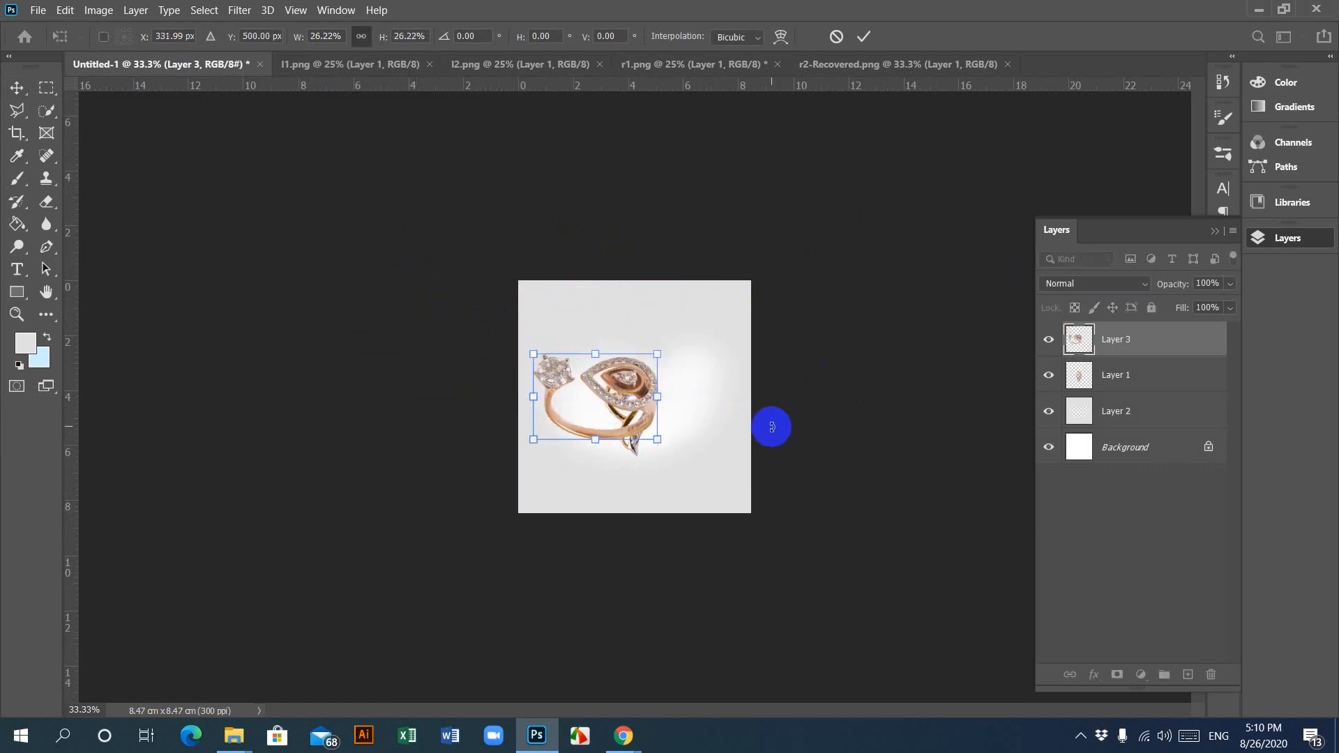
Step: Move the scaled ring to the middle of the canvas and shift the Layer 1 pendant to the canvas's right side
scroll(770, 425, up, 2)
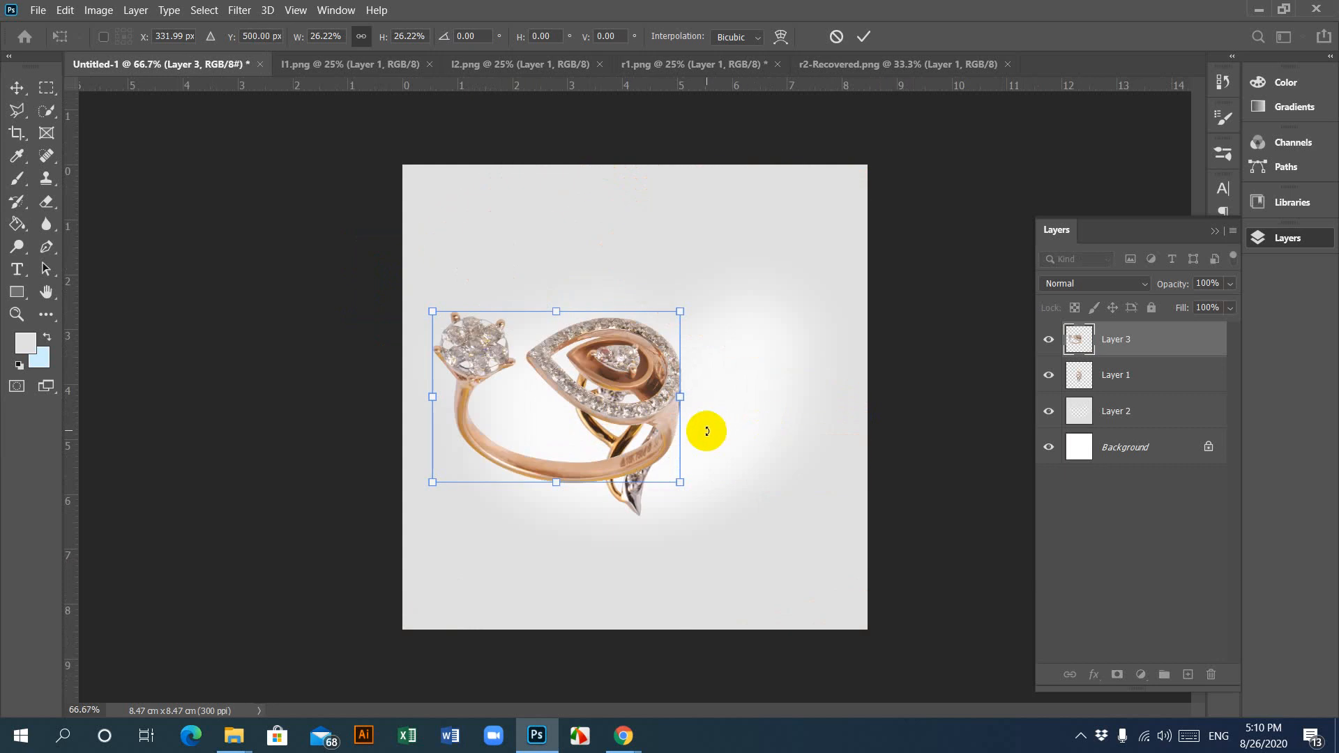
drag(648, 382, 687, 387)
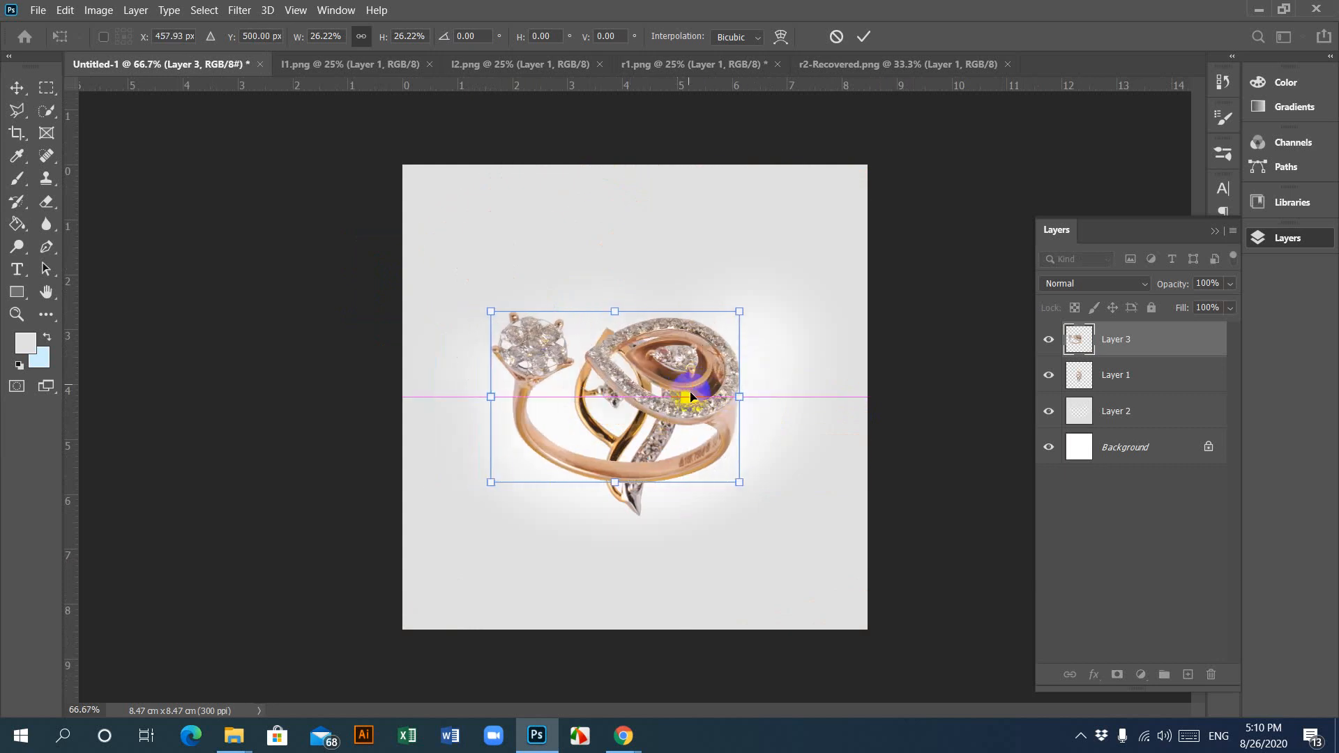
click(1131, 382)
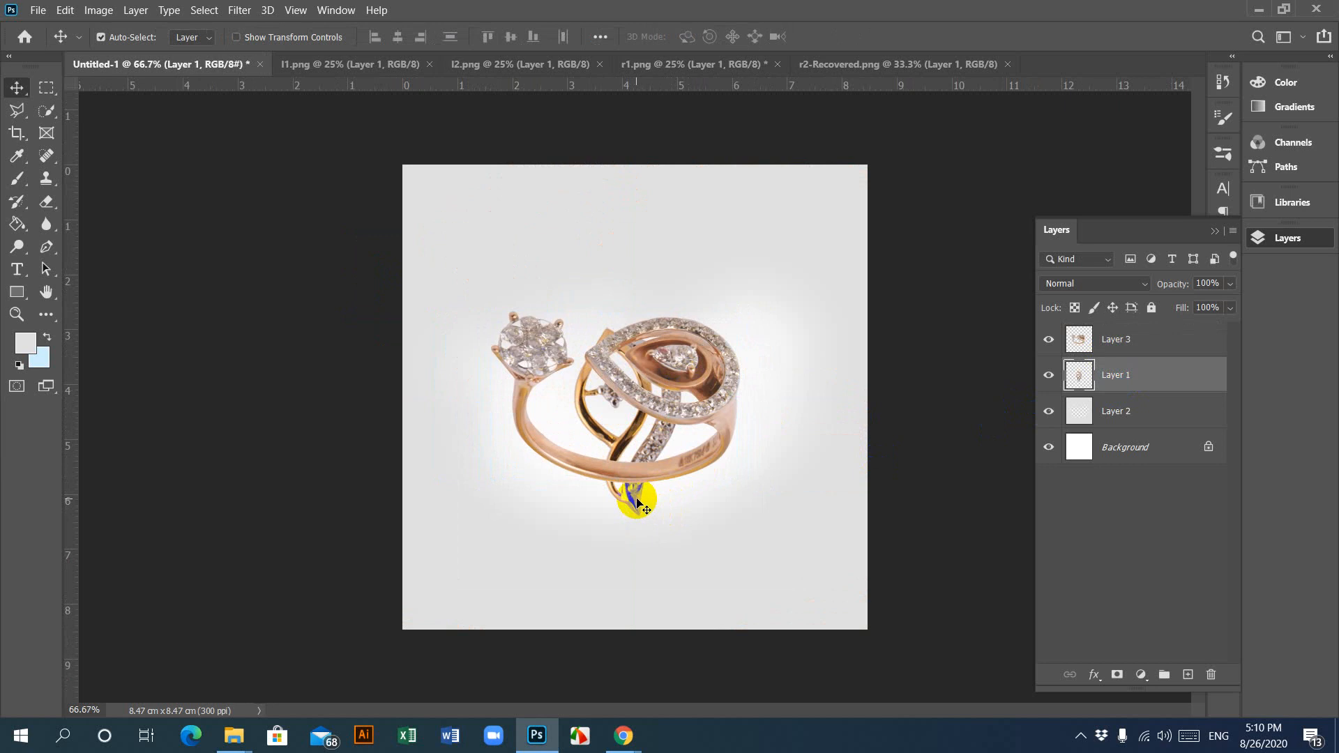
drag(653, 506, 811, 492)
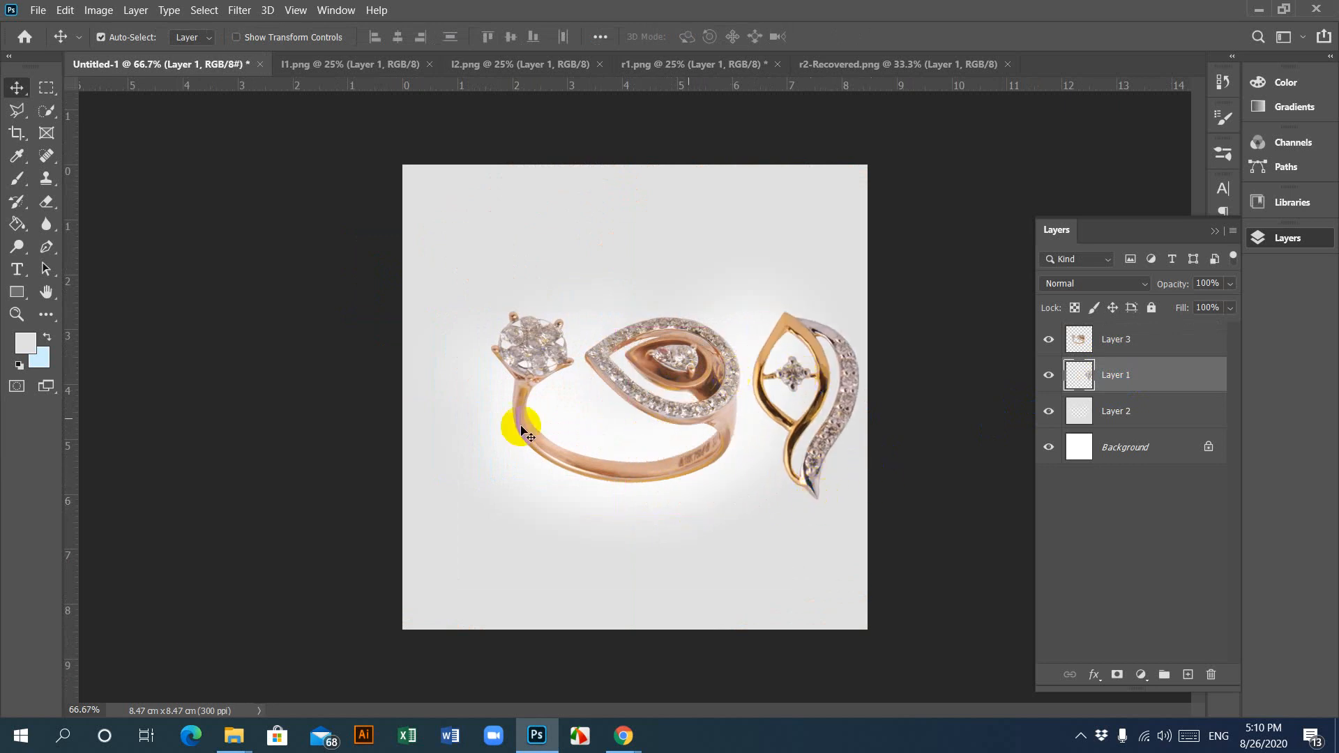
Step: Close the r1.png document without saving its changes
click(846, 64)
click(709, 69)
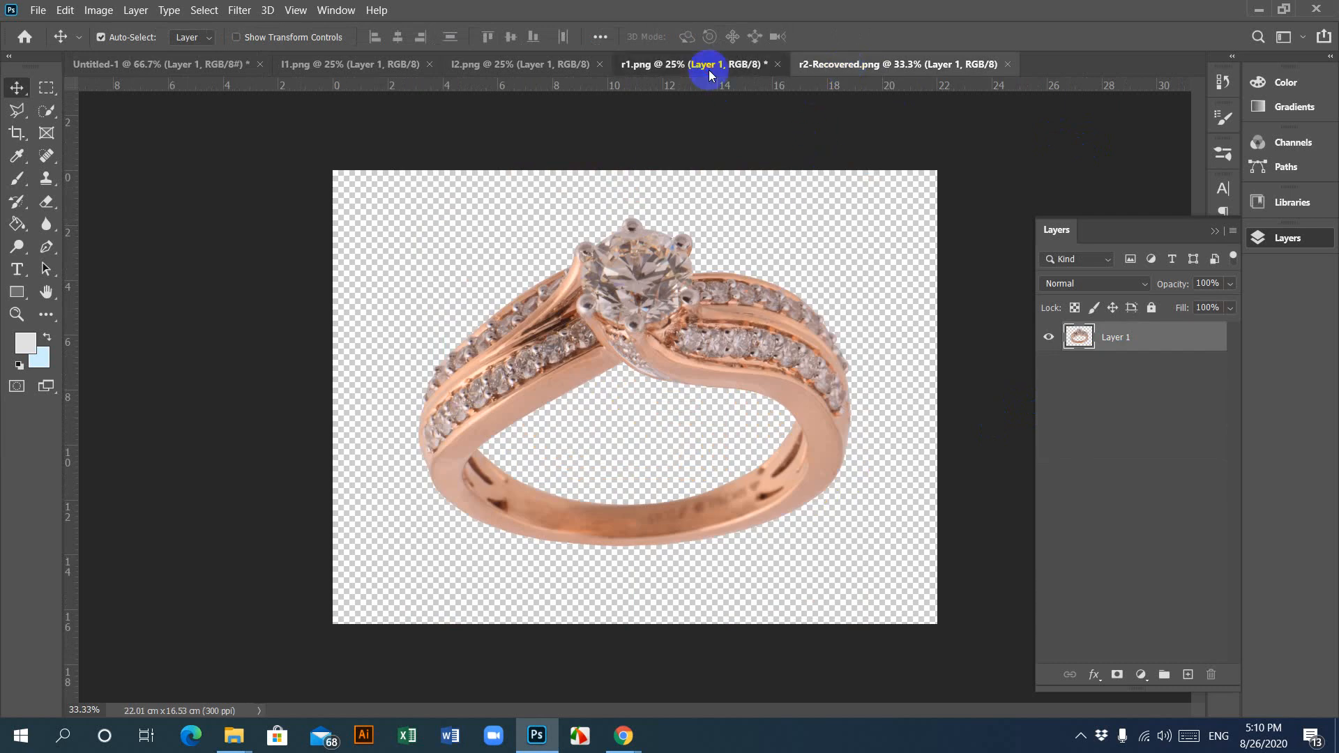
click(777, 64)
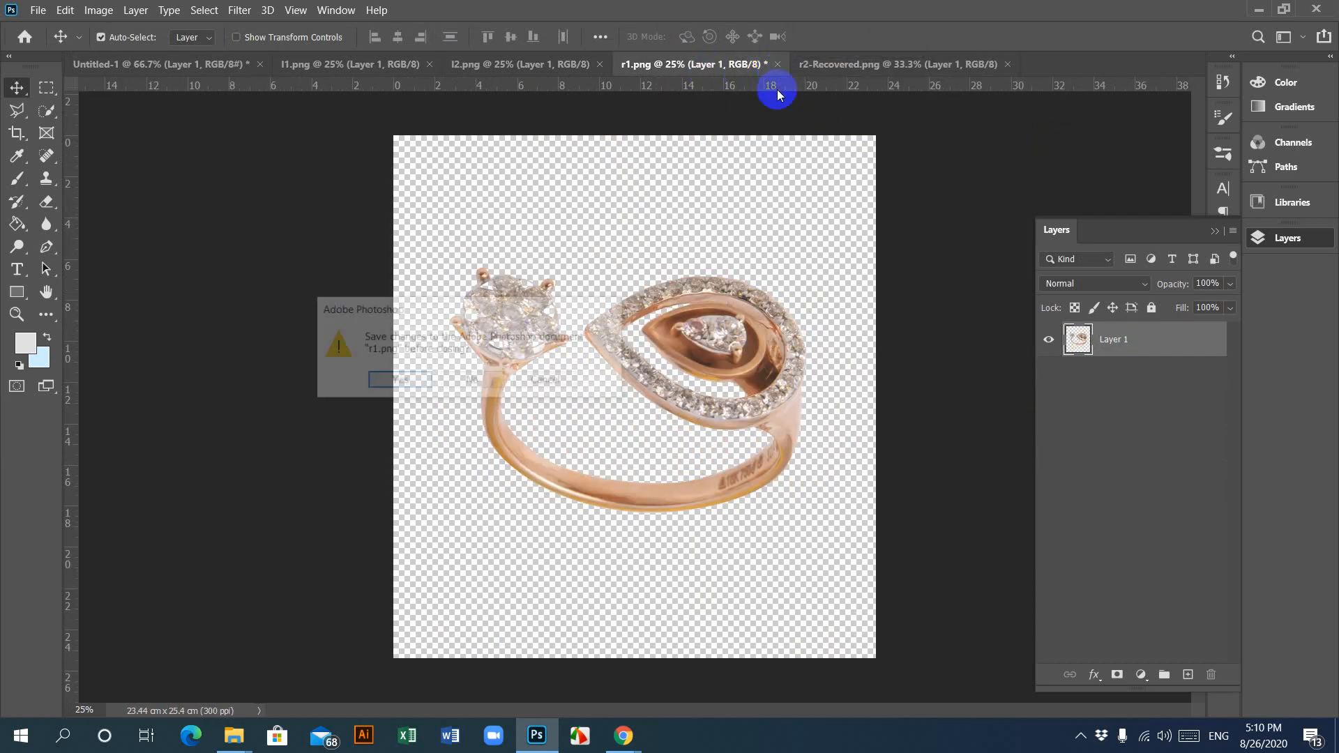
click(484, 382)
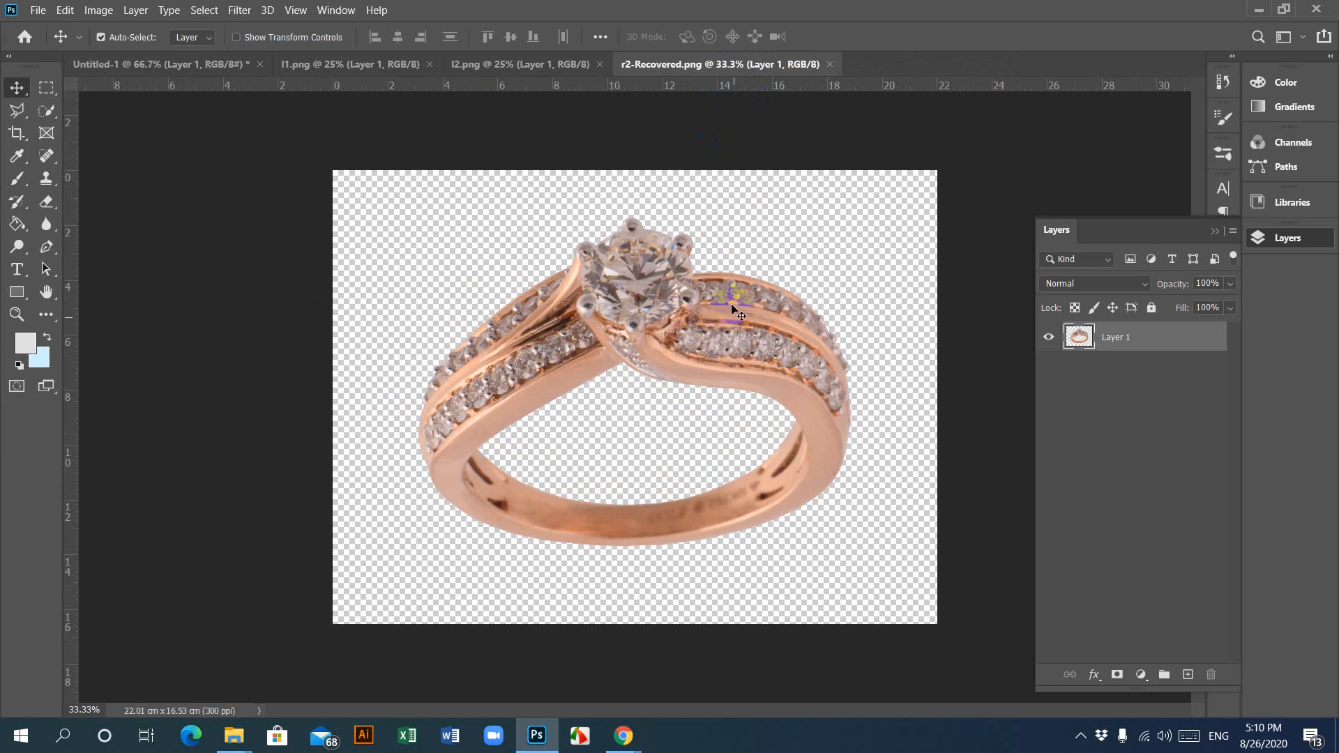
Step: Copy the rose-gold ring from r2-Recovered.png into Untitled-1, scale it proportionally to about 36% and place it left of the pendant
drag(748, 357, 598, 399)
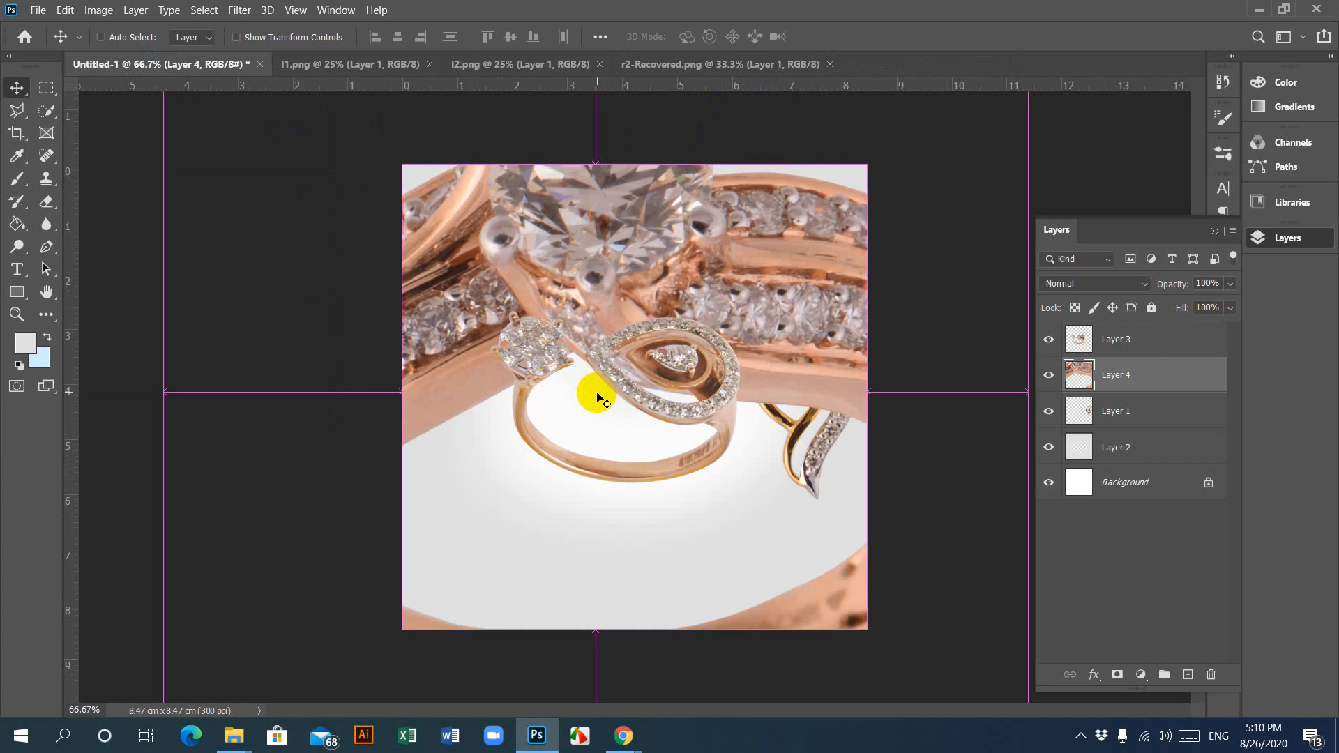
key(ctrl+minus)
key(ctrl+minus)
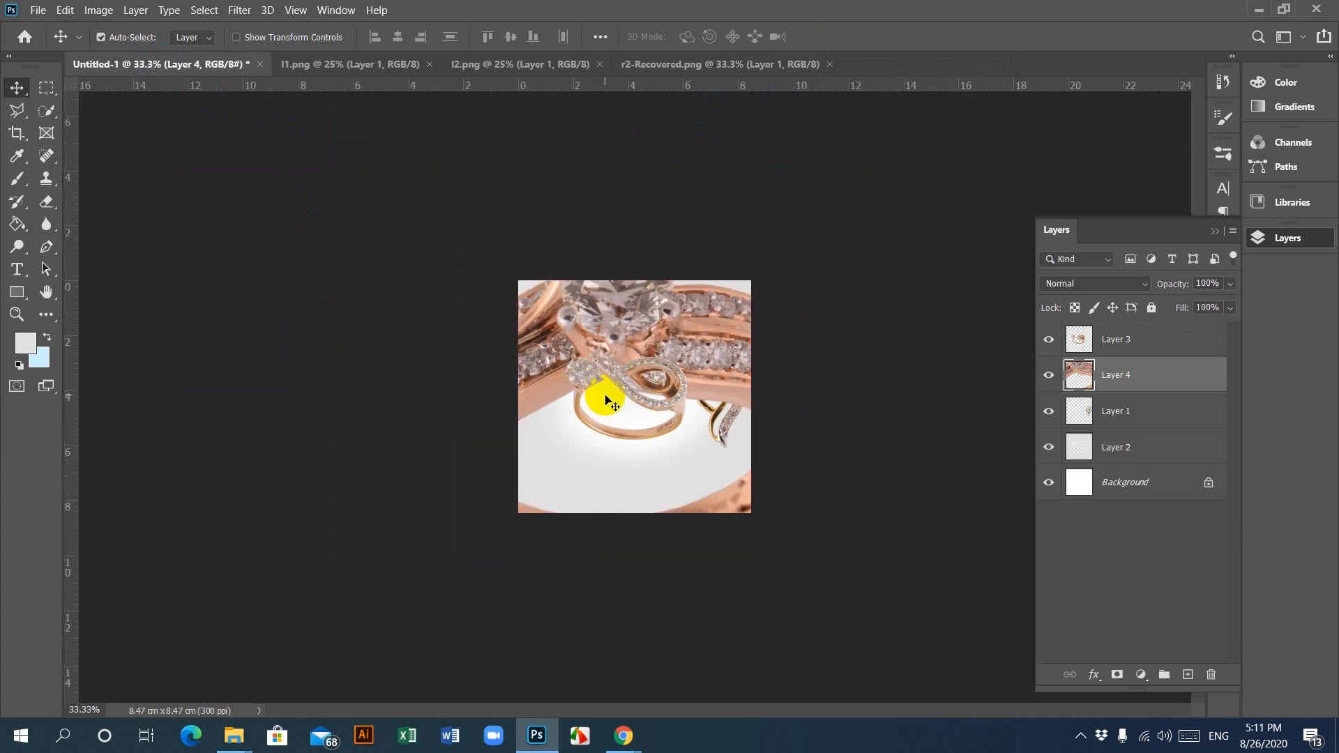
key(ctrl+t)
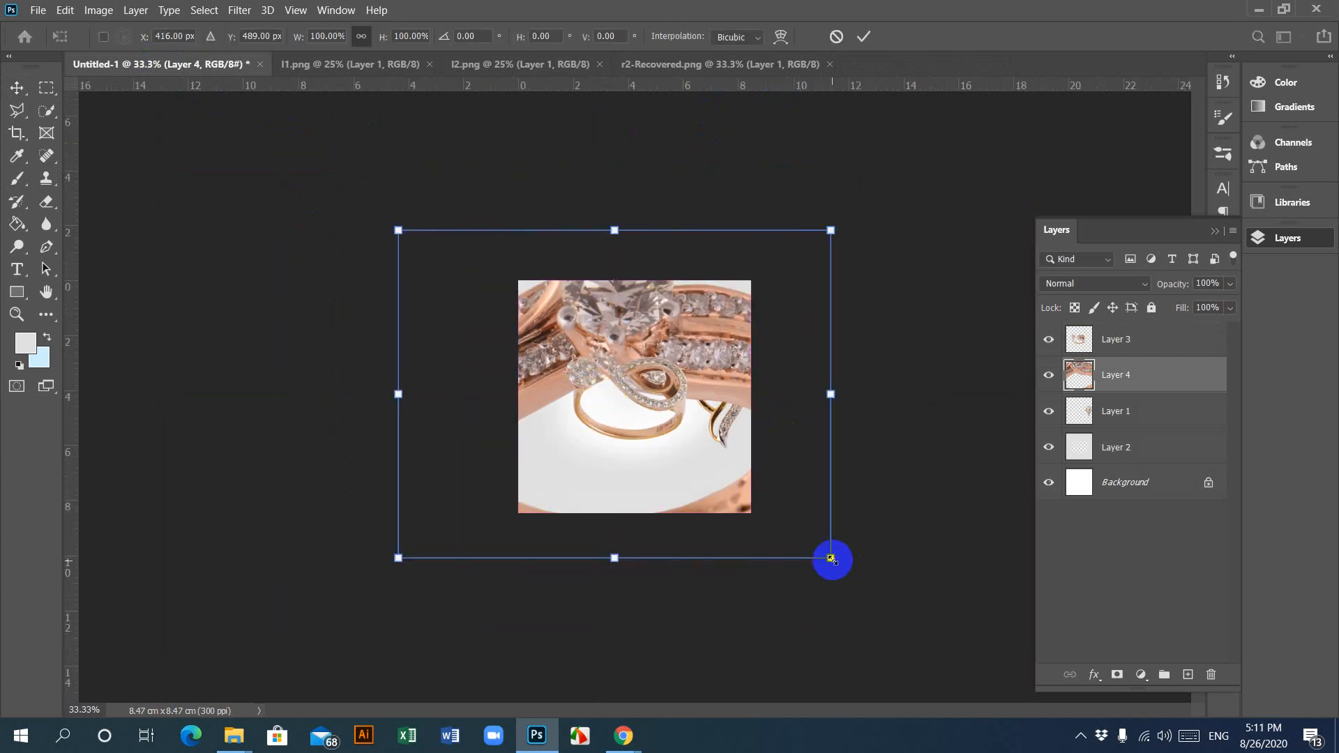
drag(831, 558, 546, 360)
drag(530, 296, 666, 394)
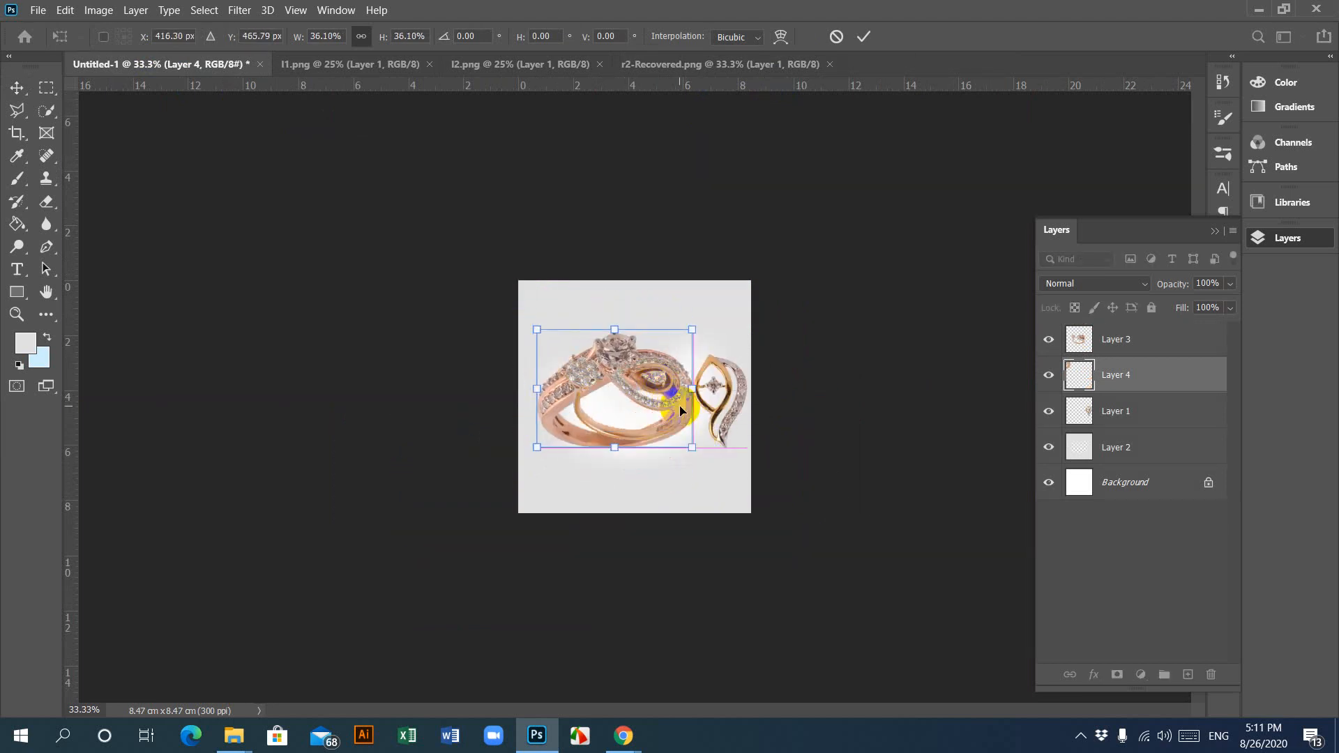
key(ctrl+plus)
key(ctrl+plus)
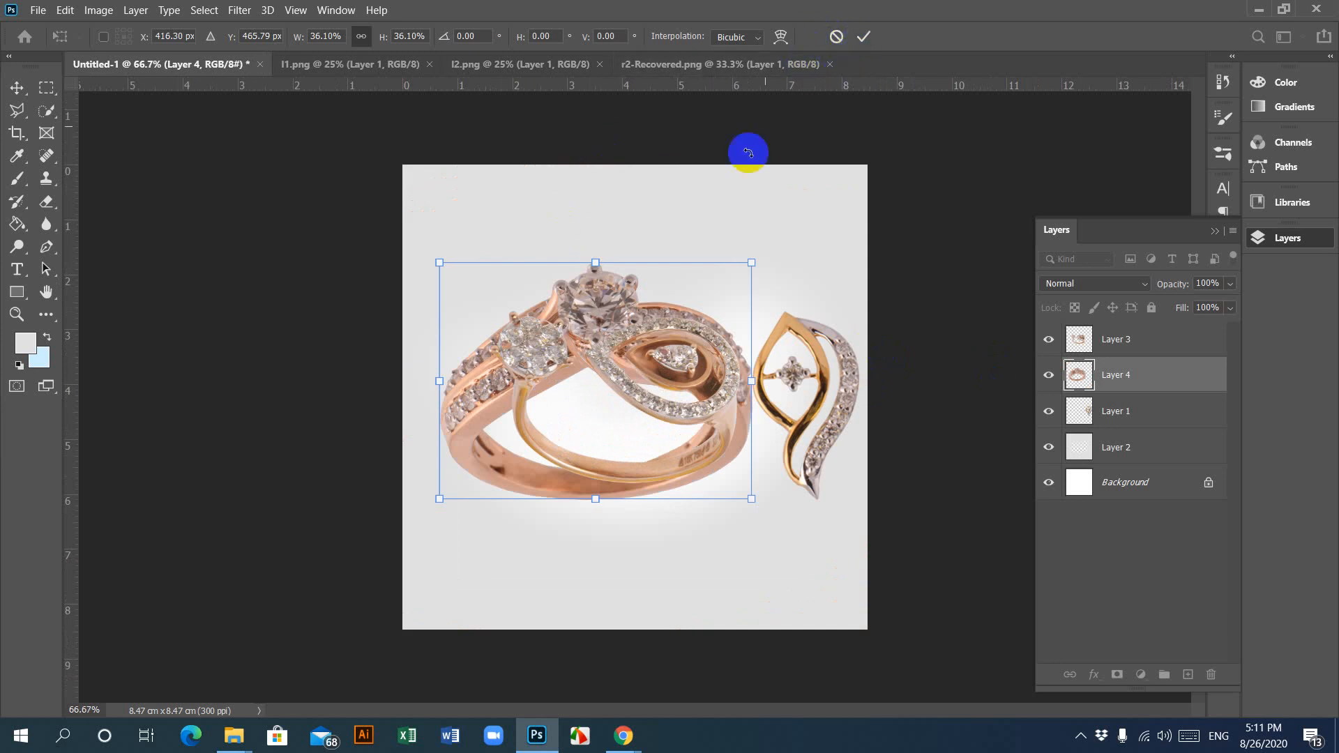
click(865, 36)
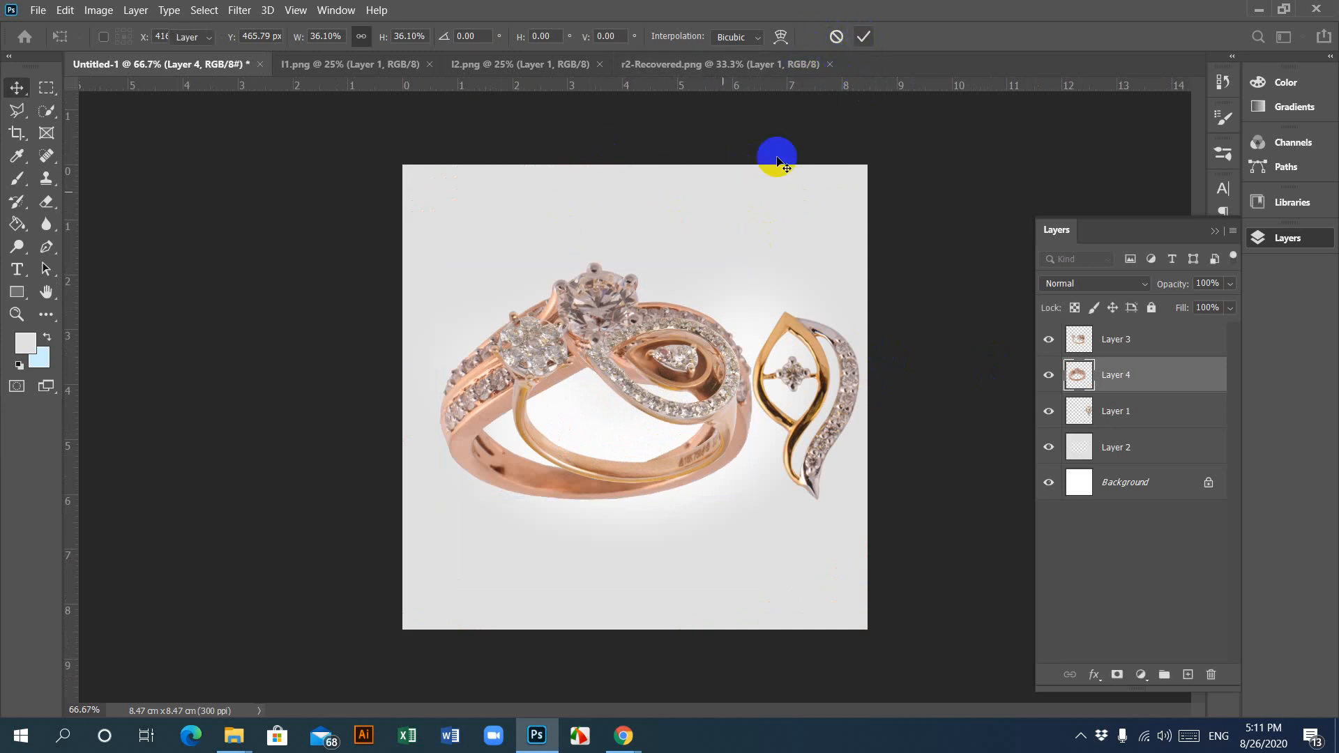
Step: Close r2-Recovered.png and copy the square gold pendant from l2.png onto the left part of the Untitled-1 canvas
click(760, 63)
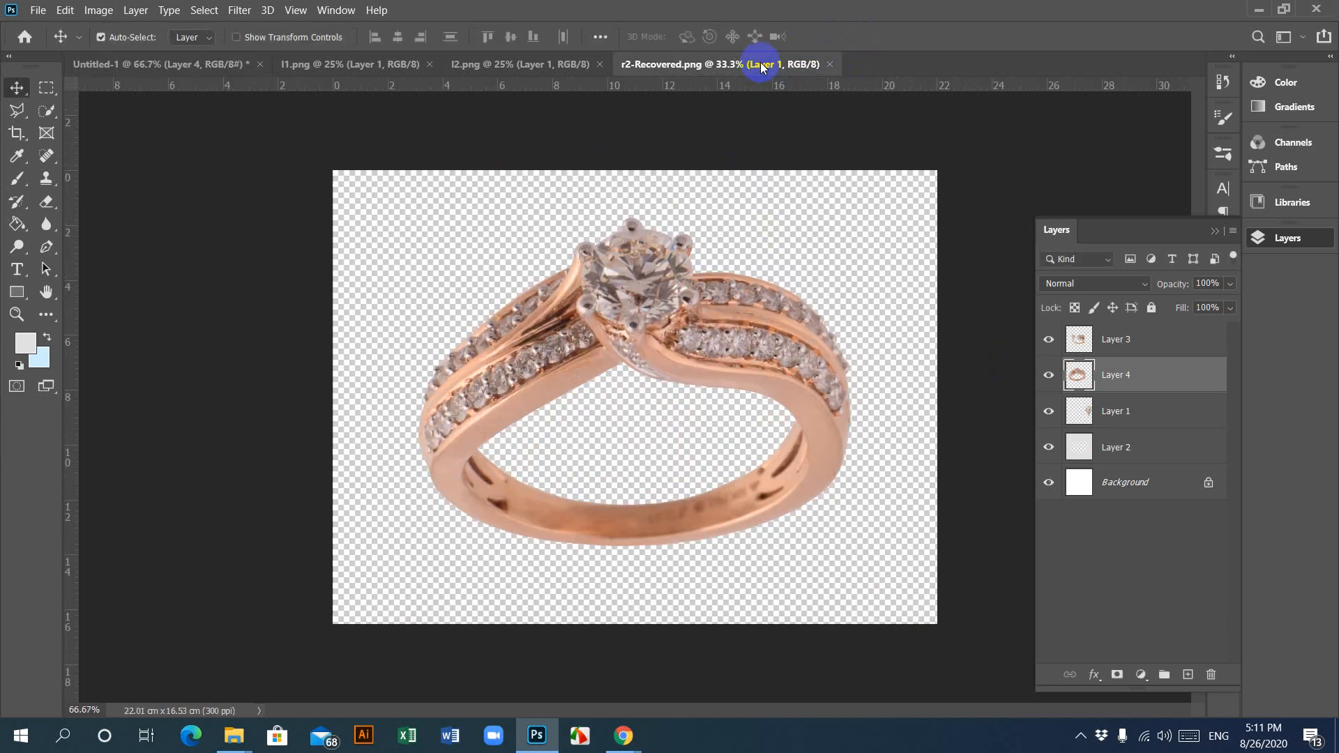
click(833, 65)
click(537, 68)
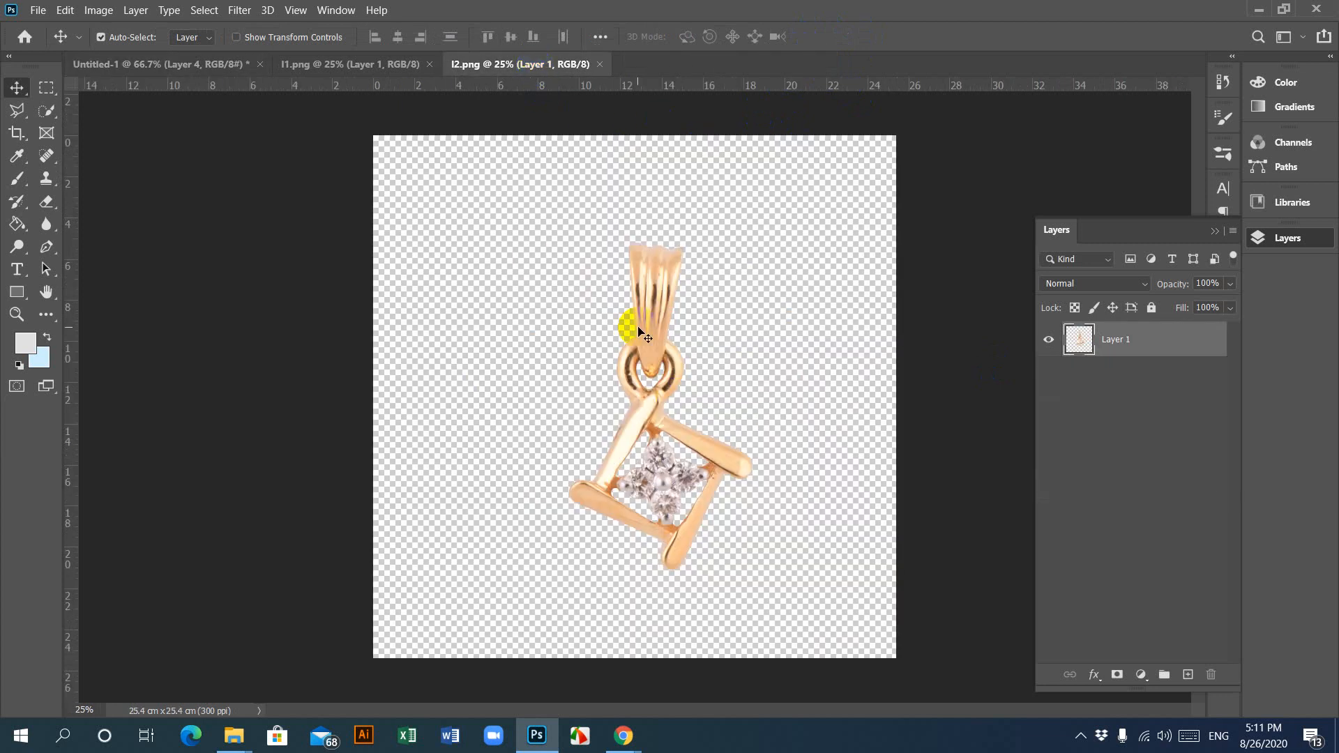
drag(663, 362, 488, 265)
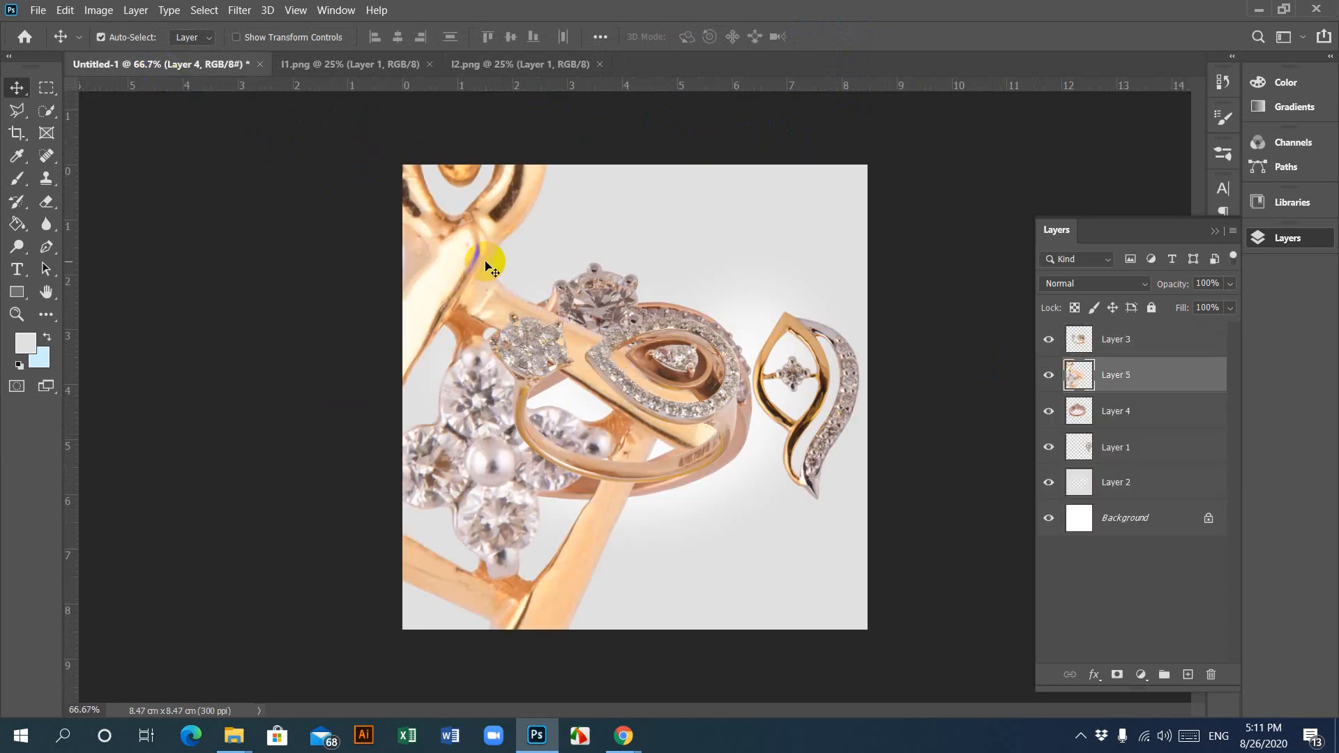
Step: Close l2.png and copy the teardrop pendant from l1.png onto the right part of the Untitled-1 canvas
click(520, 63)
click(602, 64)
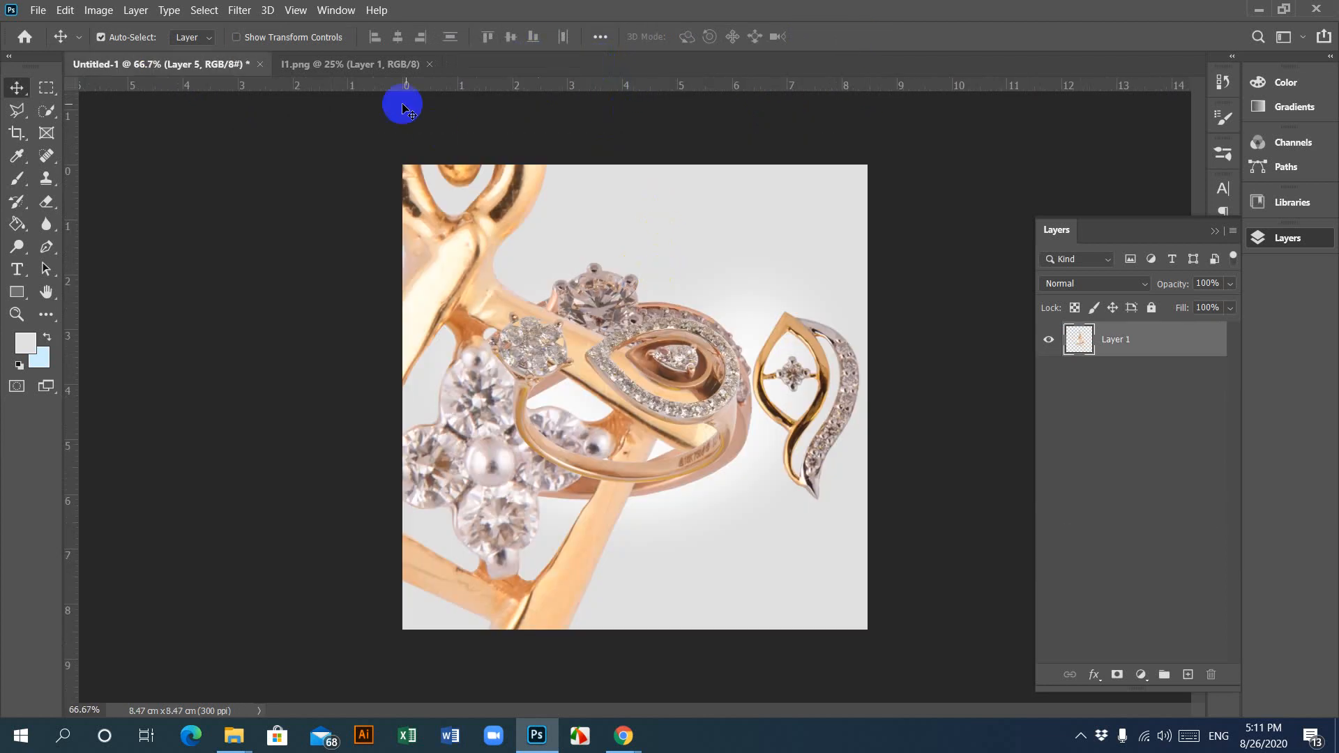
click(380, 63)
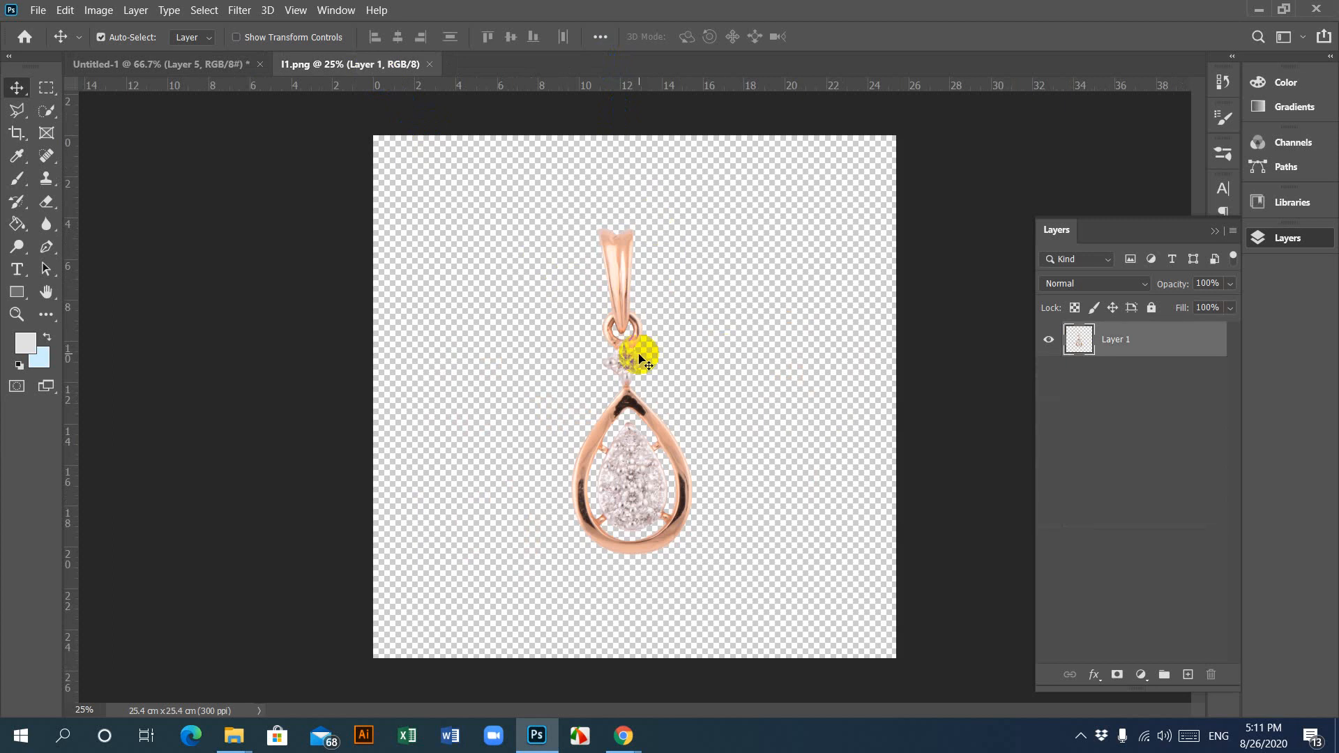
drag(633, 343, 747, 284)
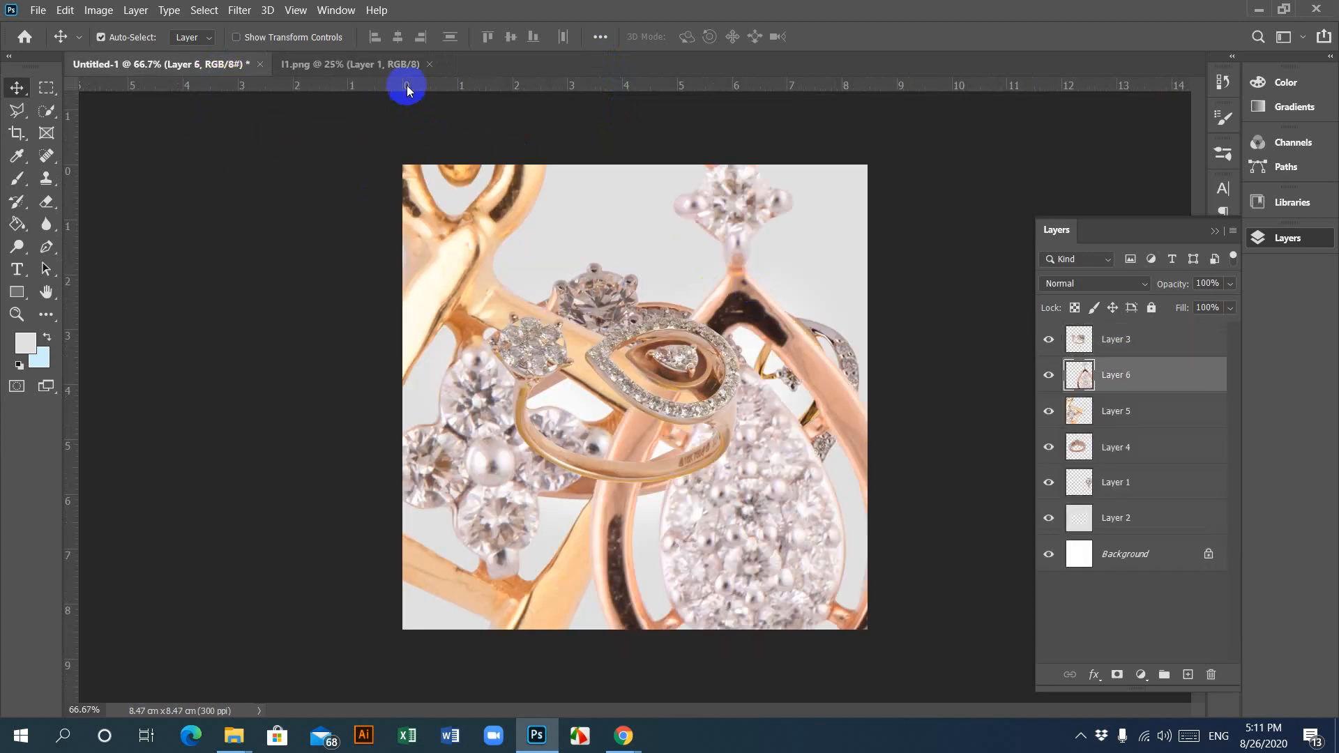
Step: Close l1.png and scale the teardrop pendant proportionally to about 34% at the canvas's upper right
click(424, 64)
click(429, 64)
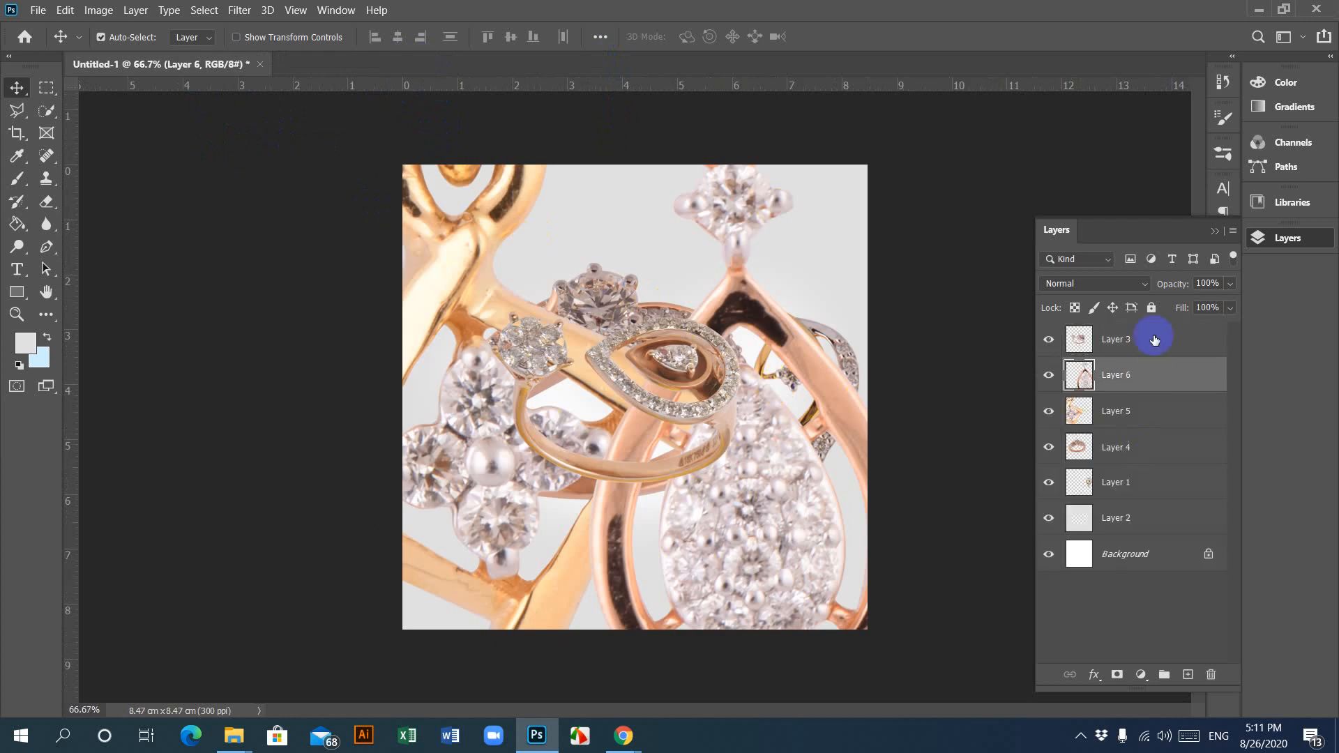
click(1137, 342)
click(1126, 387)
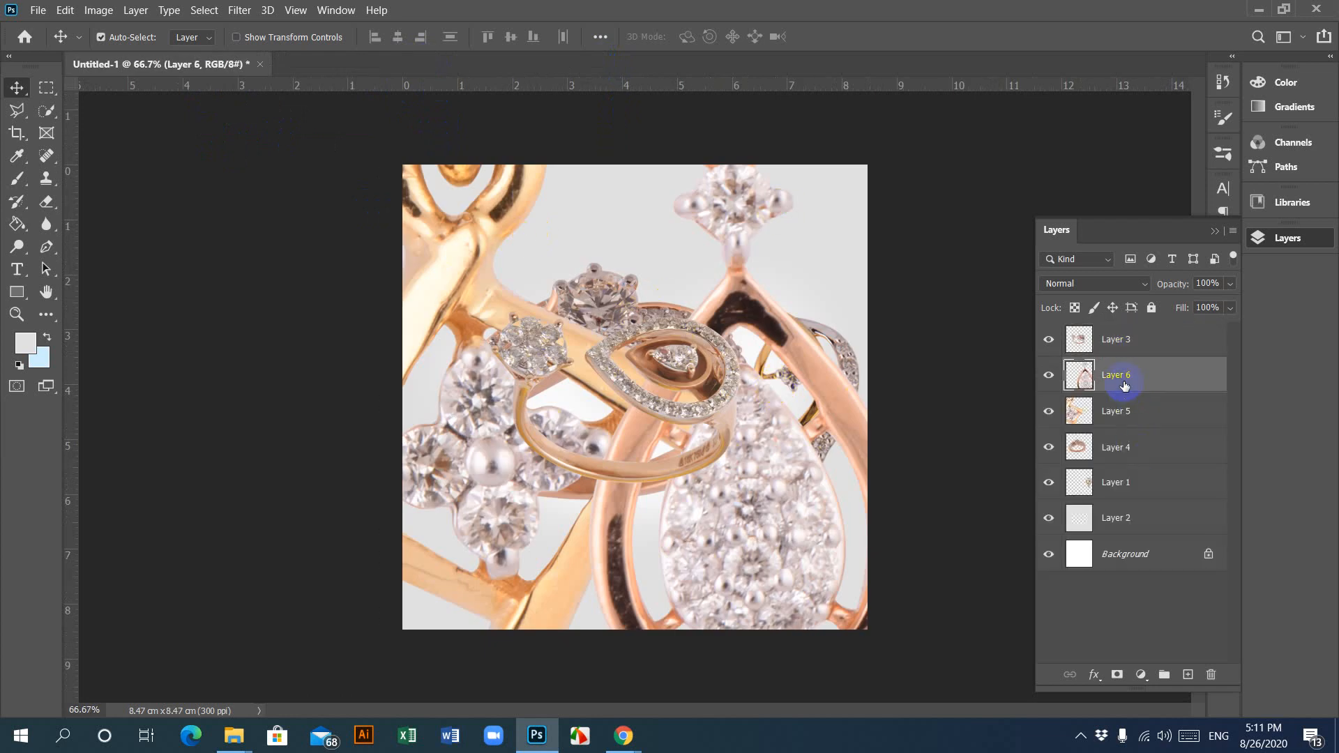
key(ctrl+t)
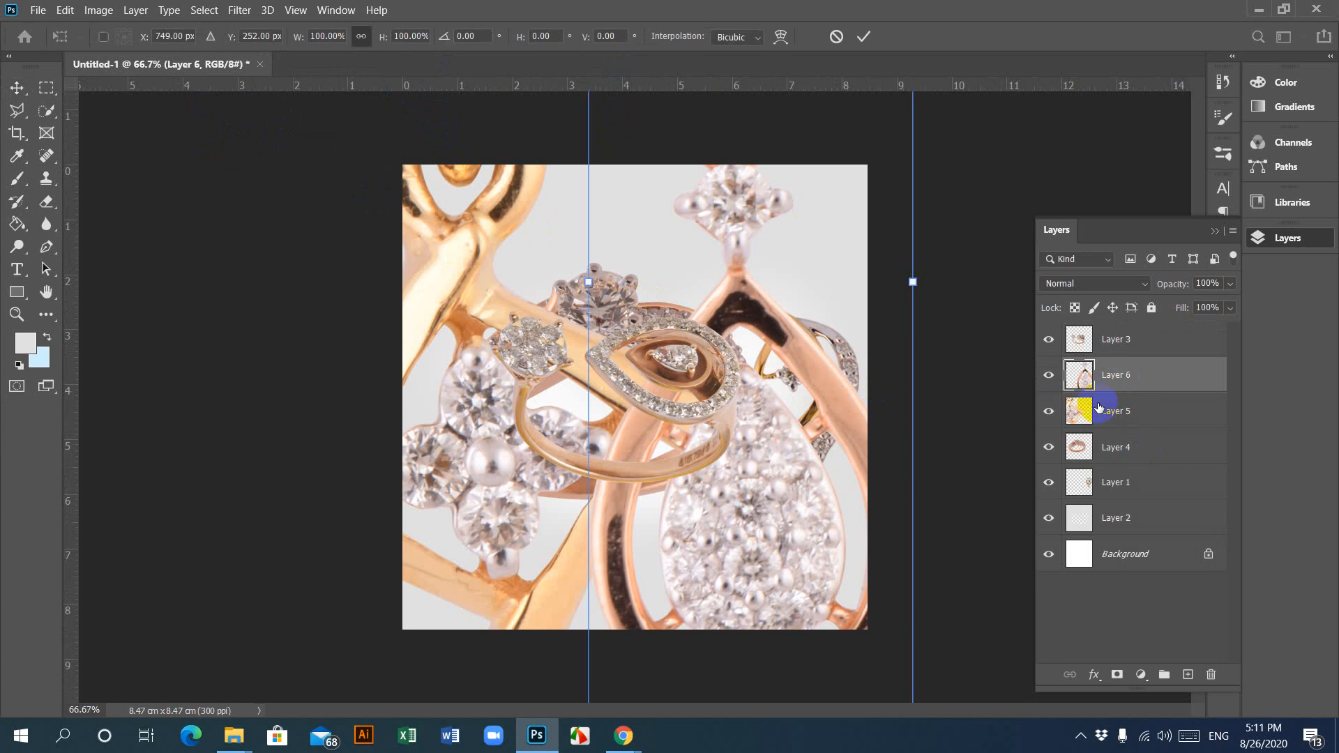
key(ctrl+minus)
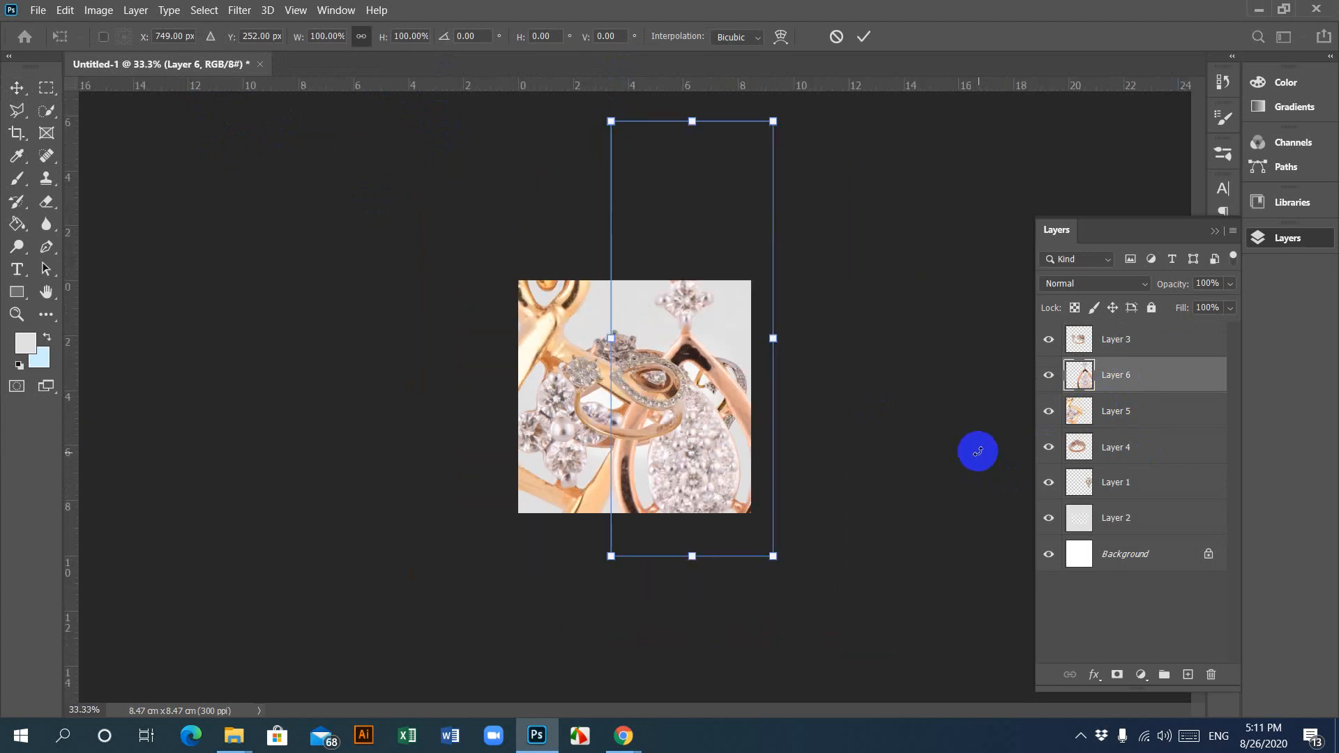
drag(773, 554, 746, 370)
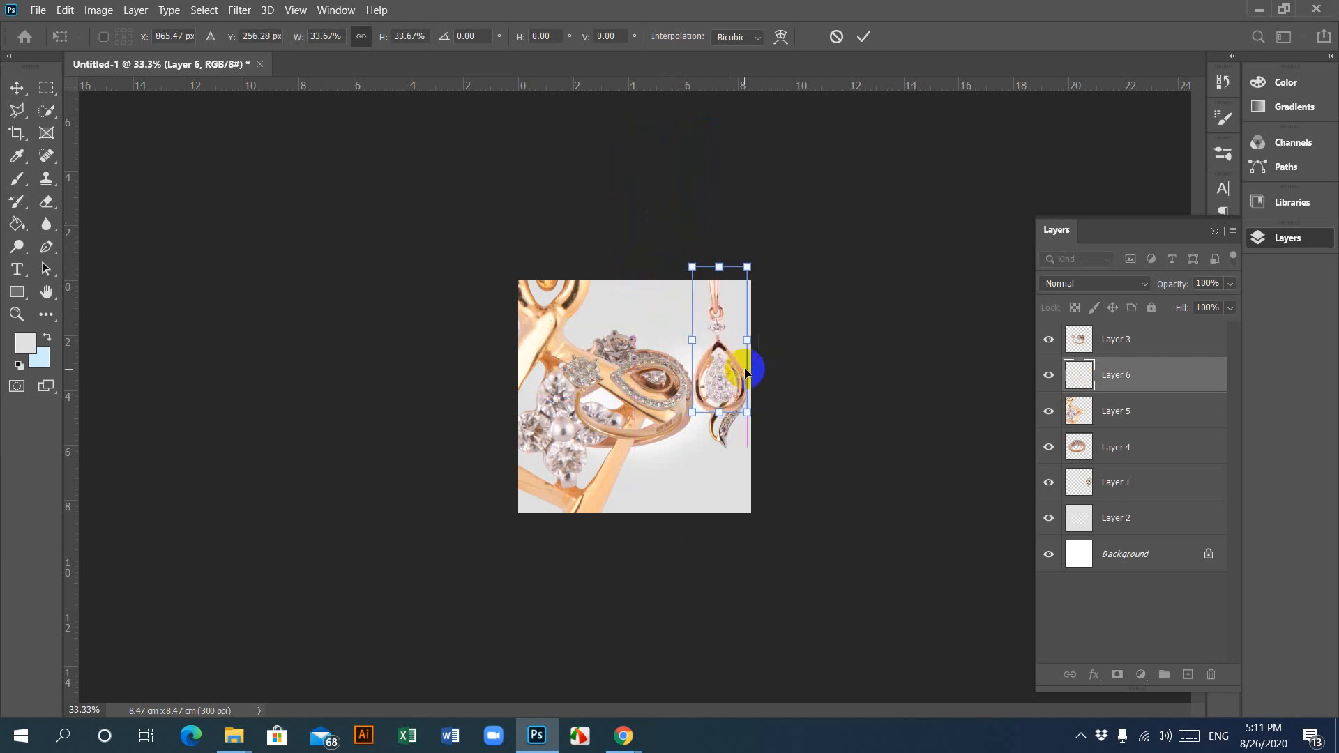
Step: Scale the square gold pendant proportionally to about 36% and place it in the canvas's upper-left corner
click(1116, 418)
key(ctrl+t)
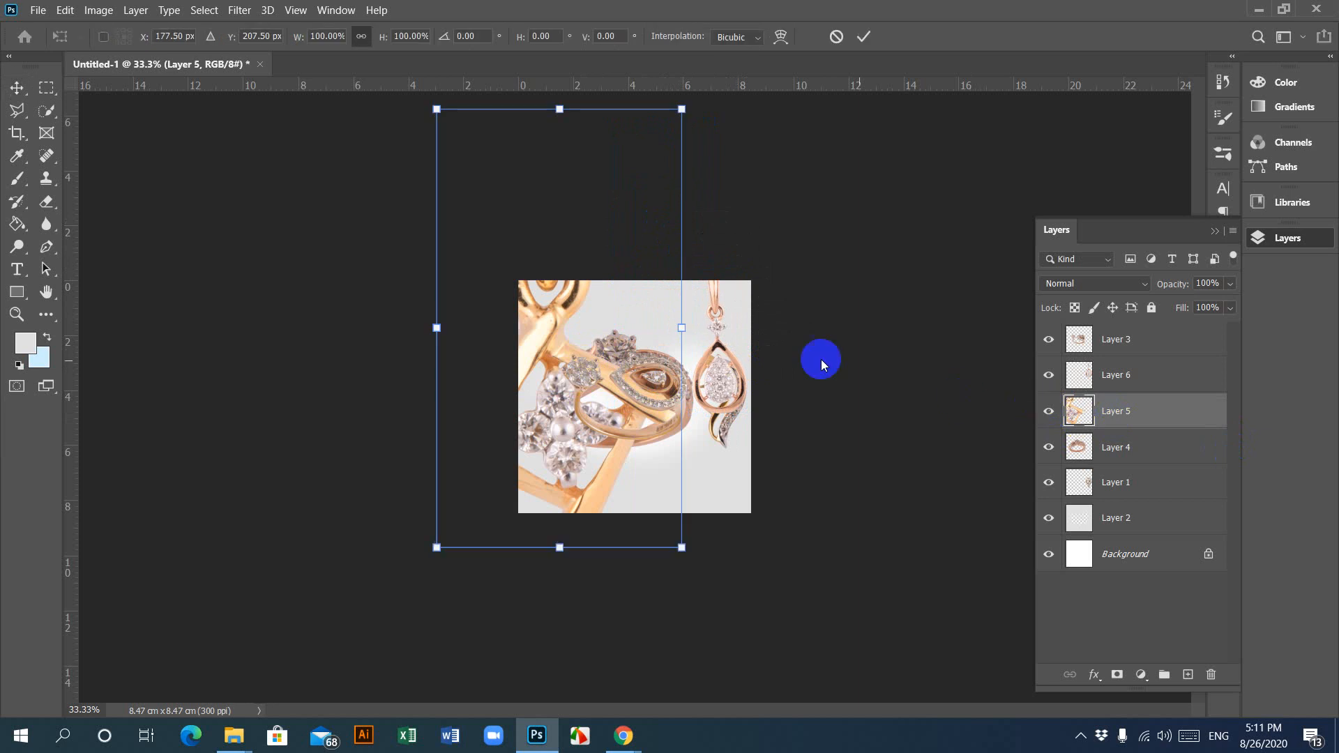
drag(437, 107, 546, 305)
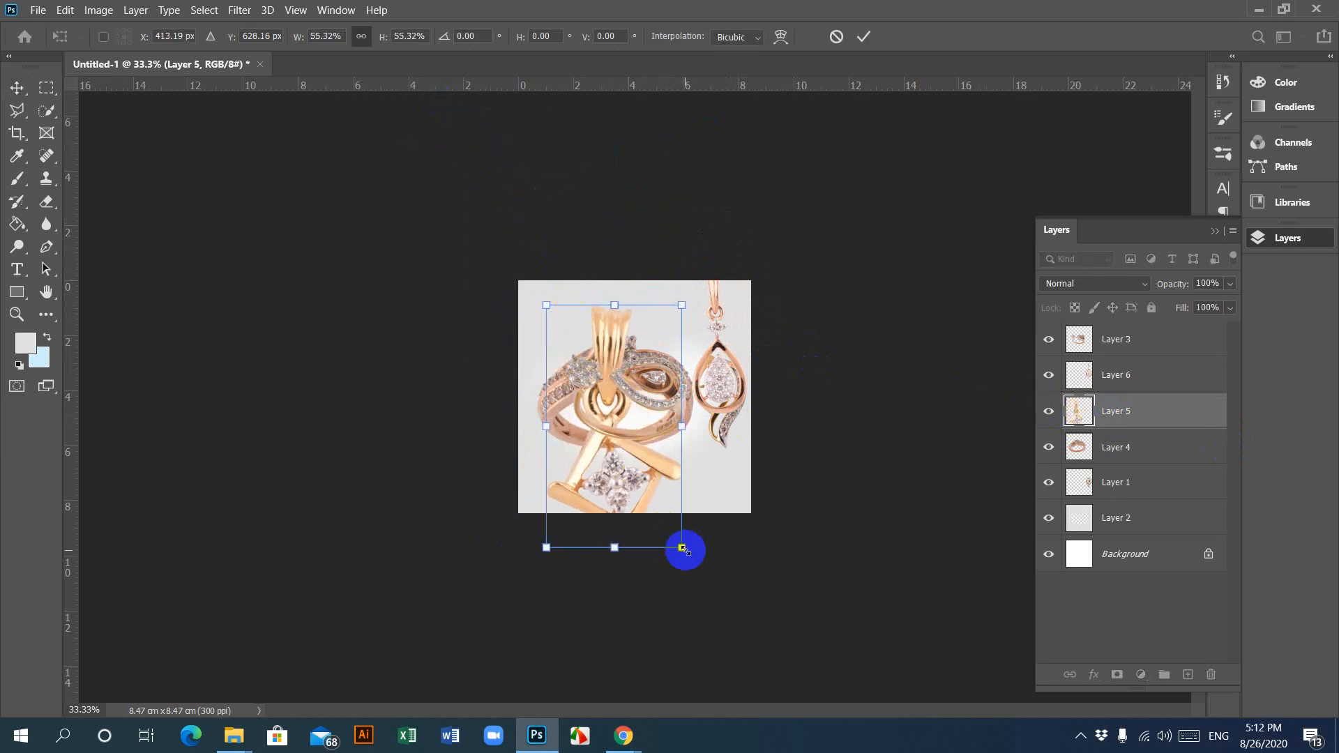
drag(682, 547, 635, 463)
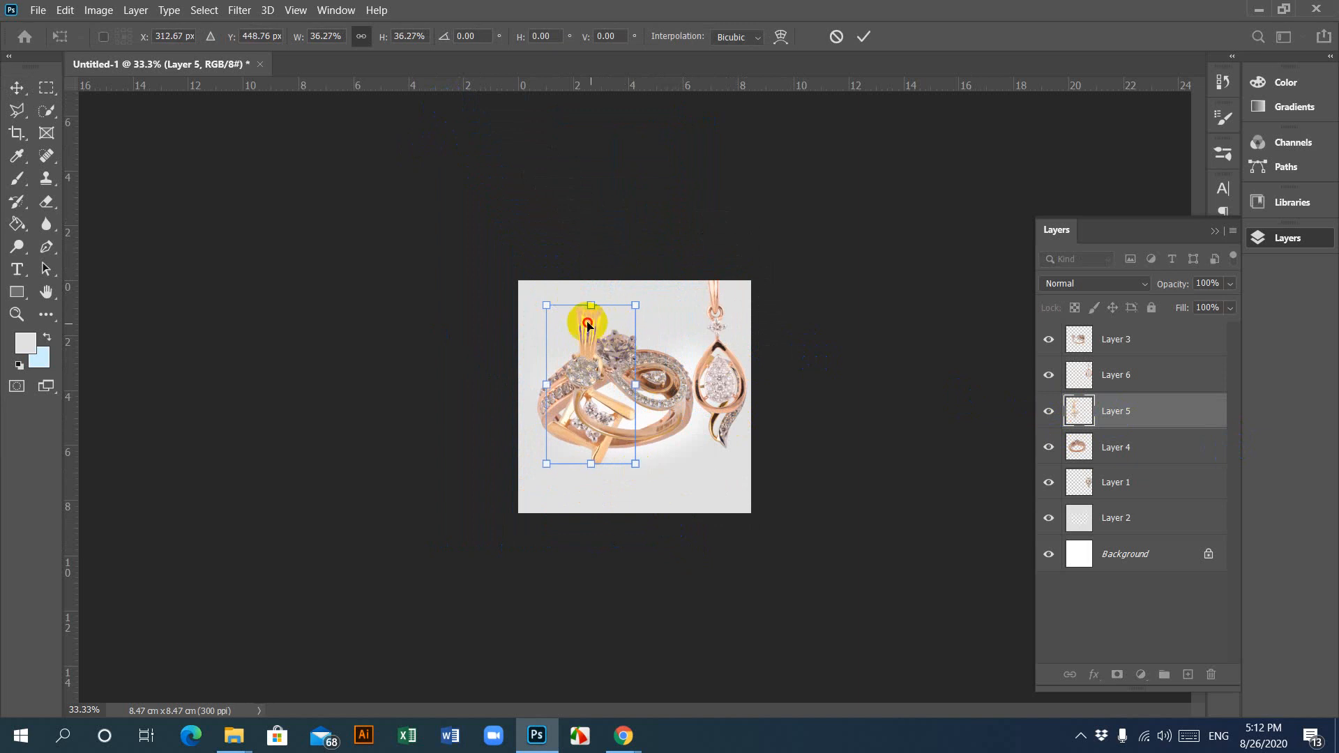
drag(588, 325, 559, 294)
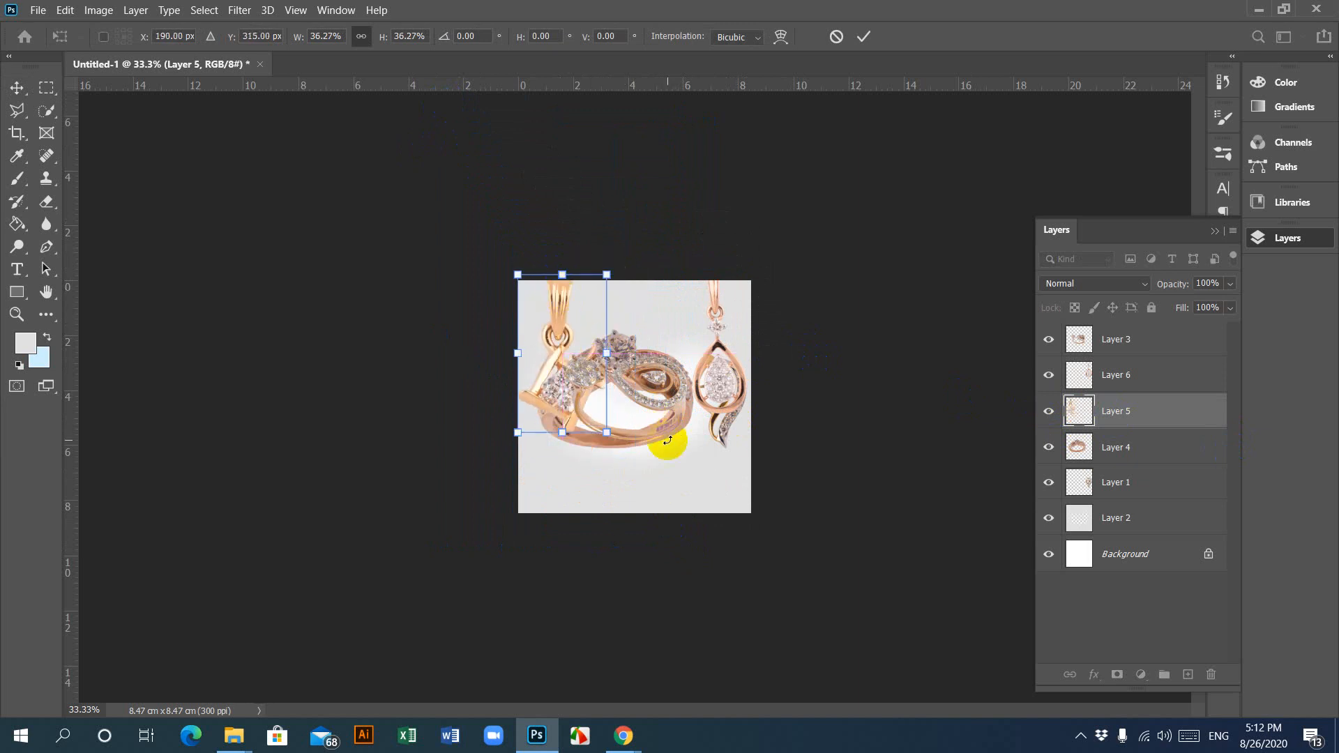
key(ctrl+plus)
key(ctrl+plus)
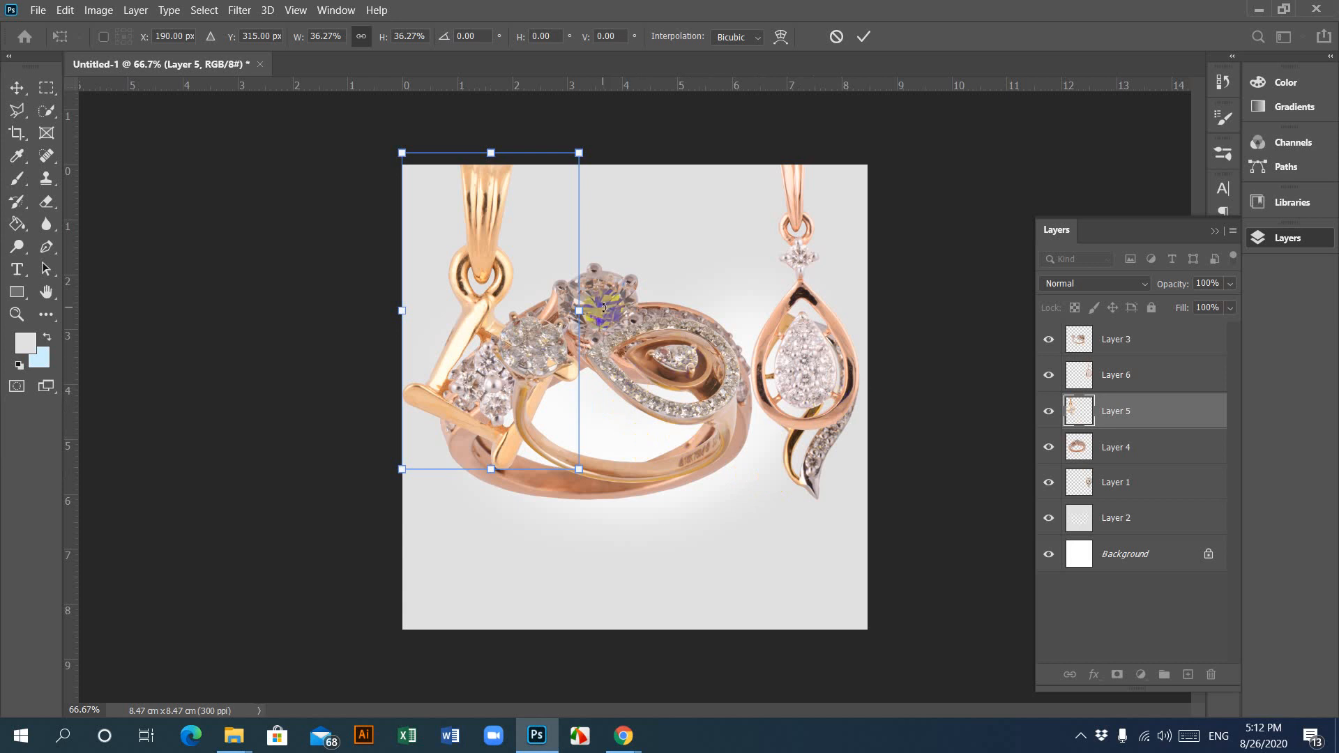
key(Return)
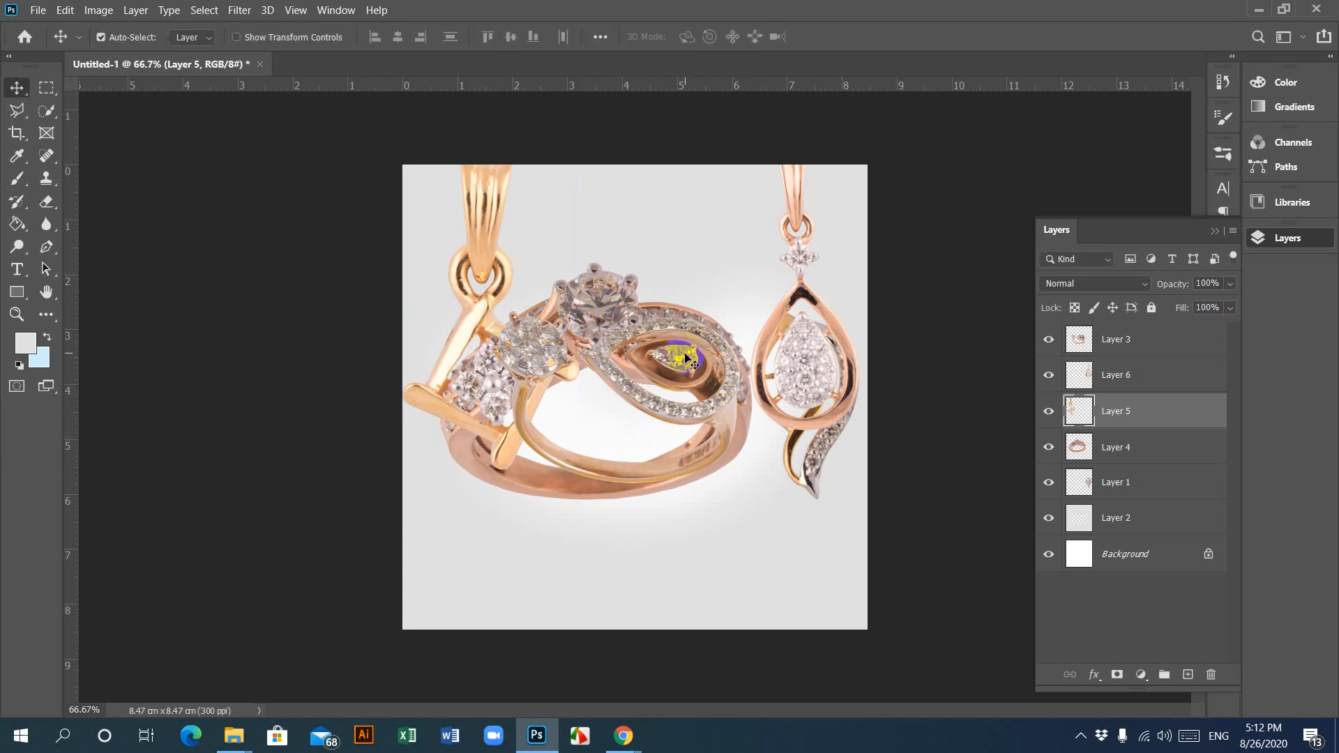
Step: Move the two-headed gold ring to the canvas's lower left and the rose-gold ring to its lower right
click(687, 360)
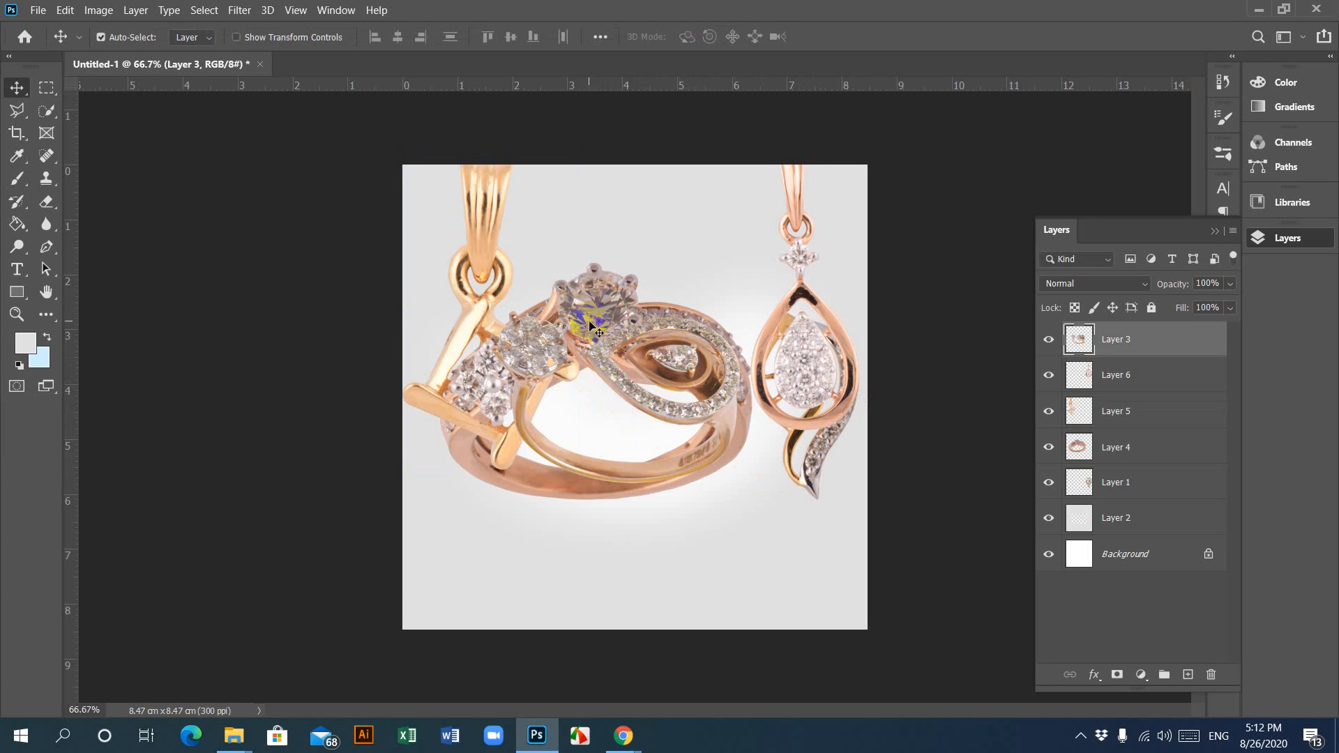
click(807, 467)
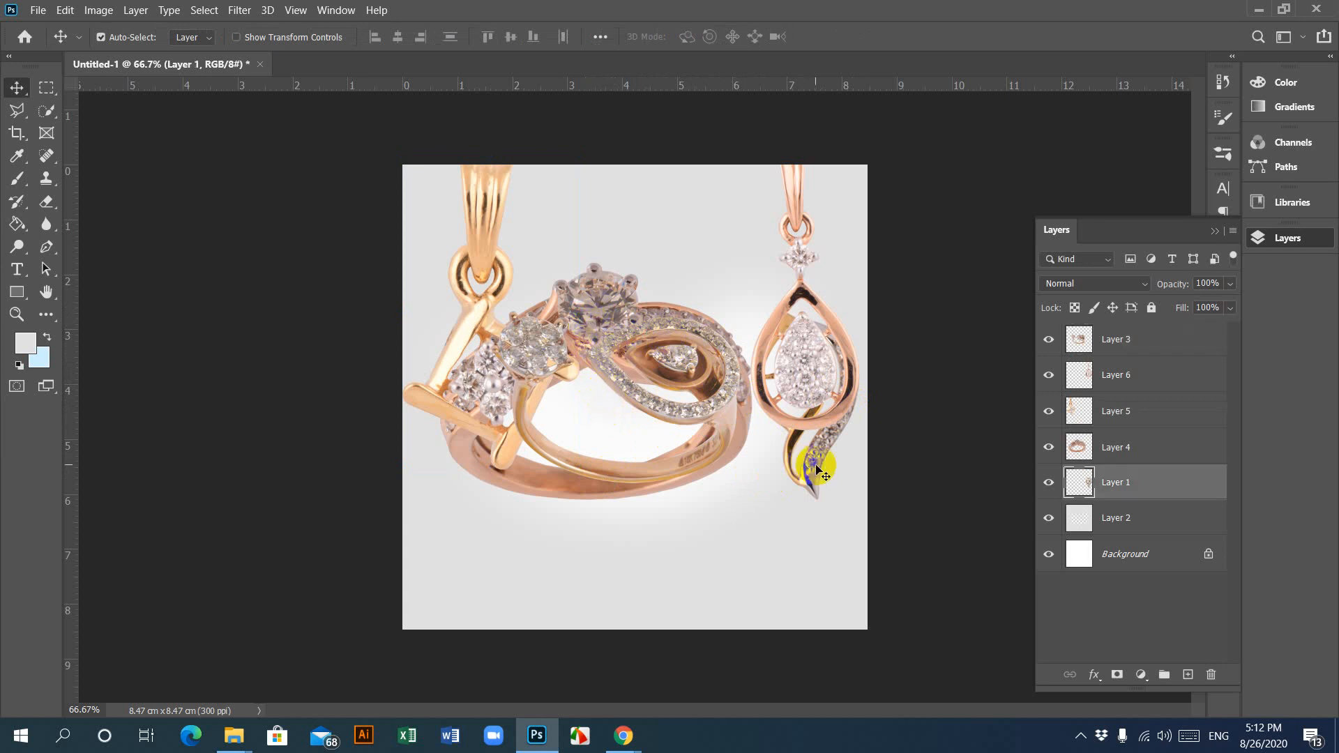
click(691, 469)
drag(676, 383, 613, 523)
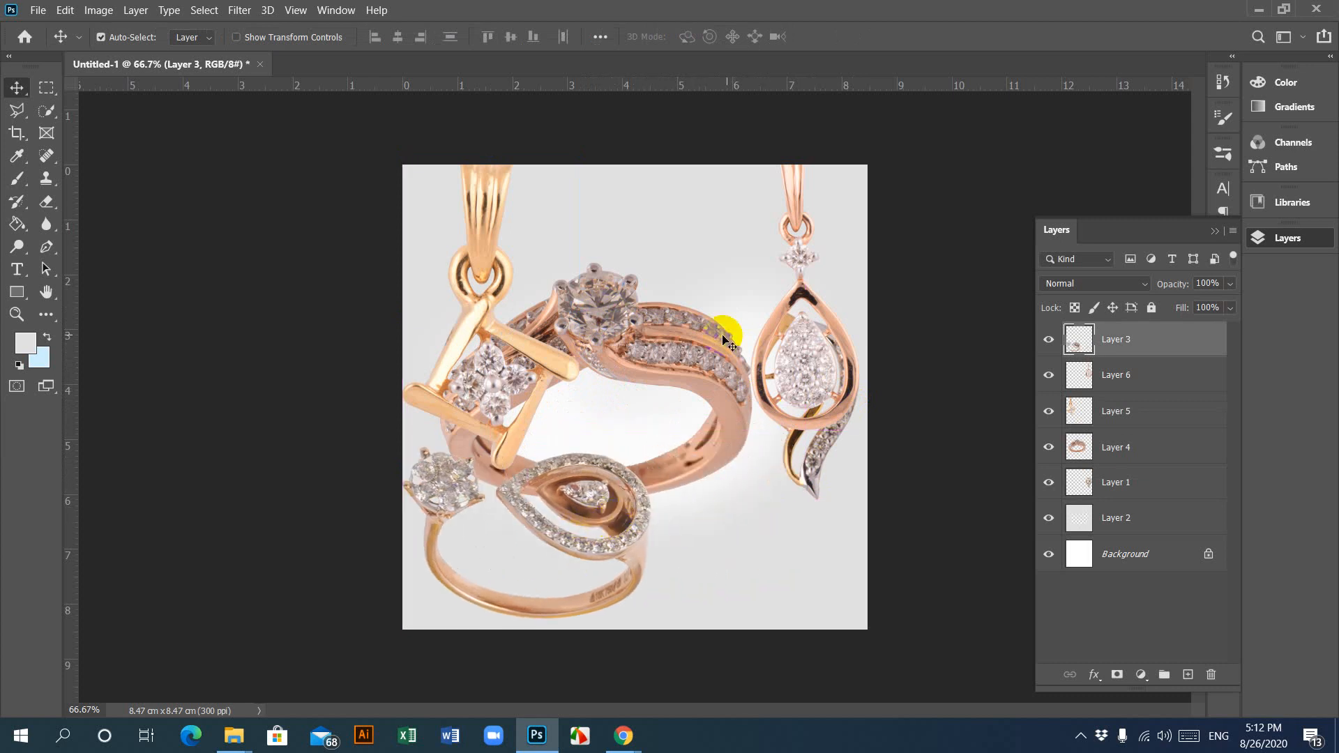
drag(643, 329, 784, 485)
Step: Scale the square gold pendant to about 45%, shift it slightly left, and add a horizontal guide at its lower tip
click(474, 318)
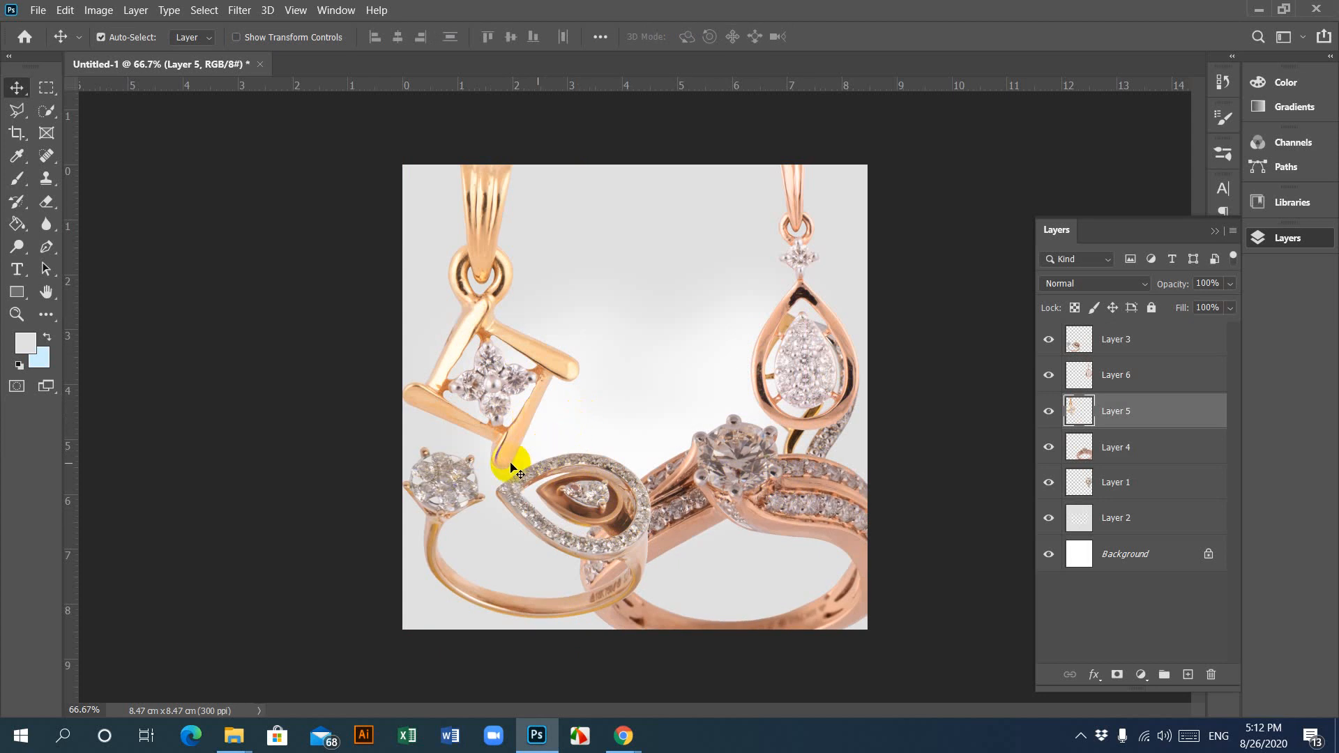
key(ctrl+t)
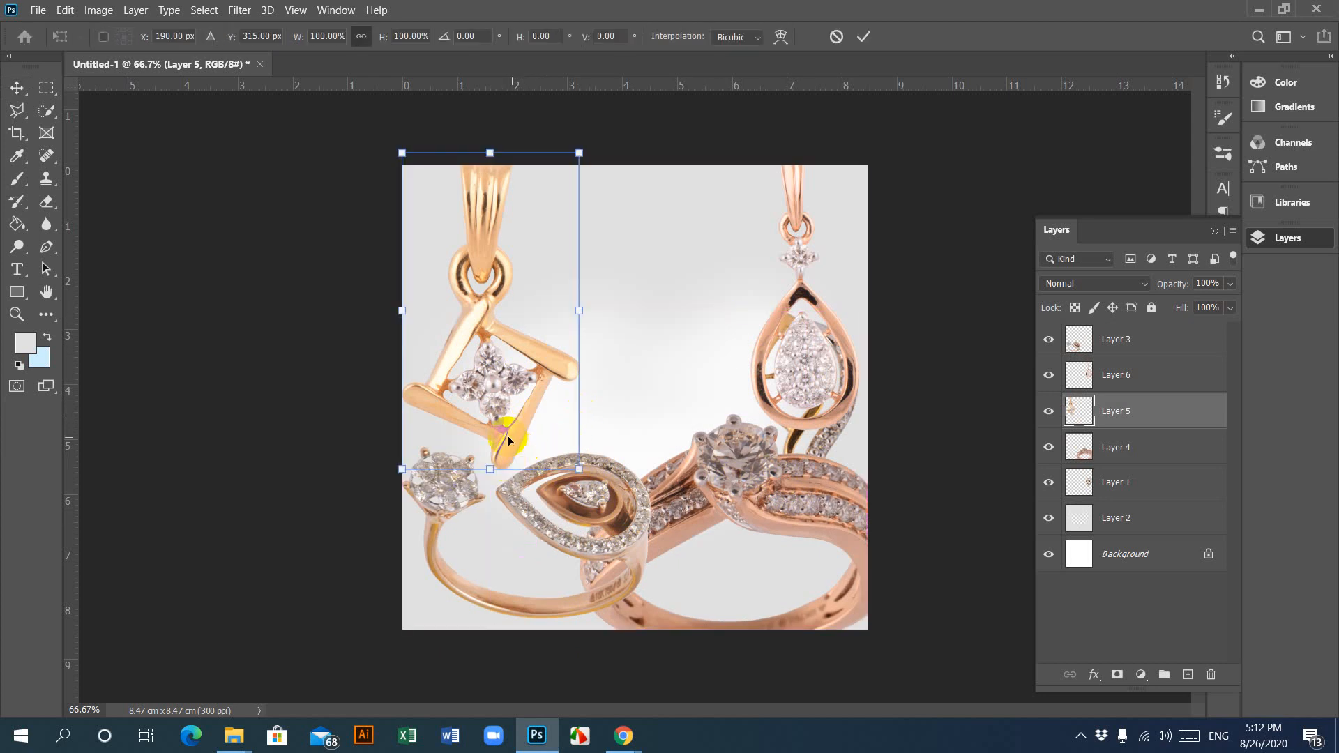
drag(498, 473, 492, 342)
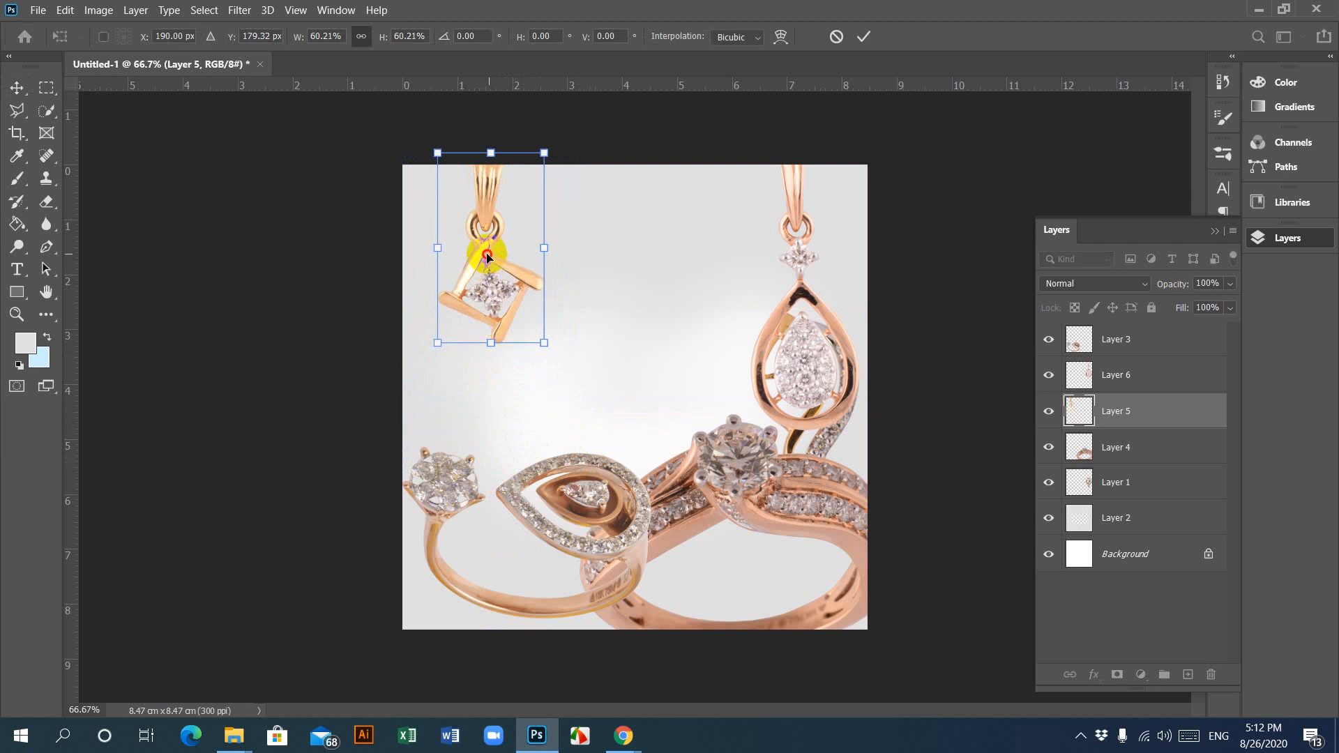
drag(487, 256, 471, 253)
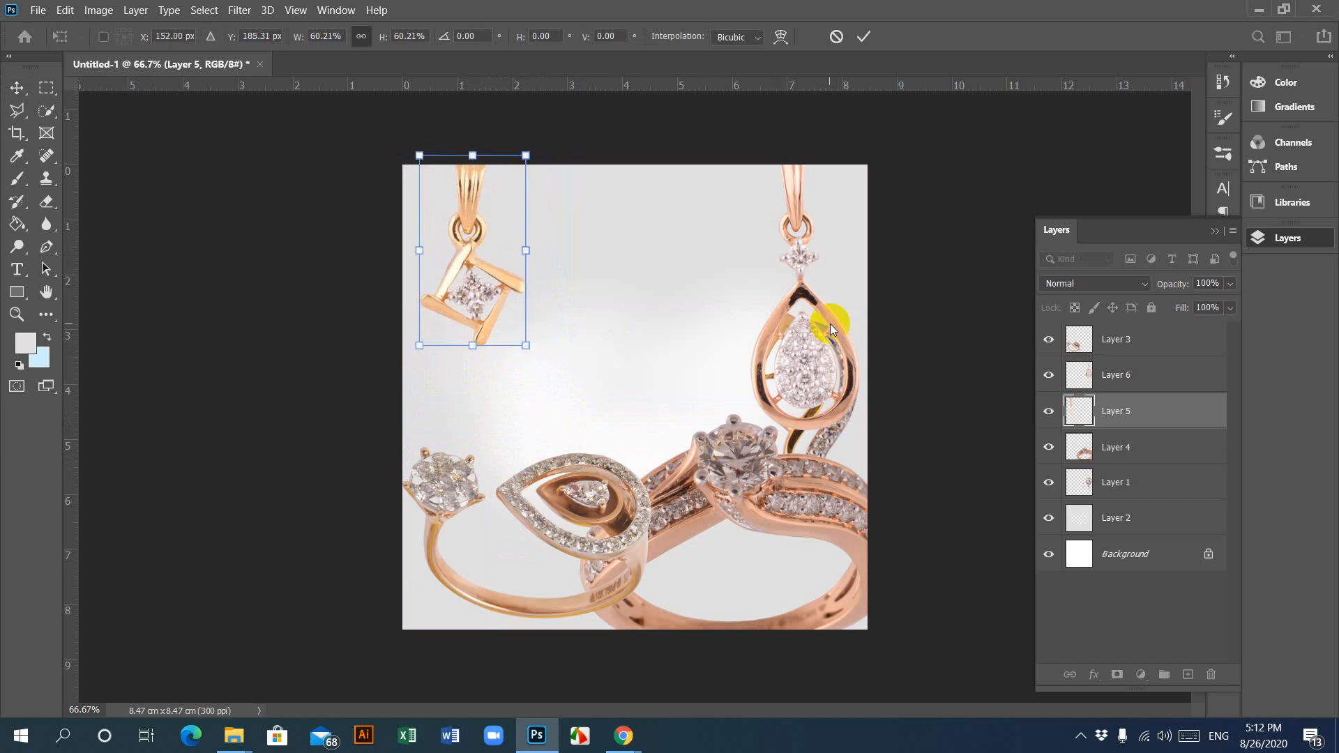
click(552, 104)
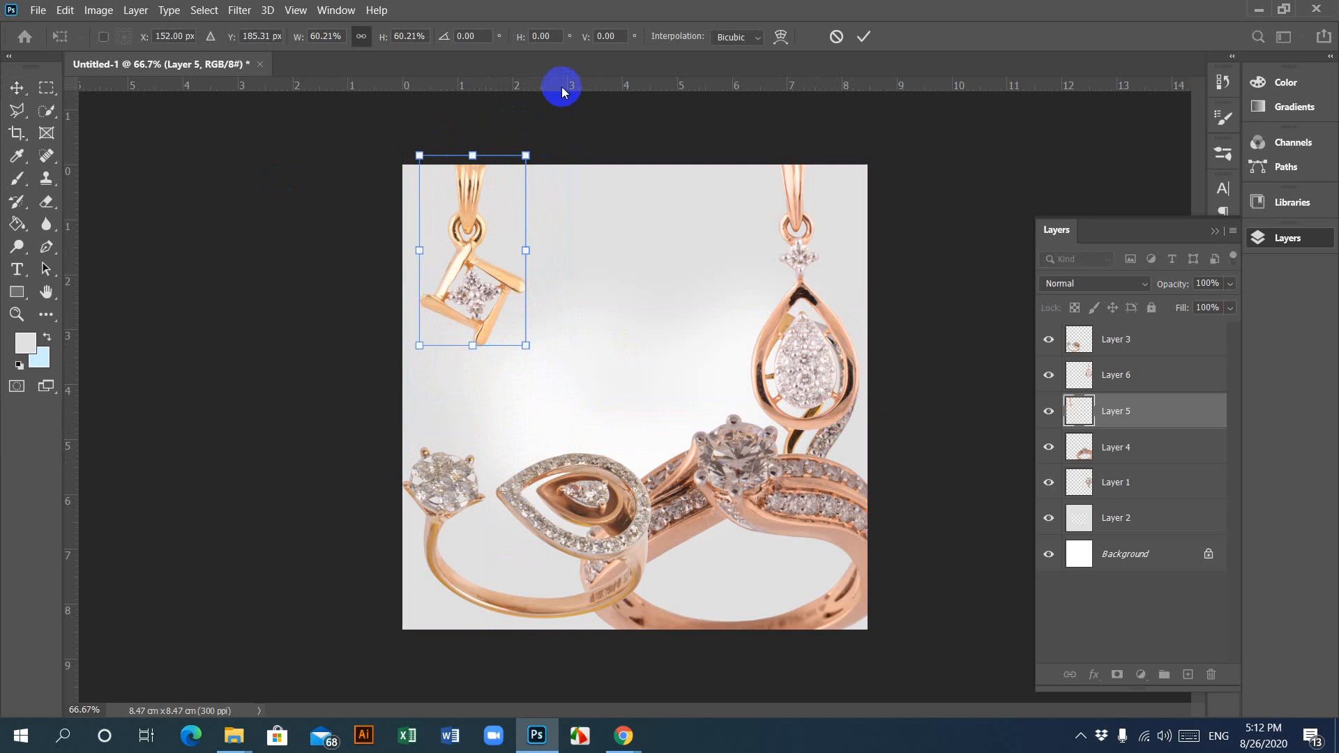
drag(473, 345, 472, 296)
drag(560, 89, 568, 300)
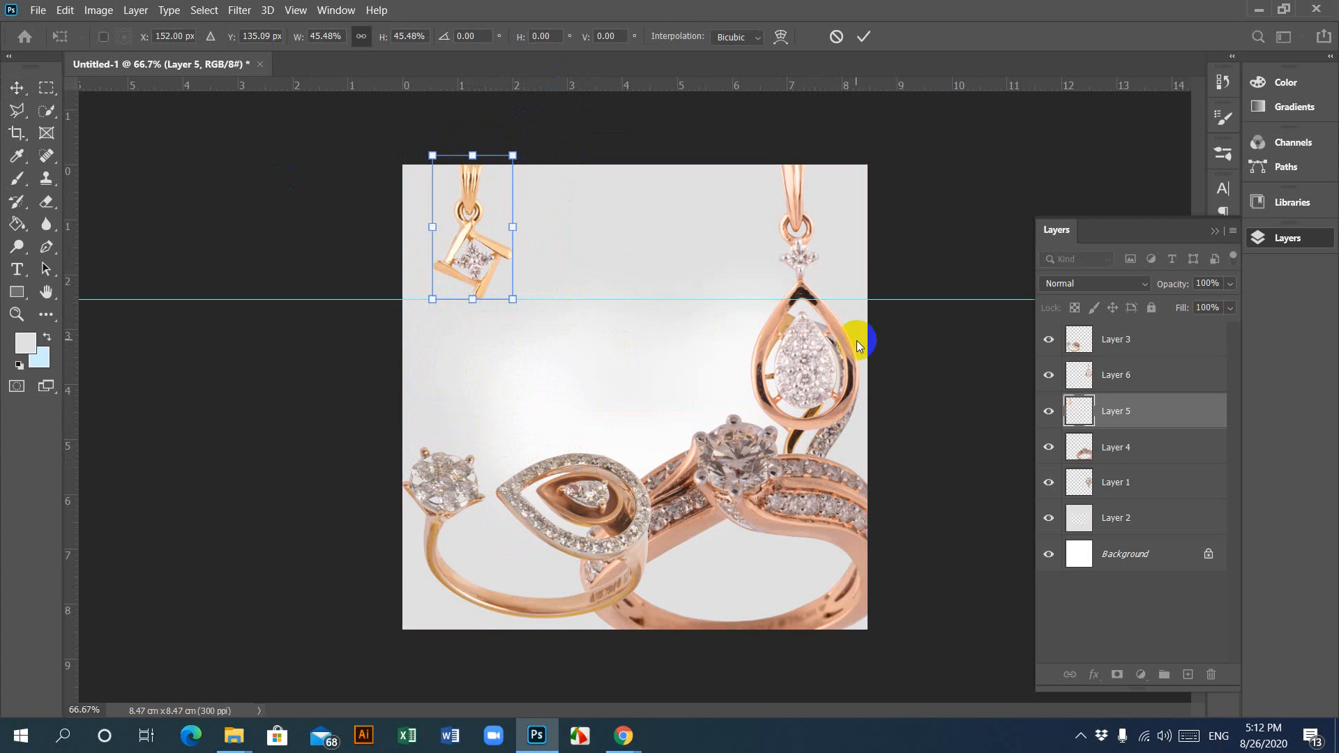
key(Return)
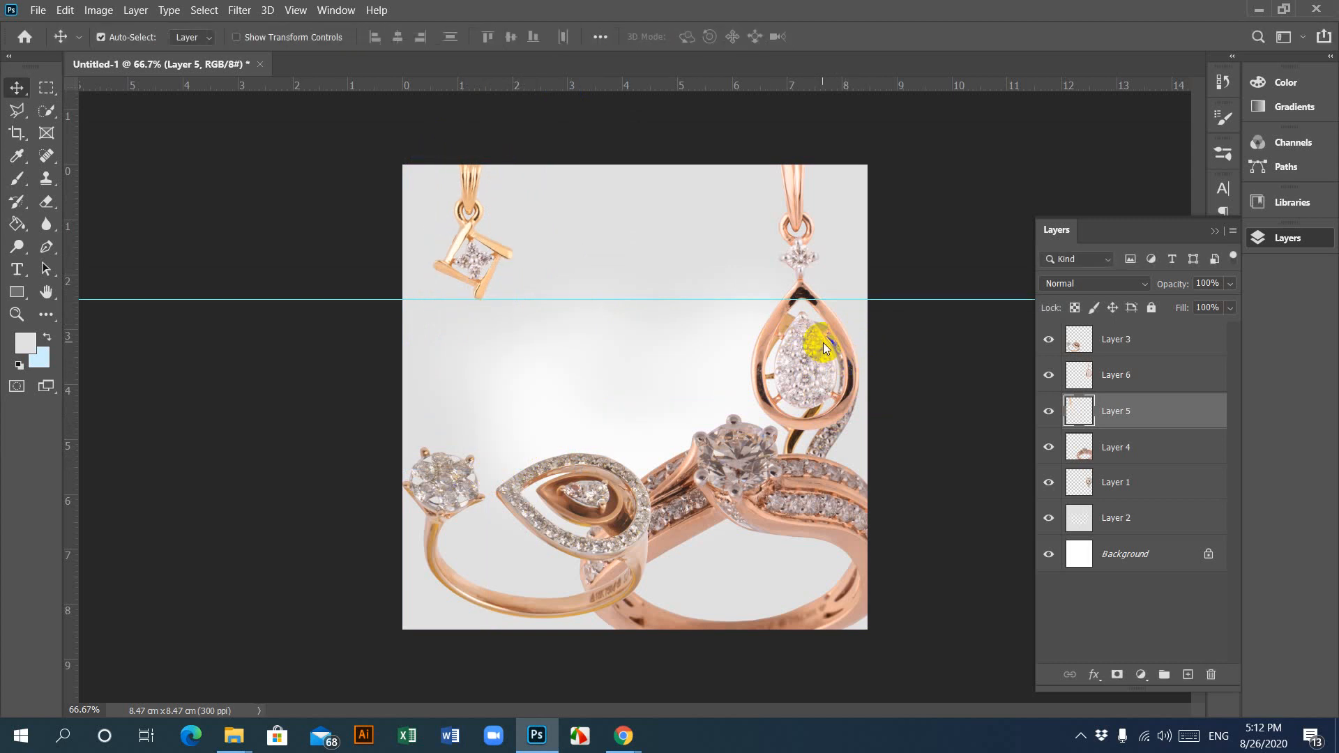
Step: Scale the teardrop pendant proportionally to about 55% so that its lower edge meets the horizontal guide
click(792, 364)
drag(805, 371, 824, 411)
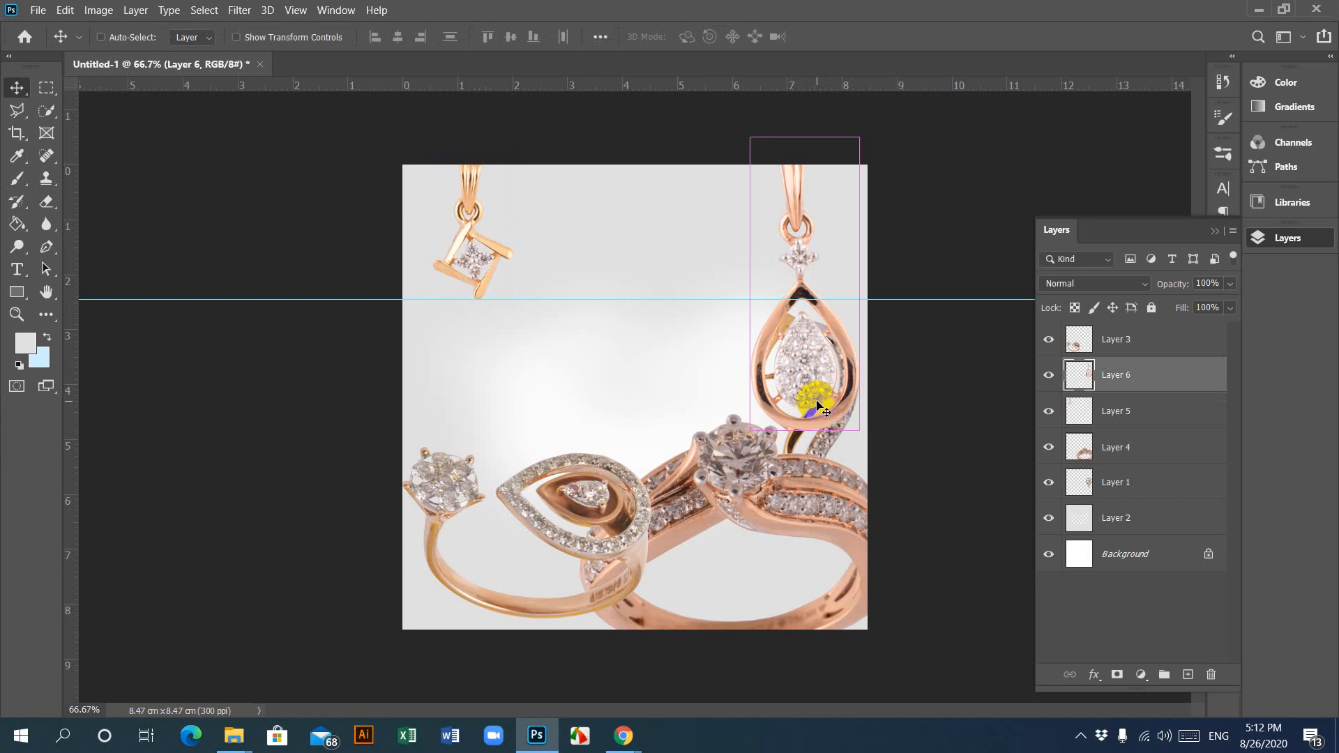
key(ctrl+t)
drag(820, 408, 803, 292)
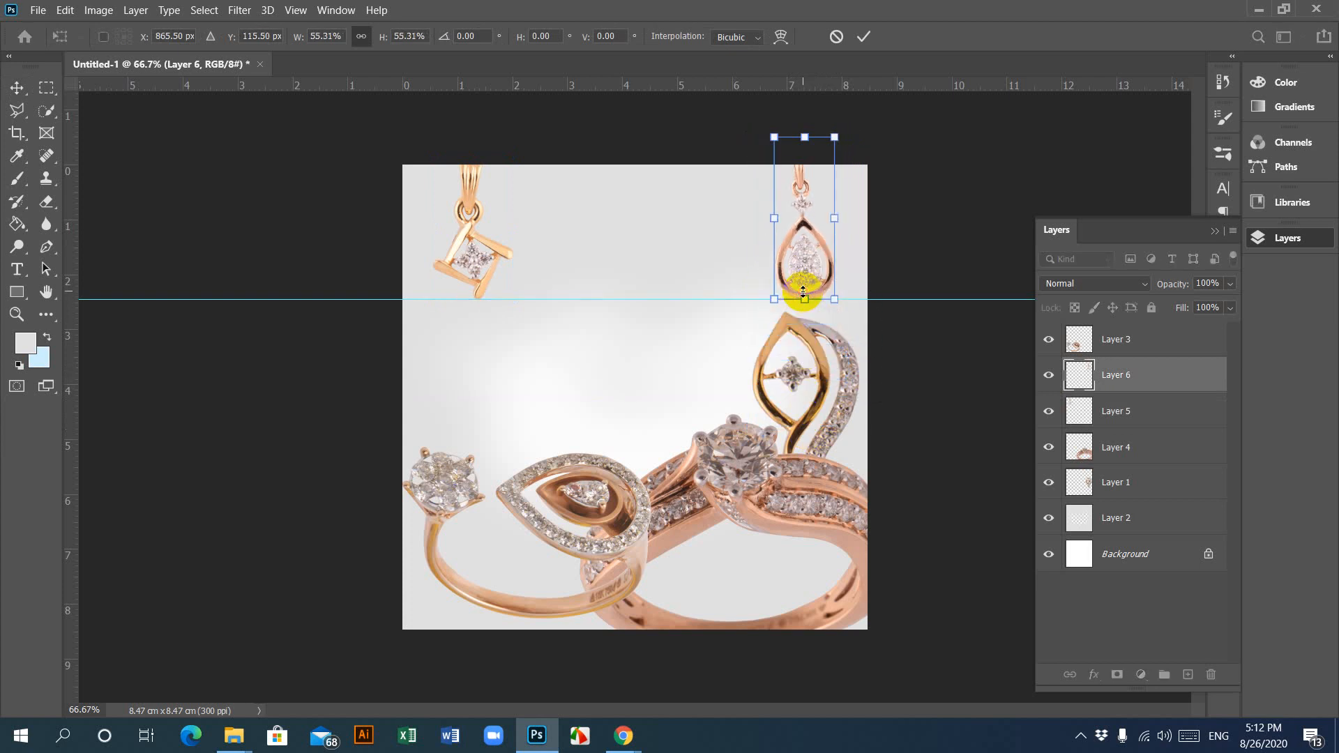
click(927, 202)
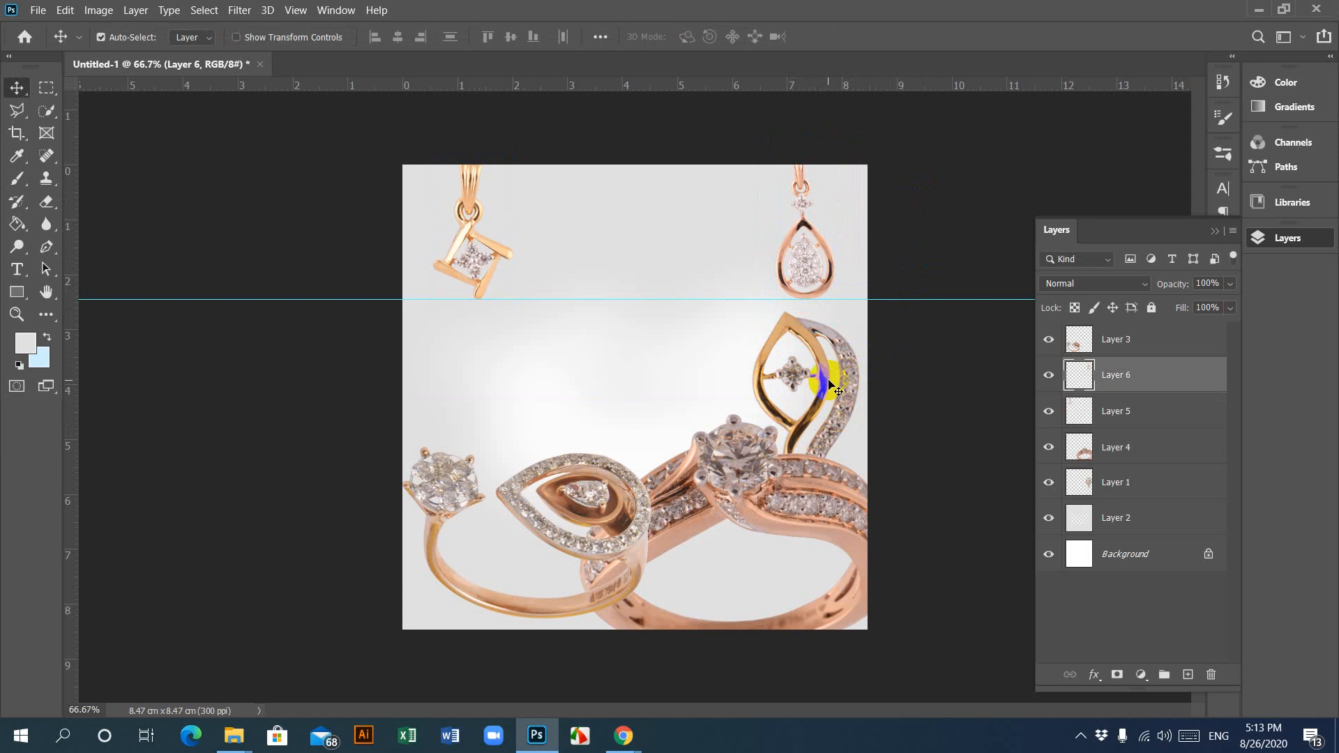
Step: Move the leaf-shaped pendant to the canvas's left side and raise both rings to just below the guide
drag(830, 383, 524, 385)
drag(596, 505, 619, 381)
drag(767, 488, 769, 394)
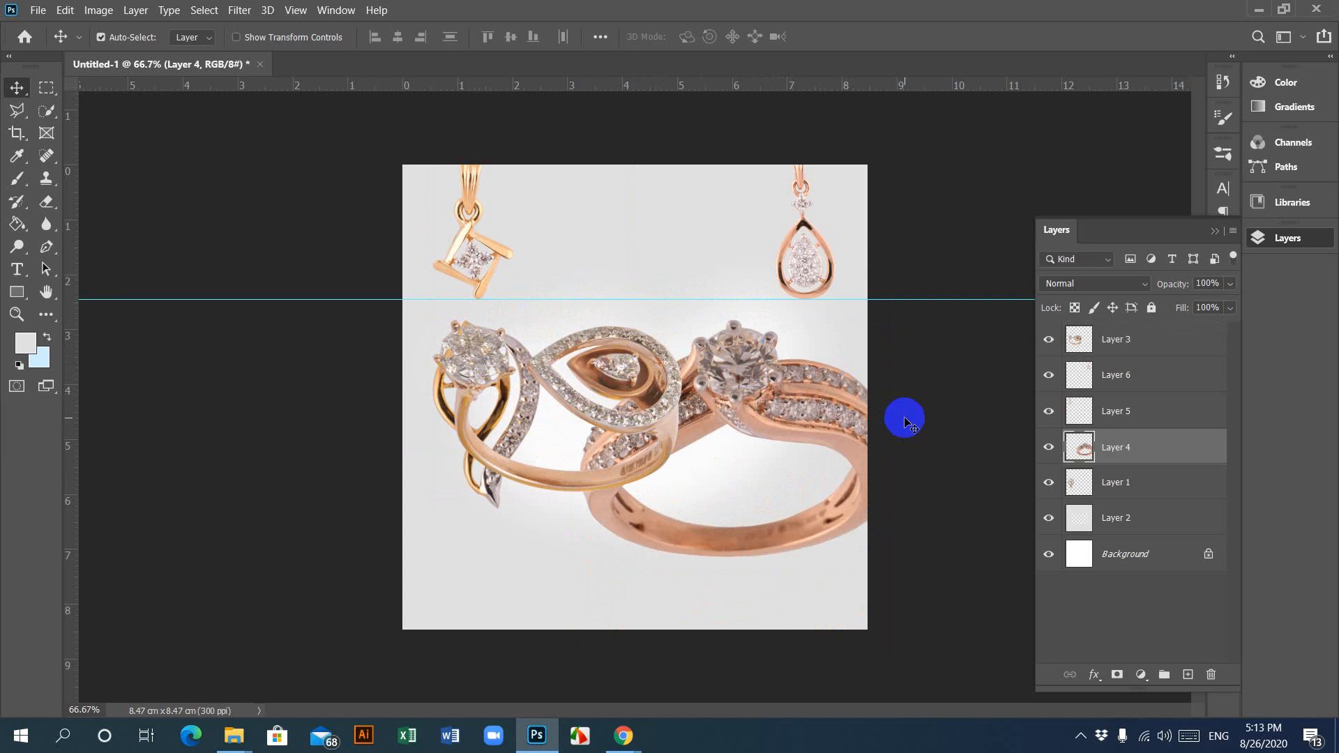
Step: Scale the rose-gold ring proportionally to about 59% and shift it left so it lies fully within the canvas
key(ctrl+t)
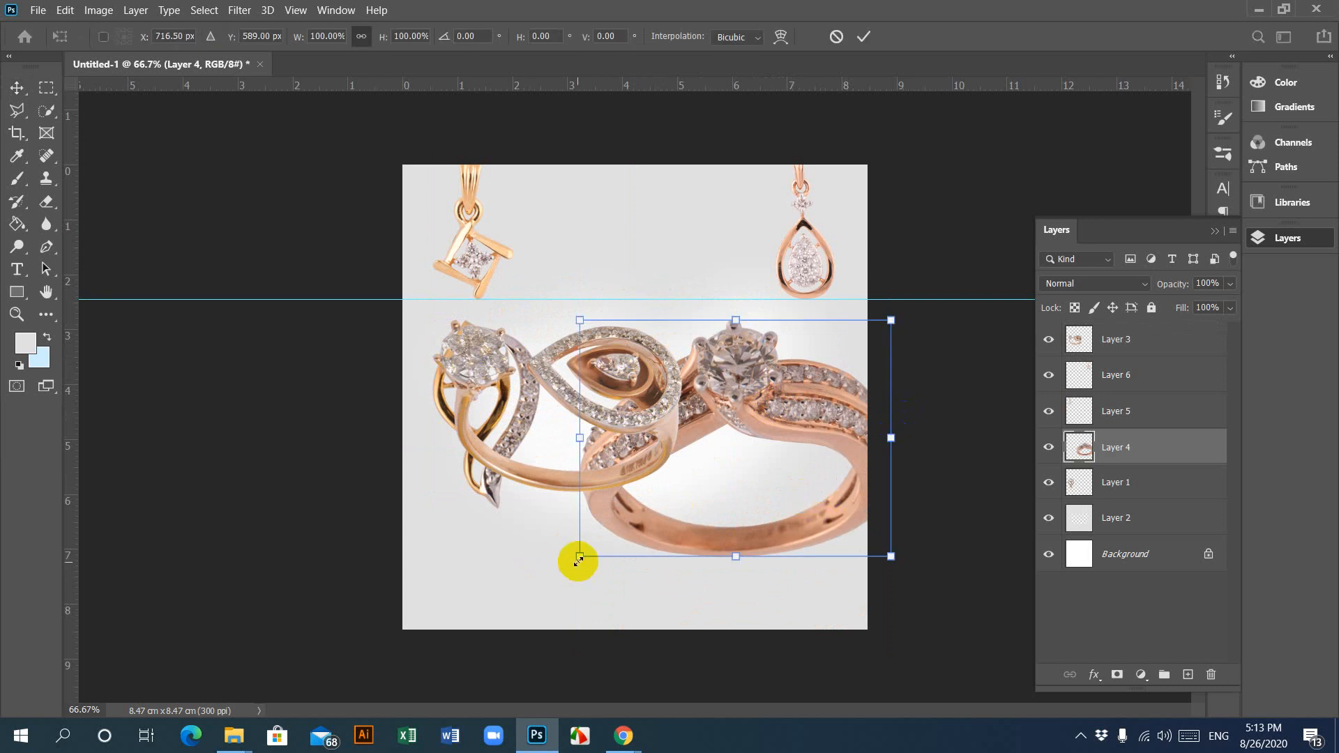
drag(580, 554, 708, 457)
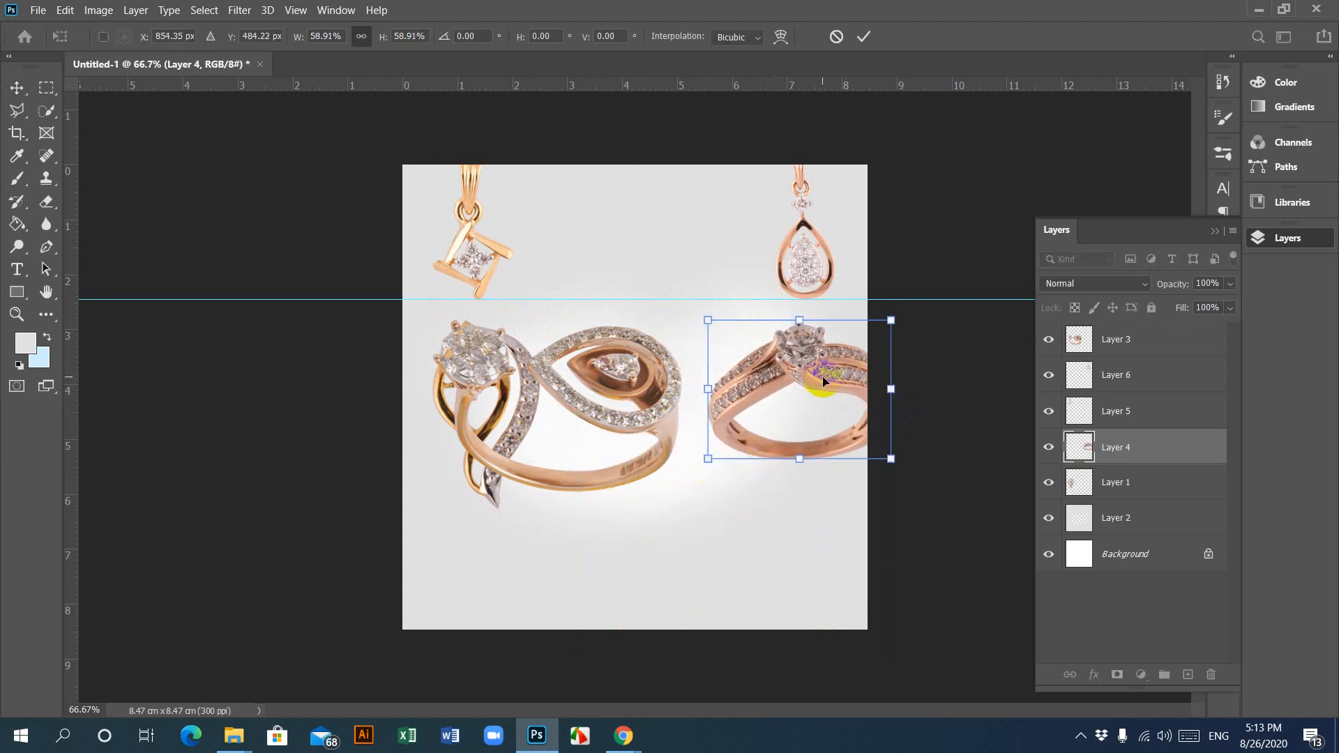
drag(813, 383, 765, 380)
key(Return)
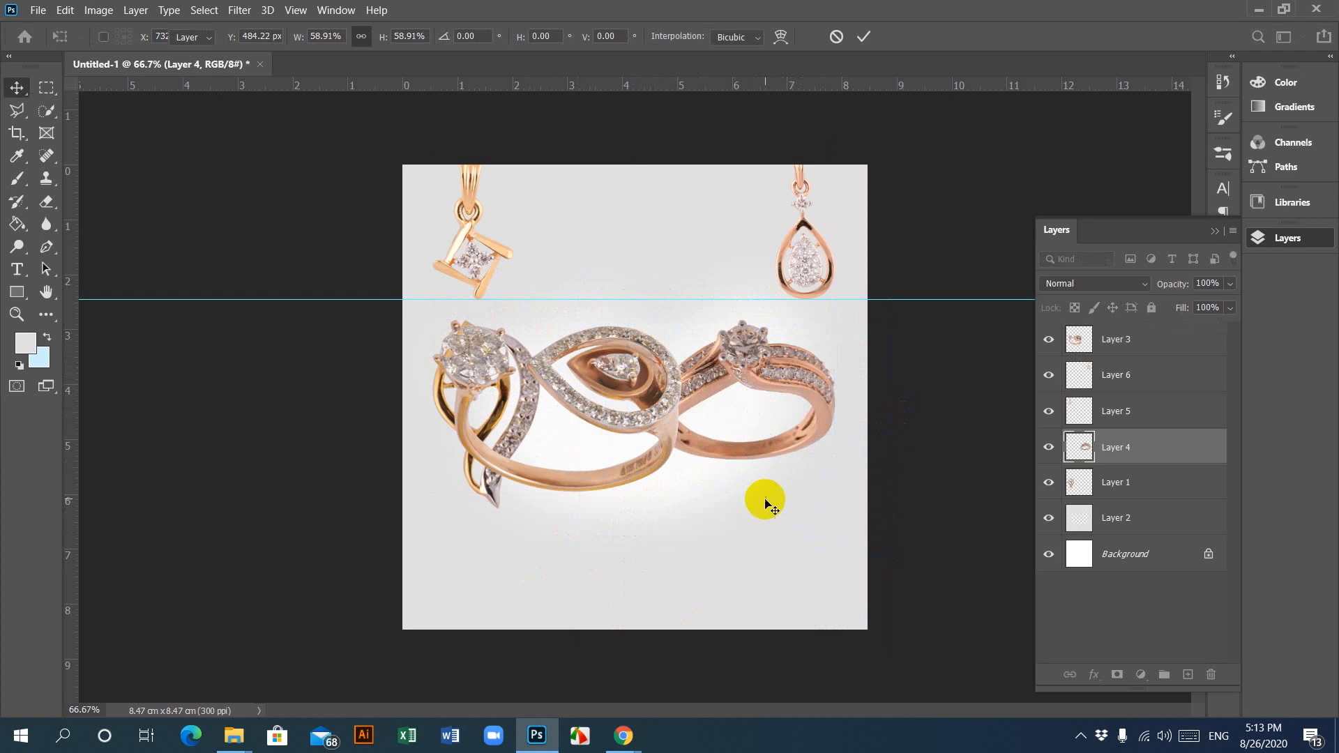
Step: Scale the two-headed gold ring proportionally to about 64% and place it directly left of the rose-gold ring
click(623, 465)
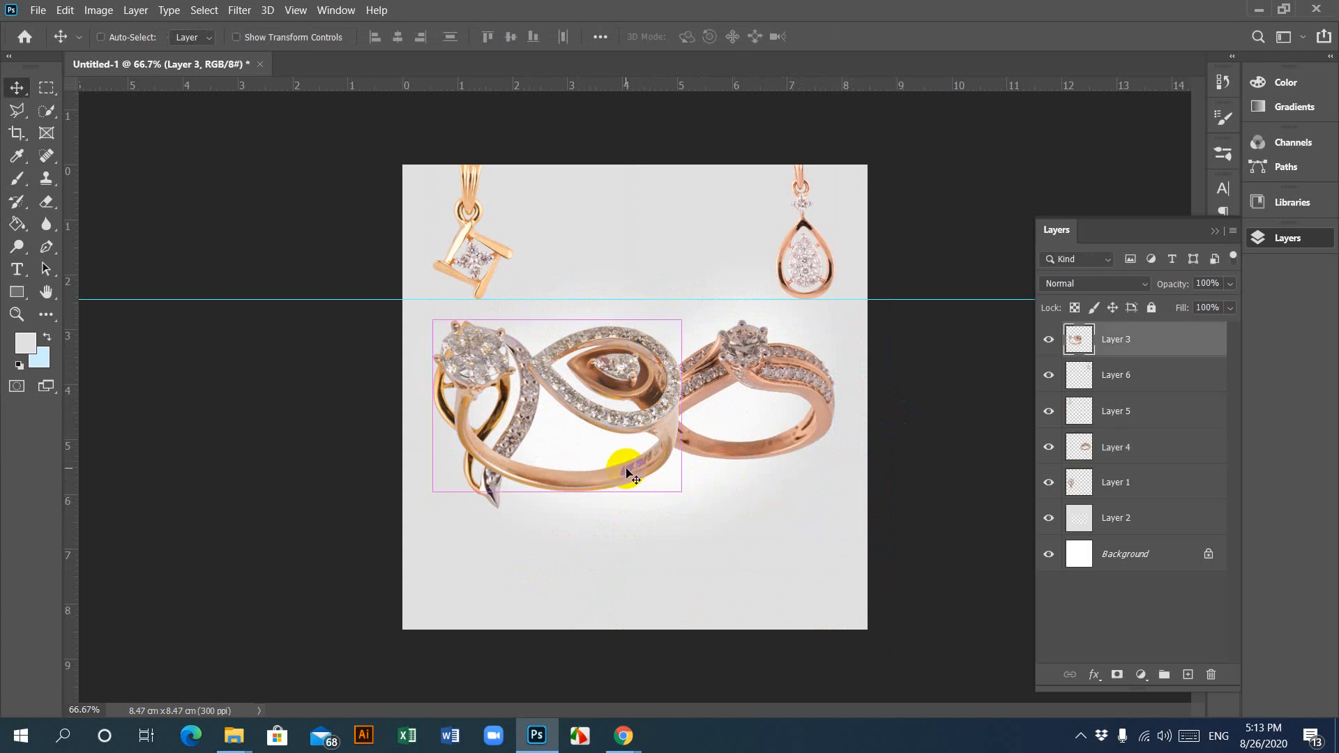
key(ctrl+t)
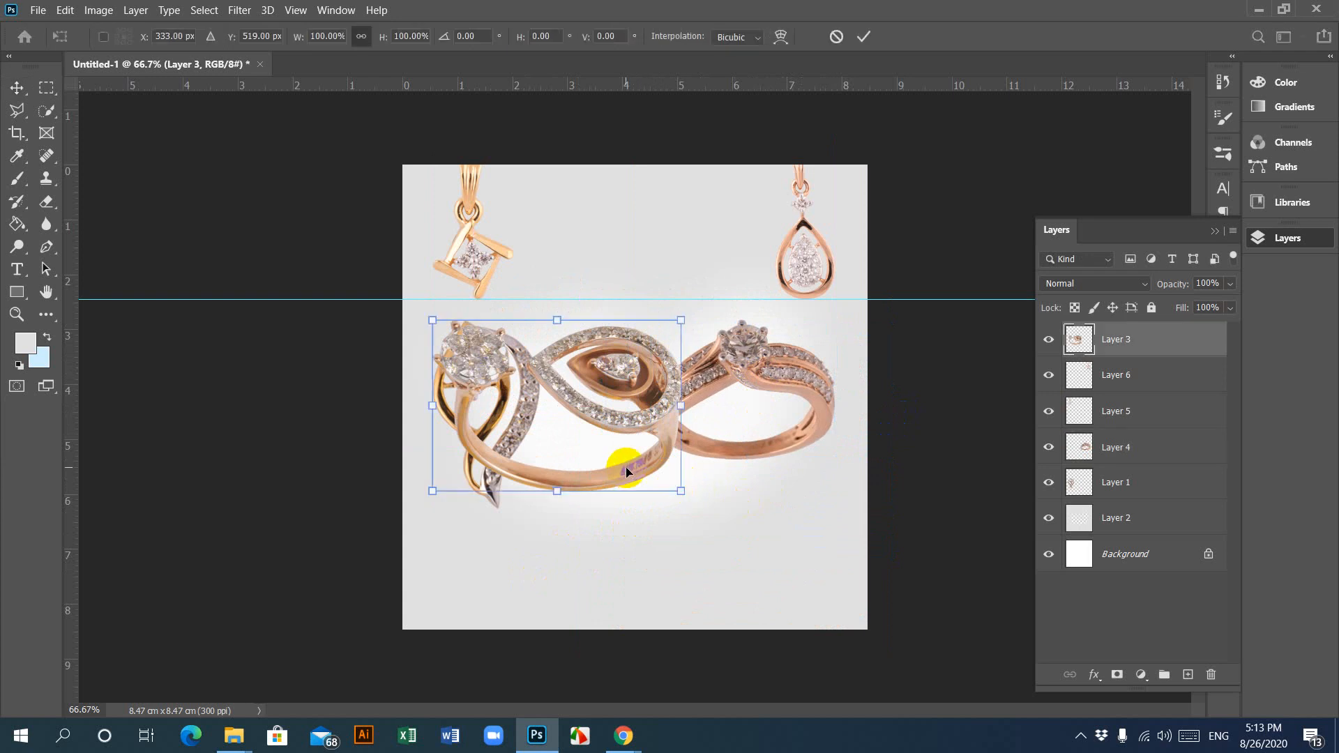
drag(433, 320, 579, 381)
key(Return)
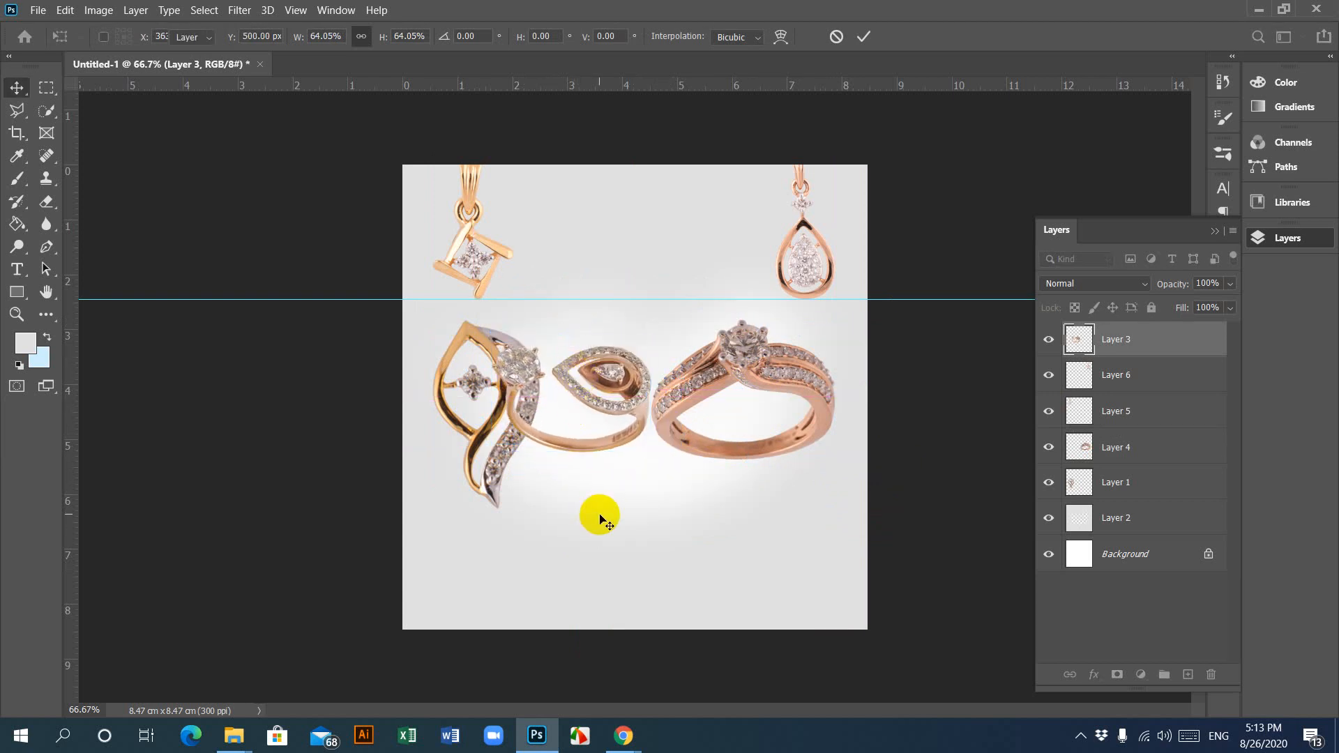
Step: Move the leaf-shaped pendant below and between the two rings and scale it proportionally to about 49%
click(485, 436)
drag(485, 437, 668, 558)
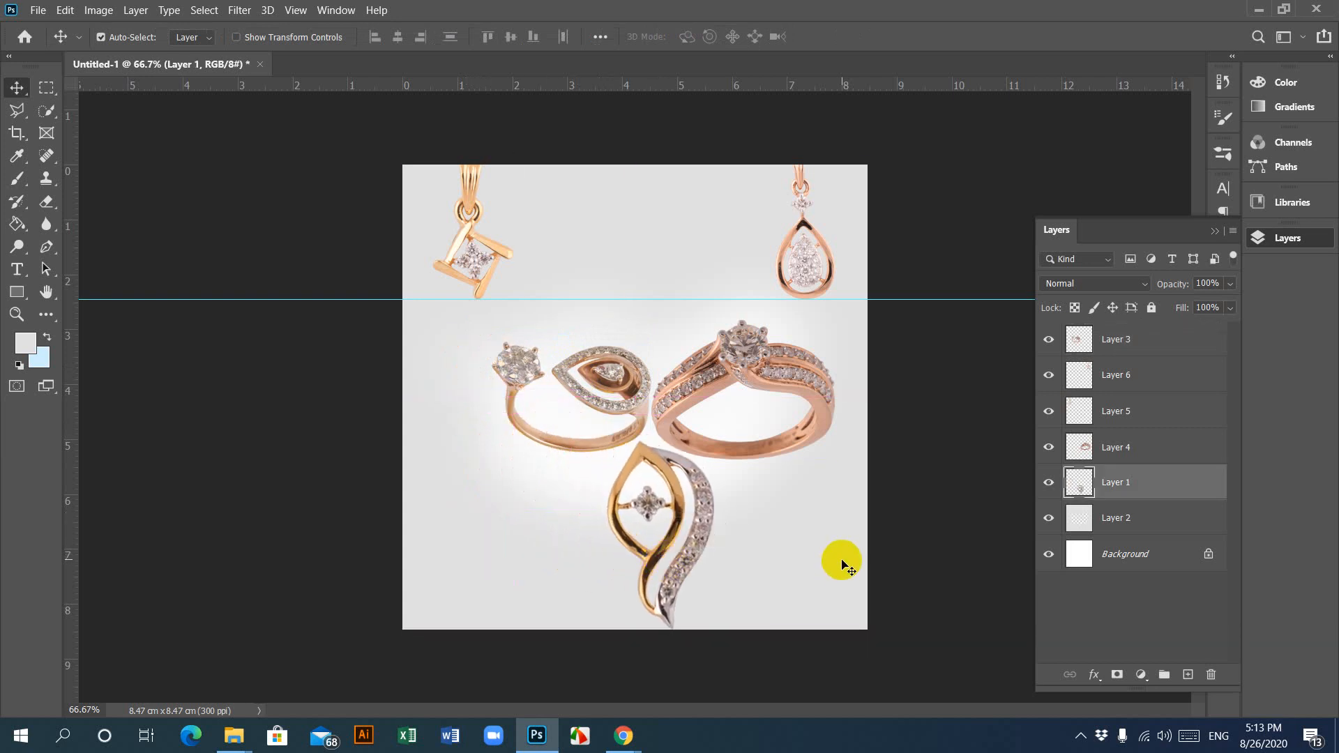
key(ctrl+t)
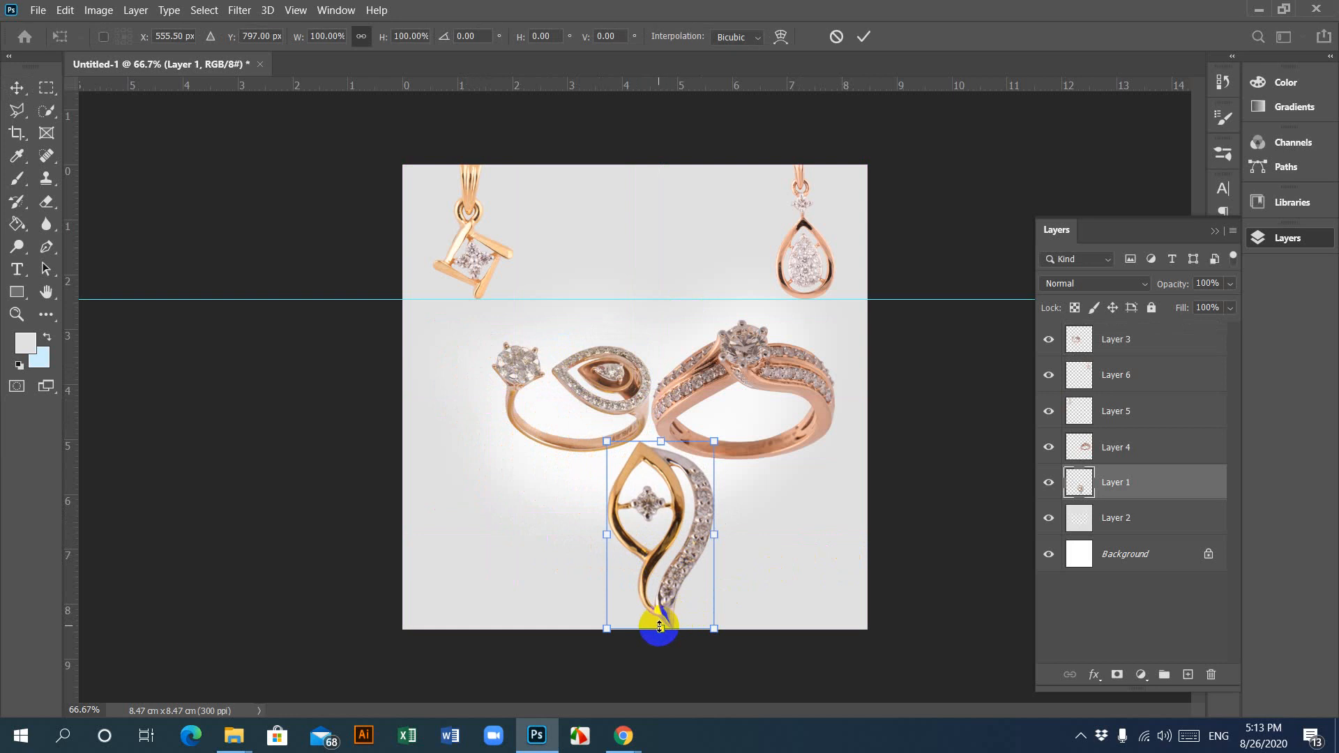
drag(660, 626, 659, 532)
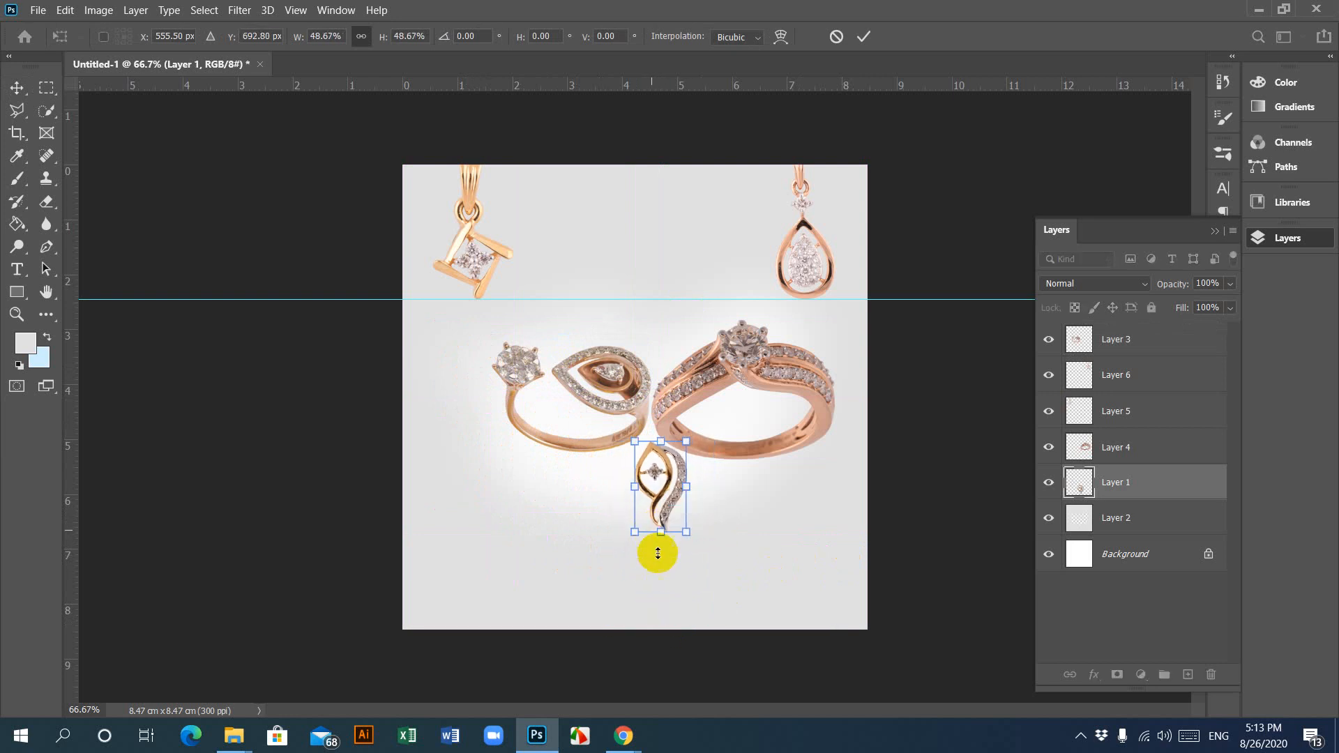
key(Return)
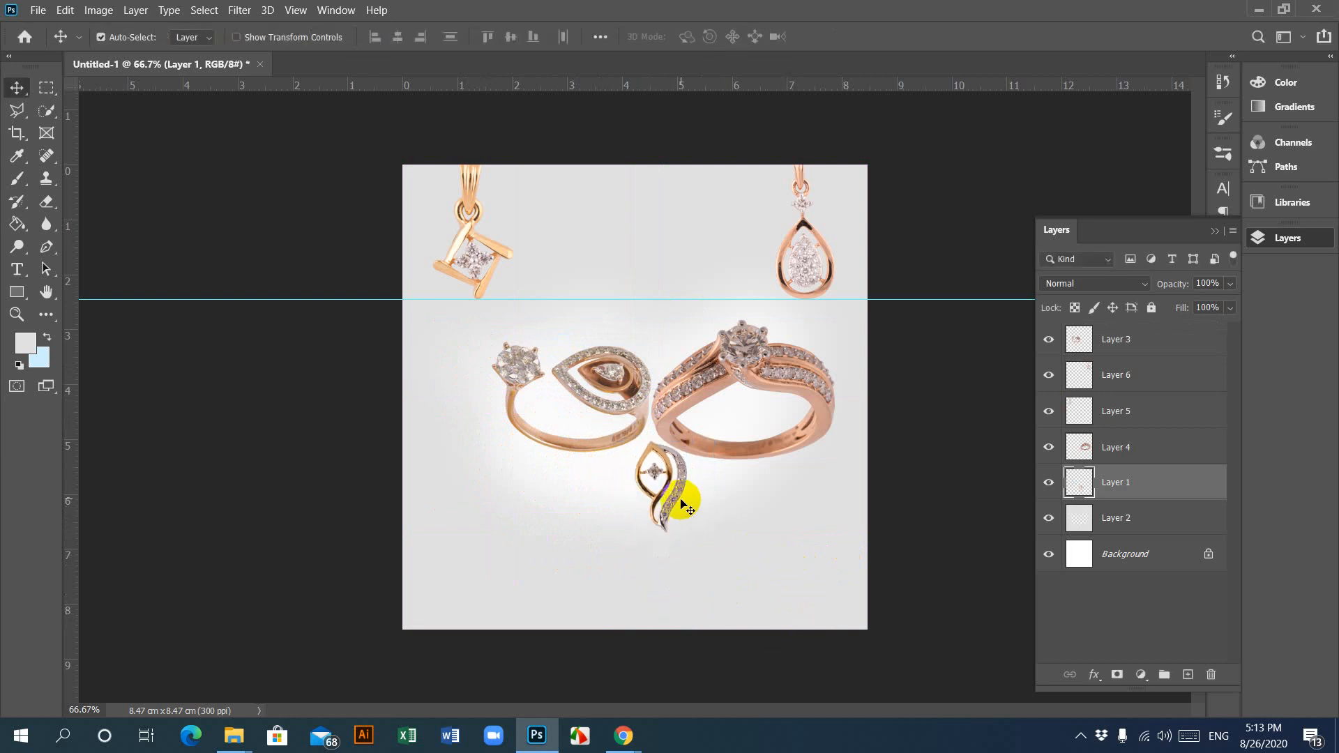
Step: Shift both rings slightly left and scale the rose-gold ring proportionally to about 77%, leaving a gap between the two rings
drag(619, 397, 600, 398)
drag(771, 383, 754, 377)
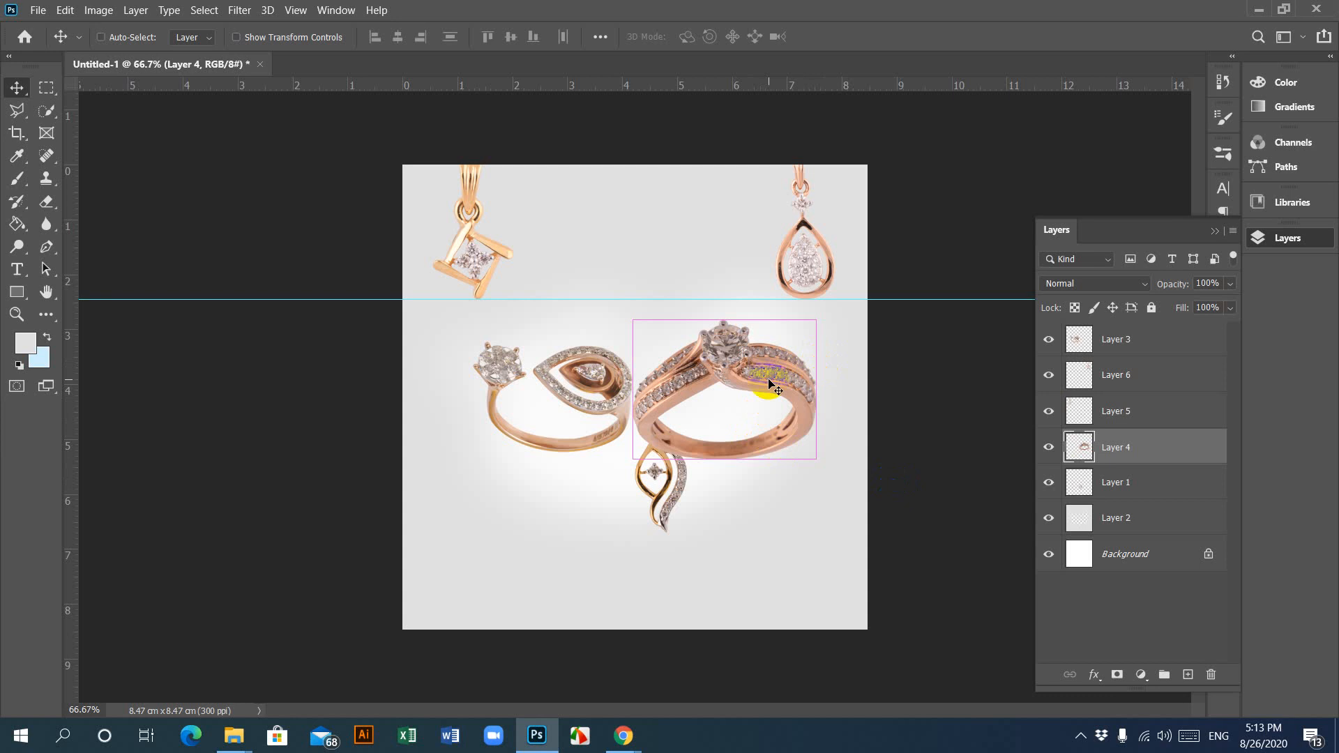
key(ctrl+t)
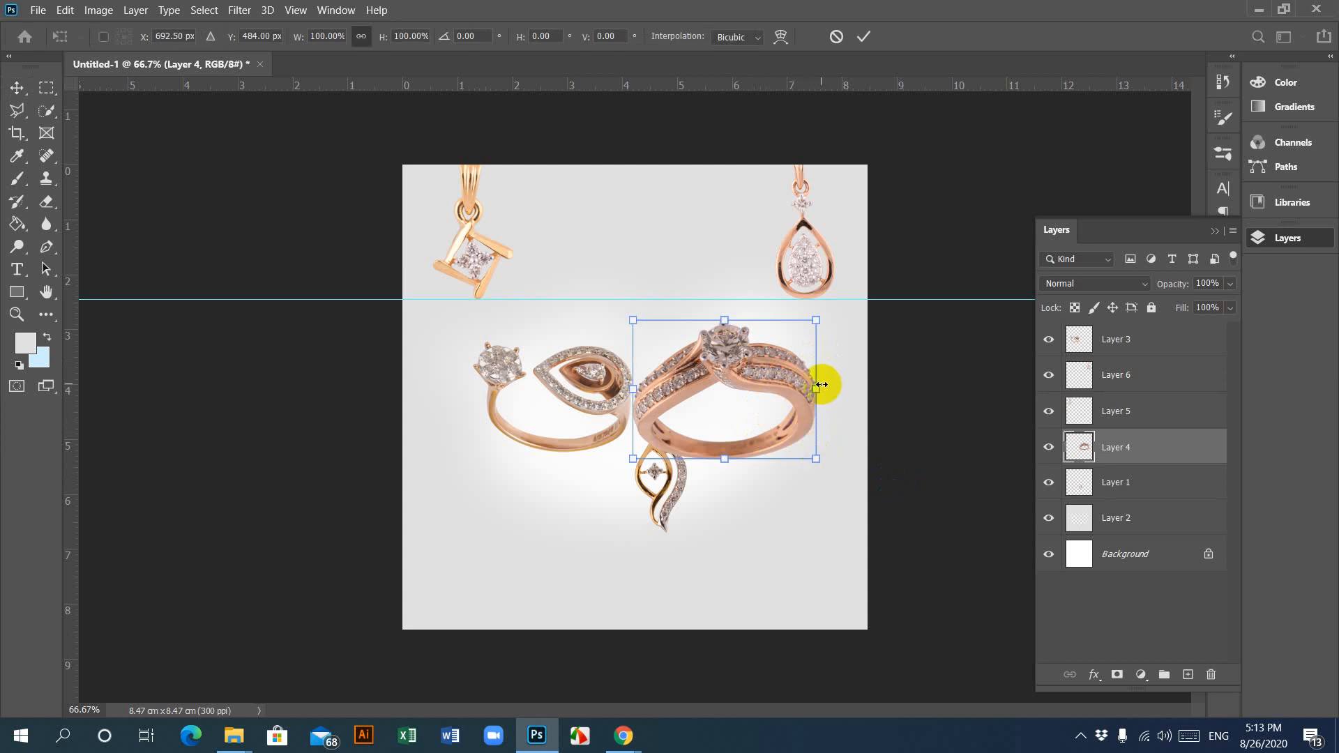
drag(813, 395, 774, 395)
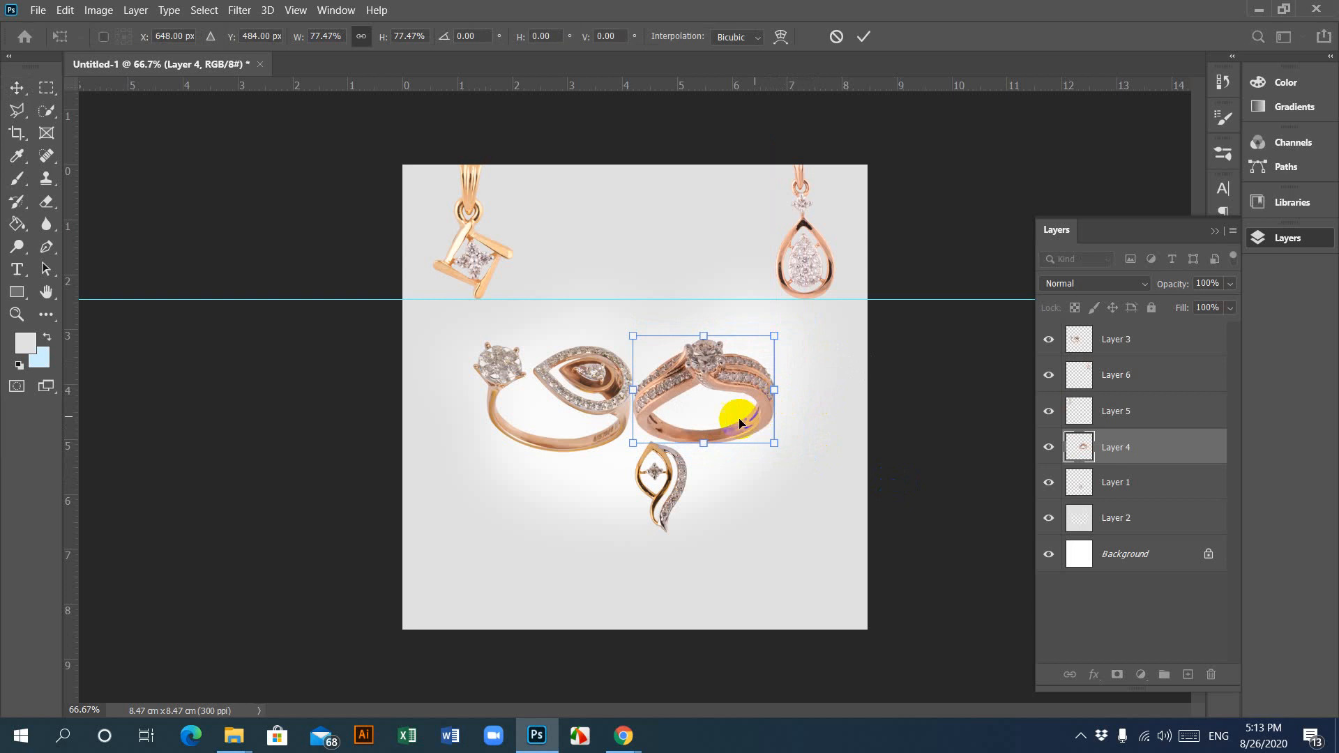
key(Return)
drag(743, 396, 774, 396)
Step: Move the leaf-shaped pendant up into the gap below the two rings and enlarge it proportionally
drag(680, 510, 647, 480)
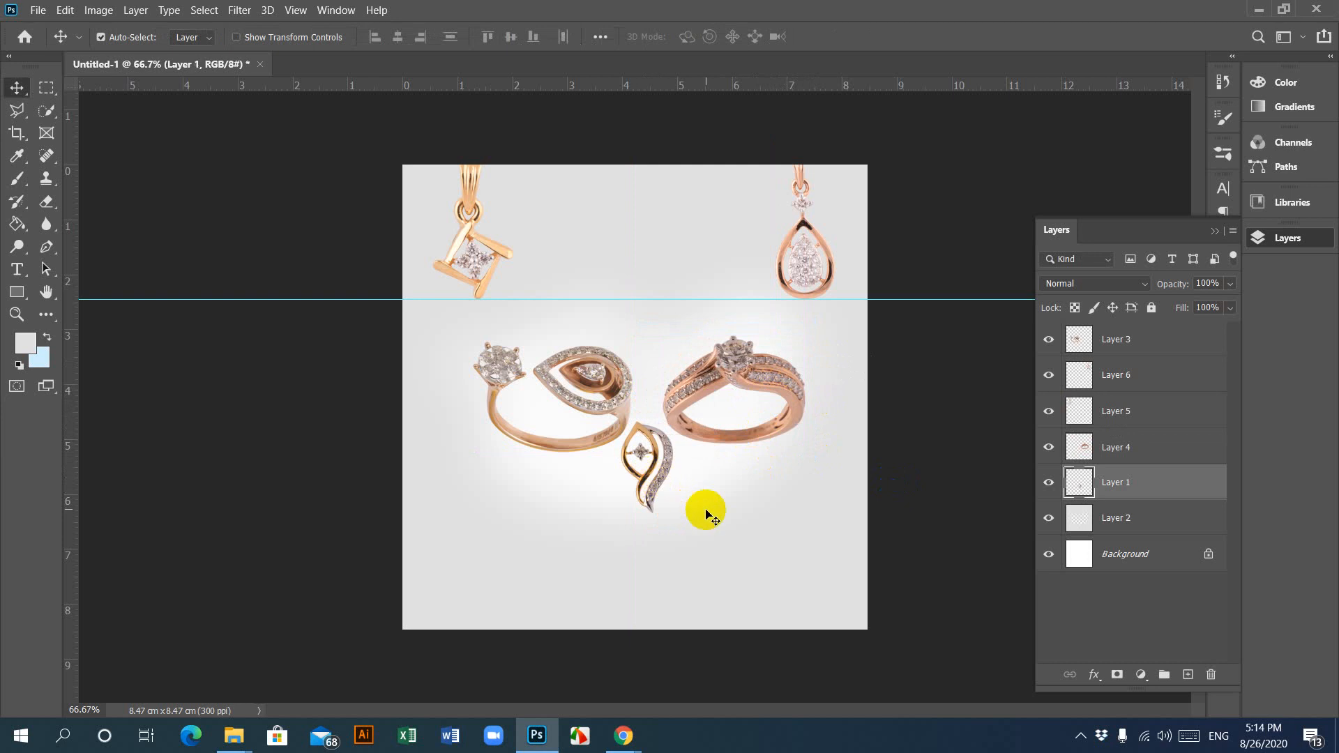
click(775, 430)
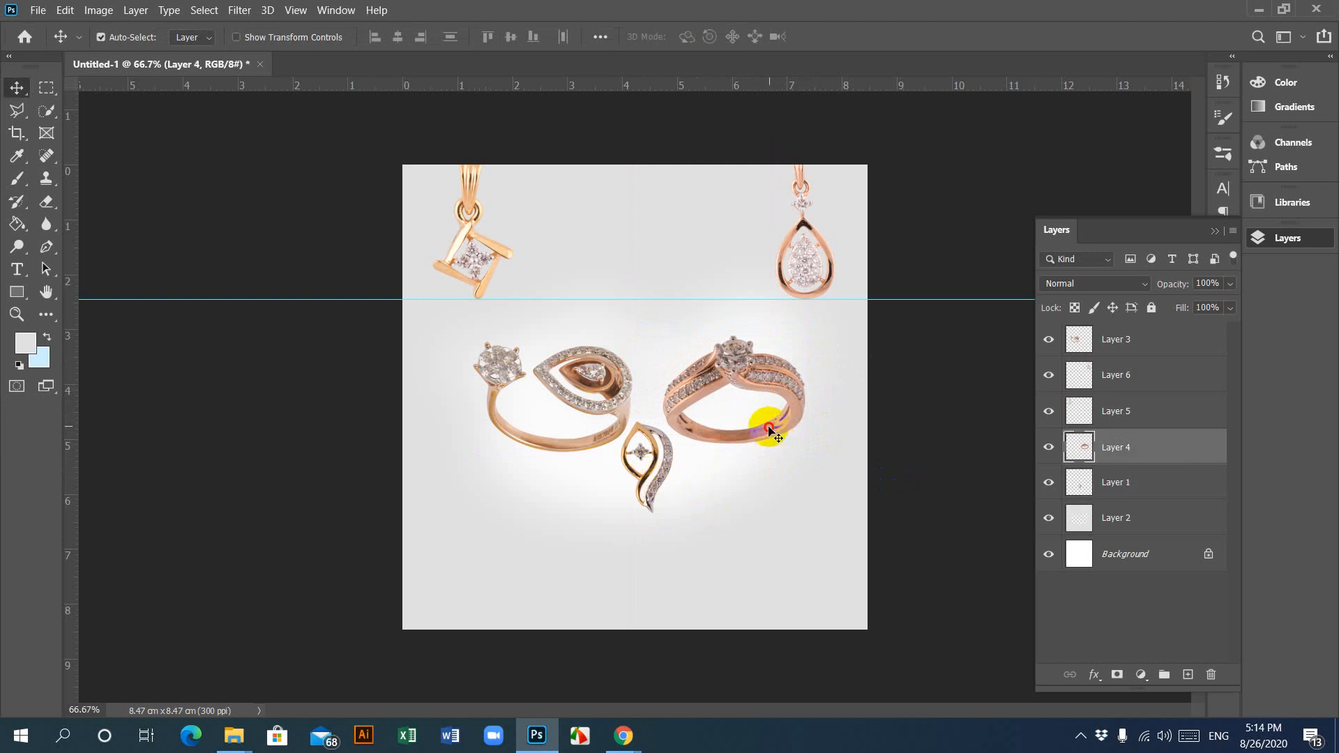
drag(769, 430, 770, 430)
click(599, 445)
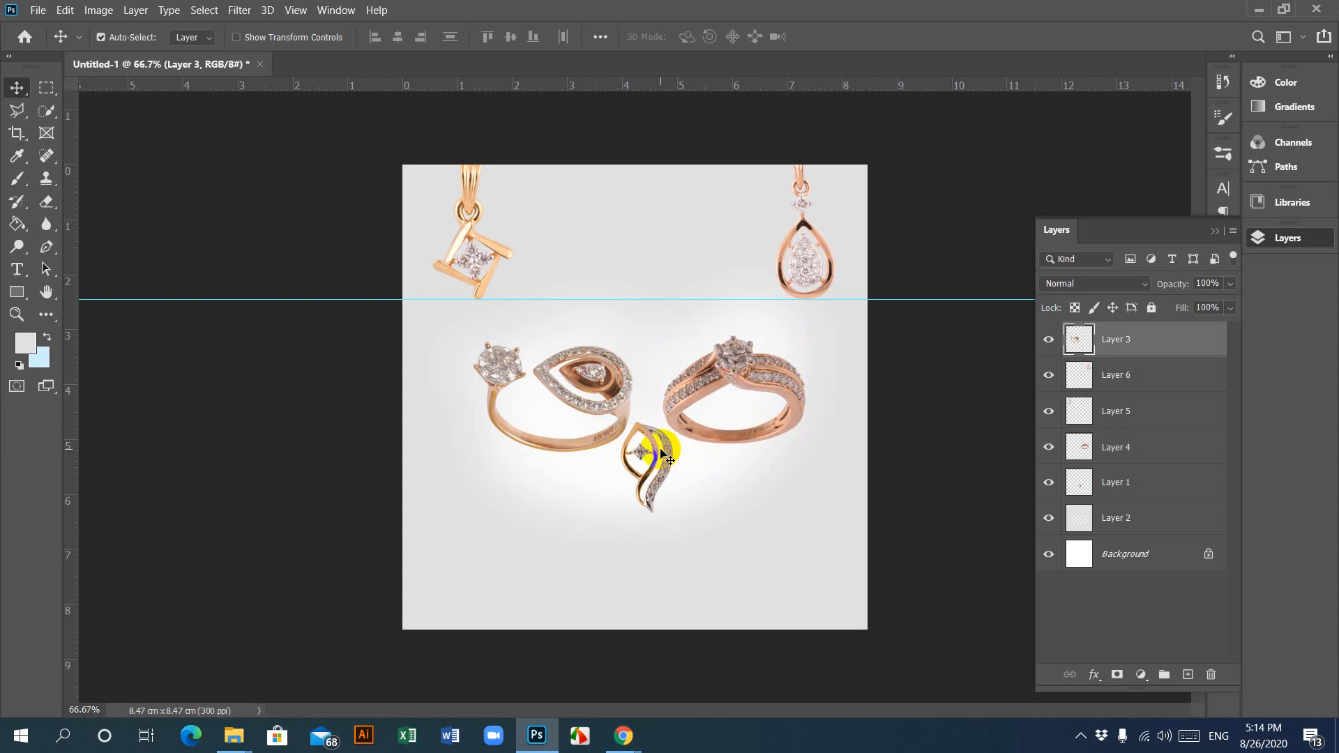
click(666, 491)
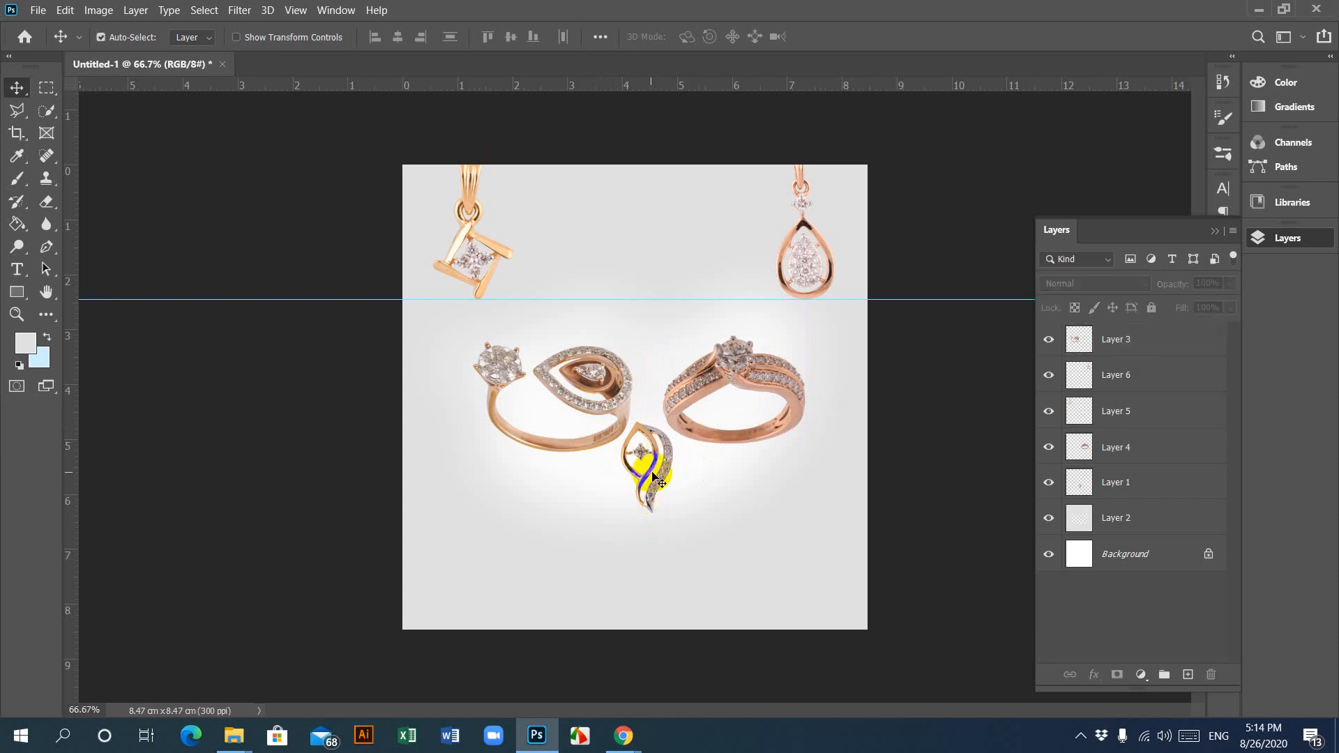
click(656, 474)
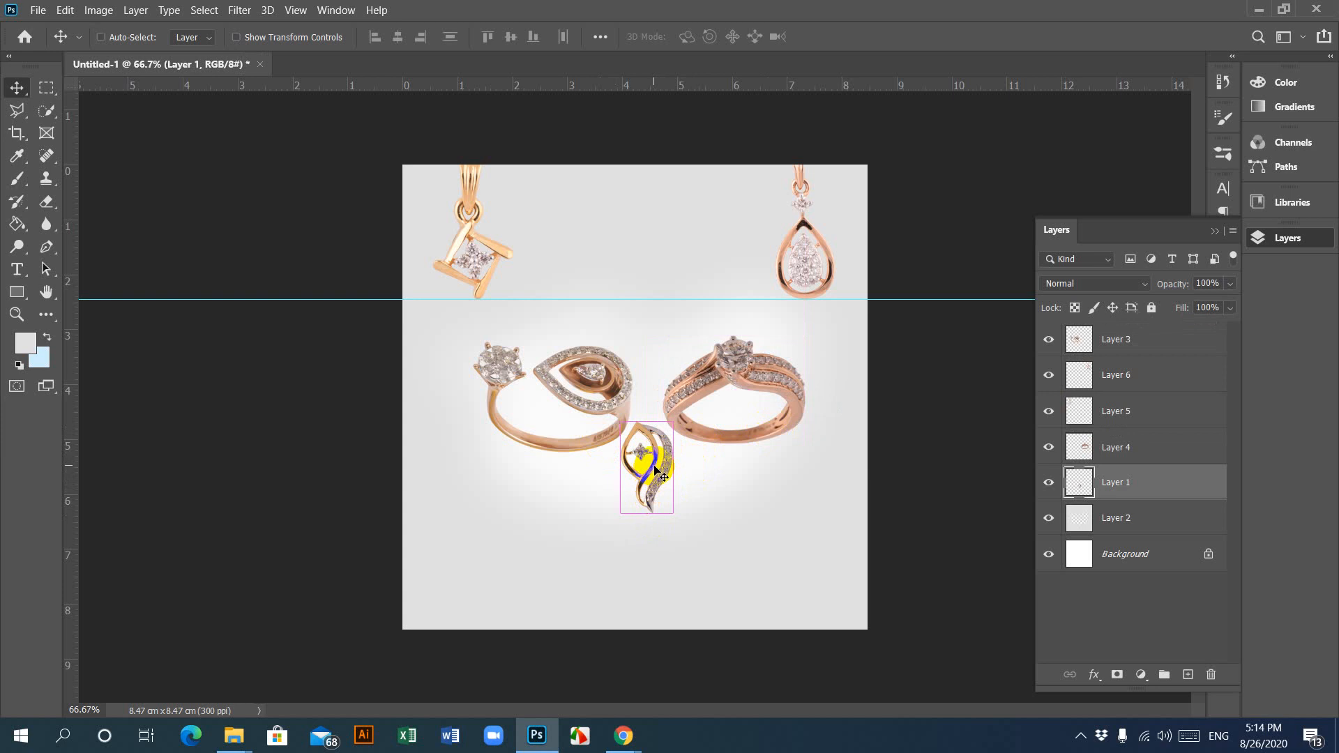
key(ctrl+t)
drag(647, 513, 648, 552)
key(Return)
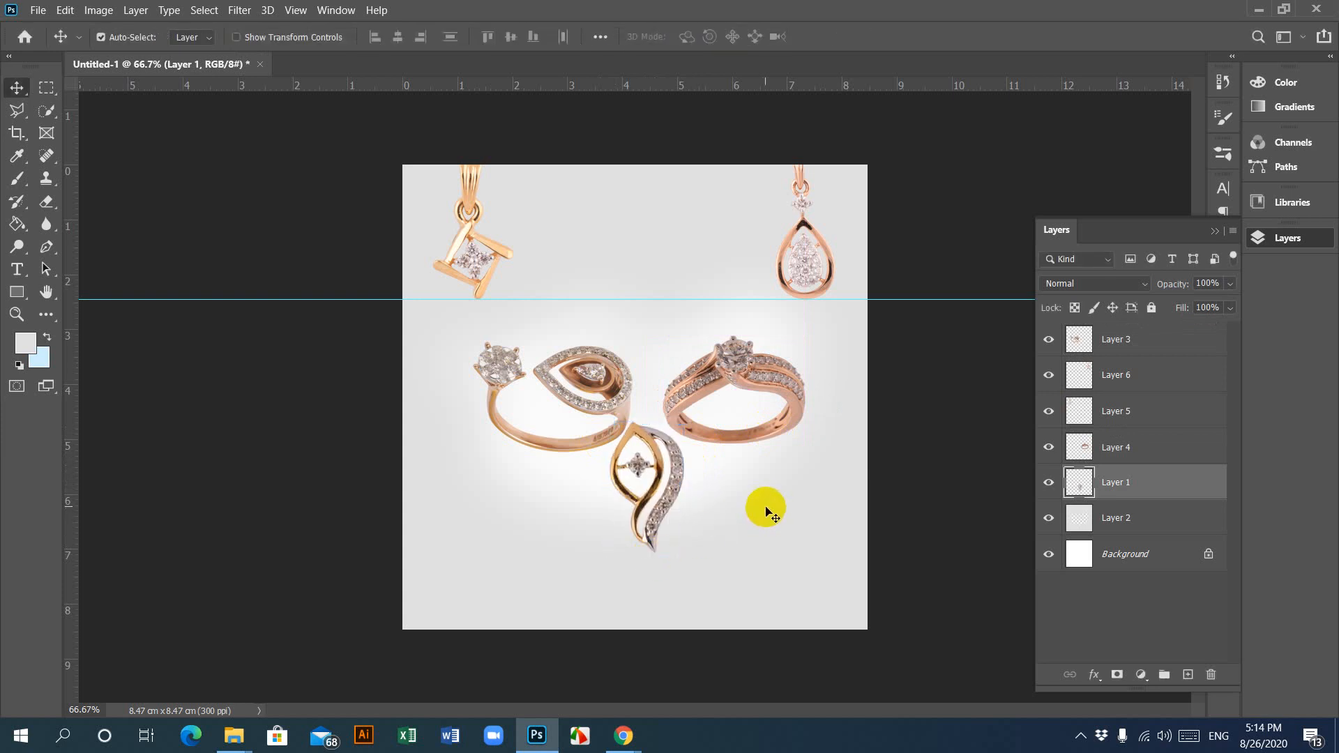
Step: Nudge the leaf-shaped pendant slightly to the right to centre it between the two rings
drag(674, 494, 677, 493)
key(Right)
key(Right)
key(Right)
key(Right)
key(Right)
key(Right)
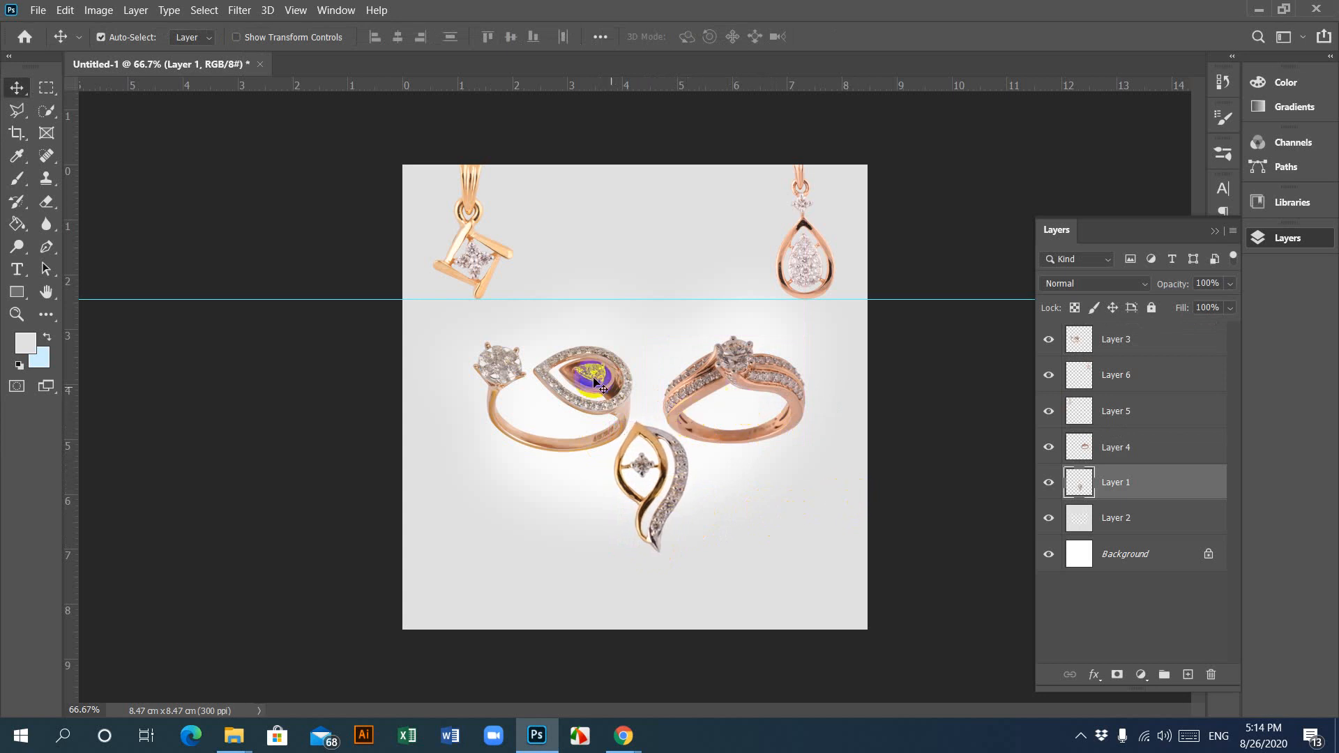
Step: Switch to File Explorer and go up to the jwelary retouch folder
click(1259, 10)
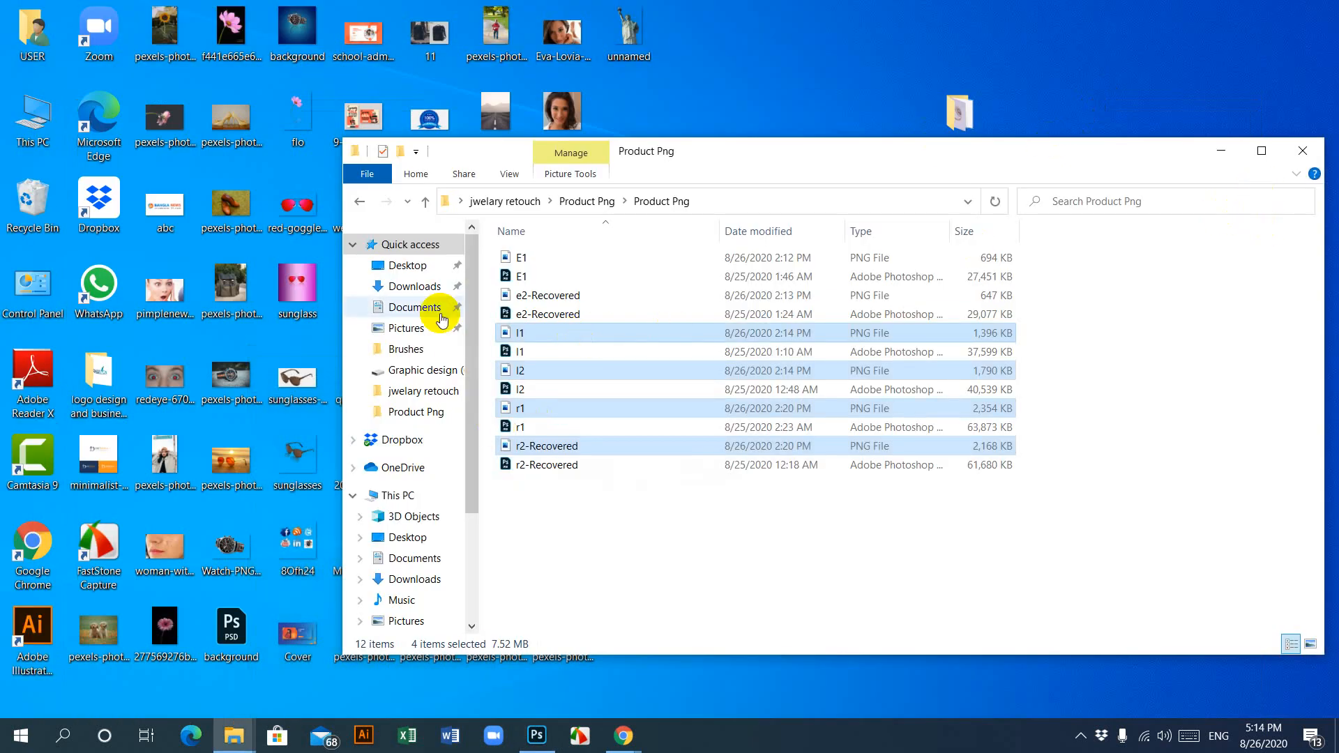
click(361, 201)
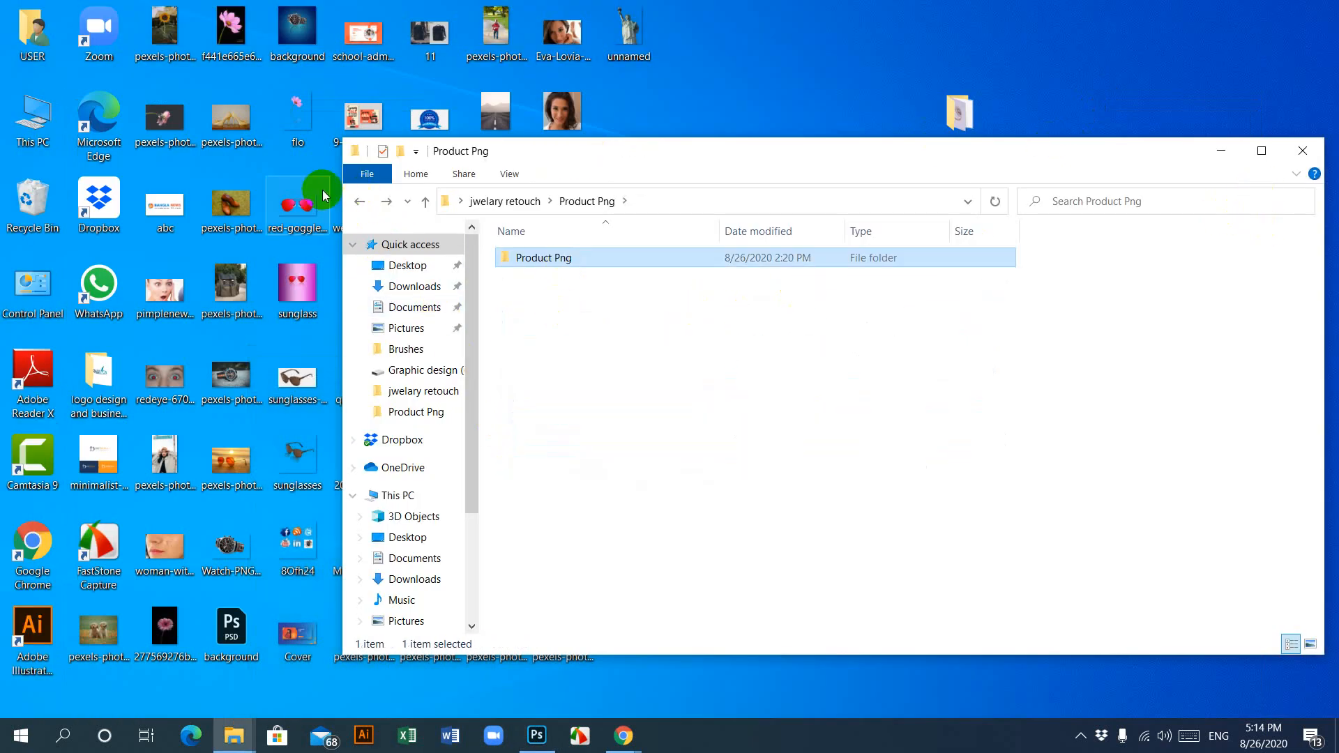
click(361, 201)
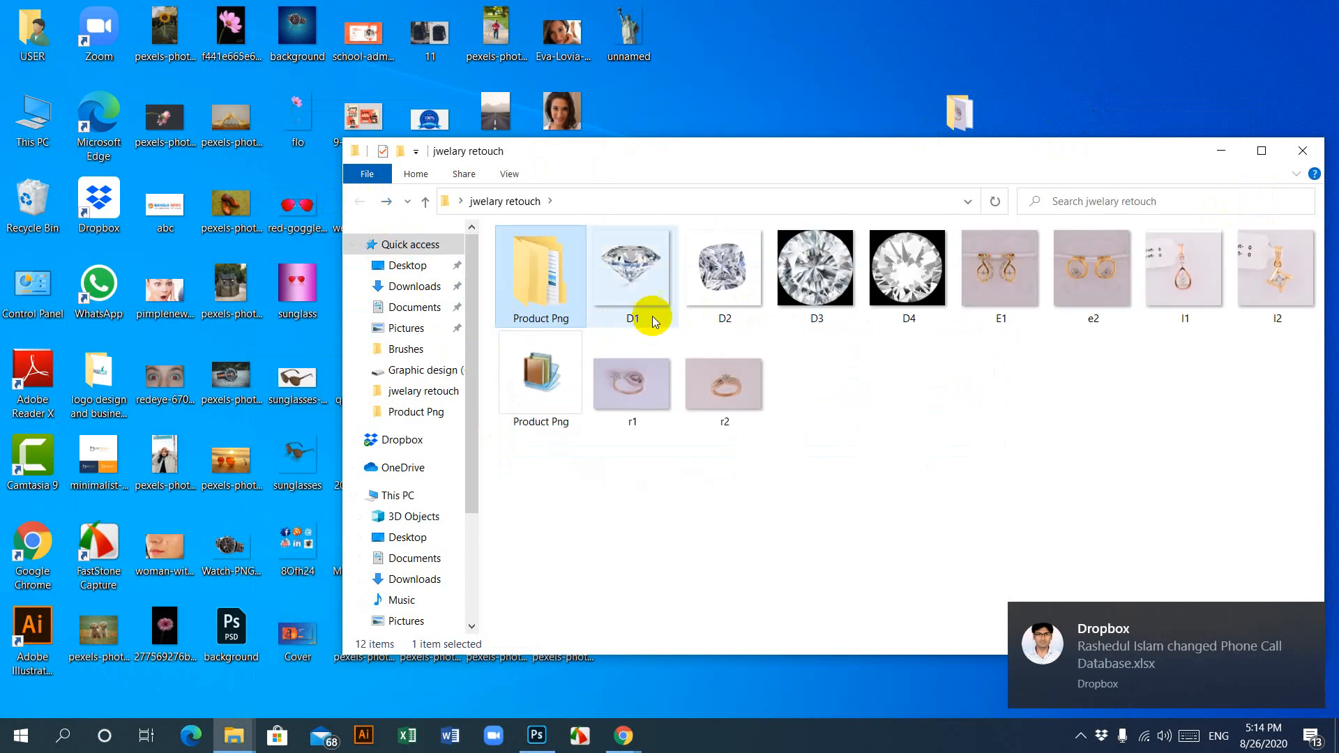
Step: Open the D1 diamond image in Photoshop as its own document and add an empty layer beneath the diamond
click(752, 272)
click(638, 273)
drag(631, 270, 730, 60)
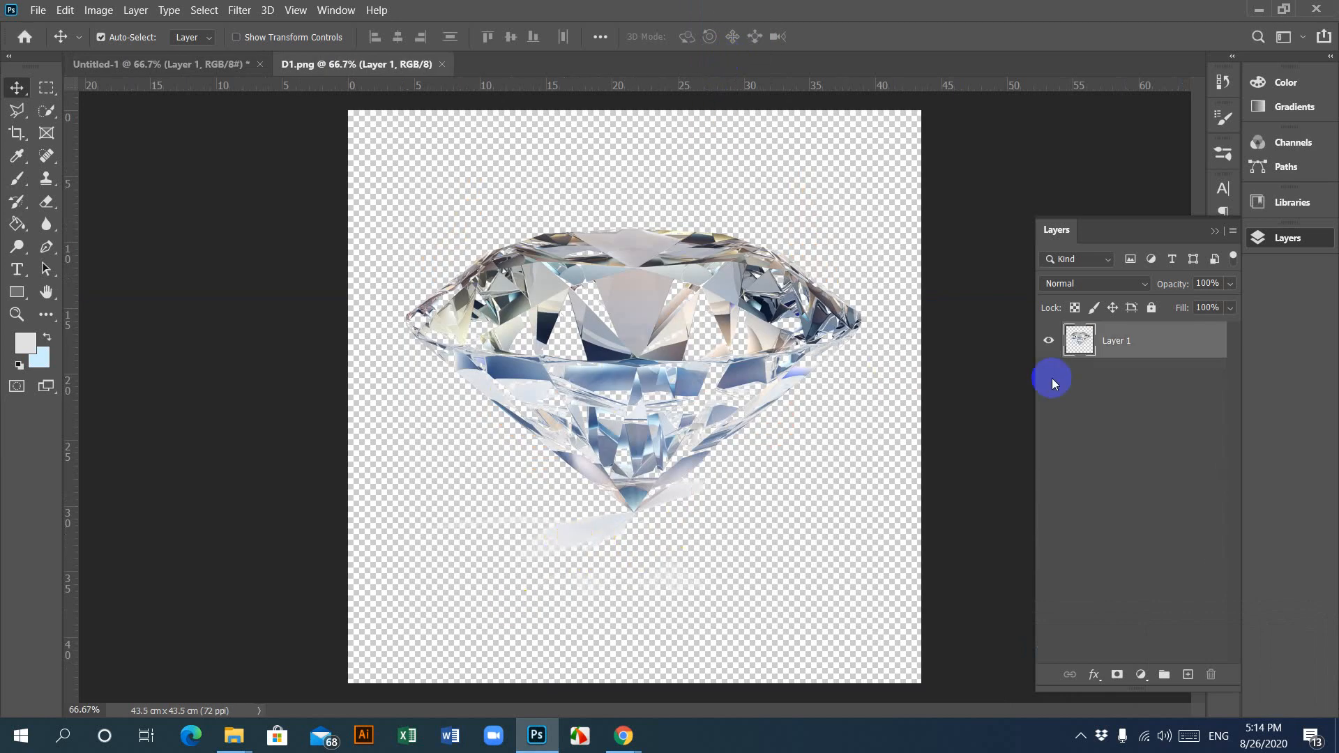
click(1188, 674)
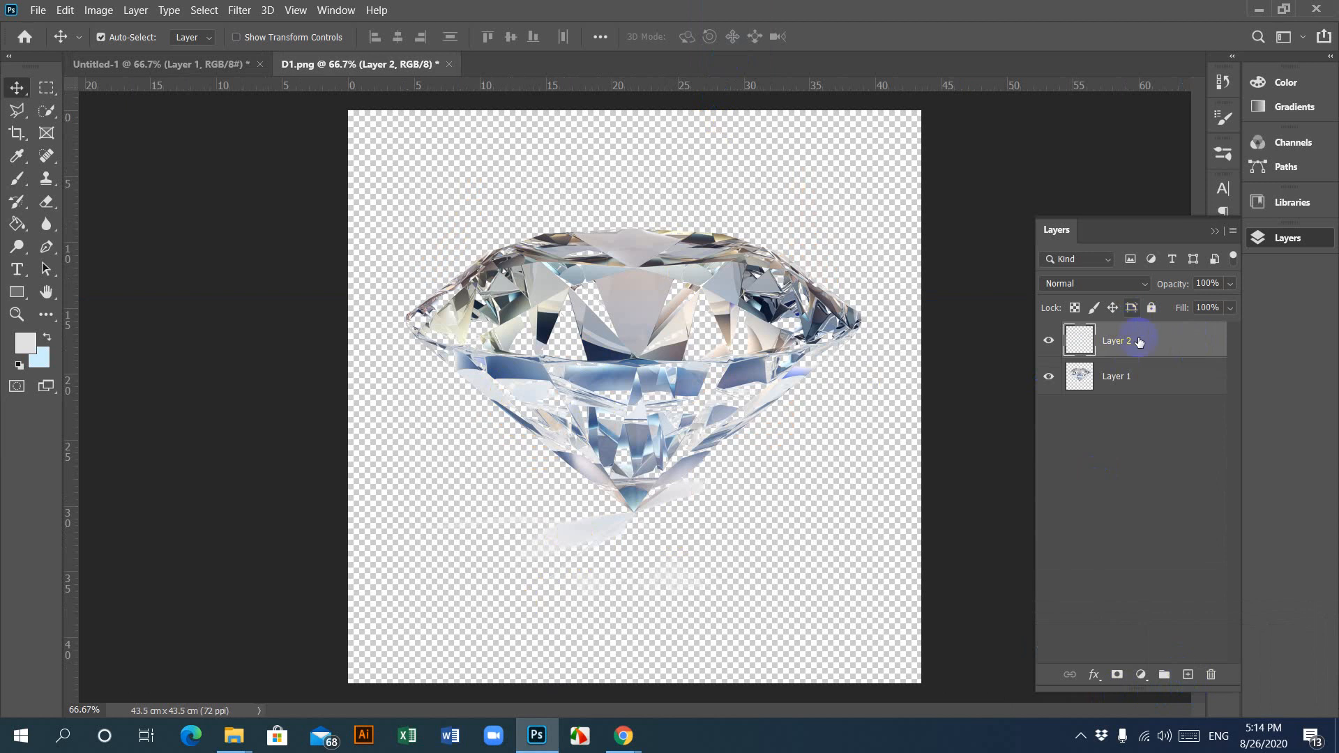
drag(1139, 341, 1149, 426)
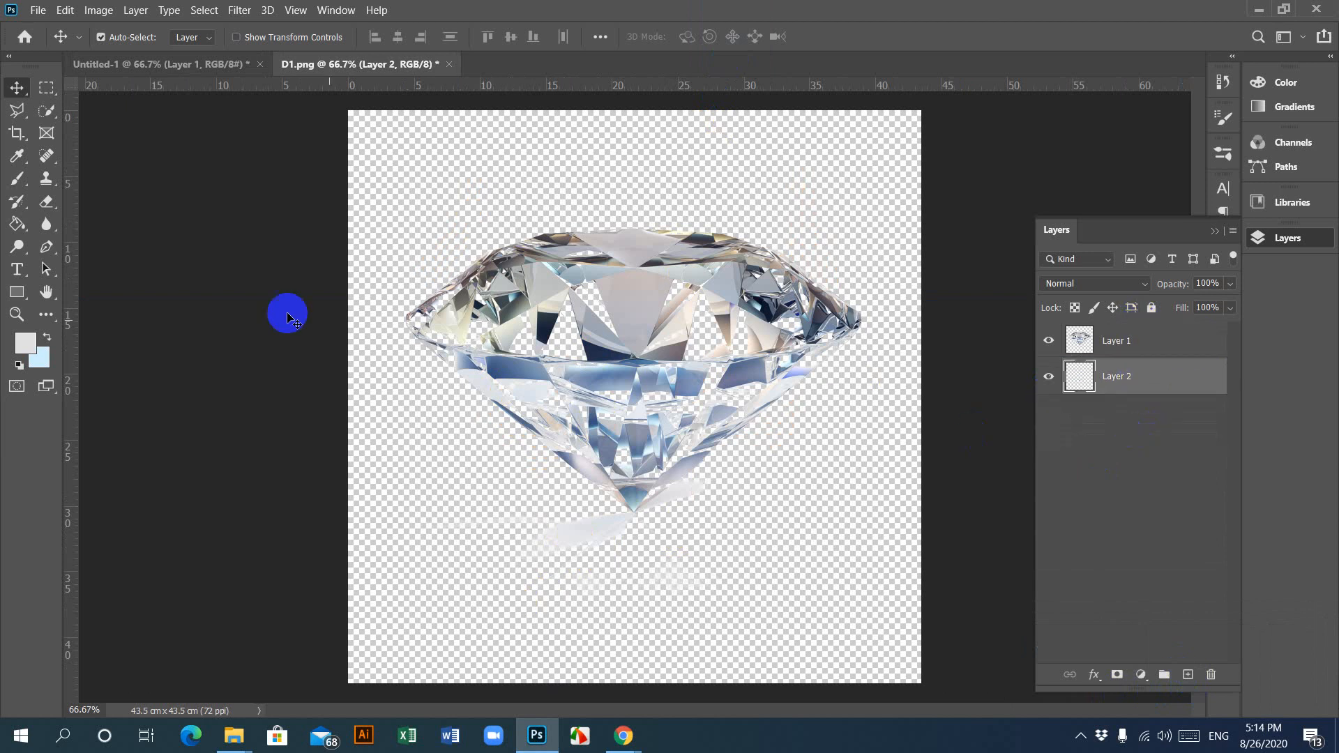
Step: Fill the layer beneath the diamond with black (000000) and close D1.png without saving
click(26, 343)
drag(278, 397, 249, 457)
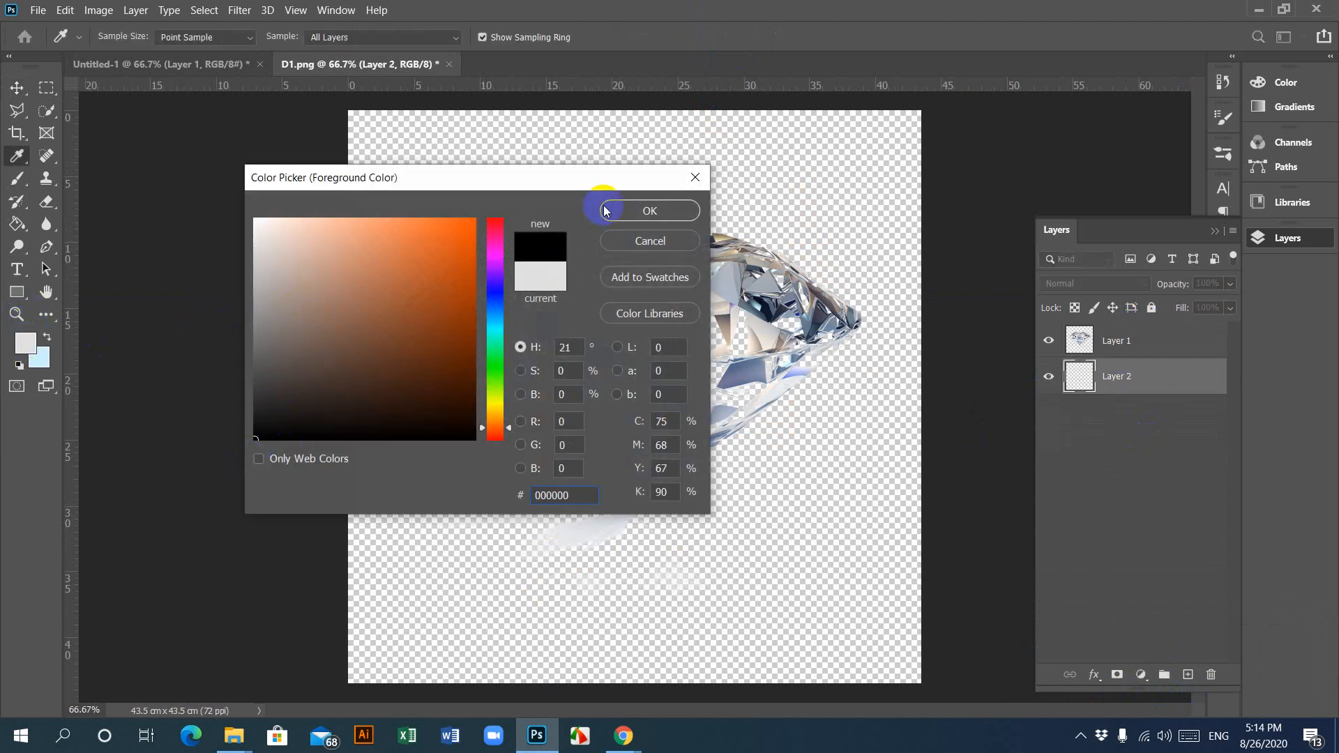
click(604, 210)
click(17, 223)
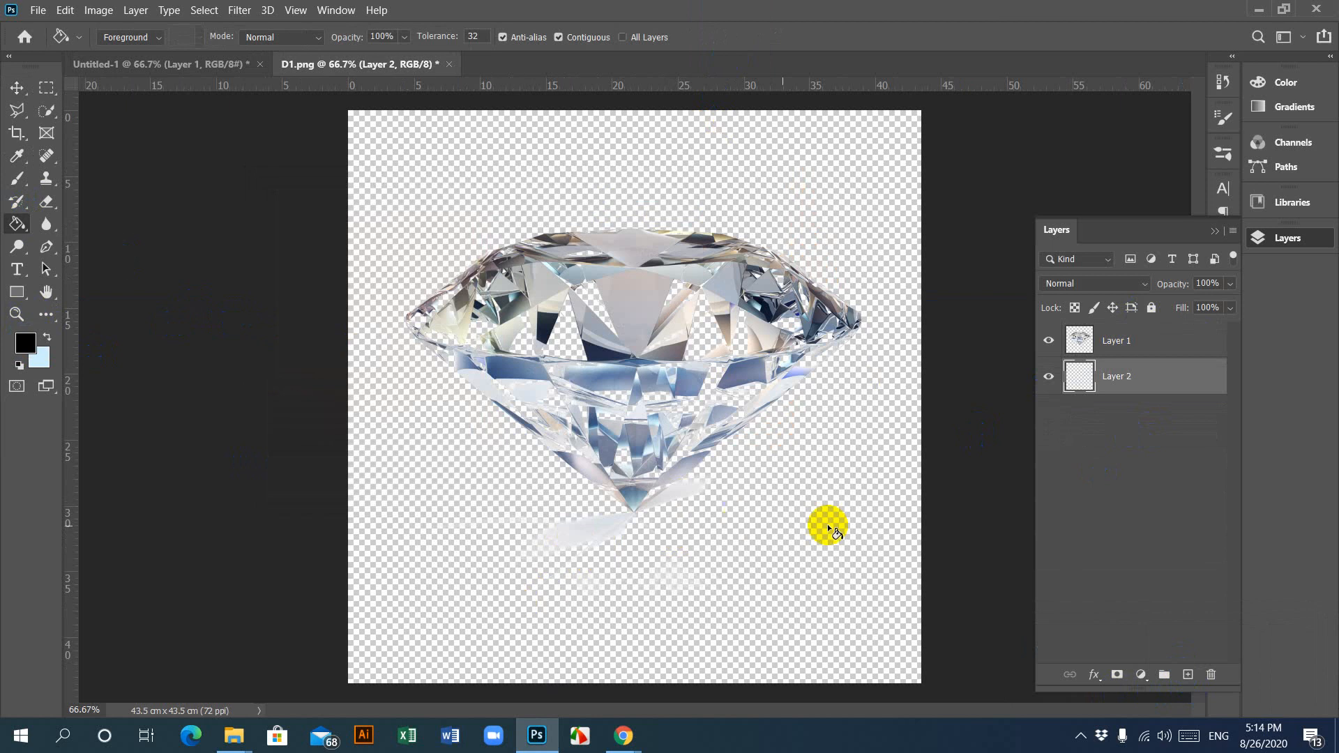
click(728, 455)
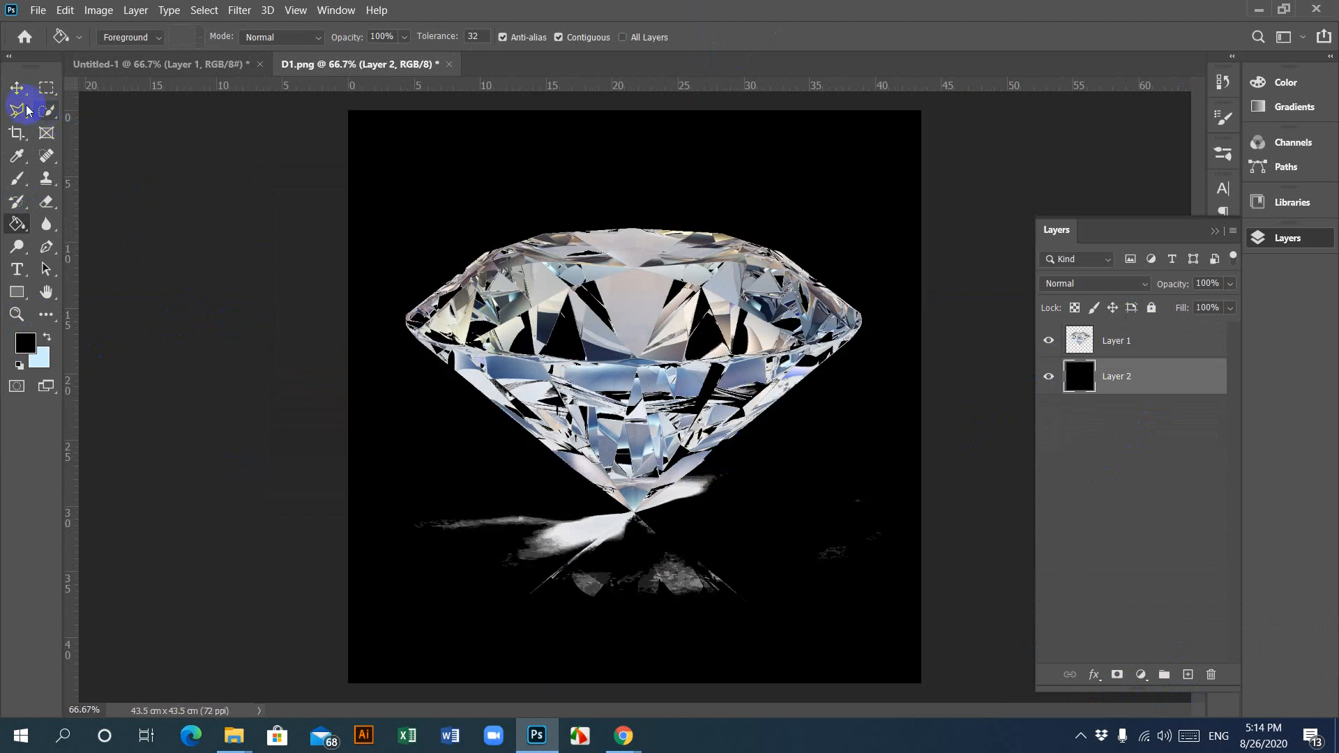
click(16, 87)
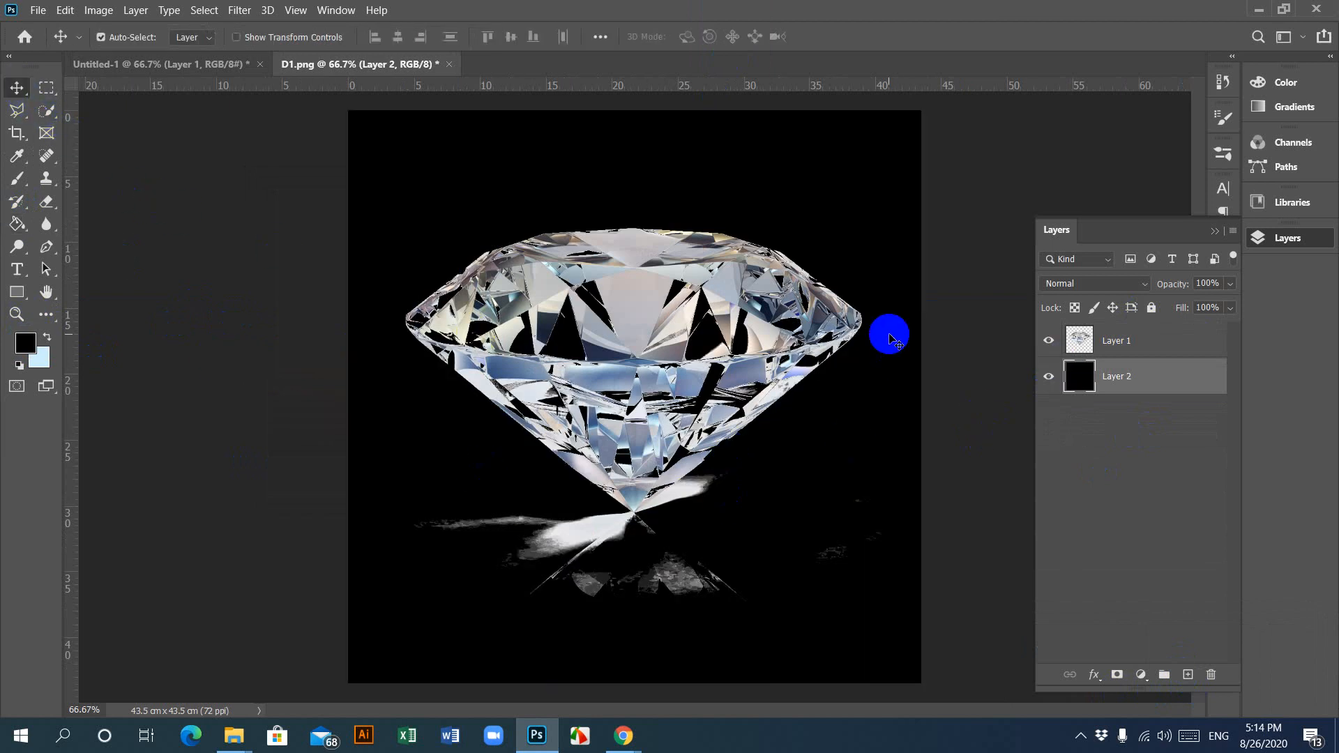
click(447, 64)
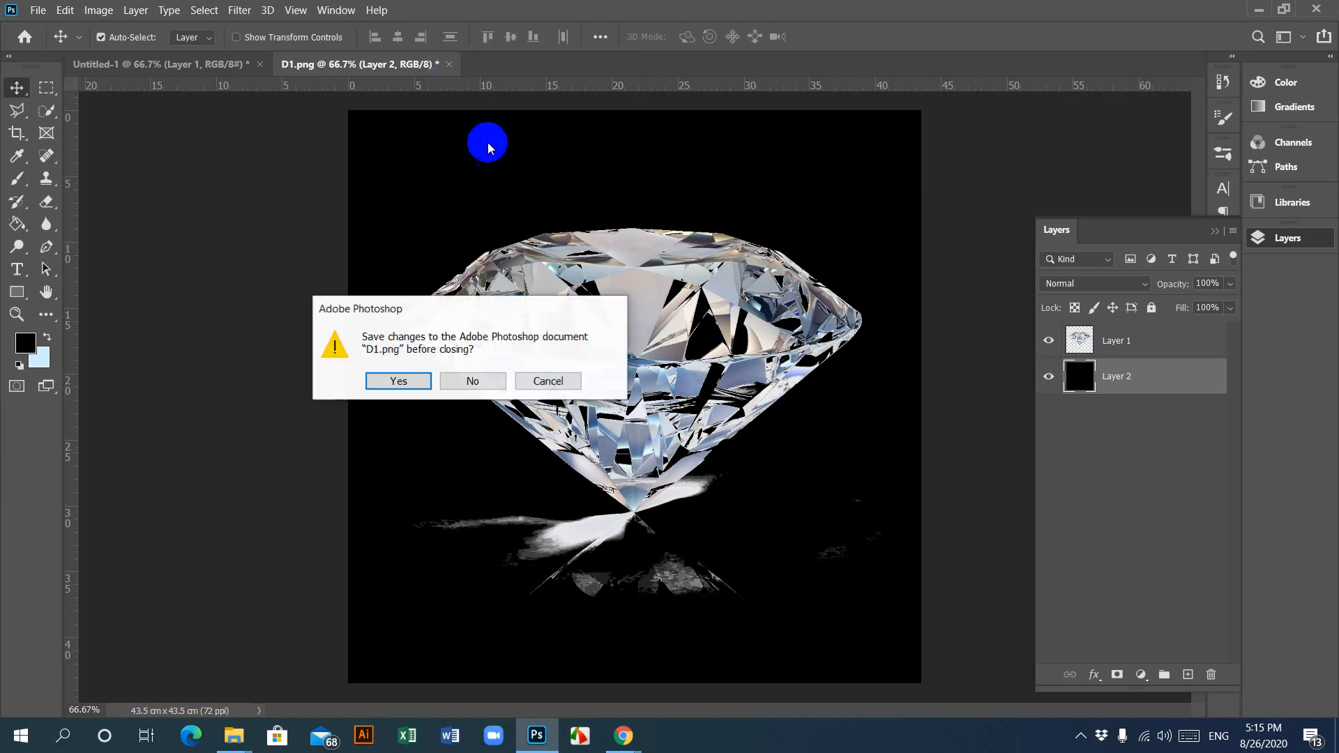
click(488, 388)
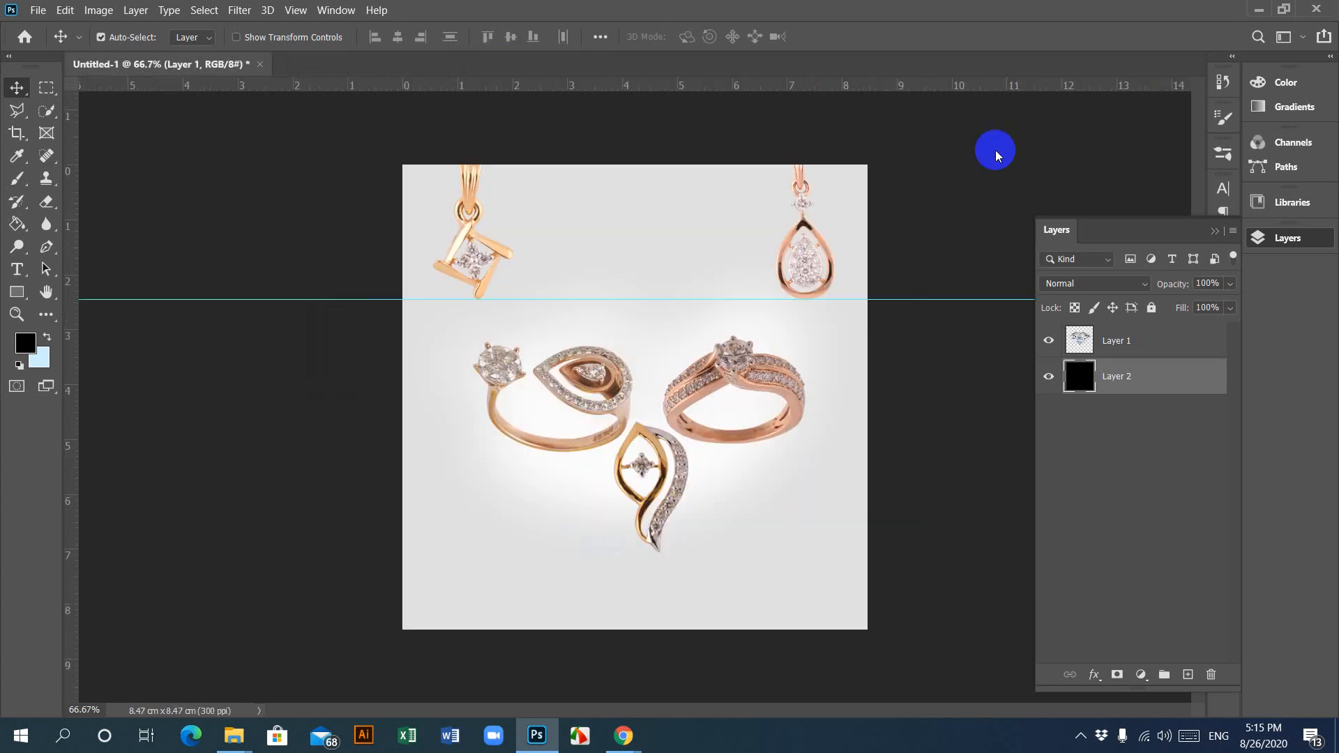
Step: Switch to File Explorer and open the D2 diamond image from the jwelary retouch folder in Photoshop as its own document
click(1264, 13)
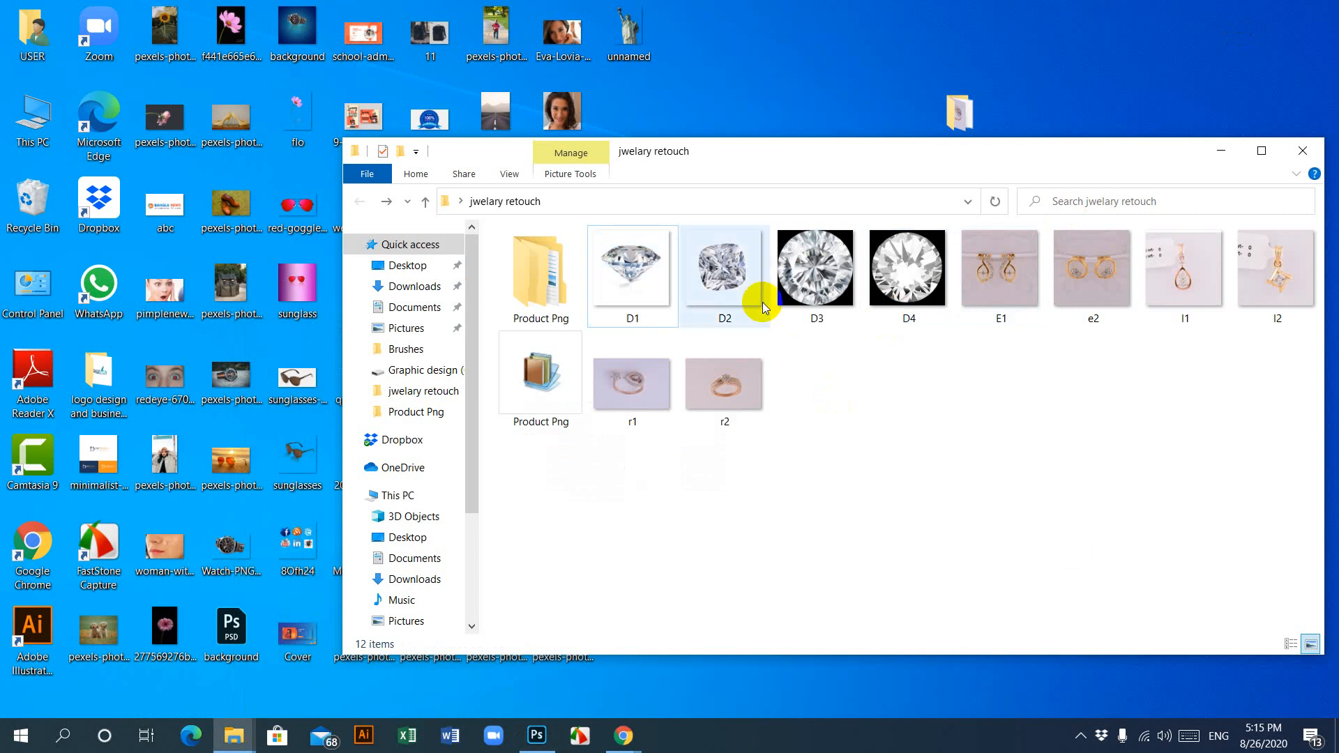
click(736, 283)
click(881, 471)
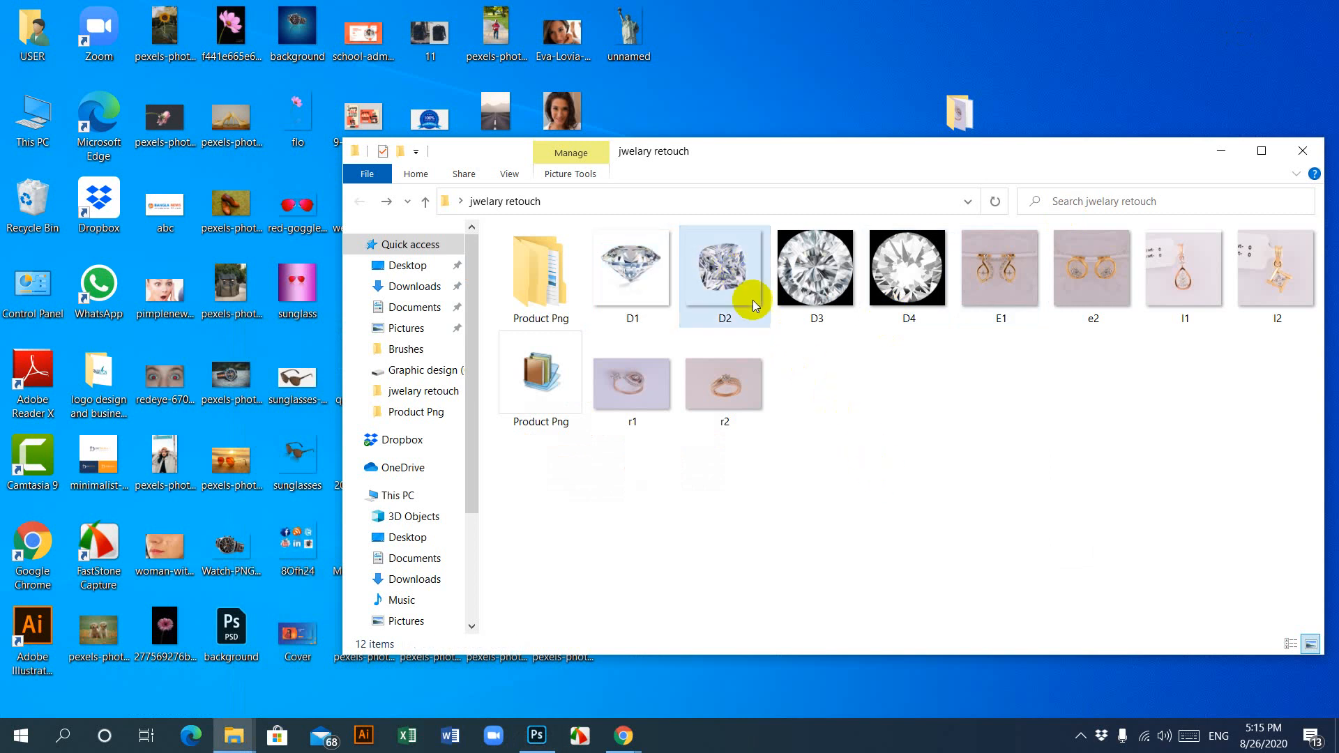
drag(735, 286, 587, 110)
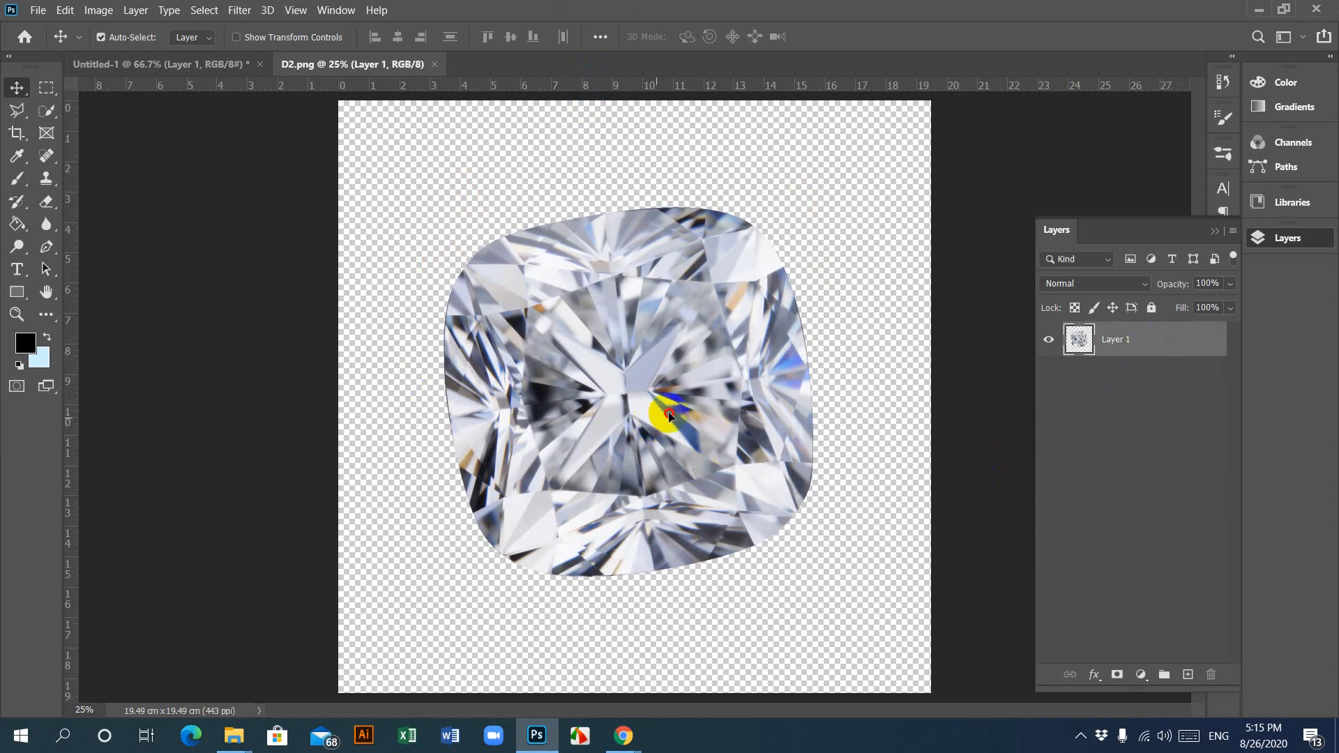
Step: Copy the diamond from D2.png into Untitled-1 and scale it proportionally to about 18.6%
mouse_move(659, 411)
mouse_down()
mouse_move(785, 467)
mouse_move(607, 415)
mouse_move(531, 269)
mouse_move(281, 149)
mouse_move(191, 146)
mouse_move(199, 64)
mouse_move(218, 98)
mouse_move(658, 399)
mouse_up()
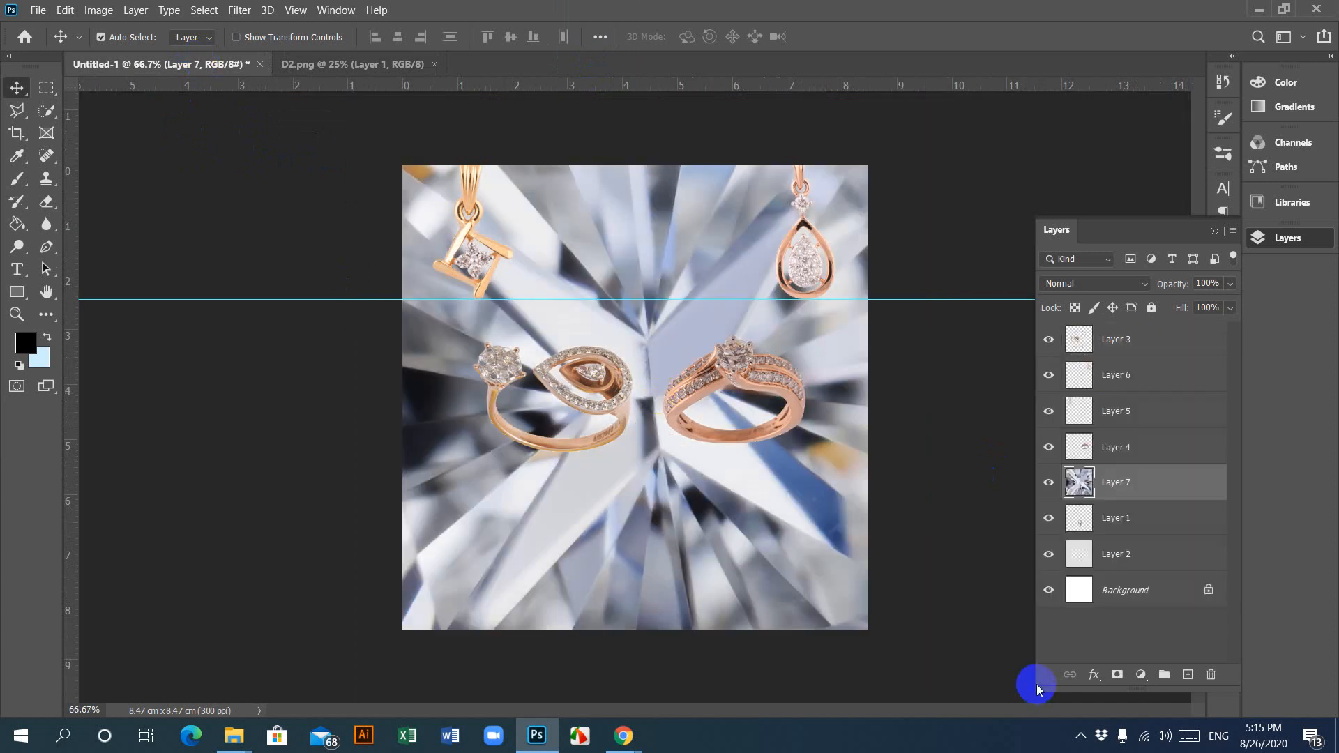
key(ctrl+t)
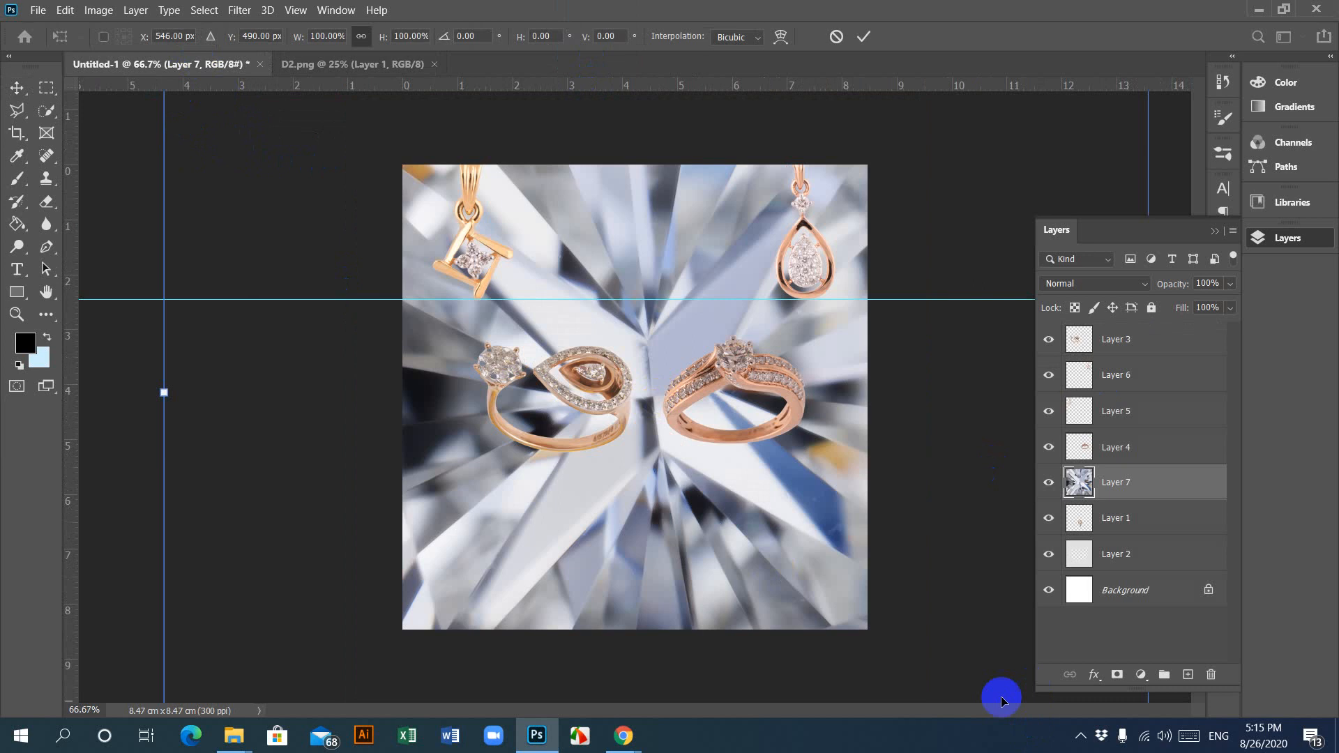
key(ctrl+0)
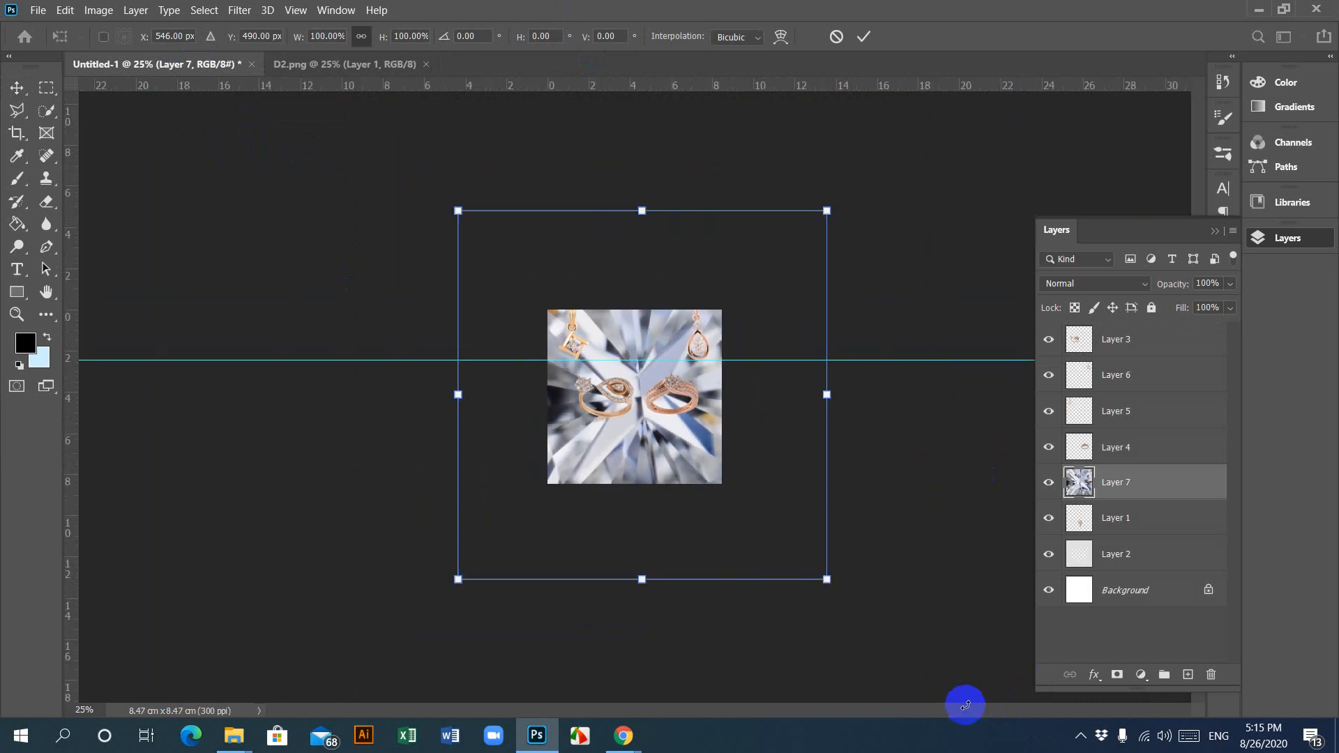
drag(827, 581, 686, 438)
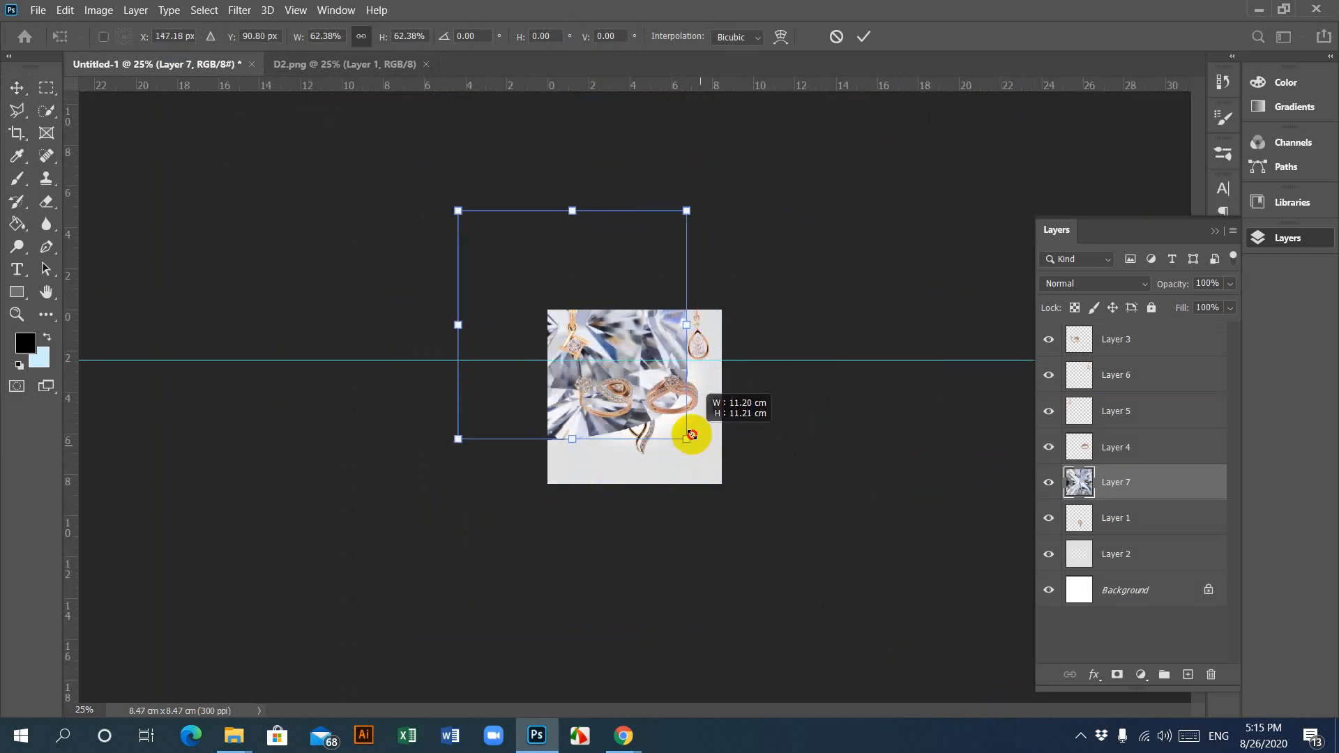
drag(458, 211, 611, 386)
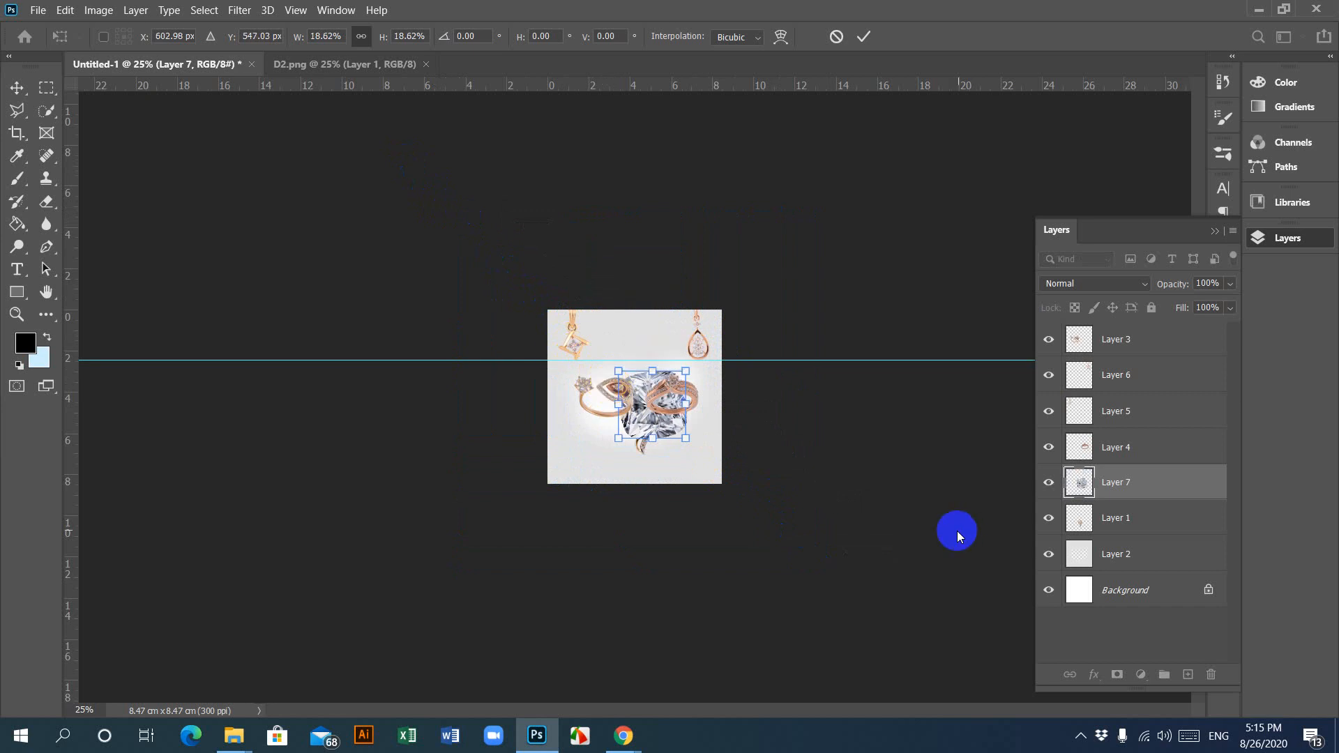
Step: Shrink the diamond further, rotate it to stand on one corner, and place it directly left of the leaf-shaped pendant
key(ctrl+plus)
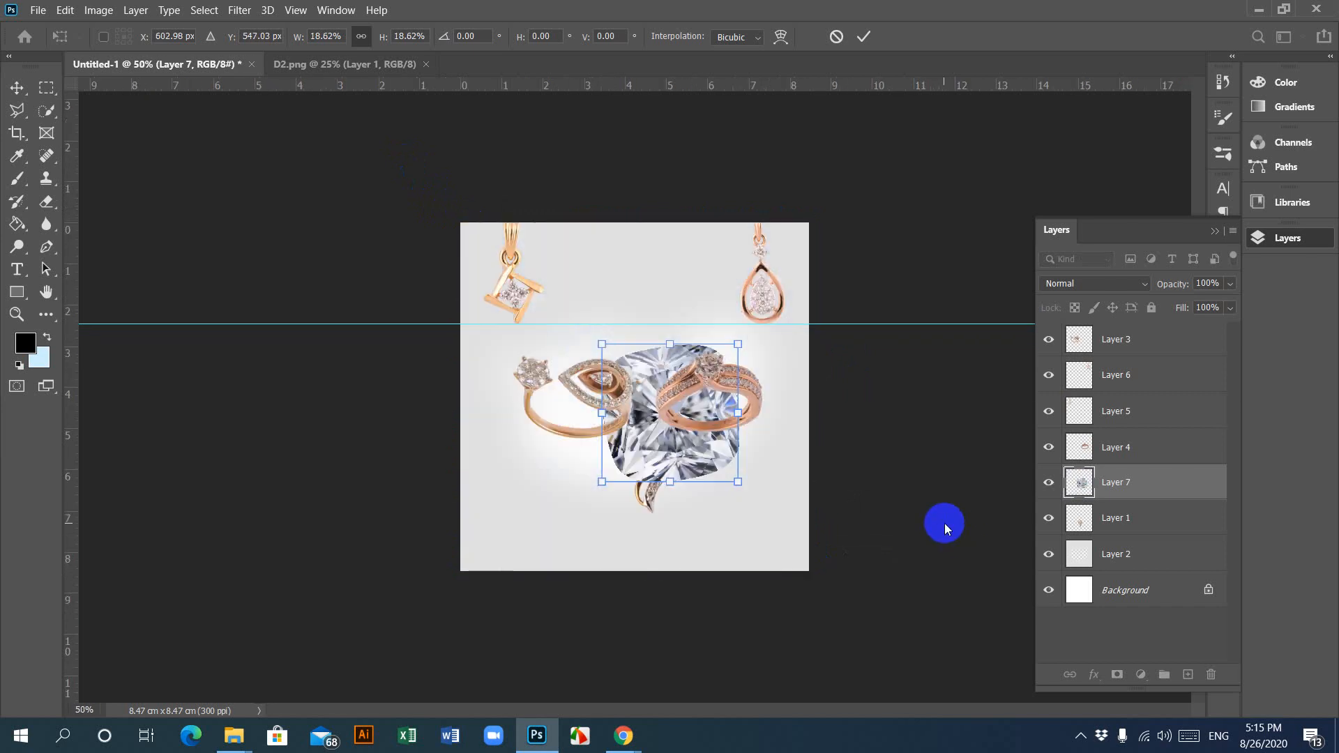
drag(739, 482, 589, 471)
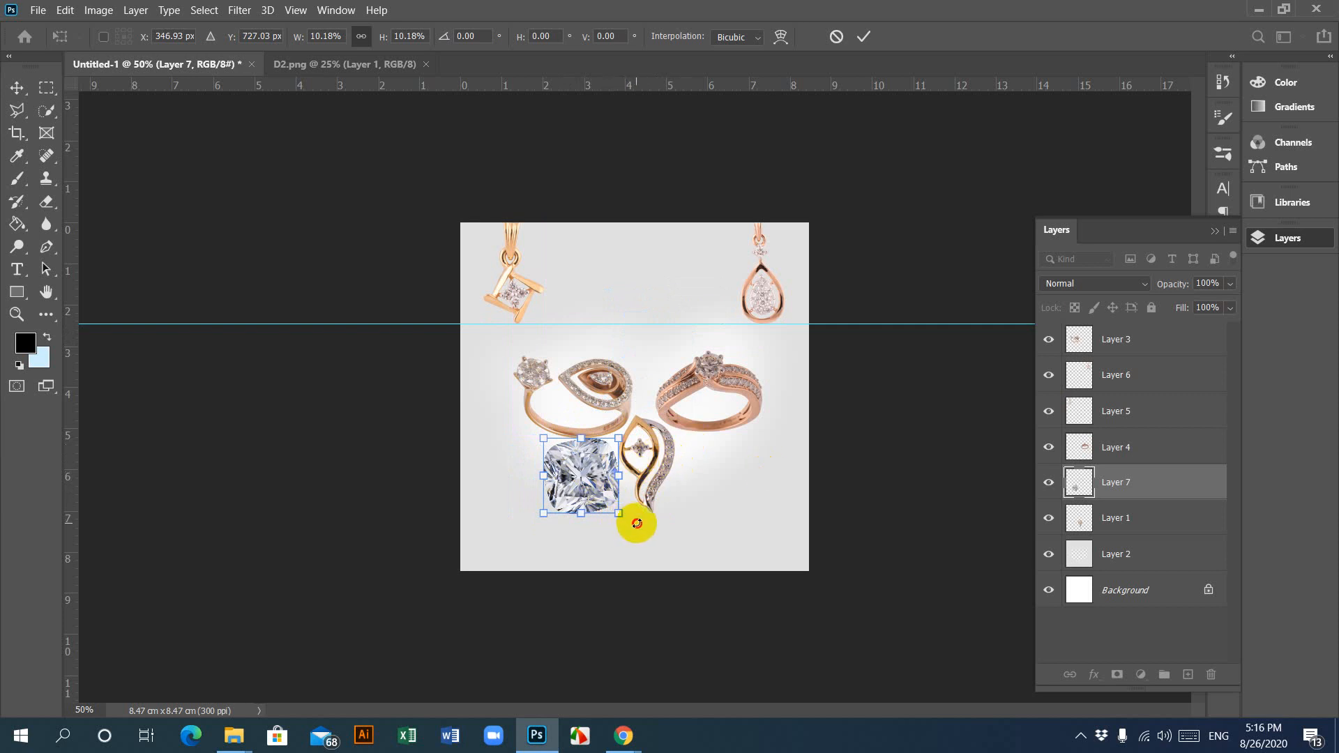
drag(636, 523, 597, 481)
drag(572, 528, 603, 483)
key(Return)
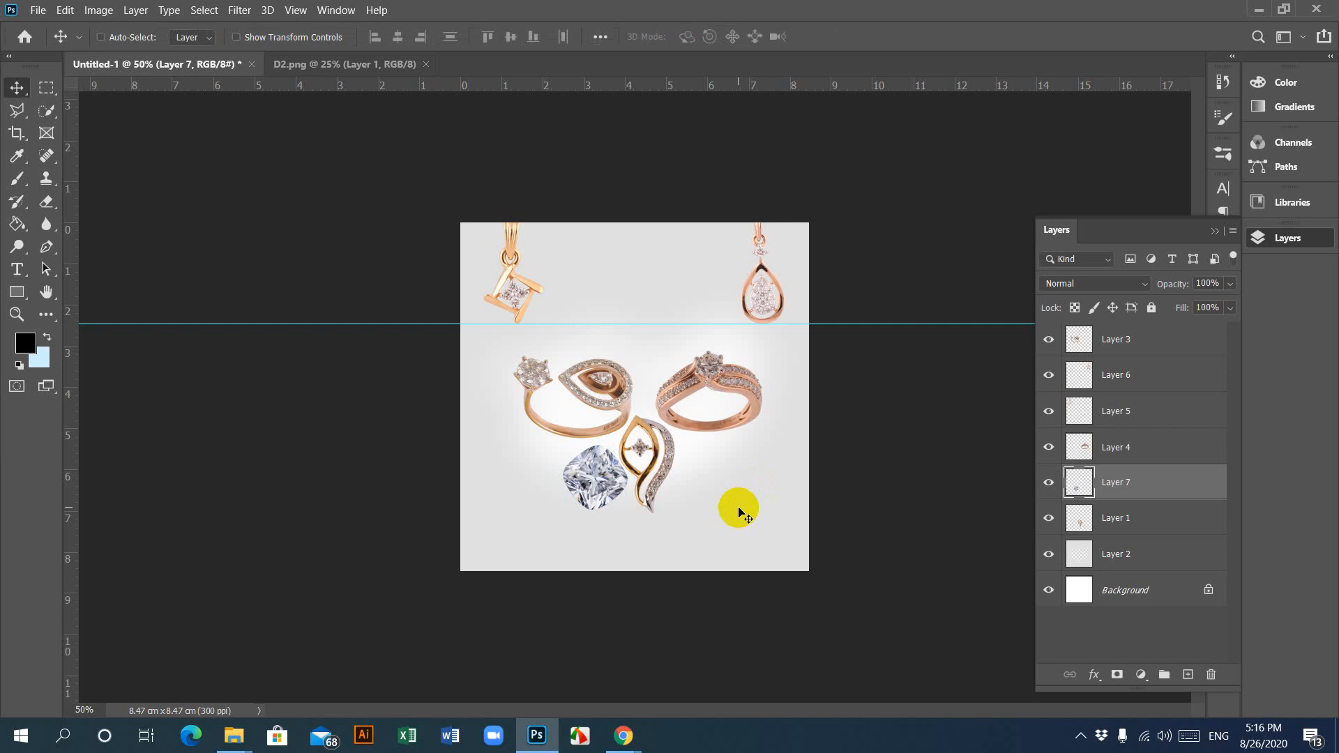
Step: Move the diamond up between the two rings, just below the guide
key(ctrl+equal)
key(ctrl+equal)
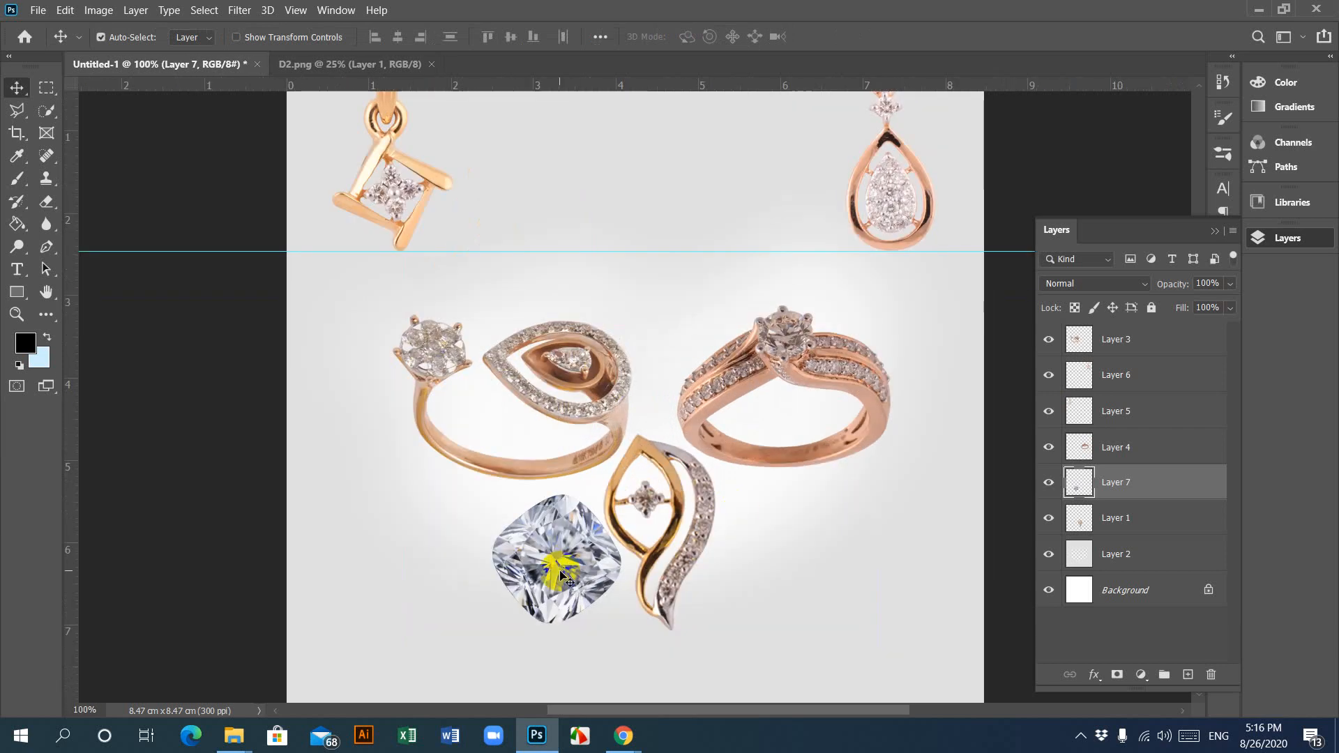
drag(562, 575, 675, 335)
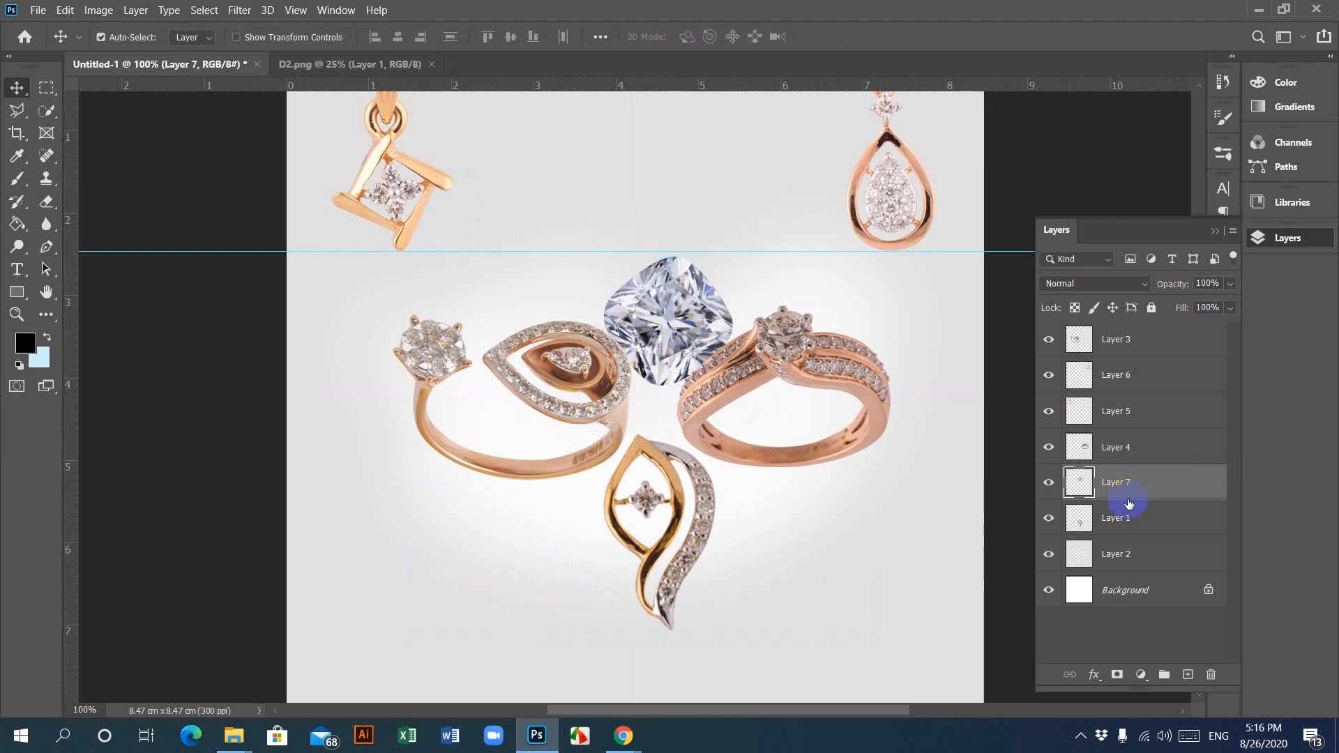
Step: Move the diamond's Layer 7 below Layer 1 in the layer stack and toggle Layer 2's visibility off and on
drag(1117, 485, 1115, 534)
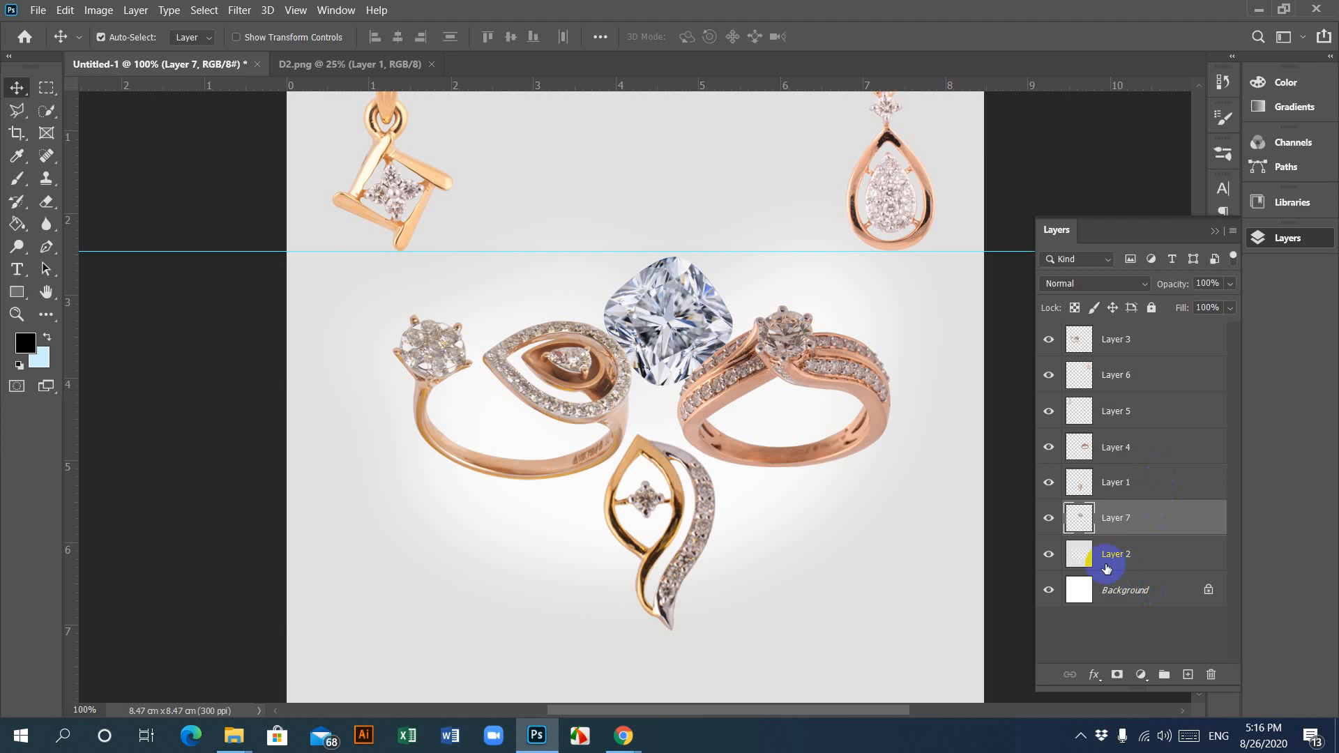
click(1048, 554)
click(1048, 554)
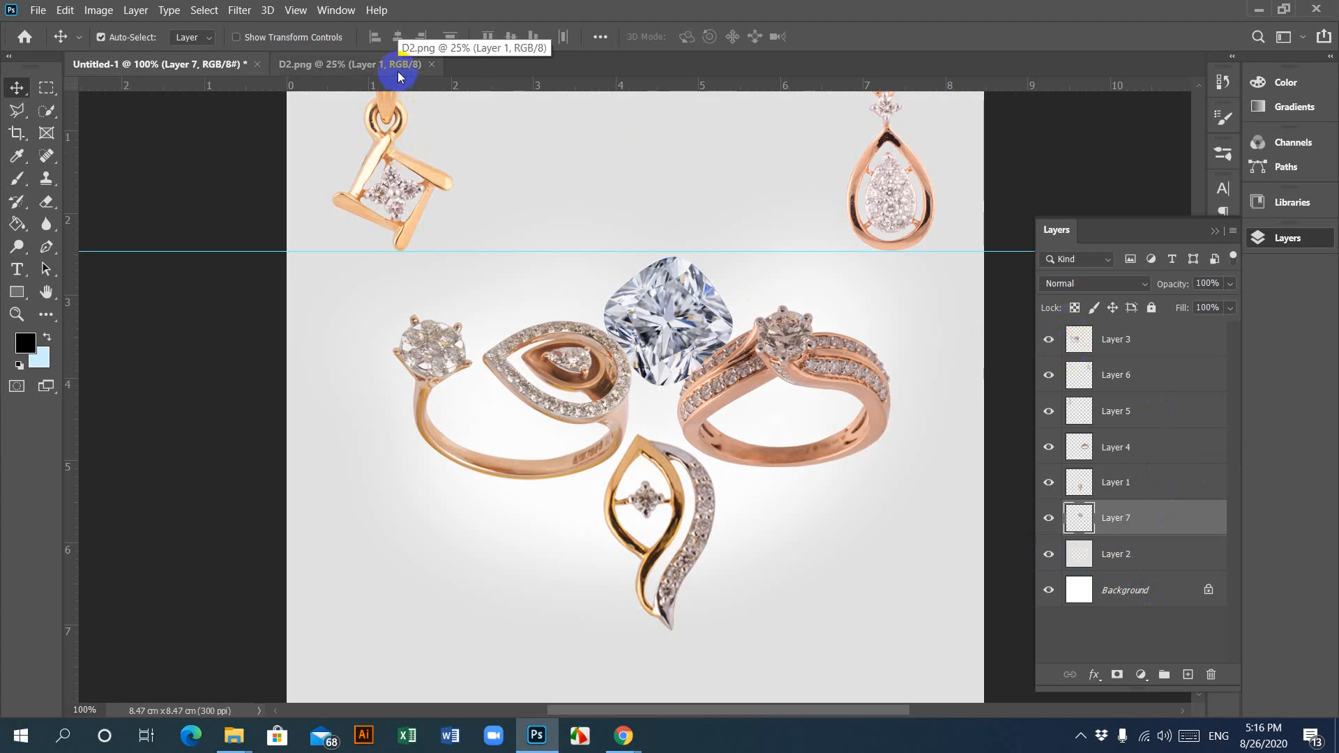
Step: Switch to File Explorer and look through the jwelary retouch folder and its nested Product Png folders for another image to use
click(1260, 11)
click(913, 282)
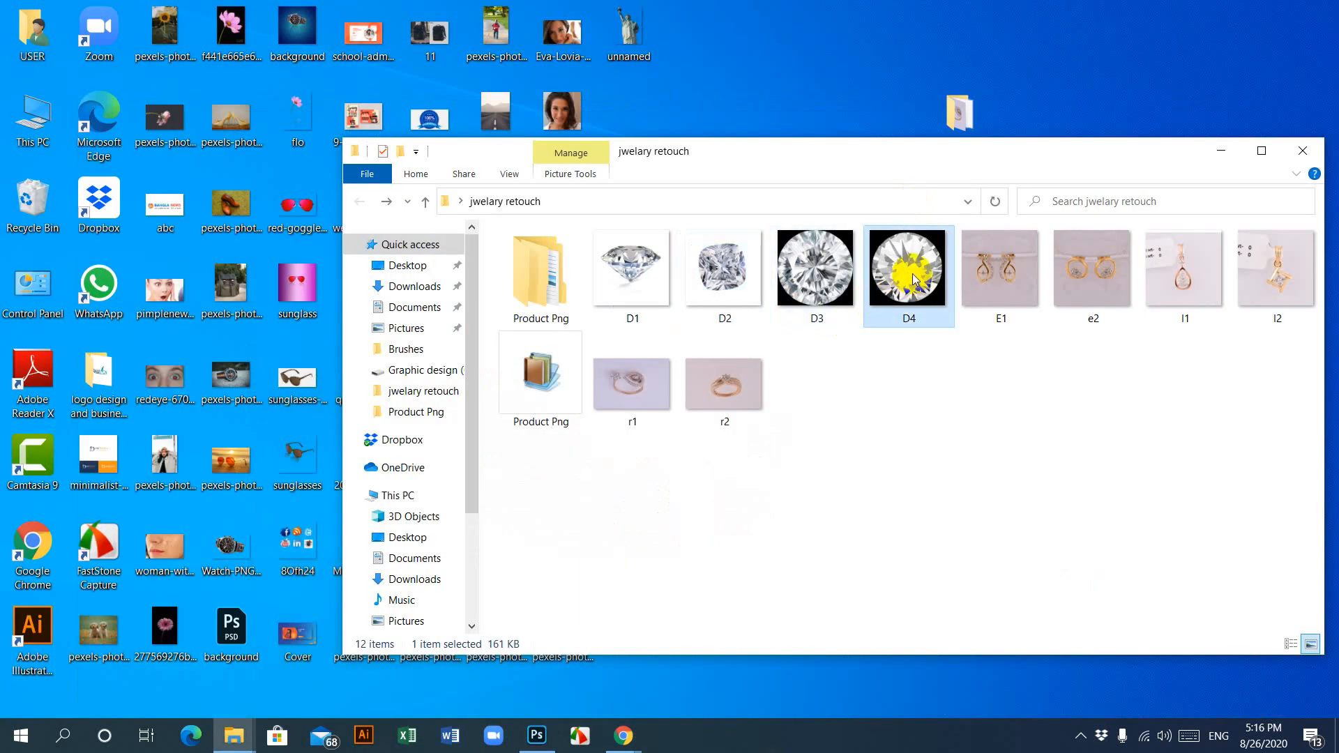
click(619, 267)
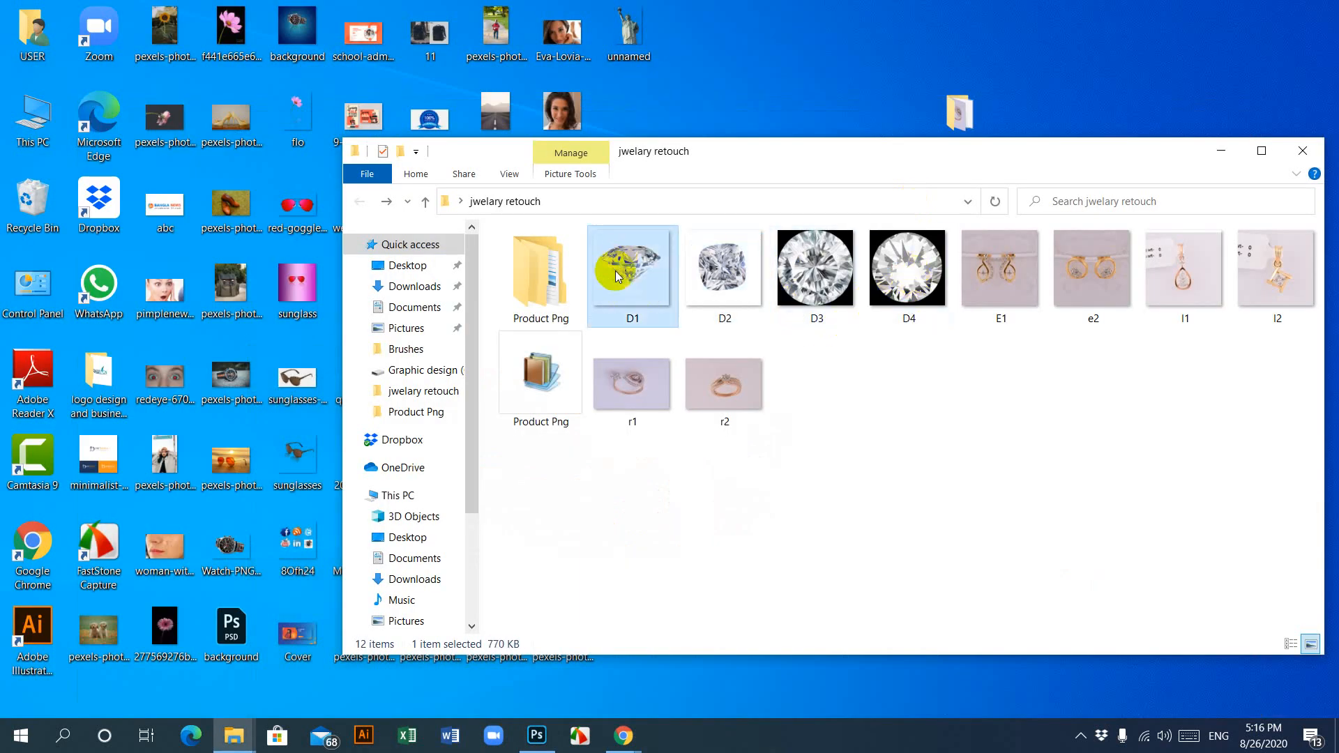
double_click(539, 278)
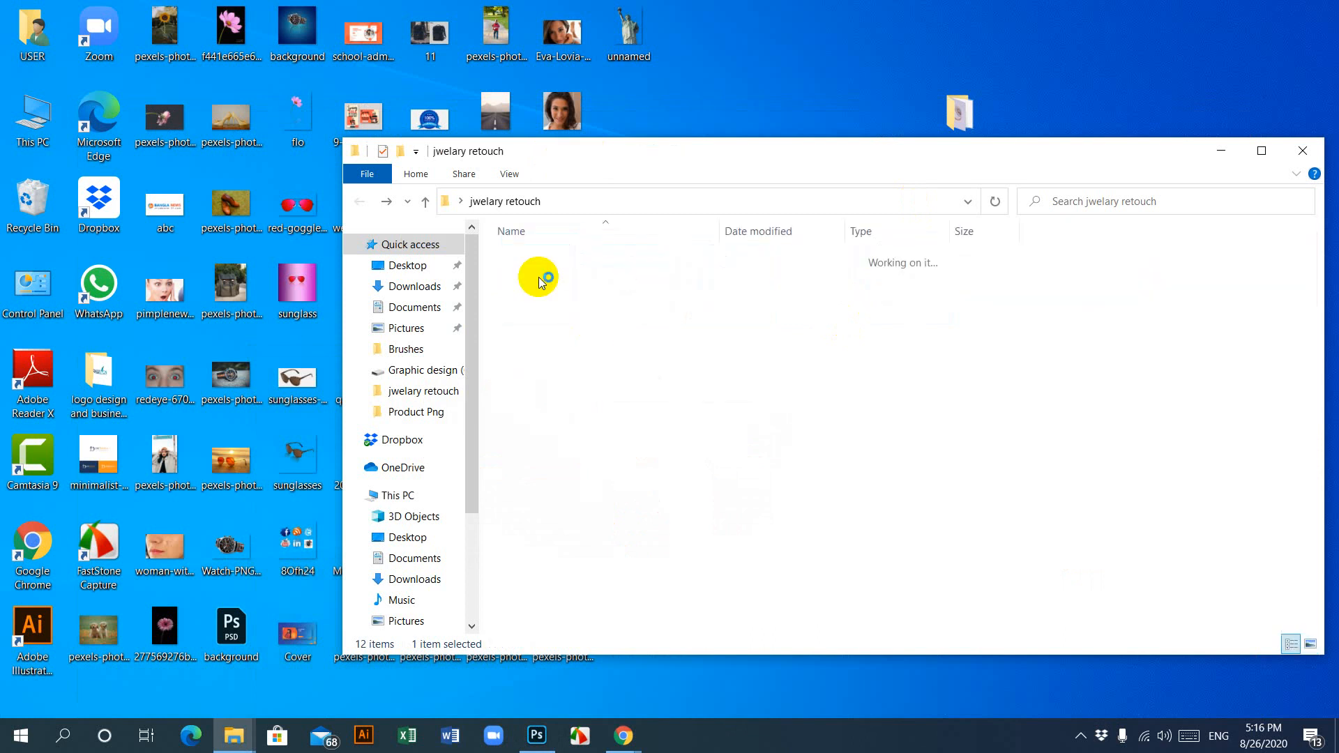
double_click(534, 258)
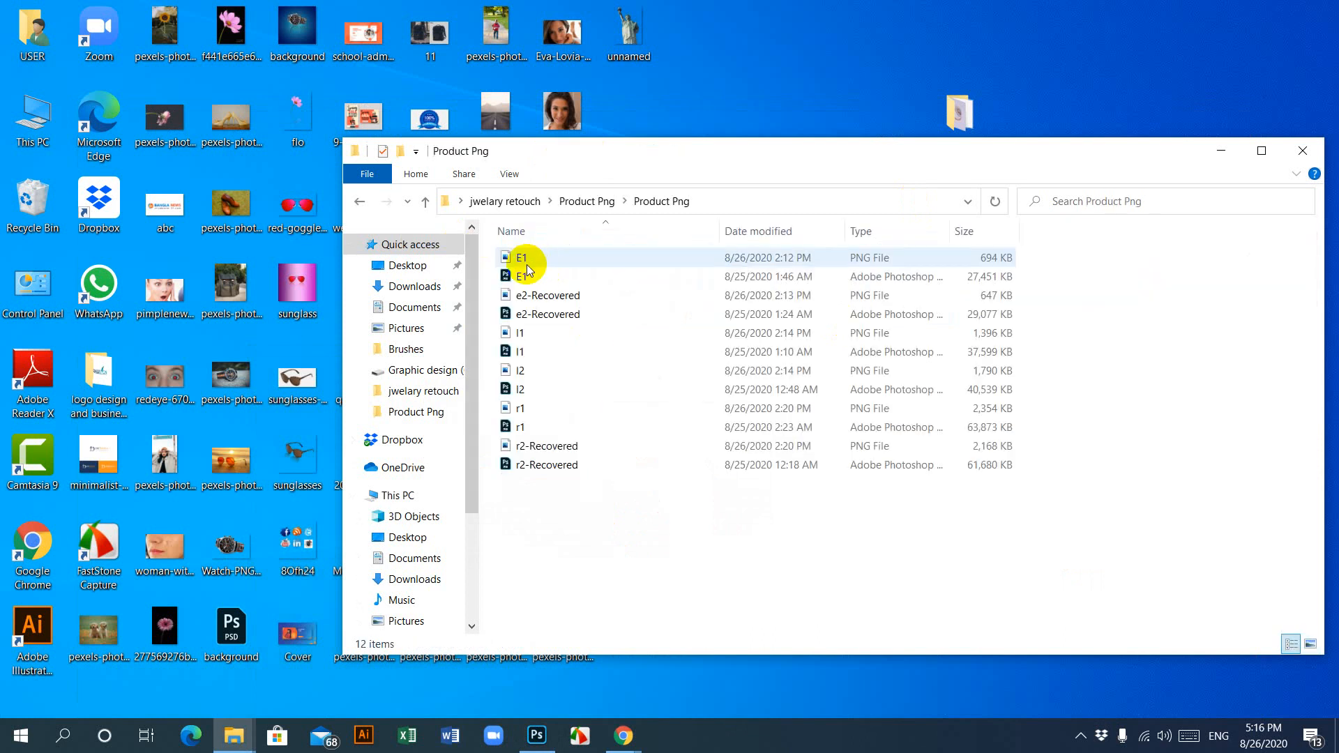
click(359, 201)
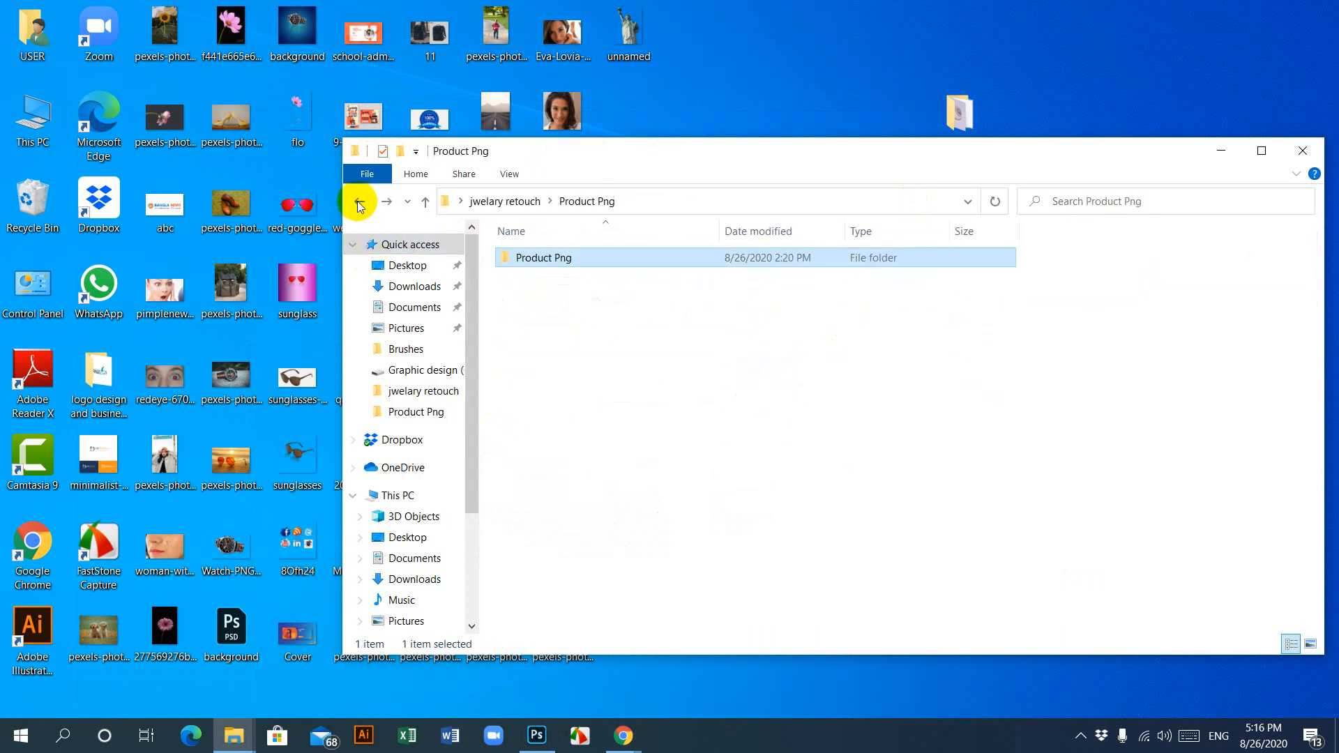
click(359, 202)
Step: Open the round D4 diamond image from the jwelary retouch folder in Photoshop as its own document
click(631, 272)
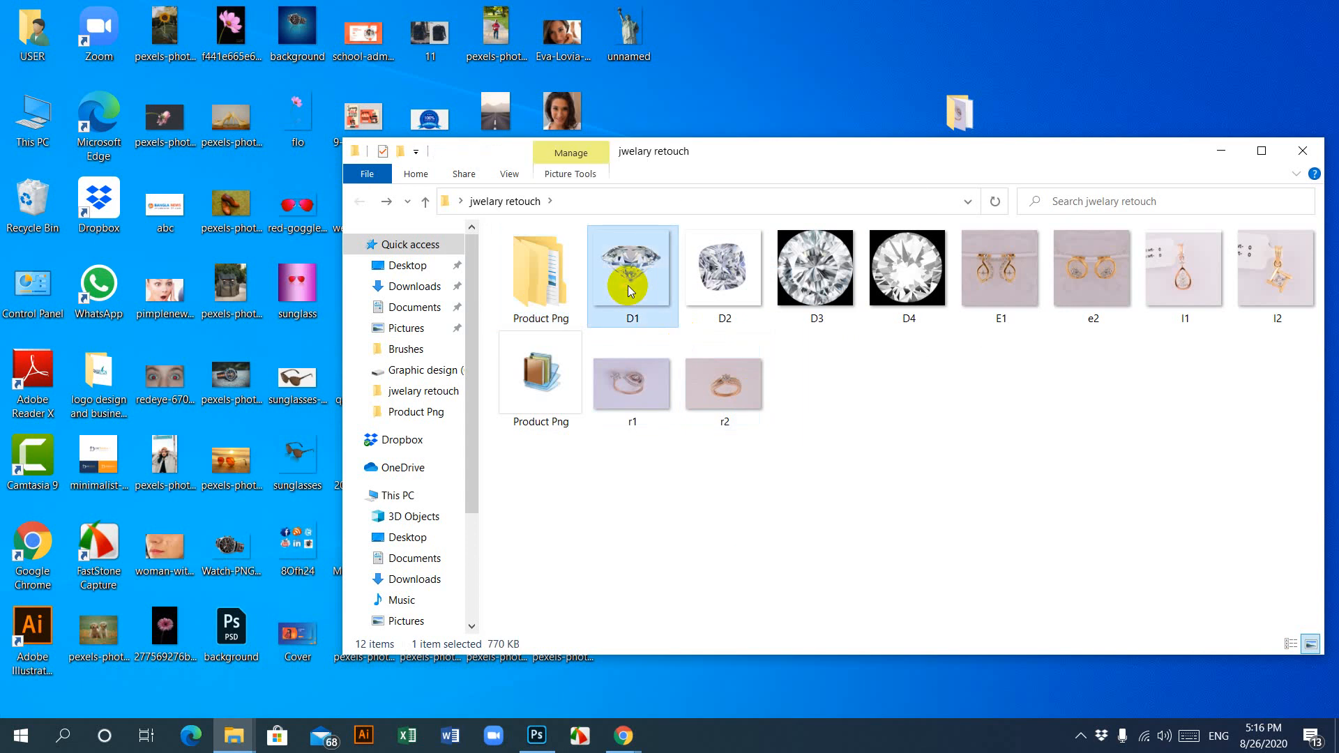
click(812, 359)
click(812, 265)
click(914, 286)
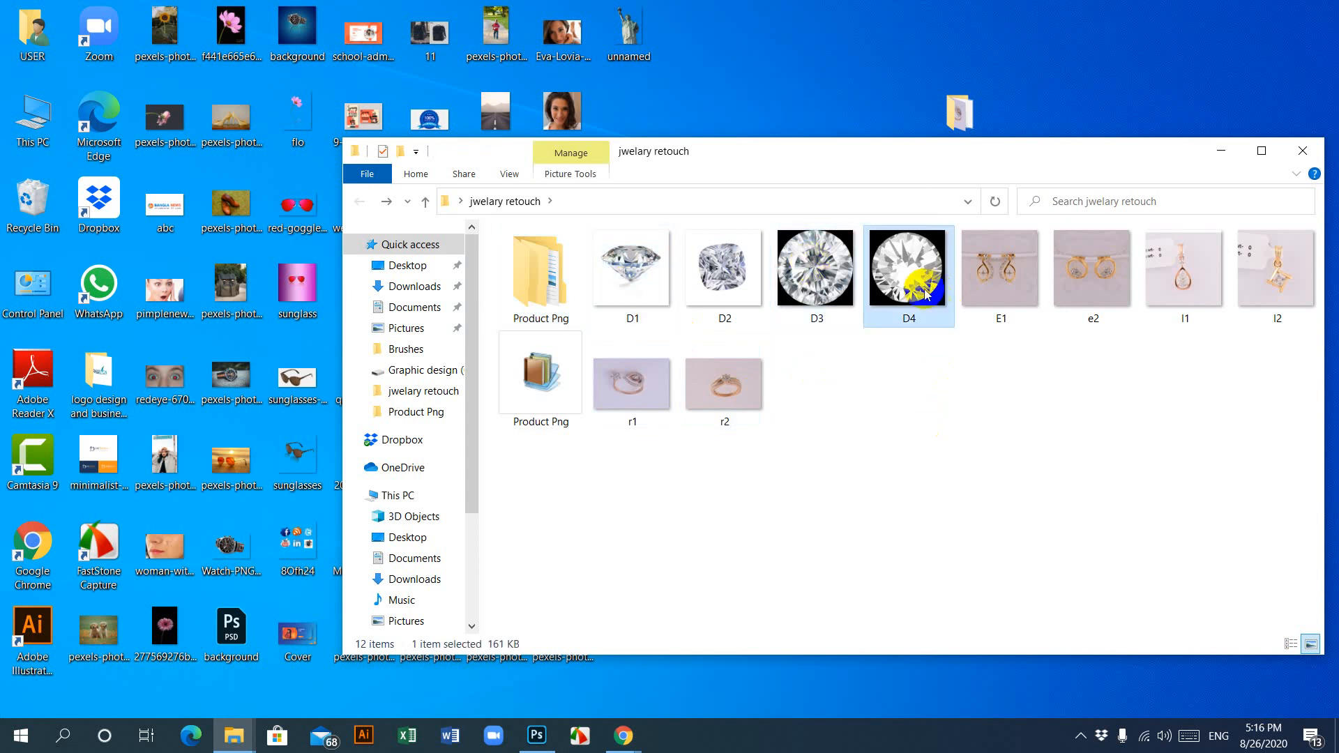
drag(910, 271, 789, 56)
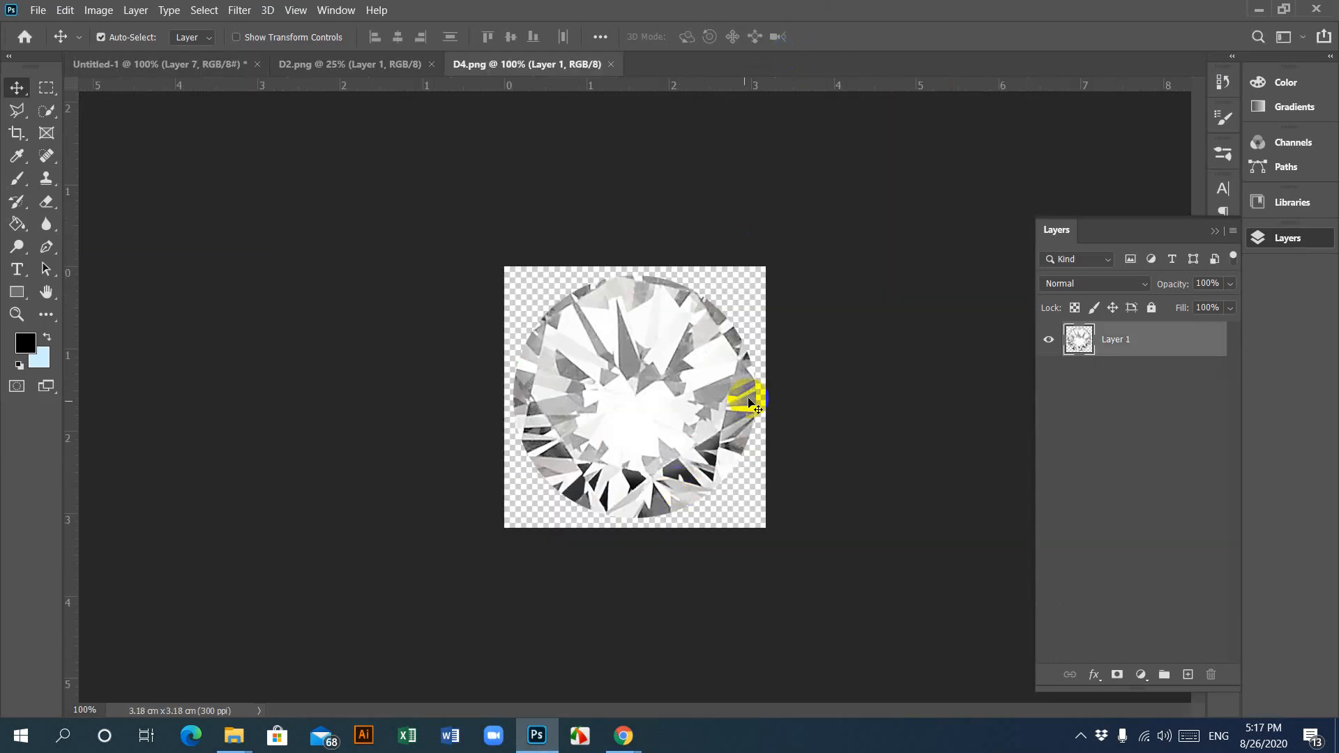
Step: Copy the round diamond from D4.png into Untitled-1 and place it below the rose-gold ring, beside the leaf-shaped pendant
drag(681, 412, 192, 66)
drag(476, 246, 684, 450)
drag(752, 500, 869, 571)
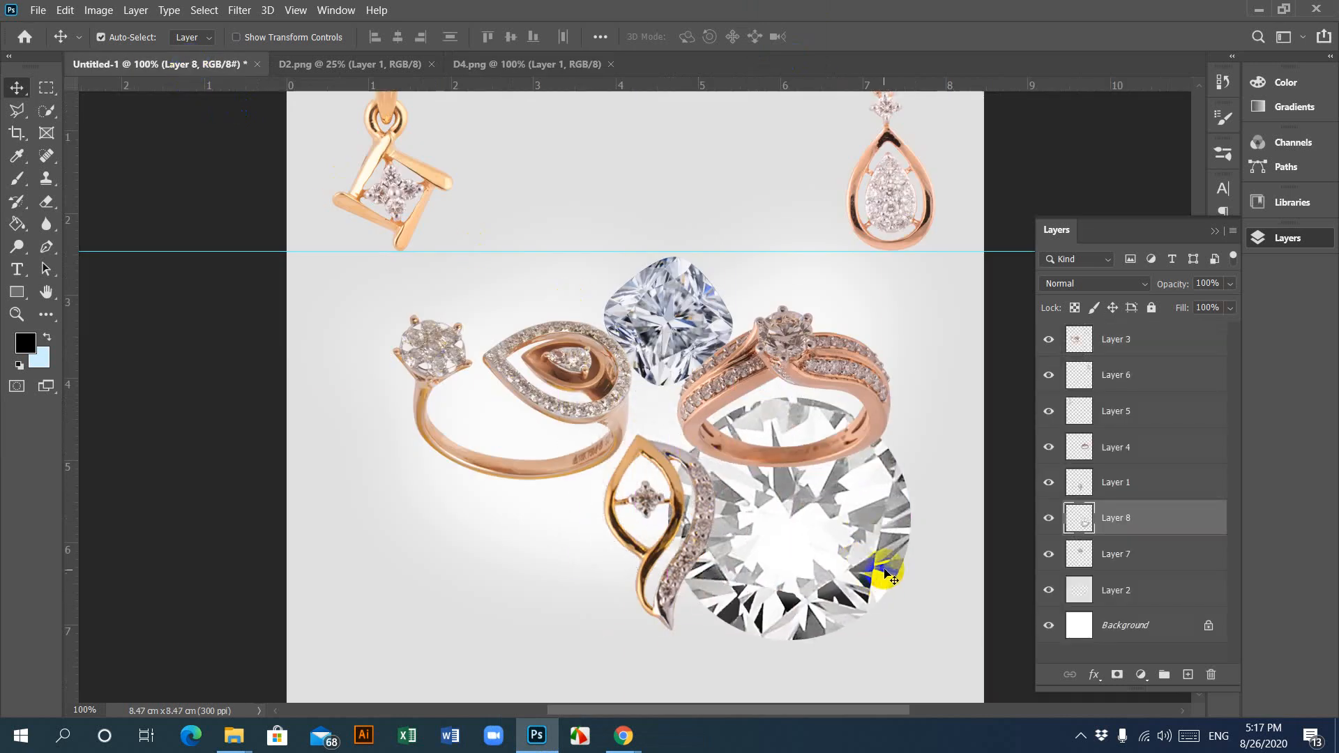
Step: Scale the round diamond proportionally to about 37.4% and place it behind the top of the rose-gold ring, touching the guide
key(ctrl+t)
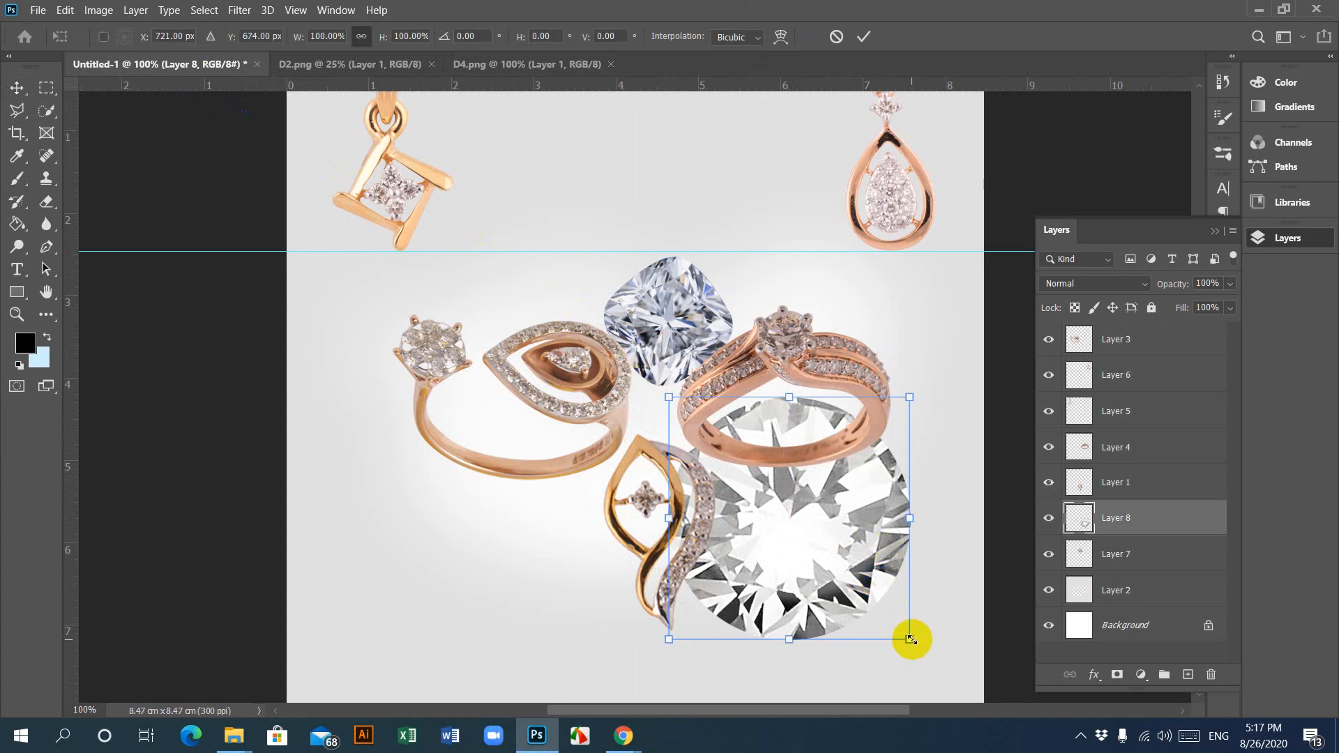
drag(909, 638, 509, 386)
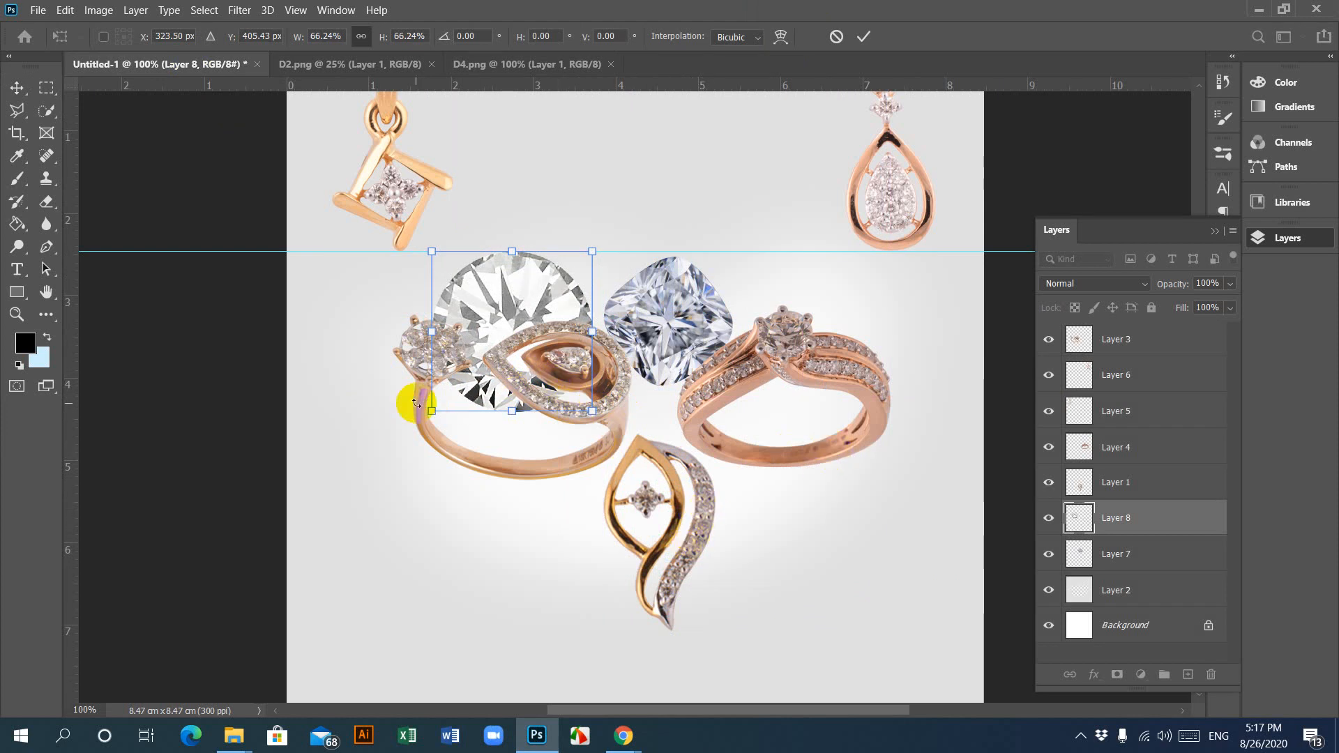
drag(432, 410, 505, 341)
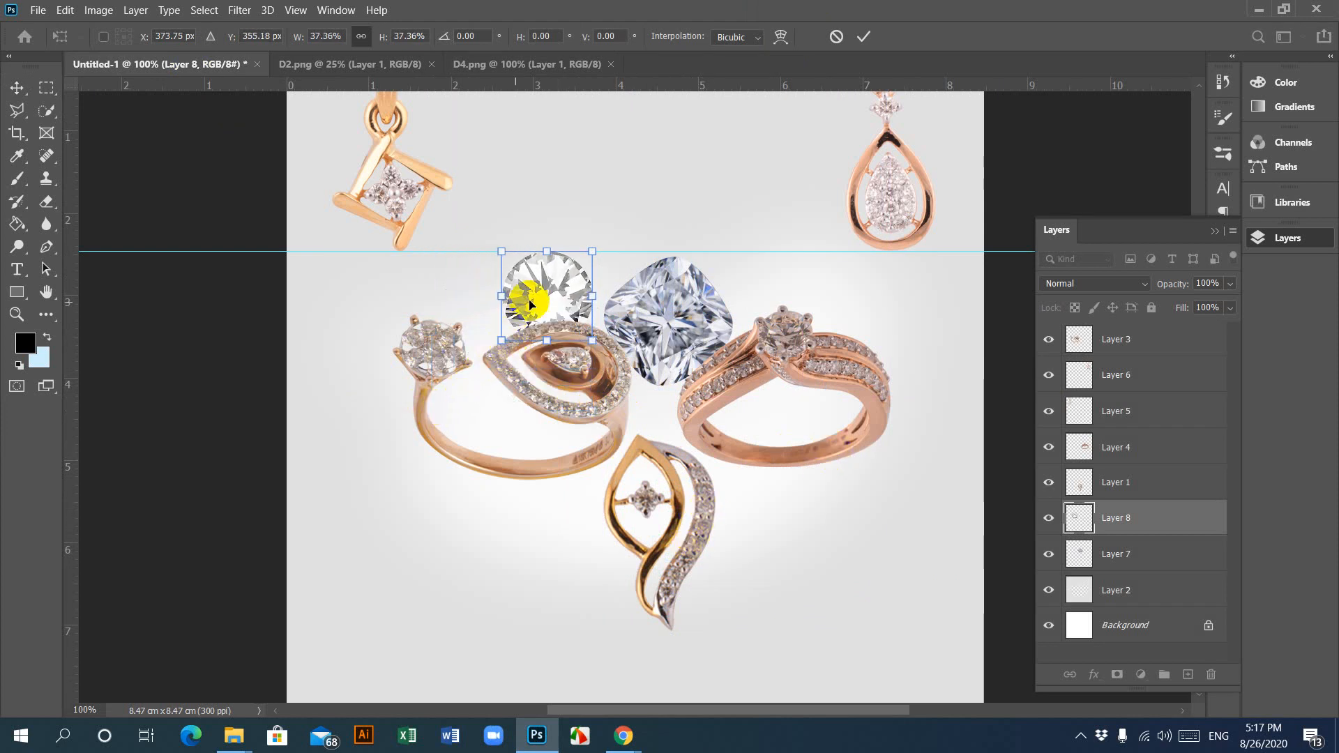
drag(556, 297, 781, 293)
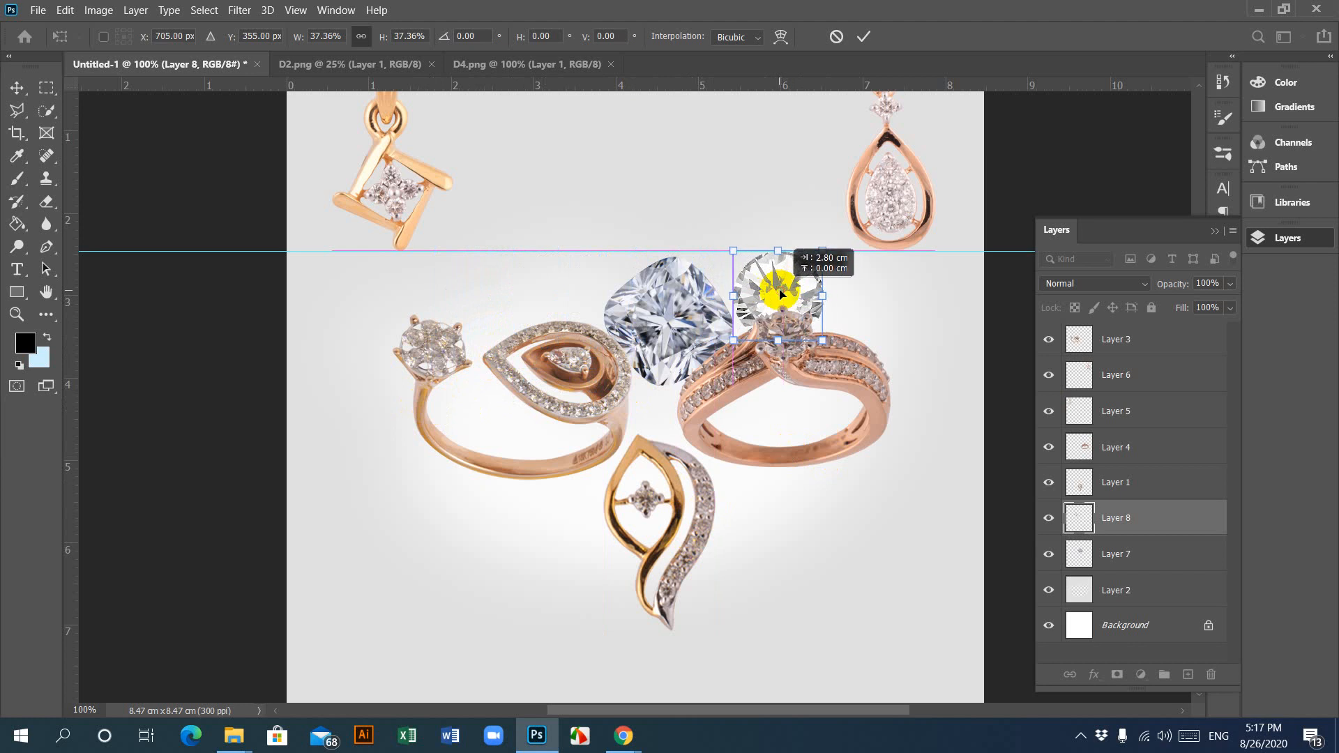
key(Return)
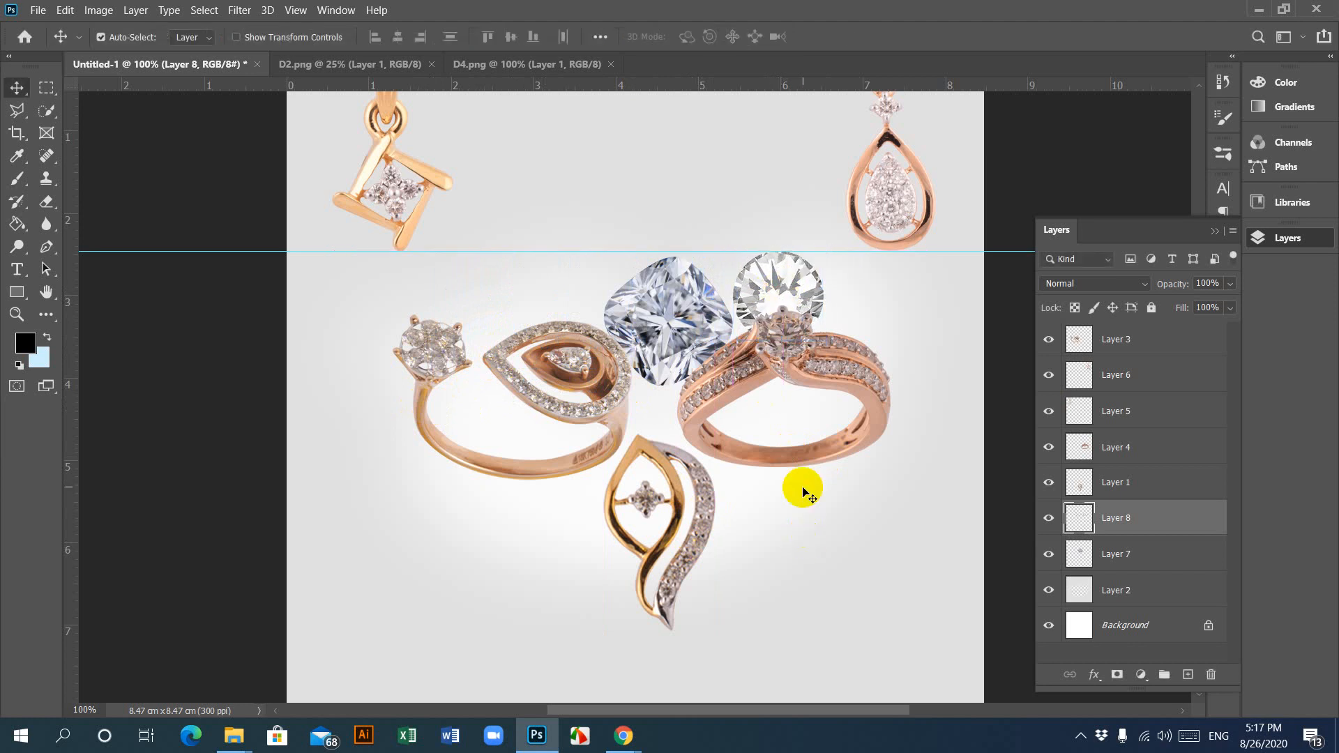
Step: Clear the middle of the composition by moving the leaf-shaped pendant to the lower right and both rings to the left side
click(701, 512)
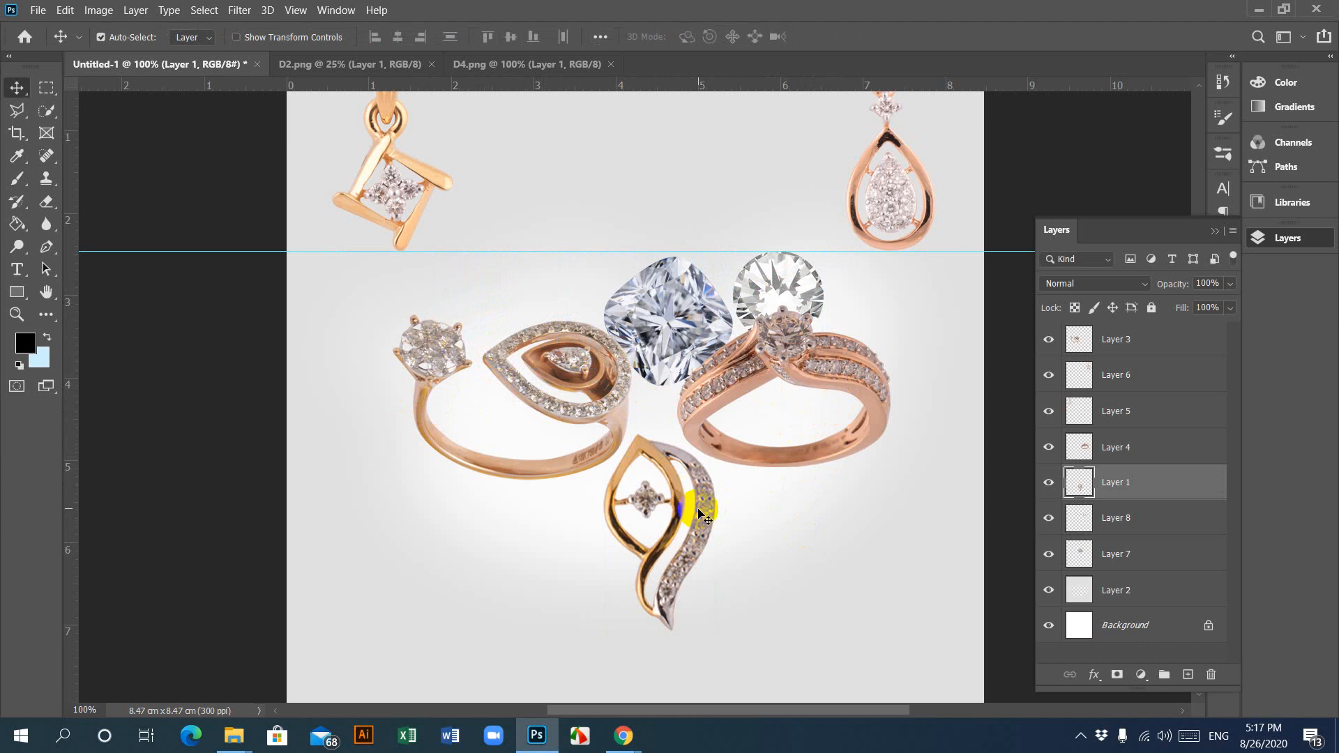
drag(701, 513, 857, 547)
drag(833, 380, 514, 516)
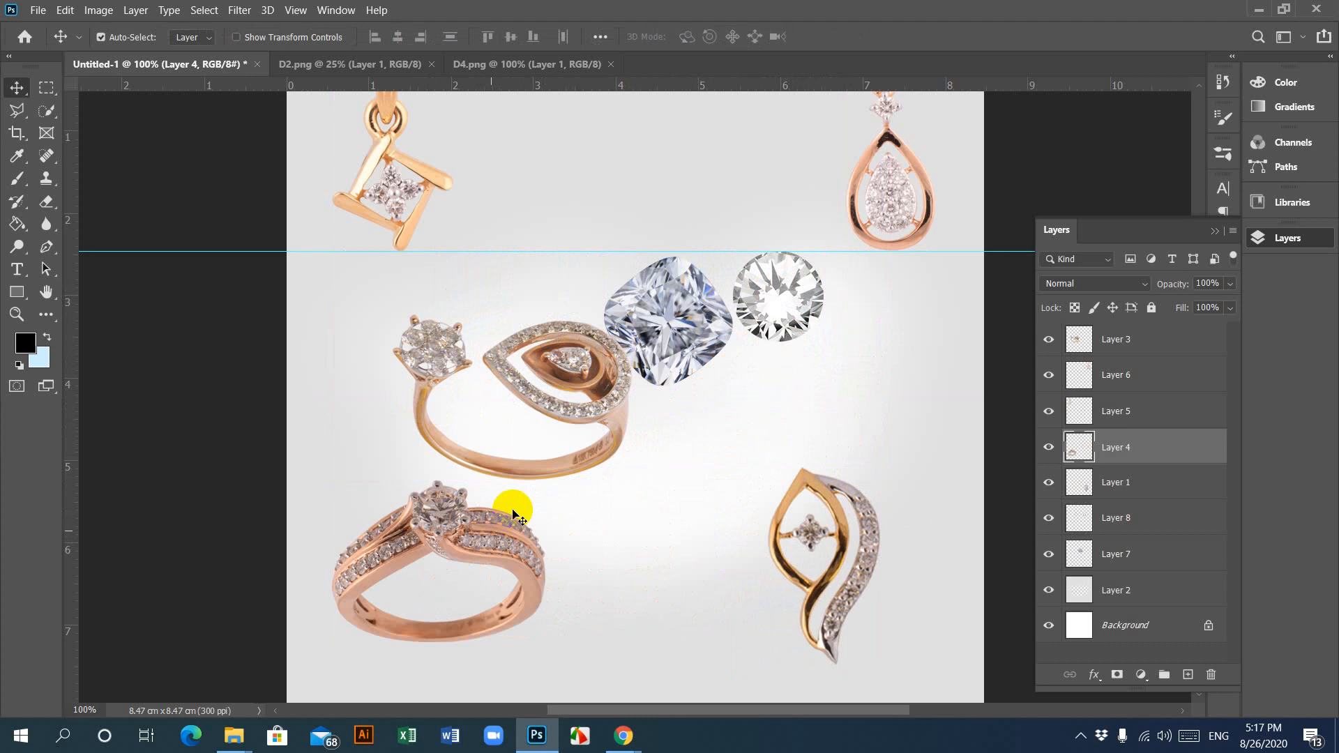
drag(584, 388, 486, 392)
Step: Lower the cushion-cut and round diamonds into the middle of the canvas, side by side
click(686, 301)
drag(682, 316, 675, 410)
drag(776, 306, 767, 397)
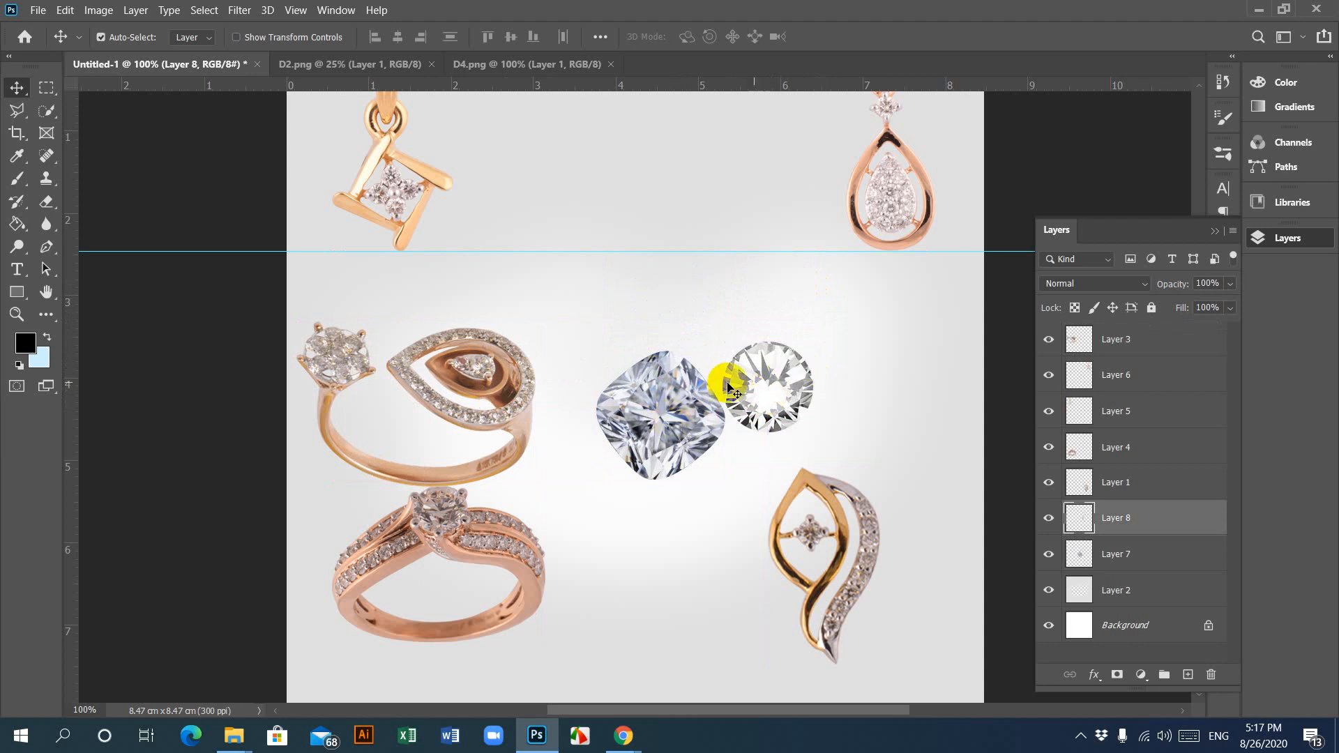
Step: Scale the cushion-cut diamond to about 69.4% and move both diamonds up and left as a side-by-side pair
click(659, 410)
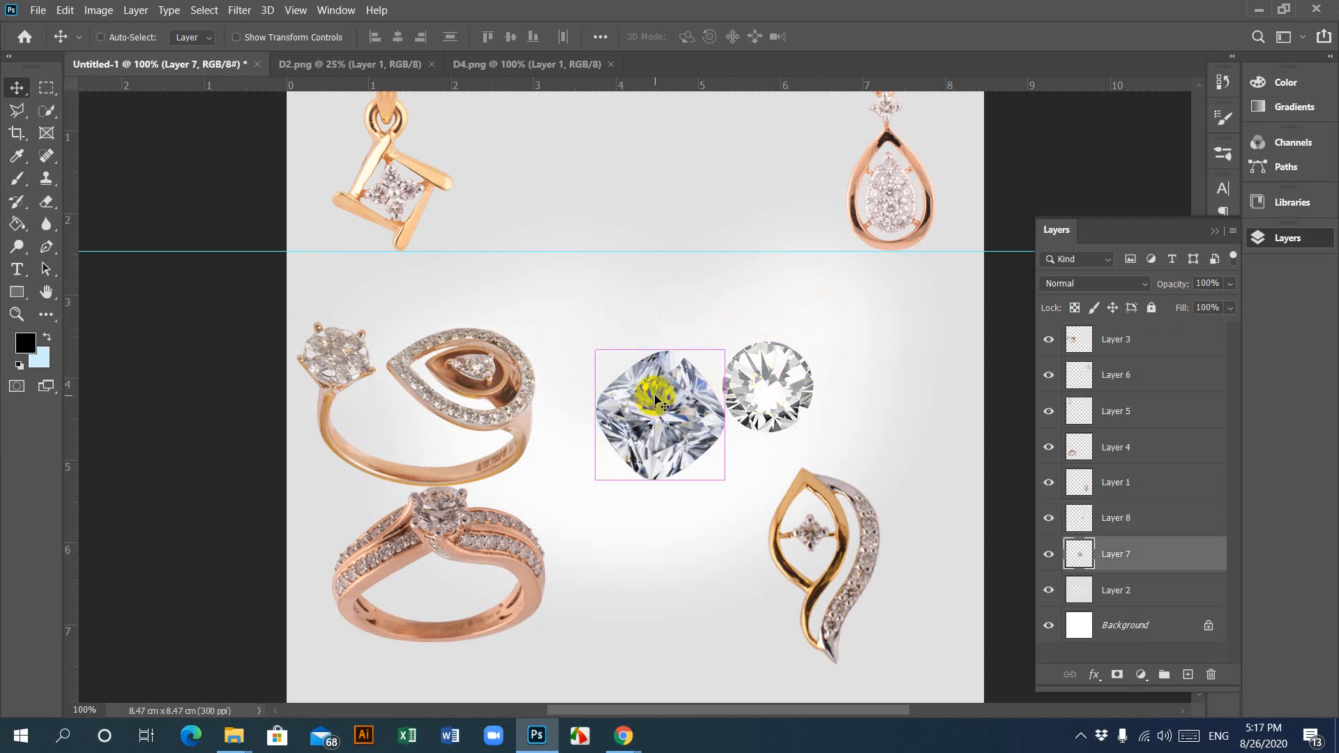
key(ctrl+t)
drag(594, 479, 634, 441)
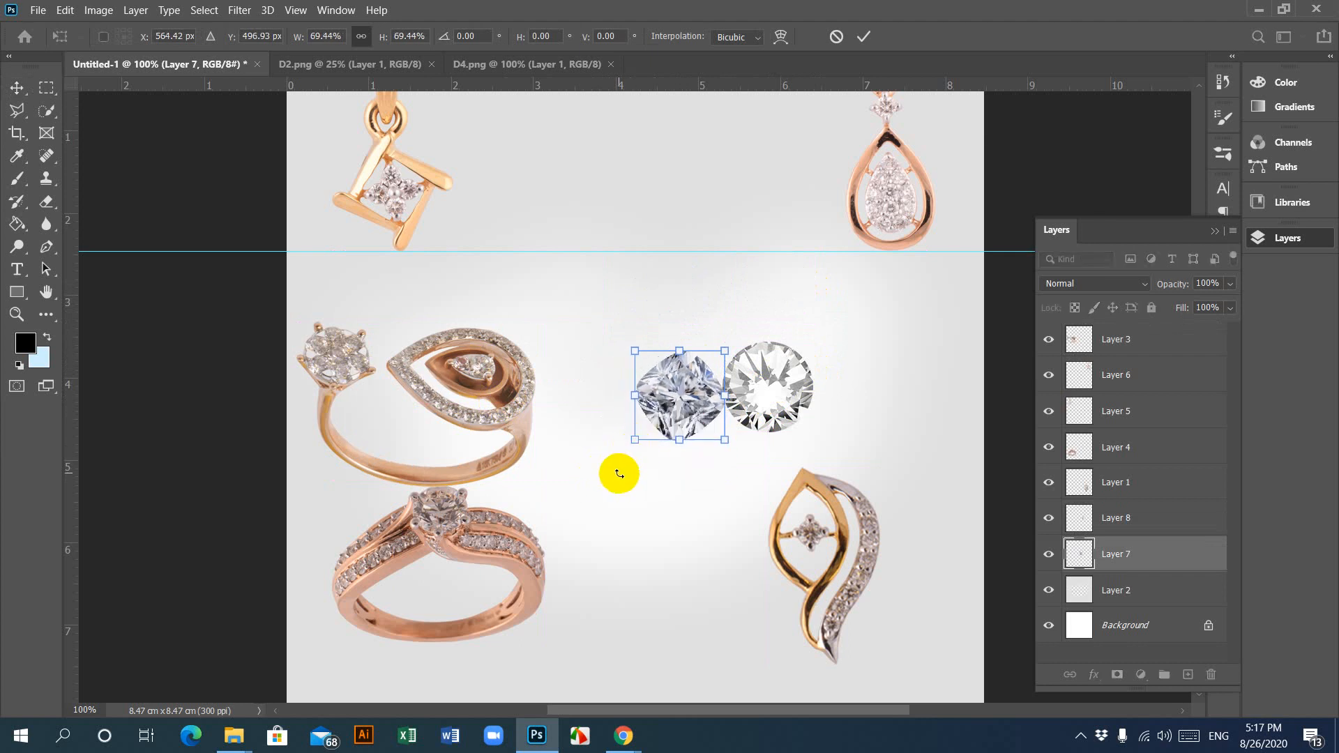
key(Return)
drag(690, 404, 646, 368)
drag(762, 391, 727, 362)
Step: Arrange the teardrop-halo ring left of the diamonds, the rose-gold ring beneath them, and the leaf-shaped pendant to their right
drag(492, 416, 544, 403)
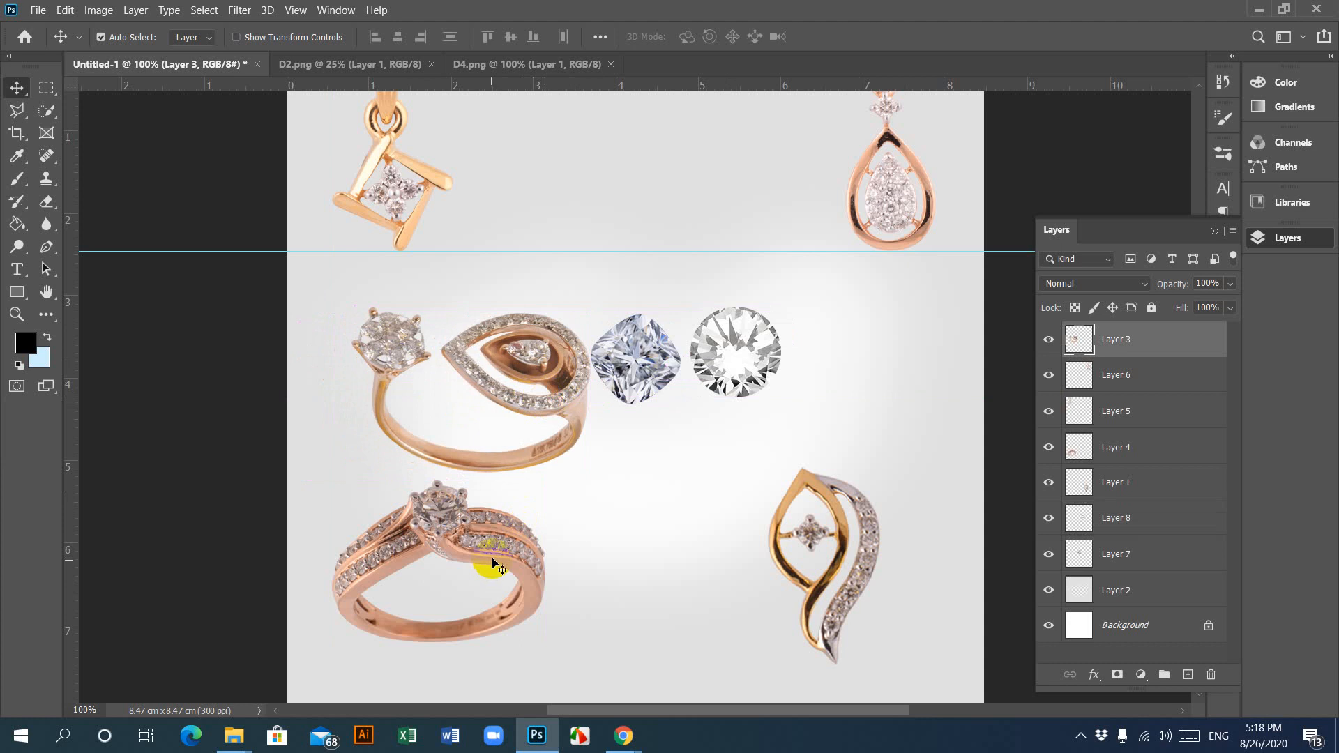
drag(491, 563, 737, 470)
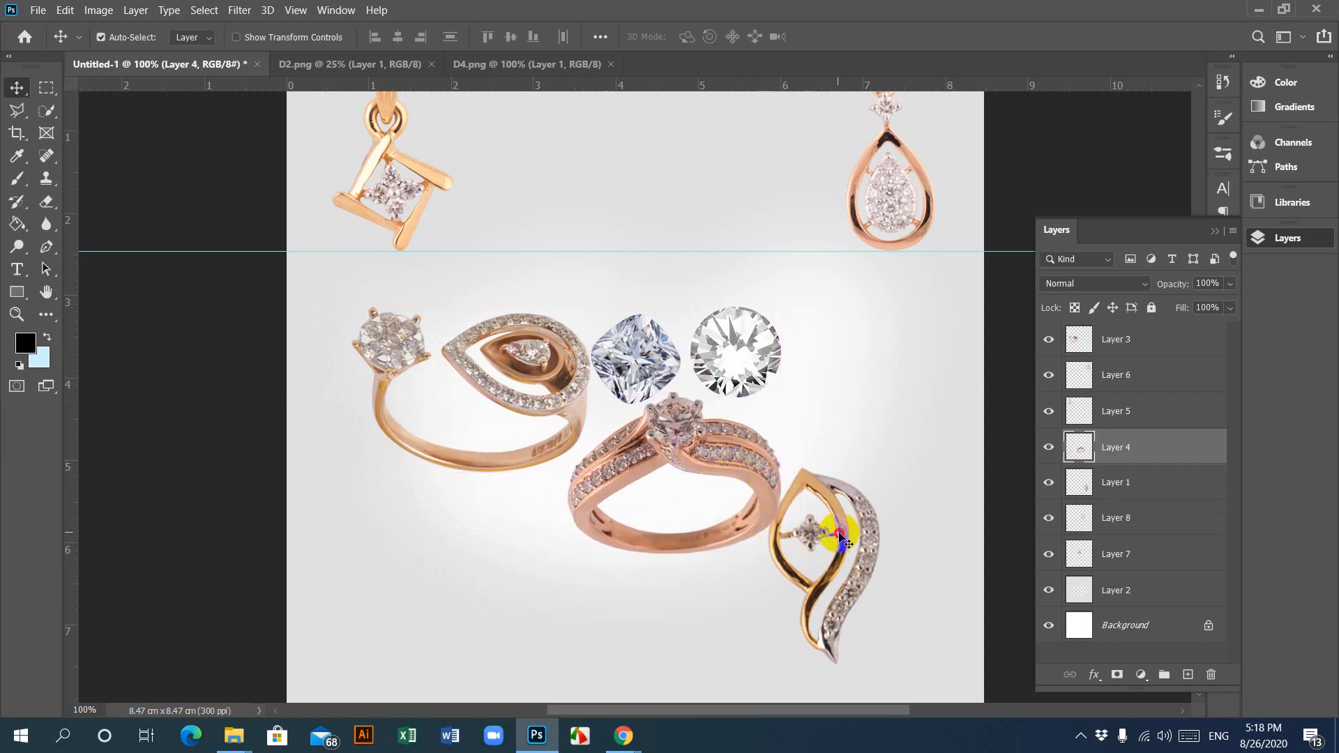
drag(841, 539, 859, 375)
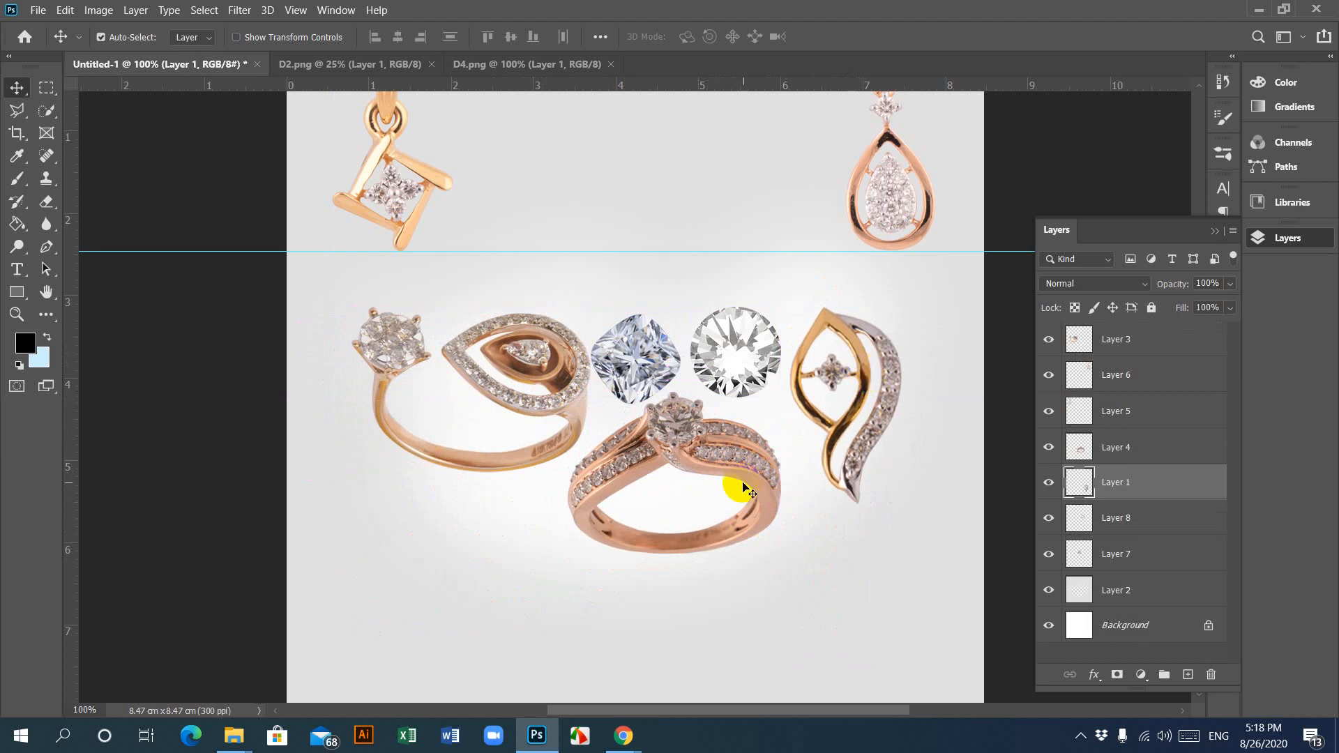
drag(748, 489, 764, 489)
click(567, 467)
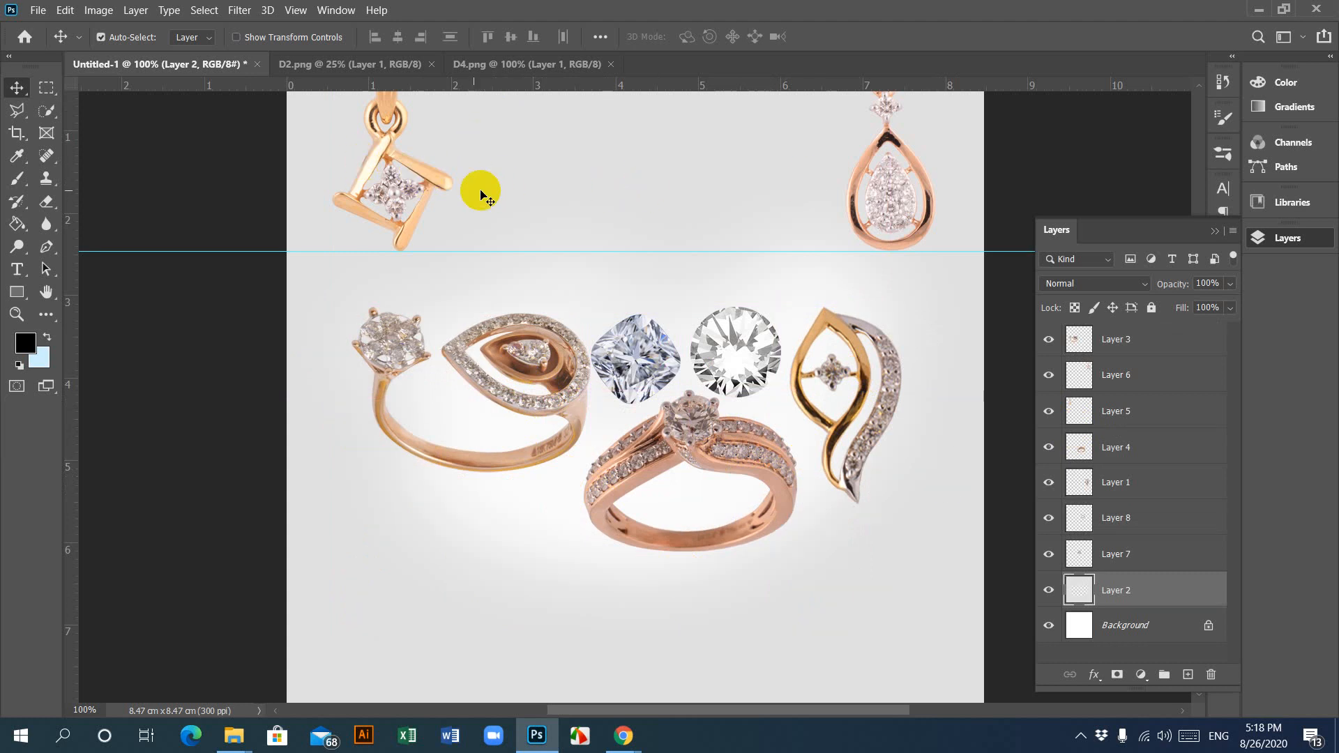
click(399, 153)
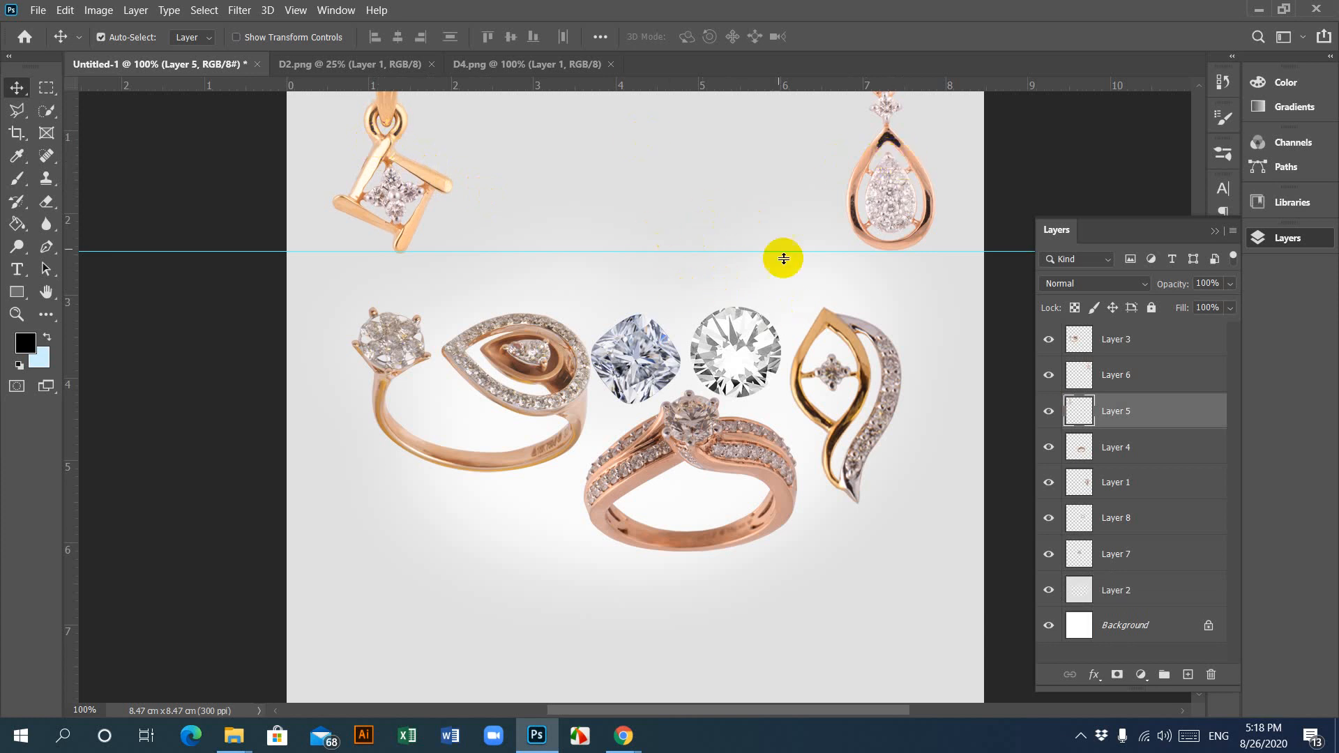
Step: Close the jwelary retouch folder window and switch to the jewellery banner design image results in Chrome
click(1267, 9)
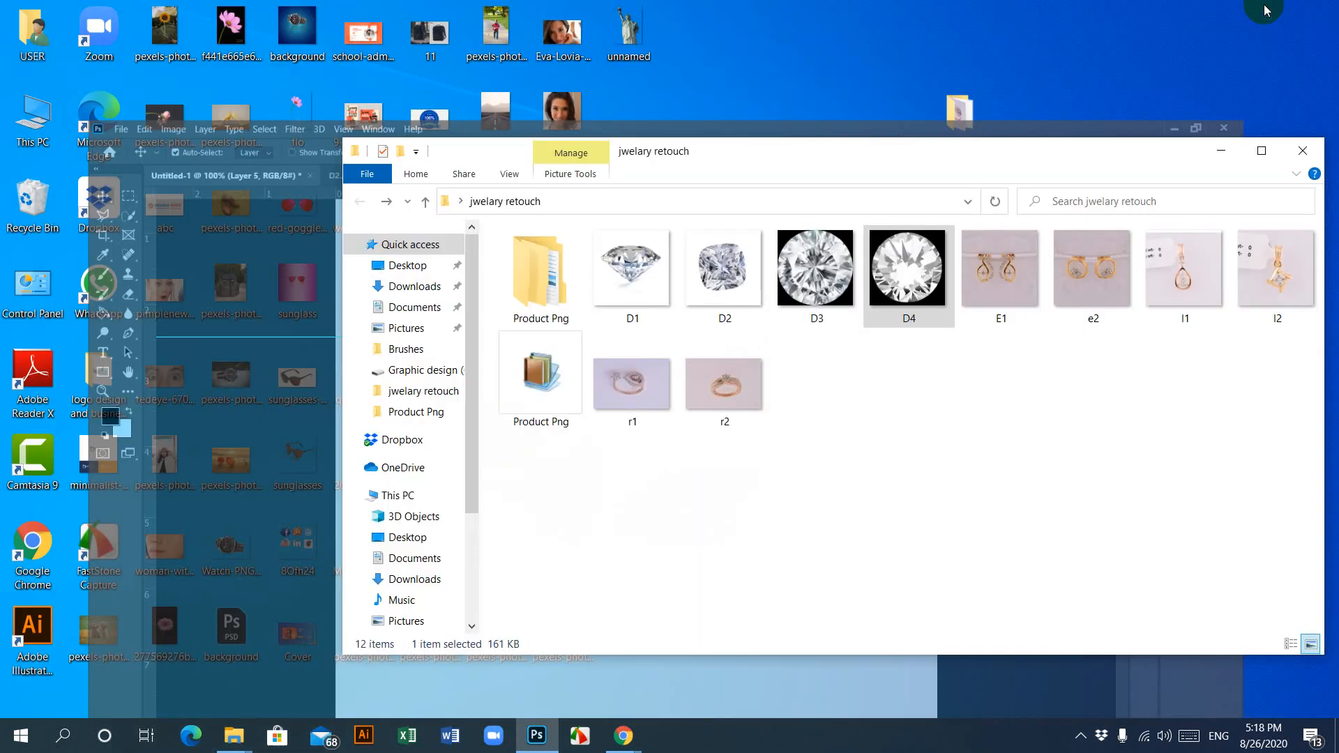
click(1303, 161)
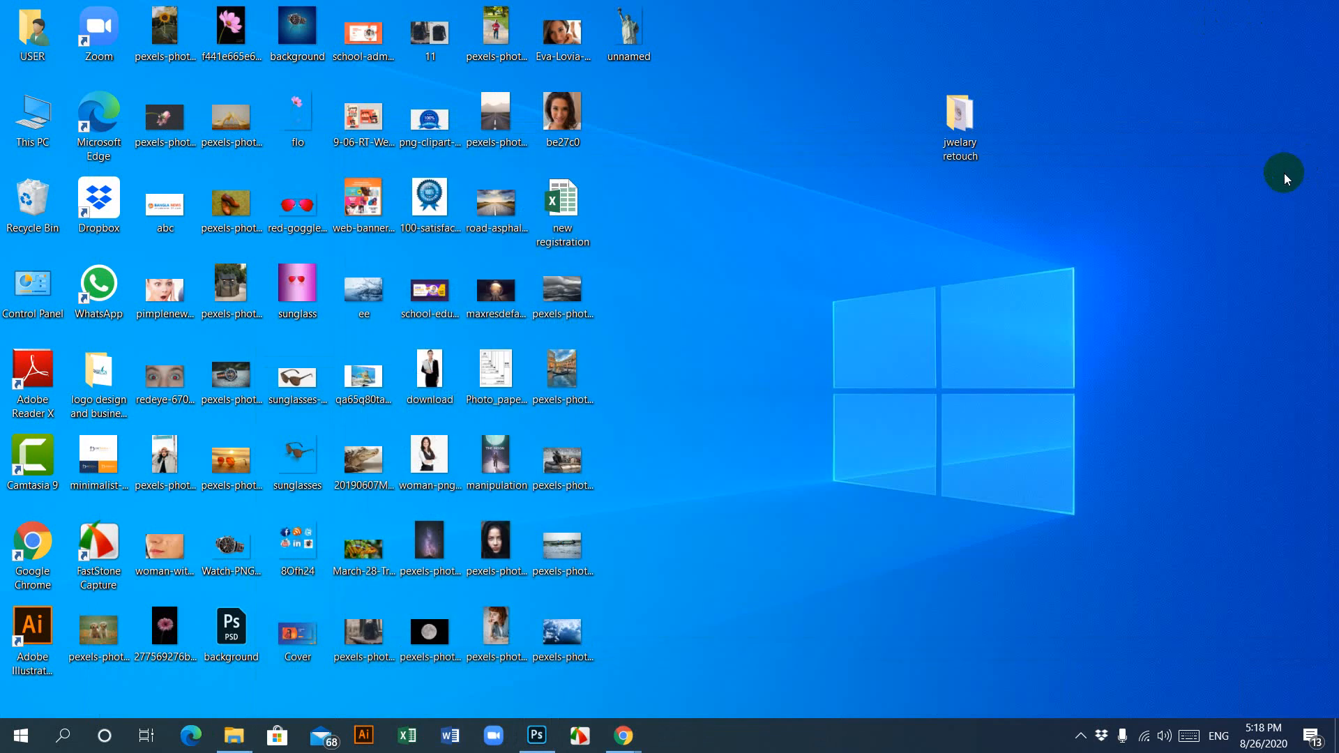
mouse_move(627, 742)
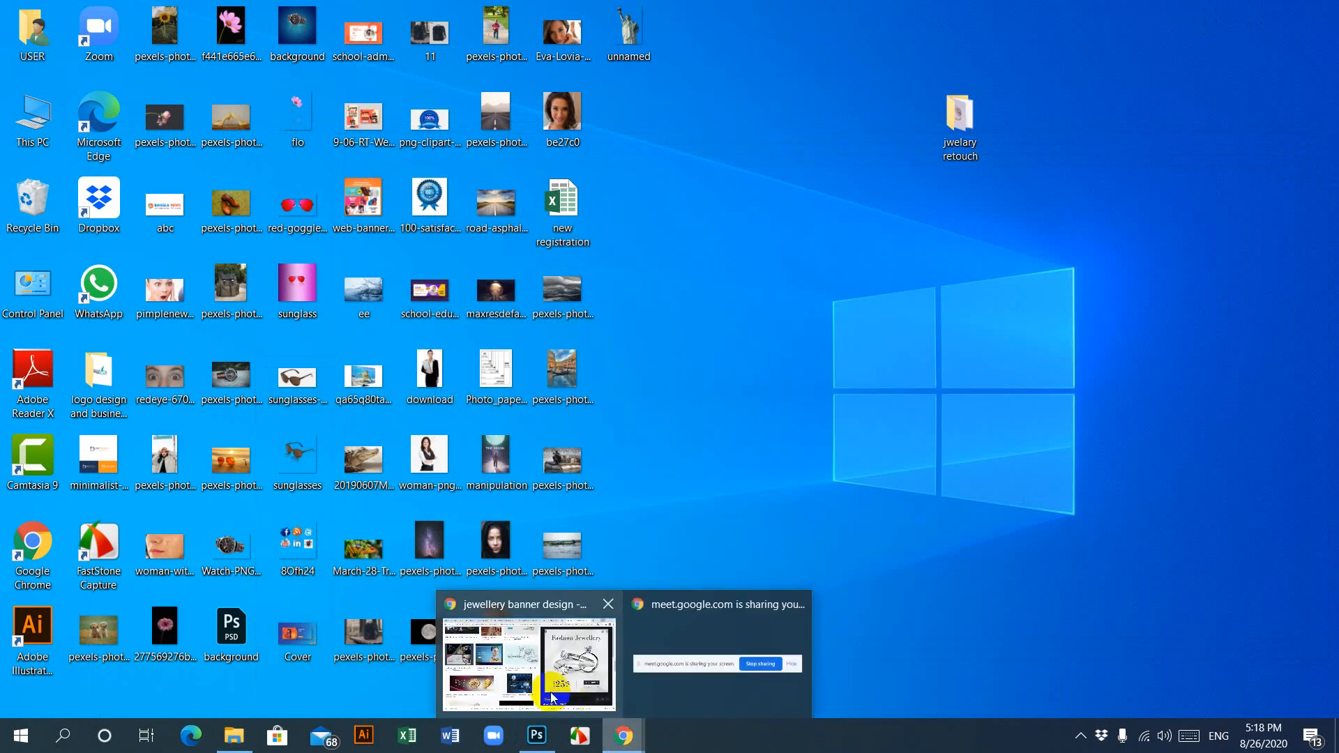
click(530, 656)
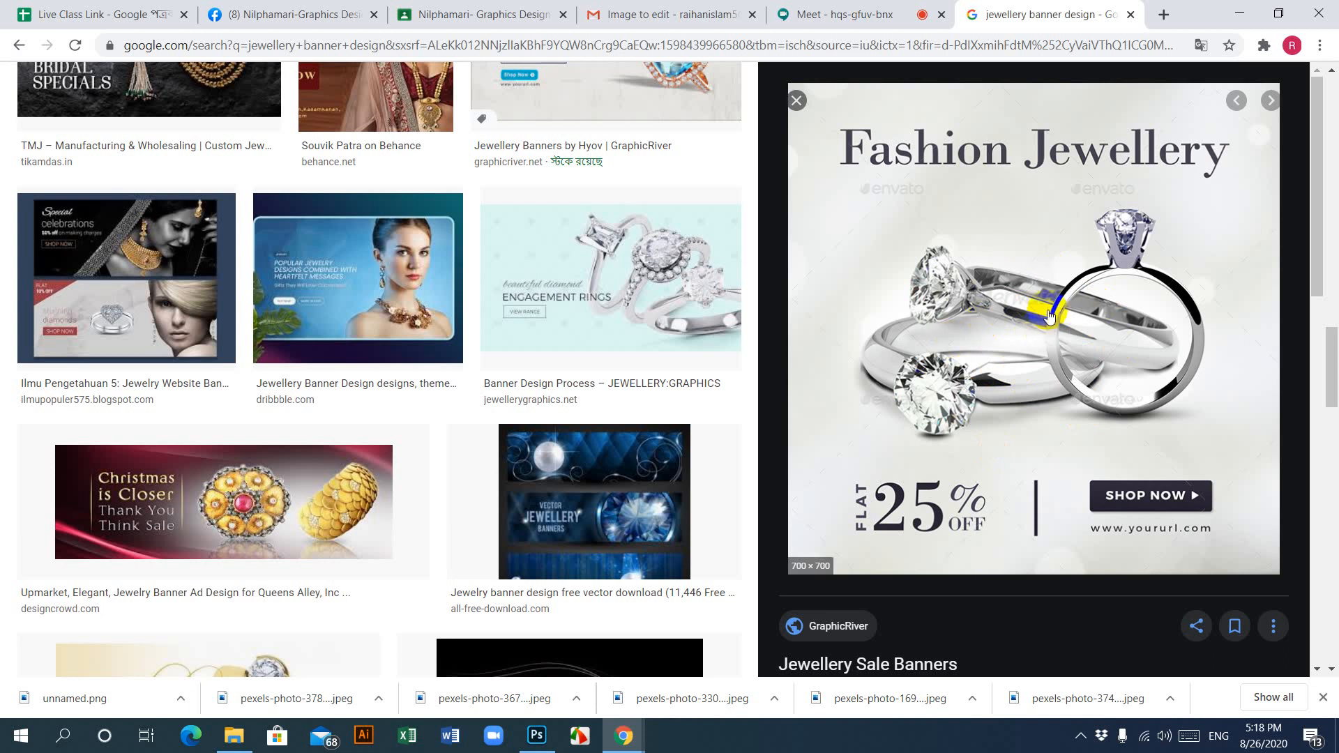
Step: Examine the engagement rings and aquamarine rings banner designs, and browse further jewellery banner results and related images for layout ideas
click(655, 268)
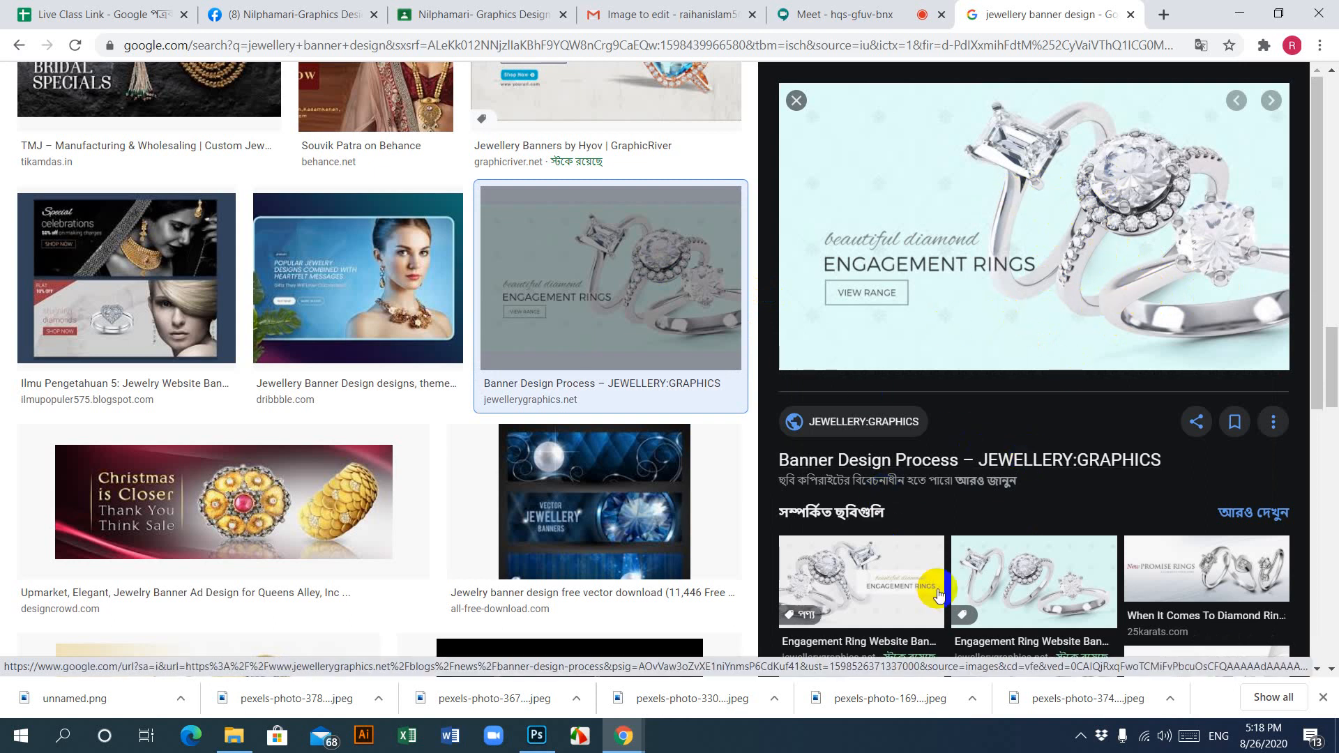
scroll(931, 589, down, 6)
click(864, 418)
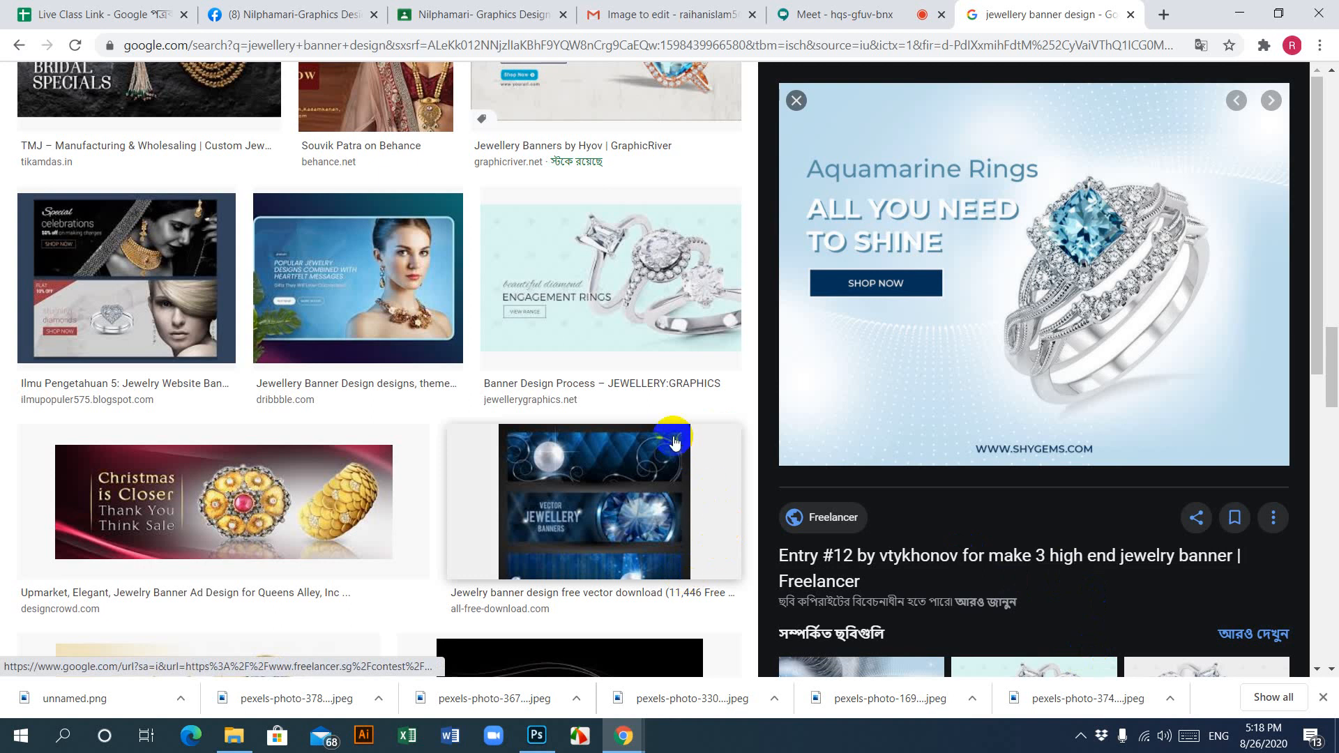
scroll(511, 464, down, 7)
scroll(511, 464, down, 2)
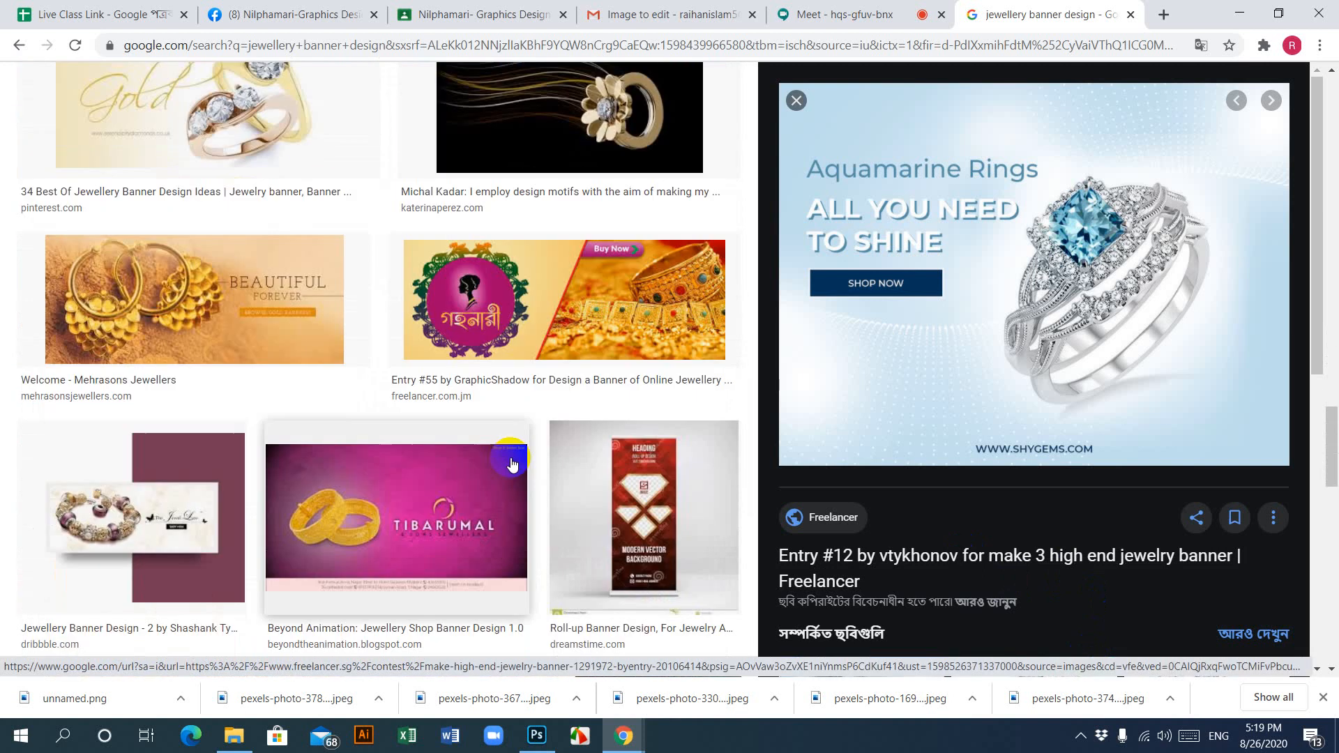
scroll(511, 465, down, 5)
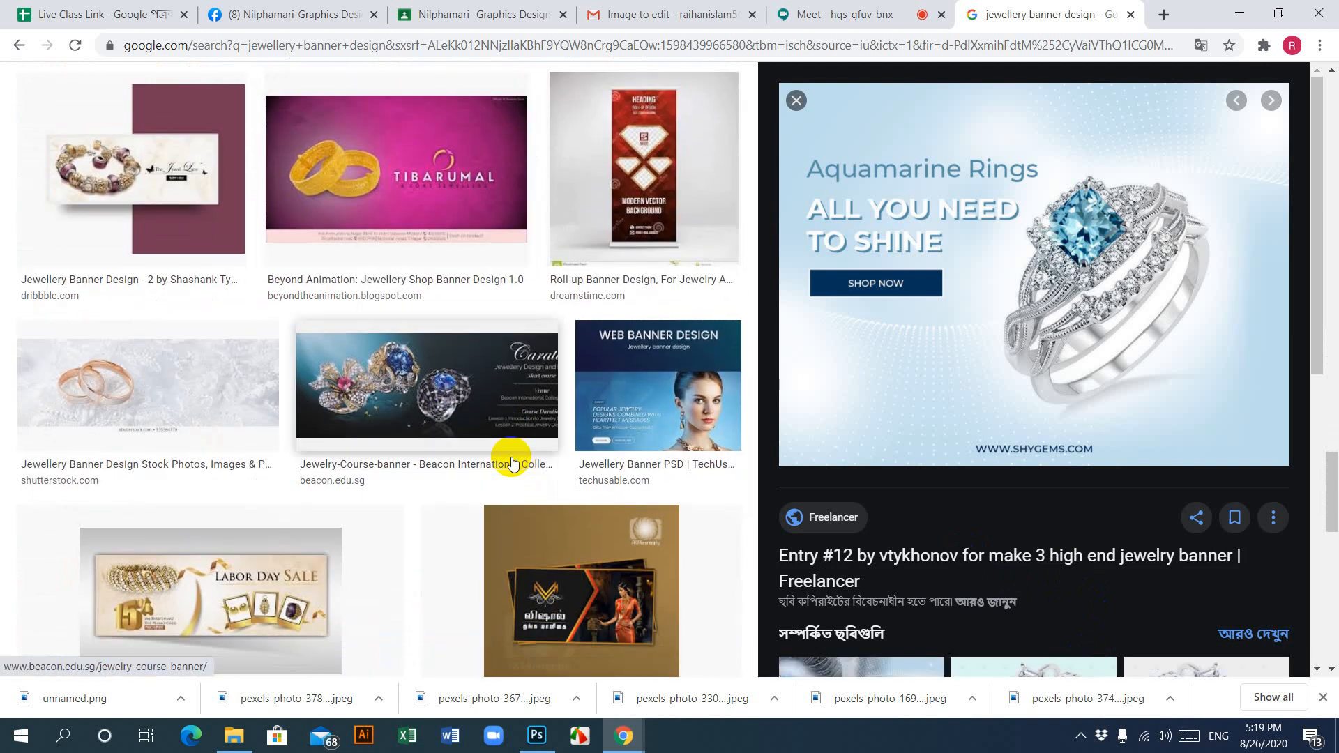
scroll(513, 463, down, 5)
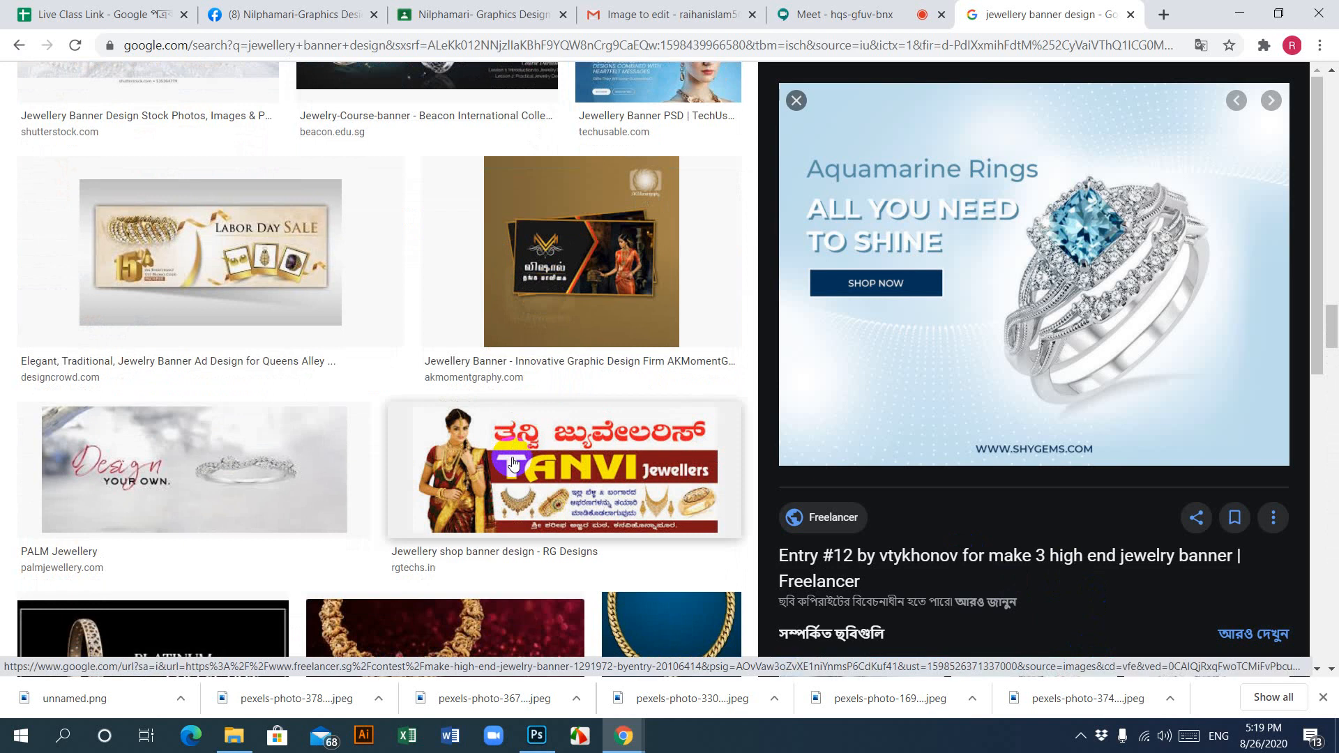
scroll(1046, 349, down, 5)
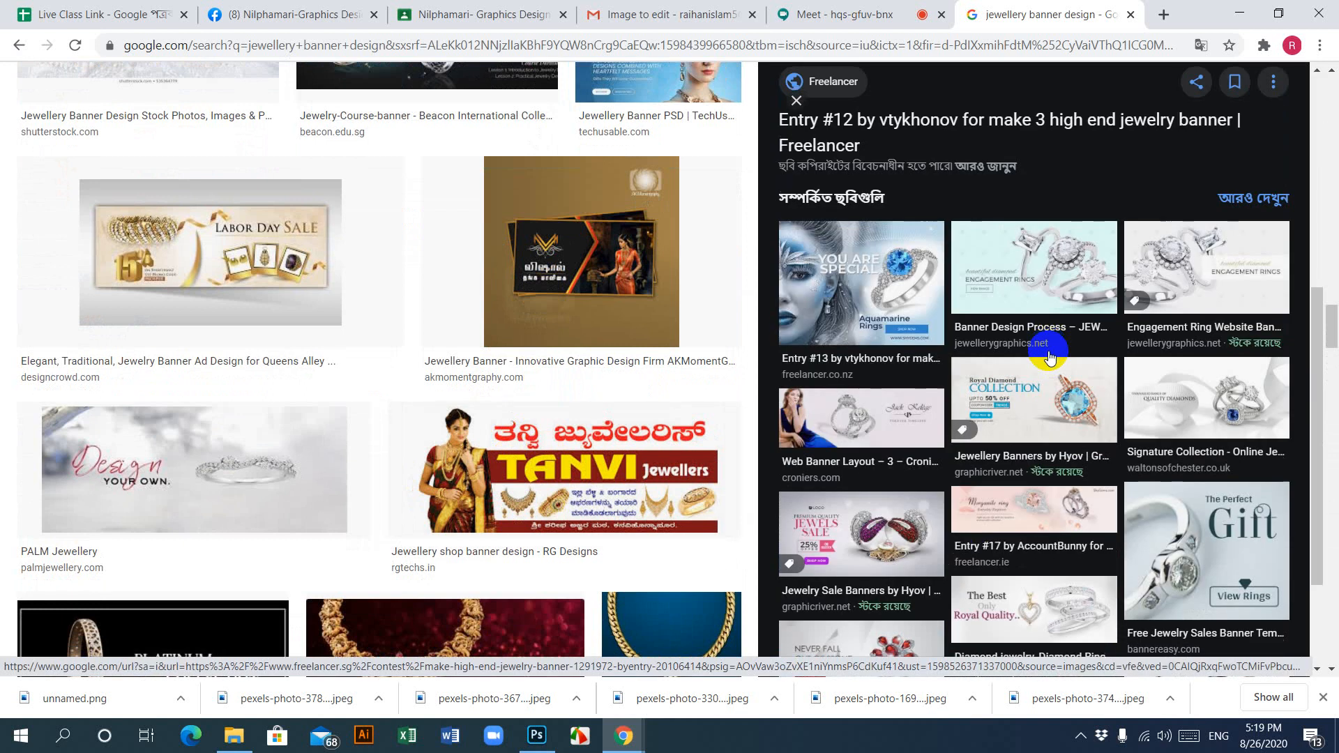
scroll(1150, 481, down, 2)
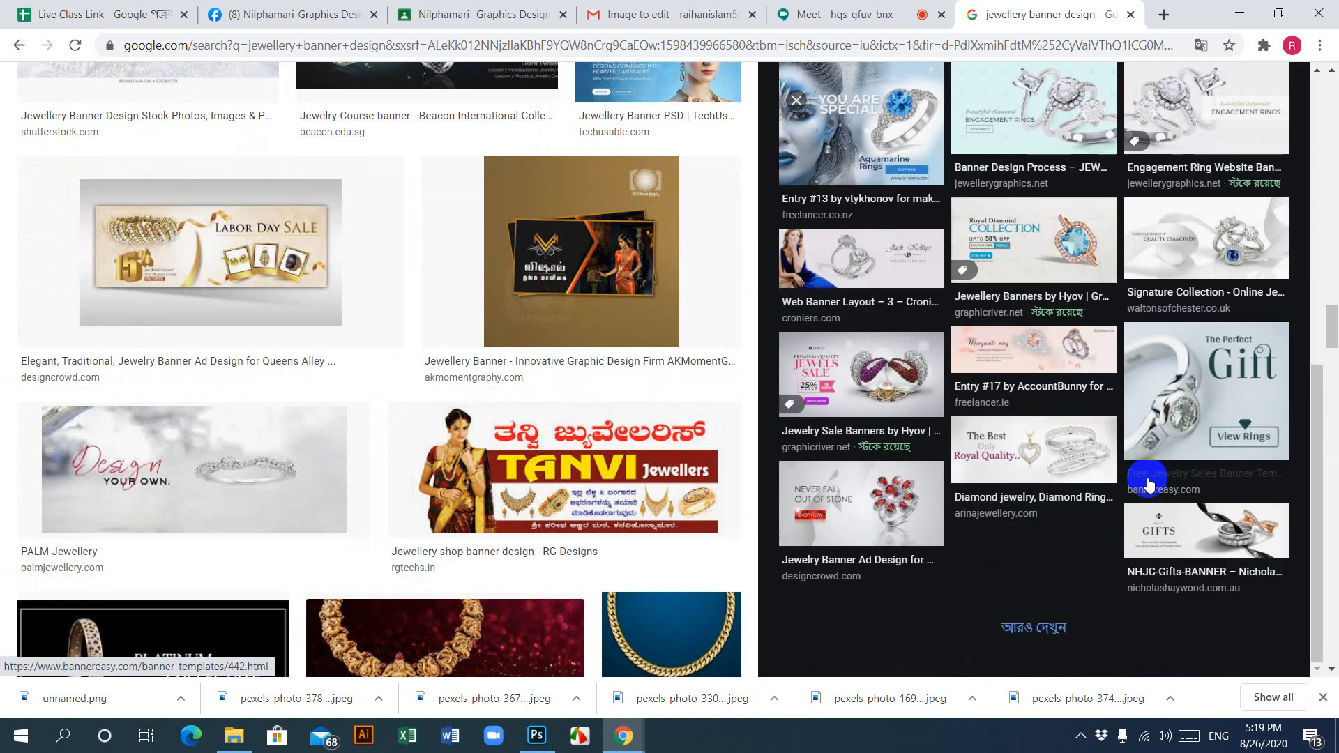
Step: Preview the Free Jewelry Sales Banner Template, Engagement Ring Website Banner - B1003 and Certified Diamonds Website Banner - B1004 and examine their layouts
click(1191, 386)
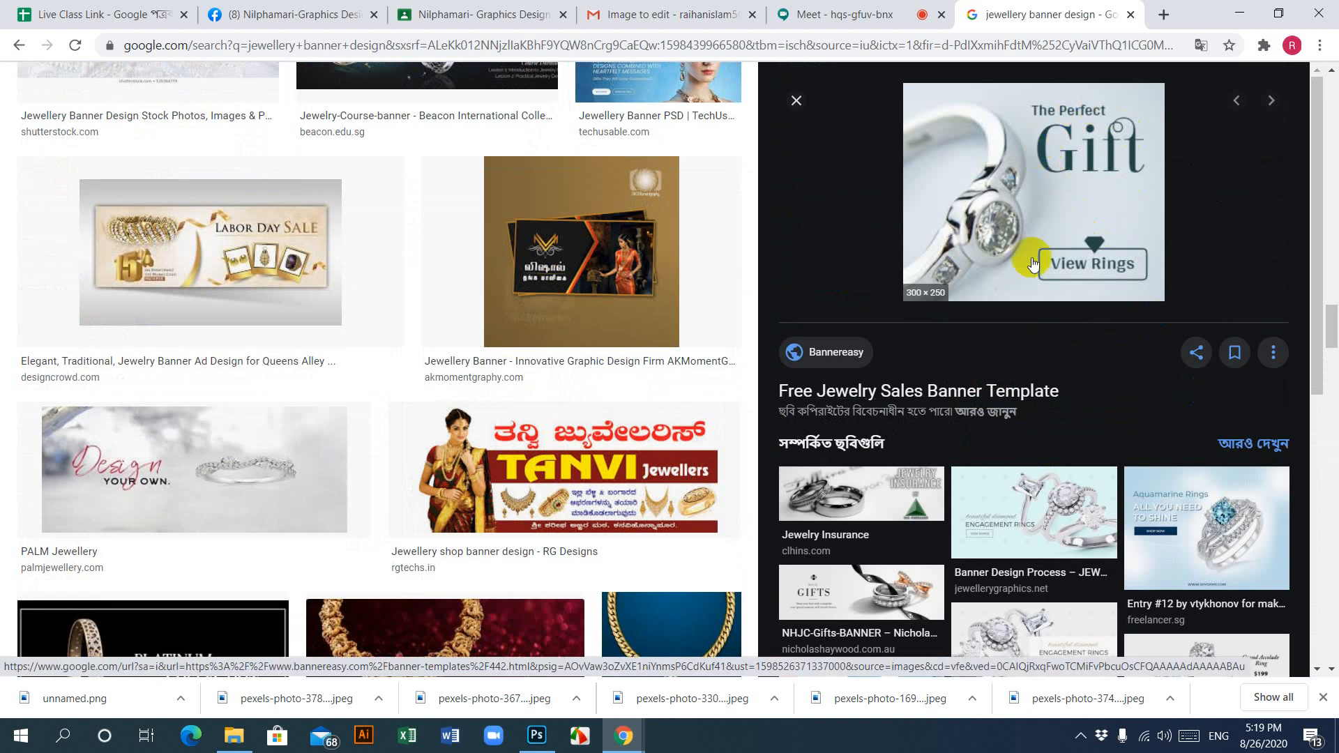
scroll(1039, 258, down, 4)
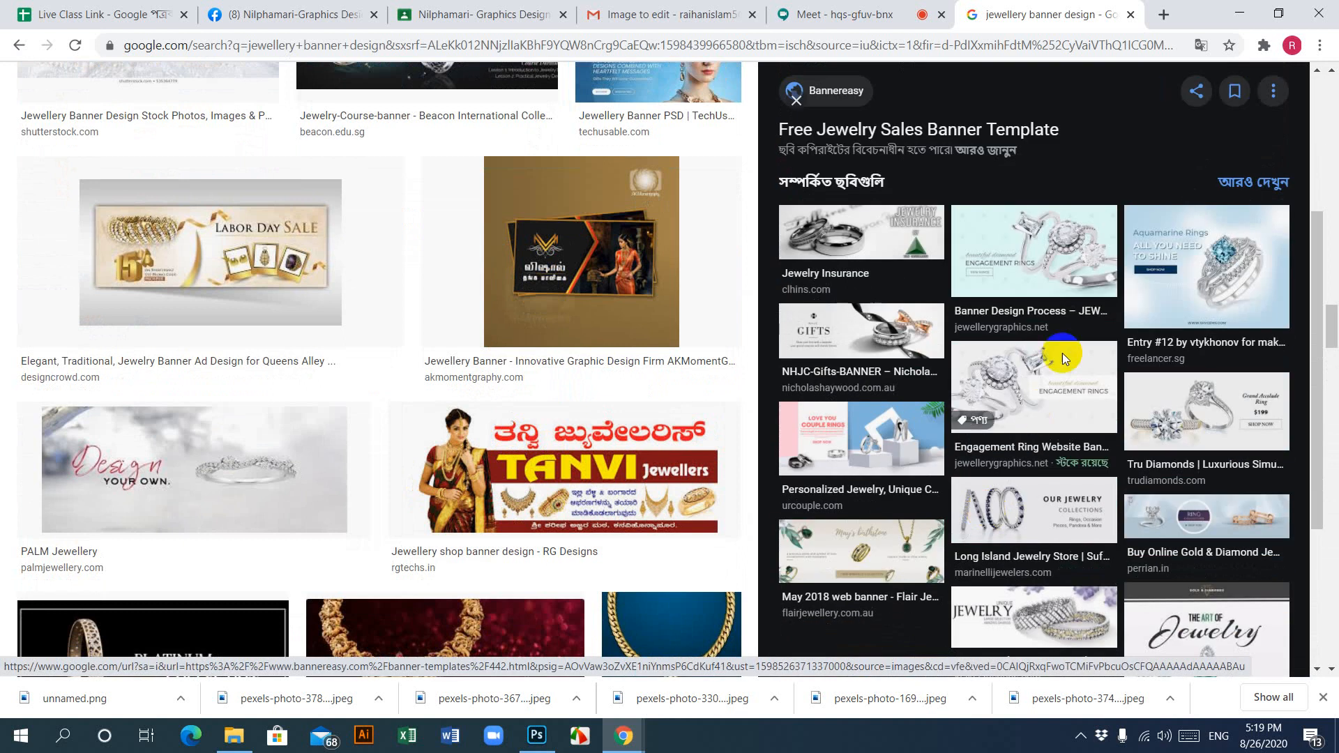
click(1046, 397)
scroll(1047, 401, down, 5)
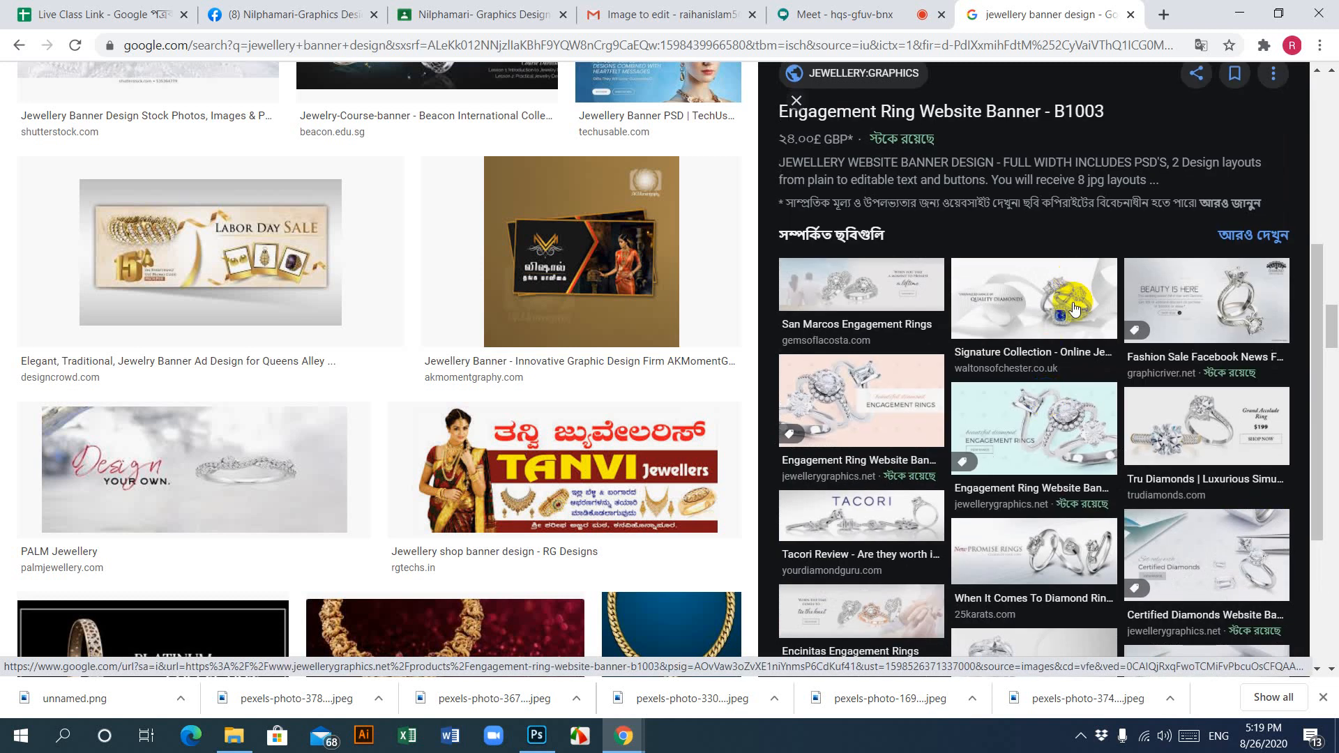
scroll(1151, 589, down, 2)
click(1197, 578)
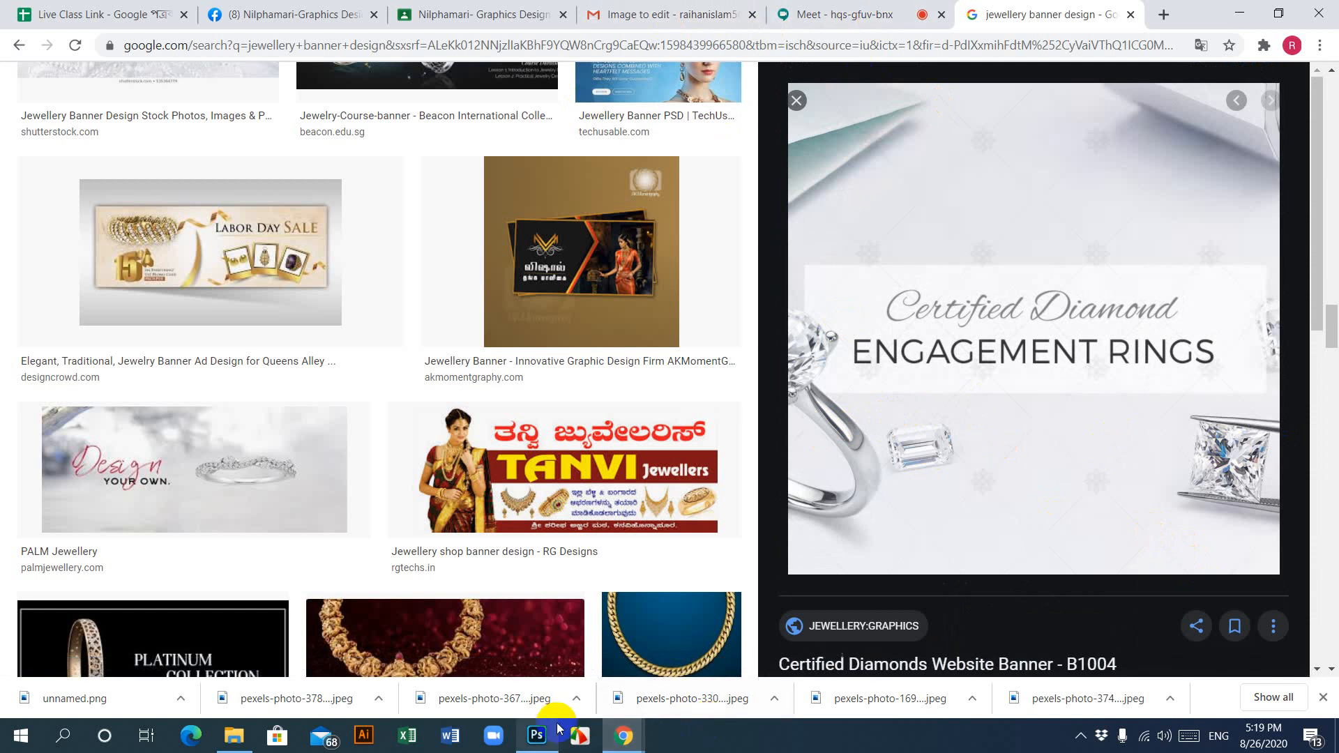
Step: Switch to Photoshop, move the cushion-cut diamond to the canvas's lower-left corner and enlarge it to about 332% so it bleeds off the edge
click(536, 736)
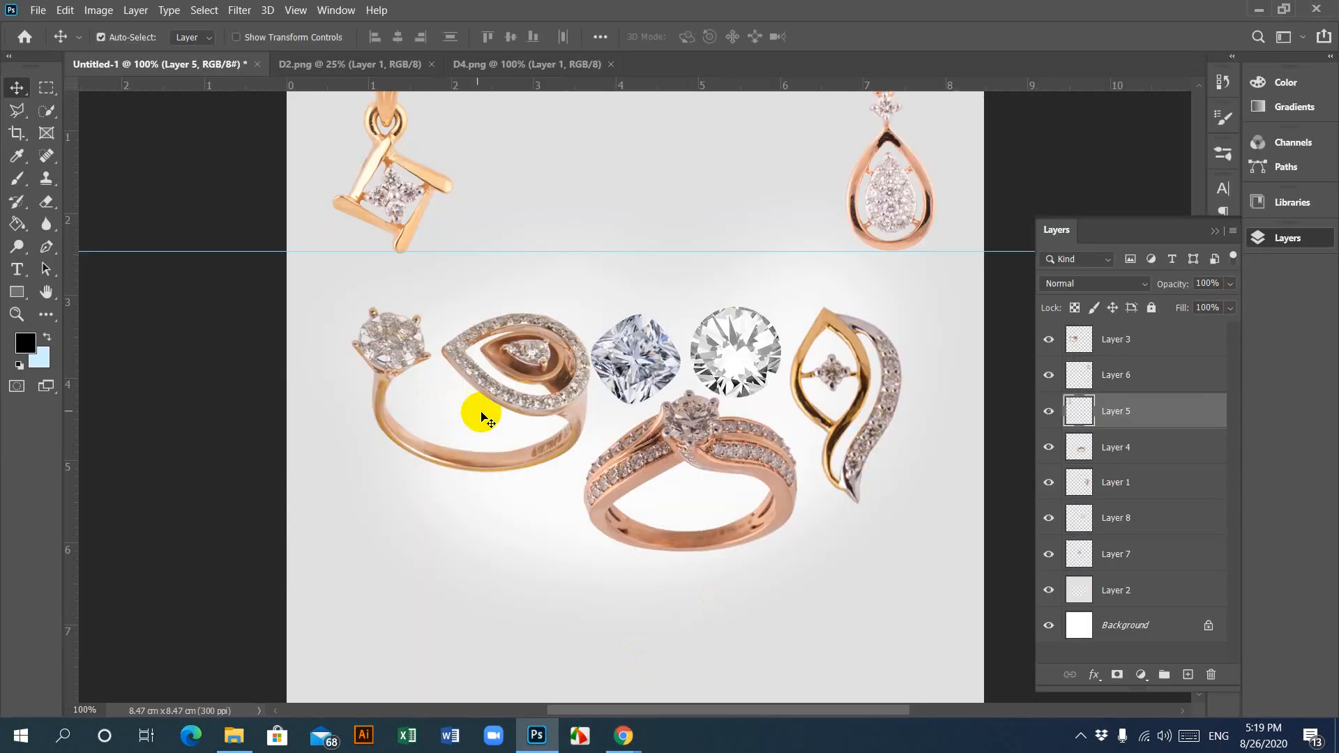
click(543, 388)
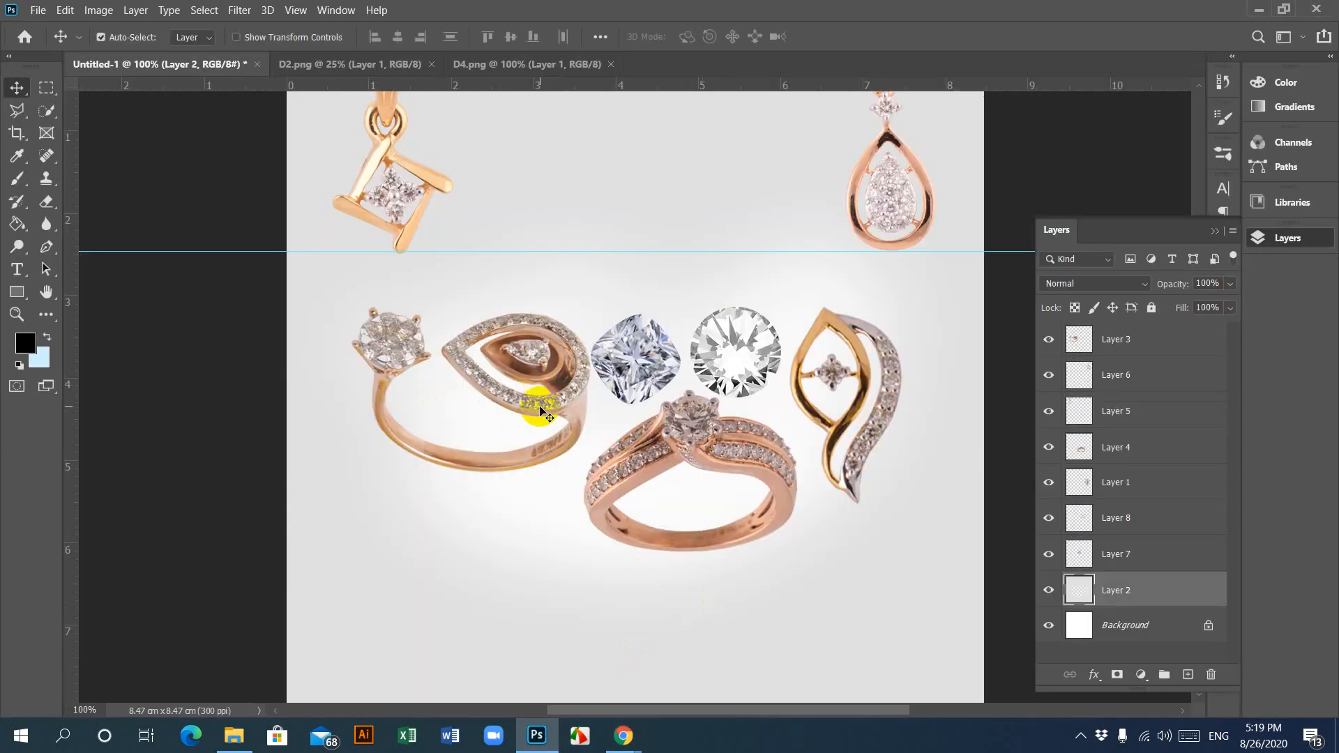
key(ctrl)
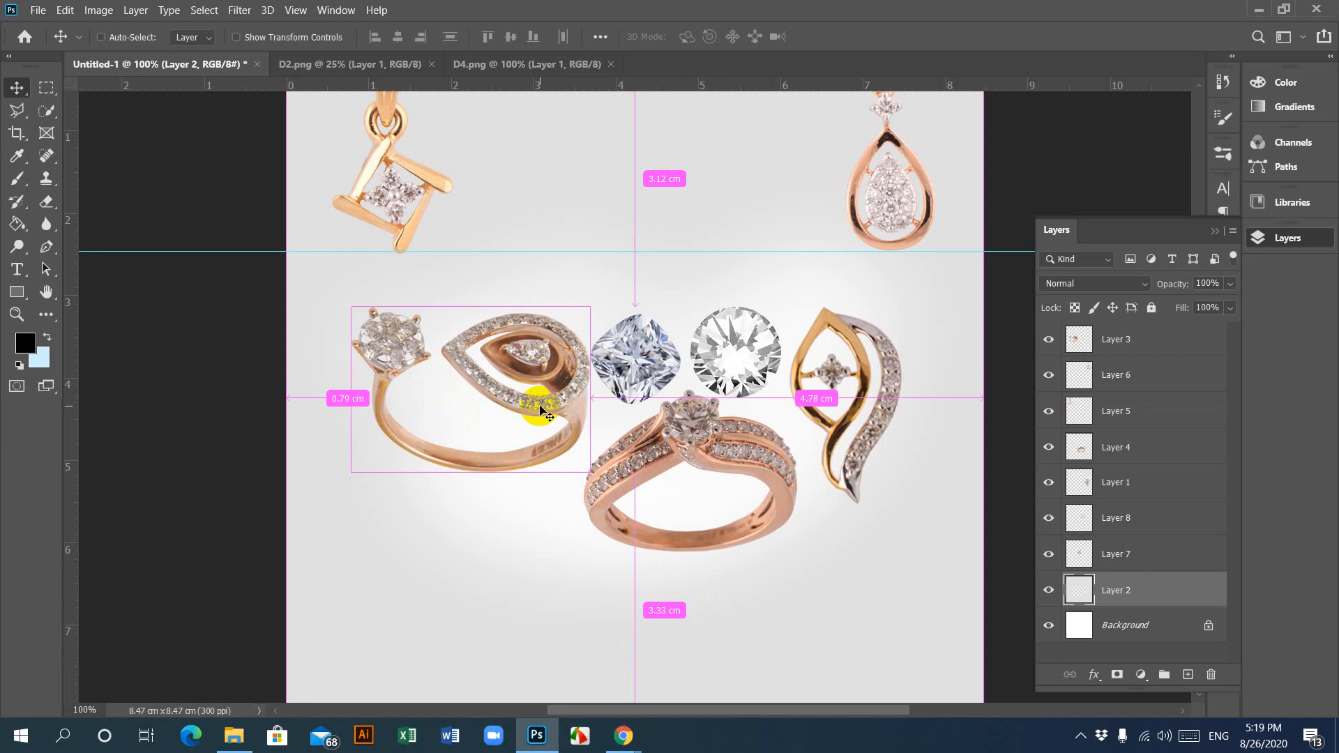
key(ctrl+minus)
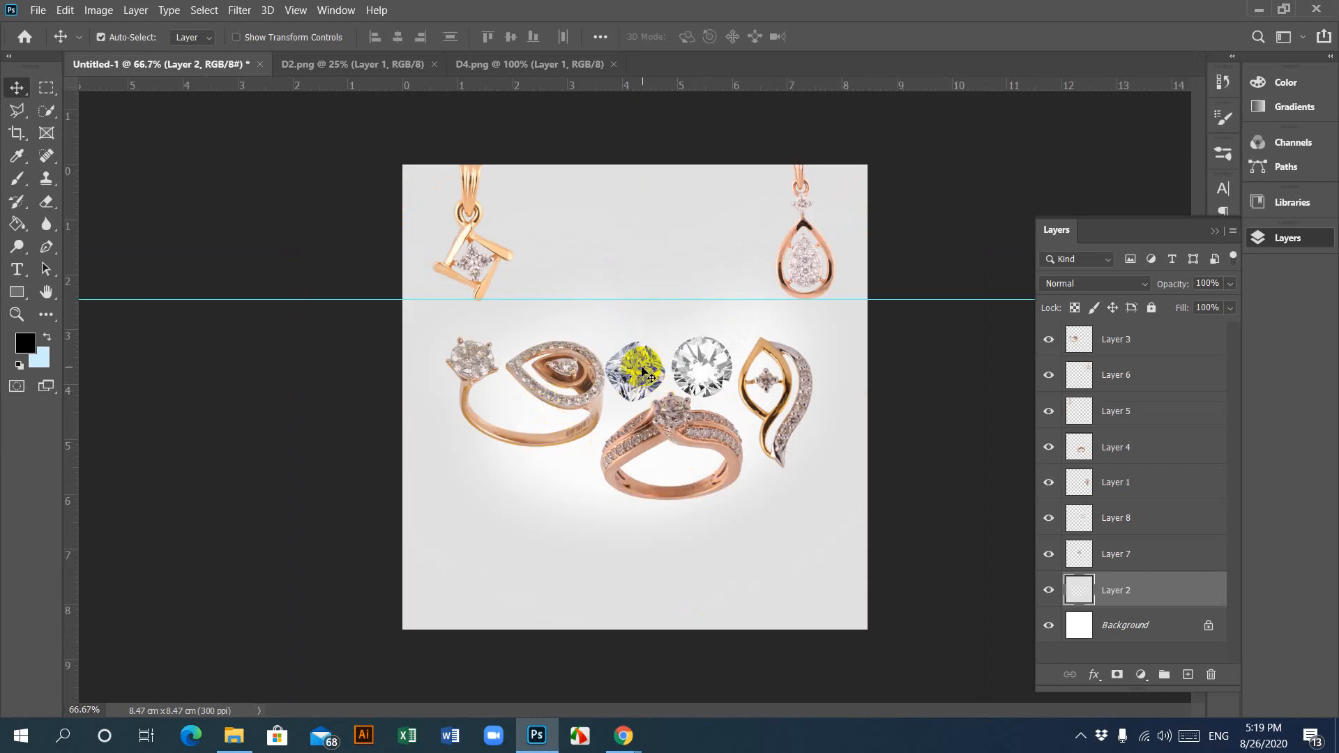
drag(642, 371, 468, 537)
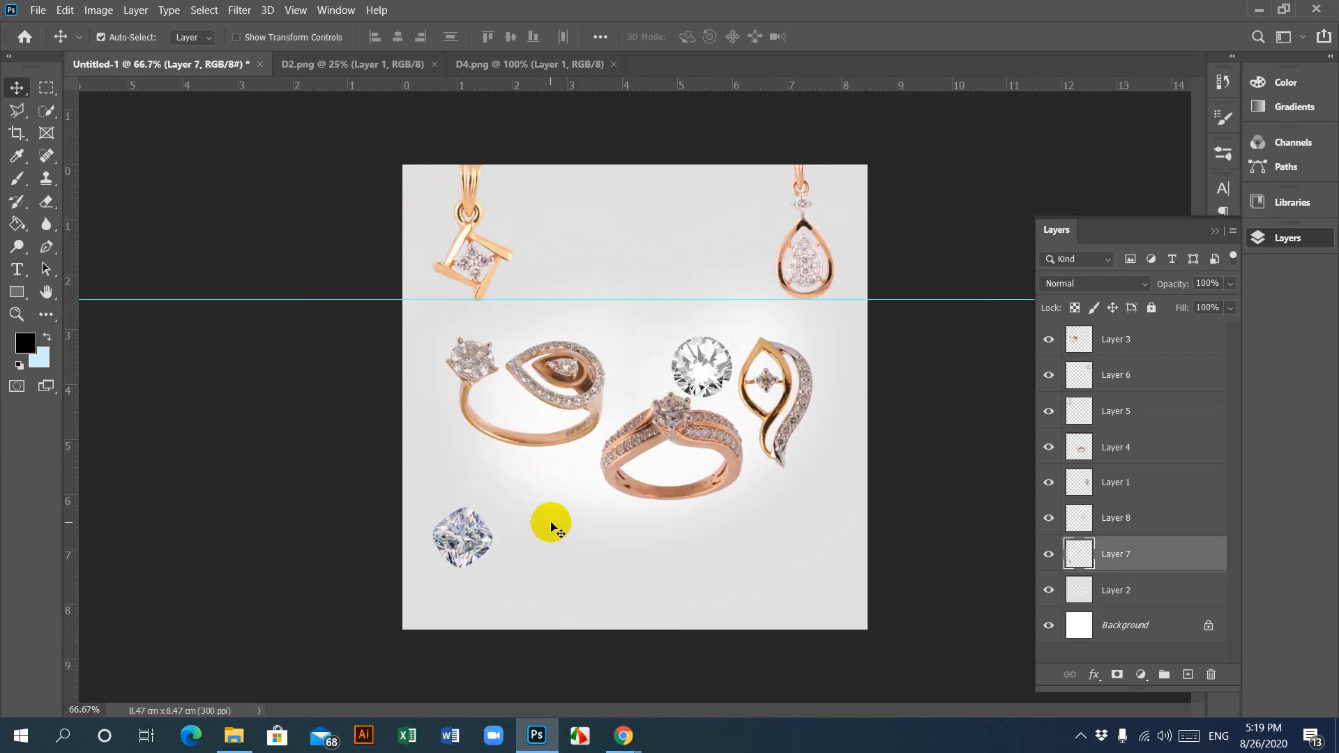
key(ctrl+t)
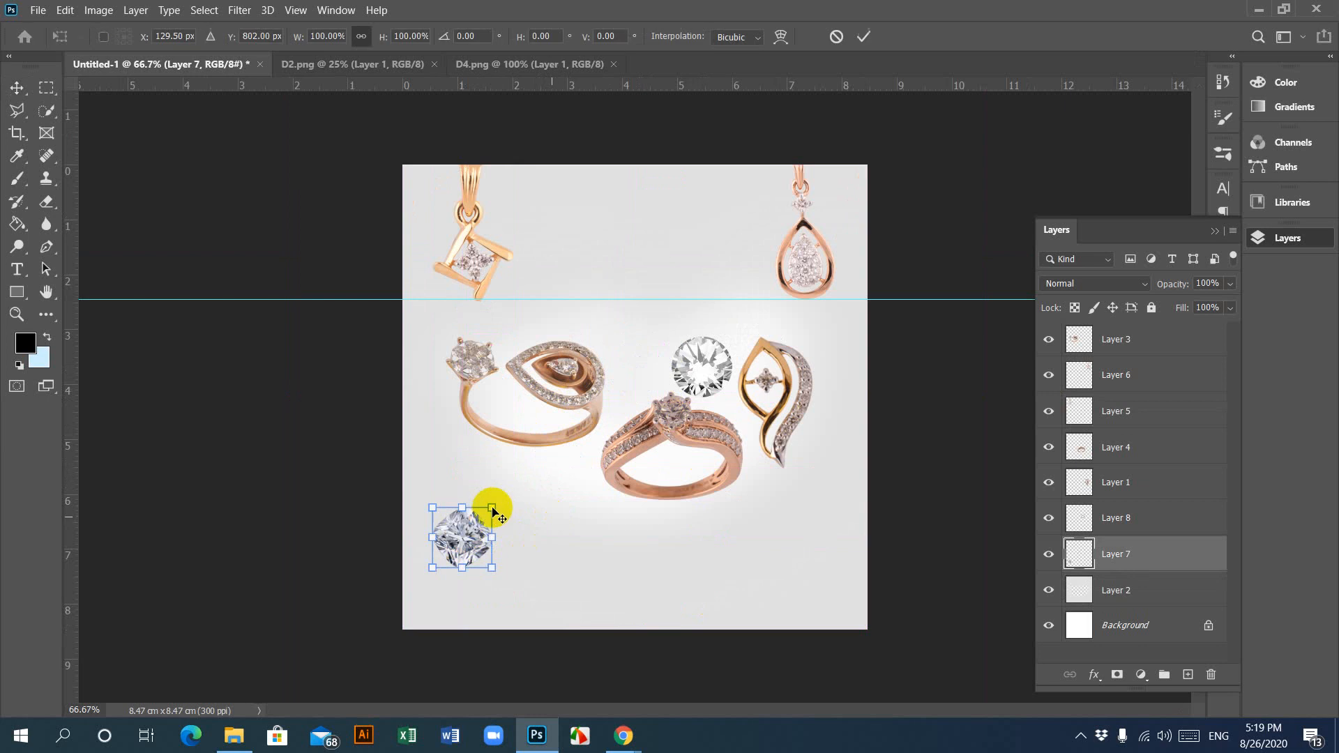
drag(491, 507, 455, 599)
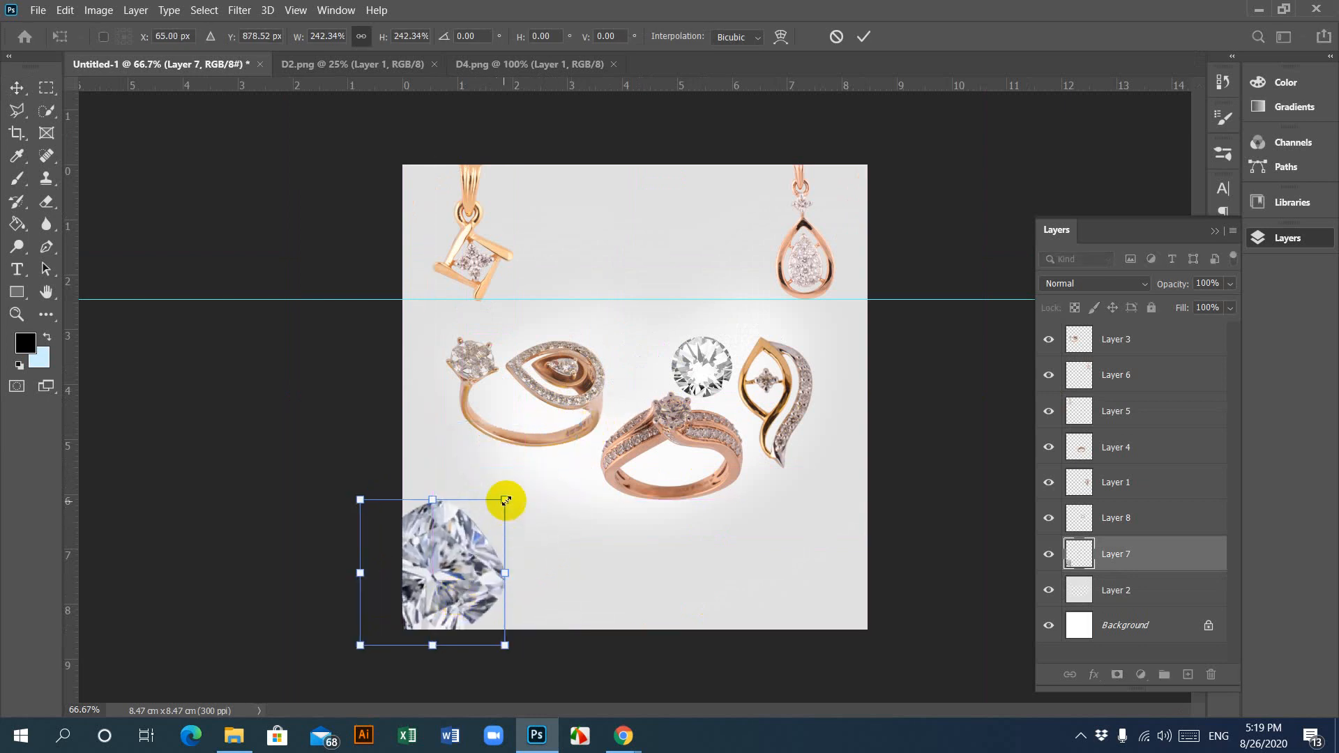
drag(505, 499, 558, 445)
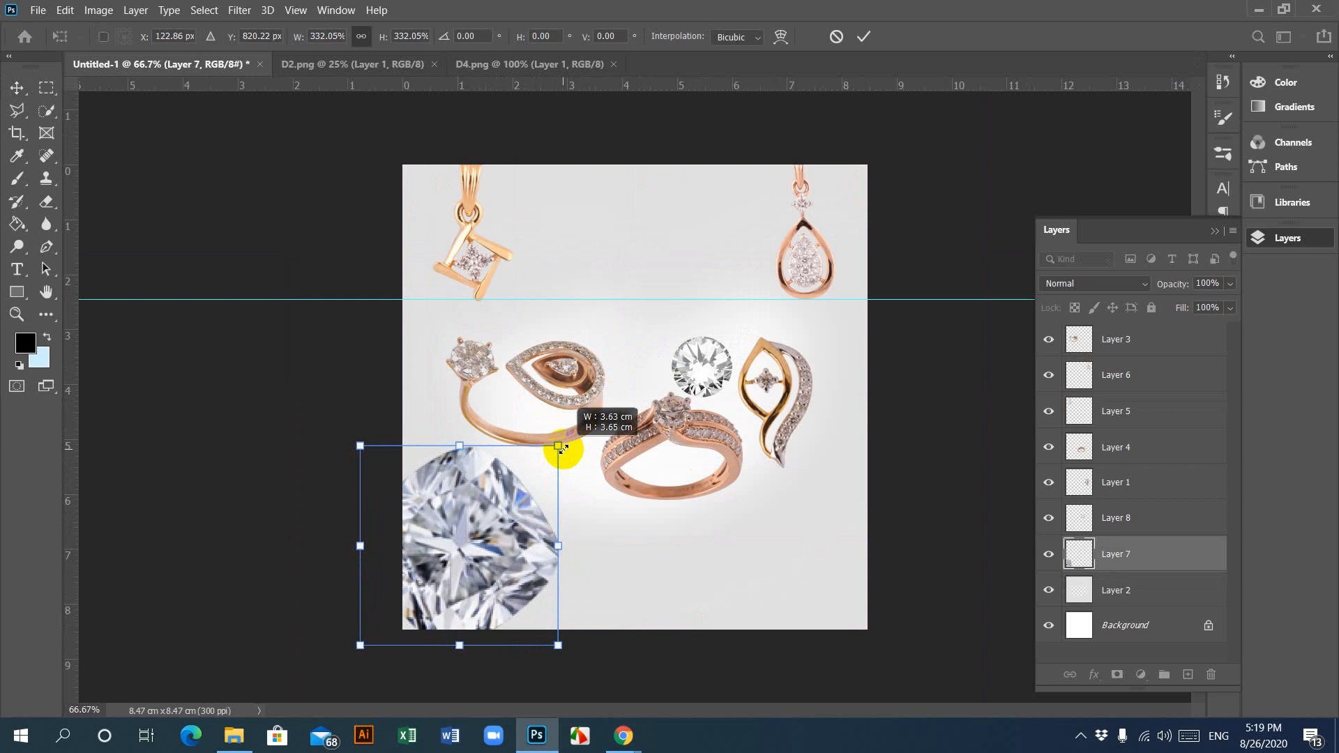
mouse_move(502, 580)
mouse_down()
mouse_move(512, 573)
mouse_move(491, 577)
mouse_up()
click(898, 573)
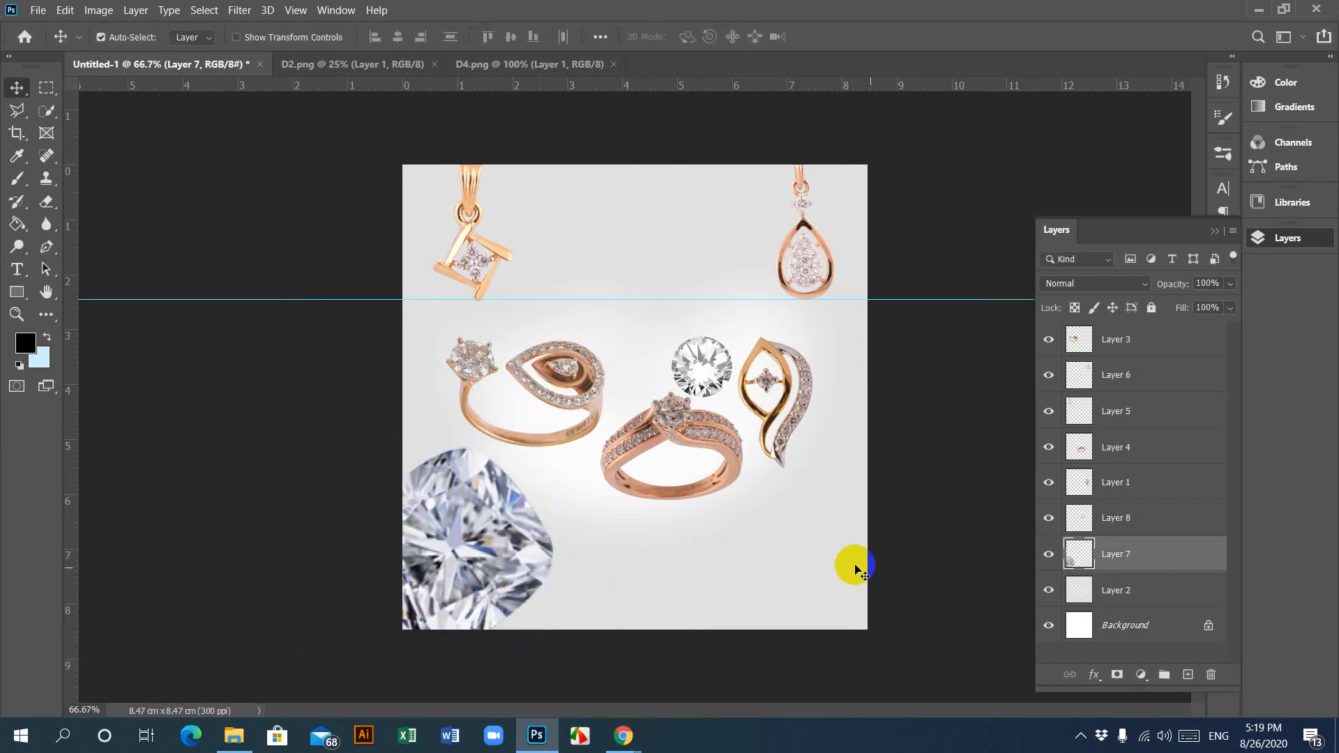
Step: Move the round diamond to the canvas's lower-right corner and enlarge it to about 363.5%, running off the edge
click(720, 369)
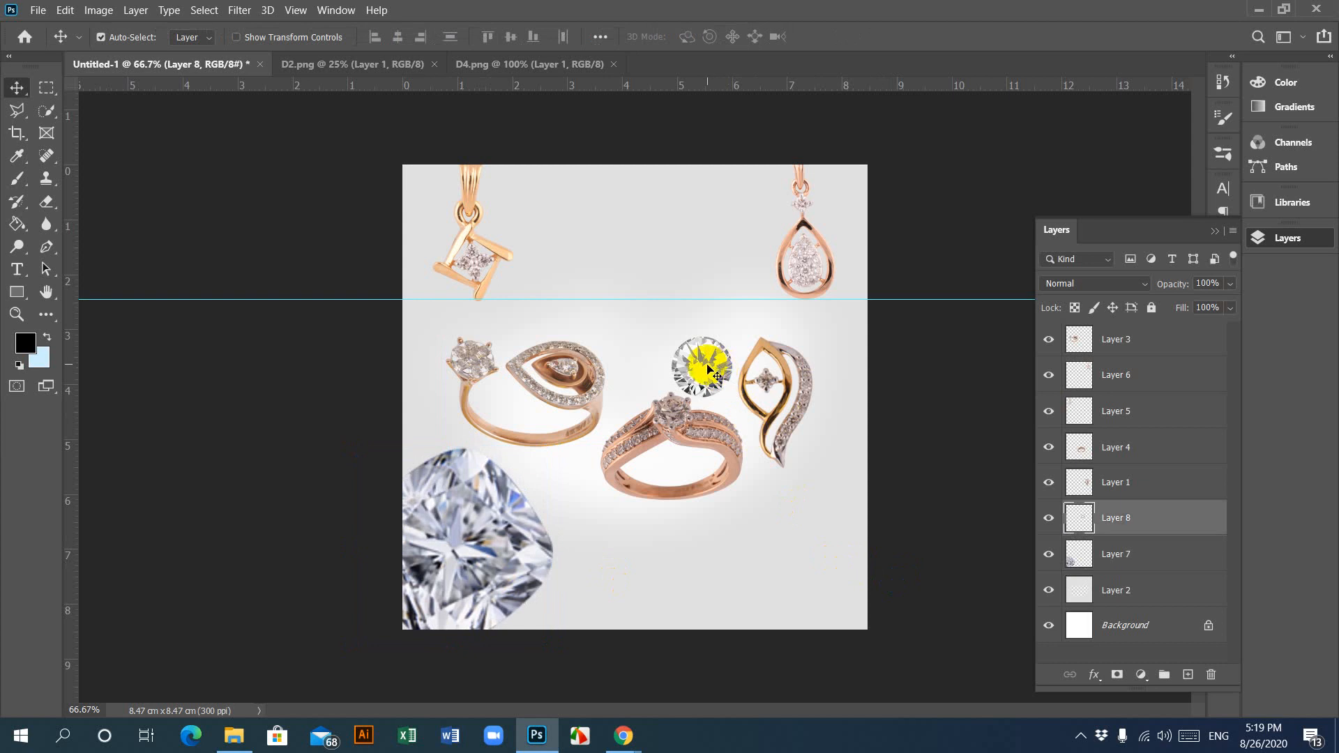
drag(707, 365, 653, 430)
key(ctrl+t)
drag(794, 568, 820, 584)
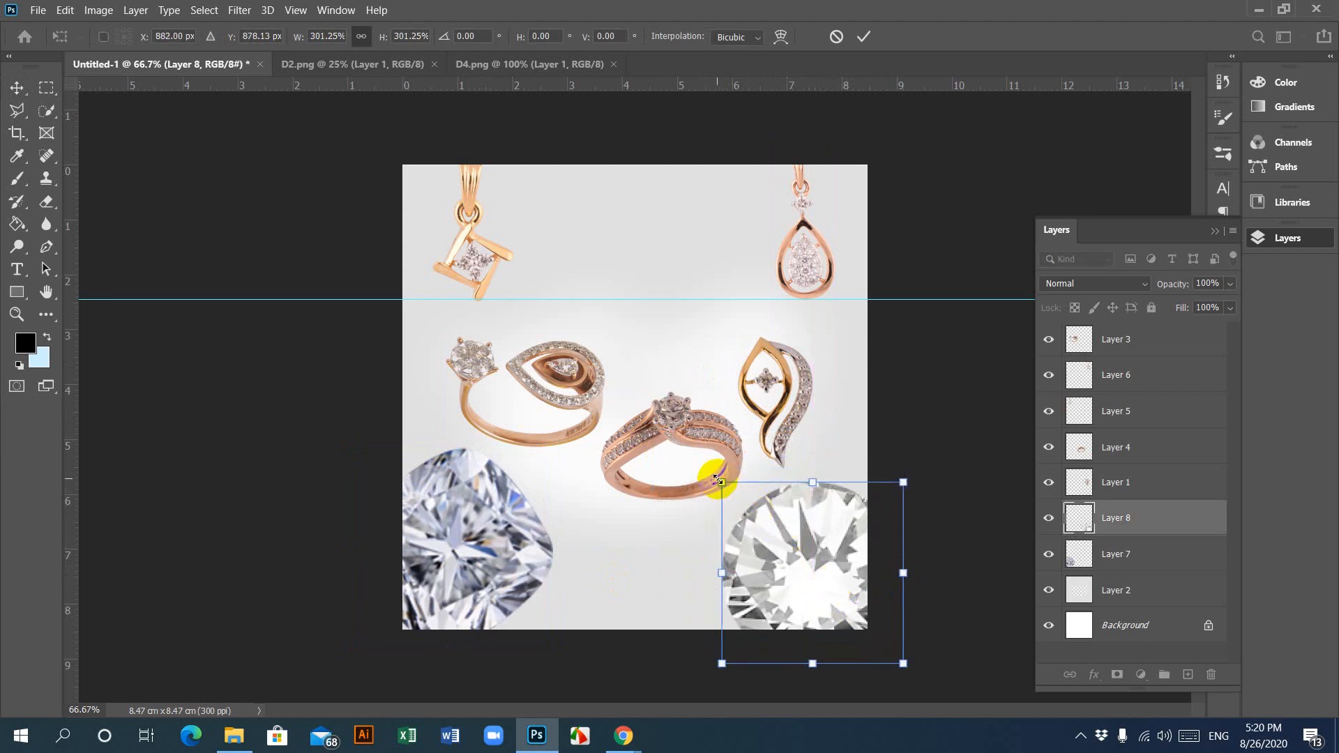
drag(718, 479, 683, 439)
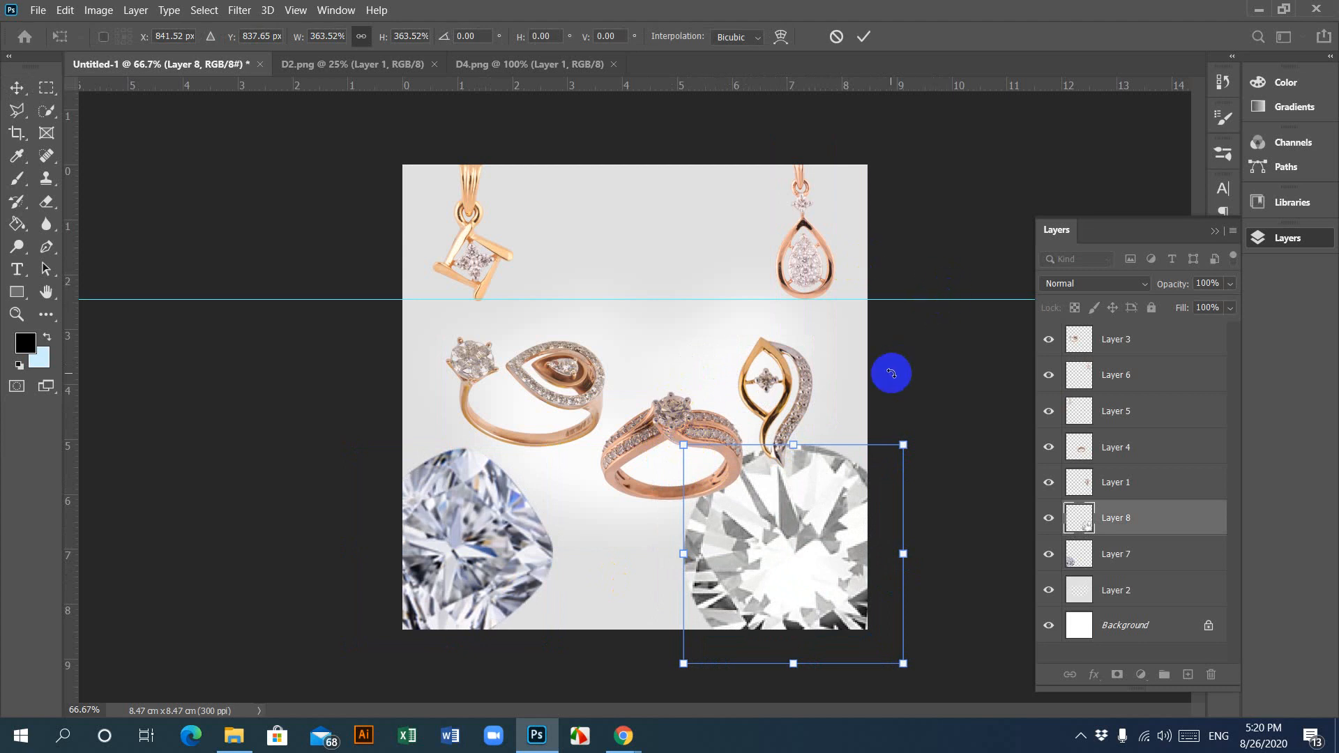
key(Return)
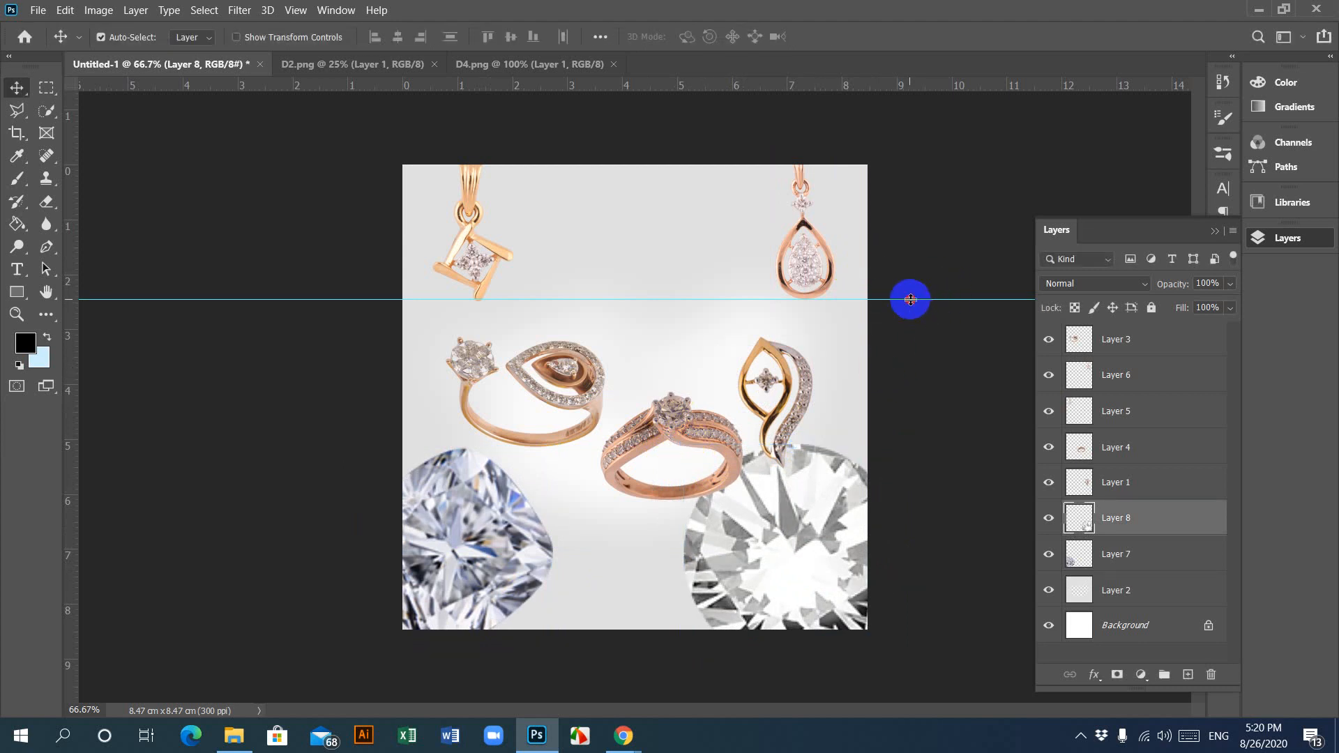
Step: Lower the horizontal guide to about 5 cm at the large diamonds' top edges and scale the round diamond to 99.15% beneath it
drag(910, 299, 915, 452)
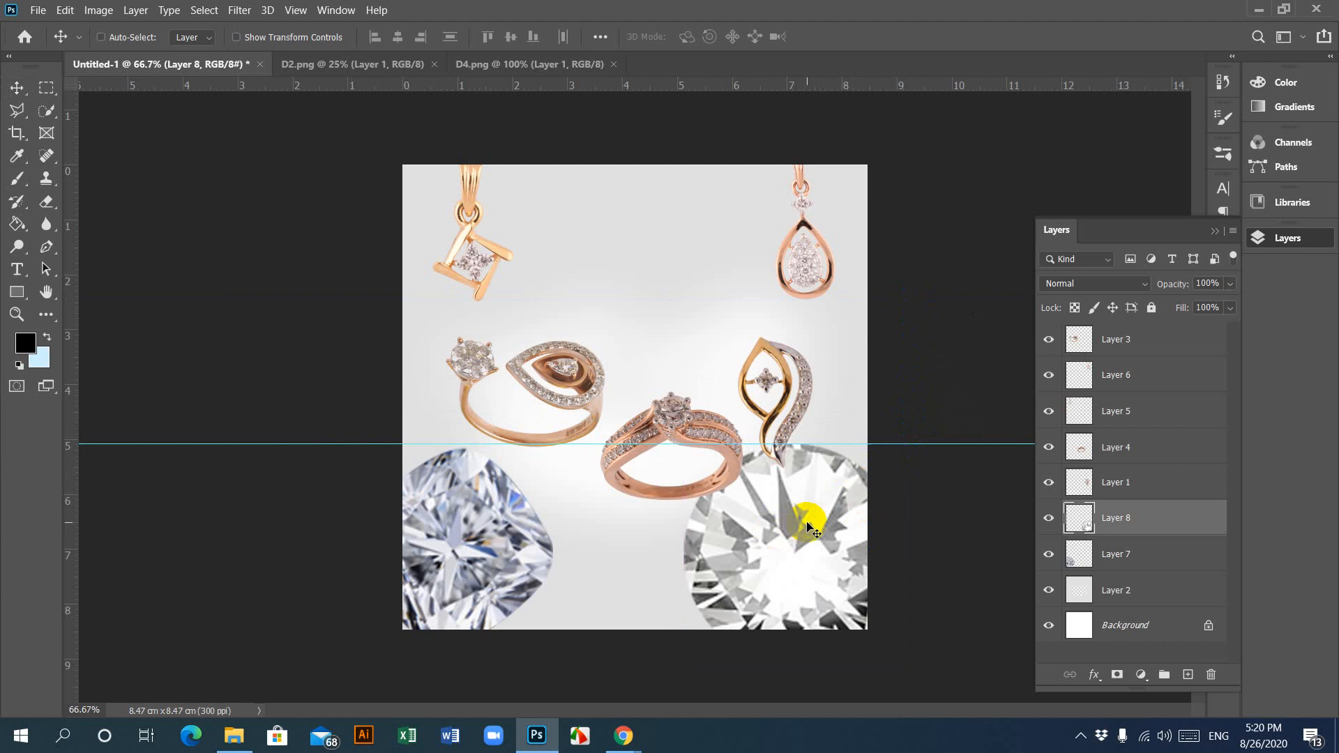
key(ctrl+t)
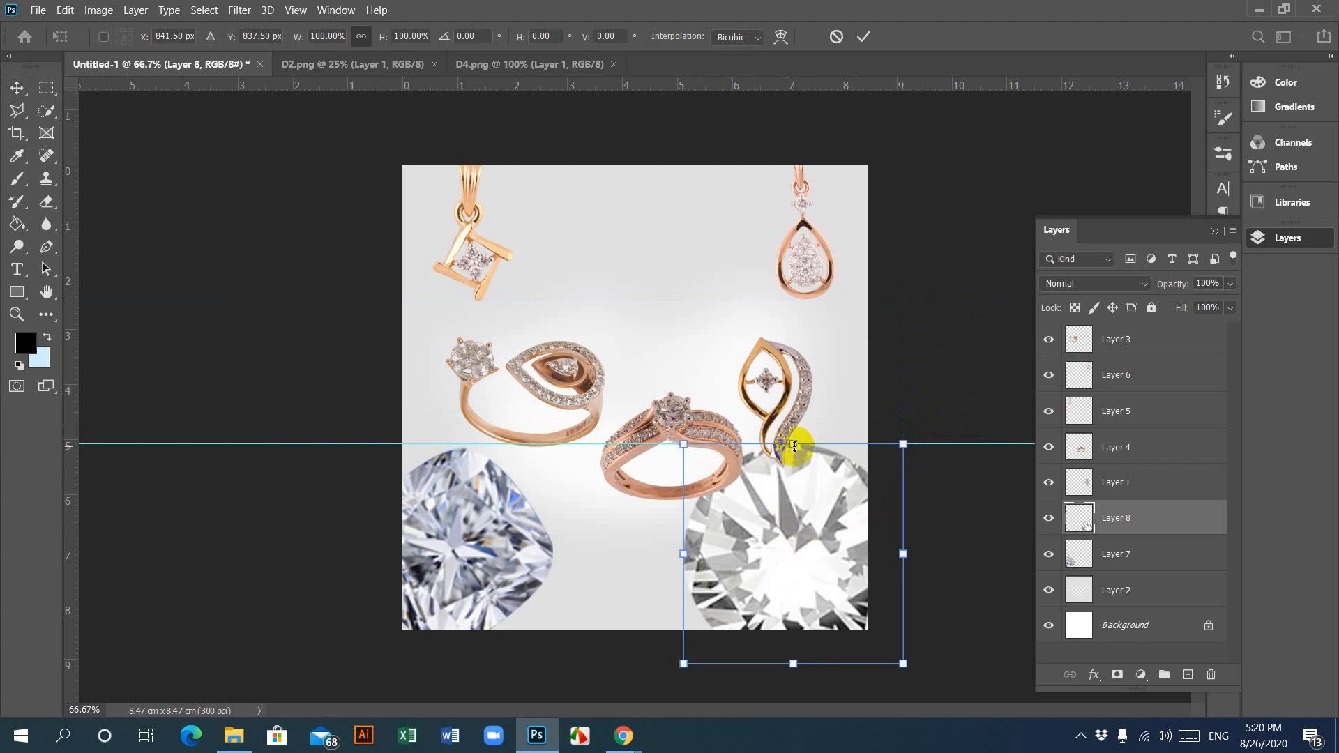
drag(794, 444, 917, 404)
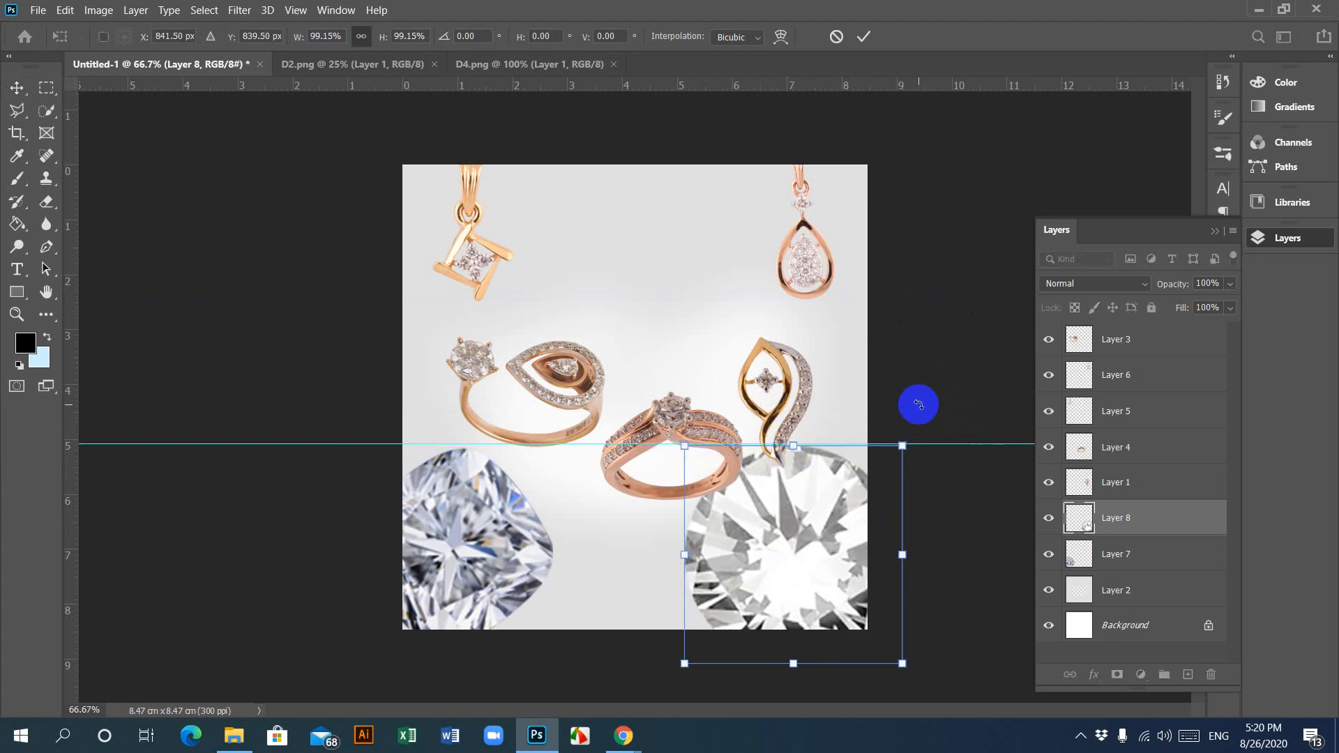
click(917, 405)
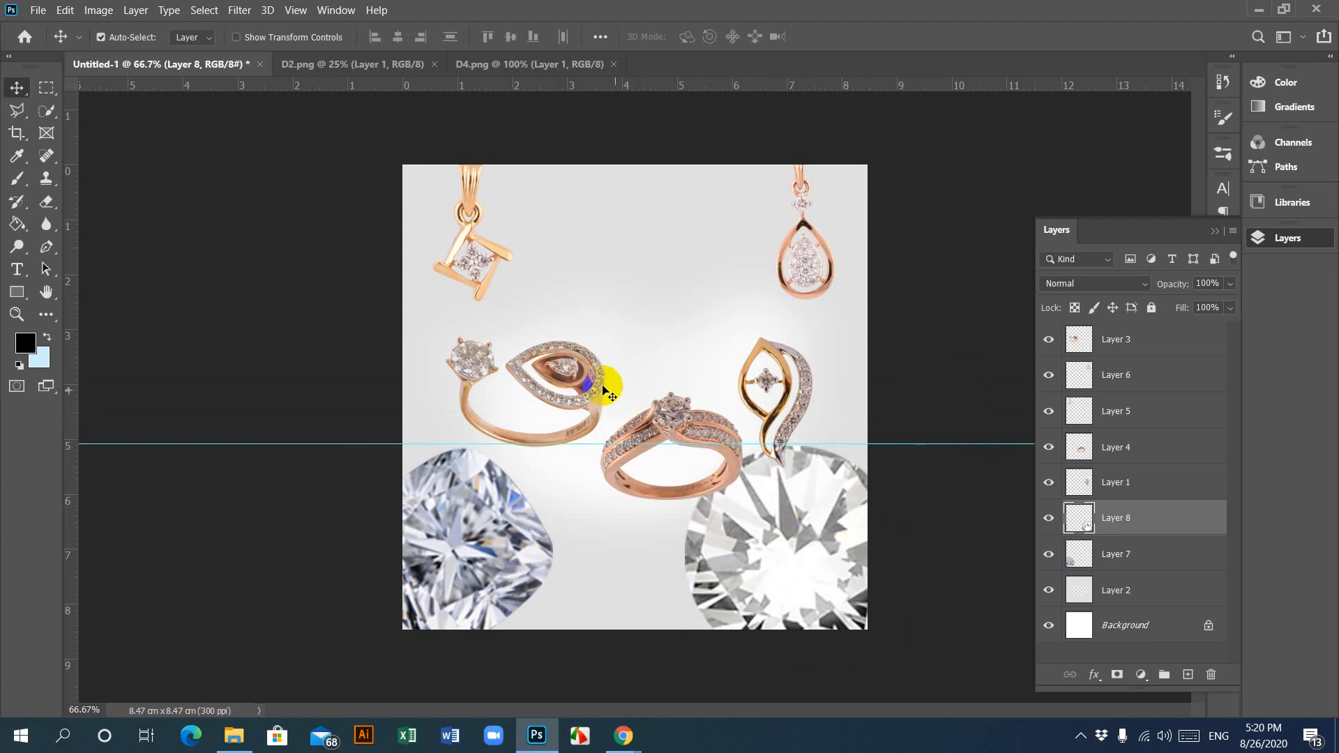
Step: Raise the rose-gold ring onto the guide beside the teardrop-halo ring and shift the round diamond slightly right
drag(689, 432, 675, 377)
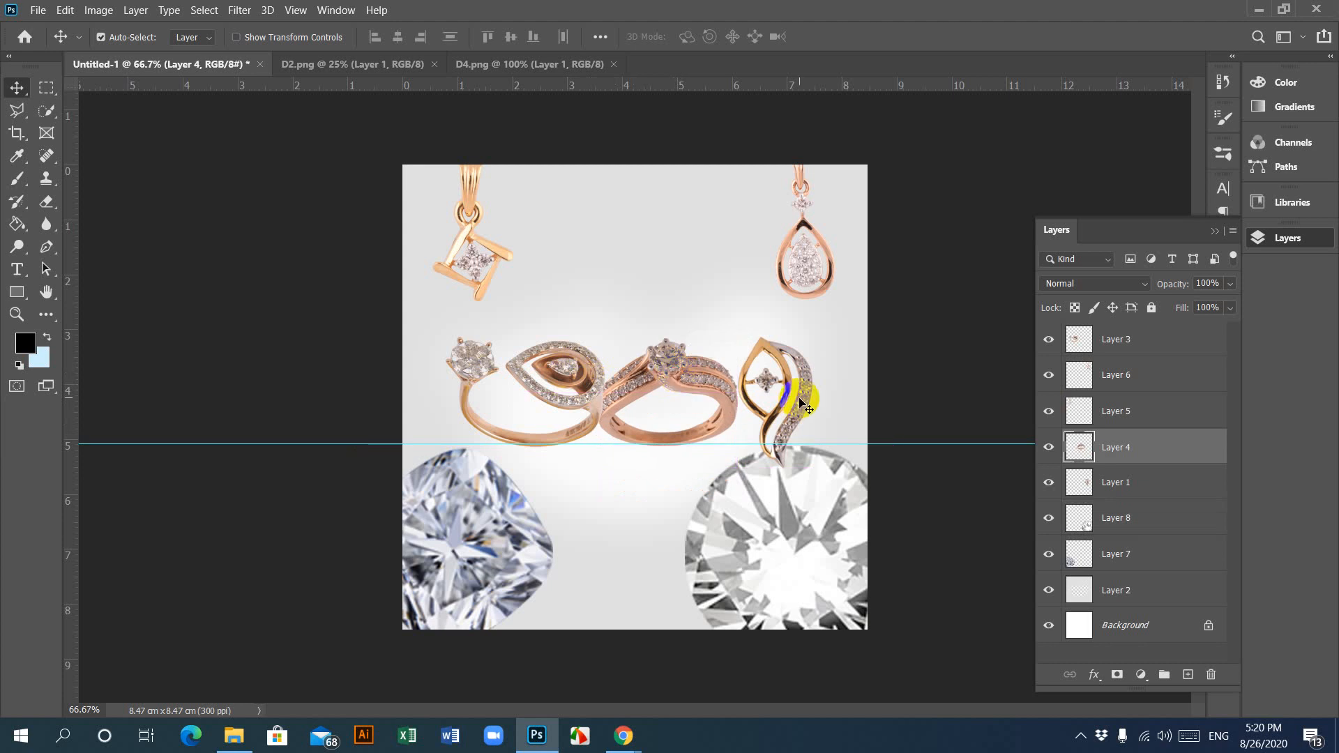
drag(796, 556, 818, 559)
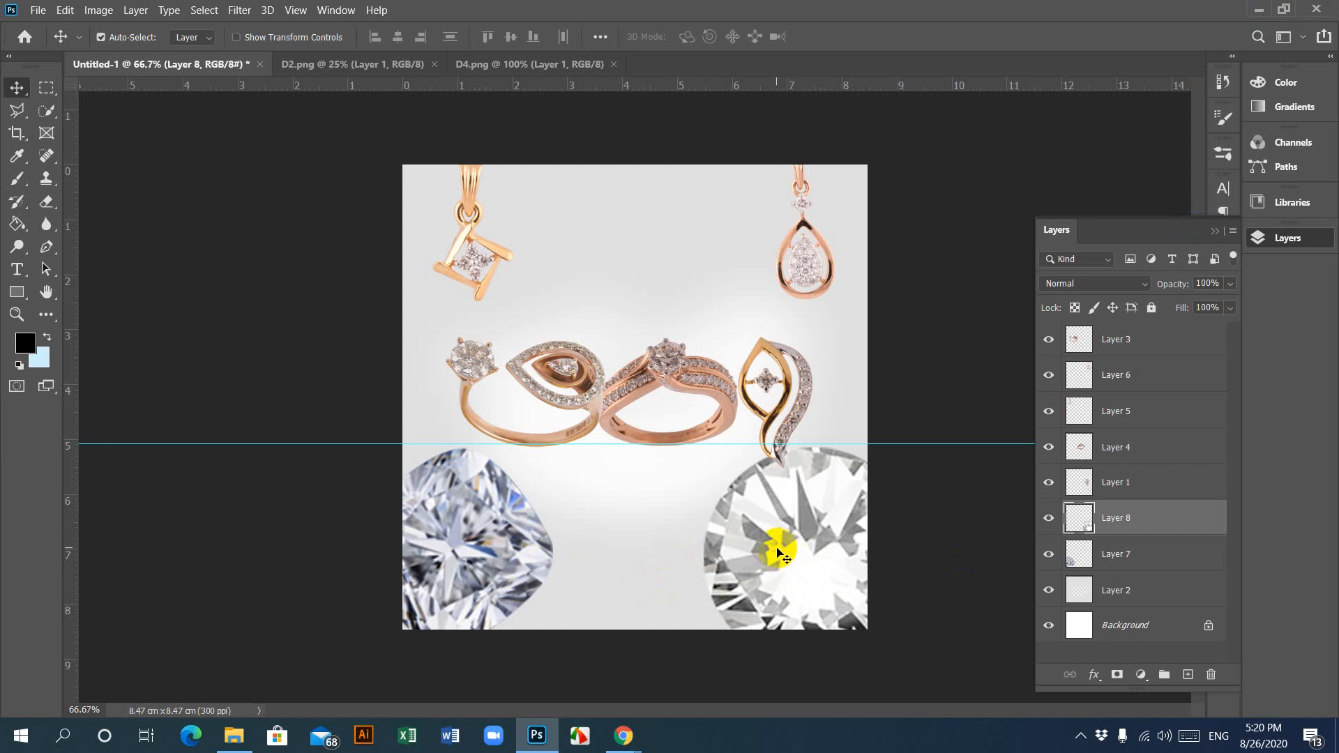
Step: Check the Image to edit email in Gmail for the required products and canvas size, and return to Untitled-1 in Photoshop
click(1257, 11)
click(687, 13)
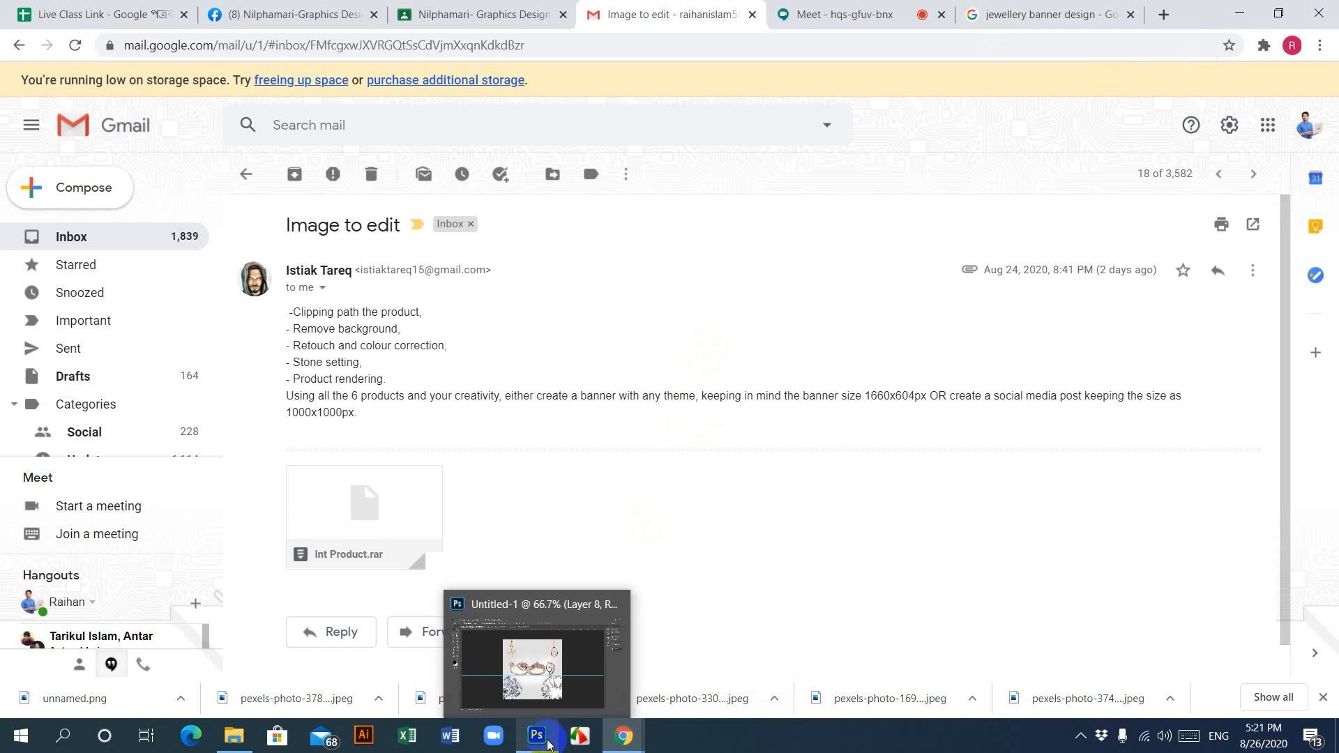
click(551, 652)
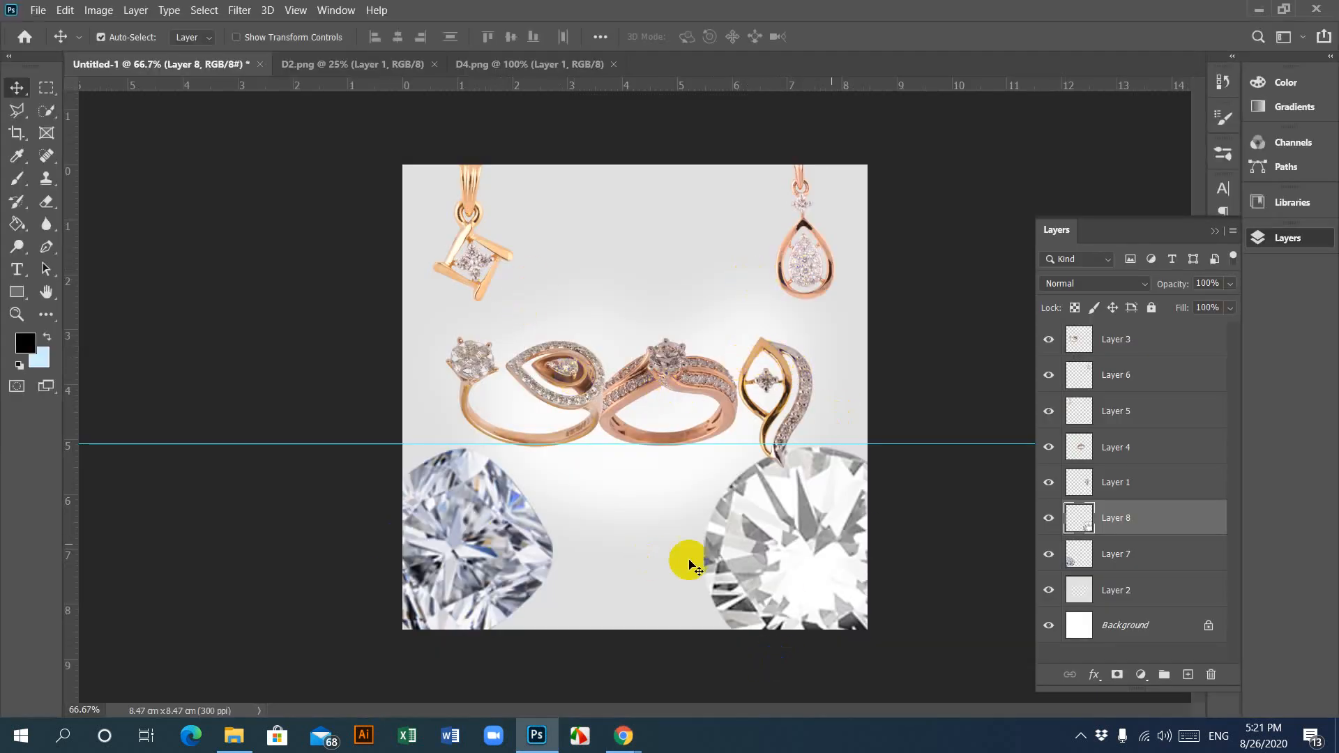
Step: Delete the round diamond layer, and shrink the cushion-cut diamond to 44.73% beneath the teardrop-halo ring near the canvas's lower-left corner
key(Delete)
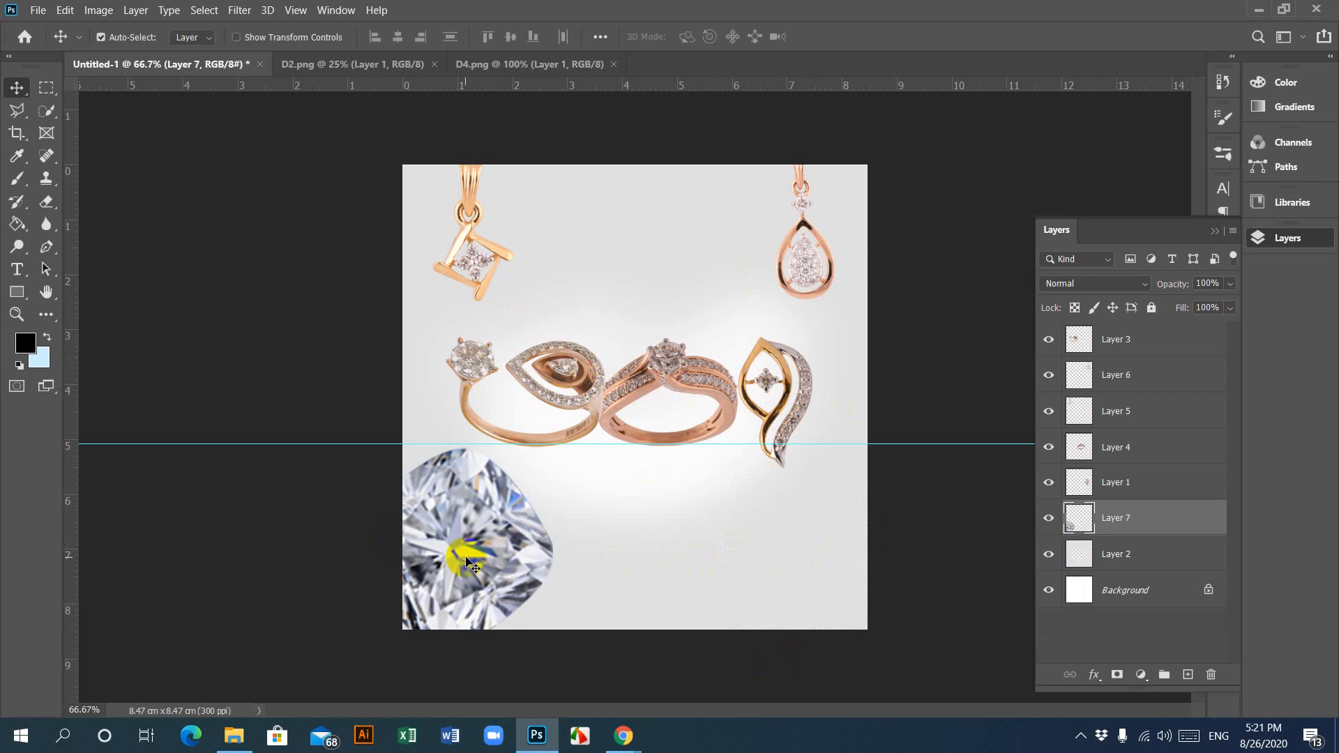
drag(466, 560, 668, 554)
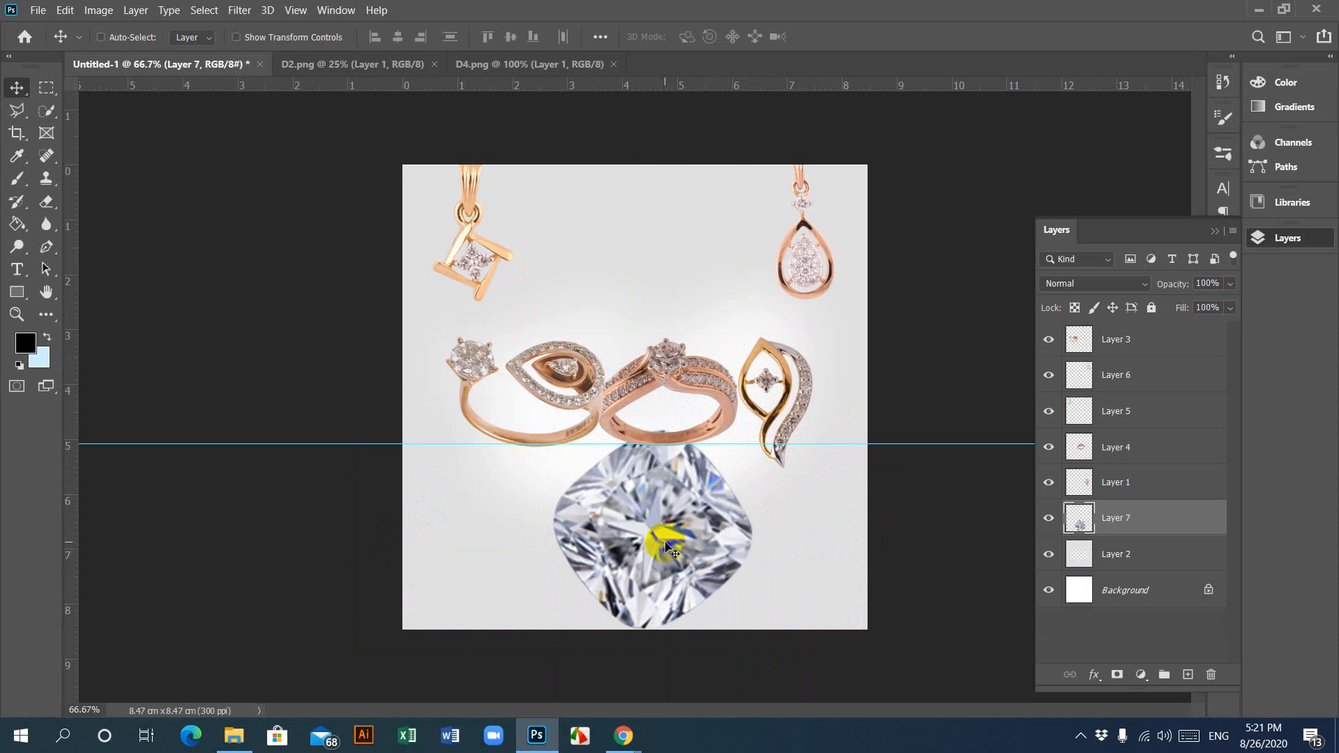
key(ctrl+t)
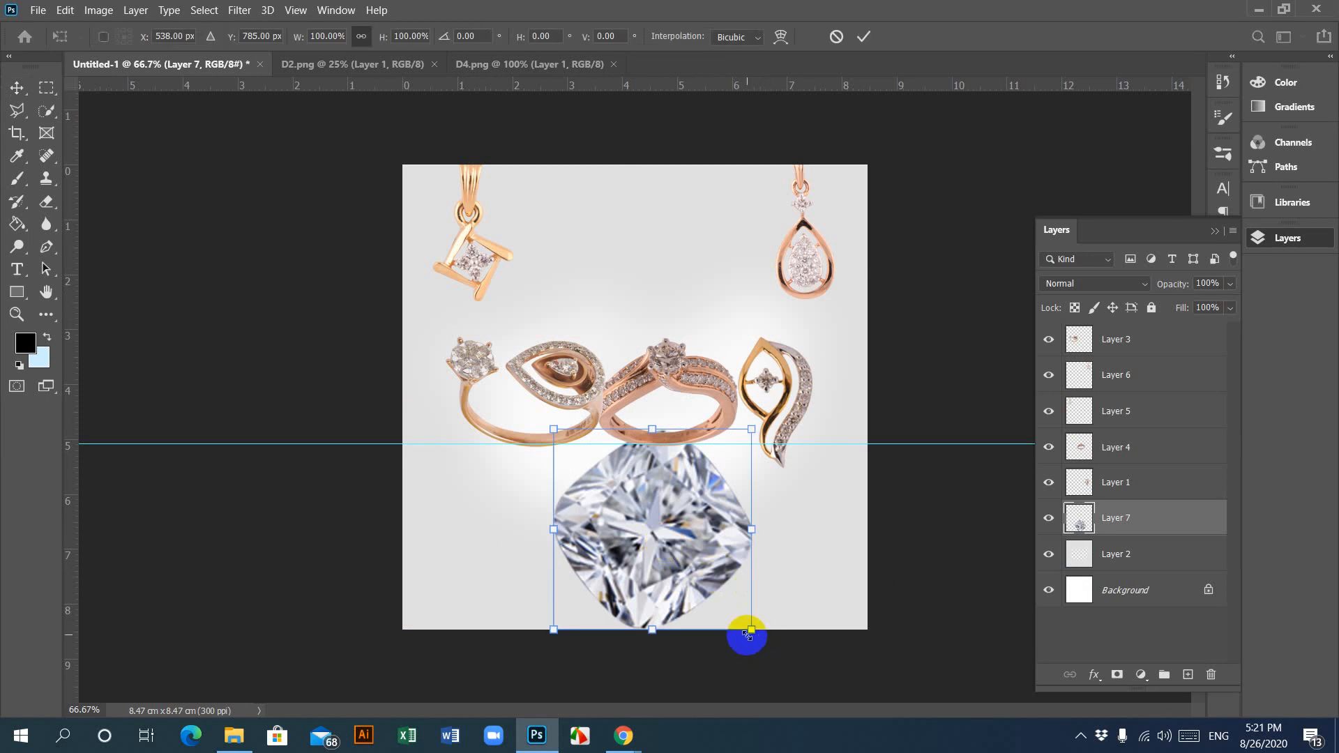
drag(752, 631, 687, 545)
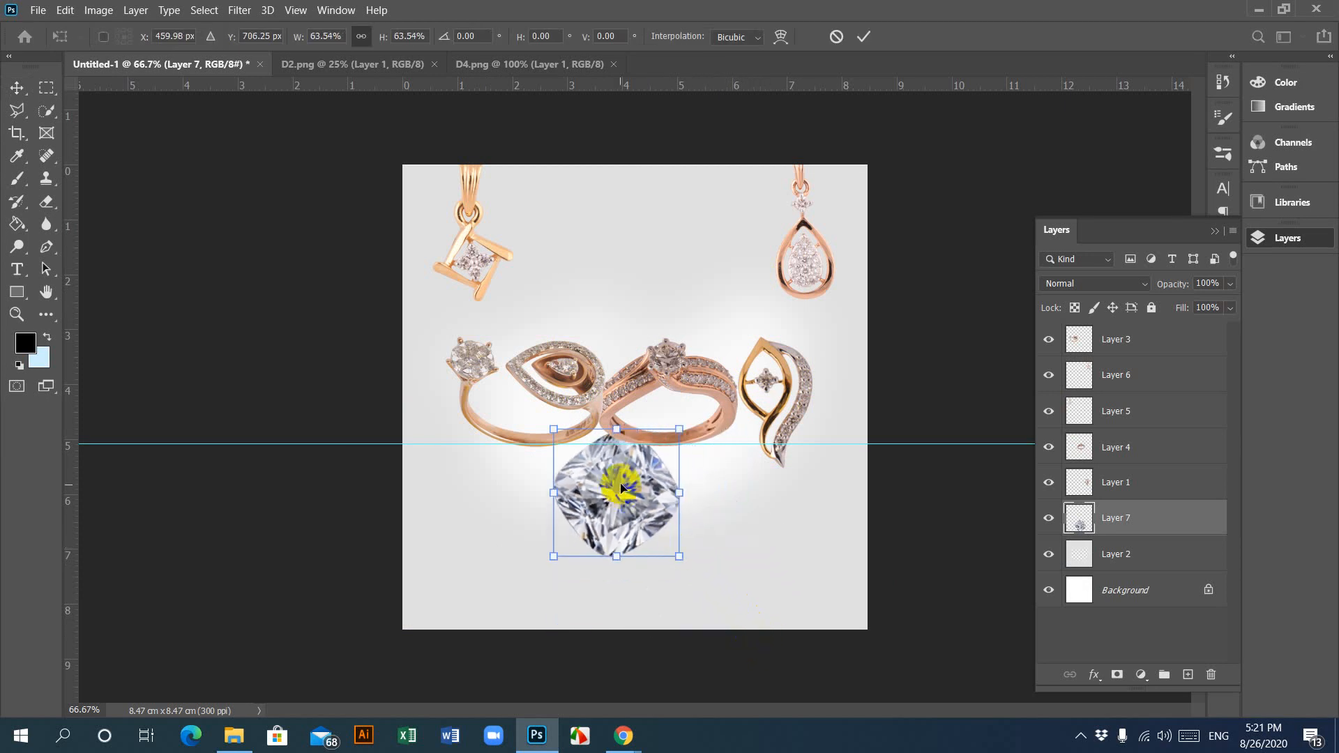
drag(618, 491, 511, 530)
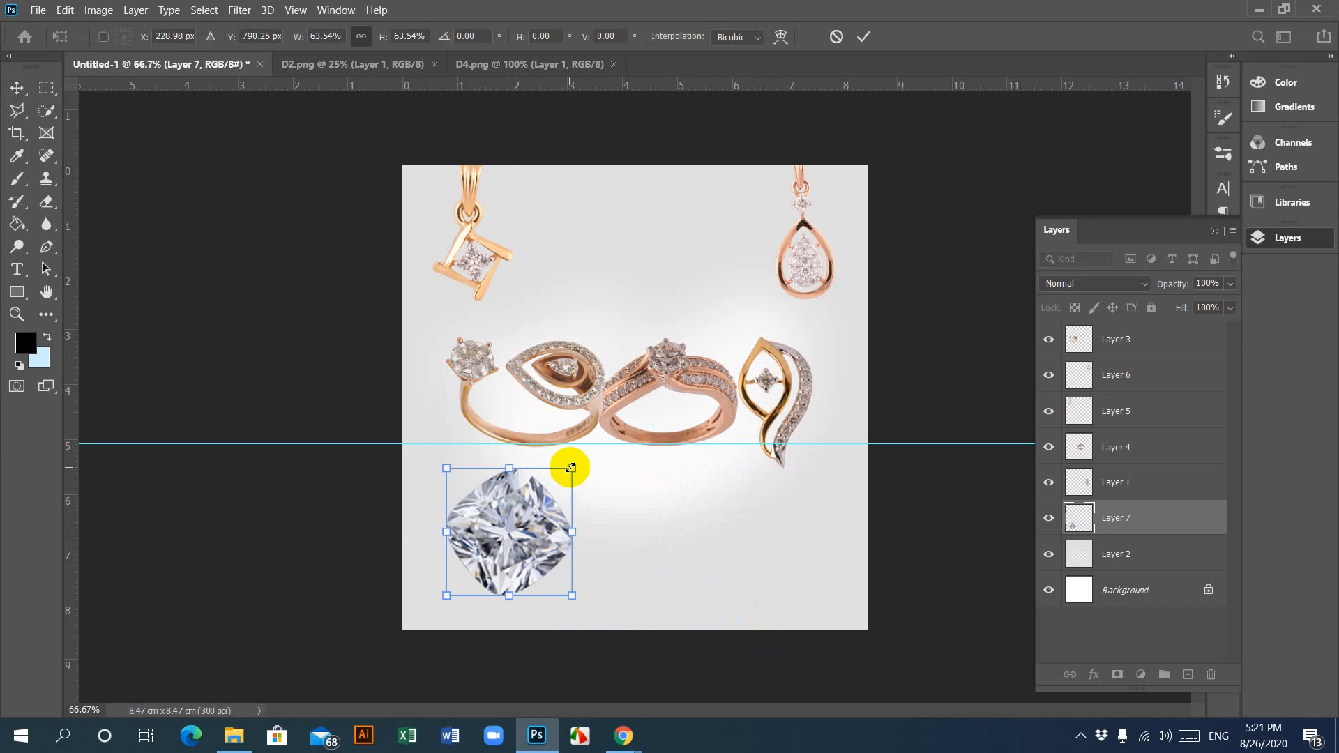
drag(572, 467, 464, 494)
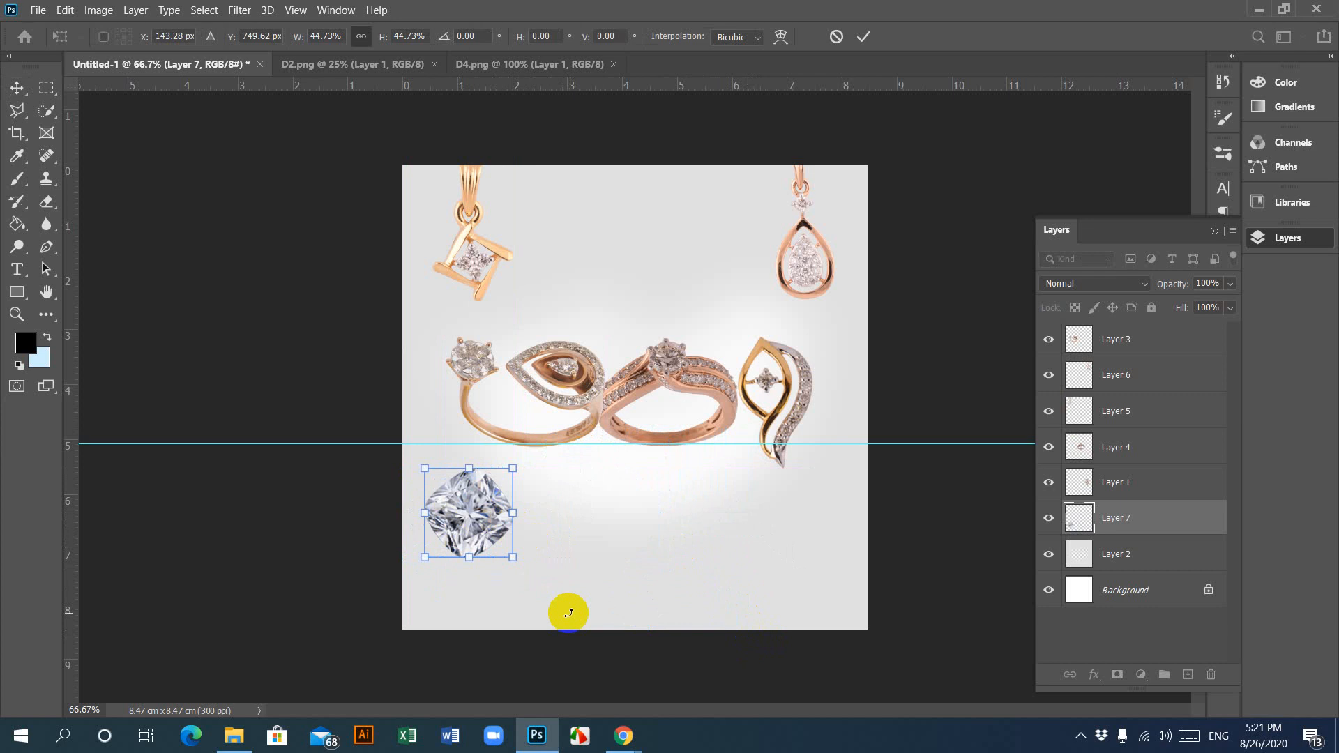
key(Return)
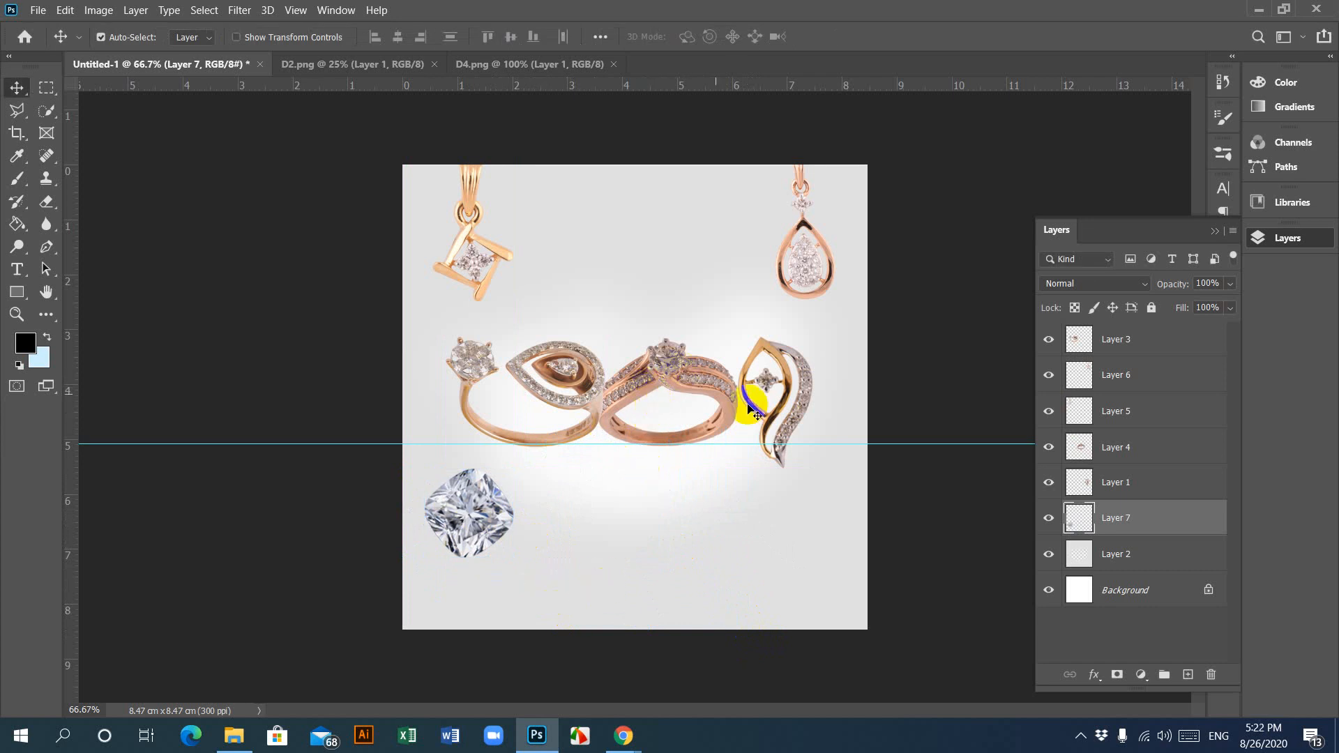
Step: Move the leaf-shaped pendant to the canvas's lower-right corner and the rose-gold ring over its upper part
click(793, 378)
drag(790, 376, 818, 509)
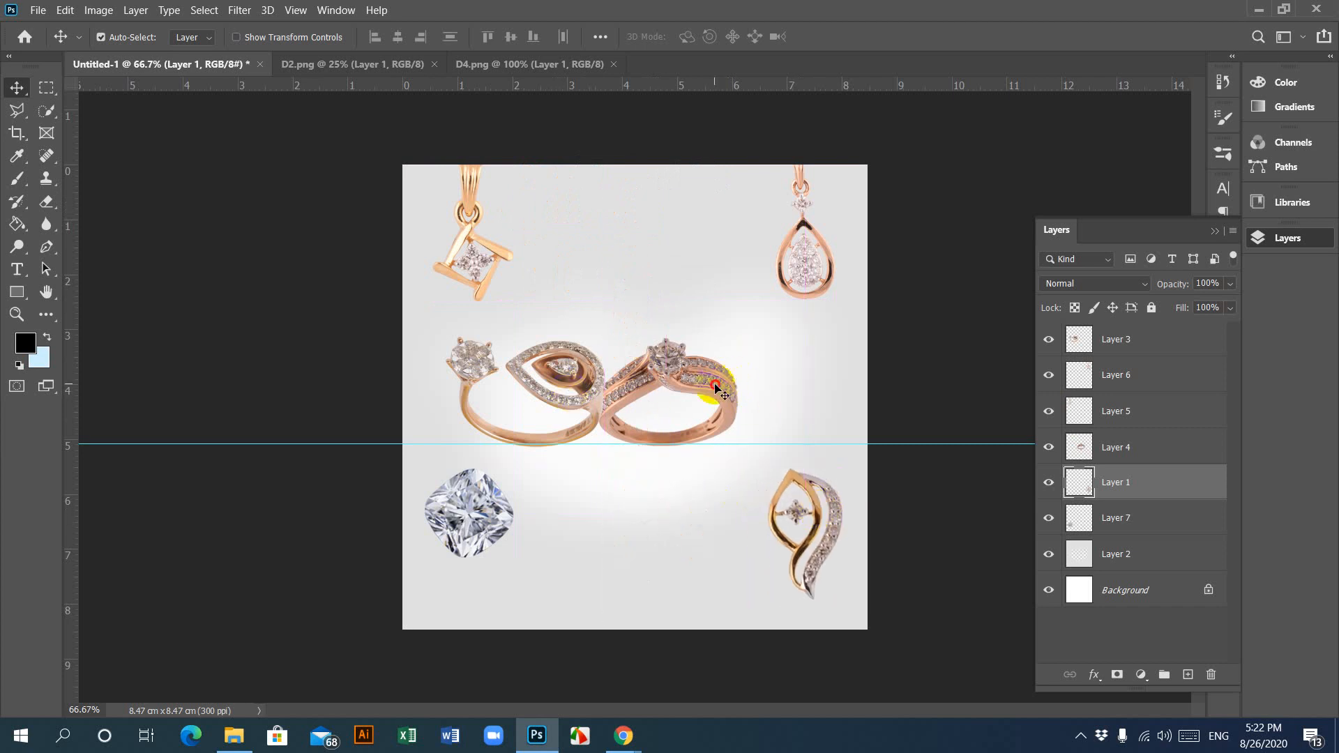
mouse_move(692, 400)
mouse_down()
mouse_move(740, 459)
mouse_move(680, 484)
mouse_move(708, 483)
mouse_move(693, 480)
mouse_move(813, 404)
mouse_move(773, 402)
mouse_move(823, 479)
mouse_move(815, 473)
mouse_up()
Step: Undo the accidental shift of the grey gradient background and lock Layer 2
drag(597, 404, 646, 436)
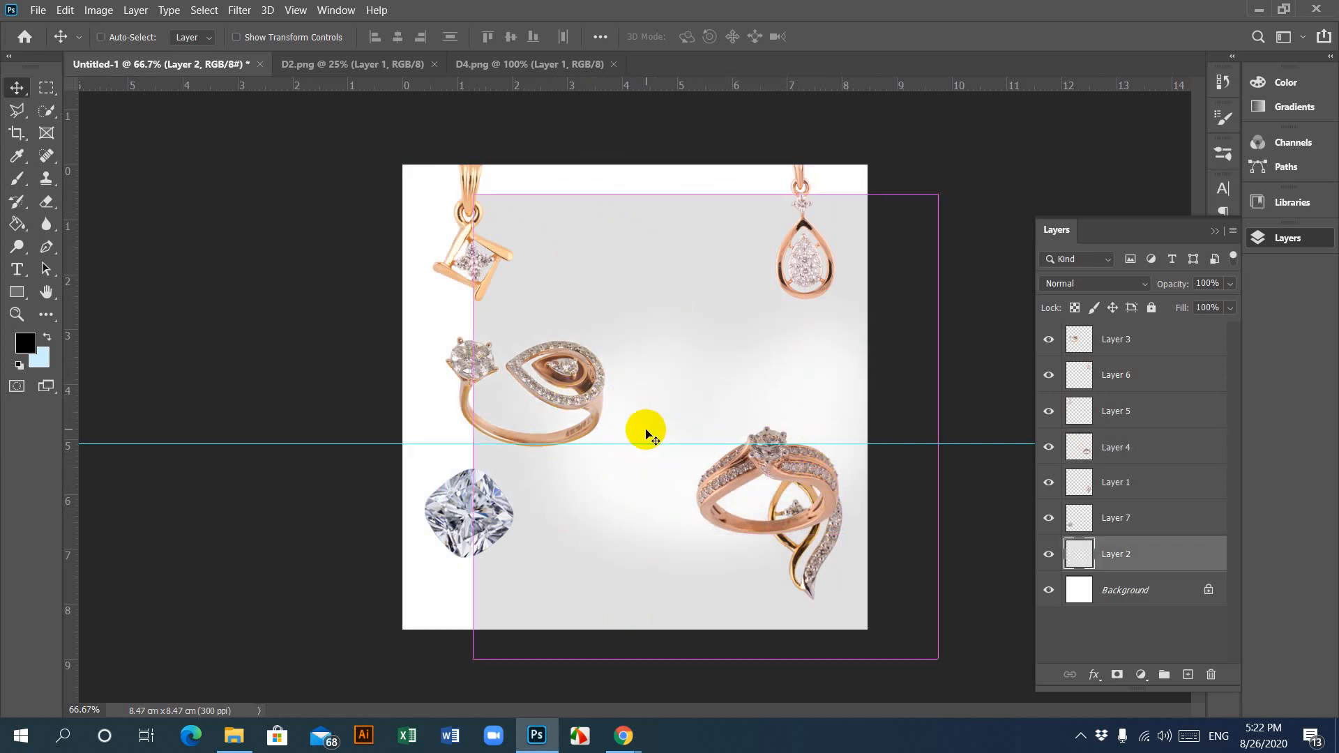
key(ctrl+z)
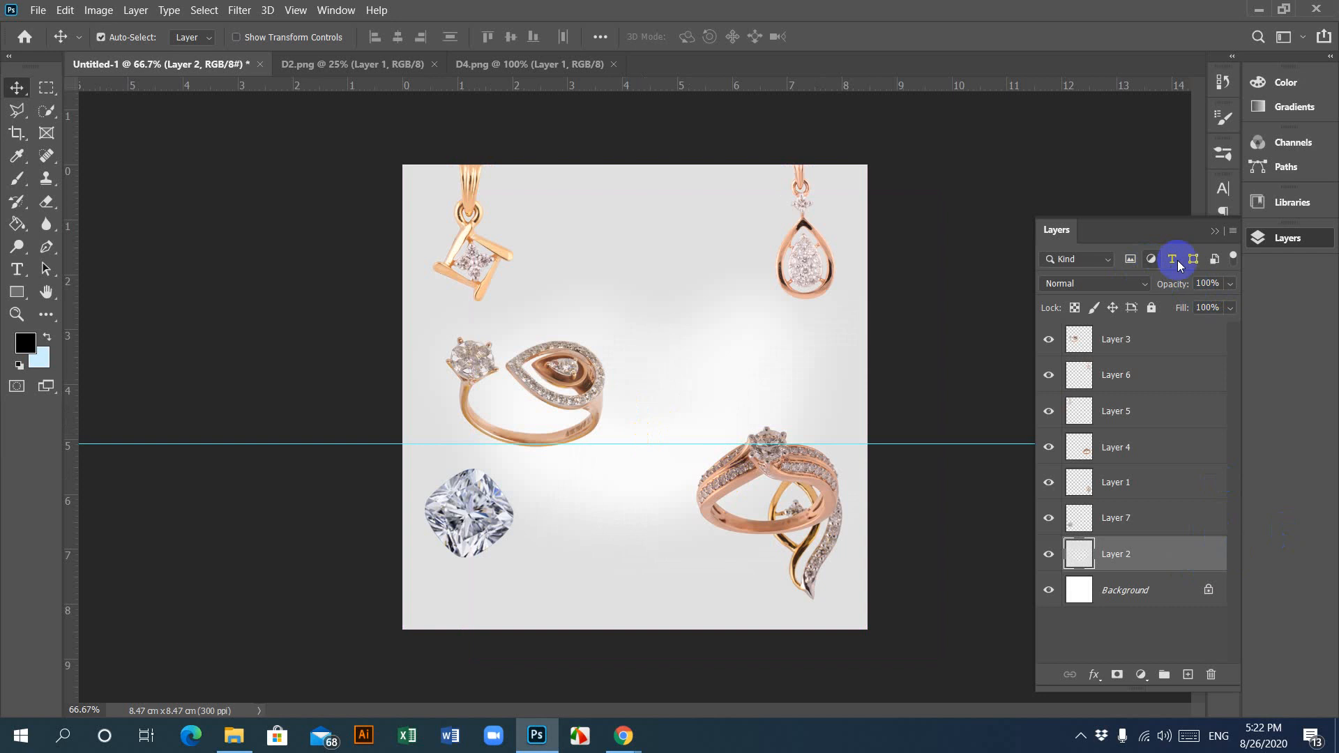
click(1150, 308)
Step: Move the teardrop-halo ring to the middle of the canvas and enlarge it to 141.31%
click(576, 386)
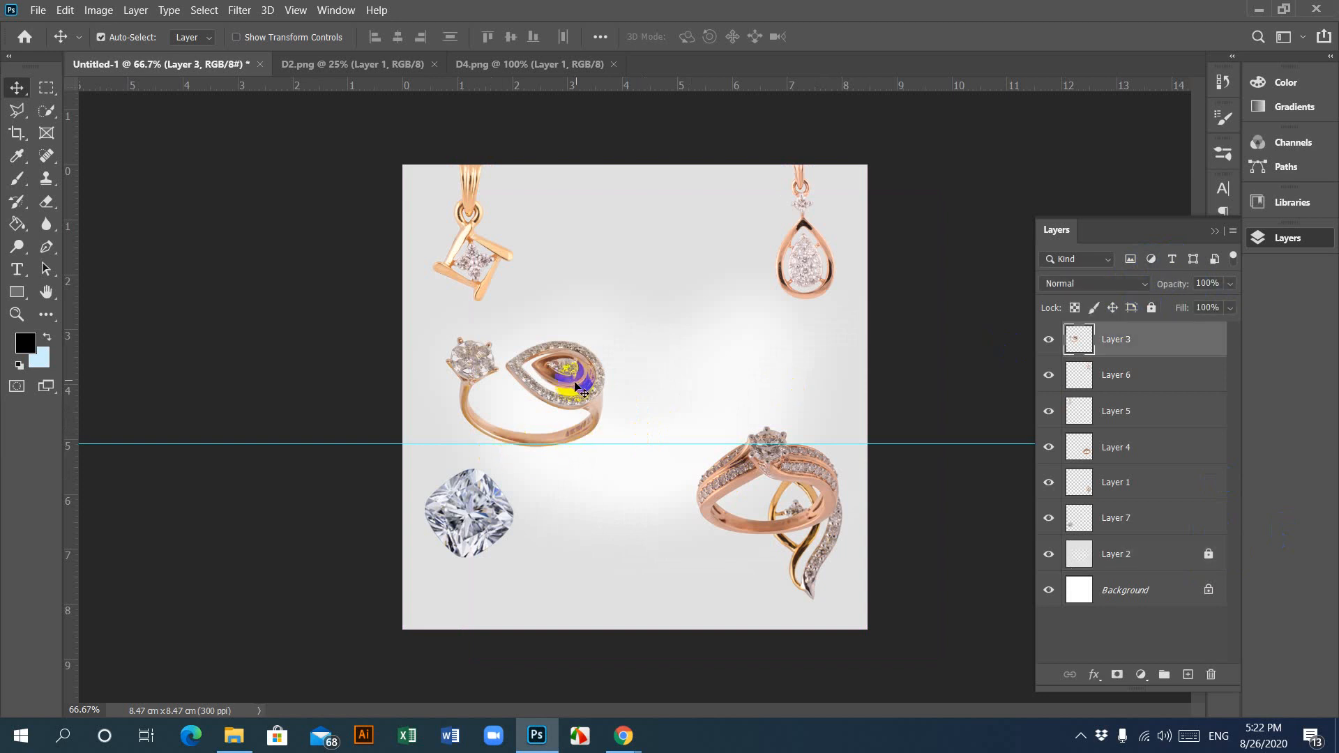
drag(577, 374, 670, 394)
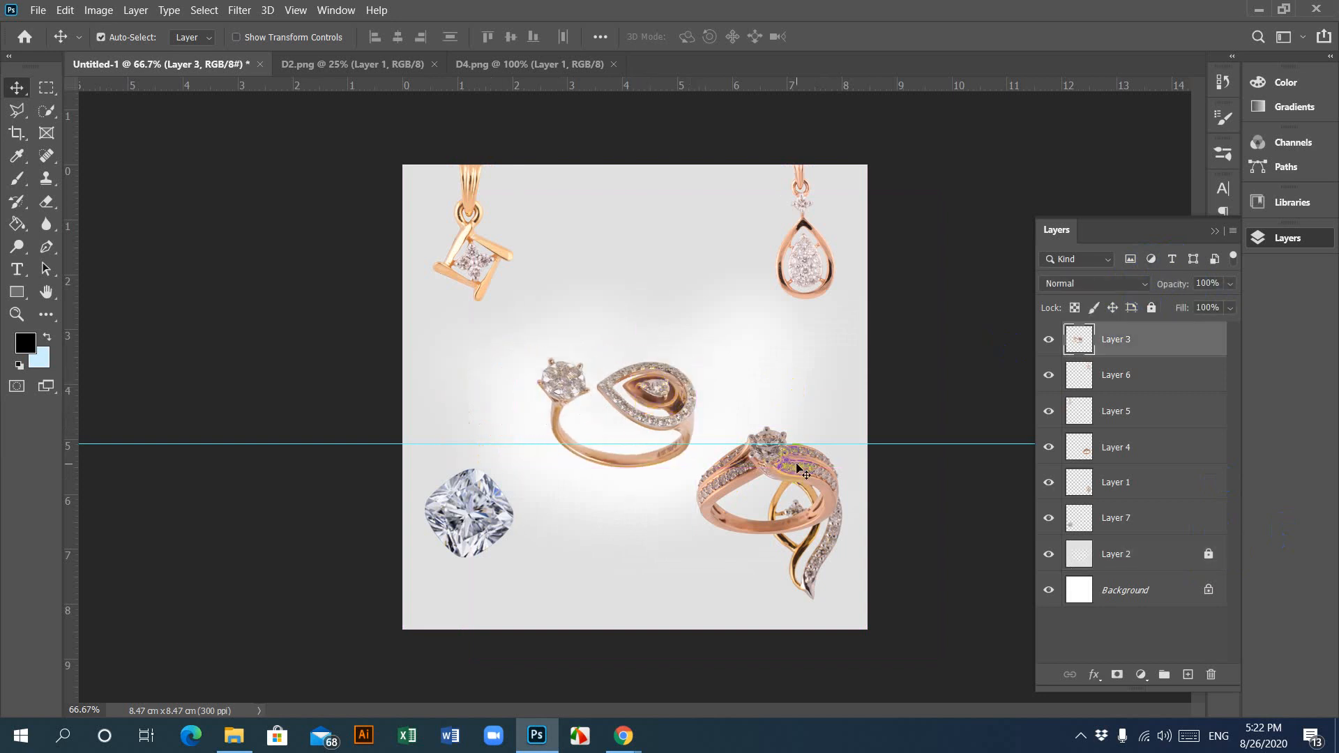
key(ctrl)
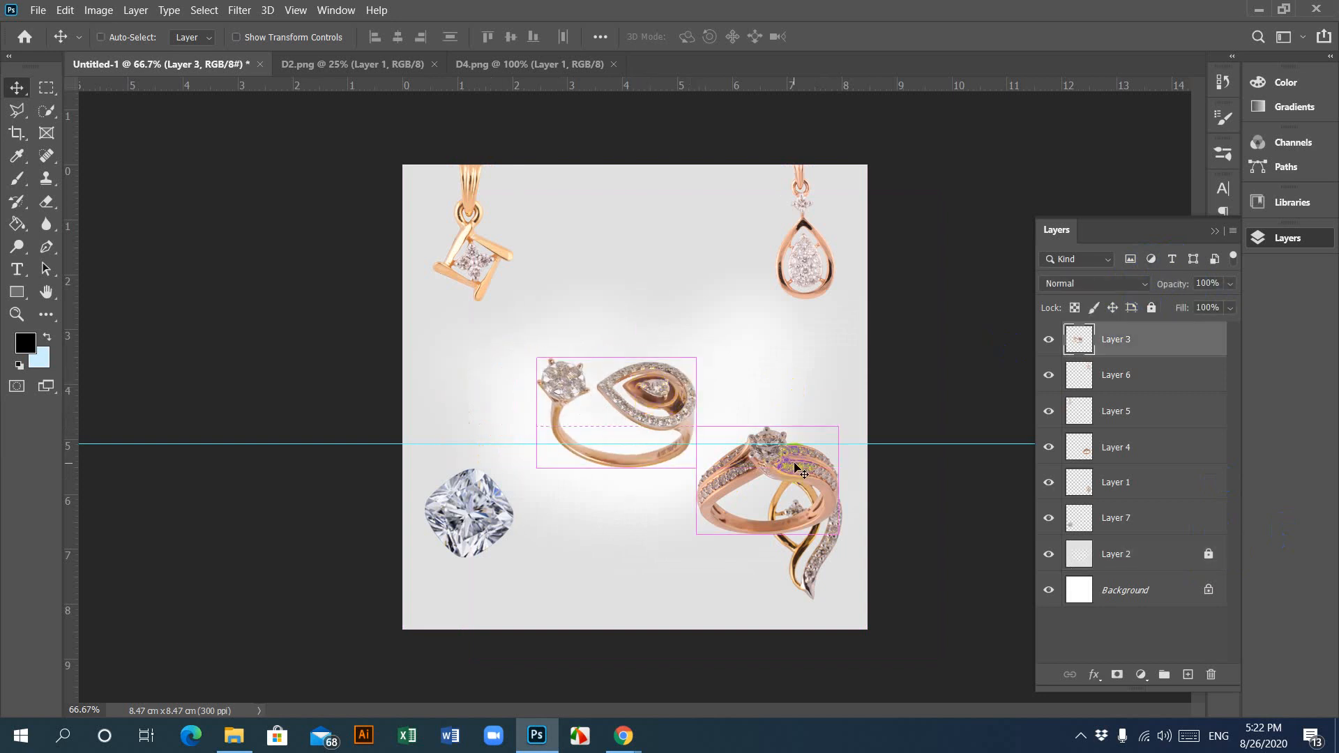
key(ctrl+t)
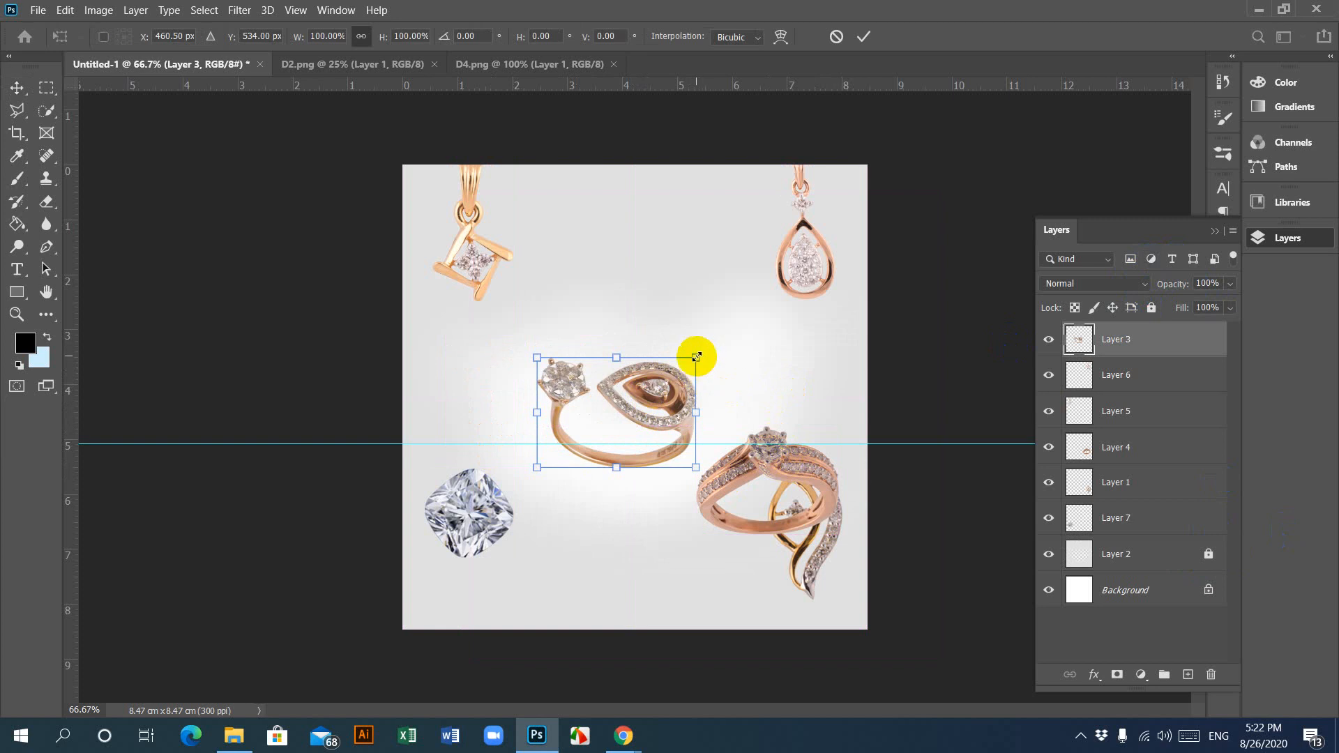
mouse_move(696, 357)
mouse_down()
mouse_move(765, 310)
mouse_move(684, 374)
mouse_up()
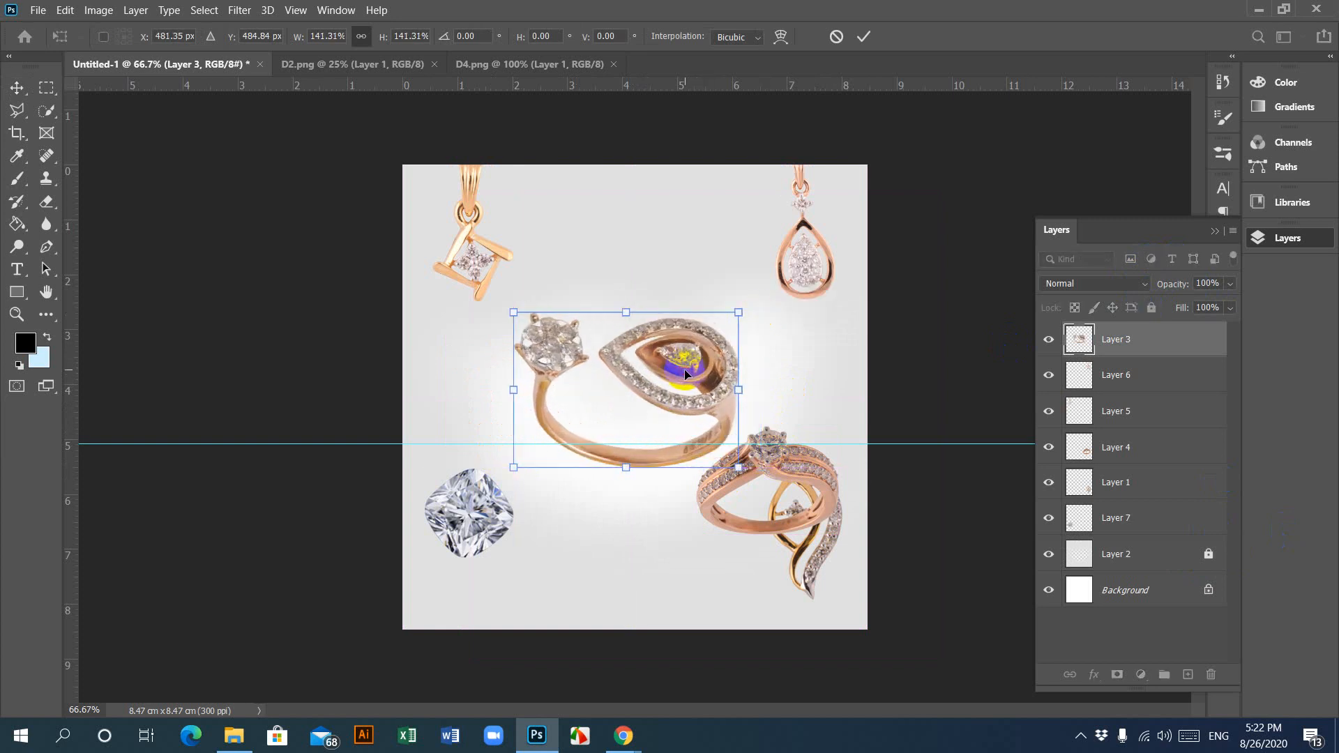
key(Return)
Step: Place the rose-gold ring and leaf-shaped pendant behind the teardrop-halo ring's band, and lower the teardrop-halo ring over them
drag(770, 452, 611, 416)
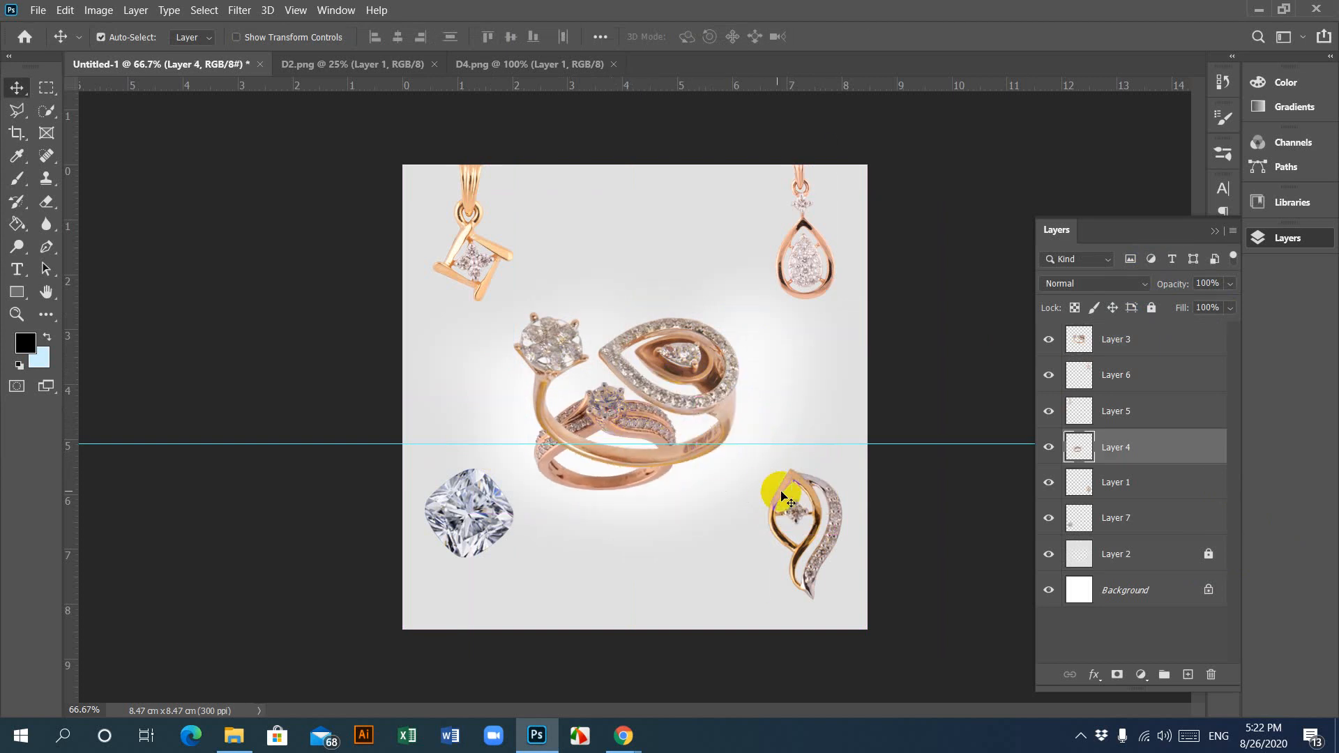
drag(806, 501, 724, 441)
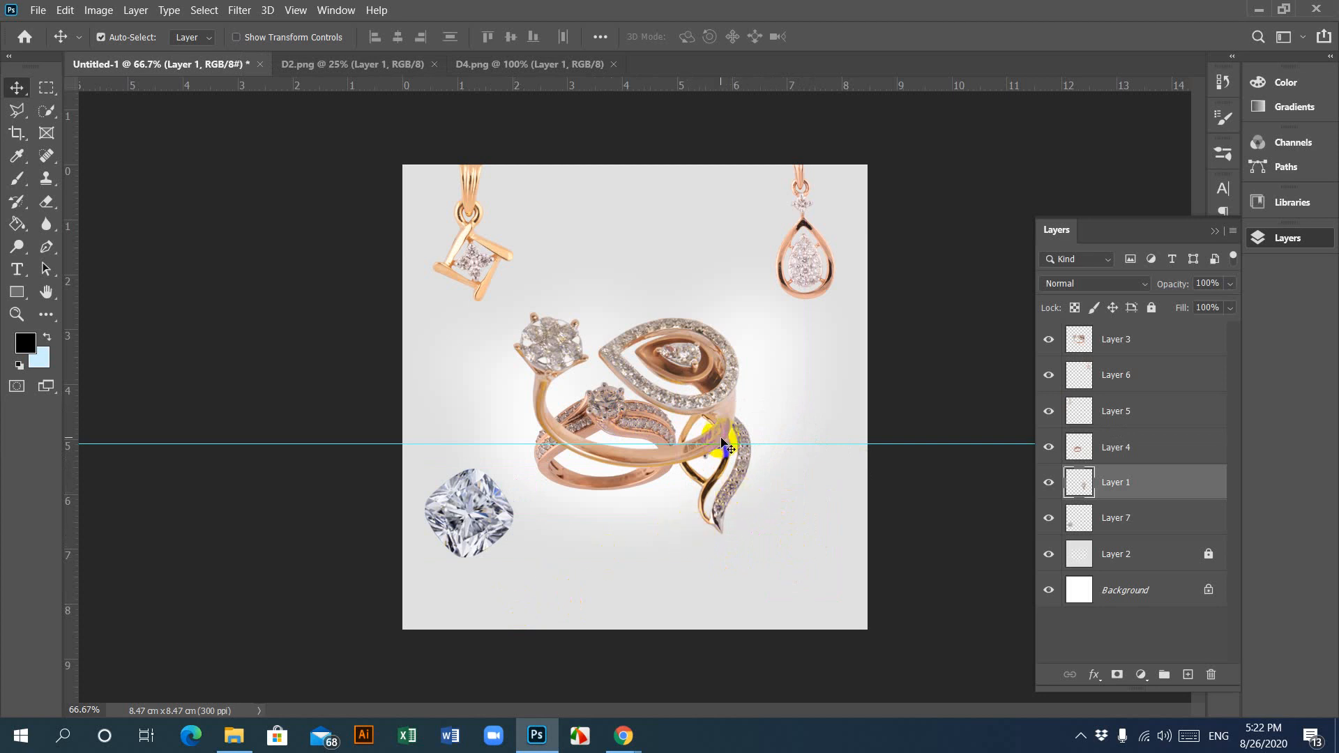
click(716, 396)
drag(701, 368, 712, 468)
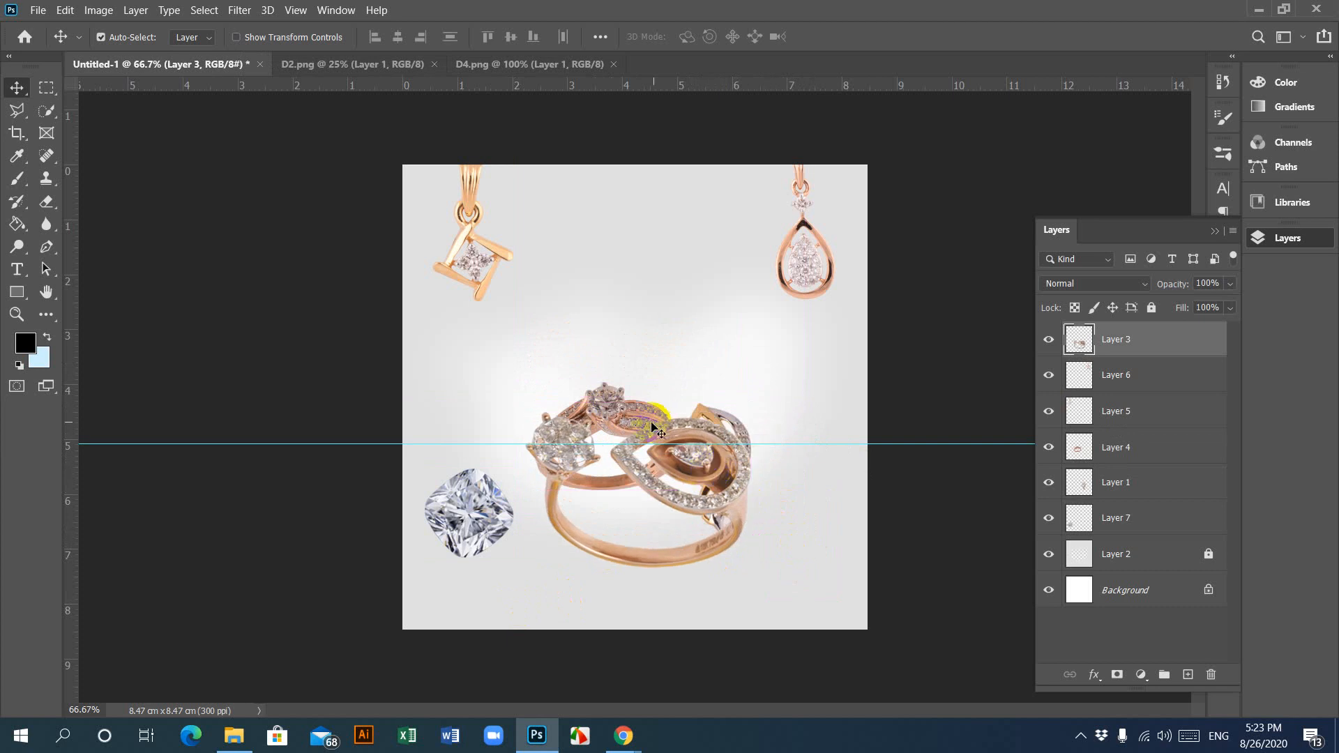
Step: Arrange the rose-gold ring, cushion-cut diamond and leaf-shaped pendant from left to right along the top of the teardrop-halo ring
drag(609, 425, 574, 396)
click(712, 415)
drag(718, 416, 764, 382)
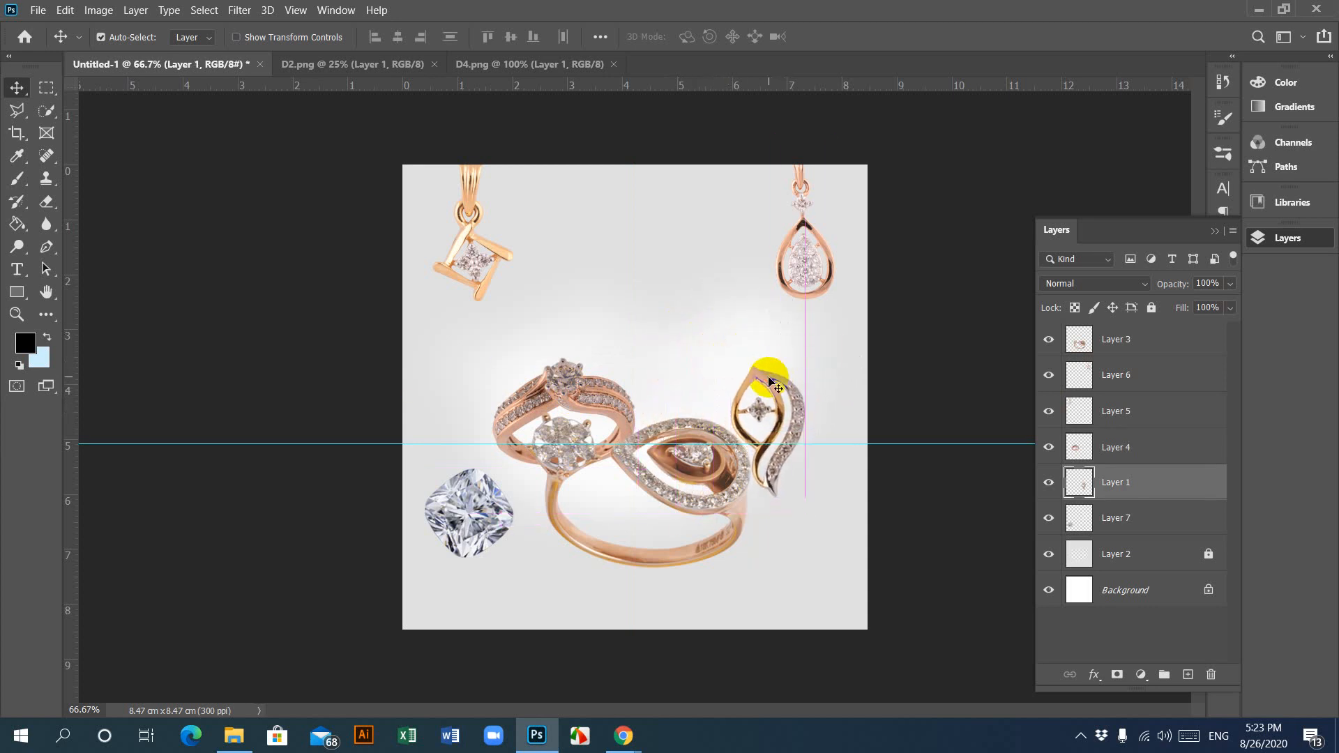
drag(469, 503, 732, 387)
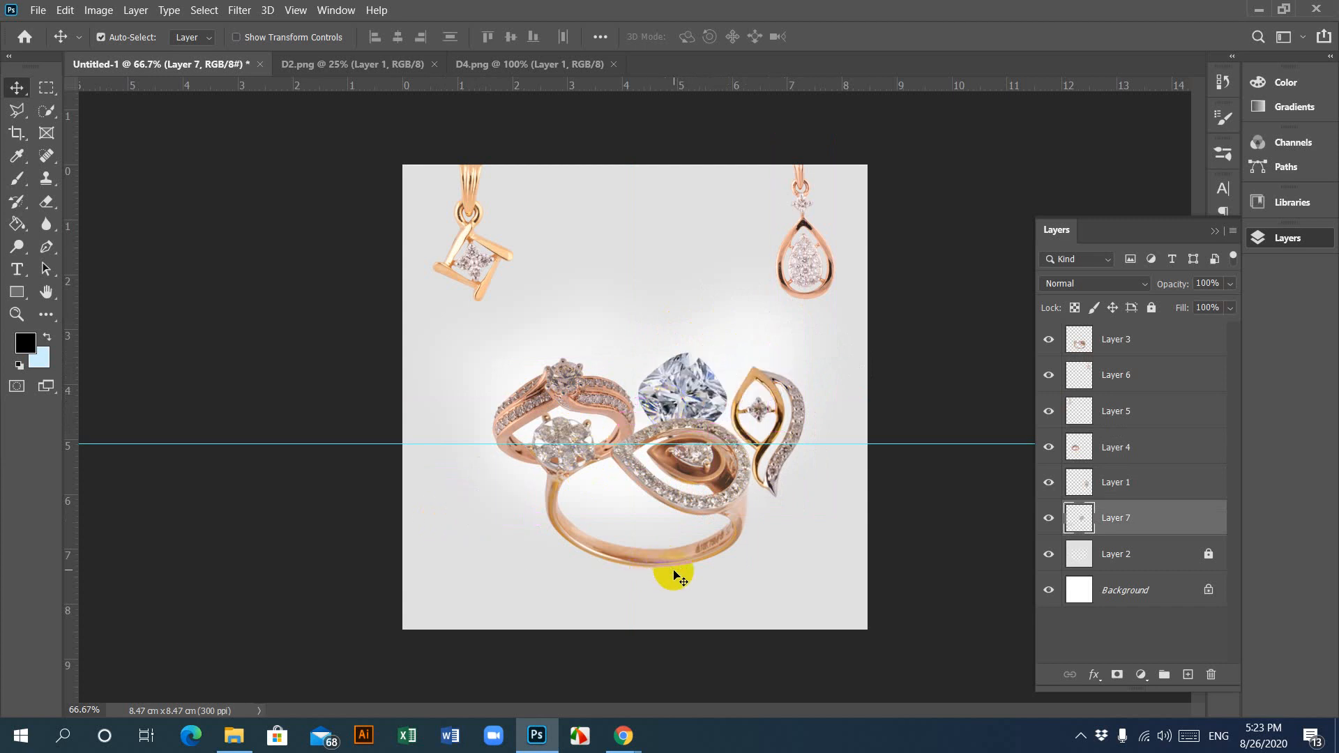
Step: Nudge the rose-gold ring about 0.07 cm right, the leaf-shaped pendant slightly left and the cushion-cut diamond slightly up to tighten the cluster
click(607, 413)
drag(606, 410, 610, 410)
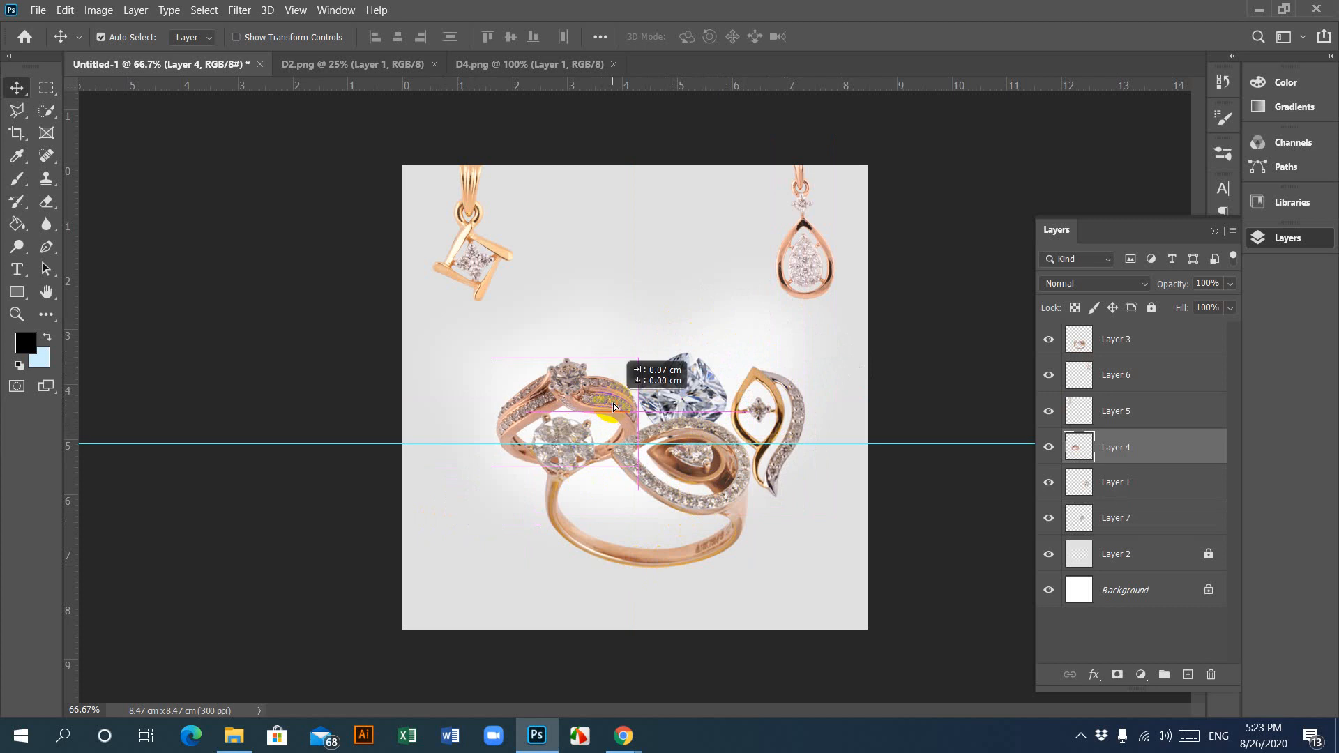
click(780, 407)
drag(779, 407, 692, 380)
click(700, 389)
Step: Try enlarging the teardrop-halo ring to 112.84%
click(692, 484)
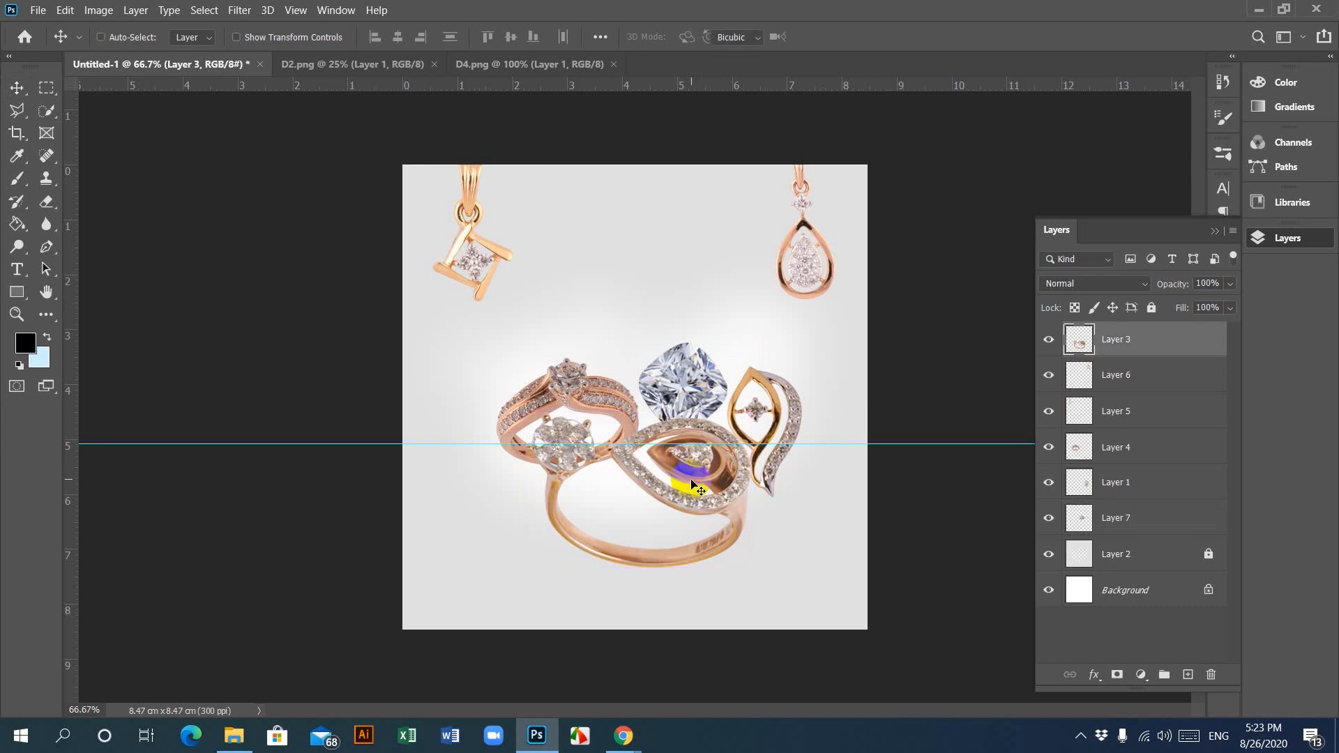
key(ctrl+t)
drag(755, 570, 784, 583)
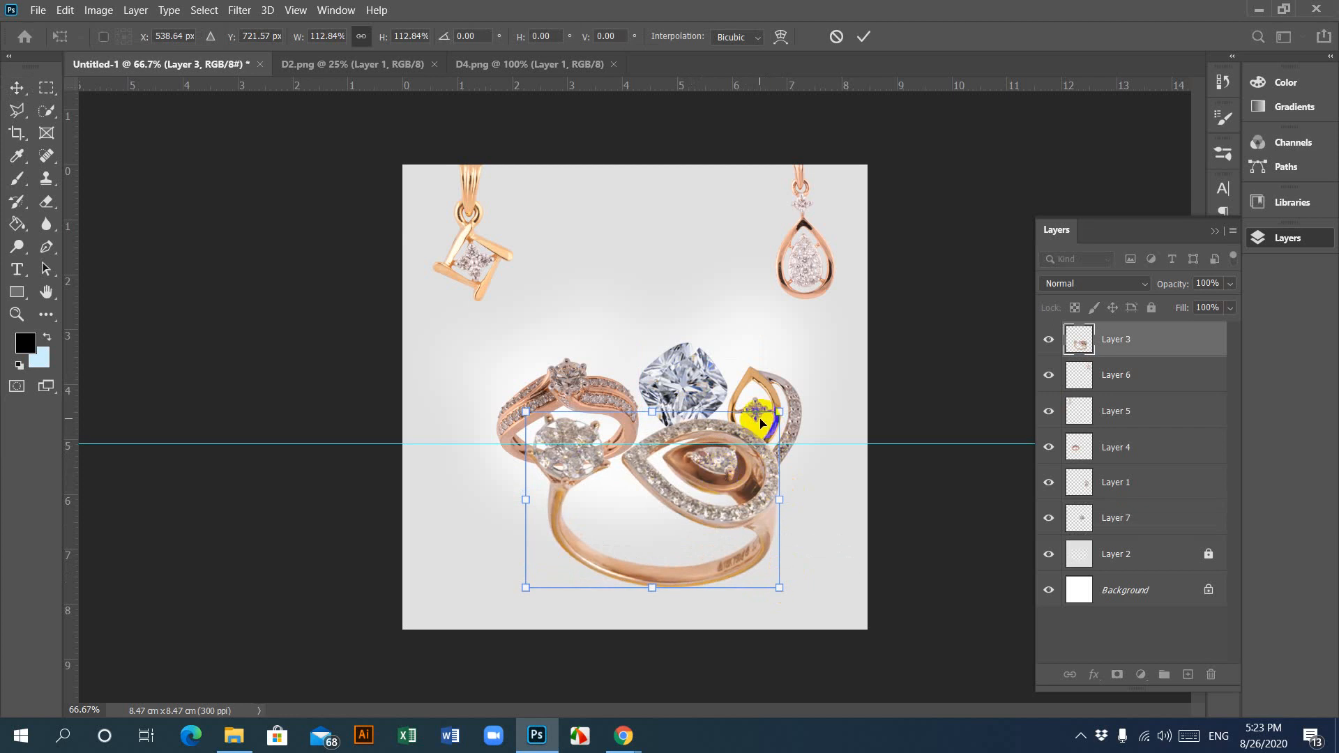
key(Return)
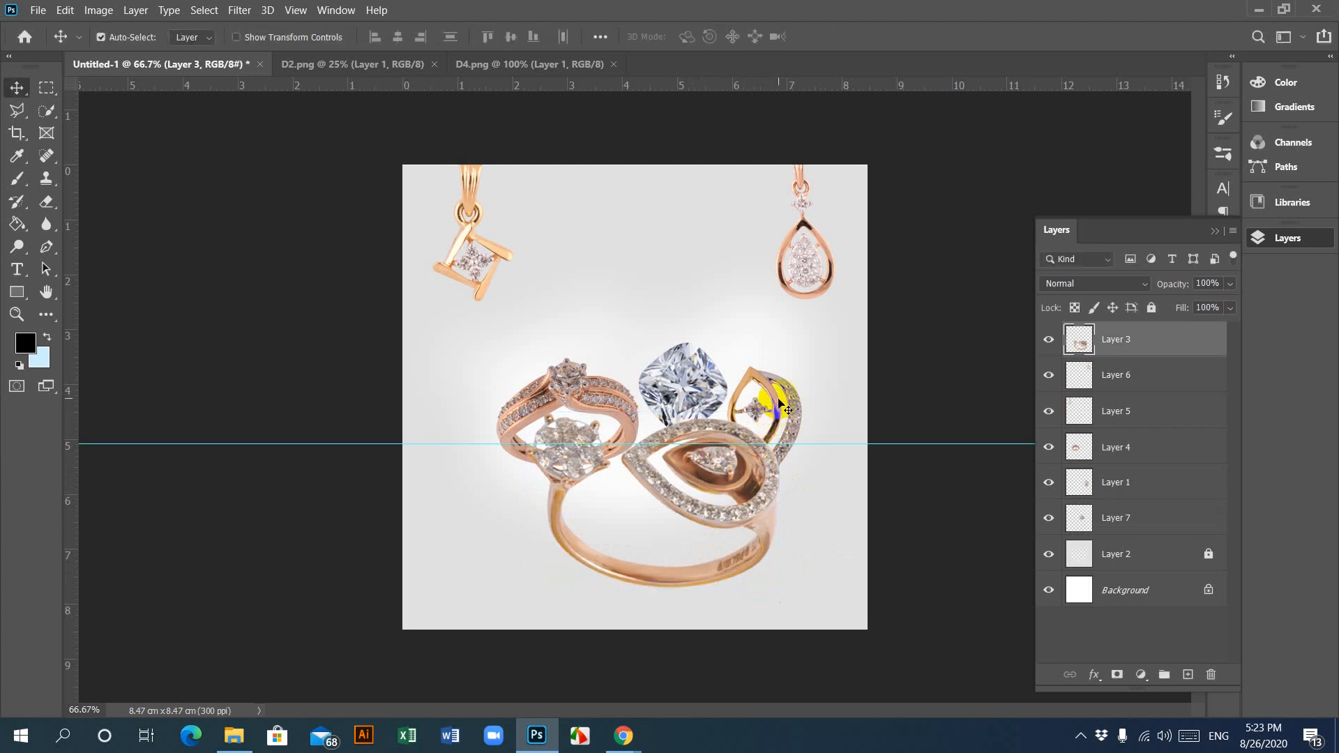
Step: Try the leaf-shaped pendant inside the teardrop-halo ring's band, and undo the pendant moves and the ring enlargement
drag(776, 415, 625, 508)
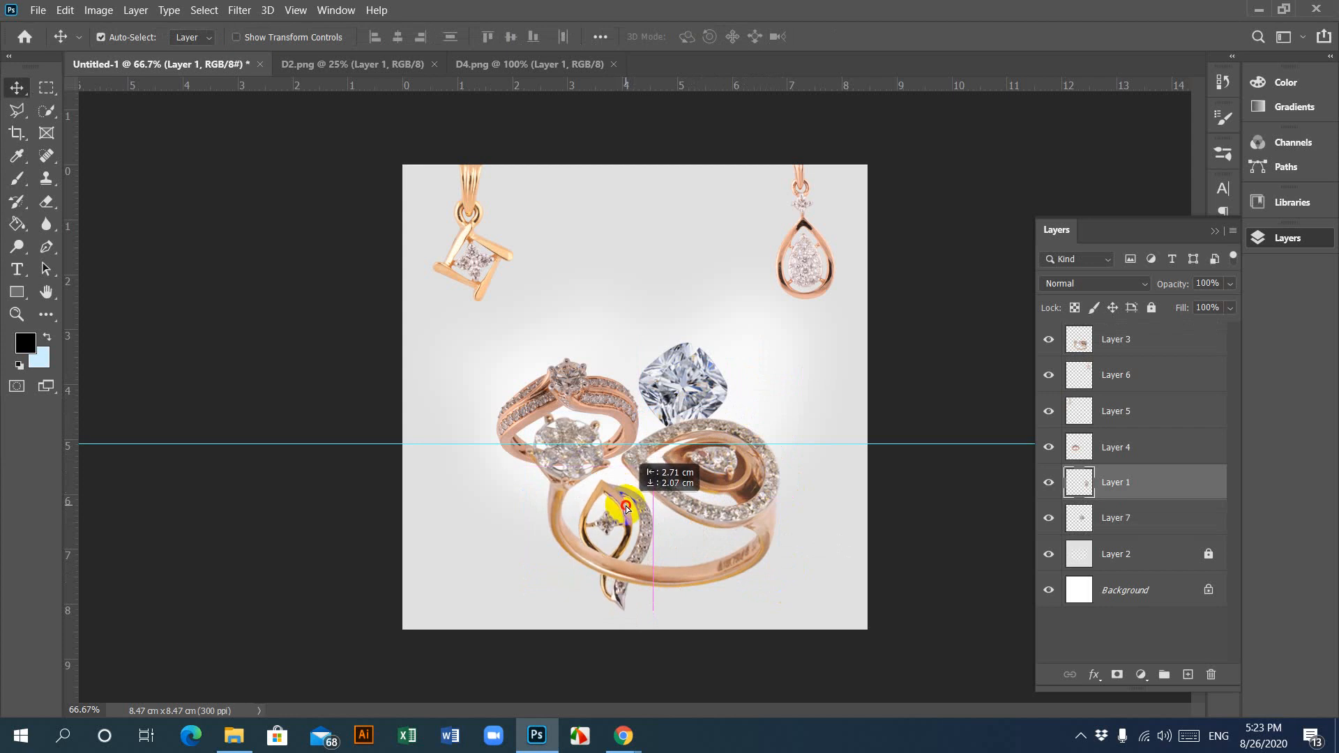
drag(626, 509, 762, 441)
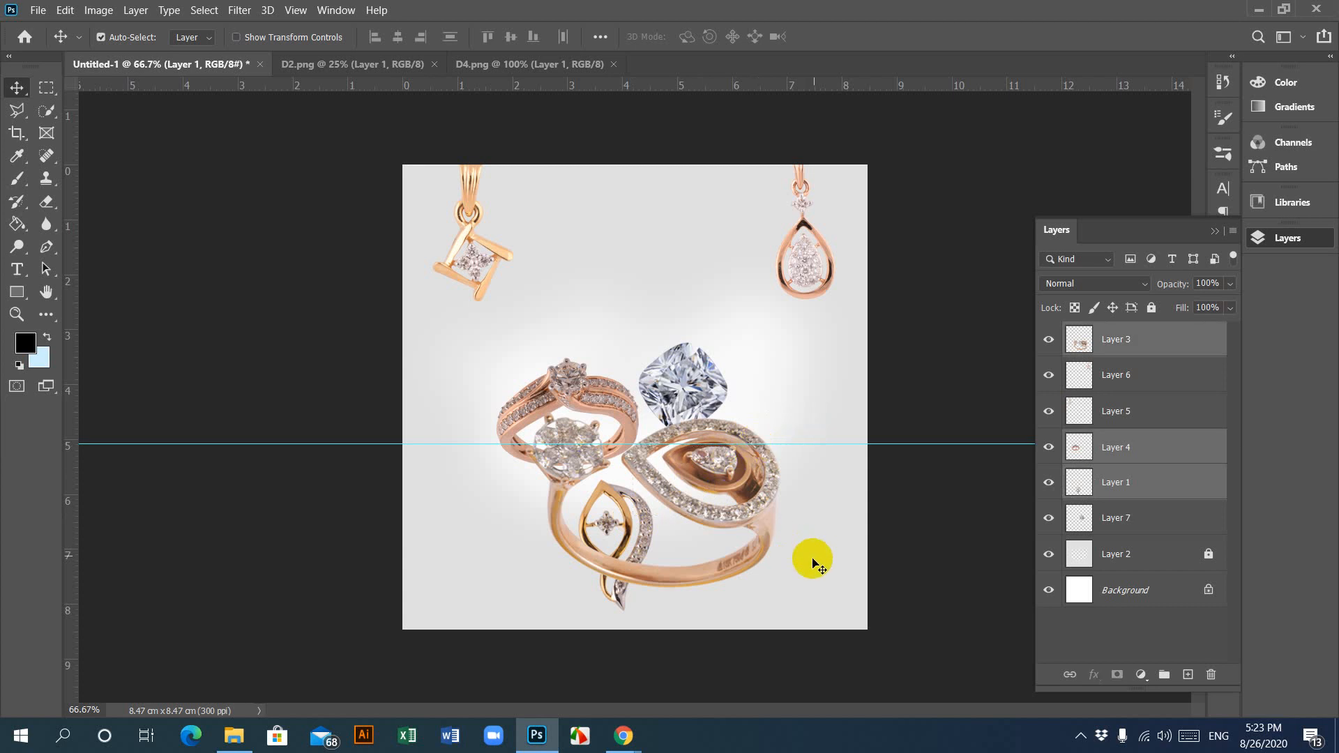
click(900, 565)
click(629, 528)
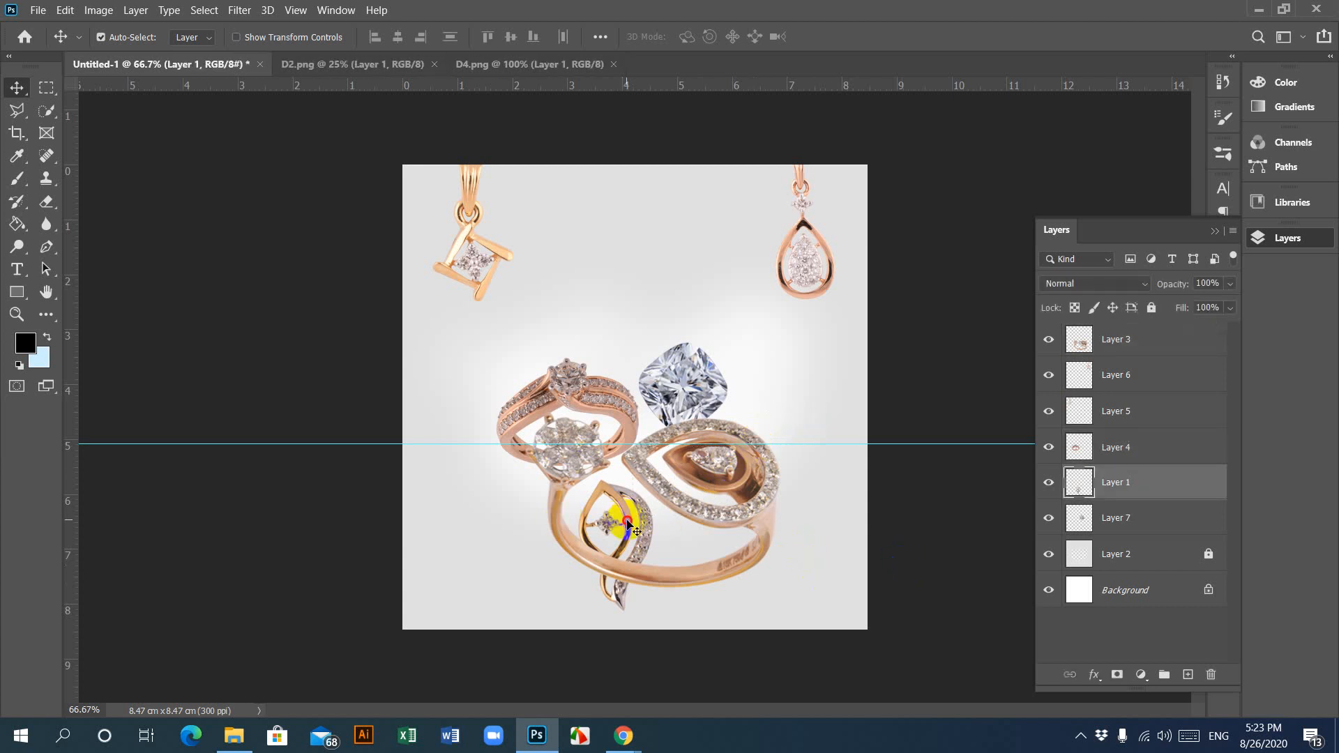
drag(629, 523, 799, 466)
drag(776, 411, 632, 520)
key(ctrl+z)
key(ctrl+z)
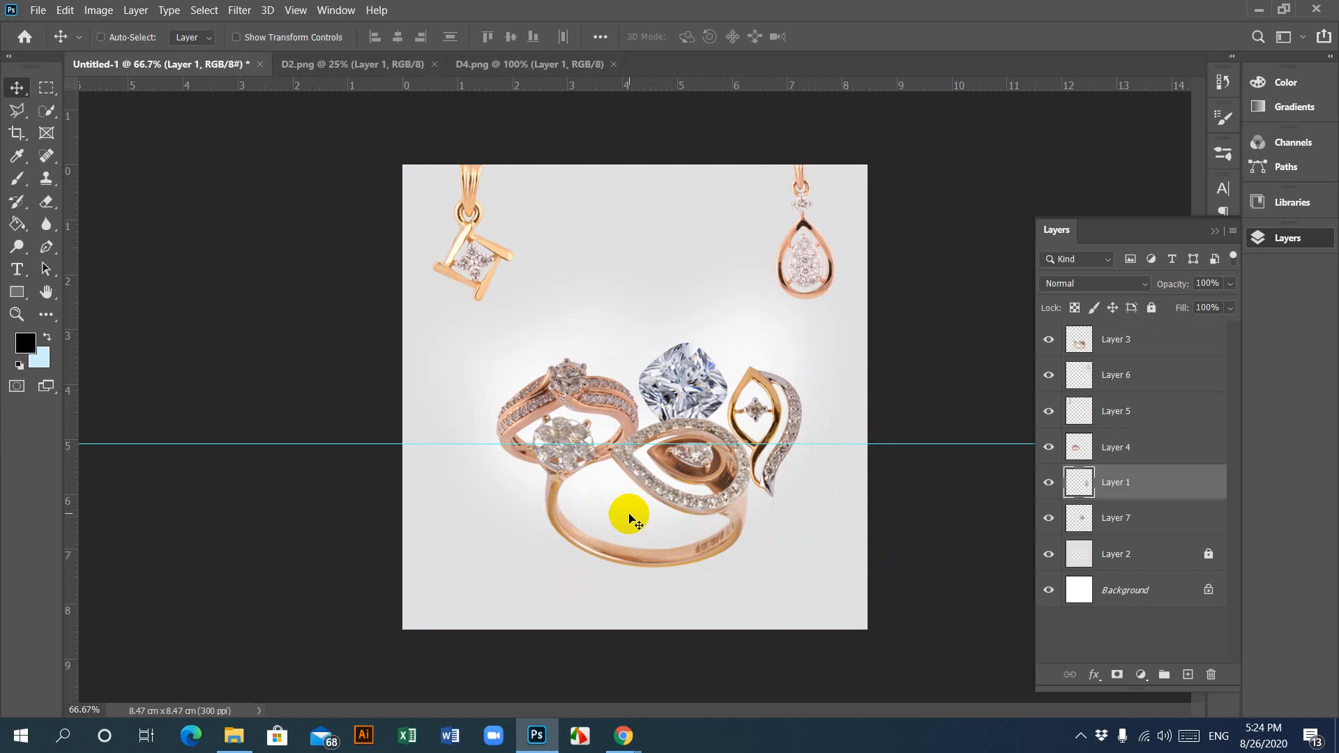
Step: Toggle Layers 3, 6 and 5 to identify their jewellery items, and move Layer 3 down to just above Layer 4
ctrl+click(812, 555)
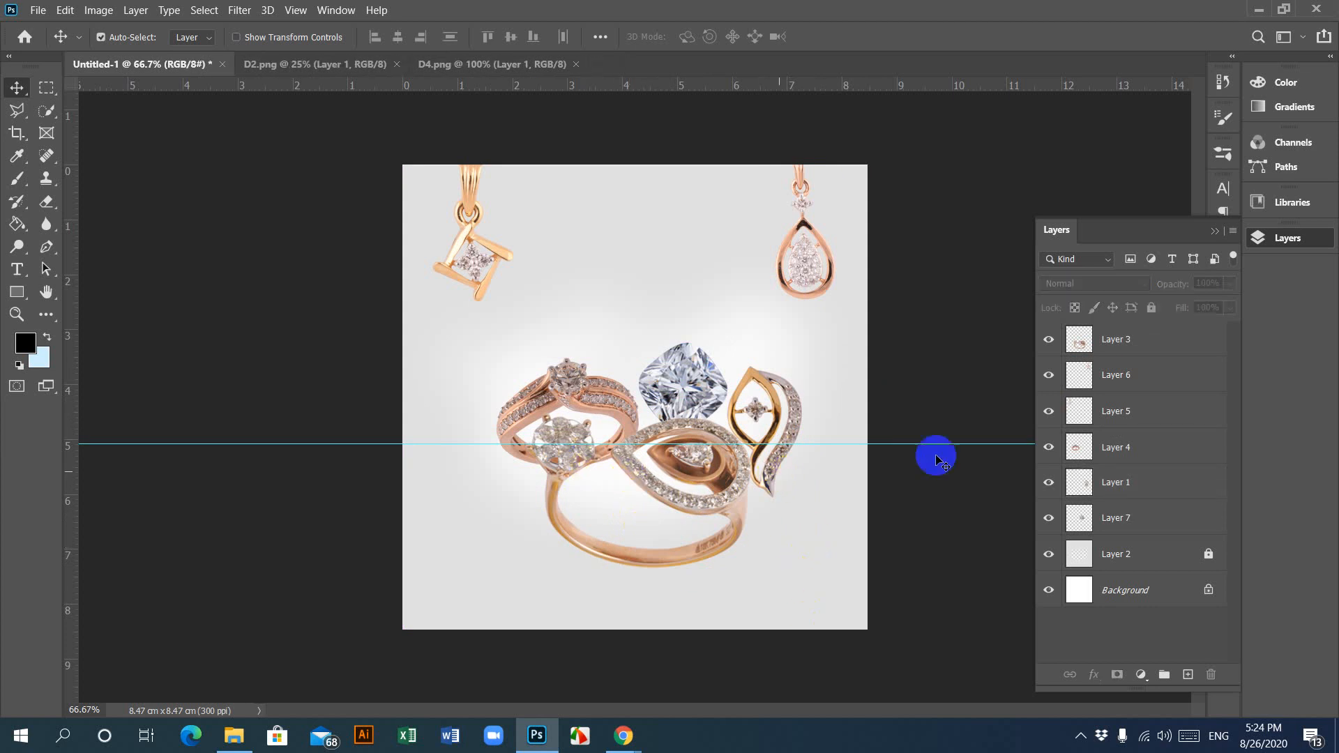
click(1049, 340)
click(1049, 340)
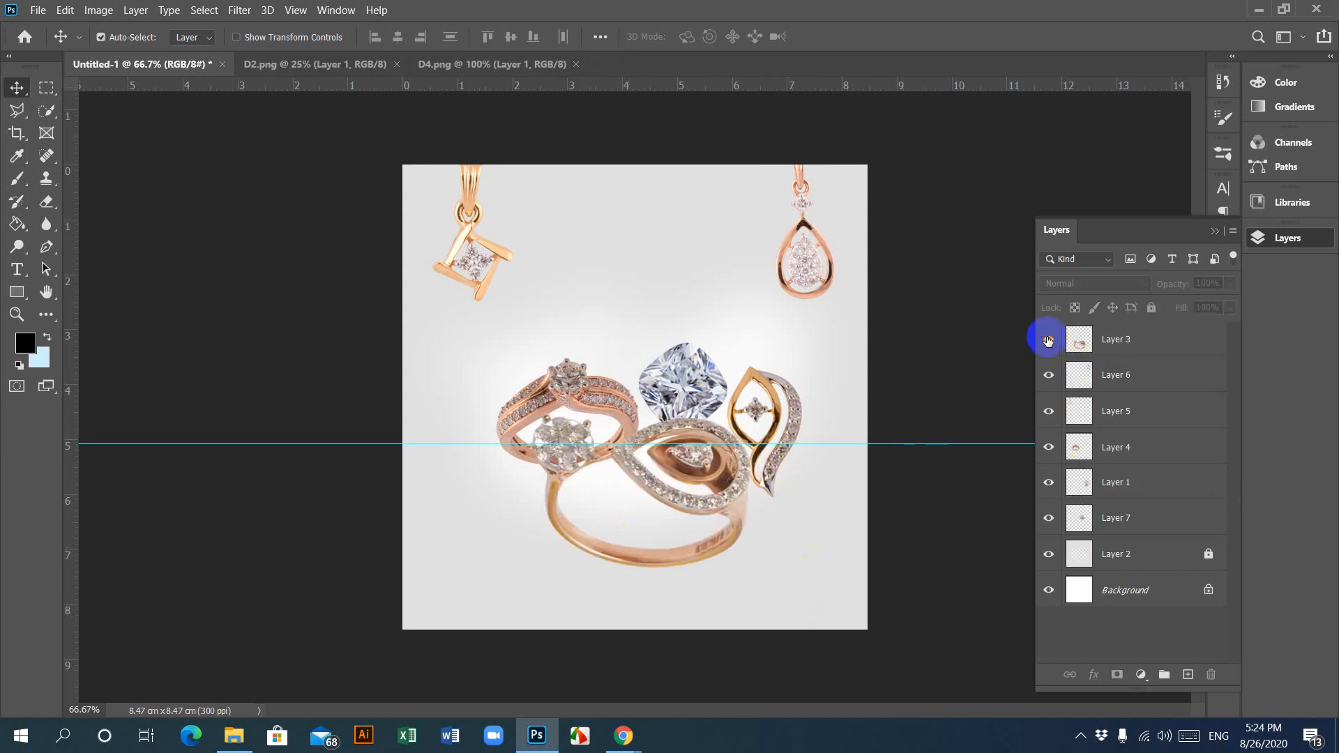
click(1055, 375)
click(1054, 375)
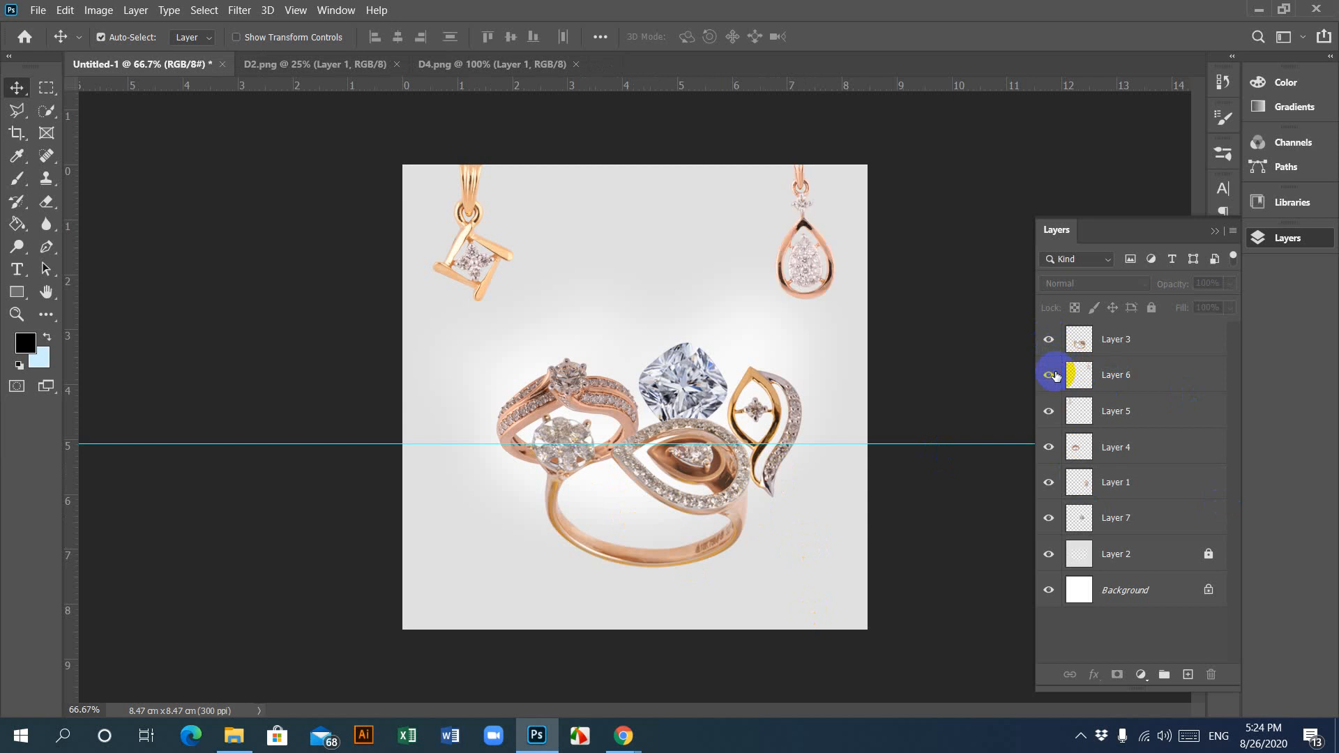
click(1050, 414)
click(1050, 414)
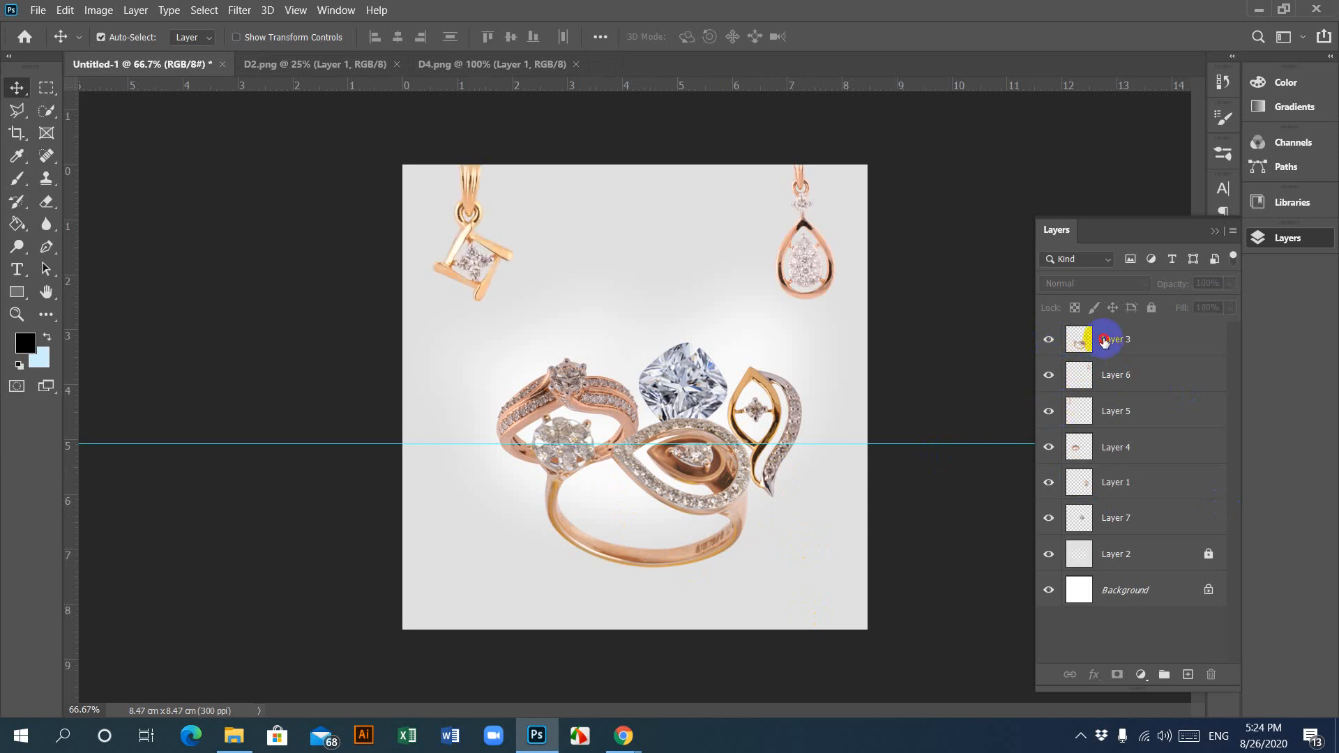
drag(1110, 339, 1115, 429)
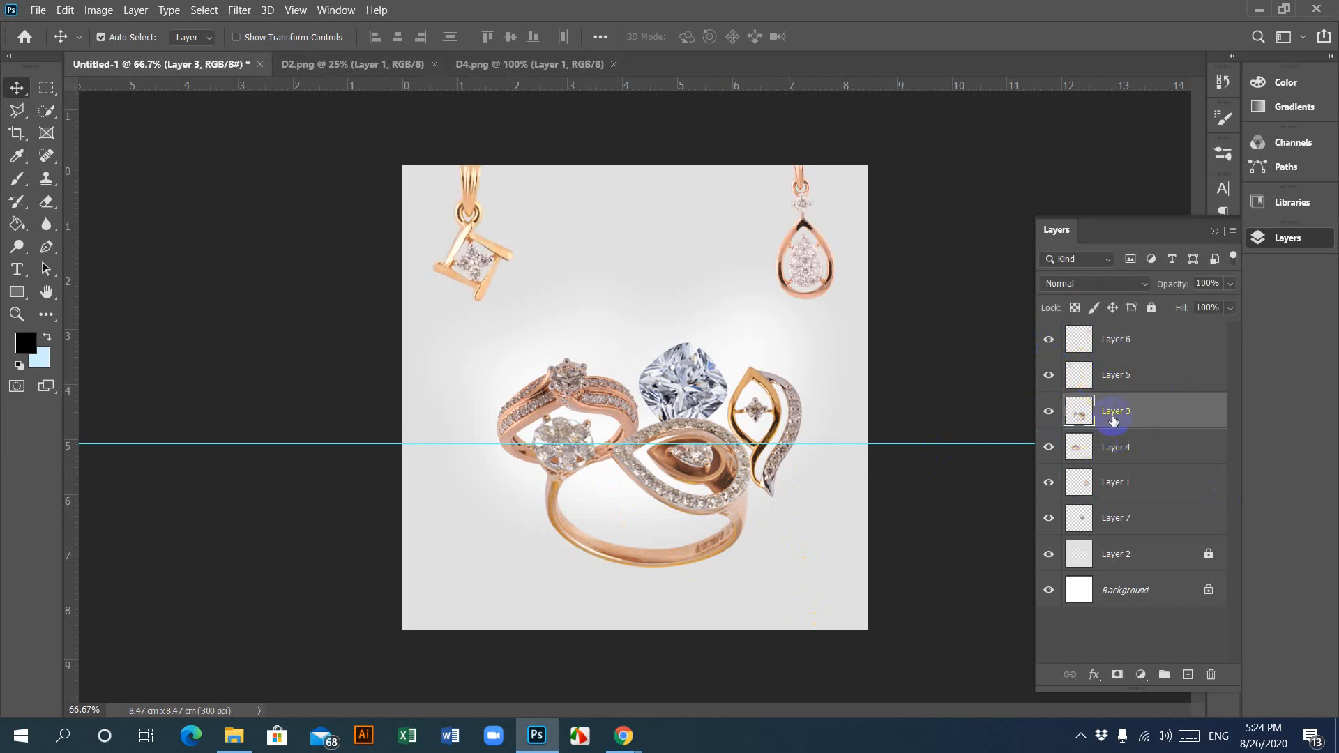
Step: Toggle the visibility of Layers 4, 1 and 7 to identify the jewellery item on each
click(1053, 452)
click(1056, 457)
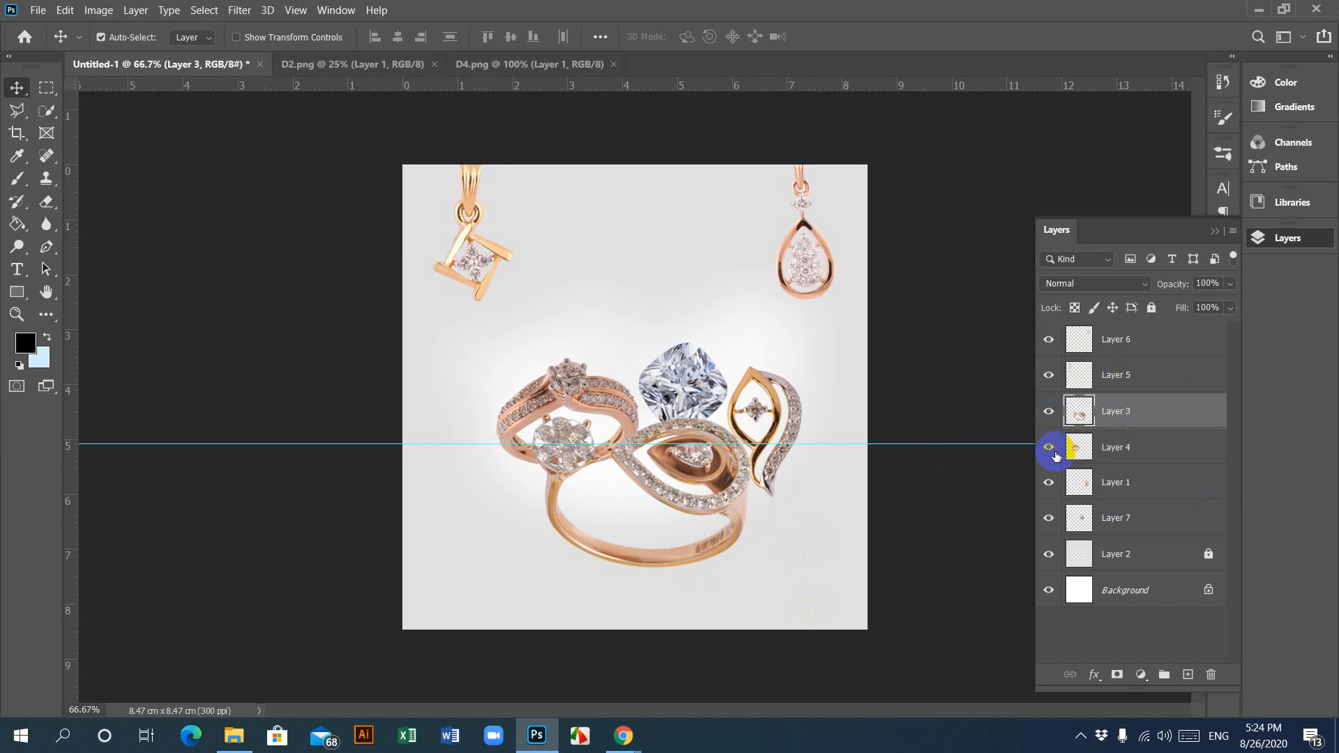
click(1055, 477)
click(1053, 481)
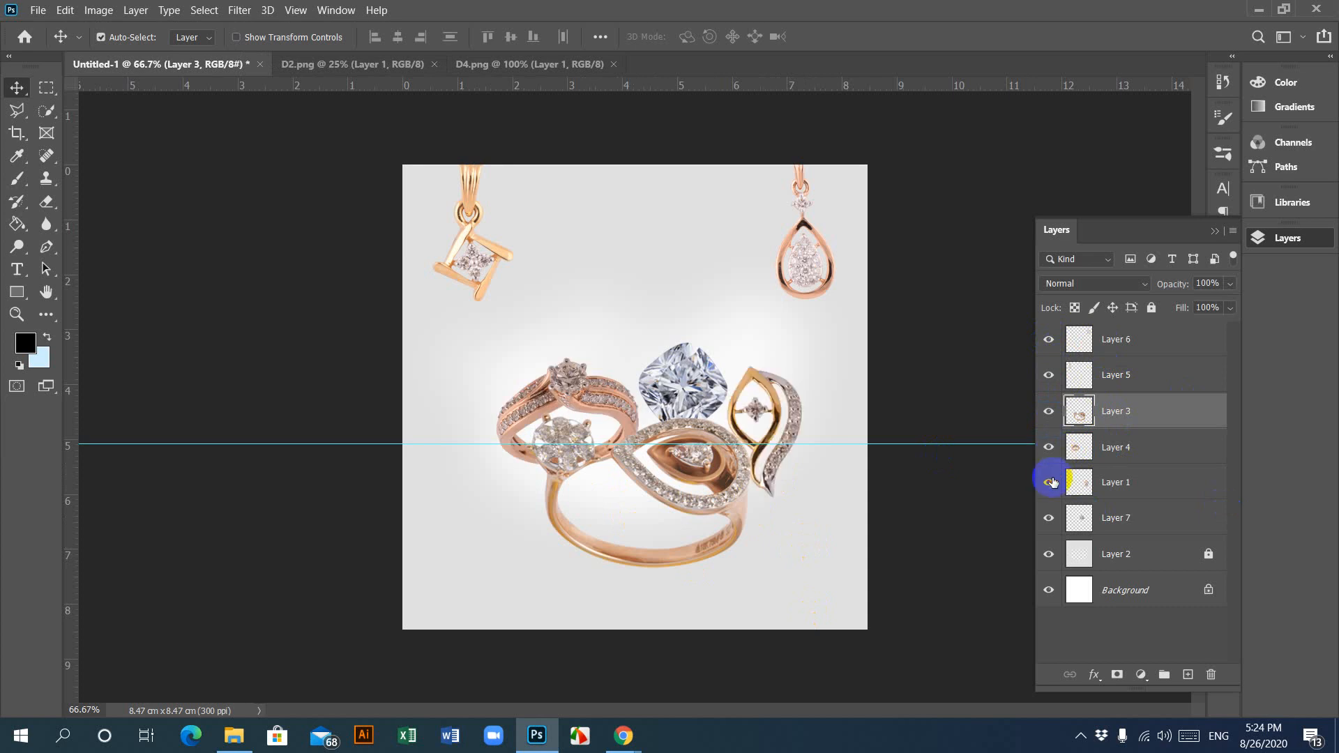
click(1050, 519)
click(1051, 524)
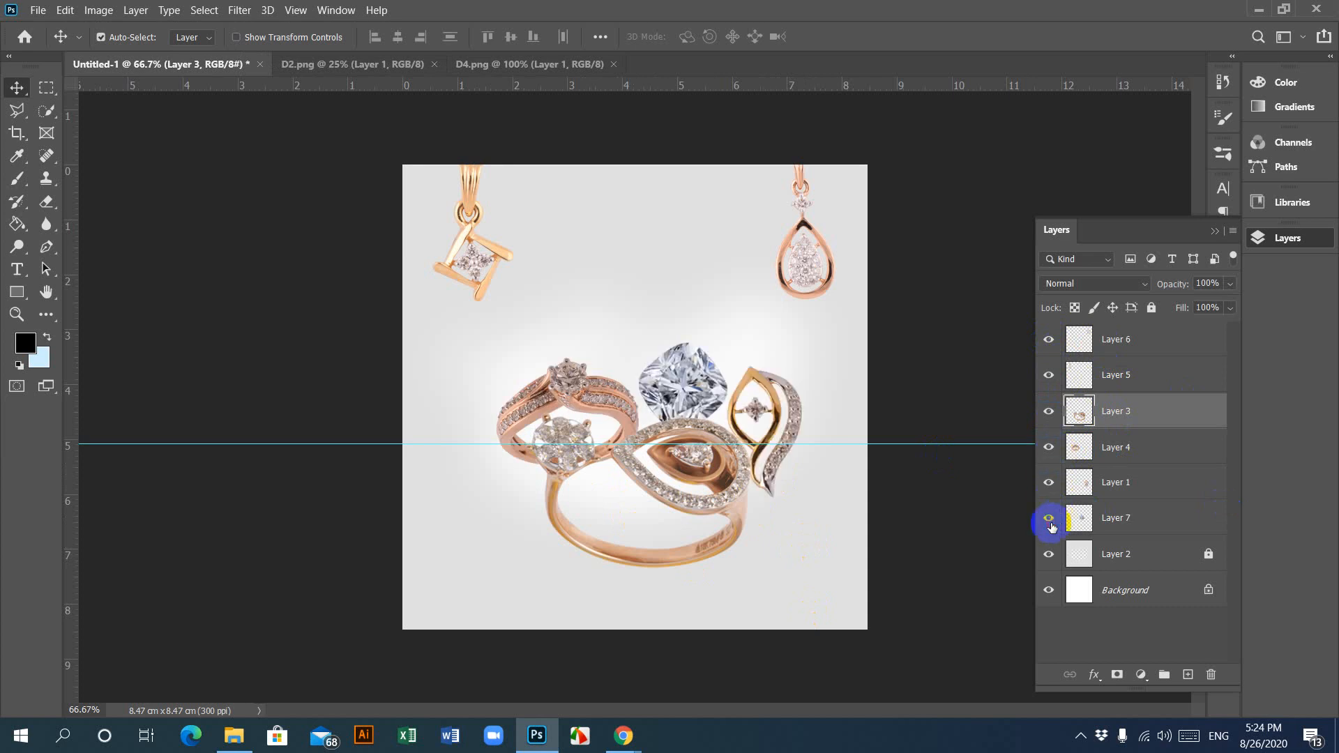
Step: Enlarge the cushion-cut diamond on Layer 7 to 137.29% and position it just above the teardrop-halo ring
click(675, 382)
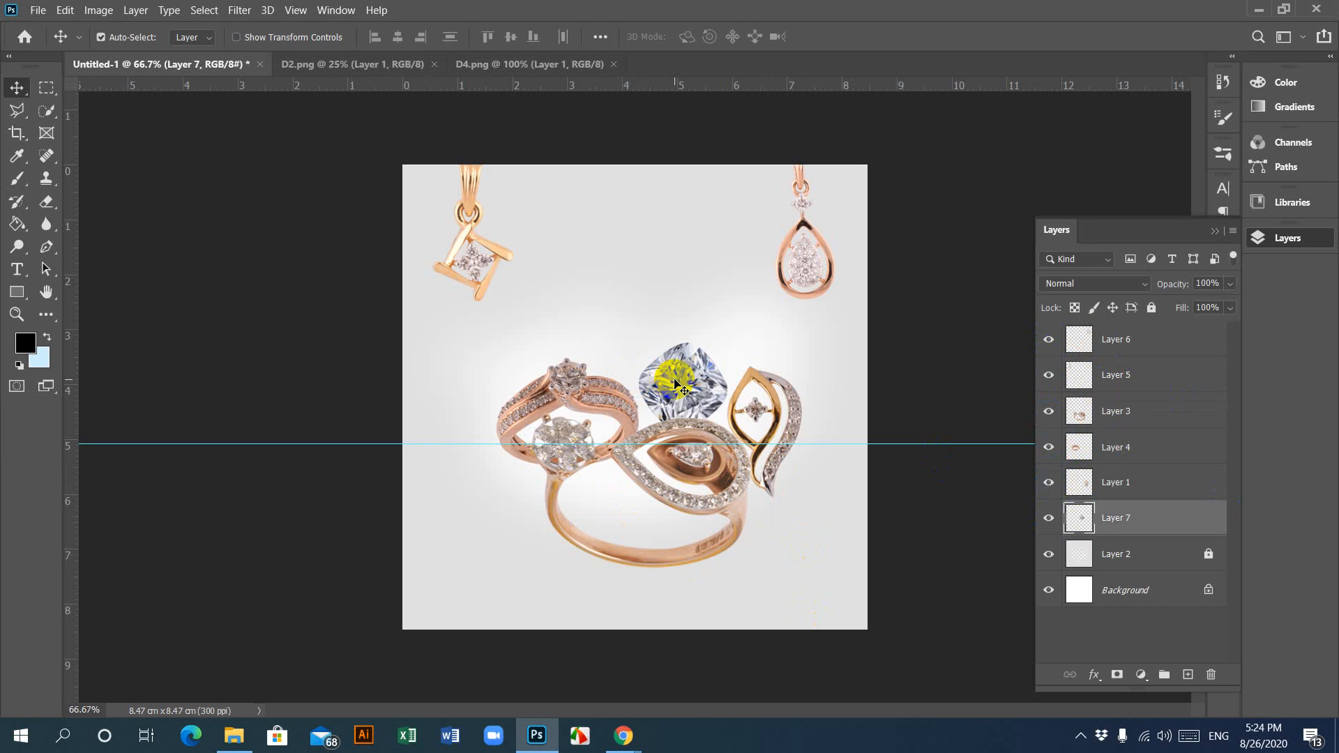
key(ctrl+t)
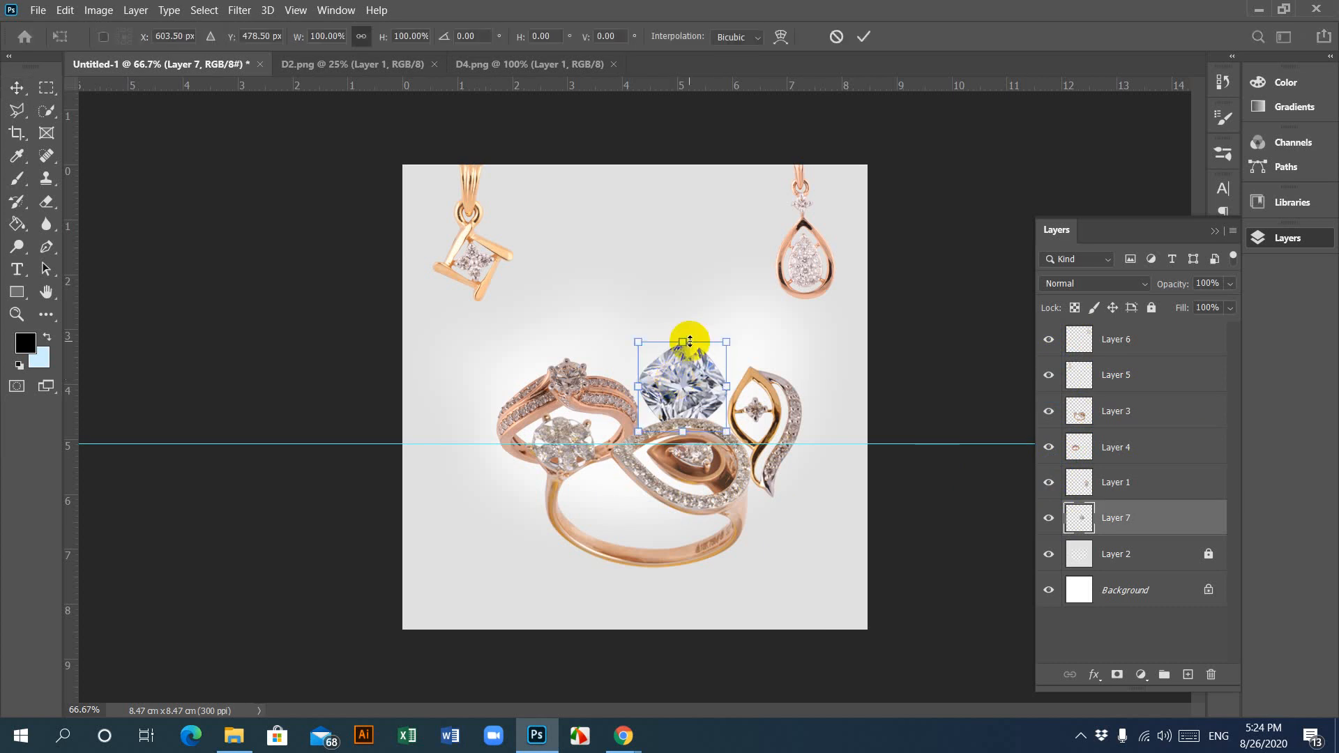
drag(685, 341, 684, 302)
drag(684, 377, 679, 376)
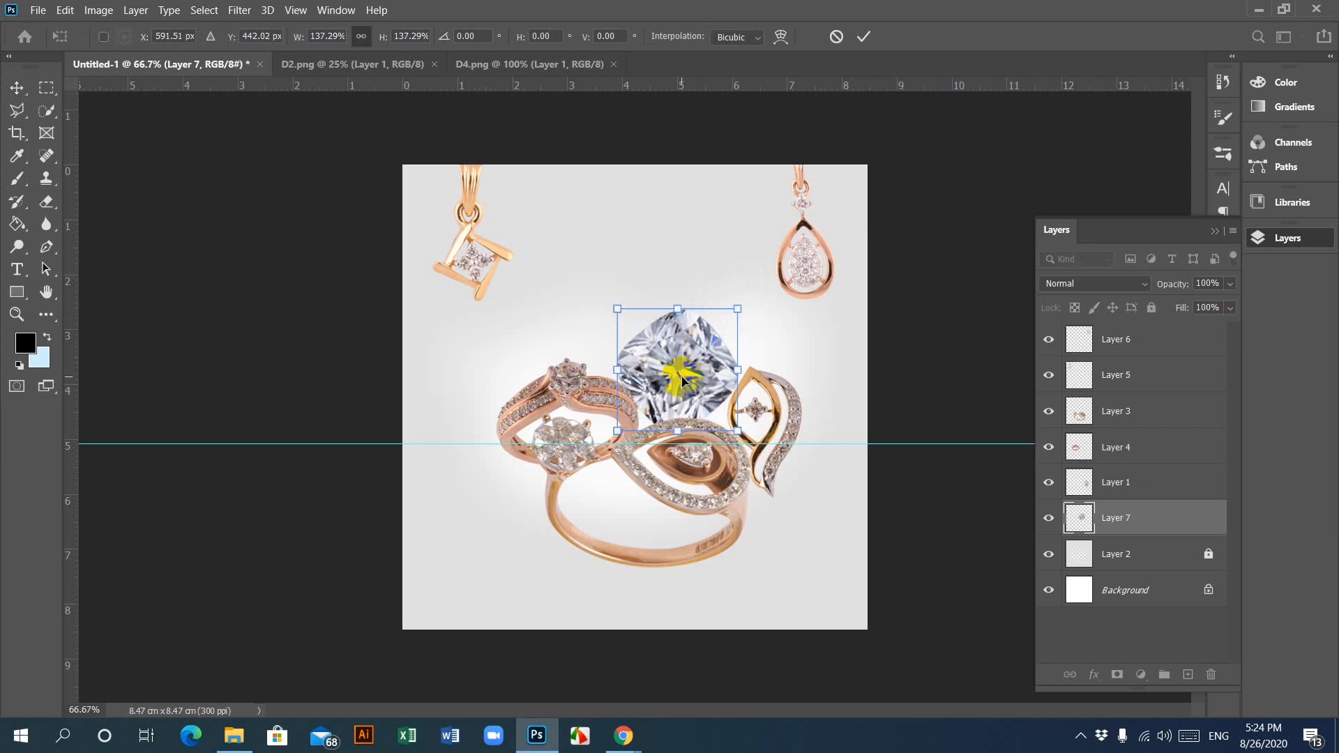
key(Return)
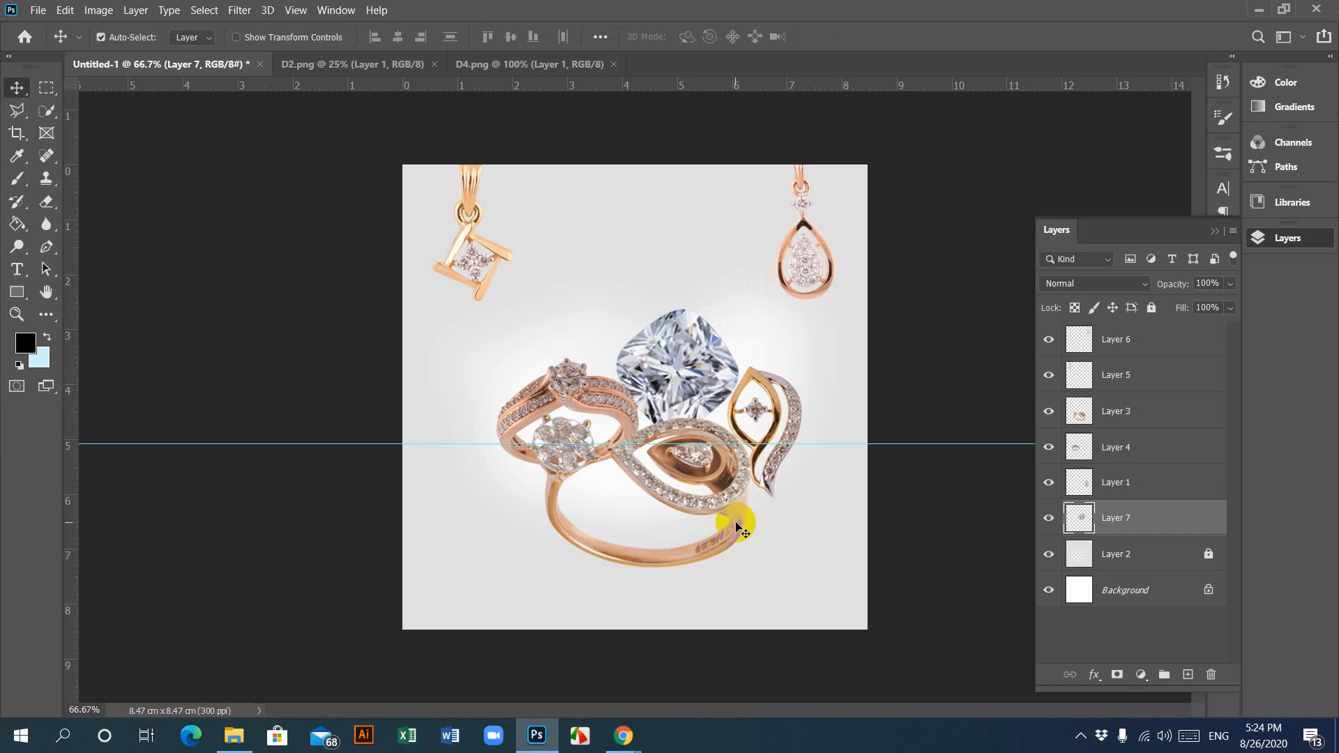
click(721, 486)
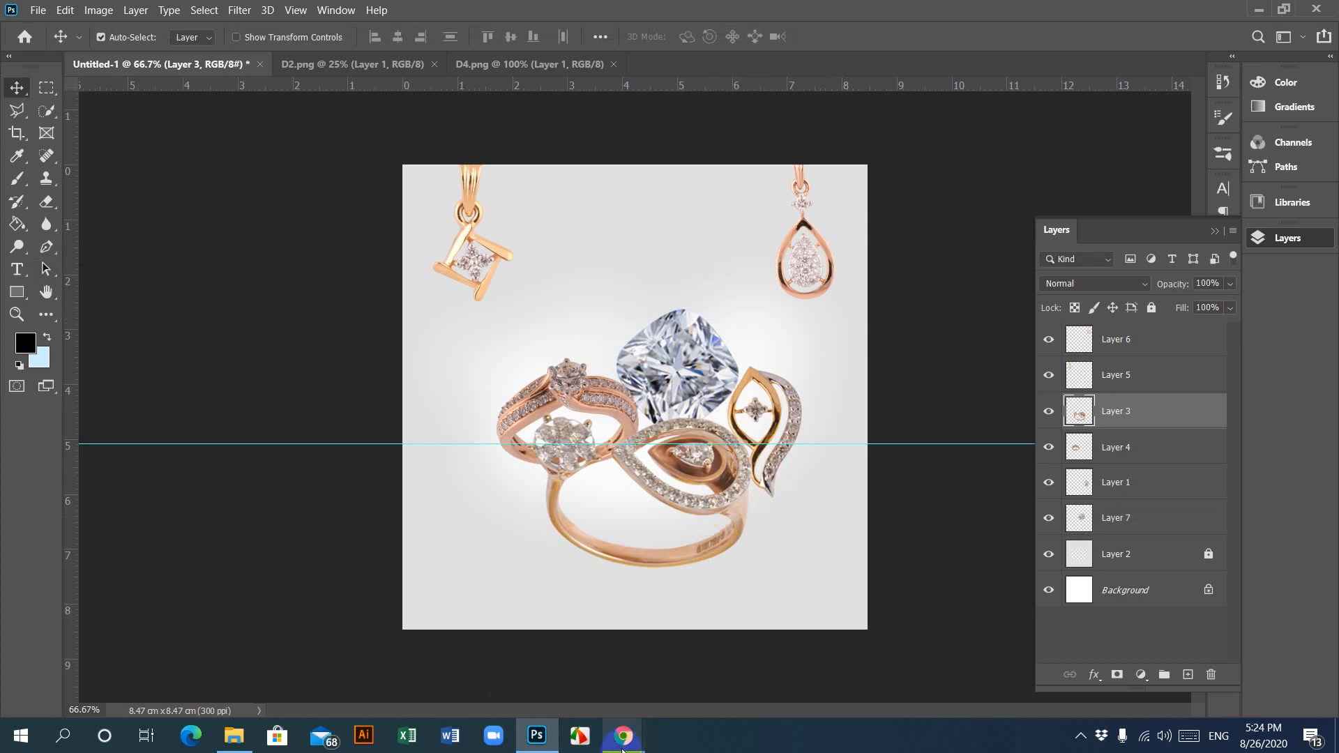
Step: Switch to Chrome and look through the jewellery banner design image results for layout ideas
mouse_move(623, 749)
click(538, 663)
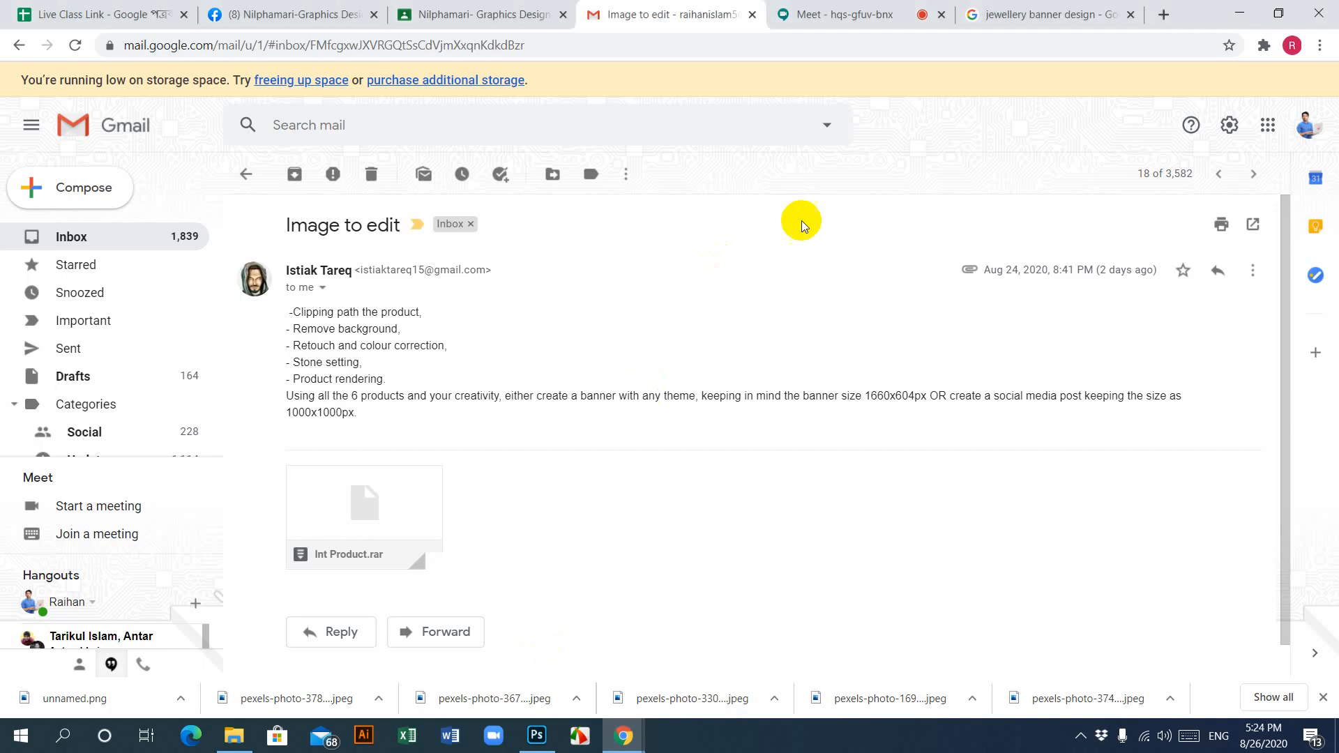
click(1039, 14)
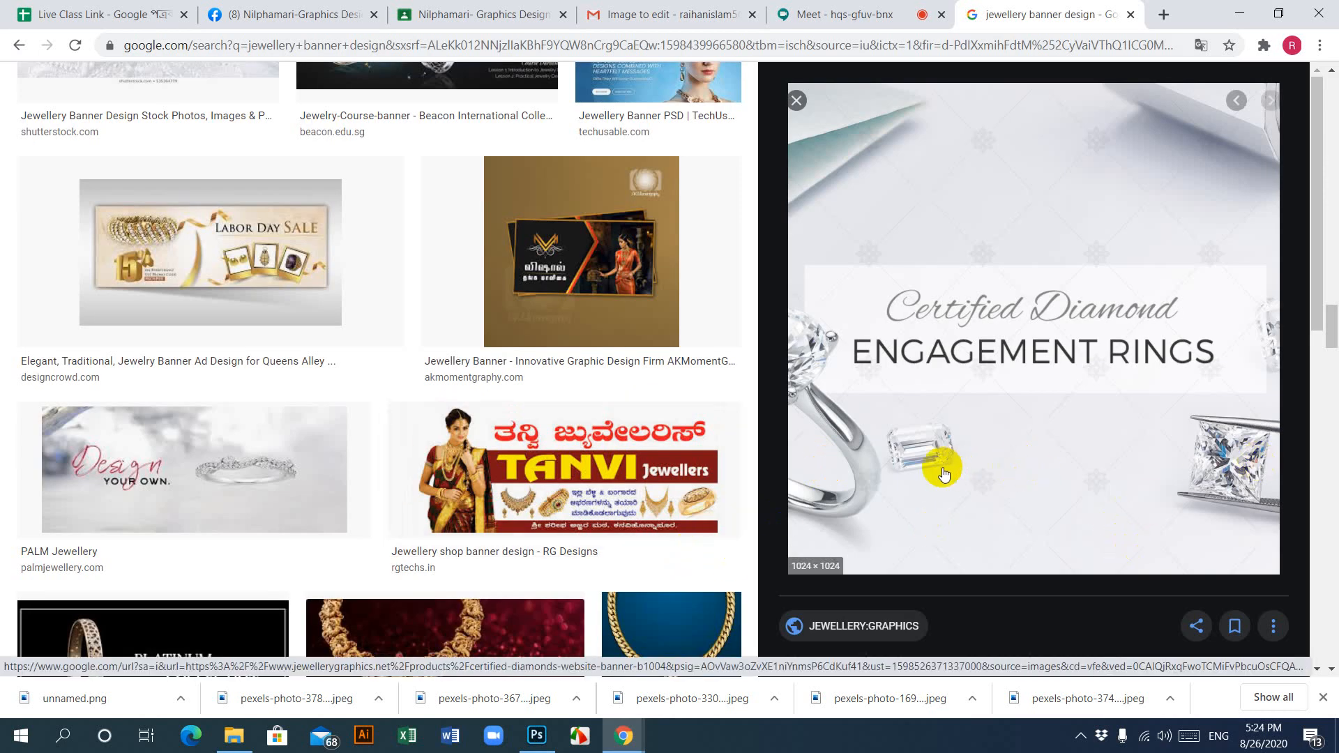
scroll(570, 383, down, 6)
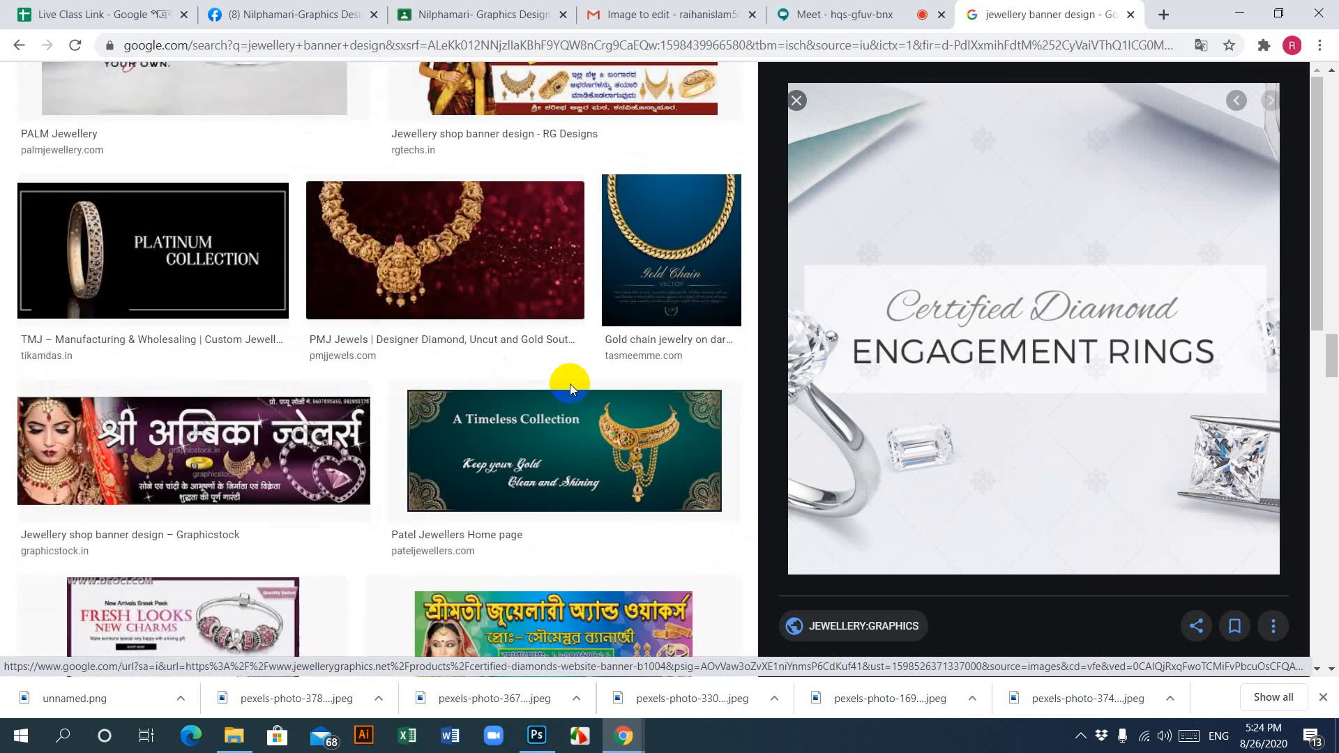
scroll(526, 502, down, 5)
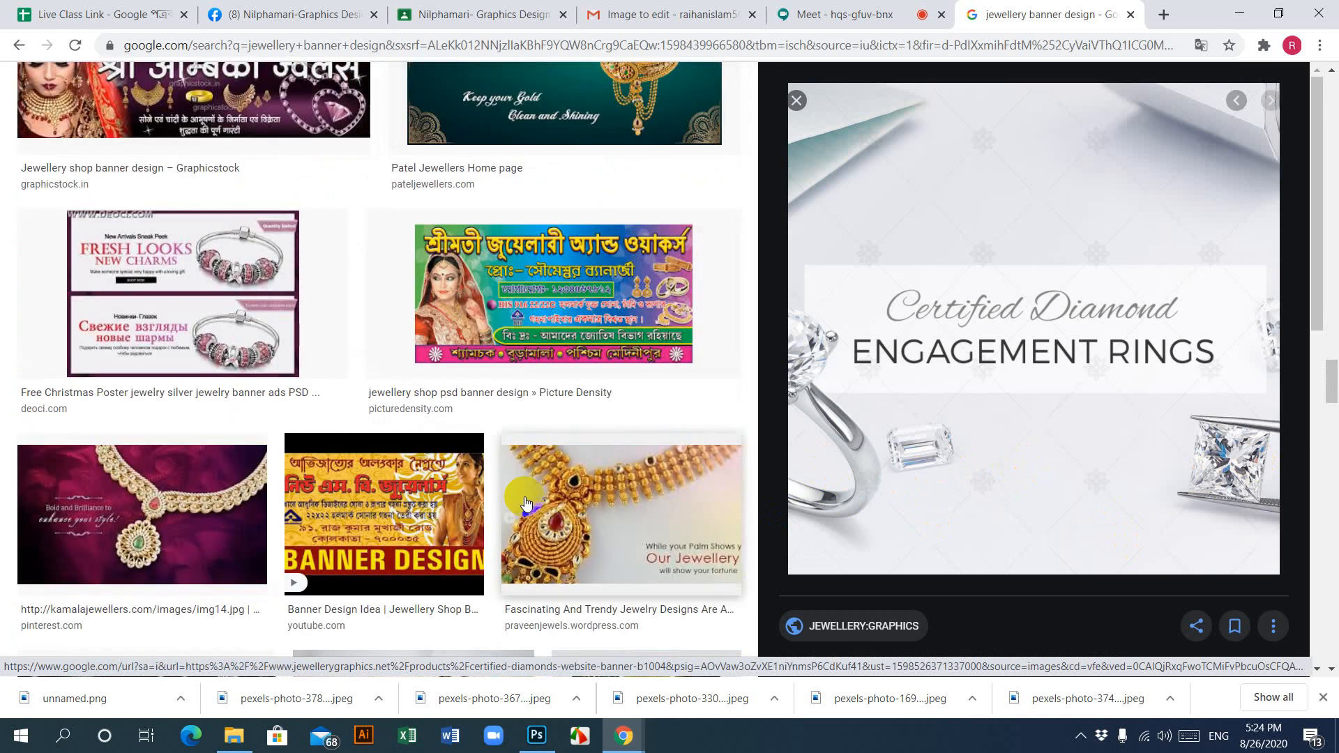
scroll(527, 503, down, 7)
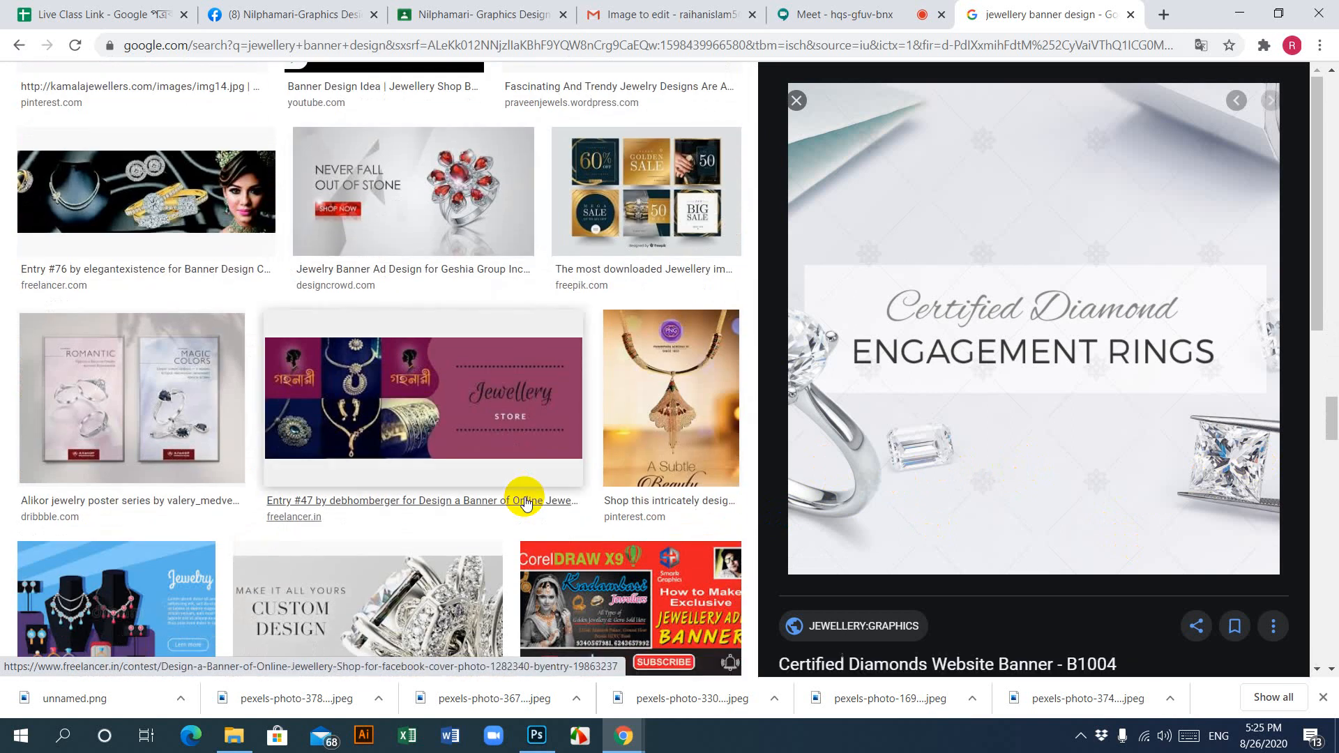
scroll(526, 502, down, 5)
scroll(527, 502, down, 11)
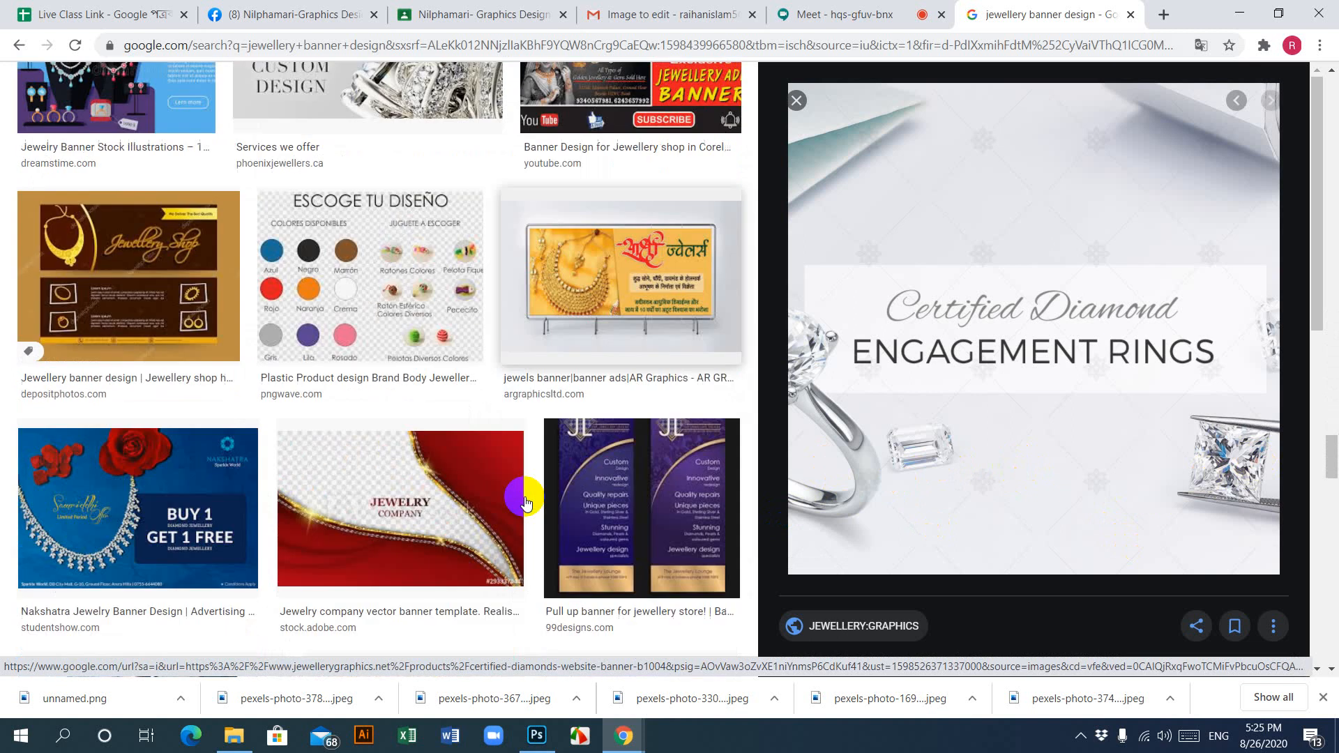
scroll(526, 502, up, 3)
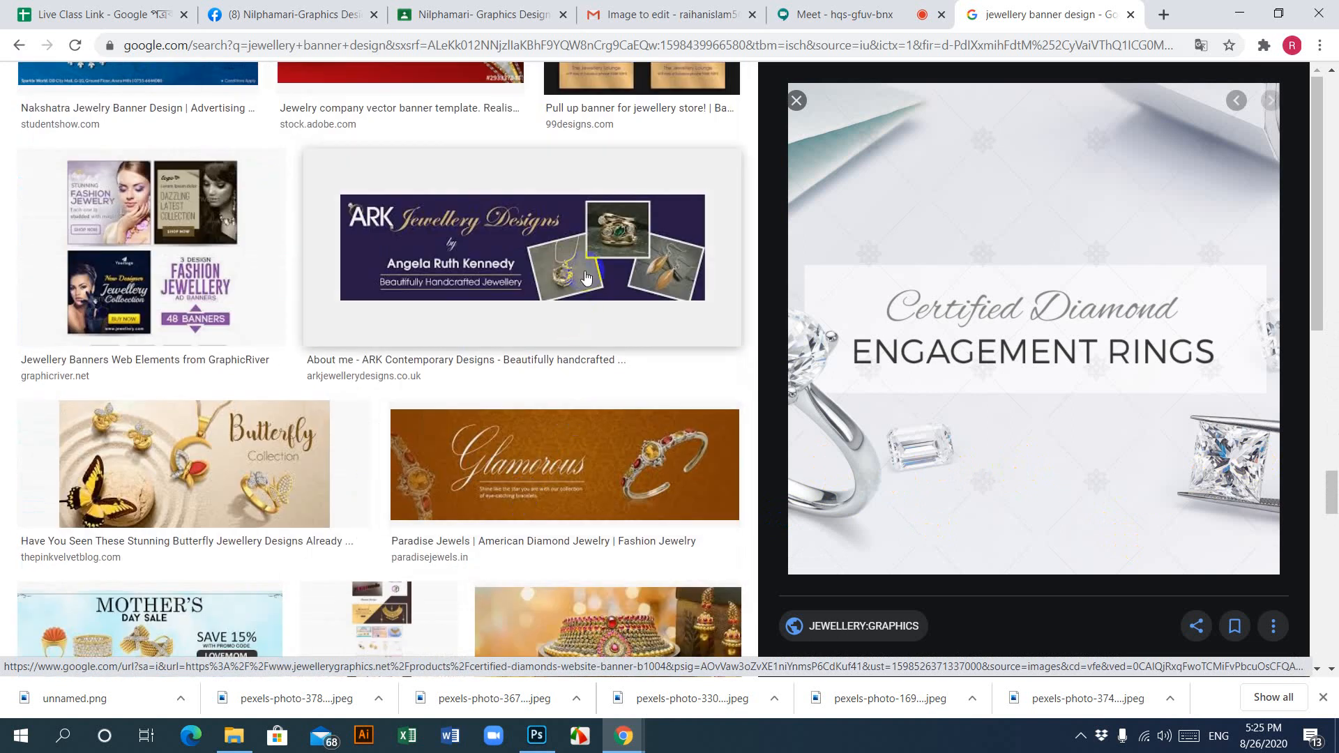
scroll(473, 454, down, 3)
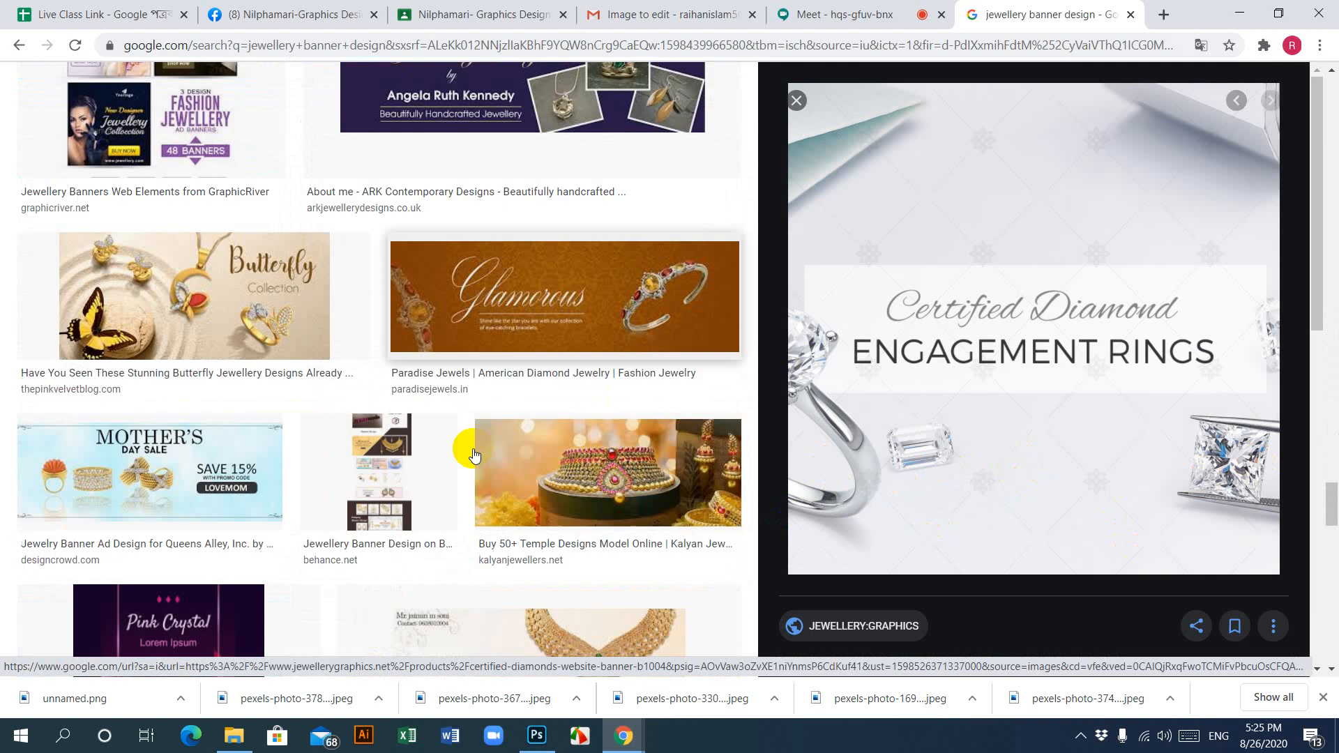
scroll(473, 455, down, 6)
scroll(474, 455, up, 4)
scroll(474, 455, down, 6)
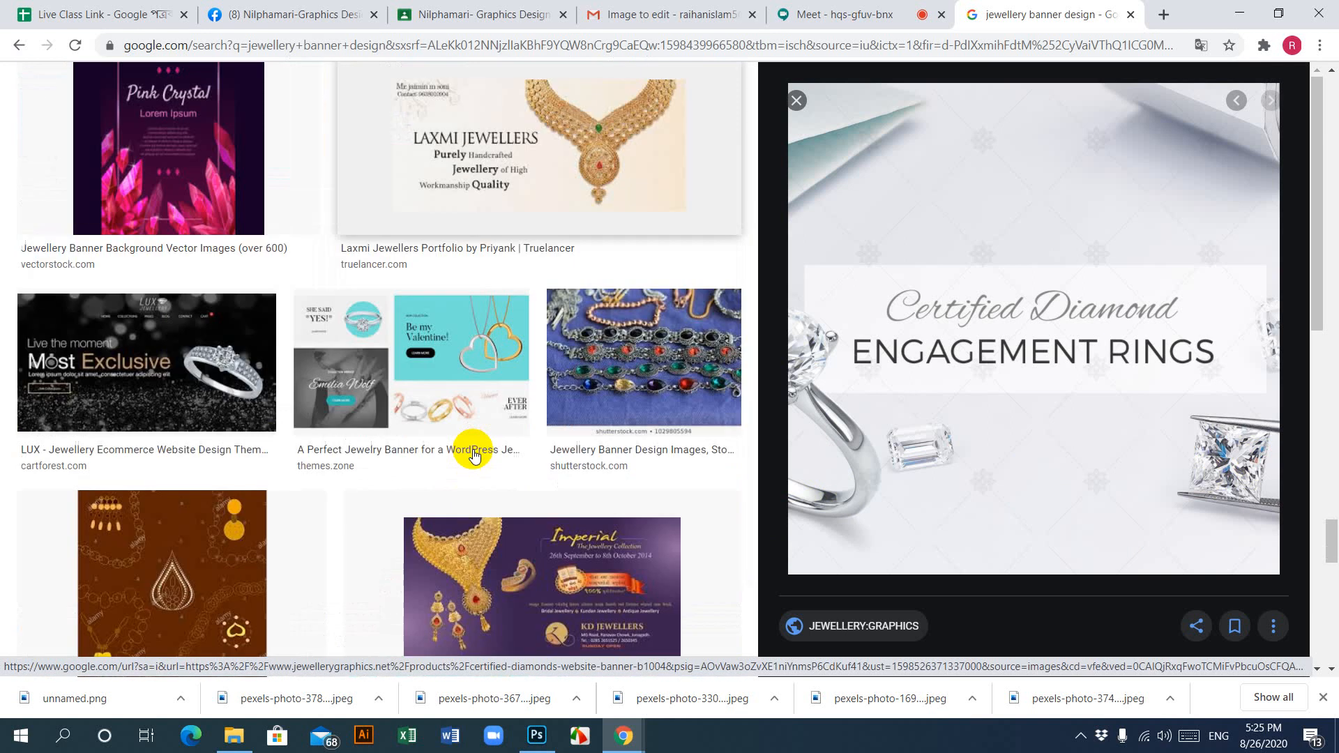
Step: Examine the Themes Zone jewelry banner and the Engagement Ring Website Banner B1003, along with their related images
click(473, 362)
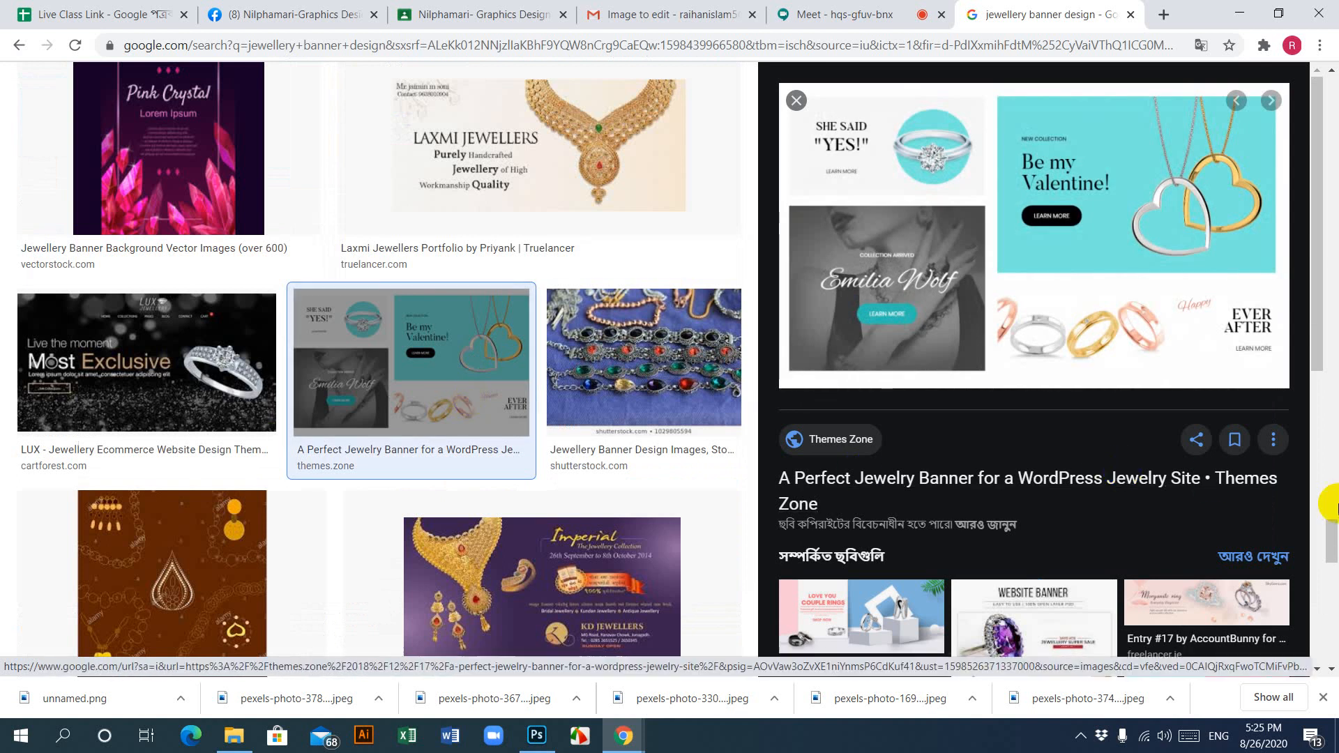
scroll(1148, 525, down, 4)
scroll(1072, 546, down, 3)
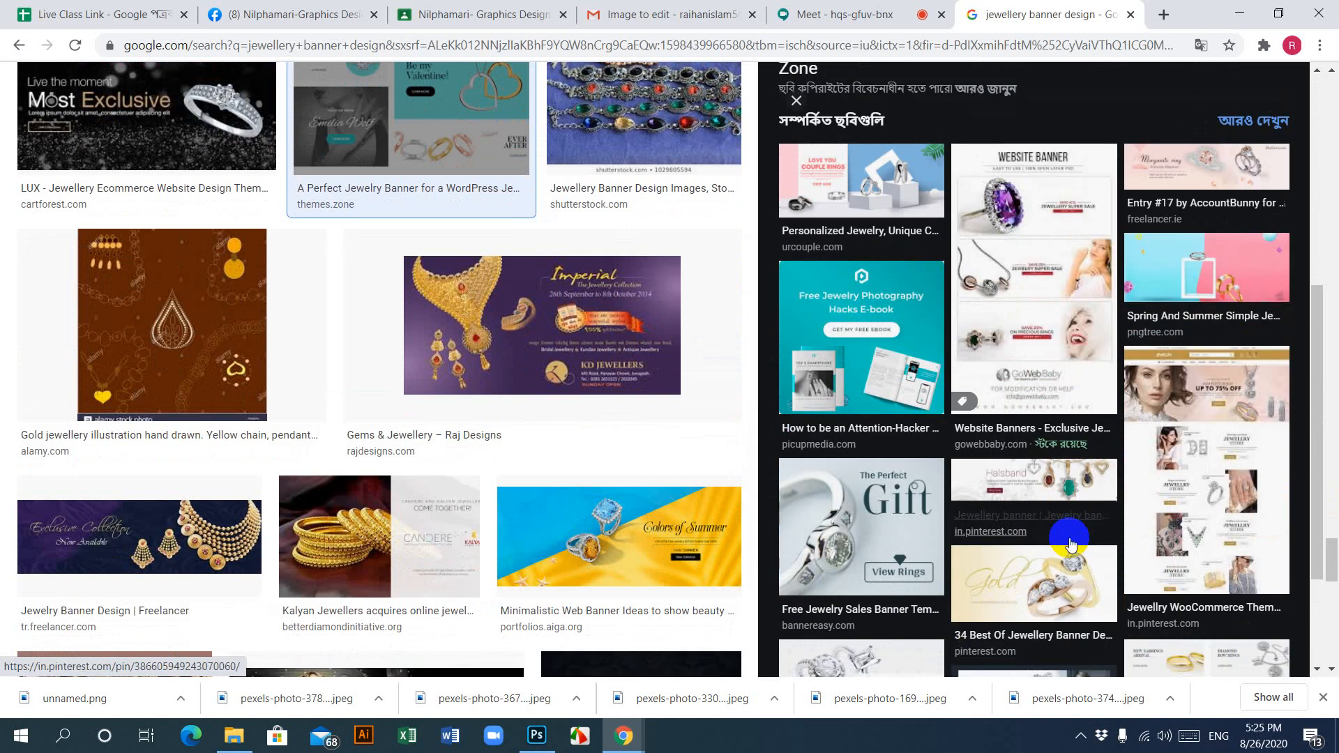
scroll(1072, 546, down, 3)
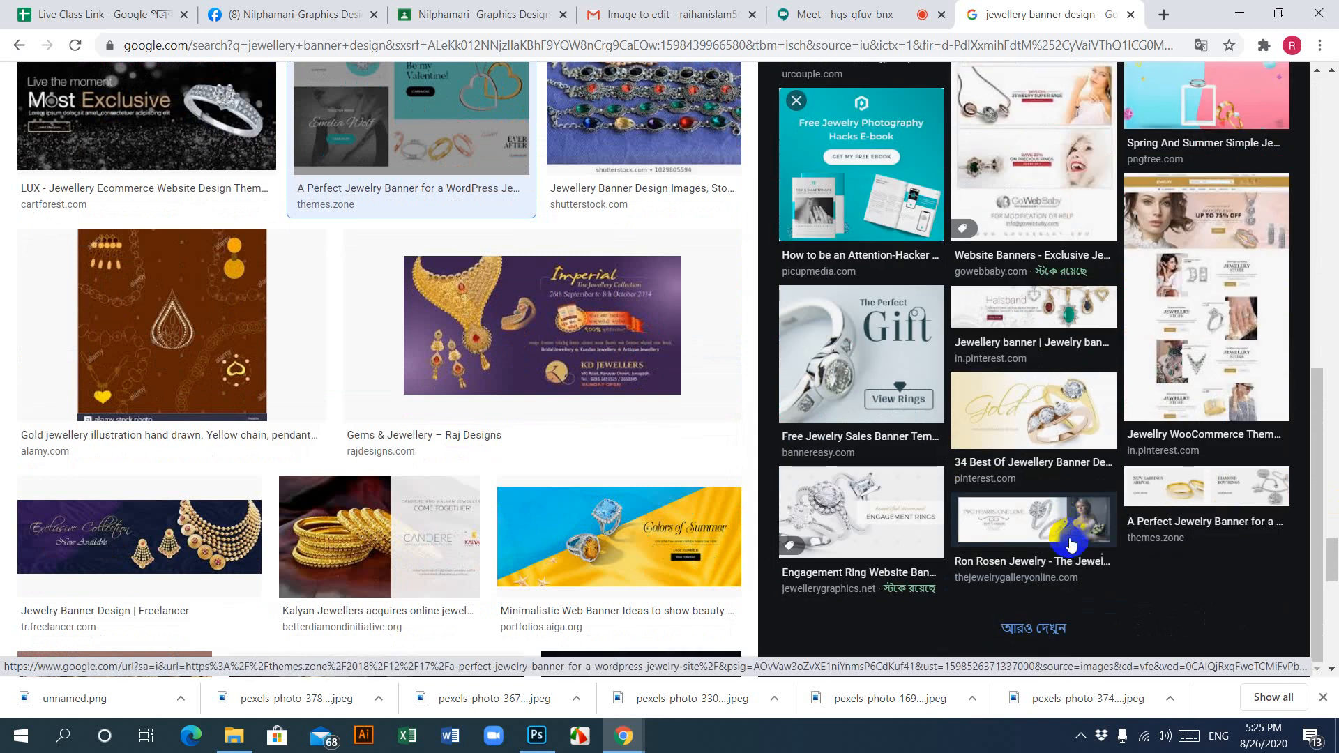
click(882, 499)
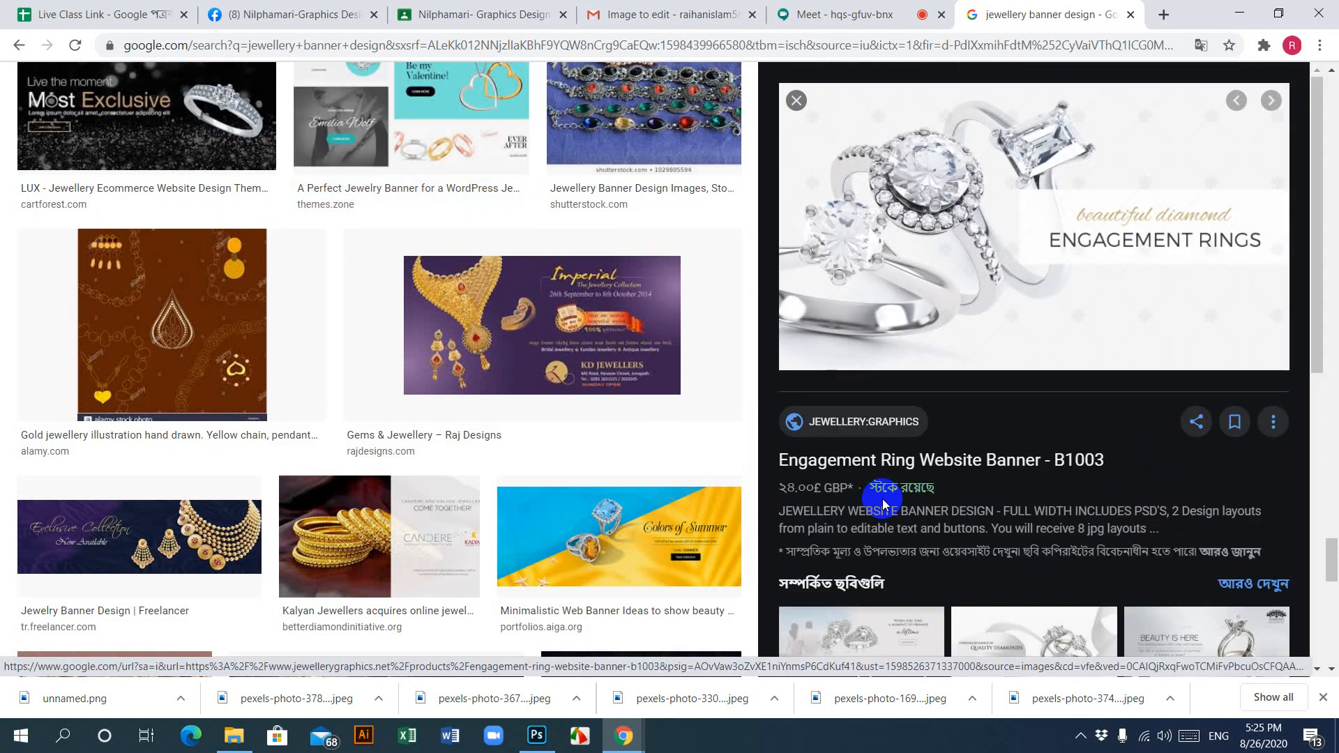
scroll(881, 499, down, 5)
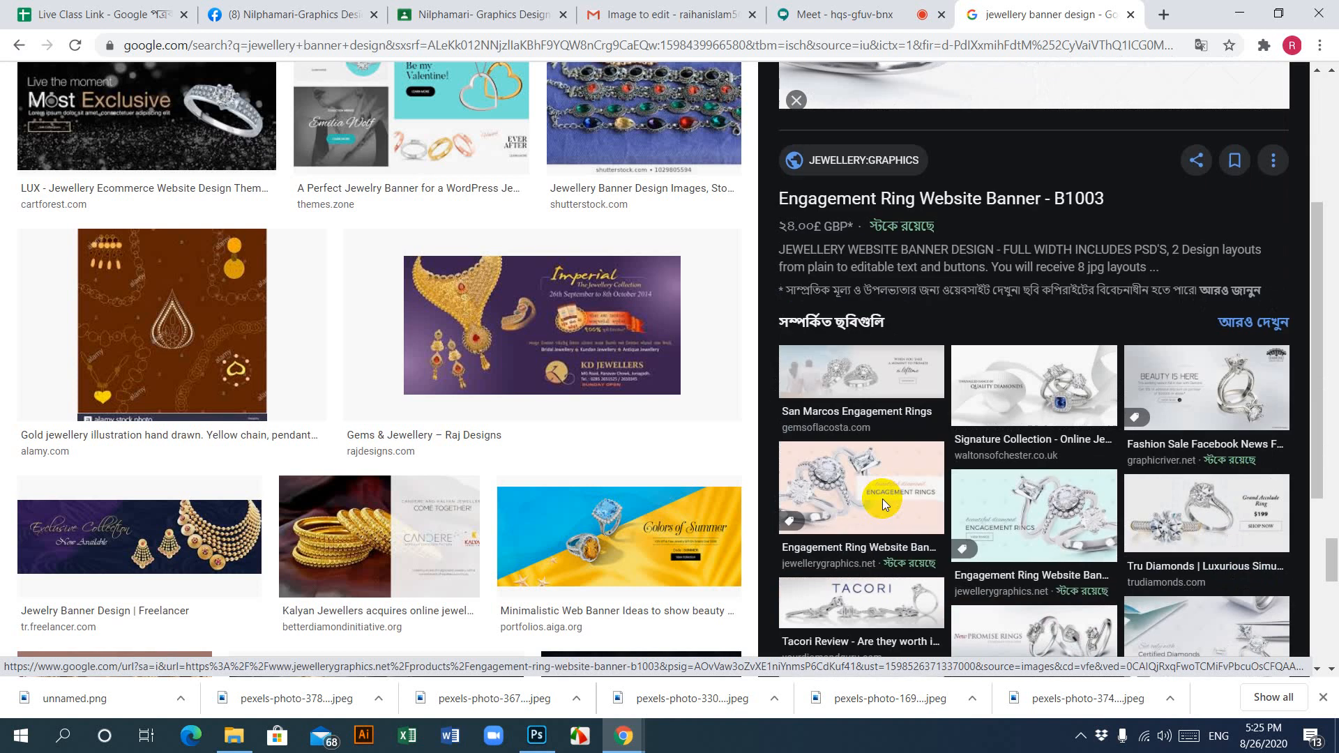
scroll(986, 528, down, 1)
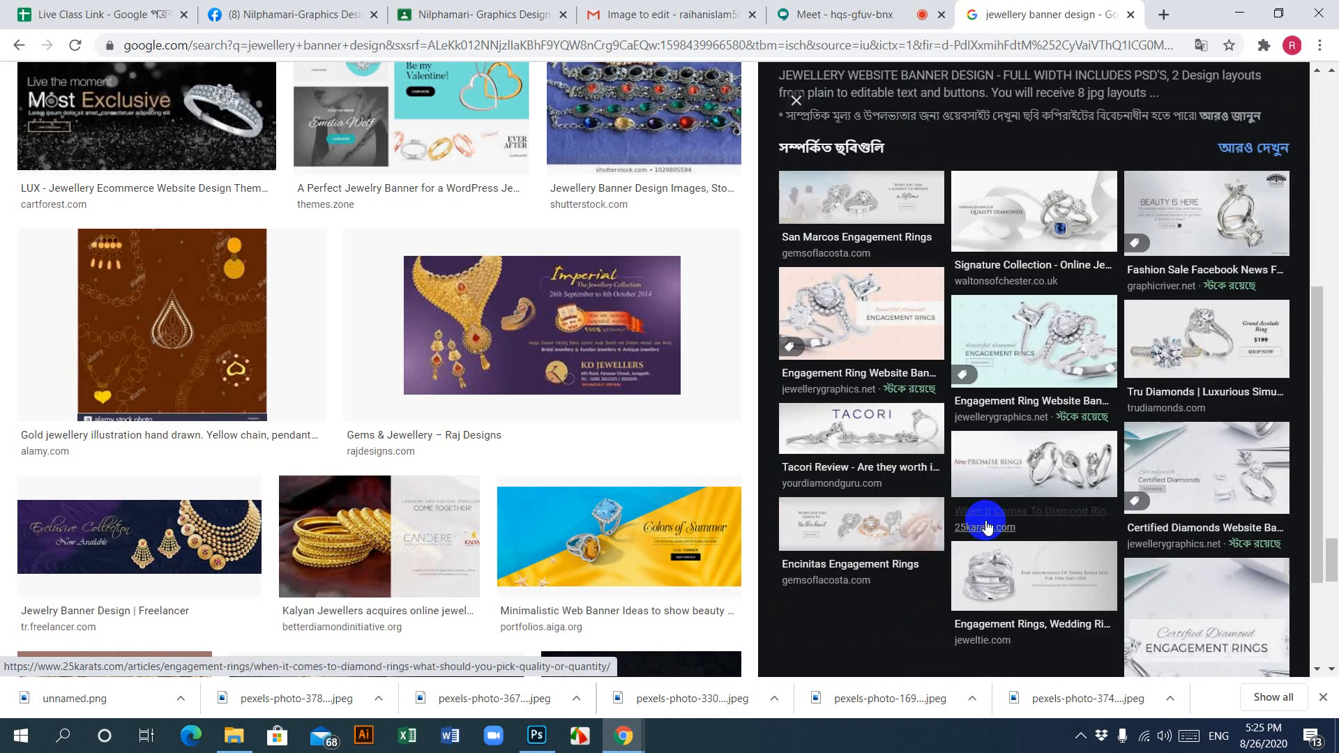
Step: Preview the Certified Diamond Engagement Rings banner and the 10 Diamond Shapes image, checking the related diamond designs
scroll(1045, 530, down, 2)
click(1148, 503)
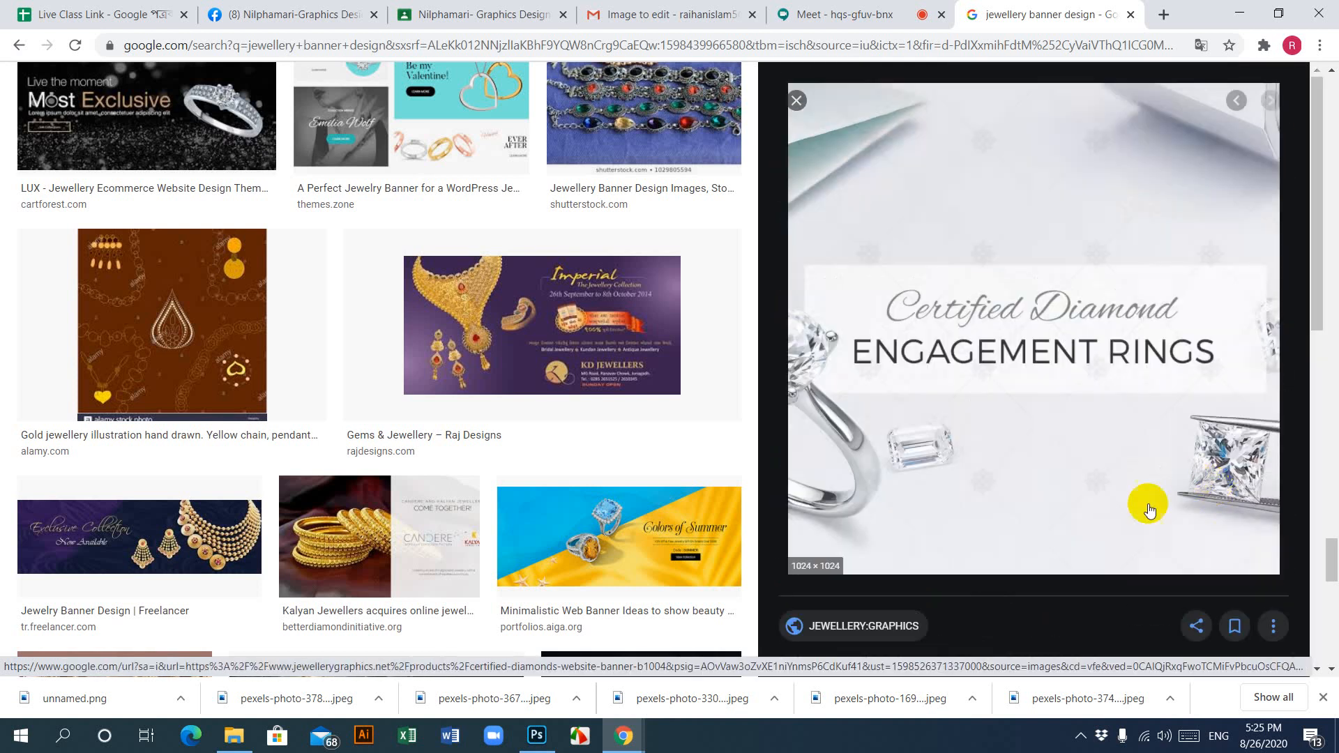
scroll(1143, 523, down, 10)
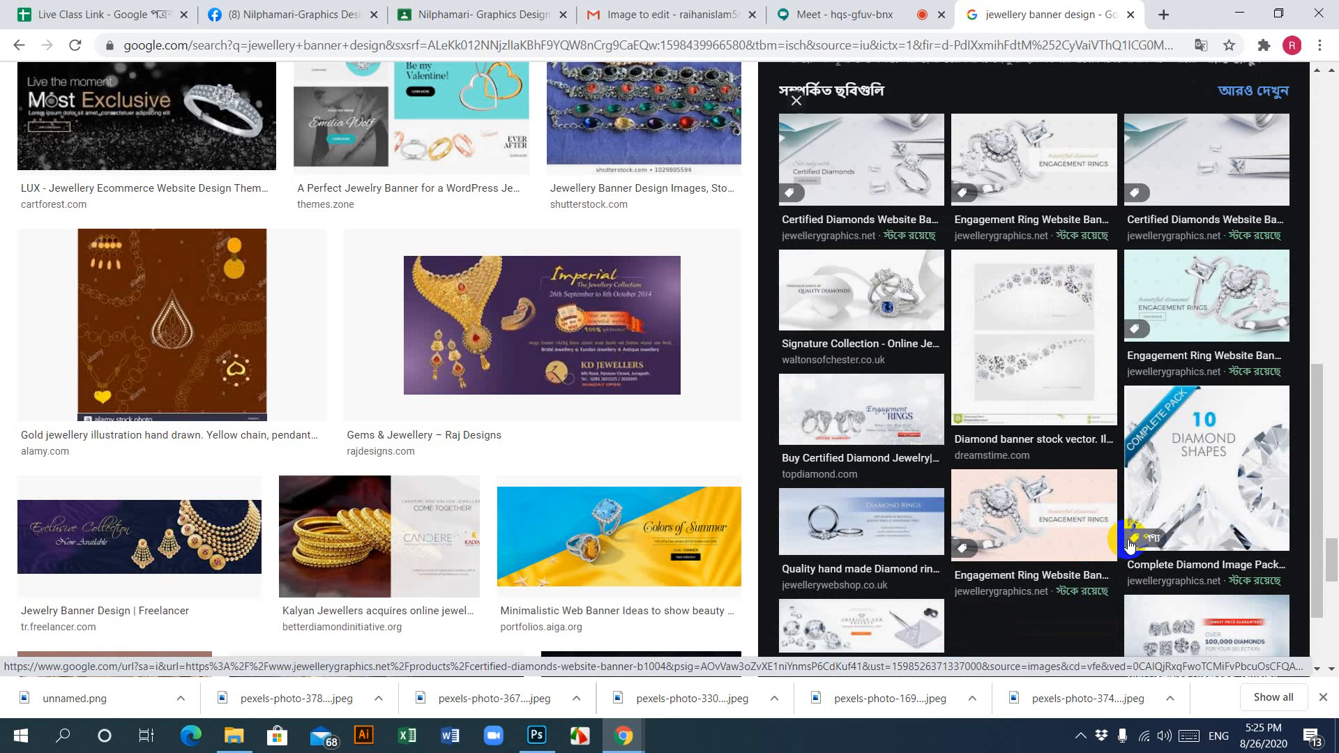
scroll(1130, 544, up, 4)
scroll(1116, 540, down, 6)
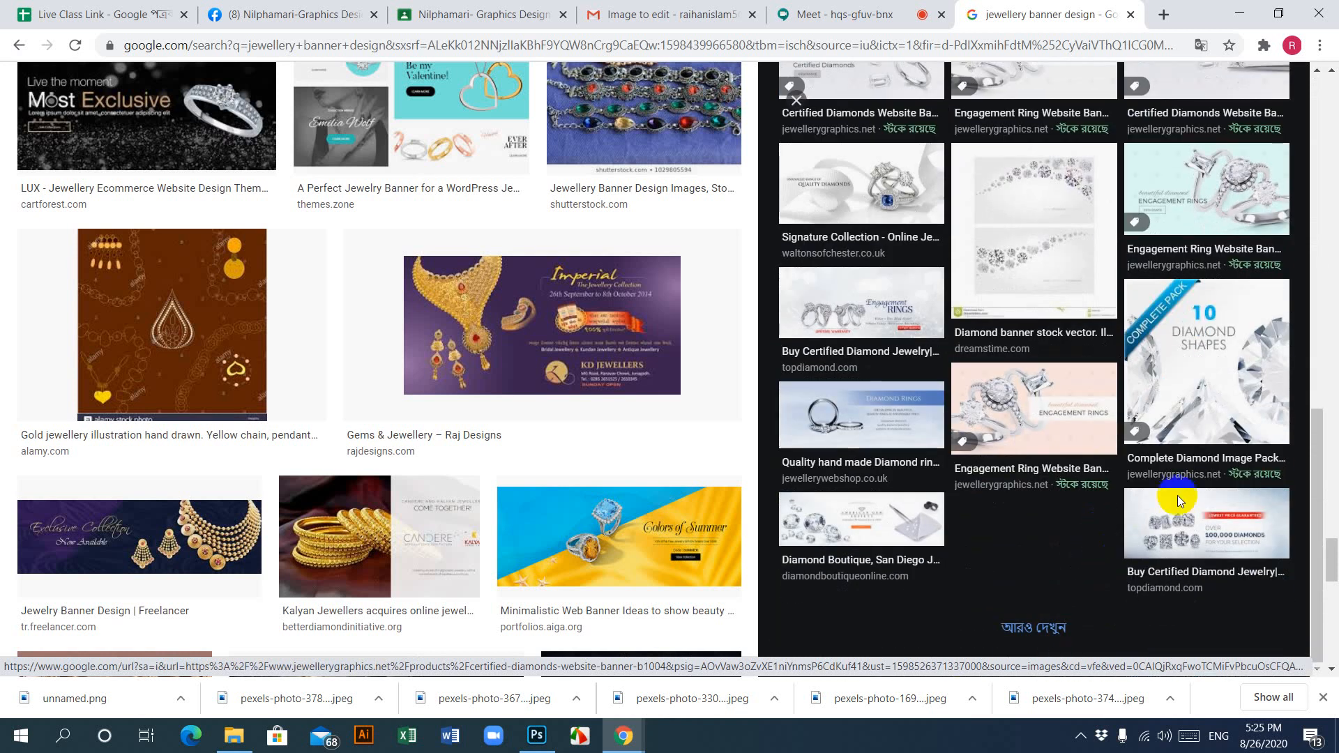
click(1214, 397)
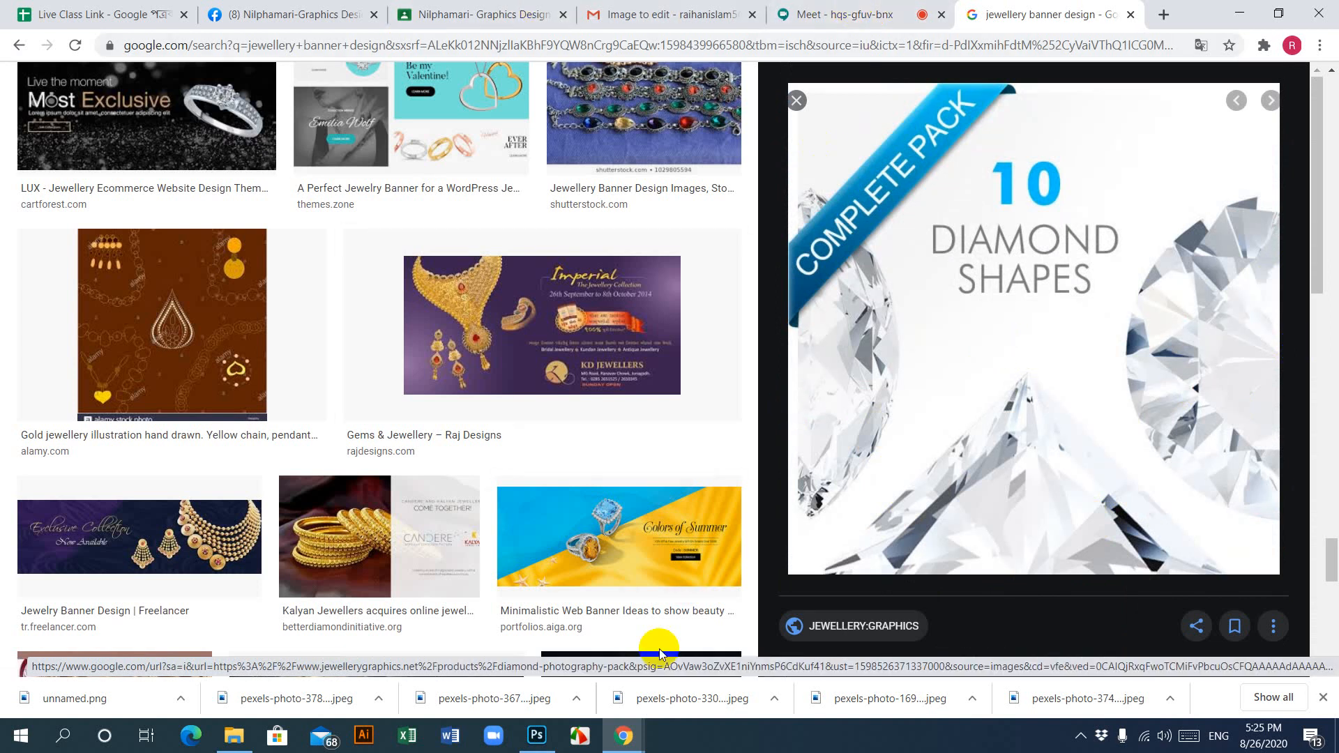
Step: Switch to Photoshop and flip the leaf-shaped pendant on Layer 1 copy horizontally
click(536, 735)
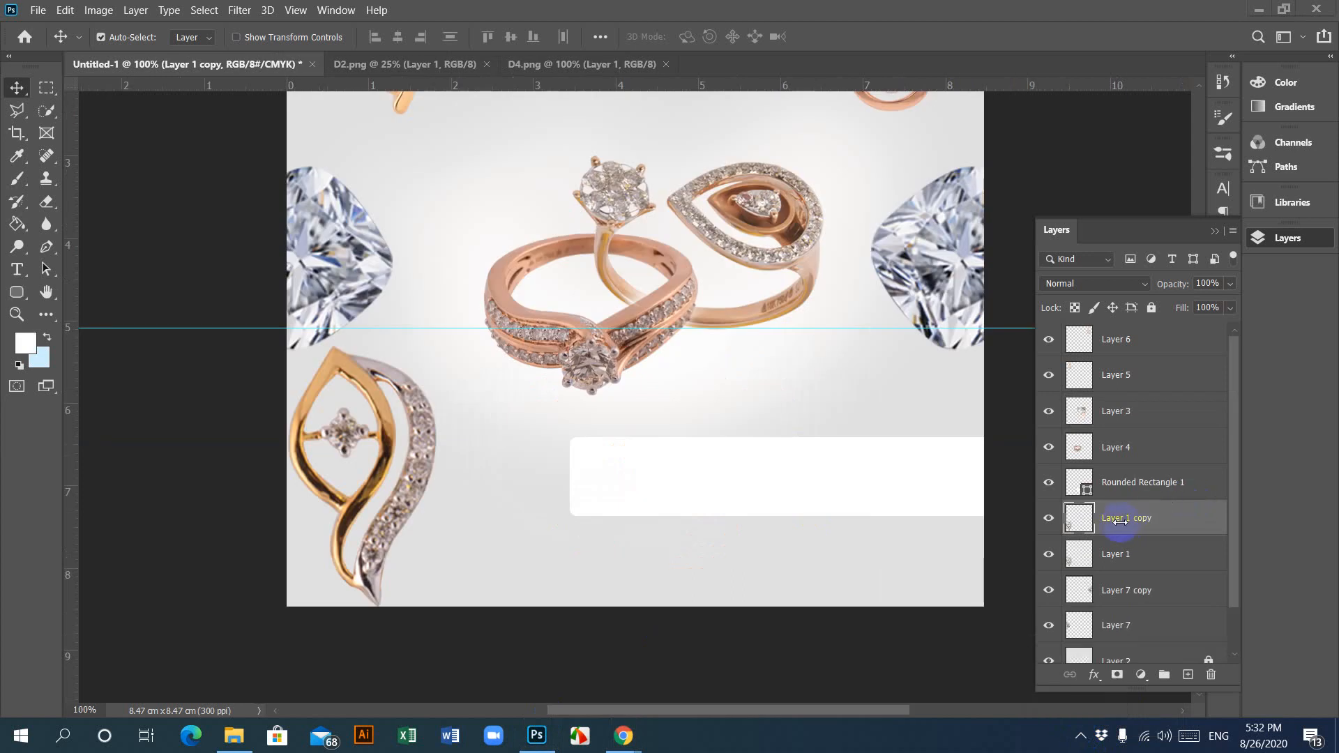
click(99, 11)
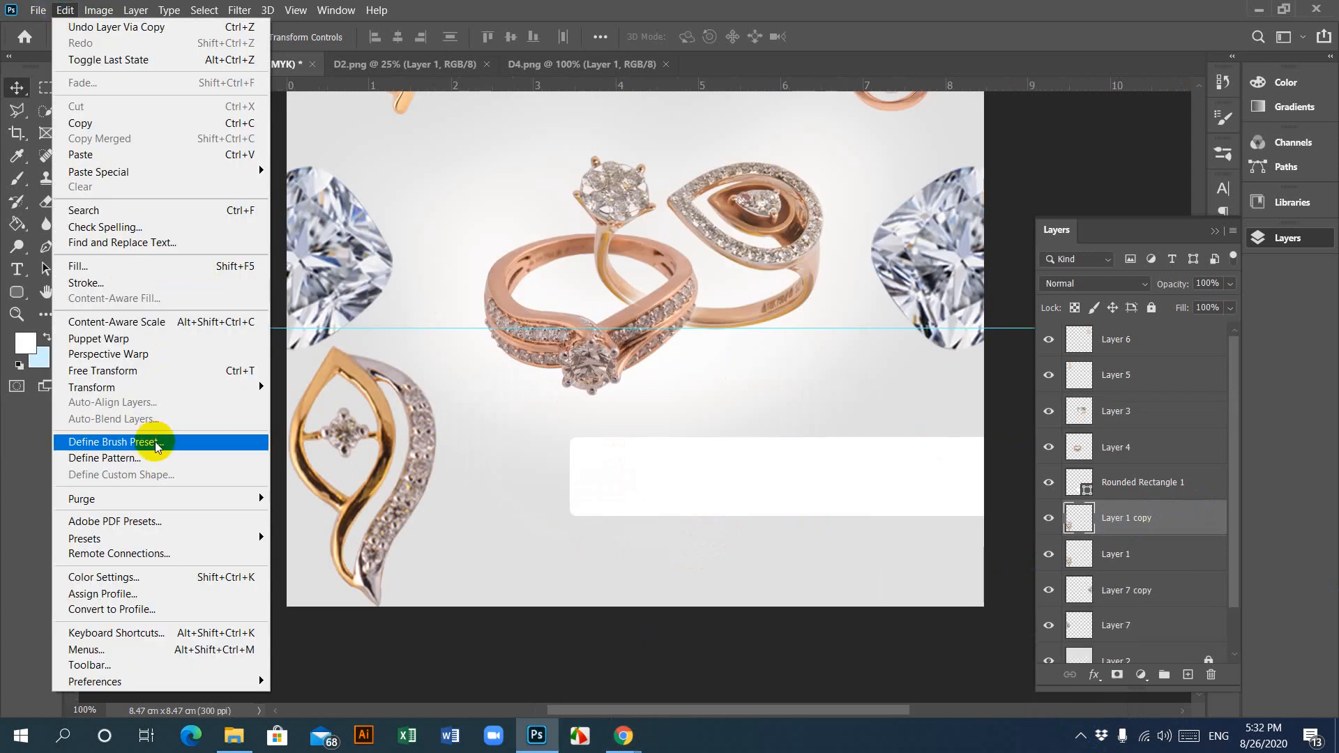
mouse_move(186, 389)
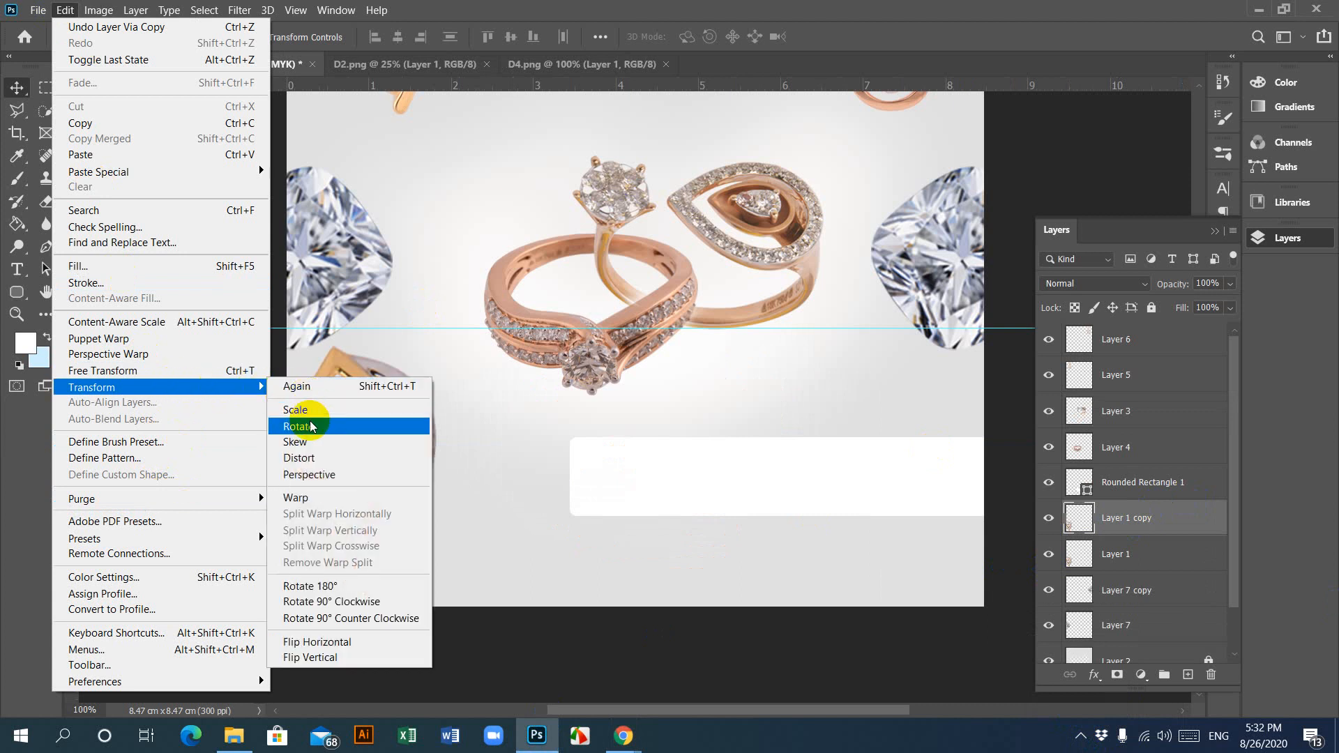
click(331, 642)
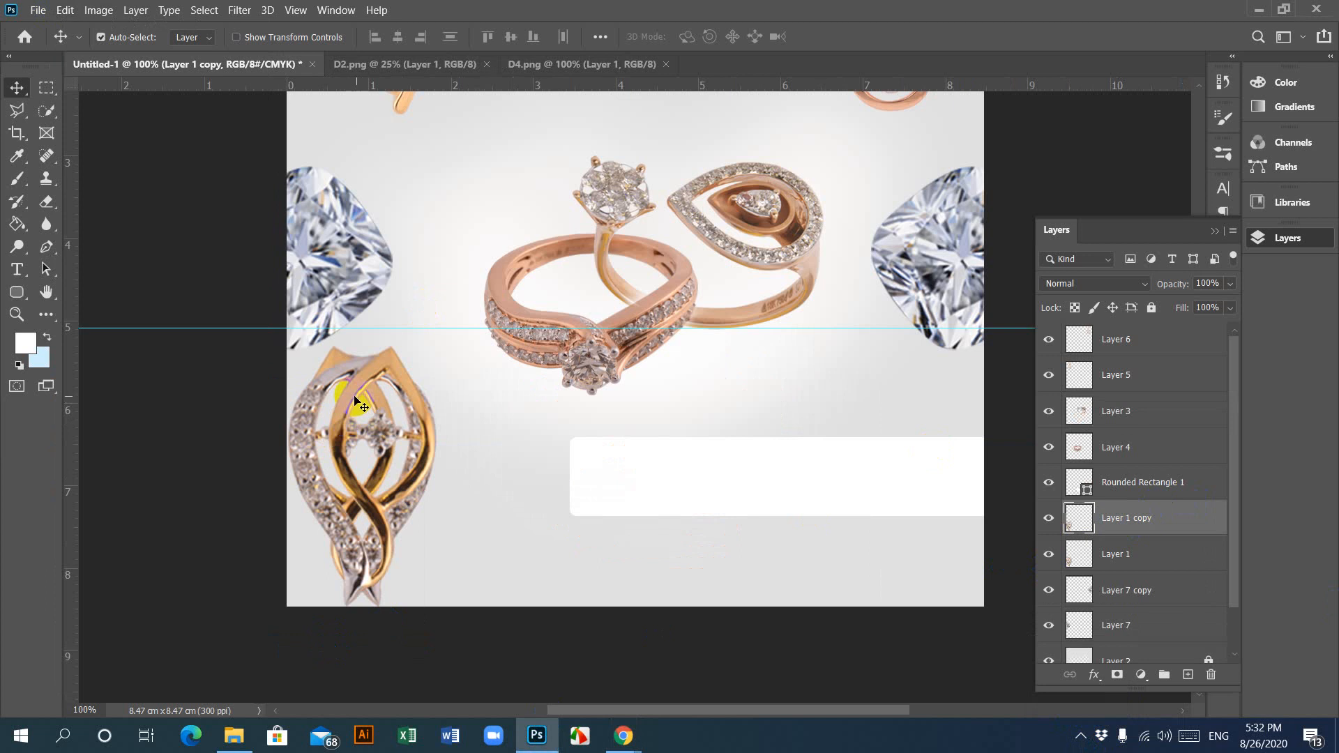
Step: Arrange the original and mirrored leaf-shaped pendants as a symmetrical pair with overlapping gold loops in the canvas's lower-left area
drag(353, 400, 849, 411)
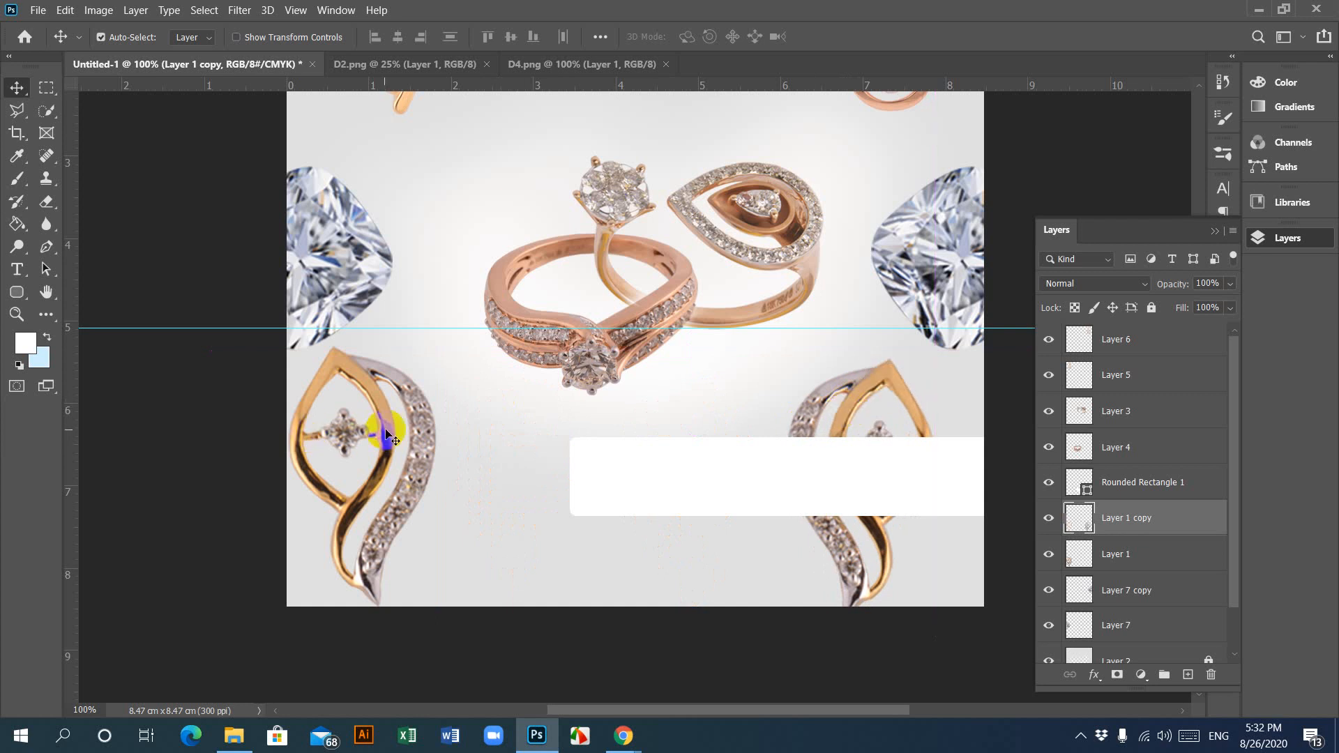
drag(389, 430, 514, 439)
drag(848, 411, 513, 413)
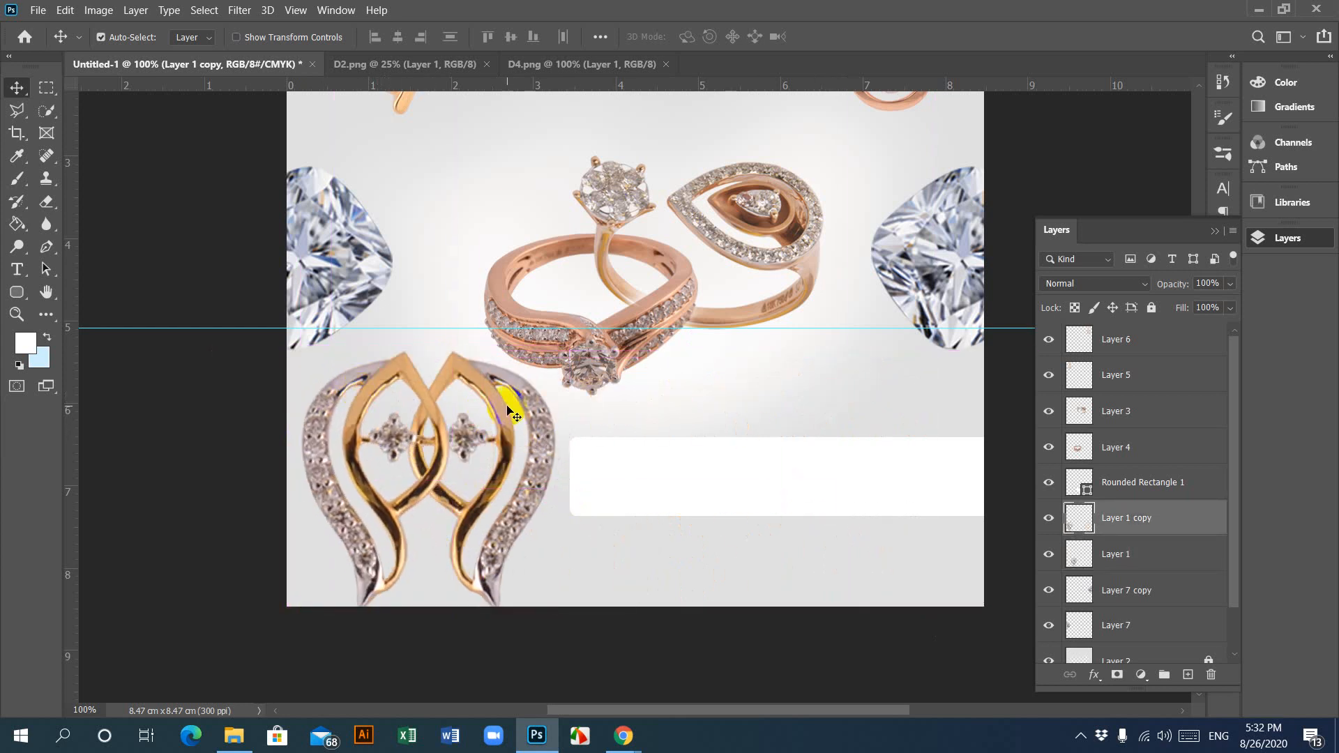
Step: Scale both leaf-shaped pendants together to 63.37% and place the pair near the canvas's lower-left edge
shift+click(1122, 552)
key(ctrl)
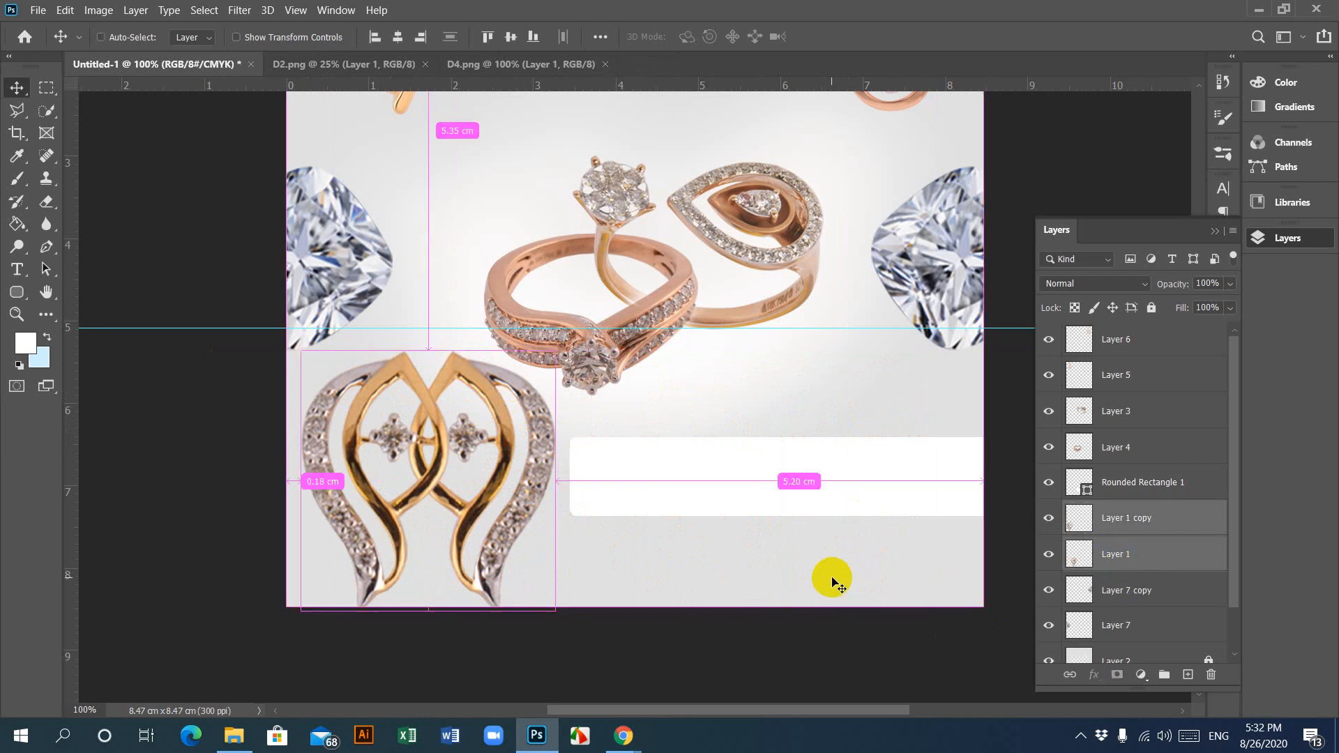
key(ctrl+t)
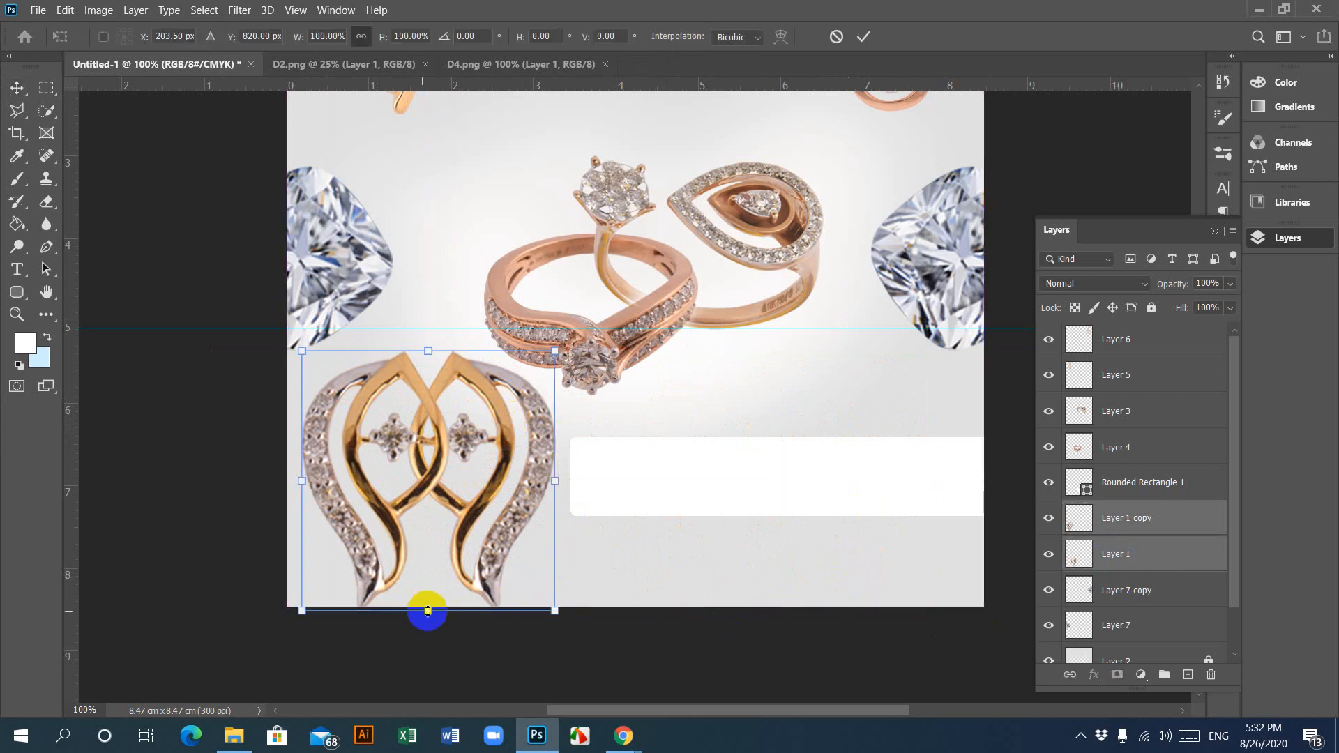
drag(430, 610, 433, 515)
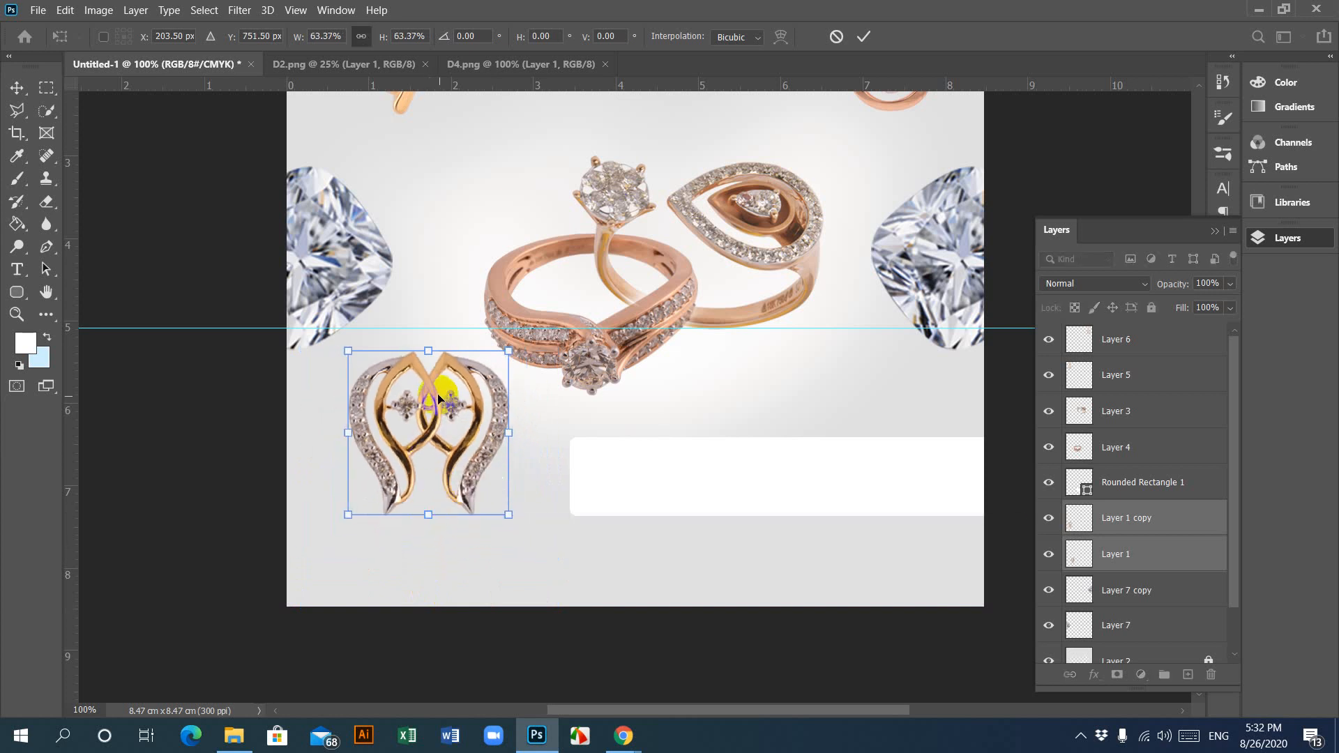
drag(433, 398, 389, 451)
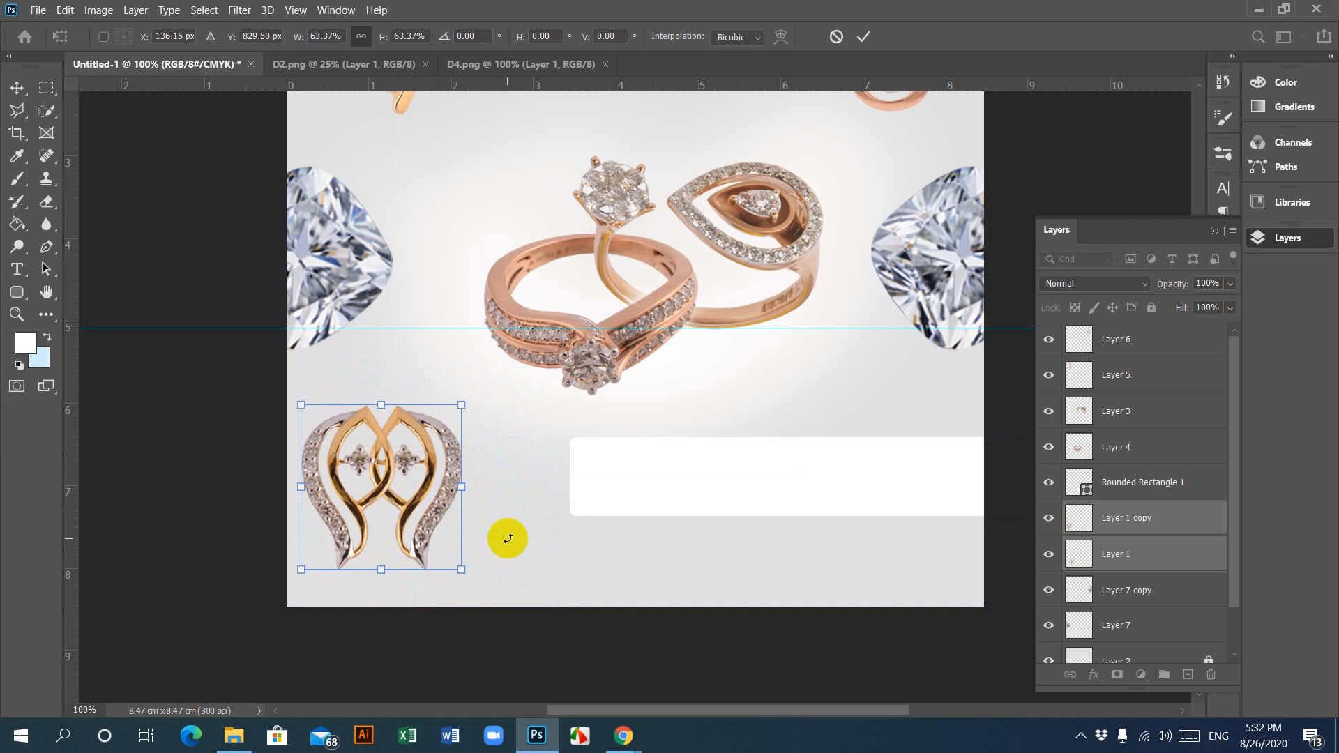
key(Return)
Step: Move the Layer 1 pendant to the canvas's lower-right area and place the white rounded rectangle between the two pendants
click(454, 479)
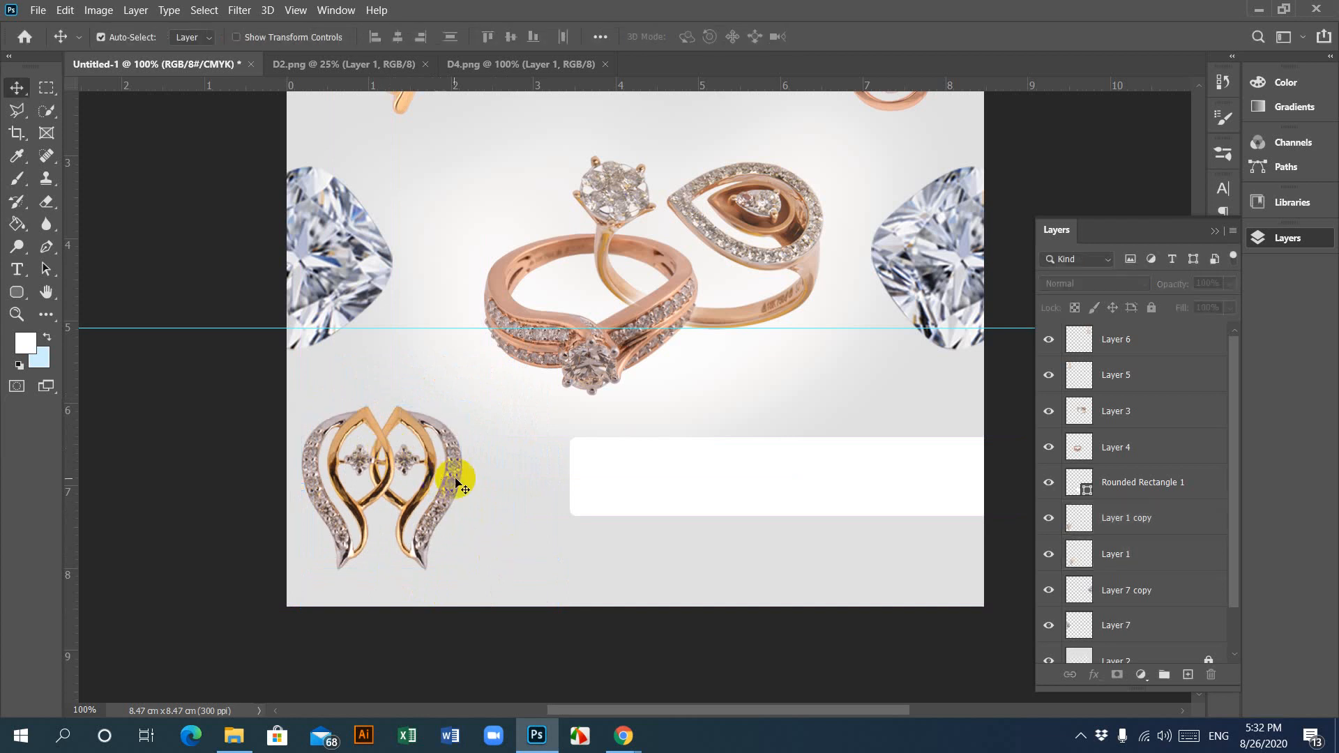
mouse_move(457, 481)
mouse_down()
mouse_move(468, 480)
mouse_move(446, 471)
mouse_move(457, 497)
mouse_up()
click(854, 479)
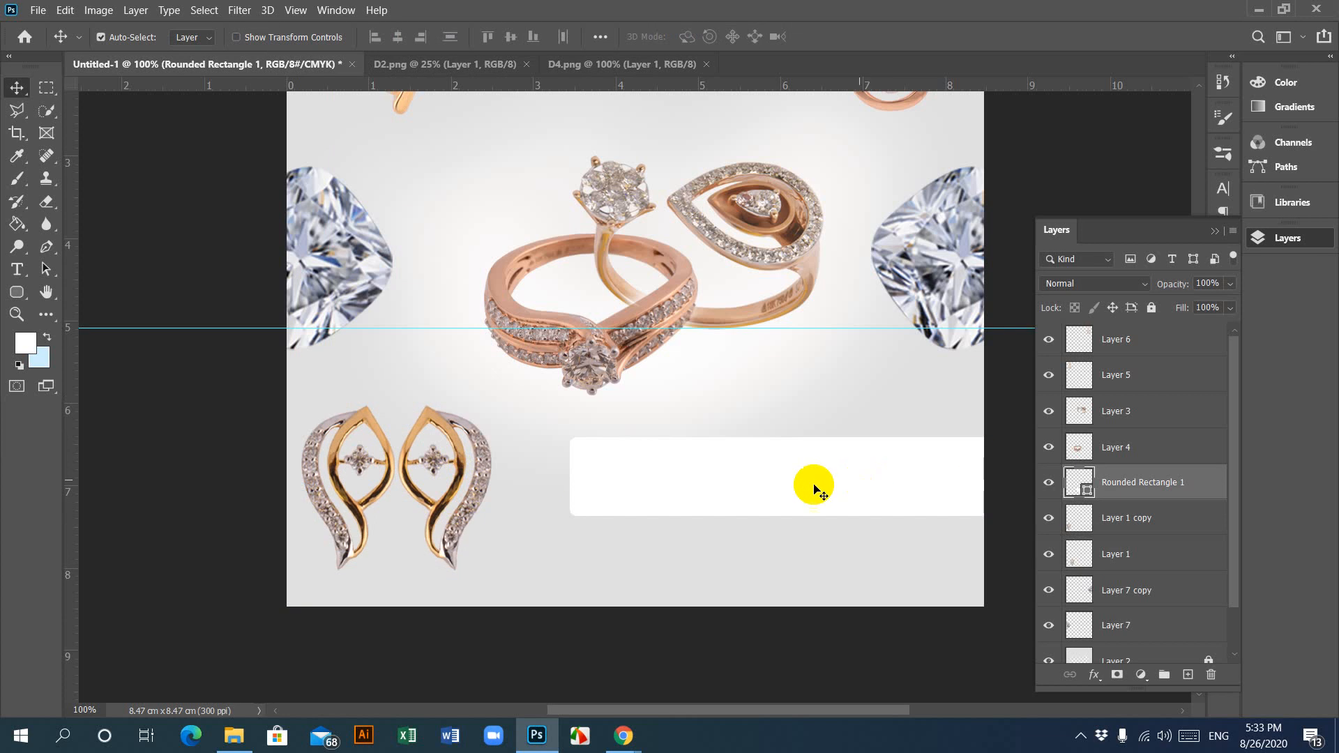
click(479, 493)
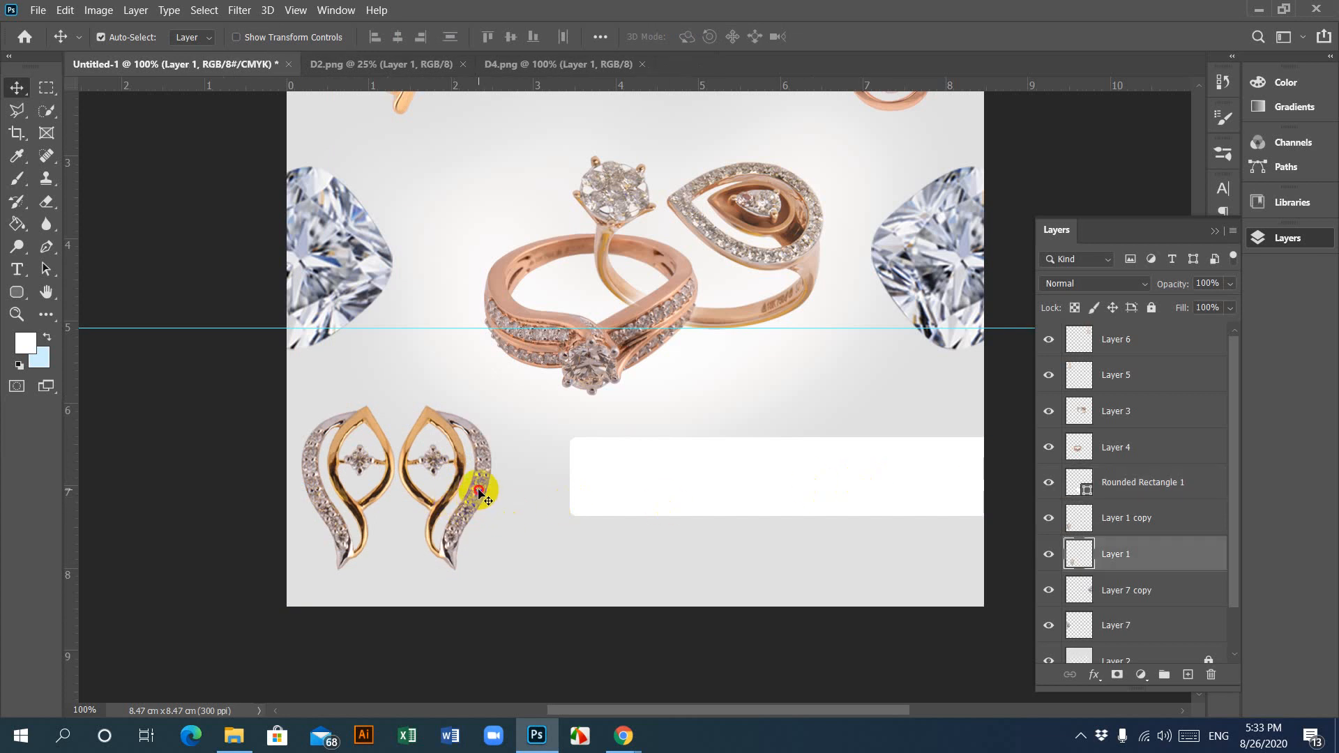
drag(479, 493, 886, 505)
drag(777, 484, 624, 472)
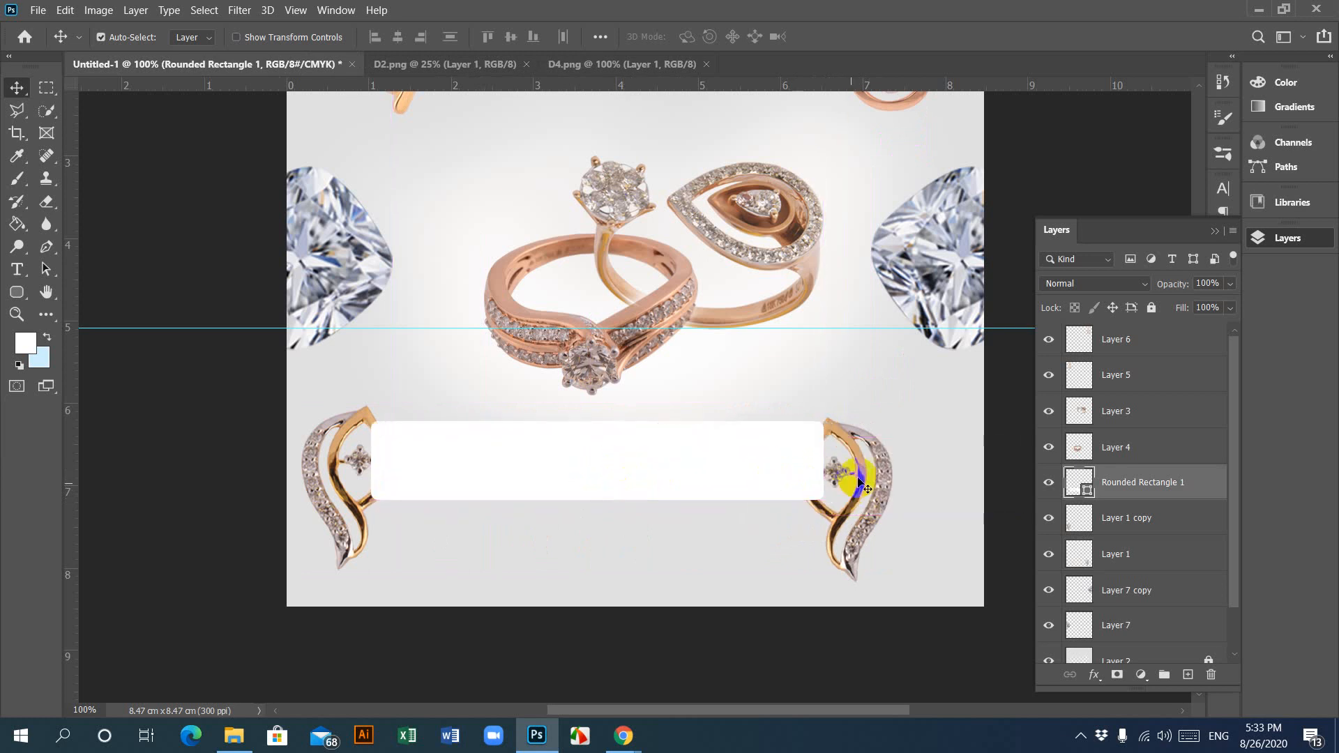
Step: Adjust the positions of both pendants and the white rectangle so the gold loops overlap the rectangle's two ends
click(873, 465)
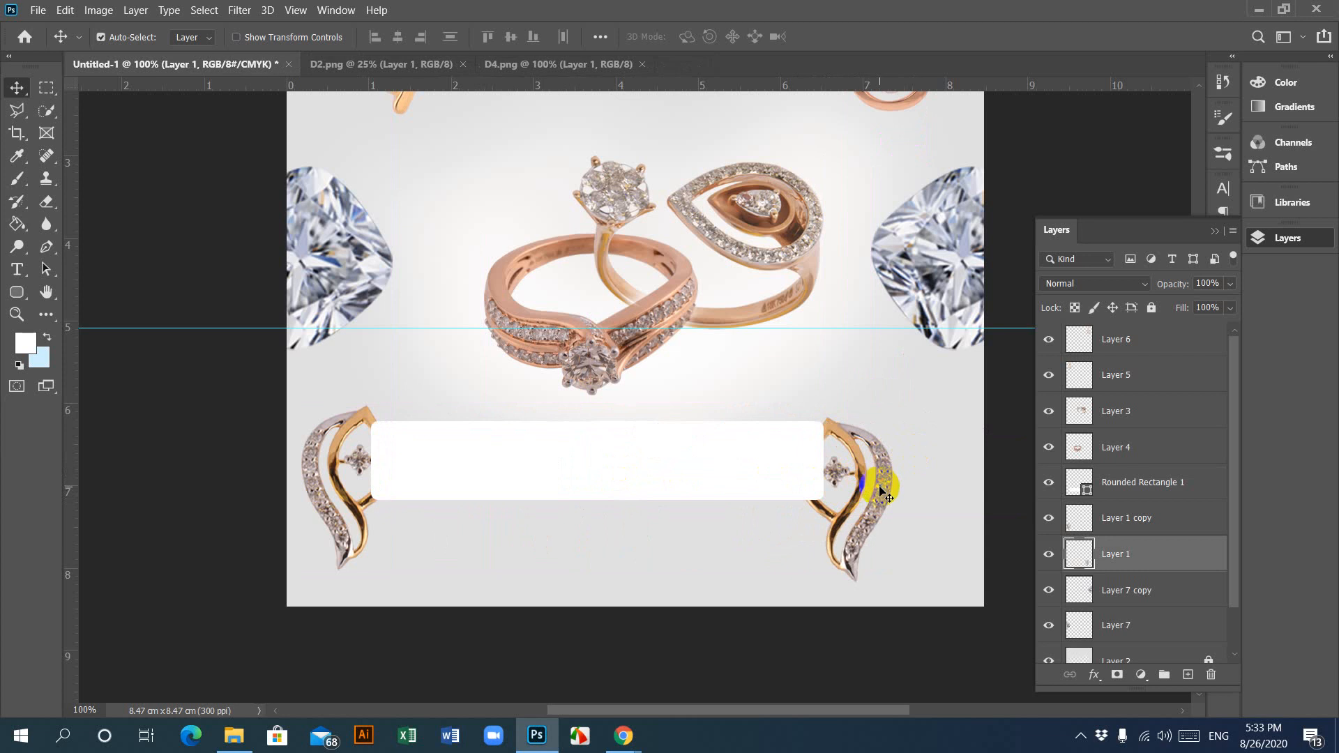
mouse_move(905, 475)
mouse_down()
mouse_move(929, 474)
mouse_move(914, 458)
mouse_move(923, 448)
mouse_move(927, 462)
mouse_up()
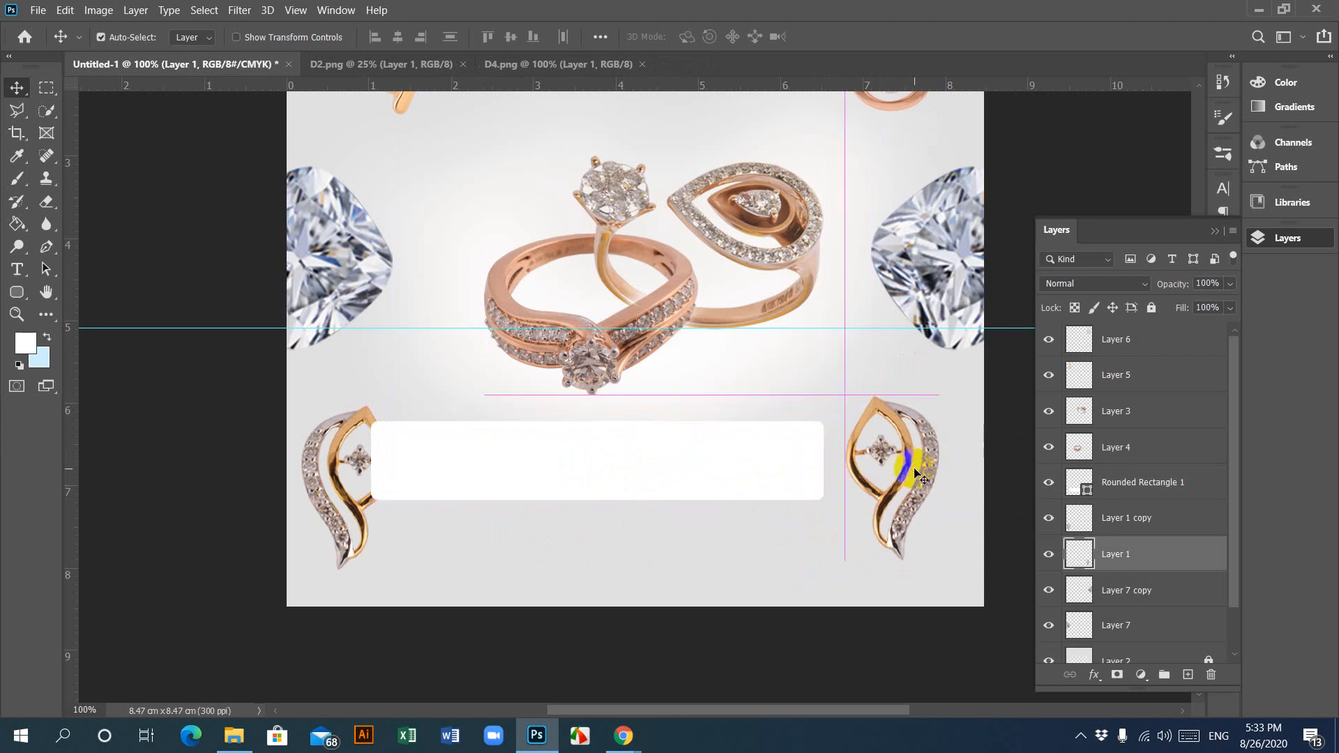
click(772, 479)
drag(735, 470, 765, 475)
drag(773, 476, 773, 473)
click(362, 471)
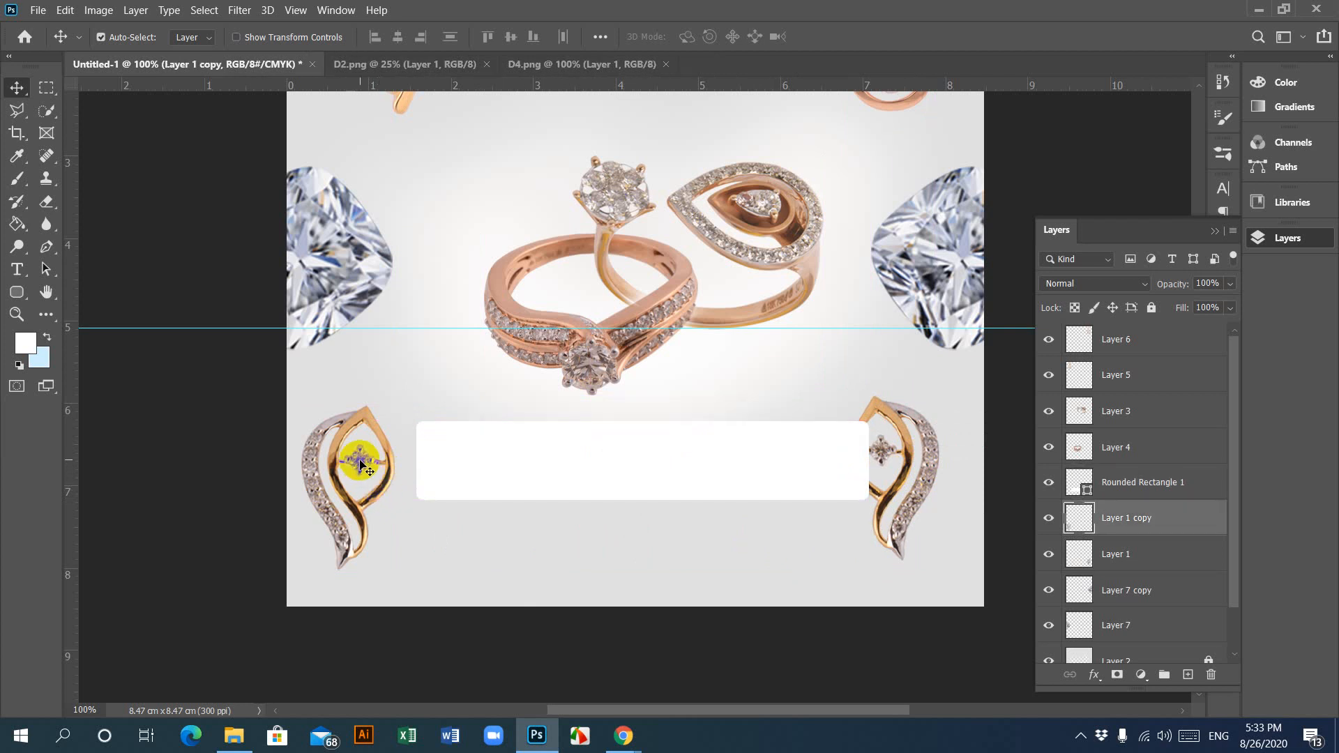
drag(337, 457, 367, 457)
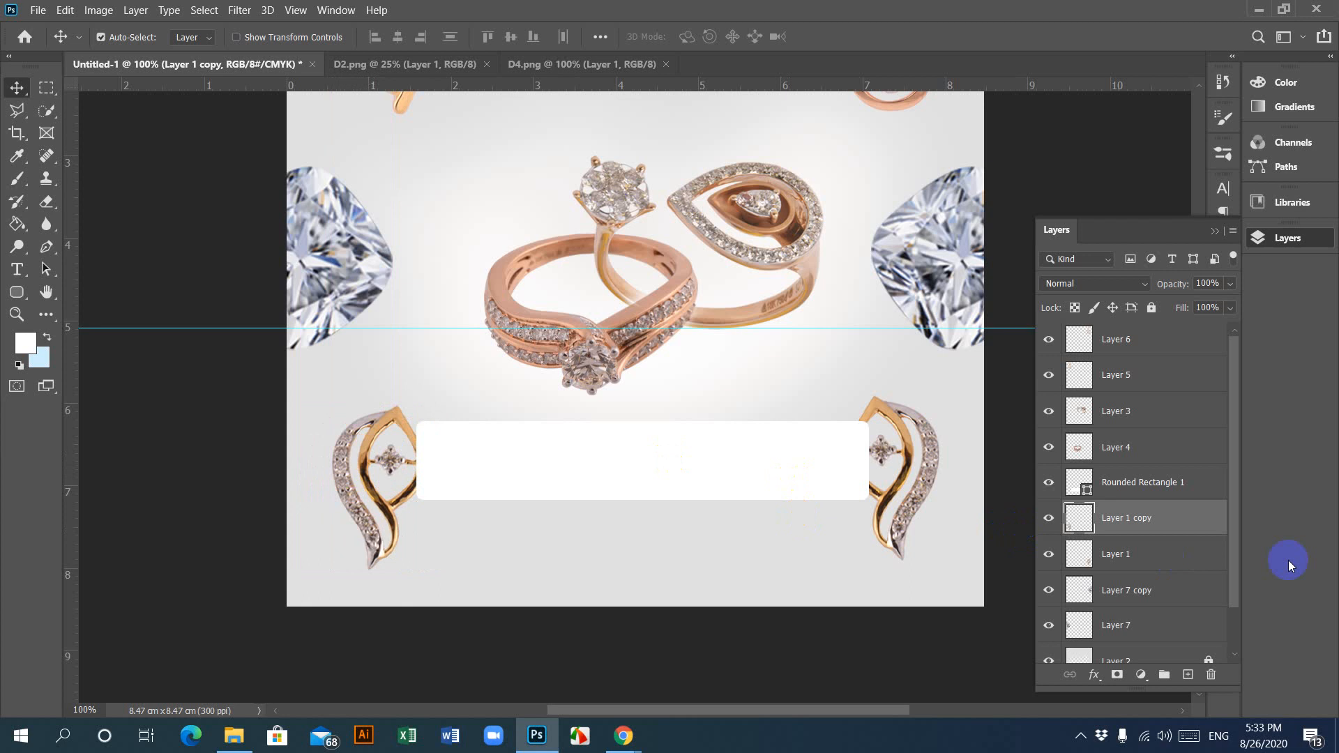
Step: Move the Rounded Rectangle 1 layer beneath both pendant layers and rasterize it
click(1141, 486)
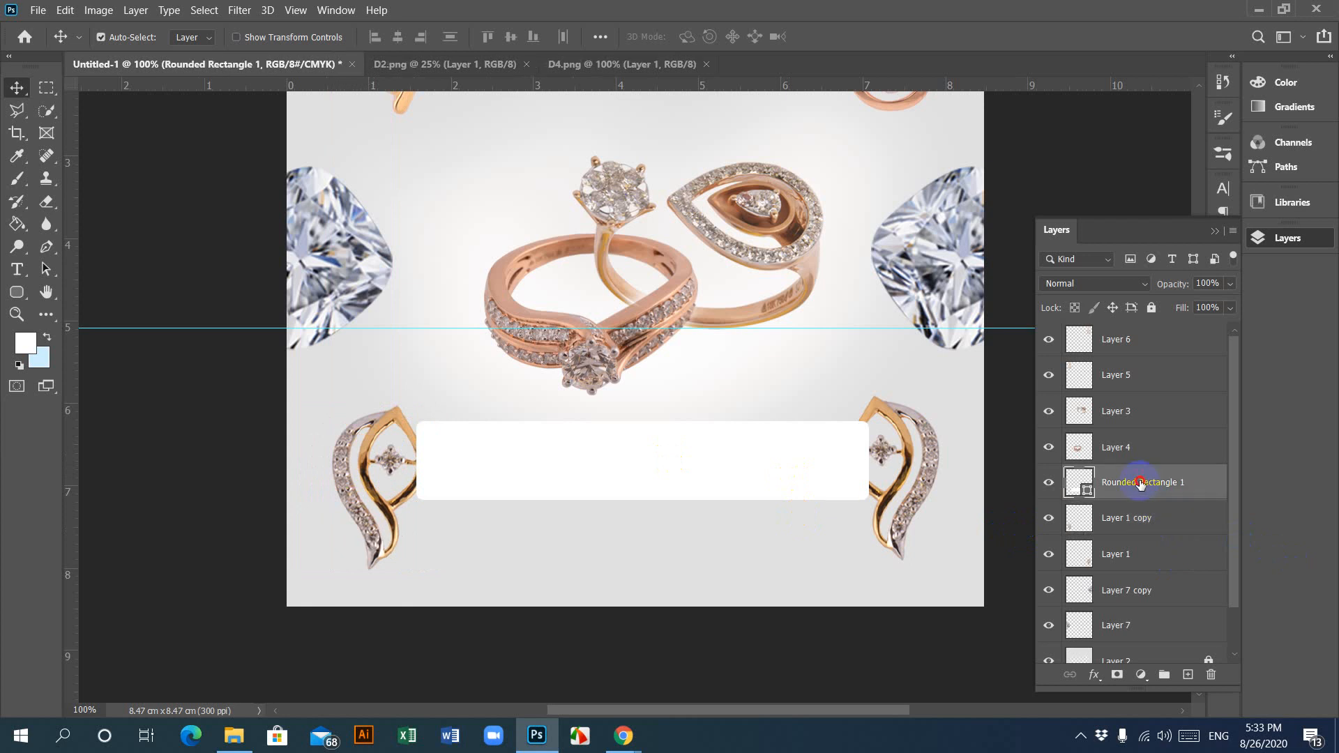
drag(1141, 483, 1144, 578)
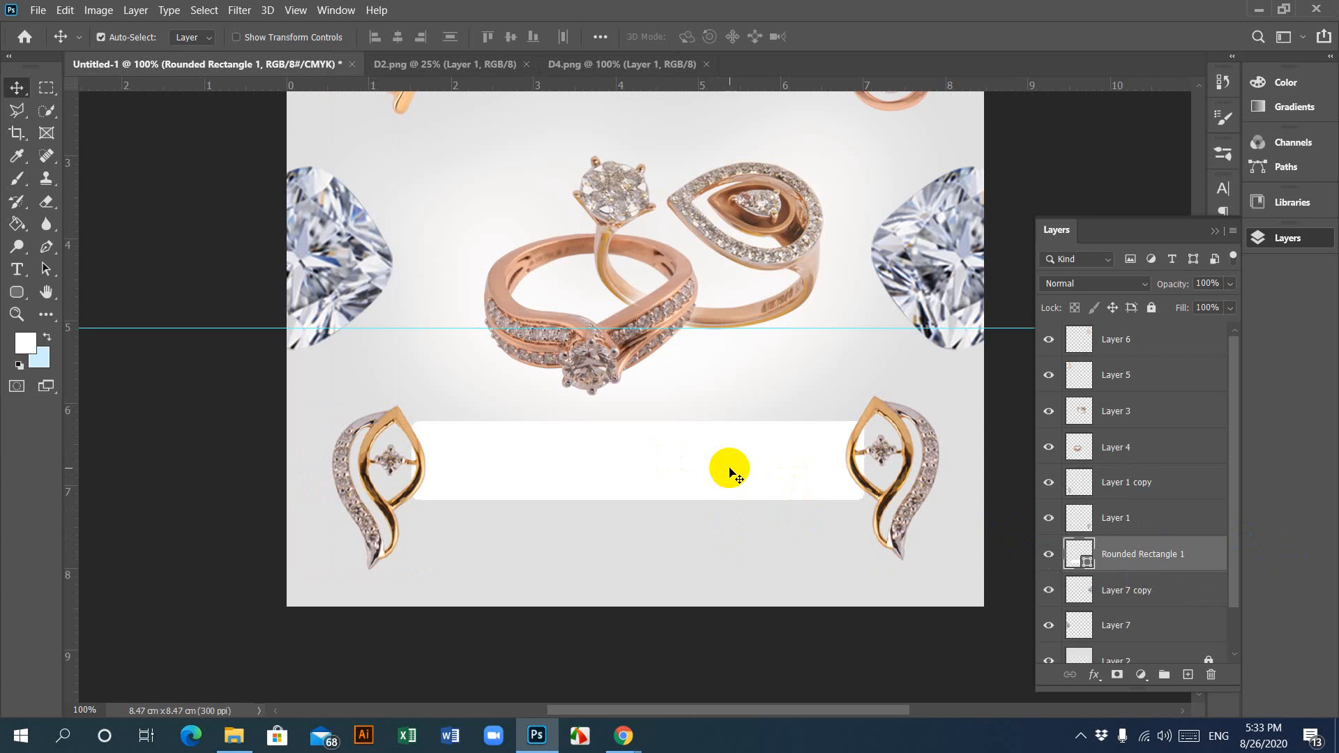
key(ctrl+plus)
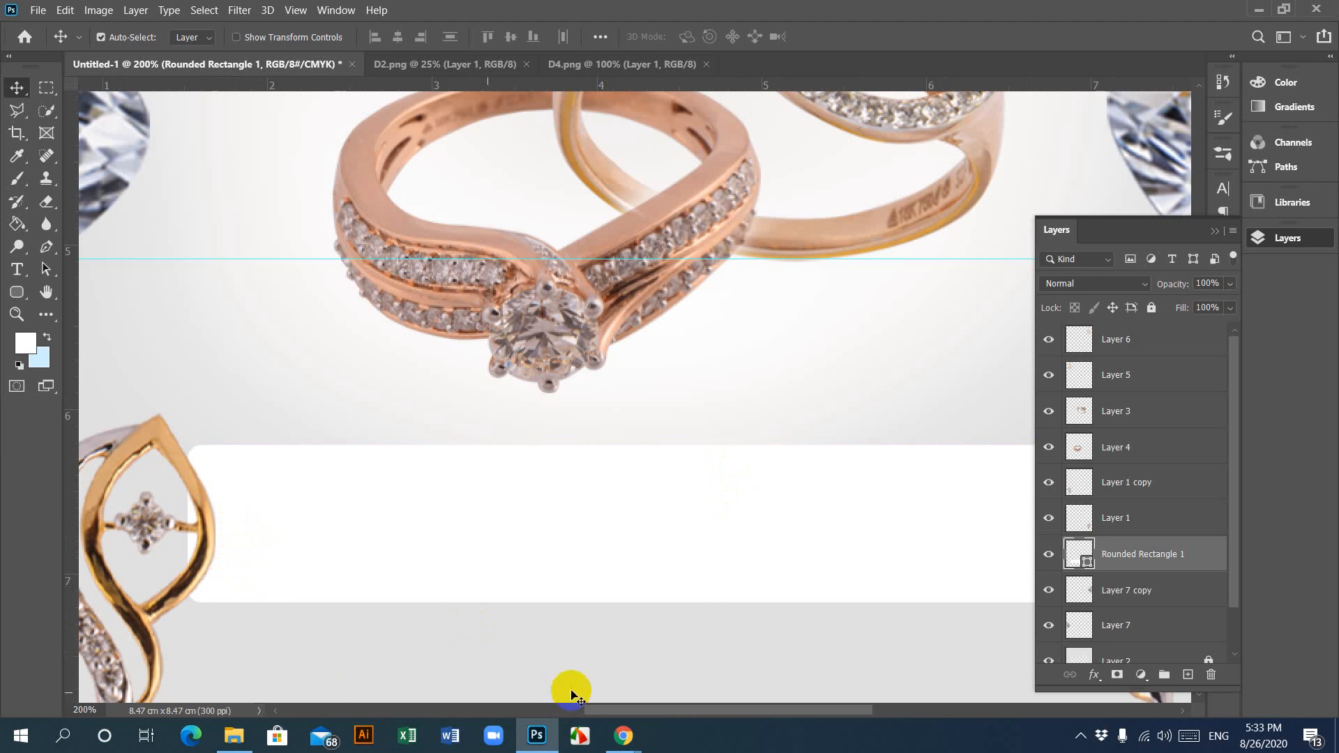
right_click(1142, 557)
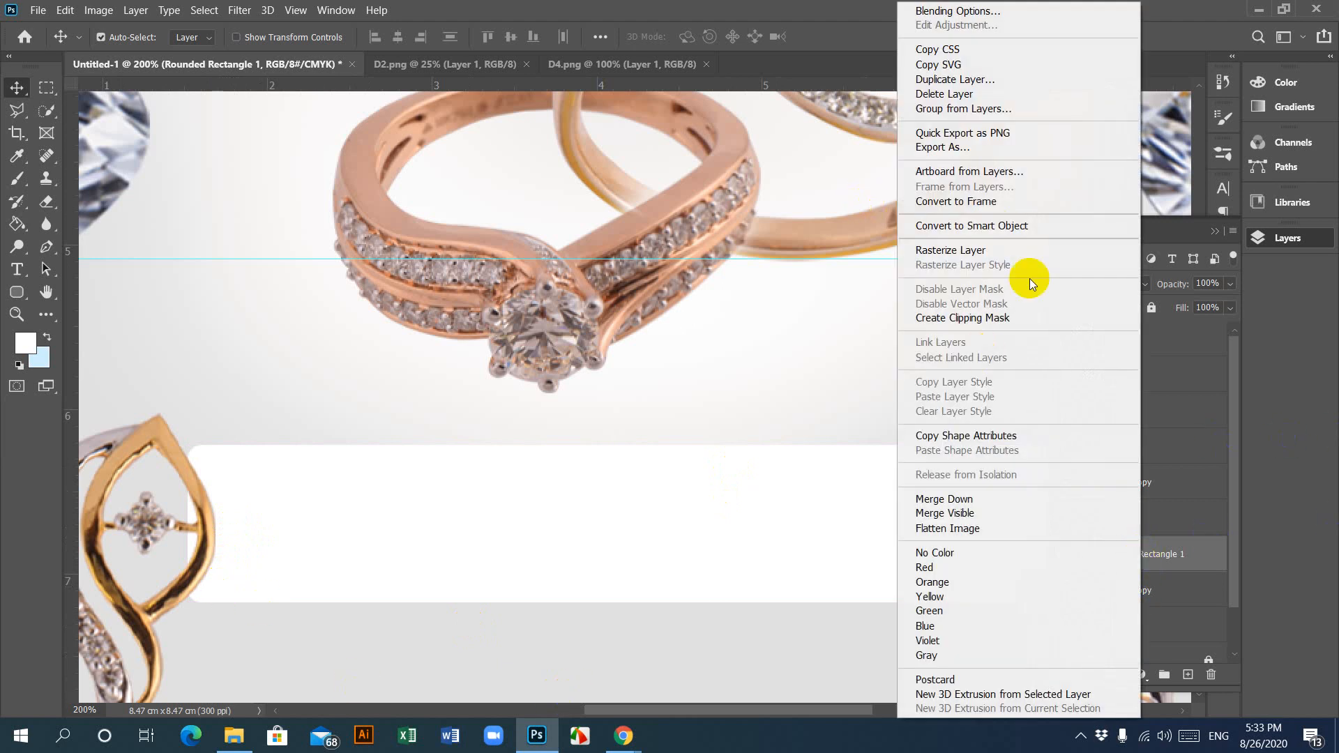
click(965, 251)
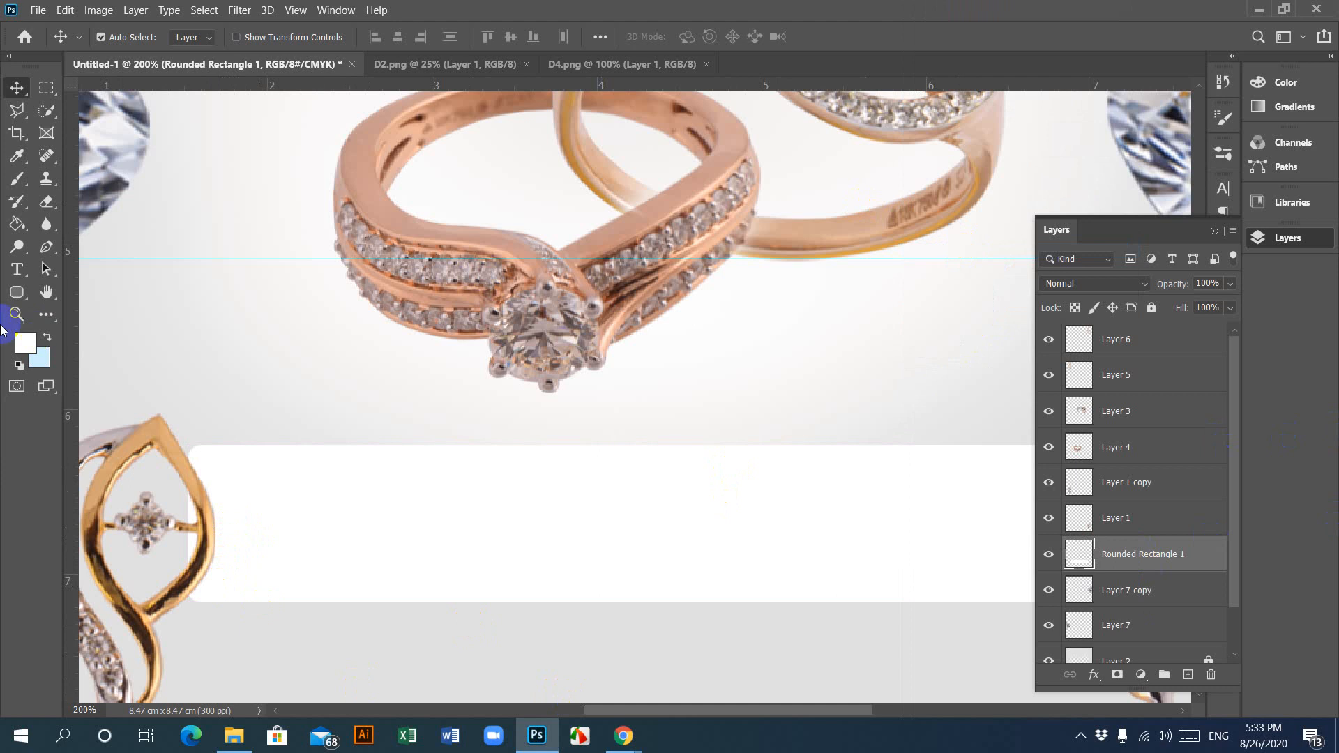
Step: Trace a Pen tool path along the left pendant's gold loop, enclosing the end of the white rectangle inside it
click(46, 201)
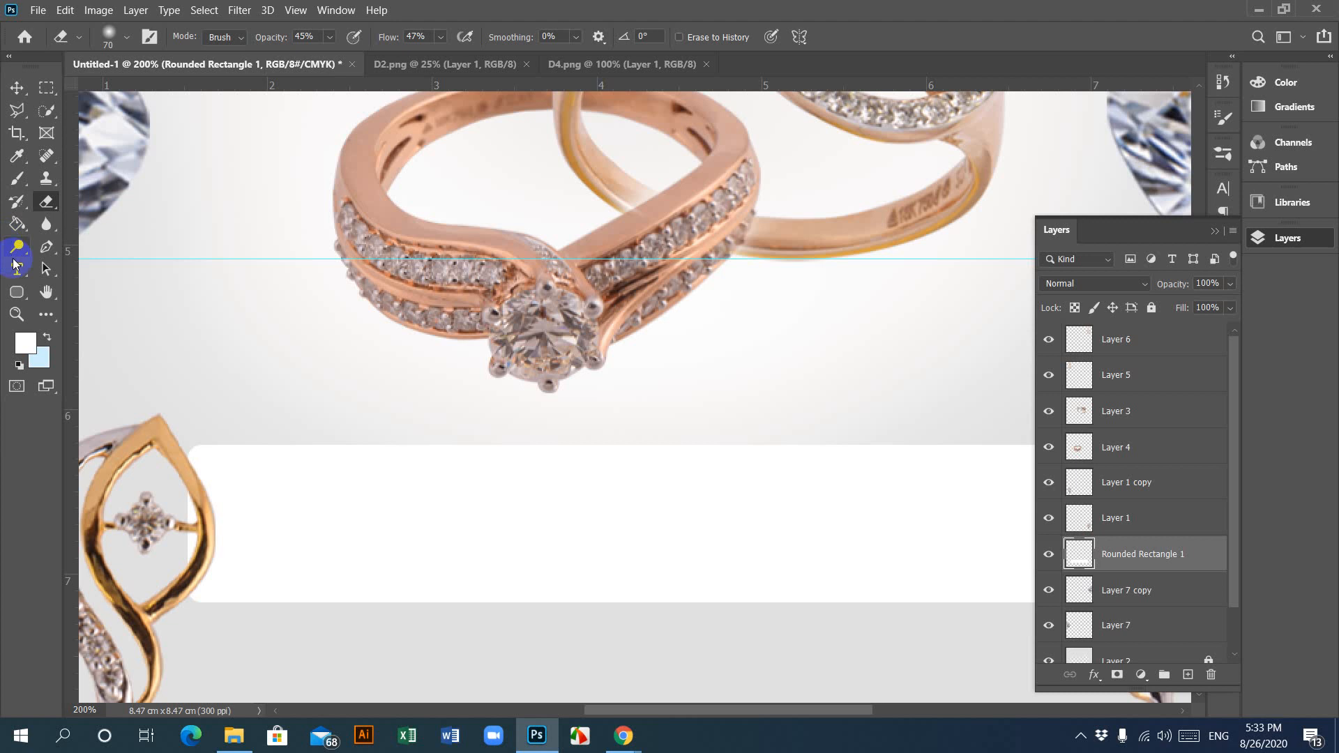
click(46, 250)
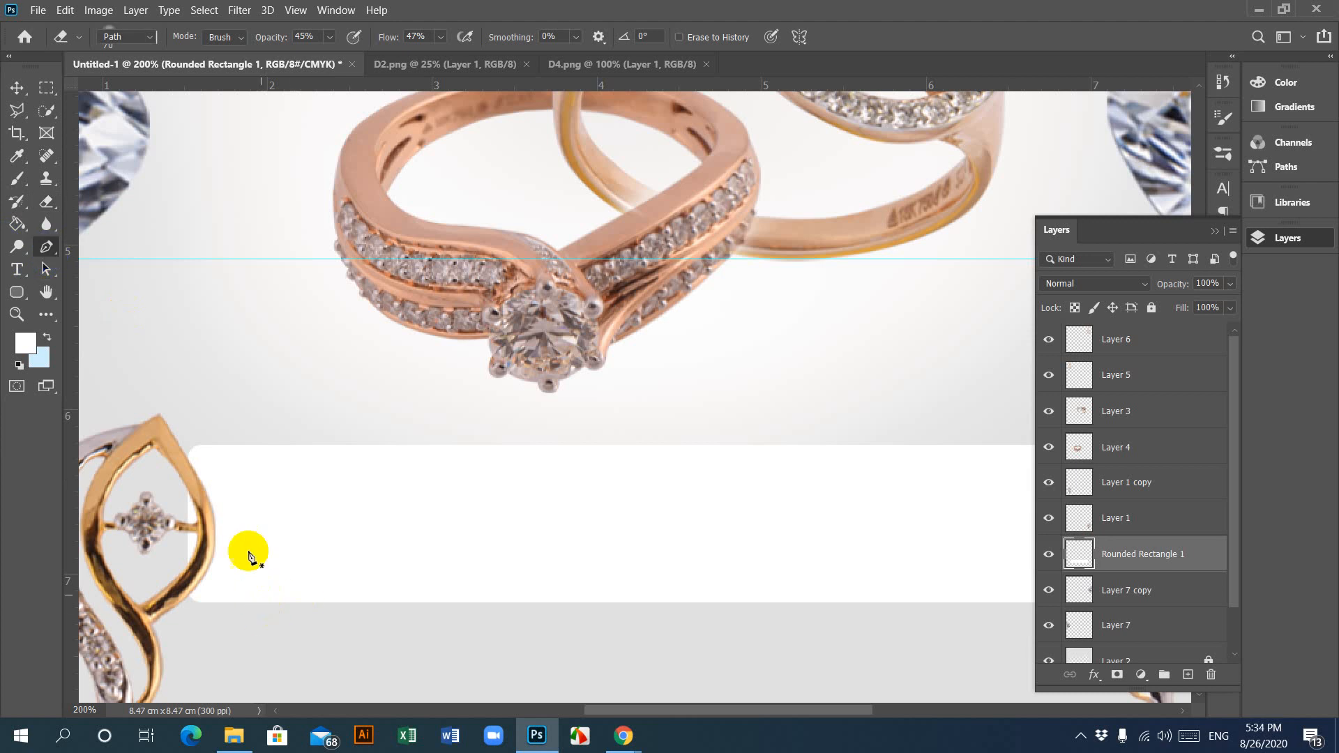
click(188, 458)
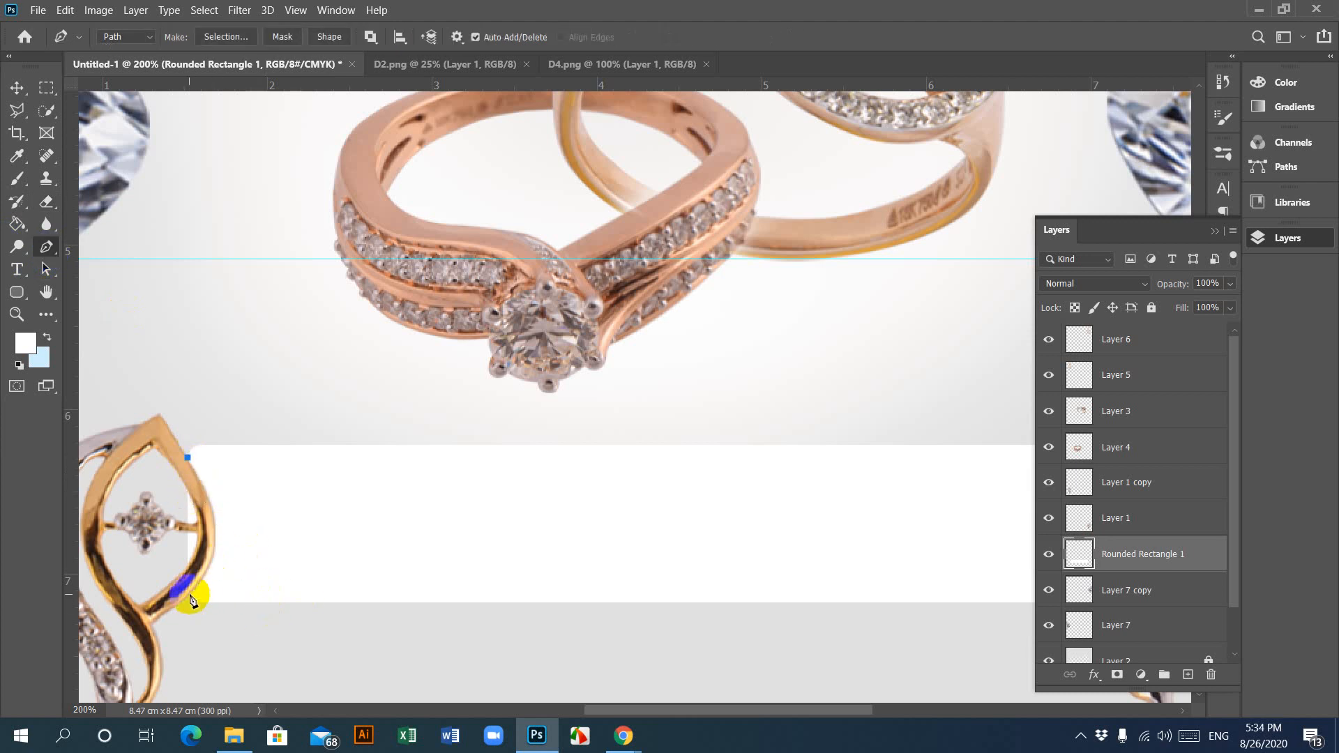
drag(190, 594, 134, 653)
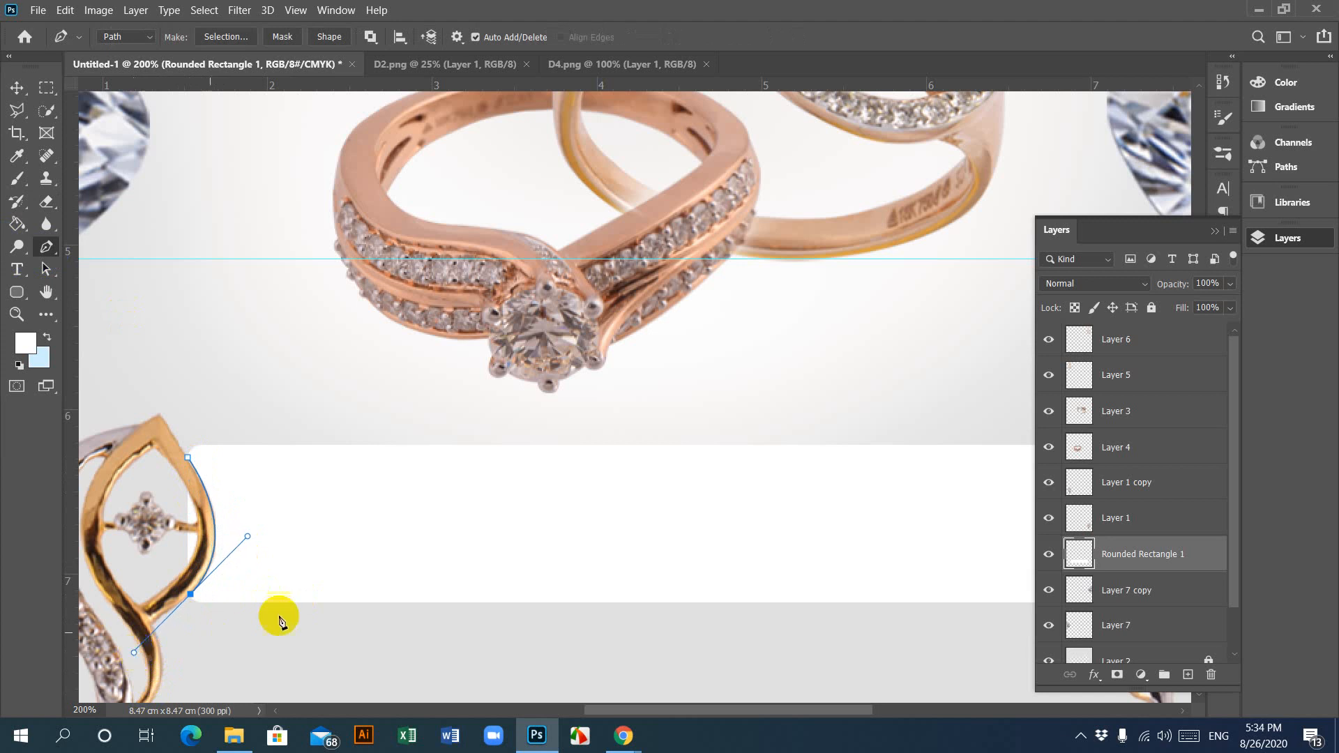
click(191, 594)
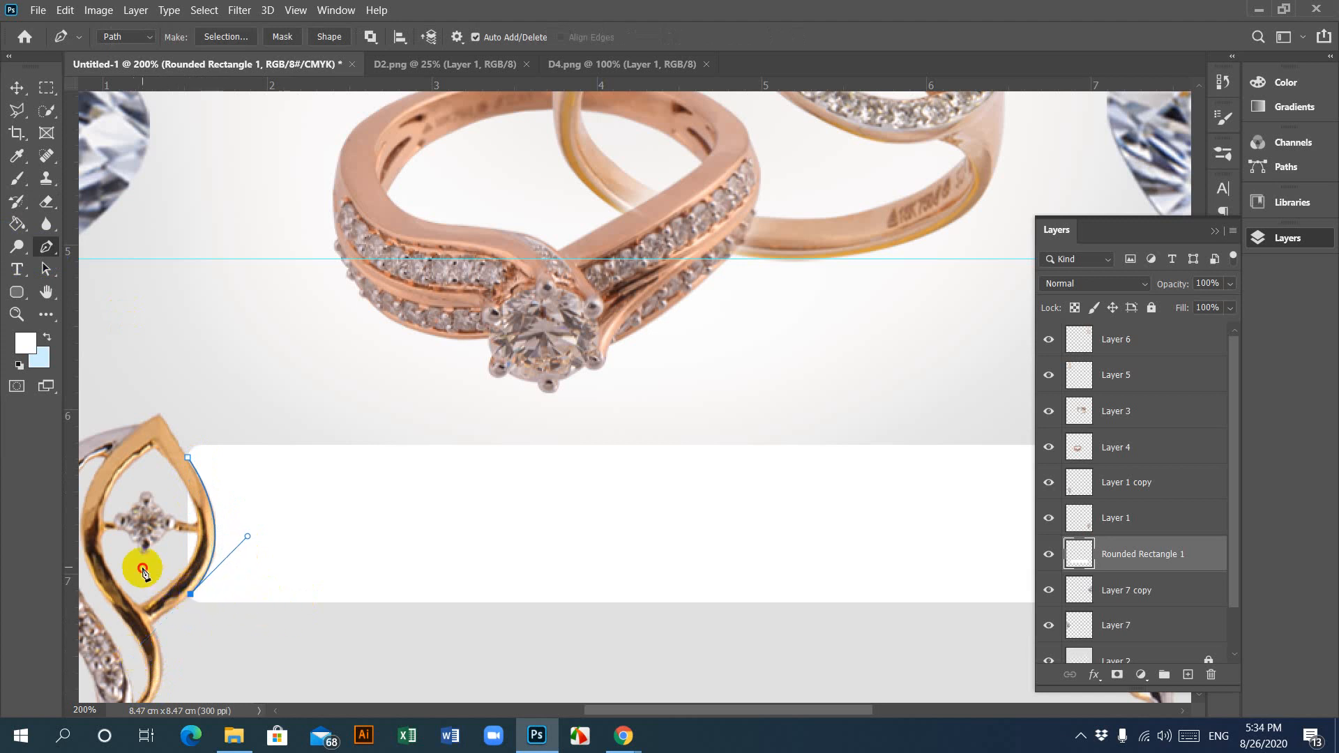
click(143, 567)
click(158, 482)
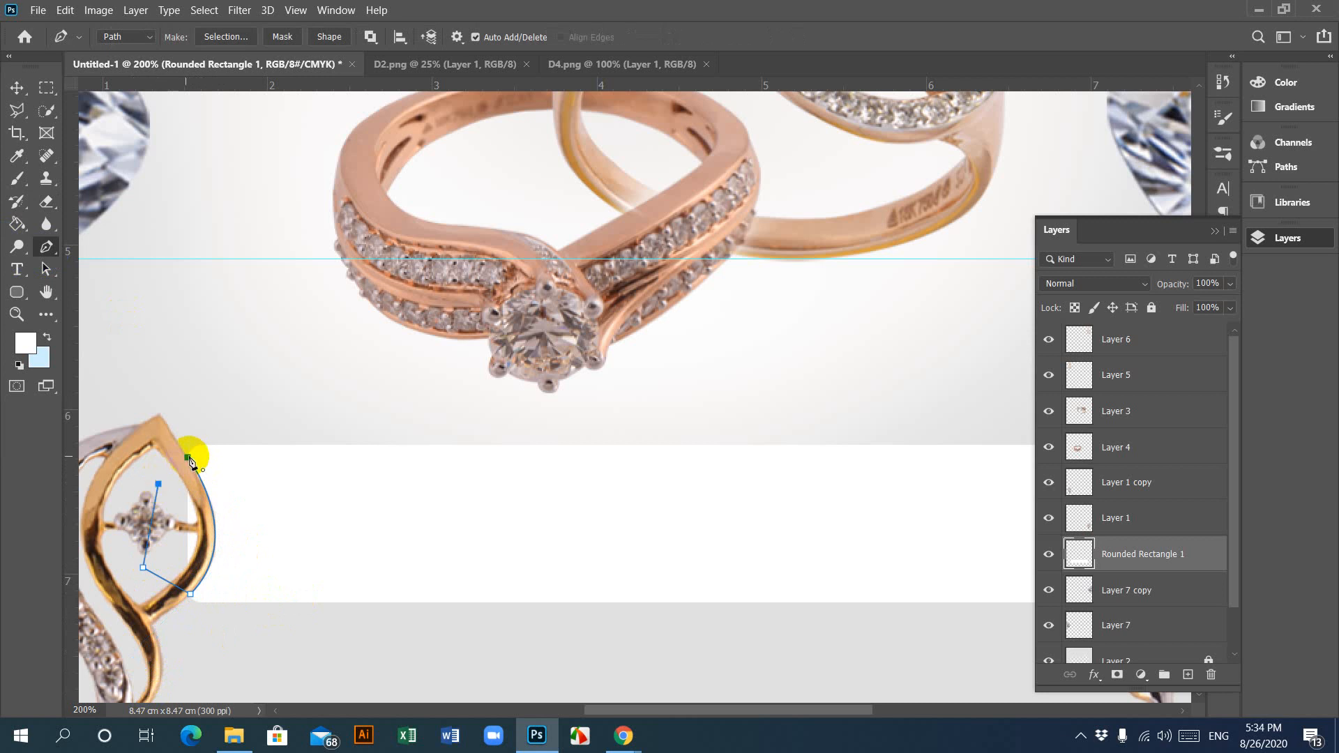
Step: Convert the path to a selection with 0-pixel feather, clear the white rectangle inside the left pendant's loop, and deselect
click(225, 36)
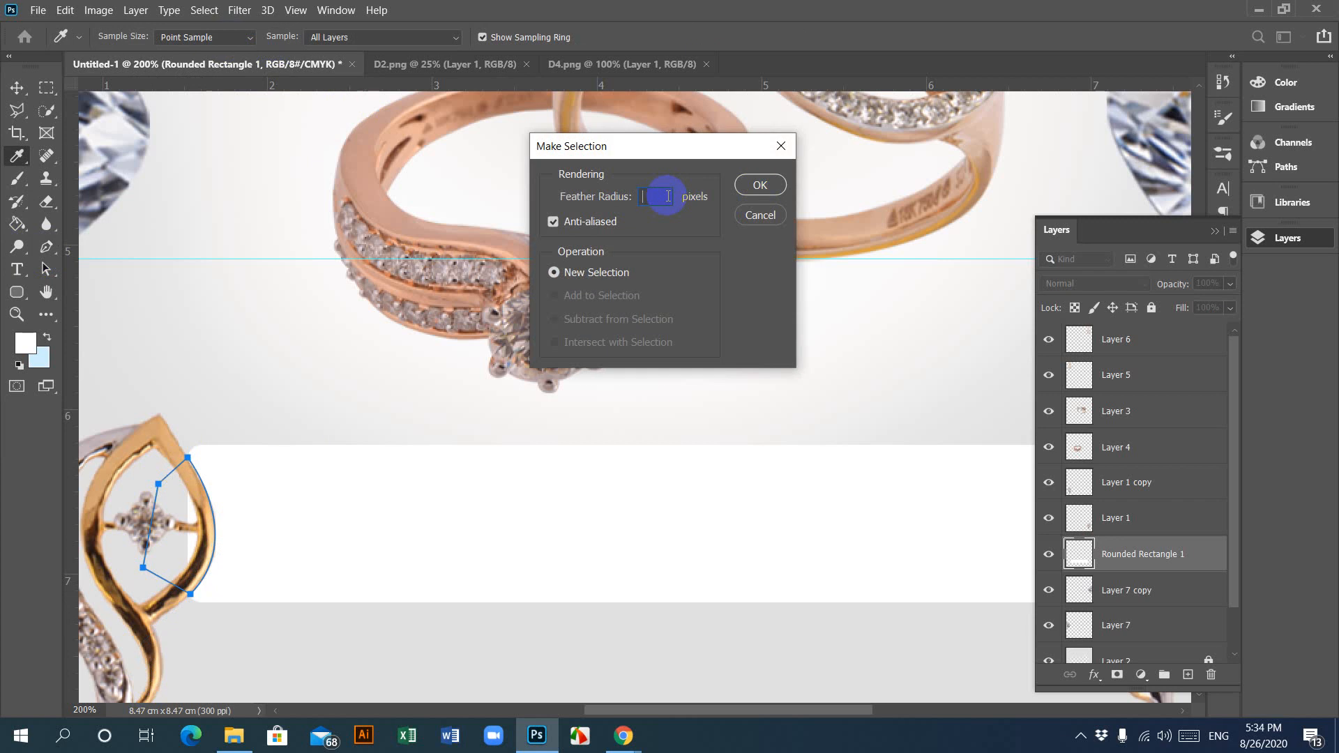
text(0)
click(759, 184)
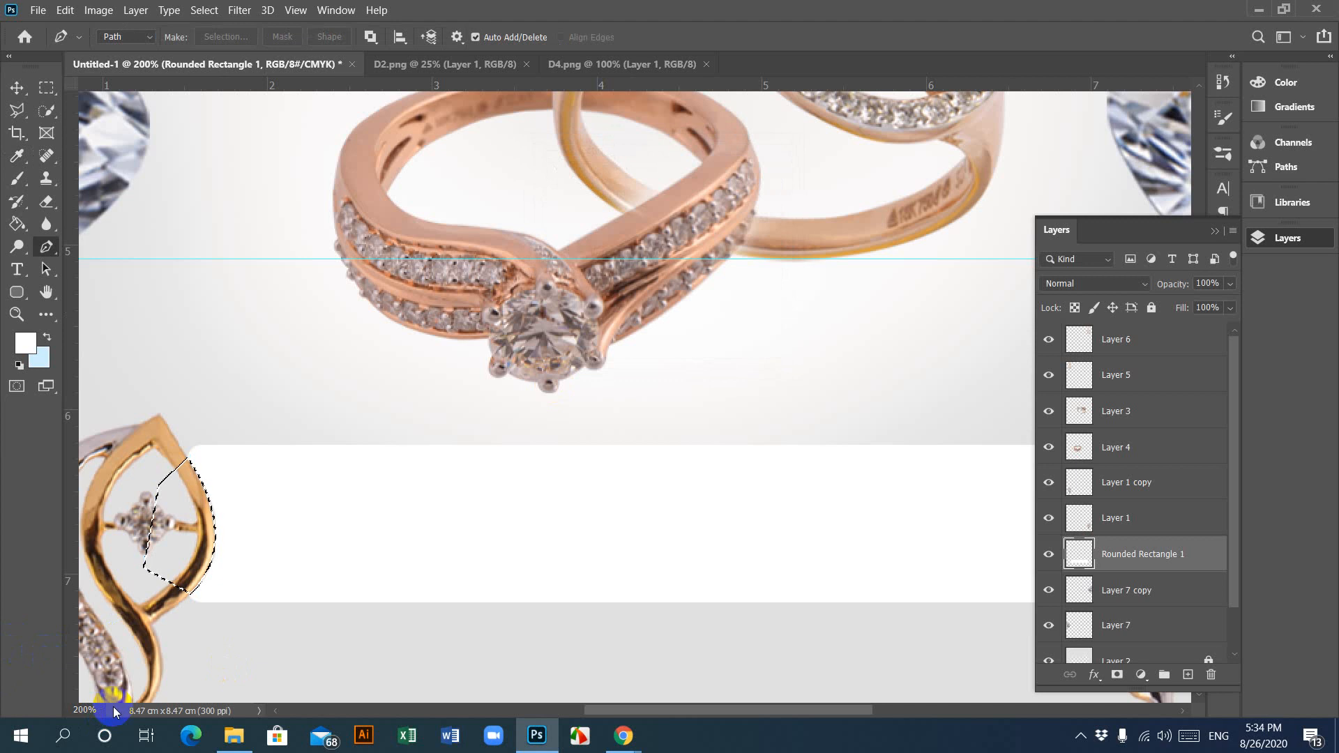
key(ctrl+d)
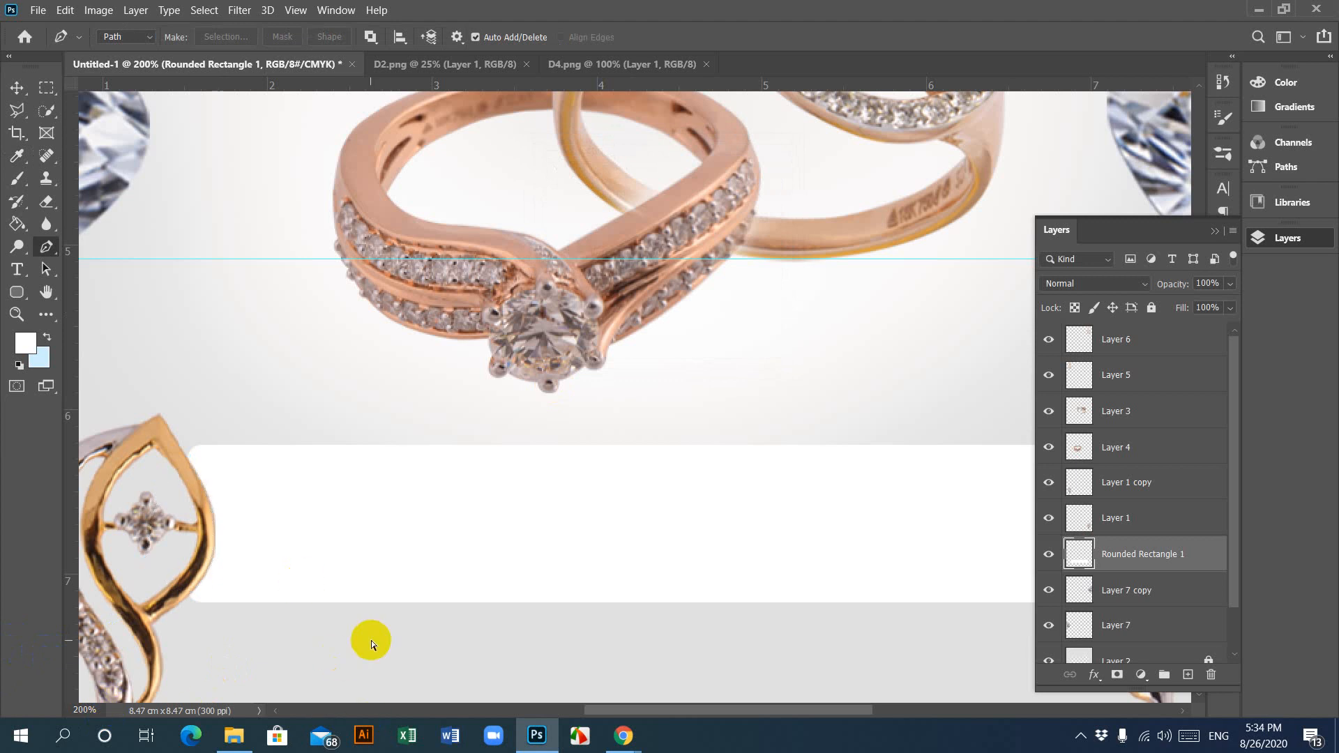
key(ctrl+minus)
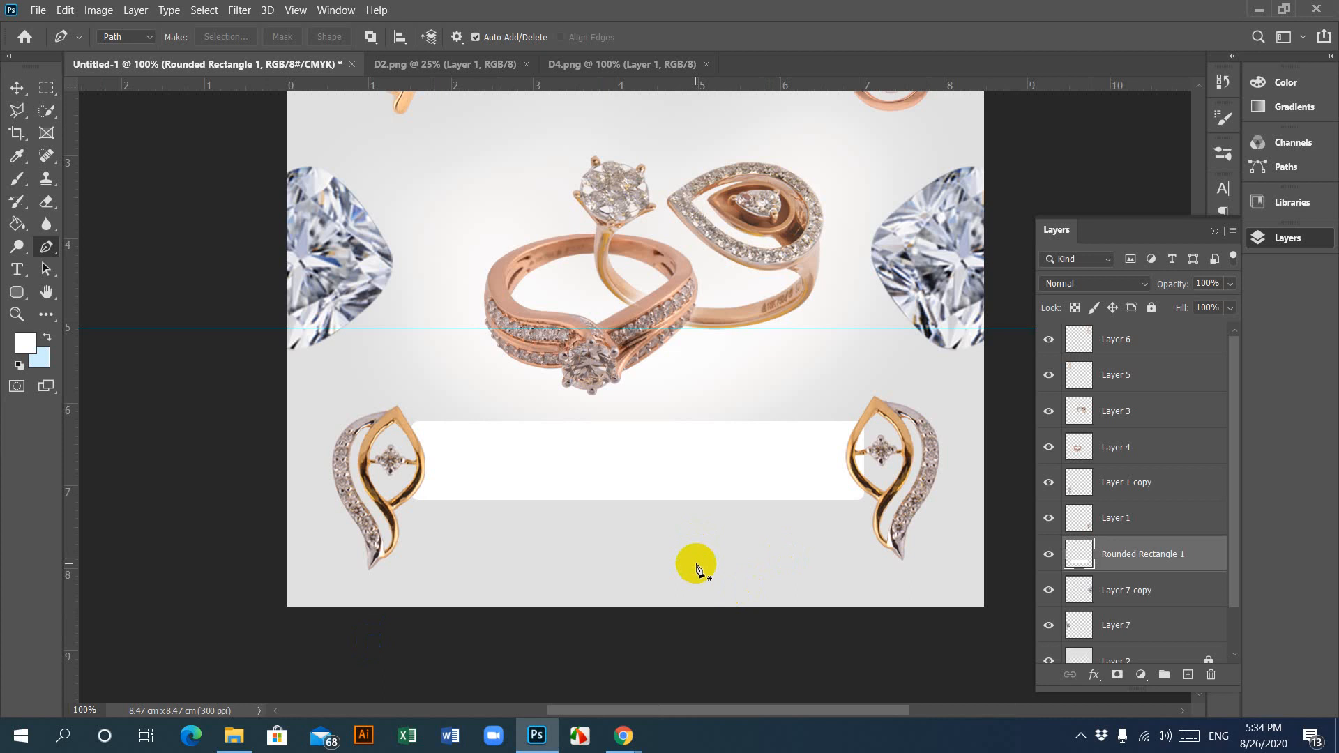
Step: Trace the white rectangle's end inside the right pendant's gold loop with the Pen tool and convert the path to a 0-pixel-feather selection
key(ctrl+plus)
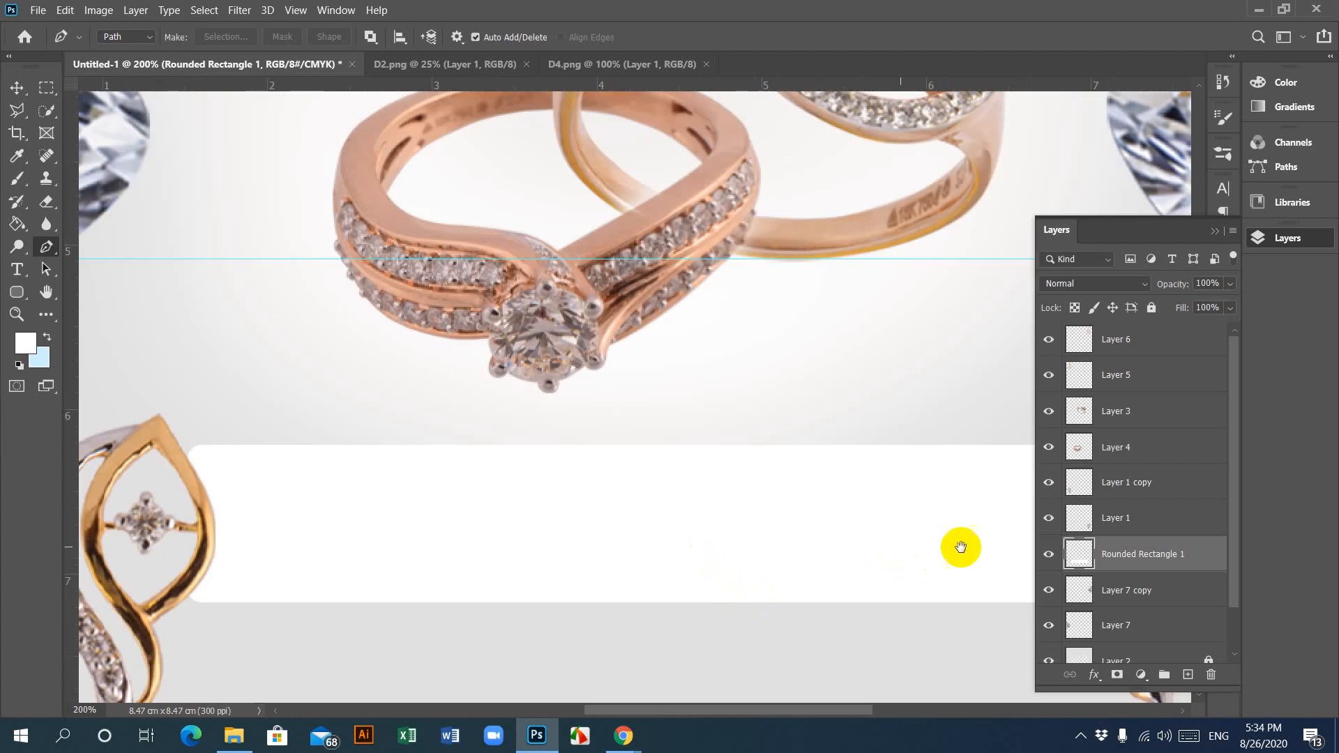
drag(955, 538, 522, 518)
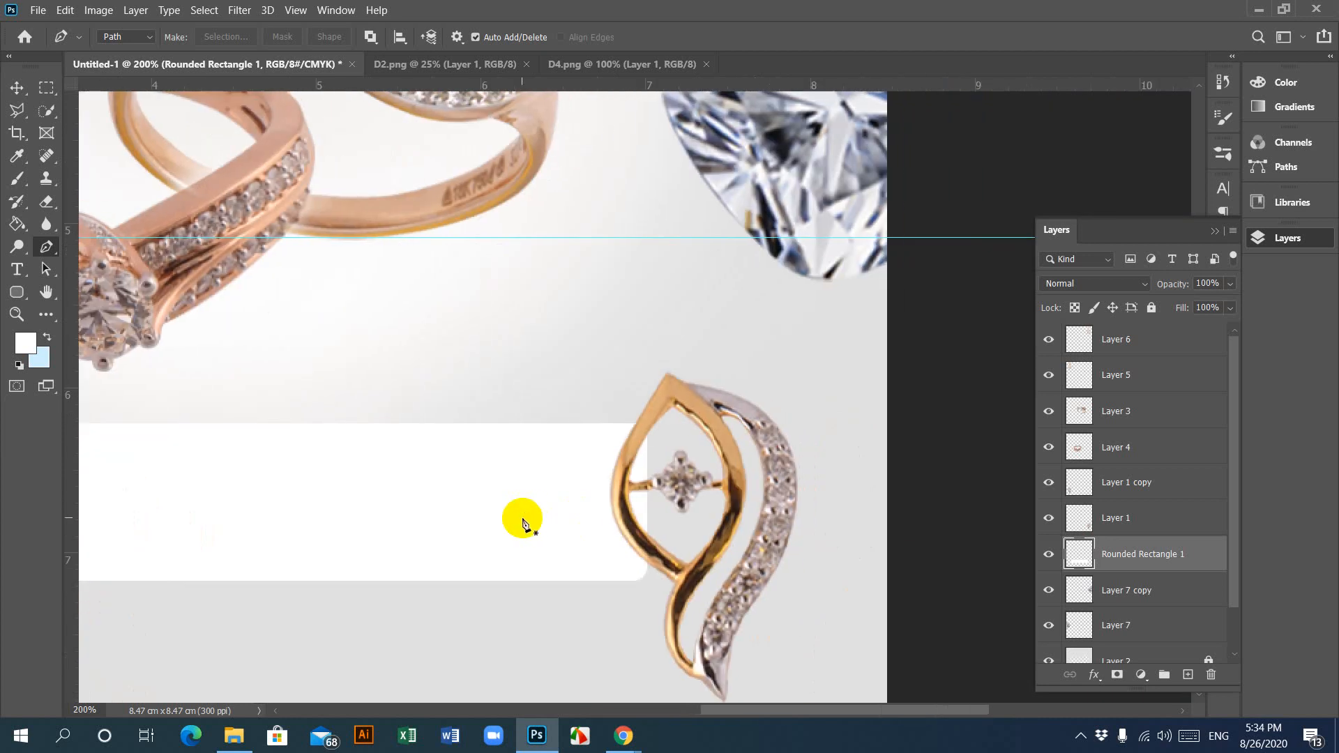
key(ctrl+plus)
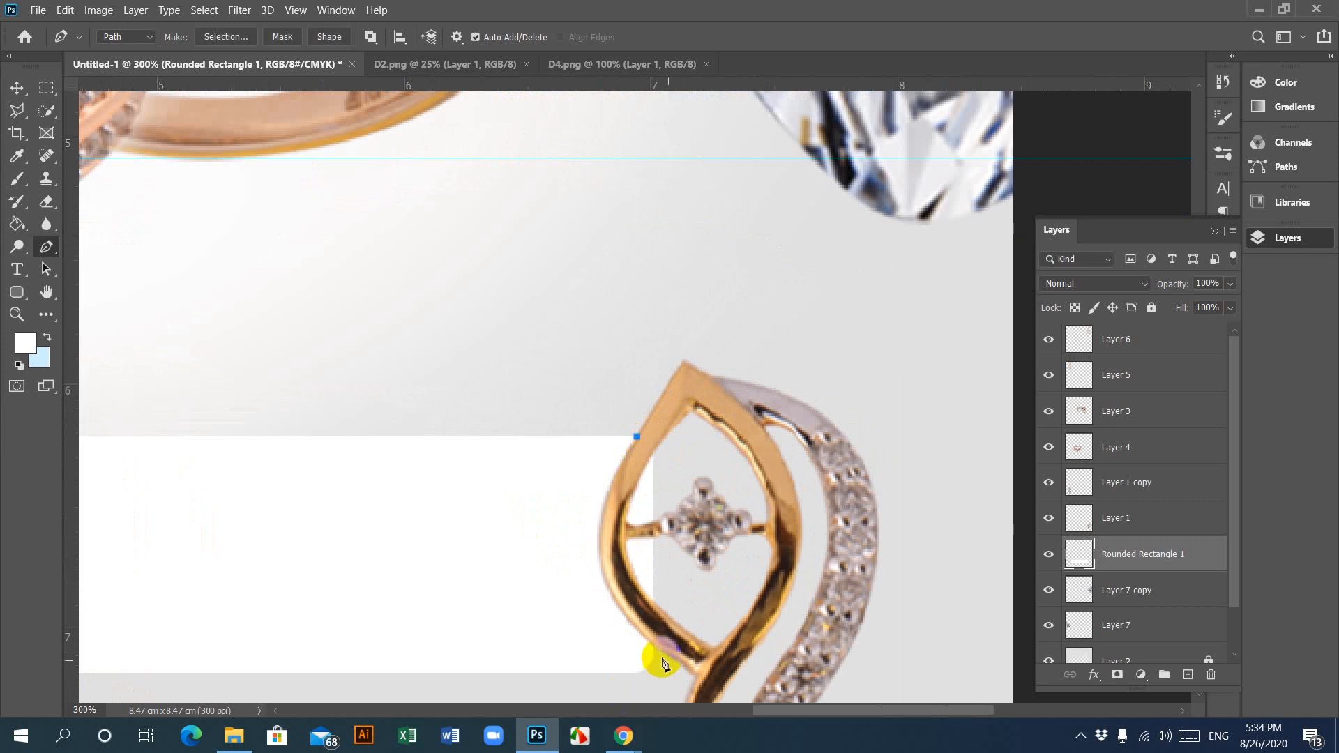
drag(654, 651, 761, 627)
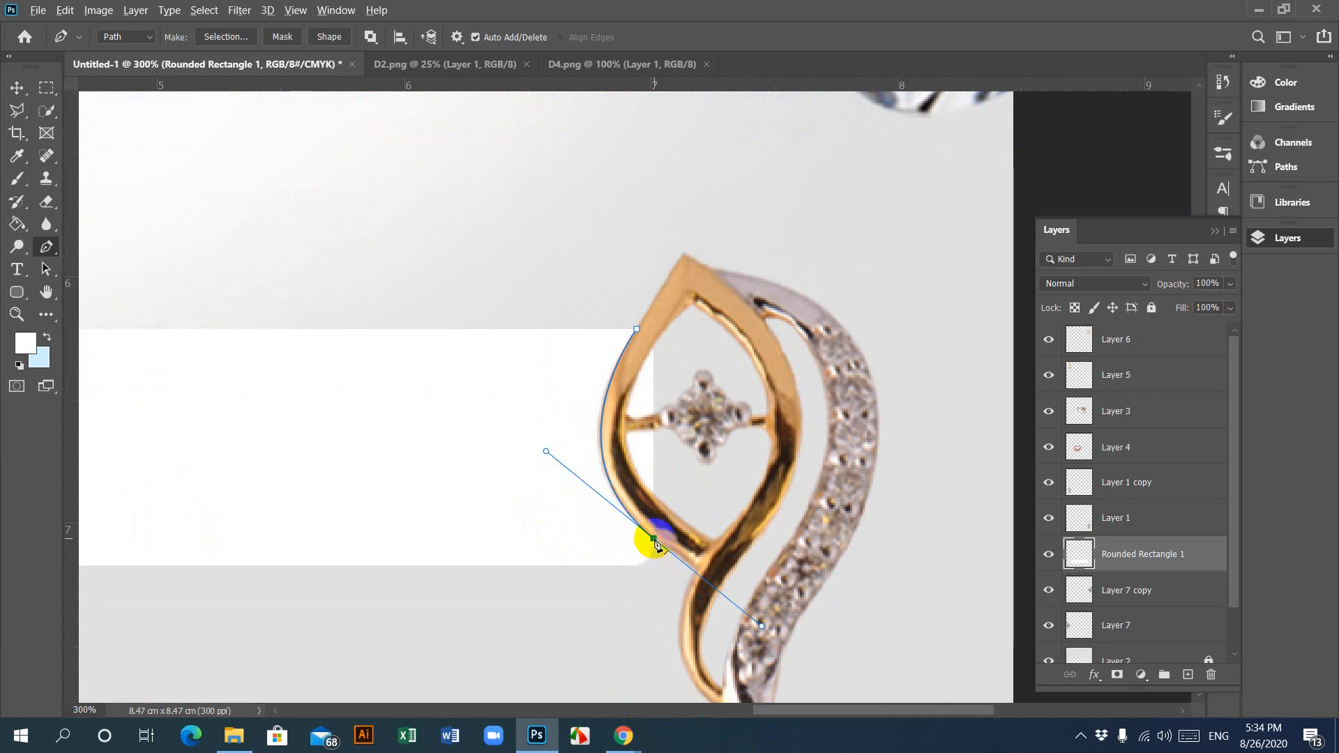
click(726, 507)
click(705, 342)
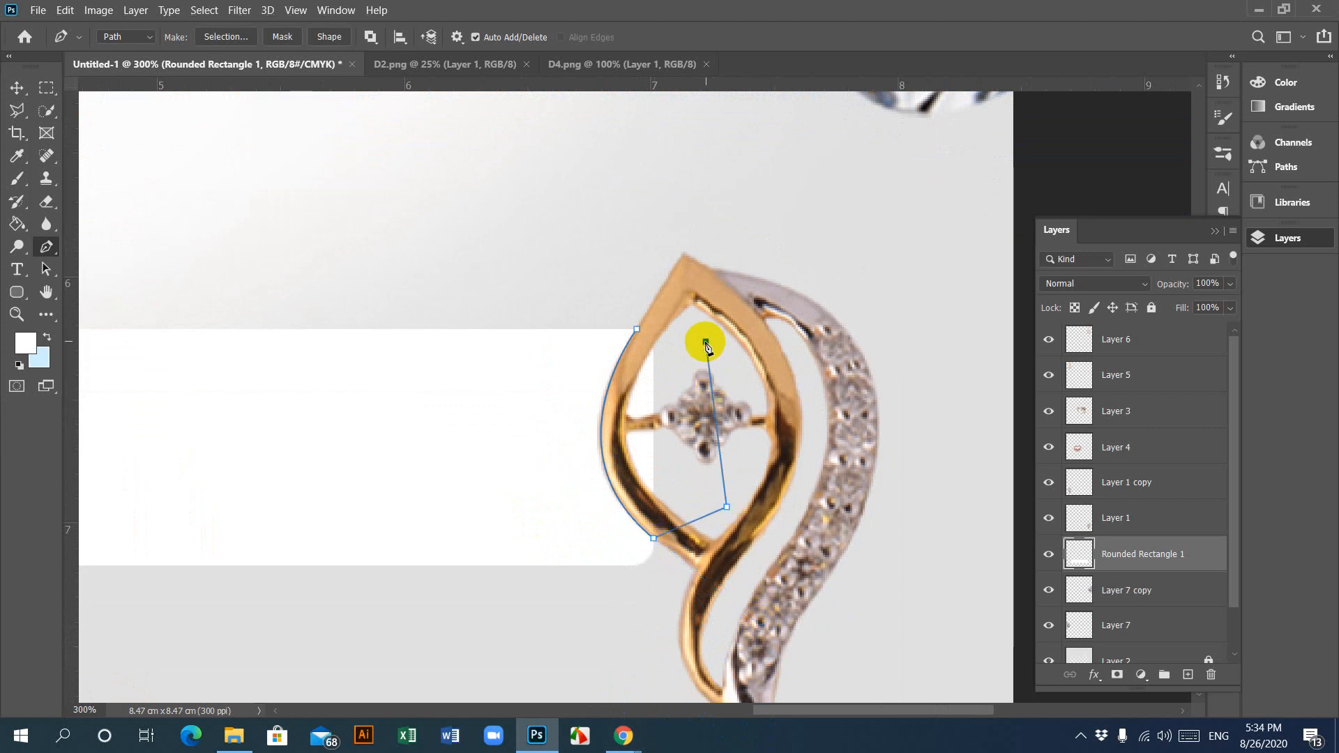
click(637, 329)
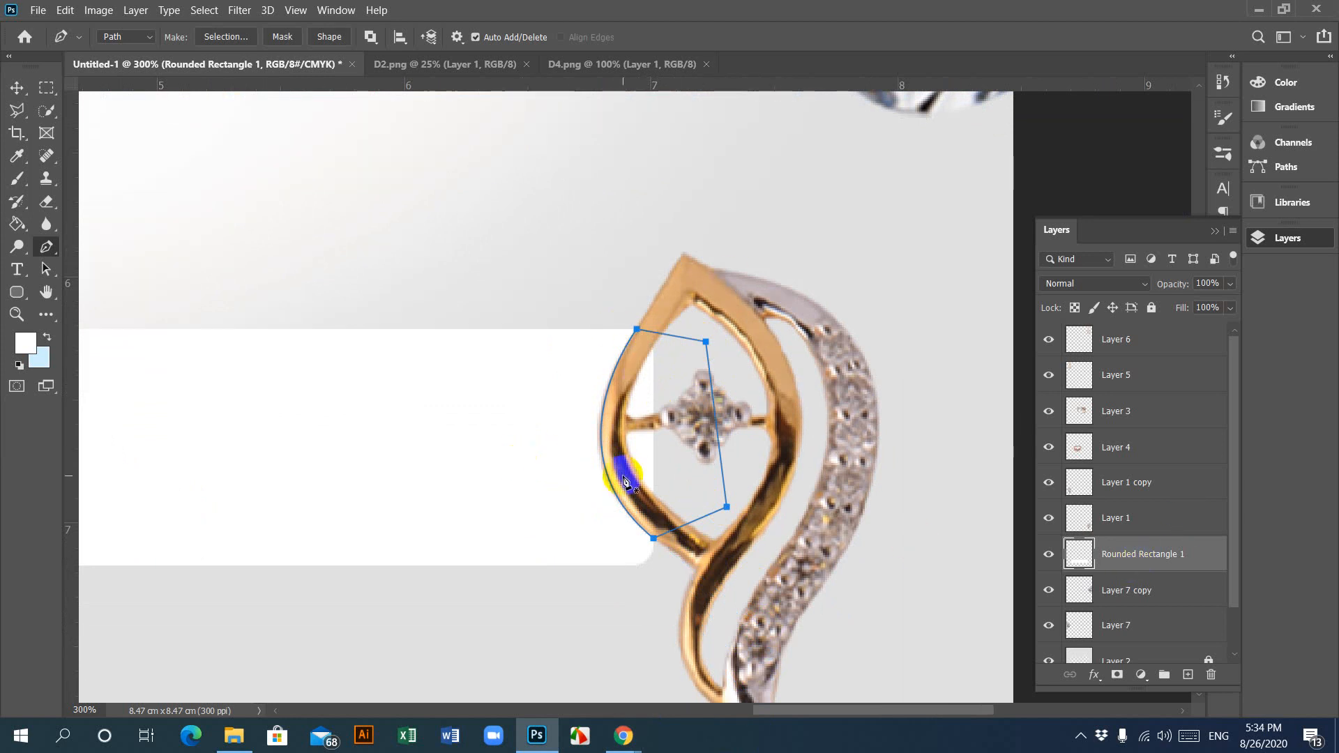
click(220, 34)
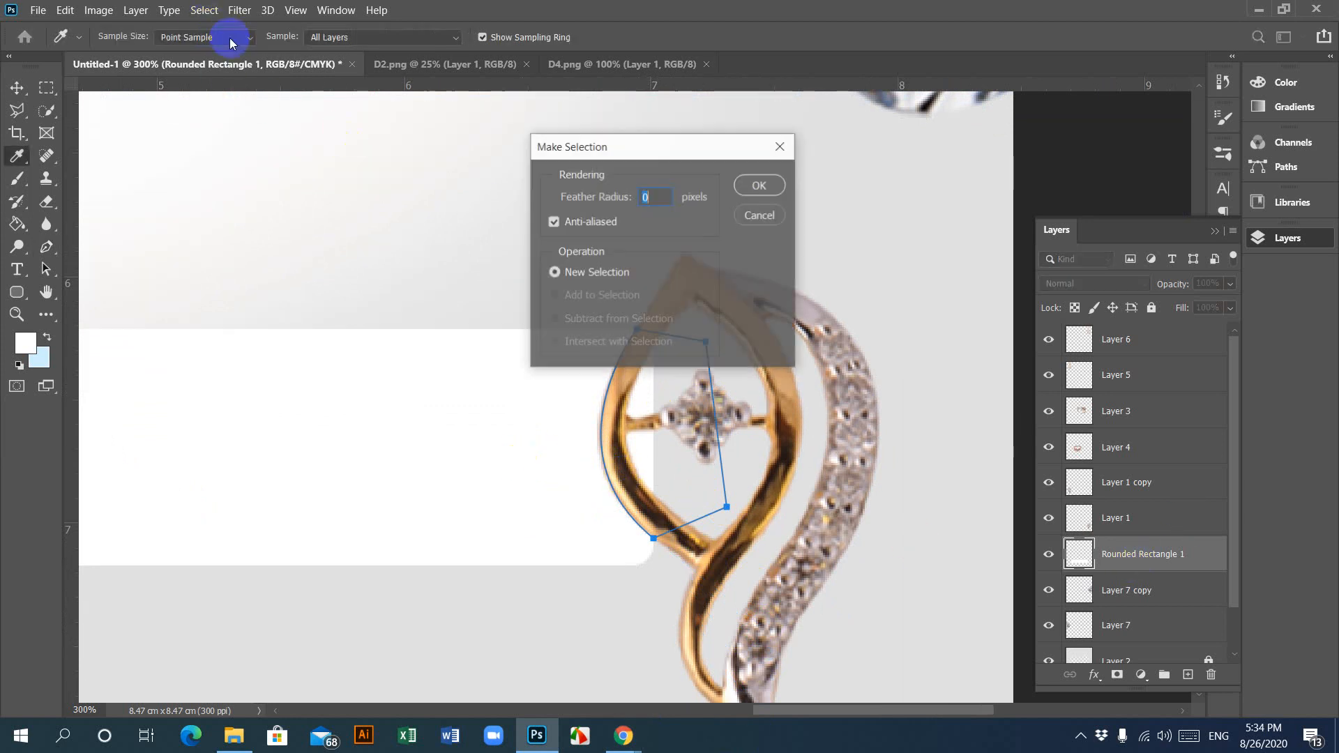
click(760, 184)
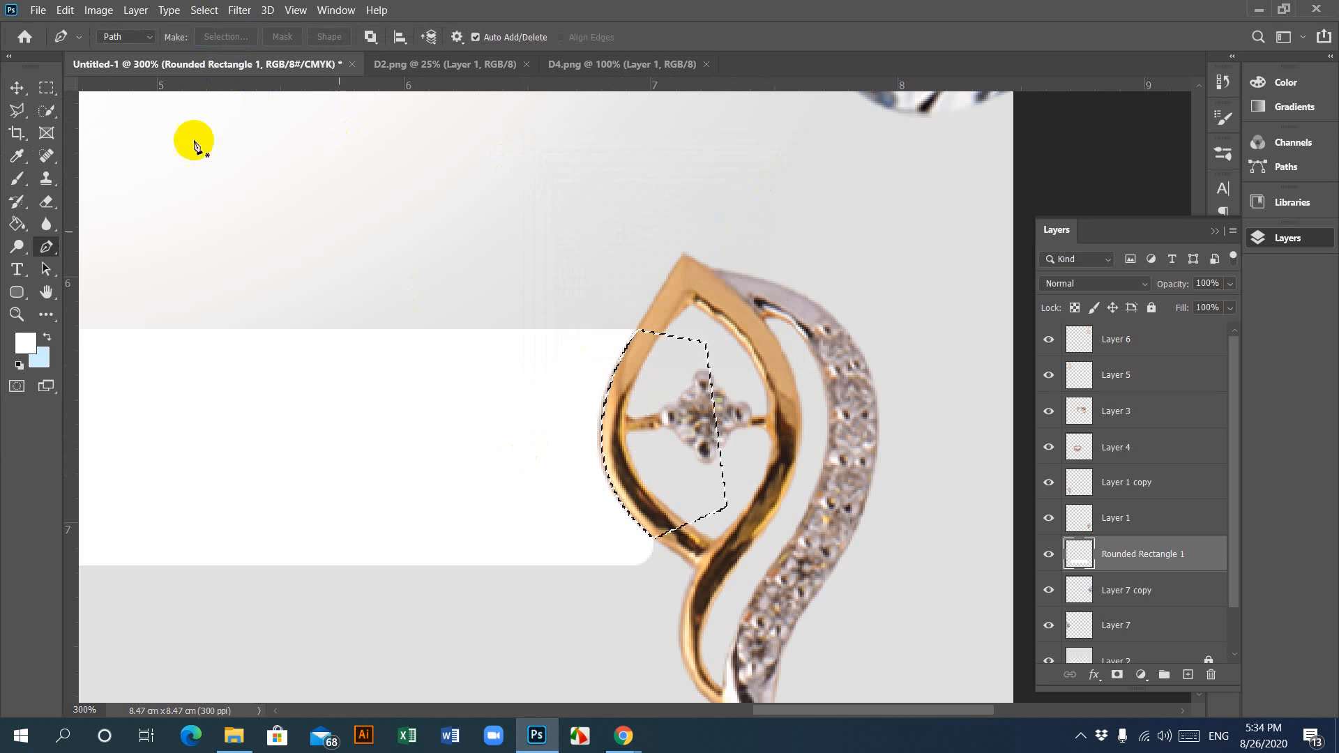
Step: Clear the white rectangle's end inside the right pendant's gold loop and deselect
key(ctrl+d)
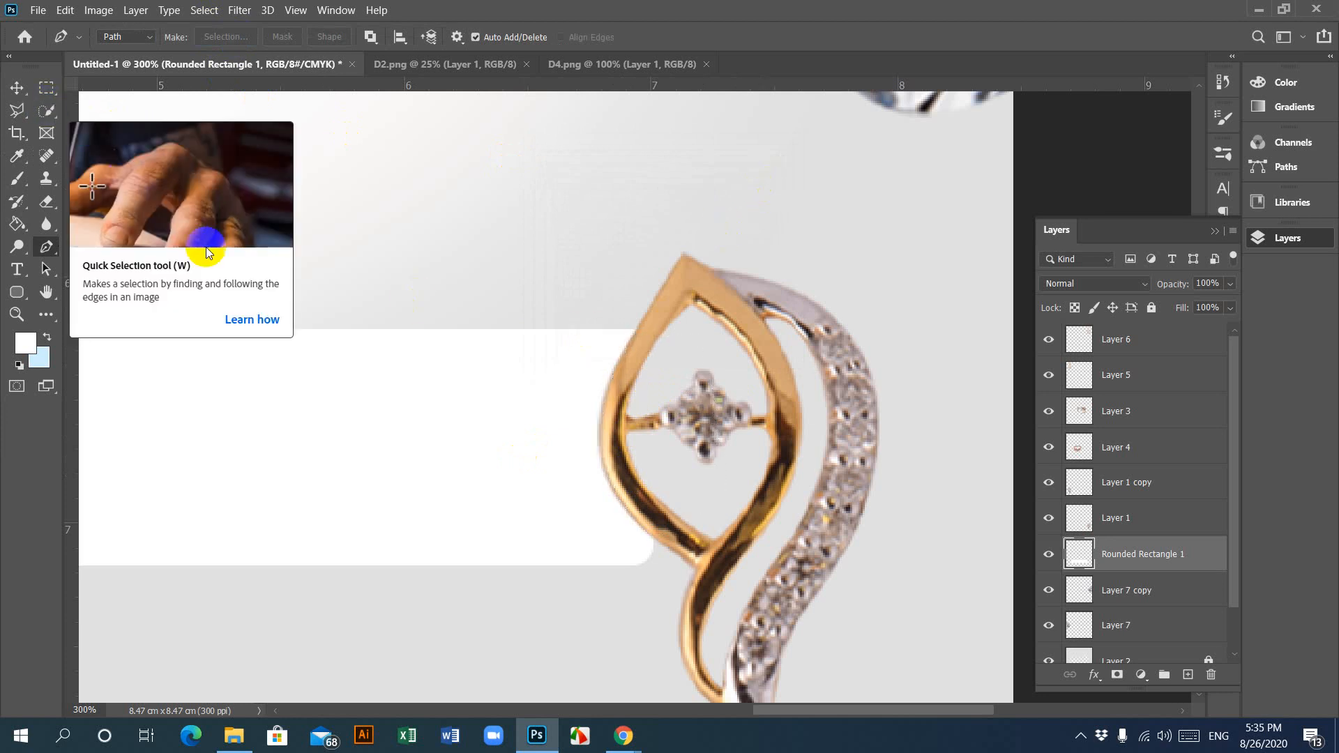
click(17, 89)
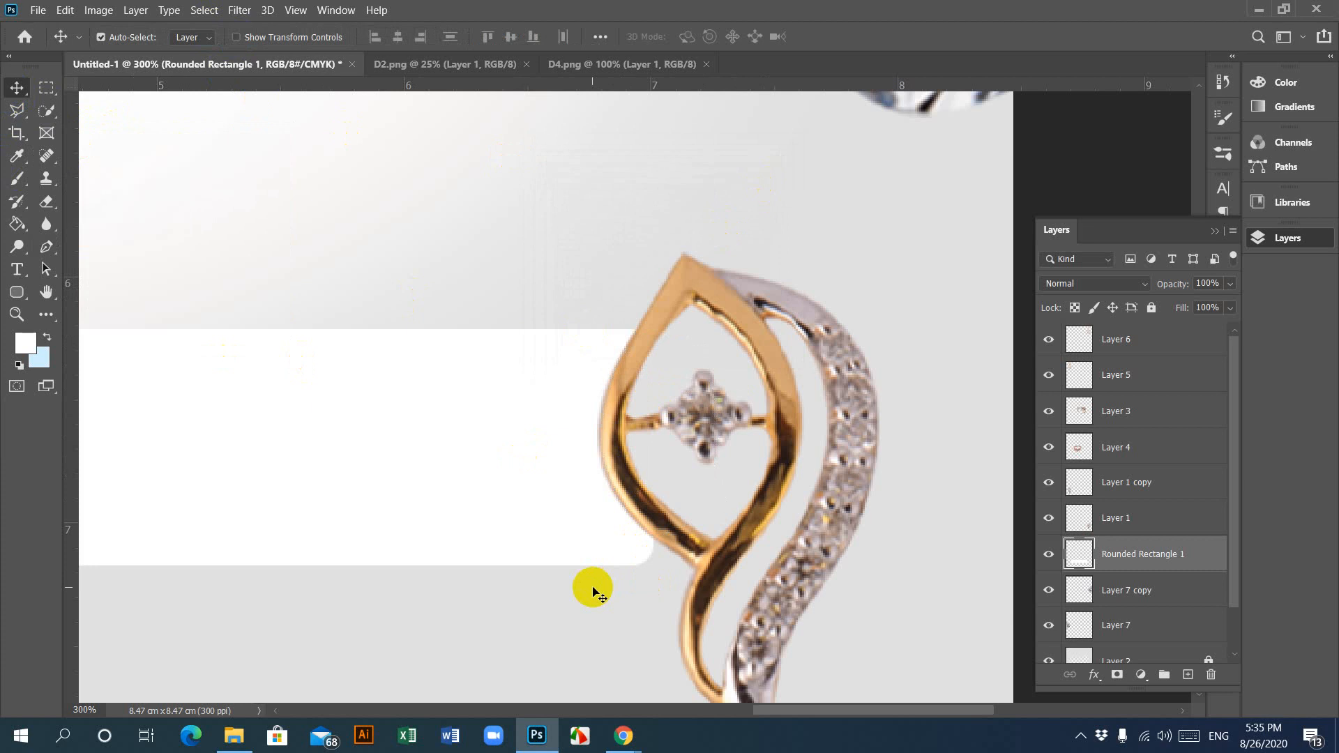
key(ctrl+minus)
key(ctrl+minus)
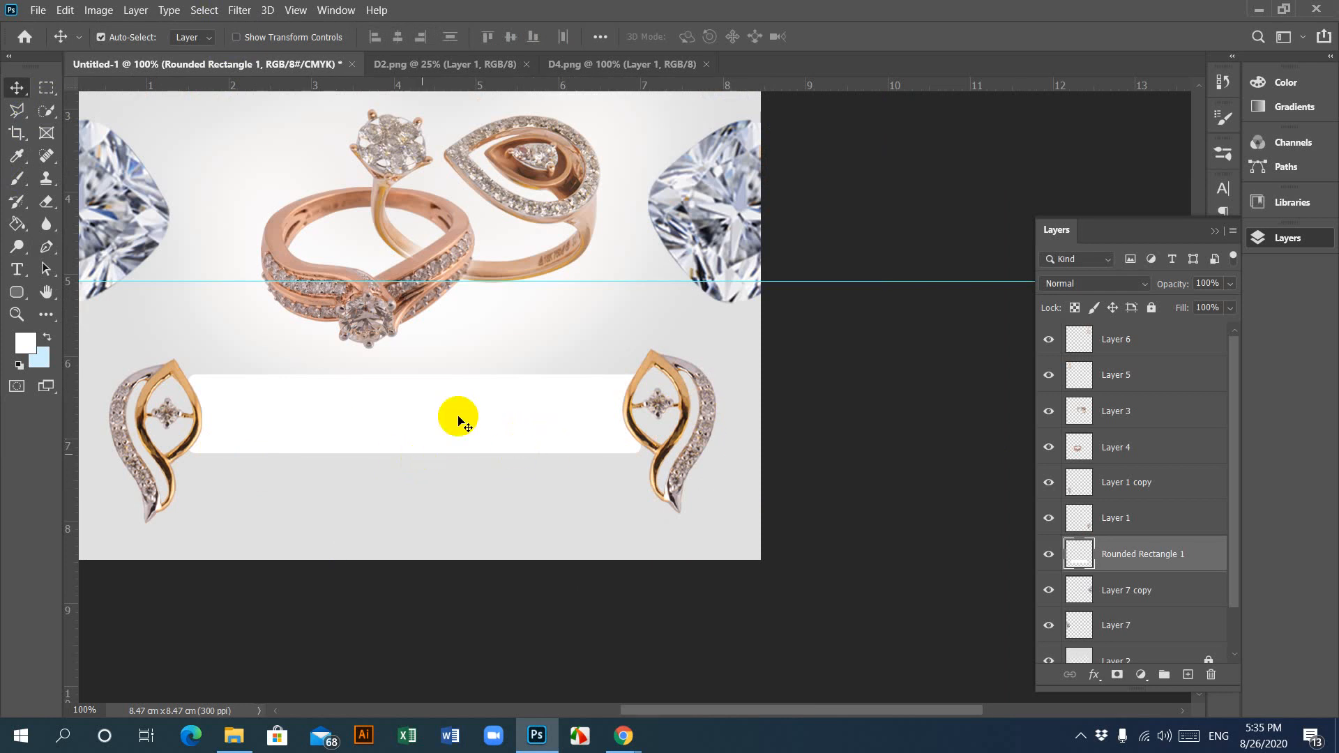
scroll(560, 482, up, 1)
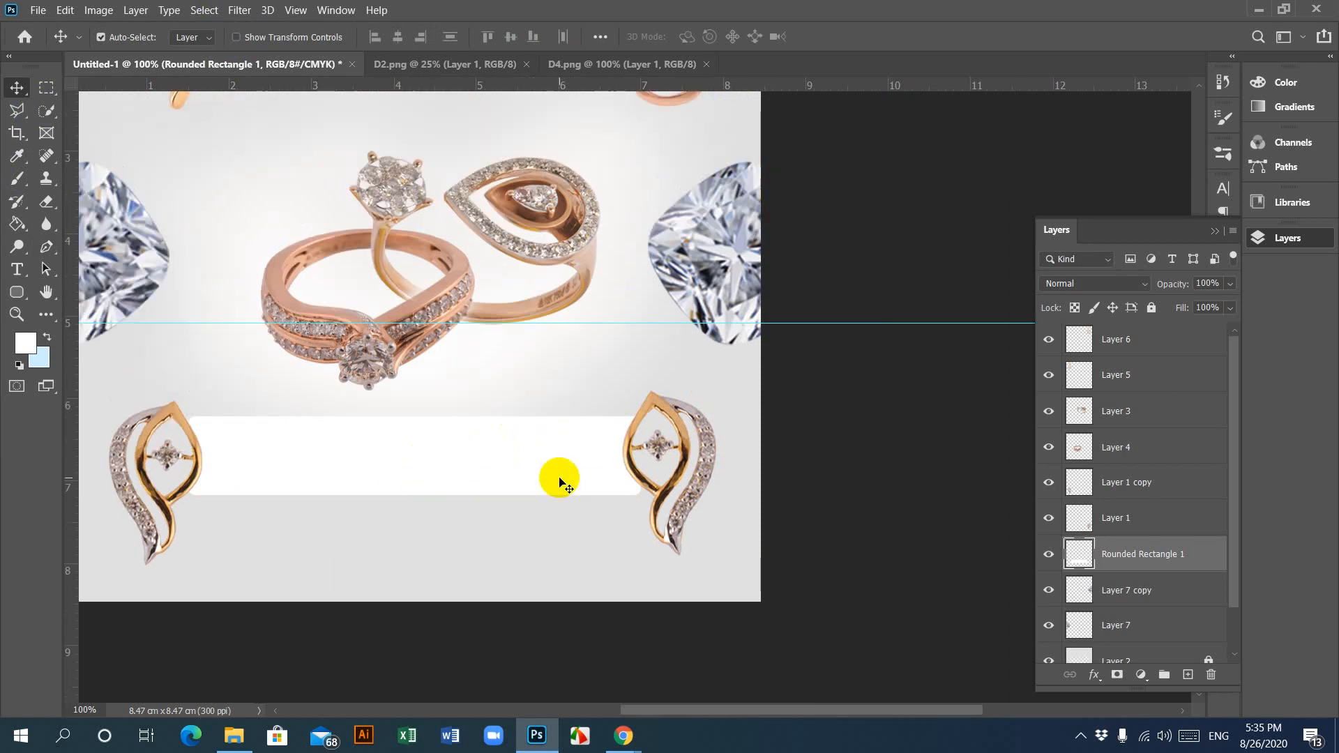
key(ctrl+minus)
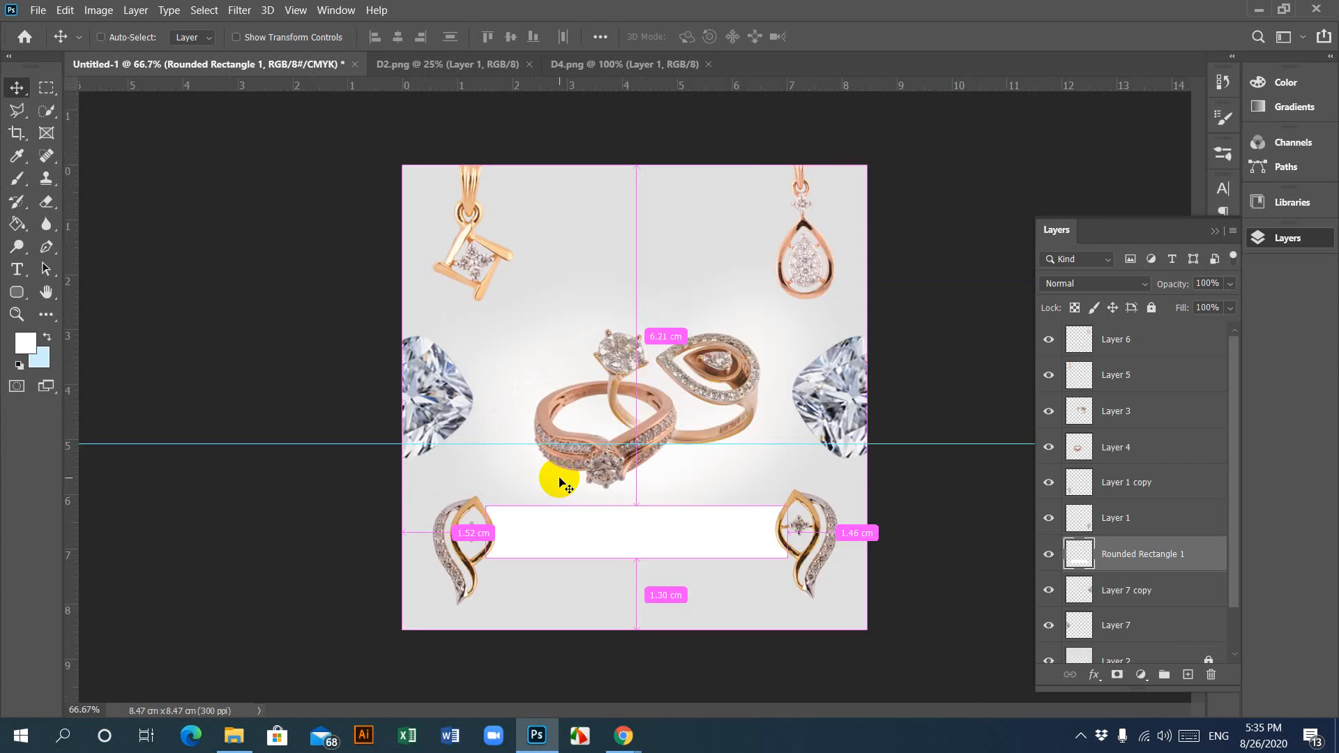
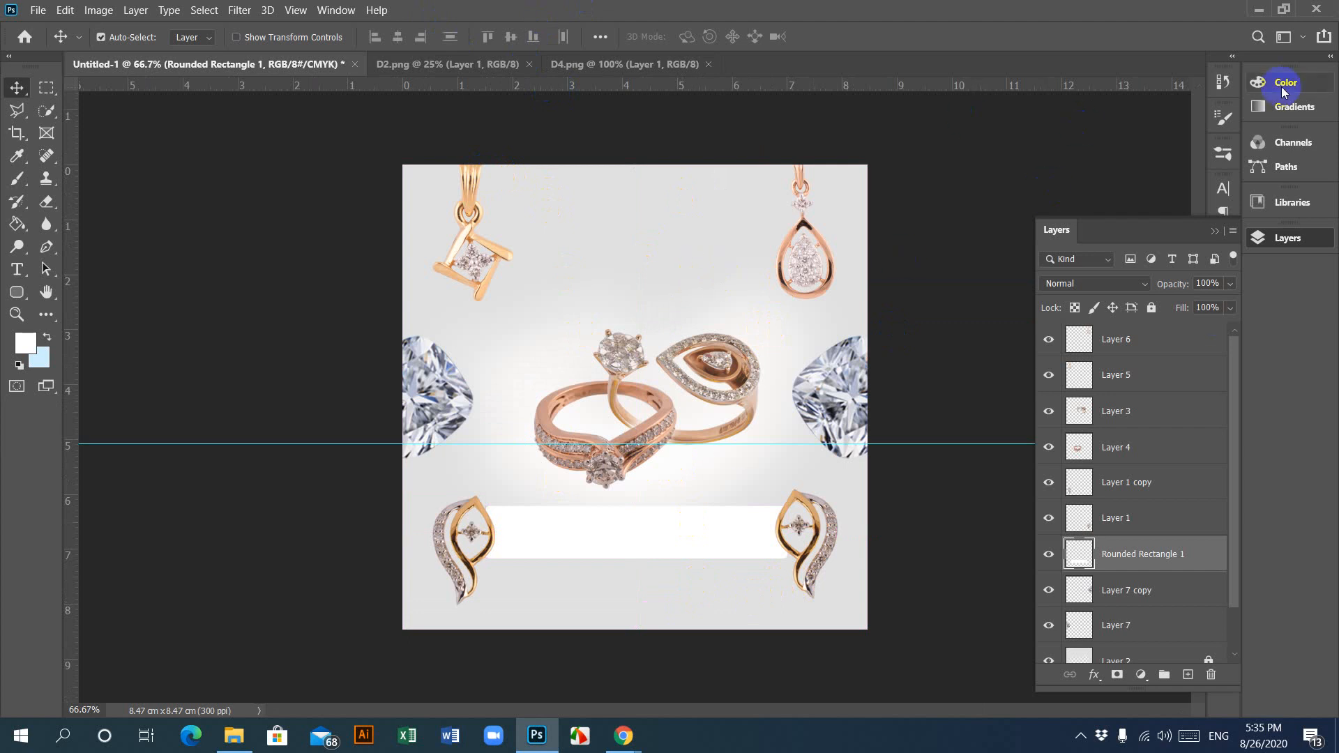
Step: Switch to Chrome and look back through the jewellery banner design image results for layout and text ideas
click(1260, 11)
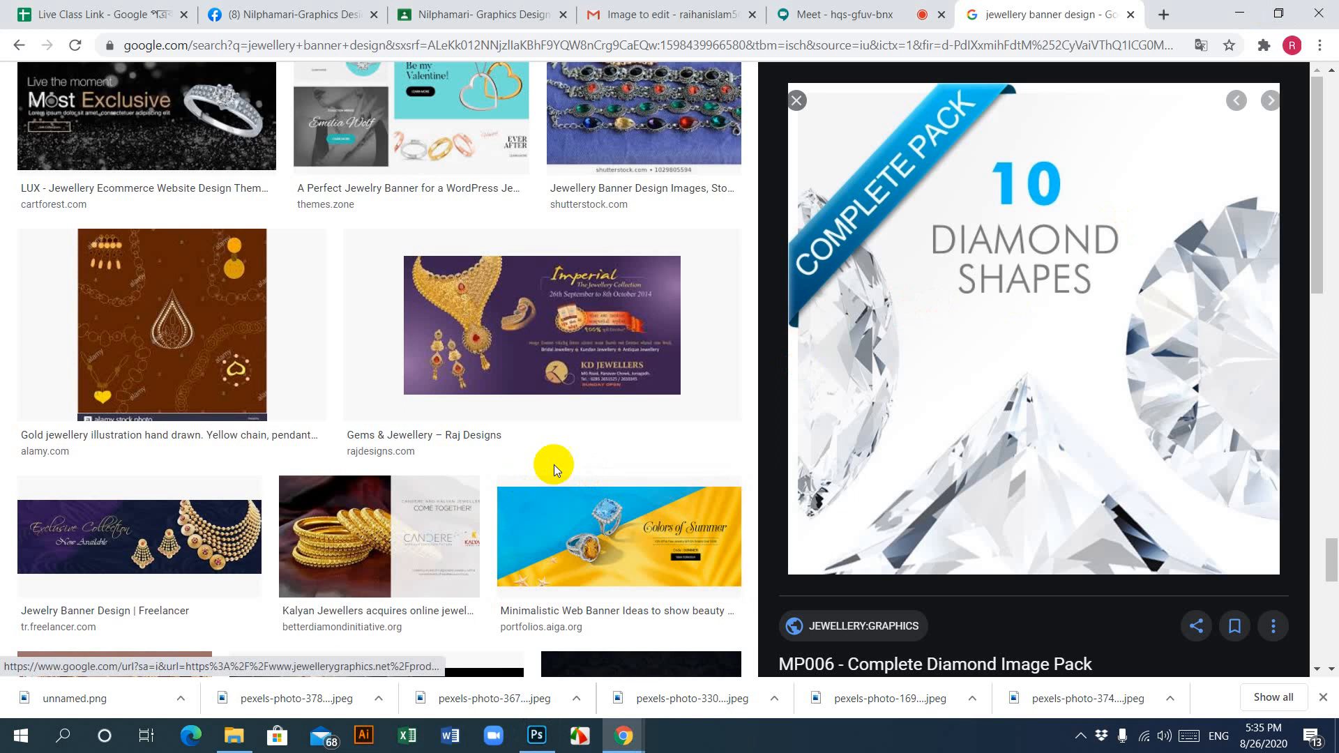
scroll(579, 455, up, 5)
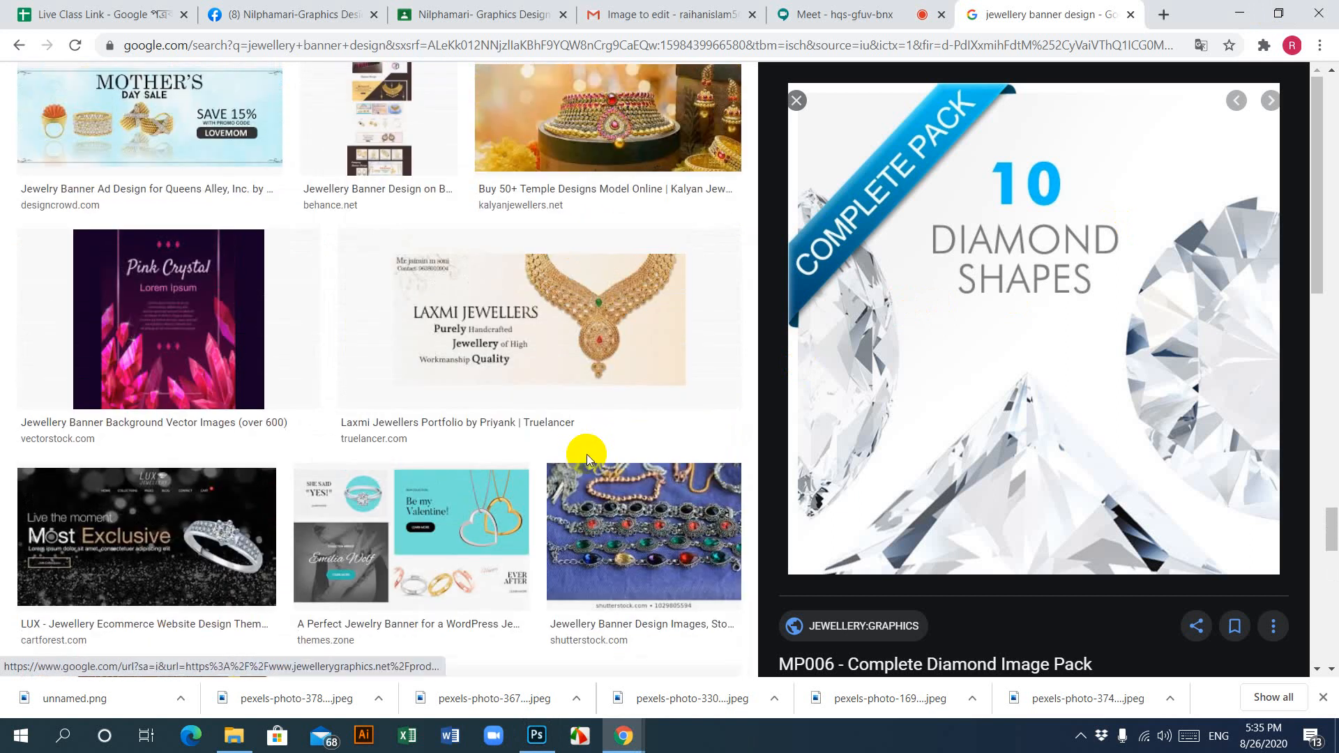
scroll(588, 454, up, 3)
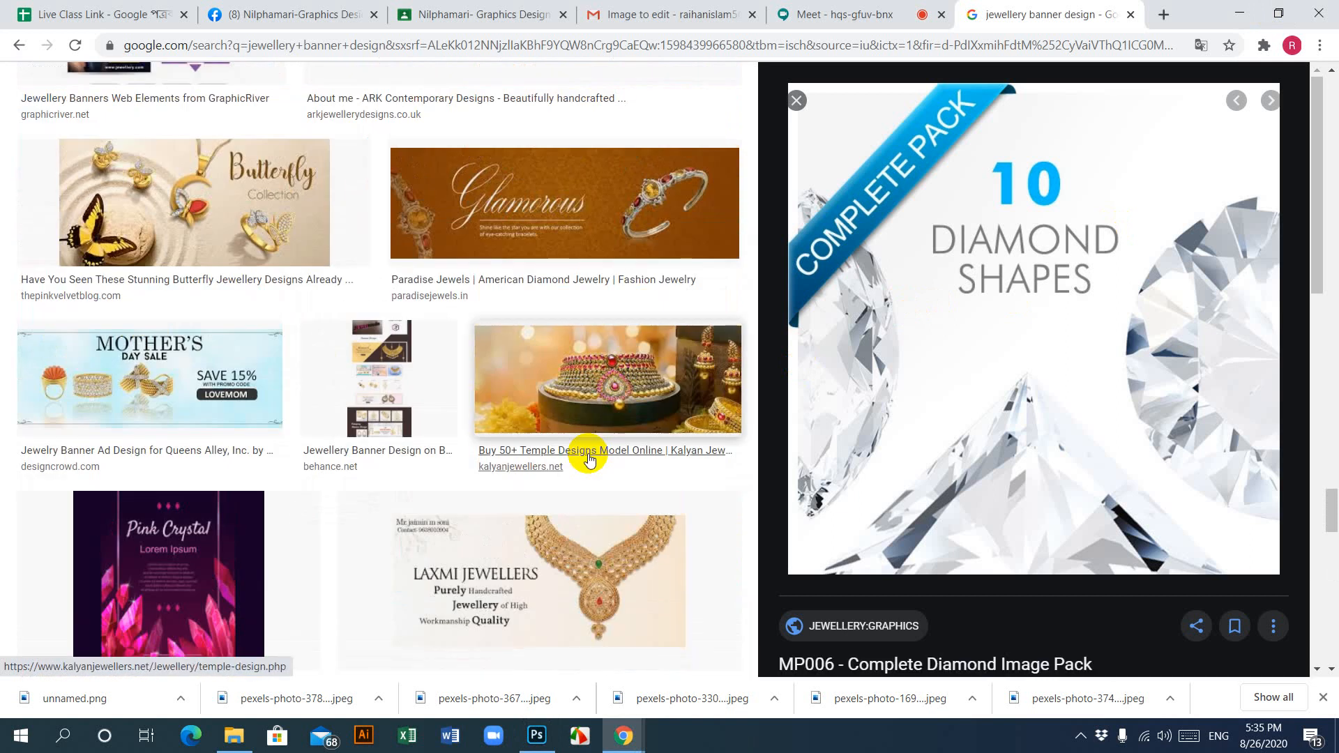
scroll(588, 457, up, 3)
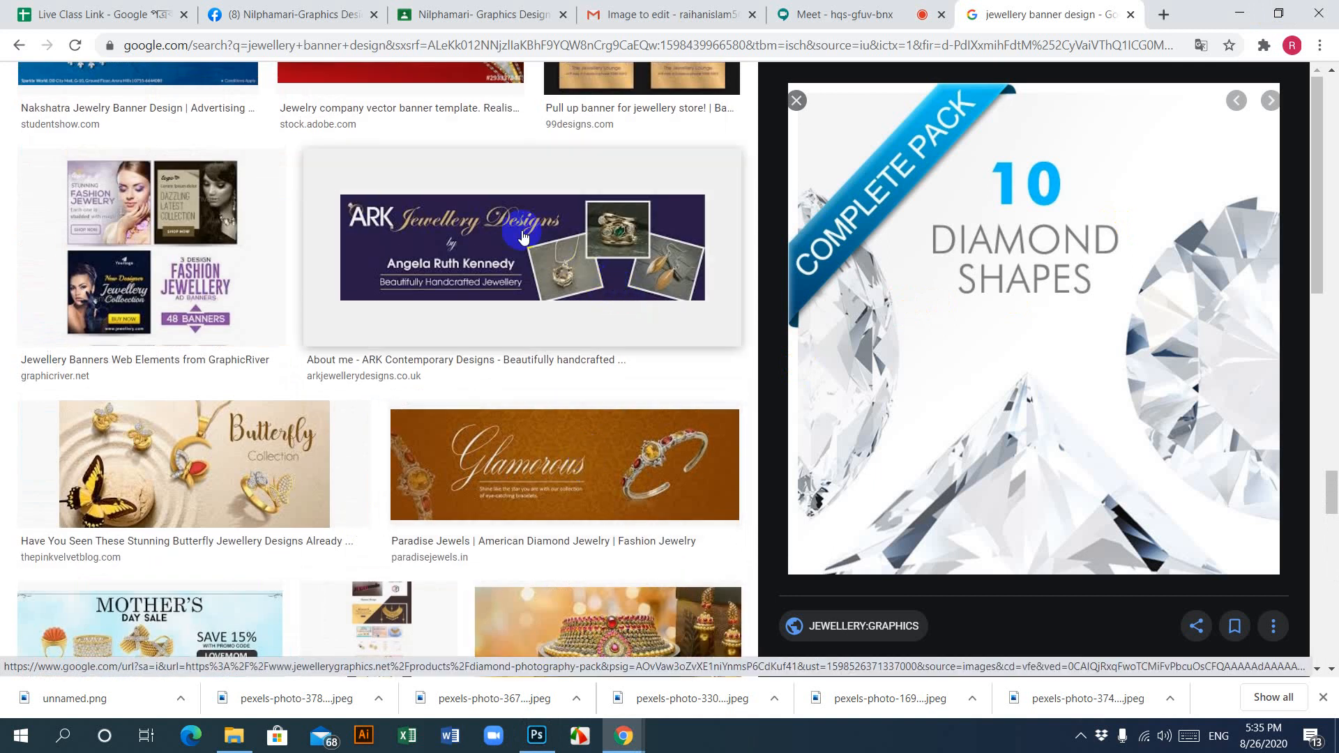
scroll(507, 231, up, 3)
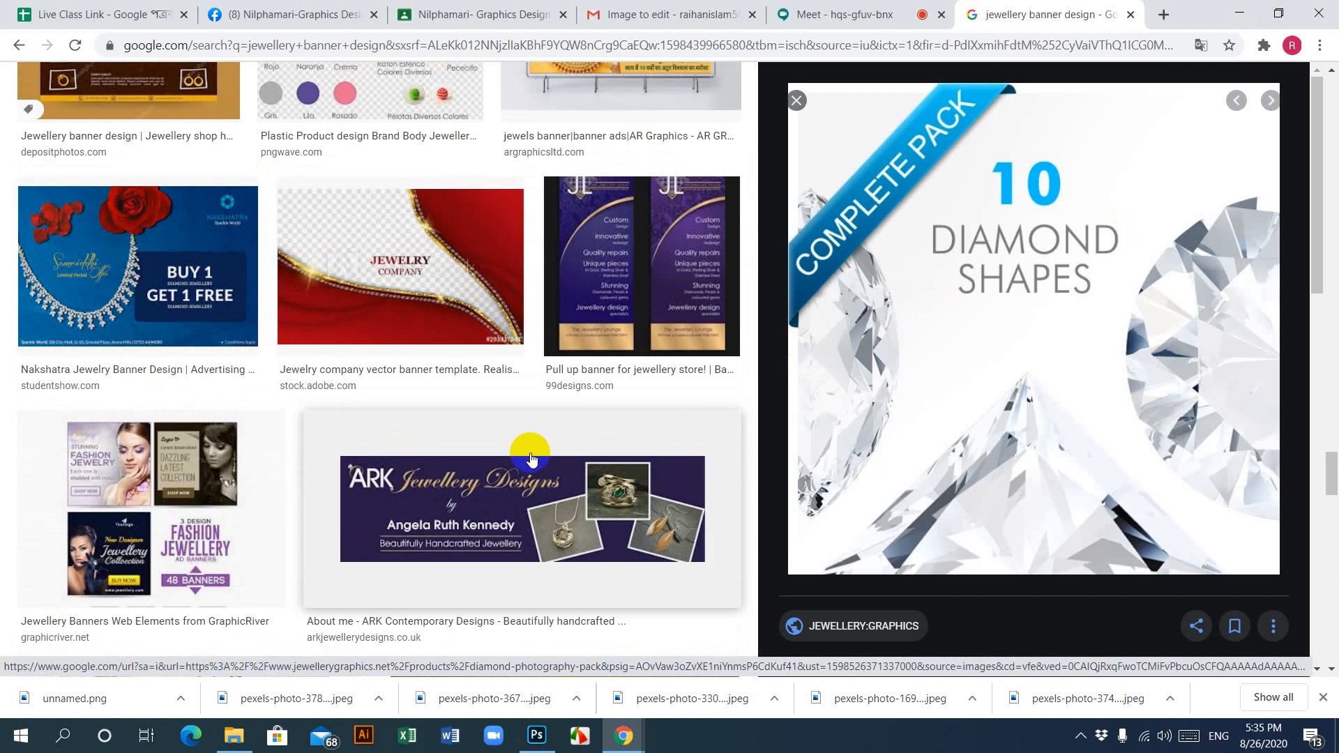
scroll(530, 457, up, 10)
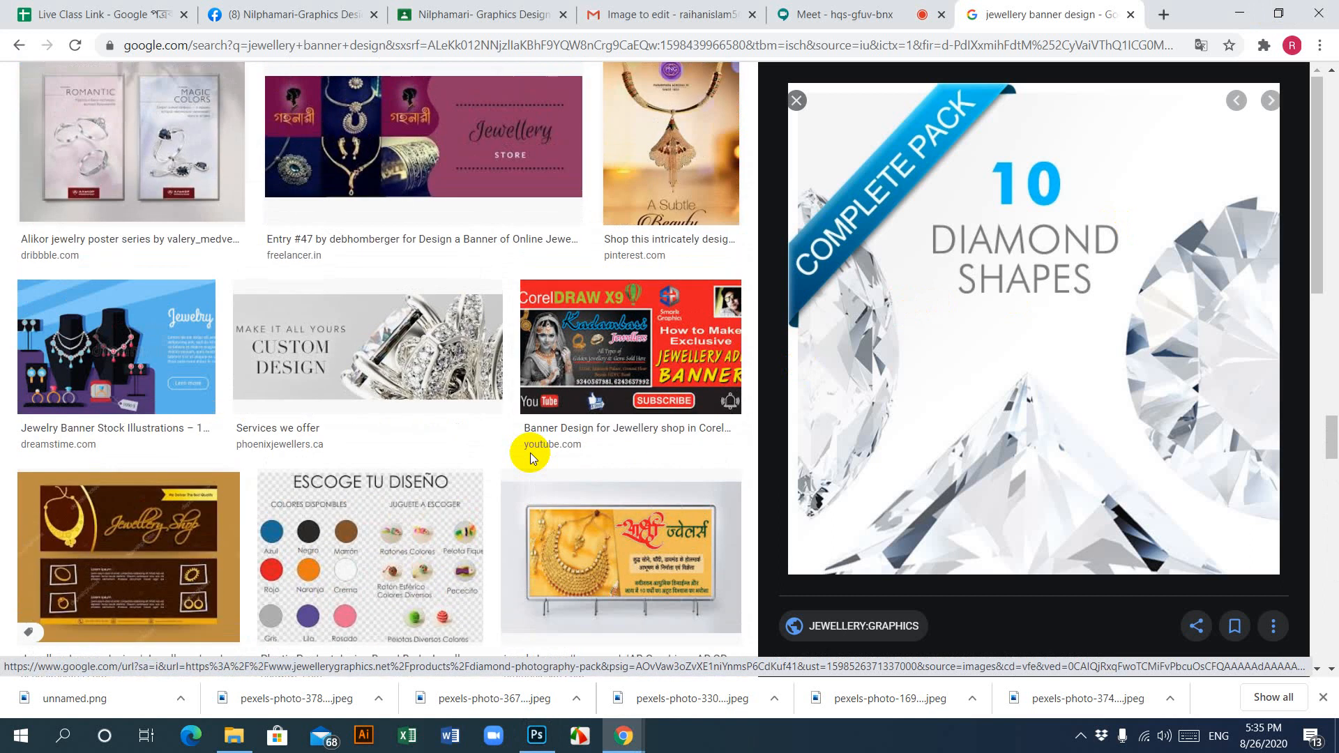
scroll(530, 456, up, 2)
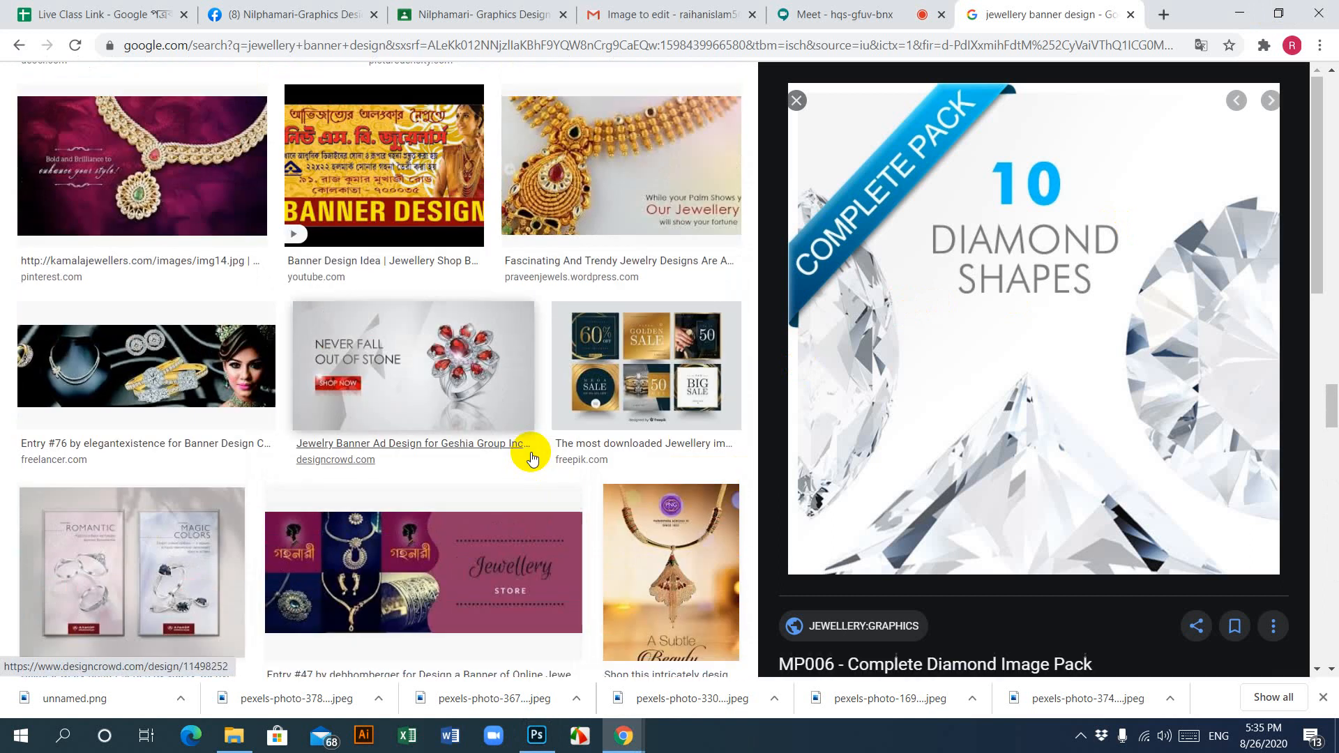
scroll(530, 456, up, 3)
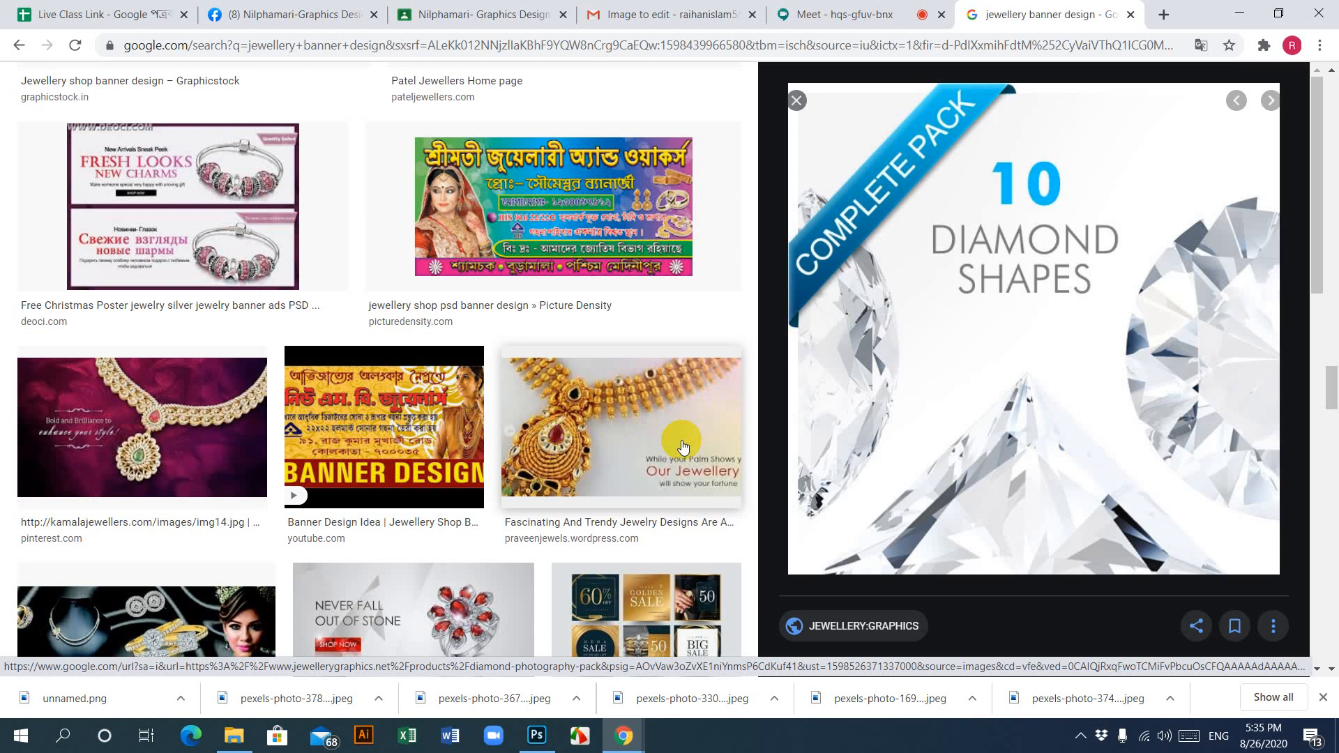
scroll(682, 446, up, 3)
scroll(683, 447, up, 2)
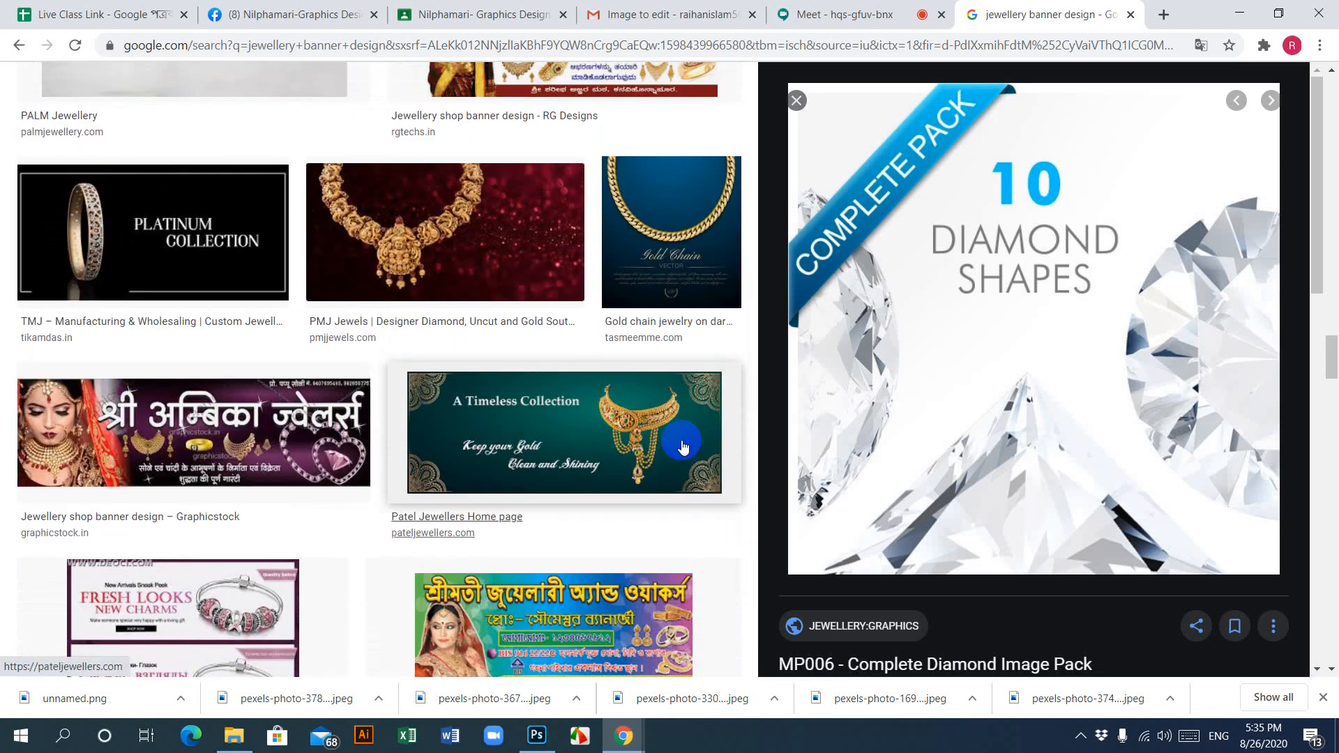
scroll(683, 447, up, 4)
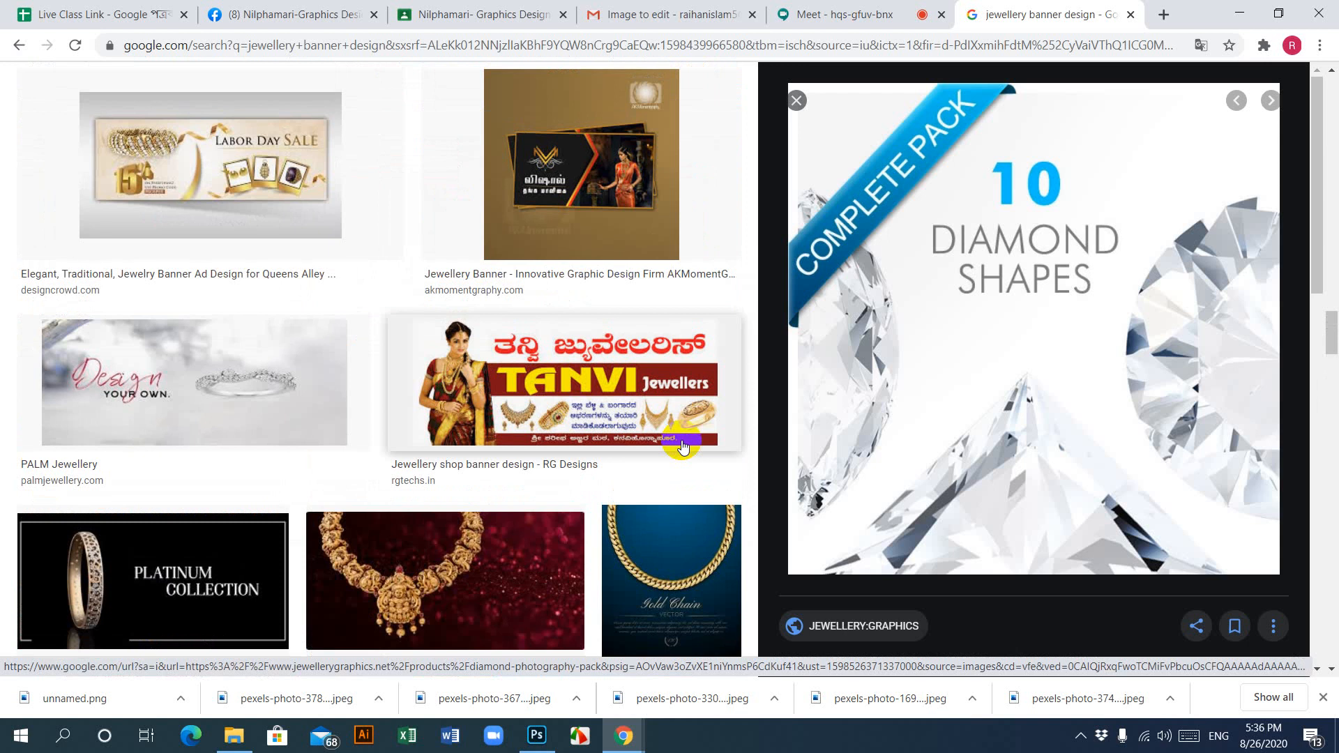
scroll(682, 447, up, 10)
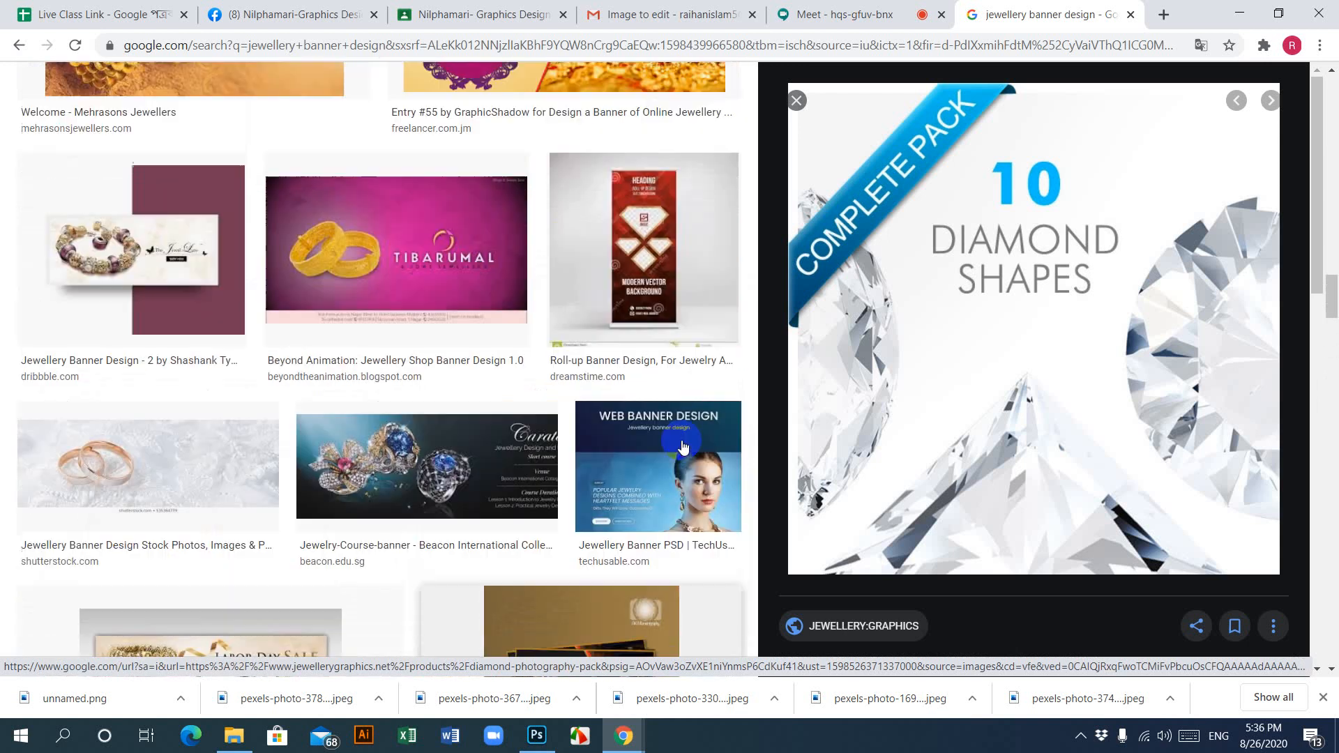
scroll(683, 447, up, 5)
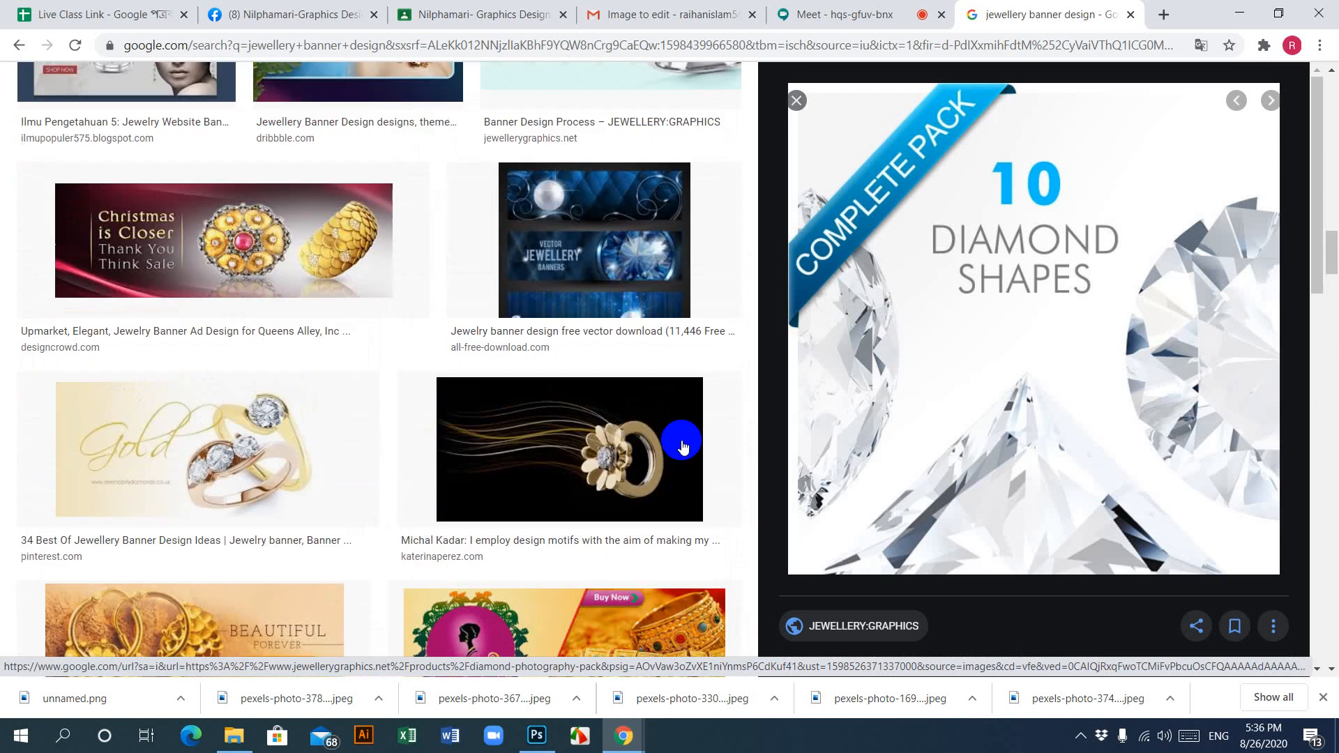
scroll(683, 446, up, 5)
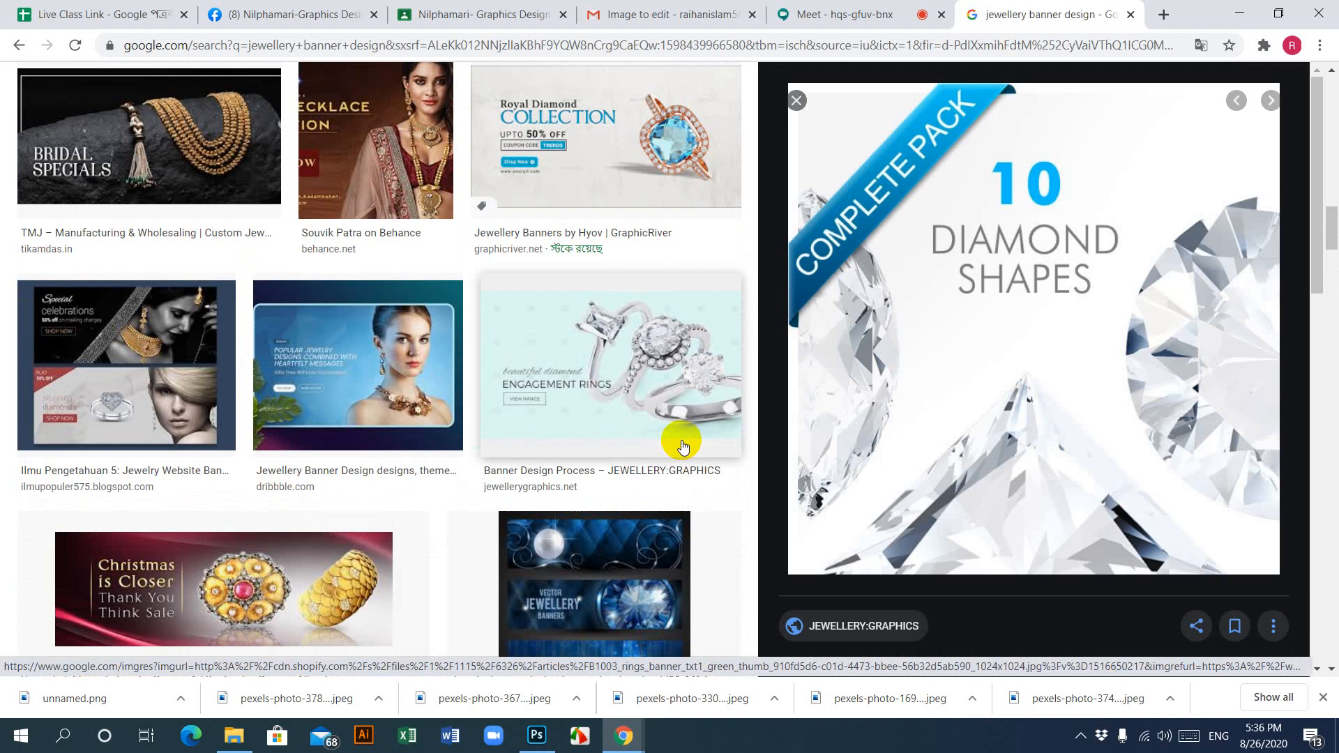
scroll(682, 446, up, 3)
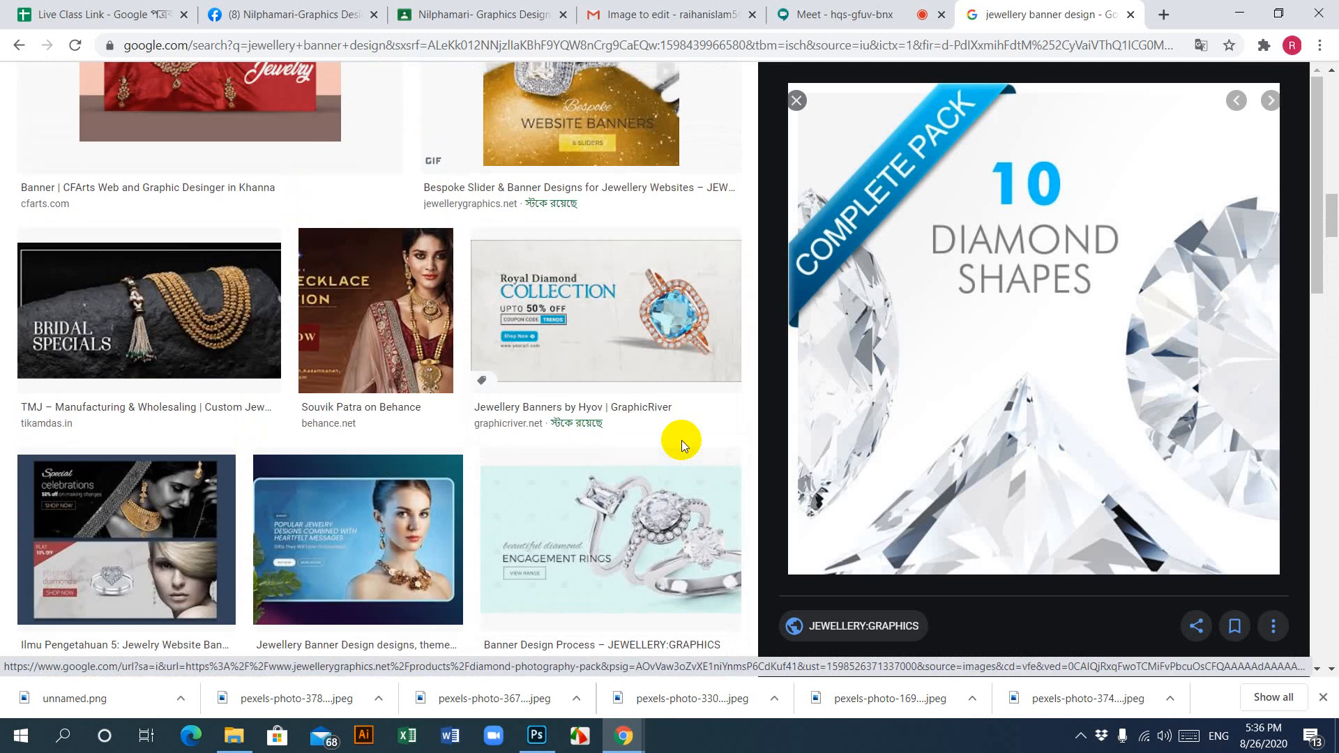
scroll(682, 445, up, 4)
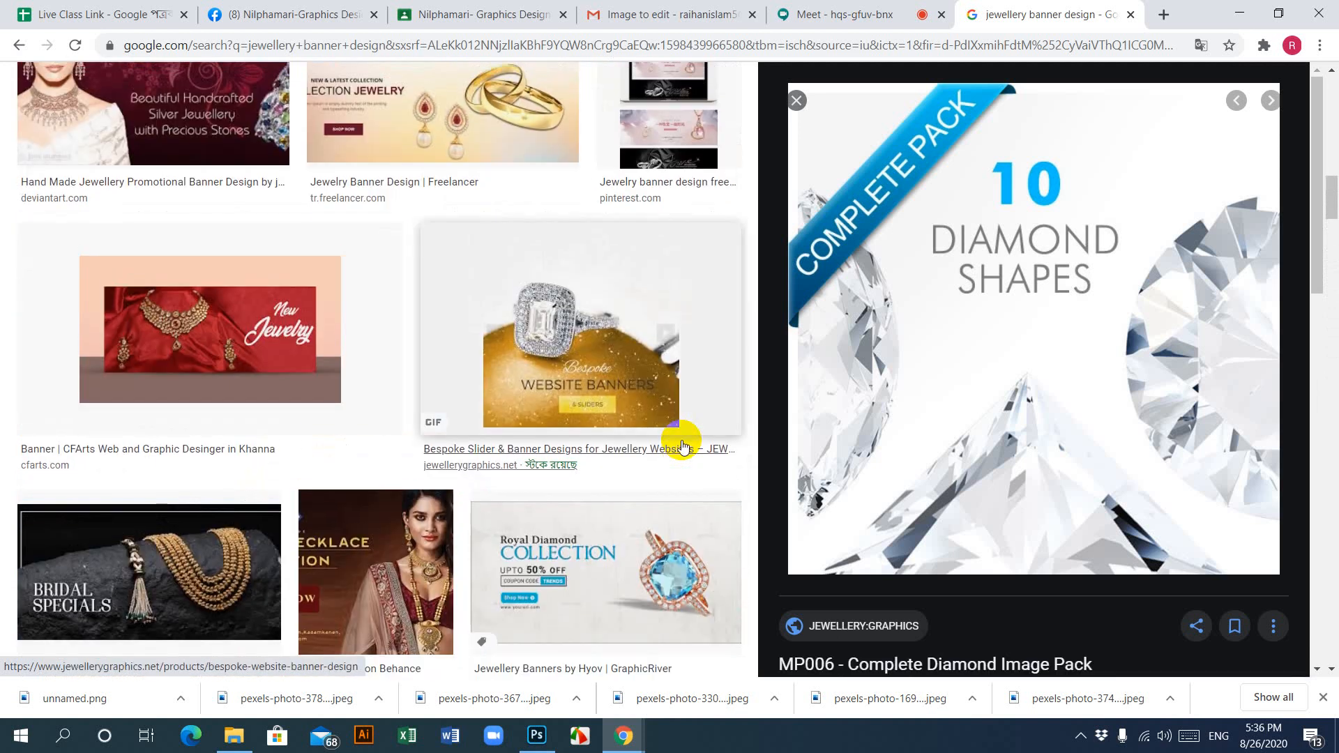
scroll(682, 446, up, 4)
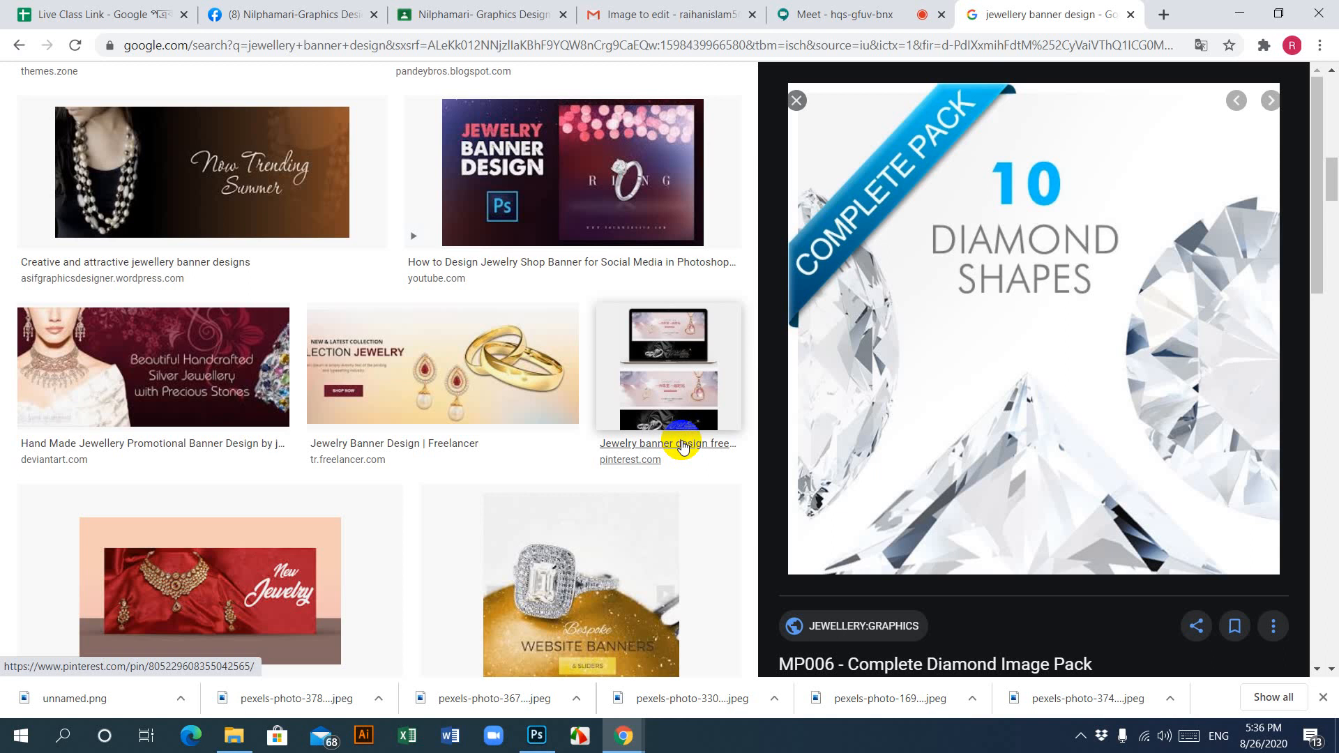
scroll(682, 446, up, 8)
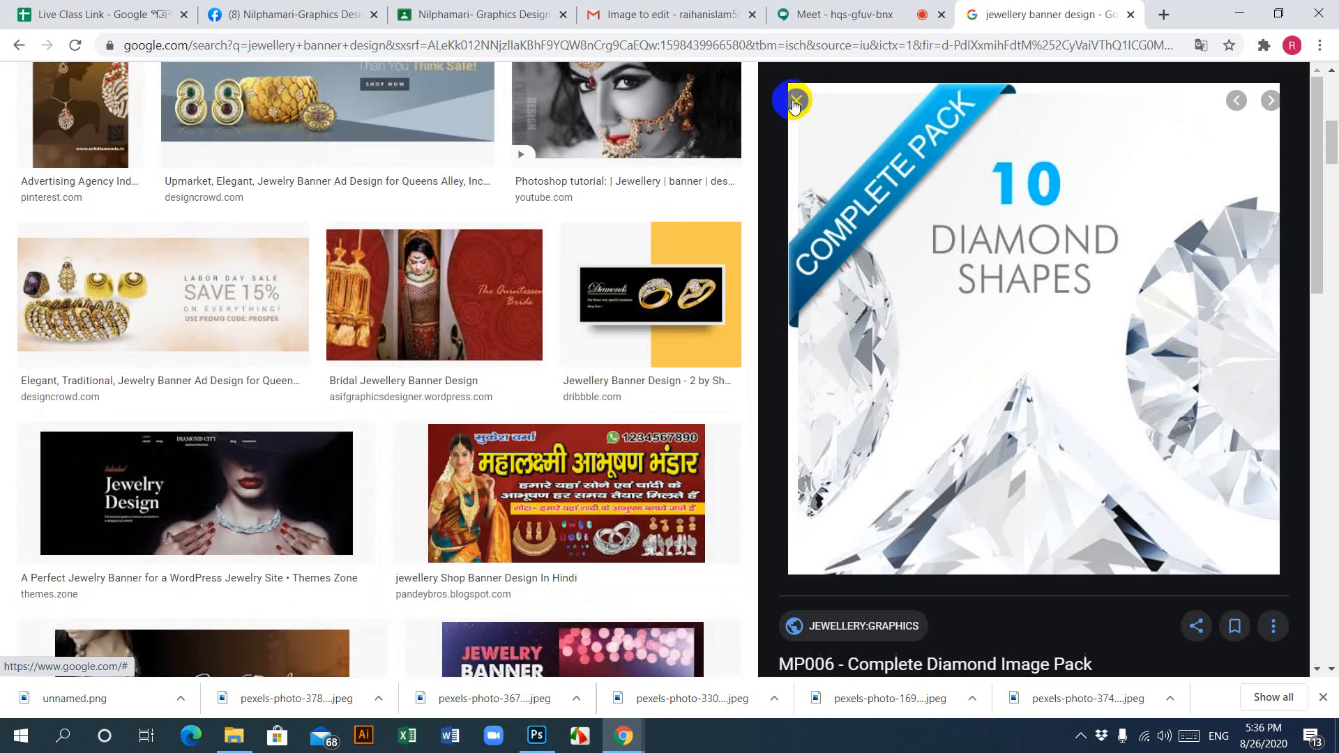
Step: Close the Diamond Shapes preview, open the Perfect Beginnings banner result, and examine more jewellery banner layouts among the results
click(795, 102)
scroll(536, 471, up, 5)
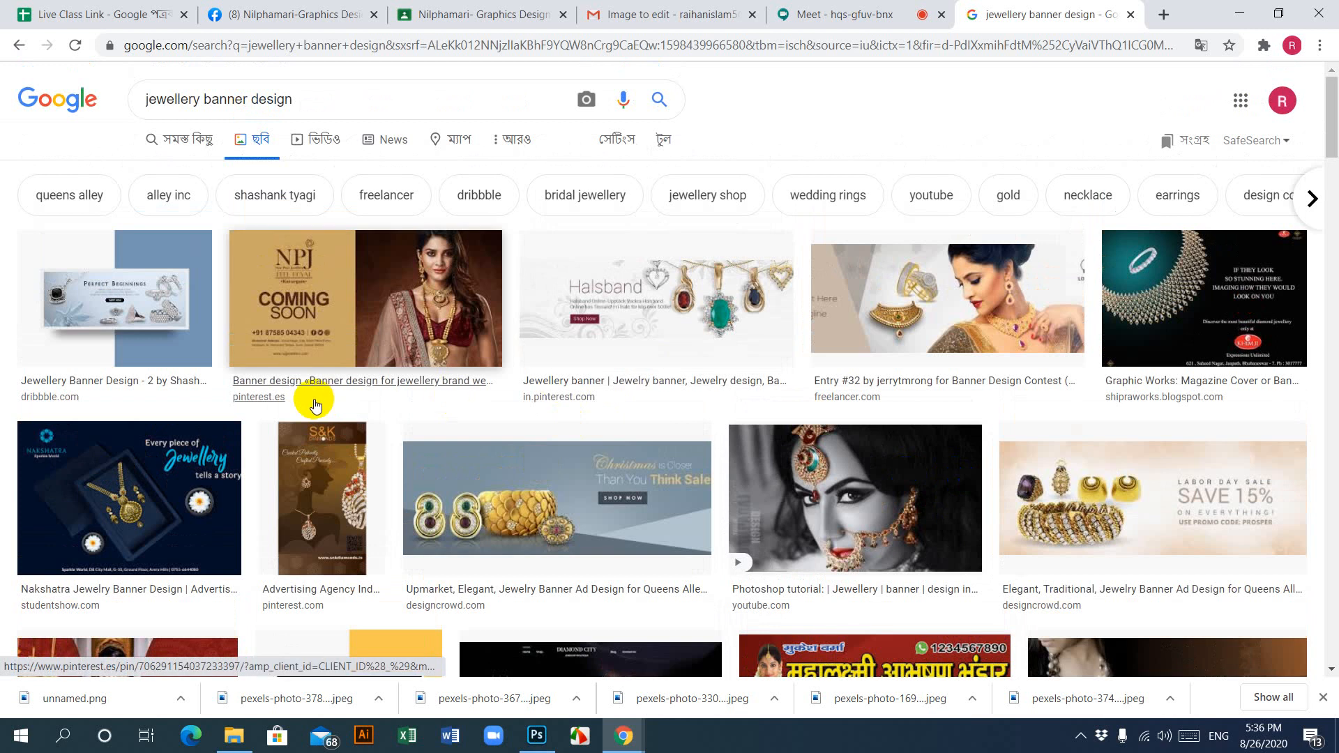
click(137, 291)
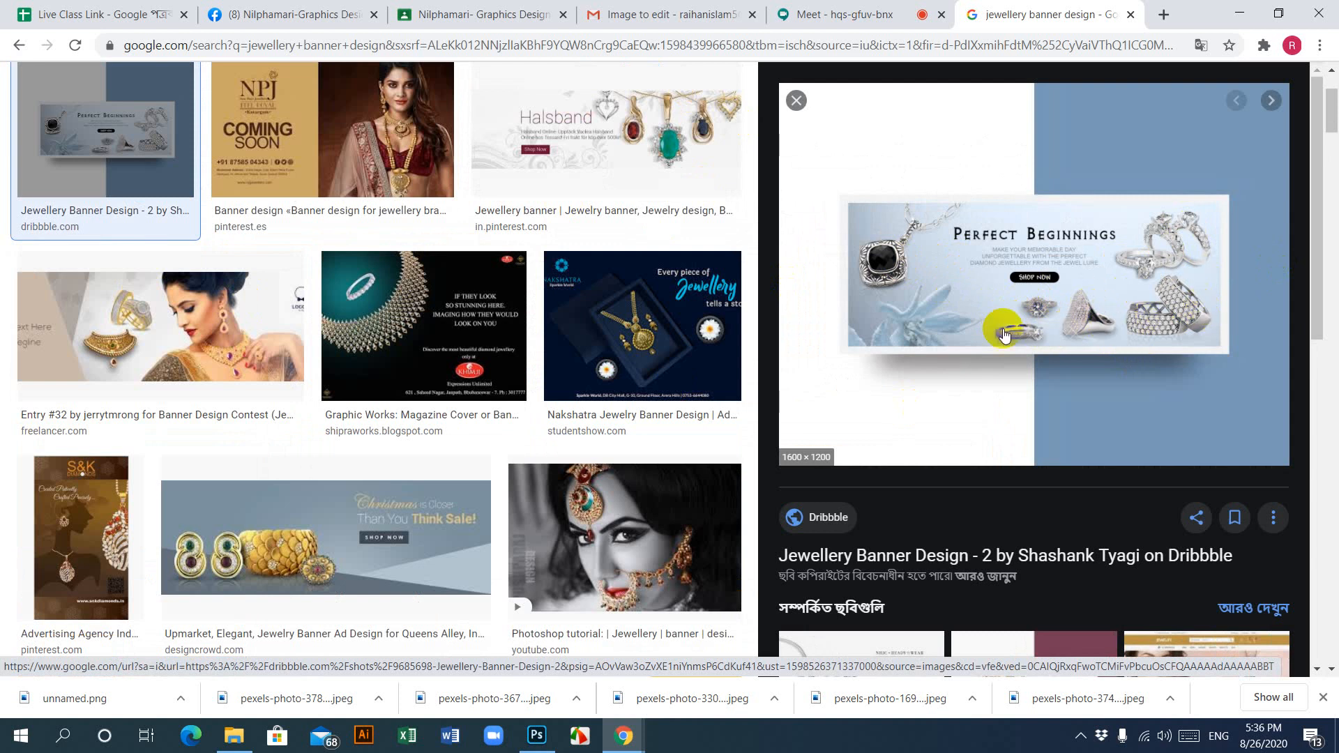
scroll(335, 511, down, 15)
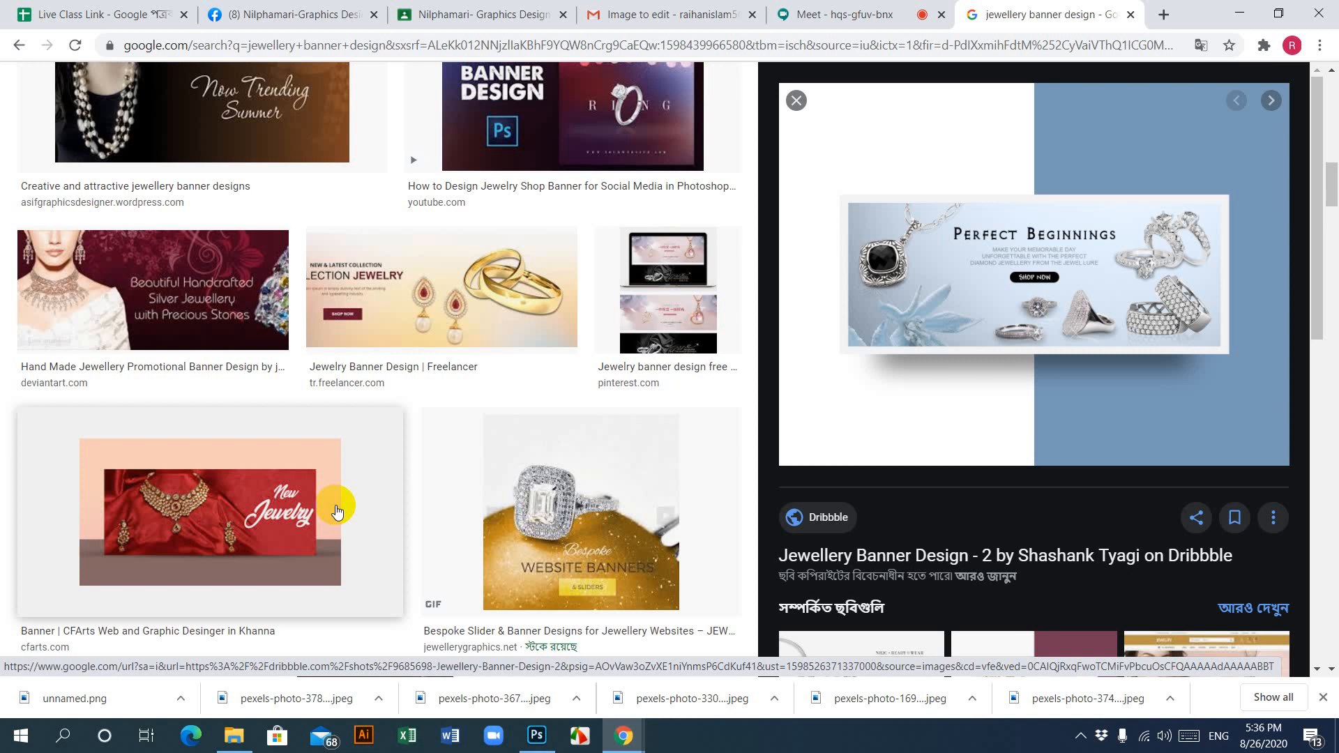
scroll(337, 512, down, 5)
scroll(337, 503, down, 10)
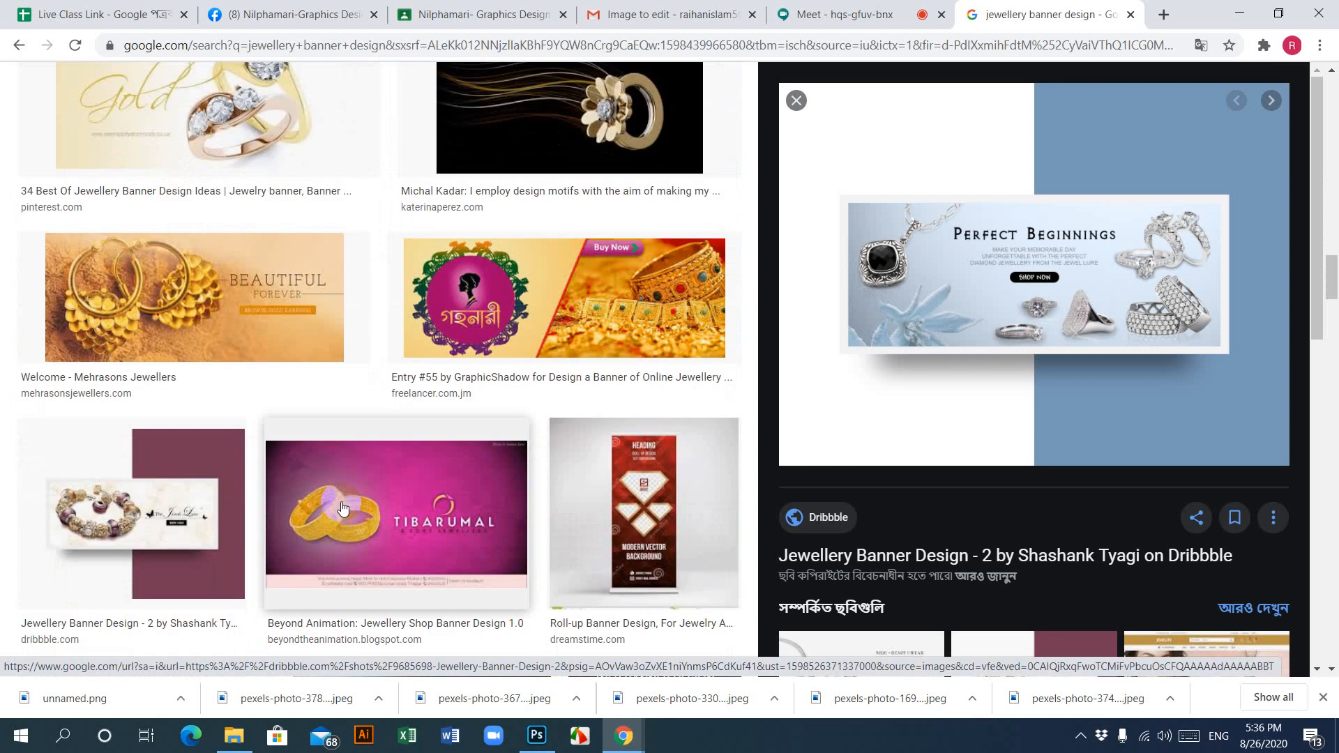
scroll(342, 507, down, 6)
scroll(342, 507, down, 6)
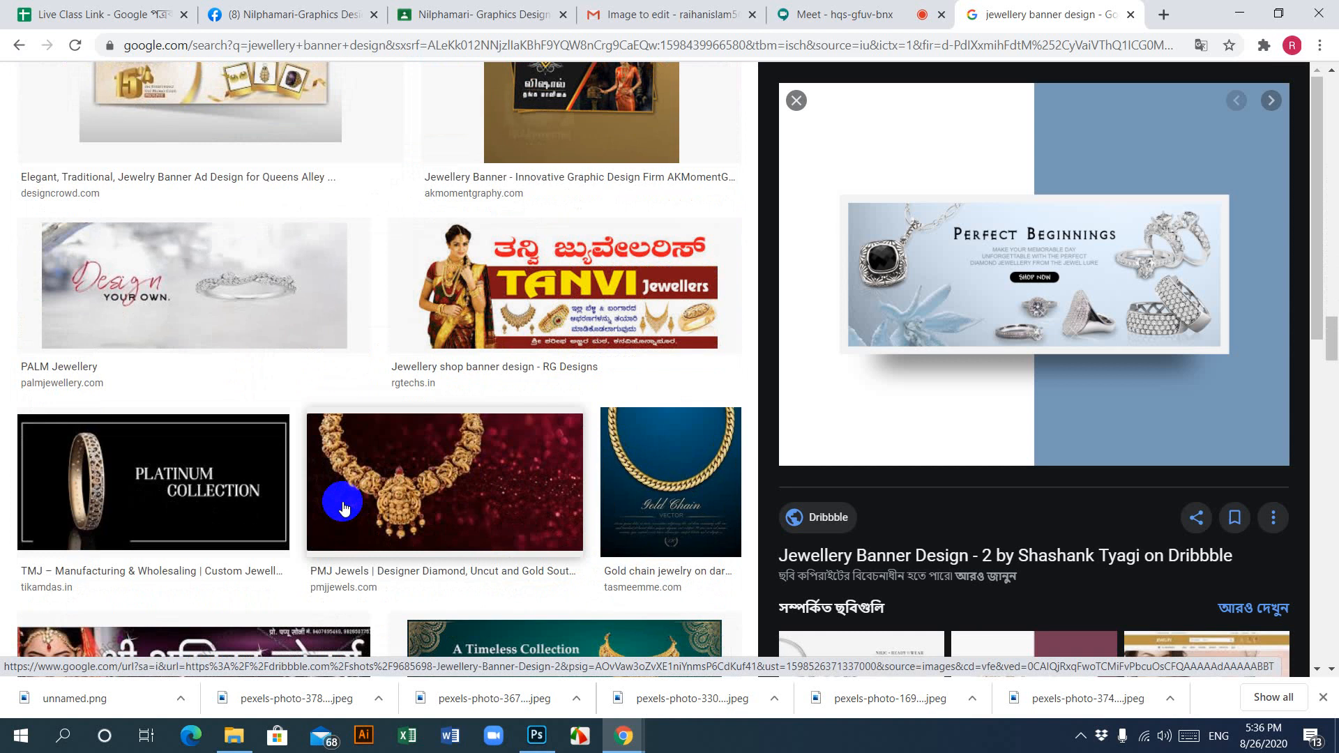
scroll(344, 507, down, 6)
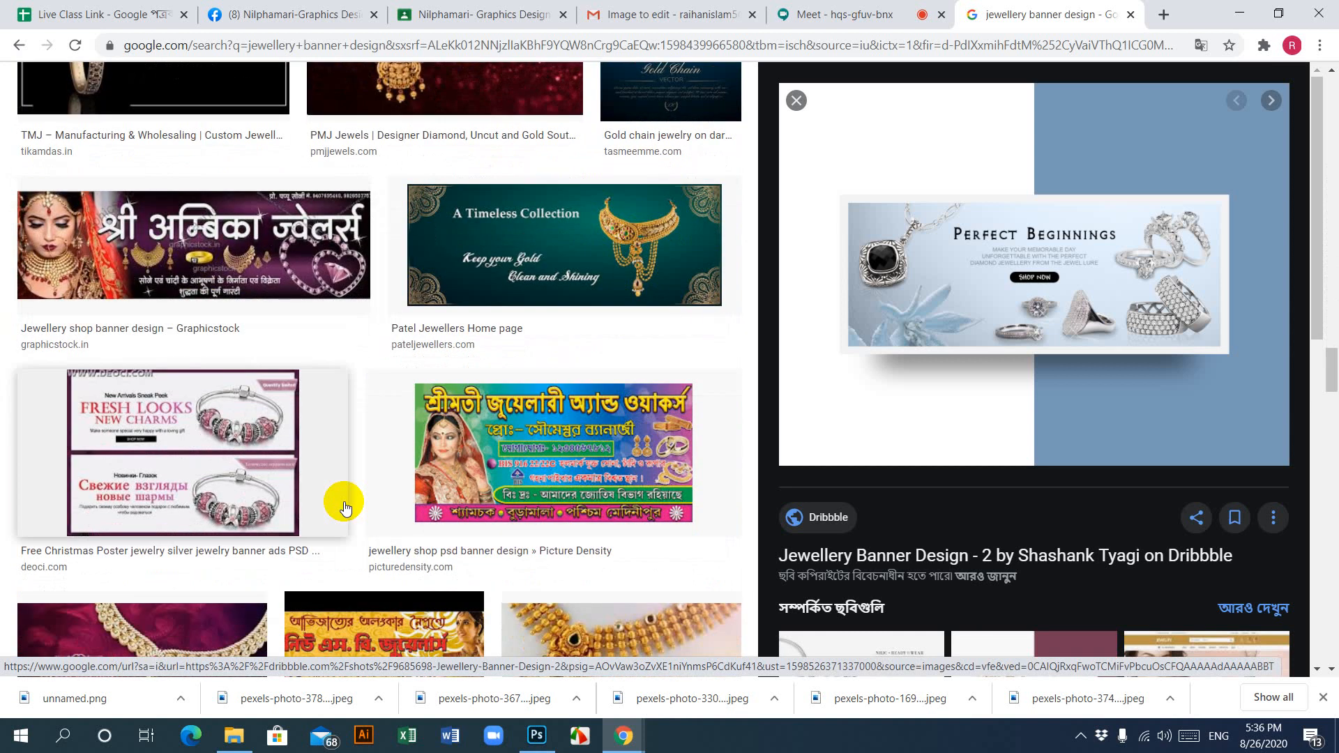
scroll(344, 502, up, 12)
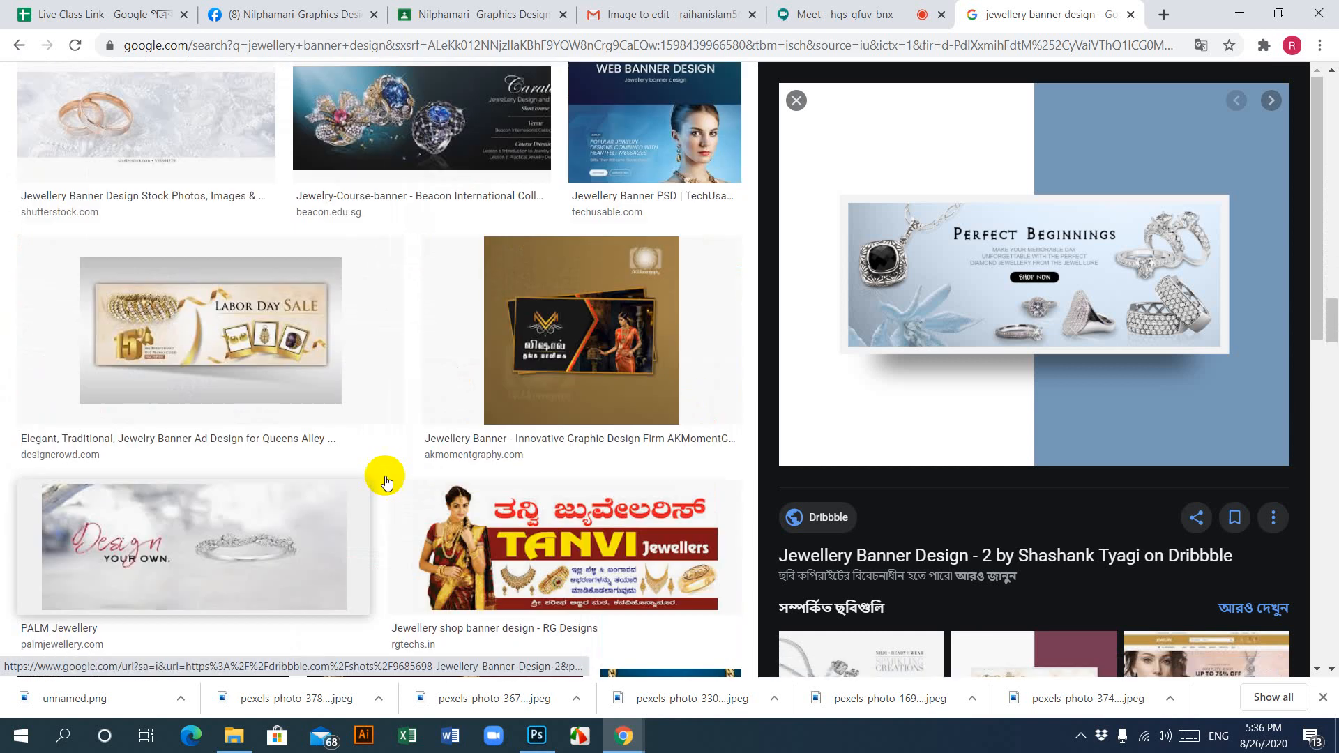
Step: Search Google for "jewellery shop" in a new tab
click(1155, 19)
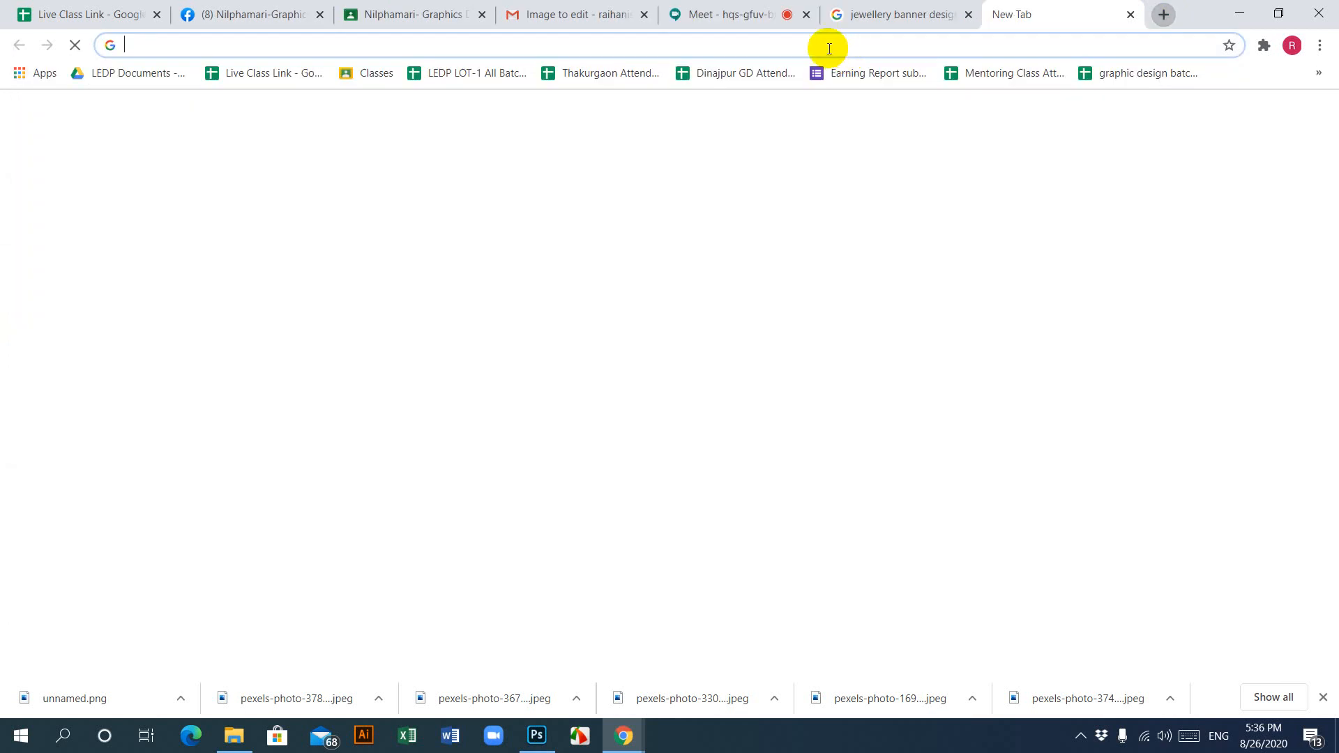
click(827, 46)
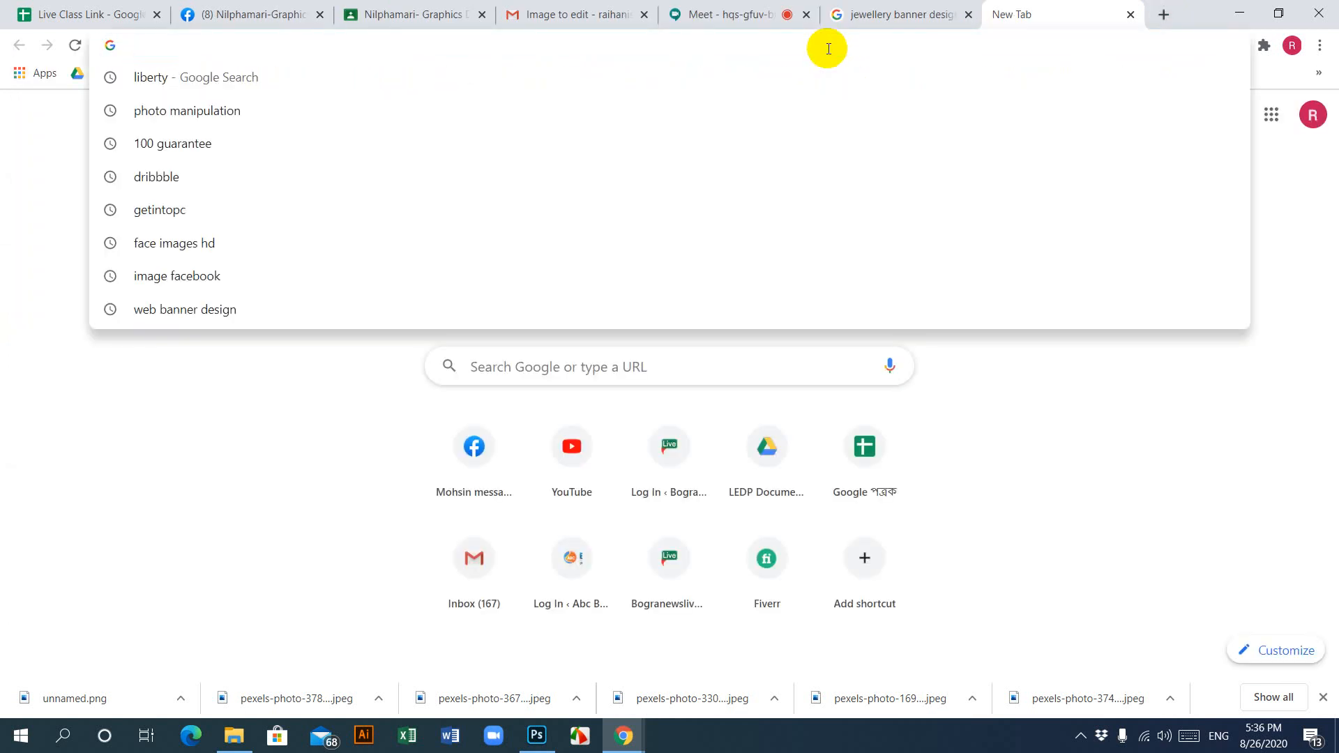
text(jwe)
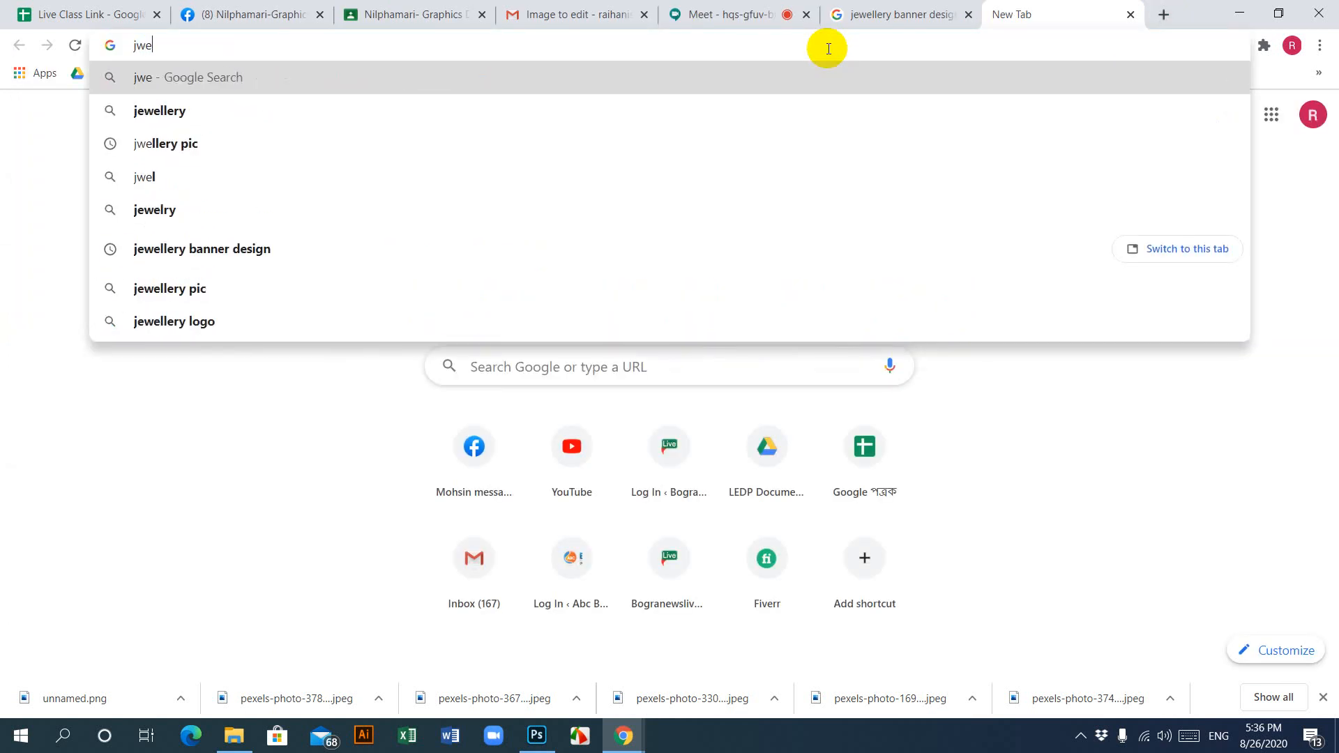
text(llery)
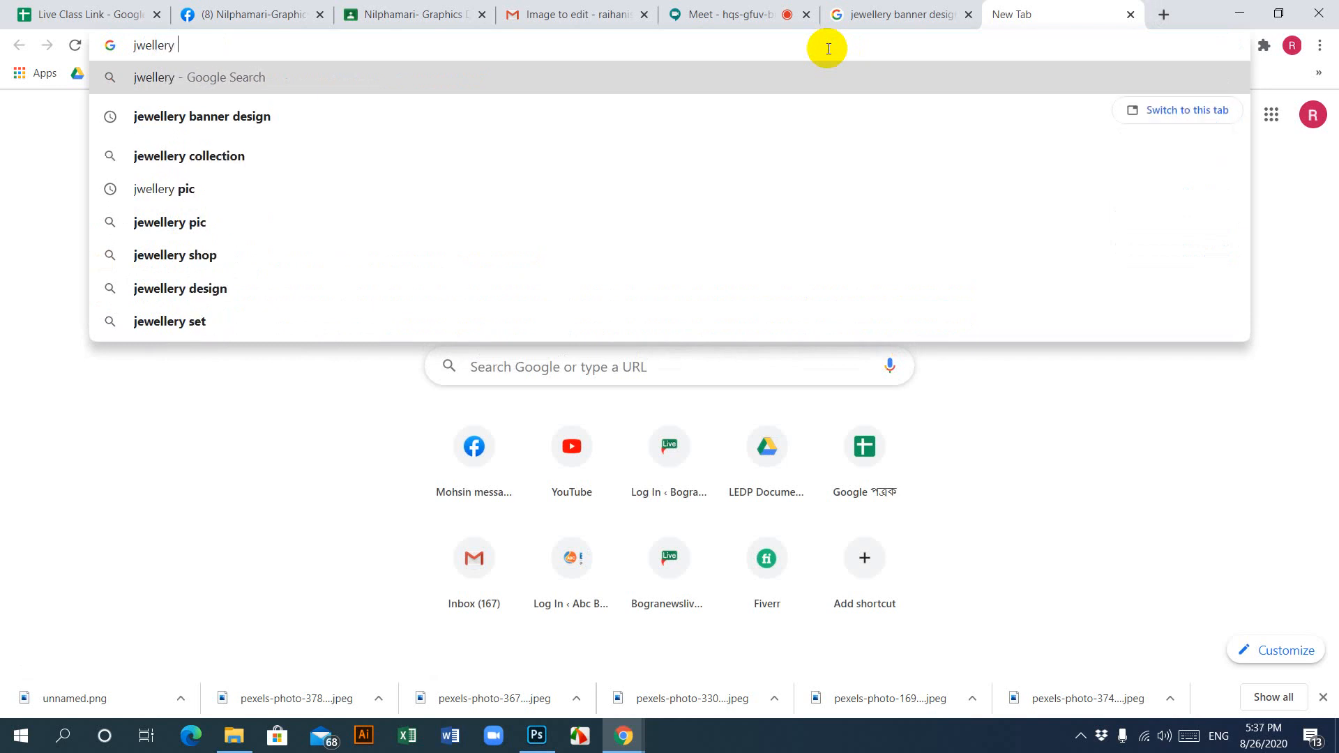
click(233, 254)
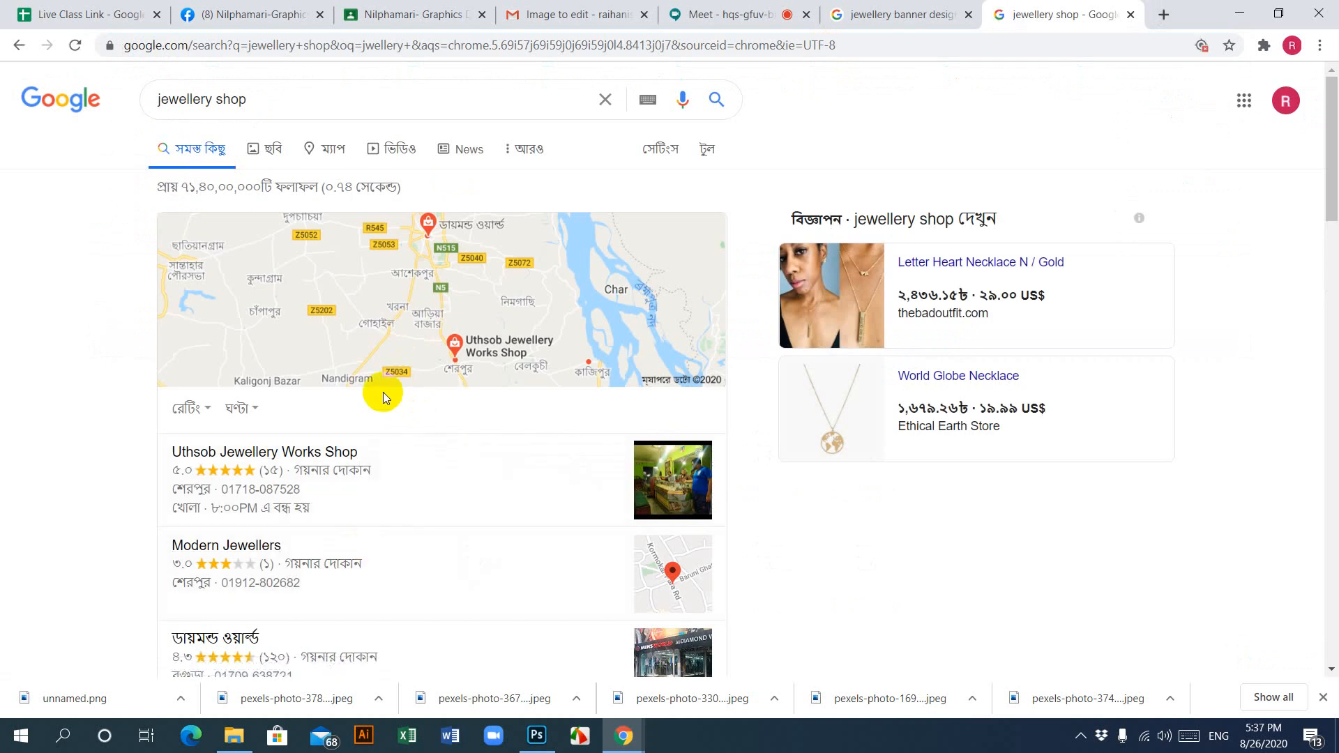
Step: Open the AL-AMIN JEWELLERS search result in a new tab and copy "Largest Gold Jewellery" from the page headline
scroll(383, 391, down, 15)
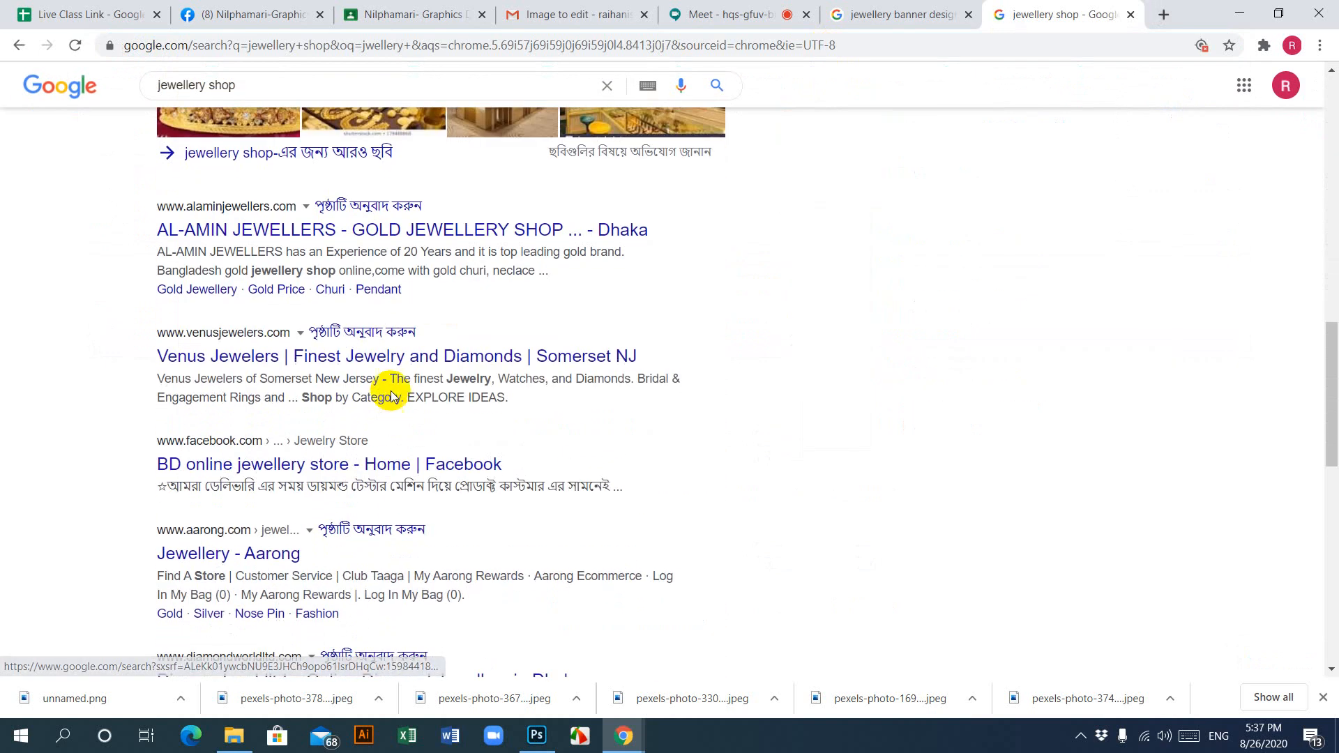
right_click(328, 231)
click(363, 238)
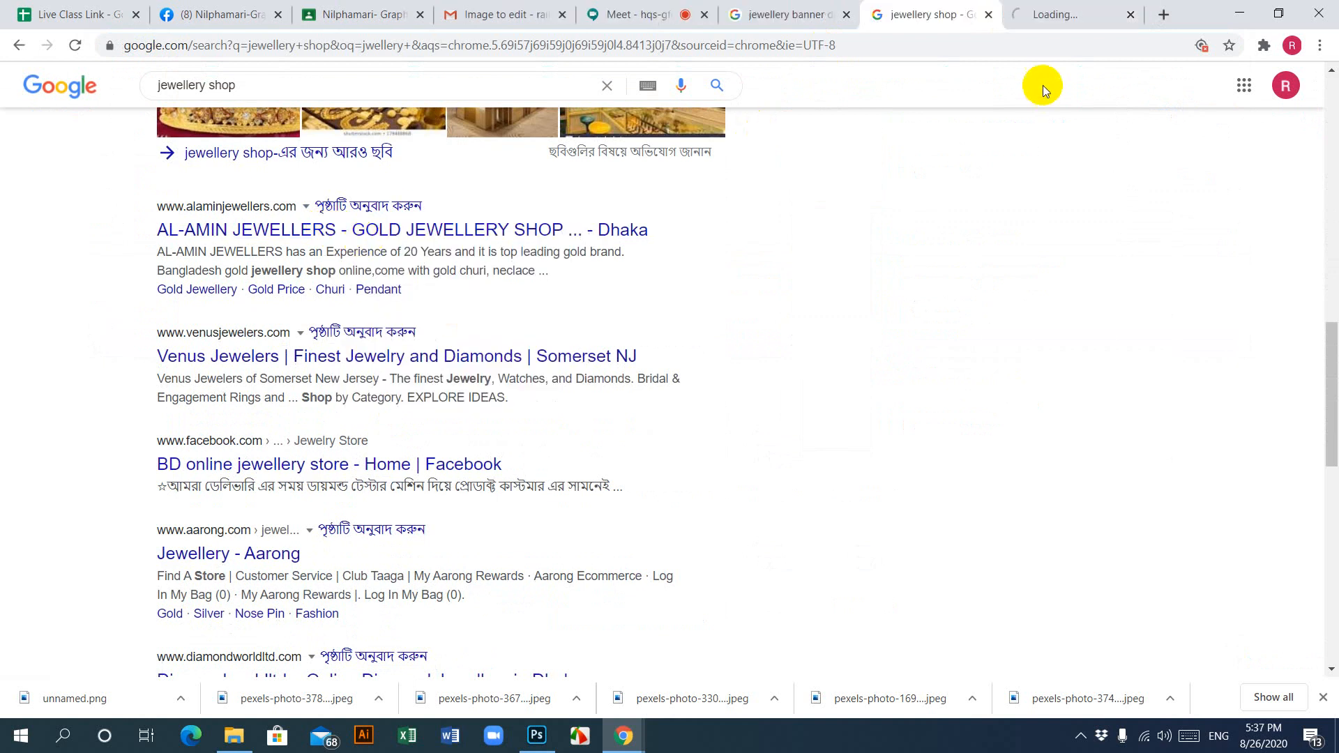
click(1067, 24)
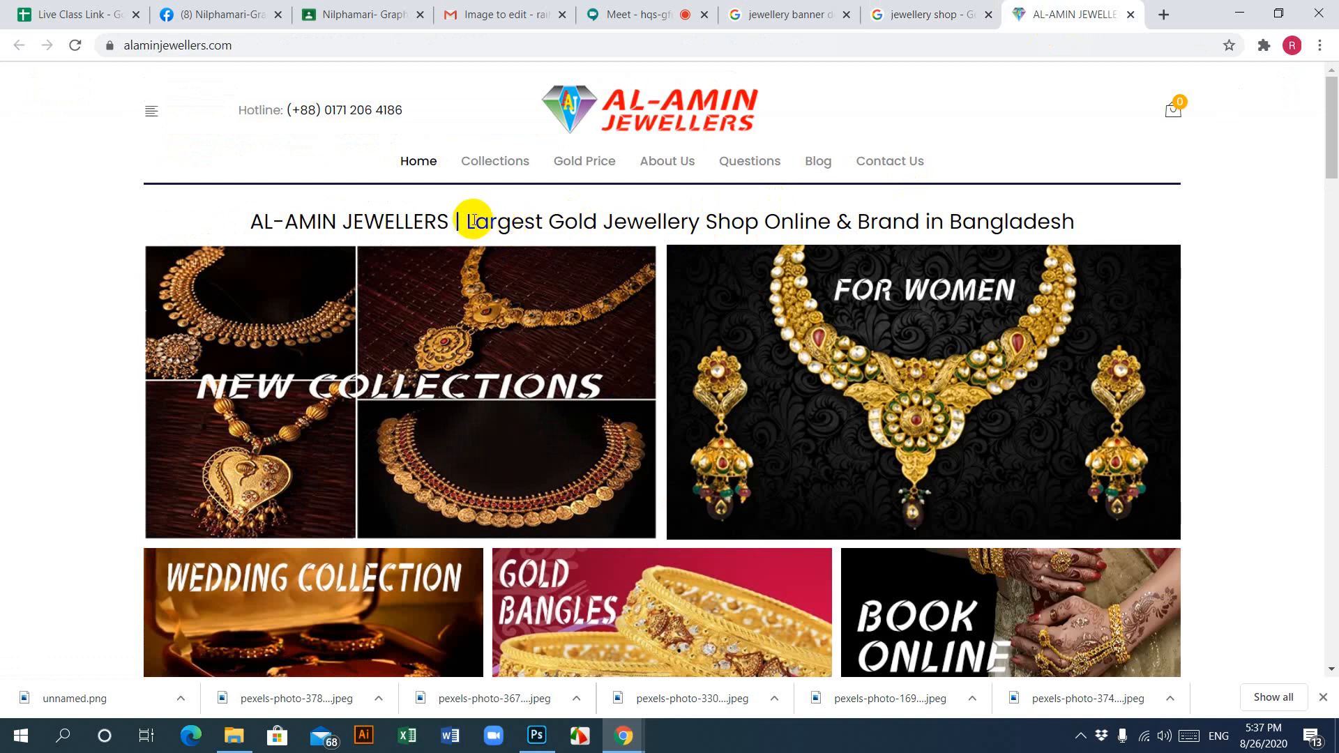
drag(467, 222, 696, 231)
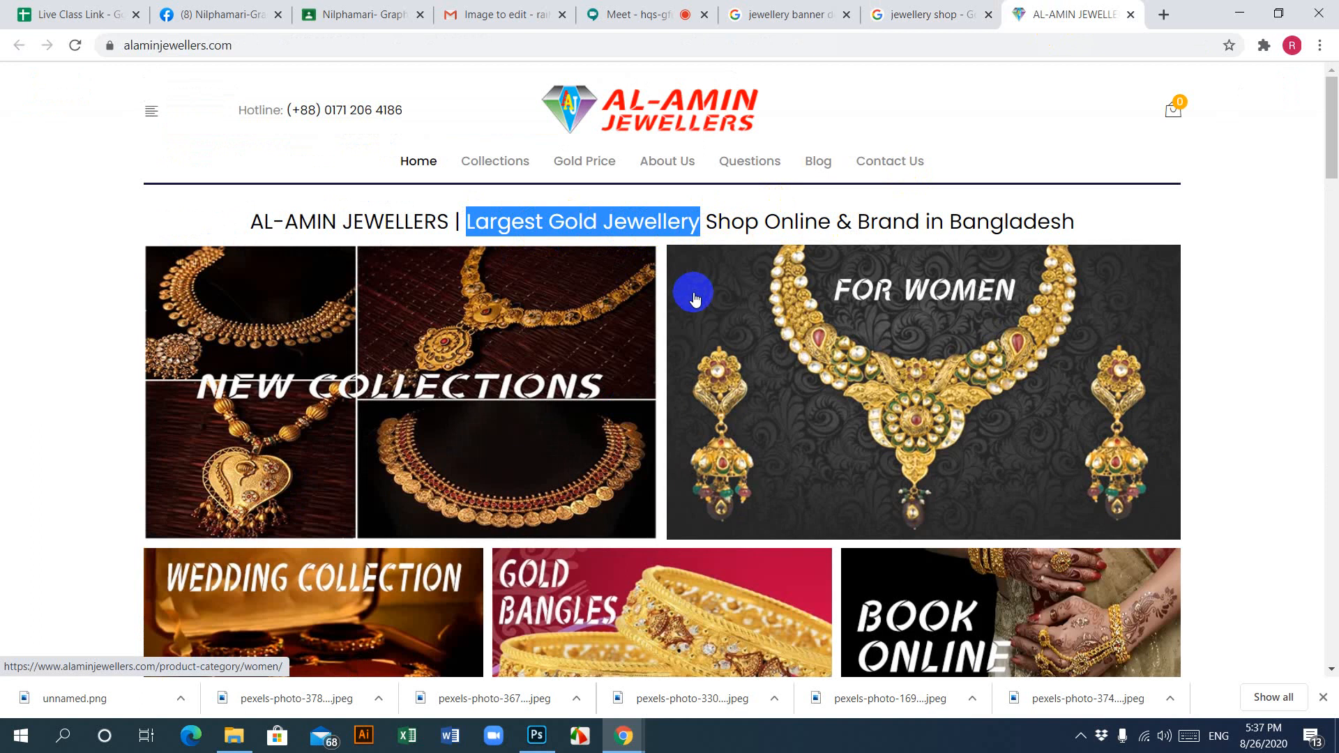
Step: Switch to Photoshop and add a "Largest Gold Jewellery" text line between the two pendants of the banner
click(544, 738)
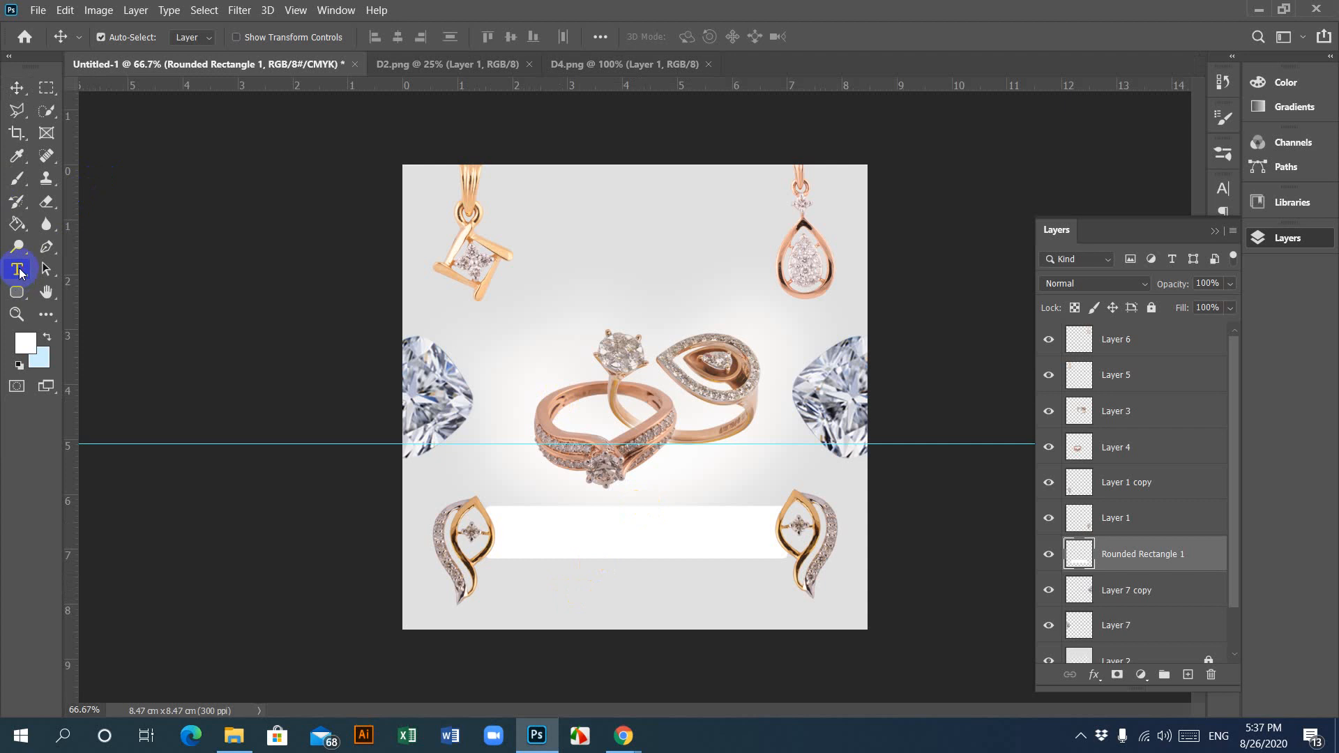
click(19, 271)
click(611, 242)
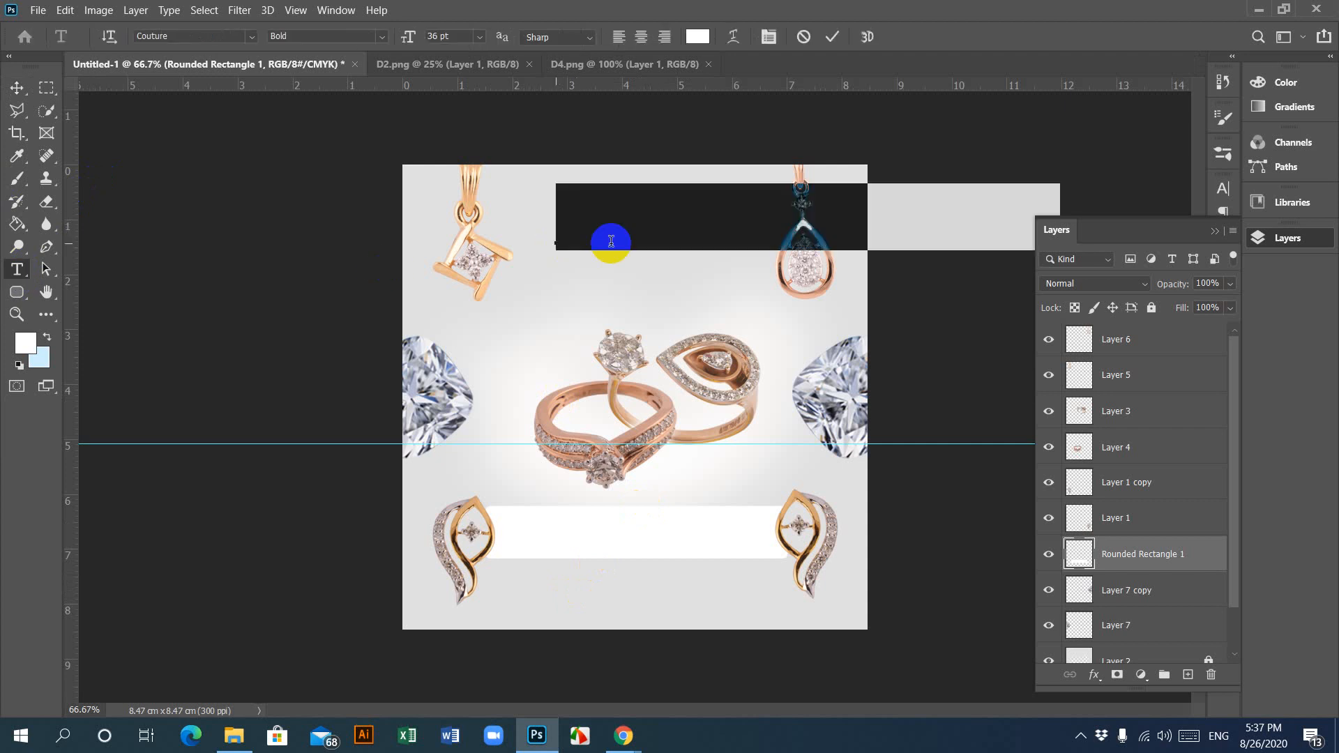
text(LARGEST)
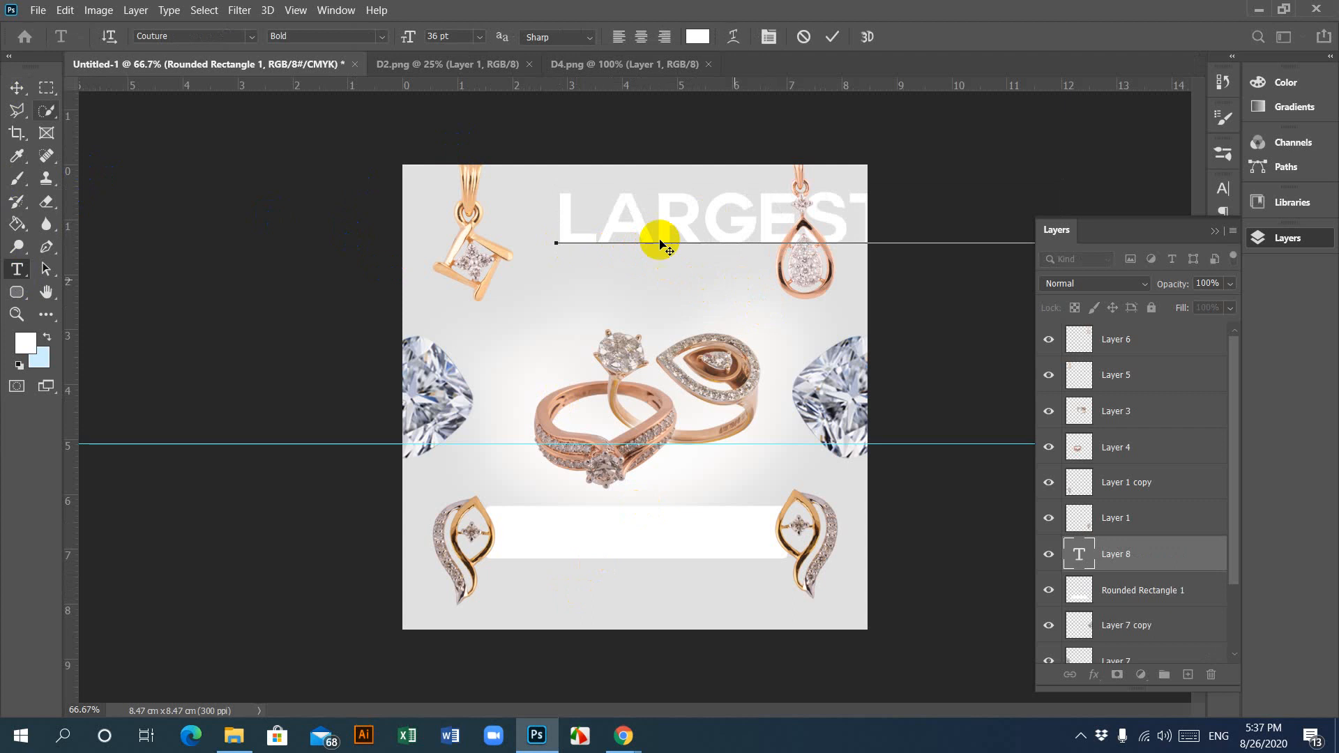
Step: Set the whole "Largest Gold Jewellery" text to the America font at 18 pt
double_click(613, 189)
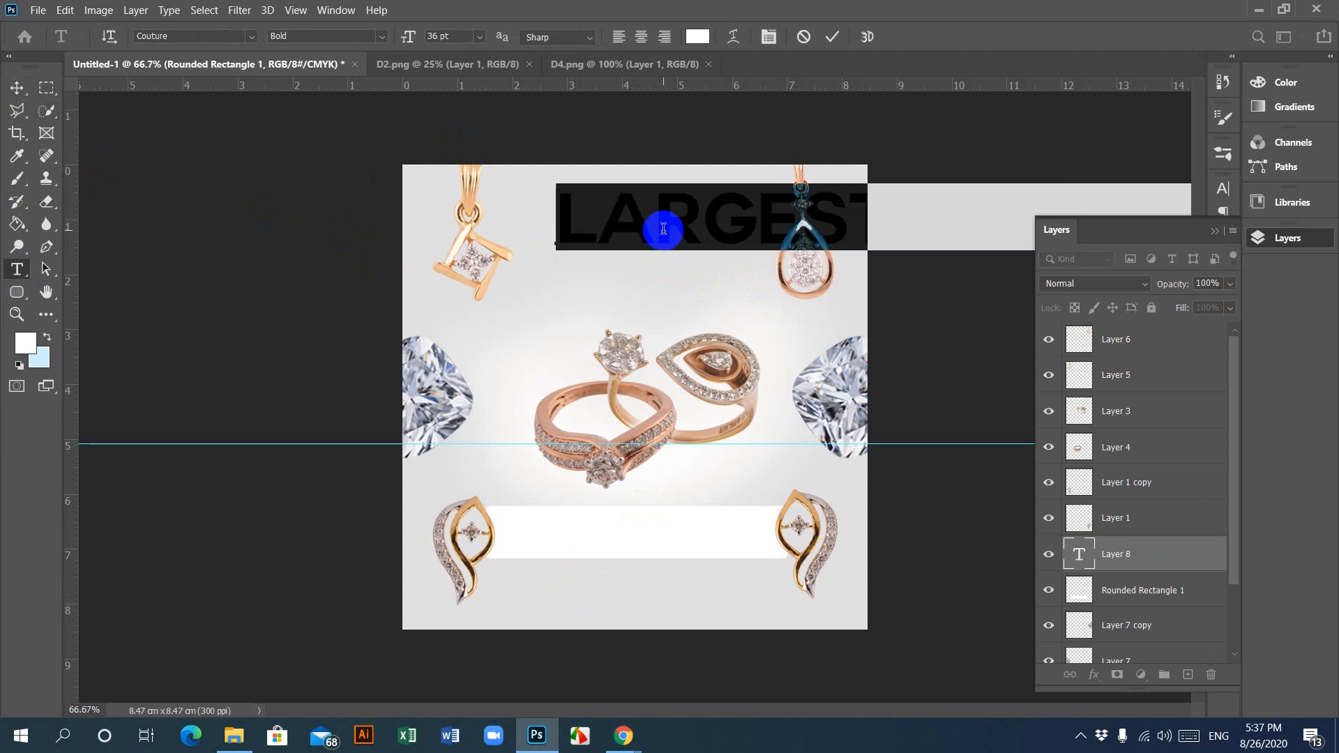
click(252, 36)
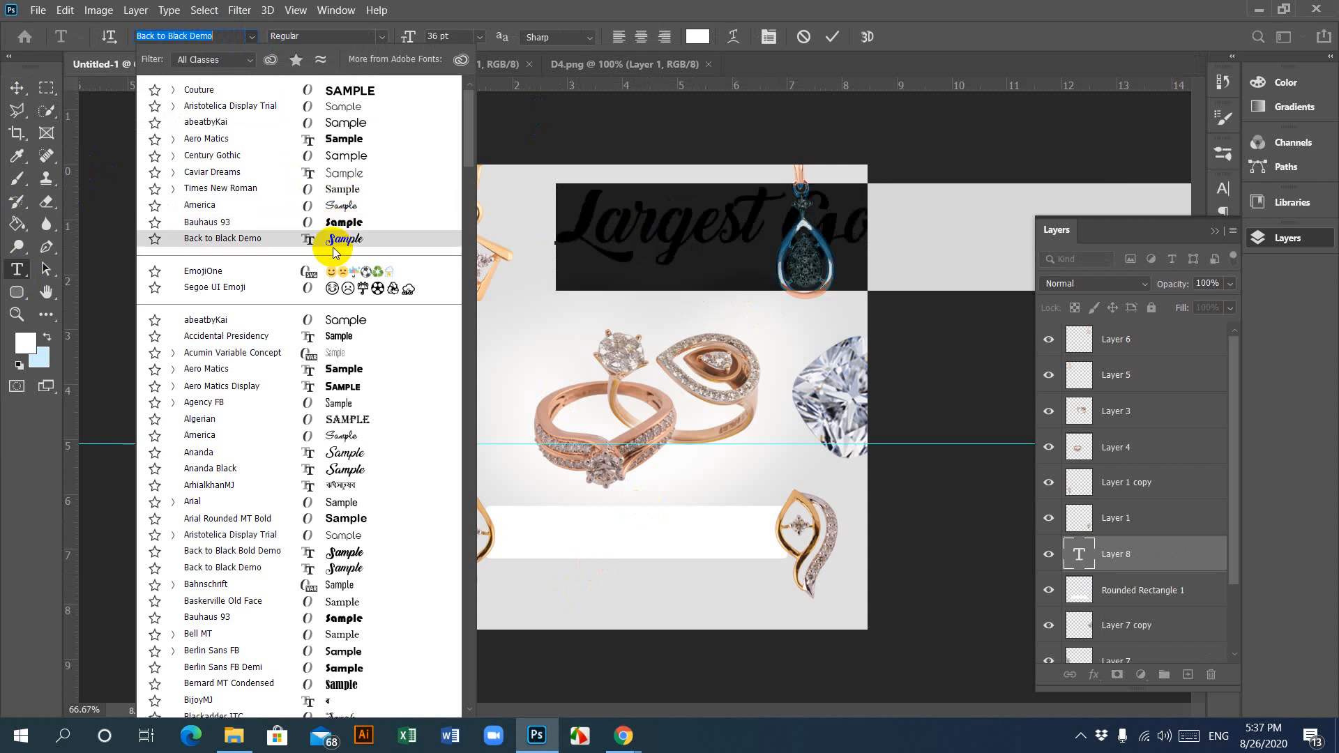
click(347, 439)
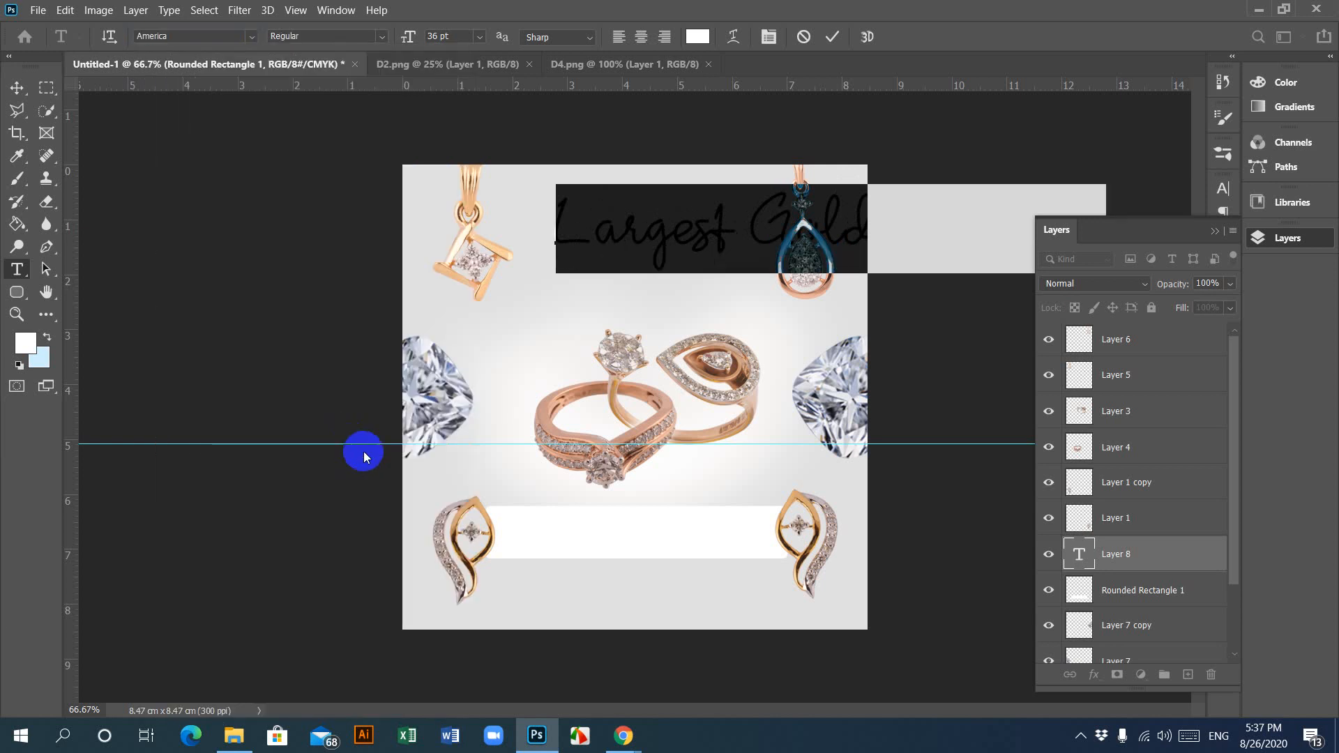
click(481, 39)
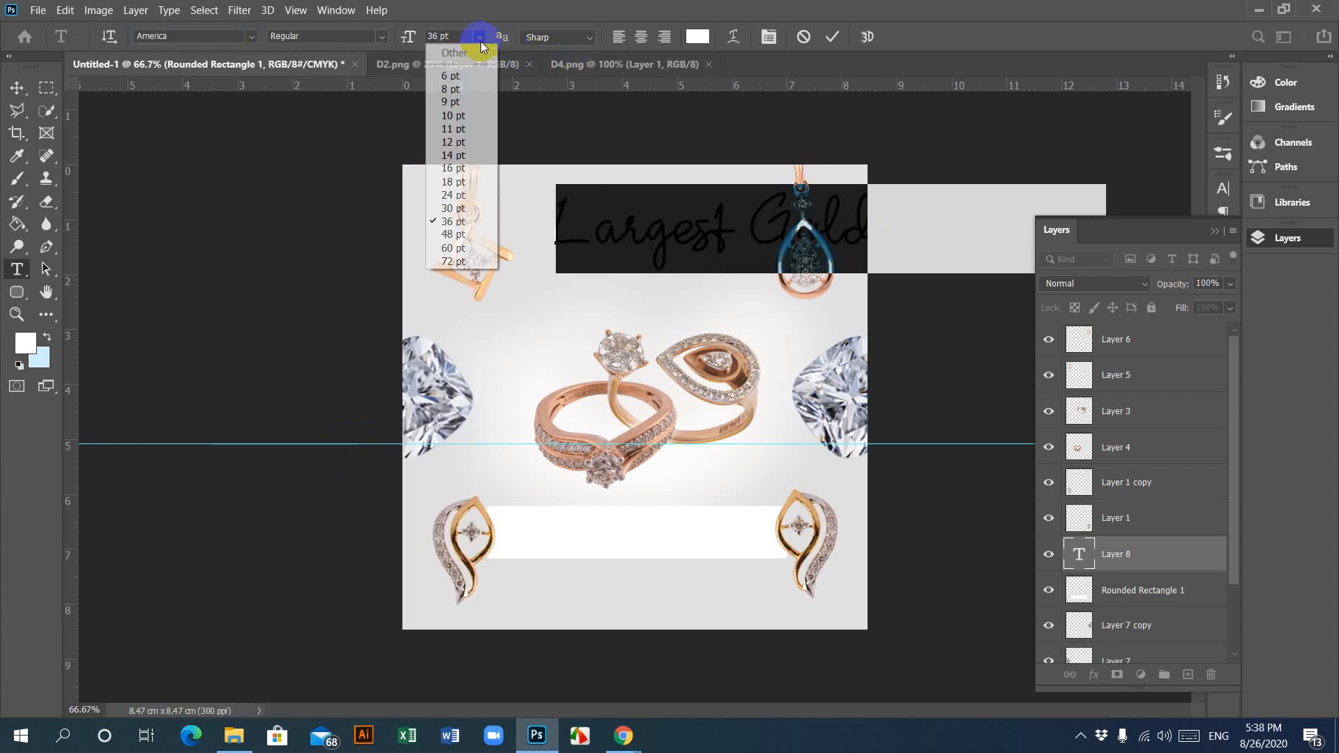
click(450, 117)
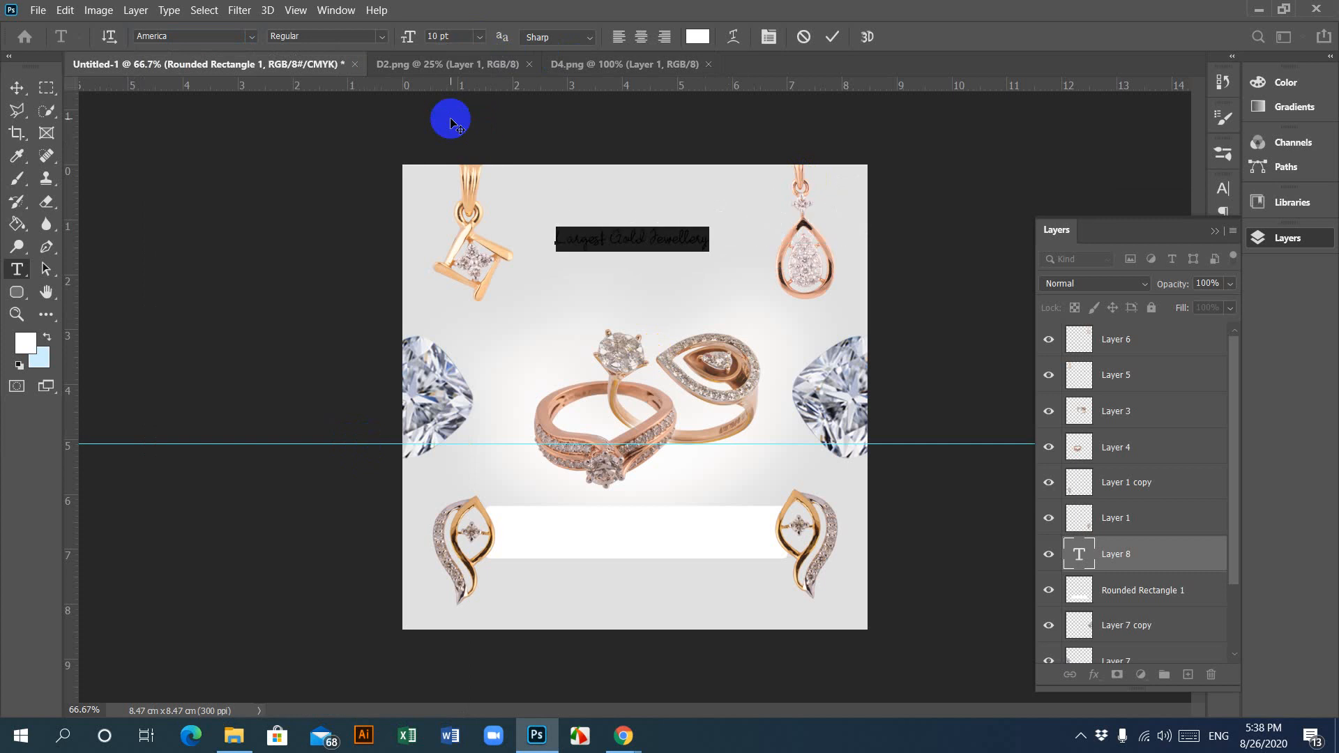
click(478, 39)
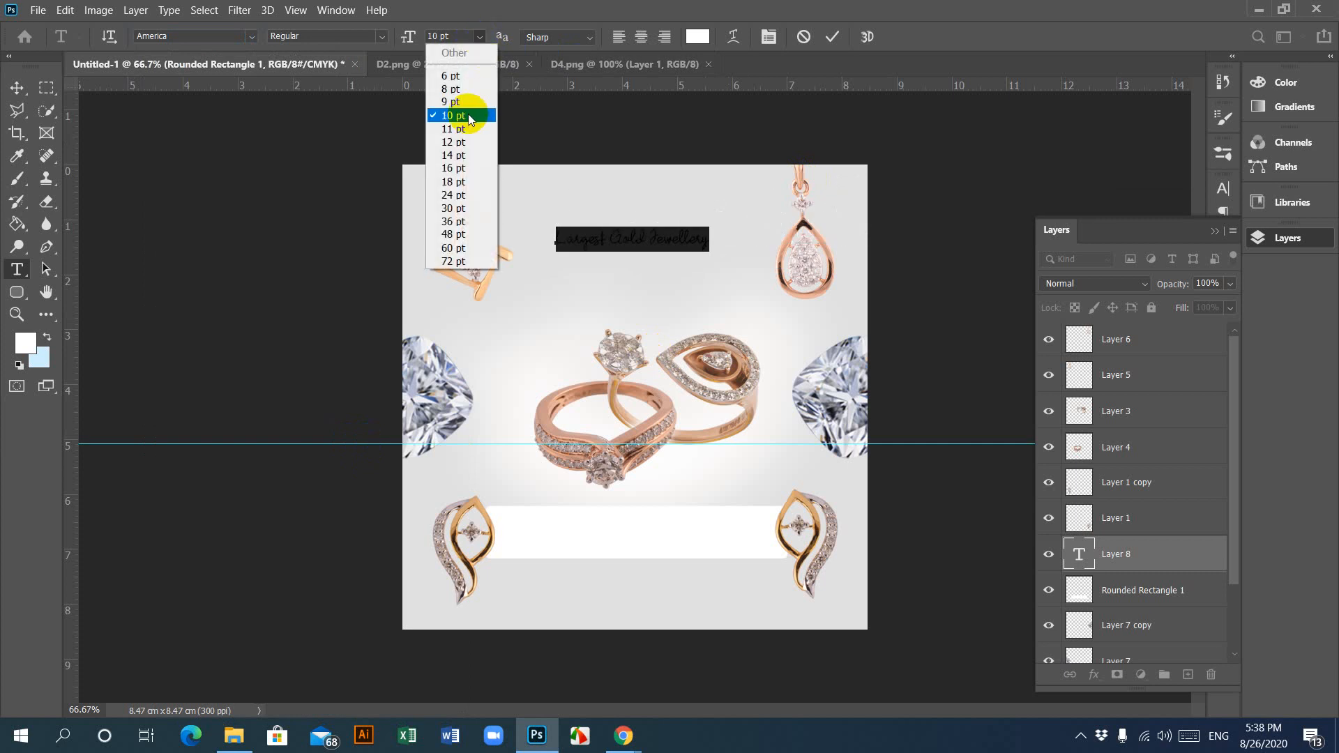
click(455, 180)
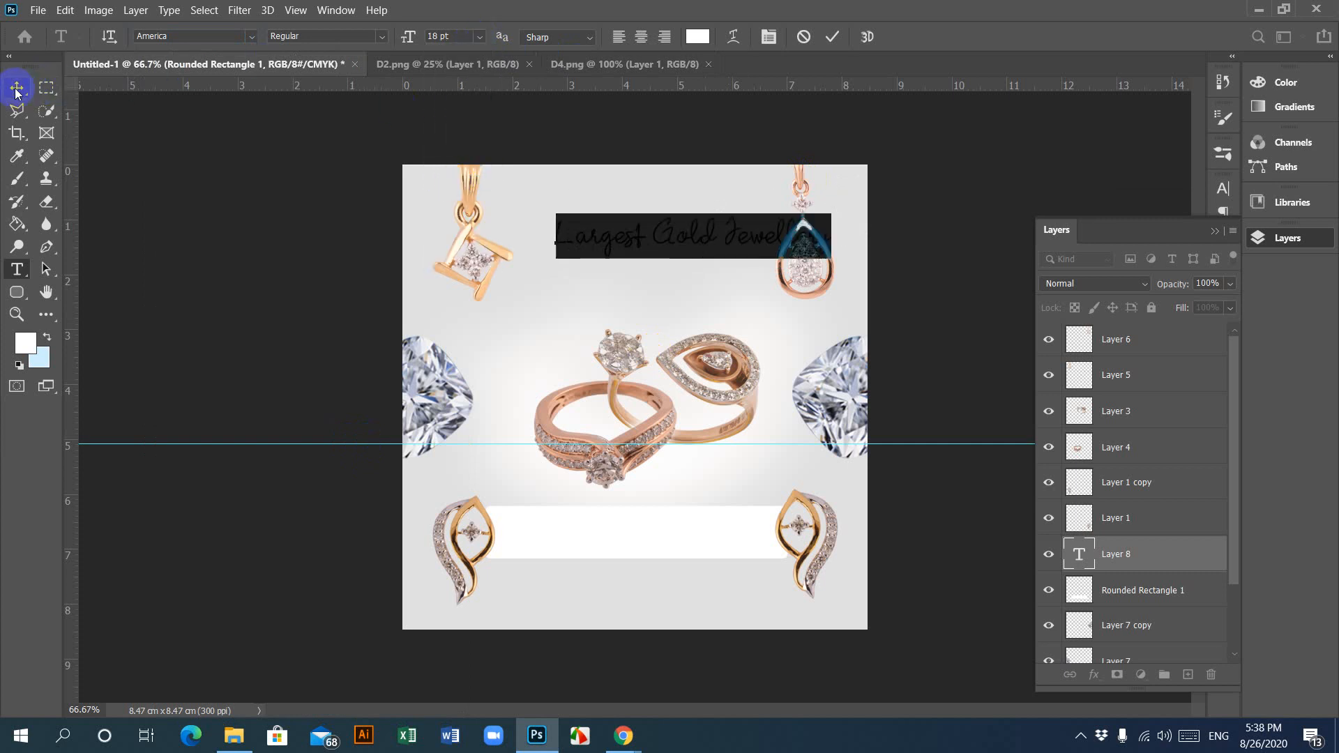
Step: Colour the headline text gold (#eba600) and centre it between the two pendants
click(696, 37)
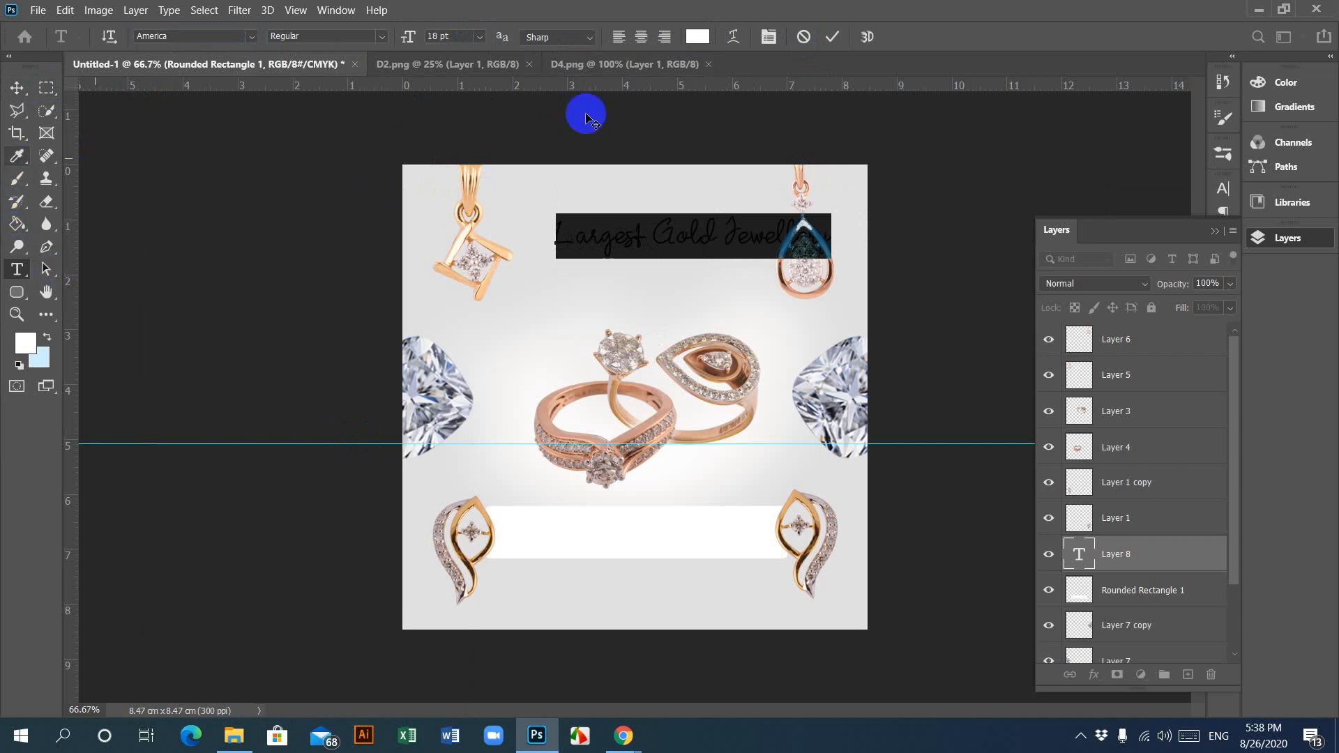
click(696, 37)
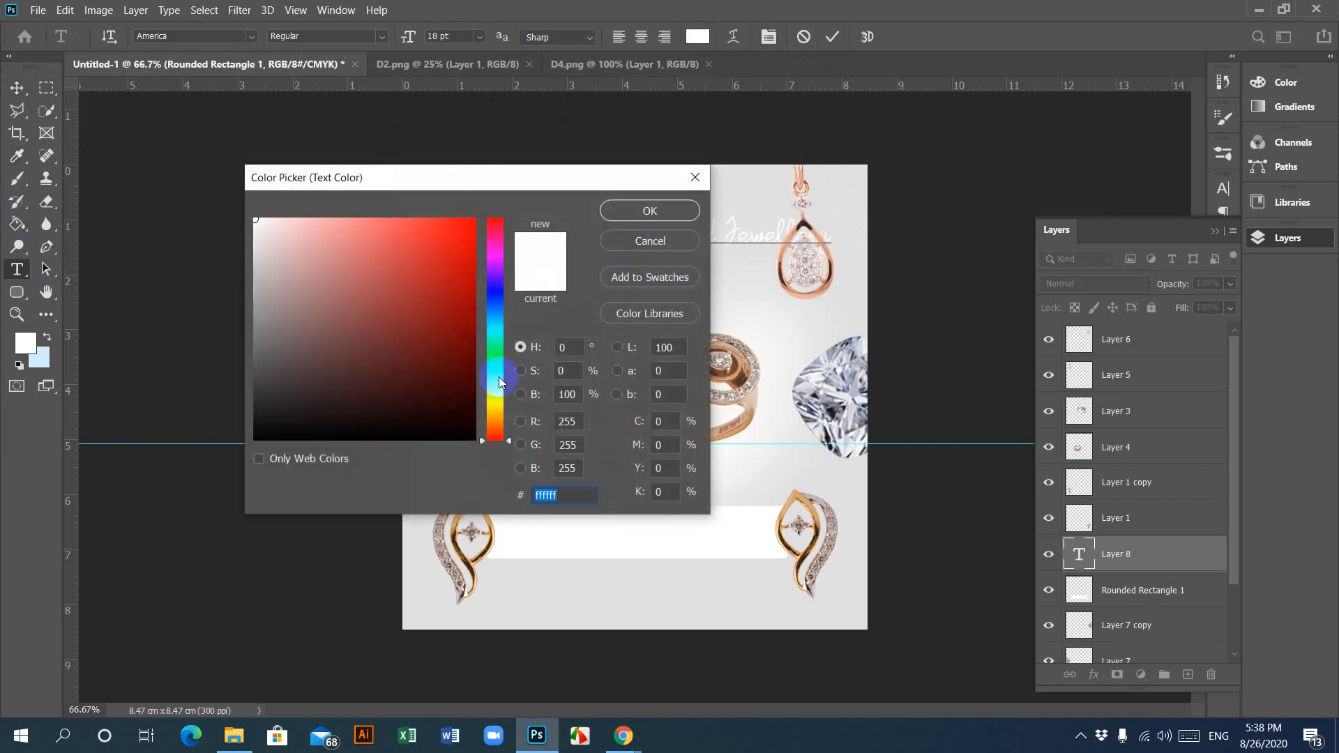
drag(510, 437, 510, 418)
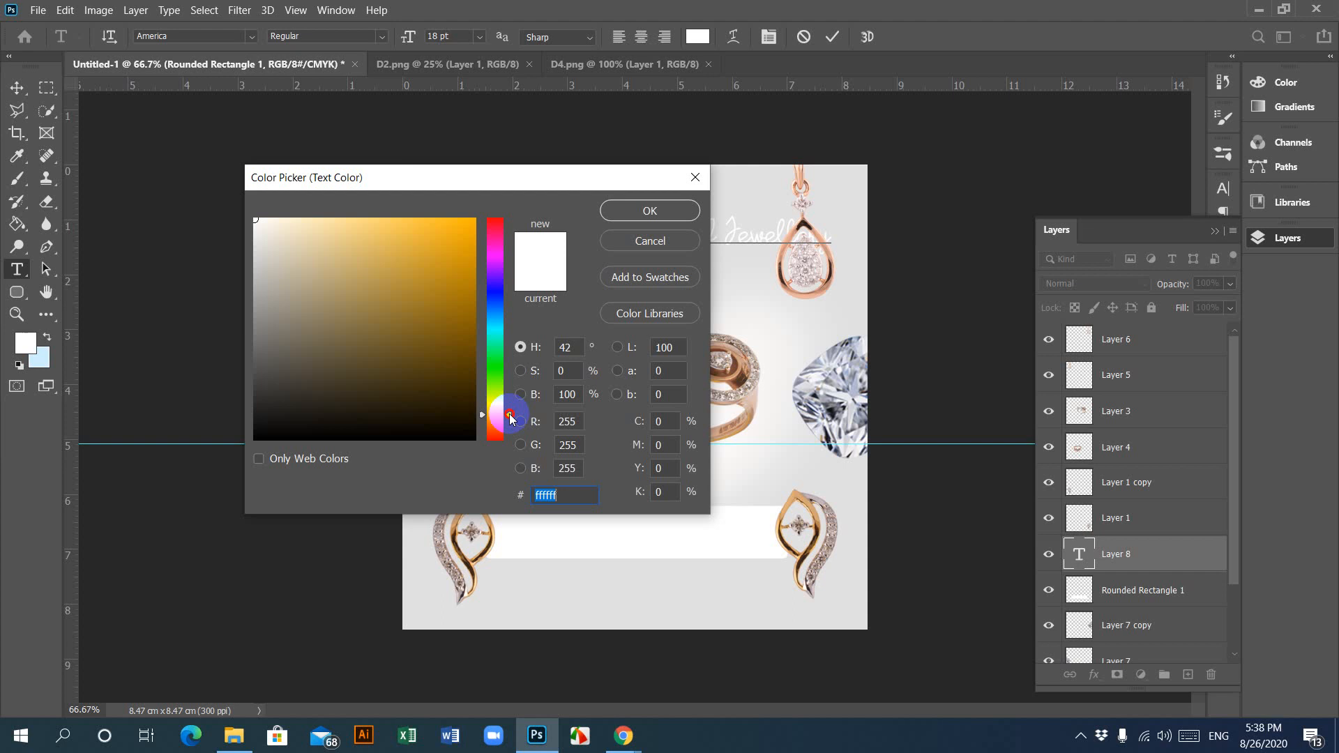
drag(469, 283, 484, 235)
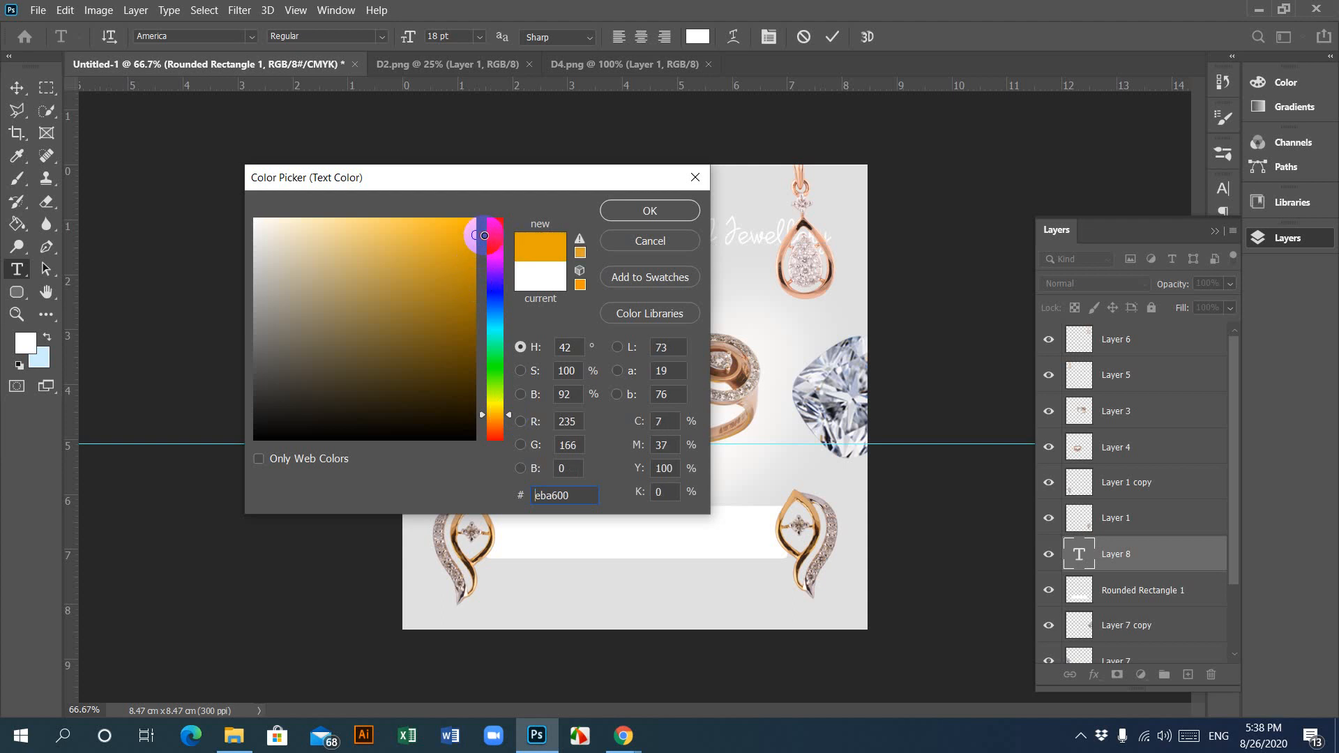
click(649, 210)
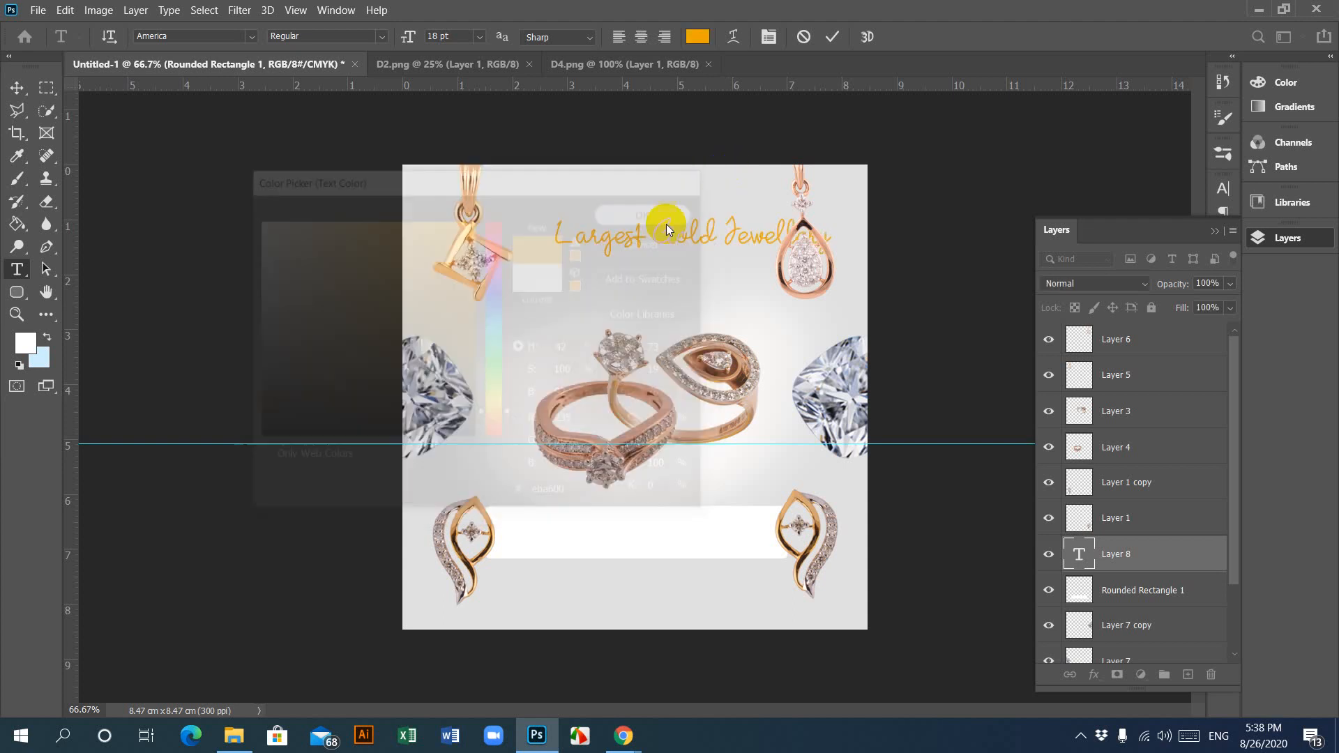
click(17, 87)
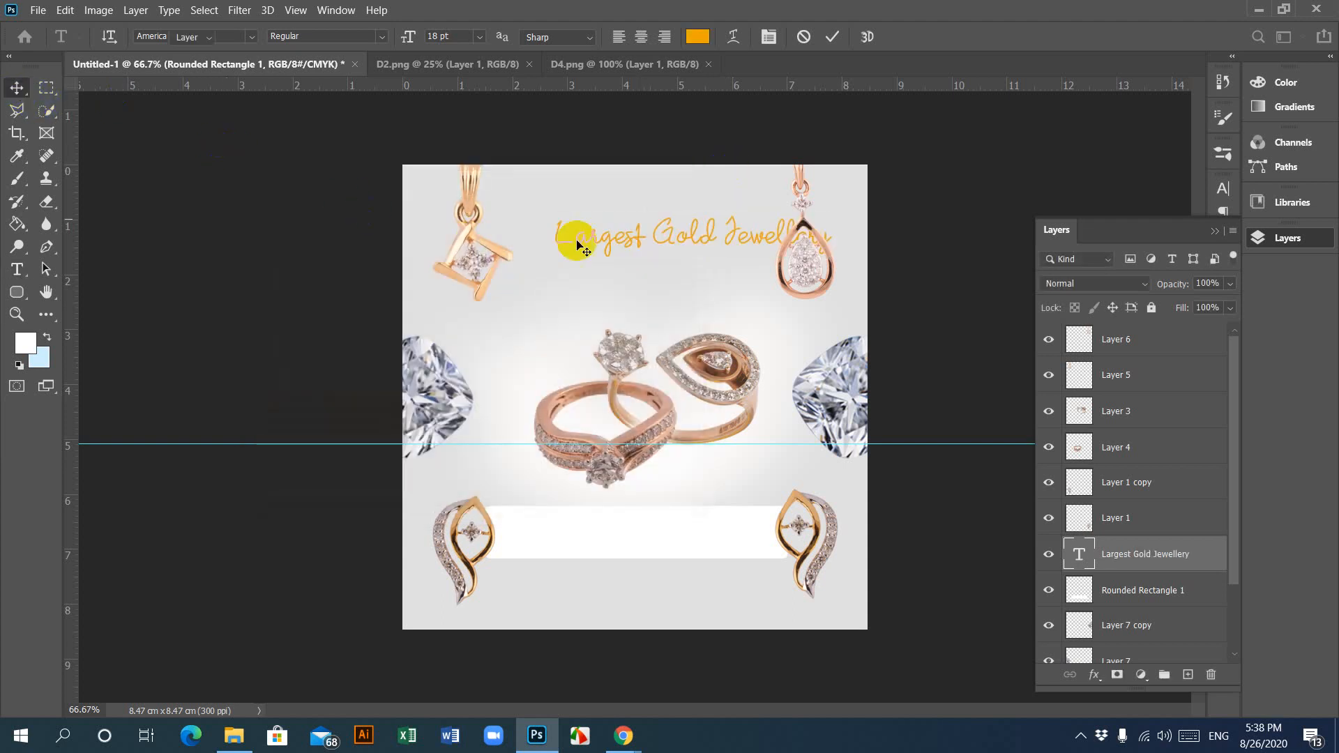
drag(703, 243, 651, 228)
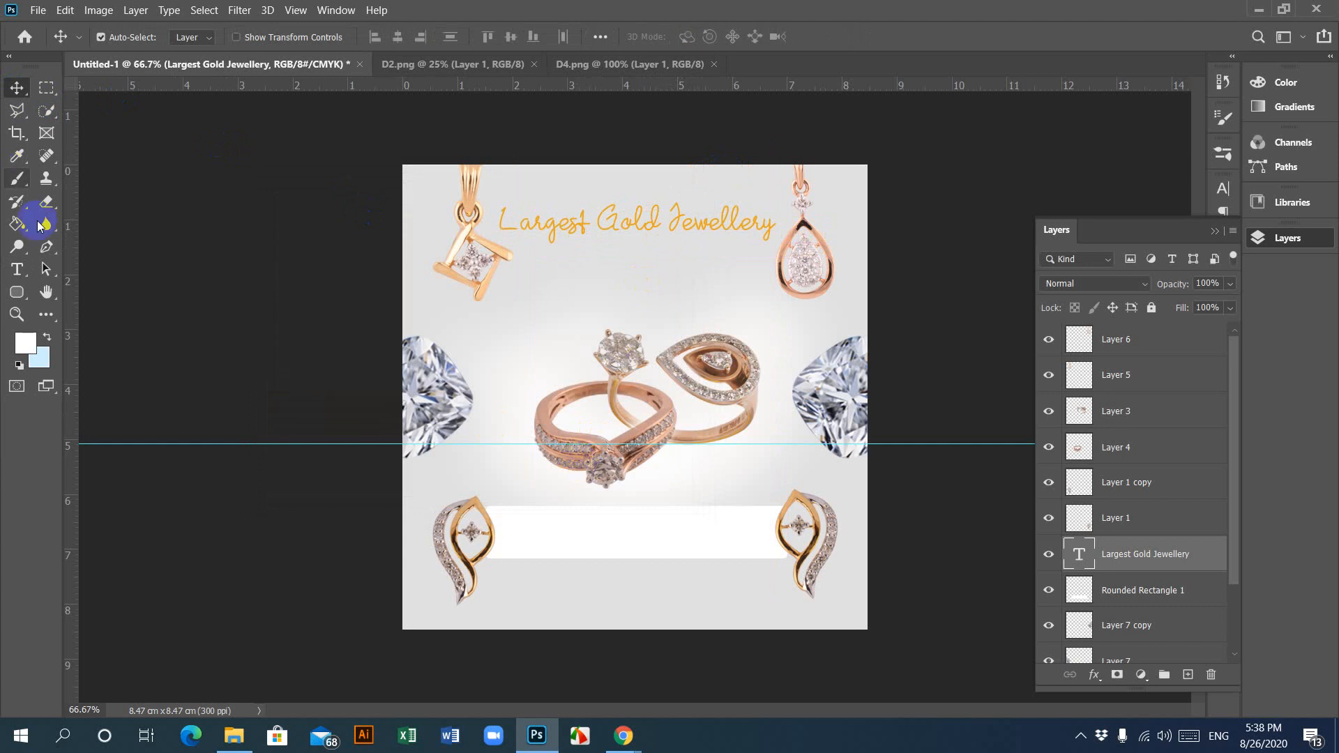
Step: Delete the word "Gold" and its extra space so the headline reads "Largest Jewellery"
click(17, 269)
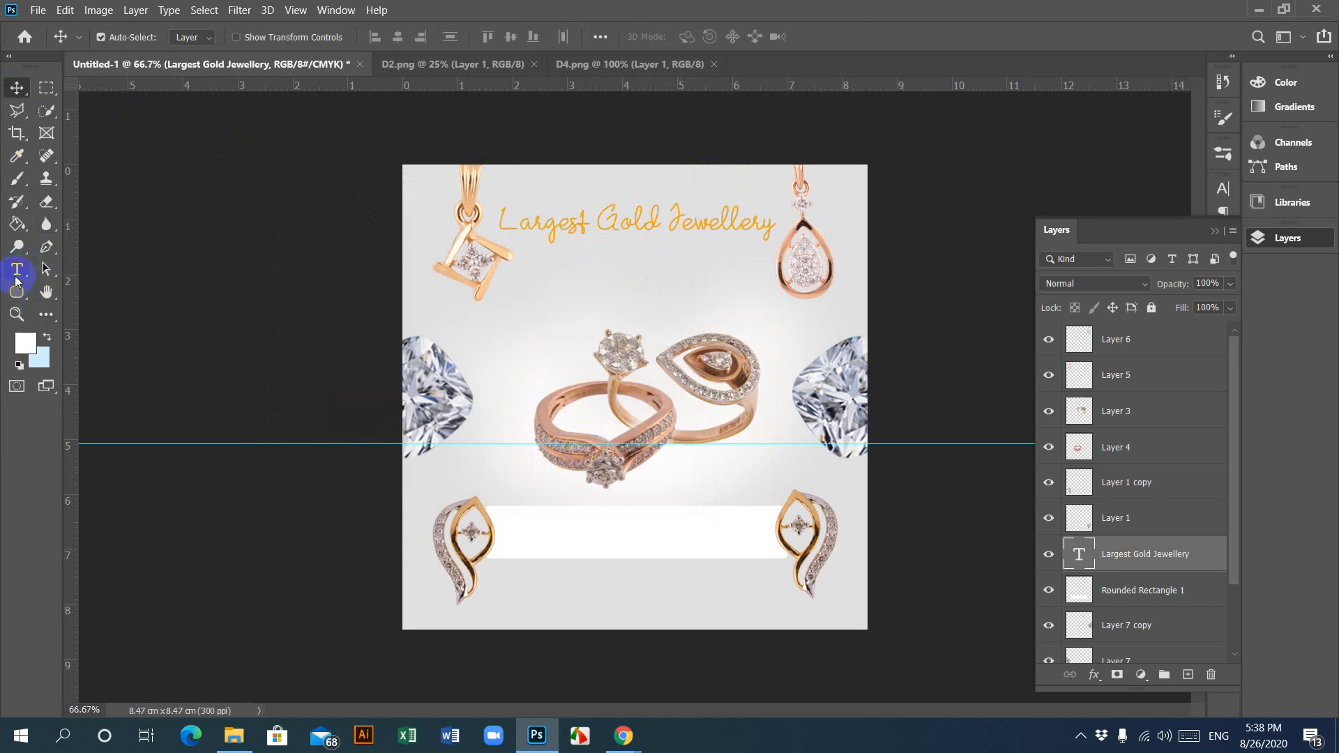
click(631, 224)
drag(660, 224, 606, 221)
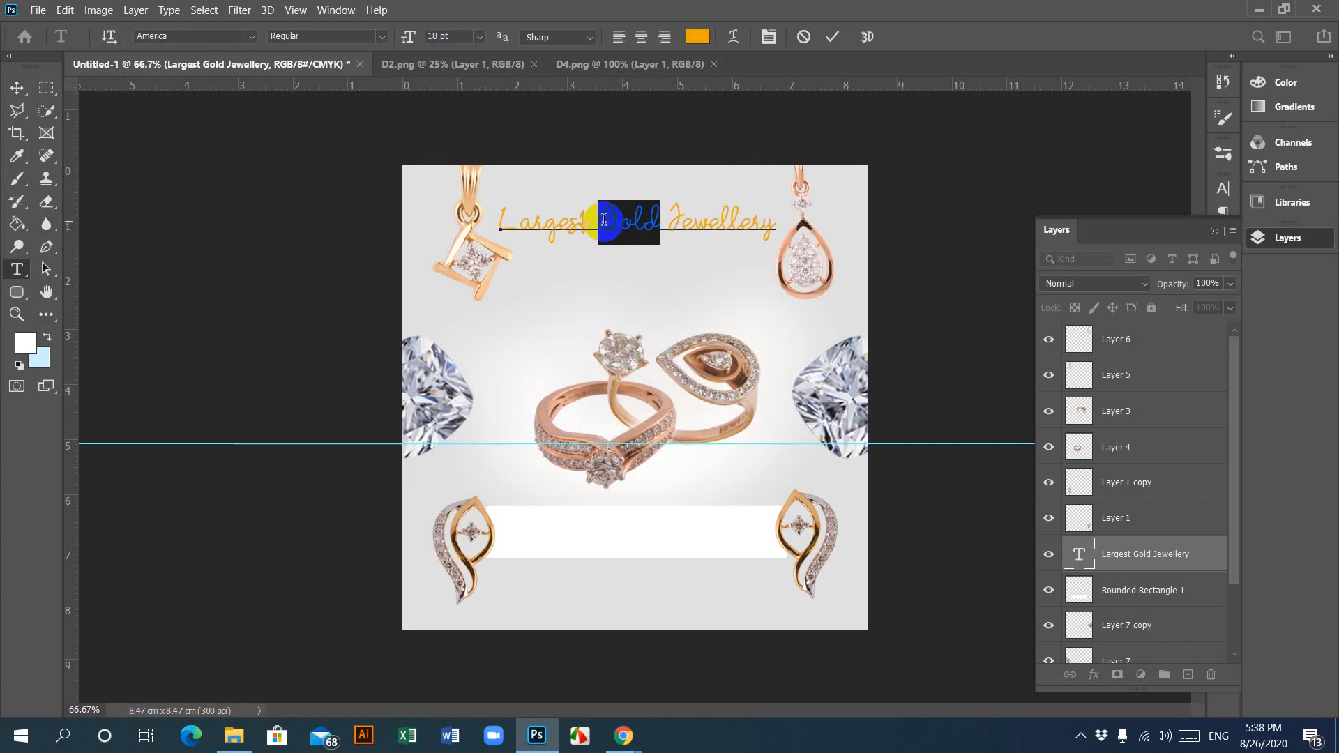
key(BackSpace)
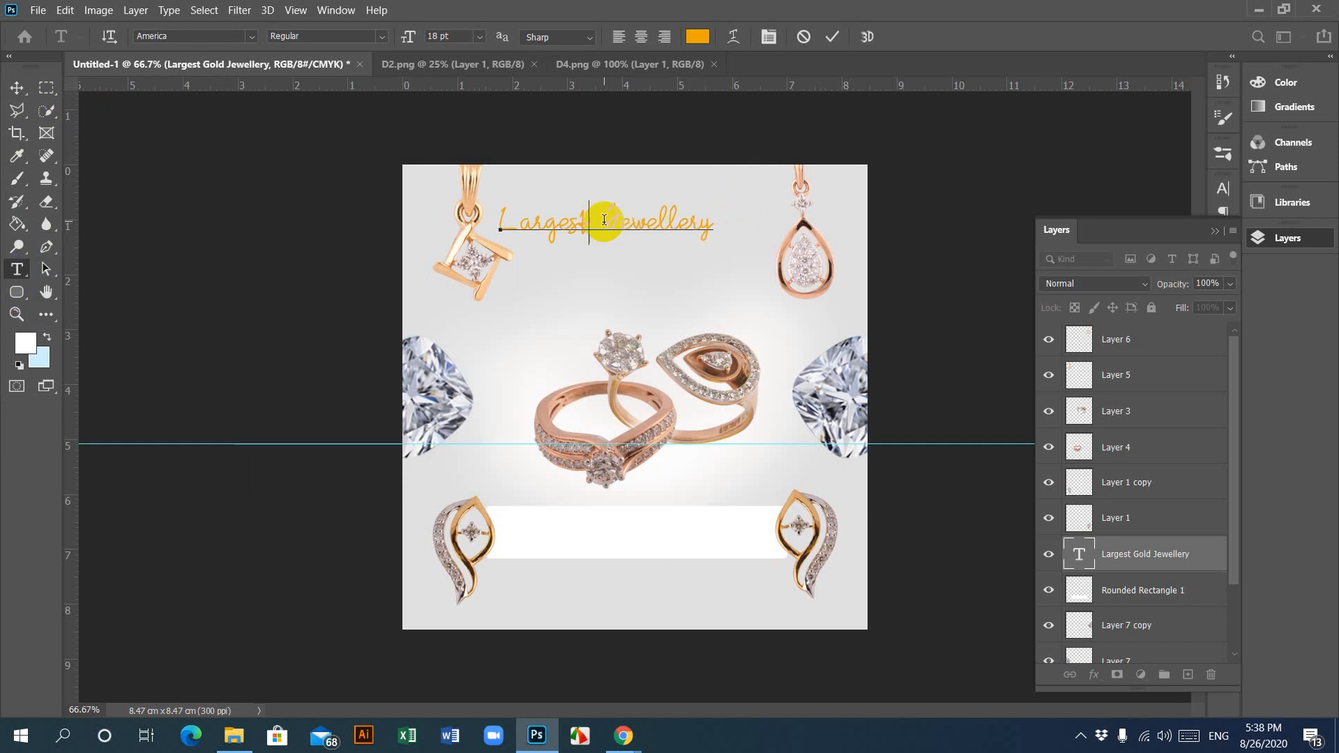
key(Delete)
Step: Set the whole "Largest Jewellery" headline to 24 pt and commit the text
drag(679, 226, 496, 224)
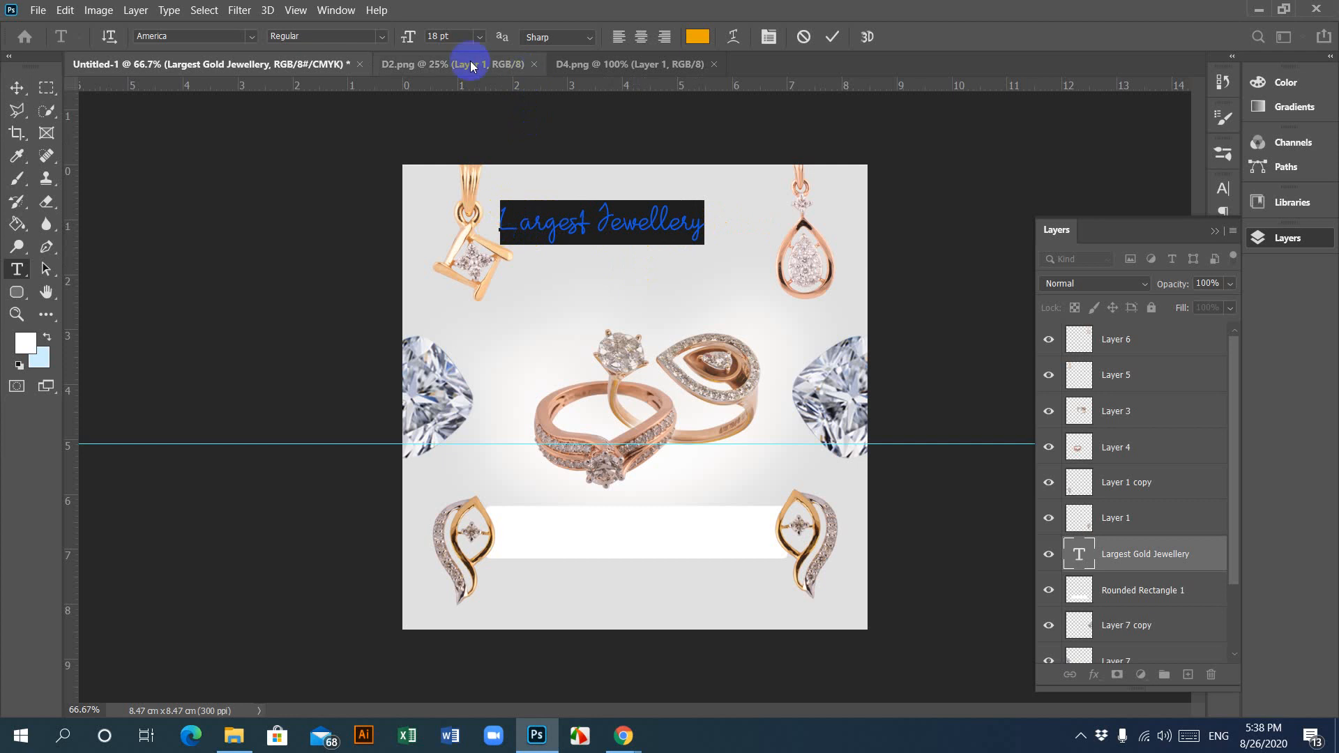
click(479, 36)
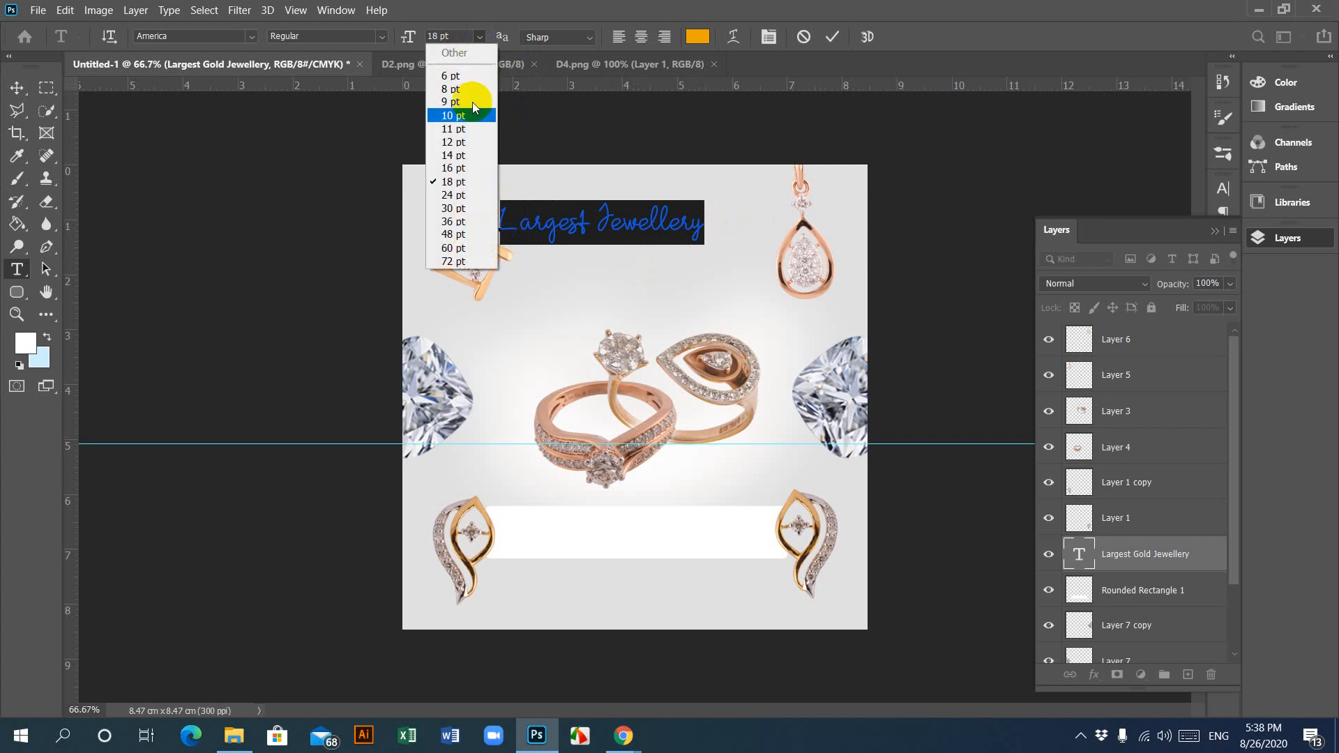
click(455, 194)
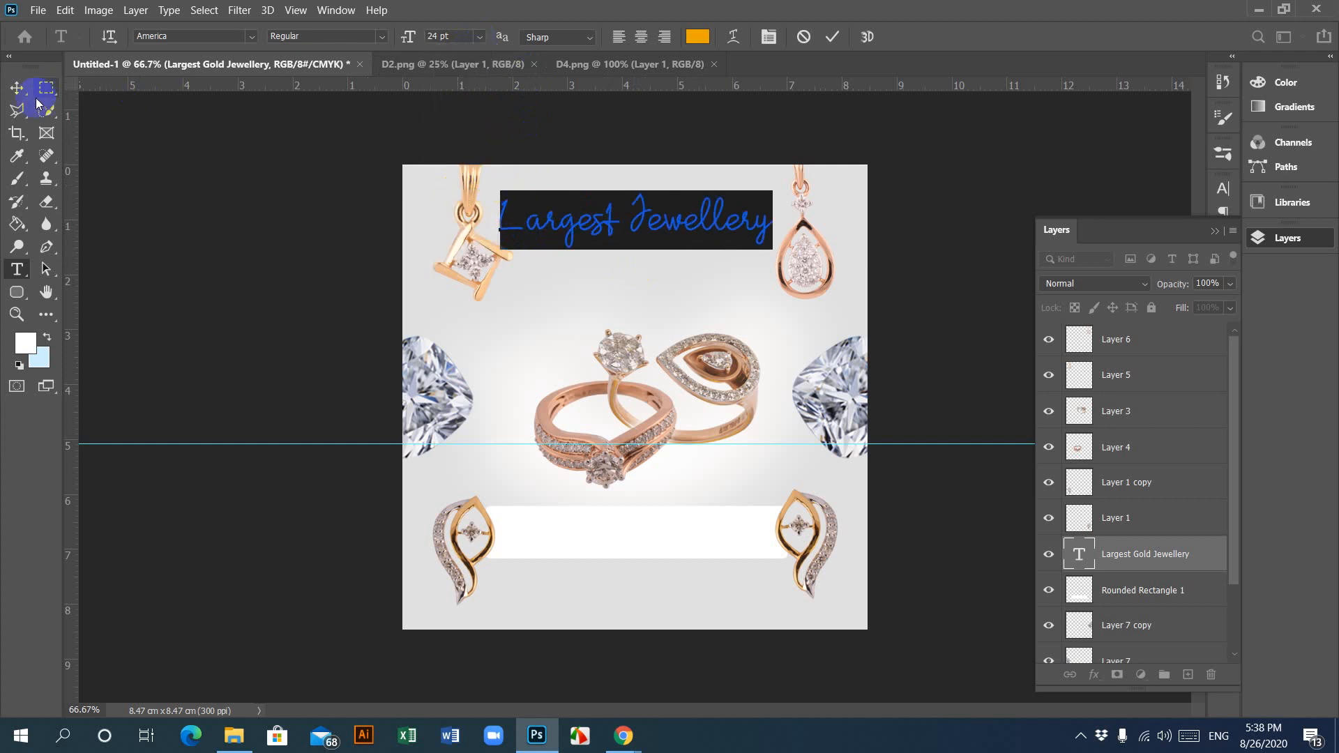
click(15, 92)
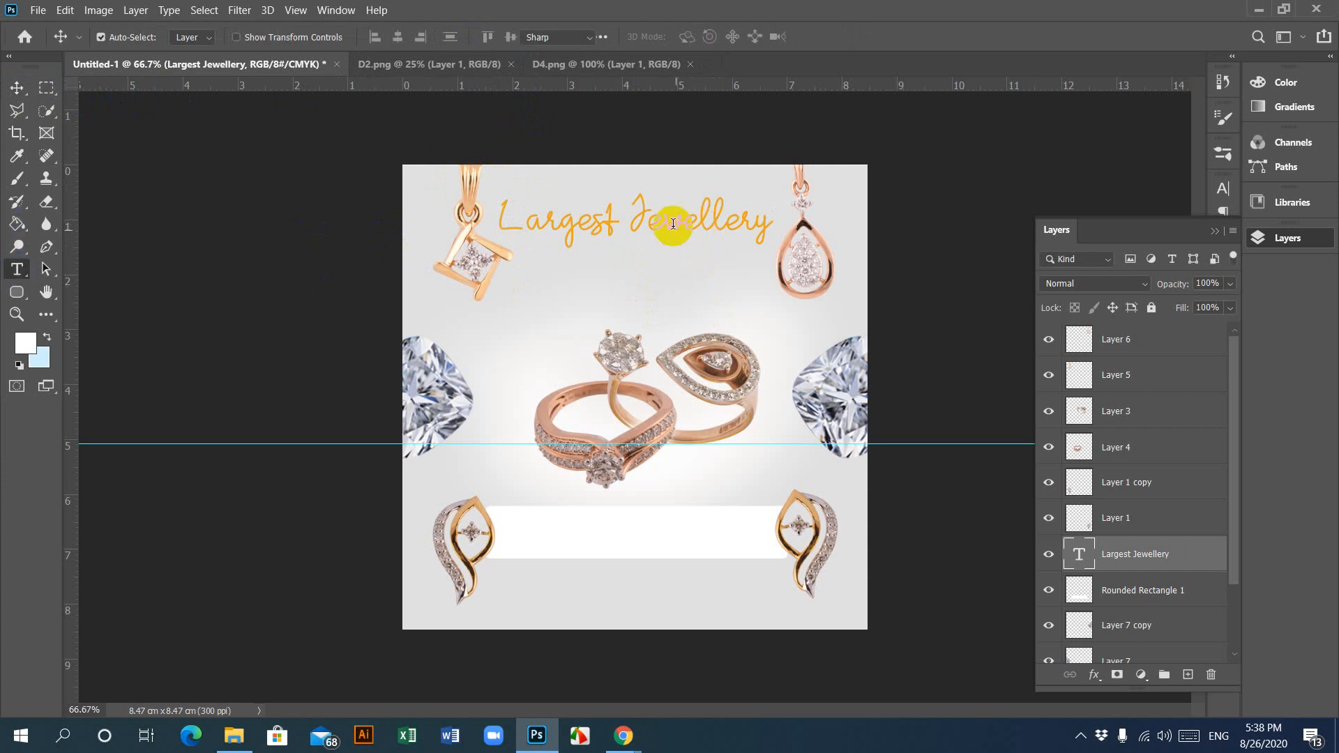
Step: Change the colour of the whole "Largest Jewellery" headline to black (#000000)
click(672, 223)
key(ctrl+a)
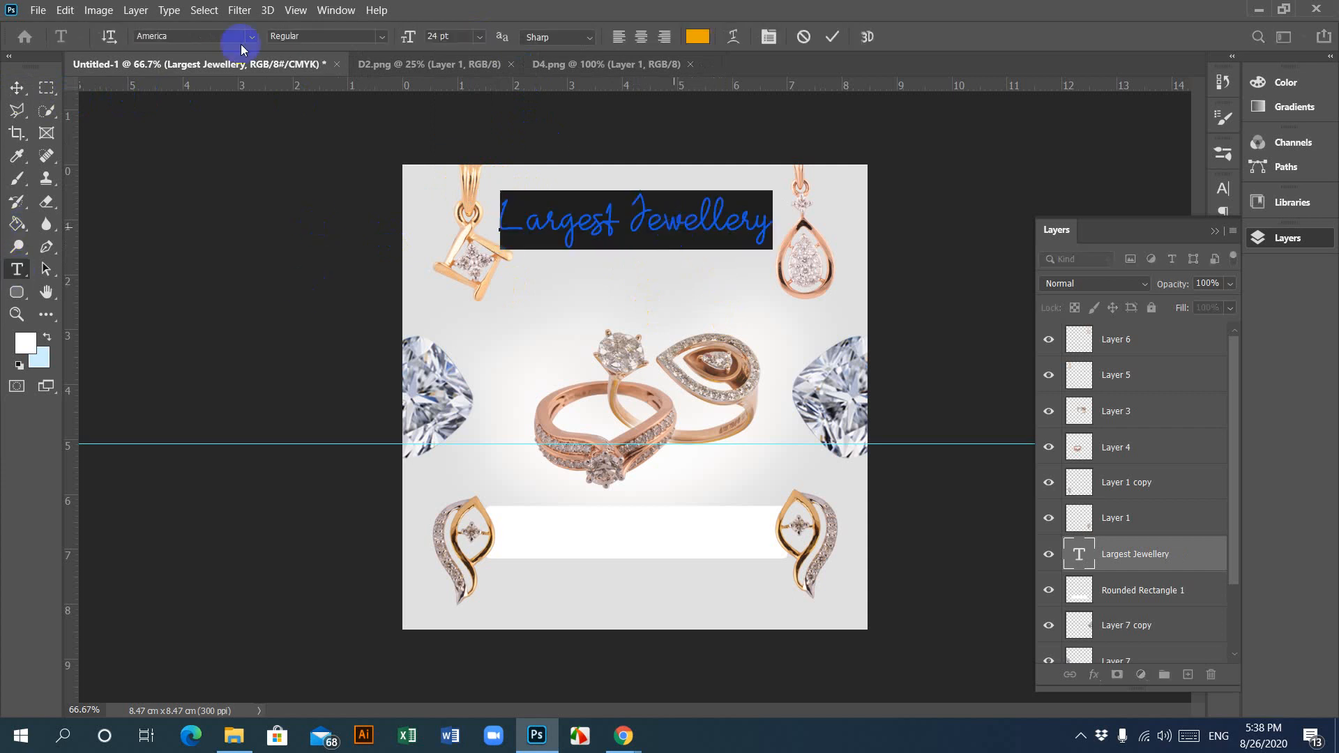
click(697, 36)
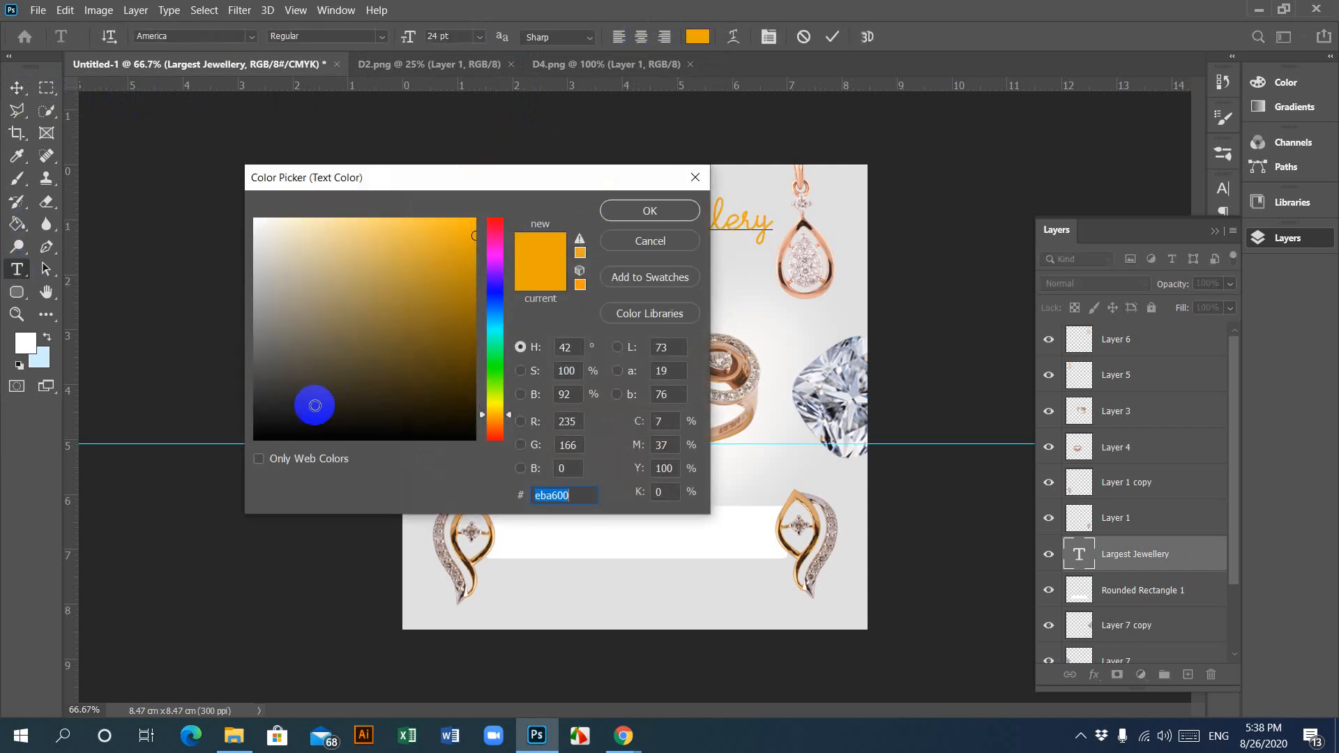
drag(449, 421, 493, 449)
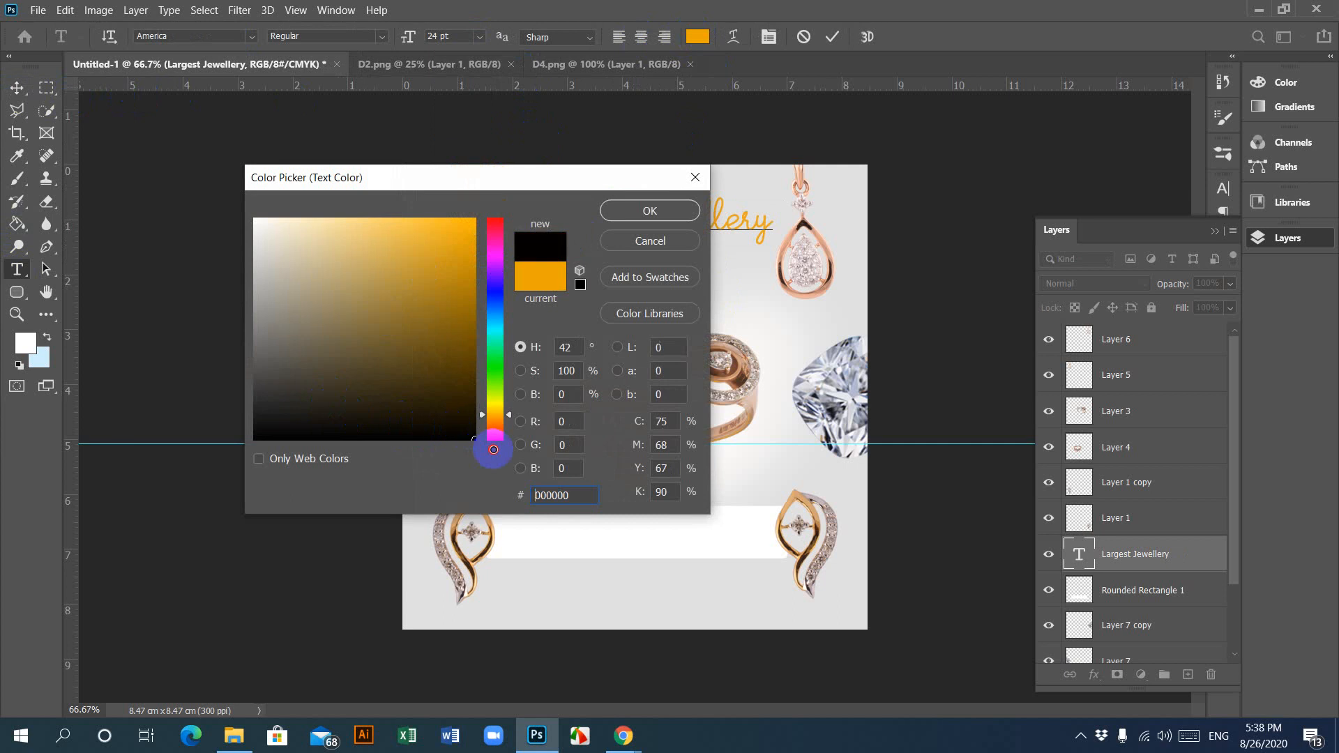
click(650, 211)
Step: Move the headline down about 1.60 cm to just above the rings and place a duplicate of it on the white bar
click(17, 87)
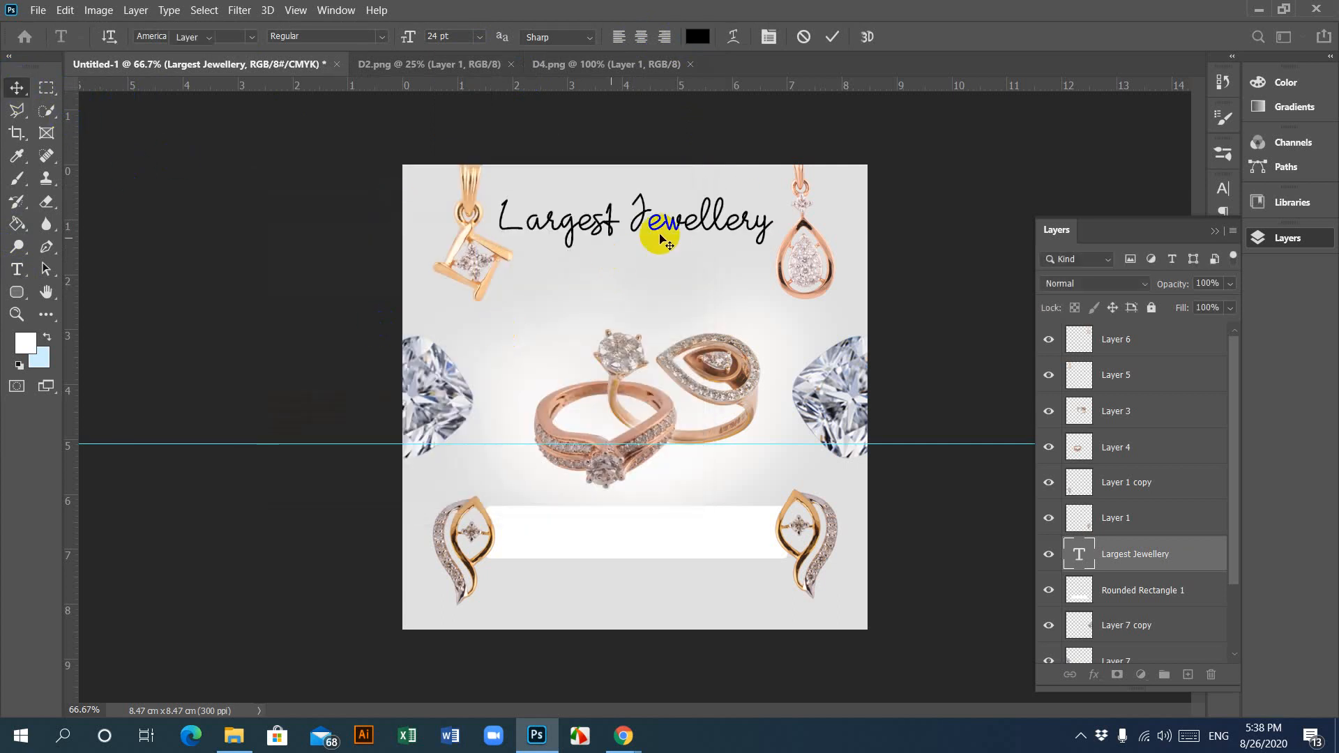
drag(675, 218, 691, 311)
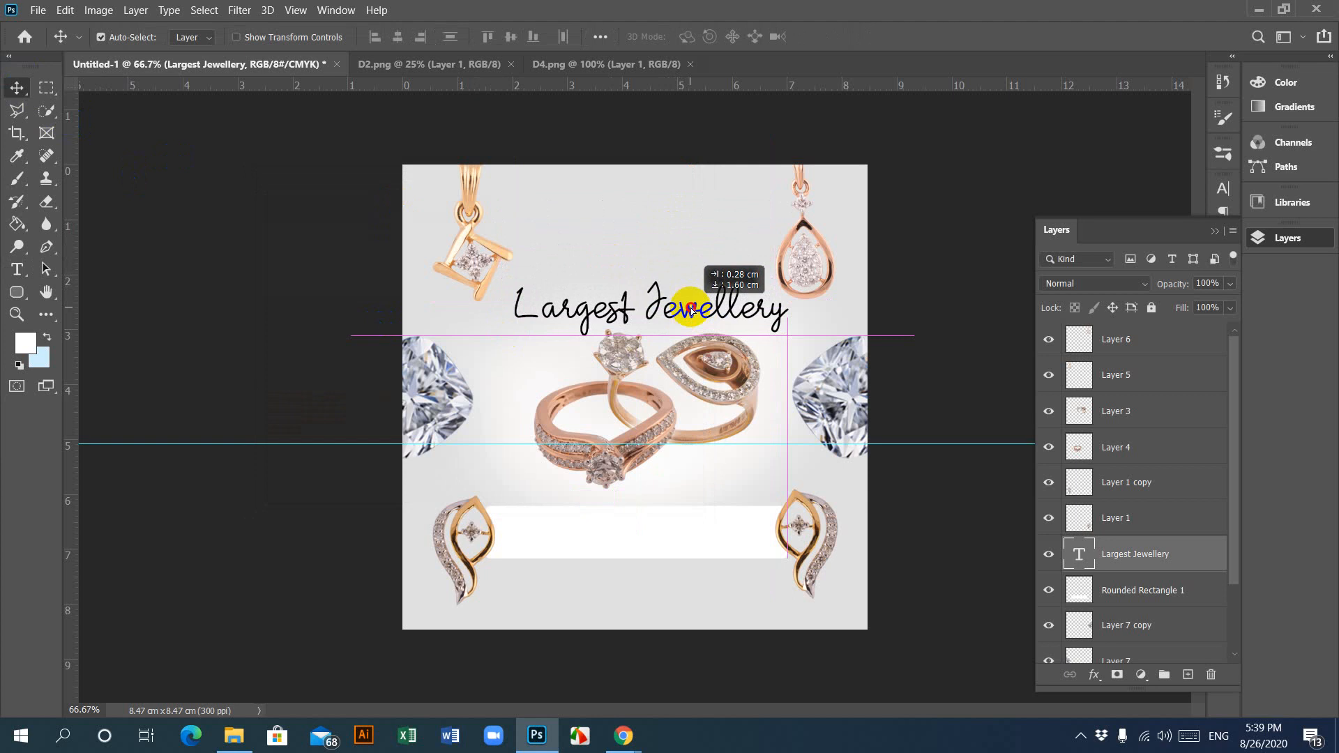
drag(690, 310, 690, 310)
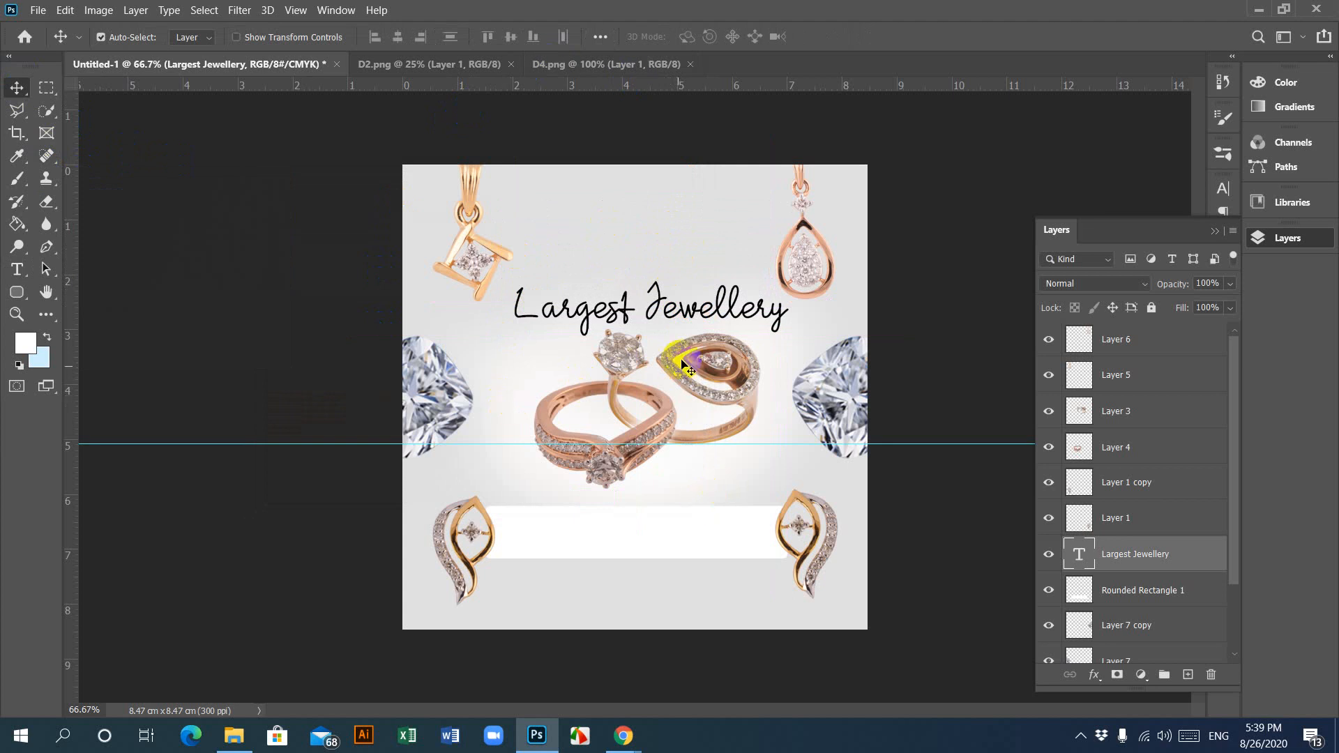
drag(711, 317, 689, 532)
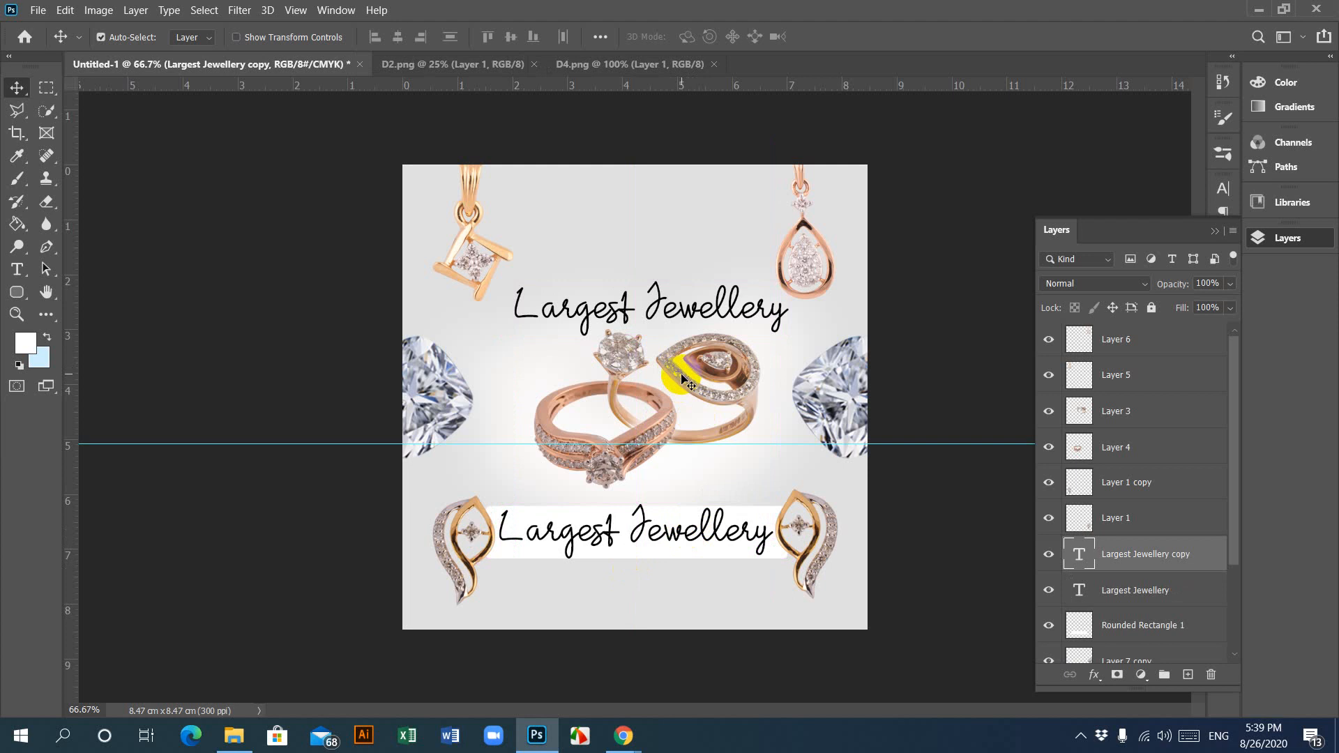
Step: Replace the upper headline's text with "Your logo here" and move it up between the two pendants
key(alt+bracketleft)
click(15, 270)
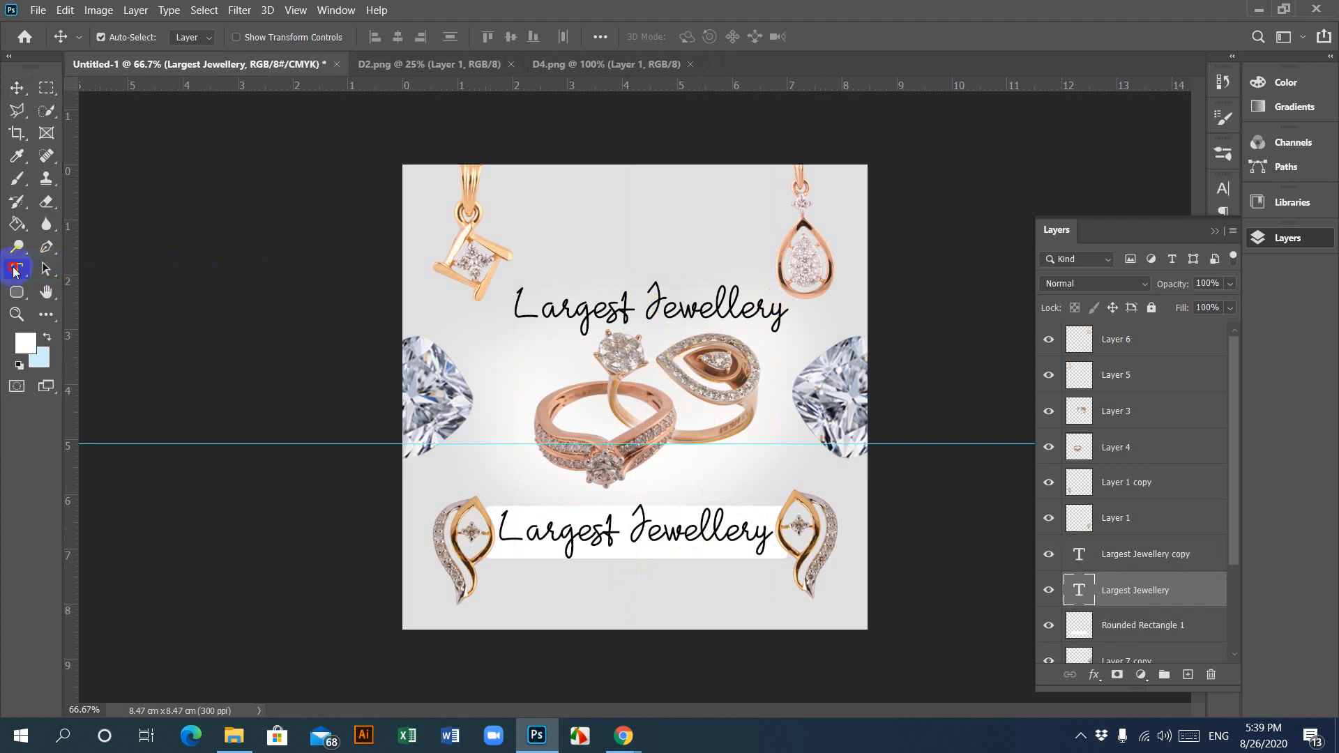
click(681, 307)
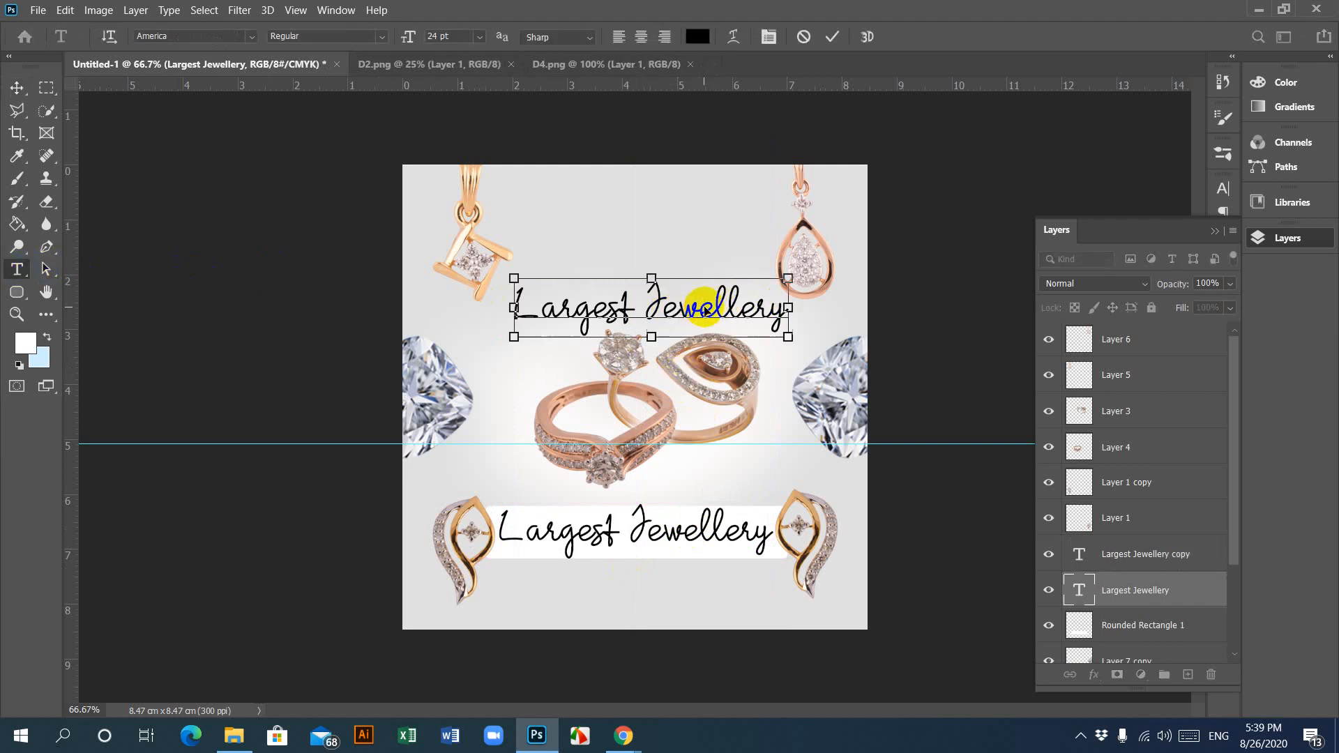
triple_click(704, 307)
text(L)
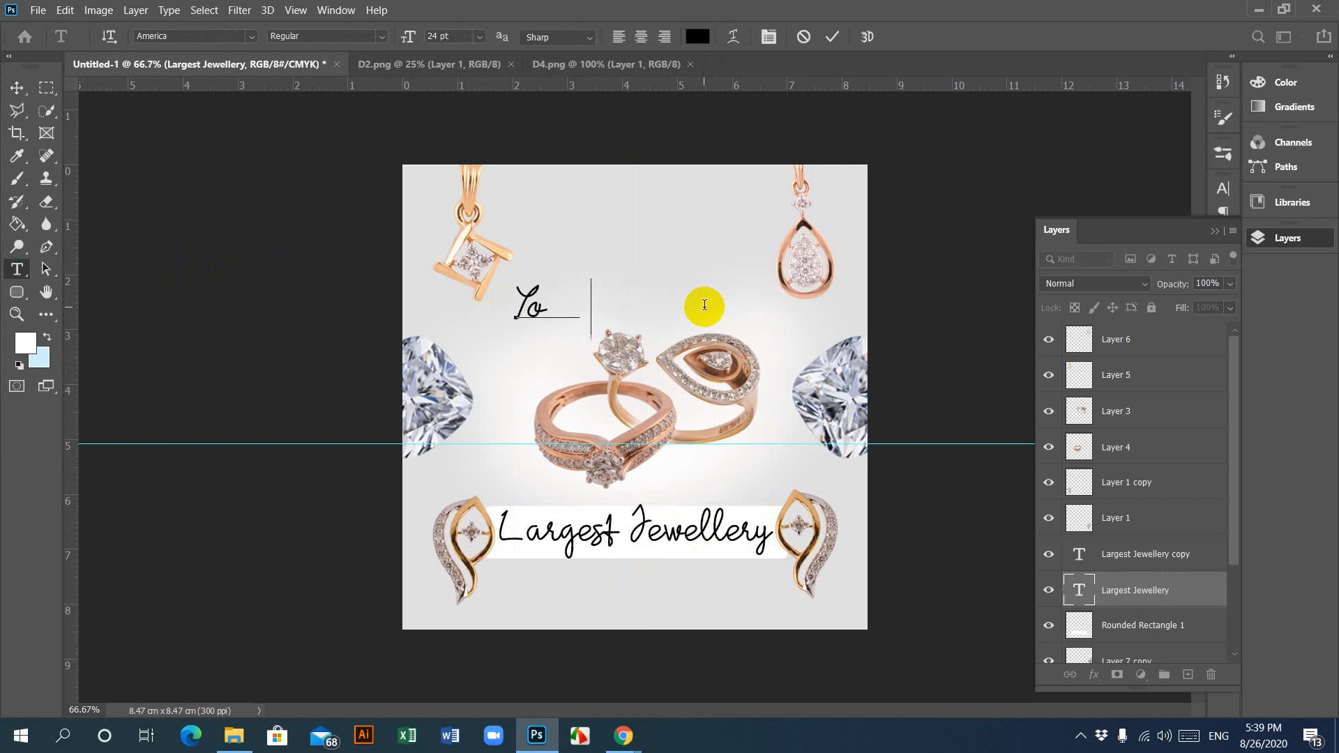
text(our logo here)
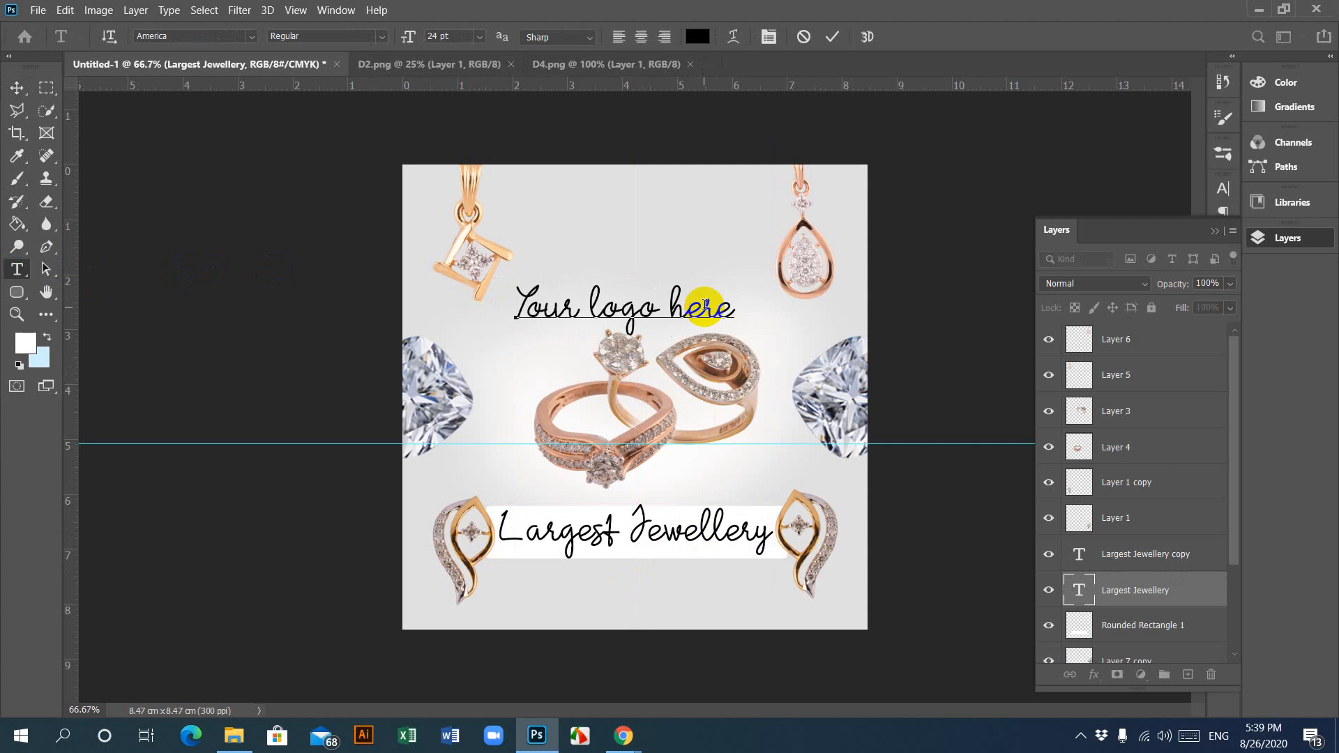
click(17, 87)
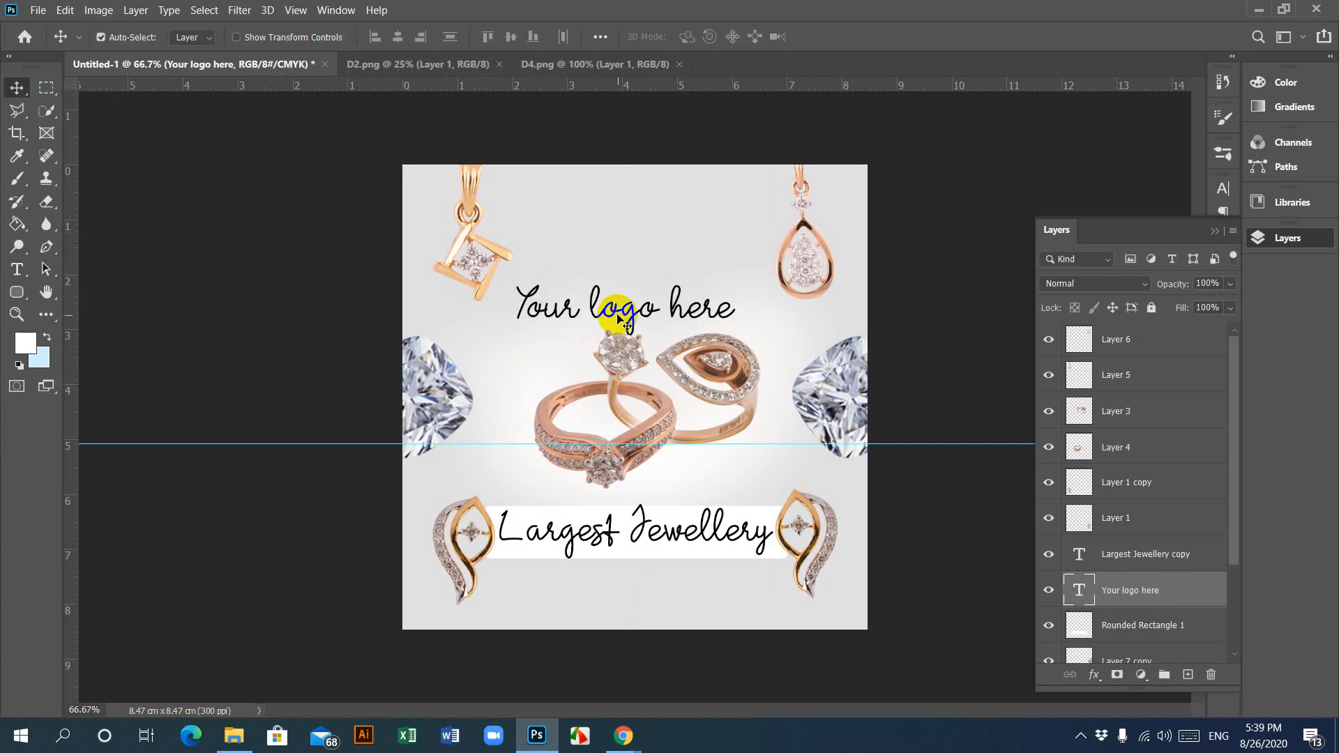
drag(623, 313, 620, 219)
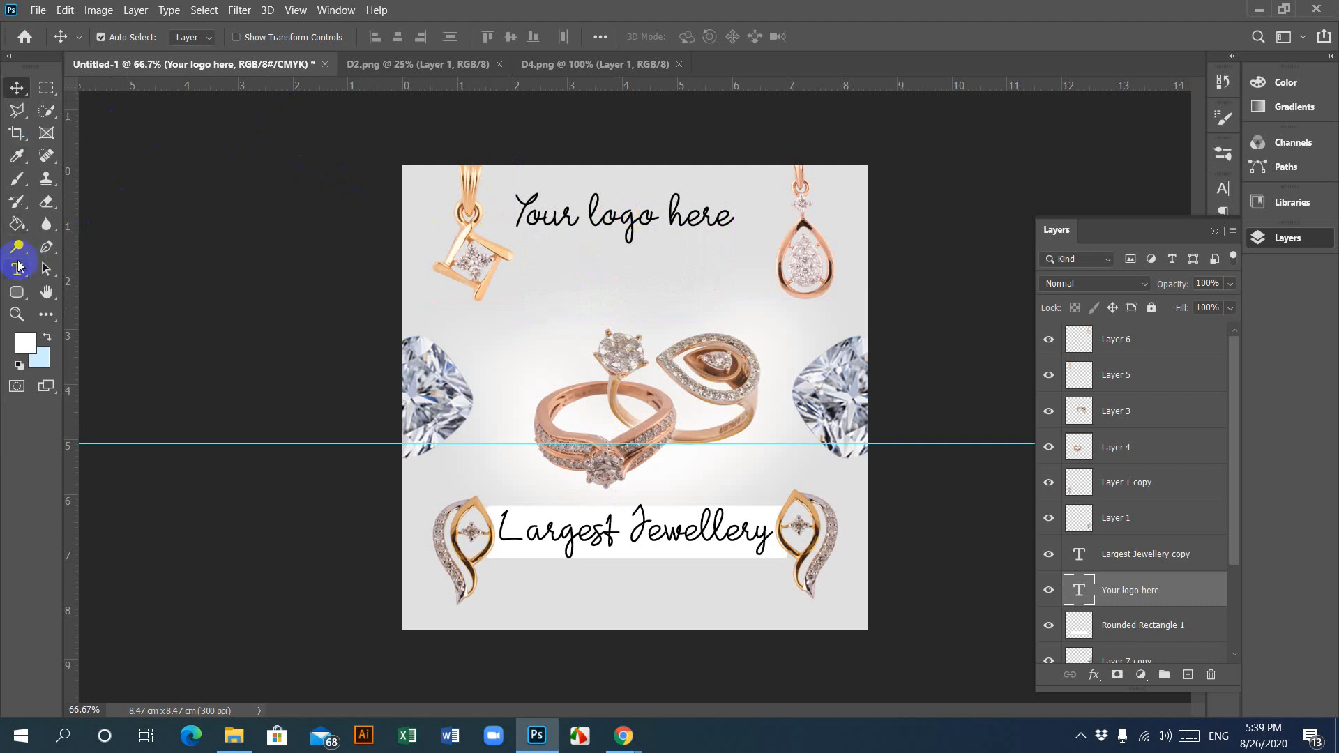
Step: Delete the word "Your" and its space so the upper text reads "logo here"
click(15, 269)
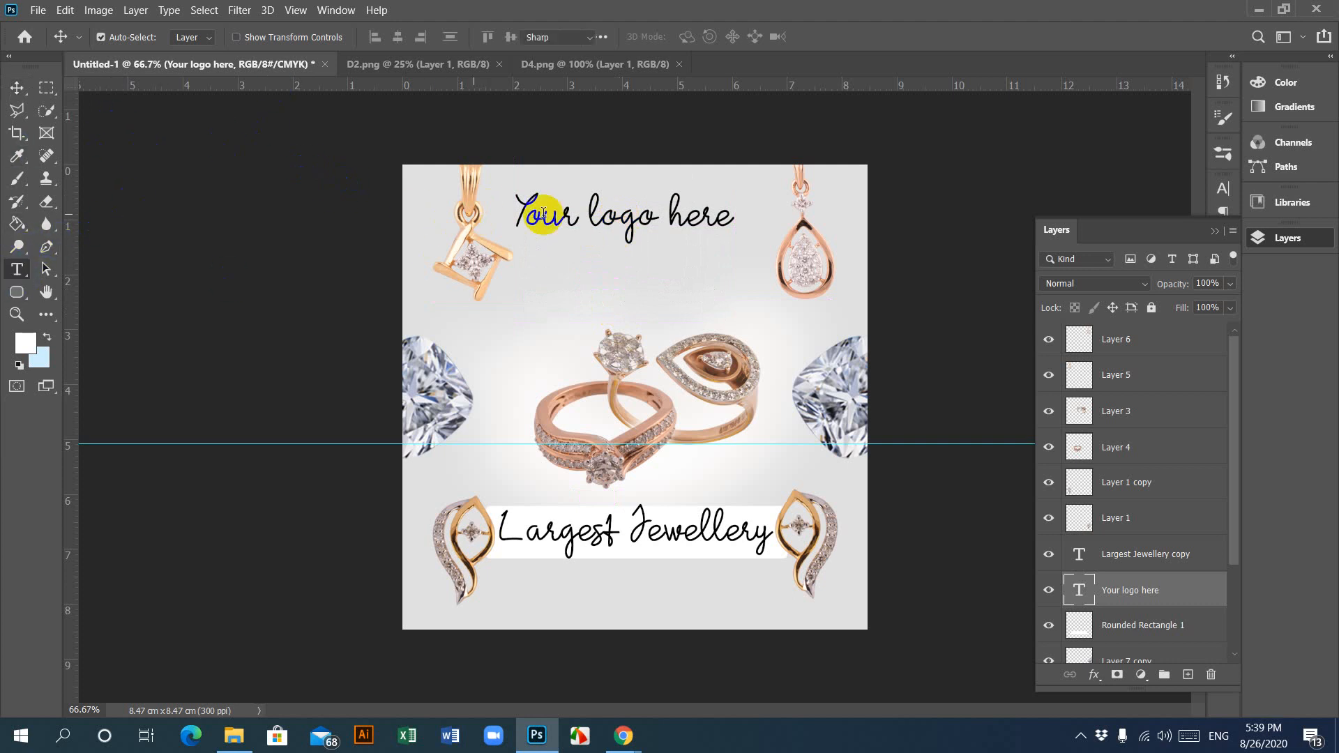
click(591, 214)
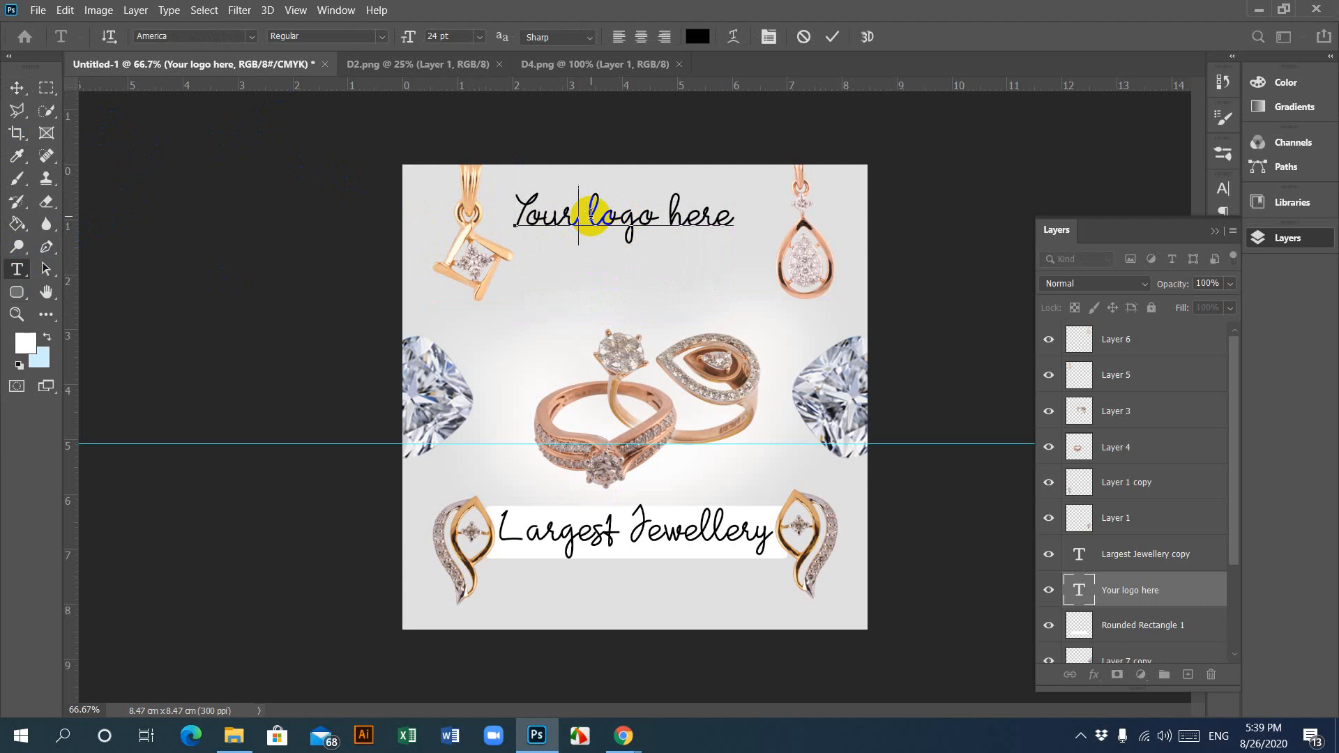
key(BackSpace)
key(BackSpace)
key(BackSpace)
key(BackSpace)
key(BackSpace)
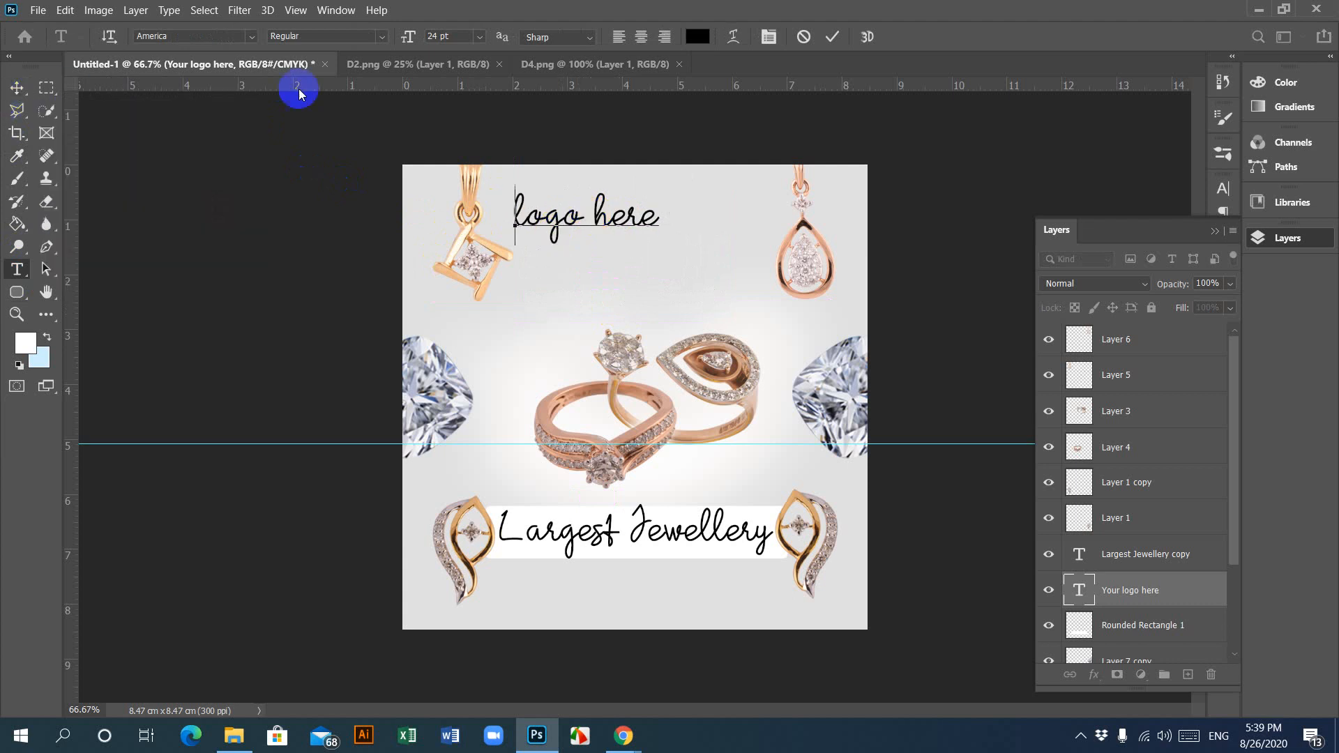
Step: Set the "logo here" text in the Couture Bold font and break it into two lines, one word each
drag(515, 220, 695, 216)
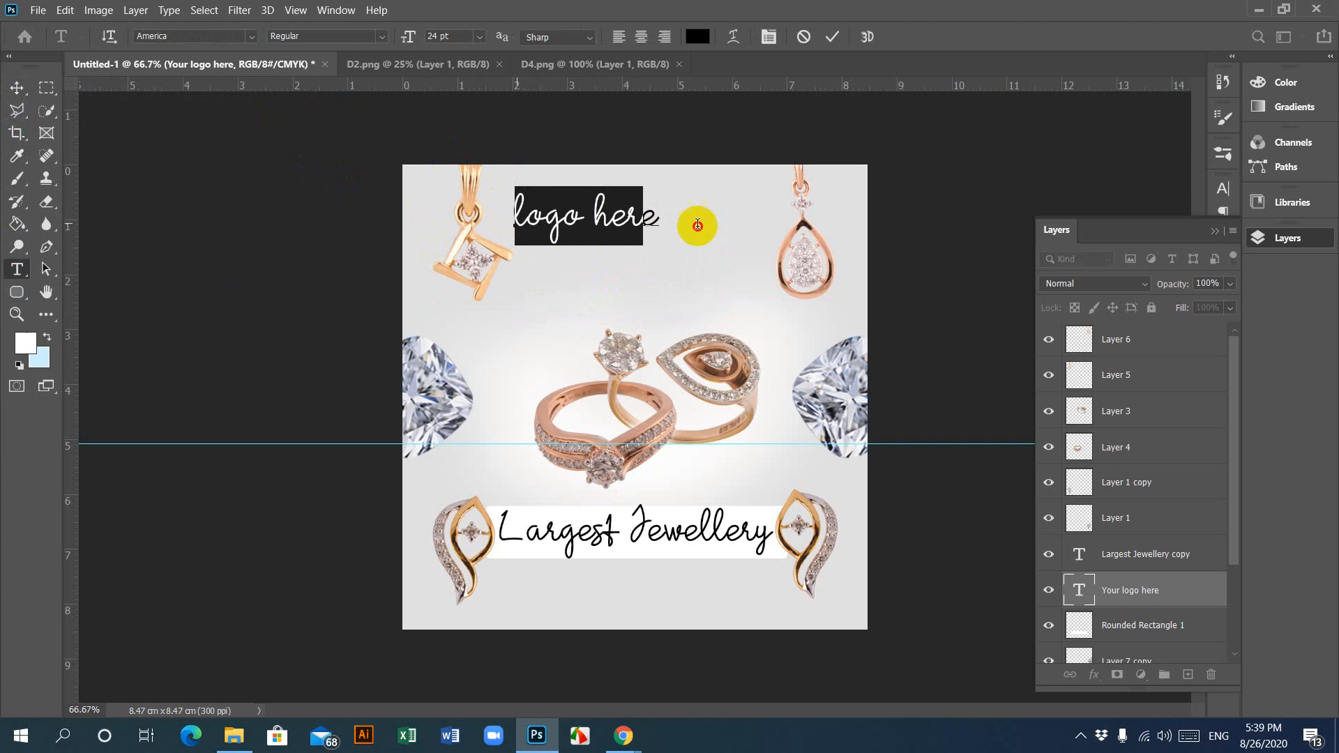
click(253, 40)
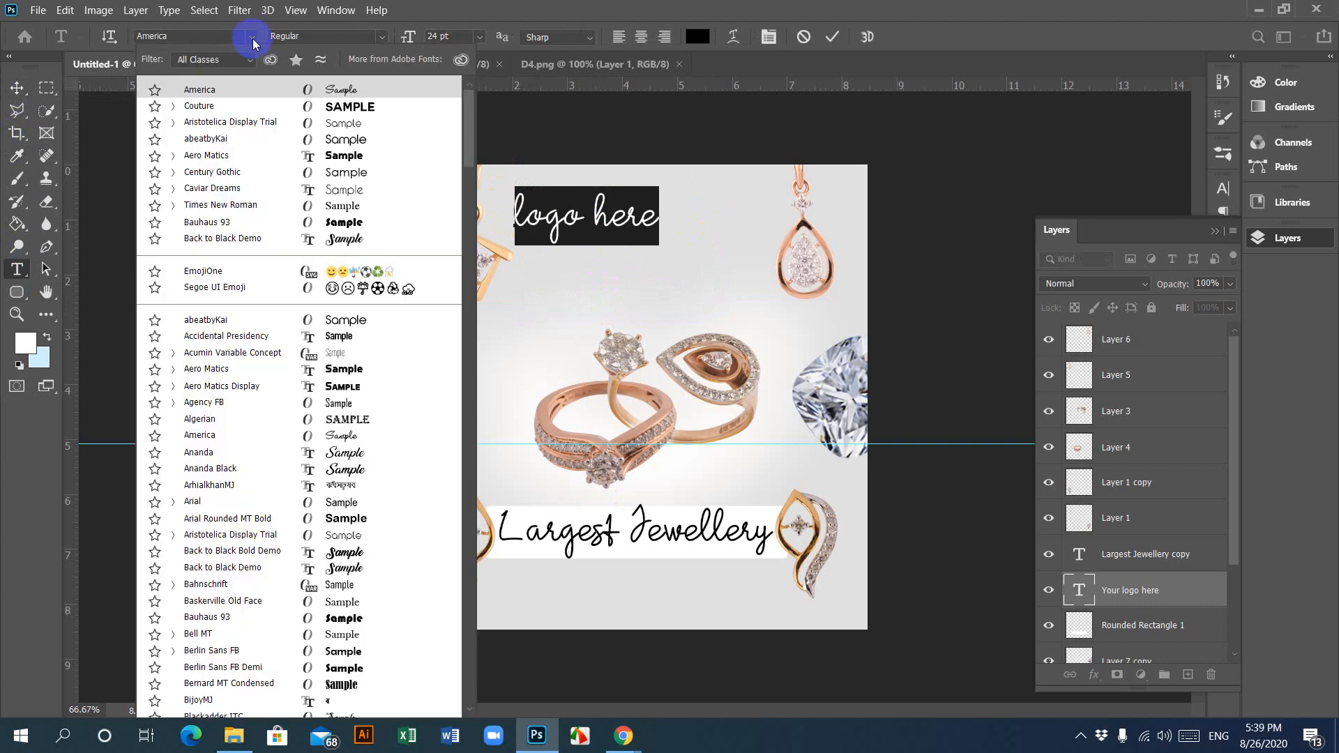
click(258, 108)
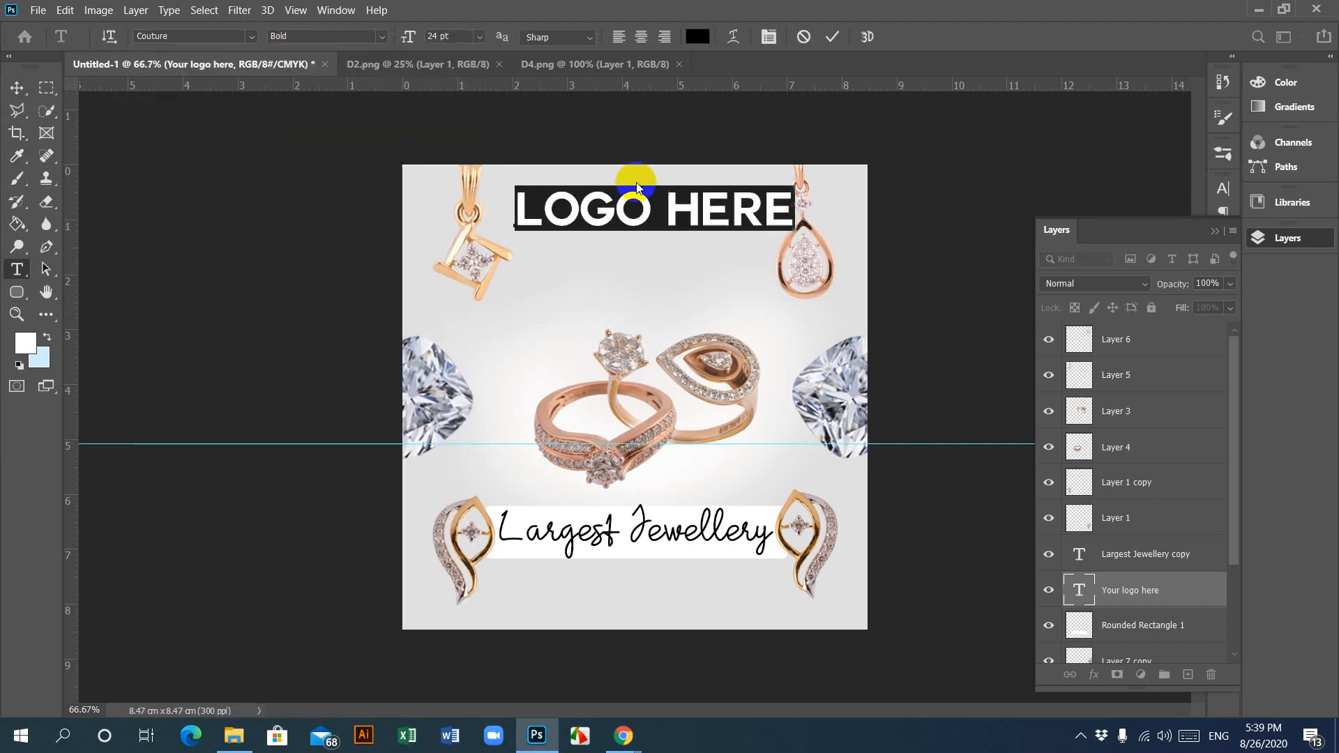
click(669, 213)
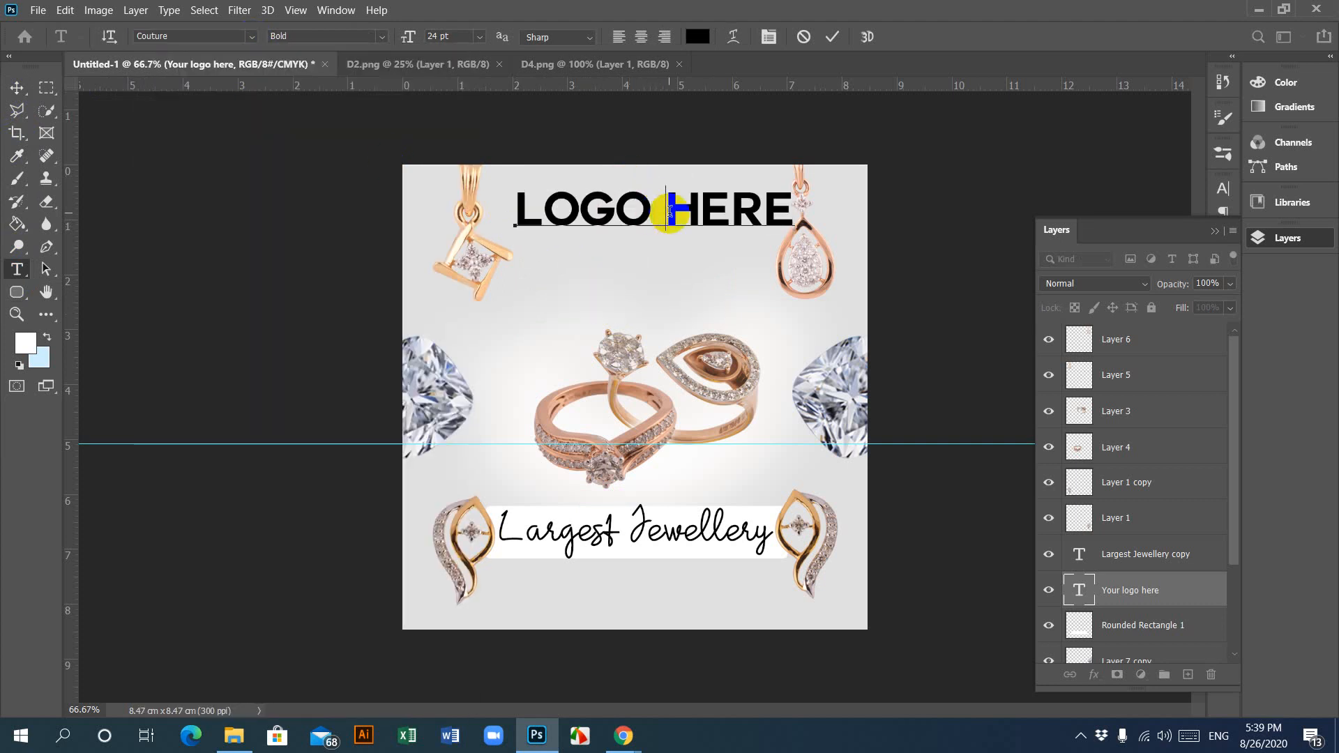
key(BackSpace)
key(Return)
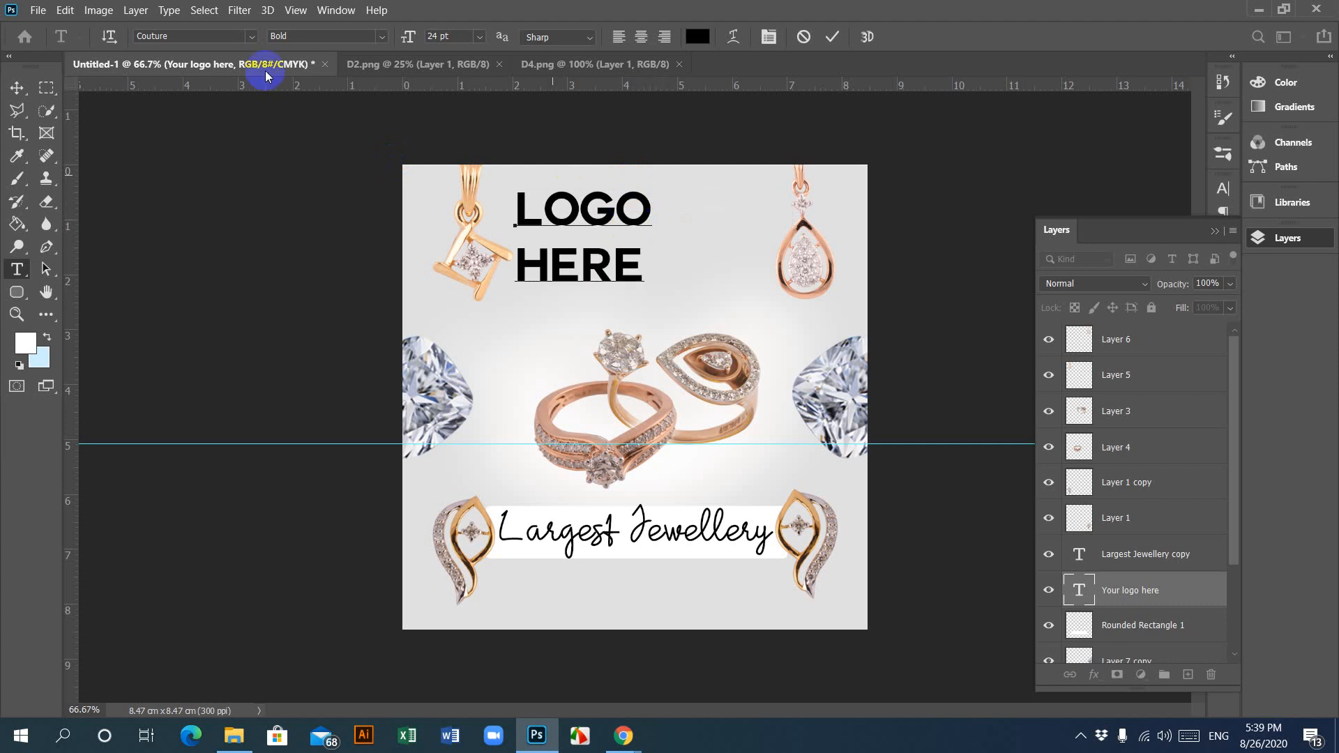
Step: Set the two-line logo text to 16 pt and move it slightly up and to the right, beside the square pendant
drag(631, 252, 432, 84)
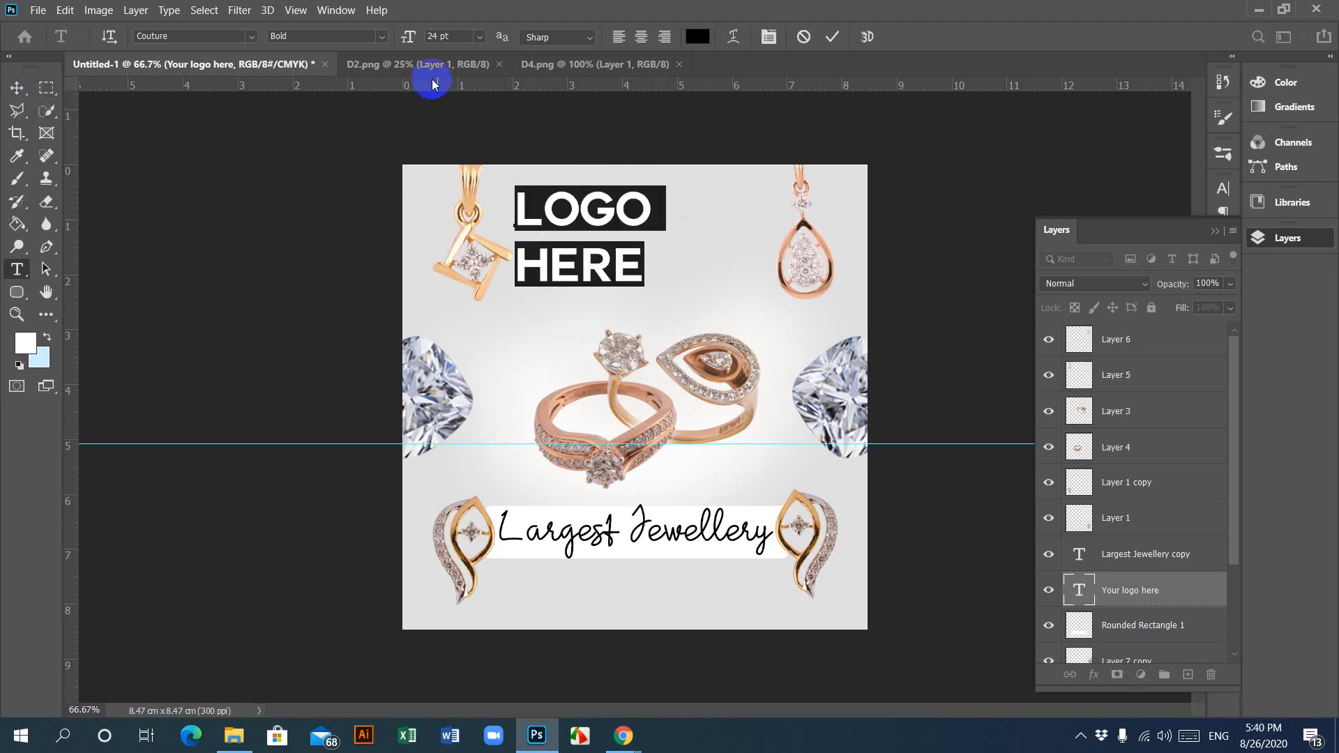
click(479, 36)
click(449, 167)
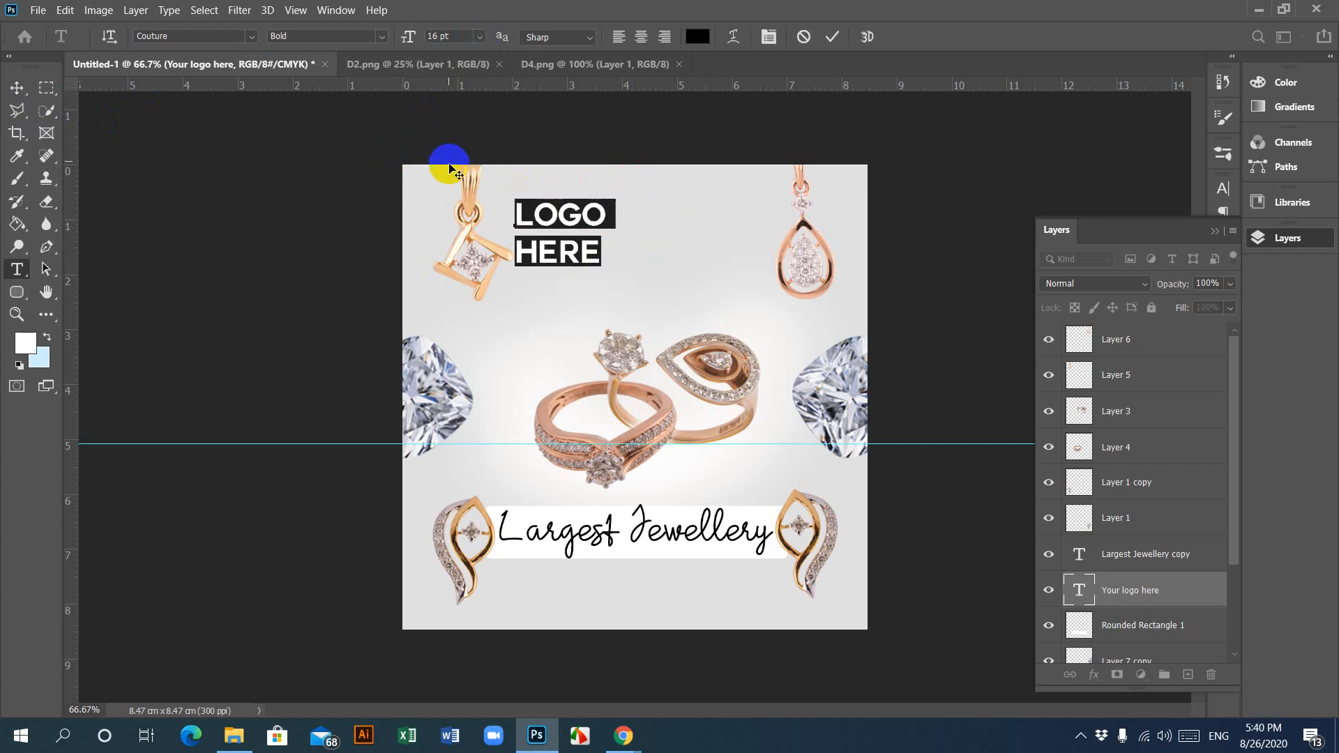
click(16, 87)
drag(571, 221, 592, 202)
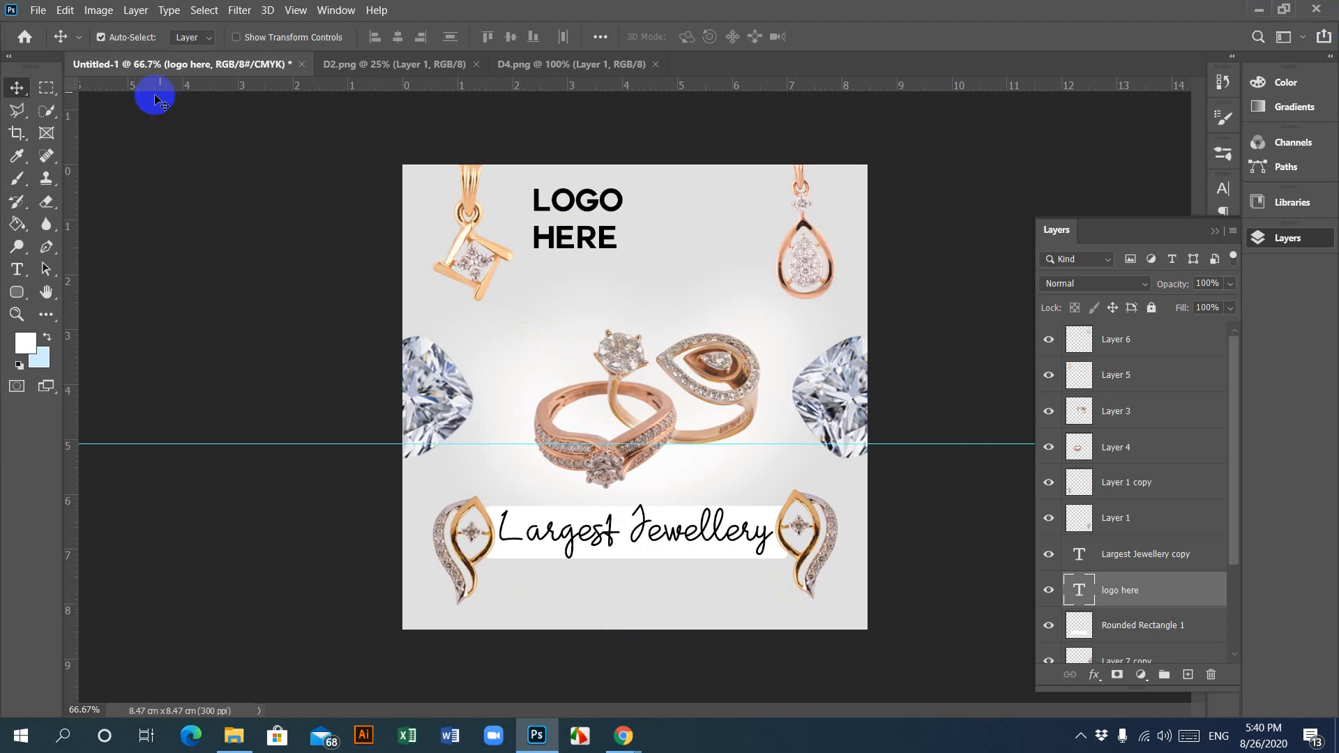
click(17, 298)
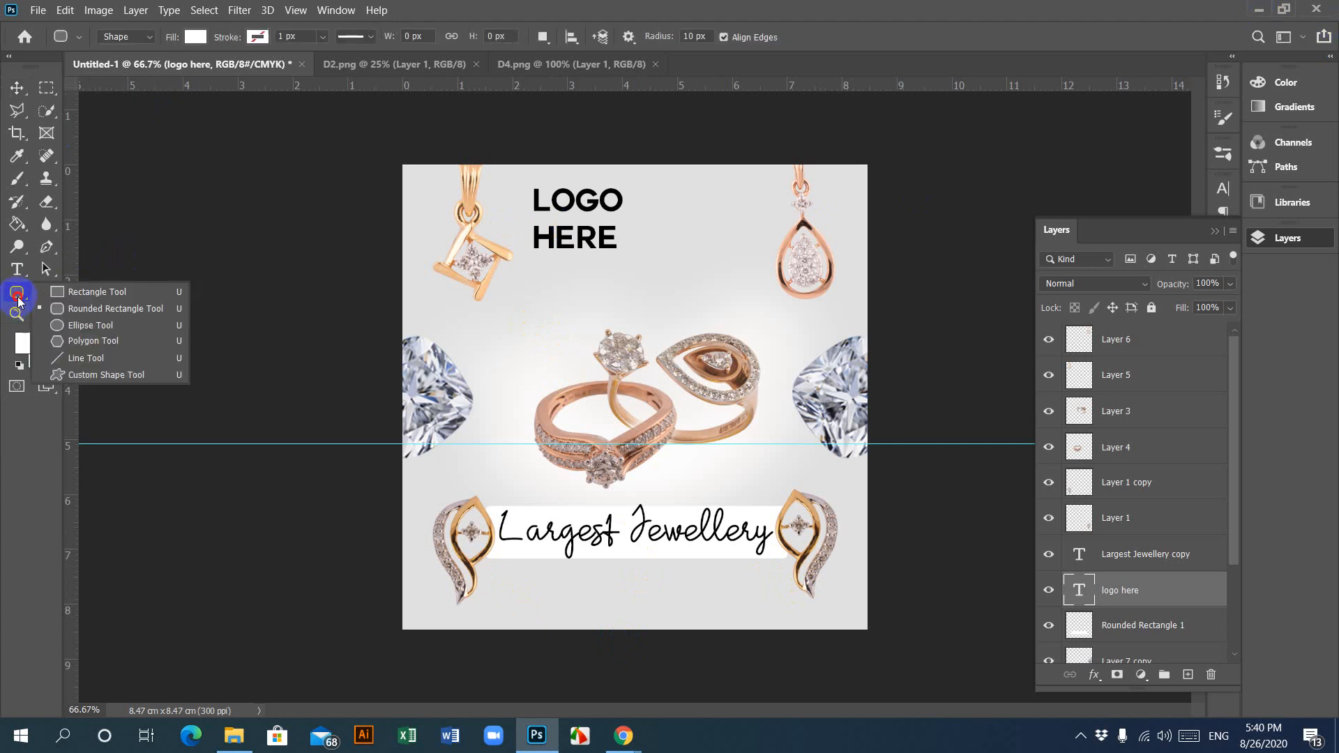
click(77, 326)
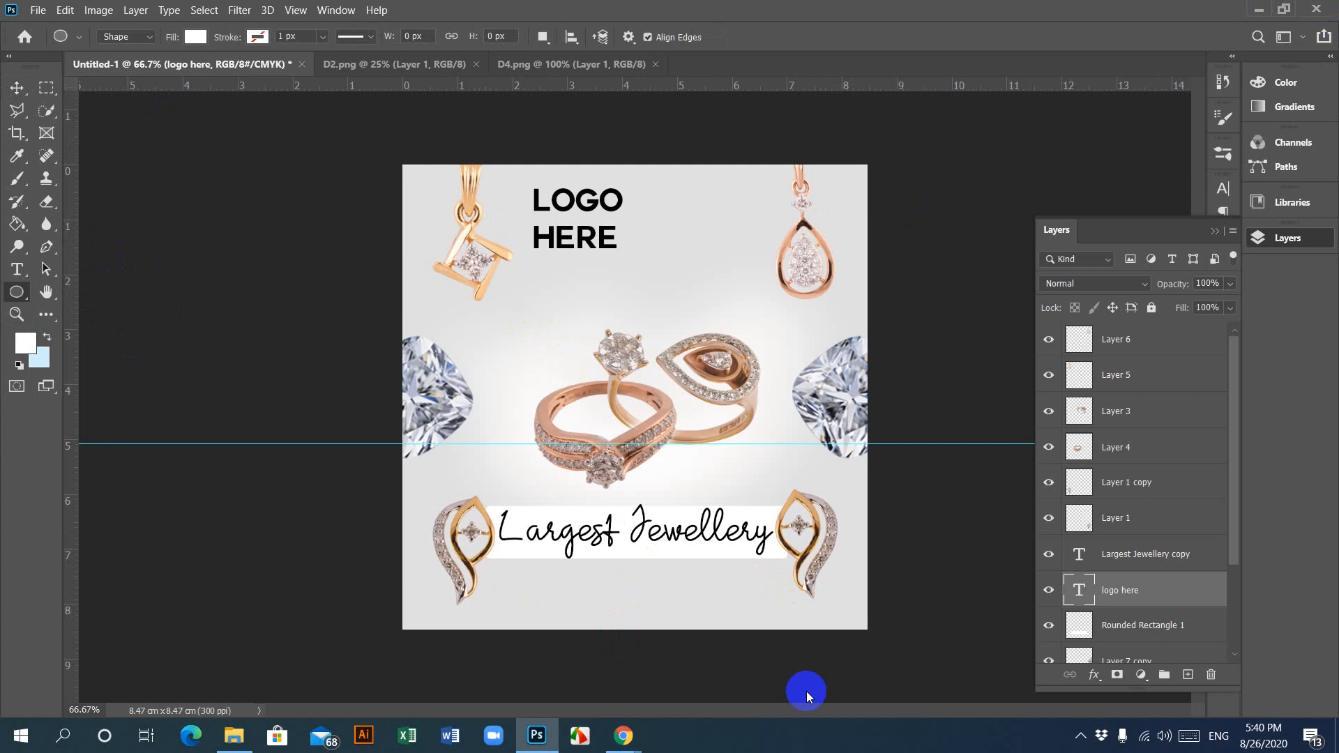
key(ctrl+plus)
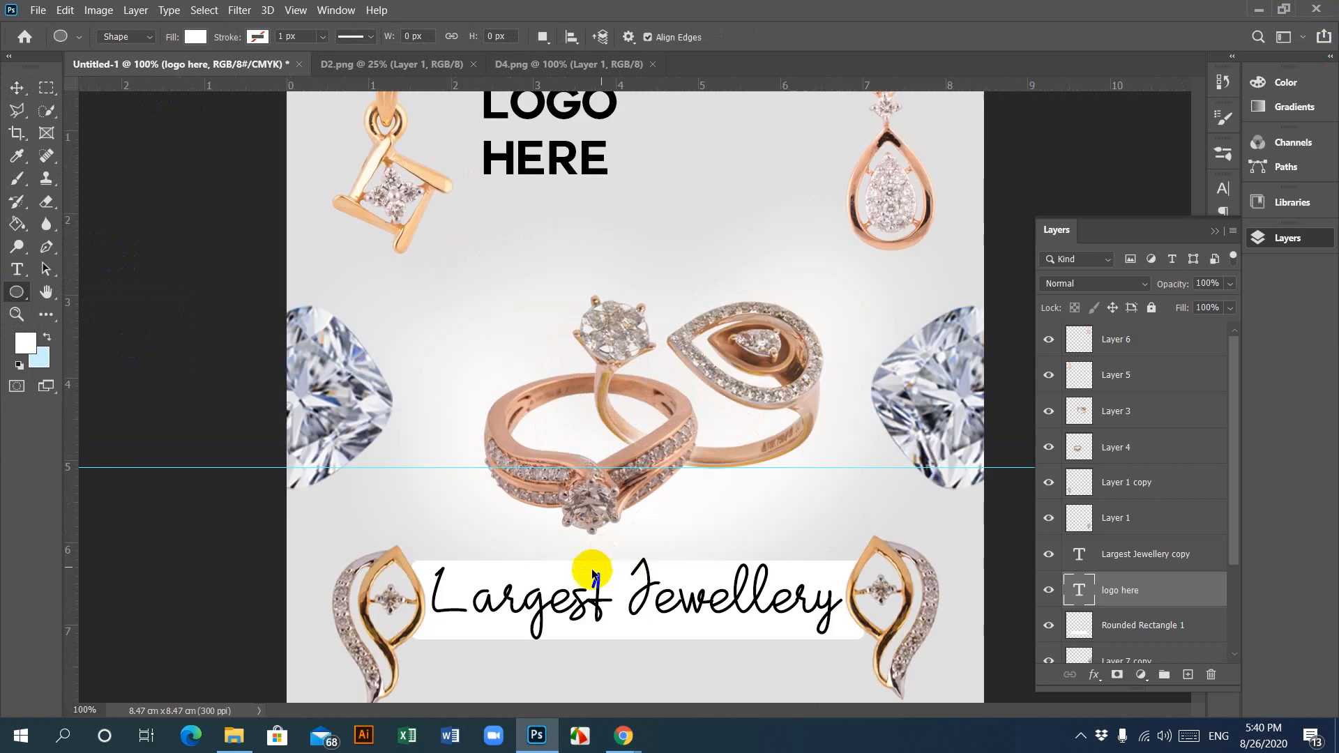
scroll(593, 565, down, 3)
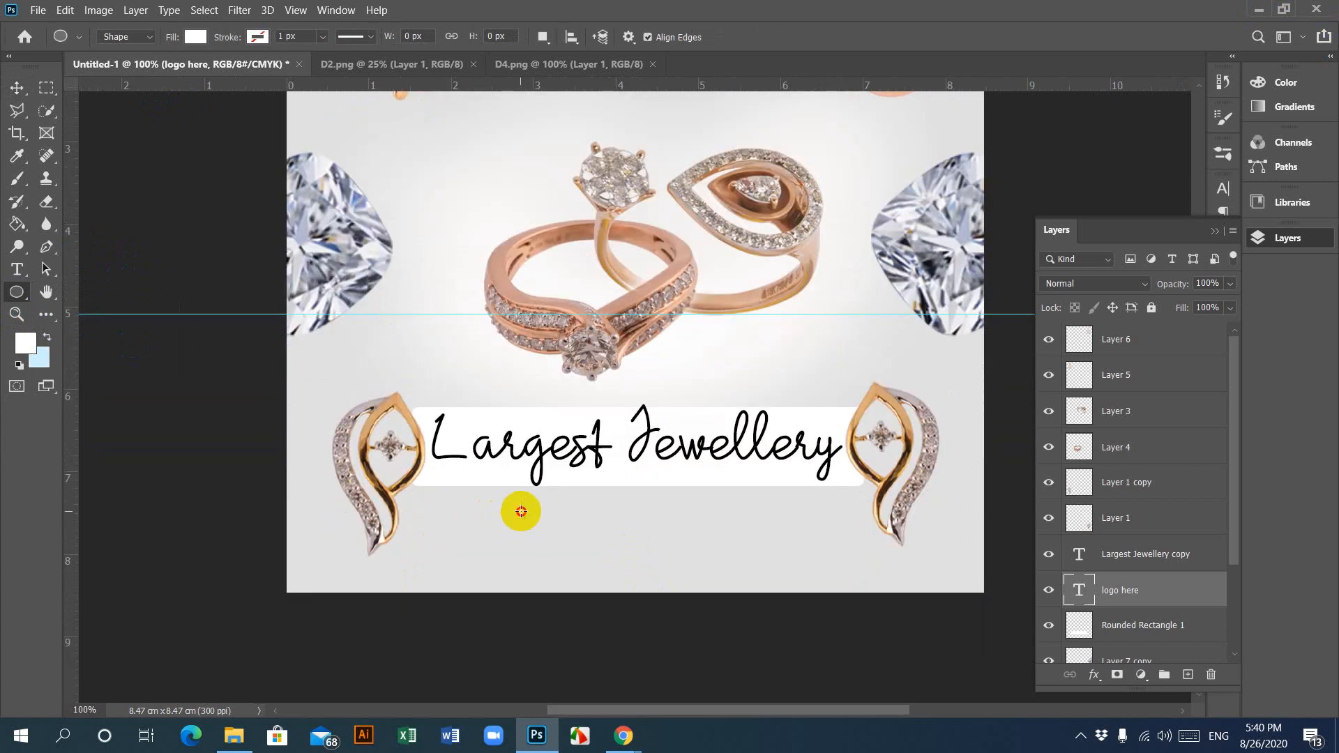
drag(521, 512, 697, 560)
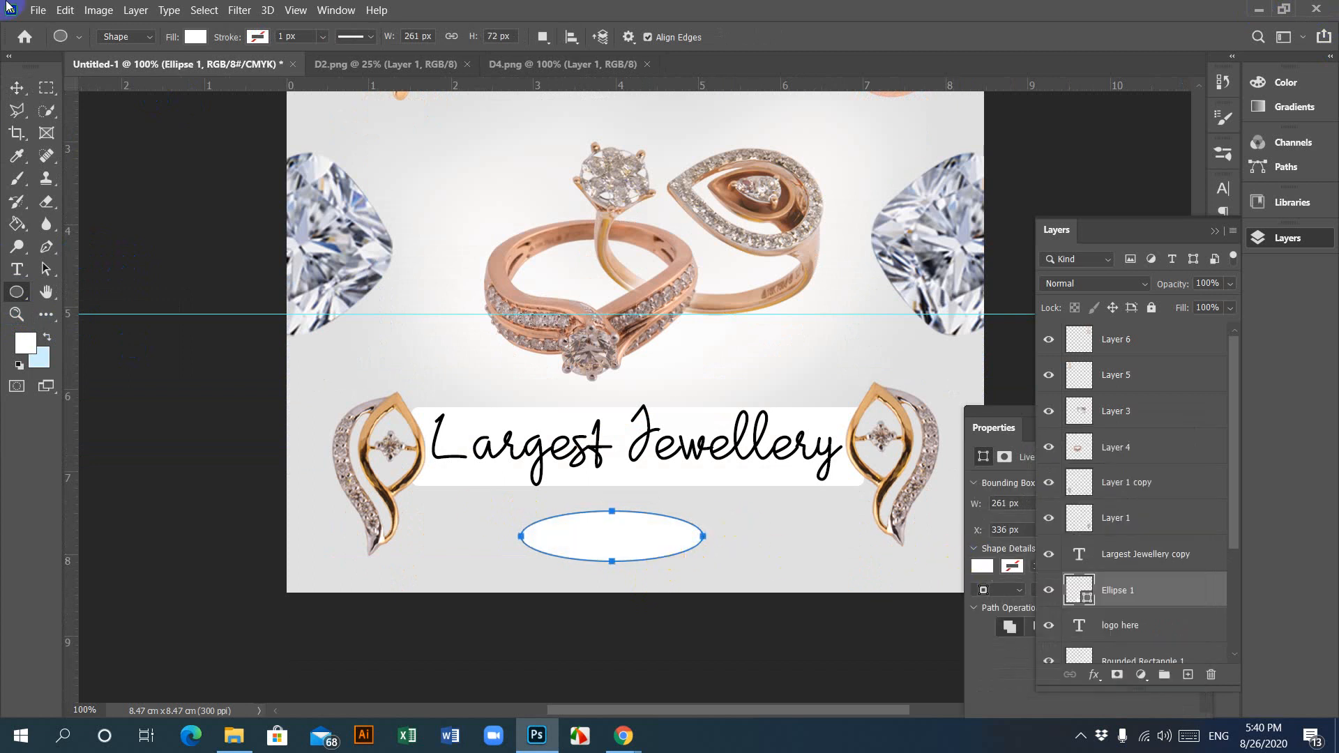
click(16, 87)
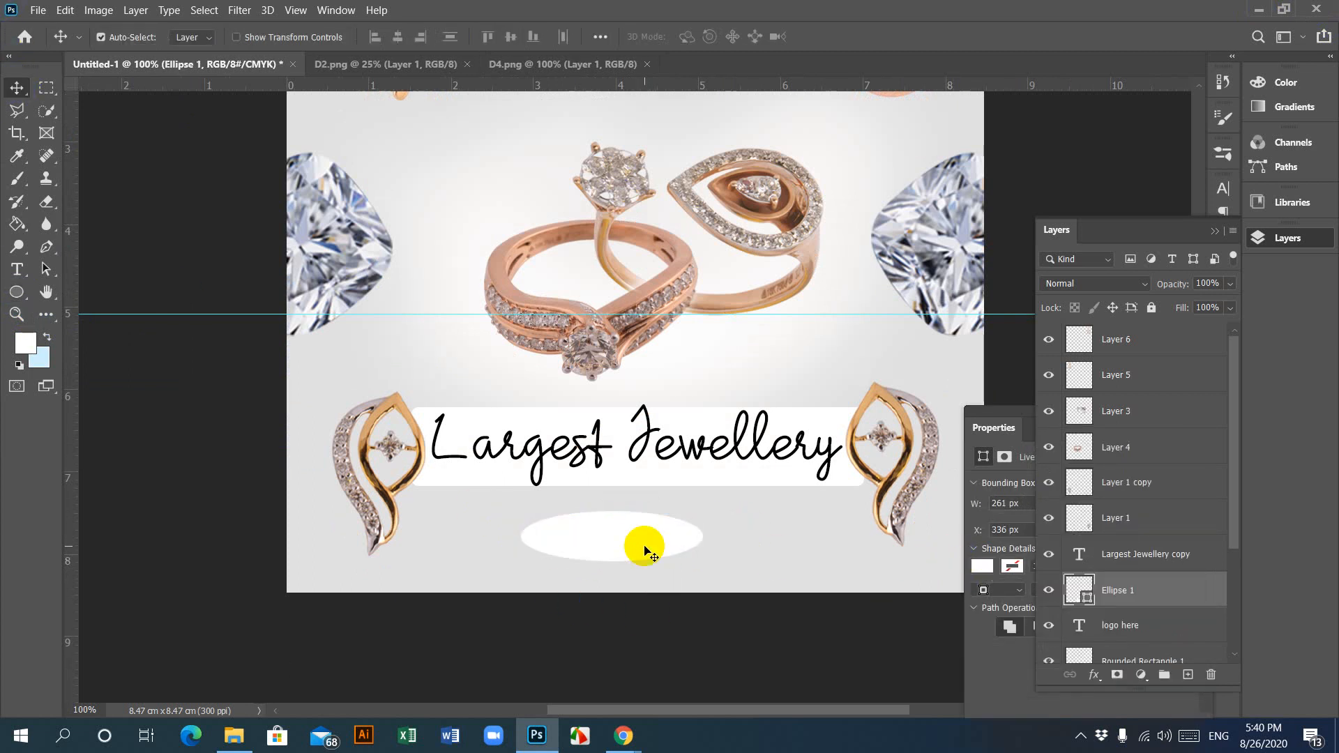
key(Delete)
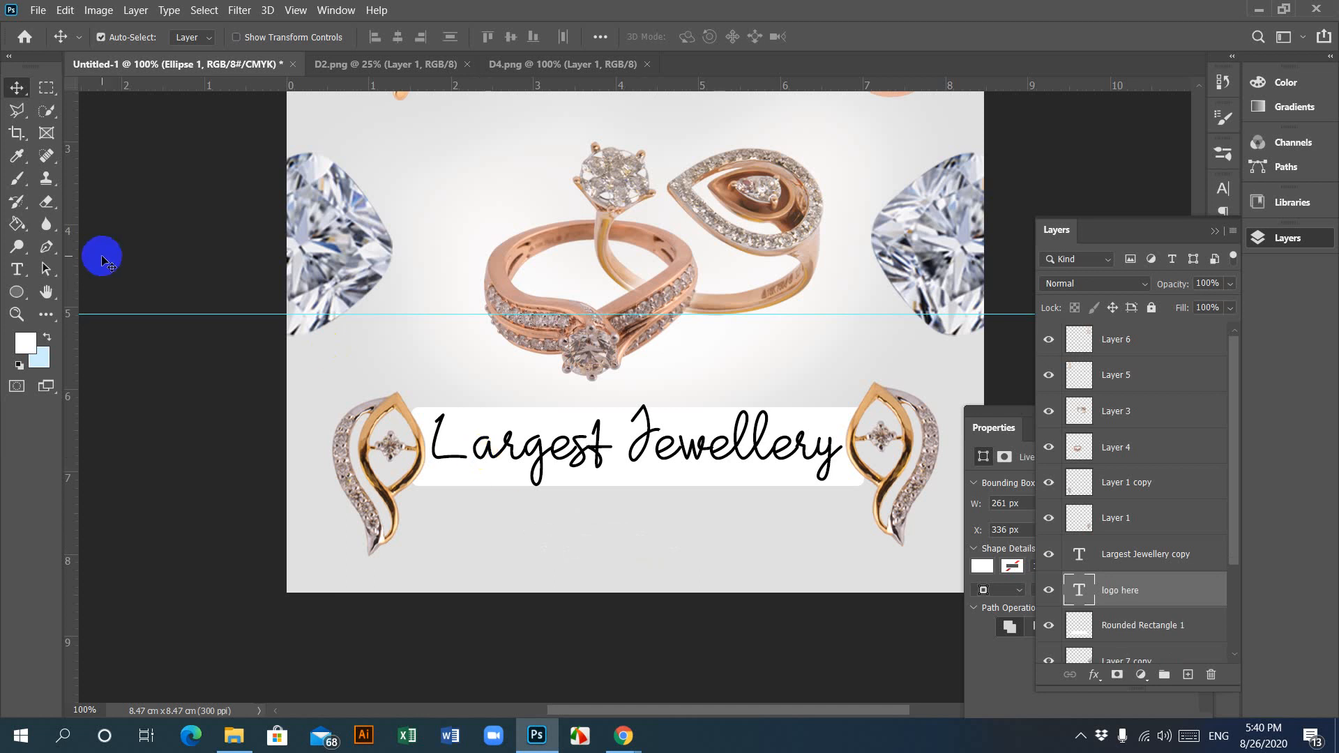
Step: Draw a rounded rectangle about 185 x 41 px with a 20 px corner radius below the white headline bar
click(19, 292)
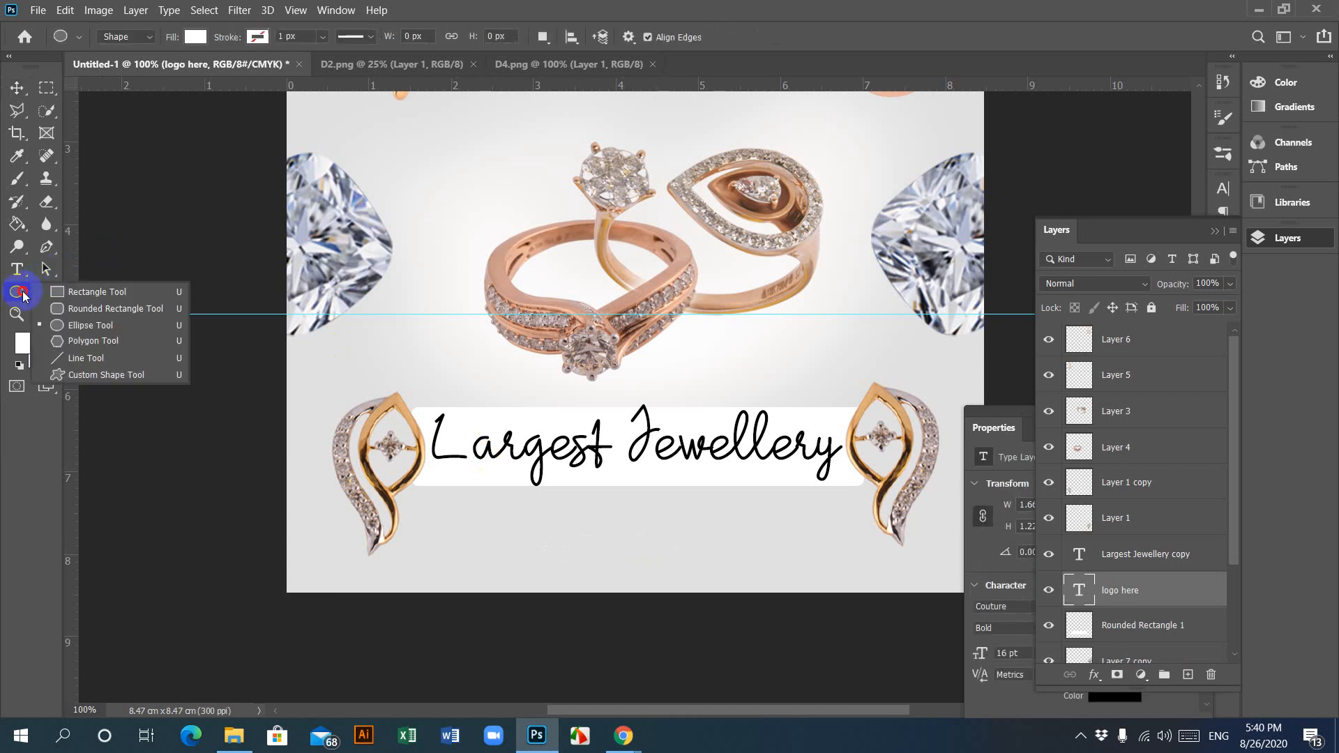
click(87, 313)
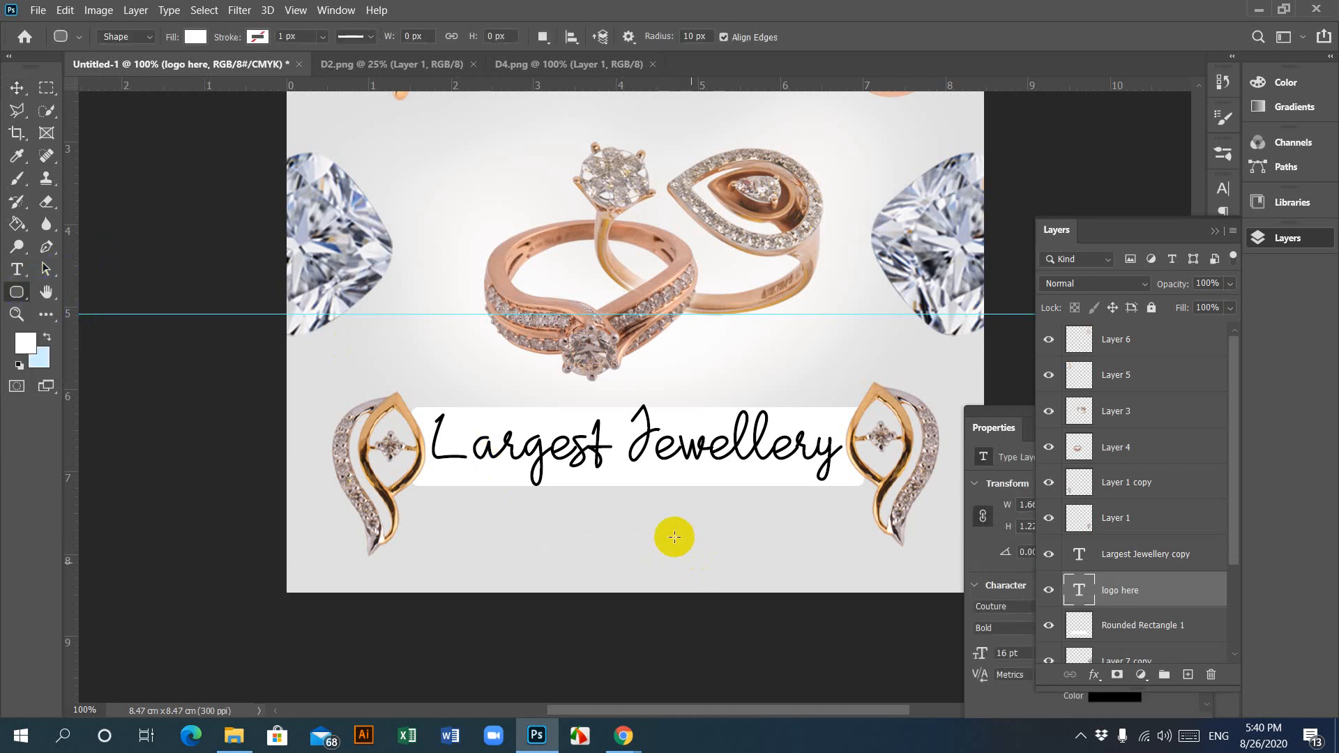
click(703, 37)
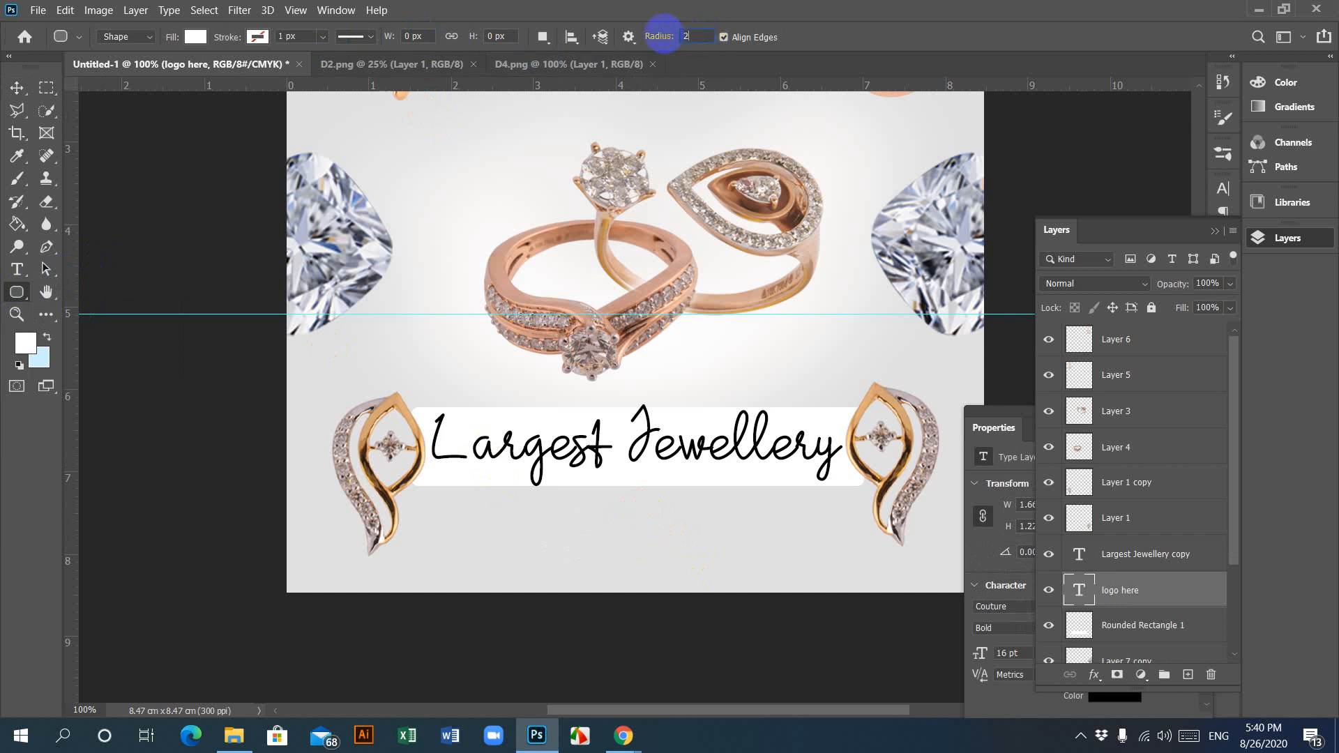
text(20)
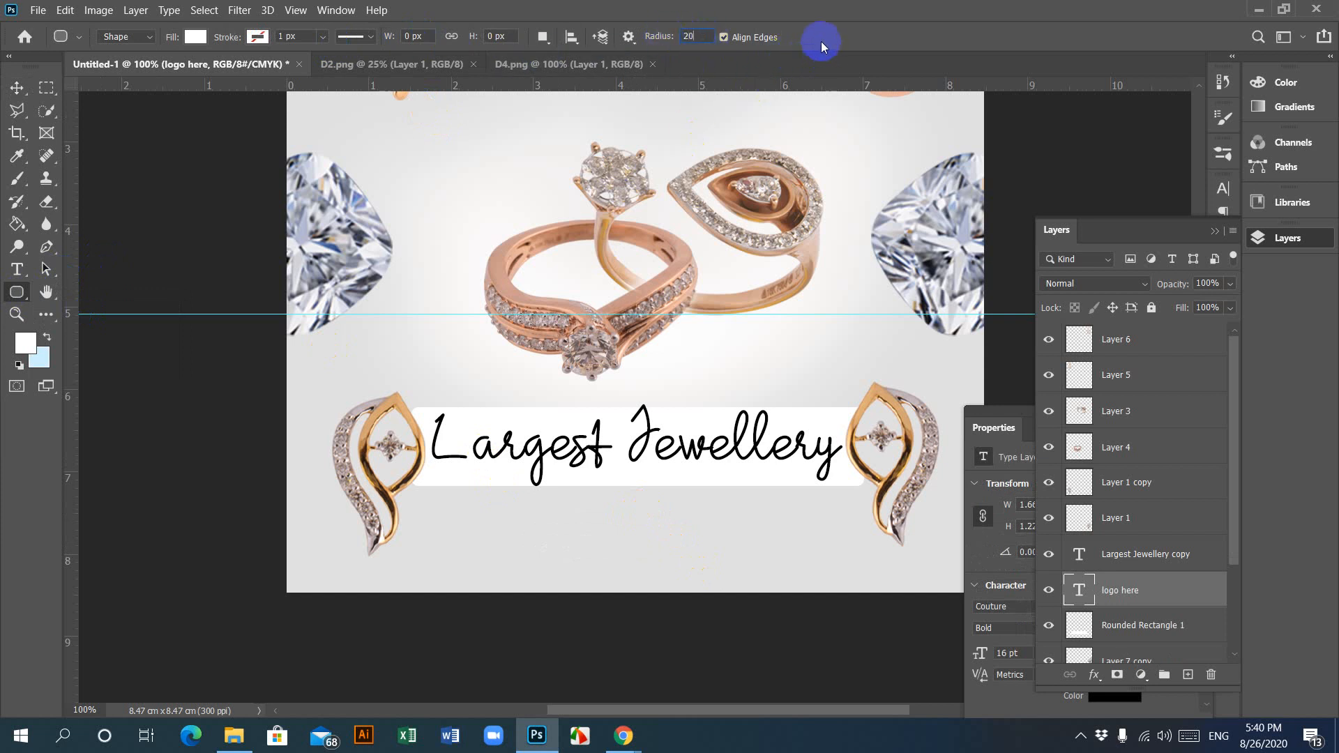
key(Return)
drag(553, 507, 682, 534)
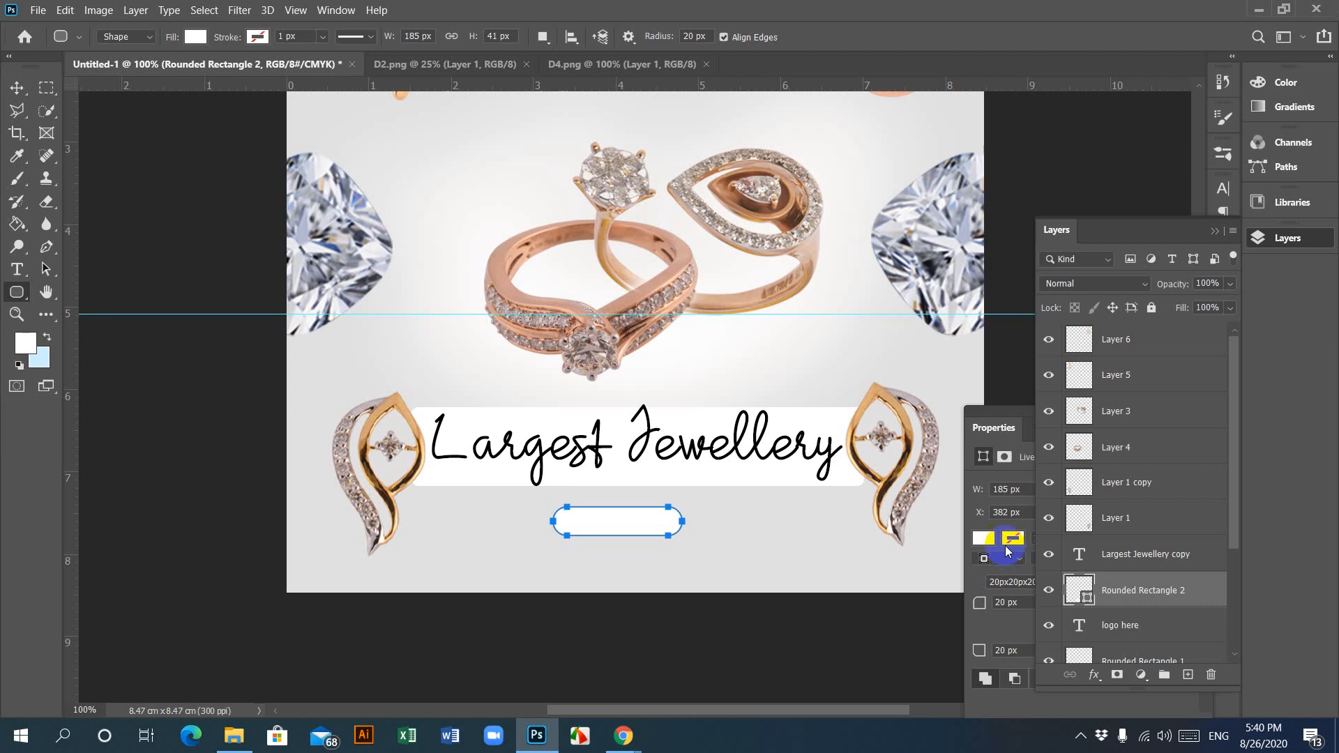
Step: Fill the small rounded rectangle with black and shift it right to X 411 px, centred beneath the white headline bar
click(984, 538)
click(1004, 509)
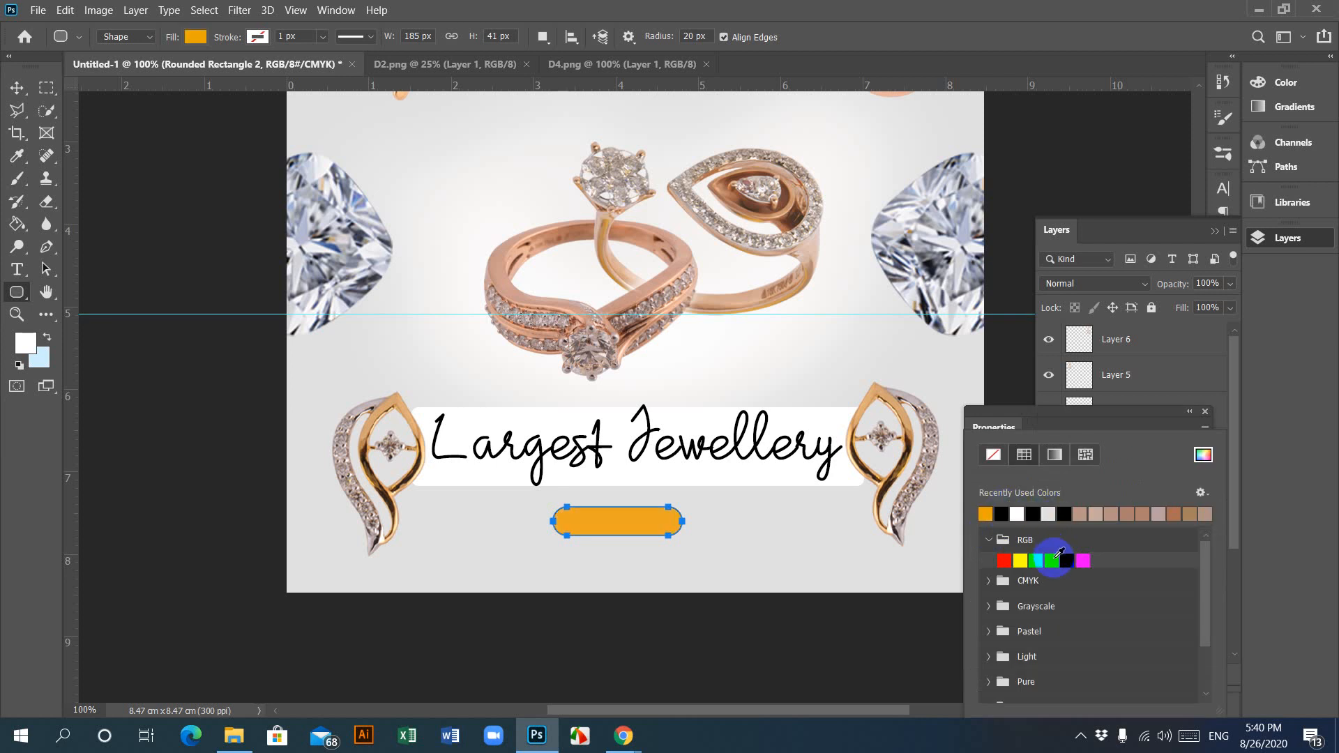
click(1052, 561)
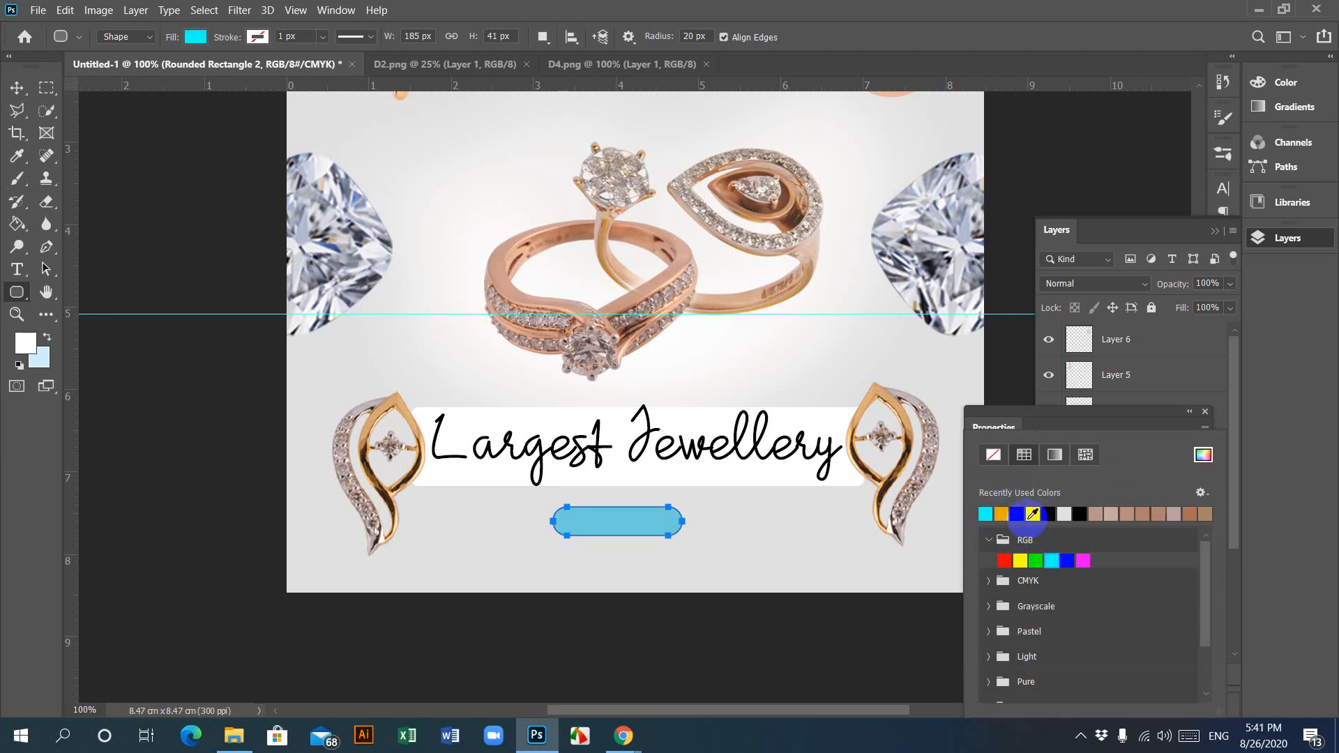
click(1019, 516)
click(18, 89)
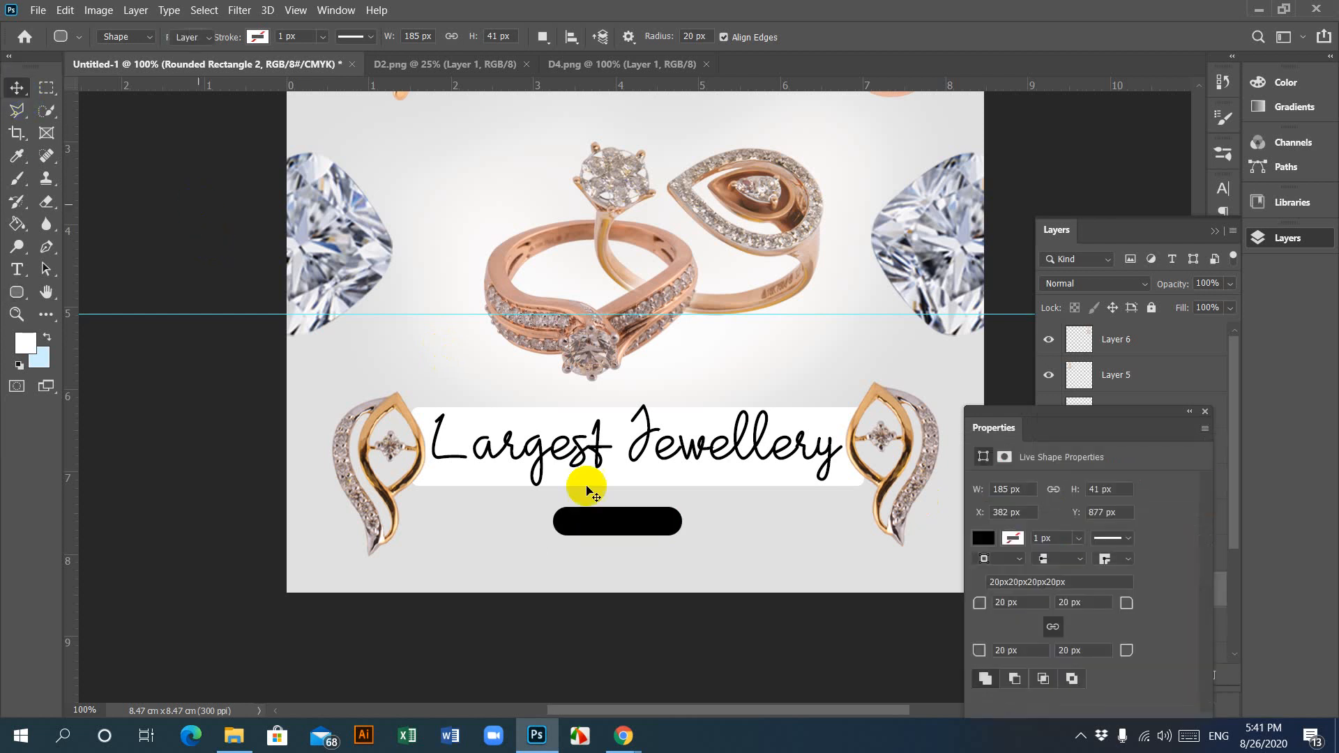
drag(652, 531, 676, 526)
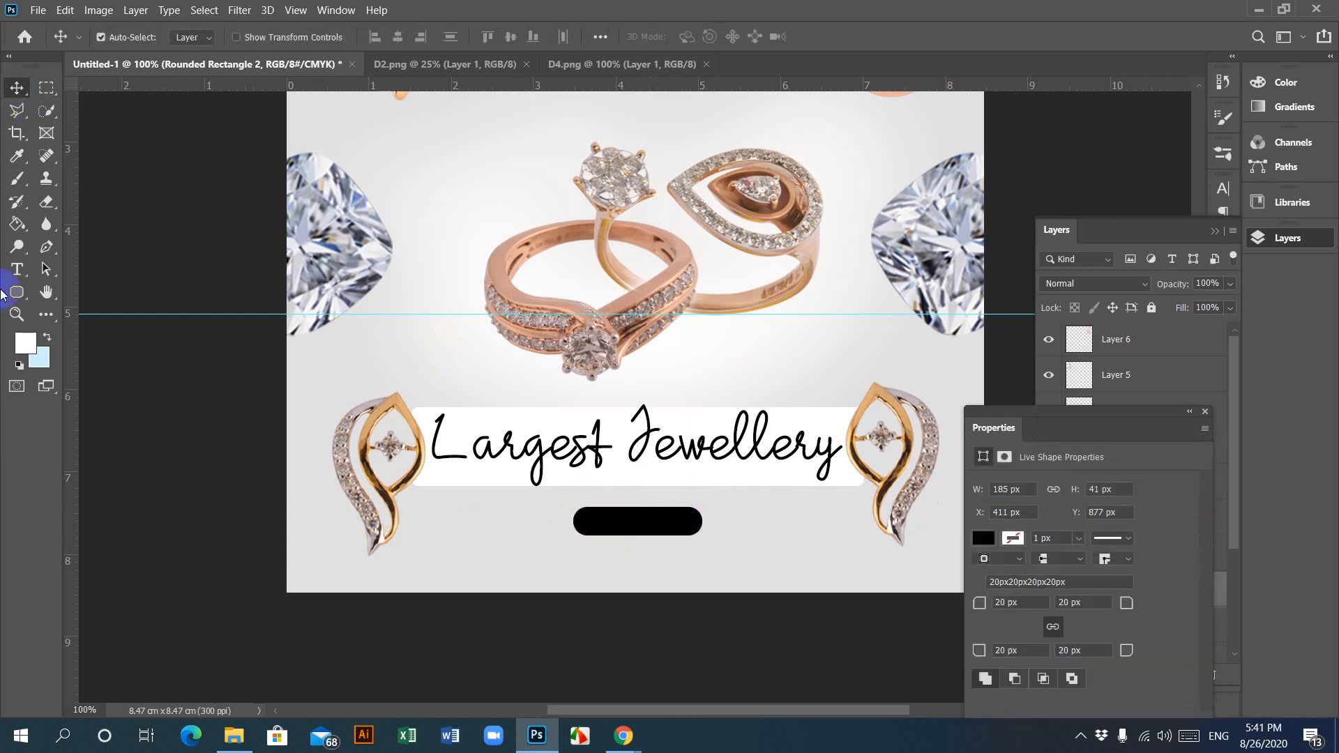
Step: Add the text "Shop now" on a new type layer below the white headline bar
click(27, 181)
click(18, 269)
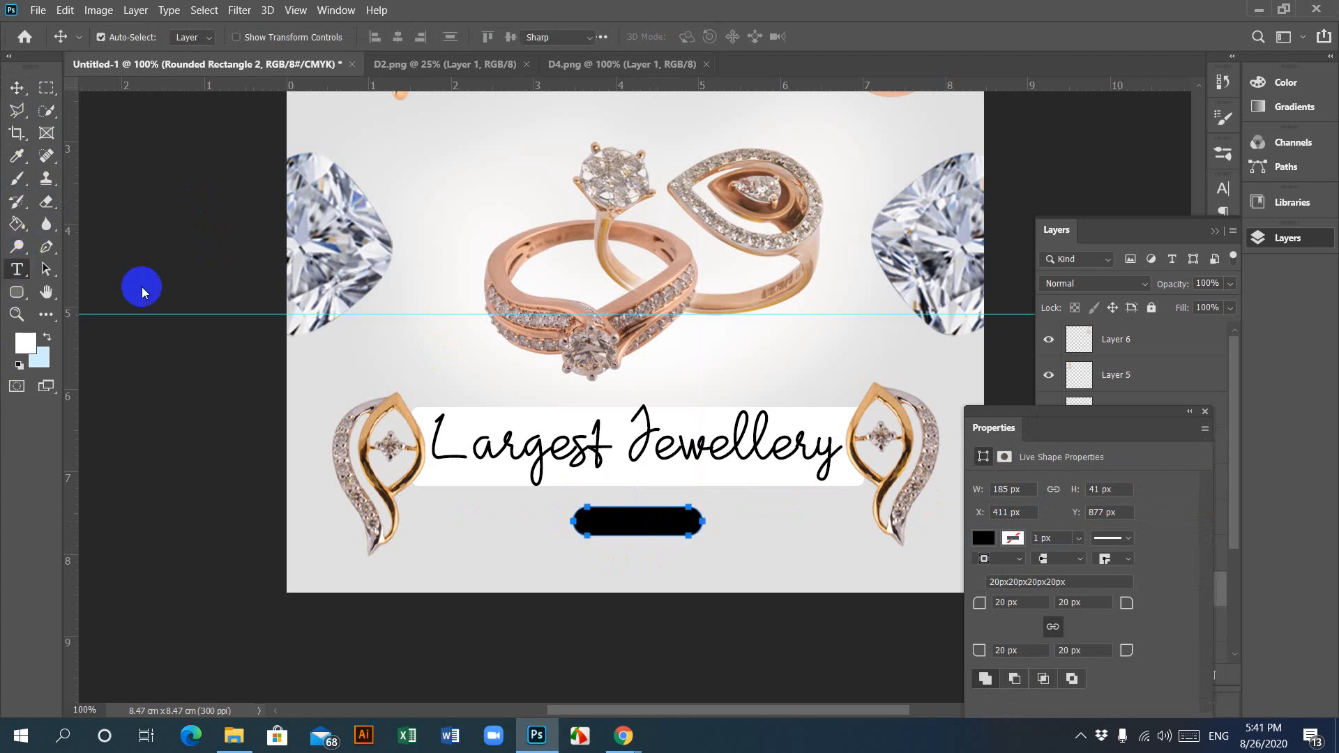
click(475, 545)
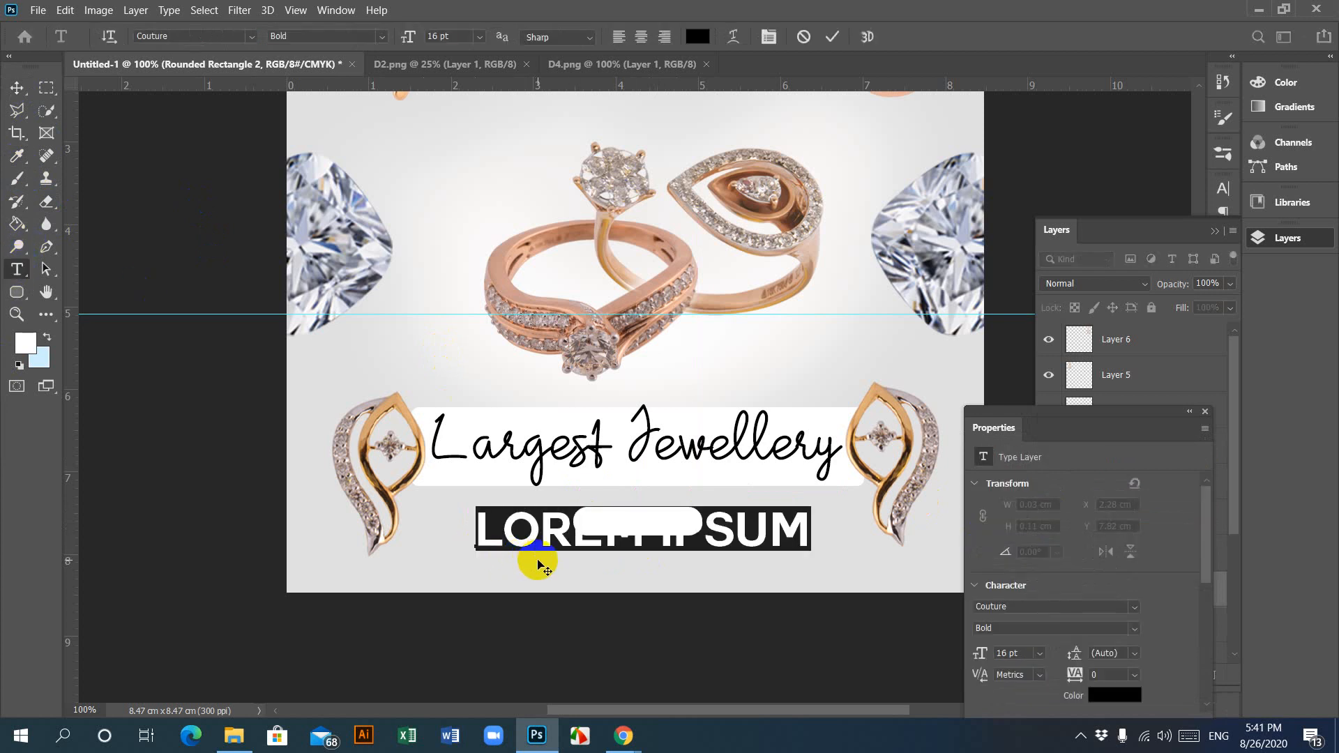
text(SHOP)
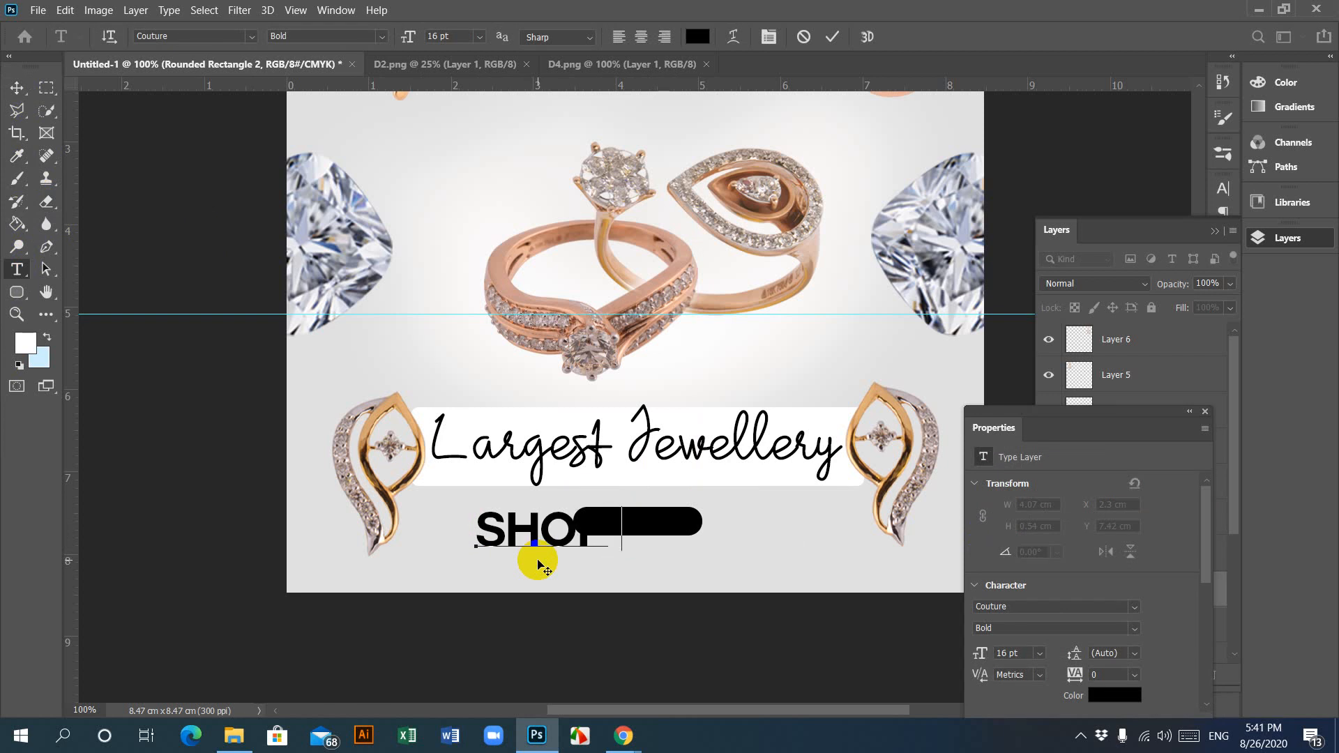
text( NOW)
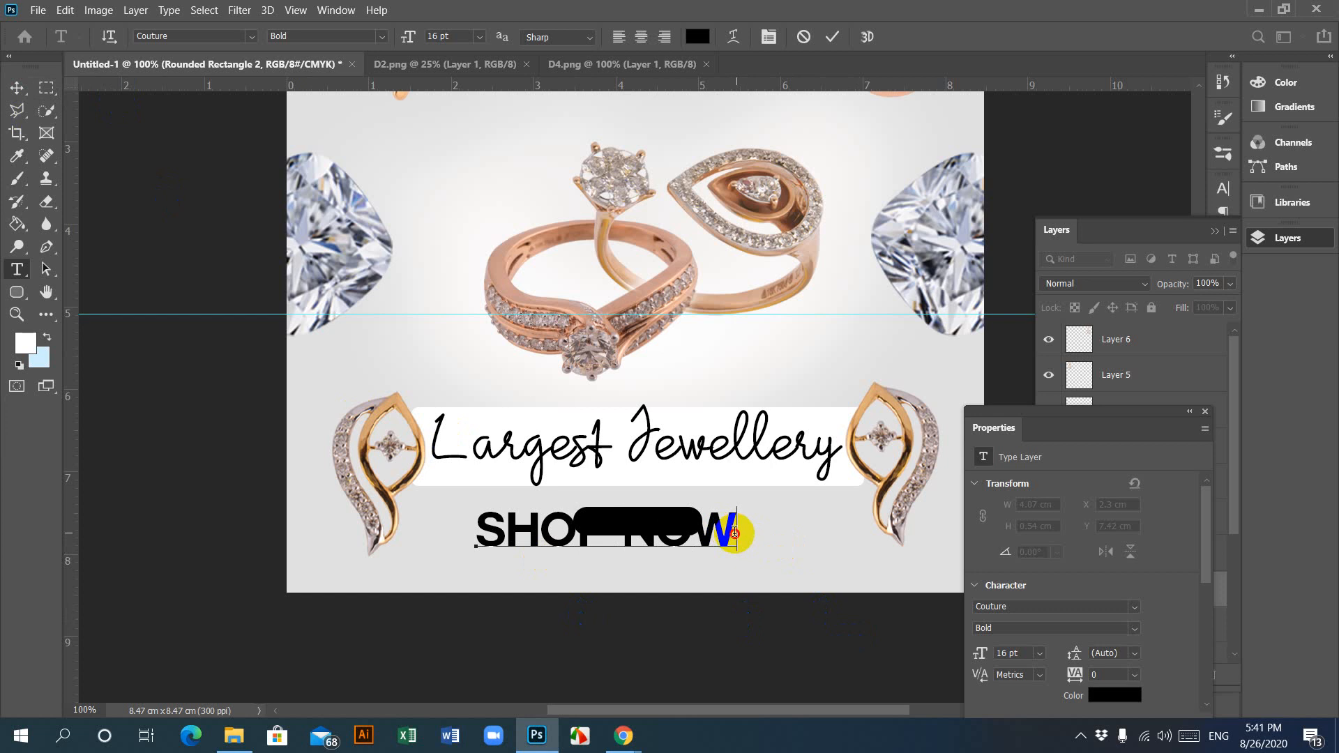
Step: Set the "Shop now" text in the abeatbyKai Regular font at 8 pt
drag(737, 529, 458, 519)
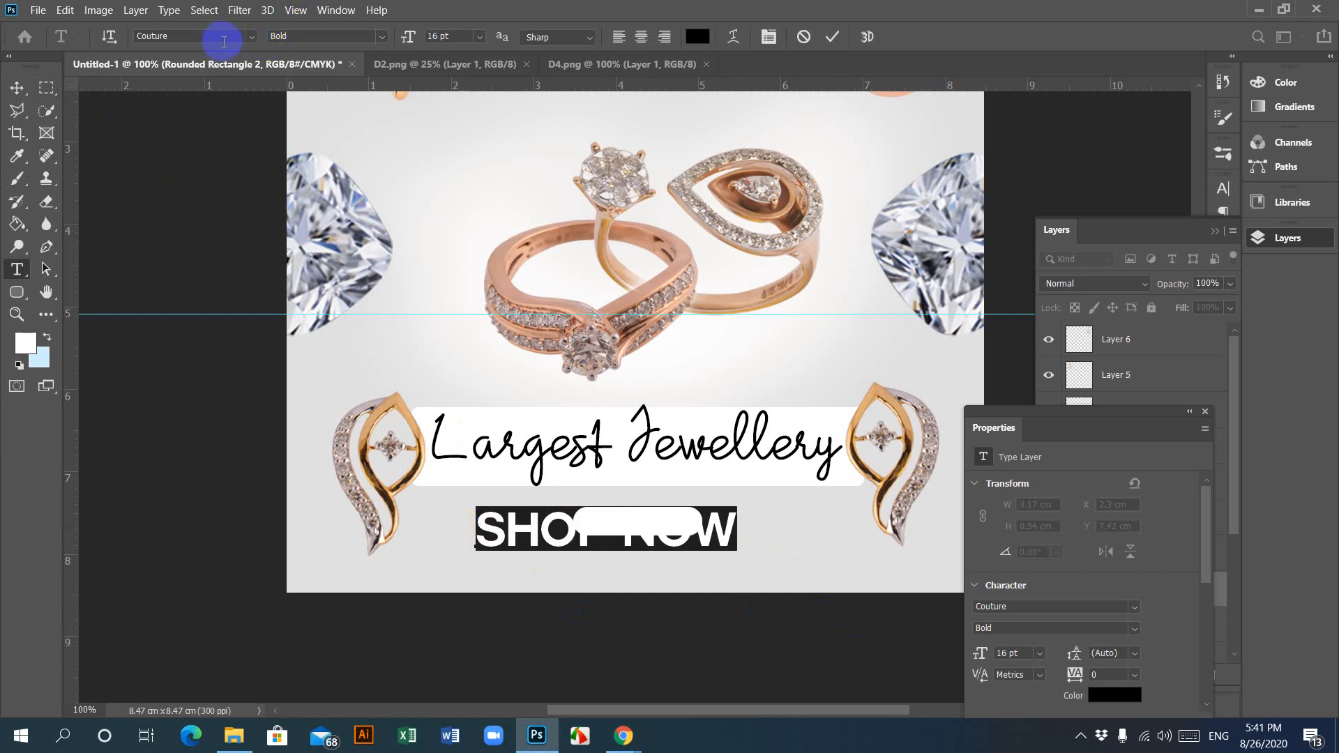
click(252, 38)
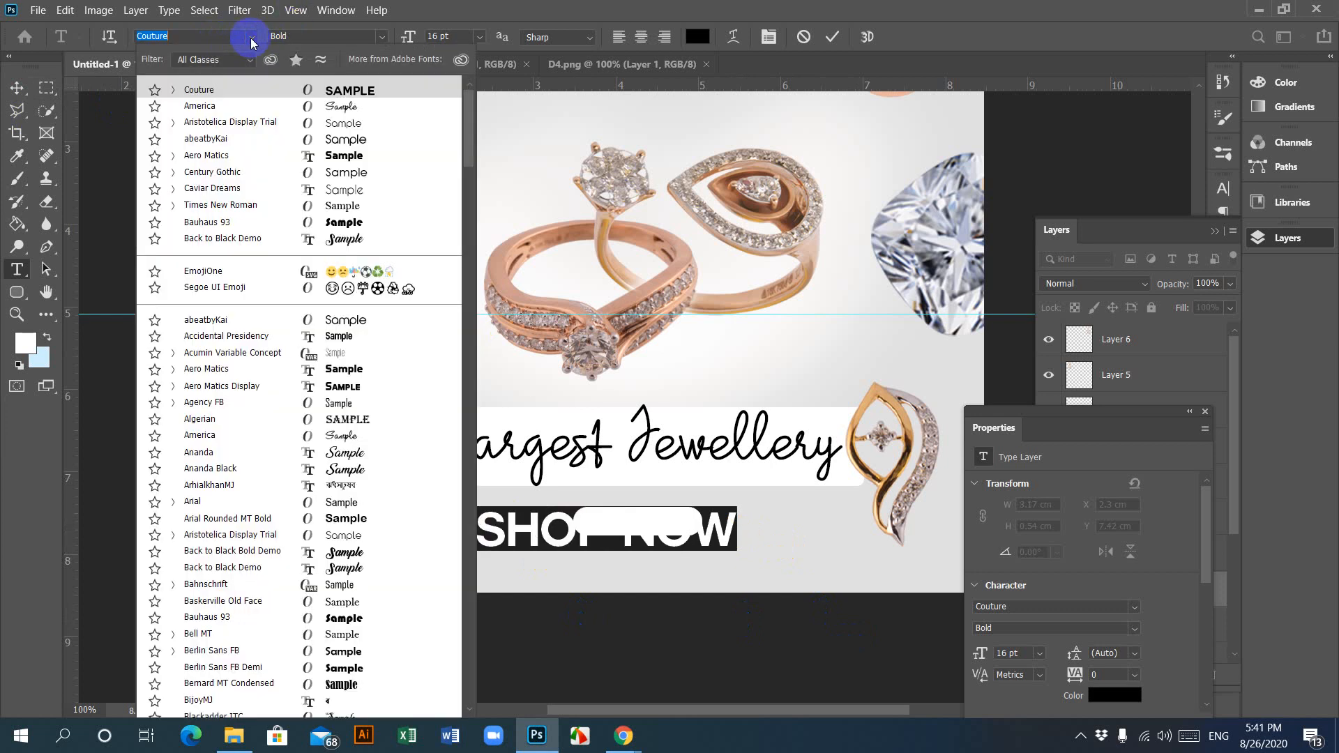
click(334, 143)
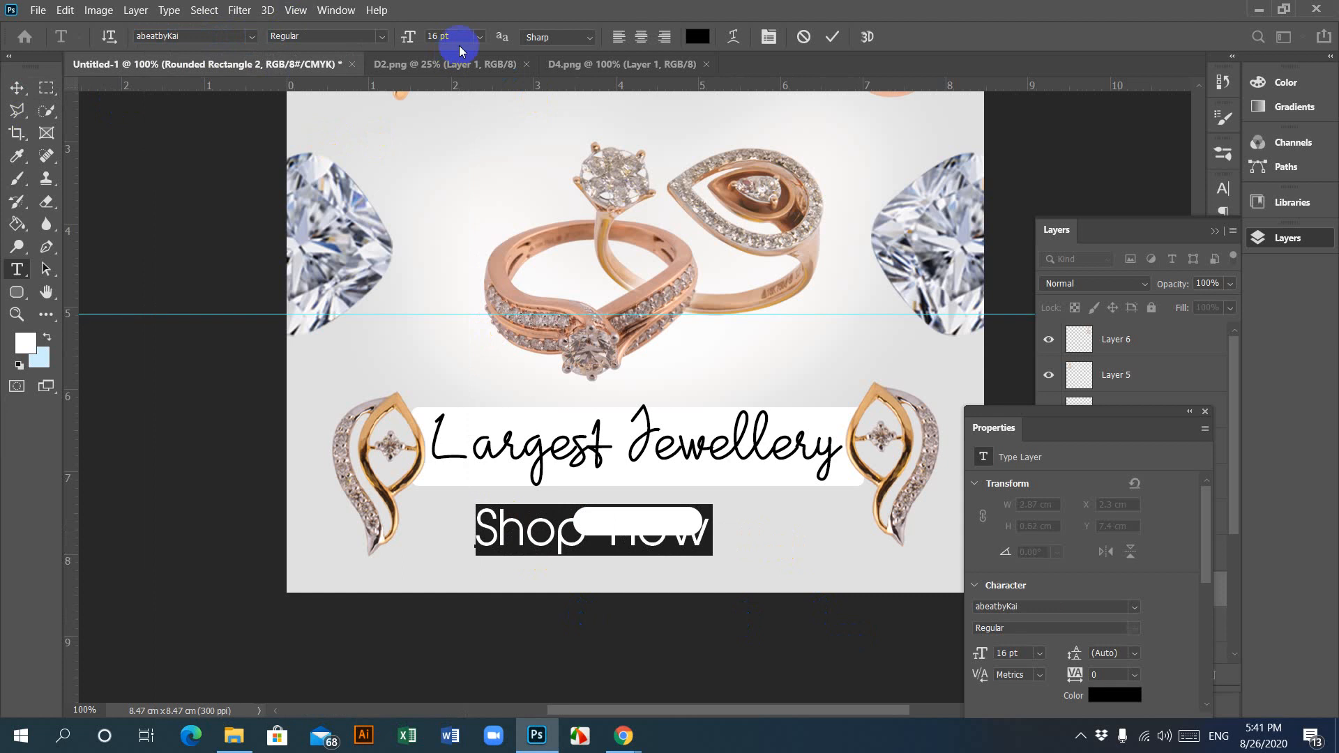
click(477, 36)
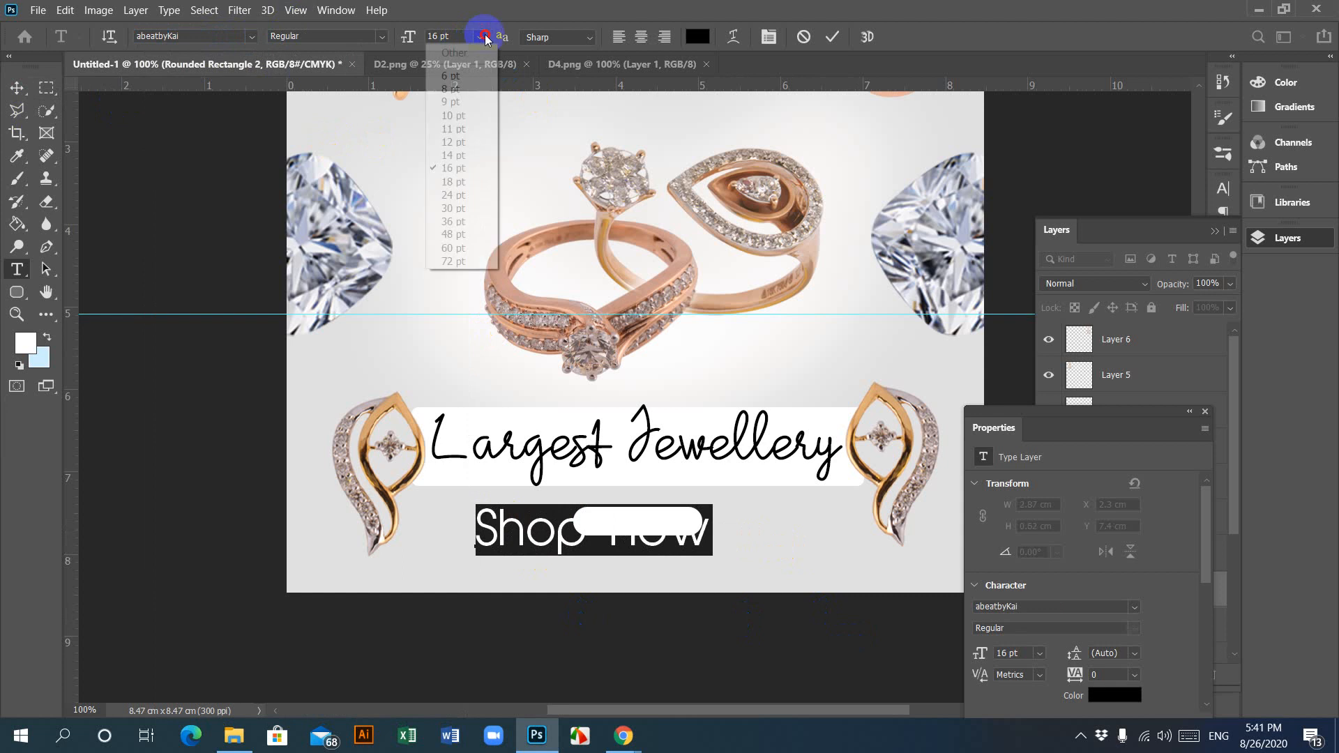
click(460, 89)
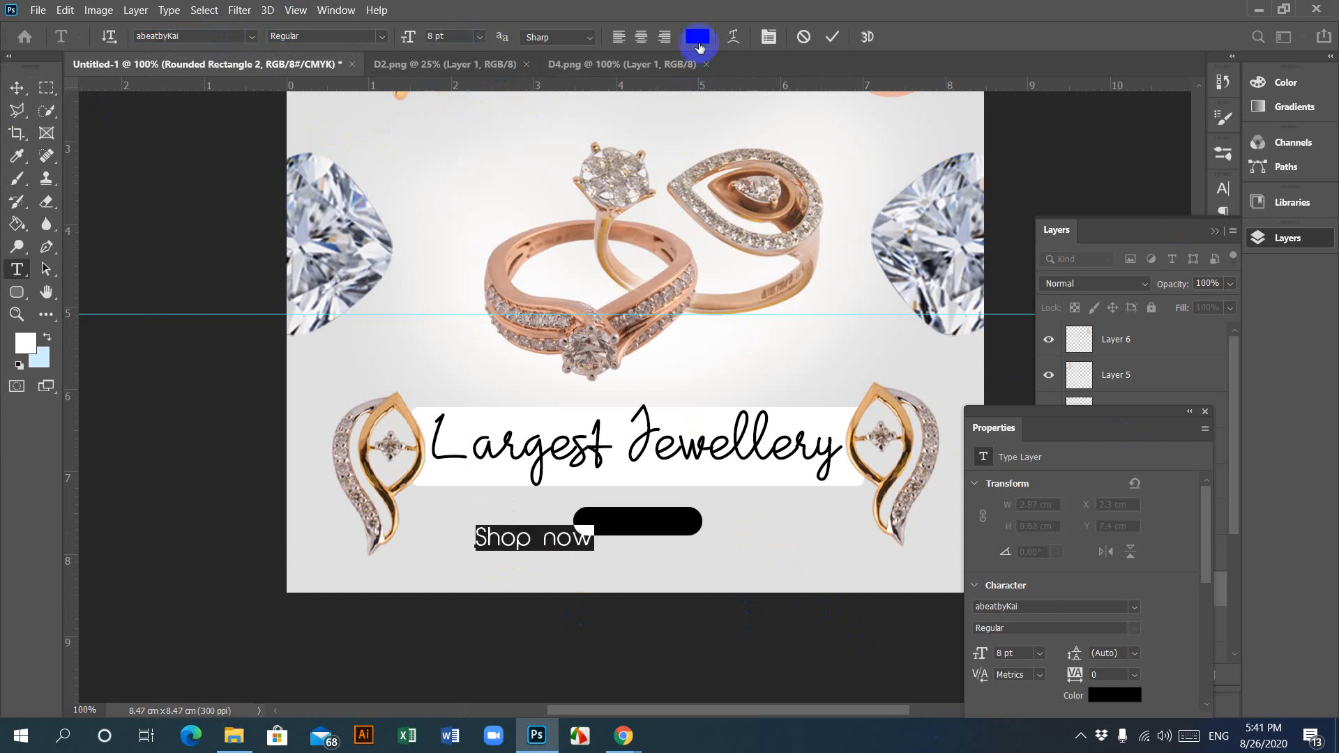
Step: Colour the "Shop now" text white (ffffff) and move it onto the black rounded button
click(698, 36)
drag(260, 233, 239, 209)
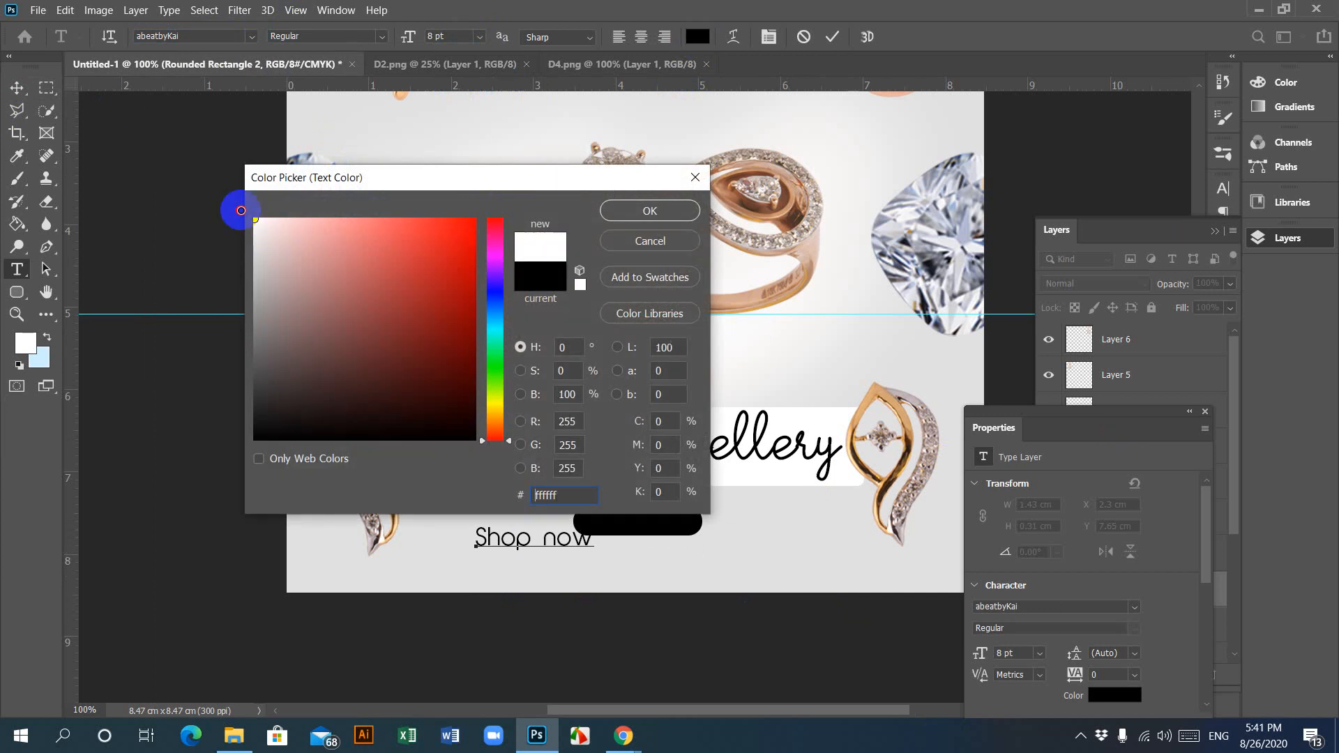
click(687, 211)
click(17, 88)
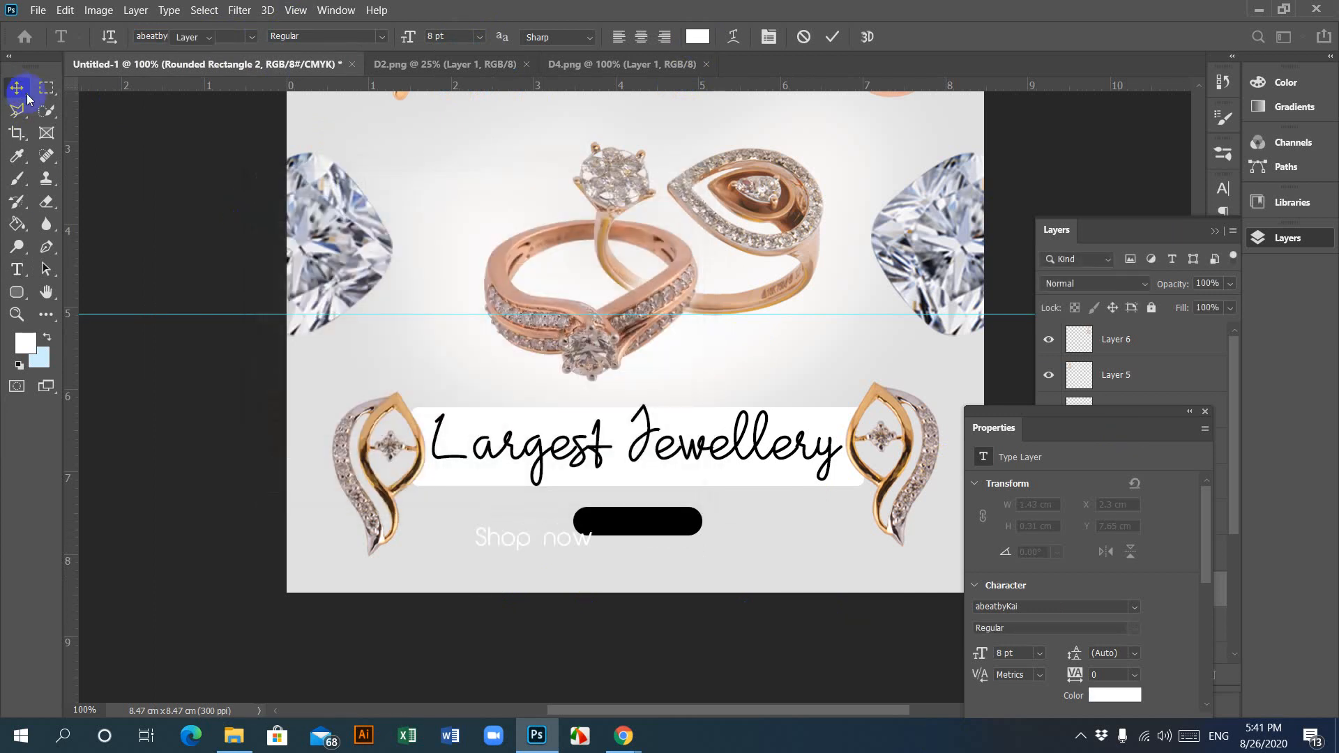
drag(560, 542, 634, 525)
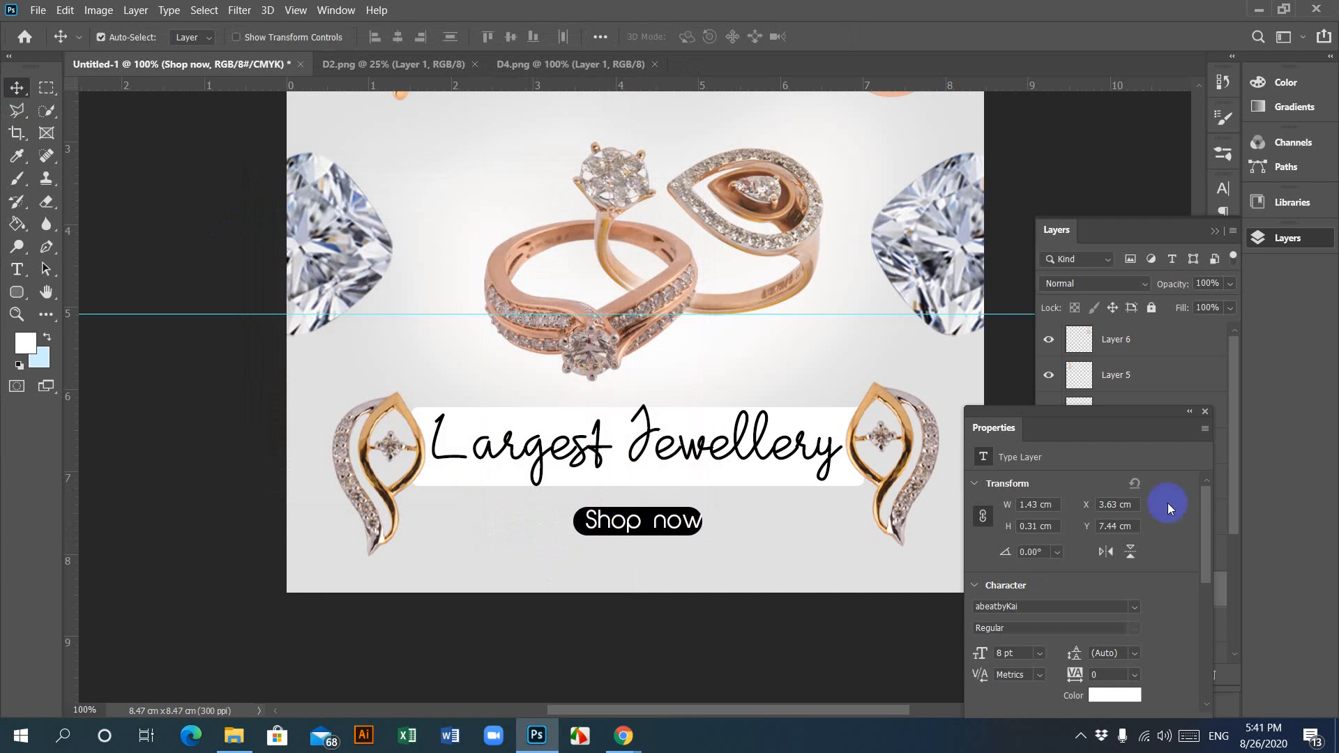
Step: Enlarge the black rounded rectangle proportionally so that it surrounds the "Shop now" text with a margin on both sides
click(1205, 413)
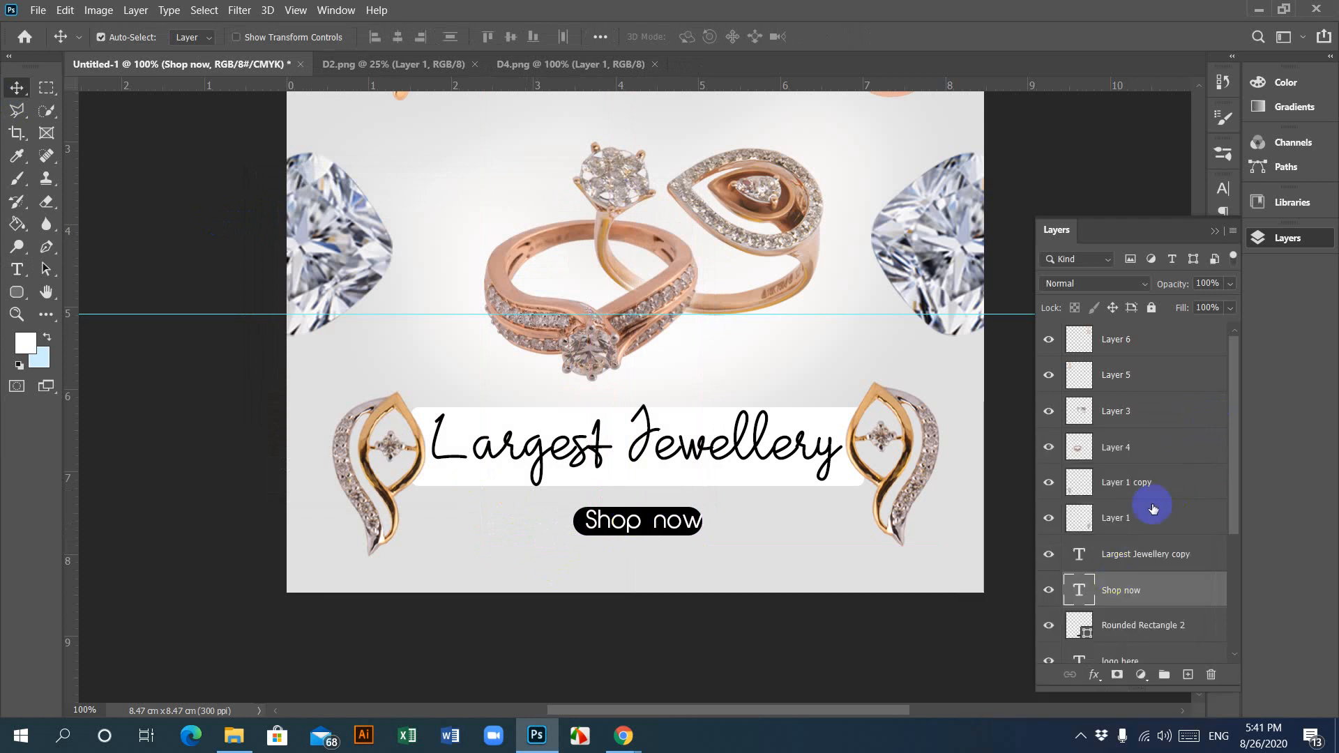
scroll(1113, 617, down, 1)
scroll(1112, 617, down, 2)
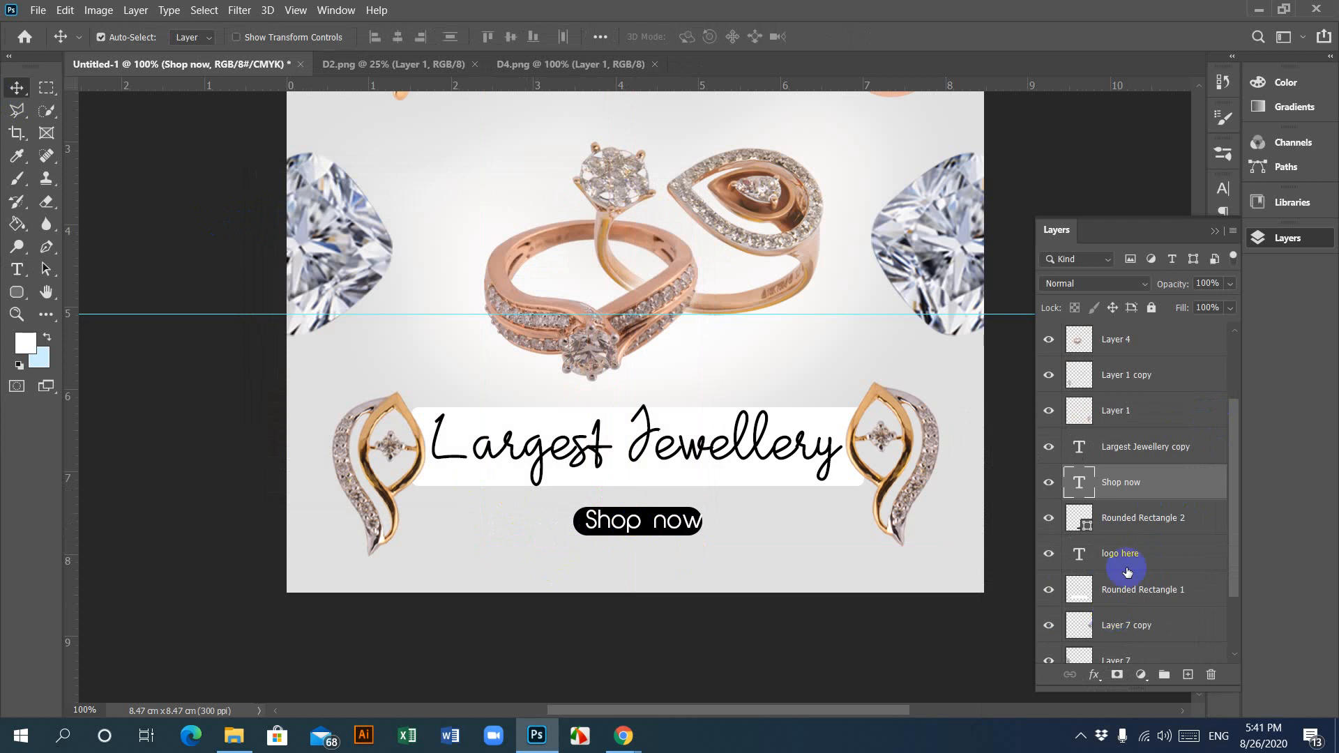
click(1048, 520)
click(1047, 519)
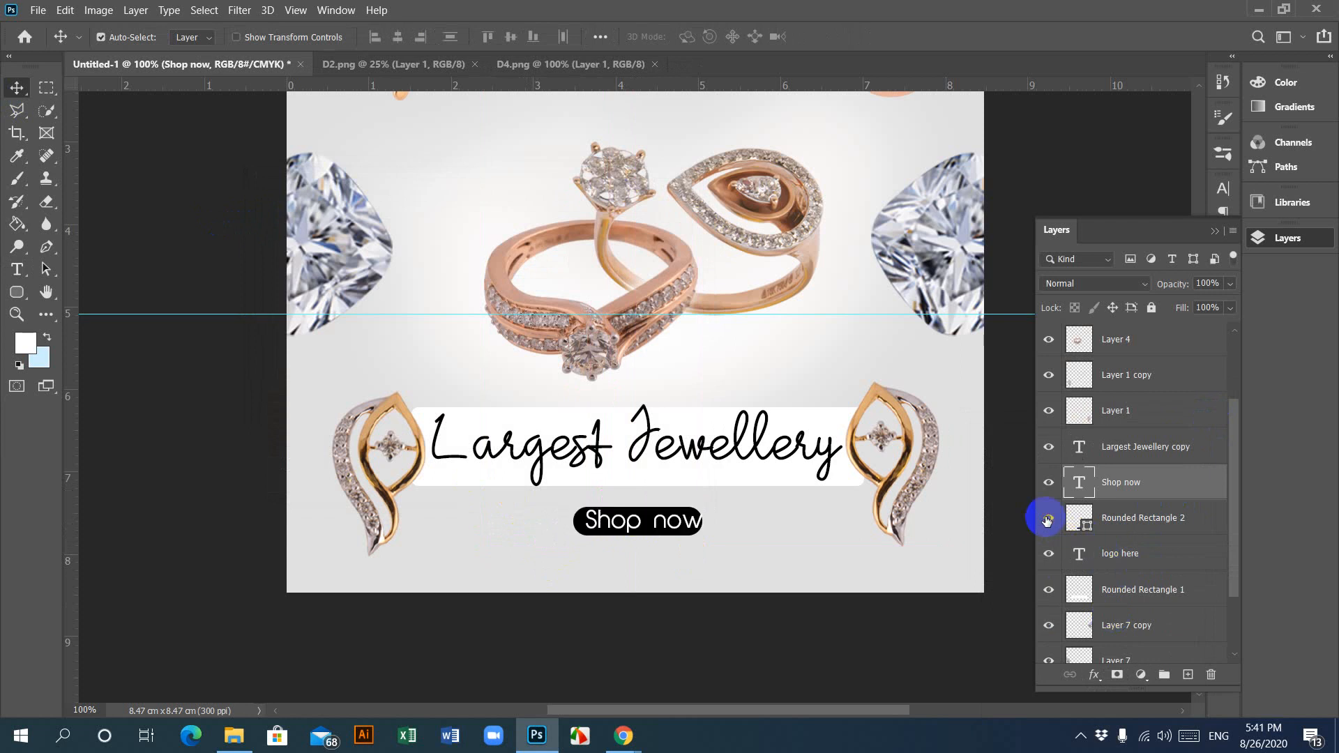
click(1113, 520)
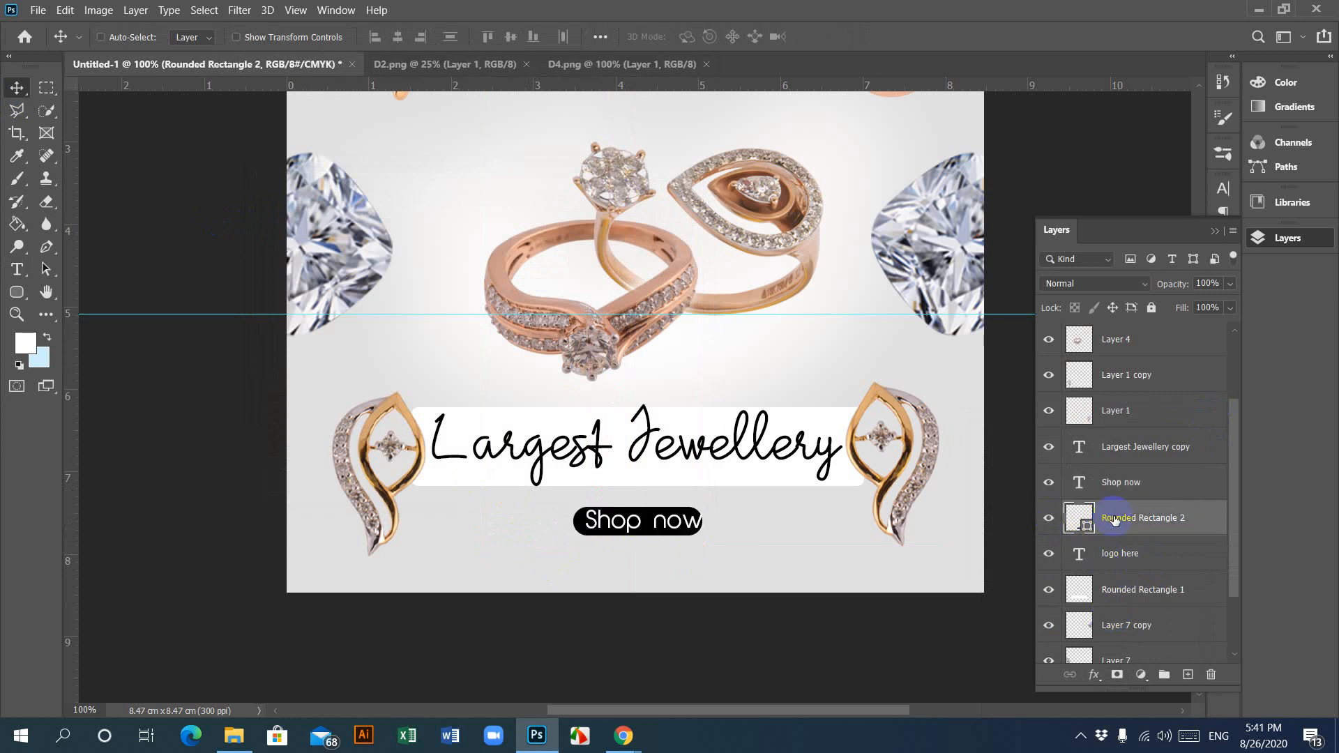
key(ctrl+t)
drag(704, 521, 721, 521)
drag(573, 520, 566, 520)
click(786, 579)
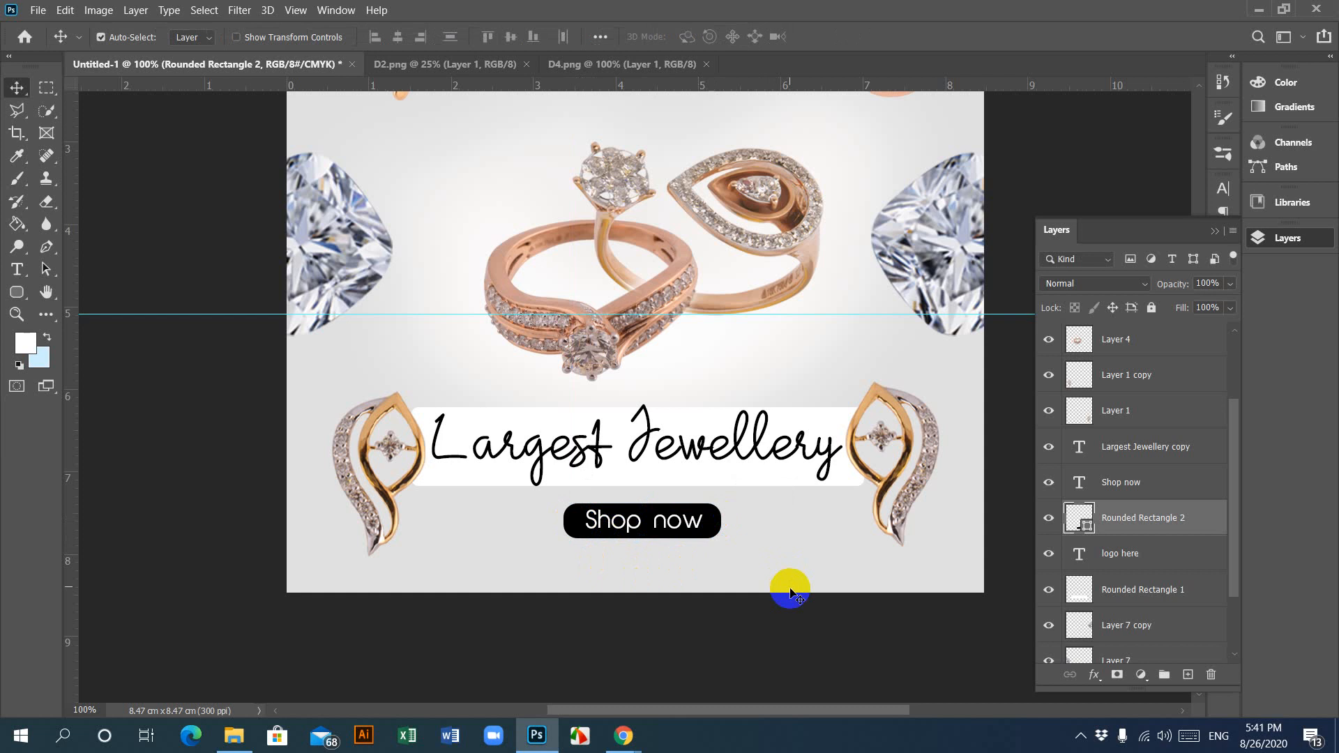
Step: Nudge the "Shop now" text and its black button together 8 px up, closer to the headline bar
click(1155, 528)
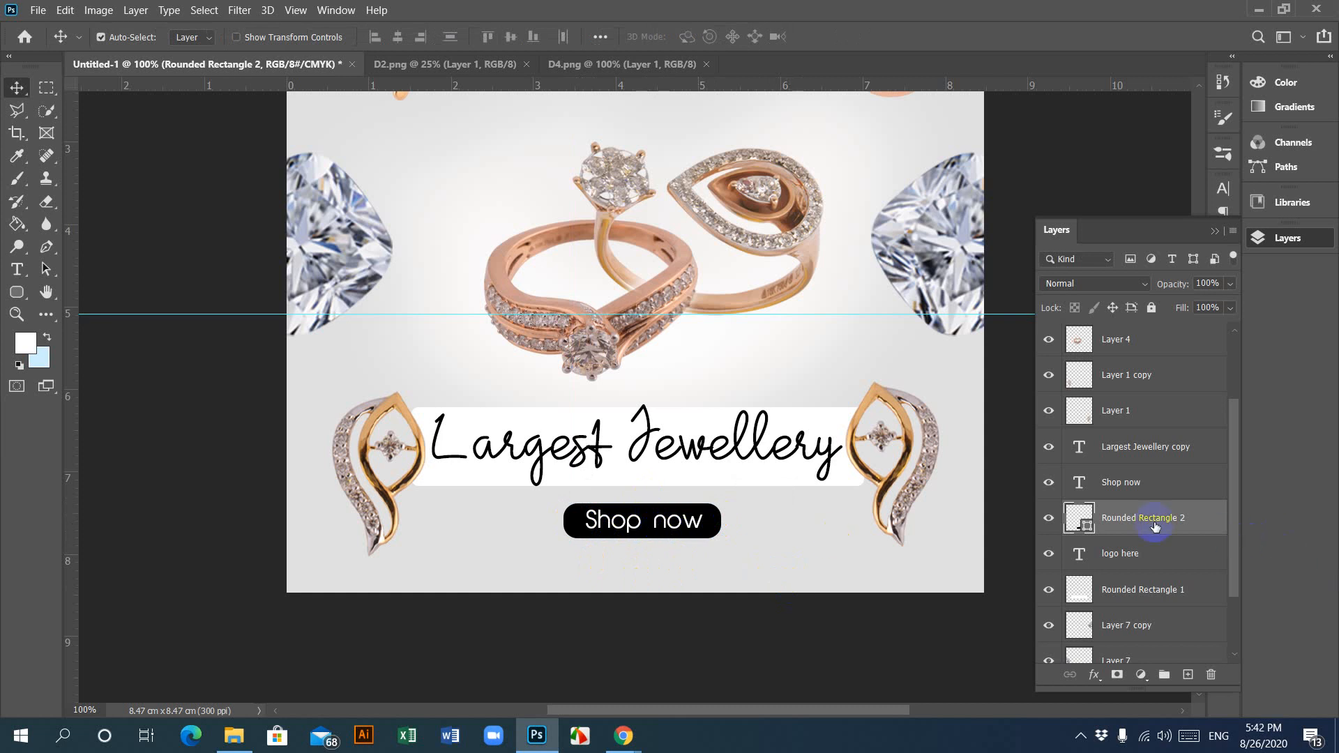
shift+click(1140, 486)
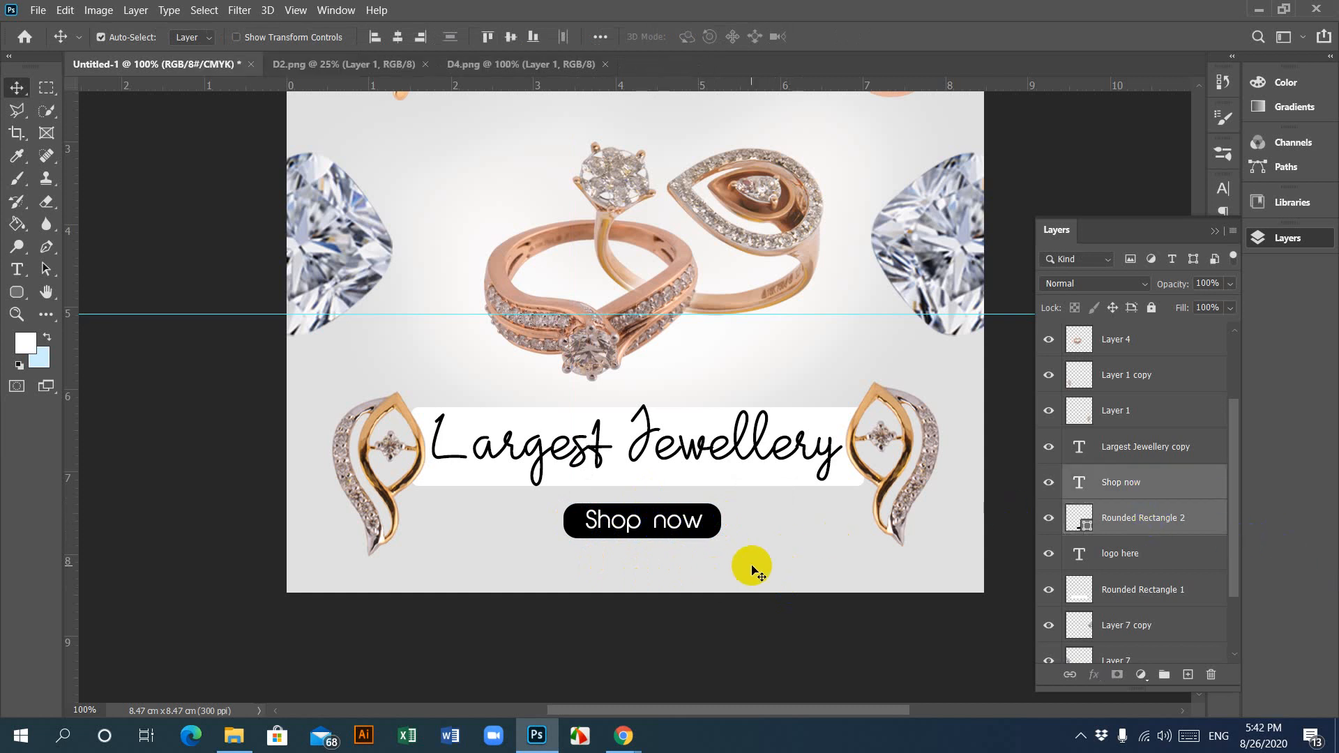
key(Up)
key(Up)
key(Up)
key(Up)
key(Up)
key(Up)
key(Up)
key(Up)
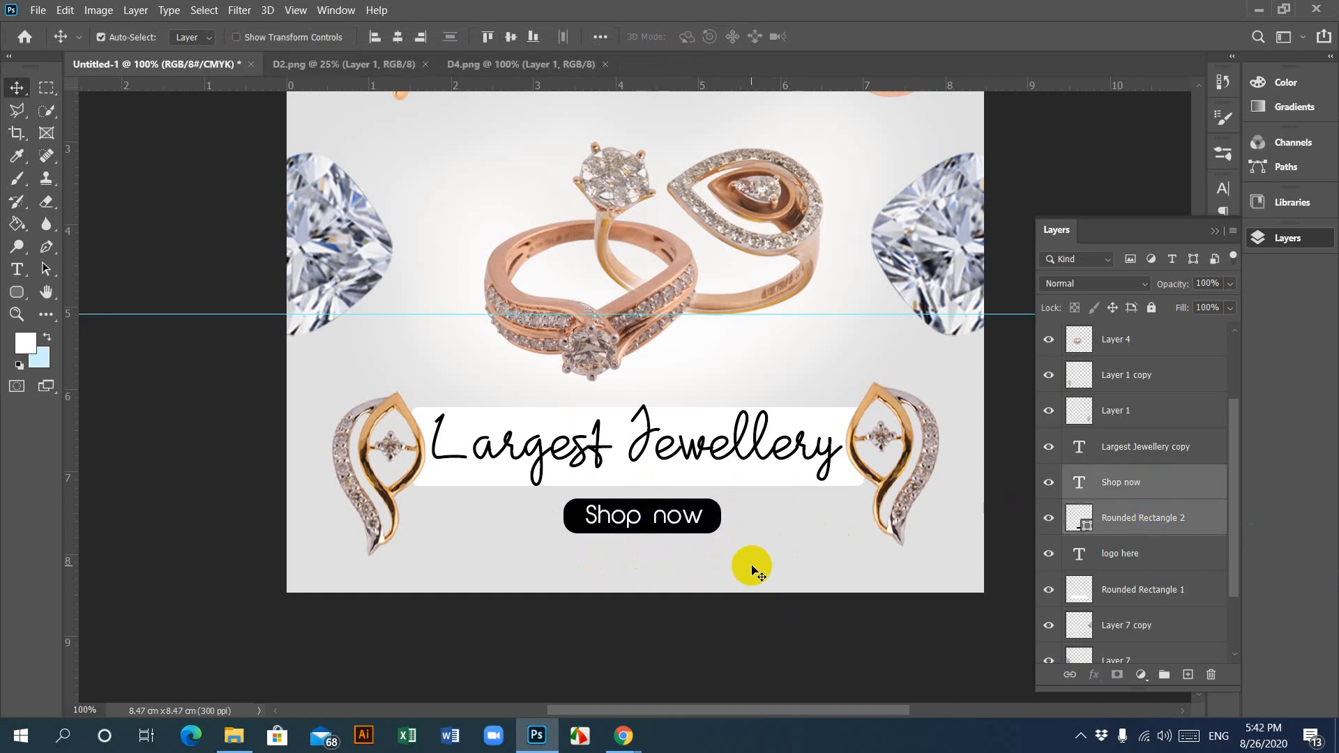
click(744, 650)
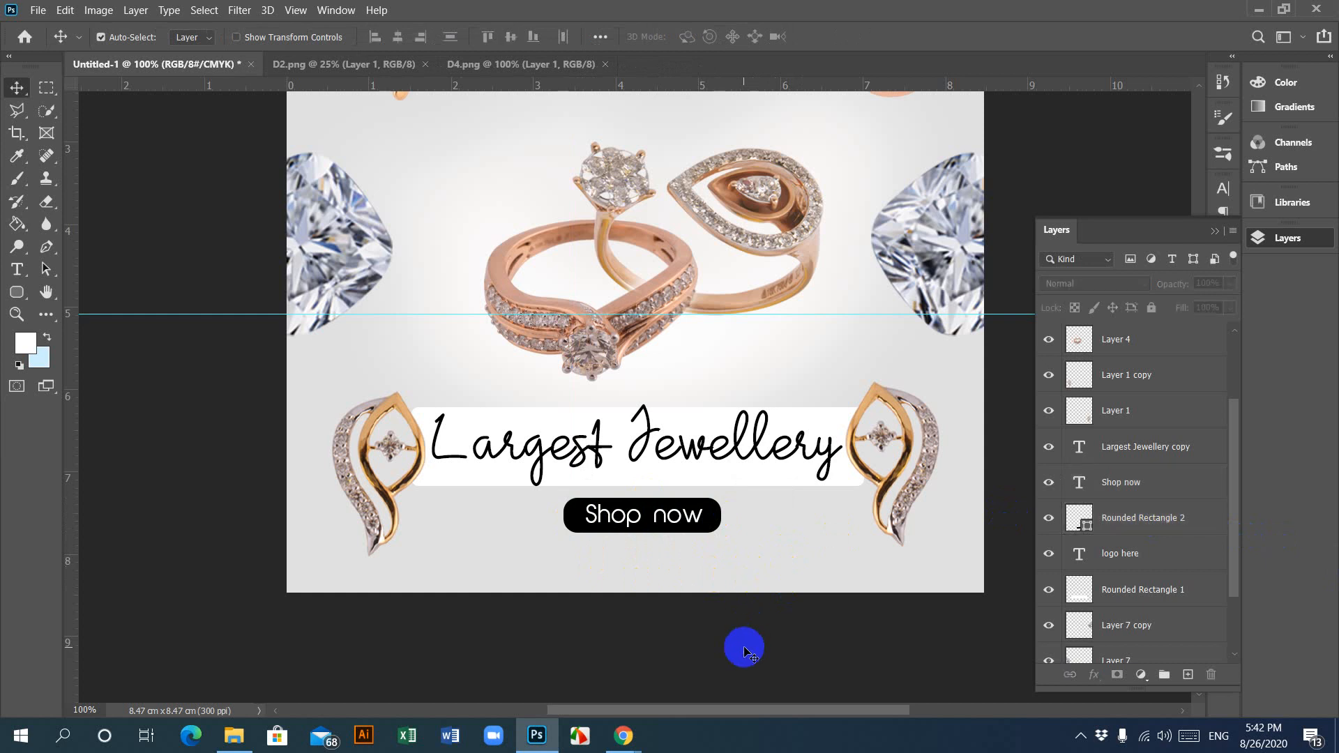
Step: Align the "Shop now" text and the black button with each other on their horizontal centres
key(ctrl+minus)
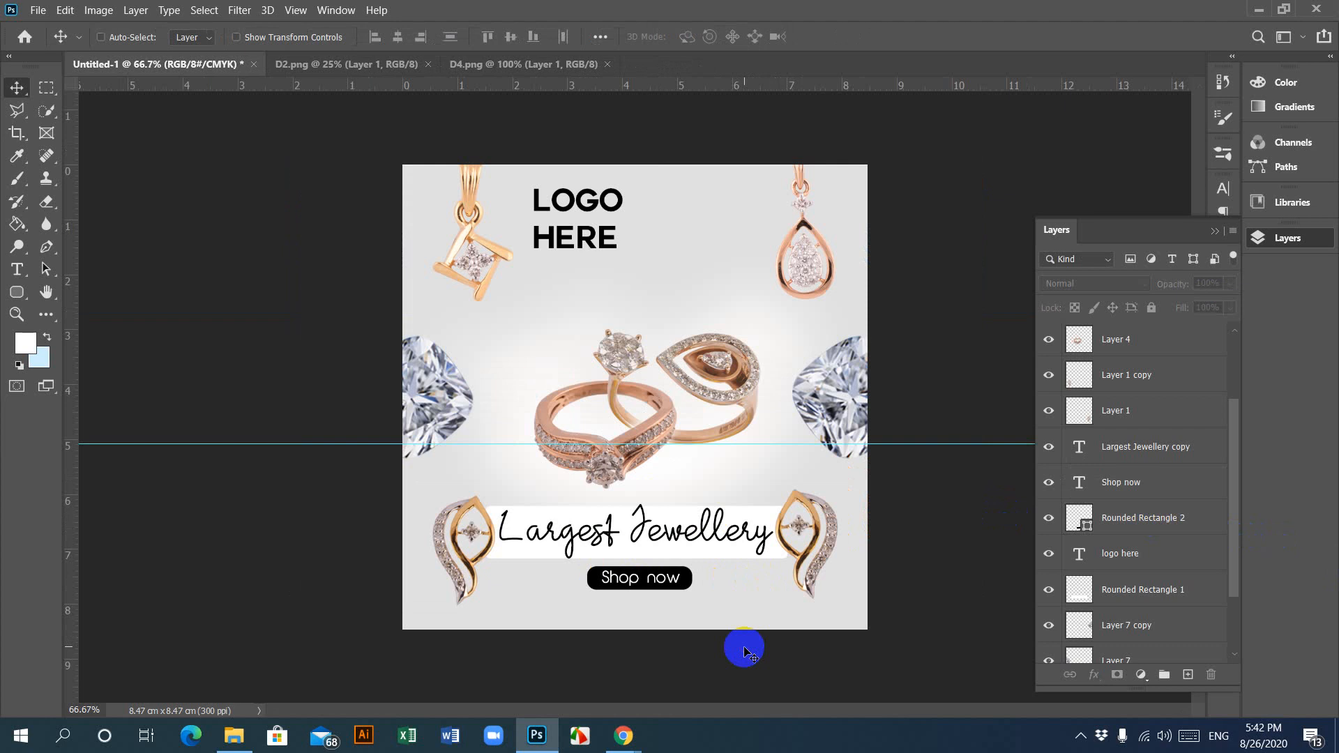
key(ctrl+plus)
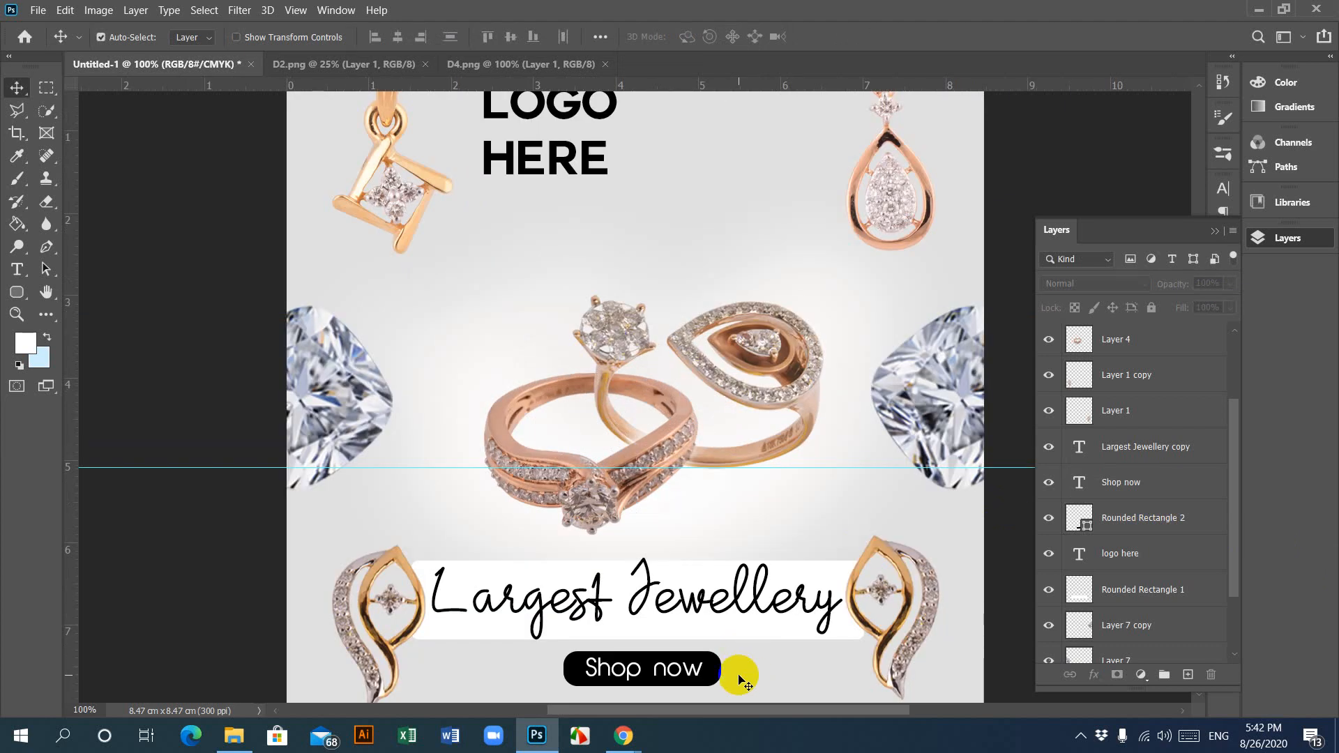
scroll(741, 670, down, 3)
scroll(741, 668, up, 2)
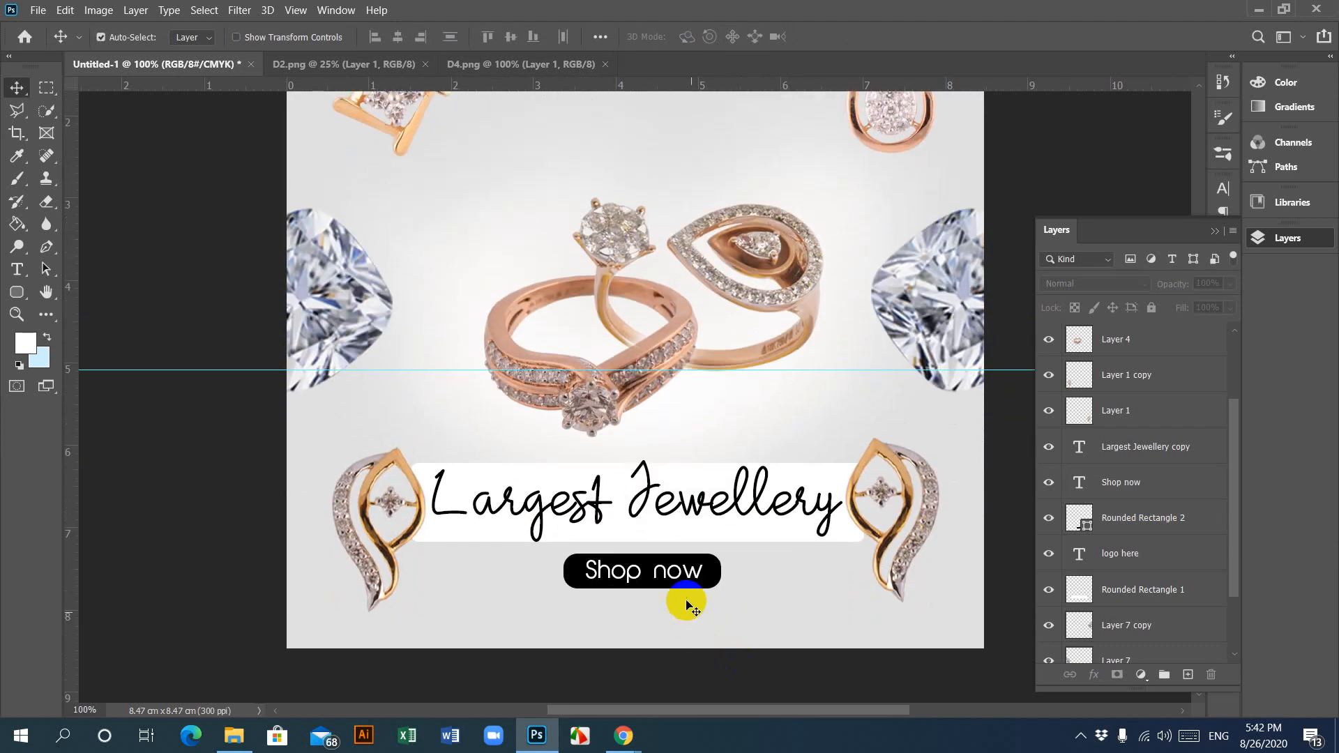
click(718, 576)
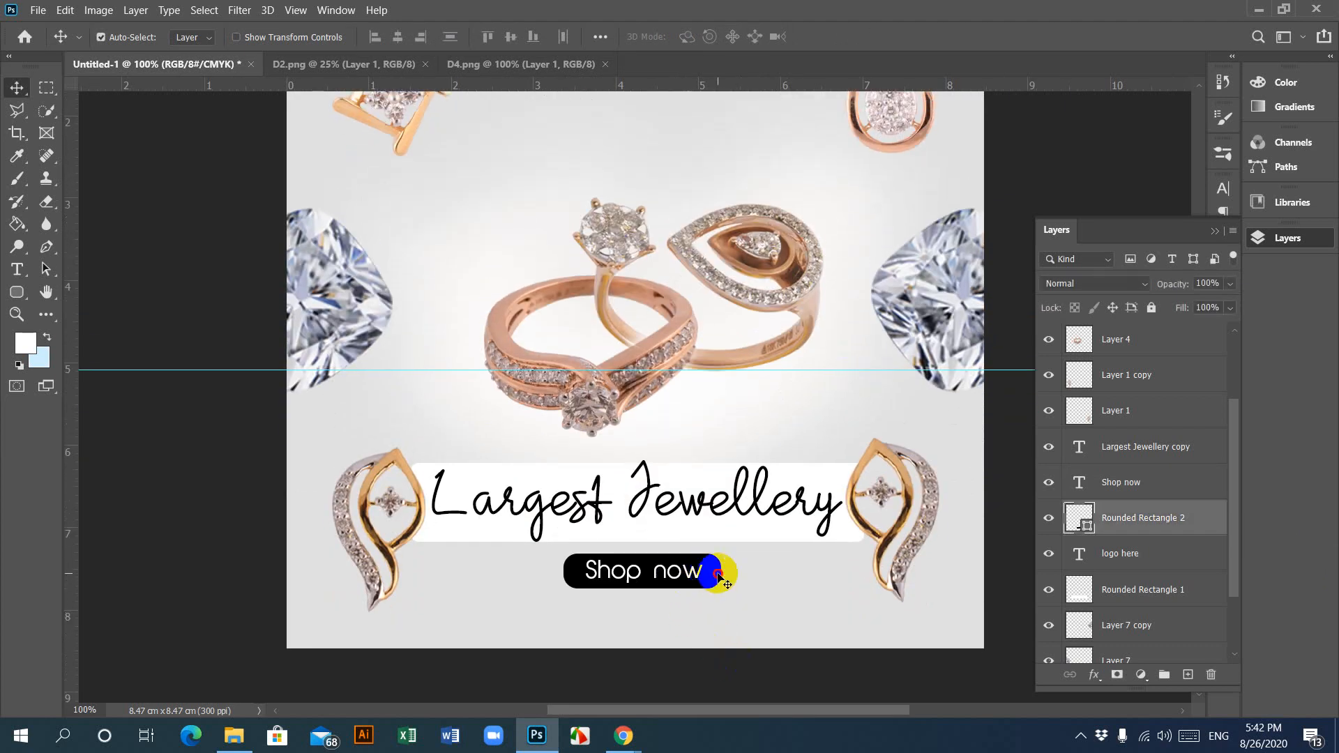
shift+click(681, 576)
click(399, 39)
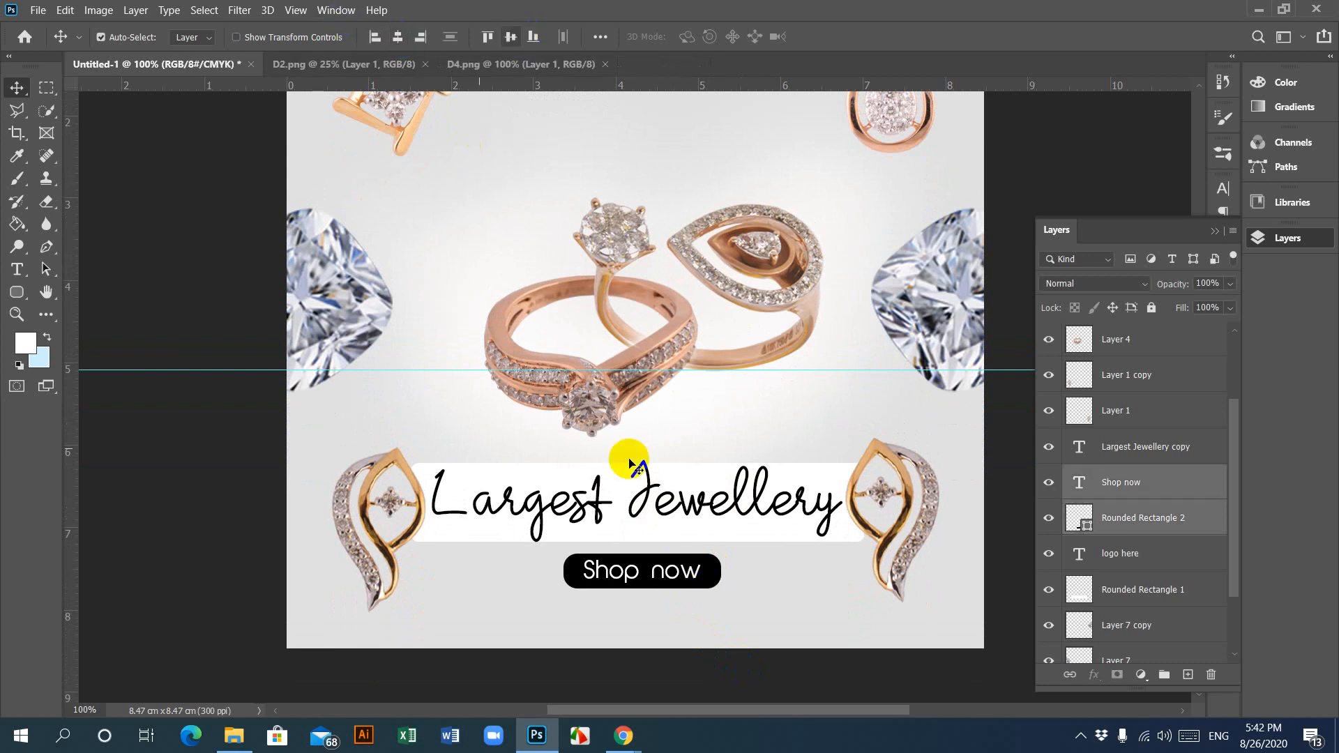
click(705, 670)
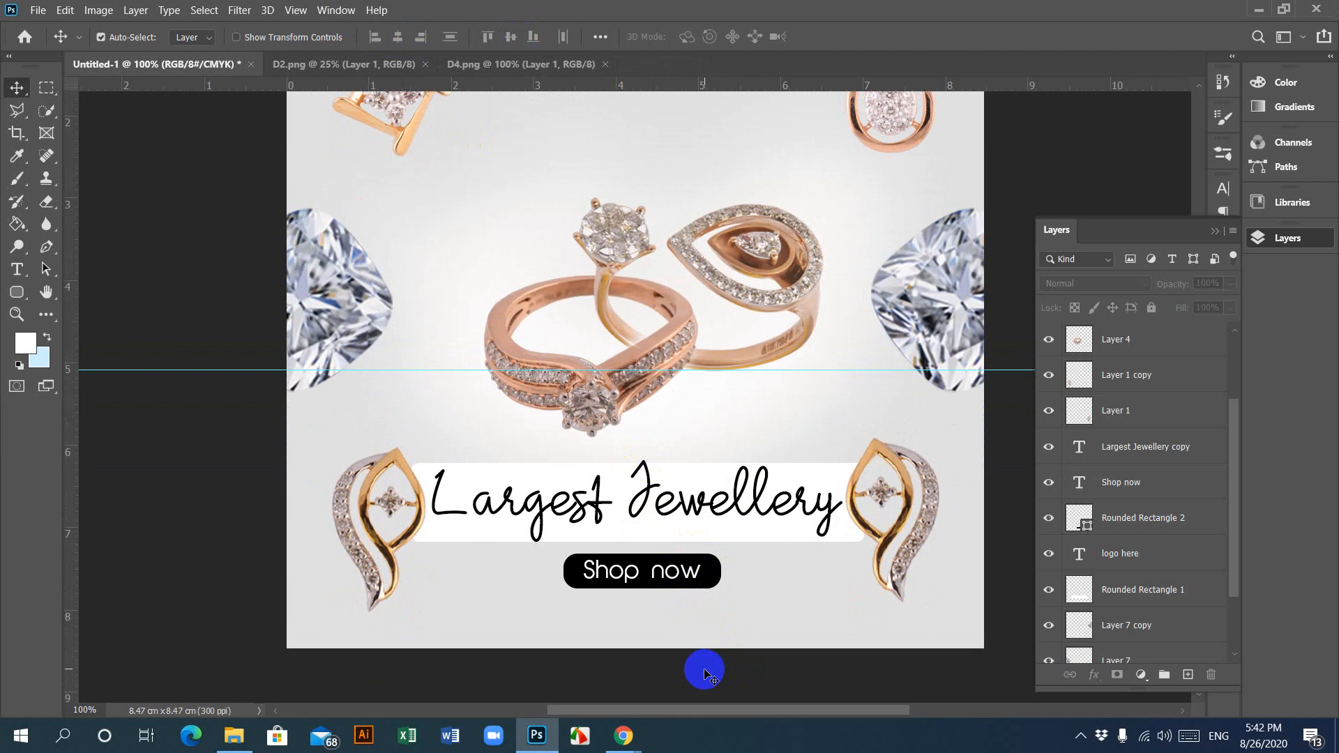
Step: Join the two-line "logo here" text into a single line and move it slightly left, between the two top pendants
key(ctrl+minus)
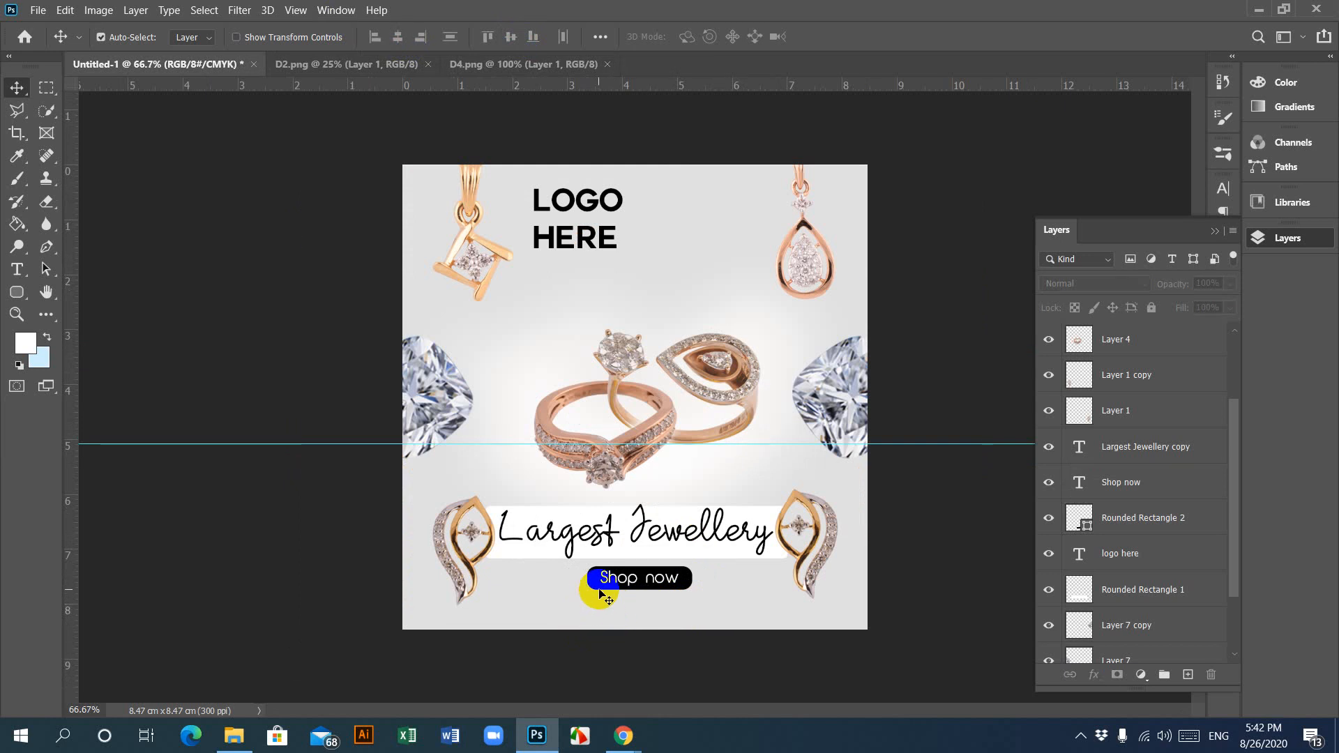
key(ctrl+plus)
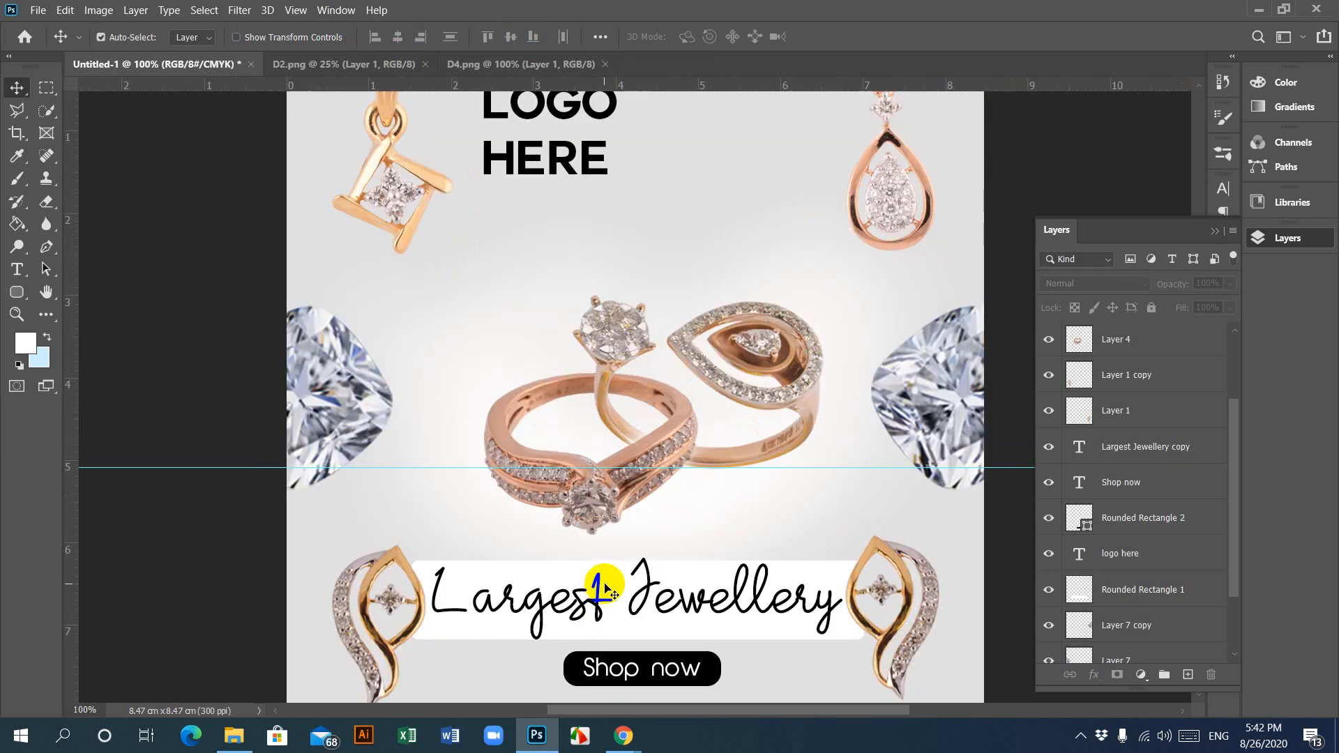
key(ctrl+minus)
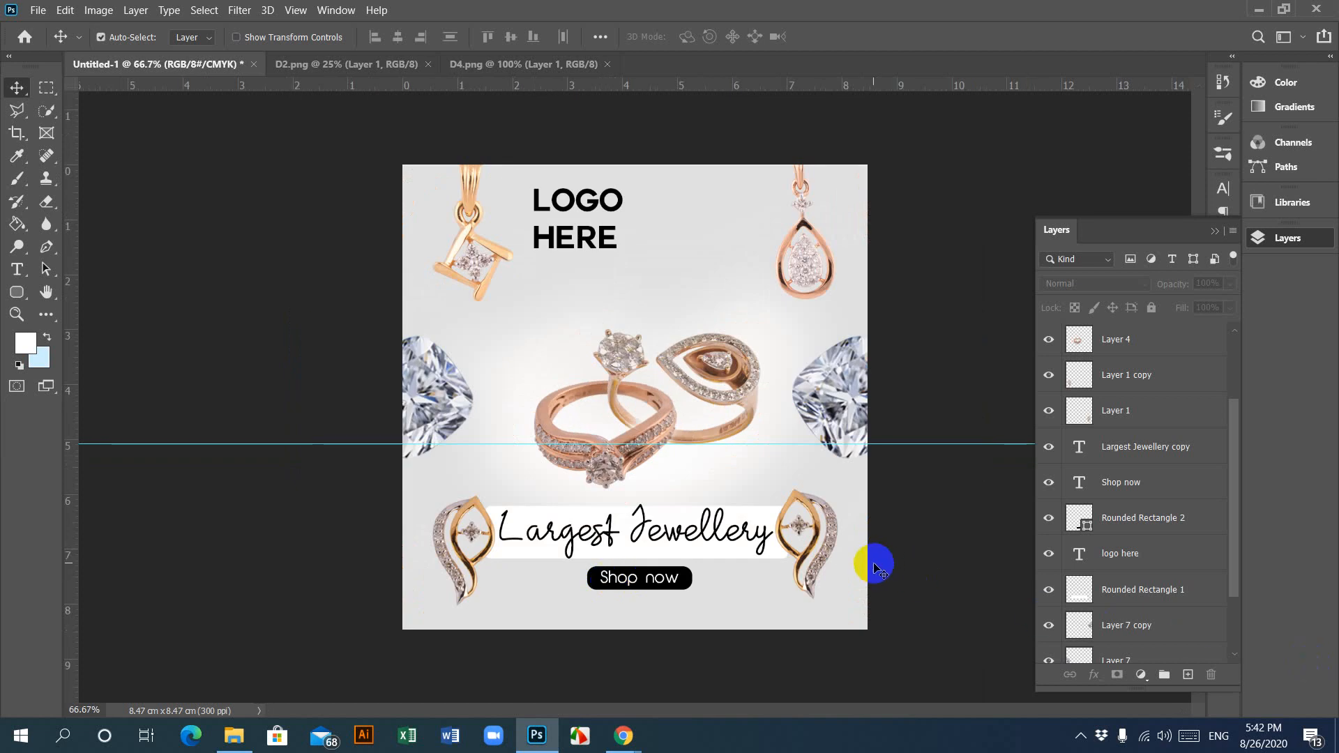
click(12, 276)
click(534, 239)
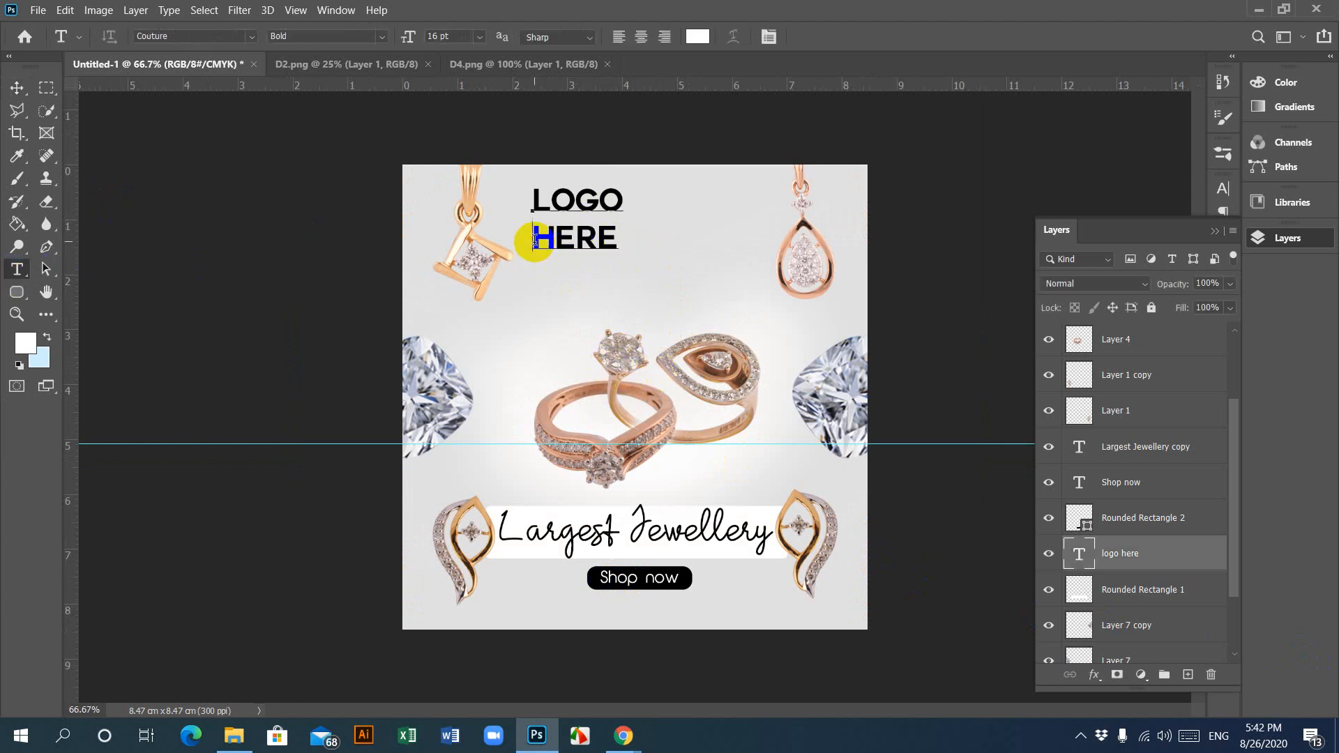
key(BackSpace)
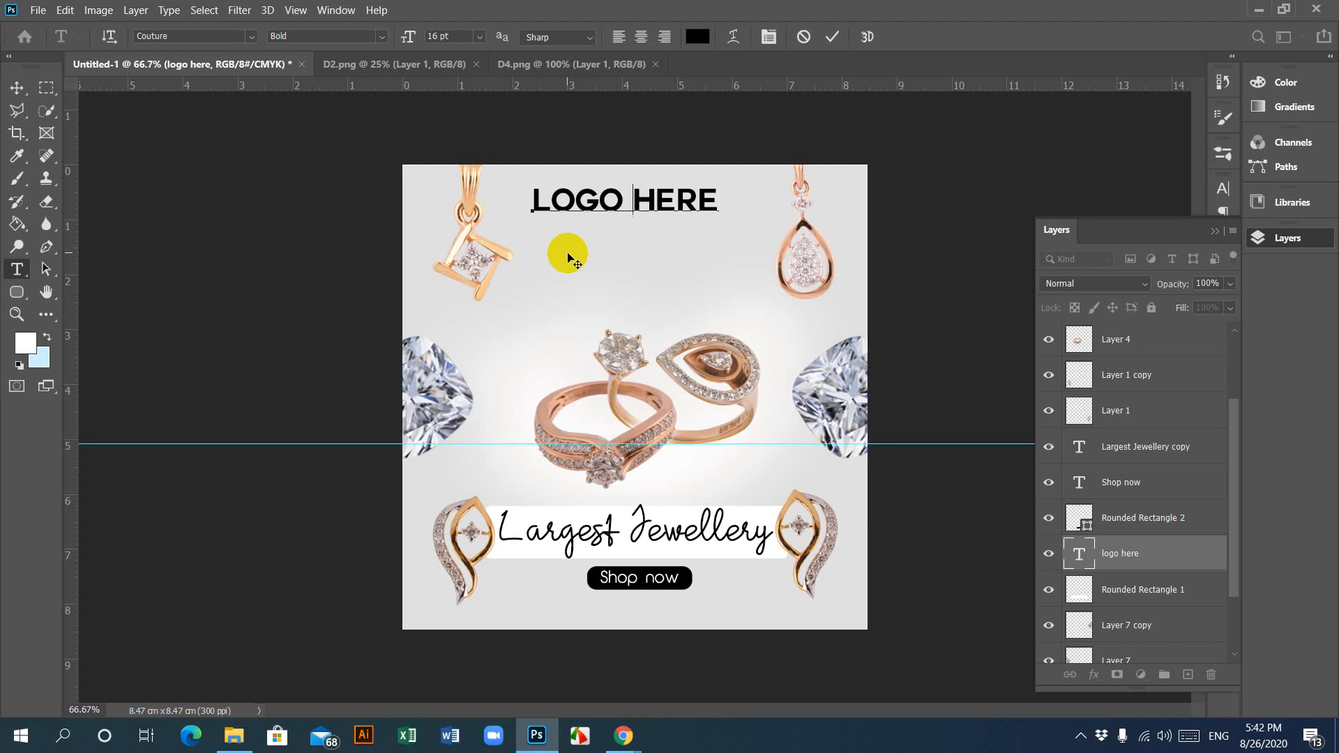
click(50, 112)
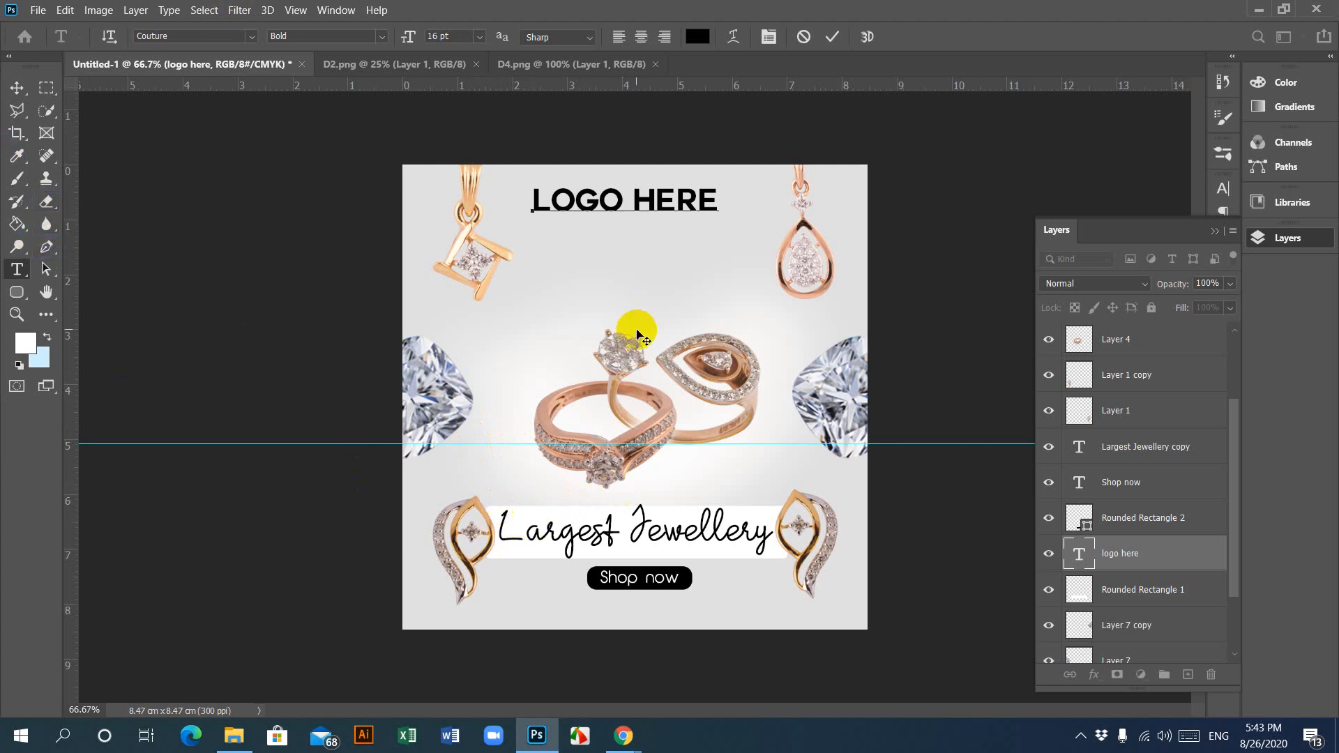
click(16, 88)
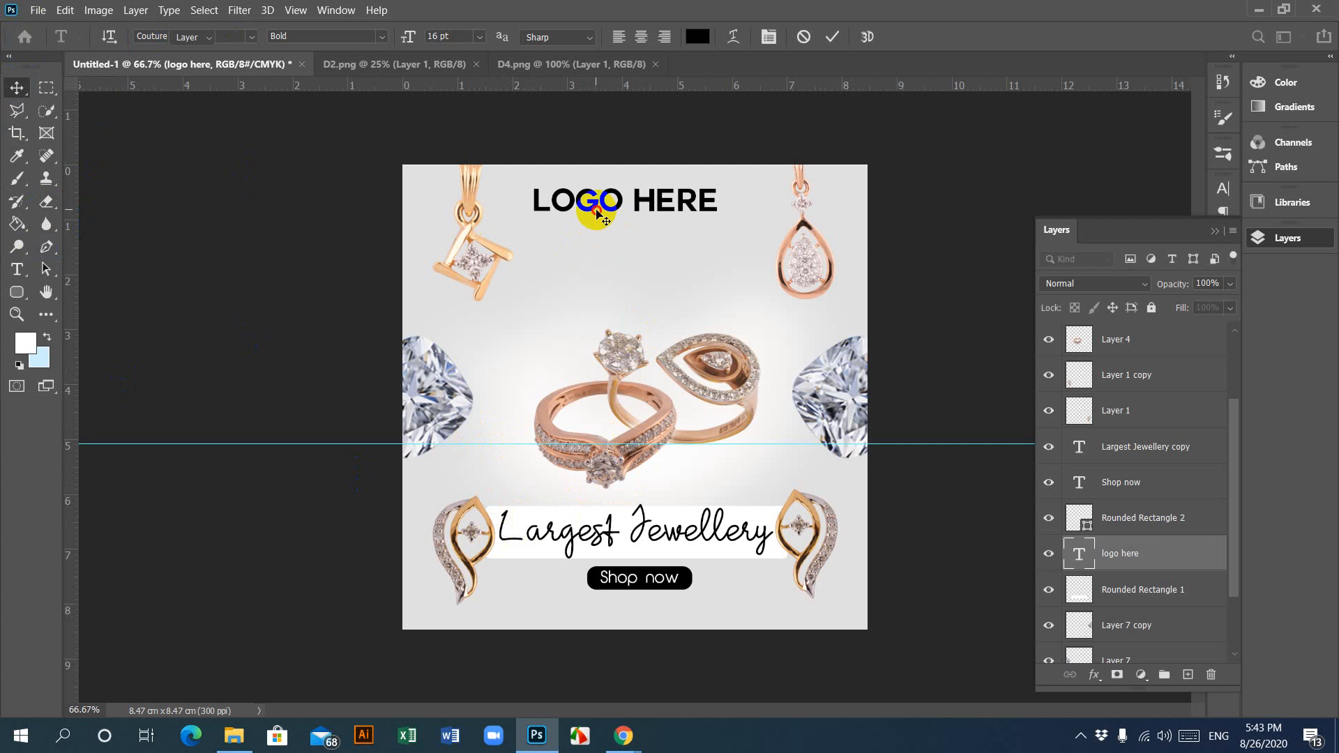
mouse_move(592, 208)
mouse_down()
mouse_move(582, 268)
mouse_move(569, 211)
mouse_up()
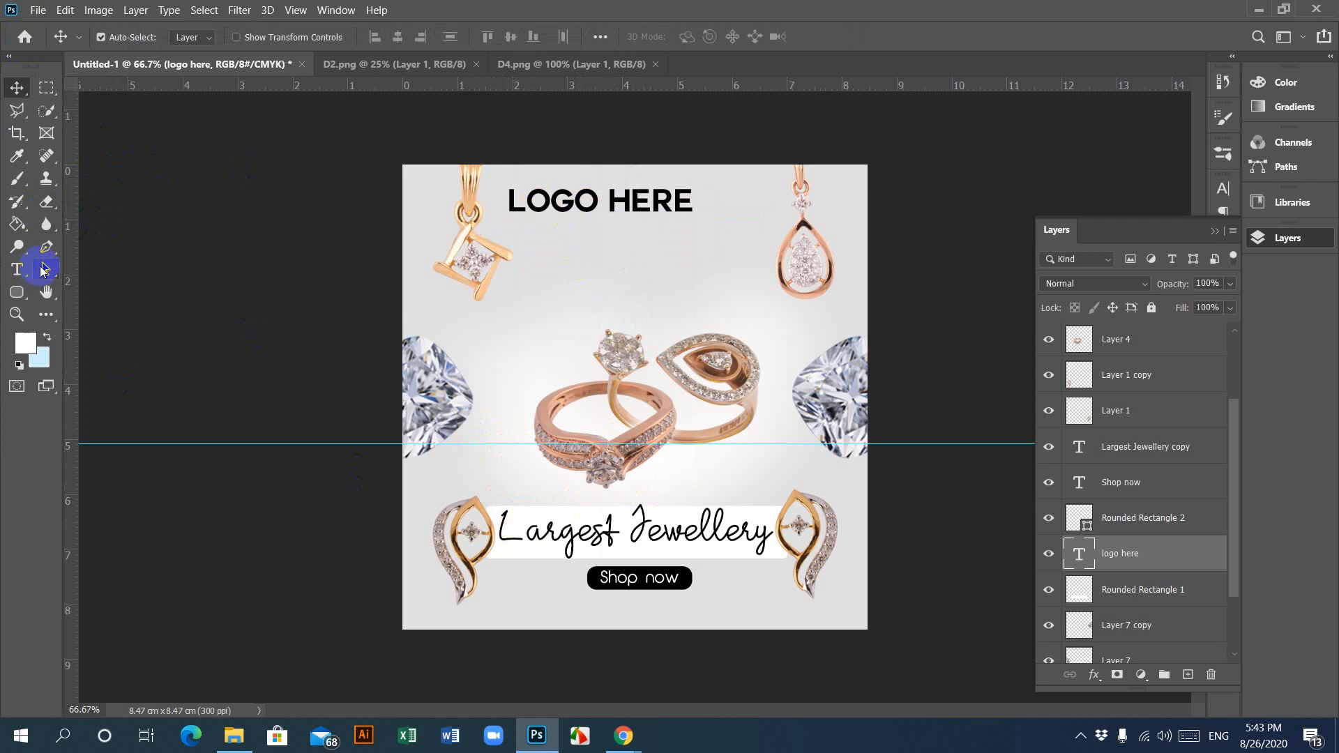
Step: Set the font of the whole logo placeholder text to Aristotelica Display Trial Extra Light
click(18, 270)
click(597, 201)
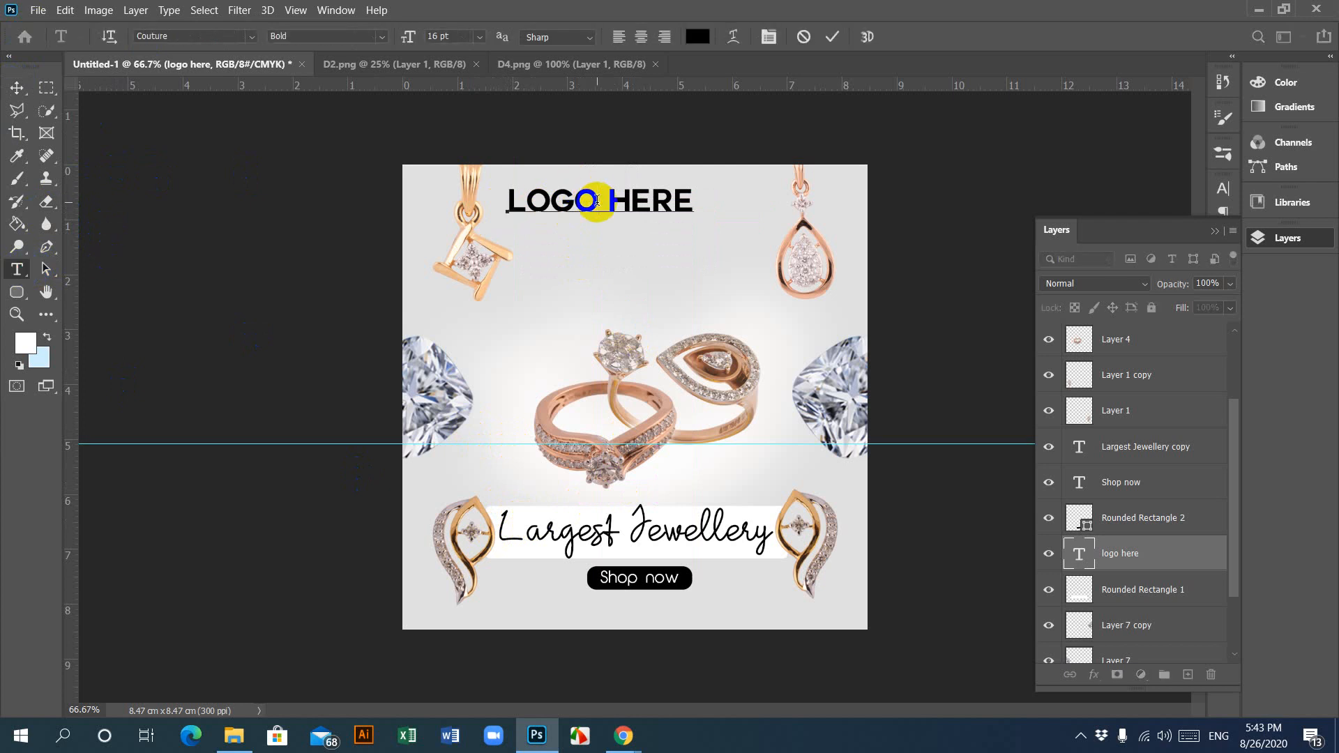
key(ctrl+a)
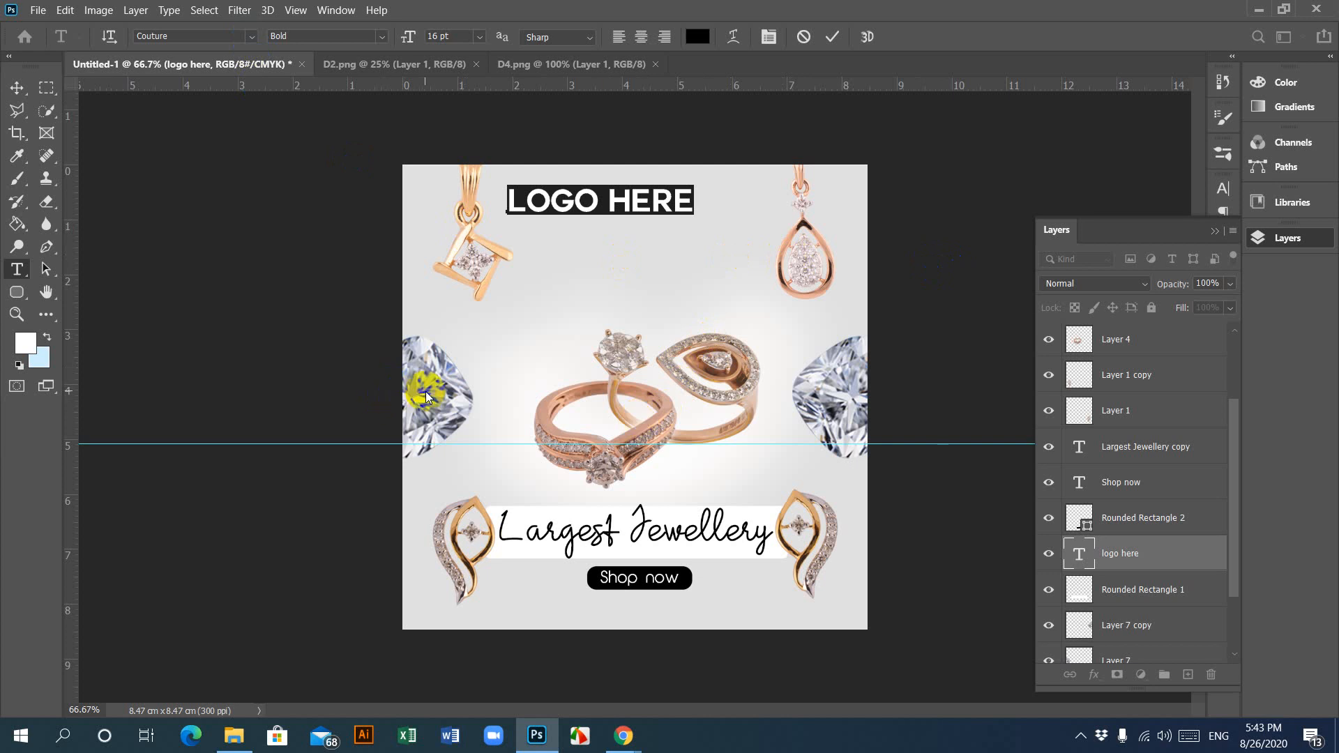
click(251, 36)
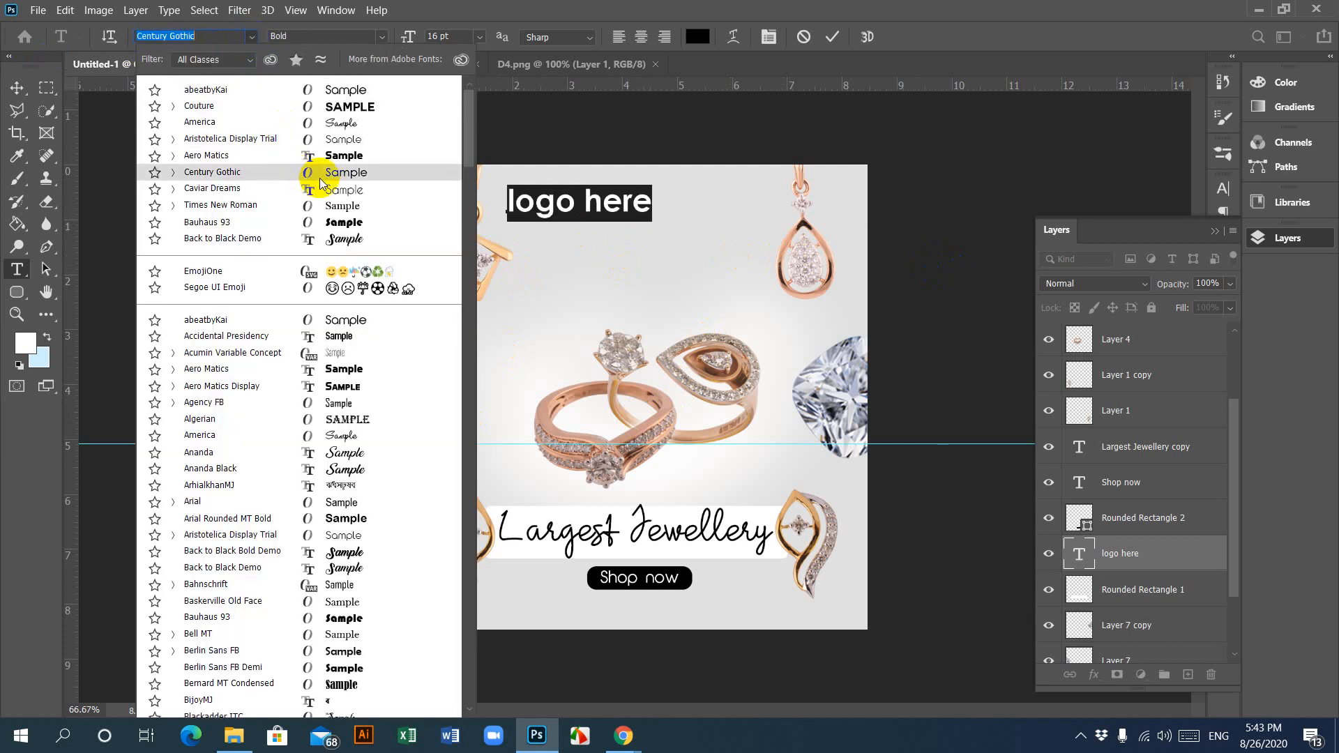
click(344, 142)
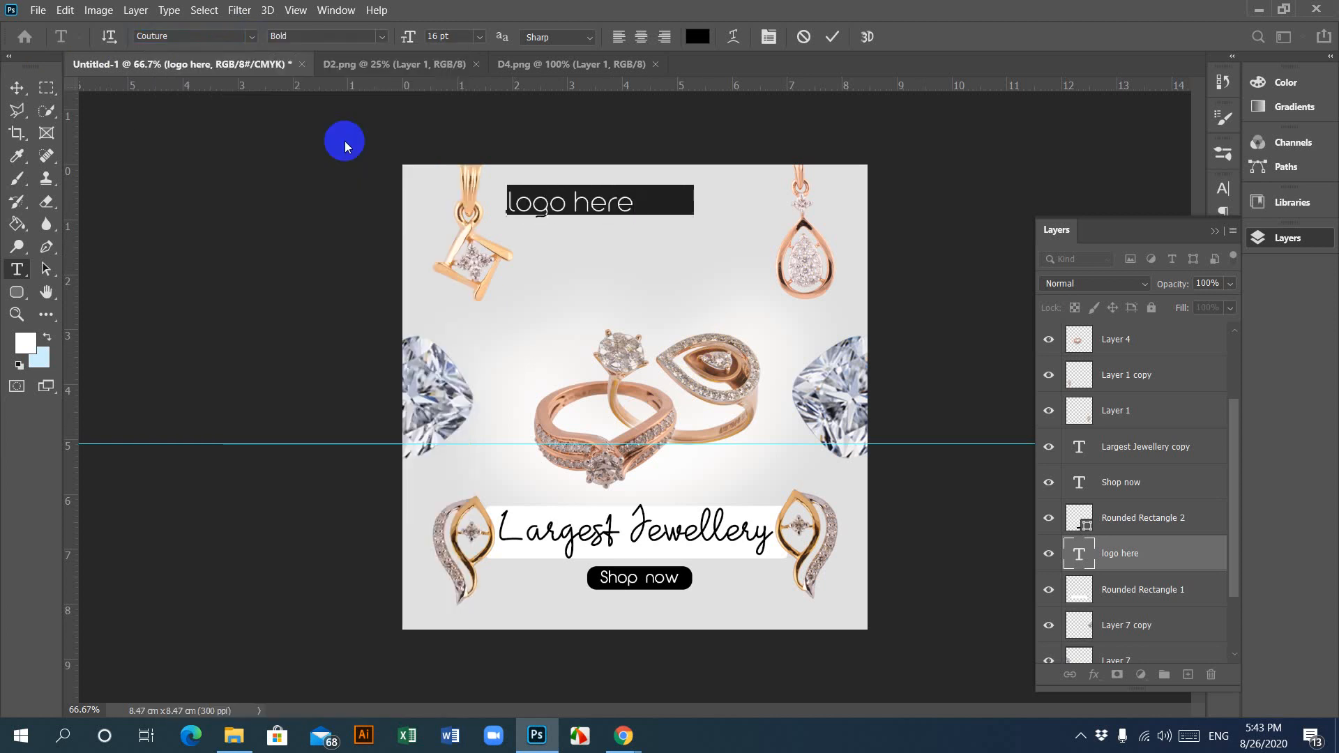
click(169, 11)
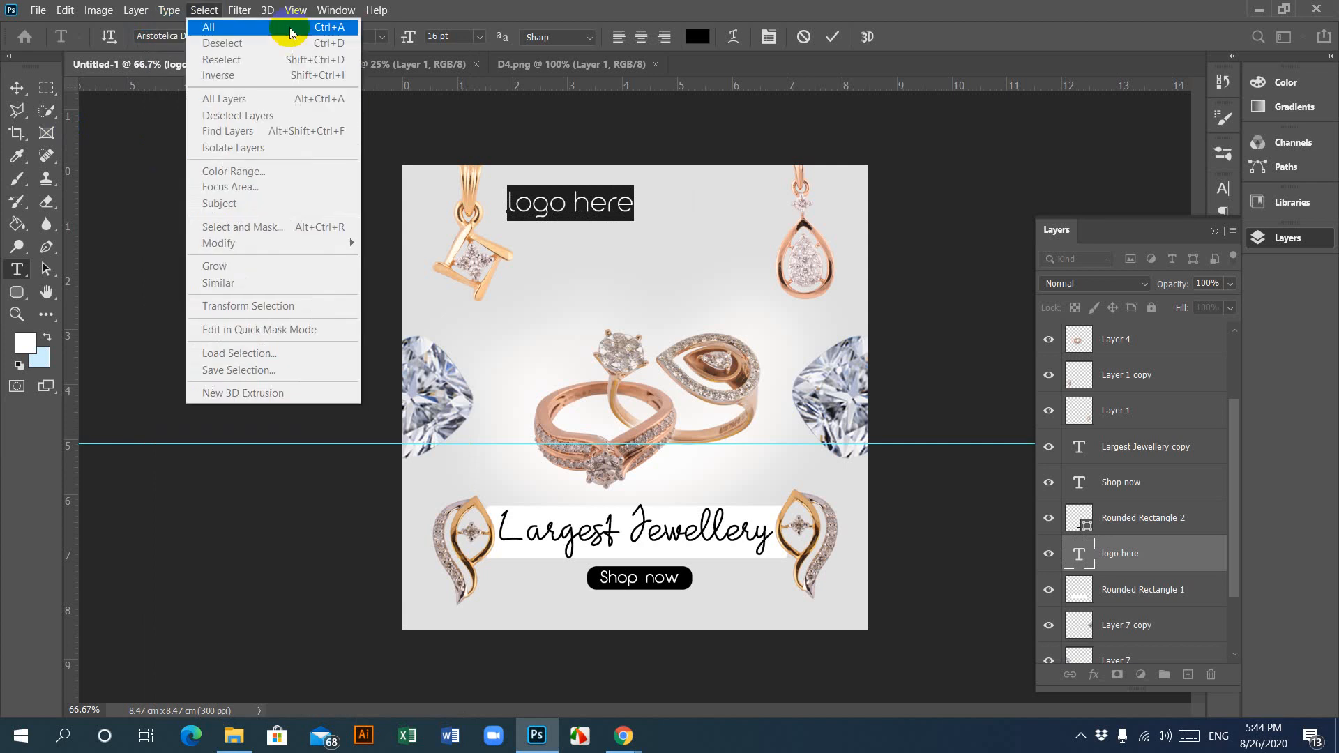
Step: Capitalise the first letter of the logo text so it reads "Logo here" and move the text slightly down
click(520, 203)
click(516, 204)
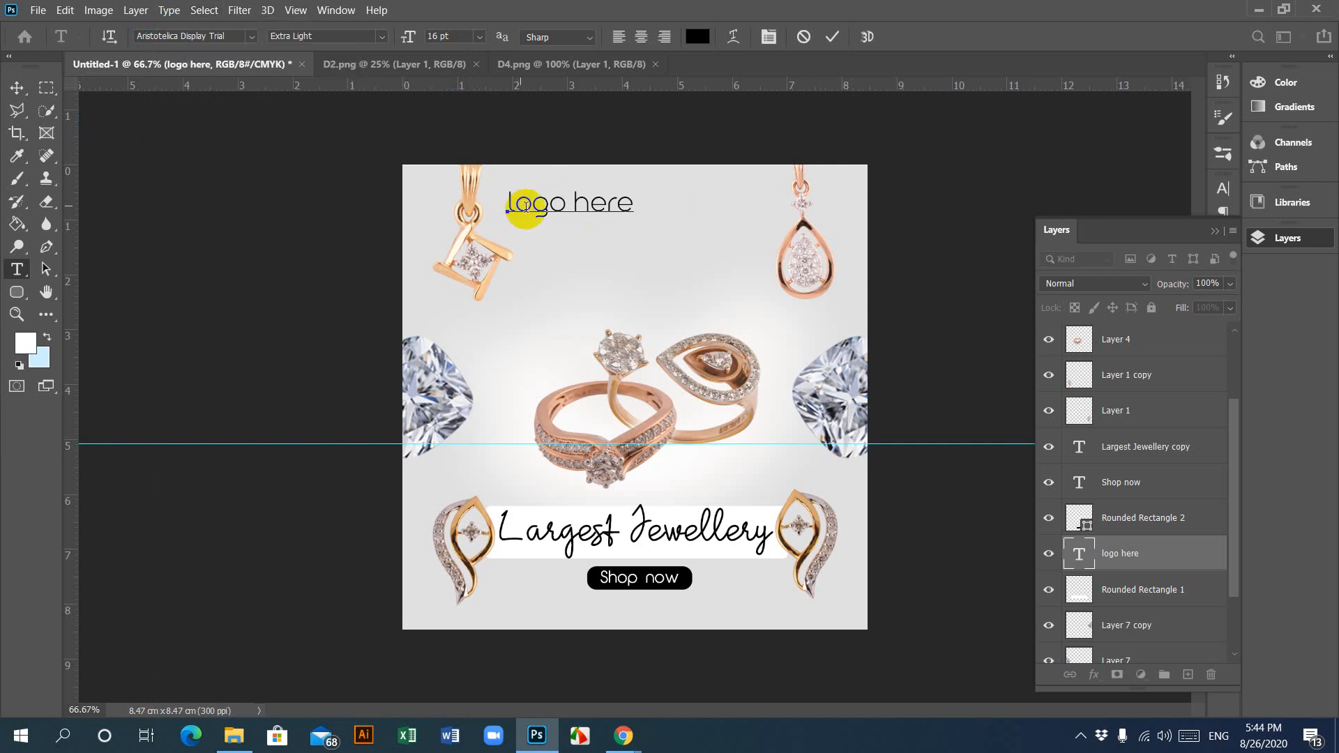
key(Delete)
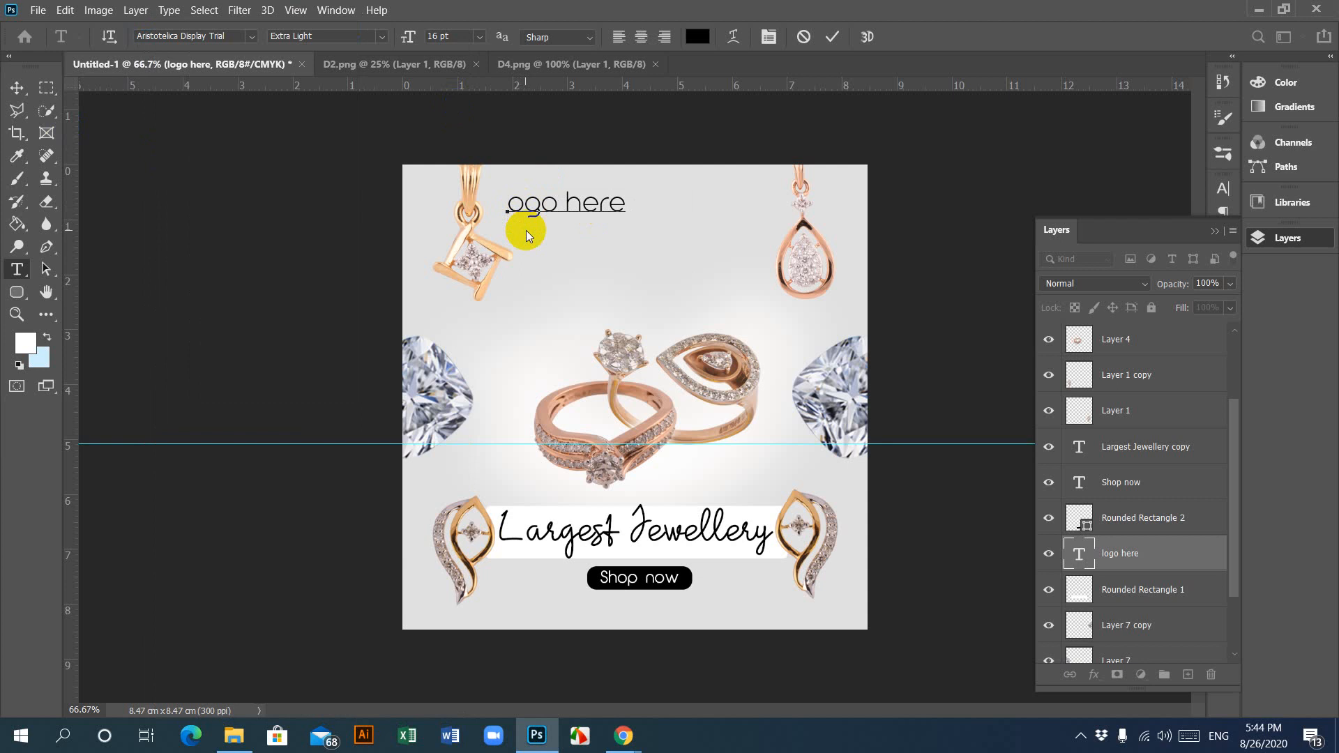
text(L)
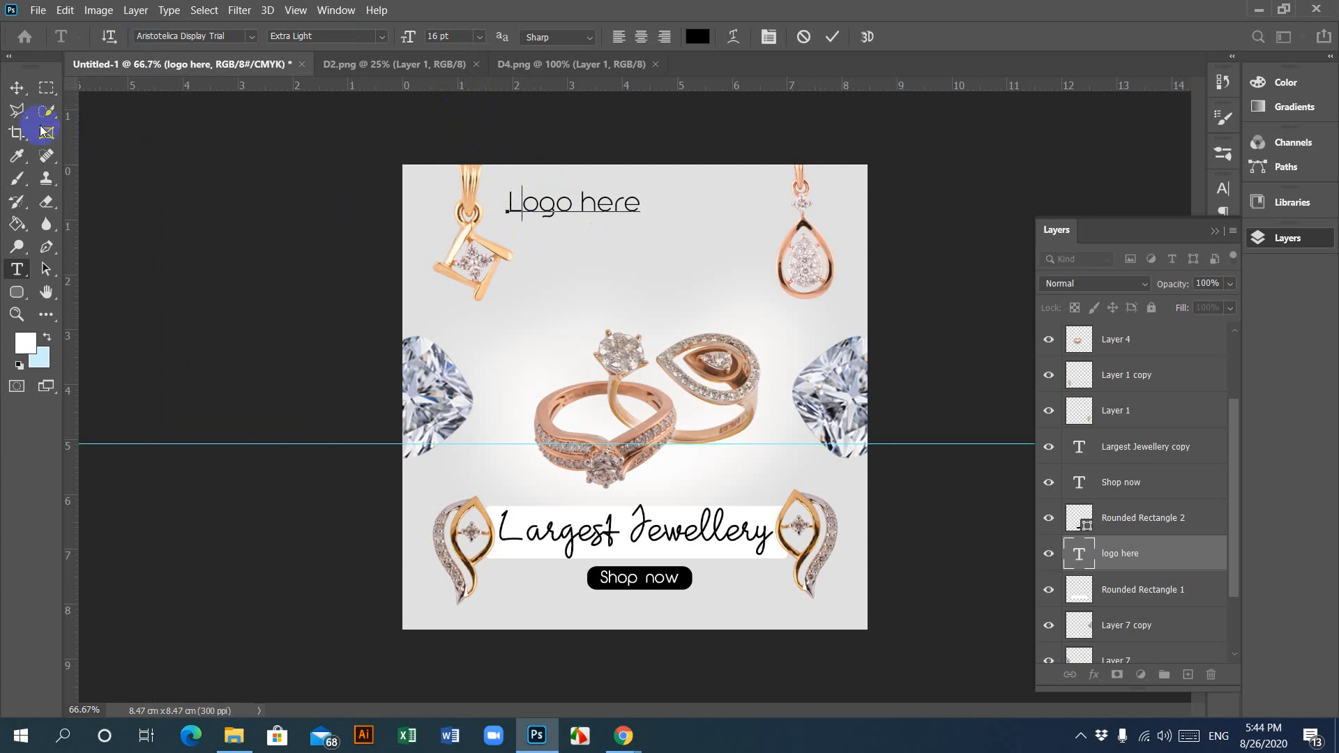
click(17, 87)
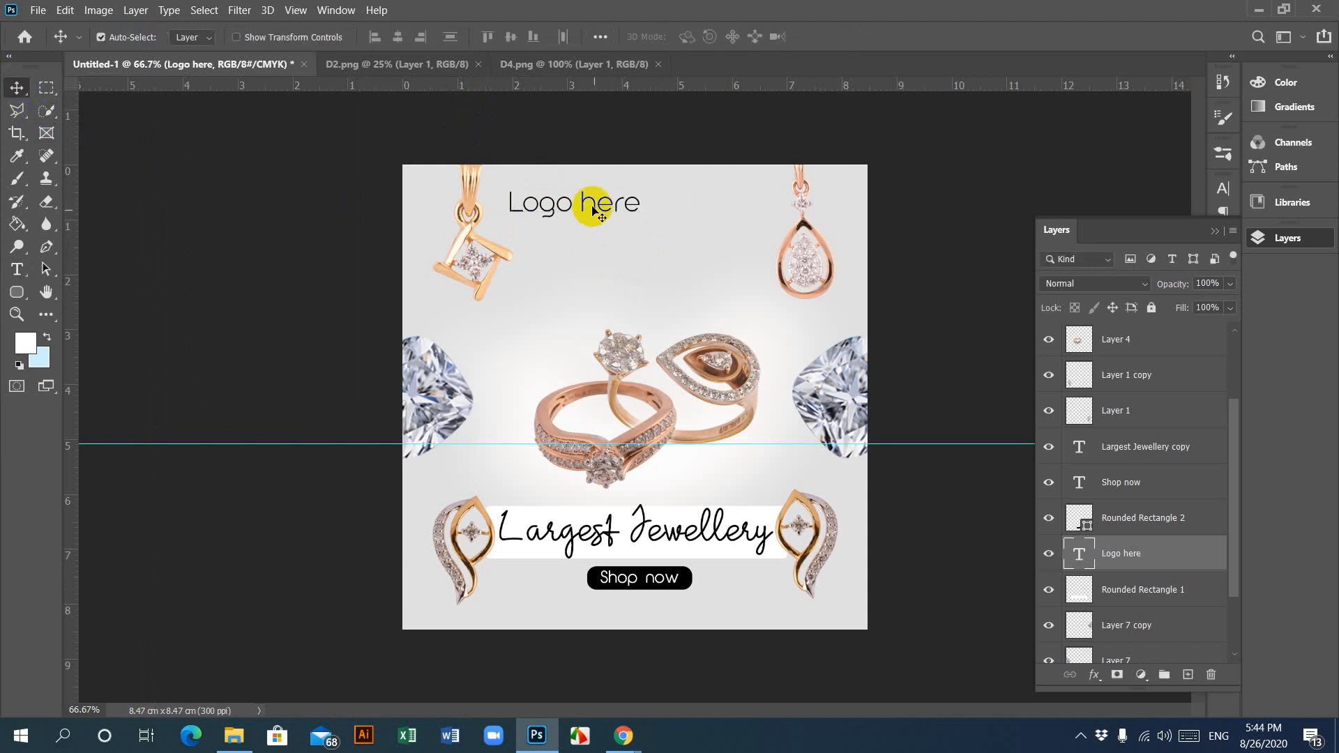
drag(599, 205, 597, 213)
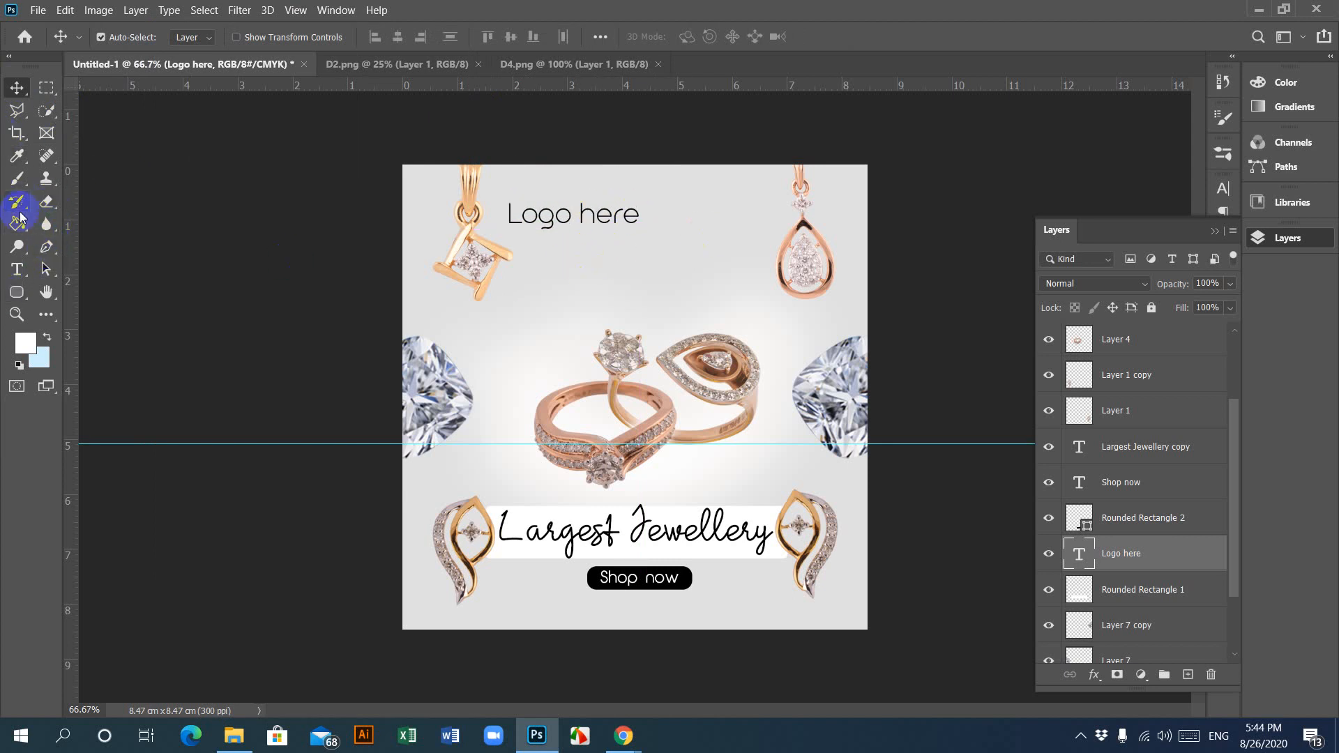
Step: Add a Lorem ipsum paragraph text box at 8 pt beneath the logo text, between the two top pendants
click(17, 269)
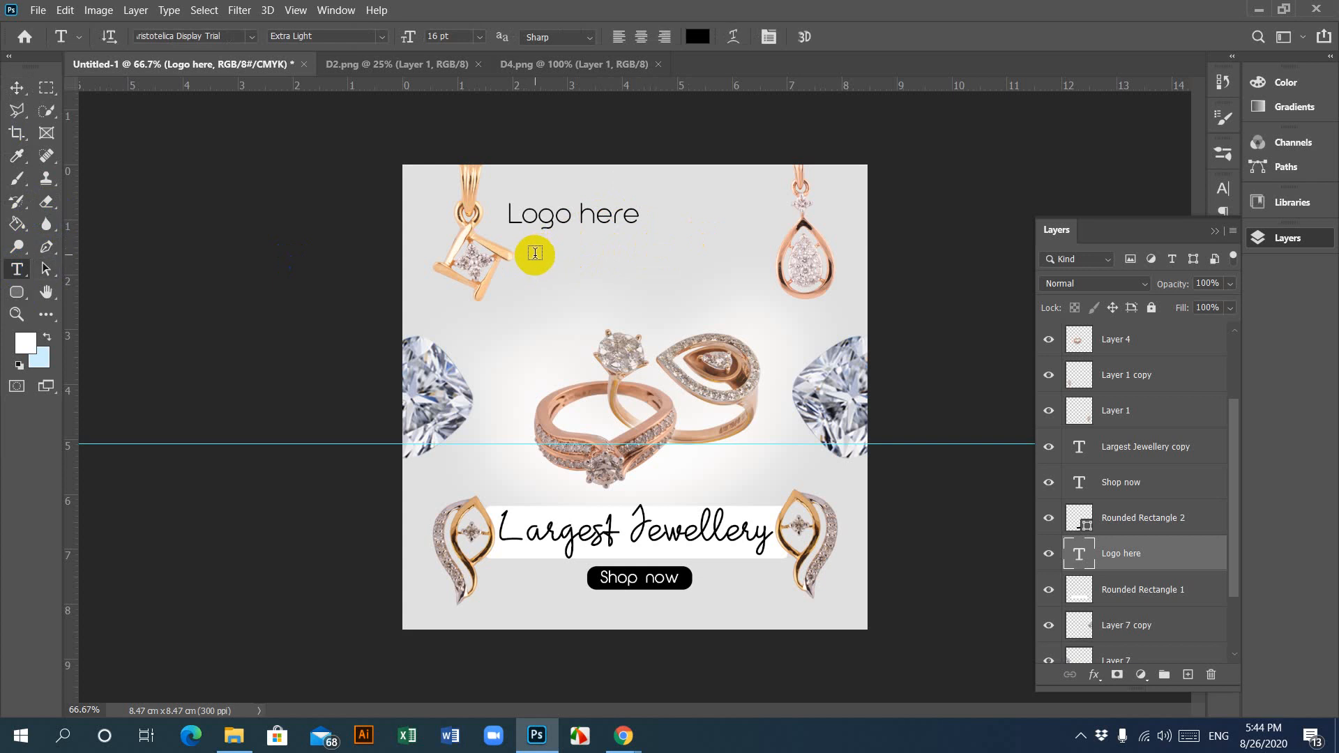
drag(535, 256, 757, 312)
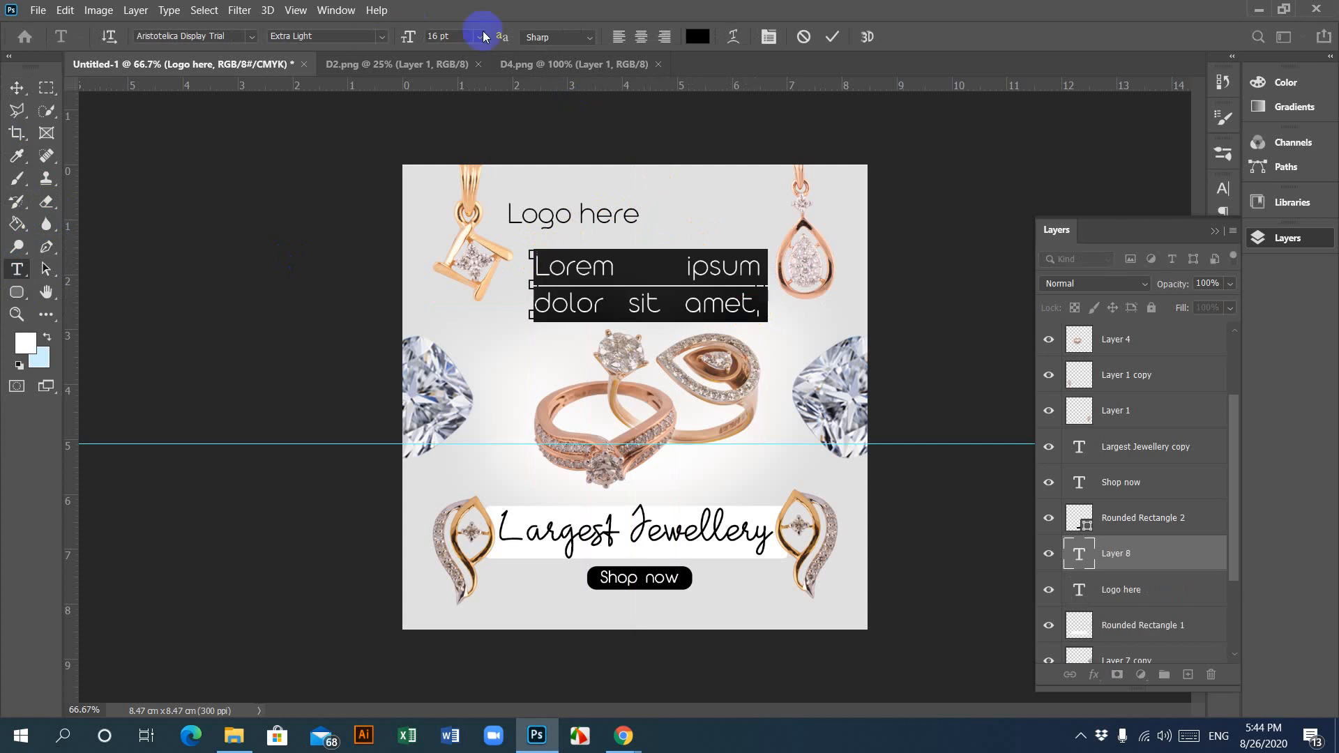
click(480, 36)
click(459, 92)
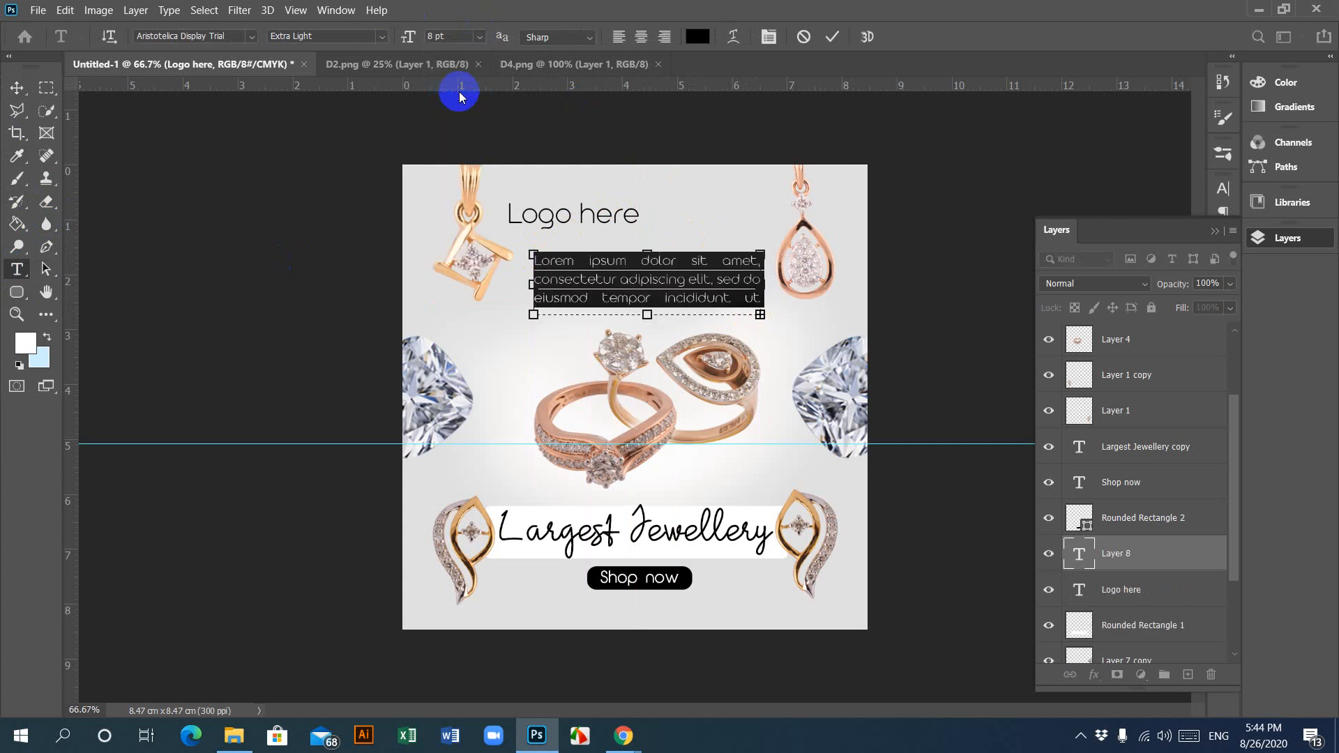
click(17, 88)
click(223, 284)
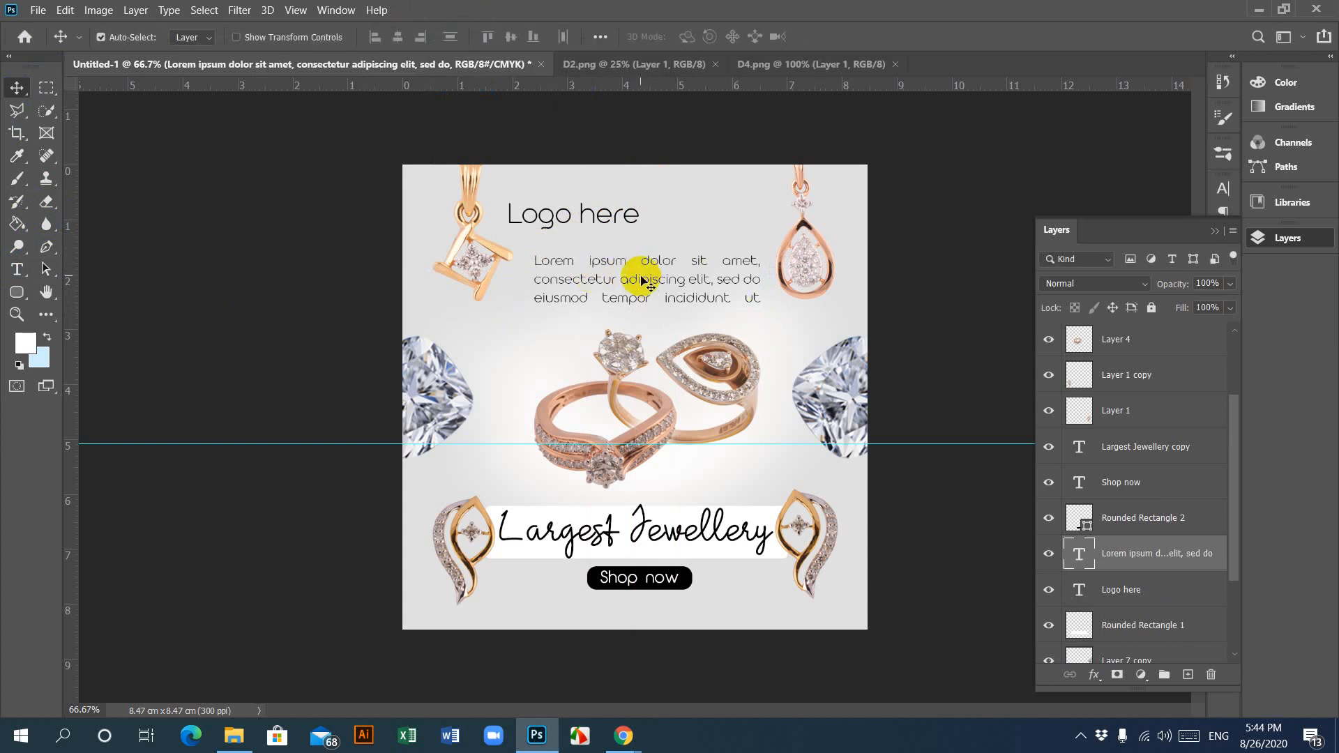
Step: Nudge the Lorem ipsum paragraph 6 px to the left
key(Left)
key(Left)
key(Left)
key(Left)
key(Left)
key(Left)
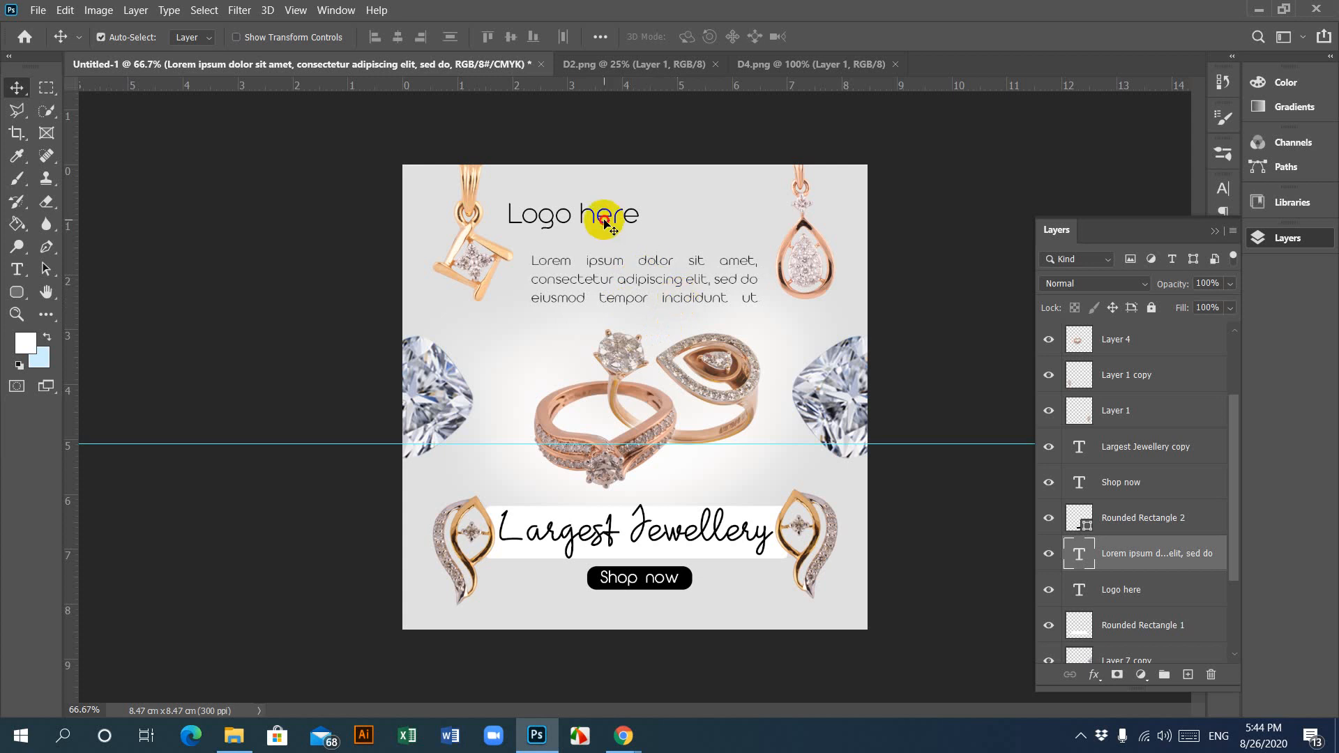
Step: Move "Logo here" over the middle of the Lorem ipsum paragraph and align both texts on their horizontal centres
drag(600, 215, 662, 221)
click(691, 292)
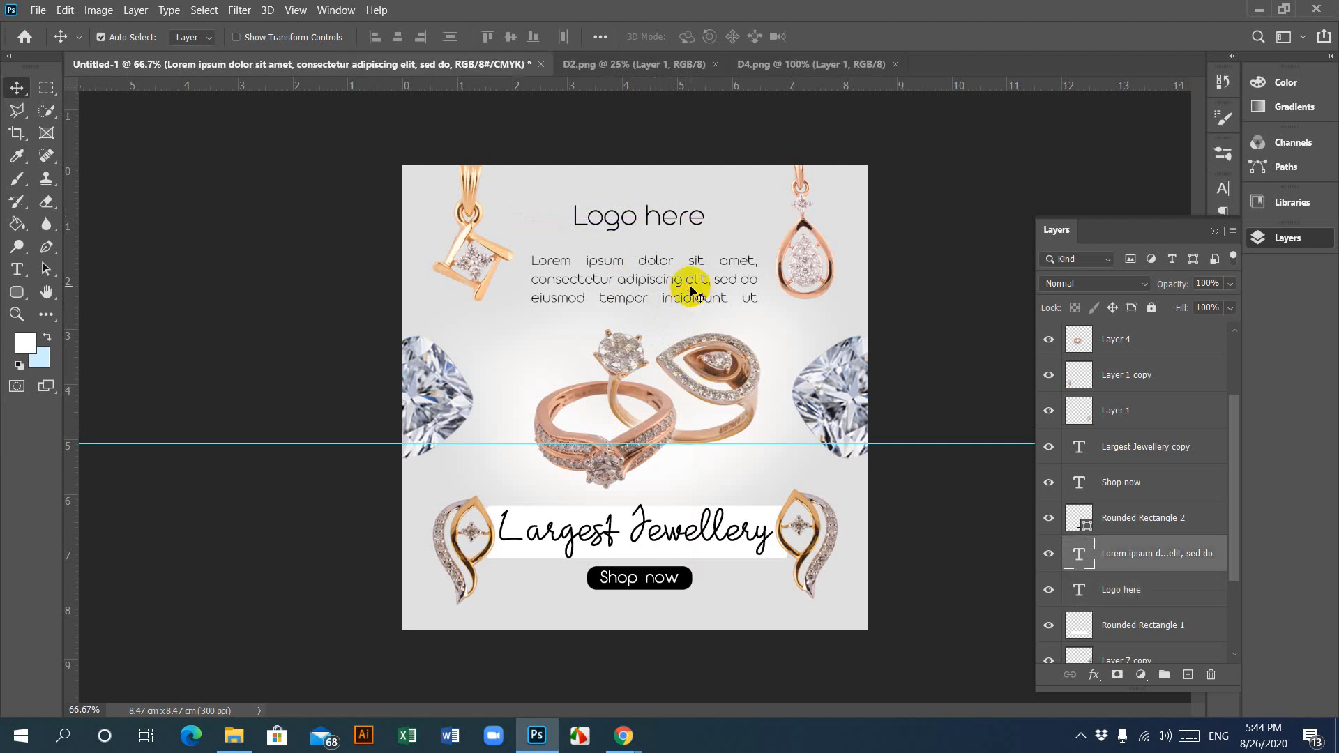
shift+click(663, 222)
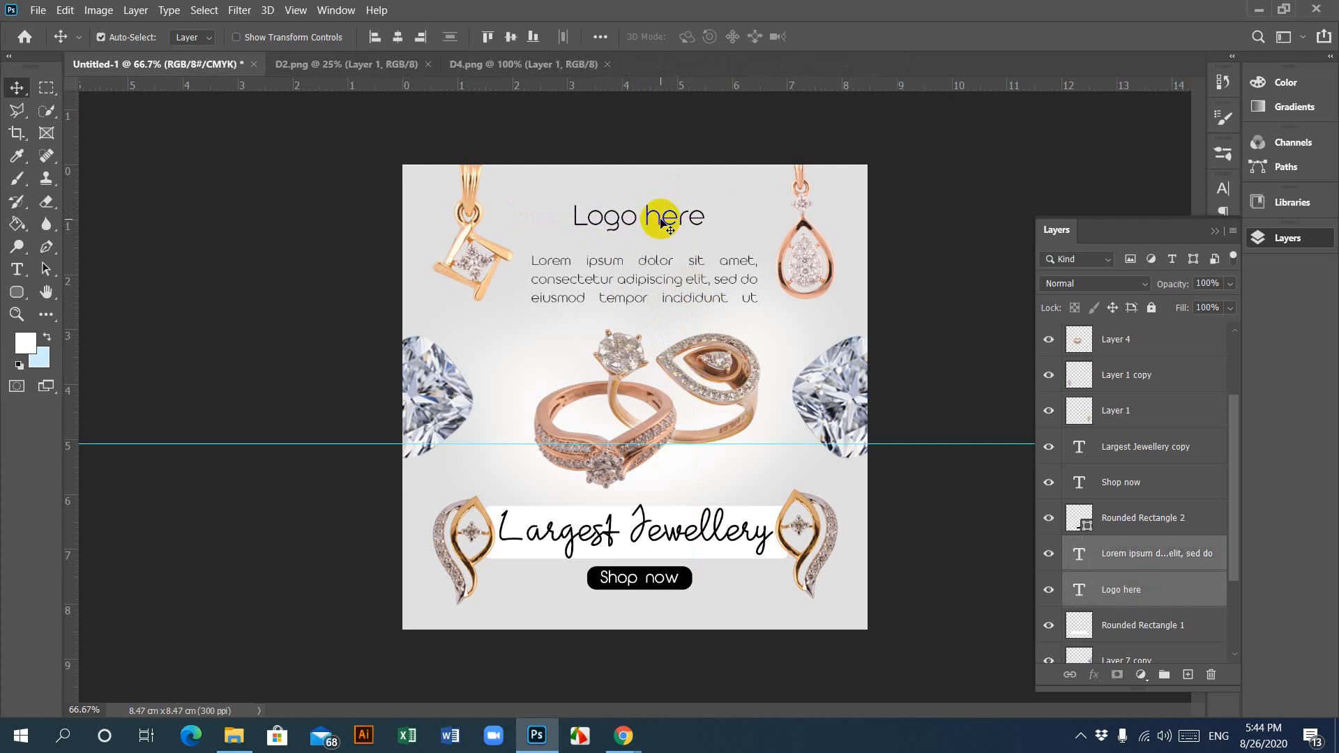
click(399, 39)
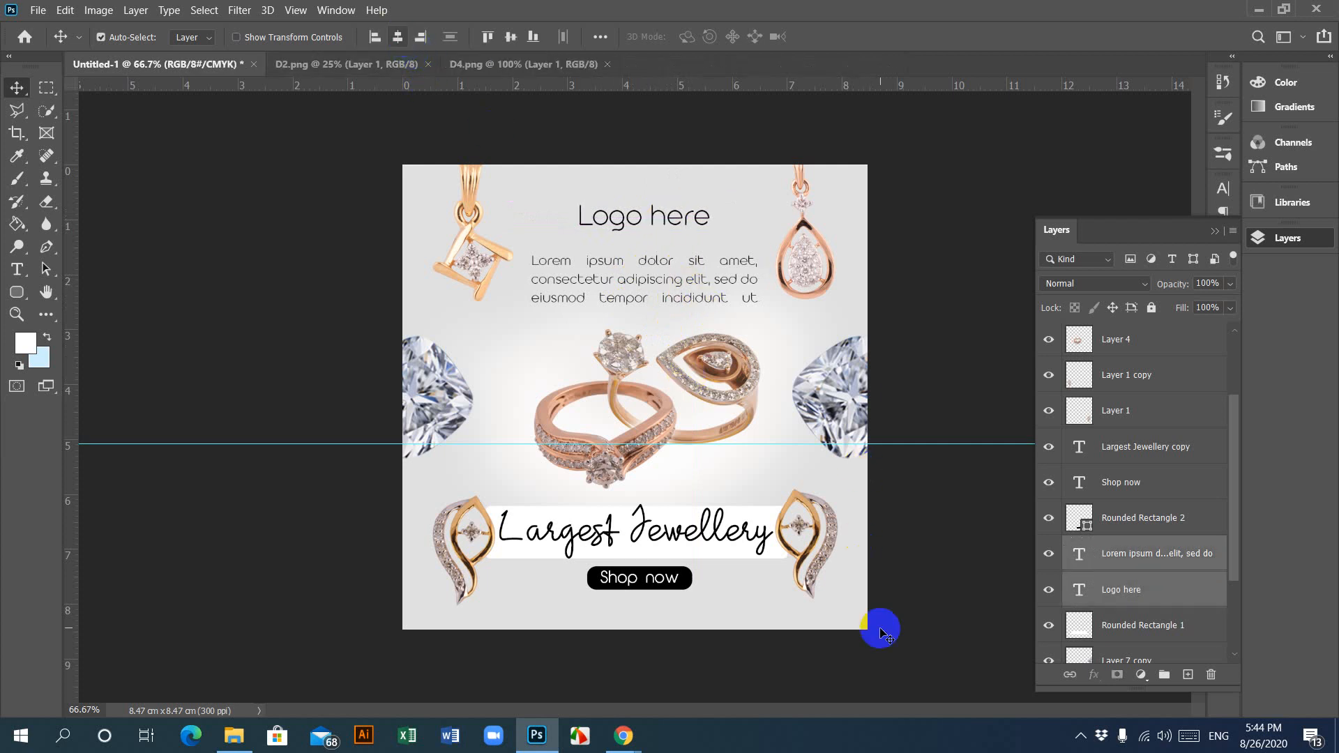
Step: Create a new empty layer and place it beneath both diamond layers, directly above Layer 2
click(680, 533)
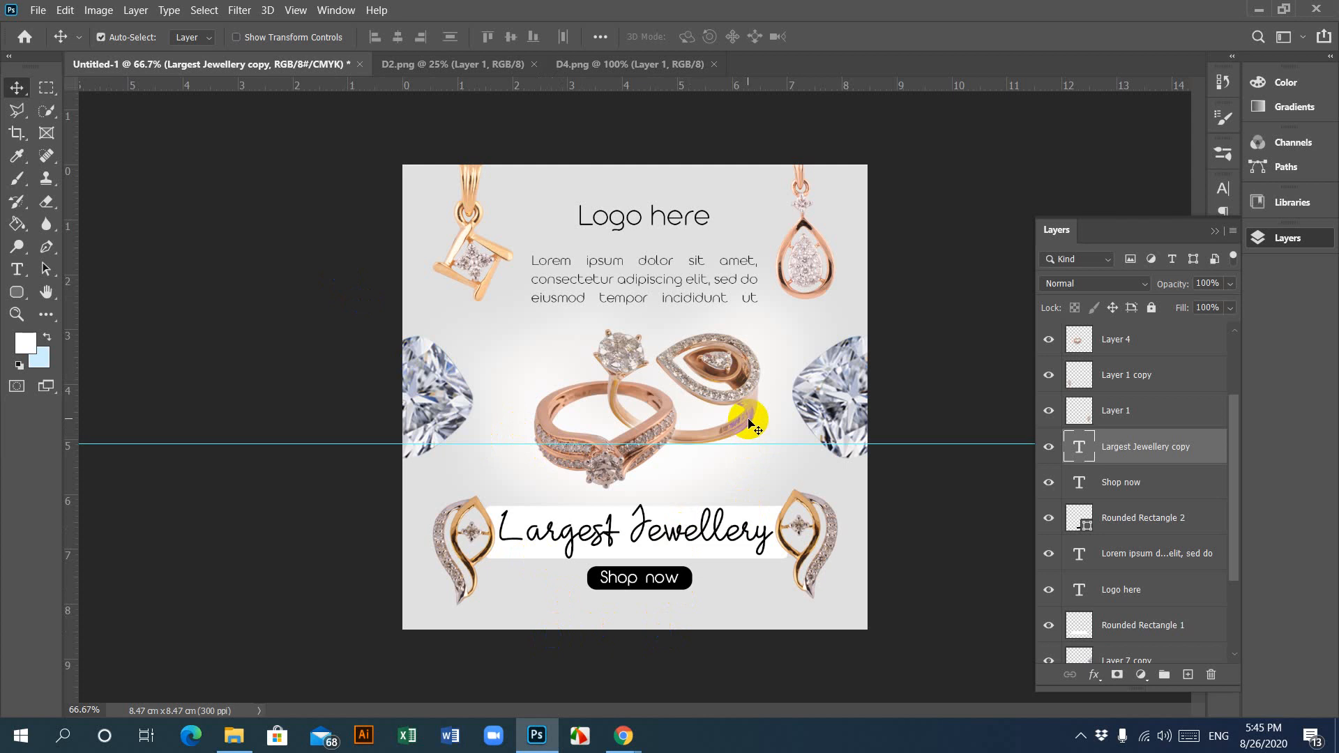
click(431, 405)
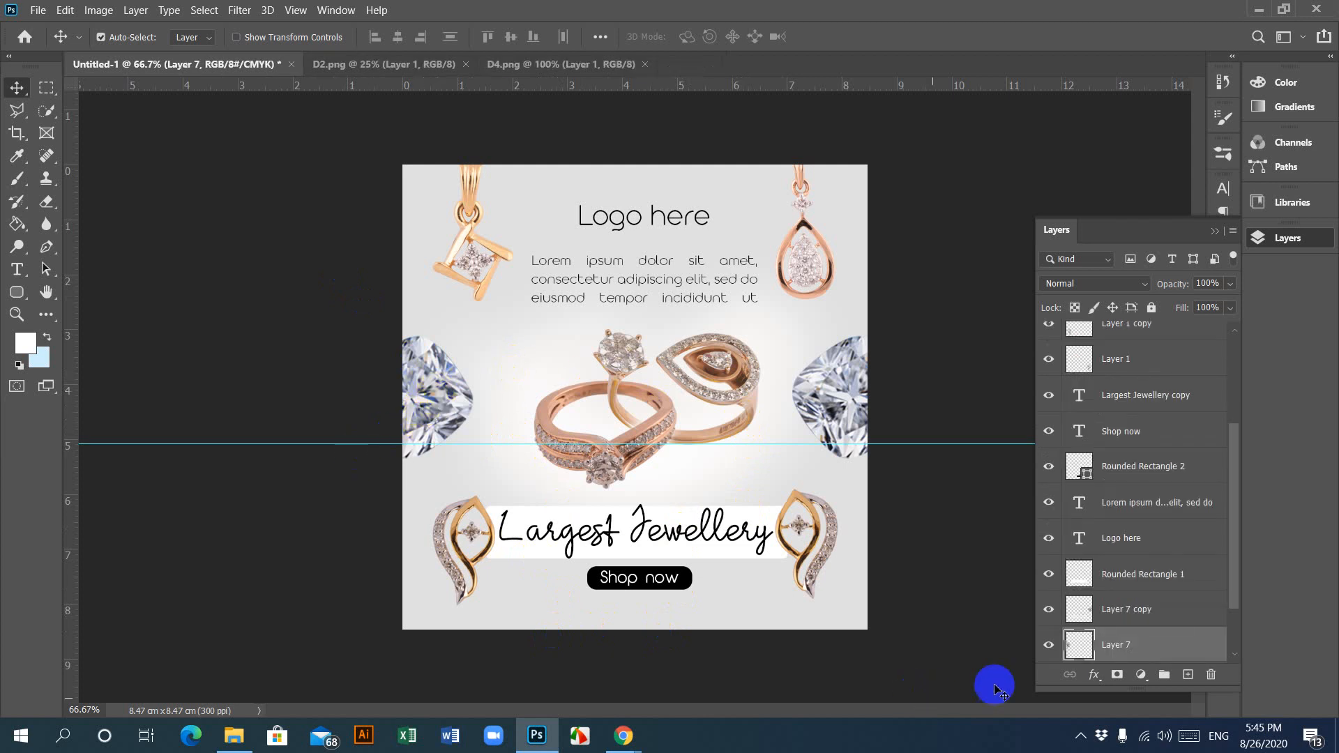
click(1055, 611)
click(1054, 612)
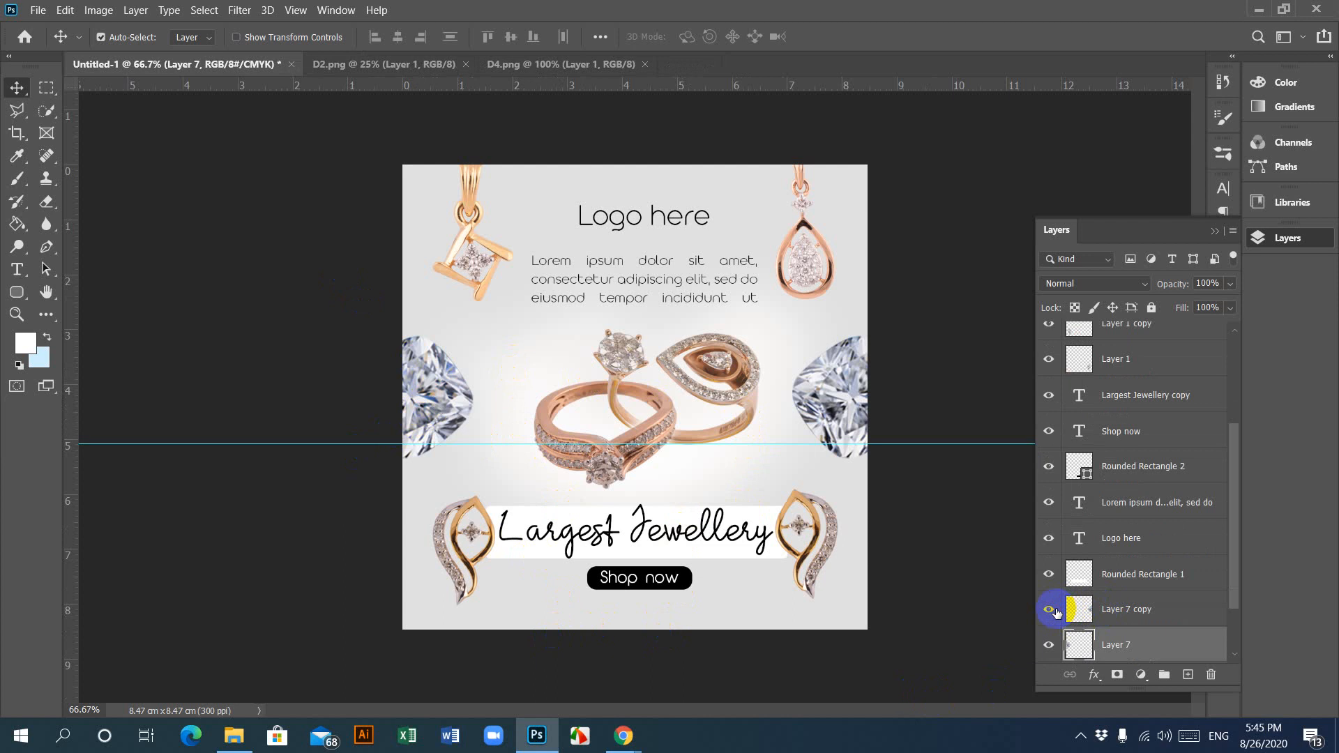
click(1123, 617)
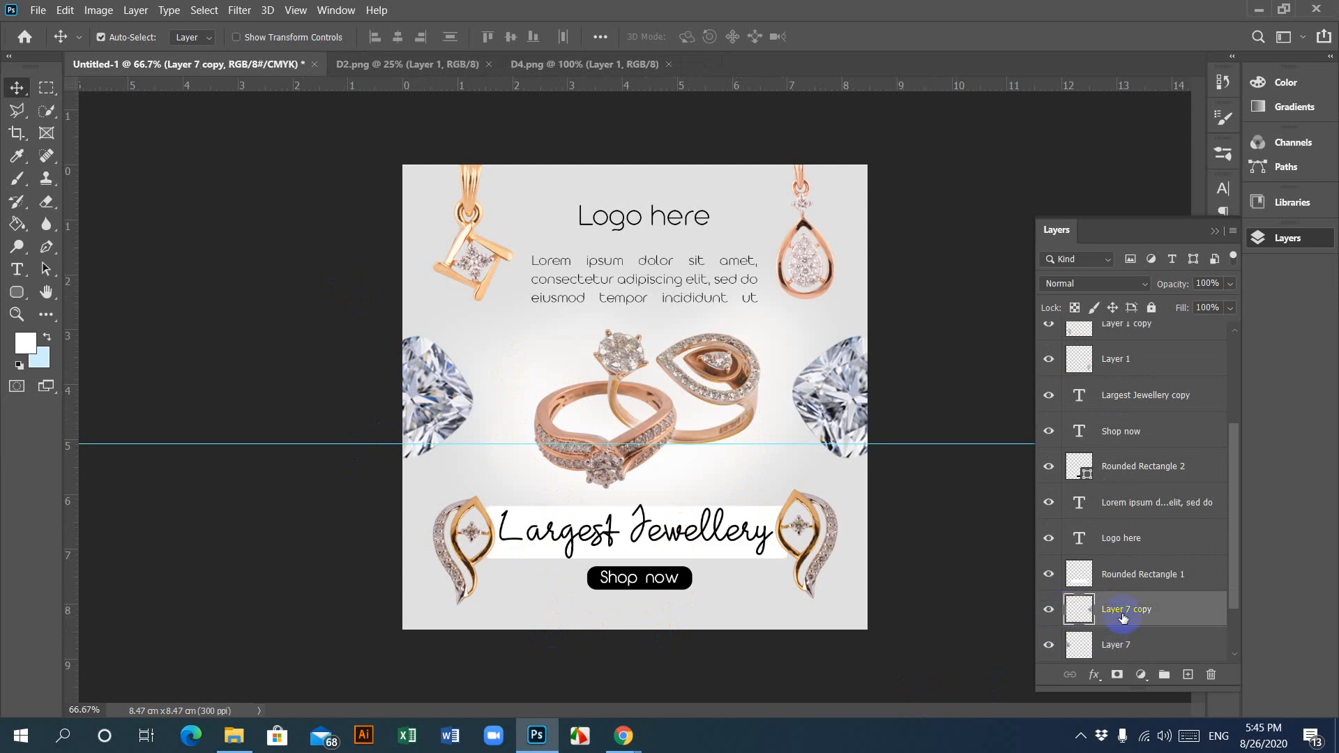
click(1125, 643)
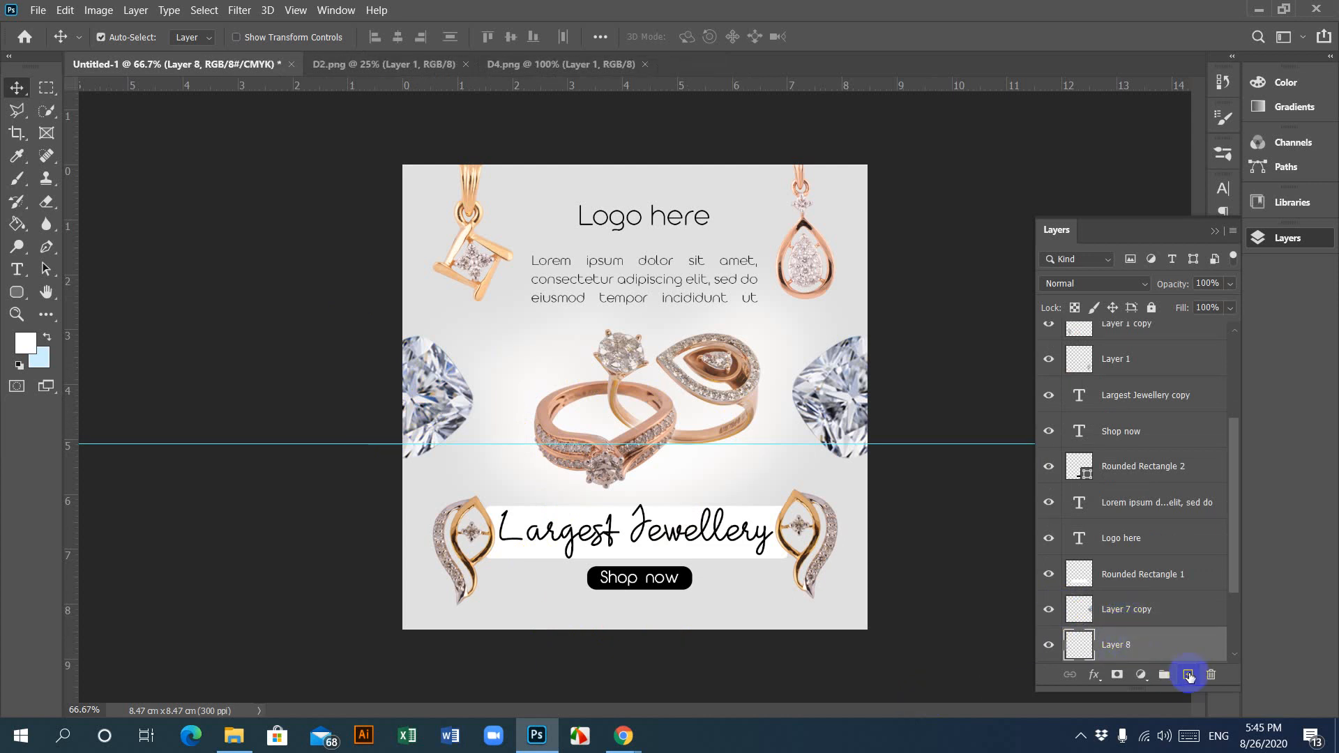
scroll(1163, 656, down, 2)
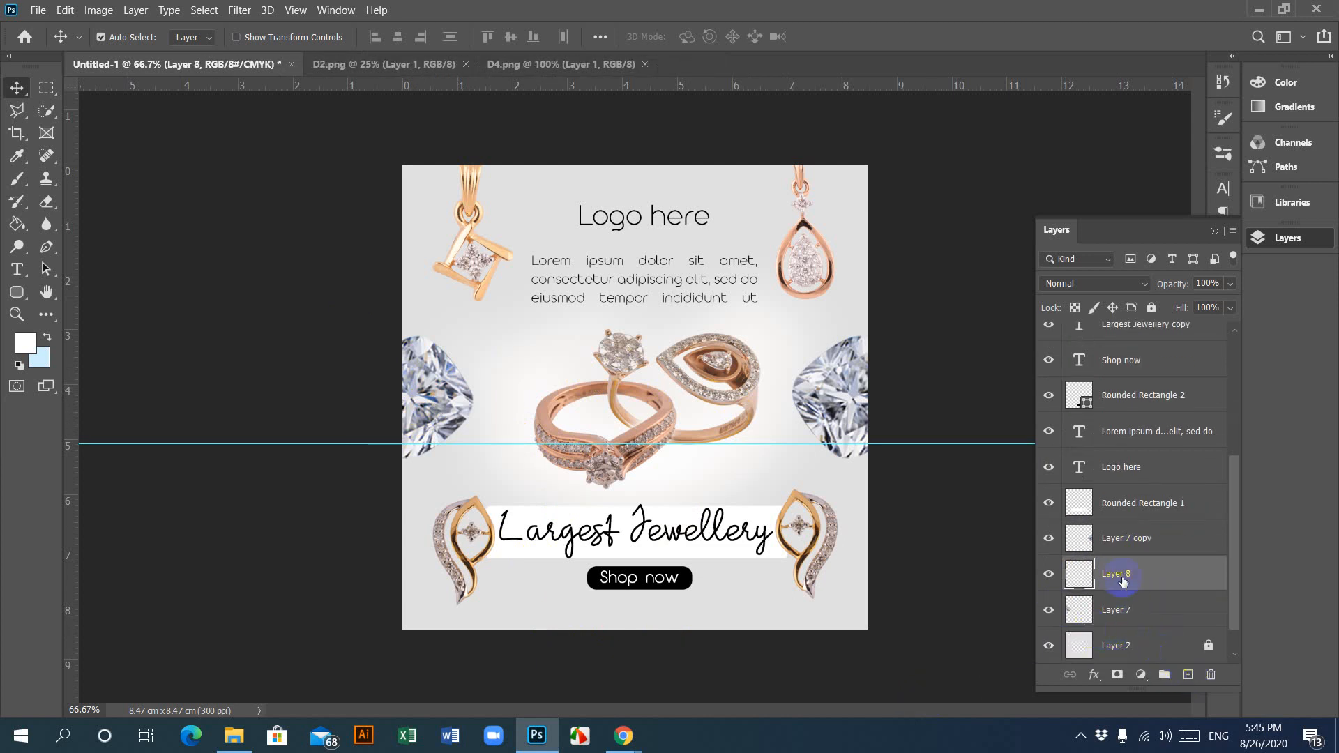
drag(1120, 573, 1119, 628)
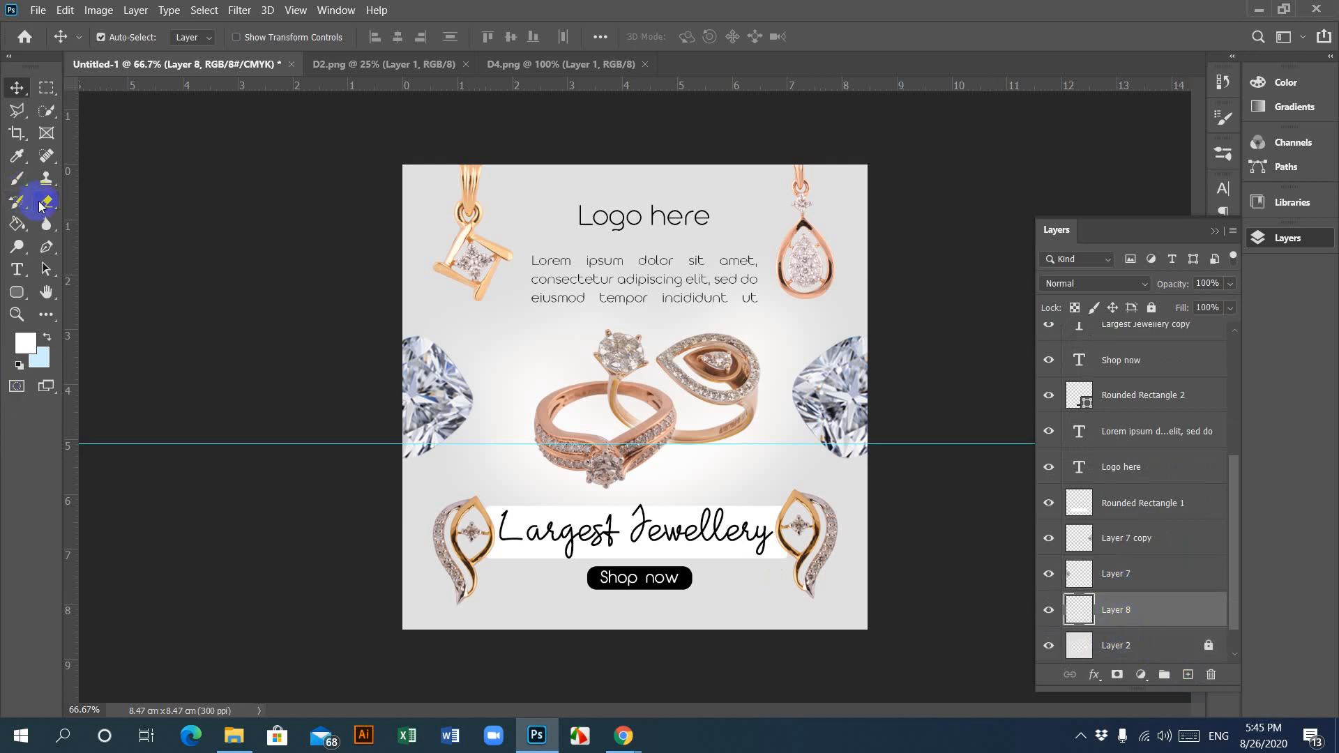
Step: Paint a soft white glow behind the right-hand diamond on the new layer, using the Brush at size 300
click(17, 178)
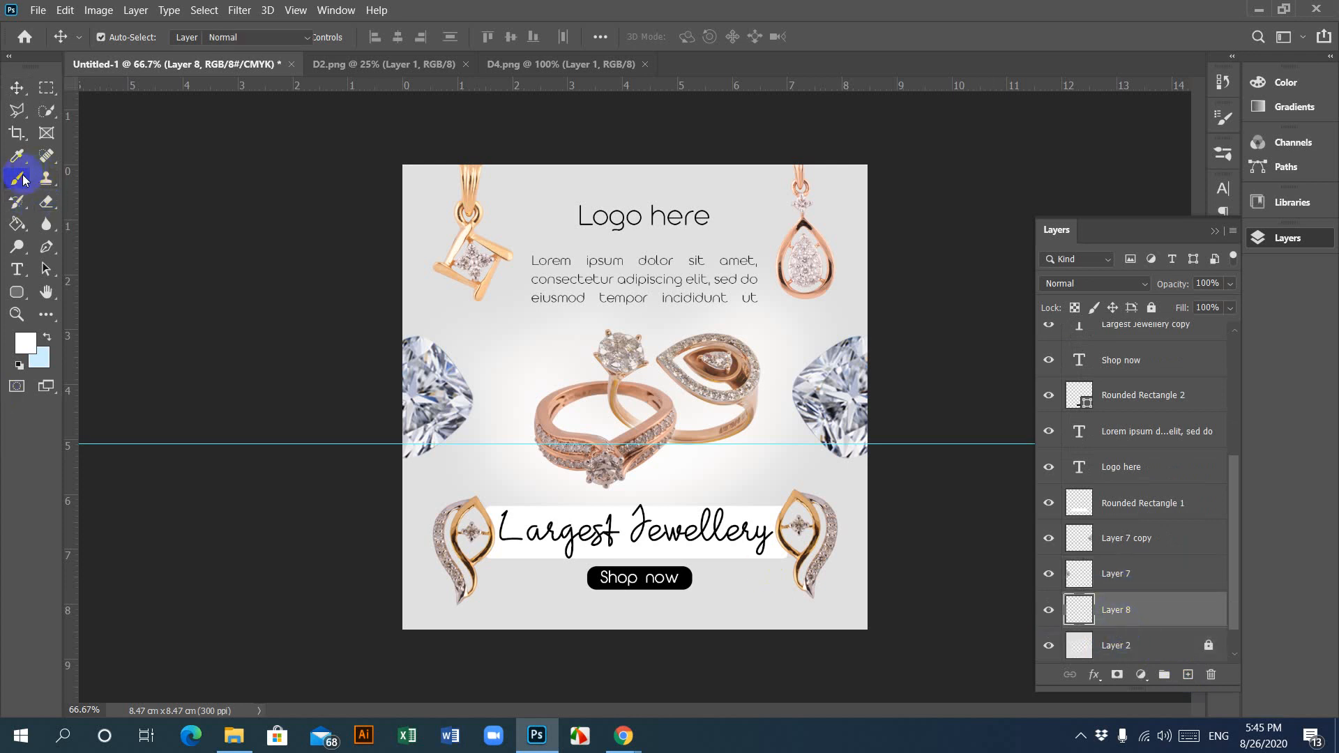
click(26, 344)
click(257, 222)
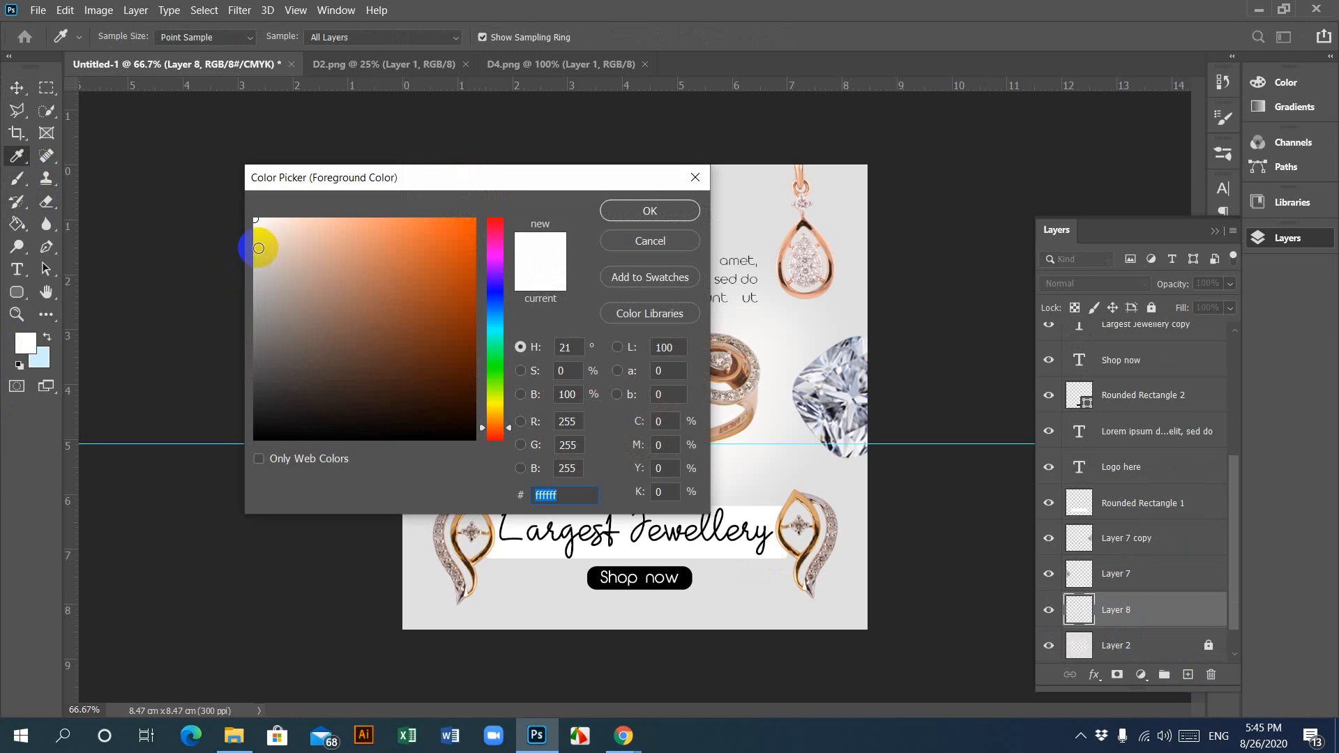
click(620, 212)
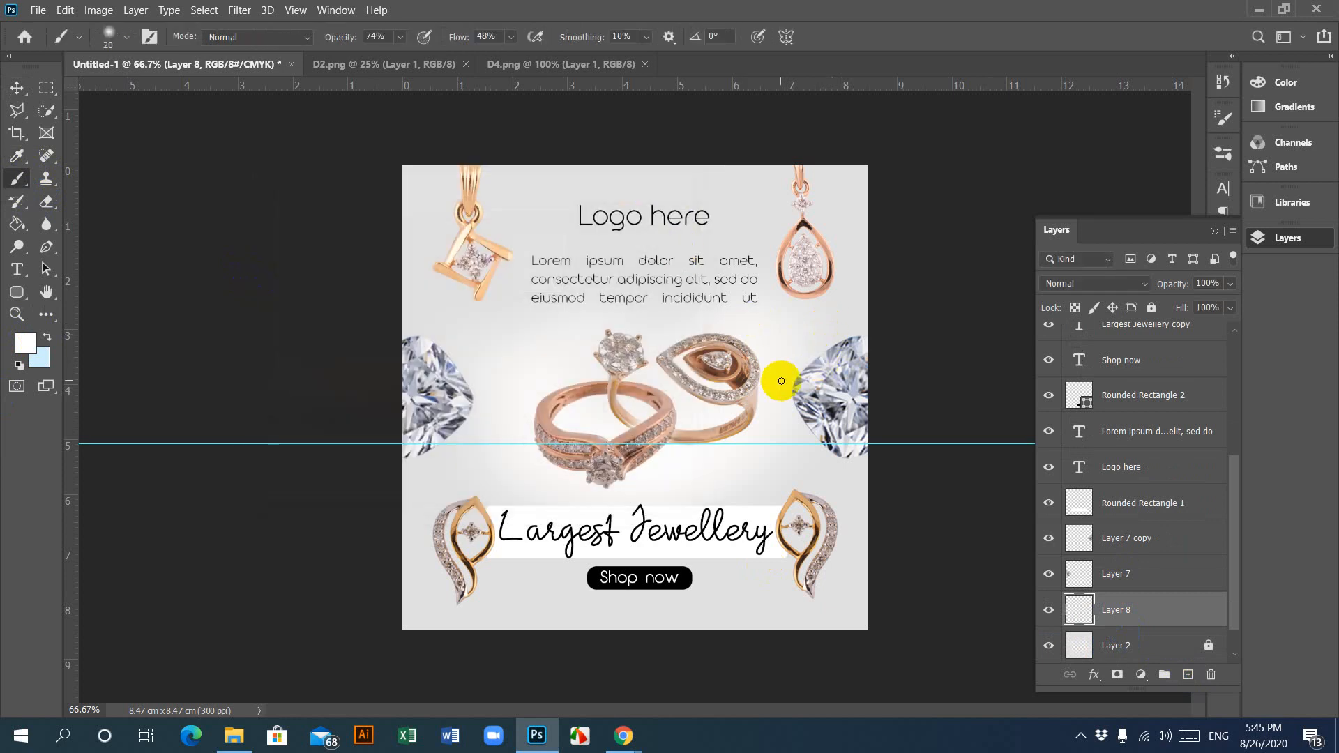
key(bracketright)
key(bracketright)
key(bracketright)
key(bracketright)
key(bracketright)
key(bracketright)
key(bracketright)
key(bracketright)
key(bracketright)
key(bracketright)
key(bracketright)
key(bracketright)
key(bracketright)
key(bracketright)
key(bracketright)
key(bracketright)
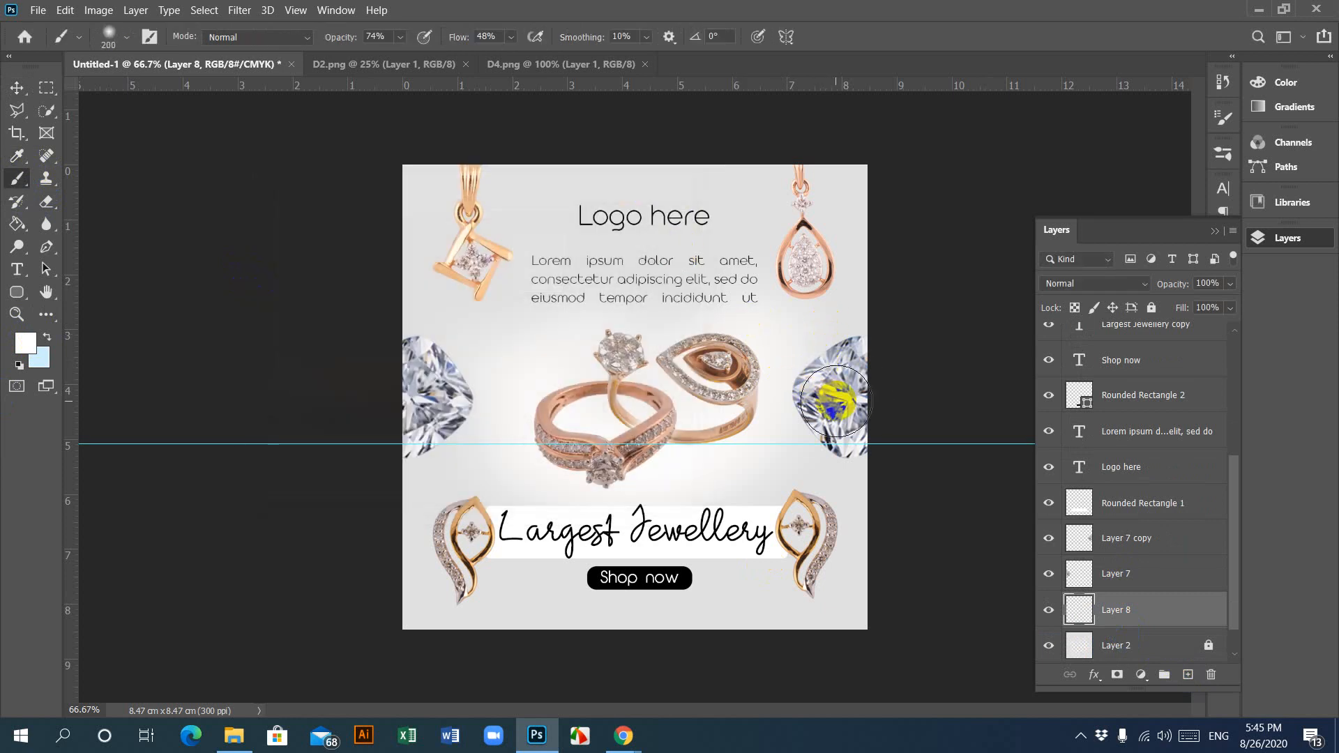
key(bracketright)
key(bracketright)
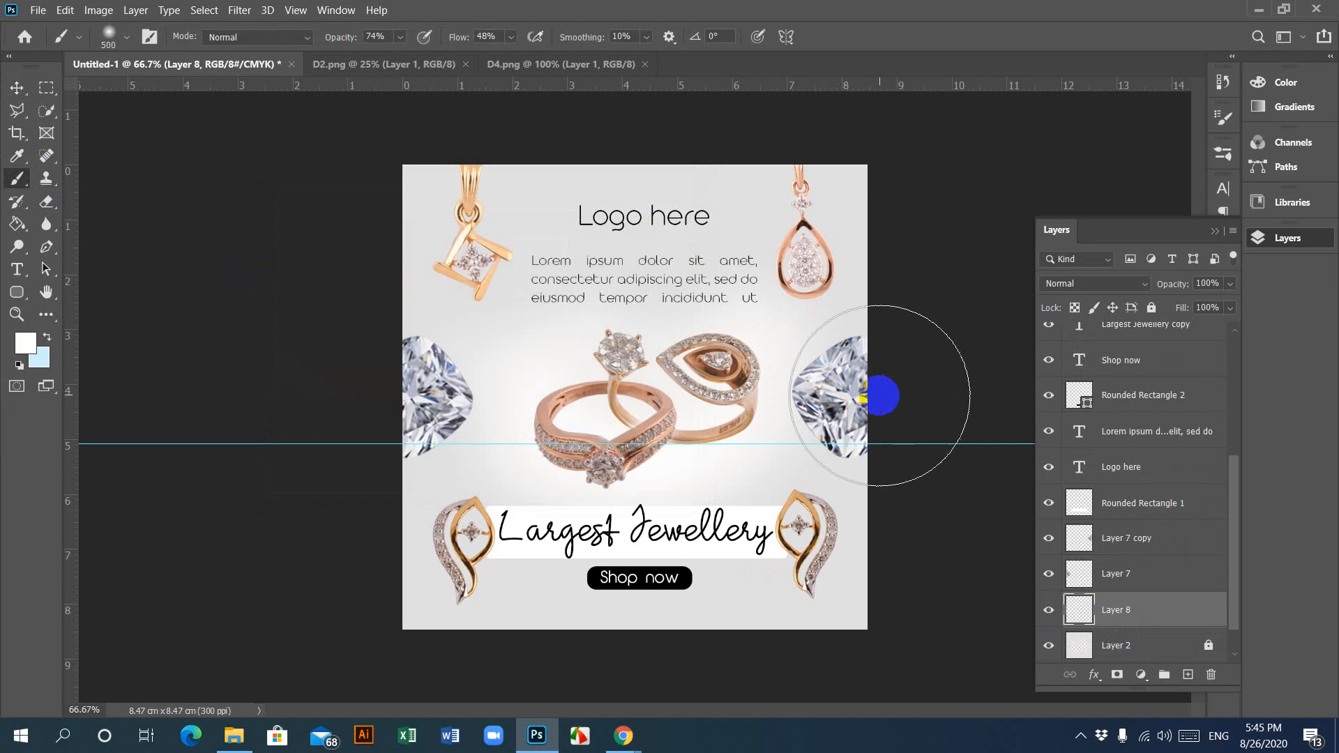
key(bracketleft)
key(bracketleft)
click(848, 395)
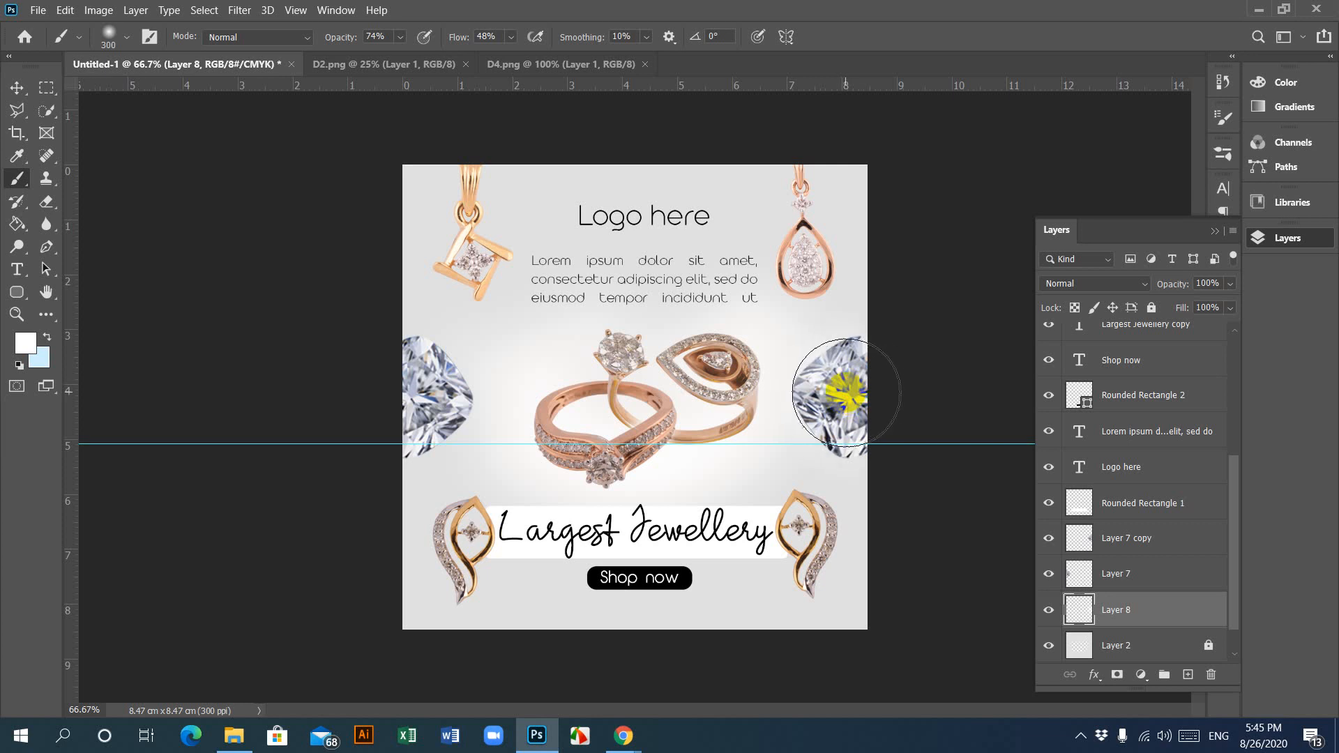
click(858, 388)
click(852, 386)
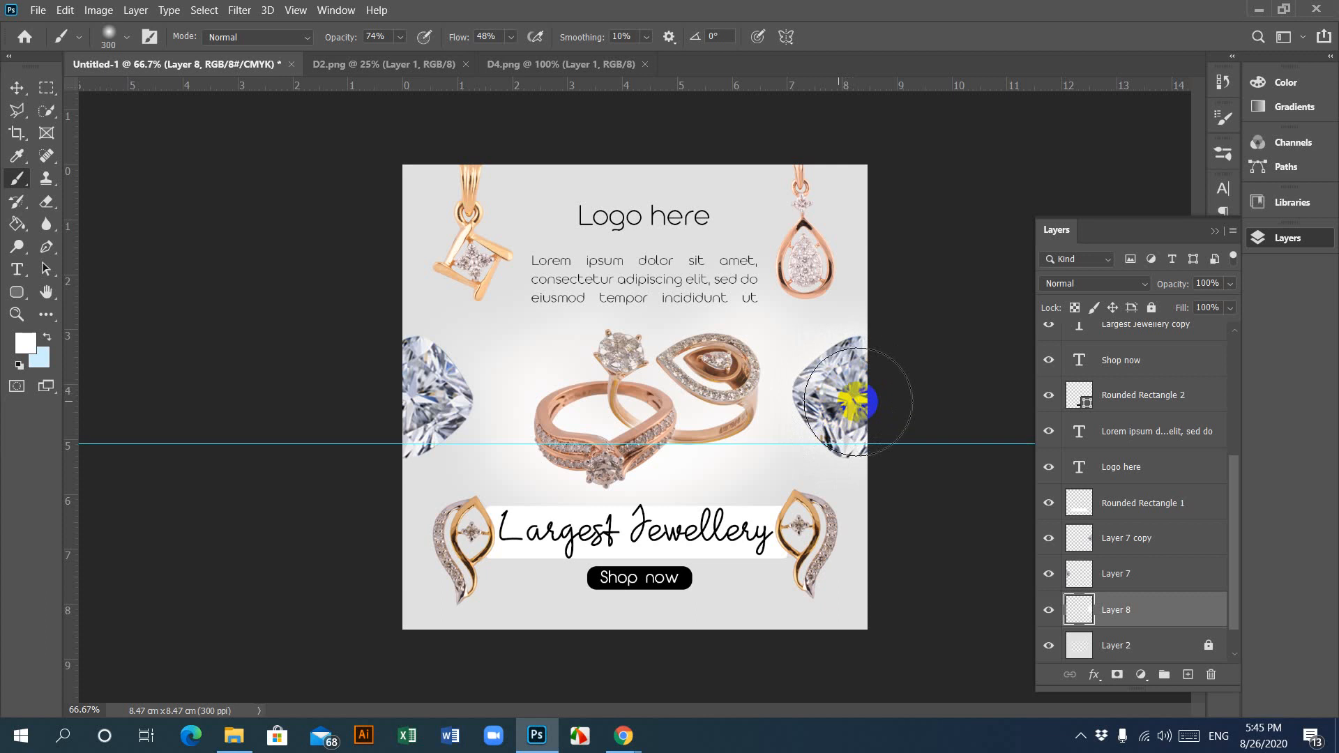
click(851, 395)
drag(851, 396, 867, 388)
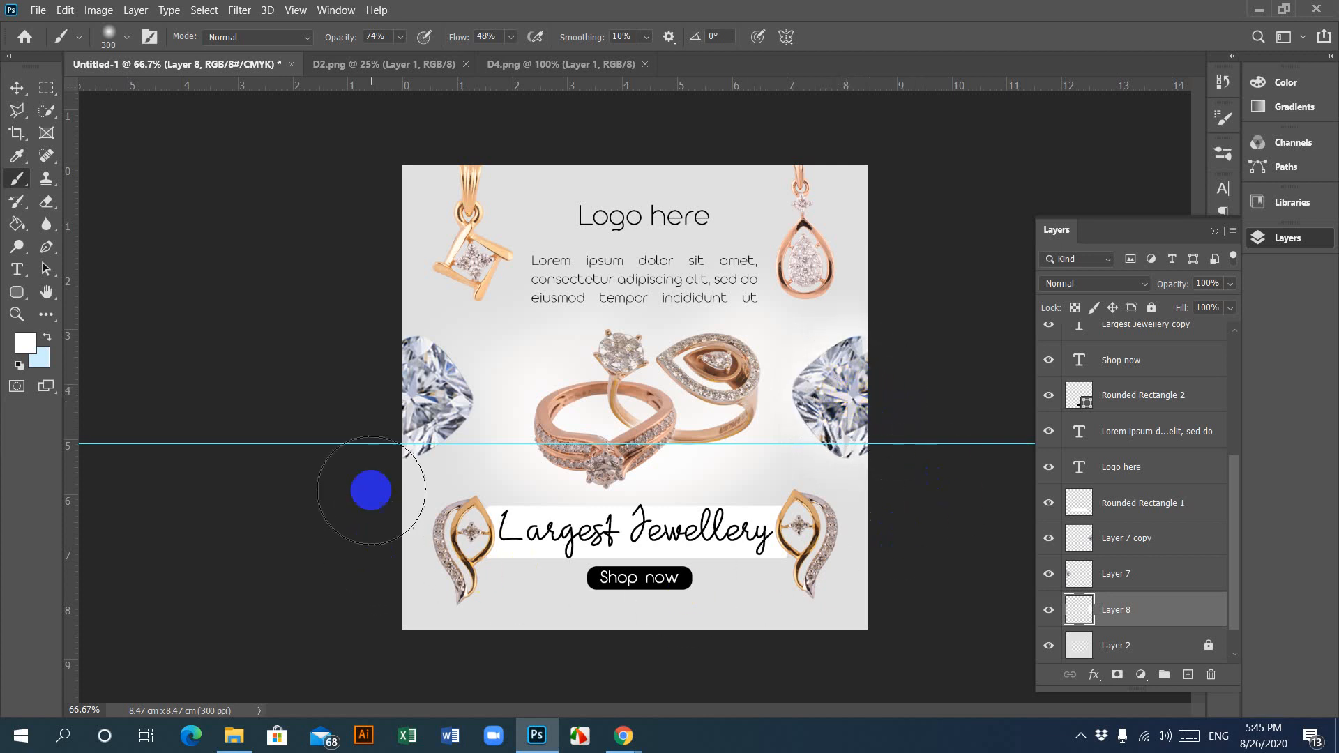
Step: Move the painted Layer 8 up the stack so it sits between Layer 7 and Layer 7 copy
click(1051, 541)
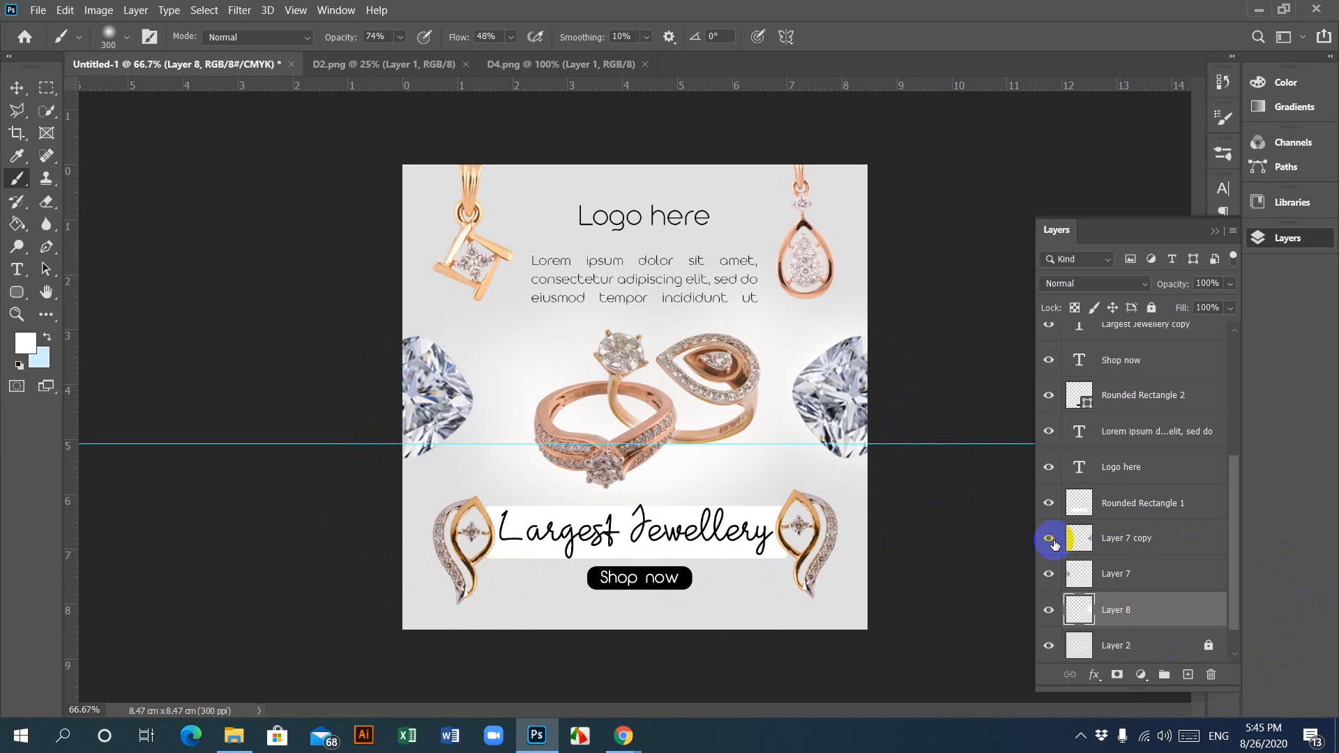
drag(1129, 614, 1125, 569)
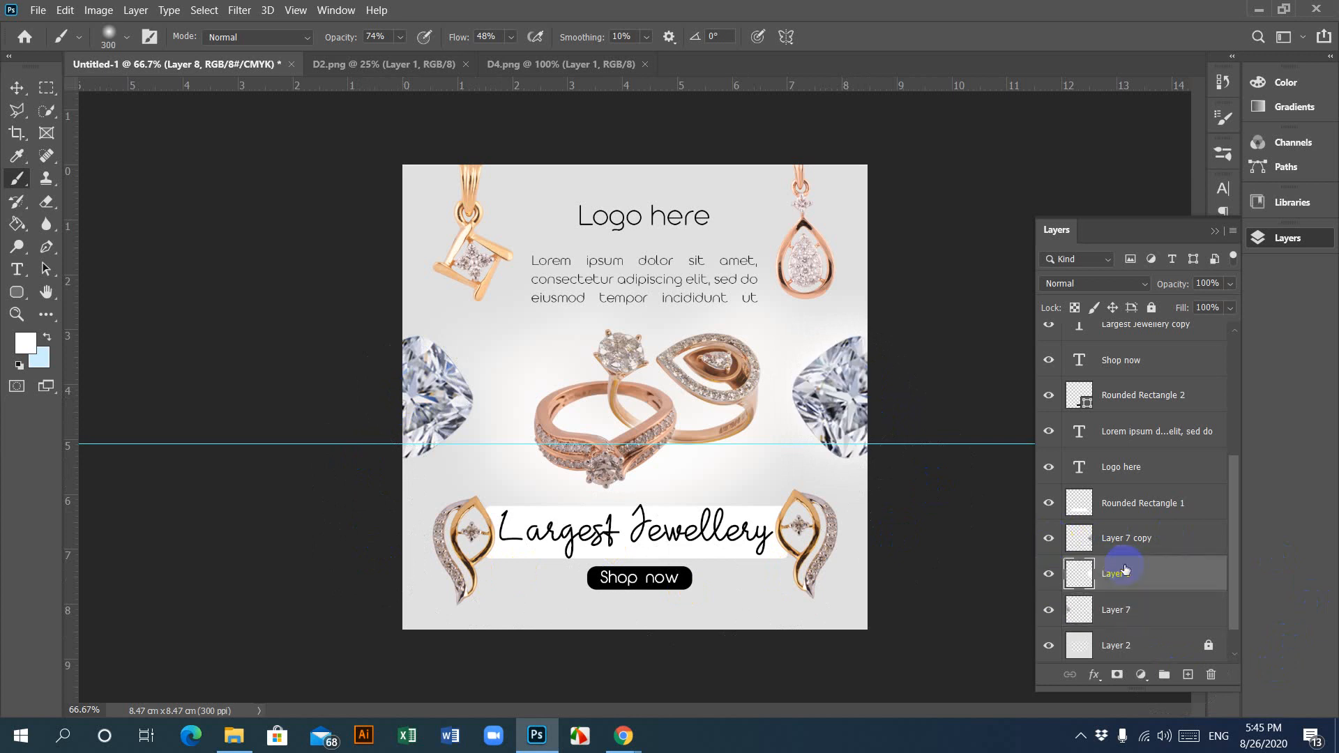
Step: Create a new empty layer and place it beneath Layer 7, directly above Layer 2
click(1049, 611)
click(1050, 610)
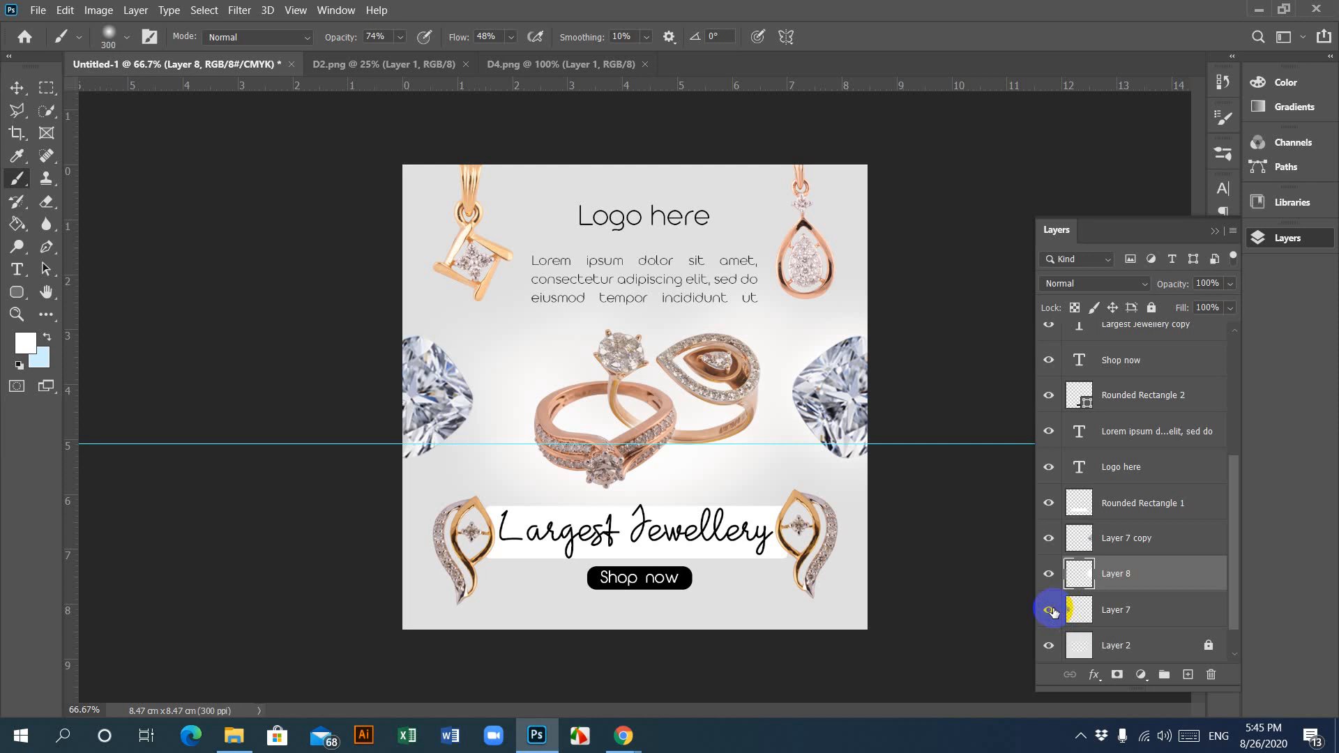
click(1143, 618)
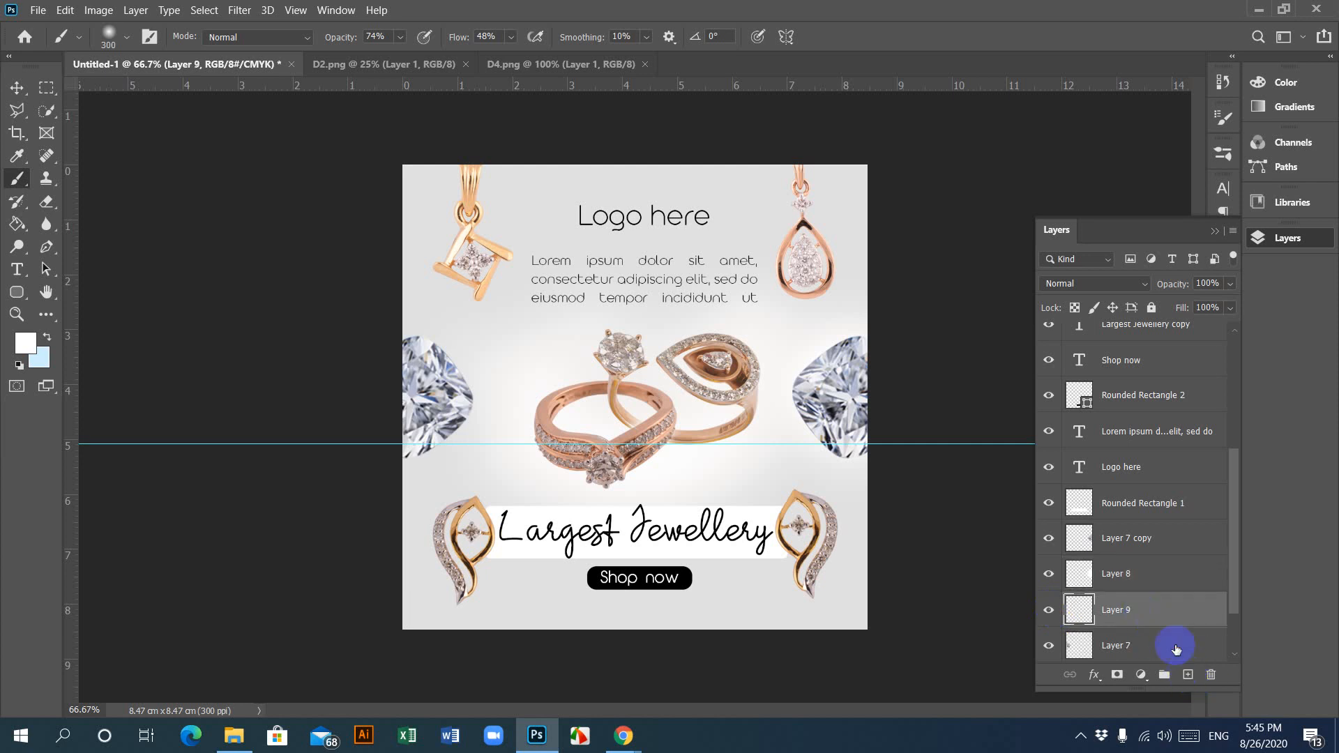
mouse_move(1141, 613)
mouse_down()
mouse_move(1119, 582)
mouse_move(1133, 628)
mouse_up()
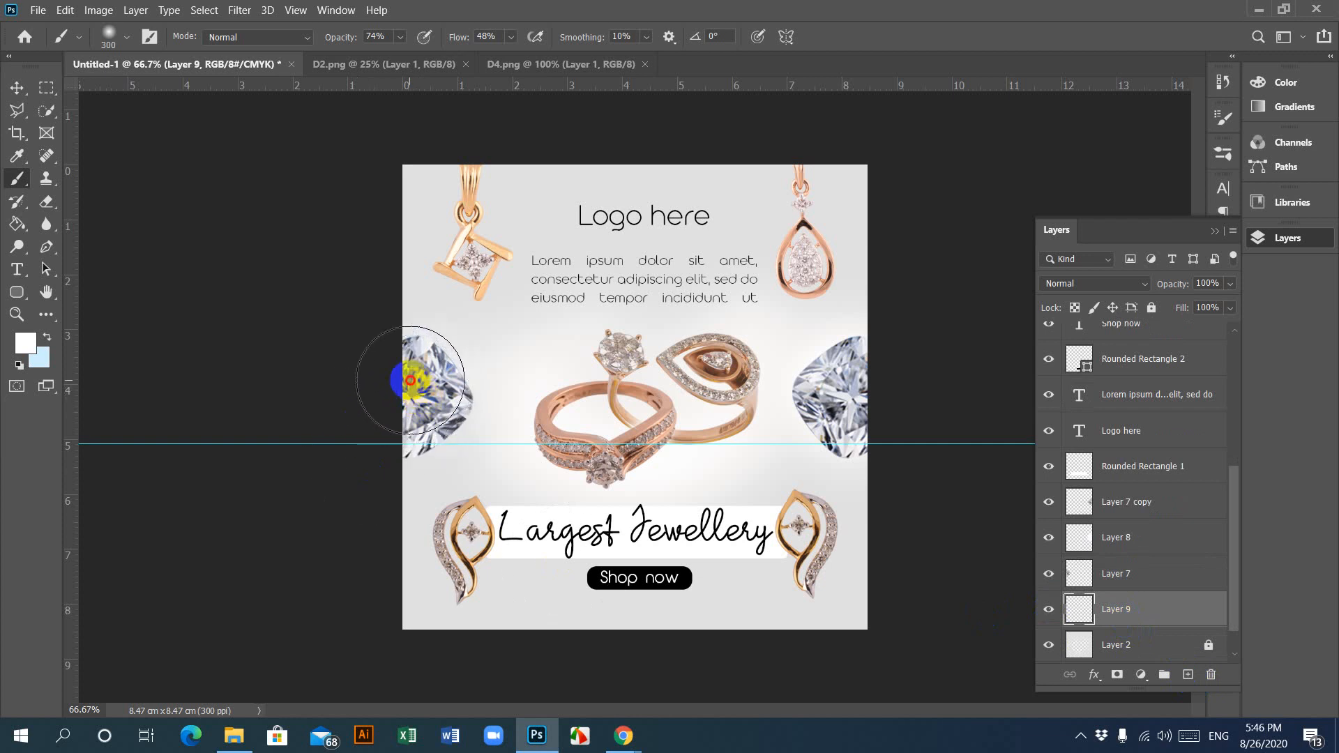
Step: Paint a soft white glow behind the left-hand diamond on the new layer, using the Brush at size 300
click(417, 402)
mouse_move(417, 402)
mouse_down()
mouse_move(406, 409)
mouse_move(417, 392)
mouse_move(421, 405)
mouse_move(413, 380)
mouse_move(422, 402)
mouse_move(389, 403)
mouse_up()
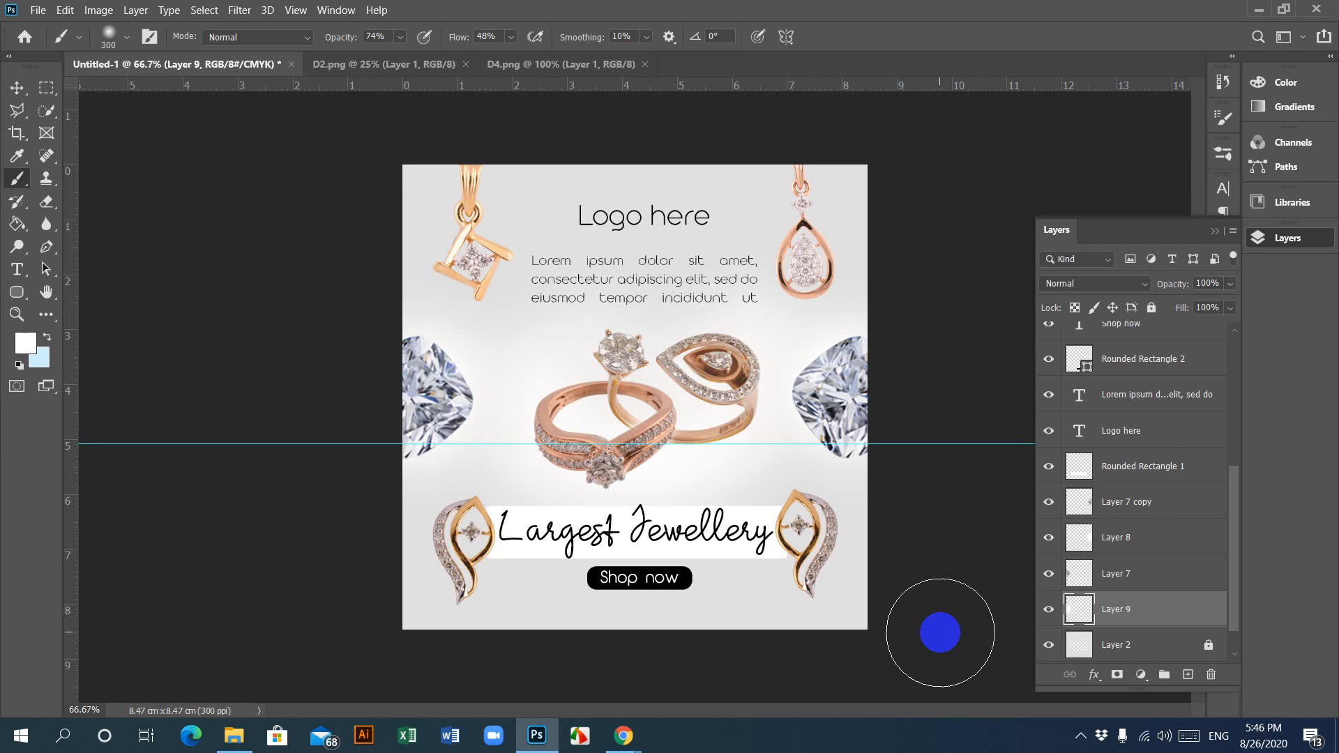
click(17, 88)
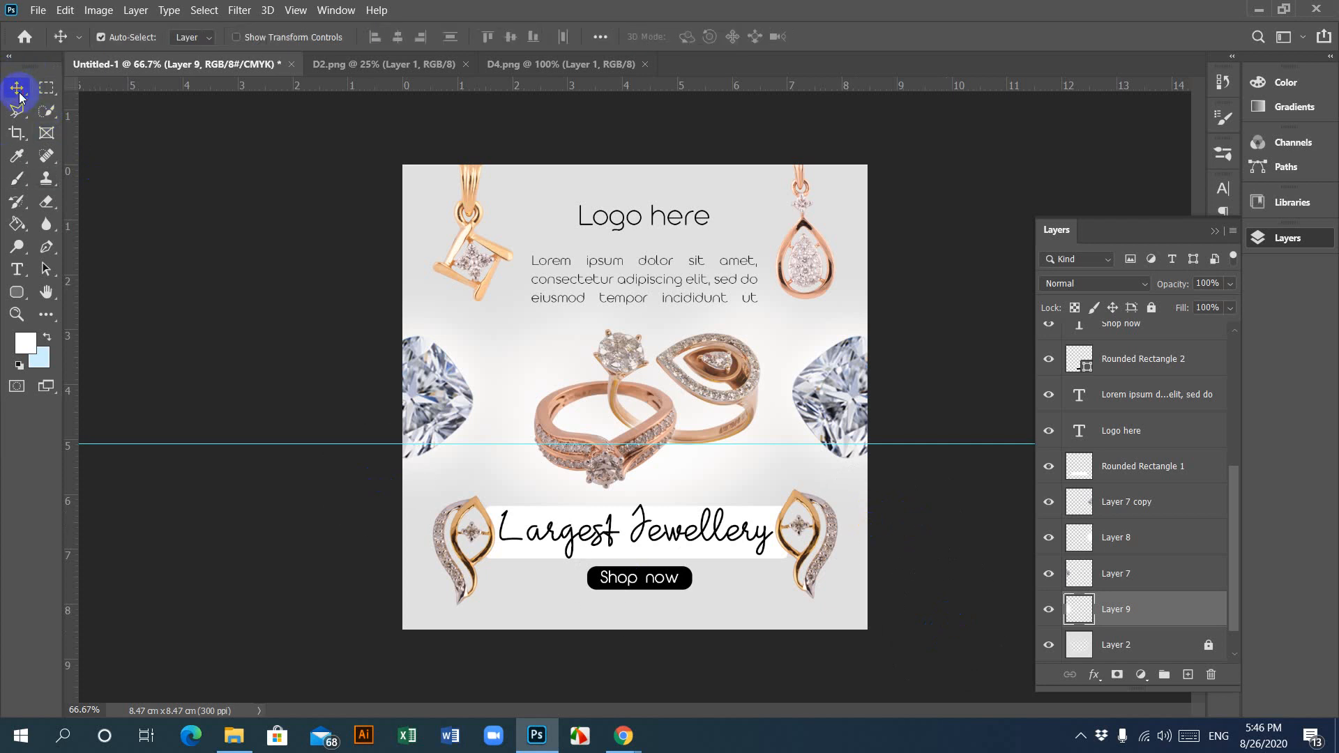
click(512, 205)
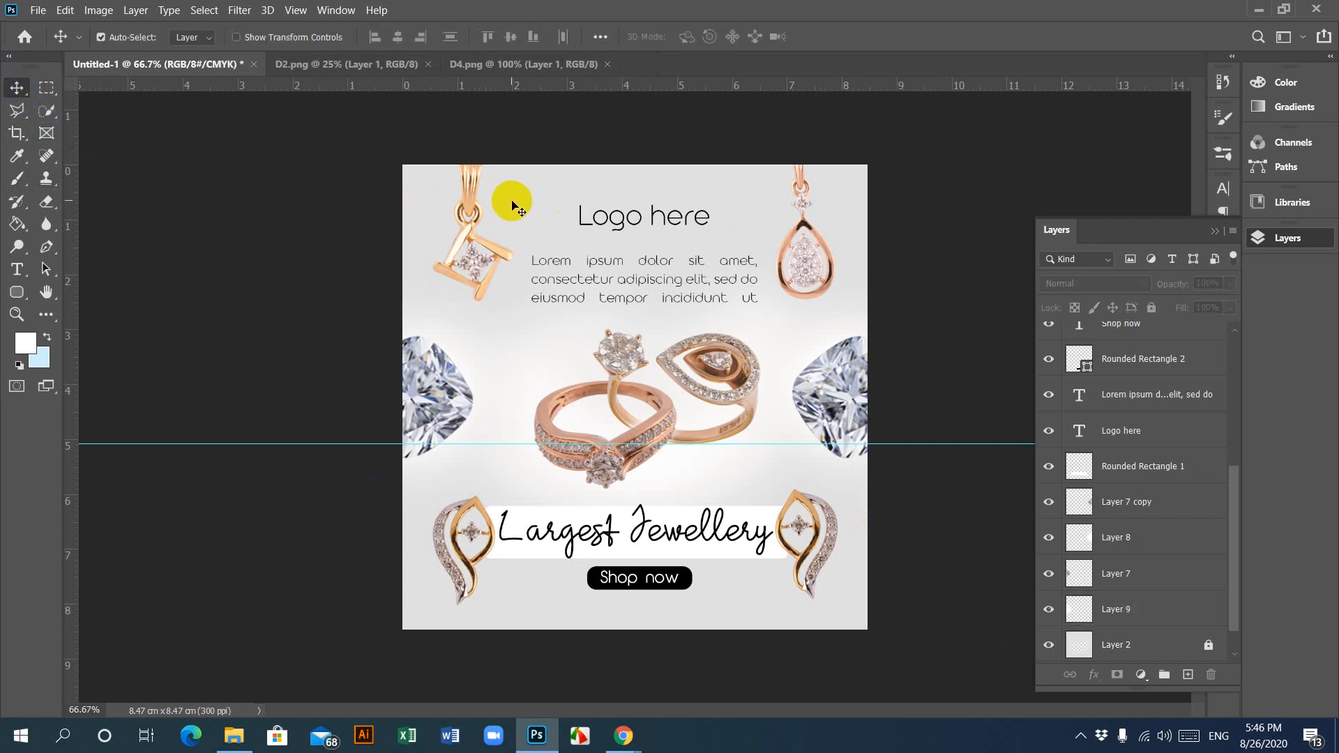
Step: Unlock Layer 2 and fill it with the light blue swatch colour using the Paint Bucket
click(46, 337)
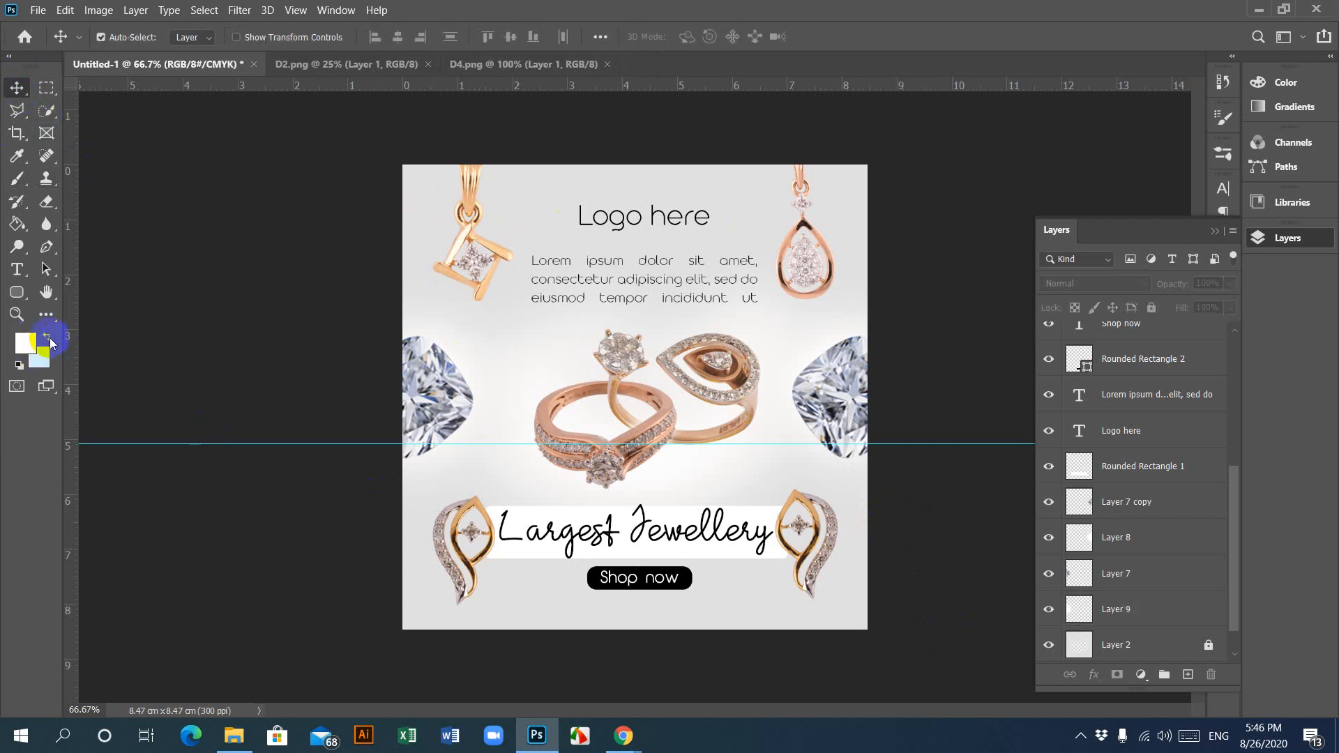
click(23, 232)
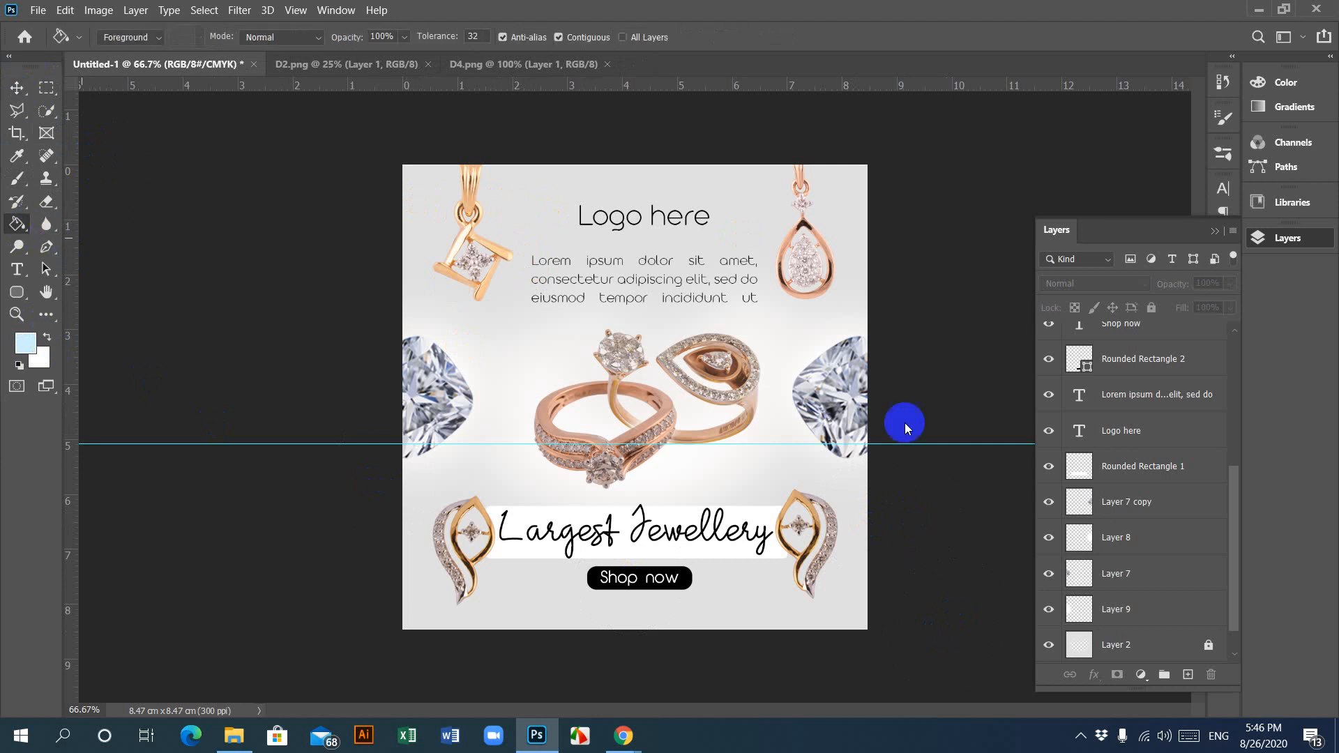
scroll(1231, 540, down, 1)
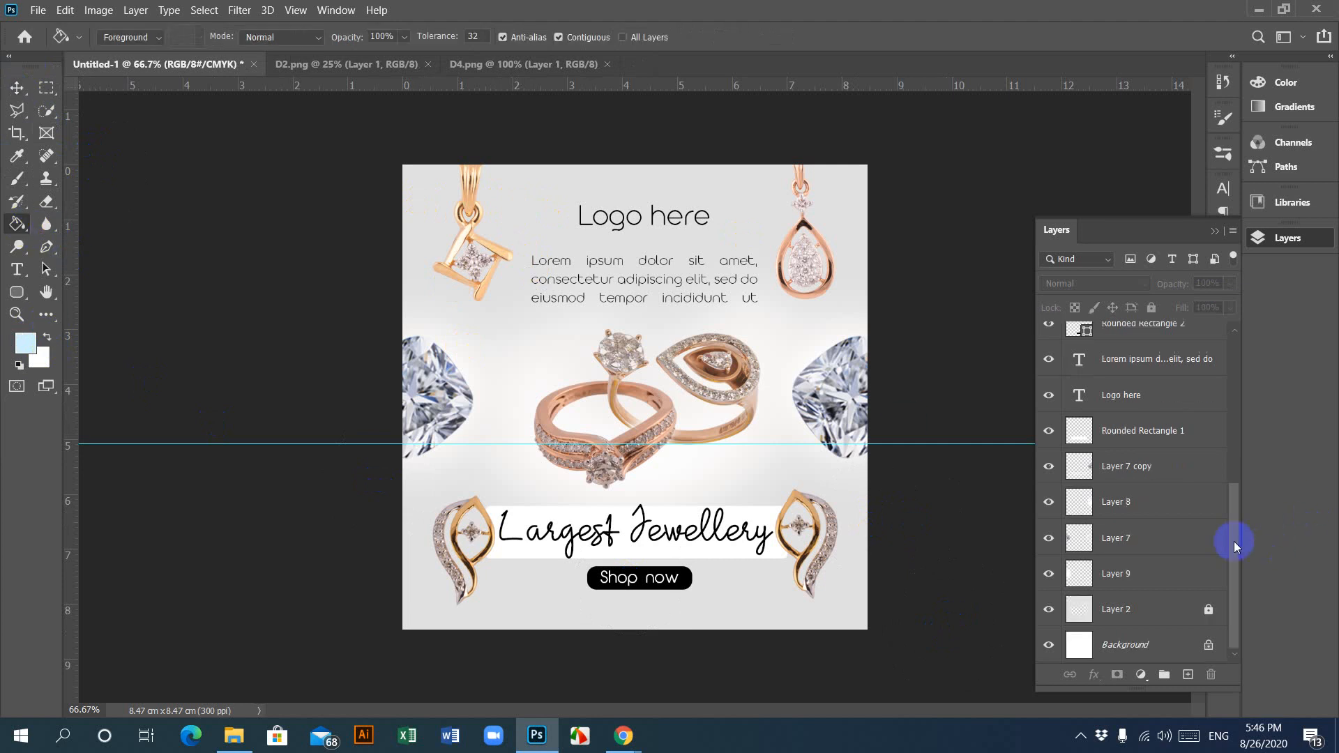
click(1052, 611)
click(1050, 611)
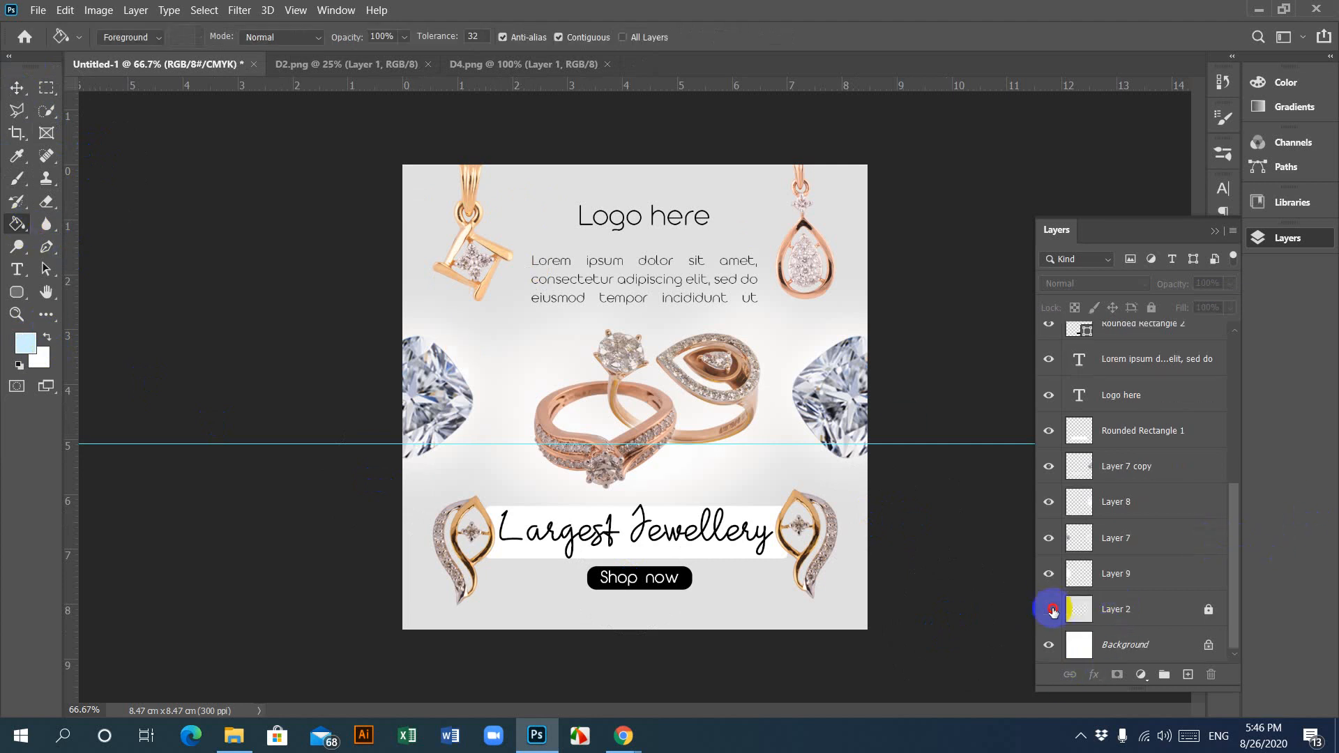
click(1050, 611)
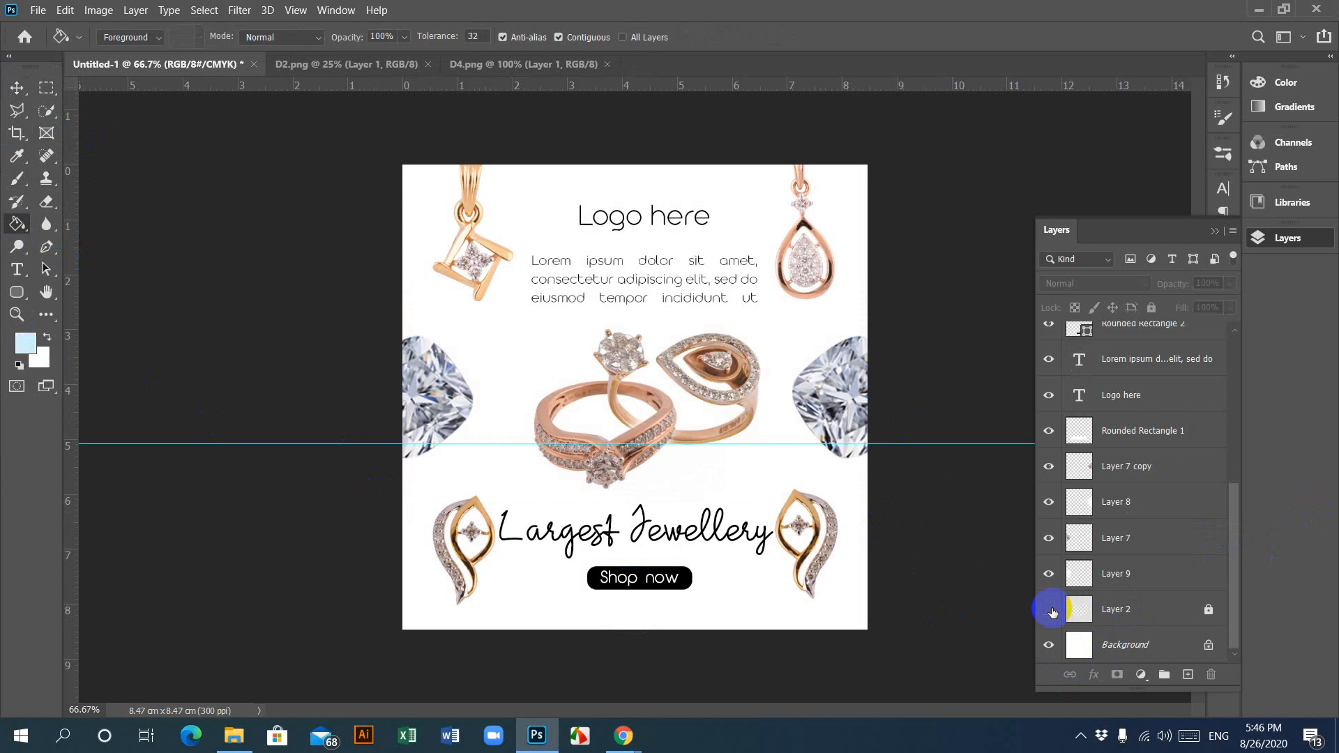
click(1052, 611)
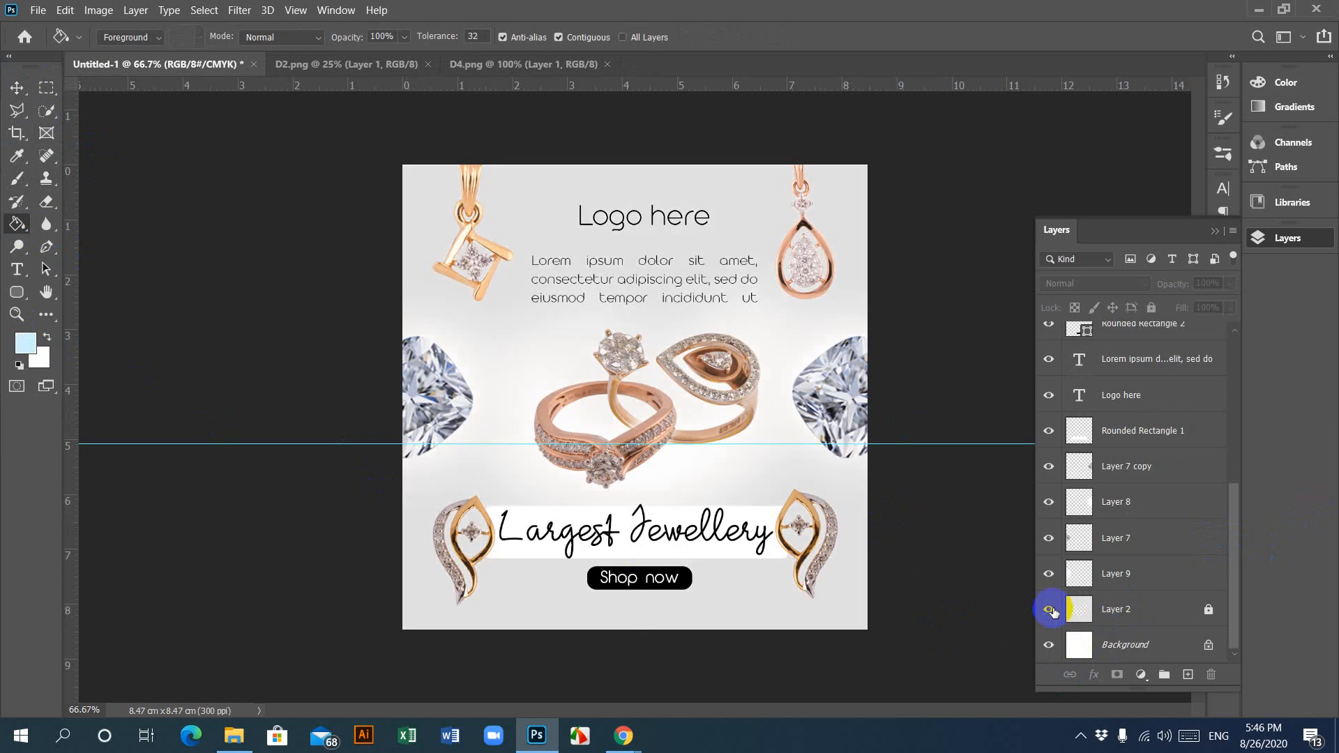
click(1124, 613)
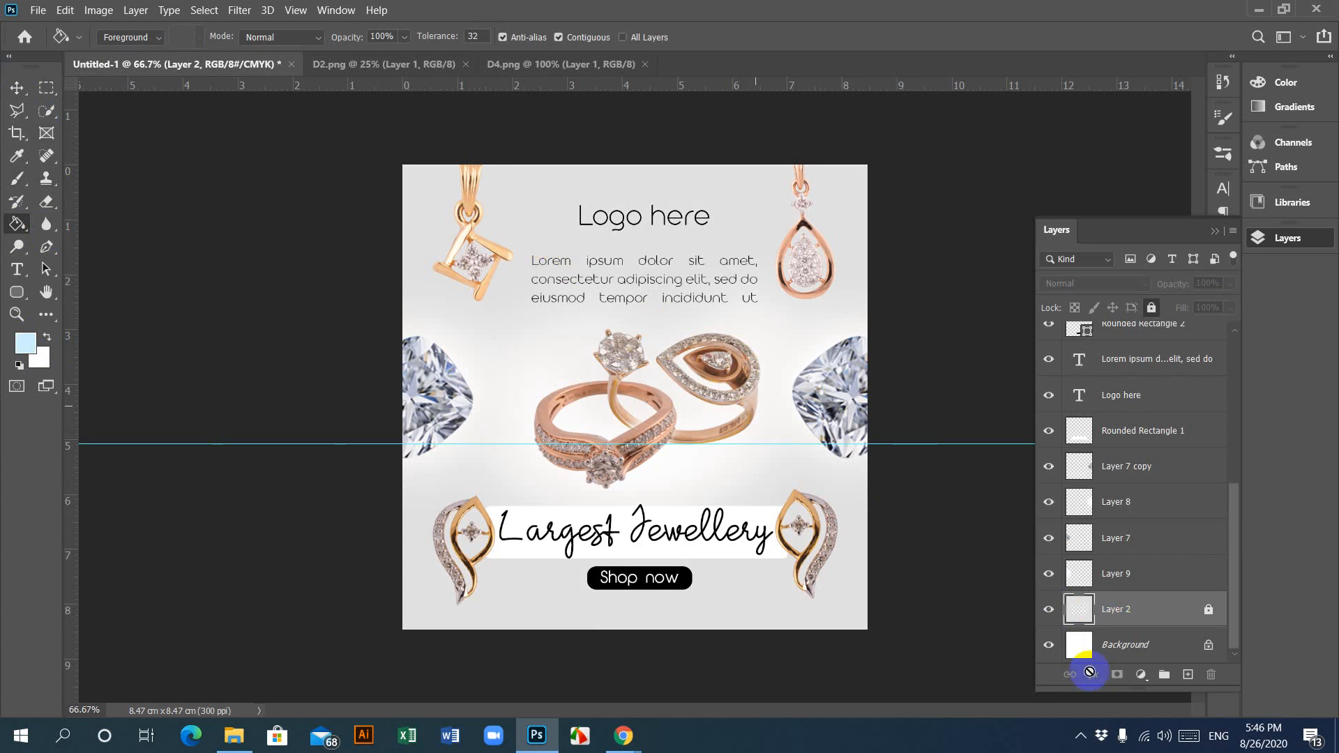
click(1208, 611)
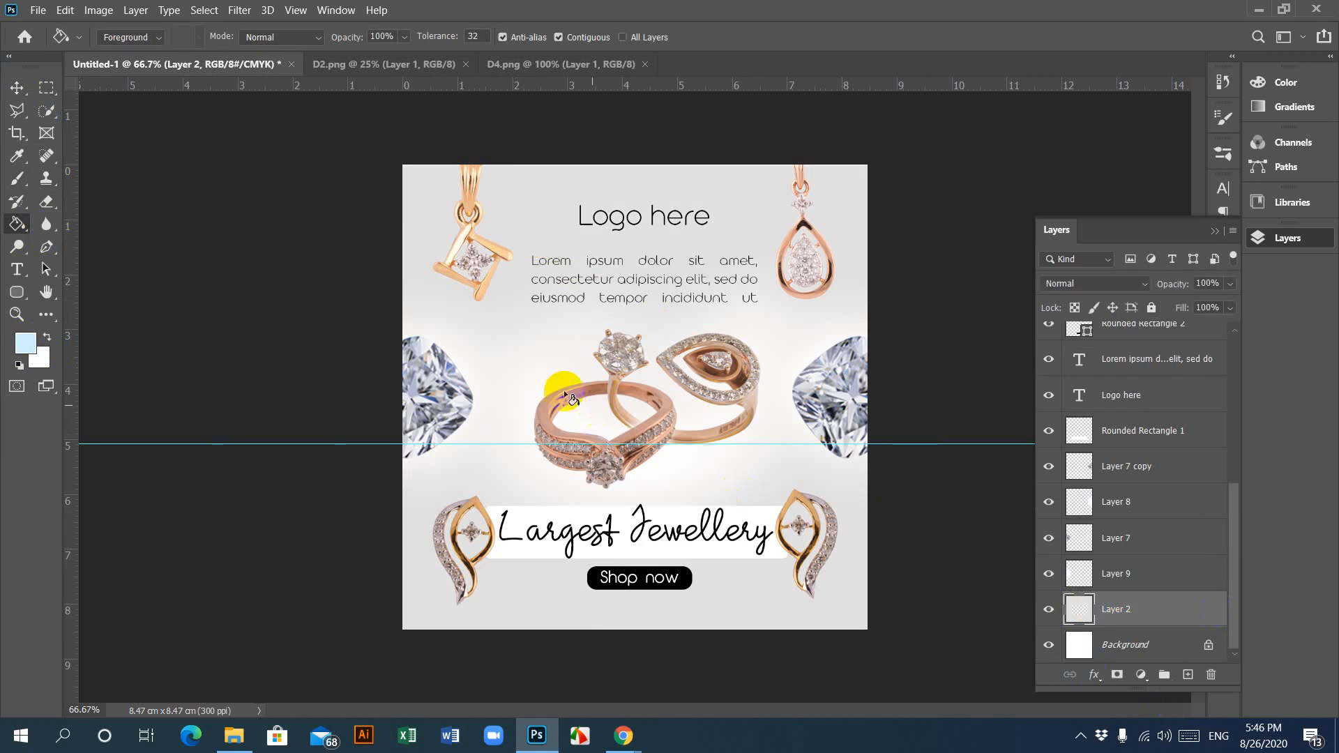
click(528, 366)
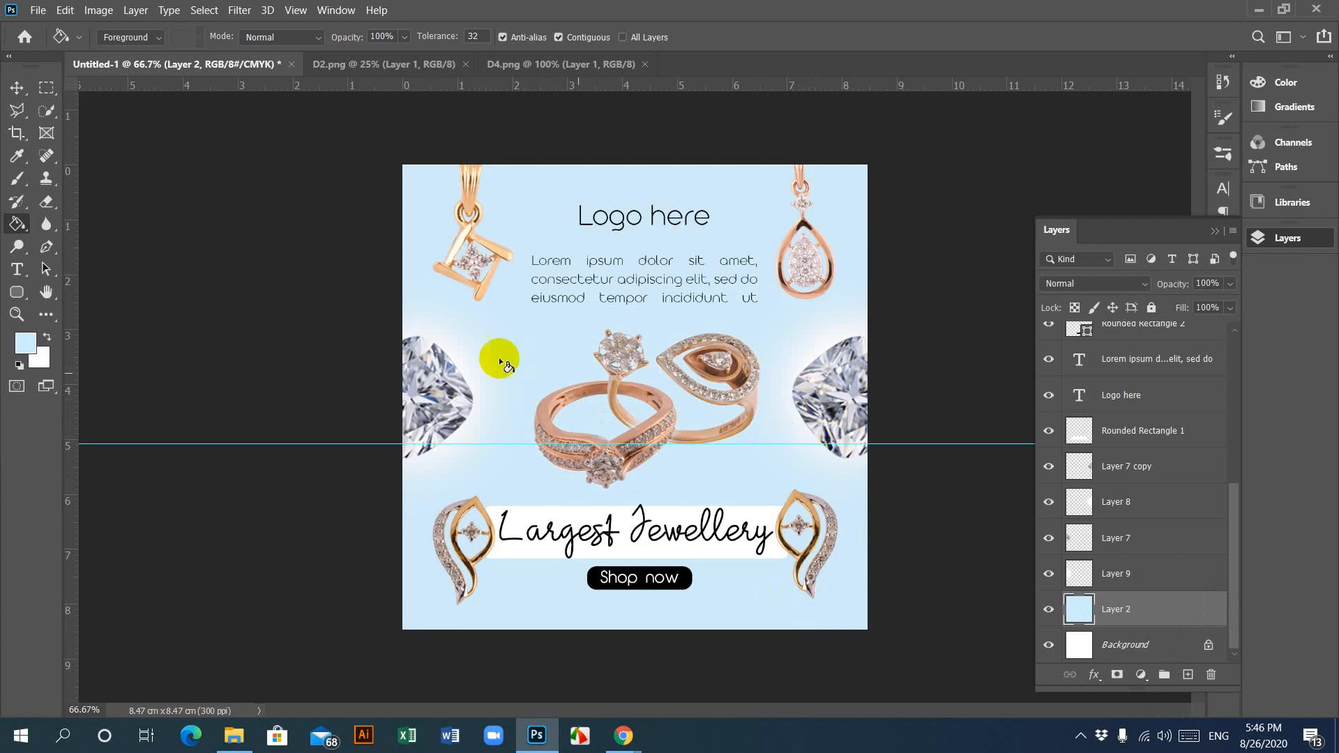
click(403, 472)
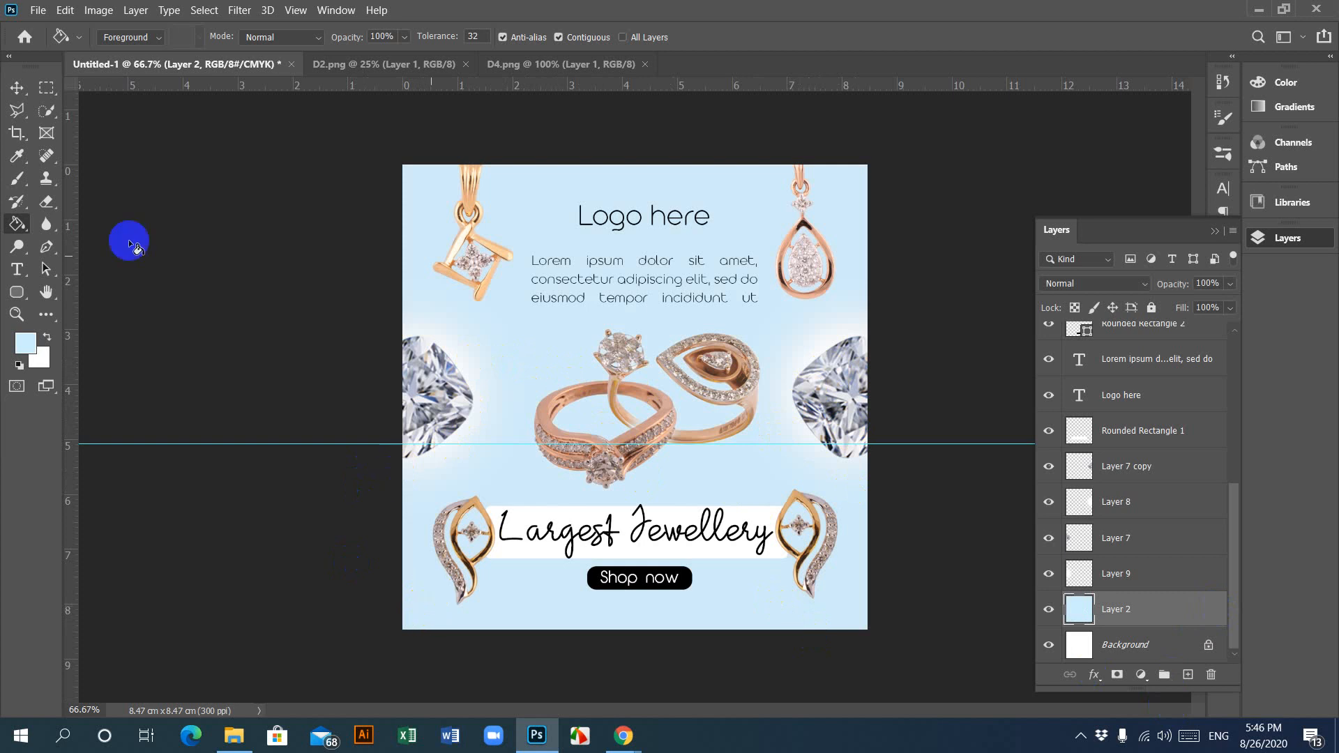
Step: Align the two leaf-shaped jewellery pieces flanking the headline on their vertical centres
click(16, 86)
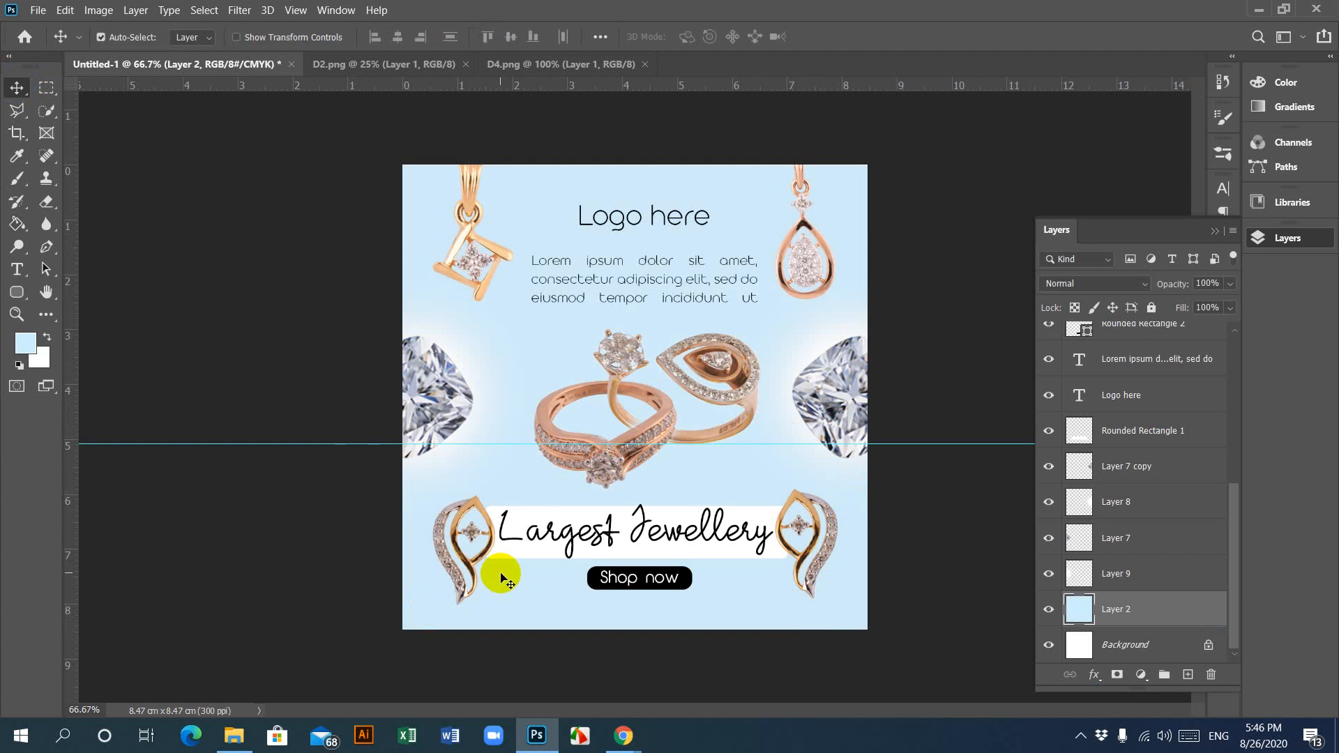
click(470, 562)
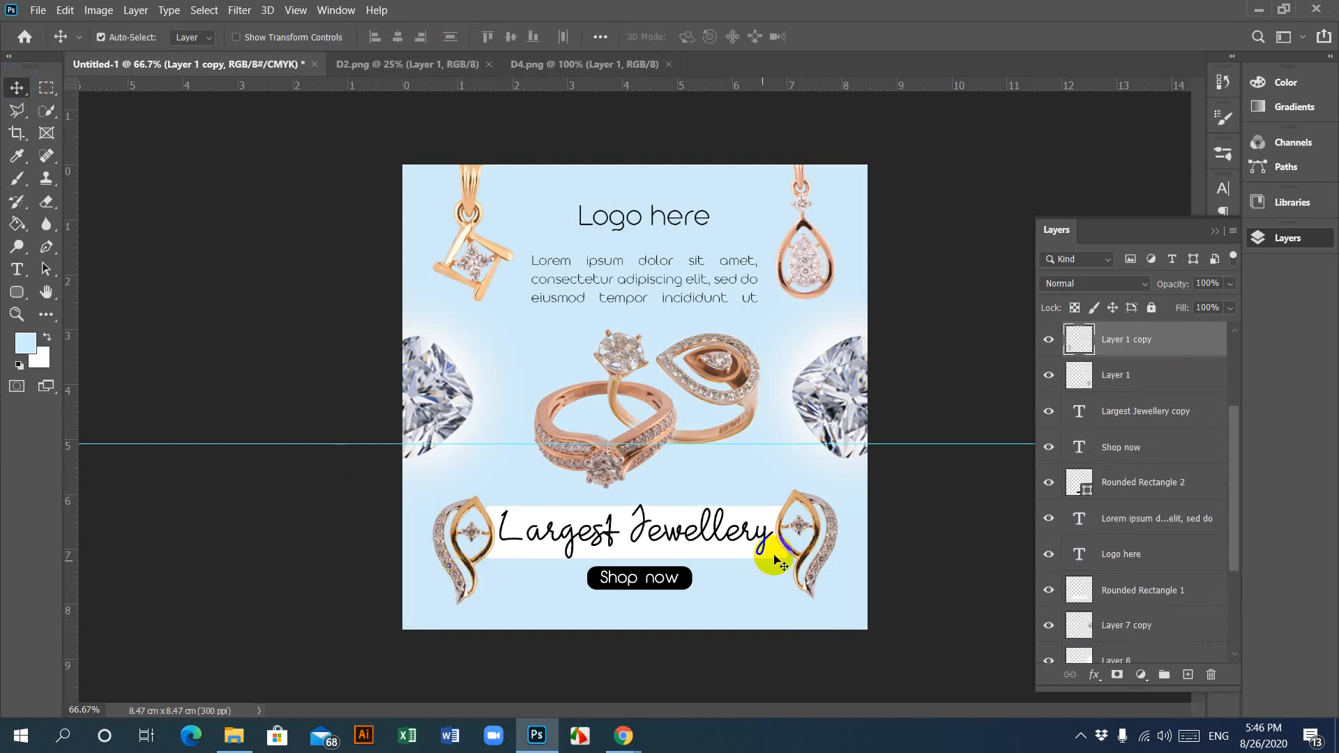
shift+click(815, 556)
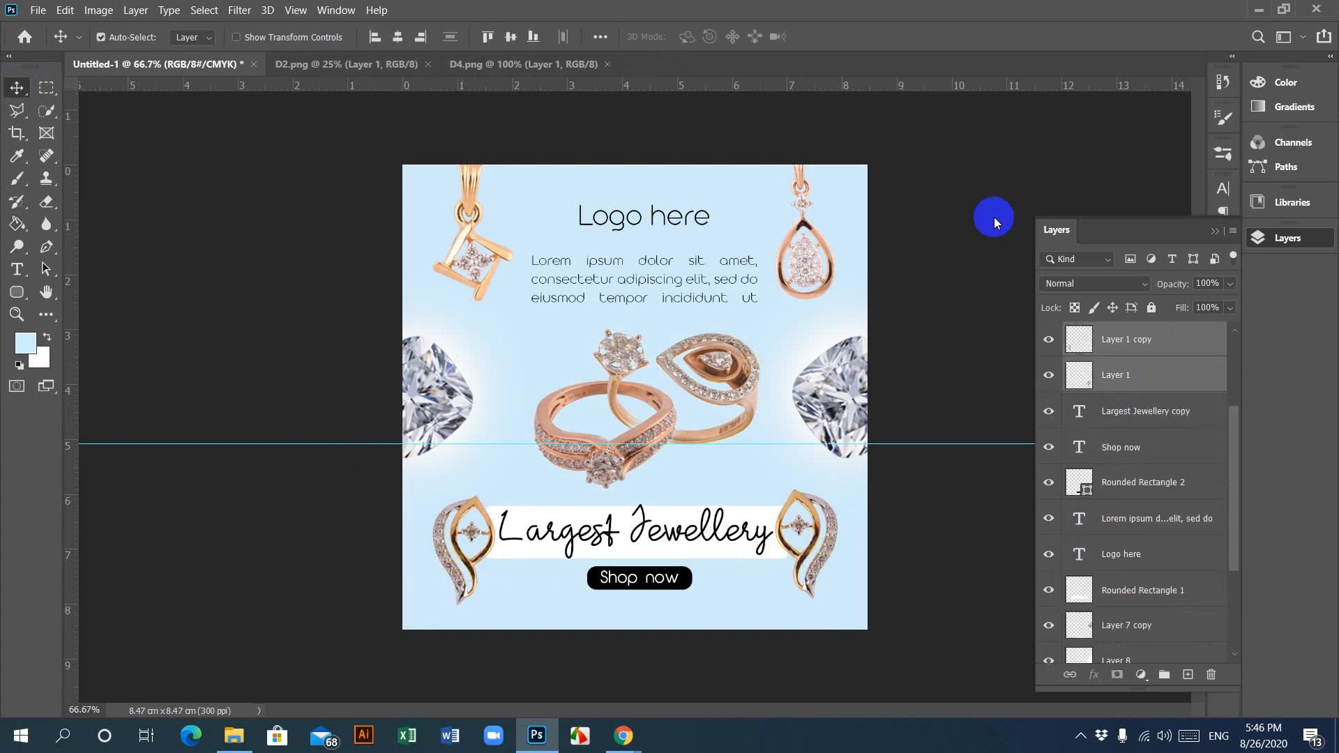
click(512, 38)
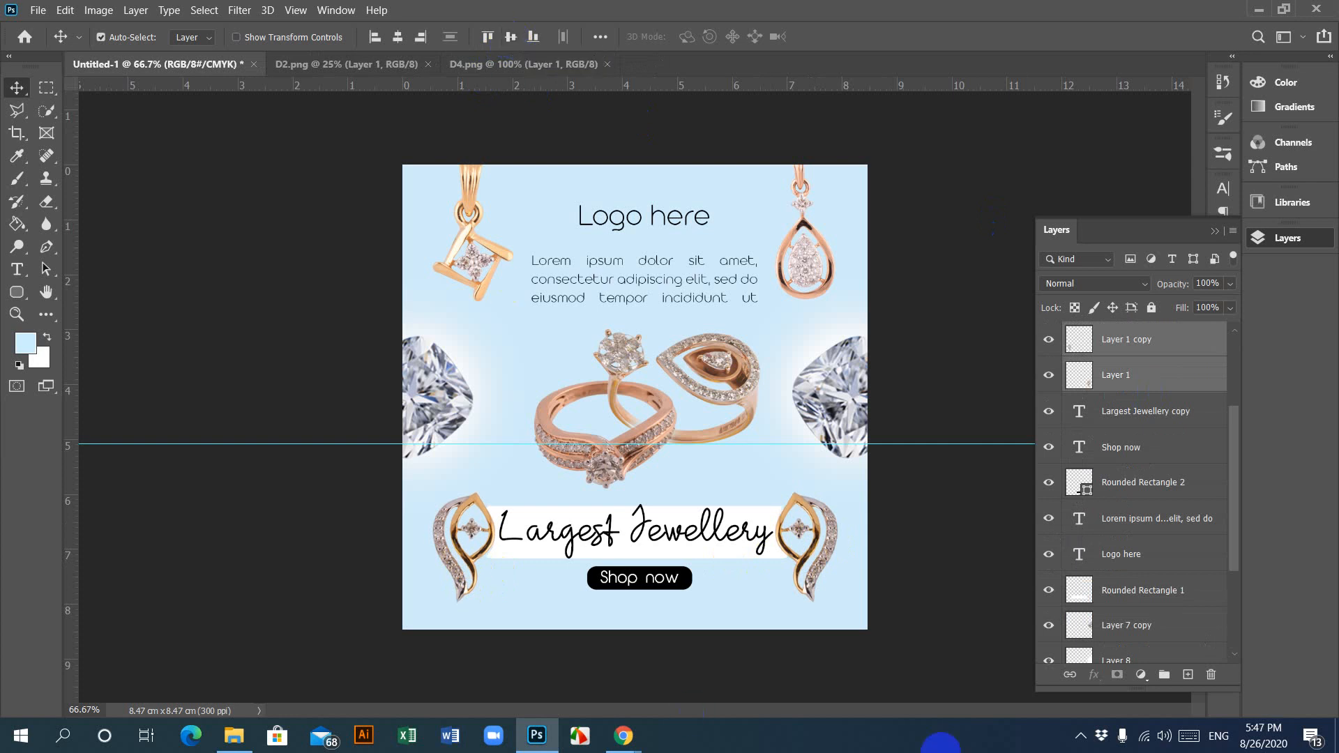
Step: Scale the "Largest Jewellery" headline to 95.42% and nudge it right so it sits centred between the two leaf-shaped pieces
key(ctrl+1)
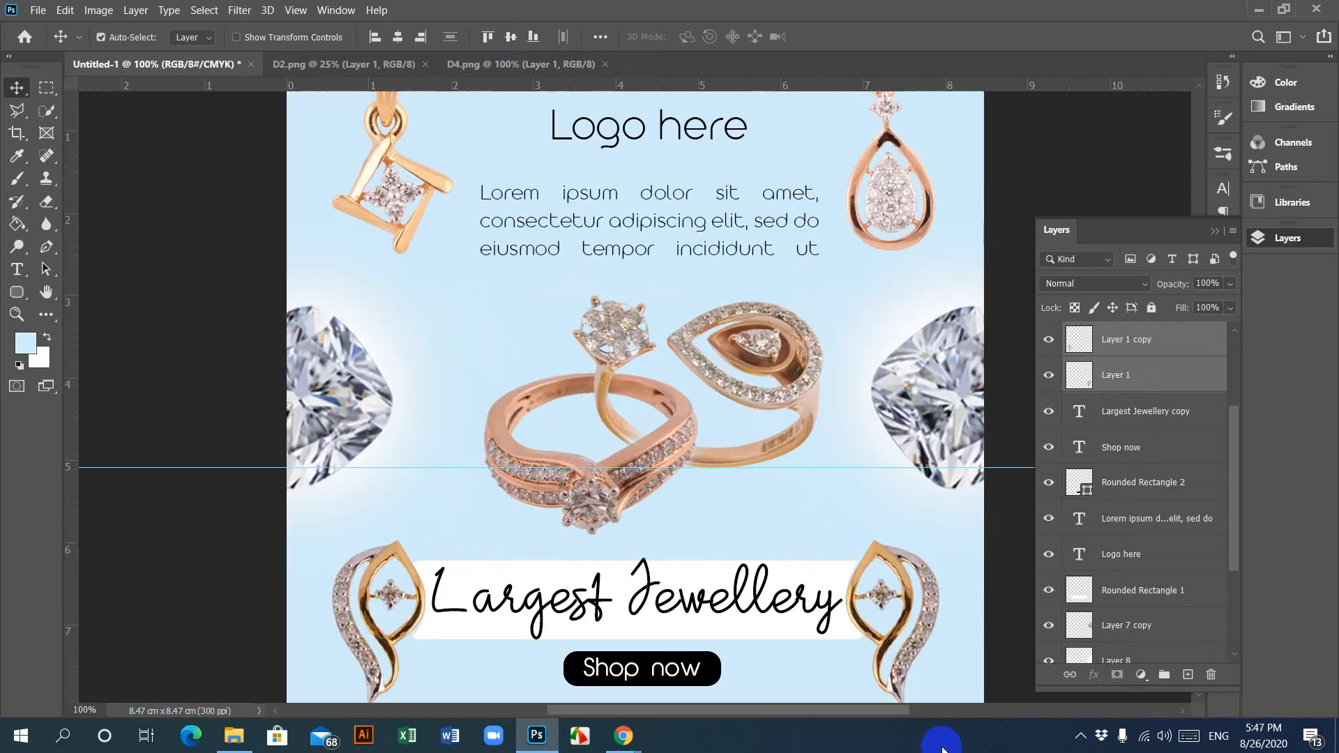
scroll(853, 676, down, 5)
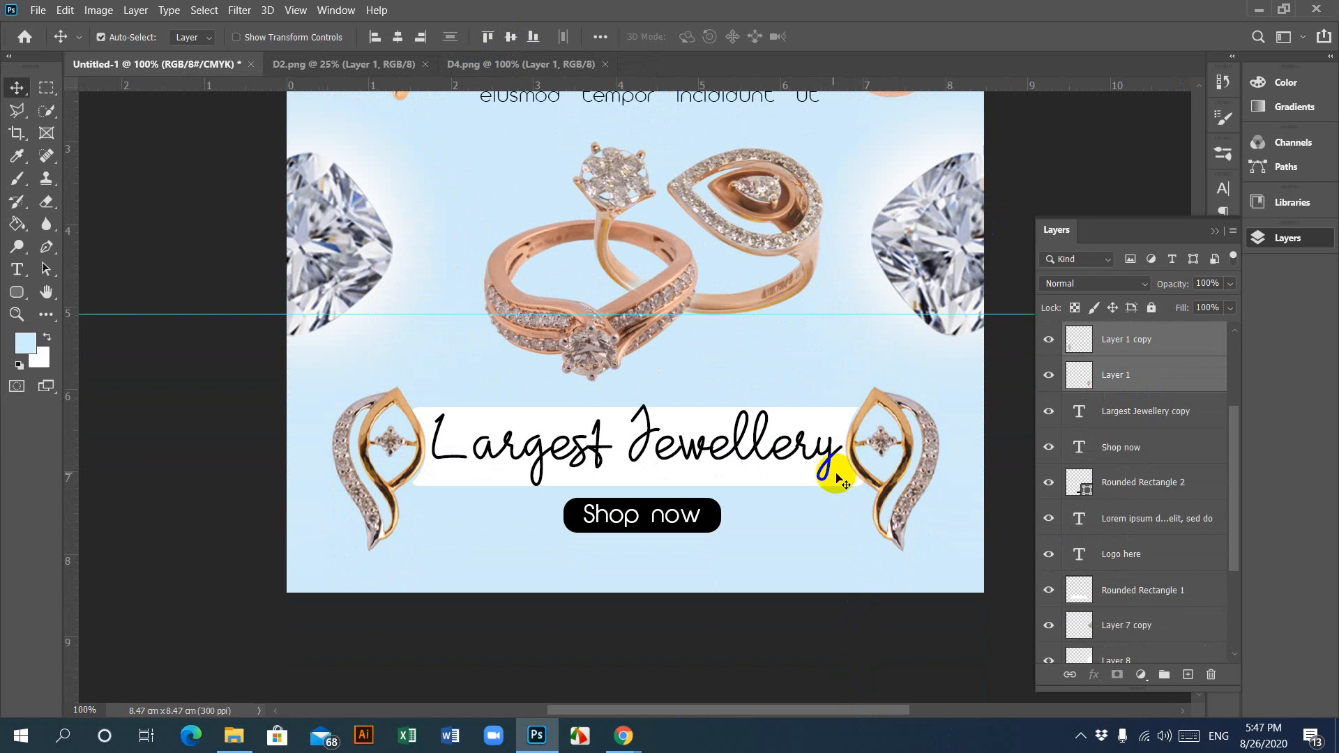
click(839, 476)
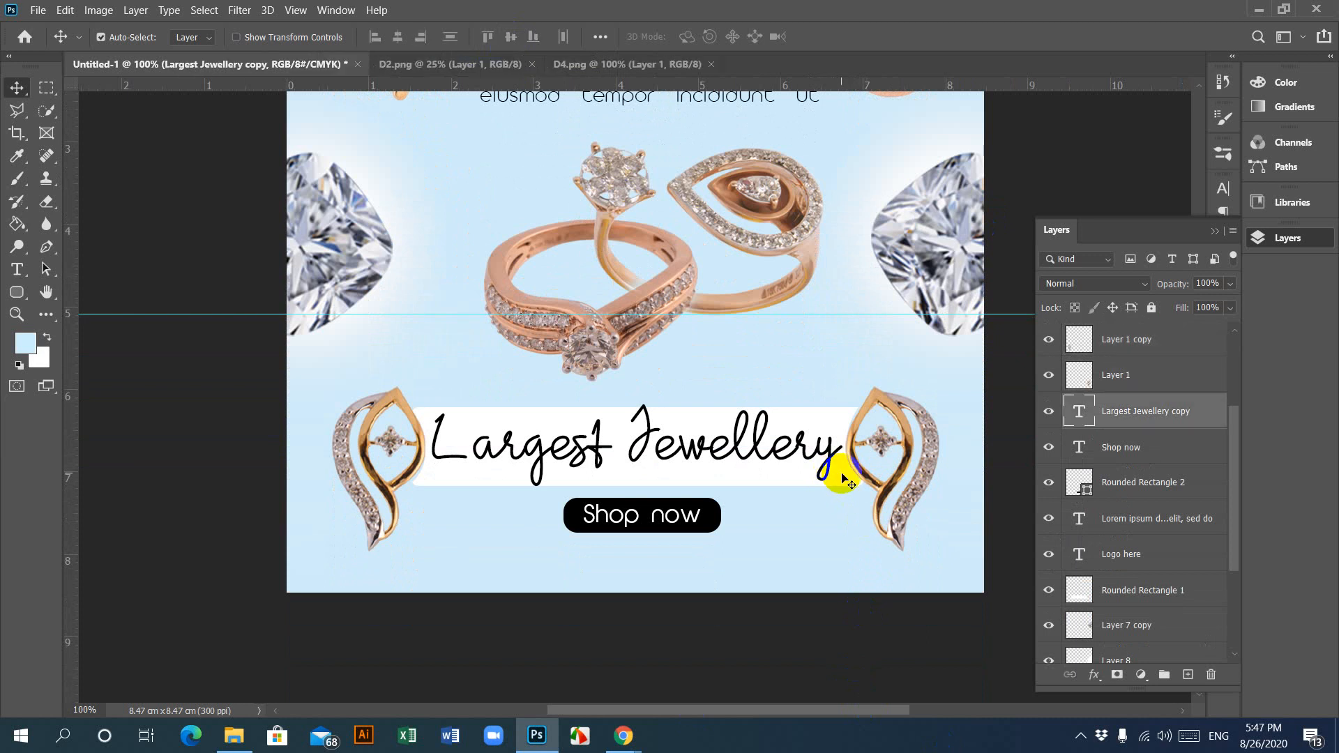
key(ctrl+t)
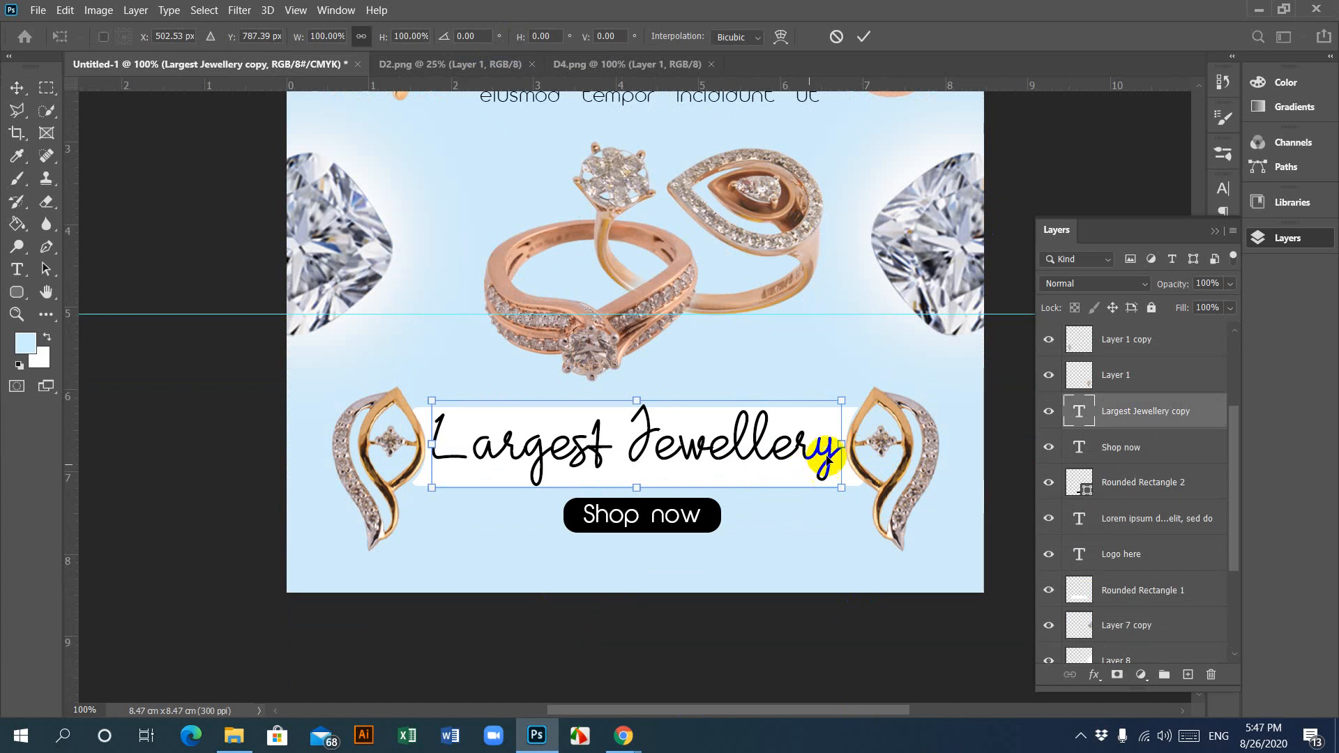
drag(842, 444, 822, 444)
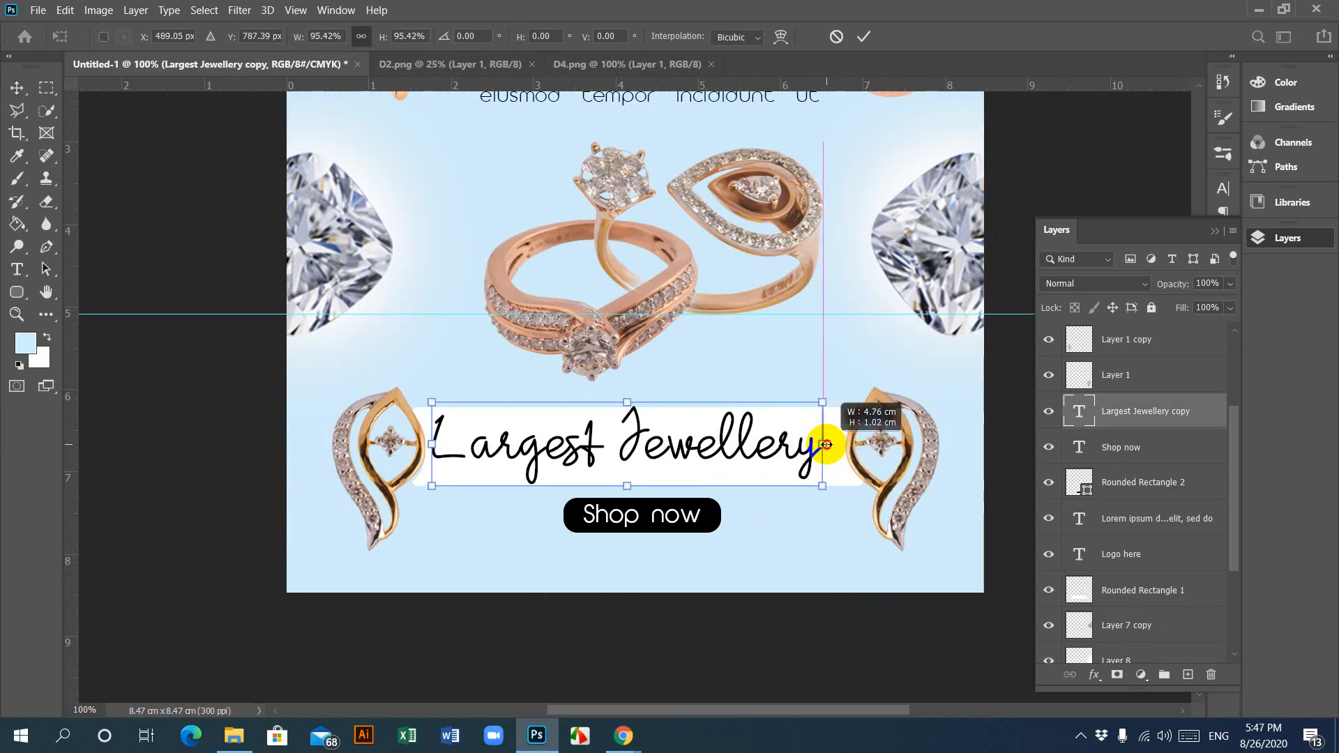
key(Right)
key(Right)
key(Right)
key(Right)
key(Right)
key(Right)
key(Right)
key(Right)
key(Right)
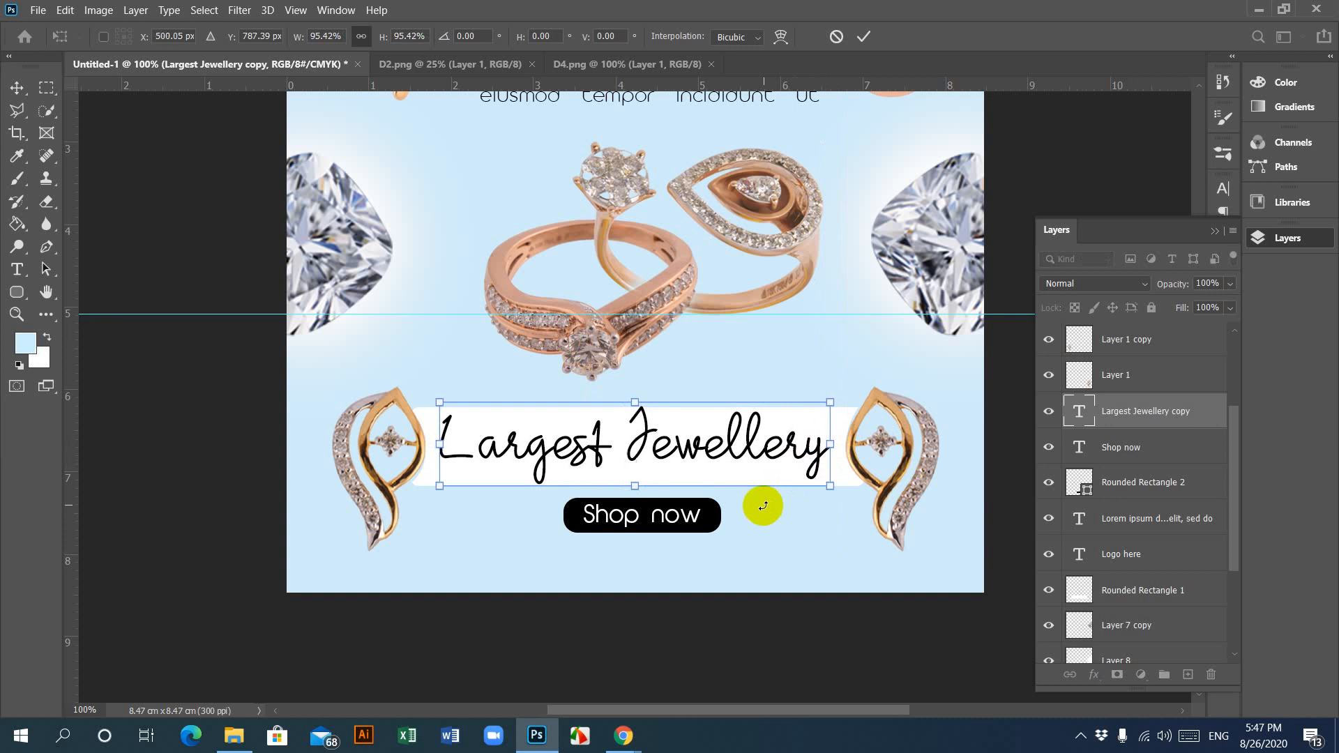
key(Return)
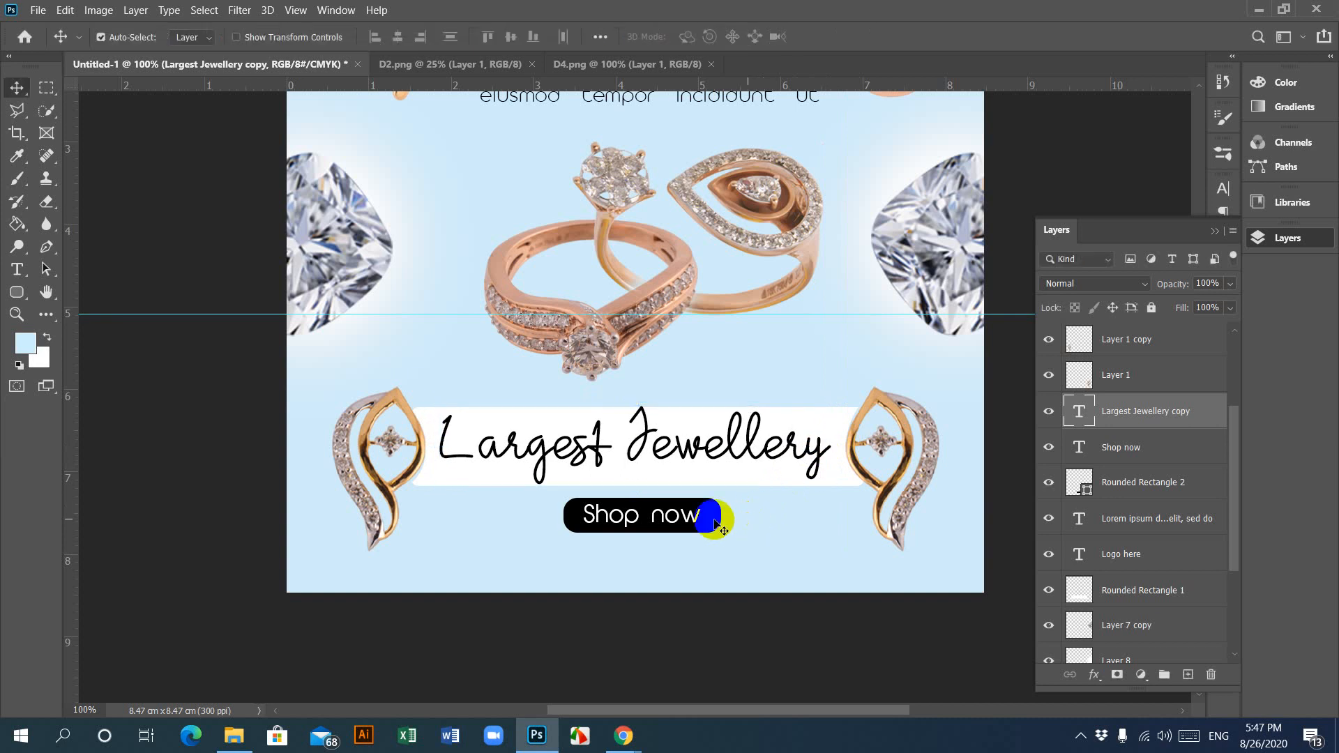
Step: Scale the white rectangle behind the headline to 103.08%, extending it further under the leaf-shaped pieces on both sides
click(438, 483)
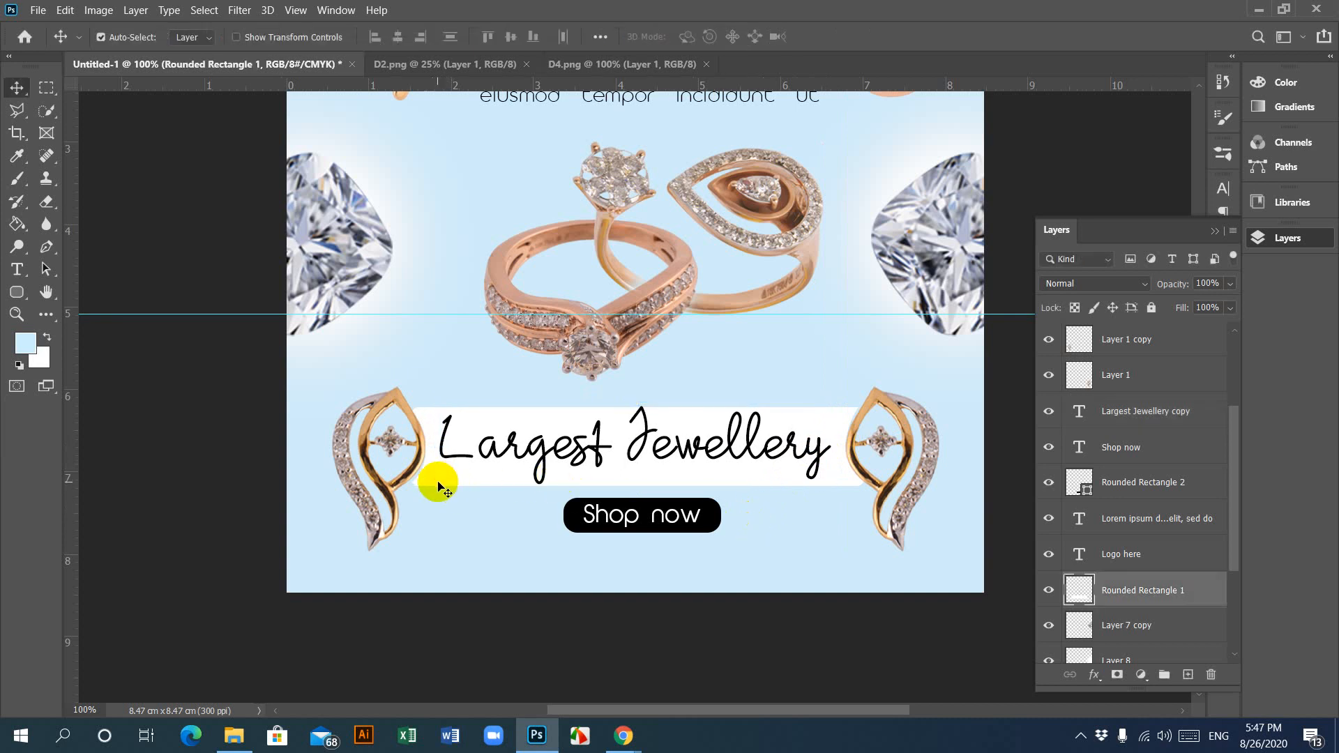
key(ctrl)
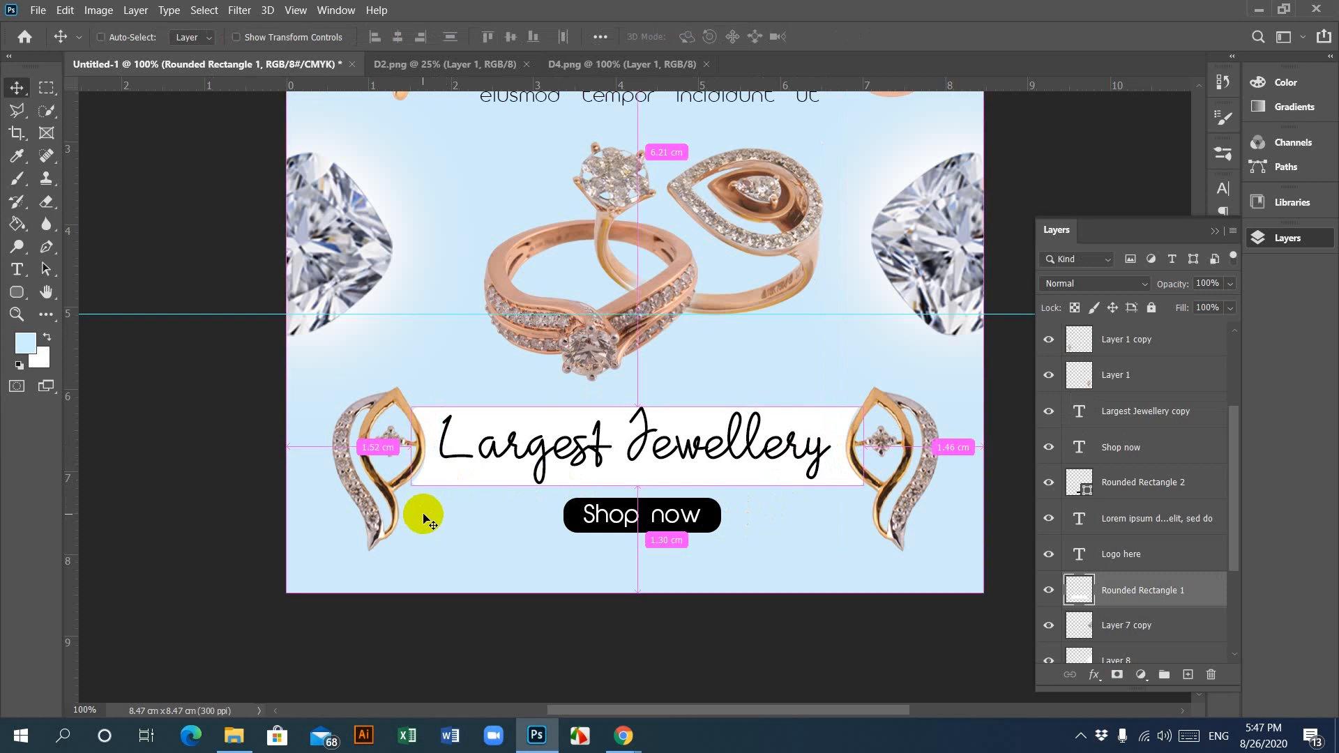
key(ctrl+t)
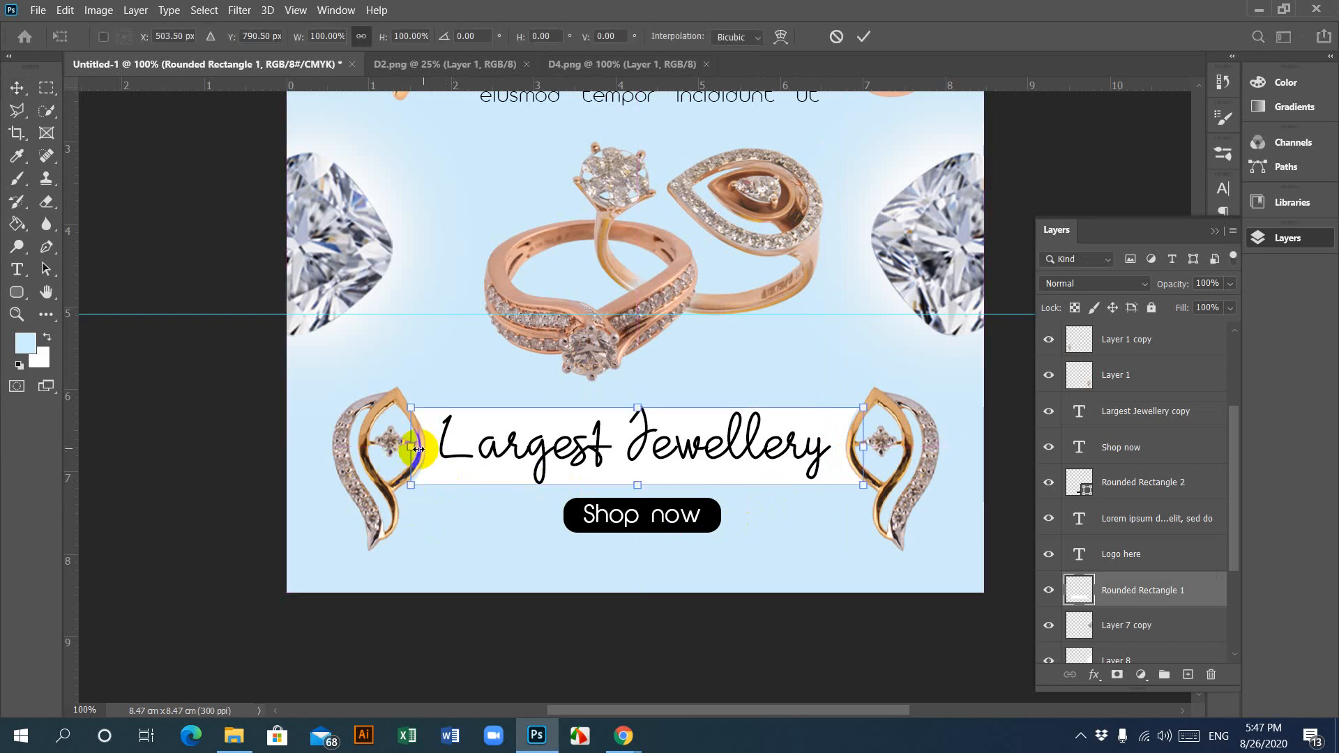
drag(410, 446, 403, 445)
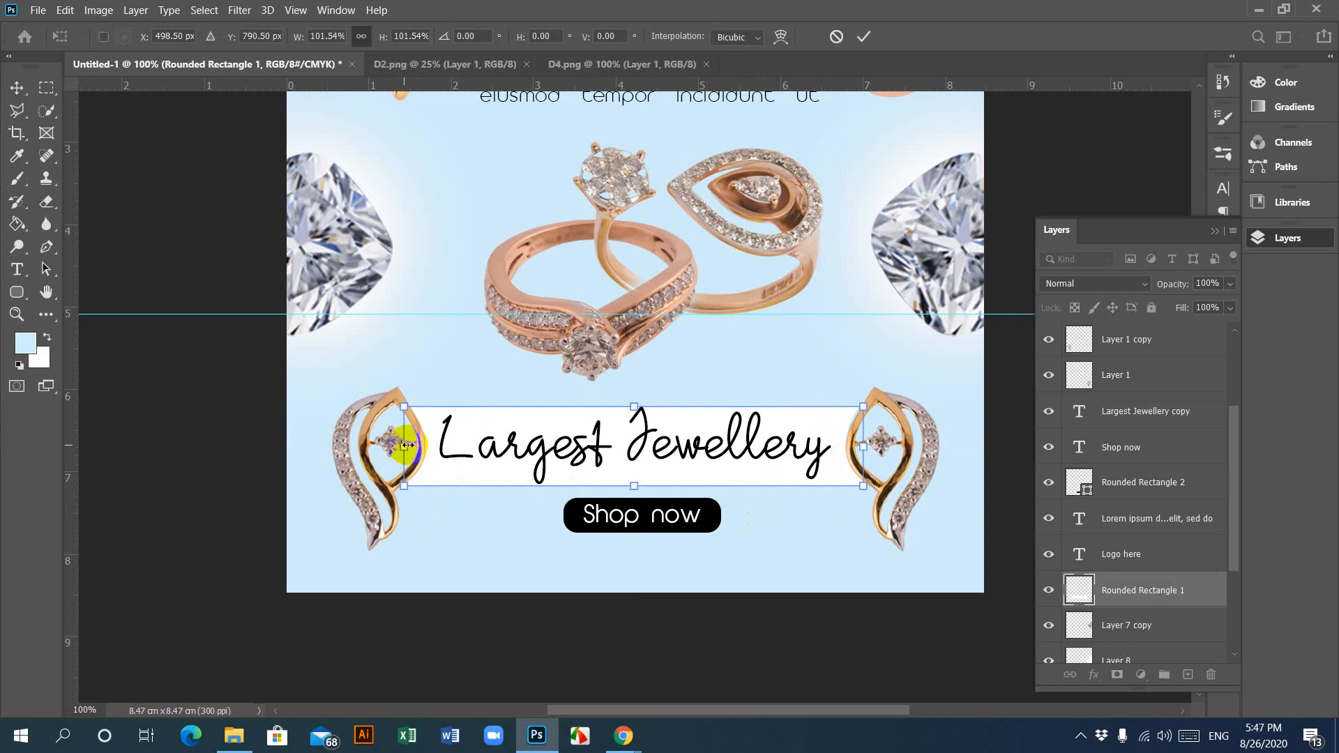
drag(866, 443, 869, 444)
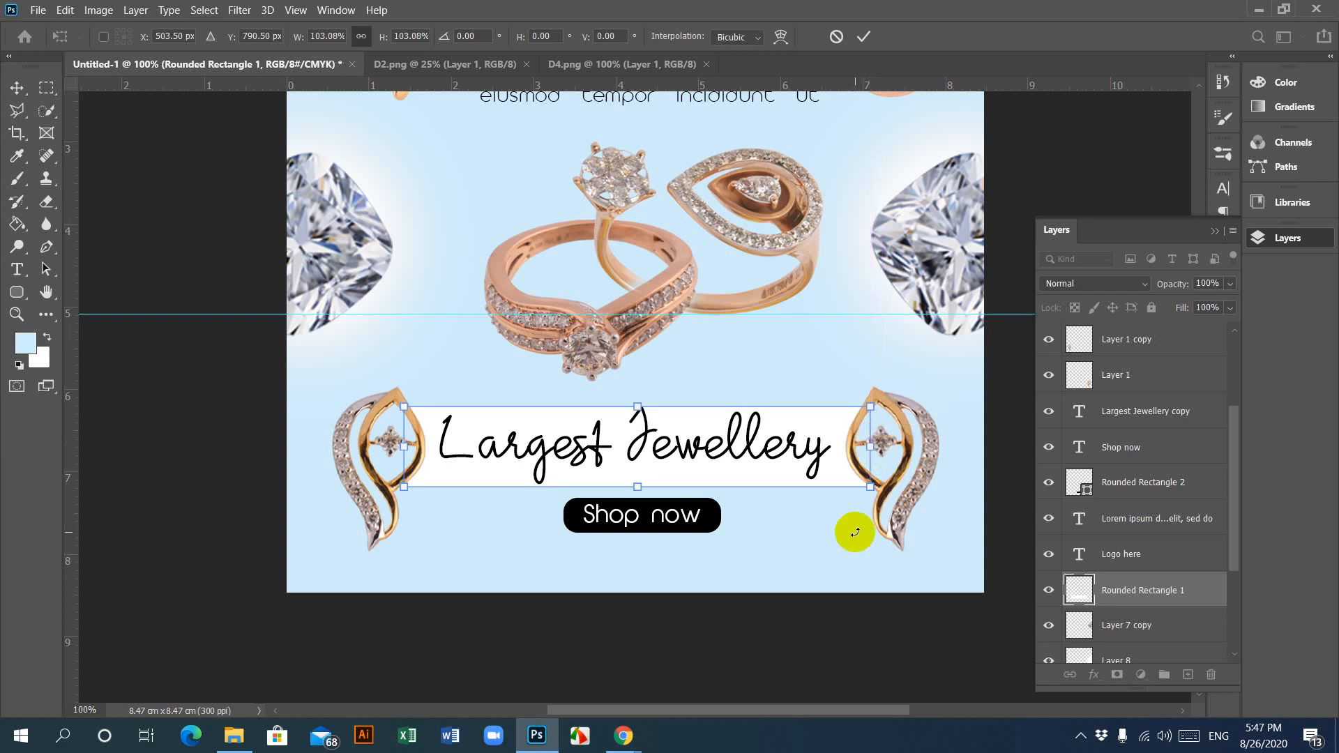
key(Return)
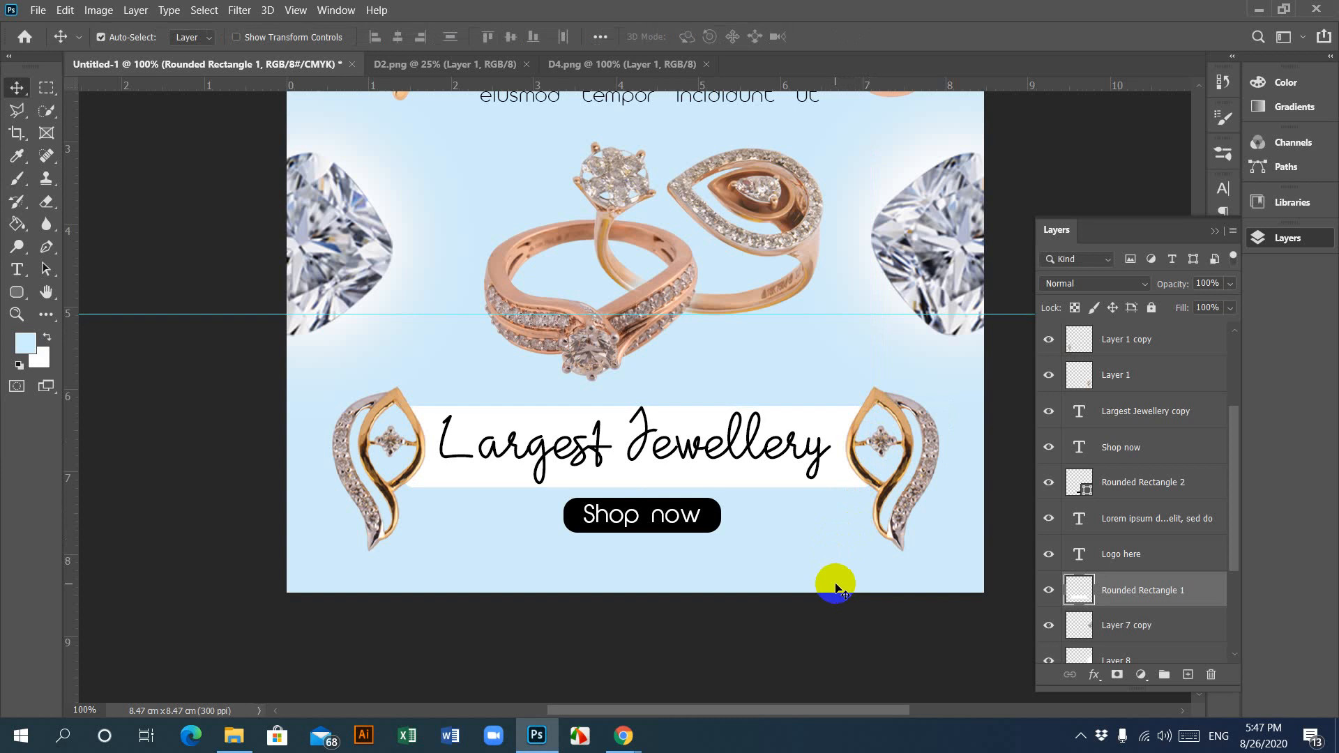
Step: Set the foreground colour to light blue #b8e9fd and fill Layer 2 with it using the Paint Bucket
key(ctrl+minus)
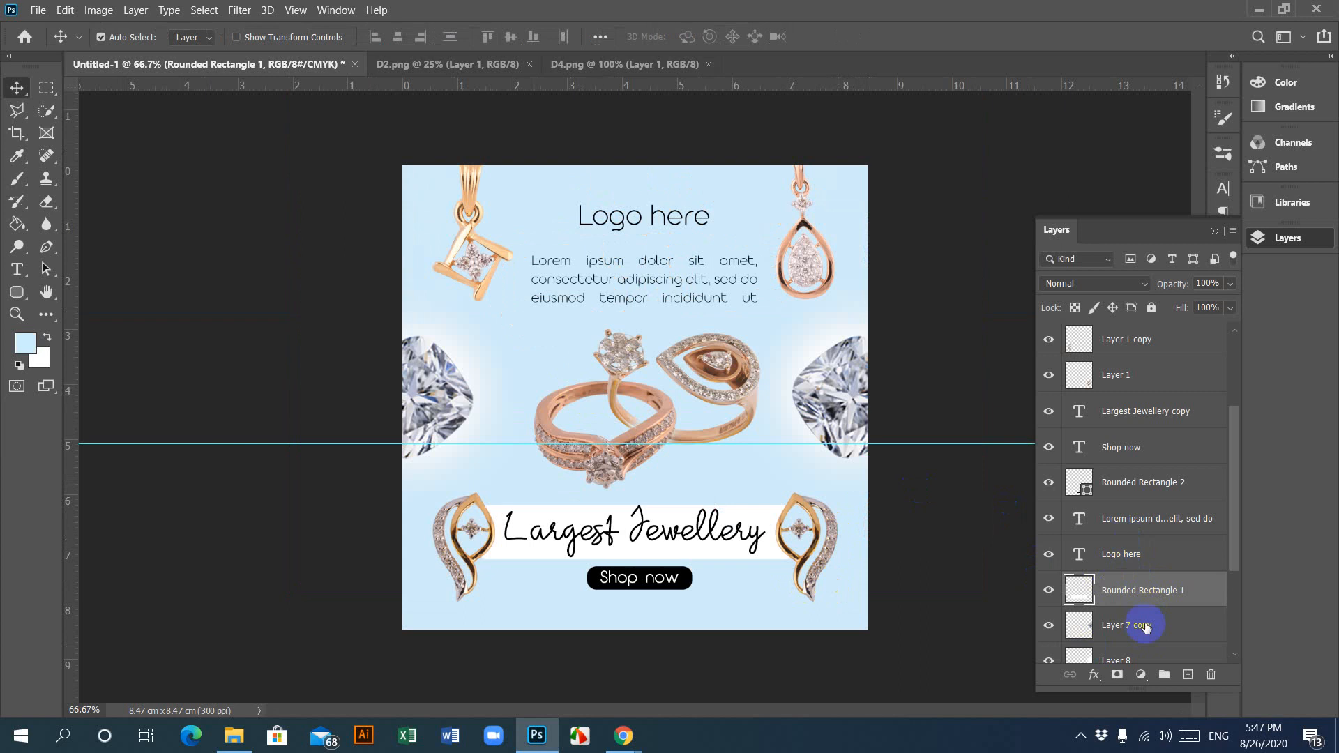
scroll(1142, 625, down, 3)
click(1122, 607)
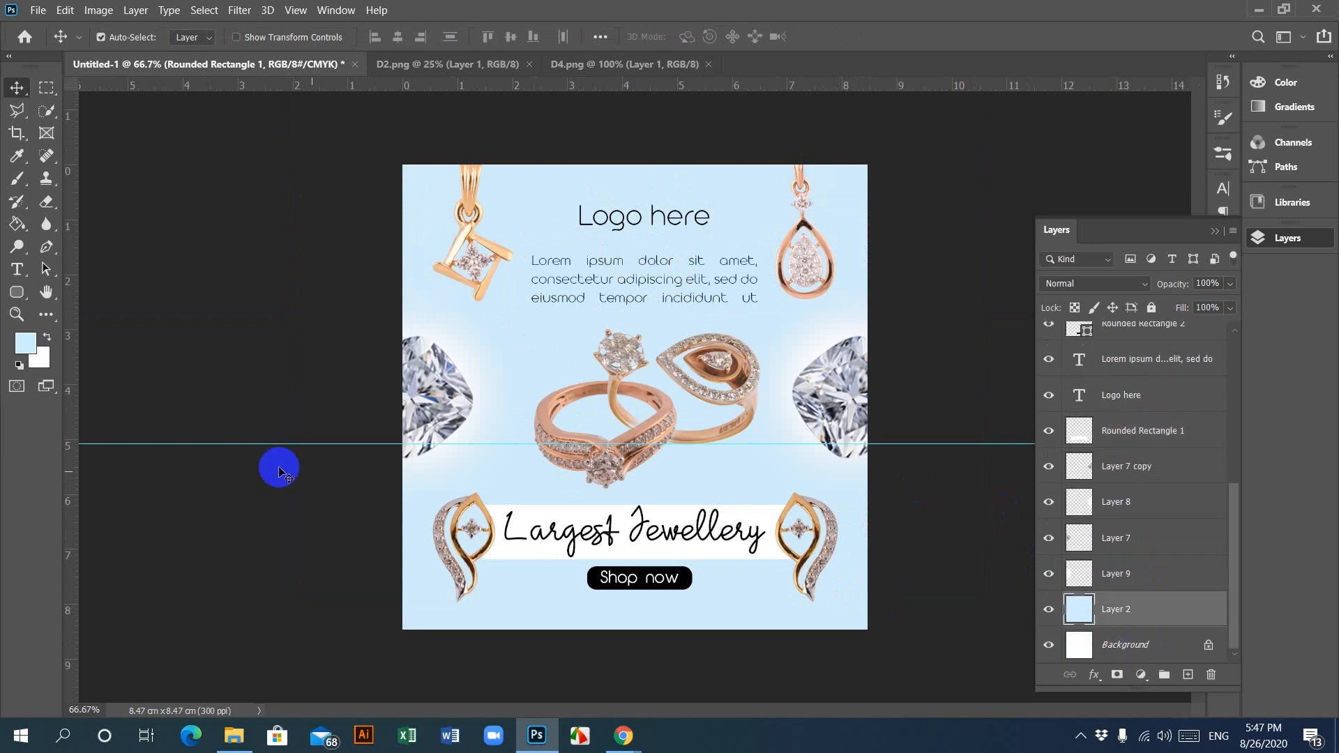
click(23, 343)
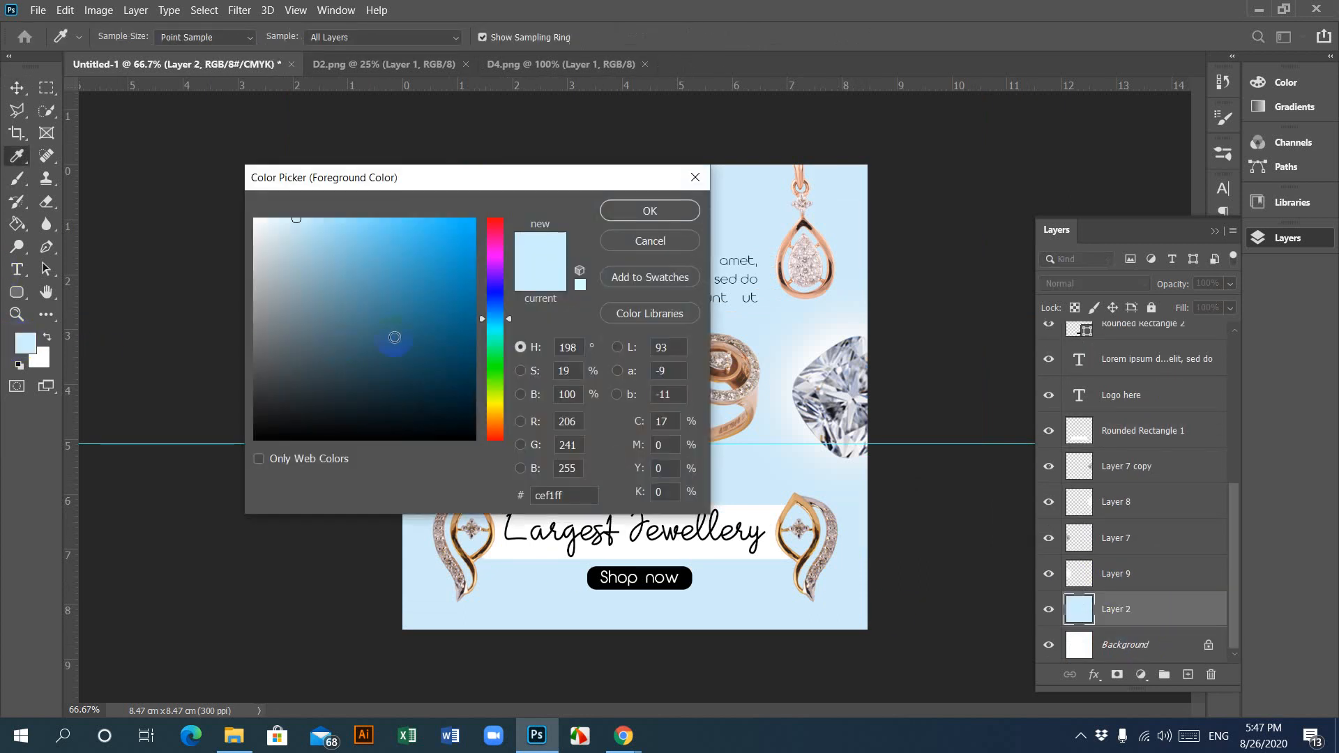
mouse_move(304, 237)
mouse_down()
mouse_move(313, 203)
mouse_move(315, 220)
mouse_up()
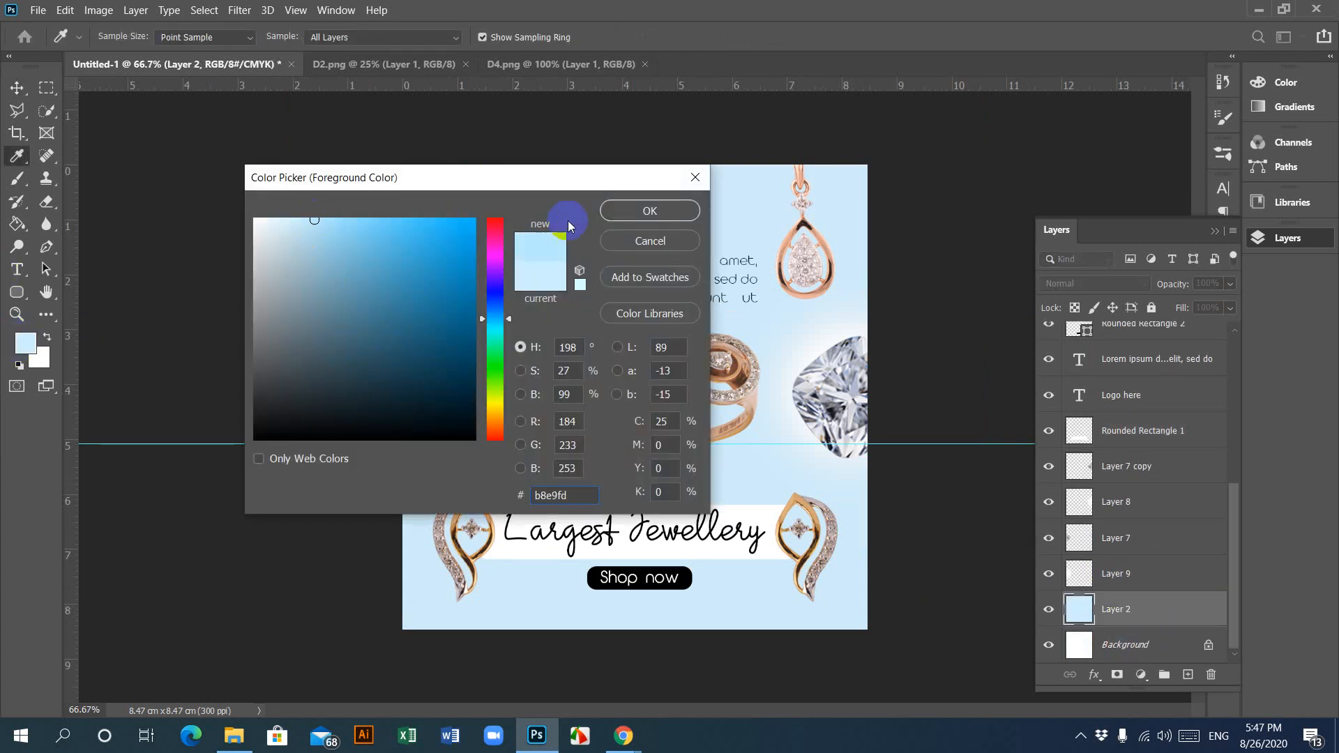
click(645, 210)
click(17, 223)
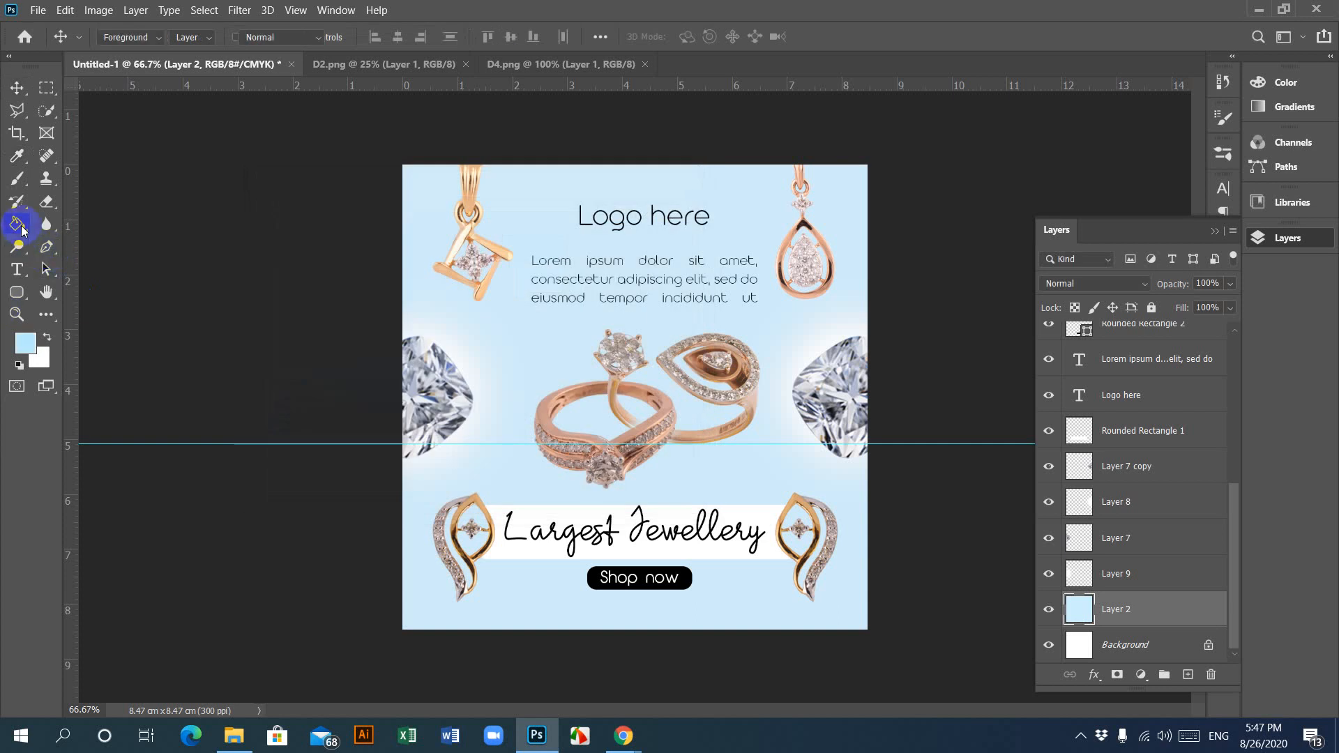
click(520, 195)
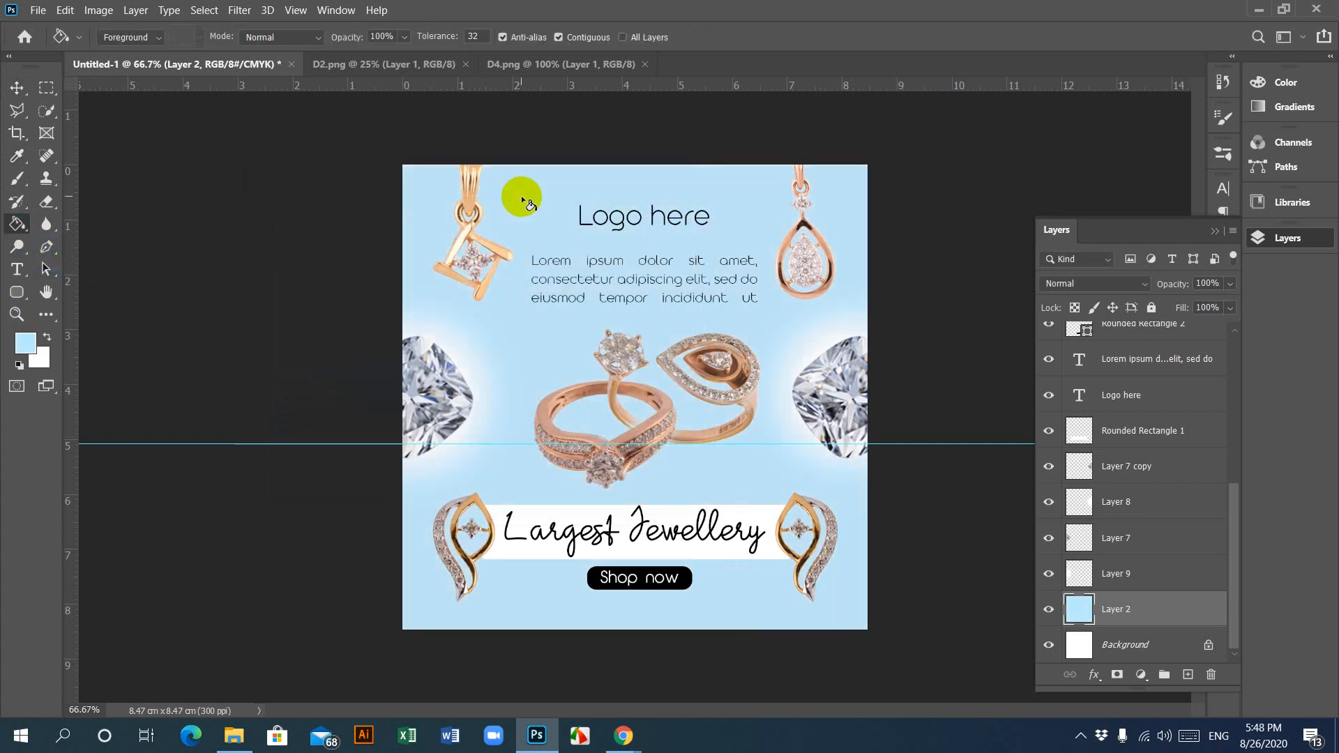
Step: Change the foreground colour to bright cyan #40fafc and refill the Layer 2 background with it
click(43, 340)
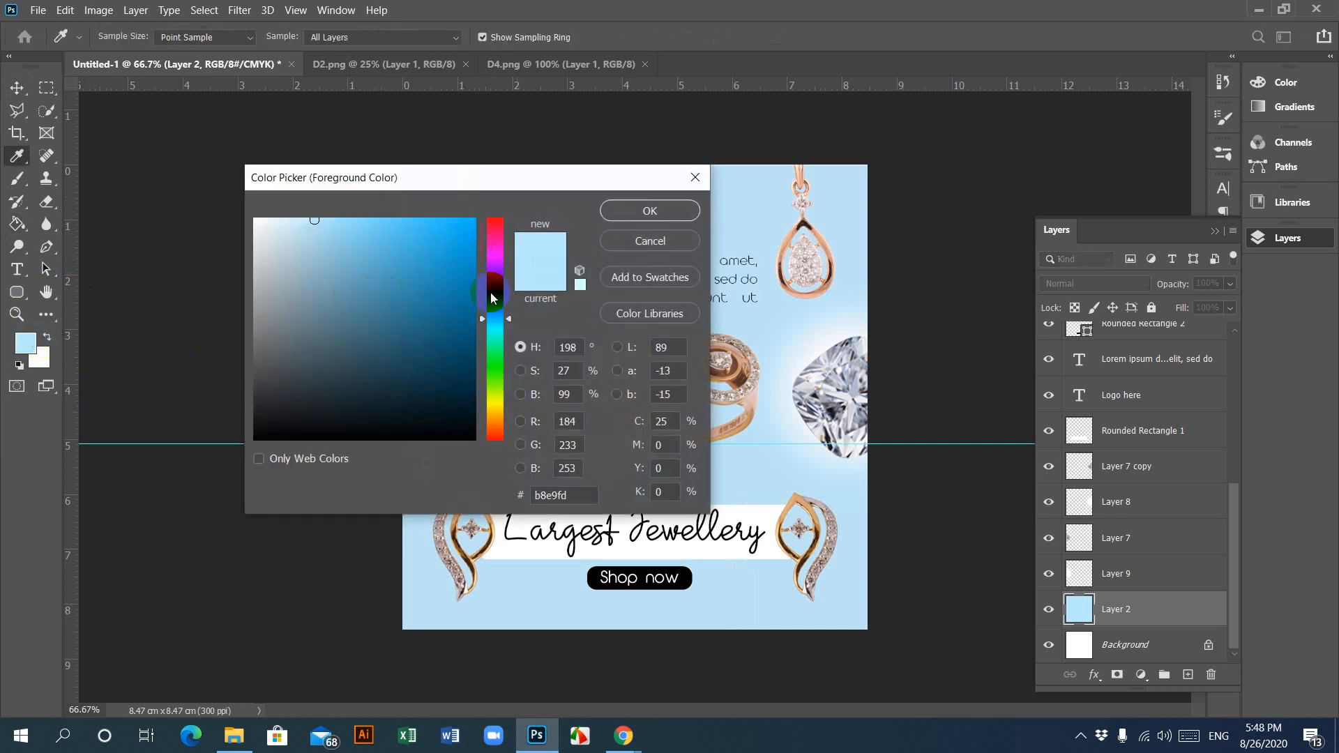
drag(509, 322, 509, 329)
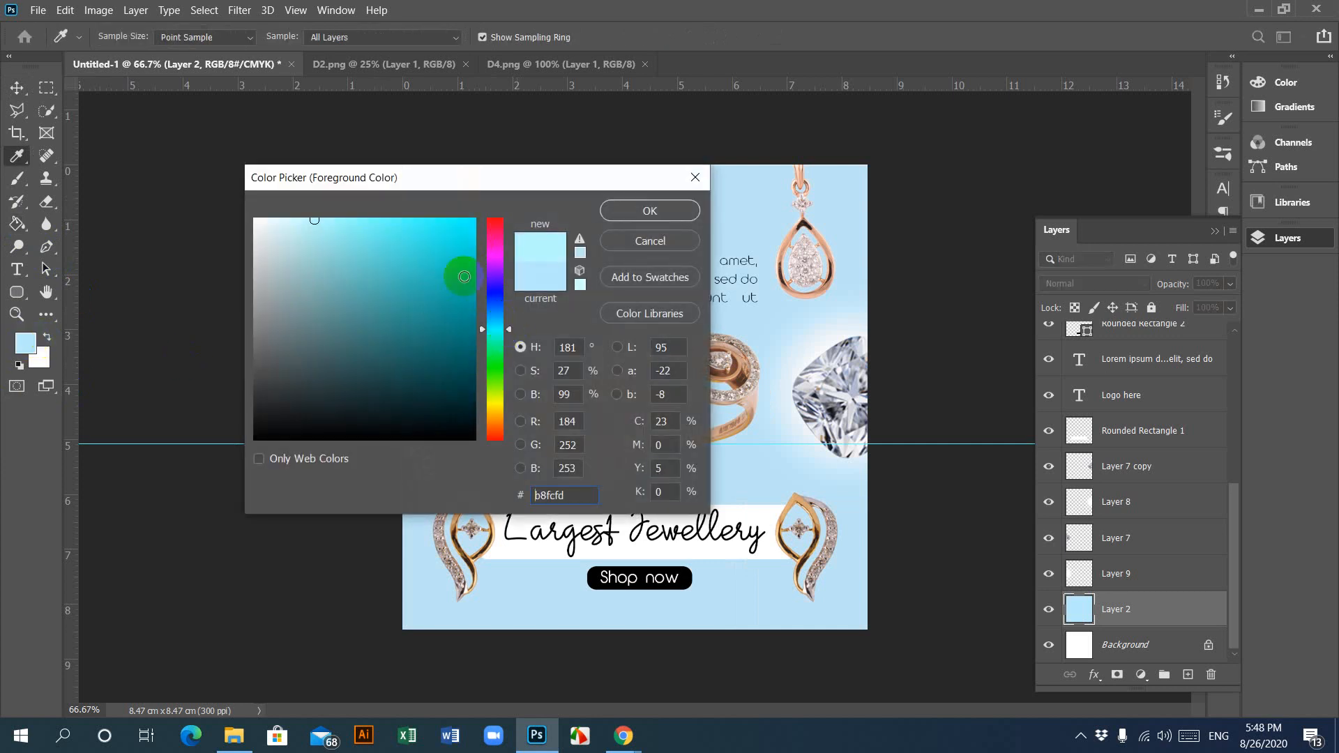
click(420, 221)
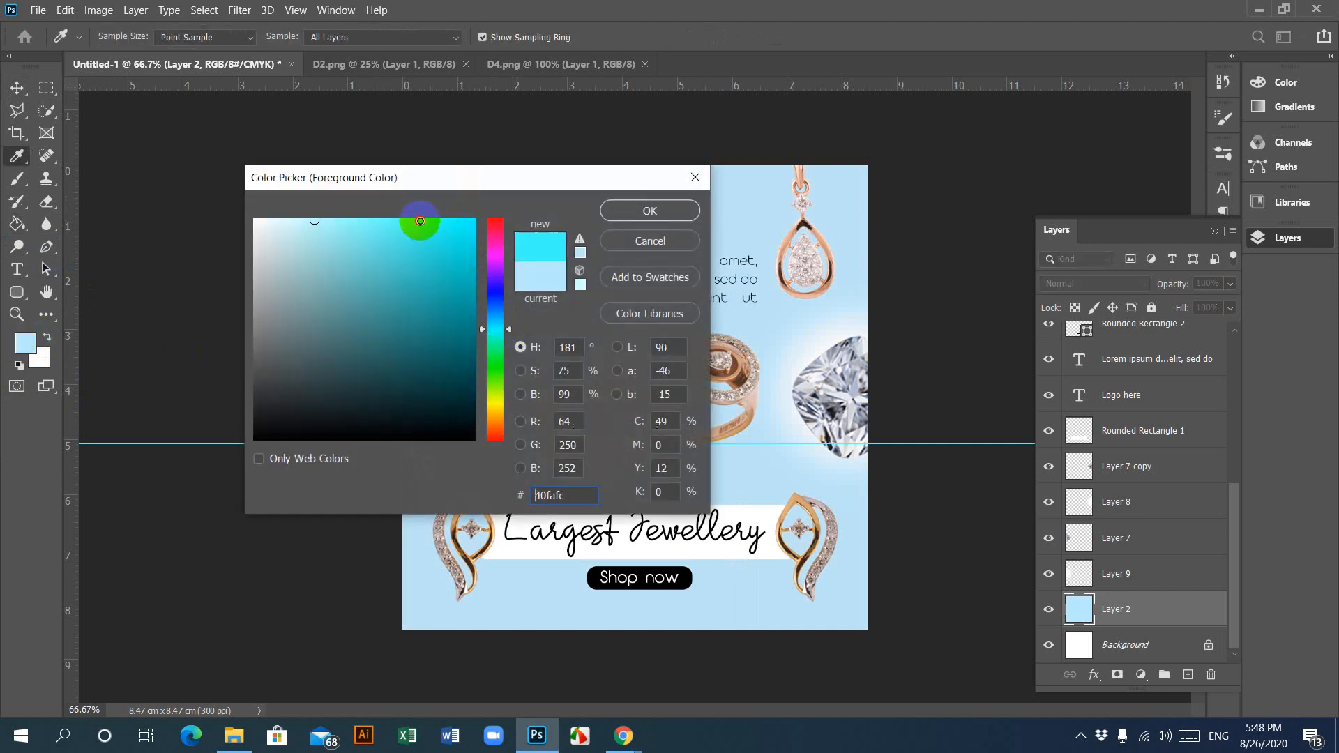
click(620, 210)
key(g)
click(617, 184)
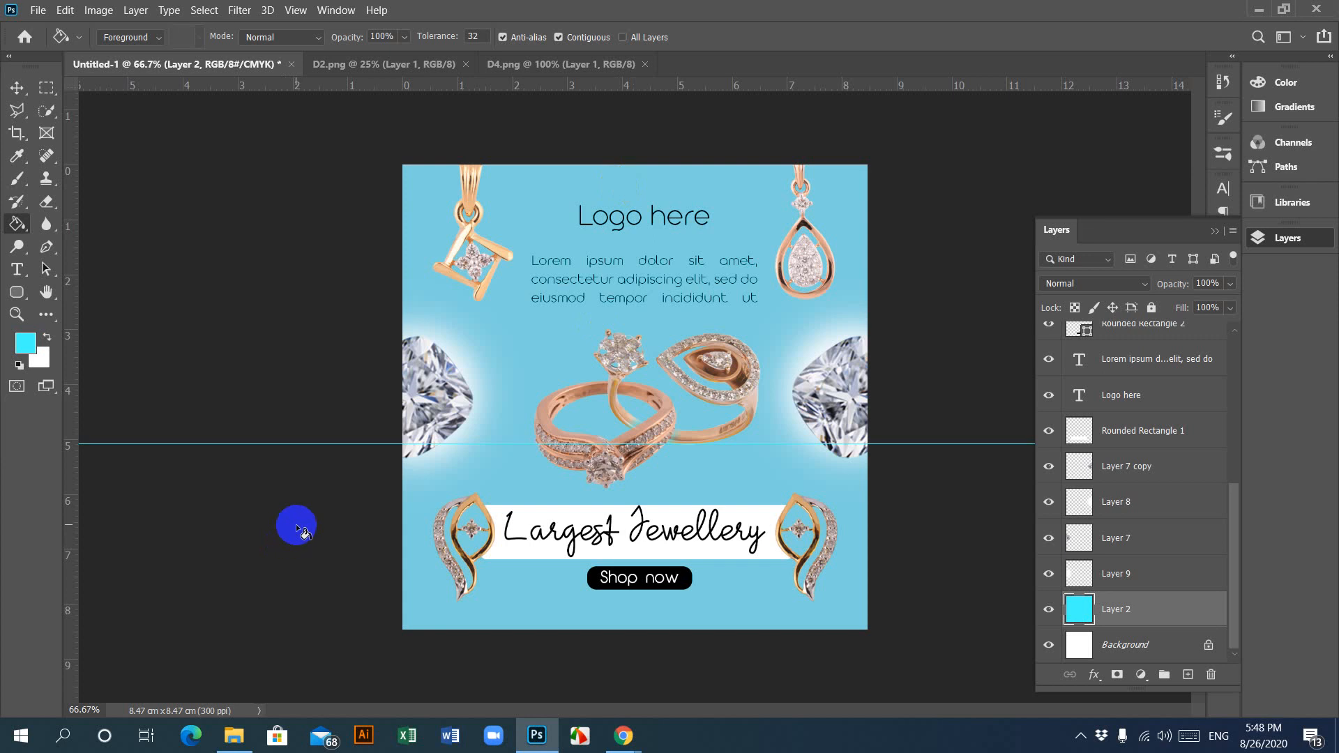
Step: Toggle the visibility of Layer 2 to compare the banner on the cyan and plain white backgrounds, leaving the layer shown
click(1048, 609)
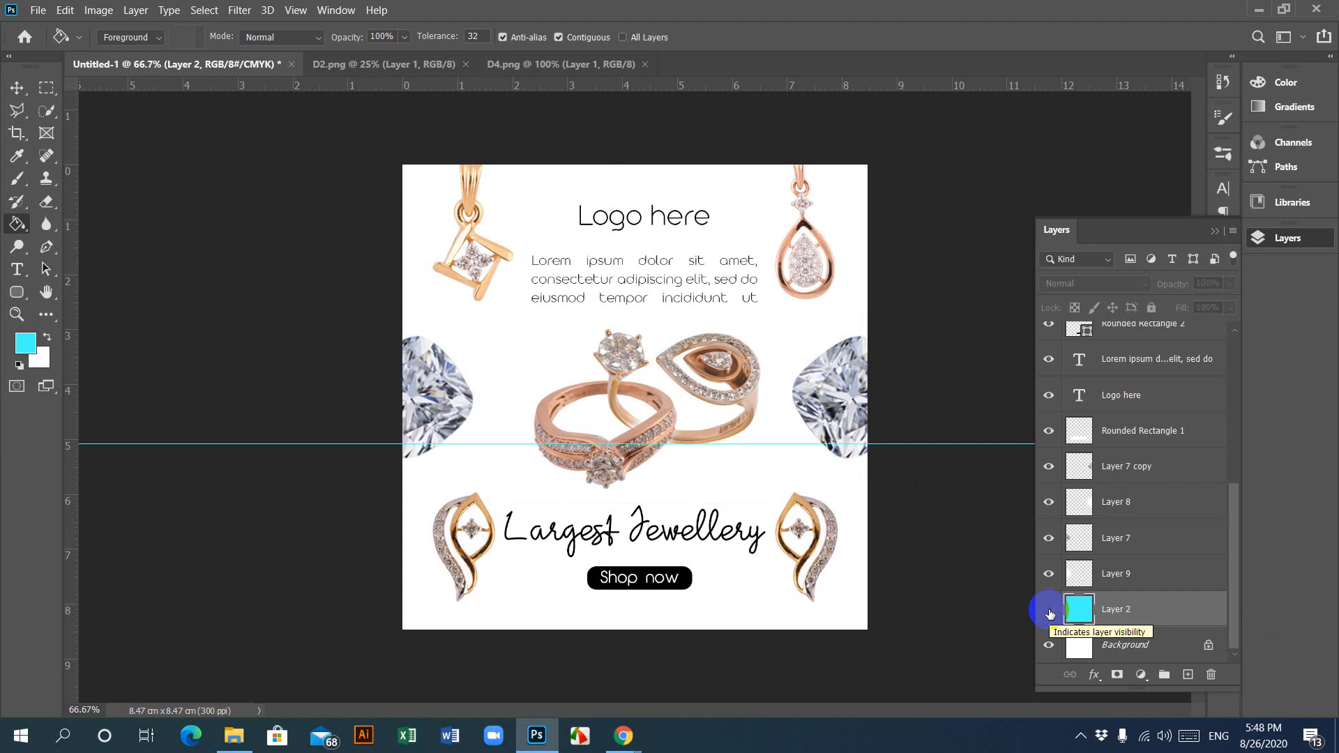
click(1048, 610)
click(1048, 612)
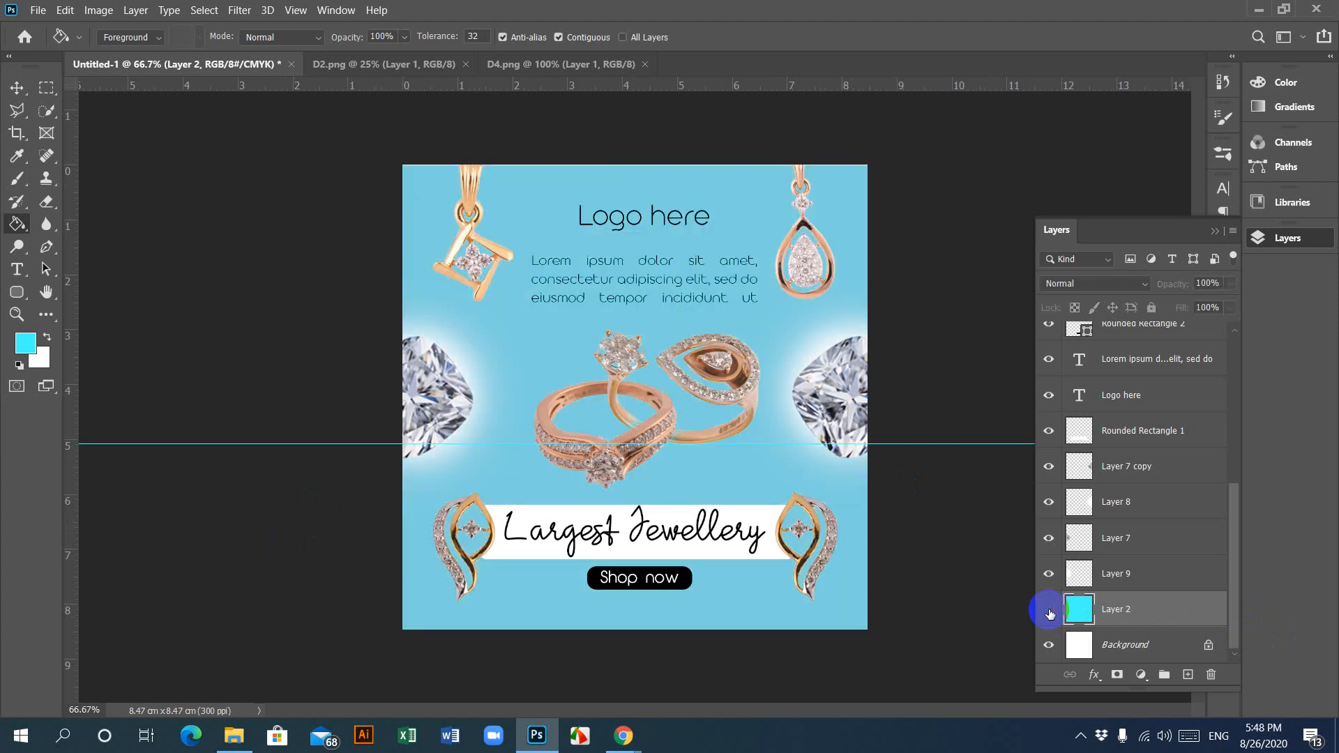
click(1048, 612)
click(1049, 611)
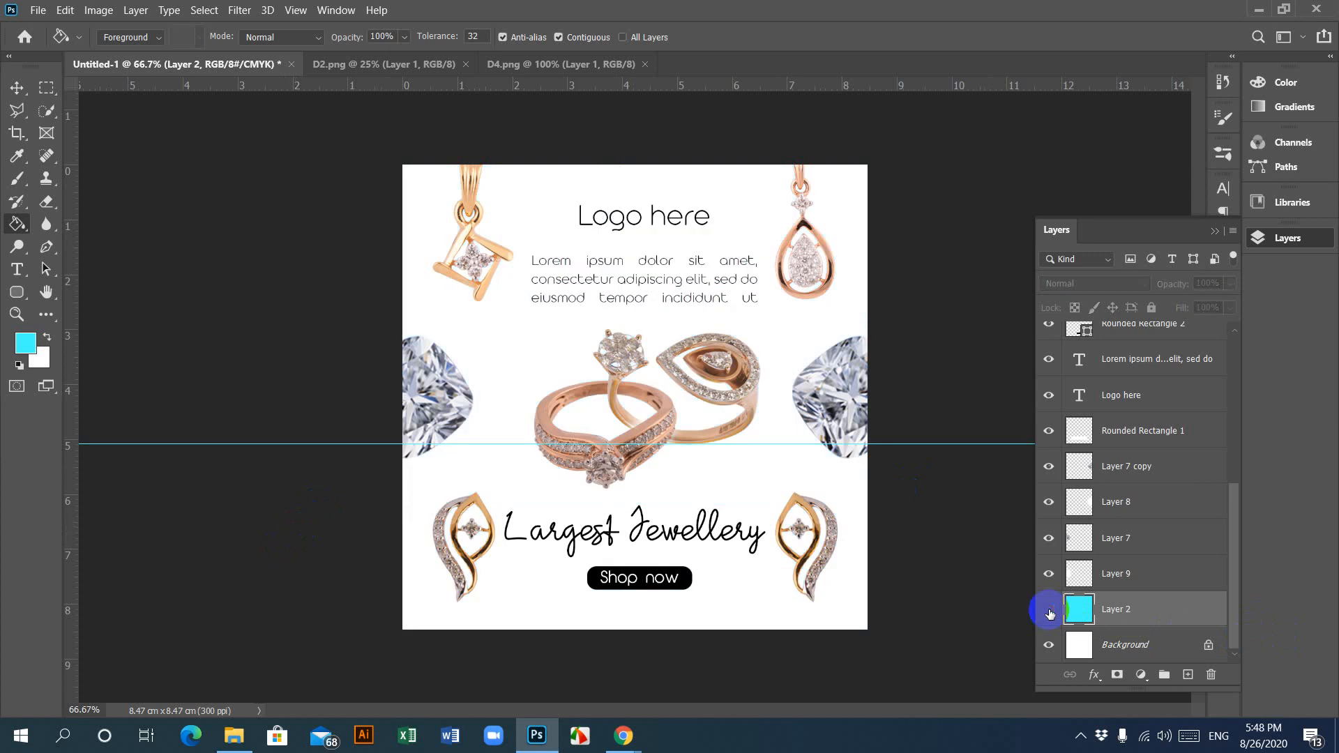
click(1048, 611)
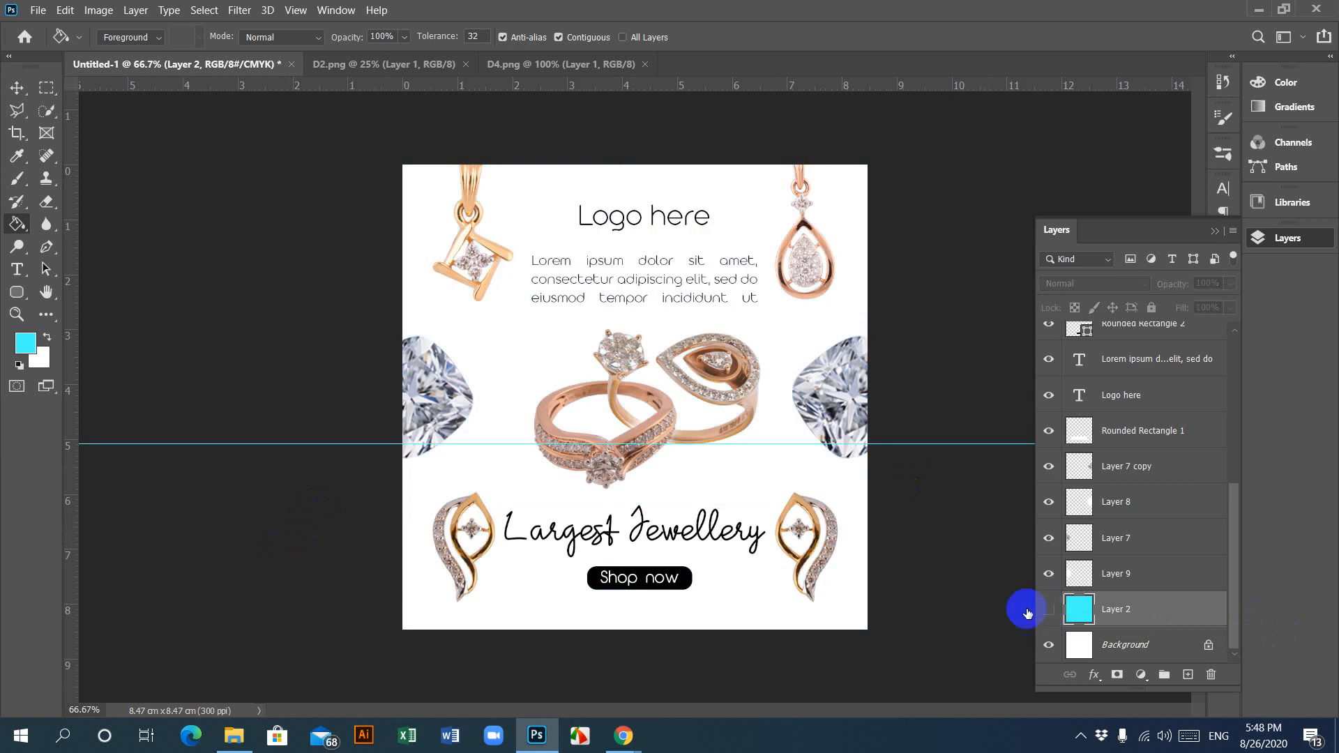
click(16, 89)
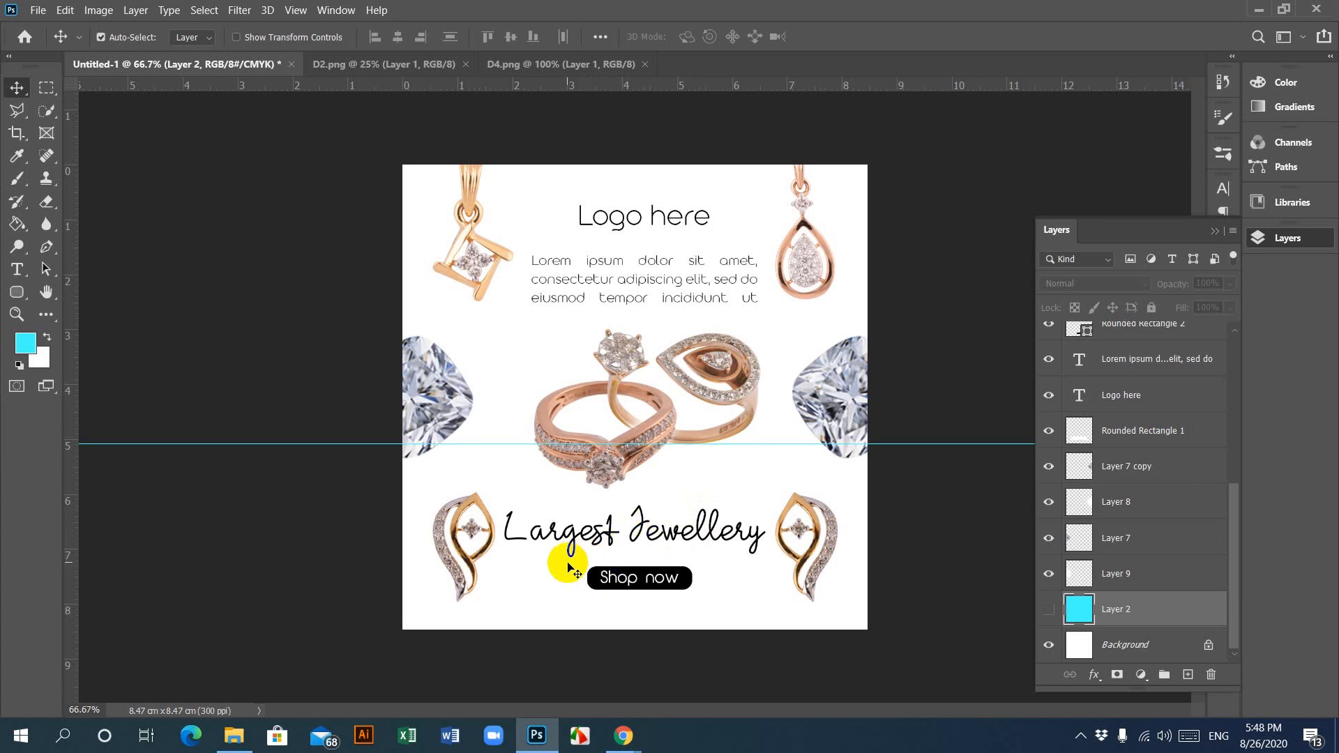
click(1048, 609)
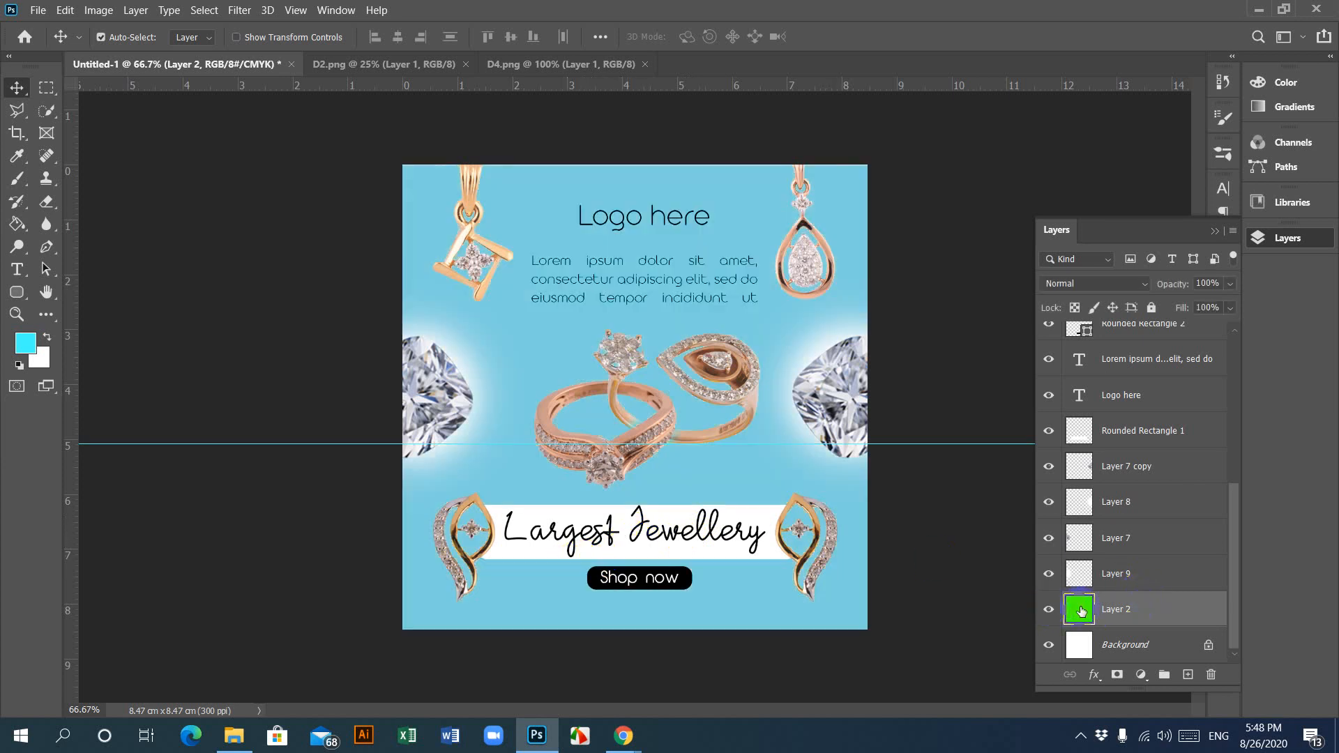
Step: Swap the foreground and background colours, change the foreground white to light grey, and fill Layer 2 with it
click(47, 337)
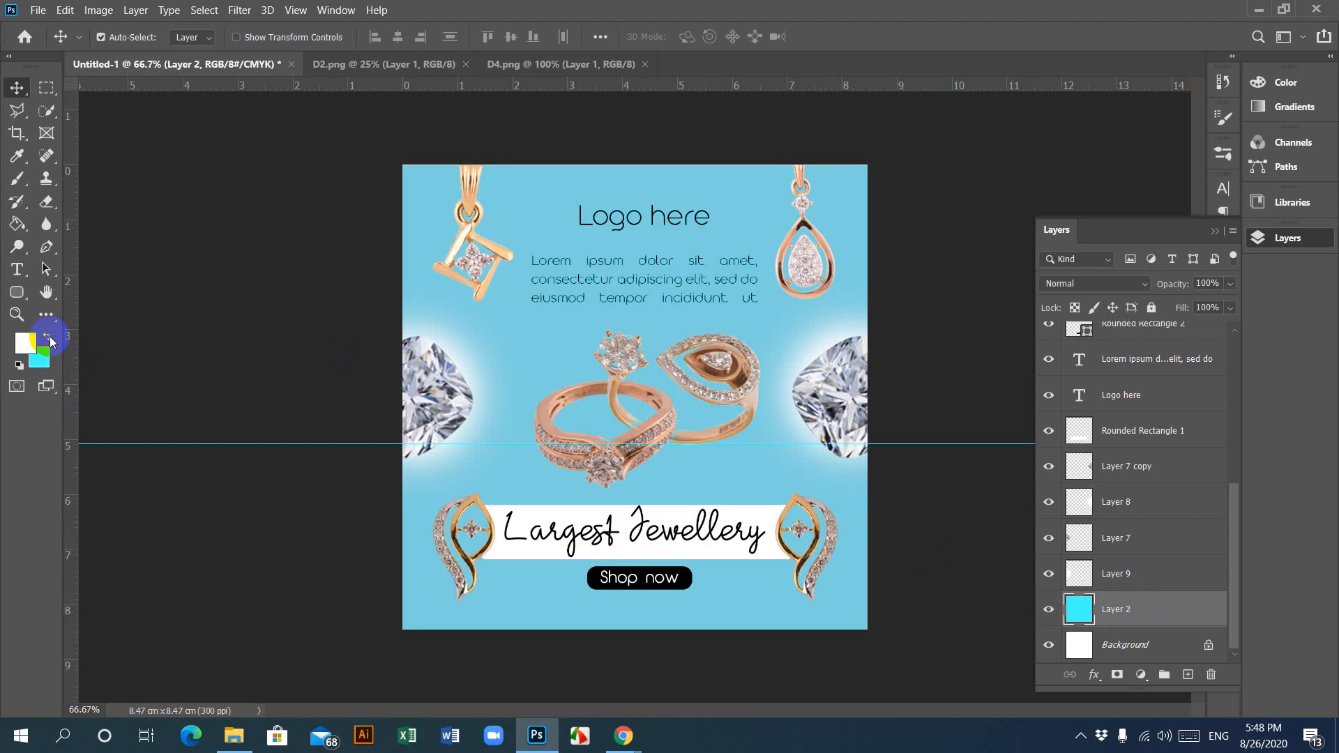
click(28, 346)
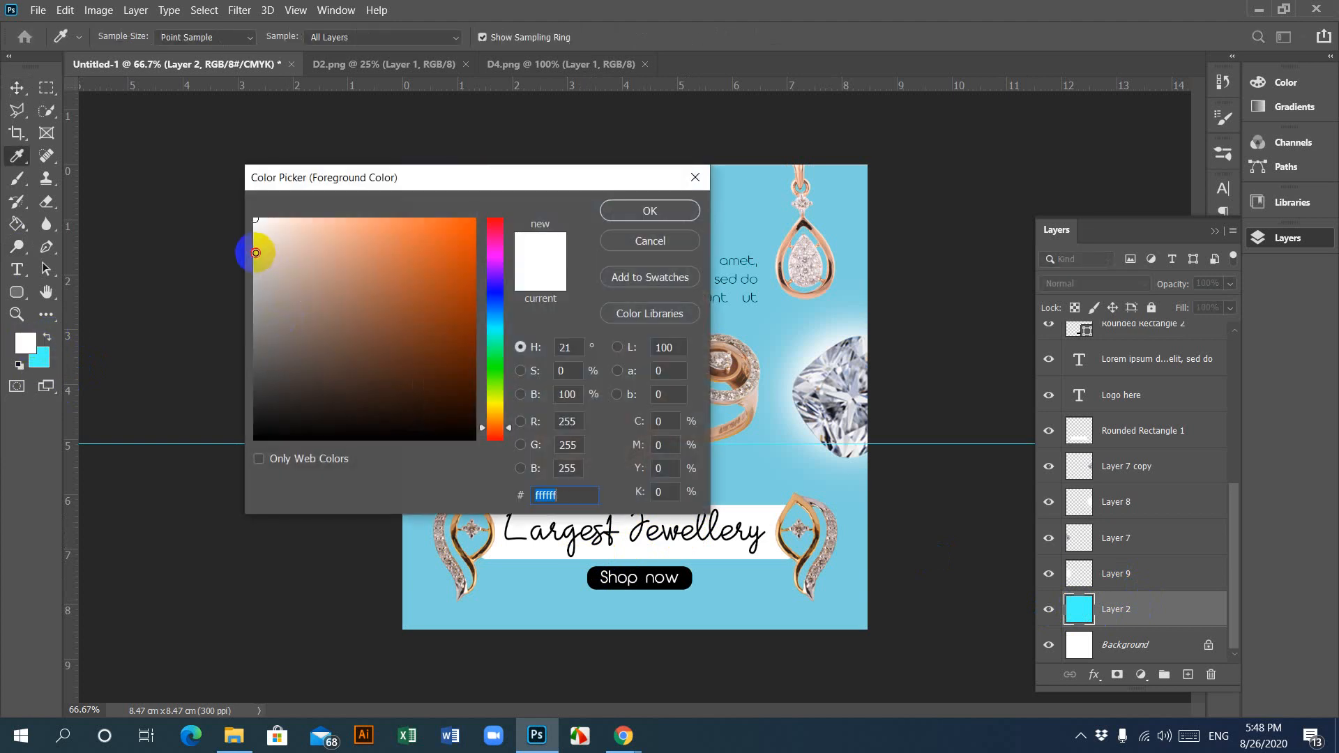
click(254, 253)
click(671, 213)
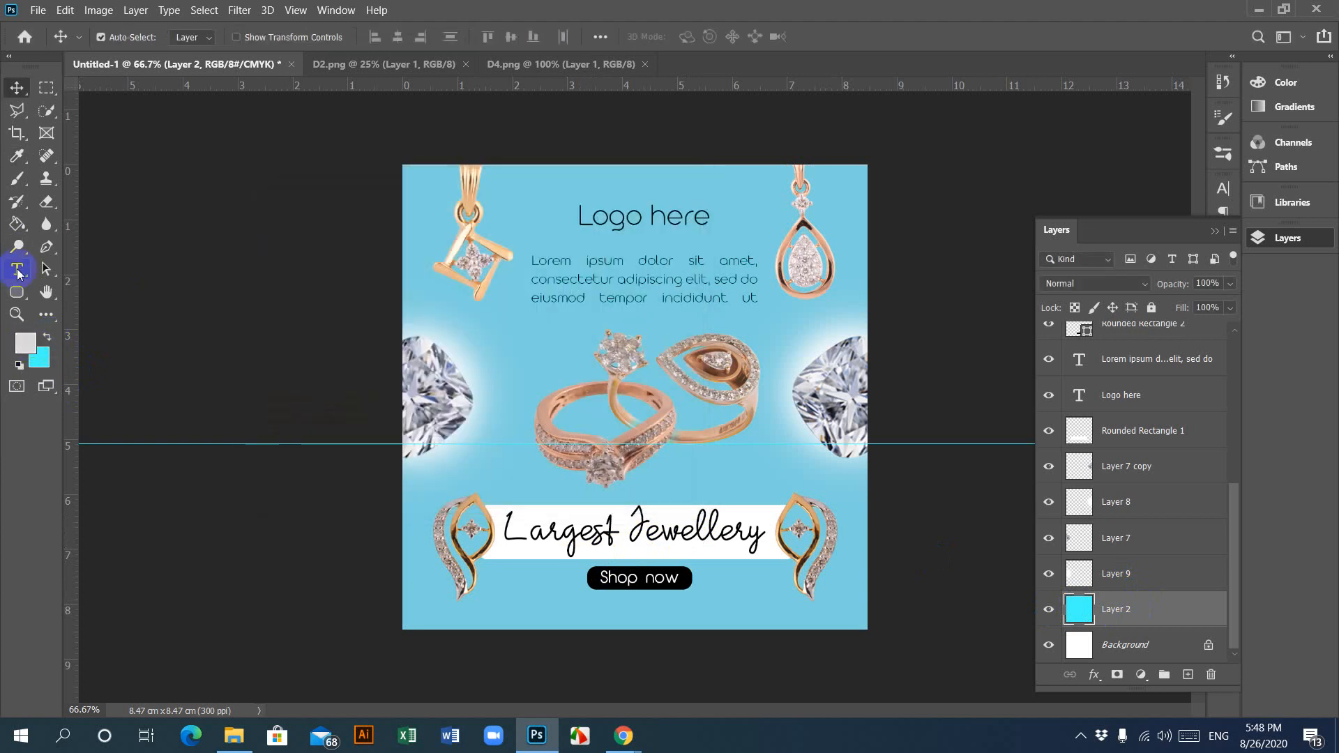
click(18, 223)
click(534, 209)
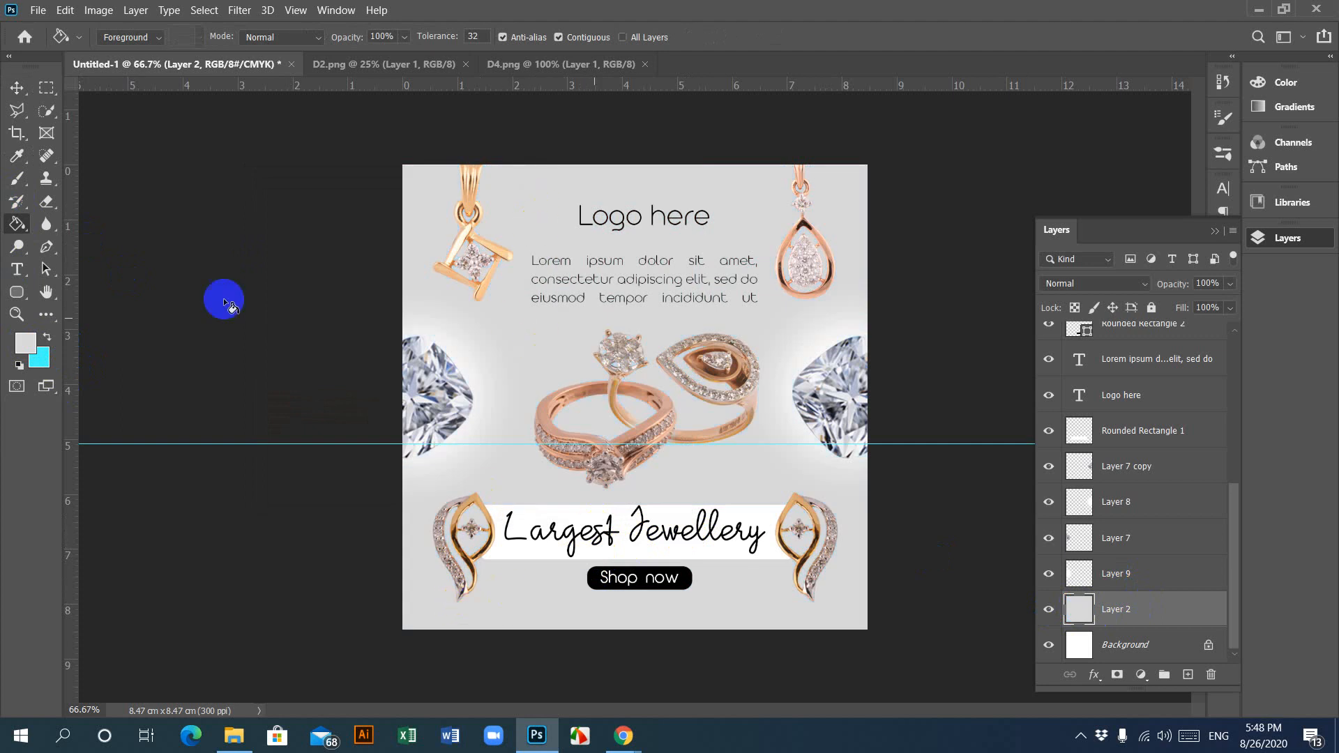
Step: Erase faint speckles into the grey of Layer 2 around the central rings with a 400 px splatter eraser at 45% opacity
click(44, 209)
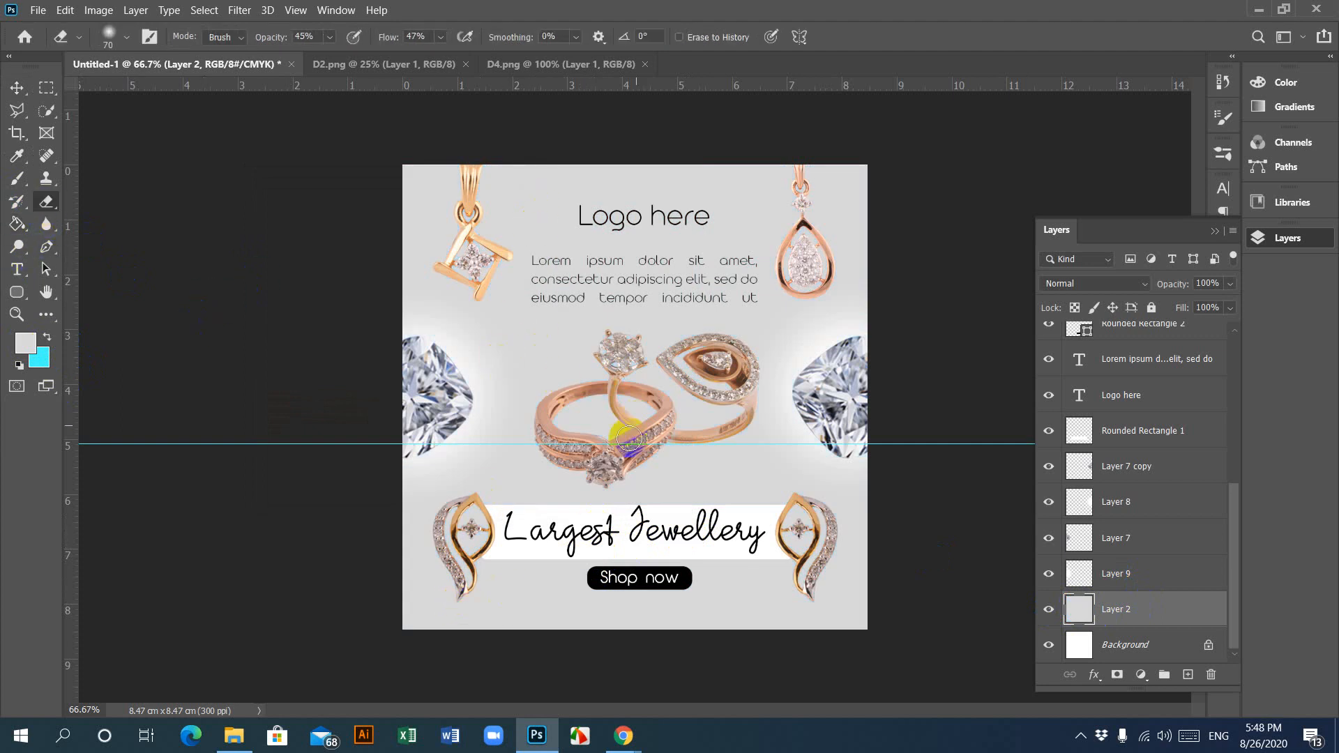
drag(667, 391, 658, 418)
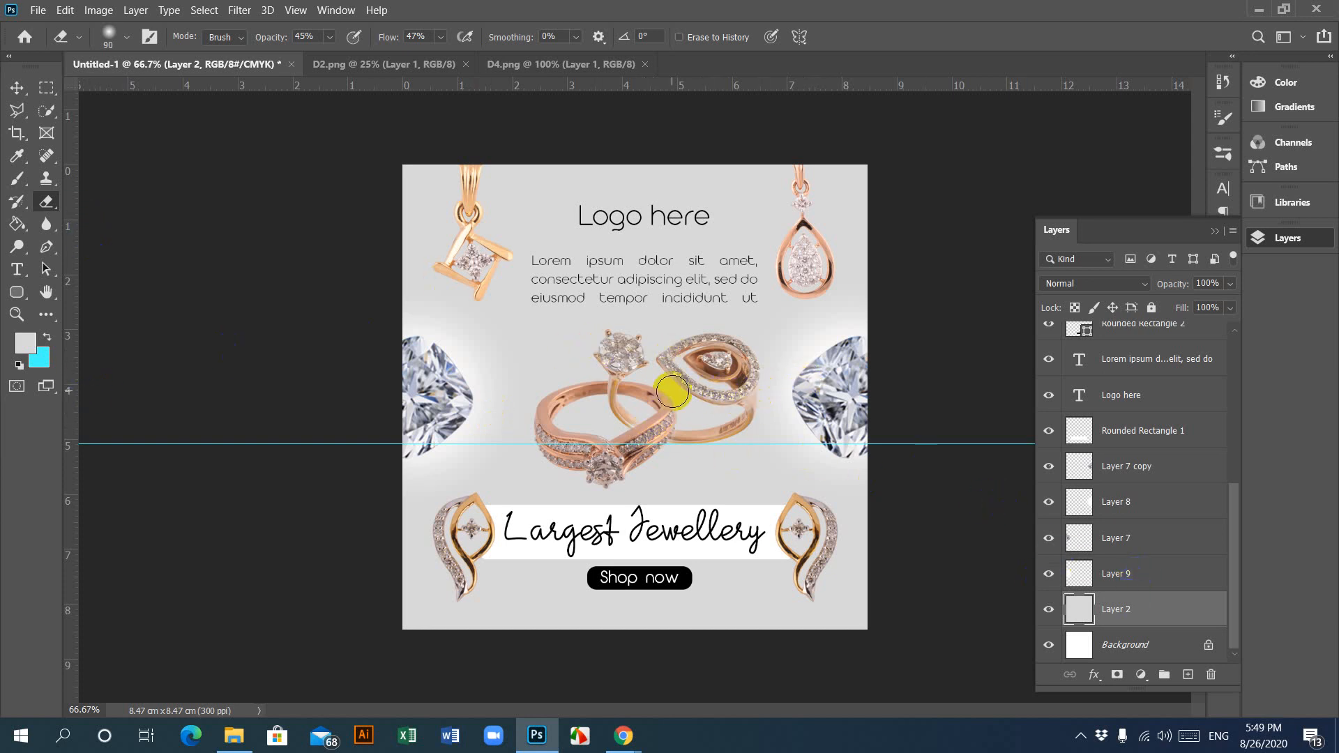
key(bracketright)
key(bracketright)
key(bracketright)
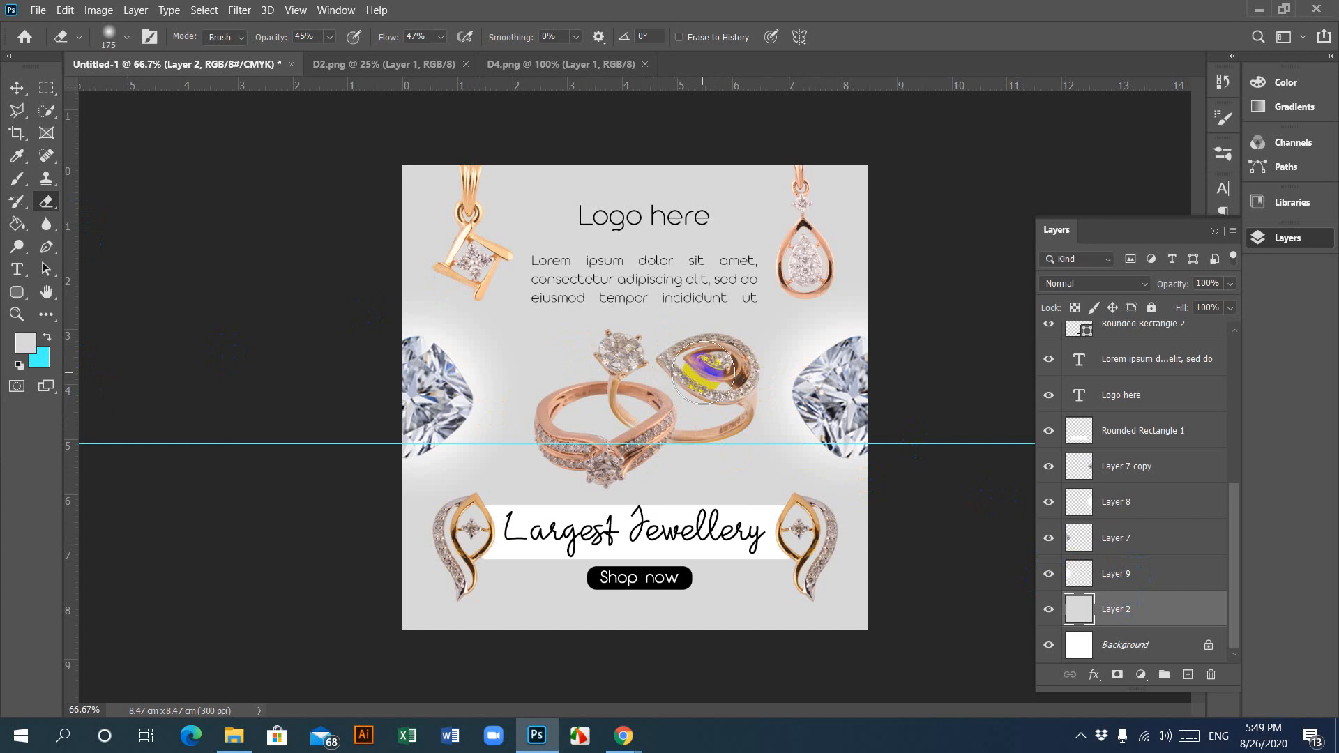
click(130, 44)
click(183, 170)
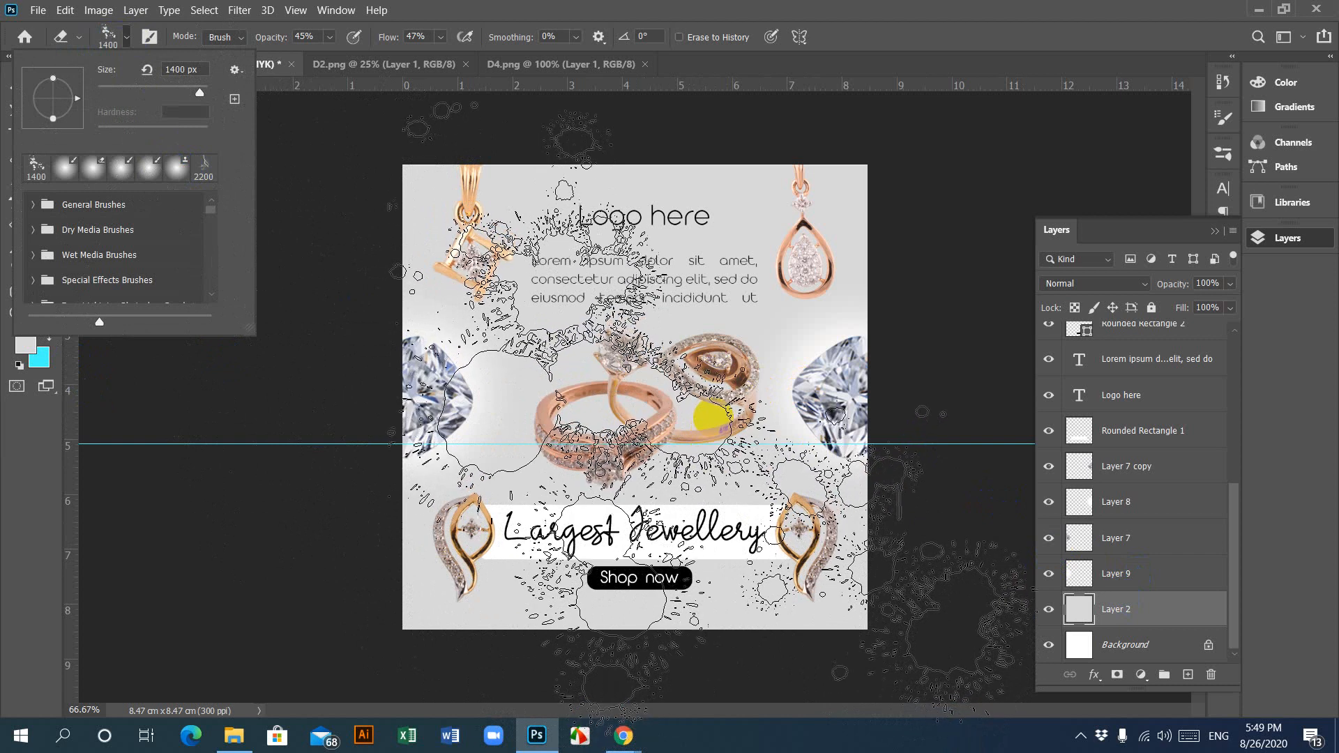
drag(1092, 206, 1082, 148)
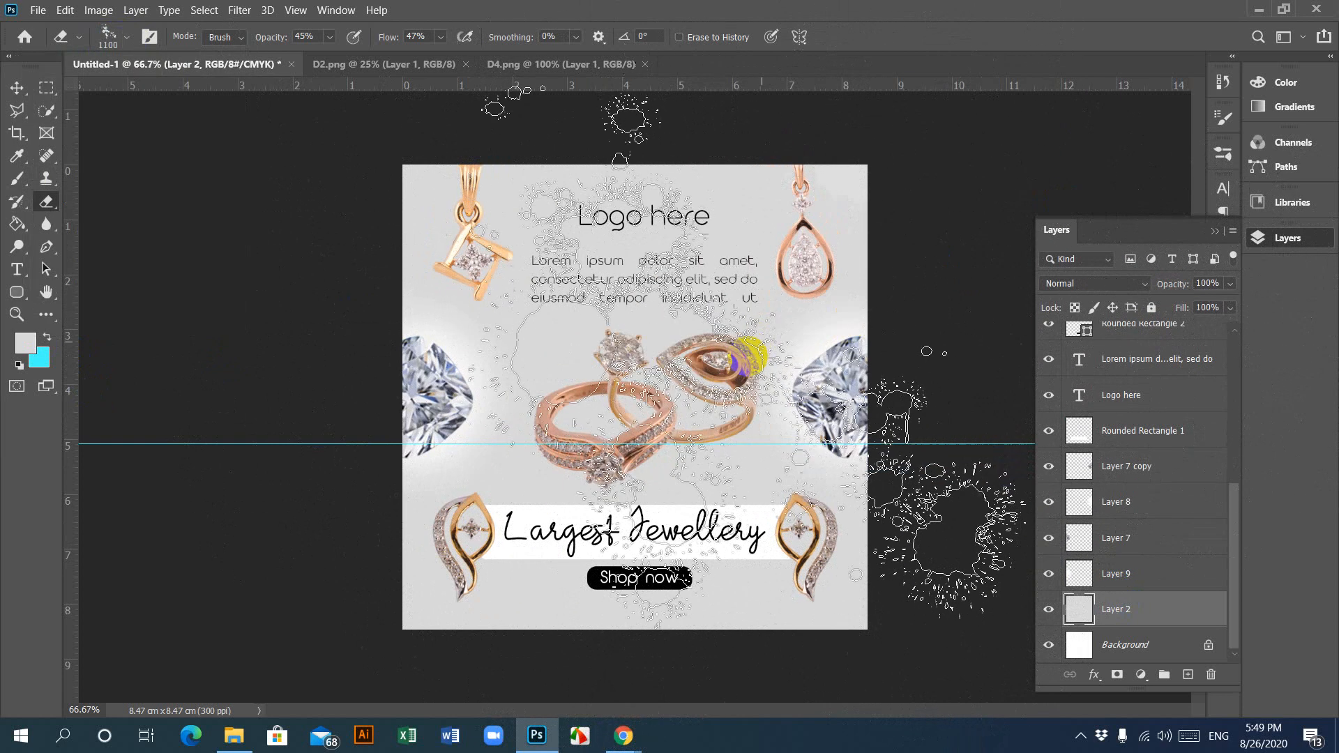
key(bracketleft)
key(bracketleft)
key(bracketleft)
key(bracketleft)
key(bracketleft)
key(bracketleft)
key(bracketleft)
key(bracketleft)
key(bracketleft)
key(bracketleft)
key(bracketleft)
key(bracketleft)
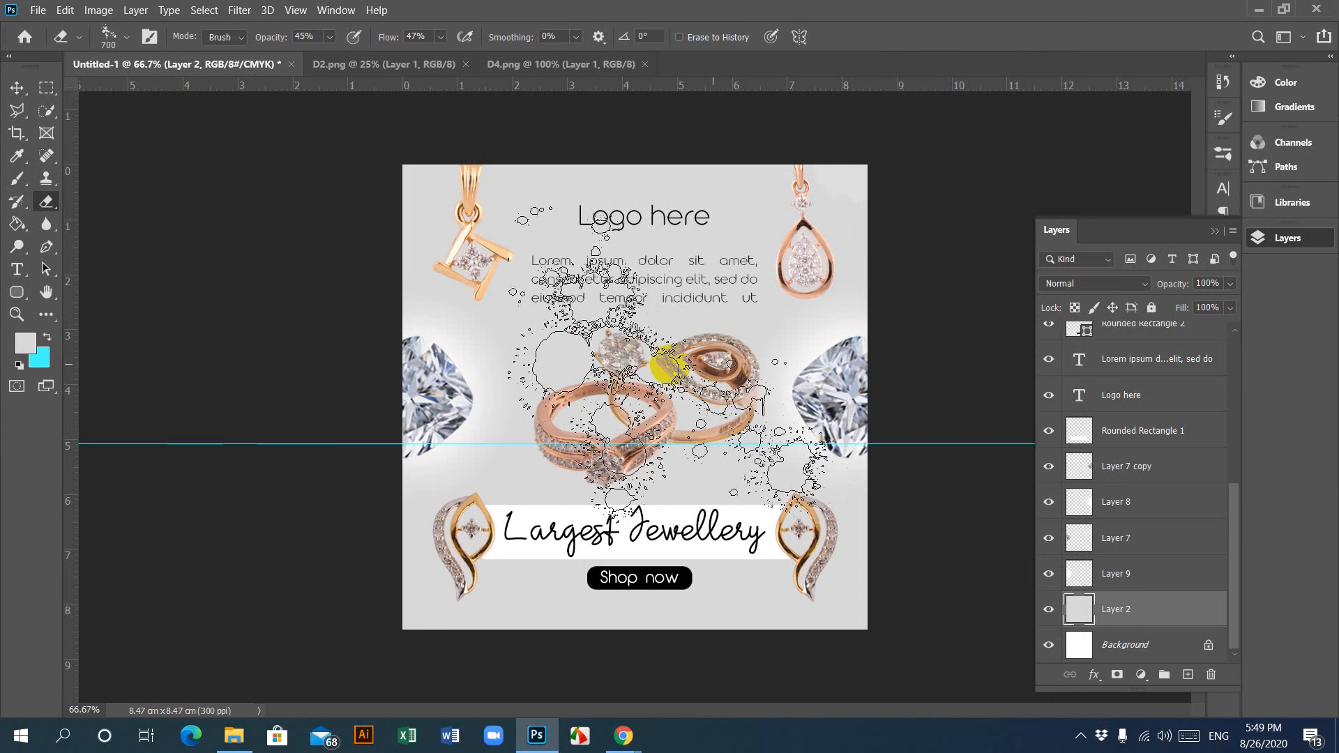
key(bracketright)
key(bracketright)
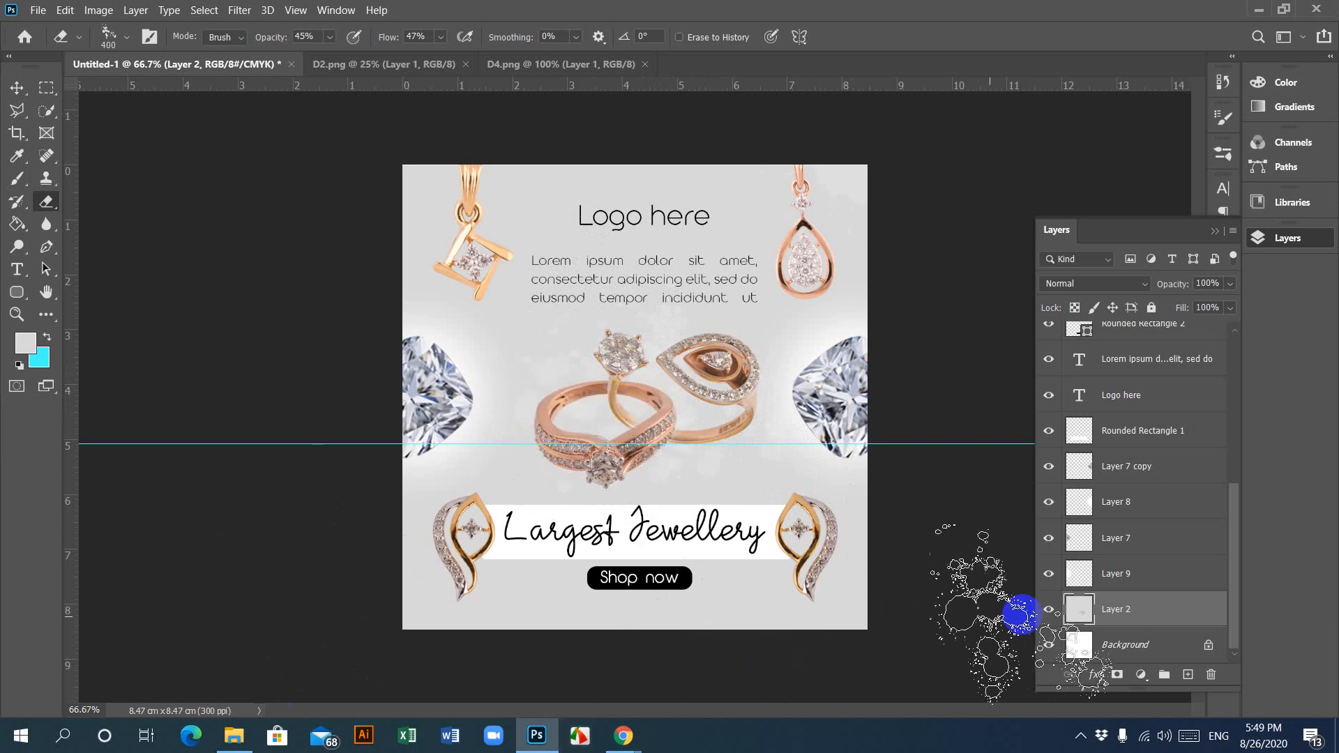
key(ctrl+equal)
key(ctrl+equal)
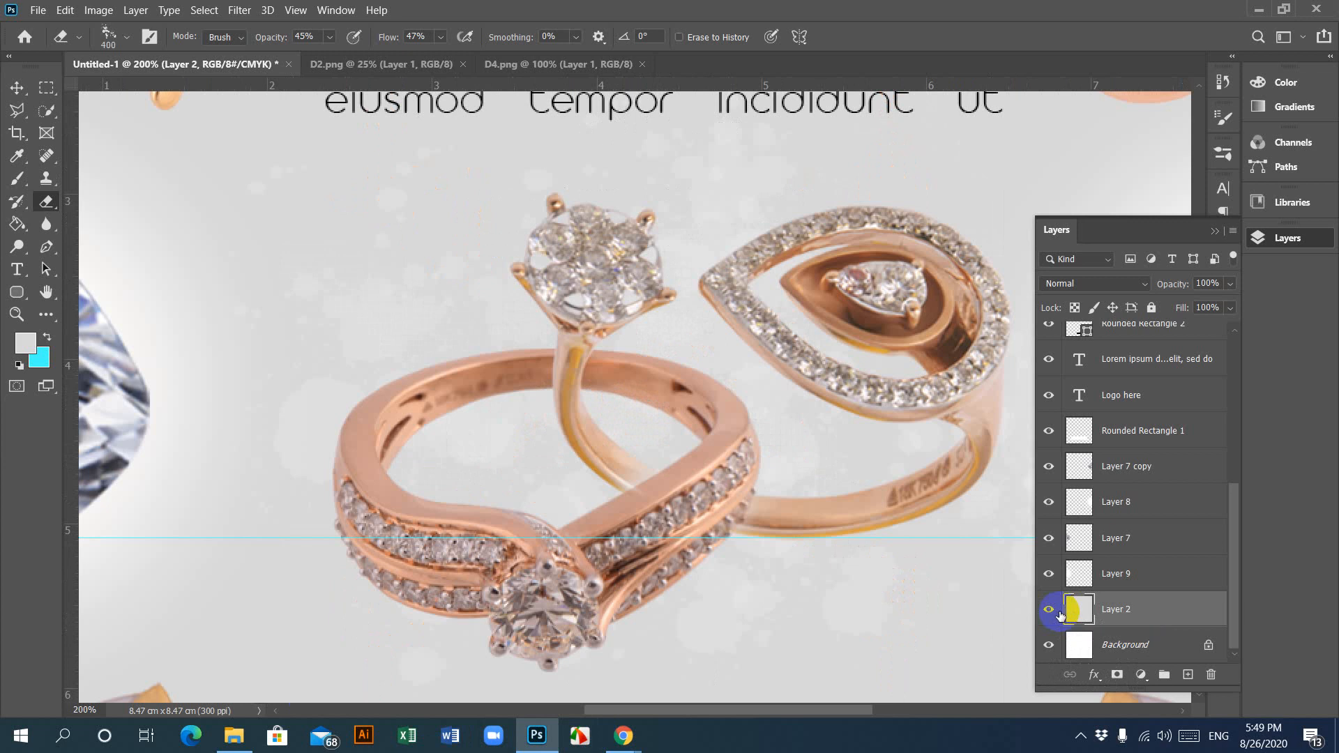
key(ctrl+minus)
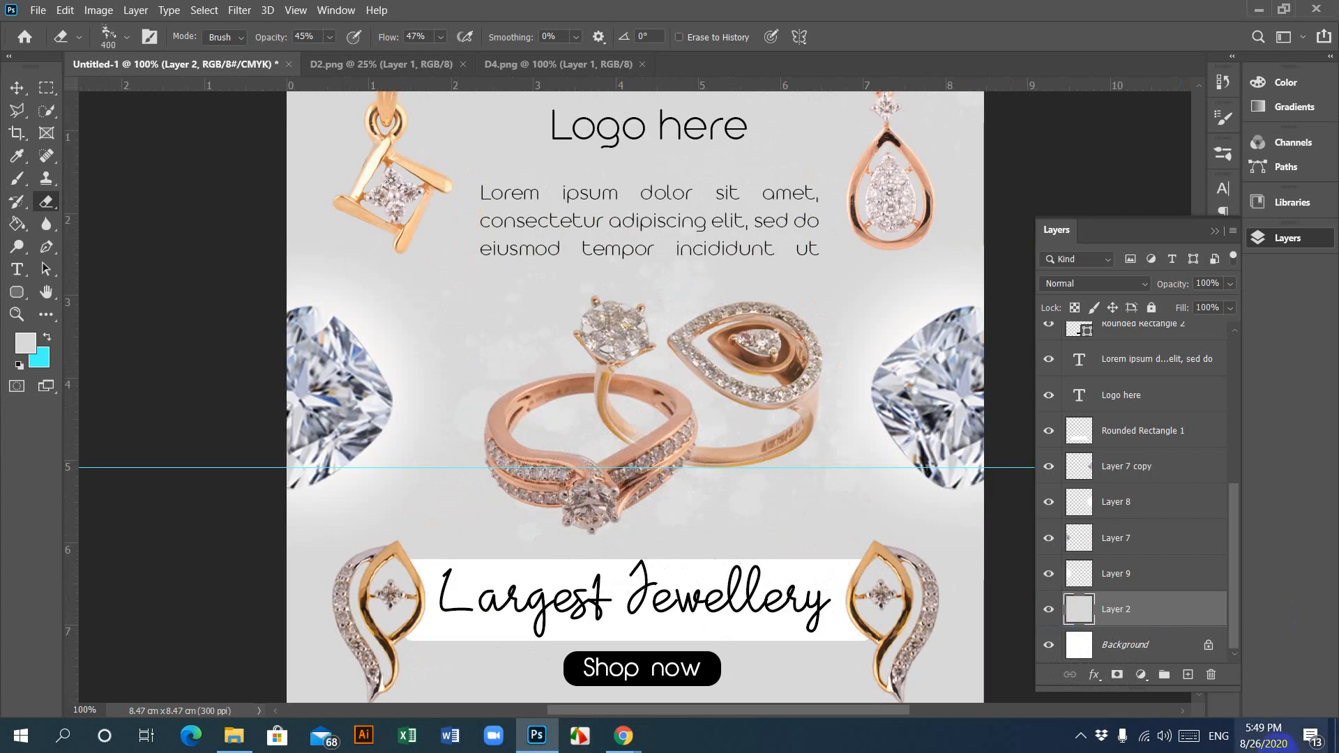
click(538, 499)
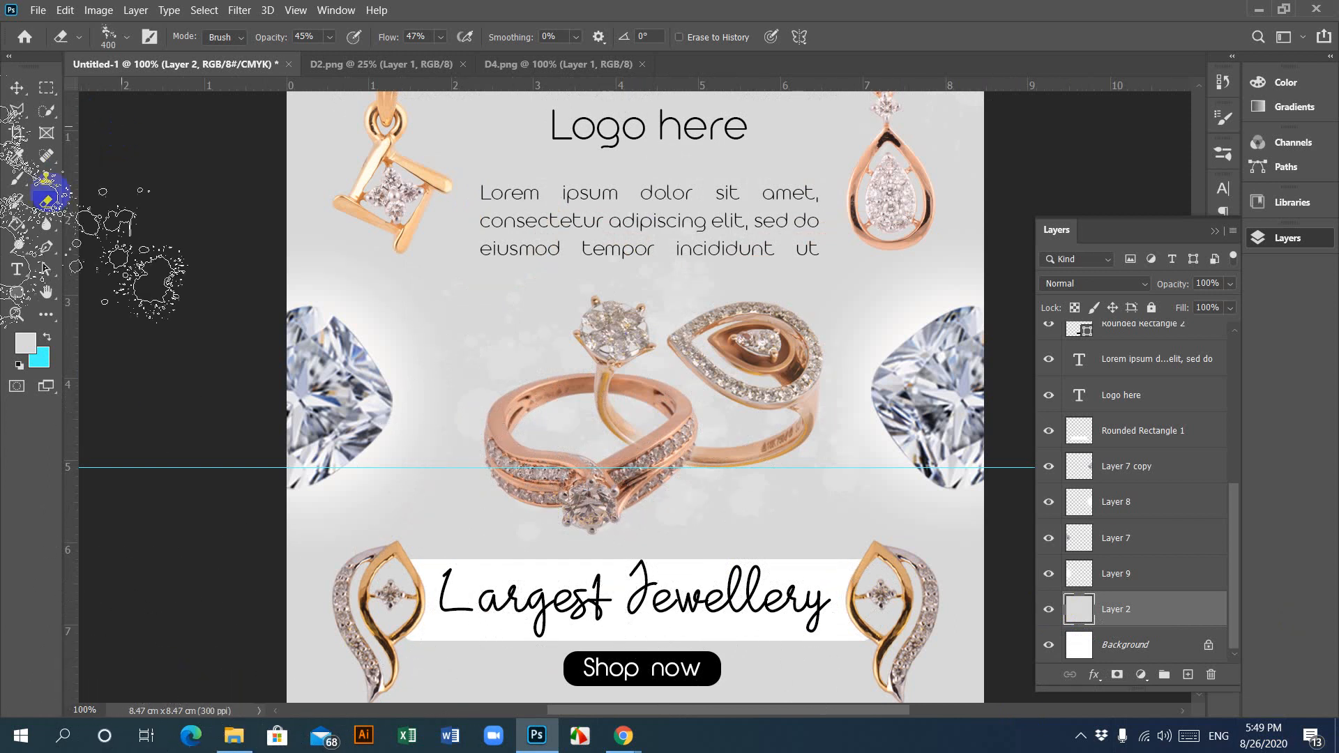
Step: Erase a soft white glow into Layer 2 behind the central rings with a soft round eraser, reducing it from 400 to 125 px
click(123, 37)
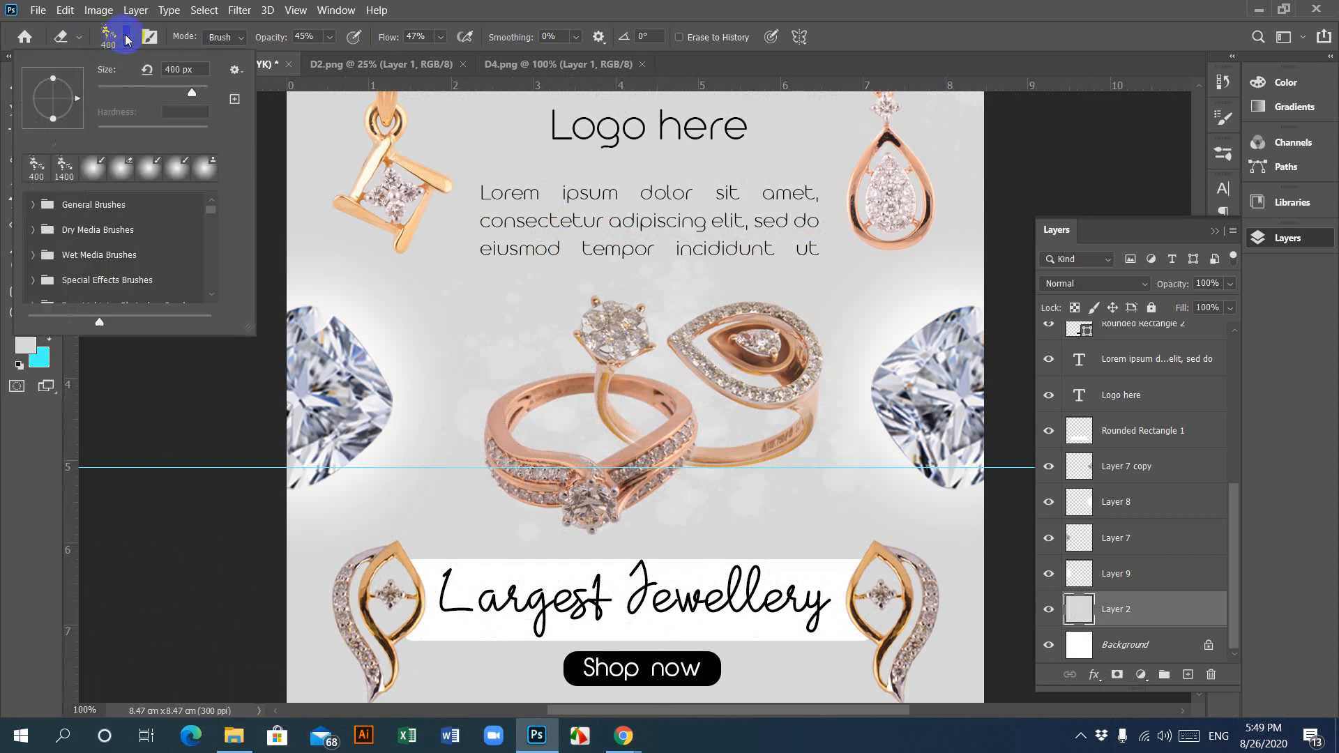
click(123, 171)
click(592, 442)
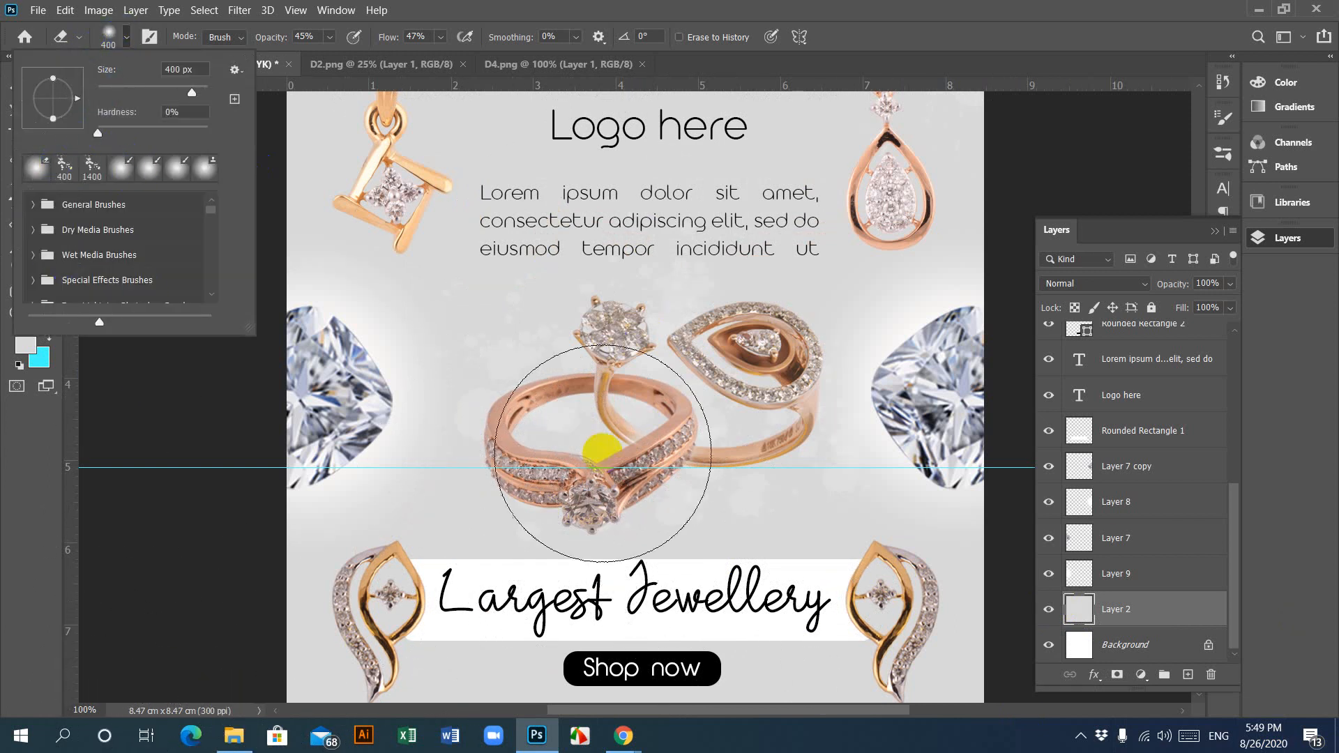
mouse_move(591, 442)
mouse_down()
mouse_move(730, 402)
mouse_move(737, 383)
mouse_move(688, 379)
mouse_move(521, 448)
mouse_move(644, 426)
mouse_move(736, 379)
mouse_move(635, 435)
mouse_move(553, 449)
mouse_move(732, 377)
mouse_move(712, 396)
mouse_move(534, 427)
mouse_move(452, 280)
mouse_move(613, 457)
mouse_move(580, 475)
mouse_move(567, 500)
mouse_move(624, 497)
mouse_move(562, 493)
mouse_move(523, 470)
mouse_move(511, 450)
mouse_move(541, 418)
mouse_move(803, 393)
mouse_move(780, 374)
mouse_move(795, 419)
mouse_move(765, 443)
mouse_move(688, 454)
mouse_move(762, 418)
mouse_up()
key(bracketleft)
key(bracketleft)
key(bracketleft)
key(bracketleft)
key(bracketleft)
key(bracketleft)
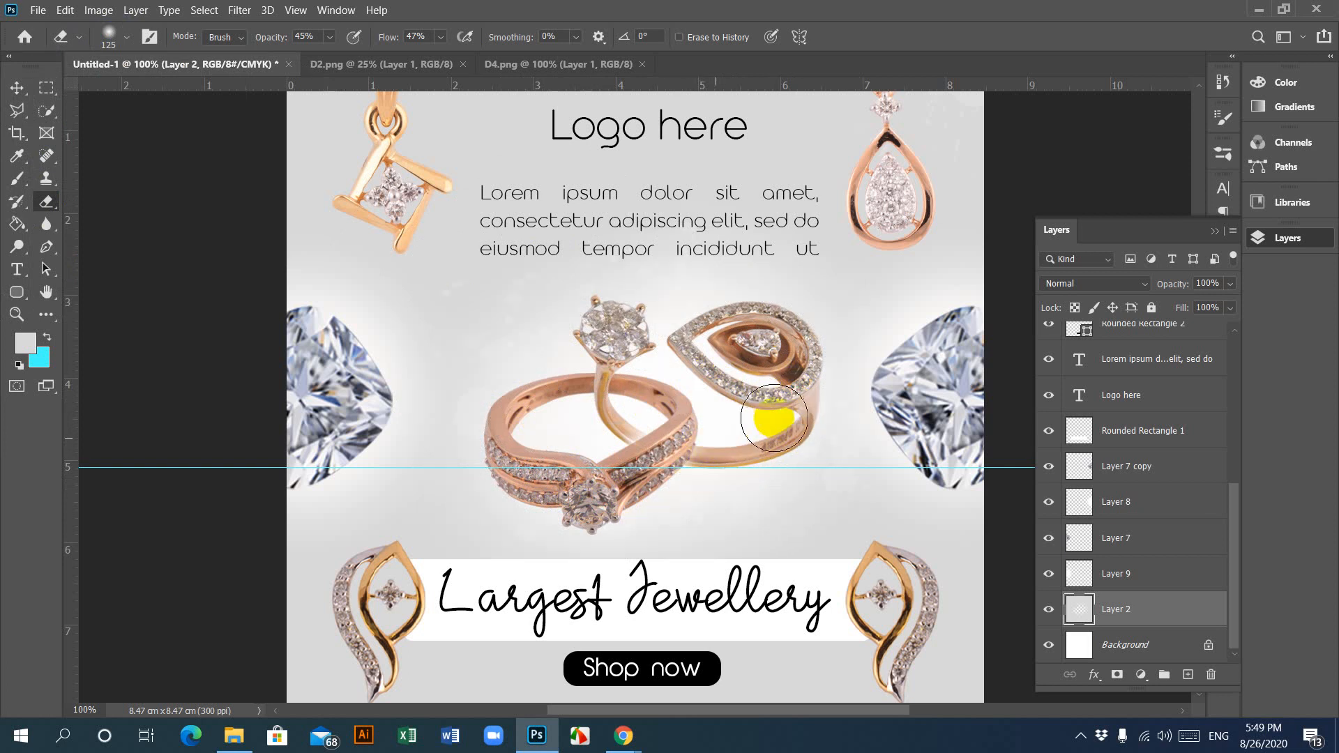
key(ctrl+minus)
key(ctrl+minus)
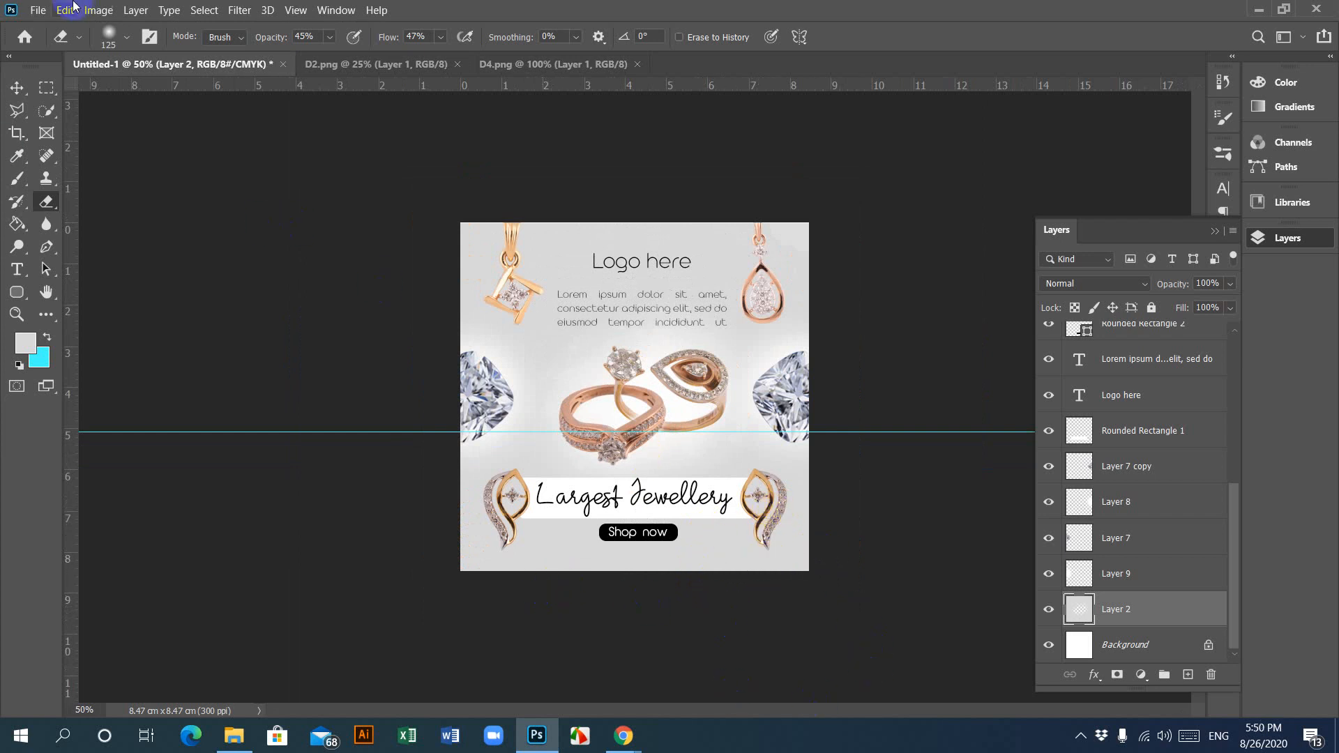
Step: Save the banner as a JPEG named "sample 01" in the Product Png folder at maximum quality 12 with progressive format
click(17, 89)
click(38, 10)
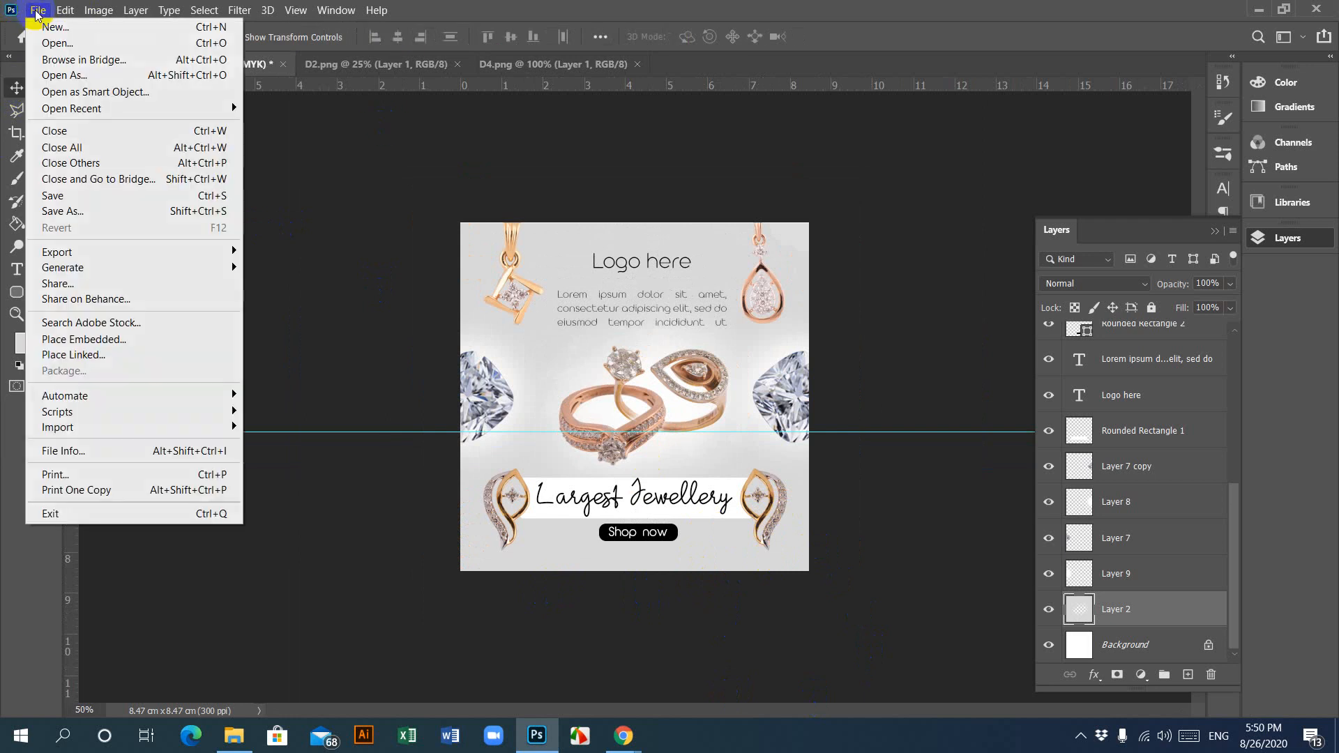
click(107, 211)
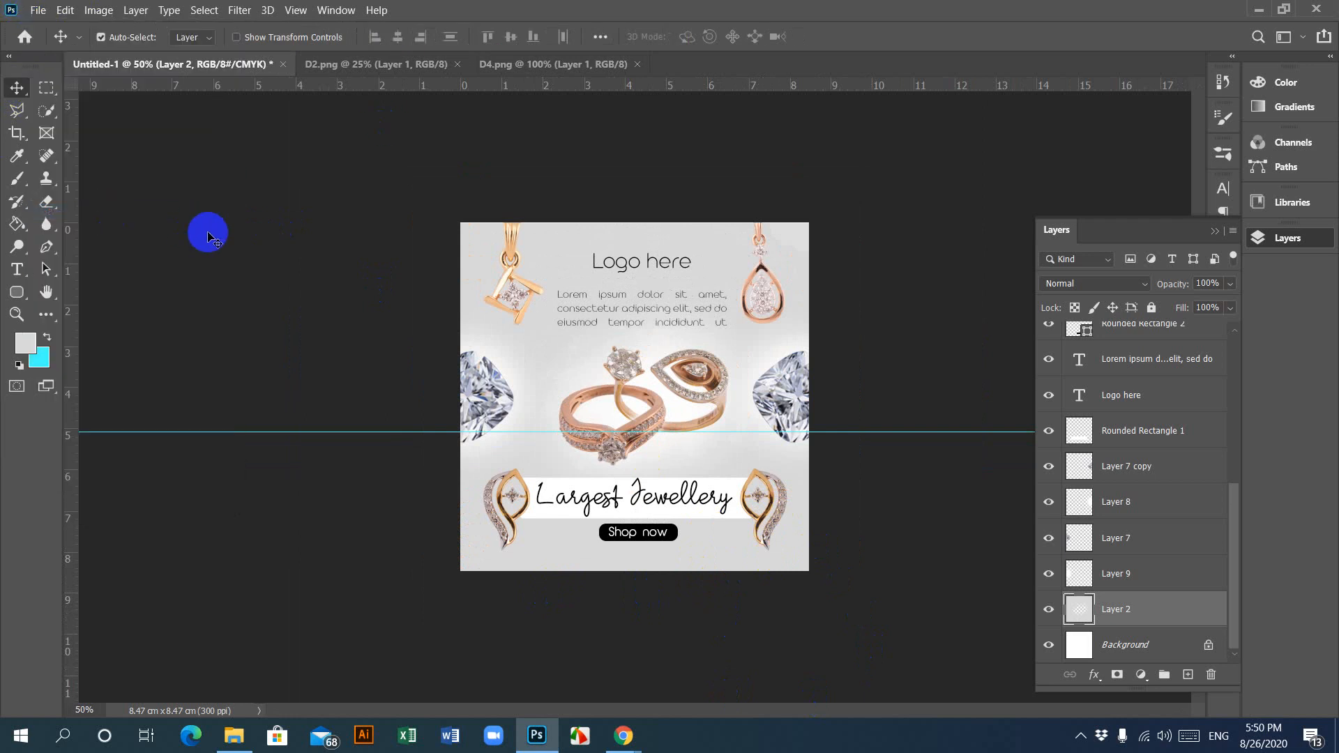
click(709, 498)
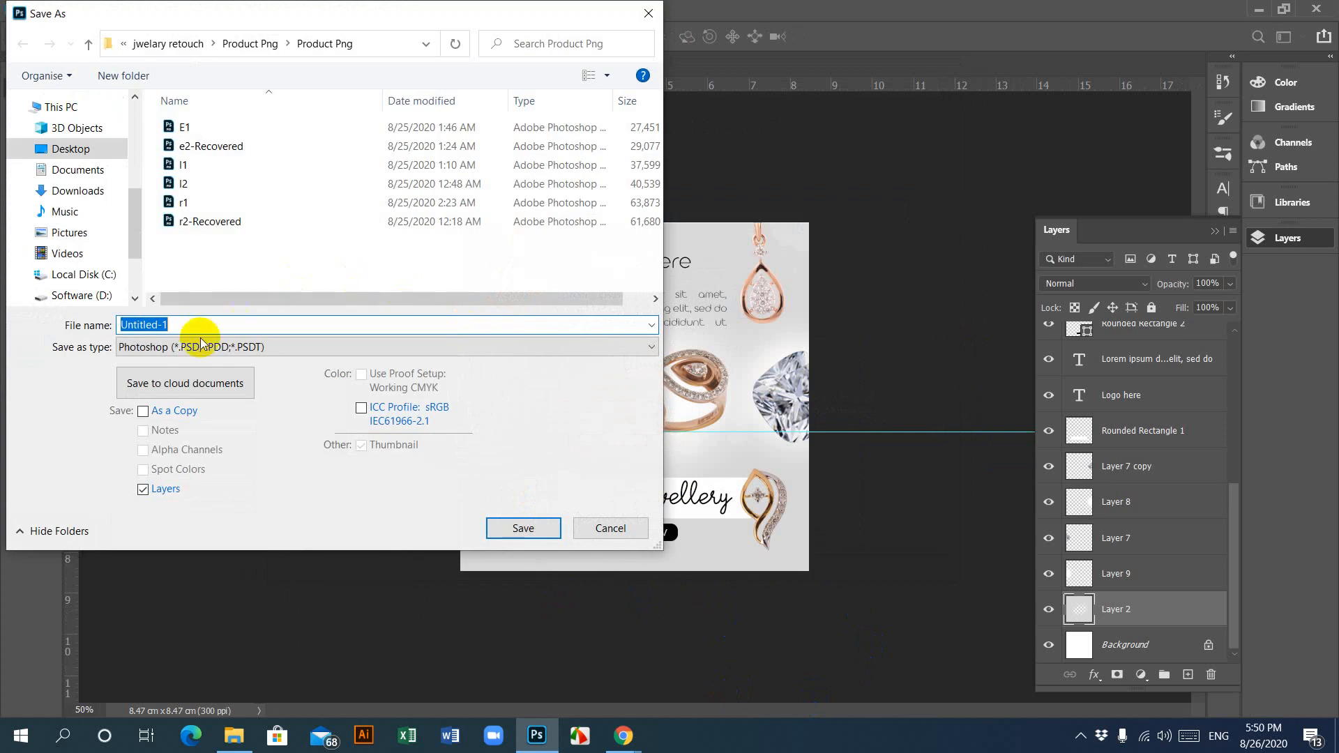
click(234, 346)
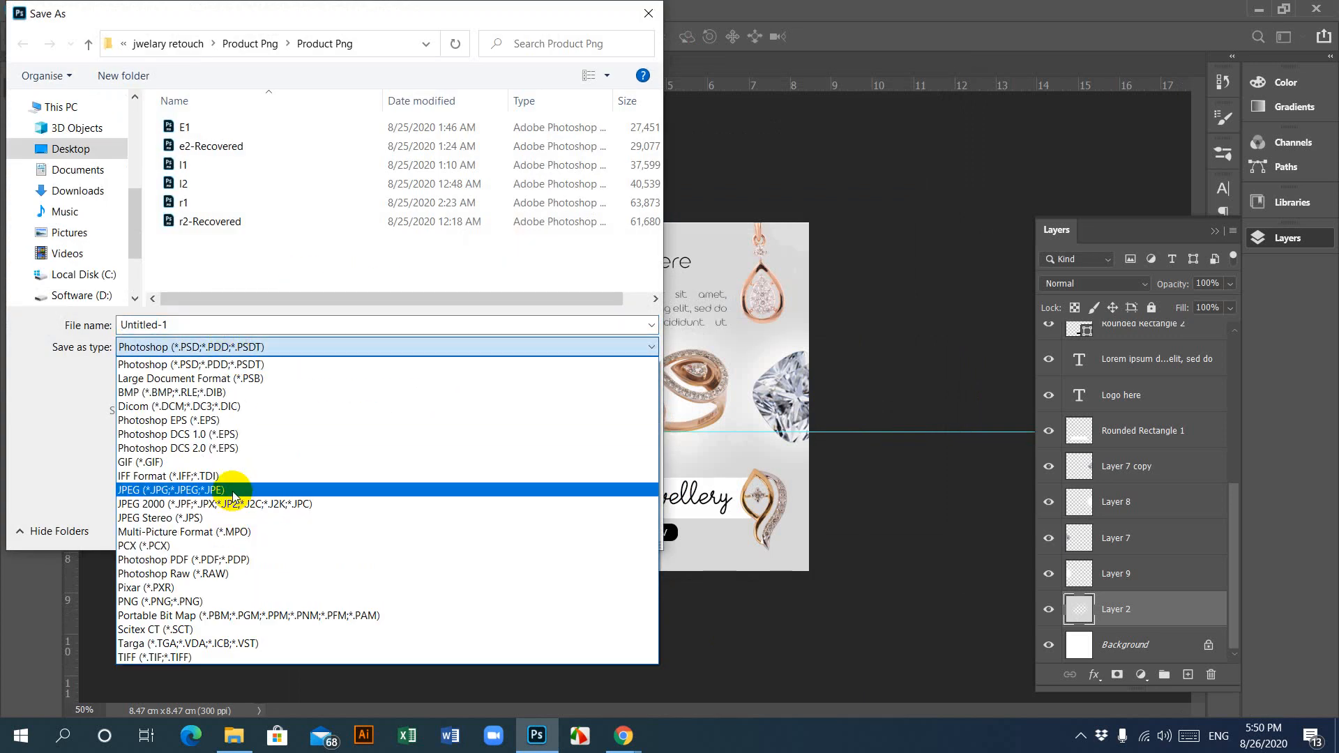
click(232, 491)
click(202, 323)
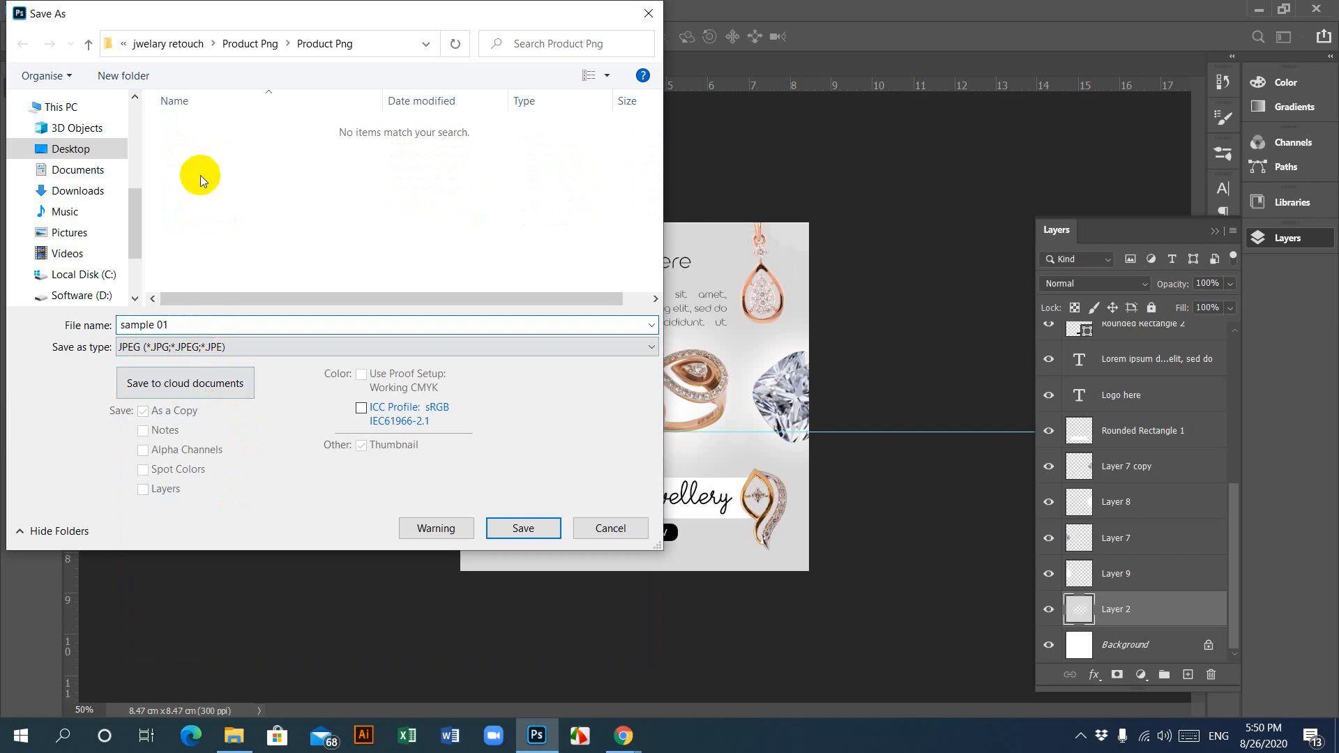
click(523, 526)
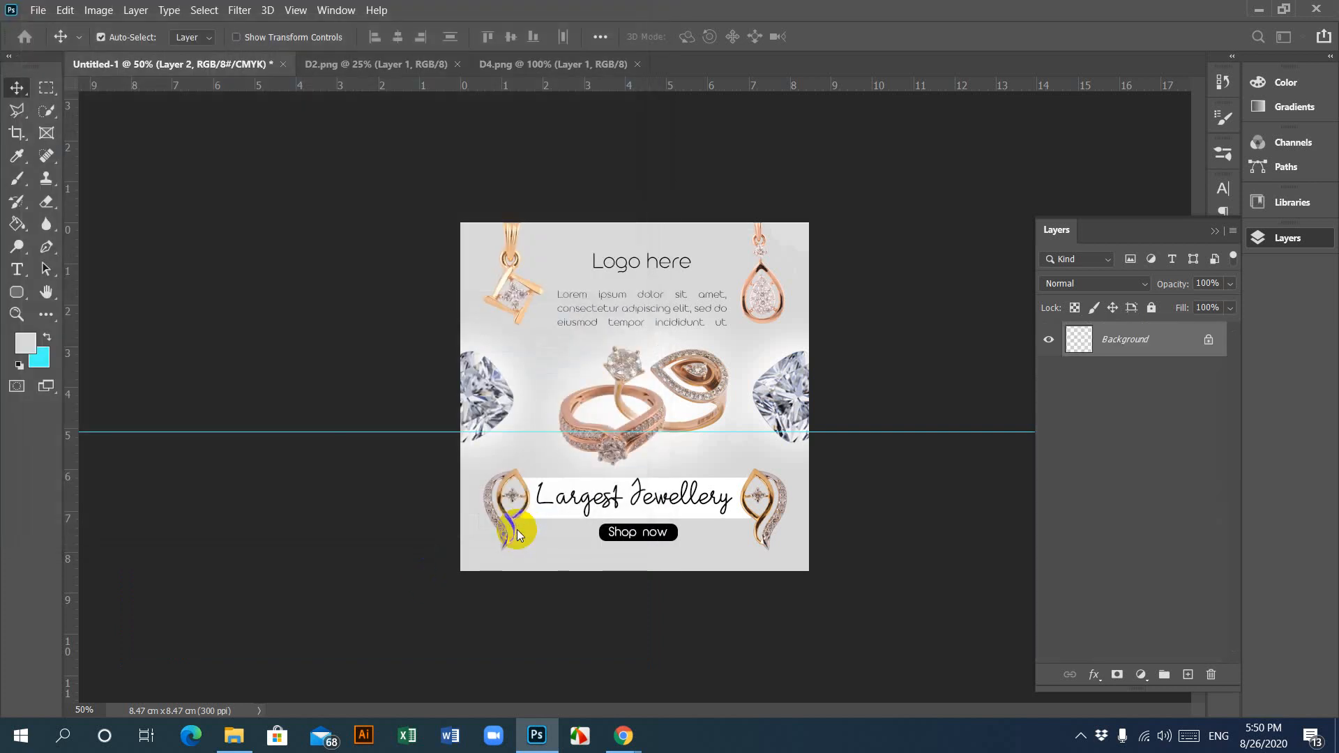
click(767, 169)
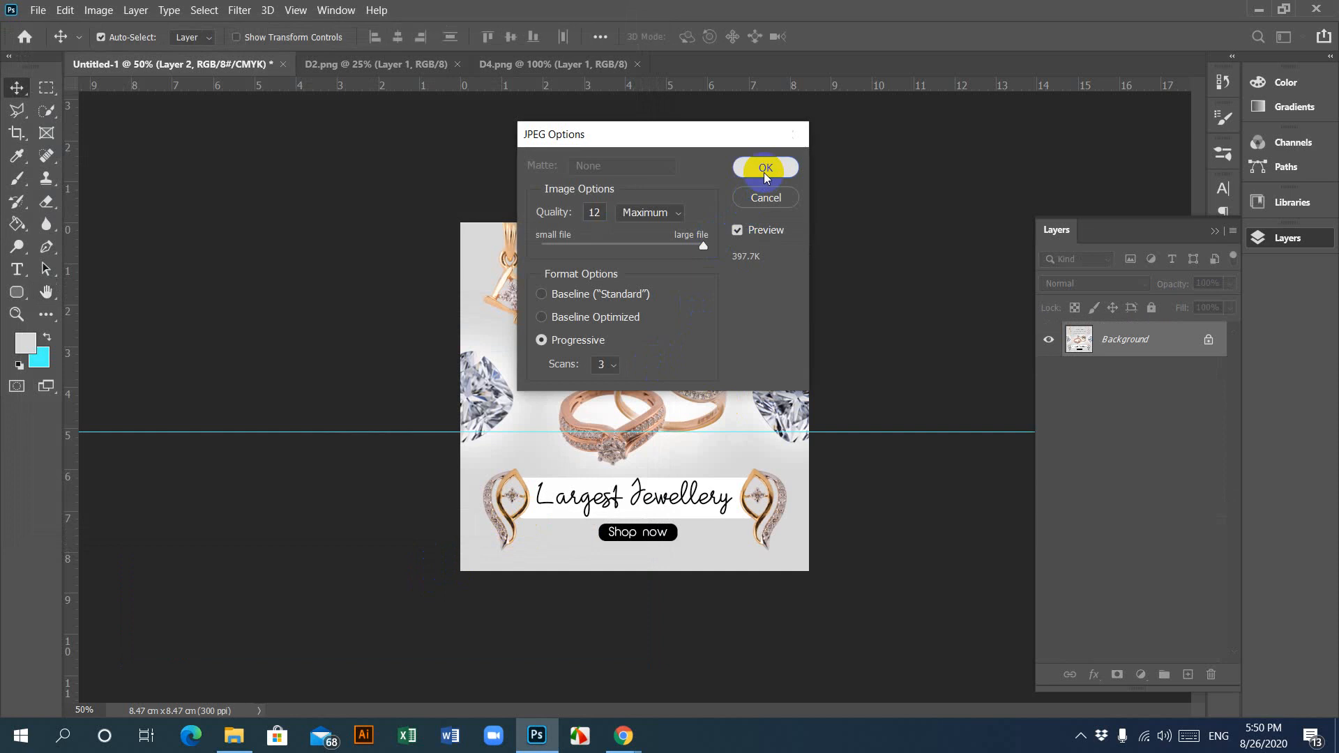
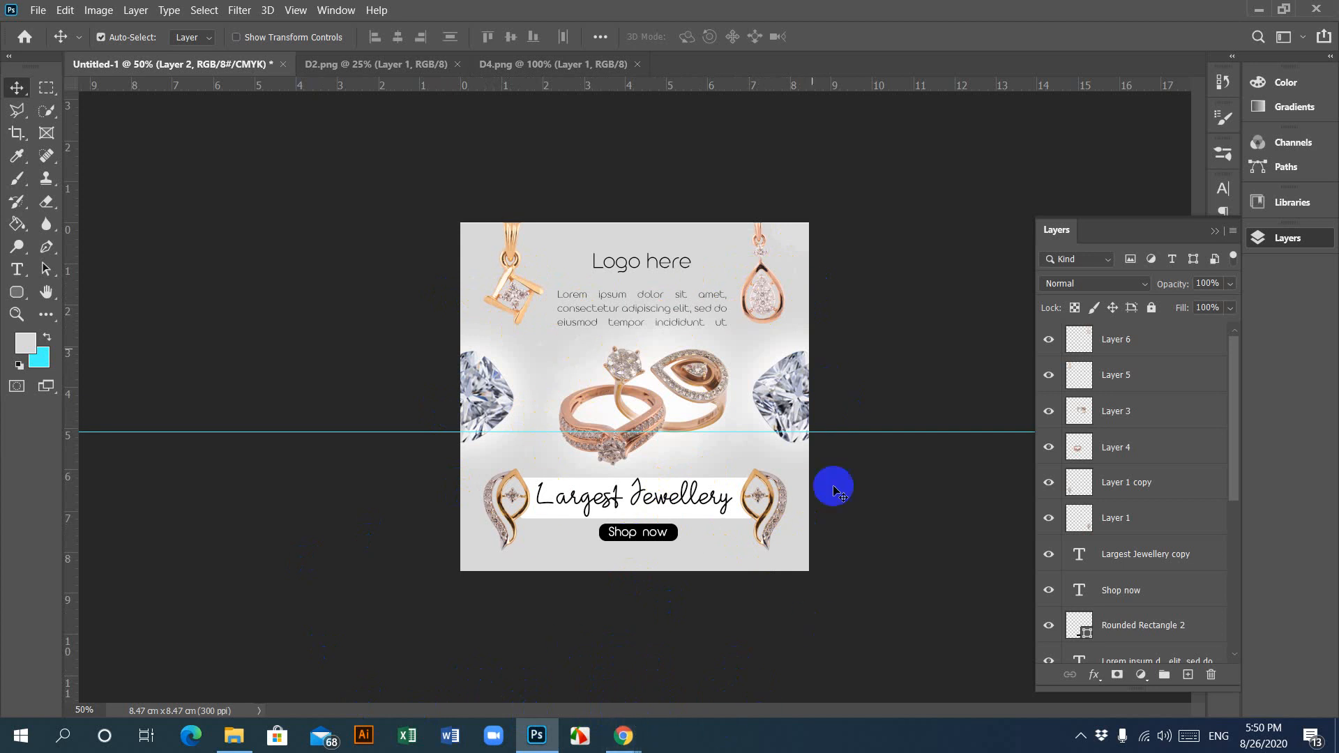
Step: Hide the pendants, lower earrings and headline by turning off Layer 6, Layer 5, Layer 1 copy, Layer 1 and Largest Jewellery copy
click(1048, 340)
click(1048, 375)
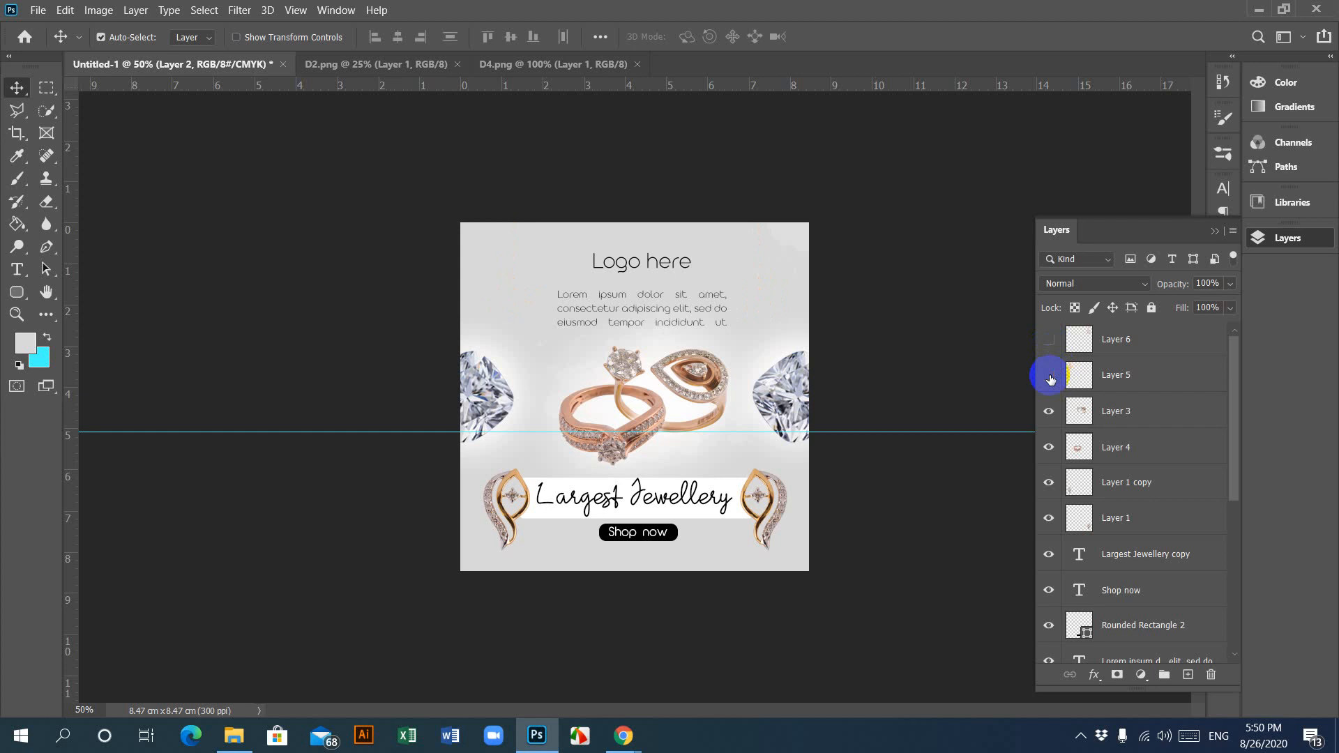
click(1050, 453)
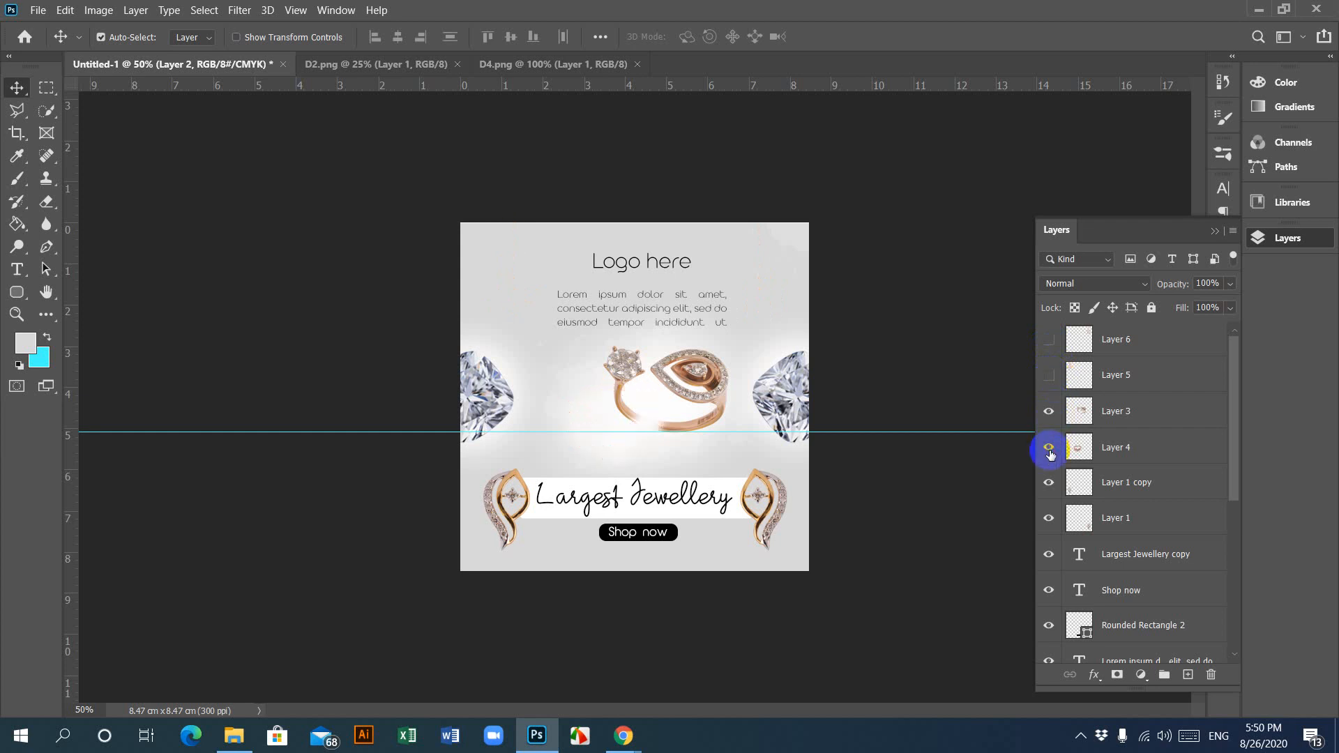
click(1048, 485)
click(1048, 487)
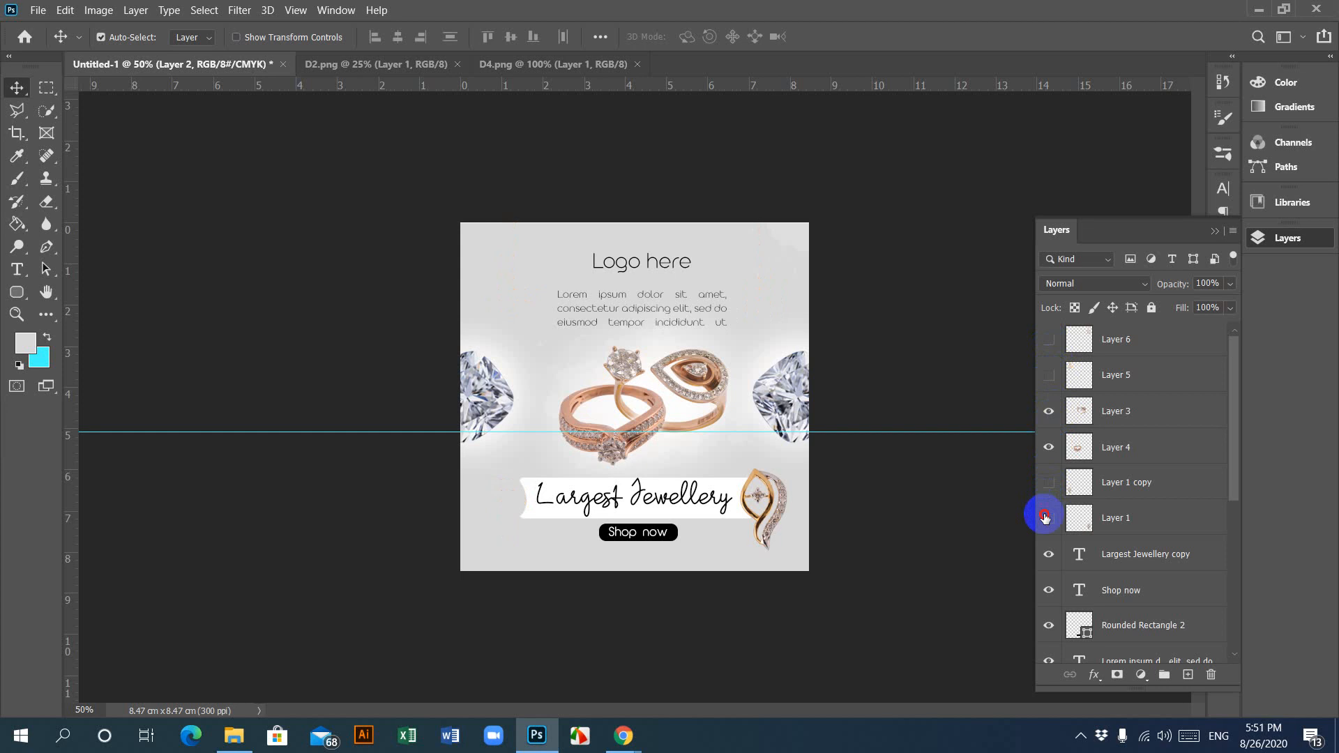
click(1048, 517)
click(1047, 554)
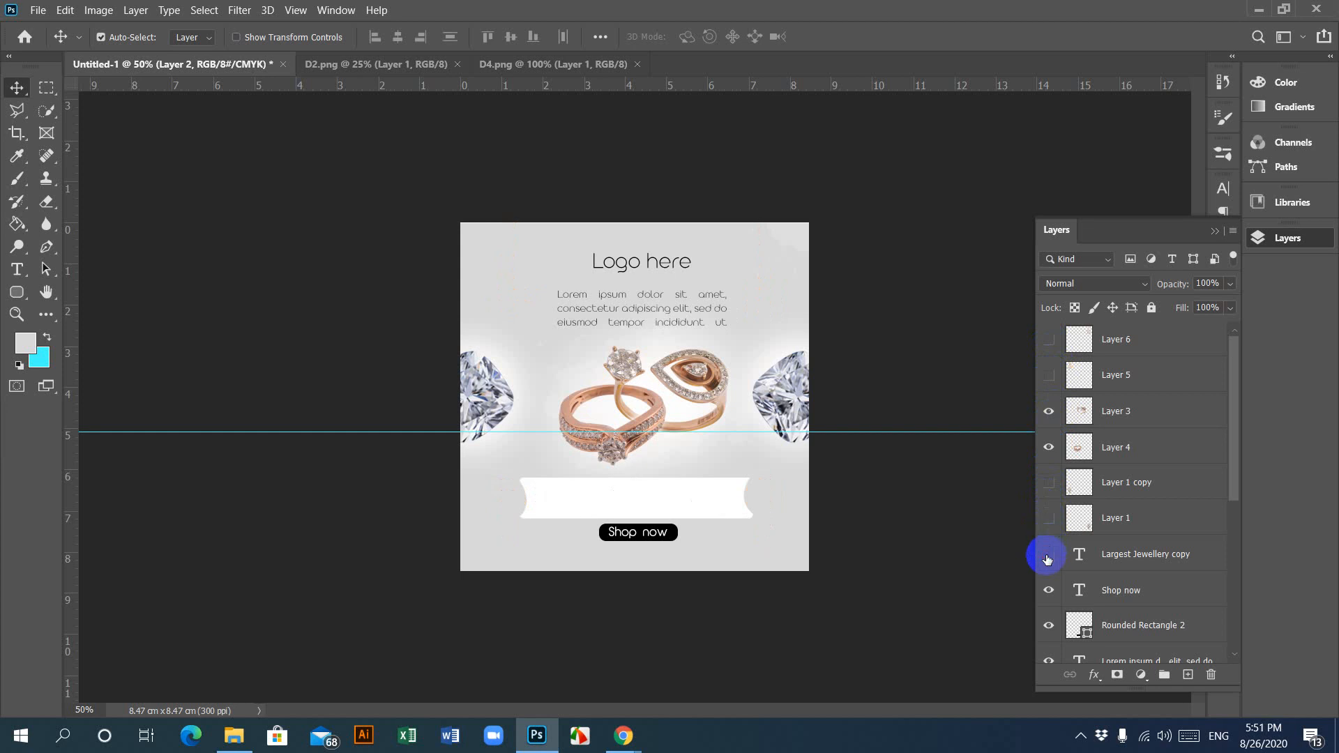
Step: Hide Rounded Rectangle 1, Layer 7 copy, Layer 8, Layer 7 and Layer 9, keeping the "Shop now" text and paragraph shown
scroll(1051, 593, down, 3)
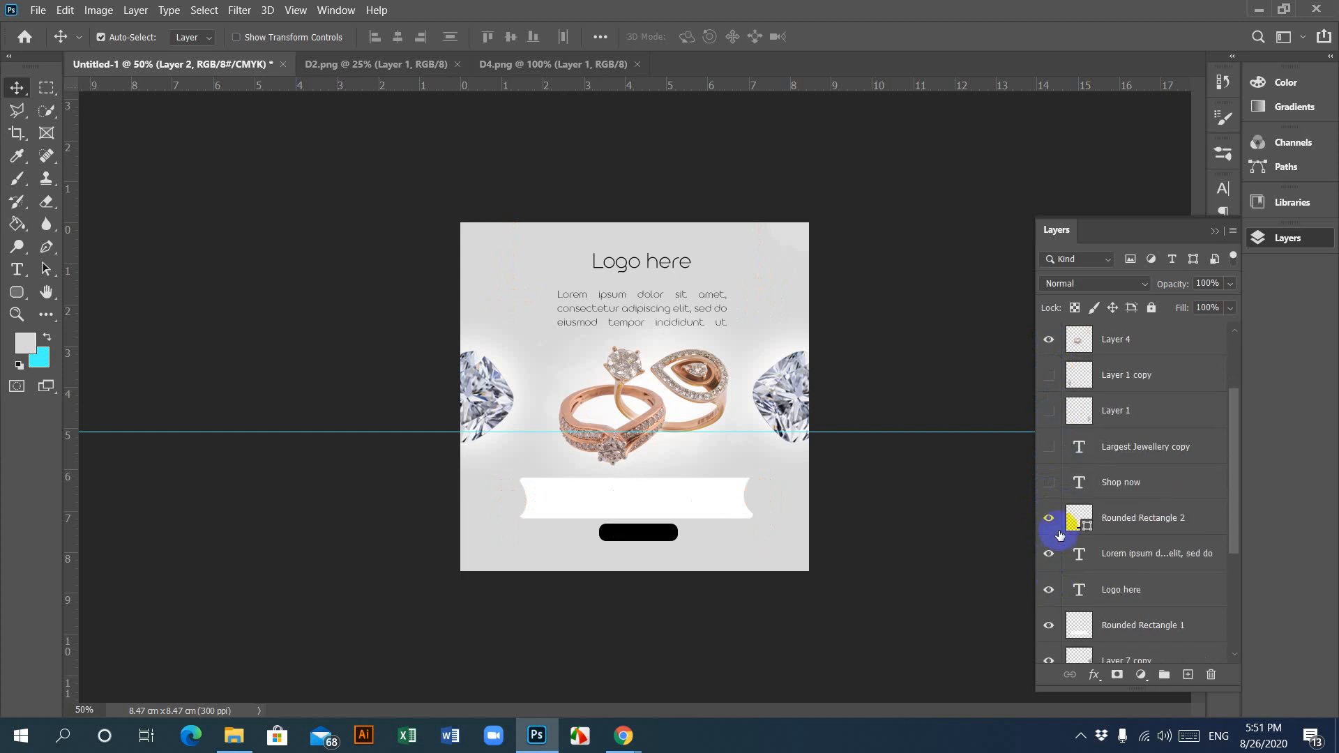
click(1048, 483)
click(1045, 558)
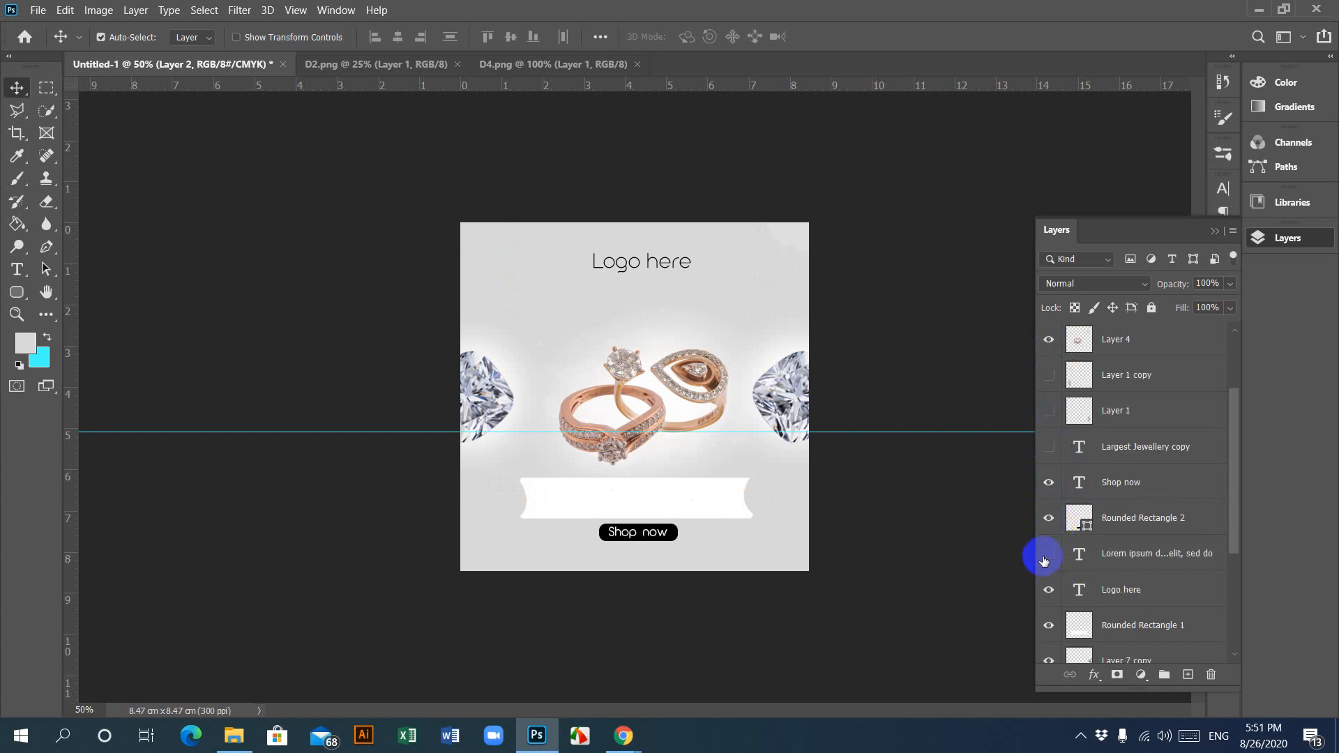
click(1050, 554)
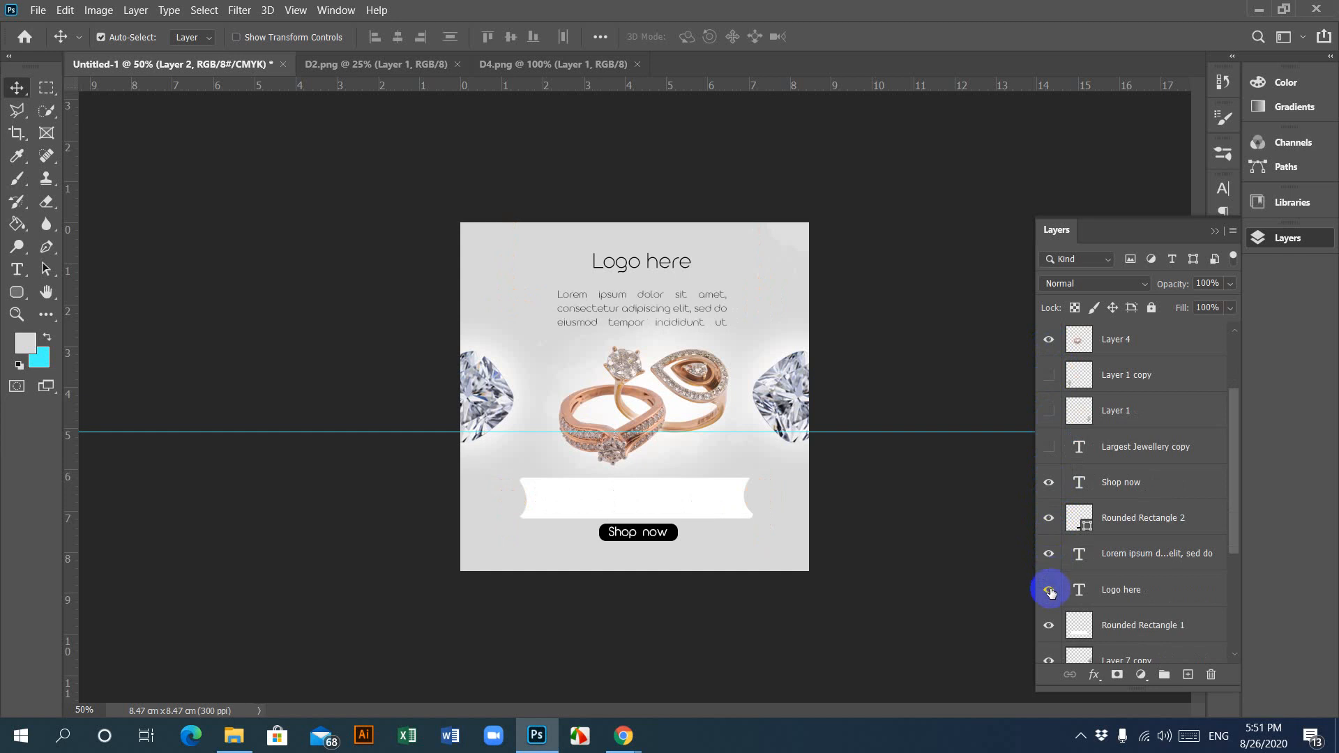
click(1048, 623)
scroll(1078, 537, down, 3)
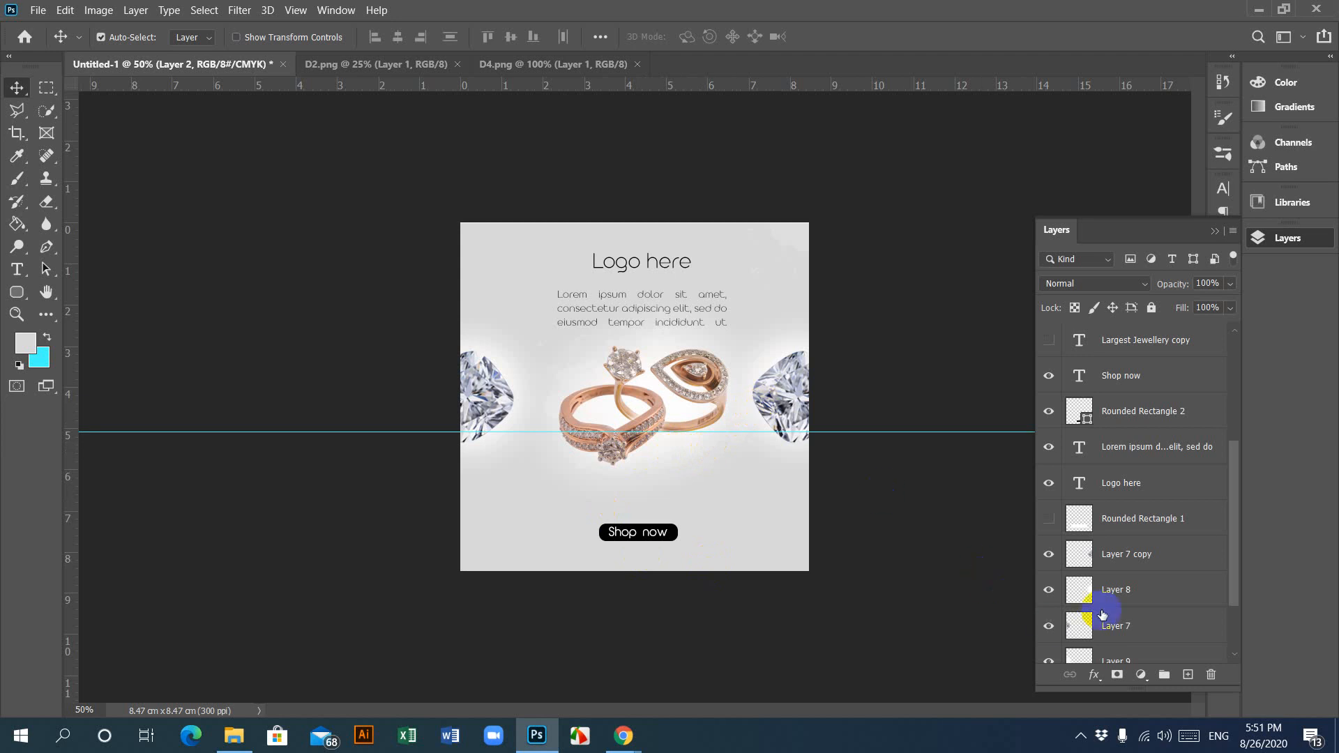
scroll(1106, 607, down, 2)
click(1048, 533)
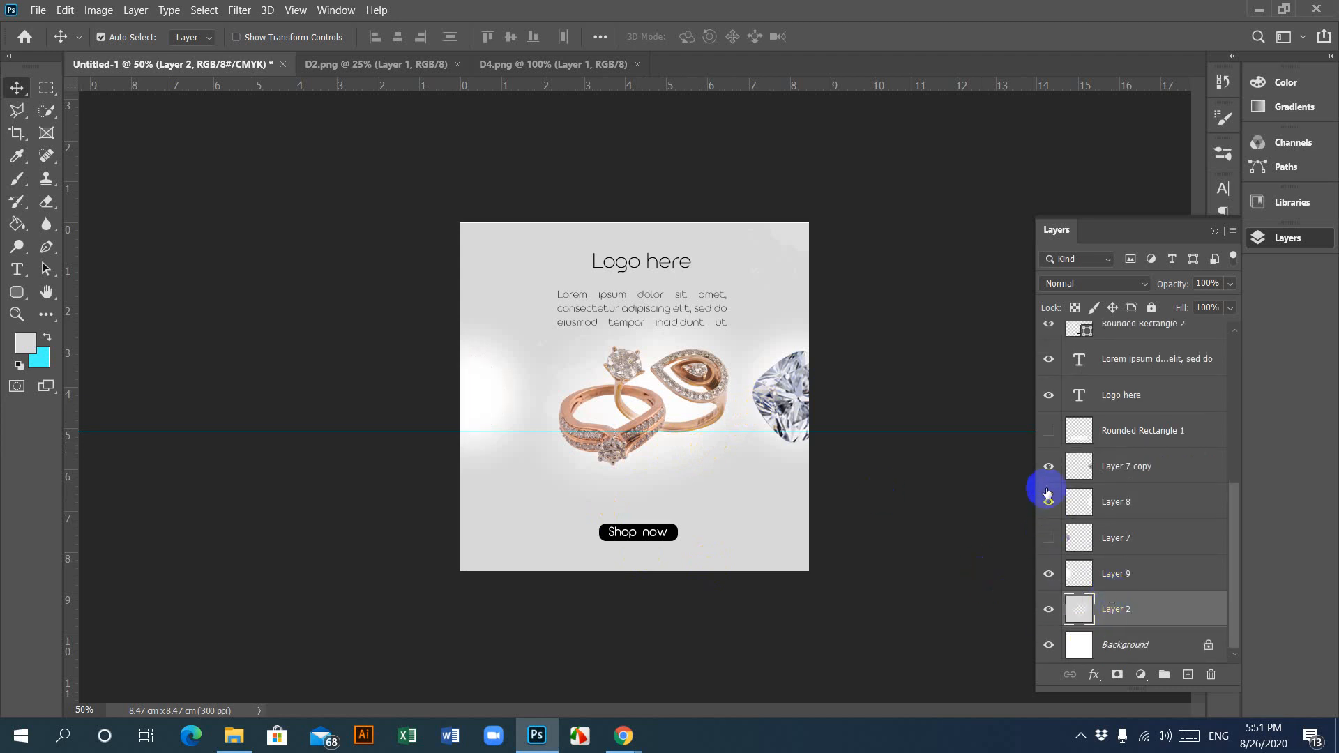
click(1048, 476)
click(1048, 573)
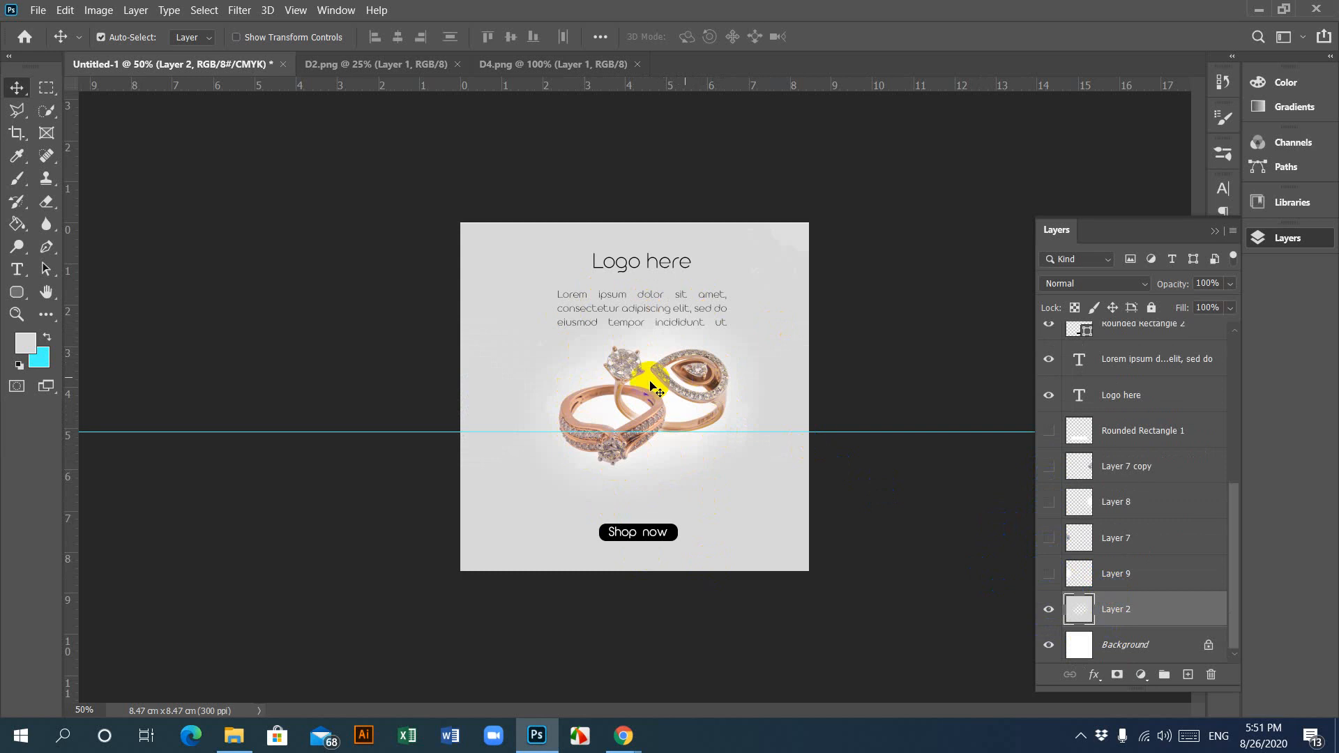
Step: Select the "Shop now" text together with its black rounded rectangle and move them right and slightly up, below the rings
click(652, 537)
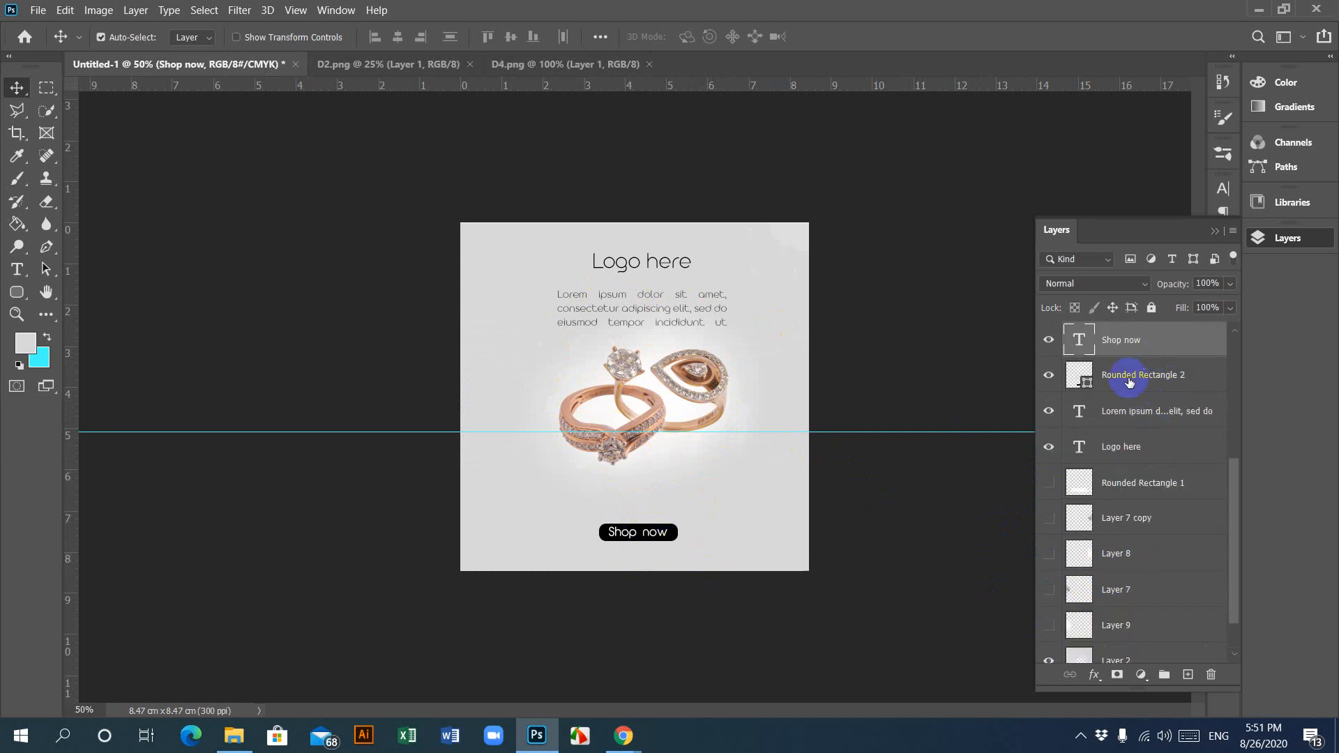
shift+click(1129, 380)
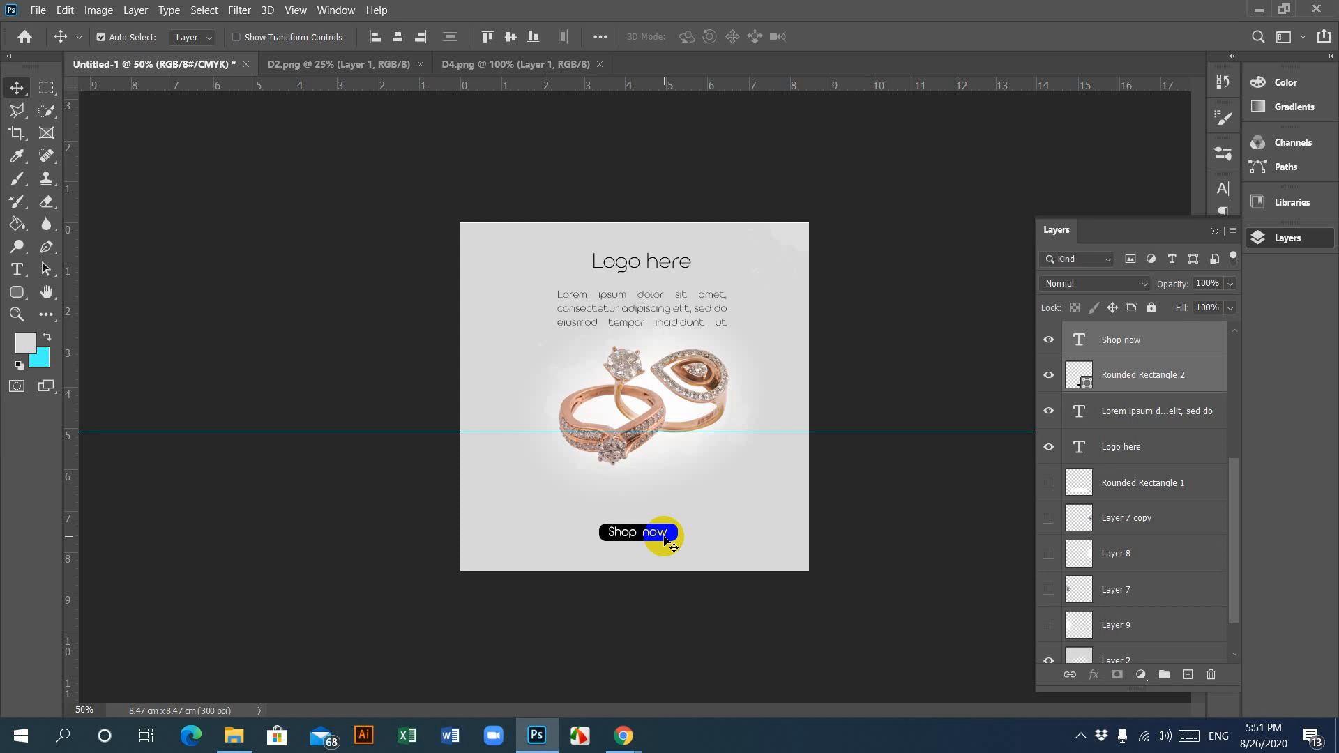
drag(663, 535, 736, 489)
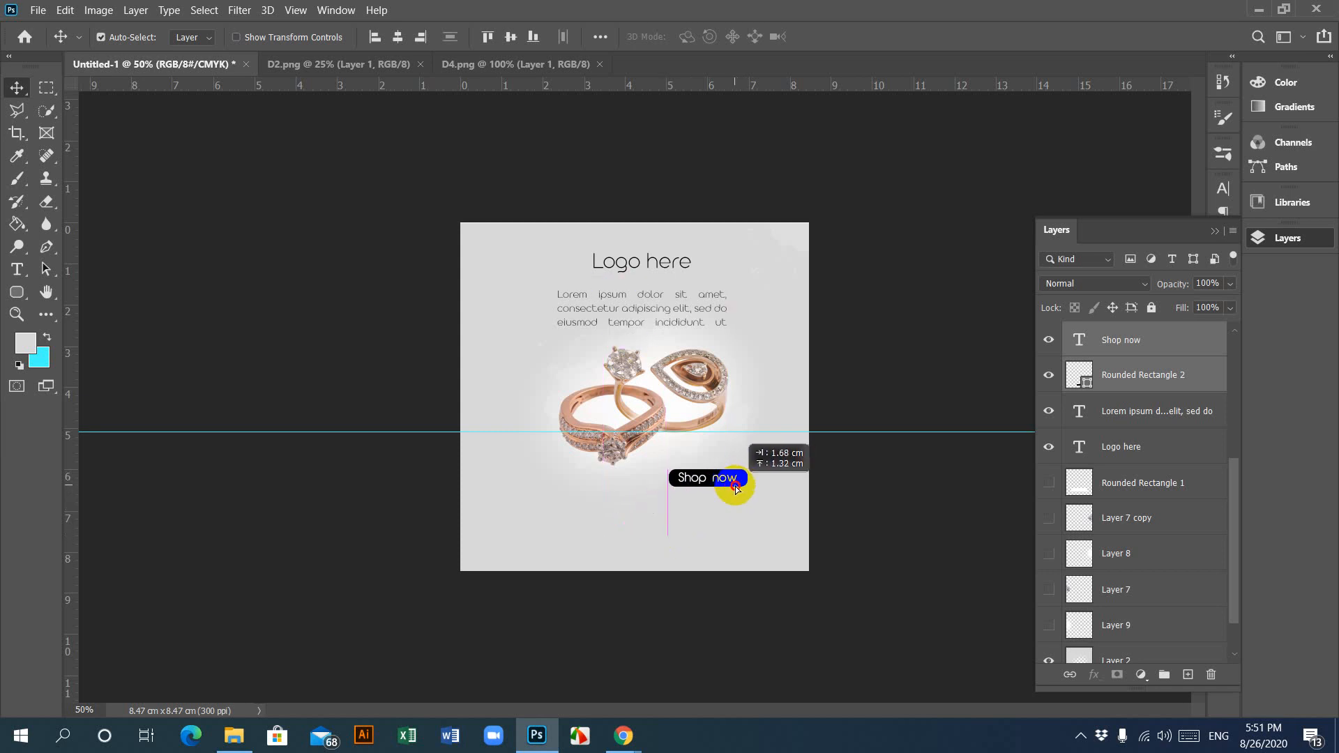
drag(736, 489, 722, 530)
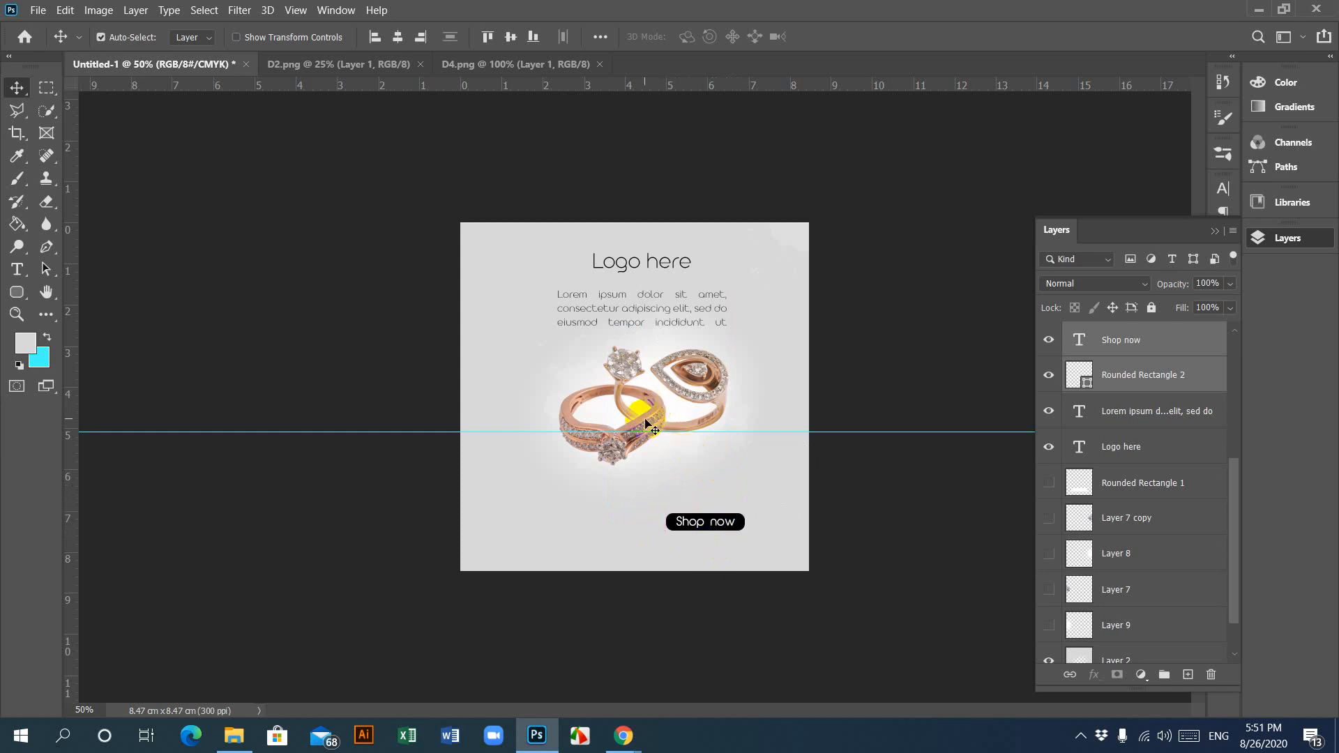
Step: Select both ring layers, Layer 4 and Layer 3, and shift them together slightly down and to the left
drag(647, 423, 706, 394)
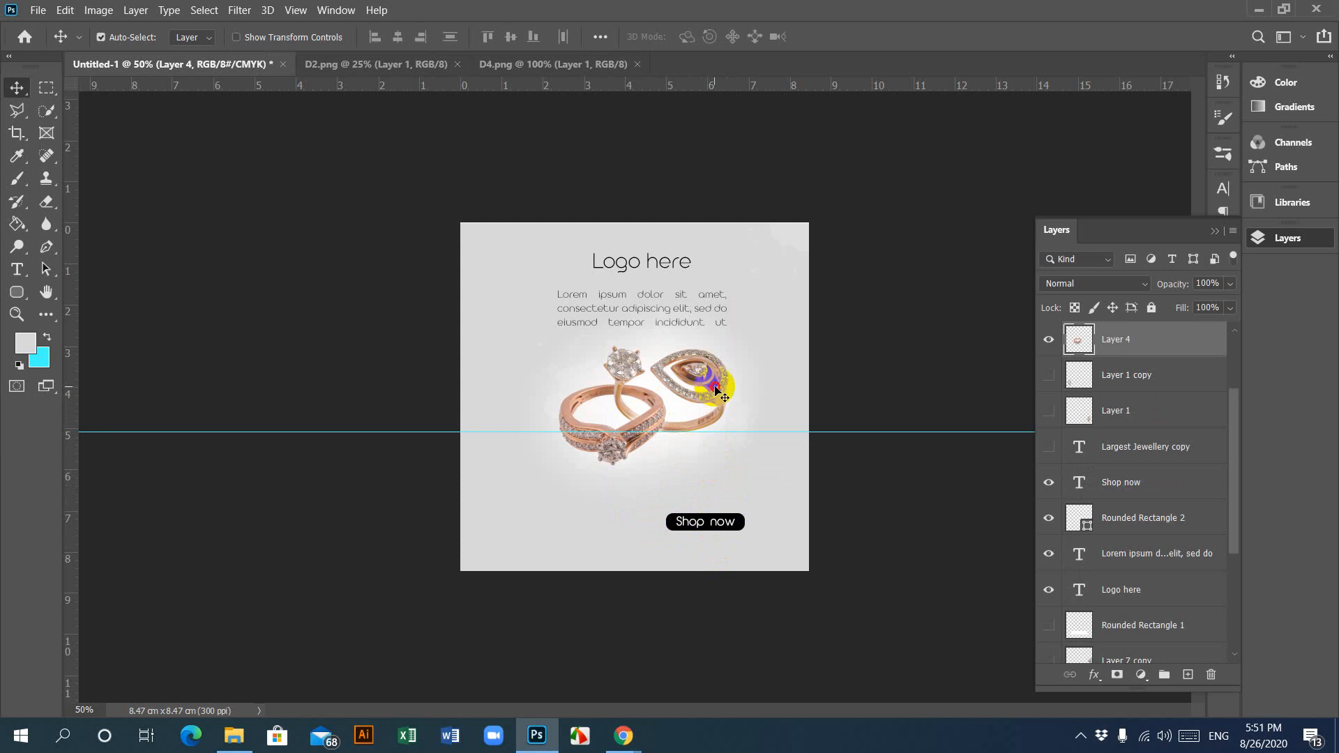
shift+click(715, 387)
drag(715, 391, 702, 404)
Step: Scale the lorem ipsum paragraph to about 157% and nudge it down between the logo placeholder and the rings
click(674, 321)
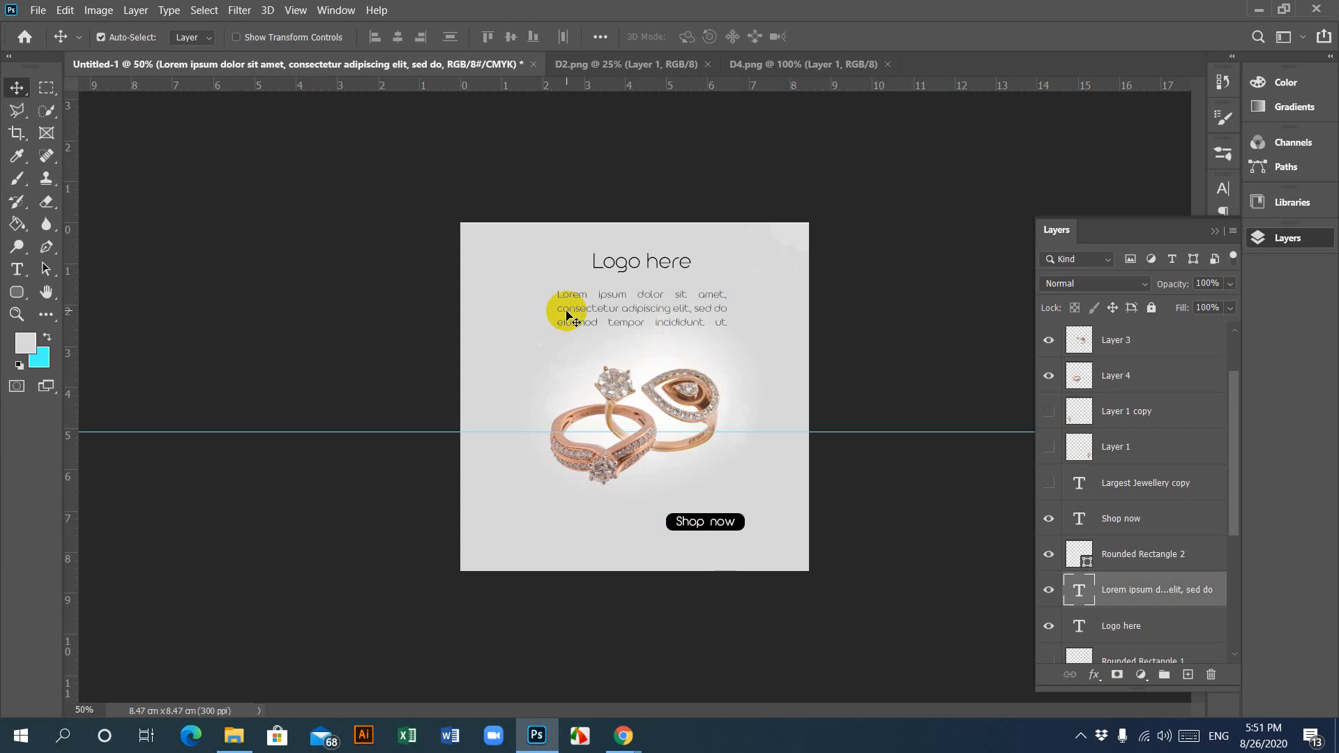
click(644, 320)
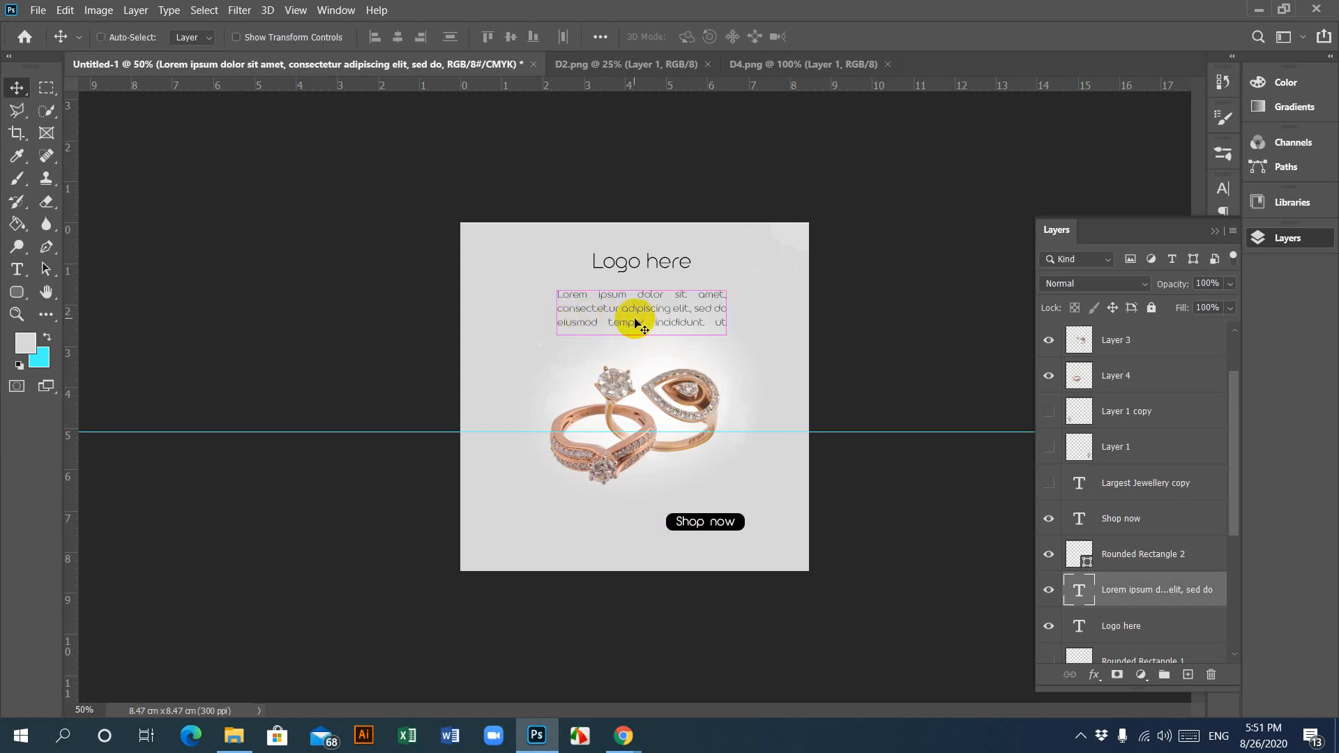
key(ctrl+t)
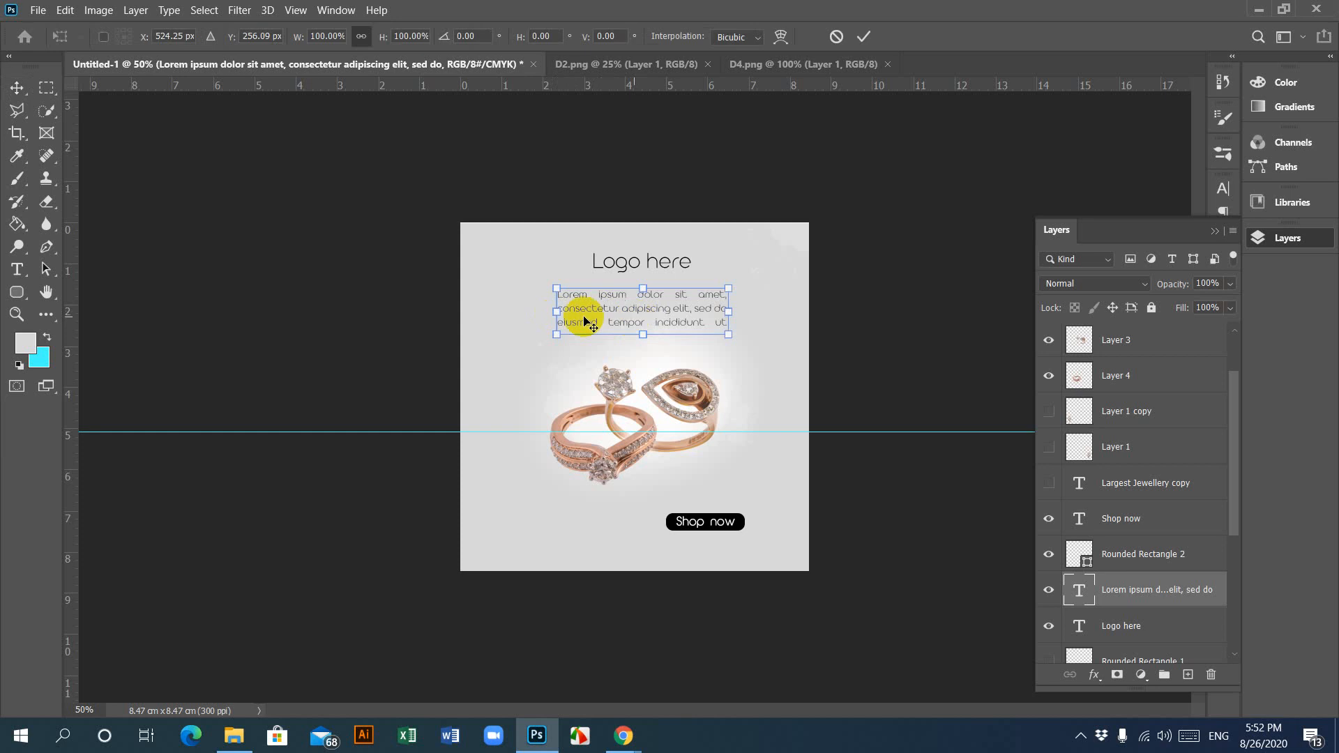
drag(555, 311, 497, 314)
drag(730, 313, 770, 312)
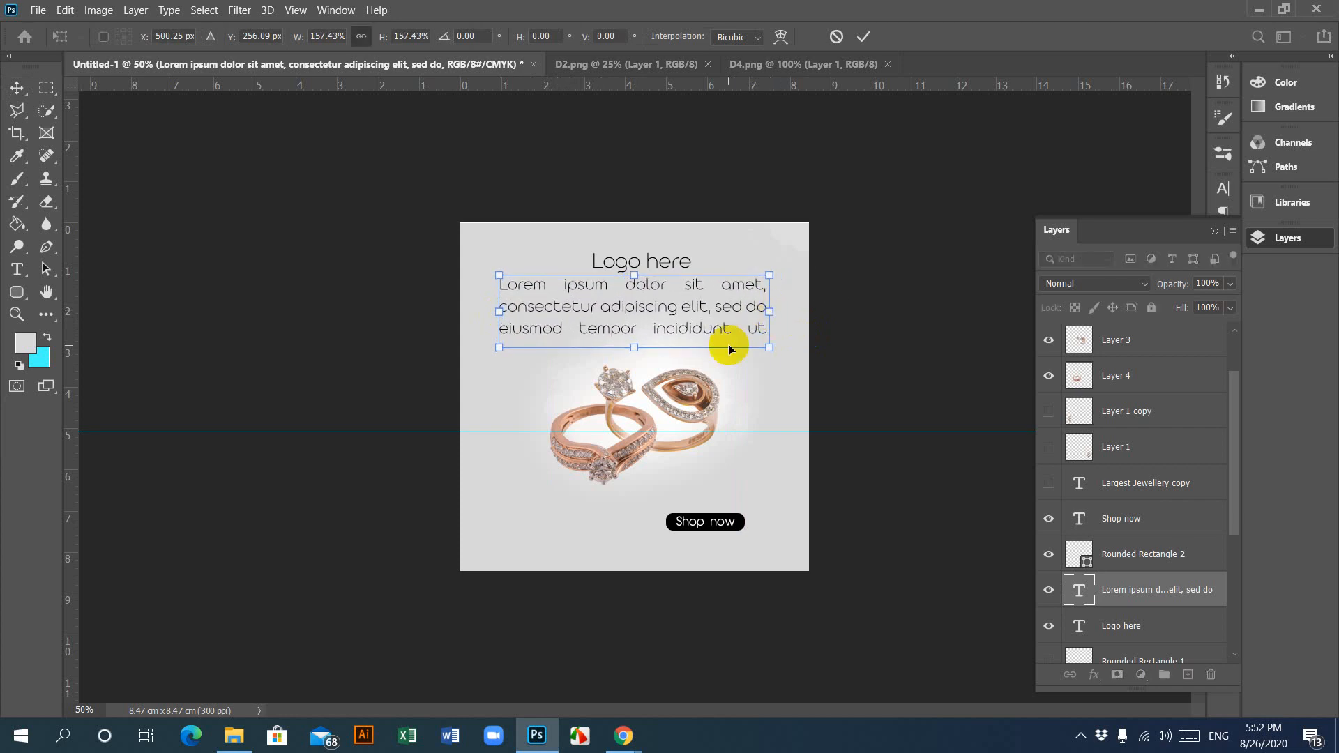
key(Down)
key(Down)
key(Down)
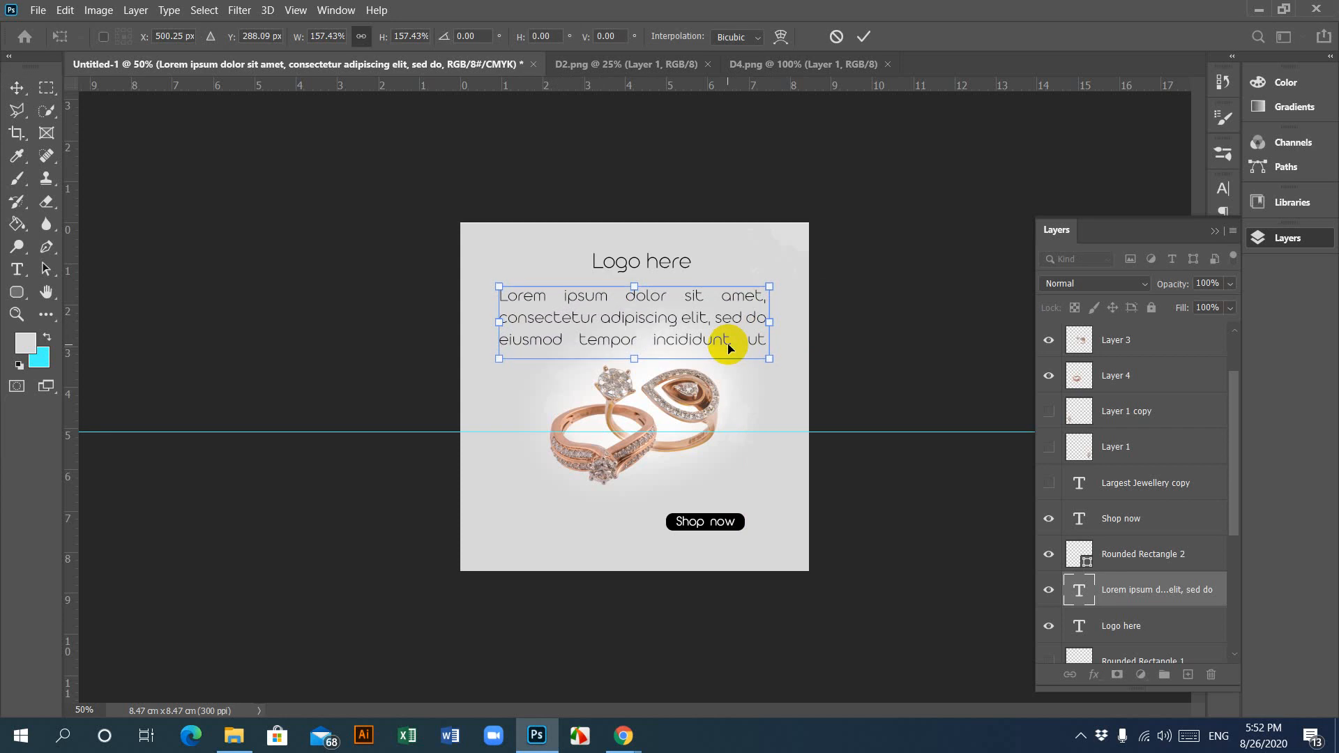
key(Return)
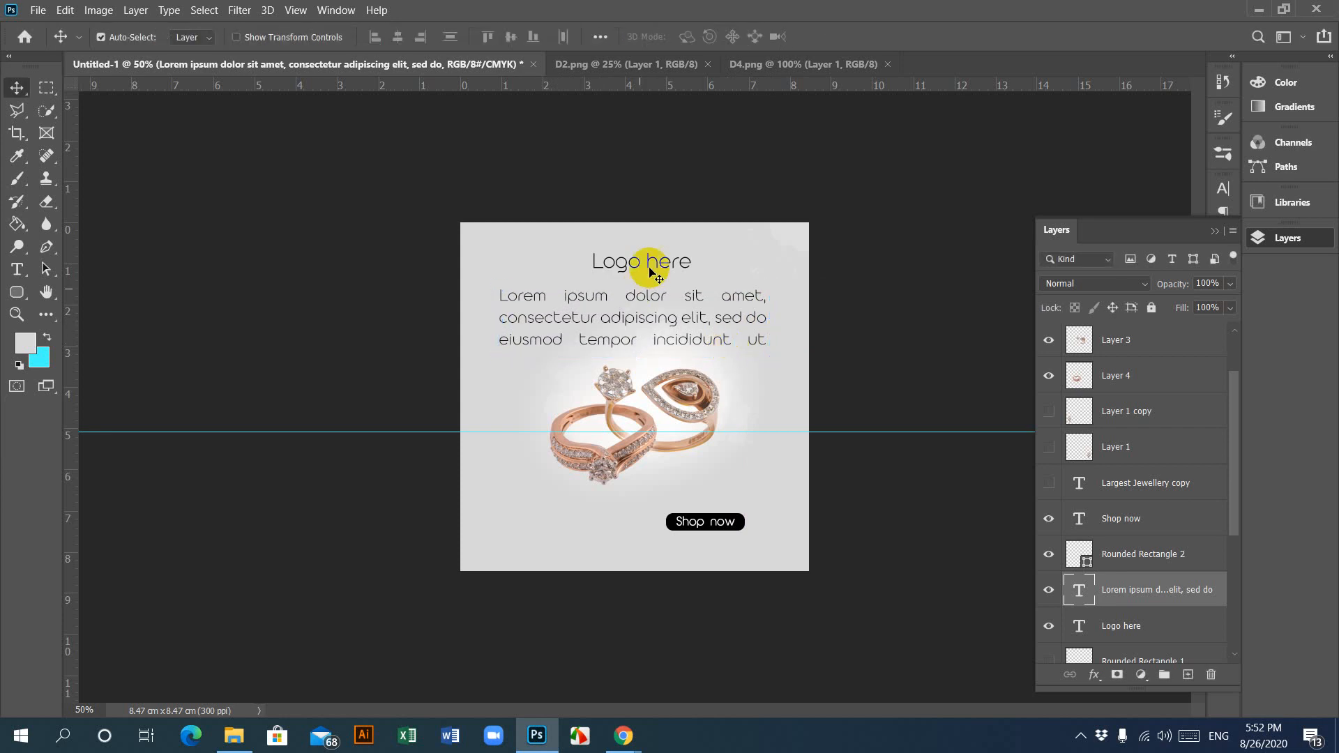
Step: Try recolouring the "Logo here" text with the cyan swatch, and undo the colour change
click(650, 267)
click(17, 270)
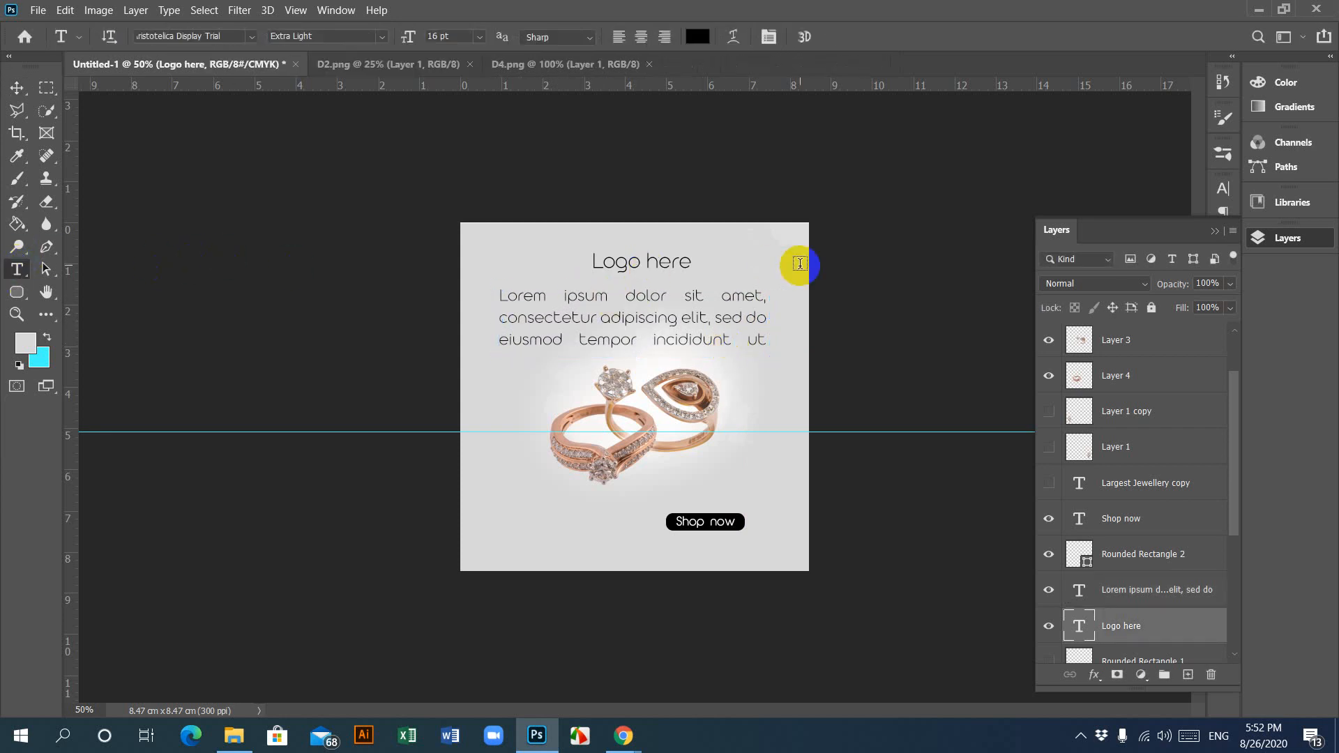
click(647, 262)
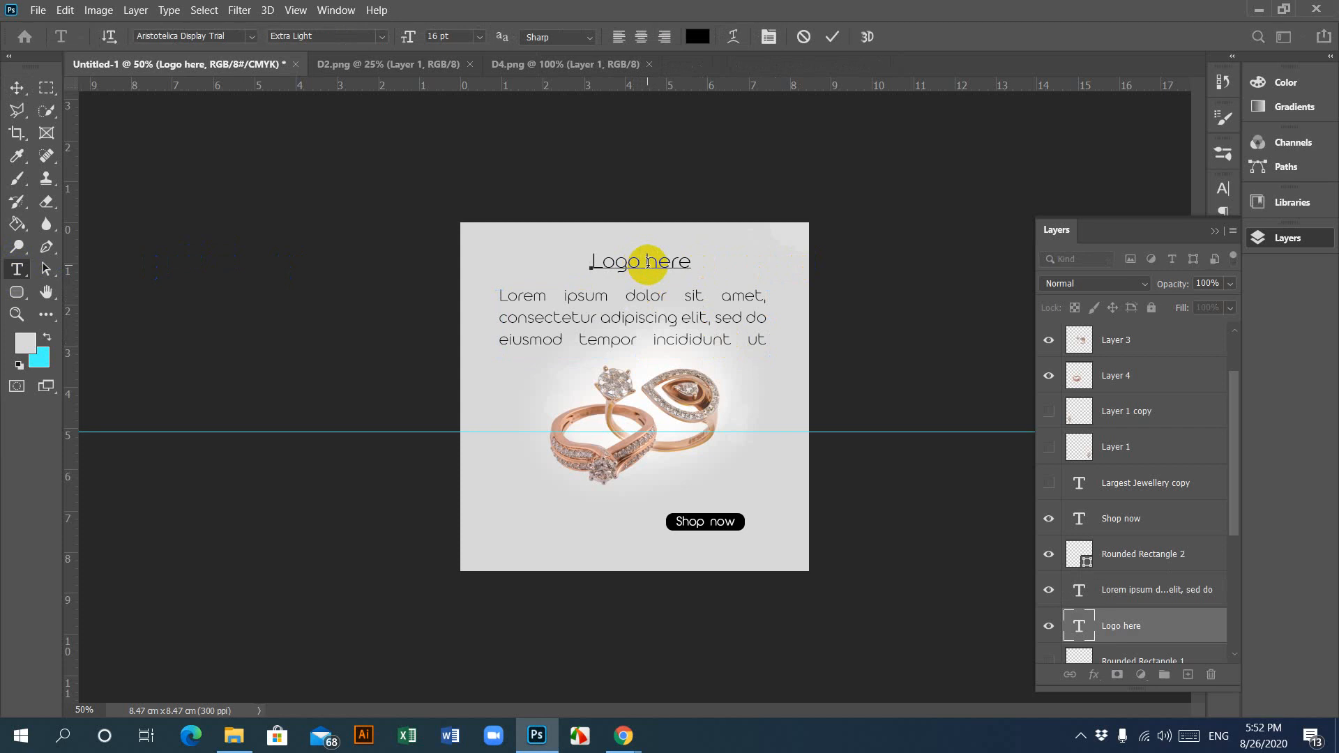
triple_click(649, 261)
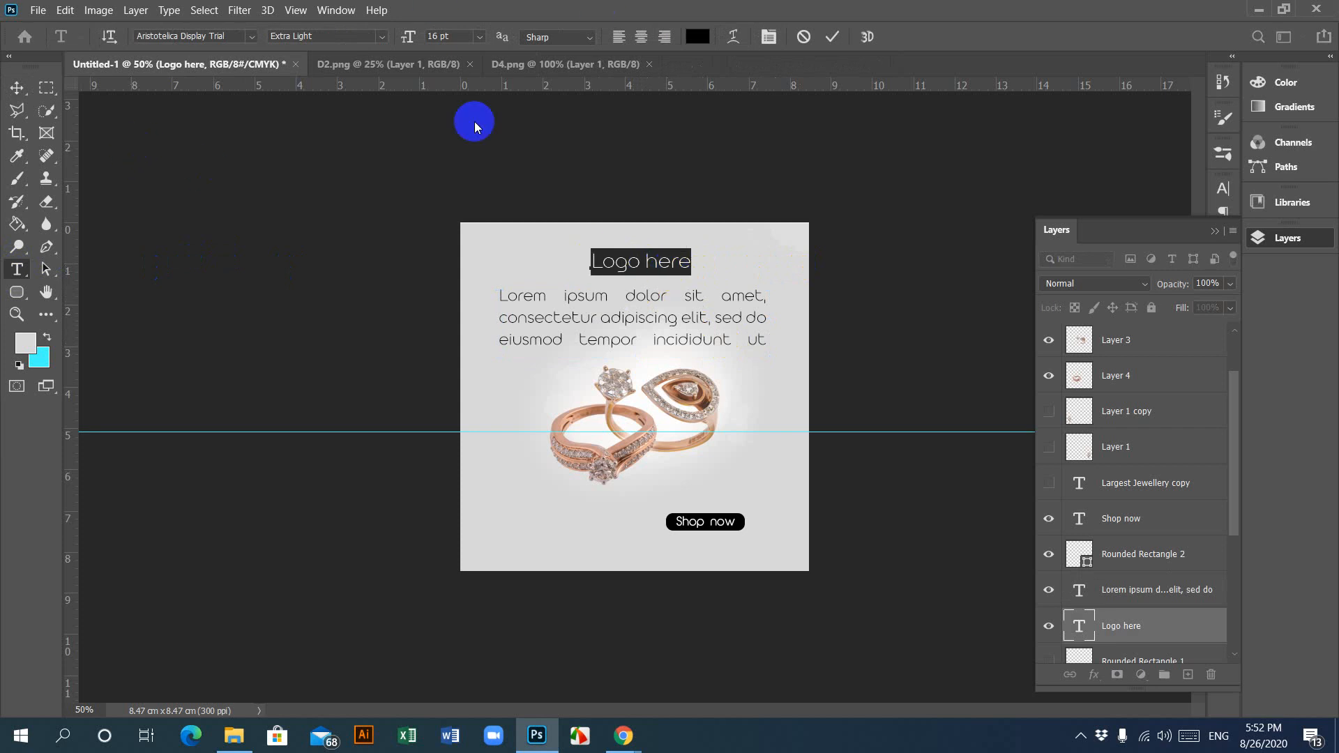
click(47, 338)
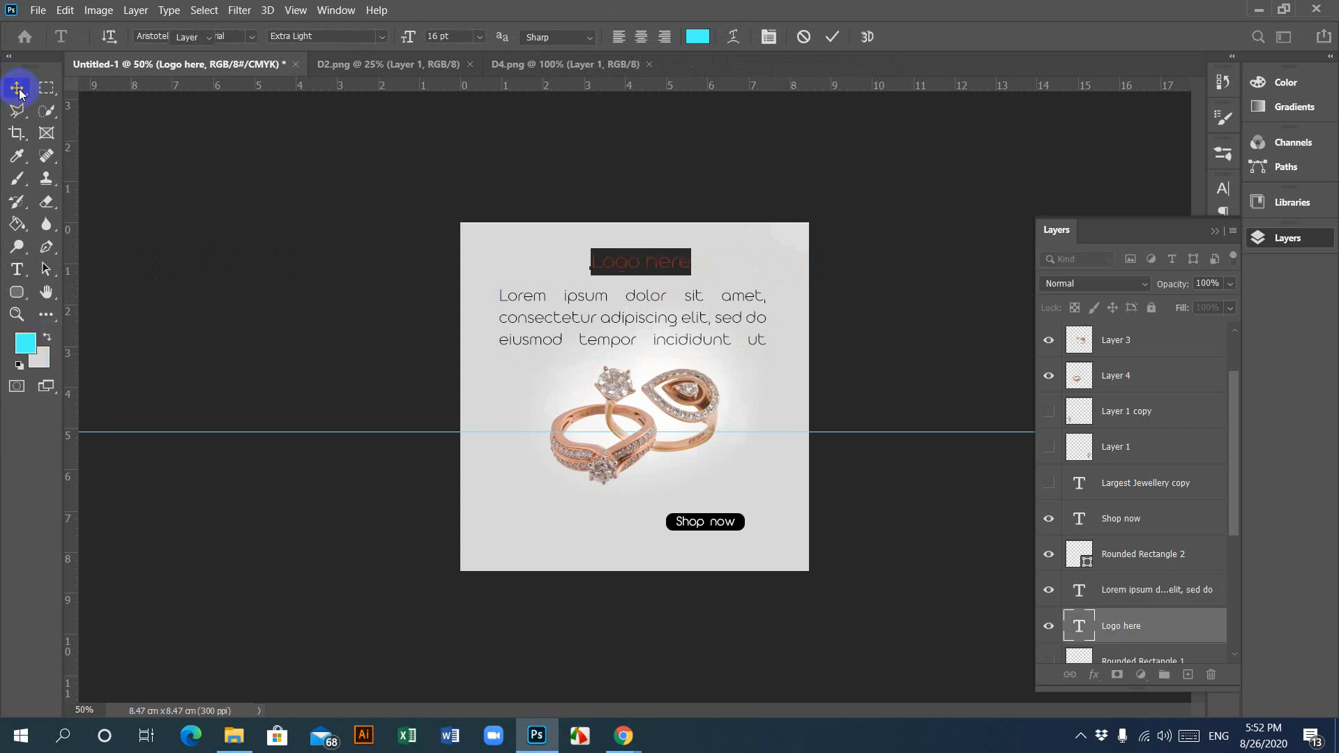
click(17, 87)
key(ctrl+z)
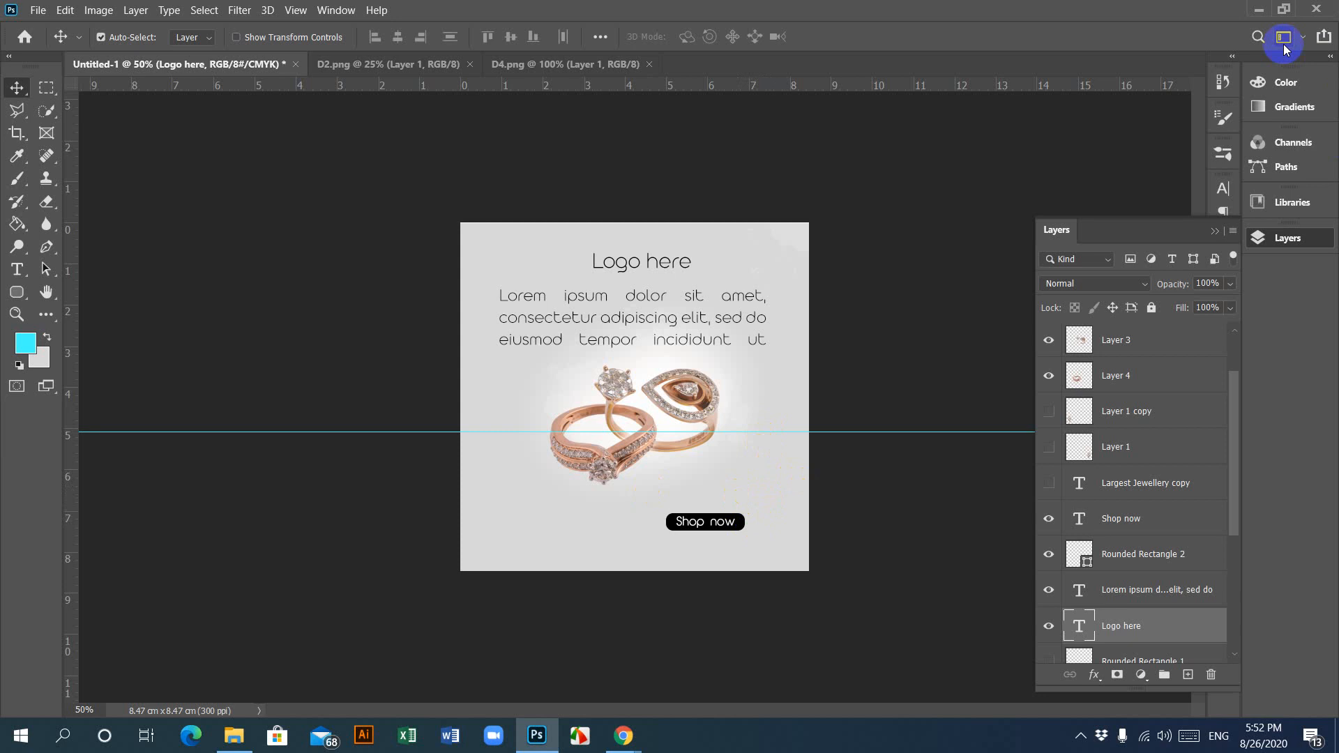
Step: Switch to Chrome and examine the AL-AMIN JEWELLERS homepage from its collection banners down to the jewelry certificate section
click(1259, 11)
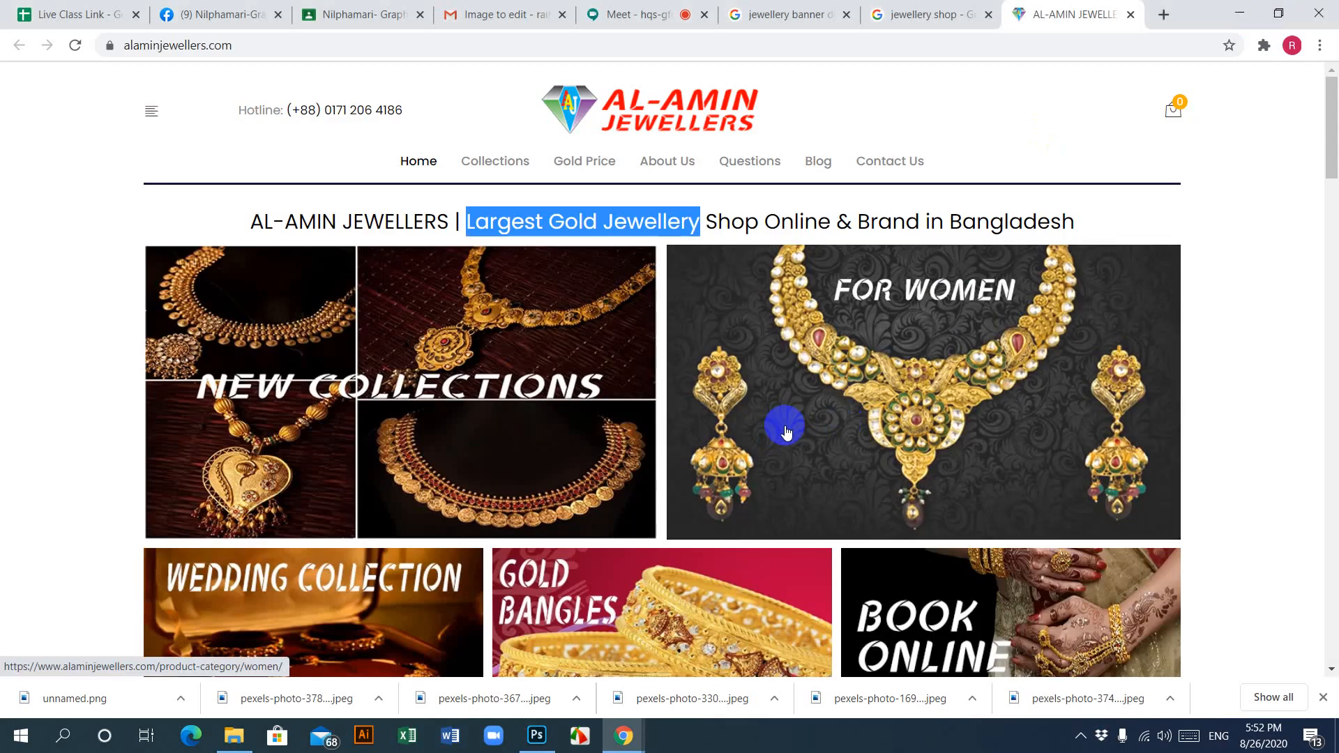
scroll(785, 430, down, 10)
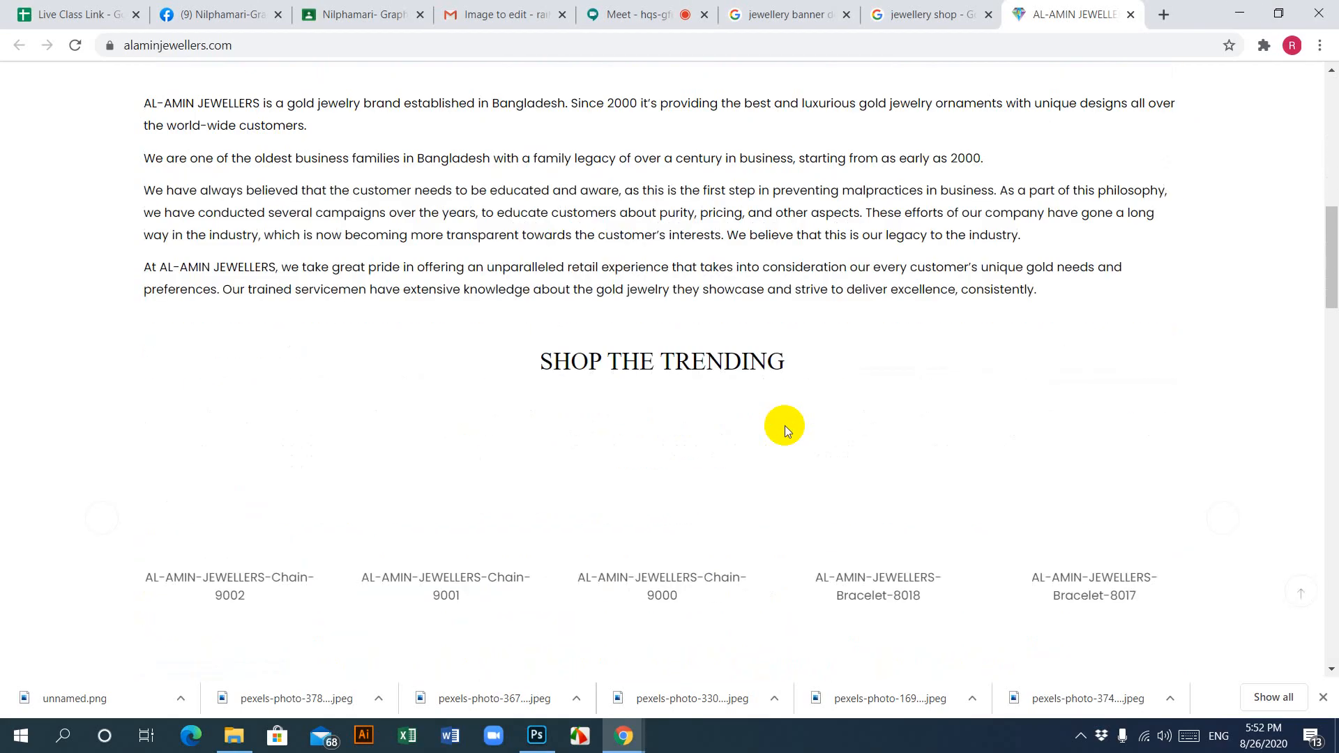
scroll(784, 426, down, 6)
scroll(785, 426, up, 8)
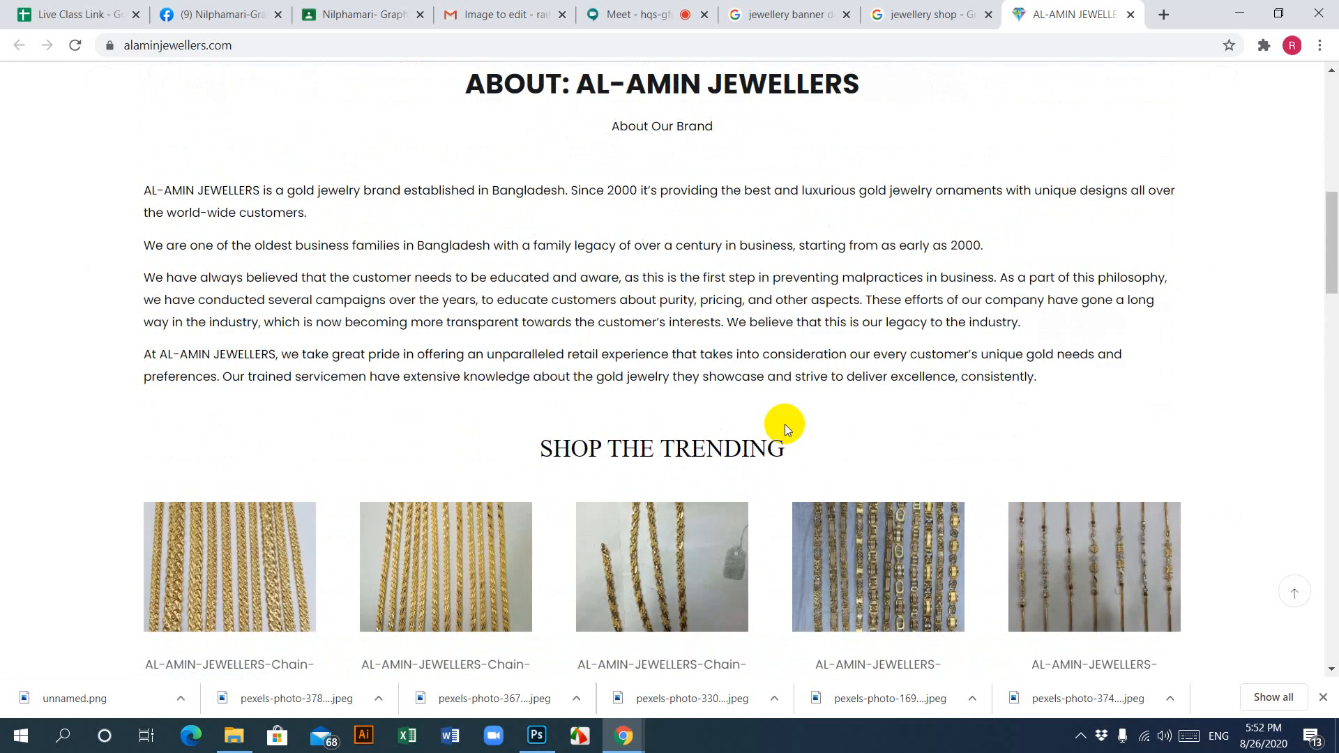
scroll(784, 424, down, 6)
scroll(784, 424, up, 4)
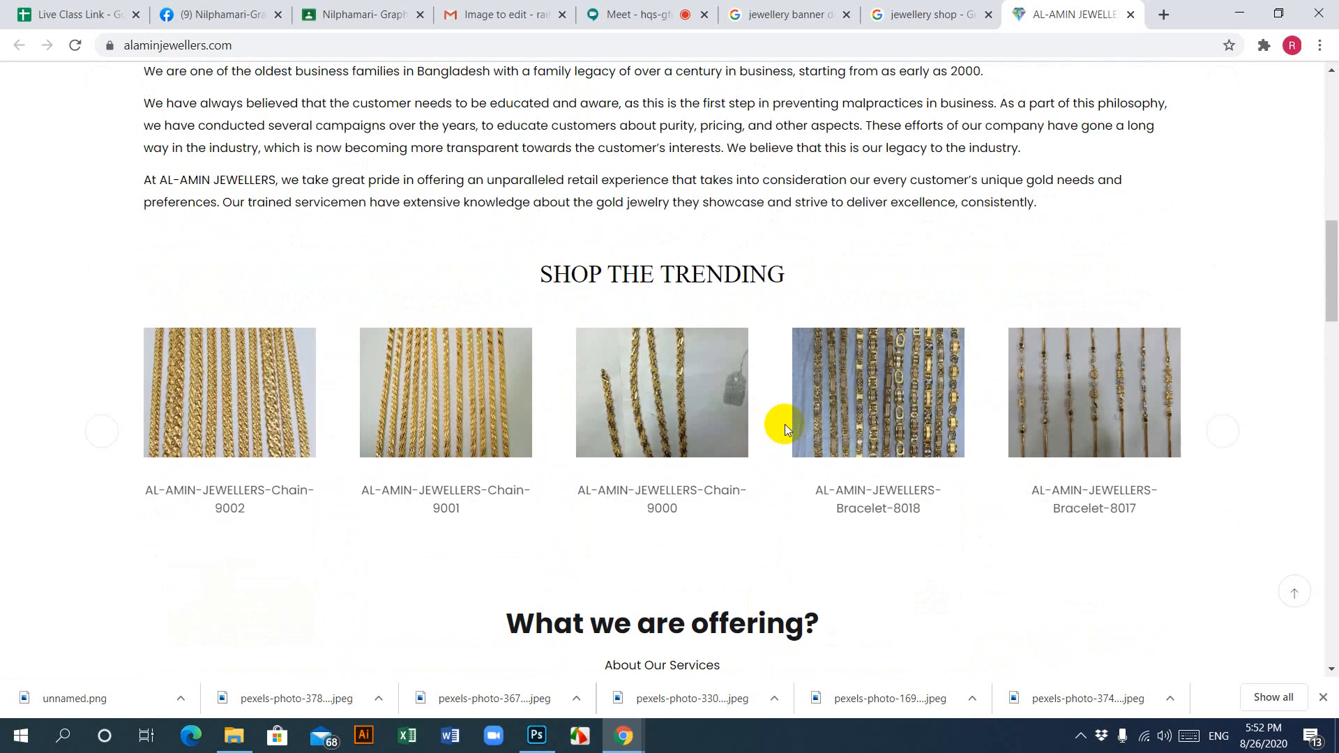
scroll(784, 423, down, 9)
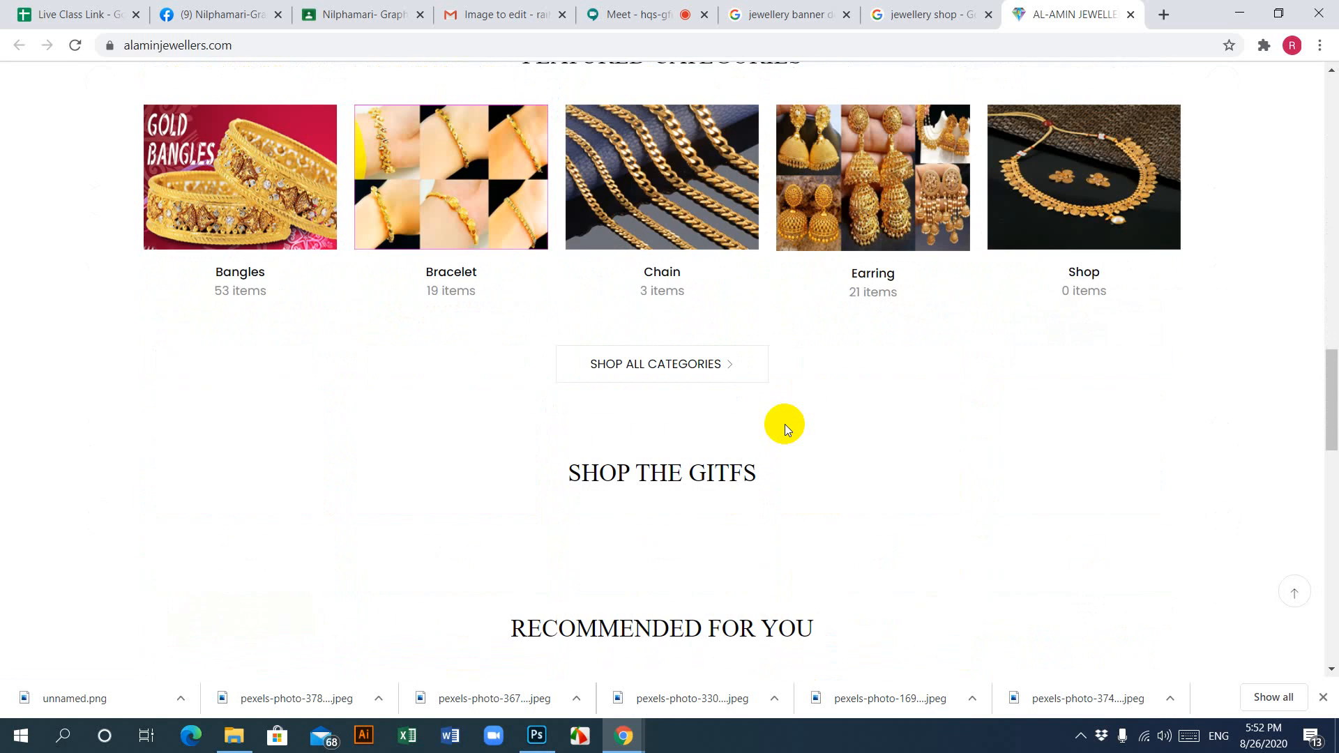
scroll(785, 424, down, 6)
scroll(784, 424, up, 3)
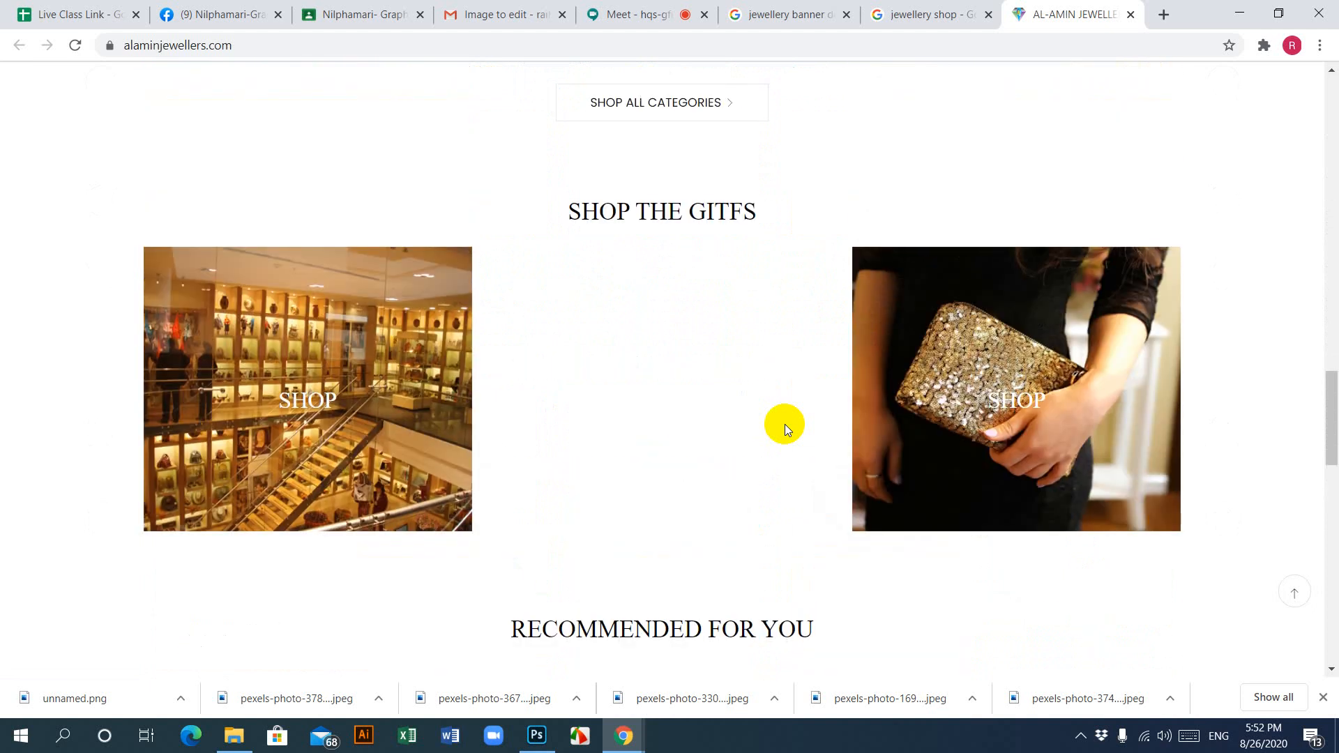
scroll(785, 424, down, 6)
scroll(785, 424, down, 5)
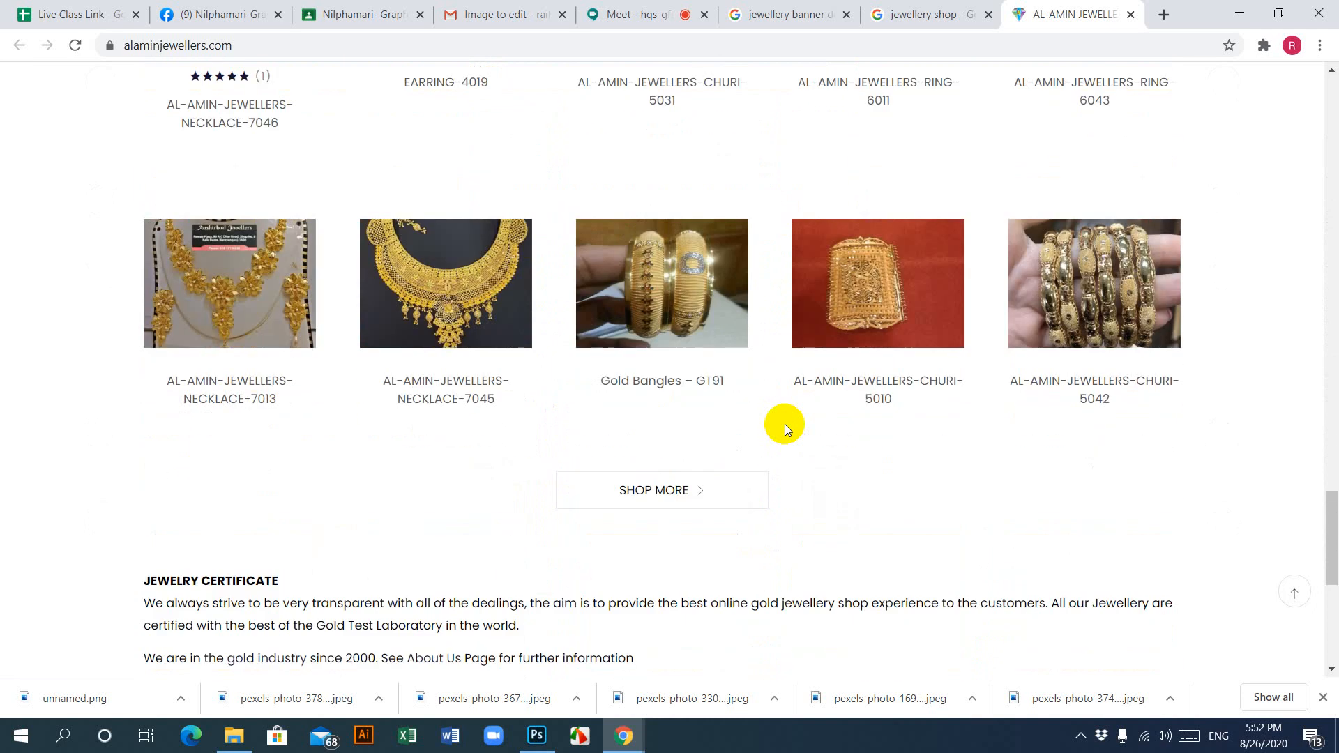
Step: Check the Google Meet call, then look back through the AL-AMIN JEWELLERS homepage up to its collection banners
click(631, 14)
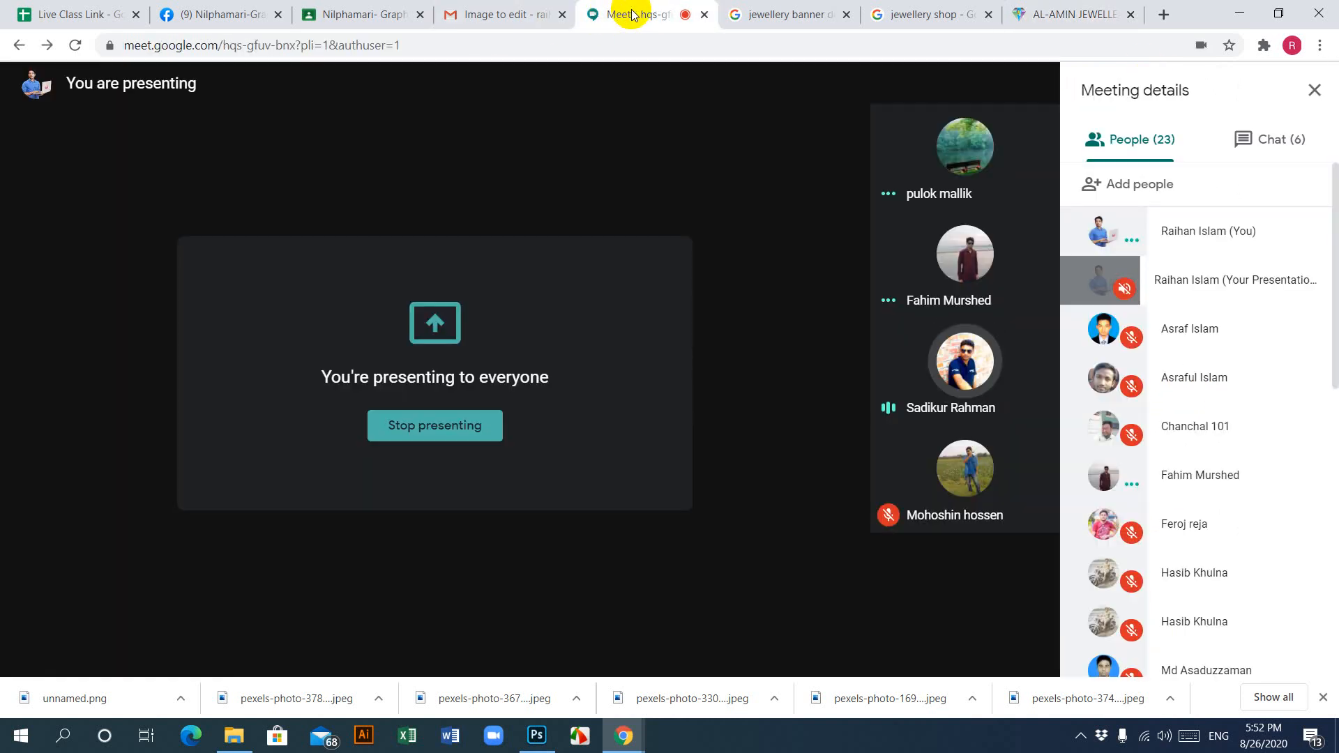
mouse_move(572, 507)
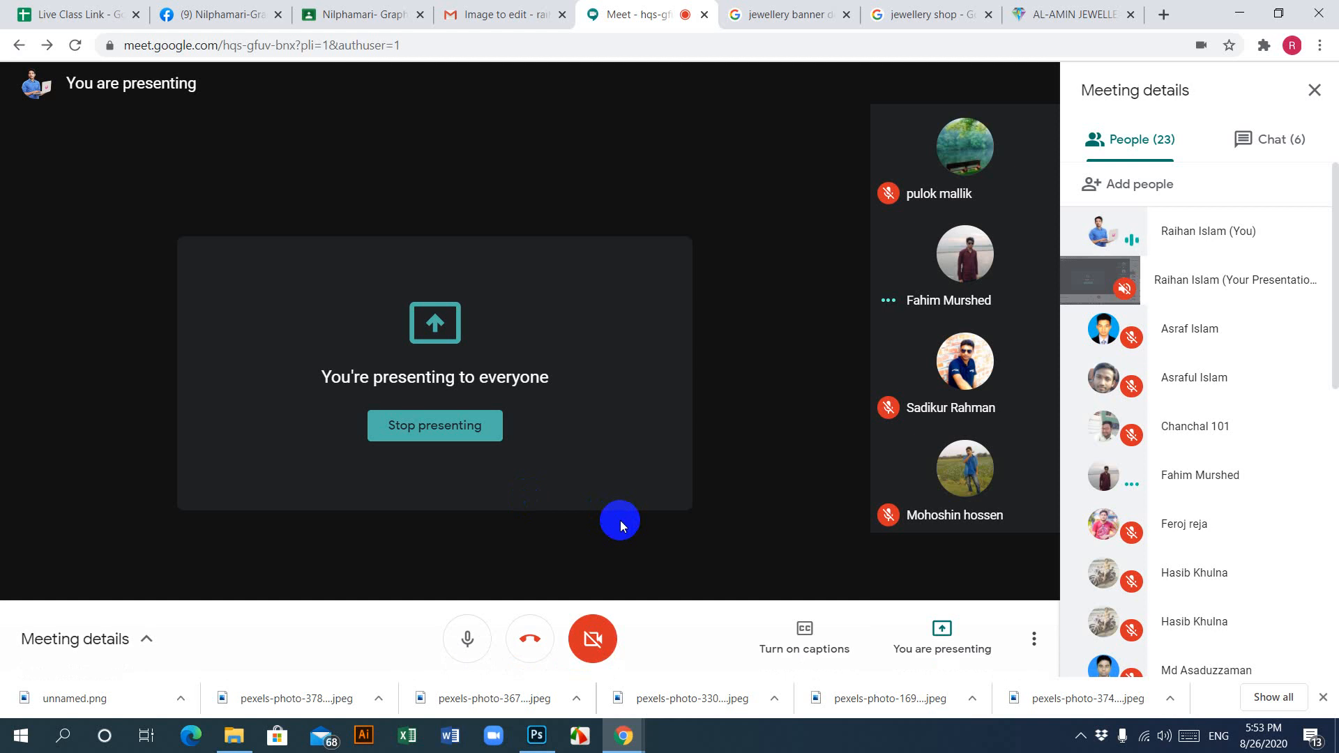
click(1092, 11)
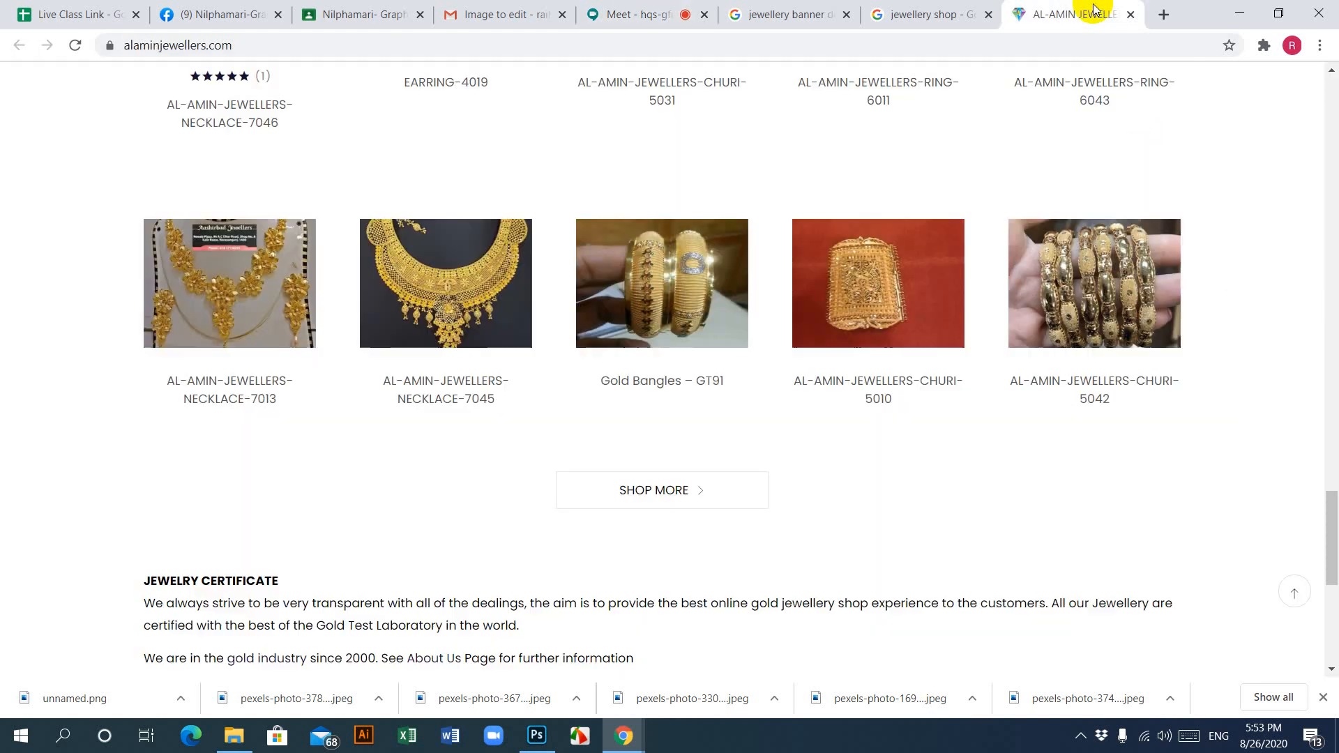
scroll(777, 376, up, 10)
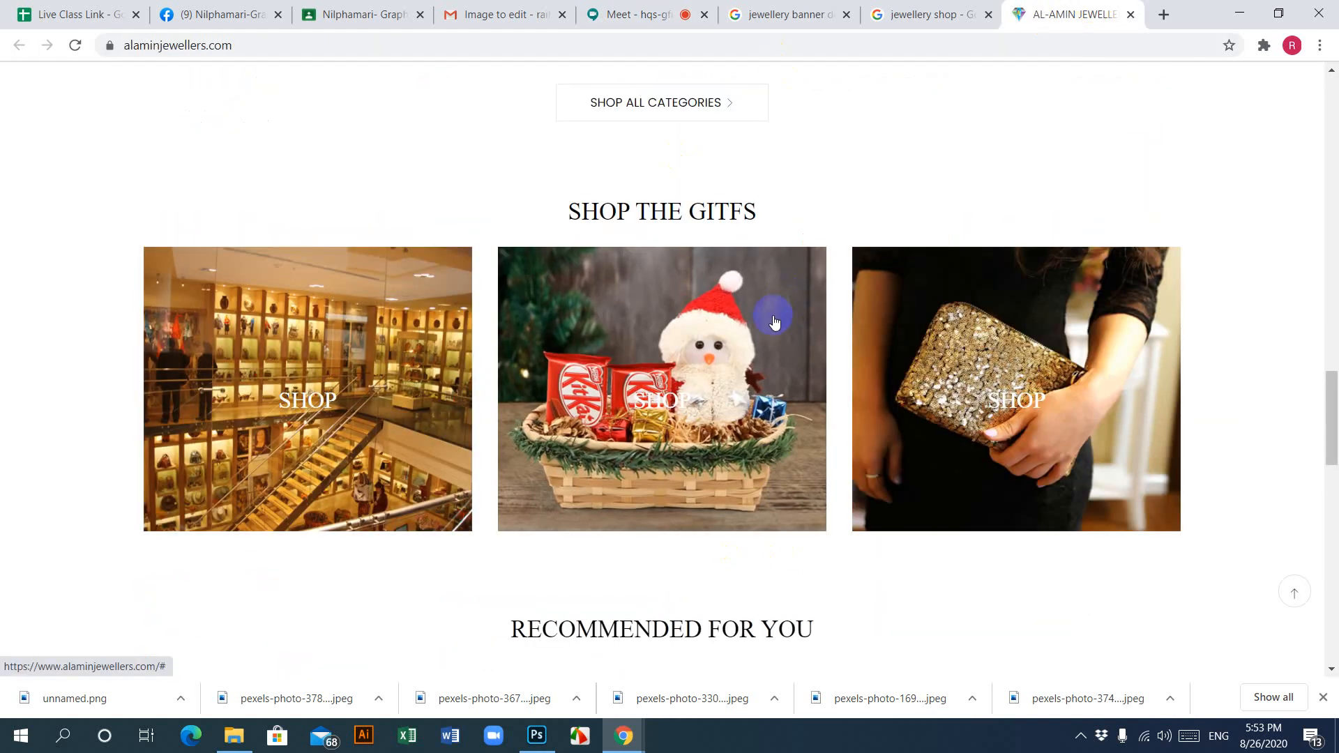
scroll(730, 527, up, 10)
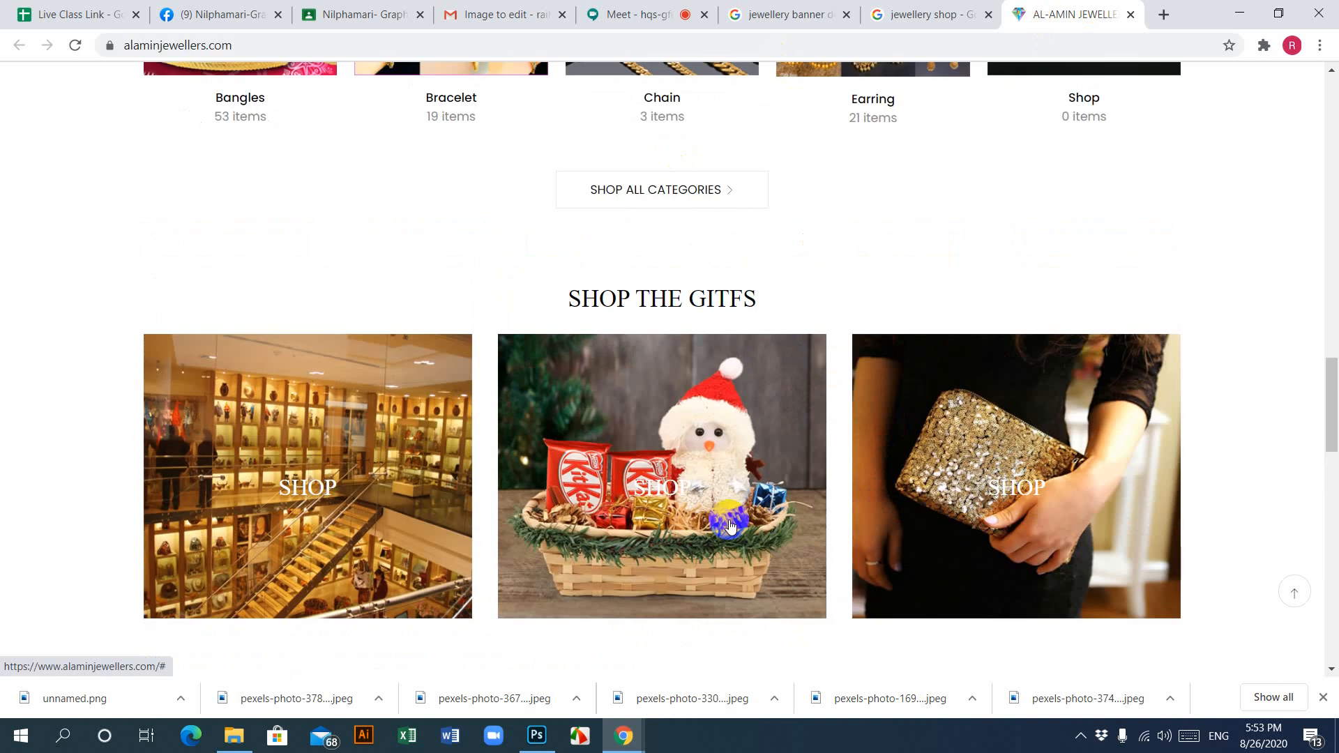
scroll(729, 520, up, 10)
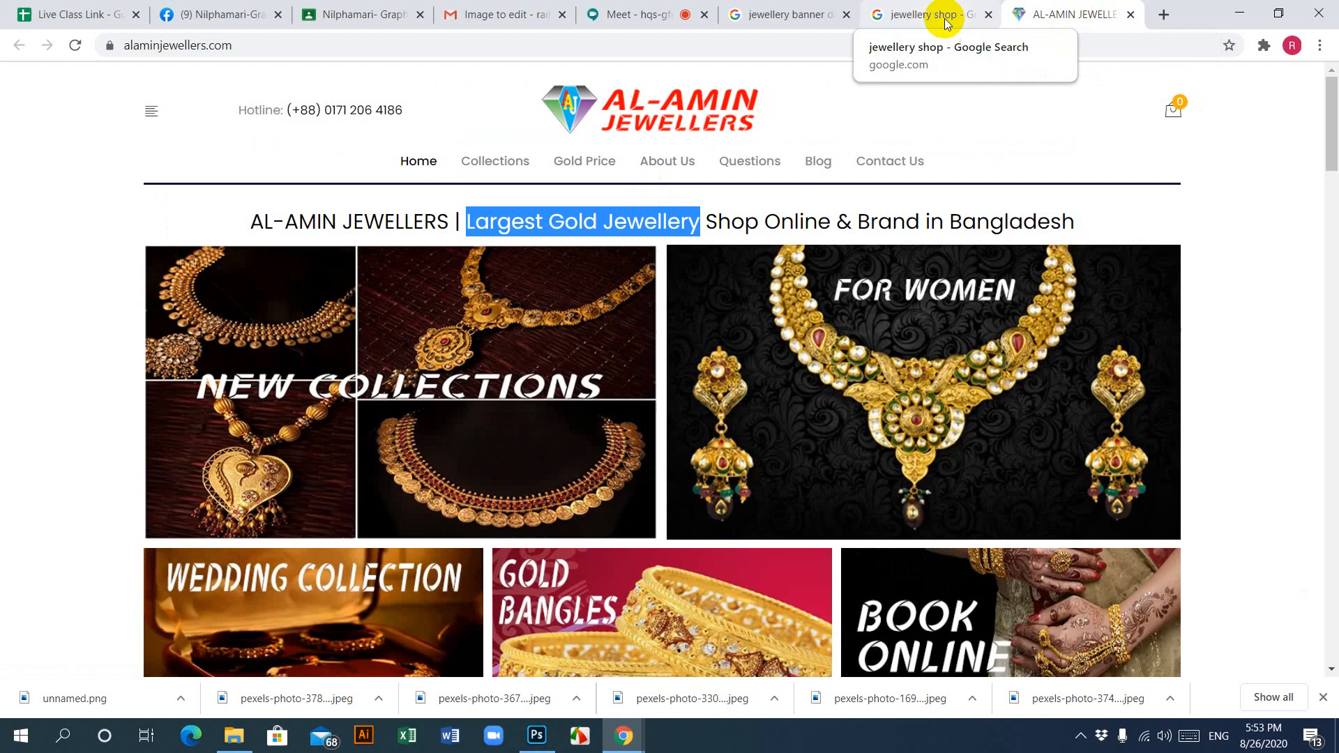
Step: Close the AL-AMIN JEWELLERS website and look over the "jewellery shop" search results
click(1130, 15)
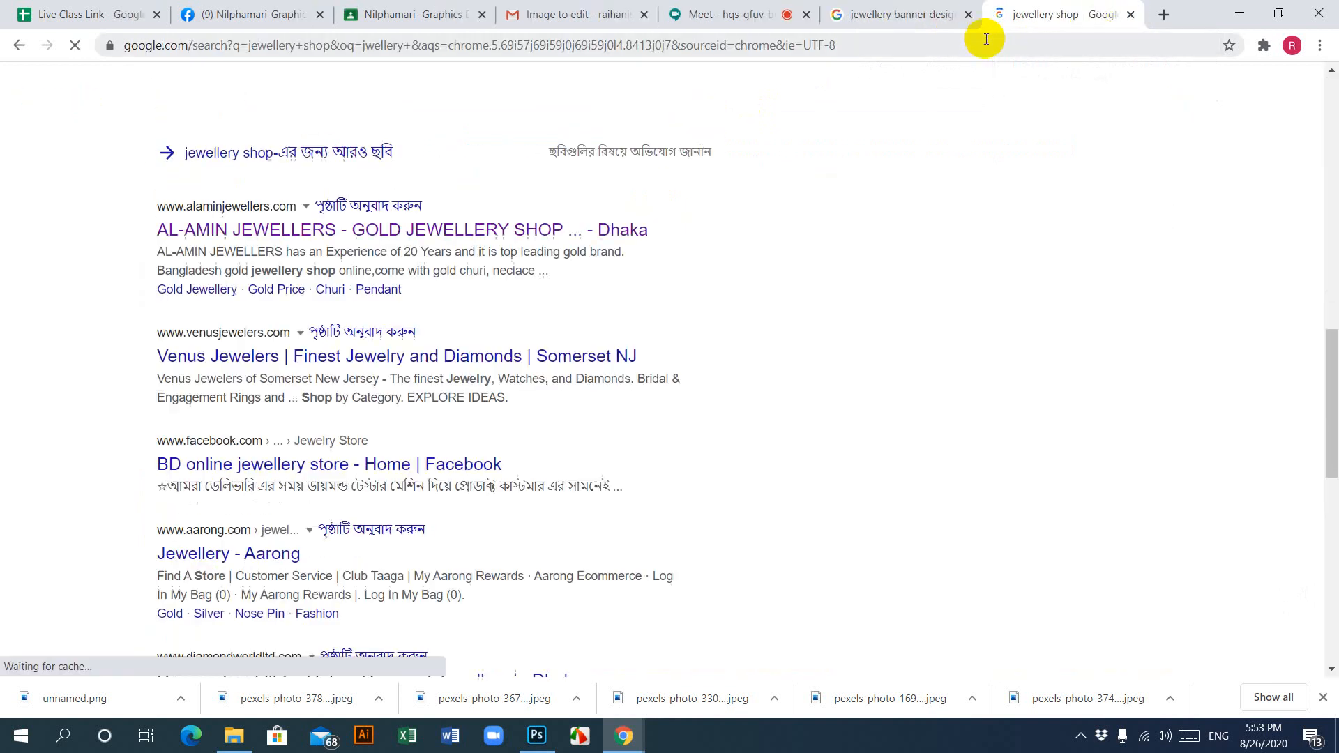
scroll(488, 457, down, 6)
scroll(488, 457, up, 5)
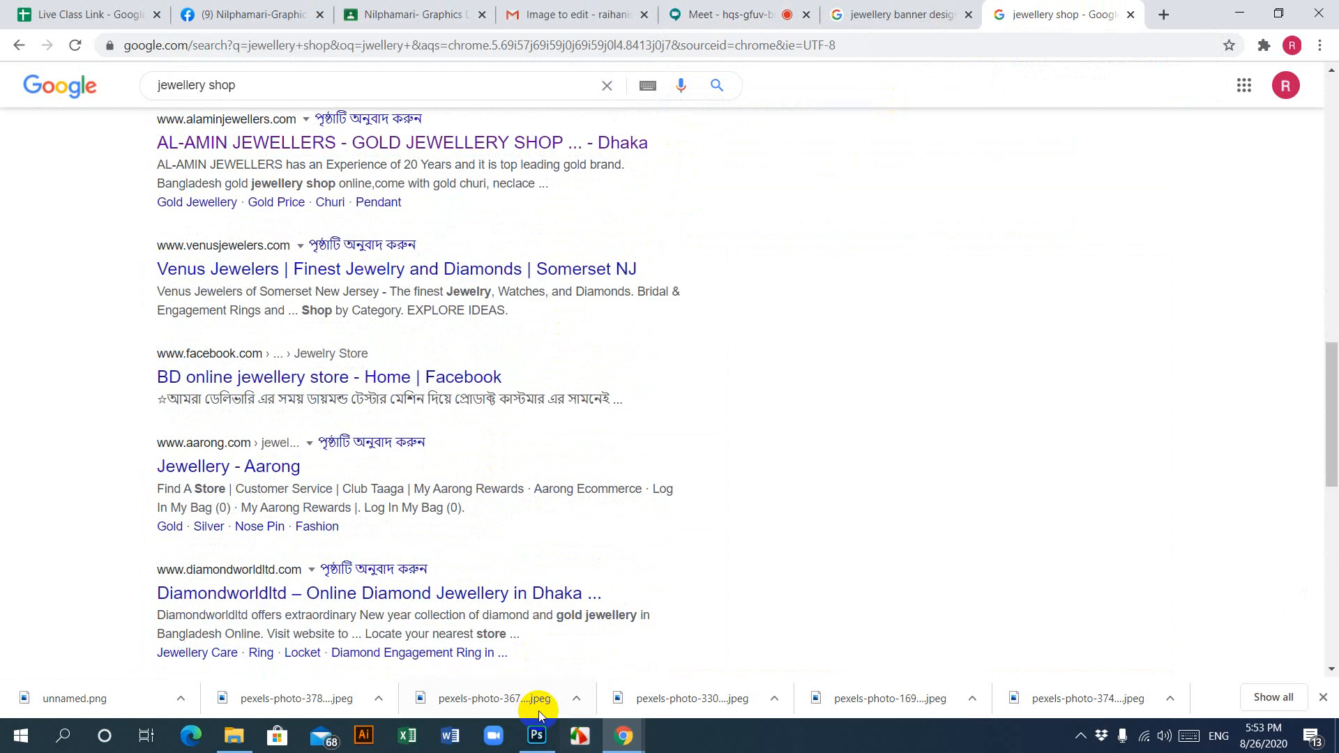
Step: Switch to Photoshop and undo the simplified layout back to the full banner with pendants, diamonds, earrings, ribbon and "Largest Jewellery" text
click(536, 735)
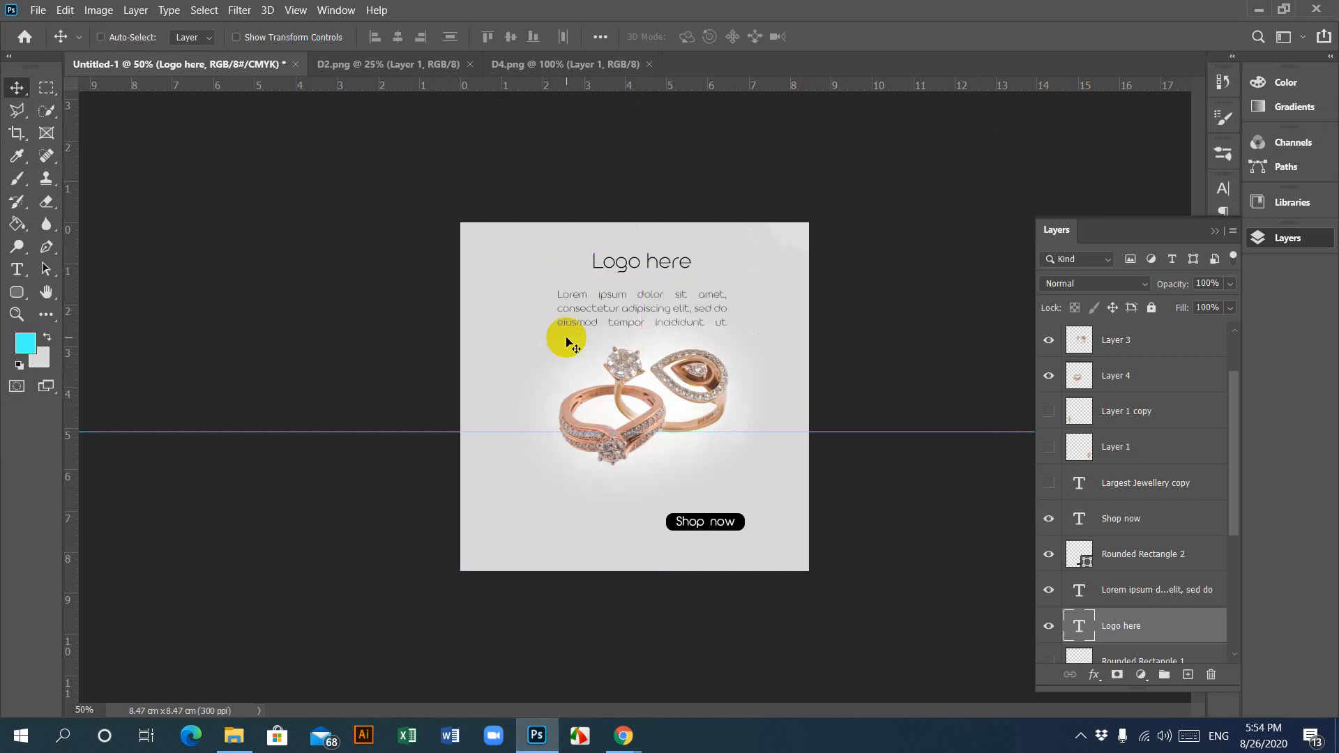
key(ctrl+z)
key(ctrl+z)
key(ctrl+z)
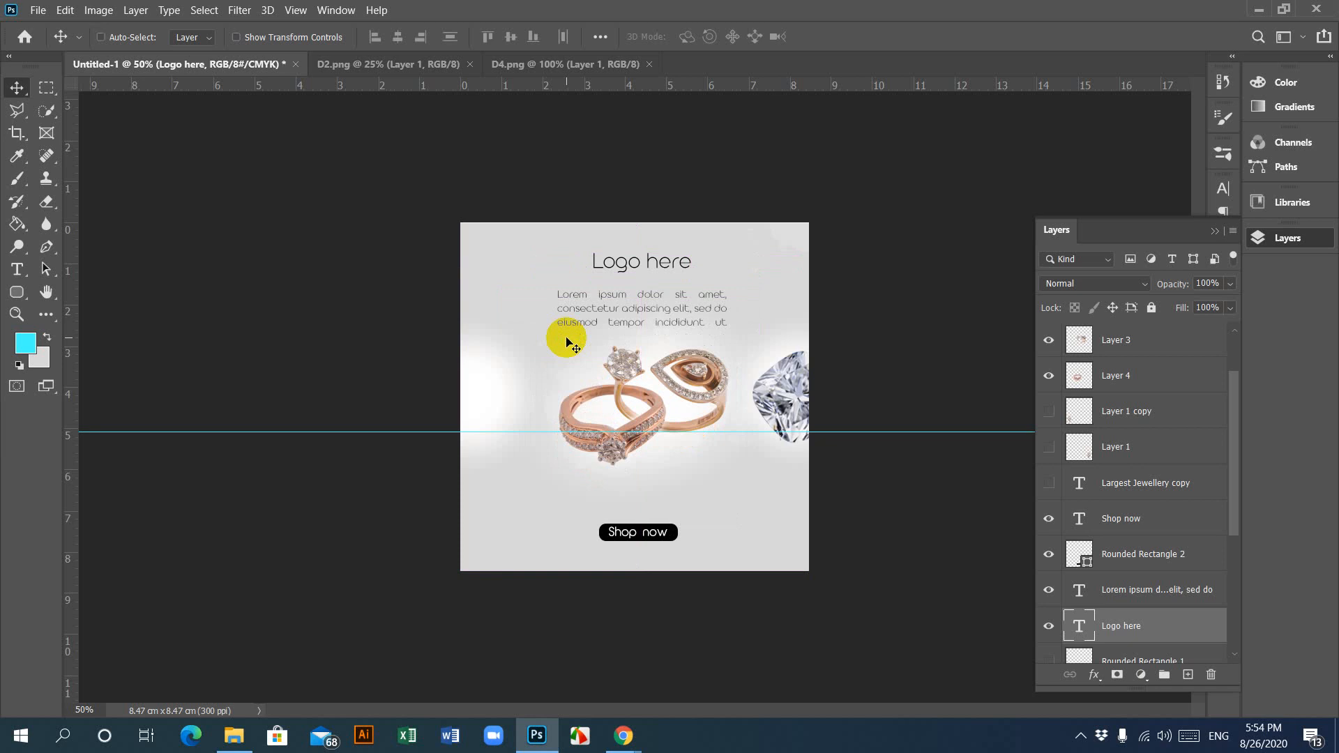
key(ctrl+z)
key(ctrl+z)
key(ctrl+z)
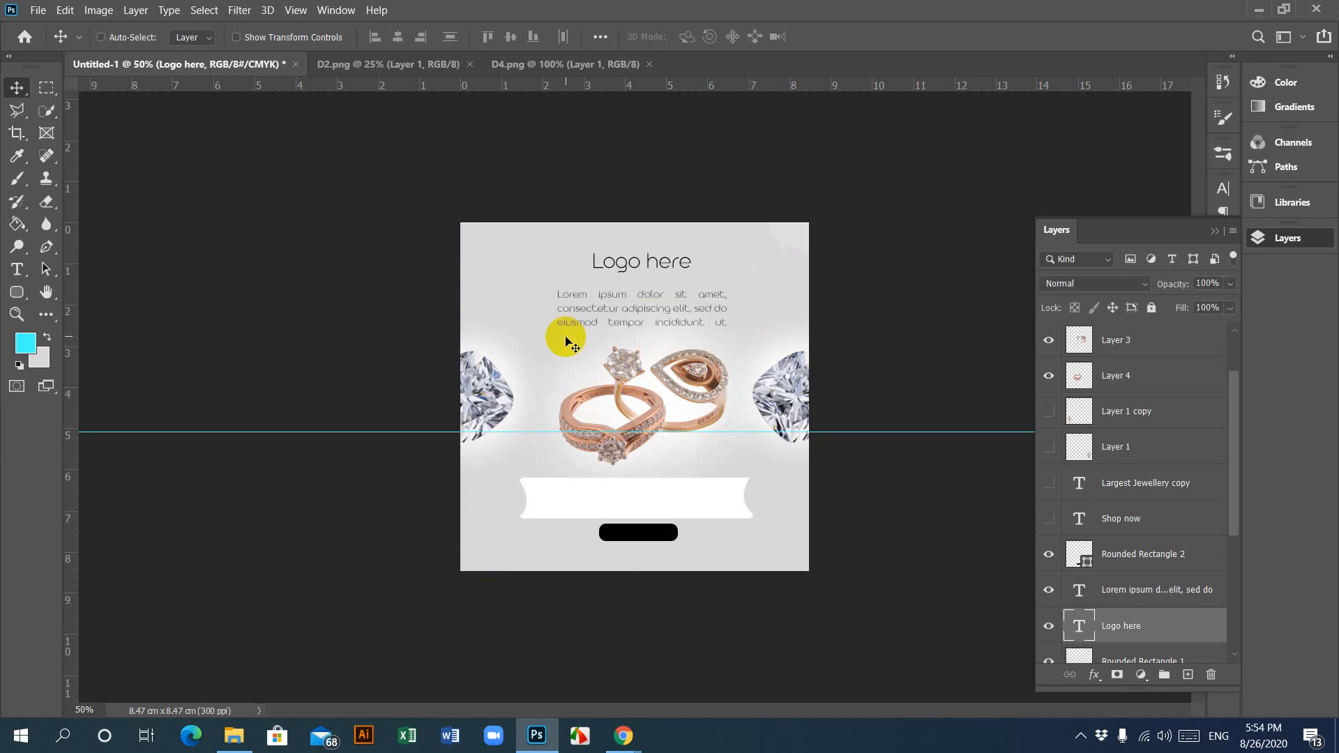
key(ctrl+z)
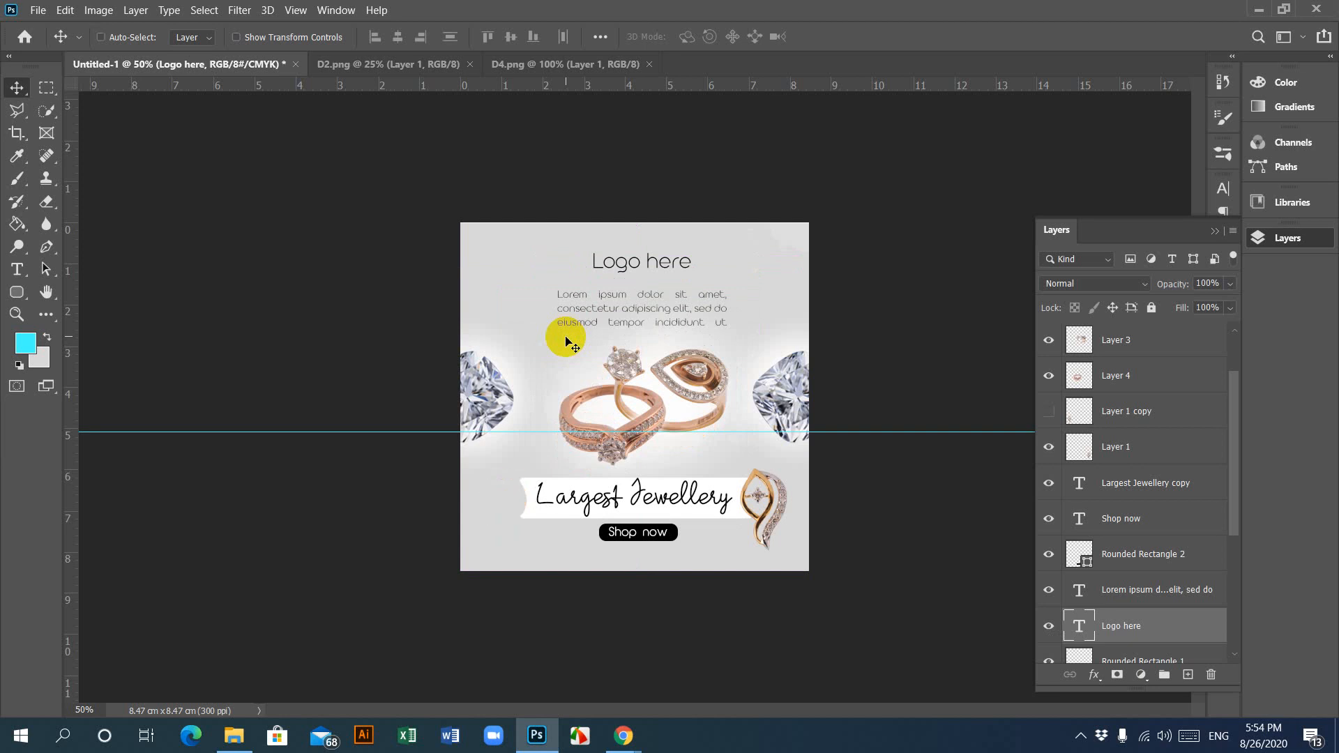
key(ctrl+z)
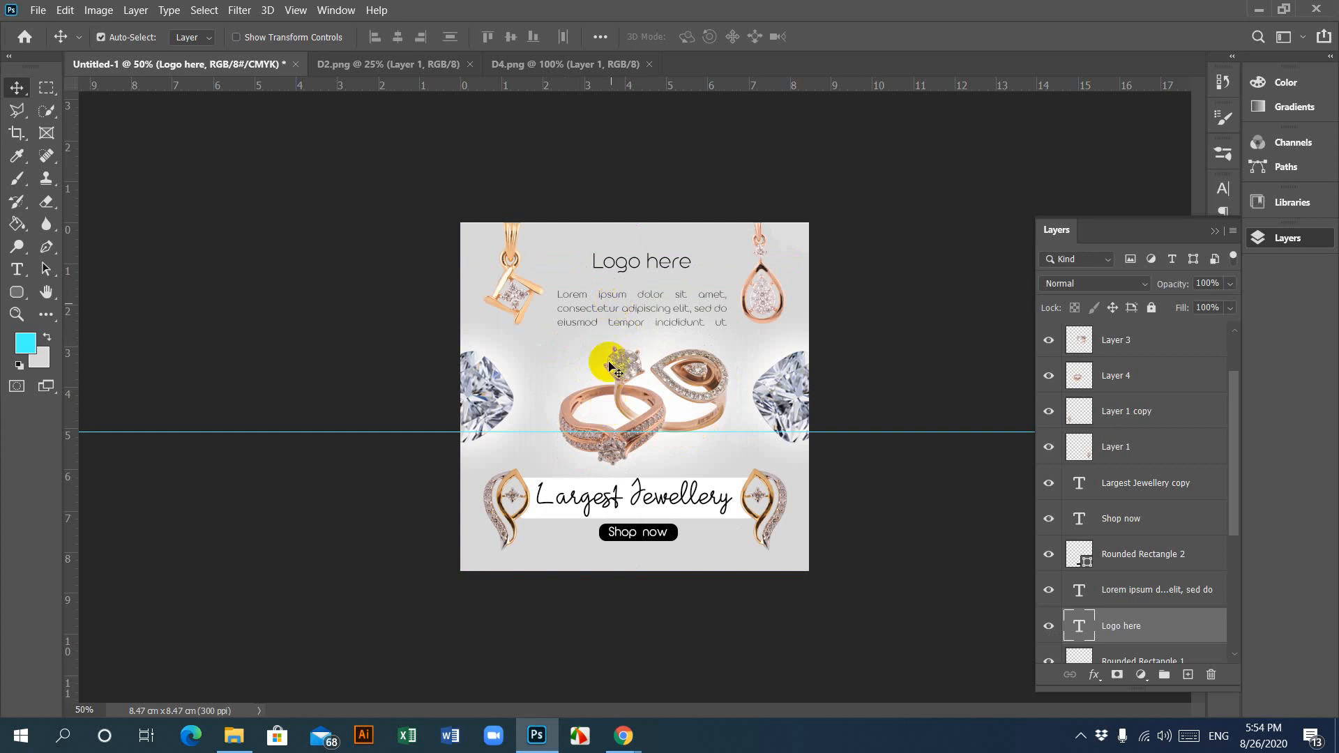
Step: Save the banner on the computer as Untitled-1 in Photoshop format, with layers and Maximize Compatibility kept on
click(46, 13)
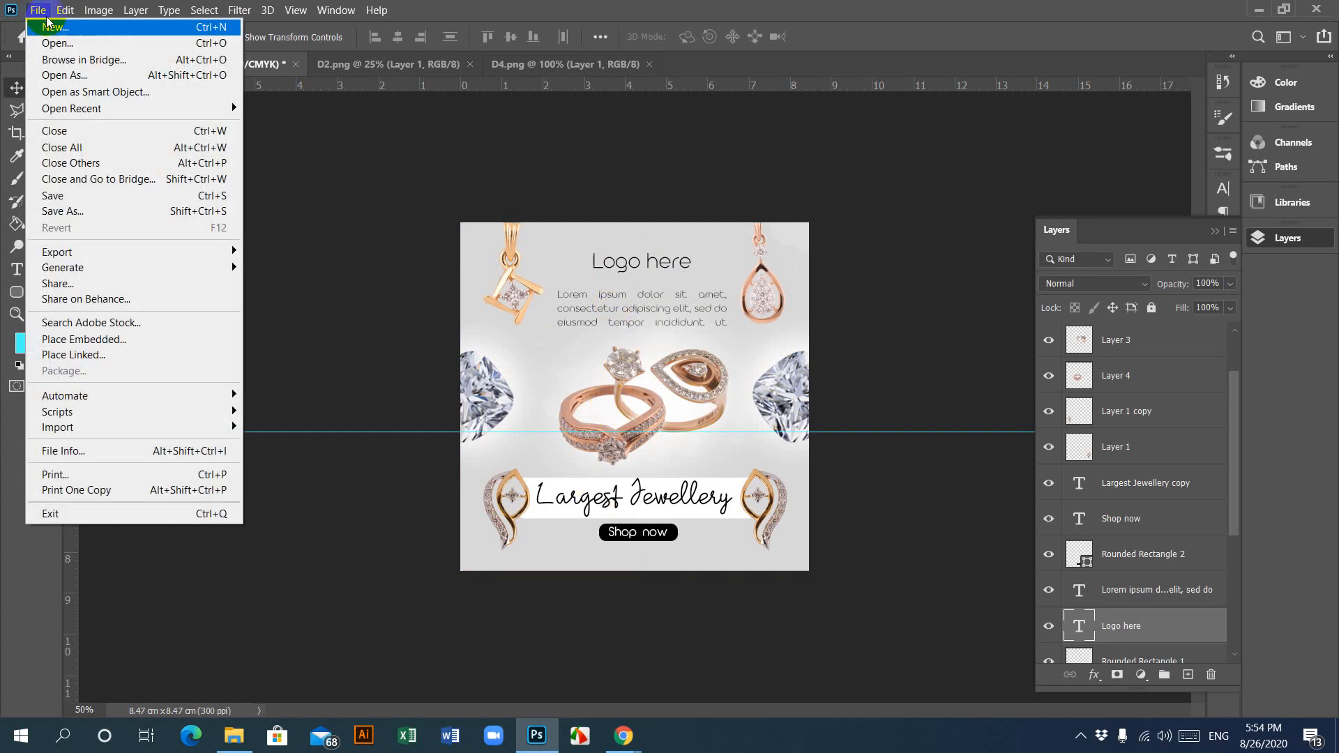
click(84, 211)
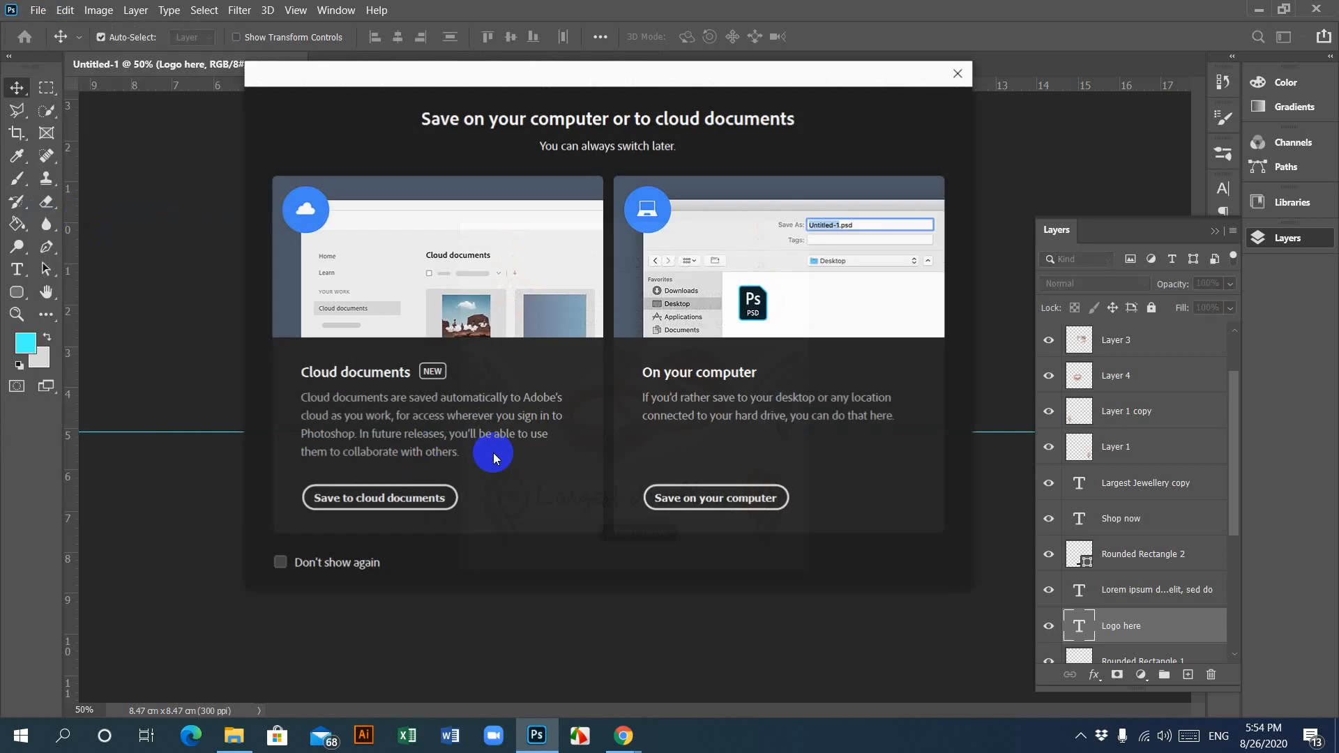
click(709, 581)
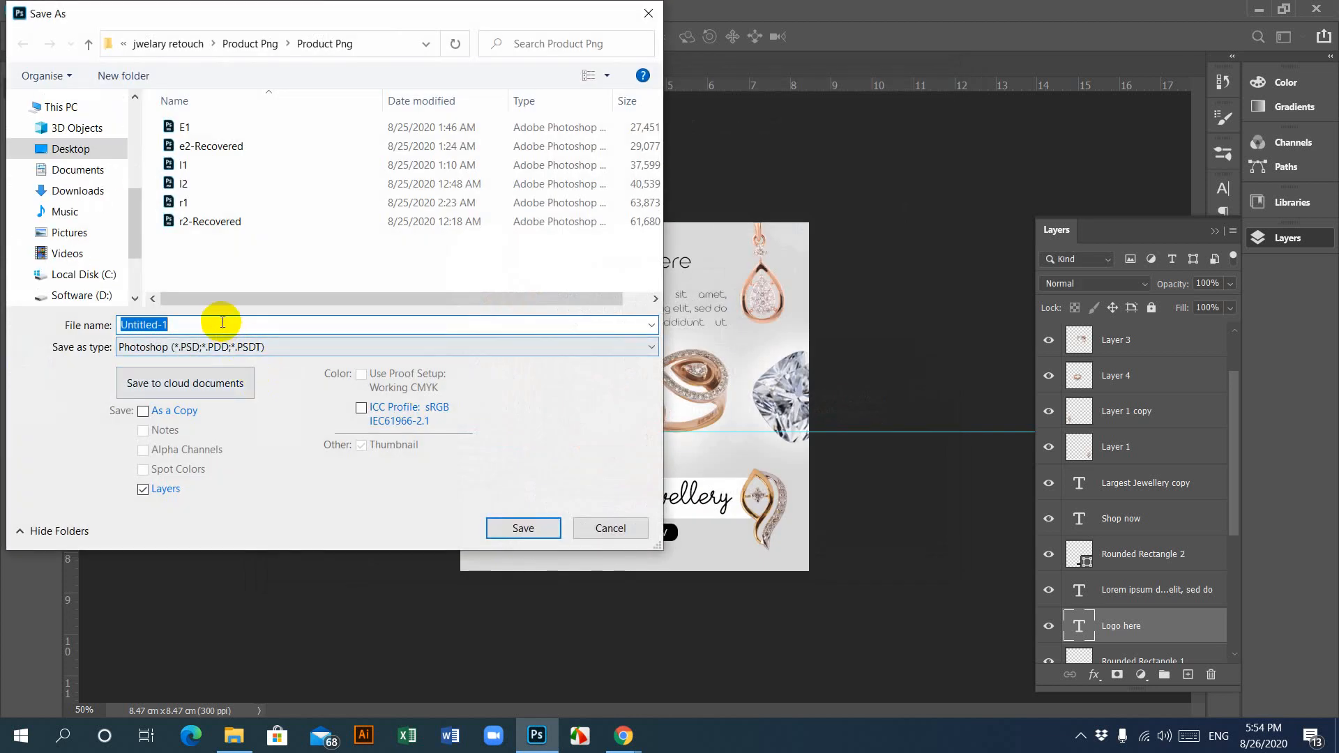
click(526, 529)
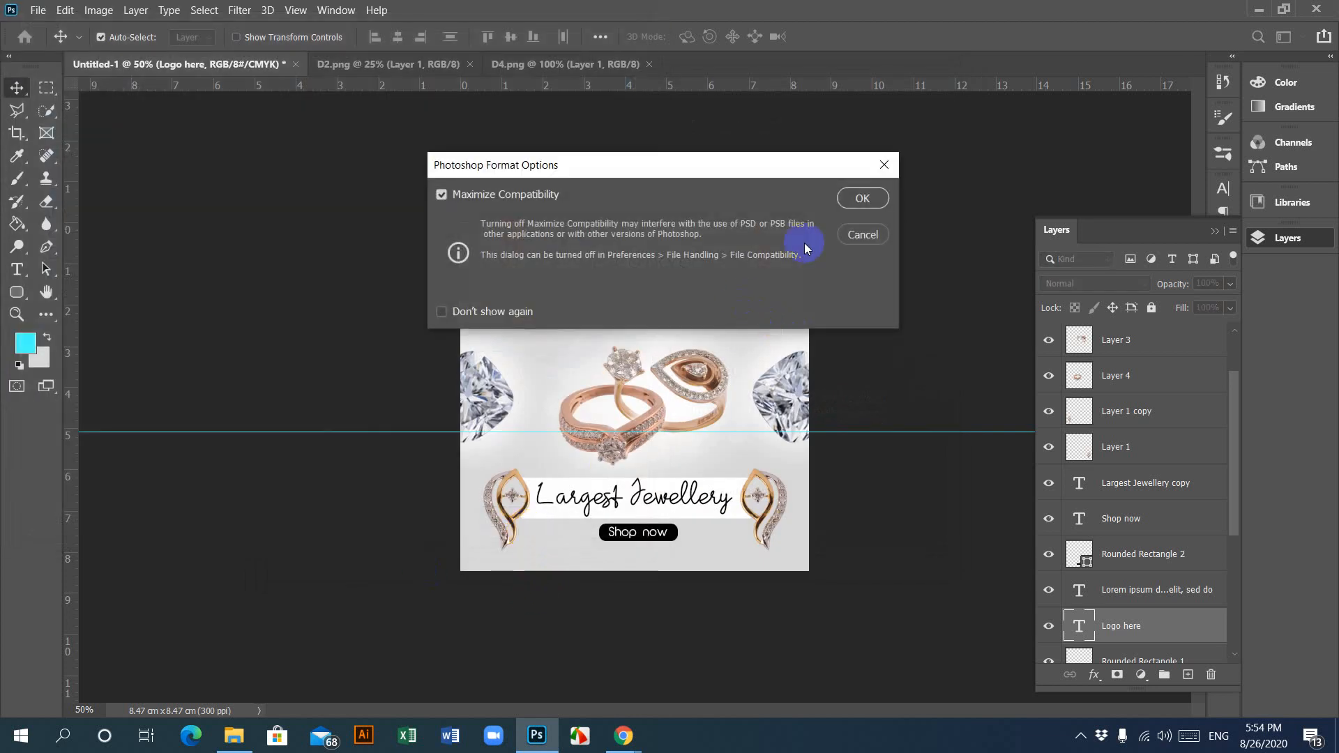
click(864, 200)
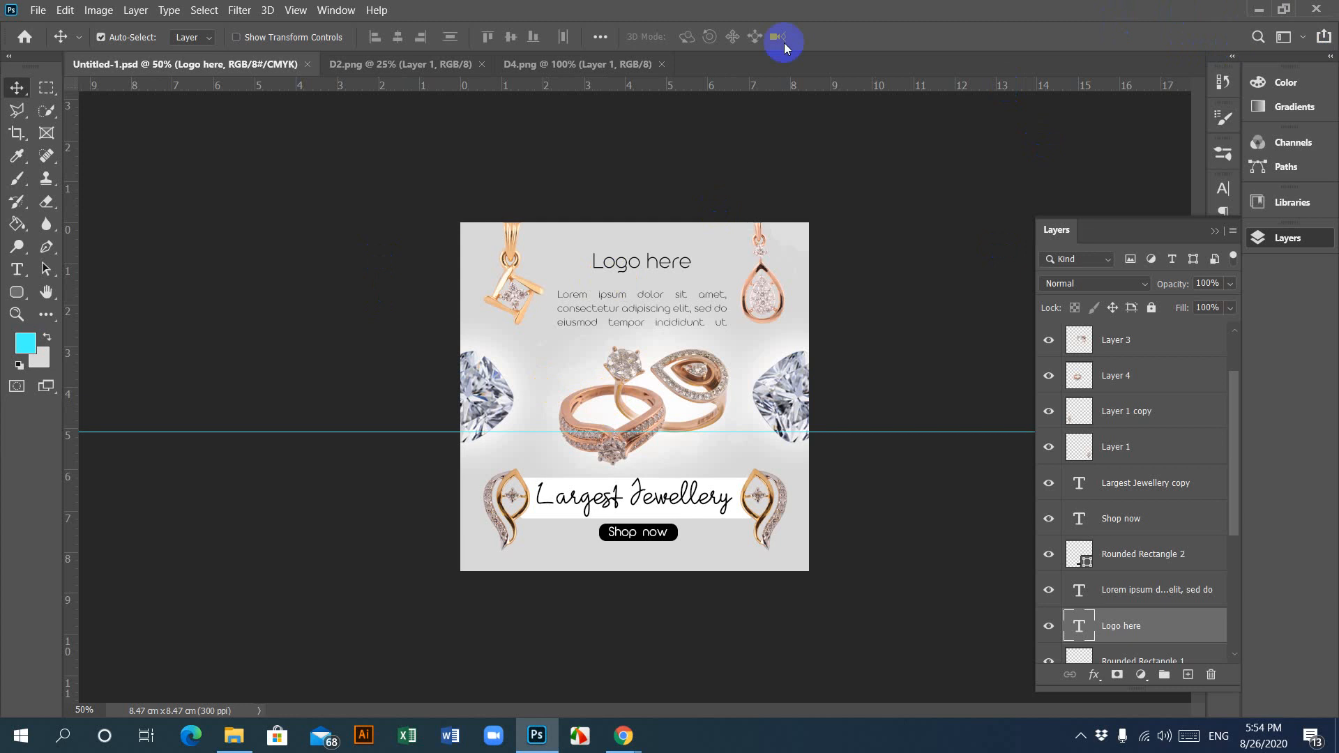
Step: Switch to Chrome and examine the "jewellery banner design" image results, including the Halsband, Dribbble bracelet and Jewels Galaxy banners
click(1259, 12)
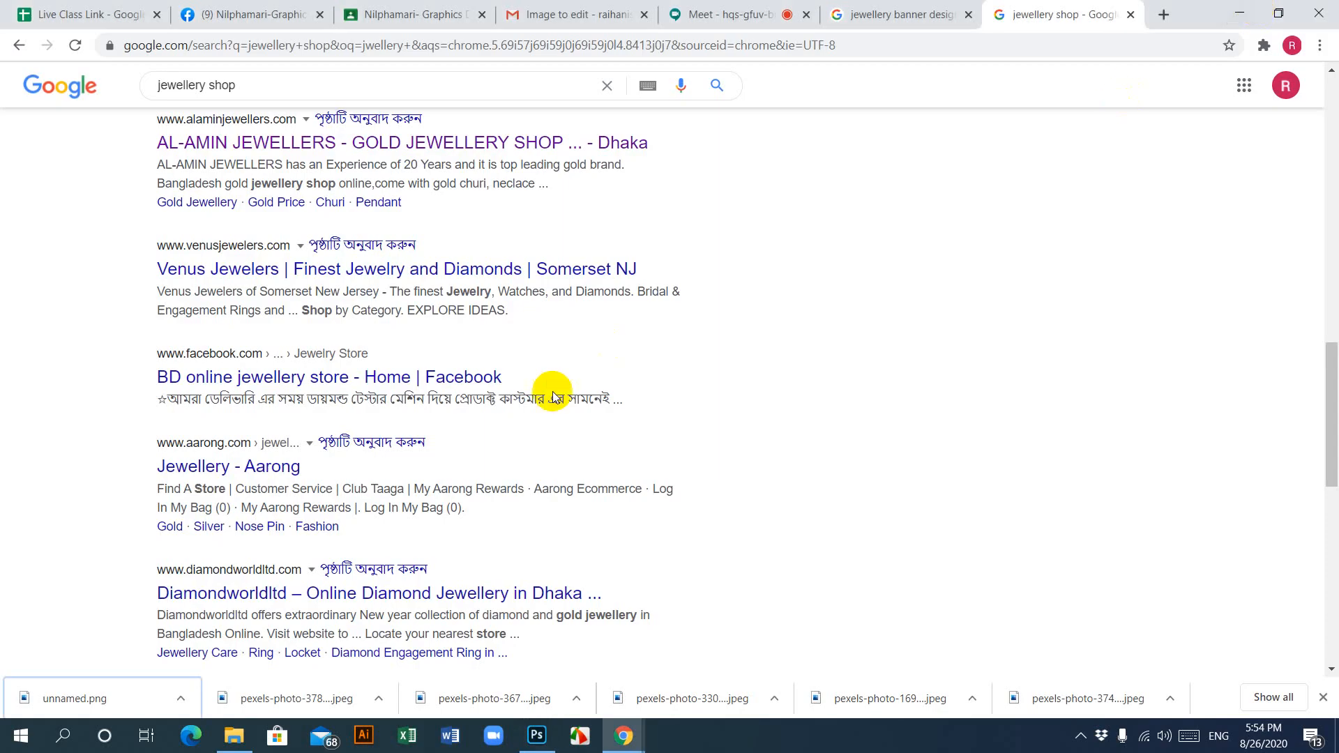
scroll(929, 428, up, 10)
scroll(928, 411, up, 5)
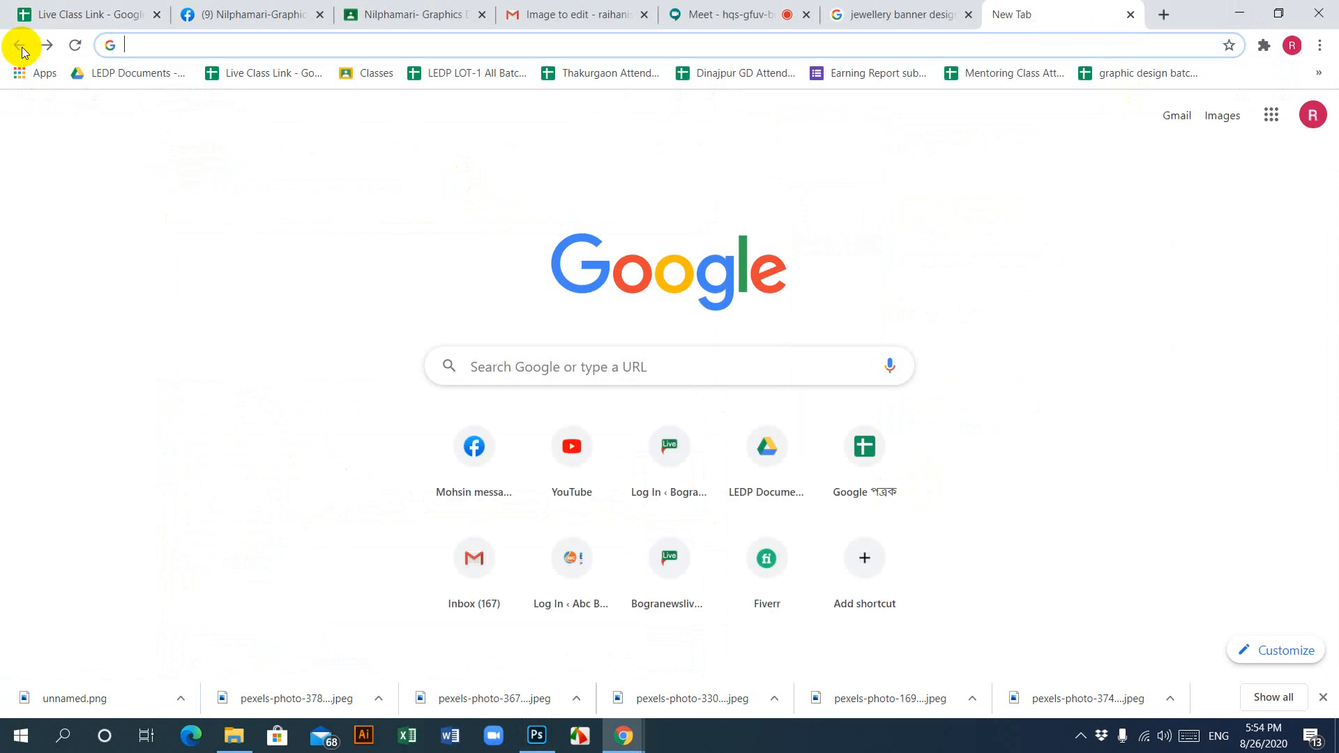
click(914, 22)
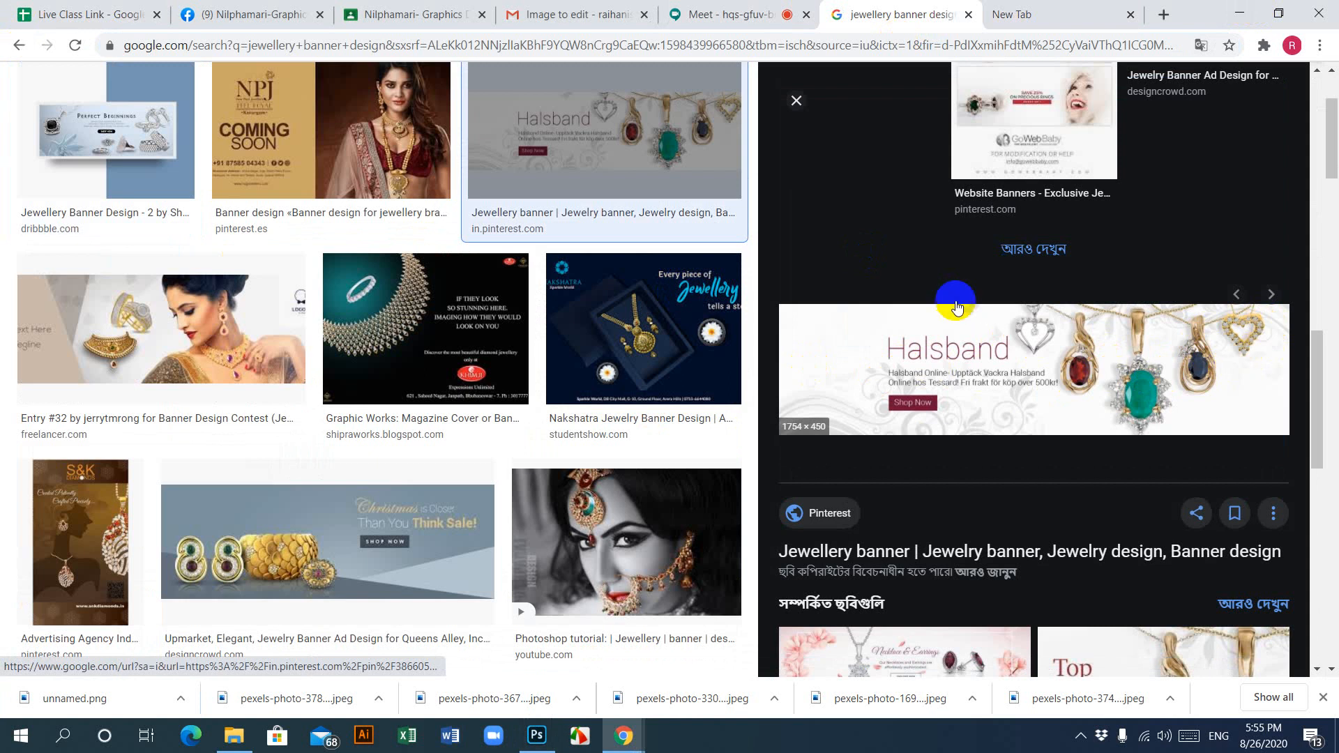
scroll(550, 449, down, 3)
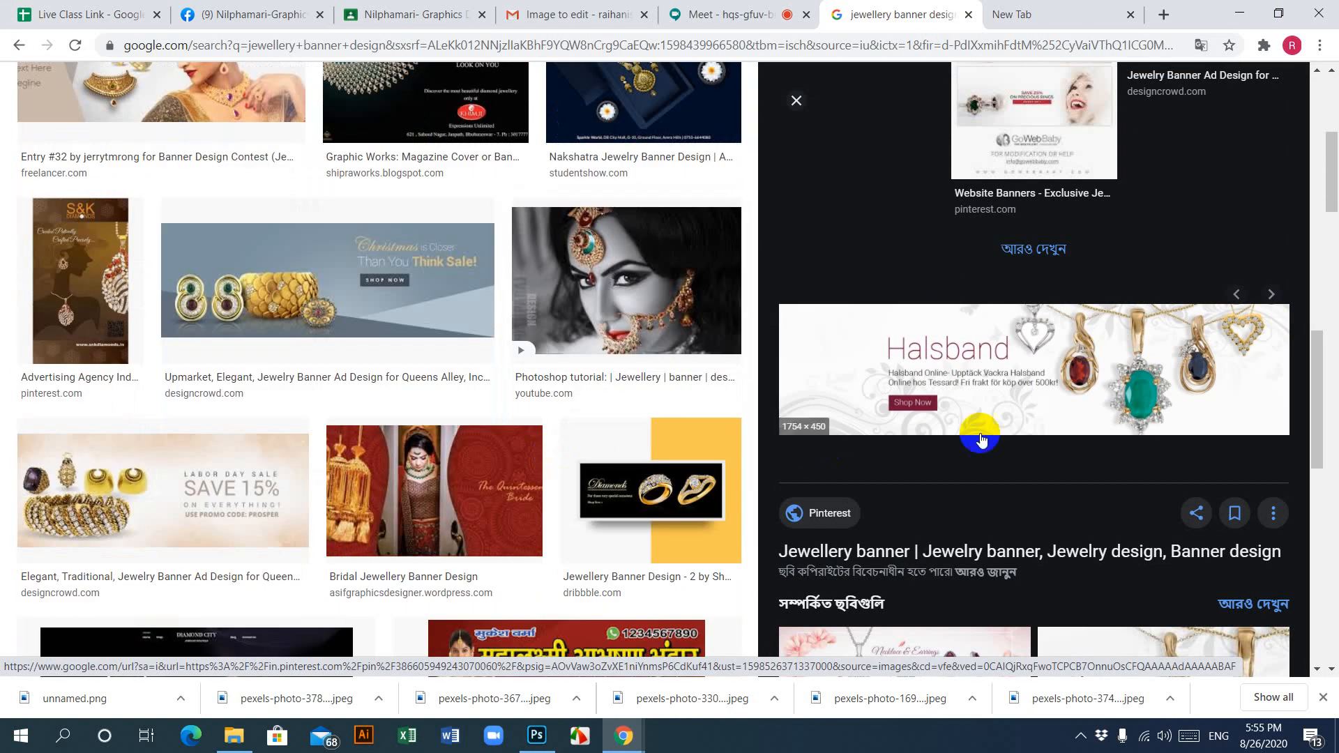
scroll(872, 374, down, 1)
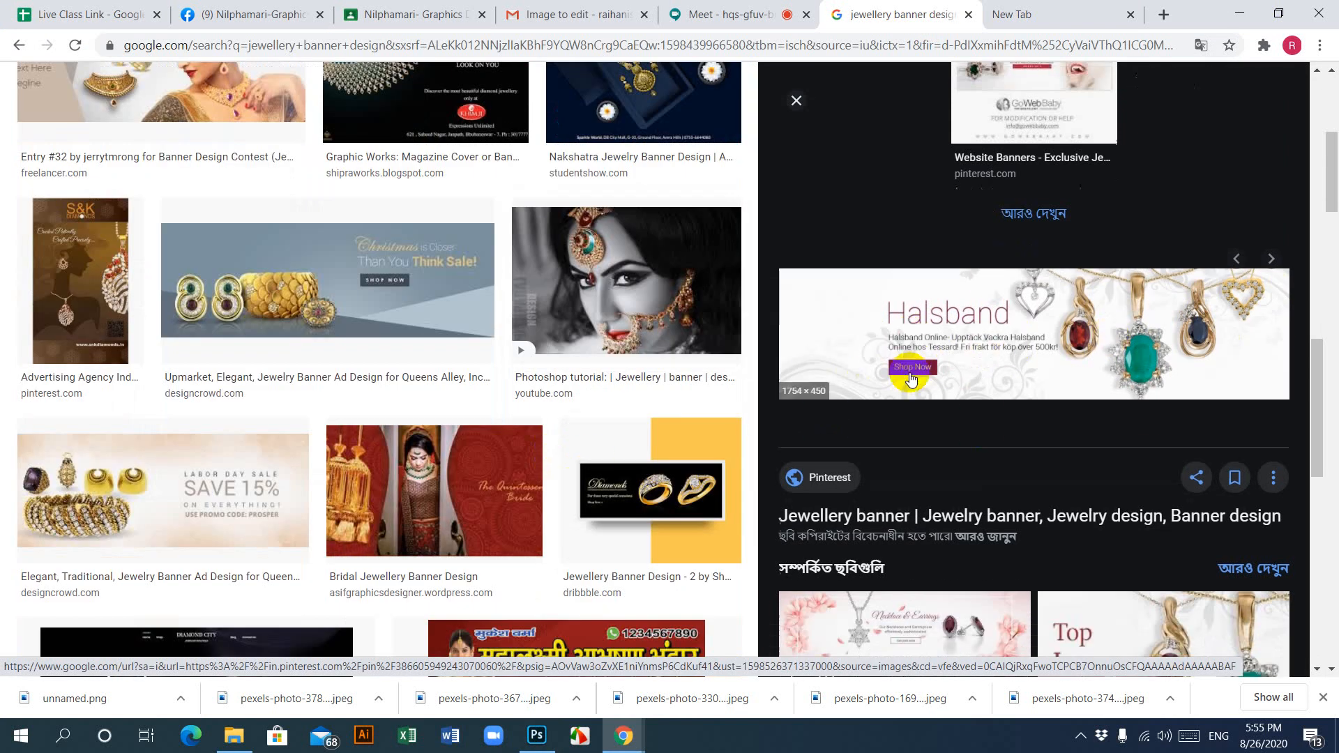
scroll(906, 374, up, 5)
scroll(898, 403, up, 10)
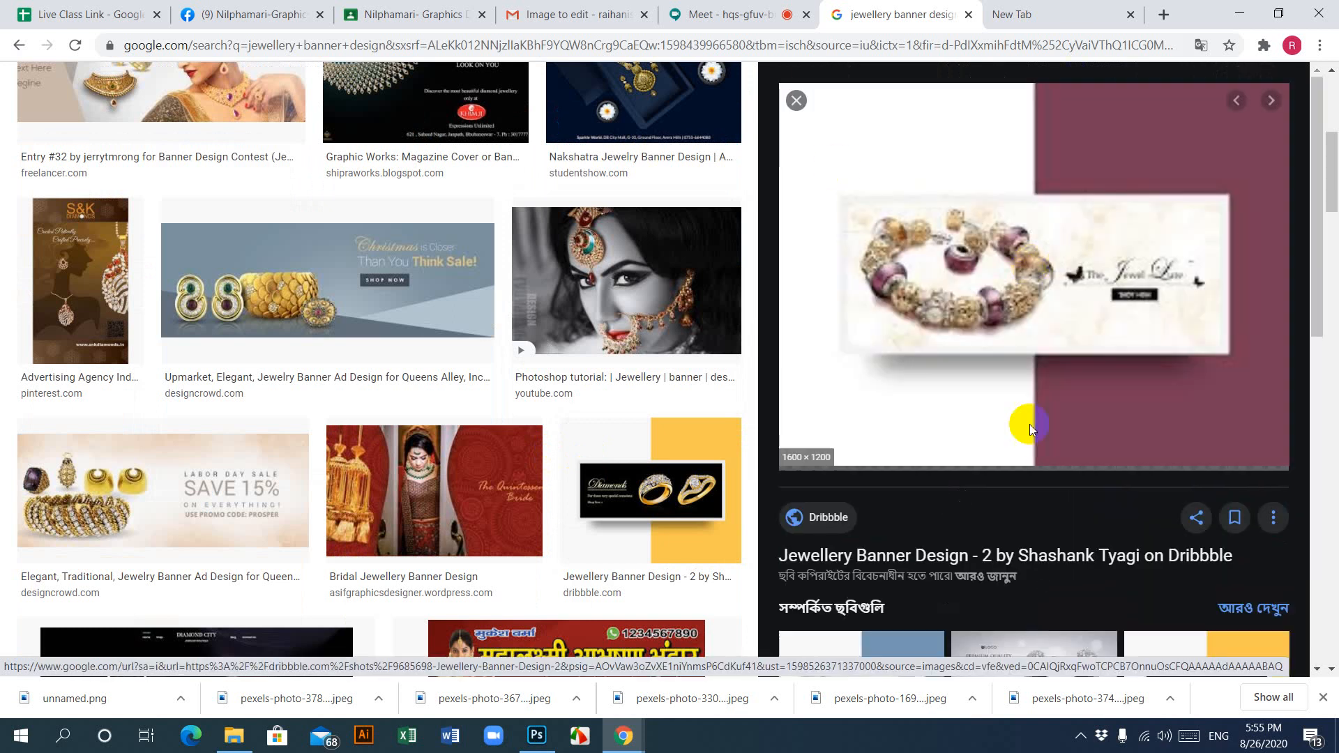
scroll(533, 462, down, 5)
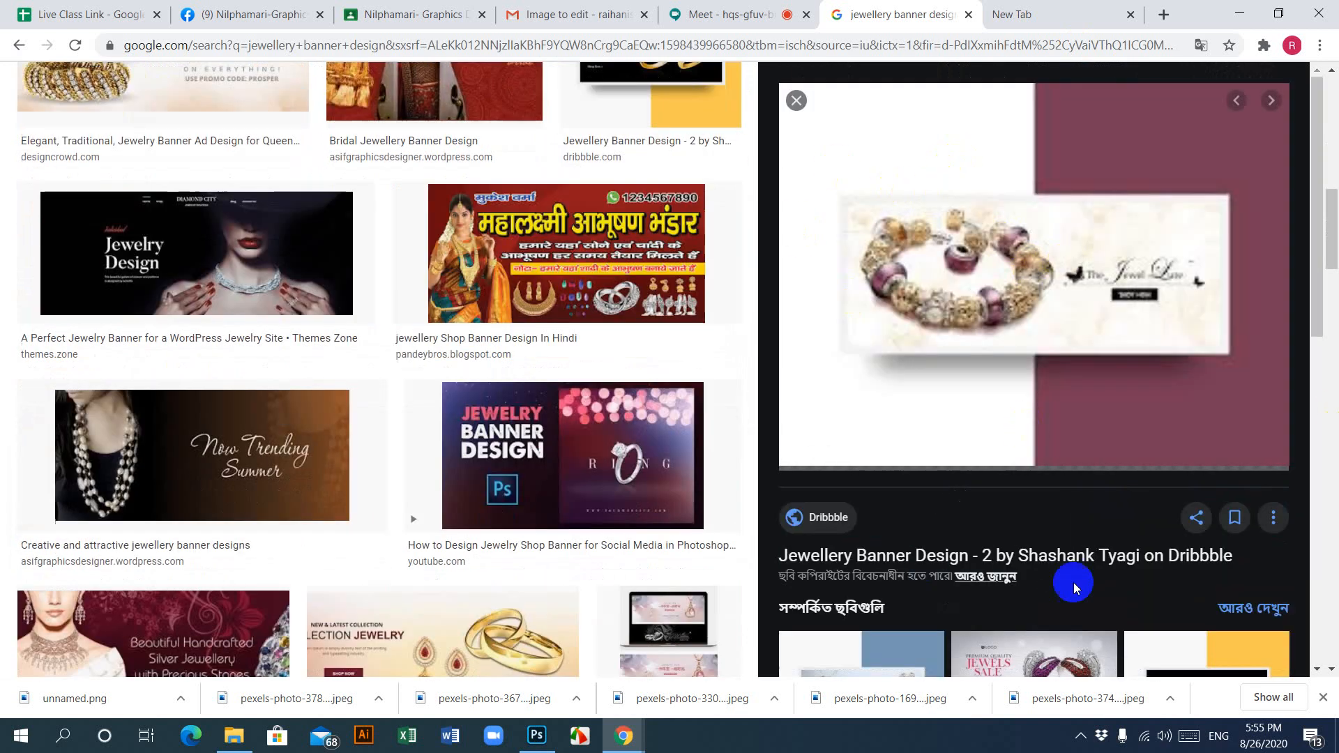
scroll(1073, 583, down, 10)
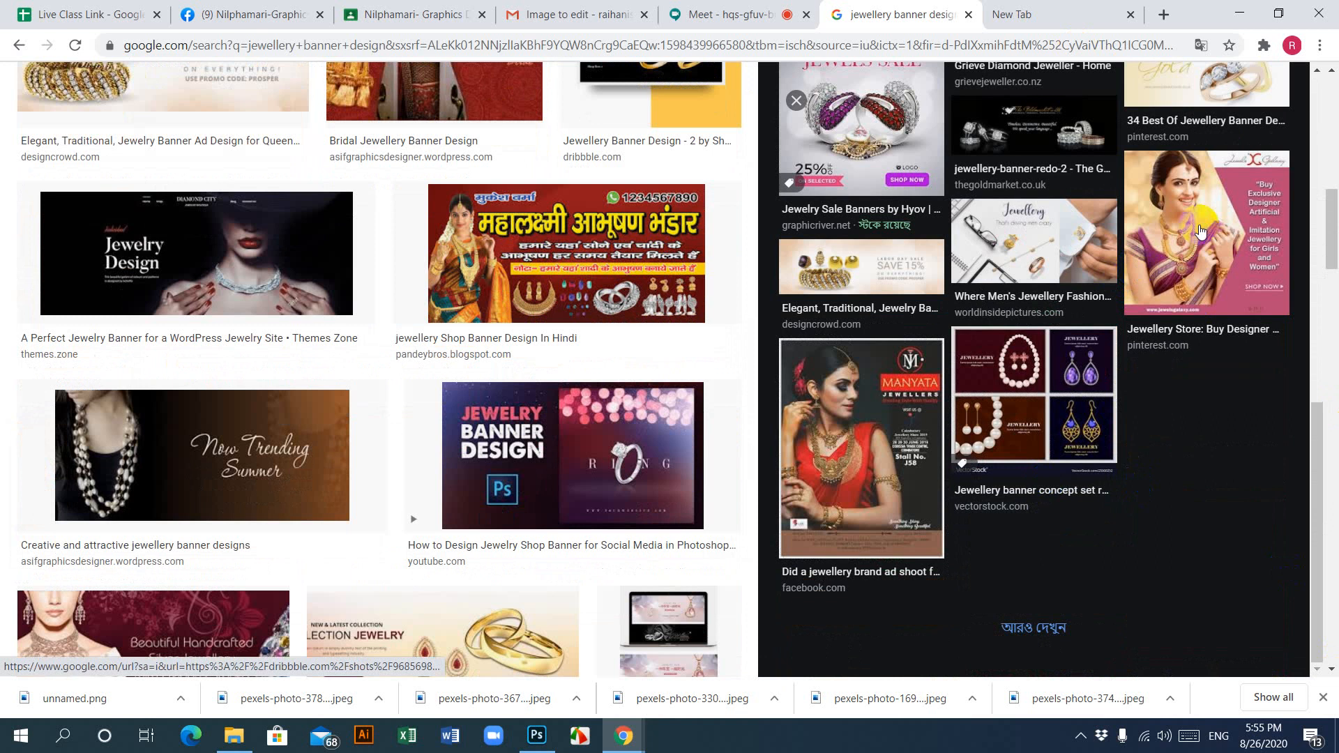
click(1200, 231)
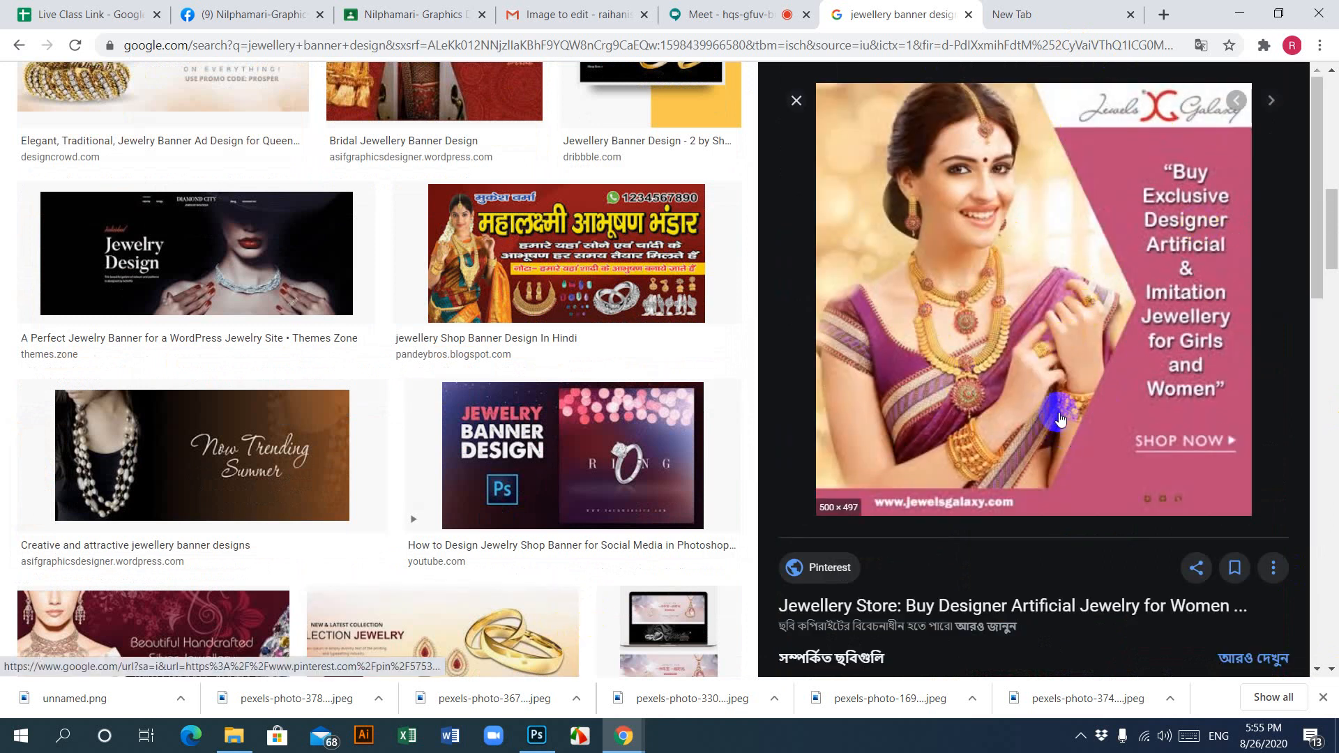
scroll(560, 437, down, 5)
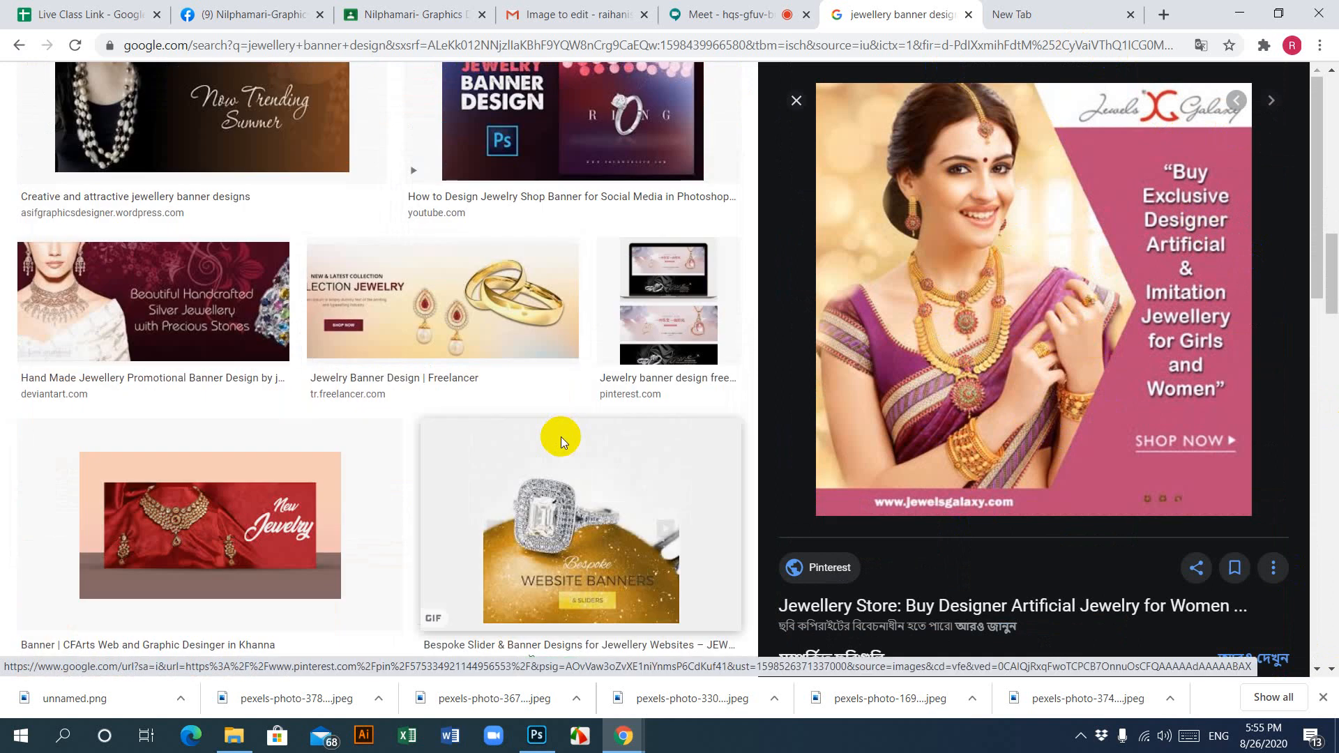
Step: Preview the Freelancer "Jewelry Banner Design" result and look through its related images and the other jewellery banner results
click(428, 395)
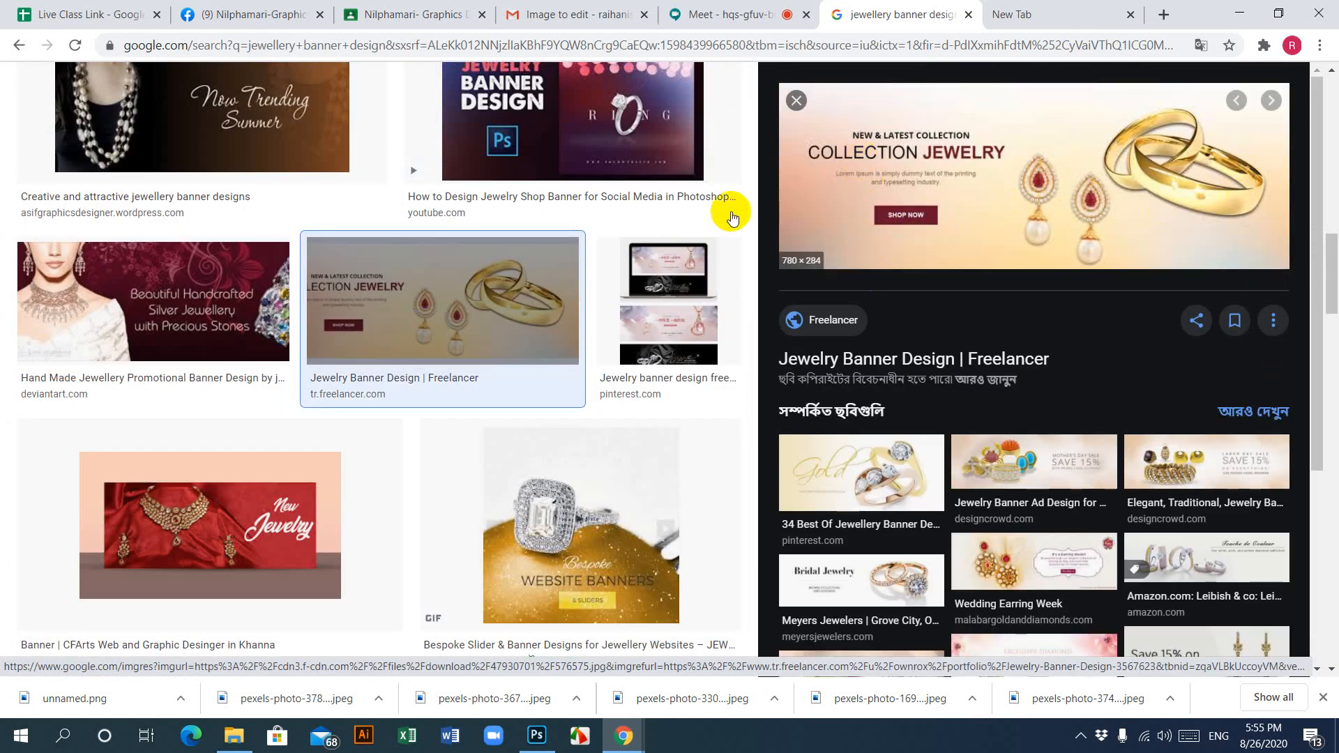
scroll(567, 463, down, 10)
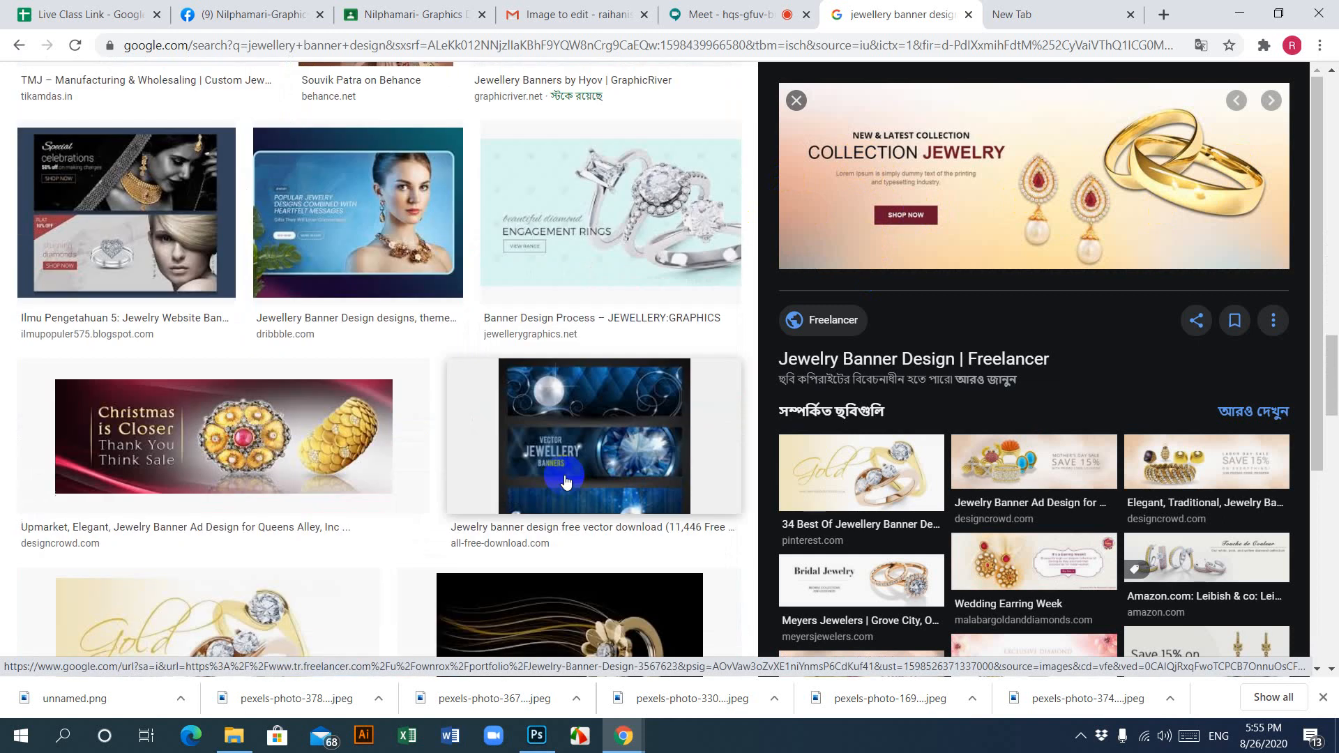
scroll(565, 480, down, 3)
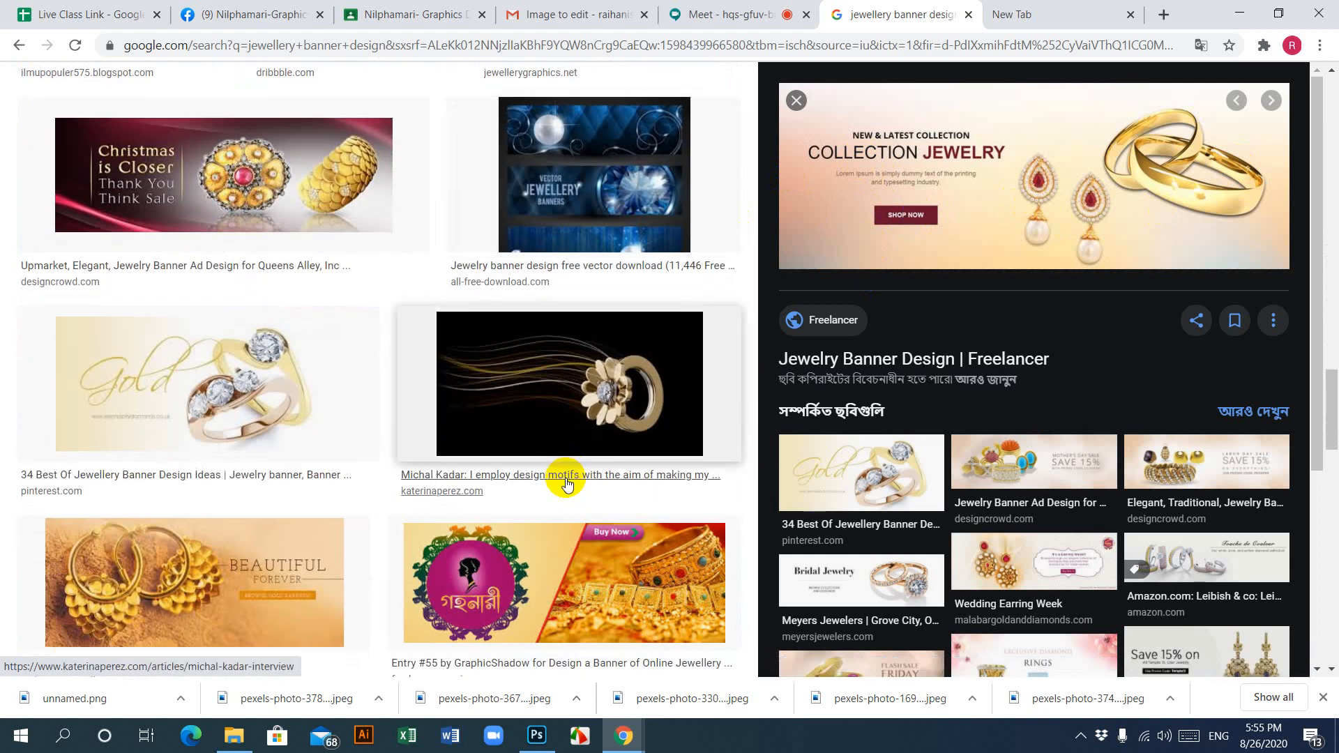
scroll(566, 483, down, 5)
scroll(581, 476, down, 2)
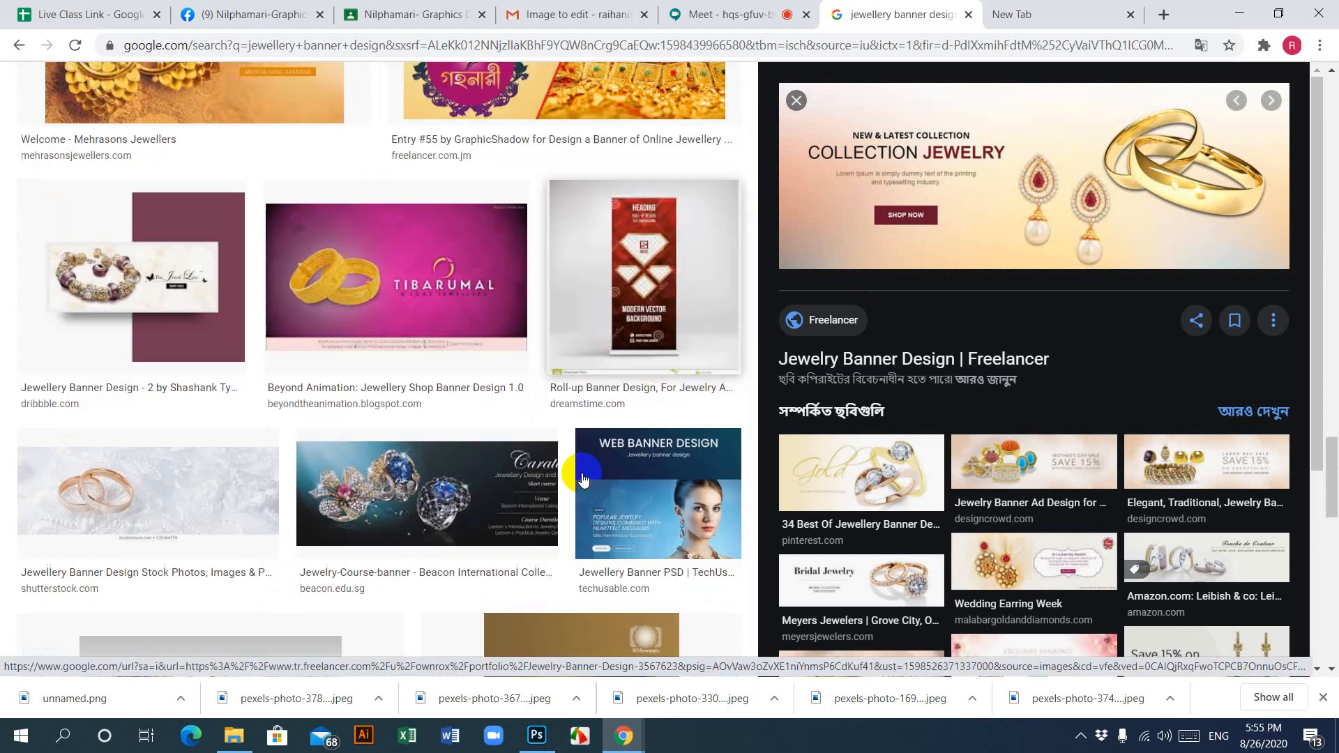
scroll(583, 478, down, 5)
scroll(584, 480, down, 2)
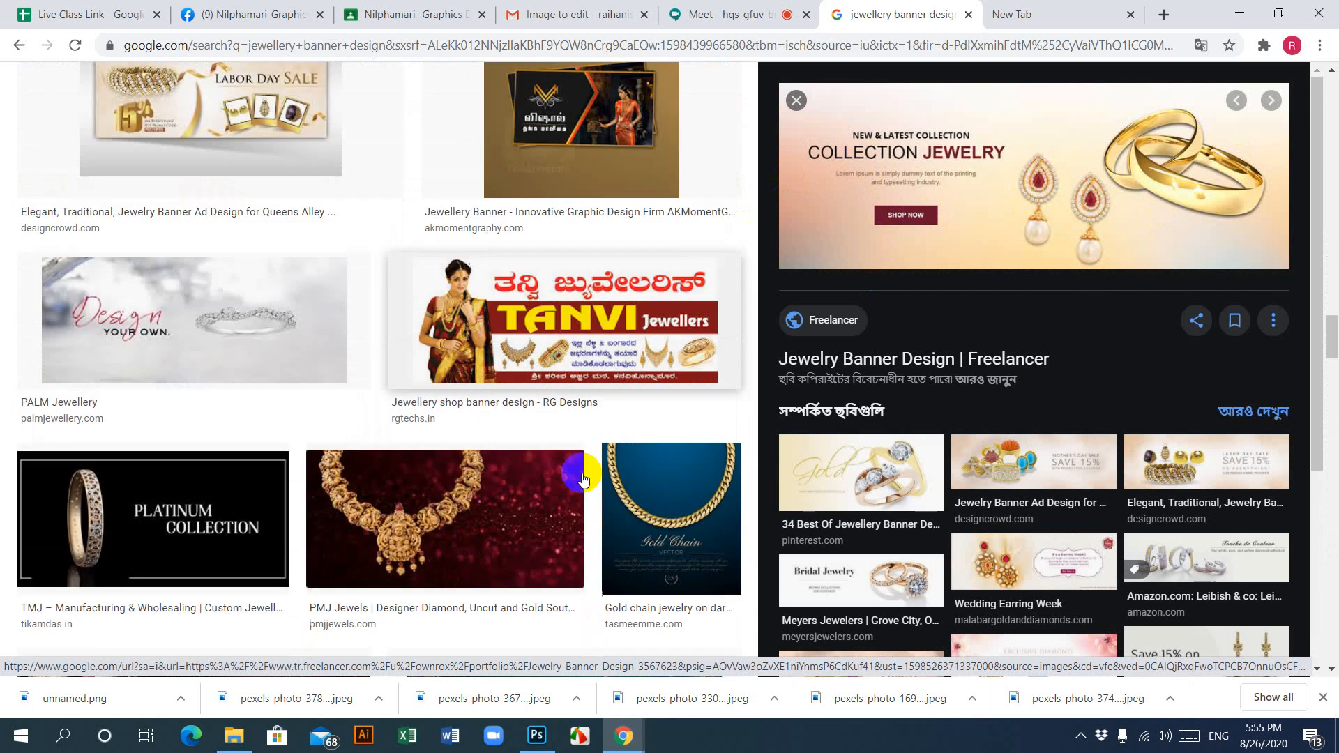
scroll(993, 544, down, 3)
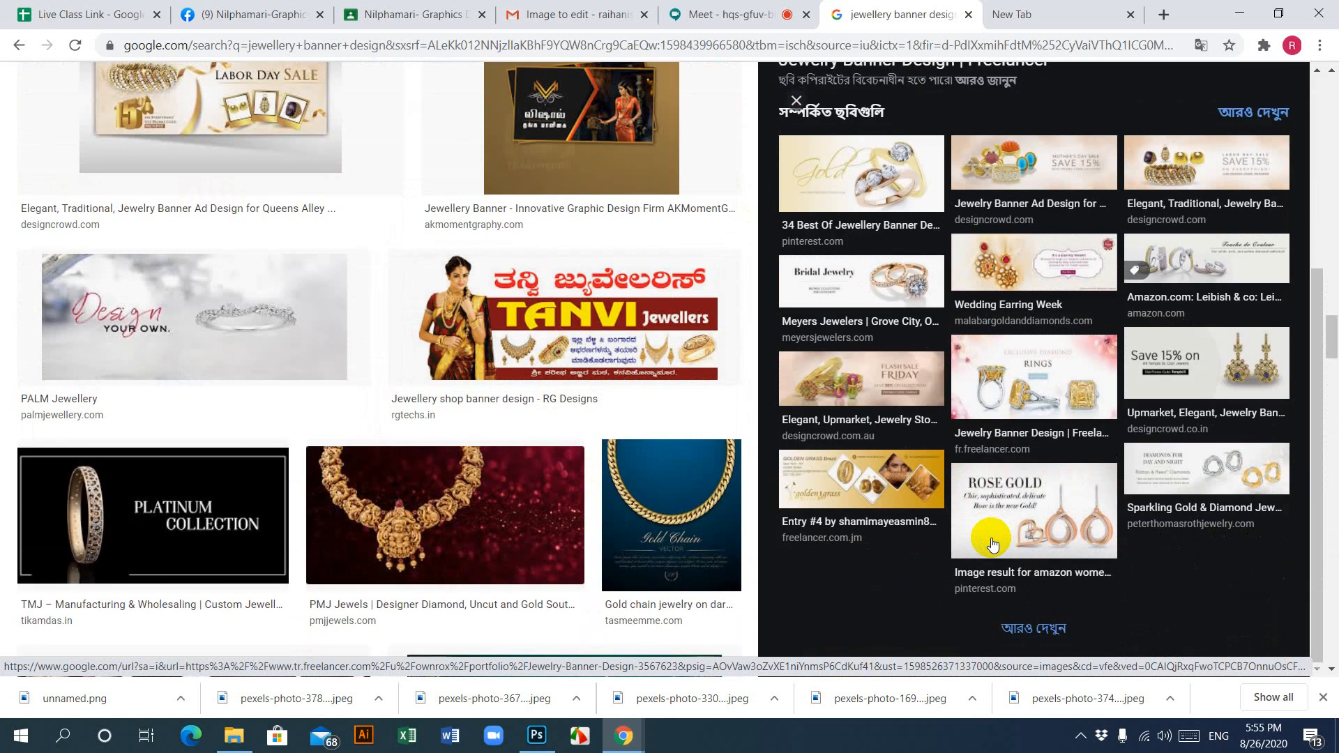
scroll(993, 544, down, 3)
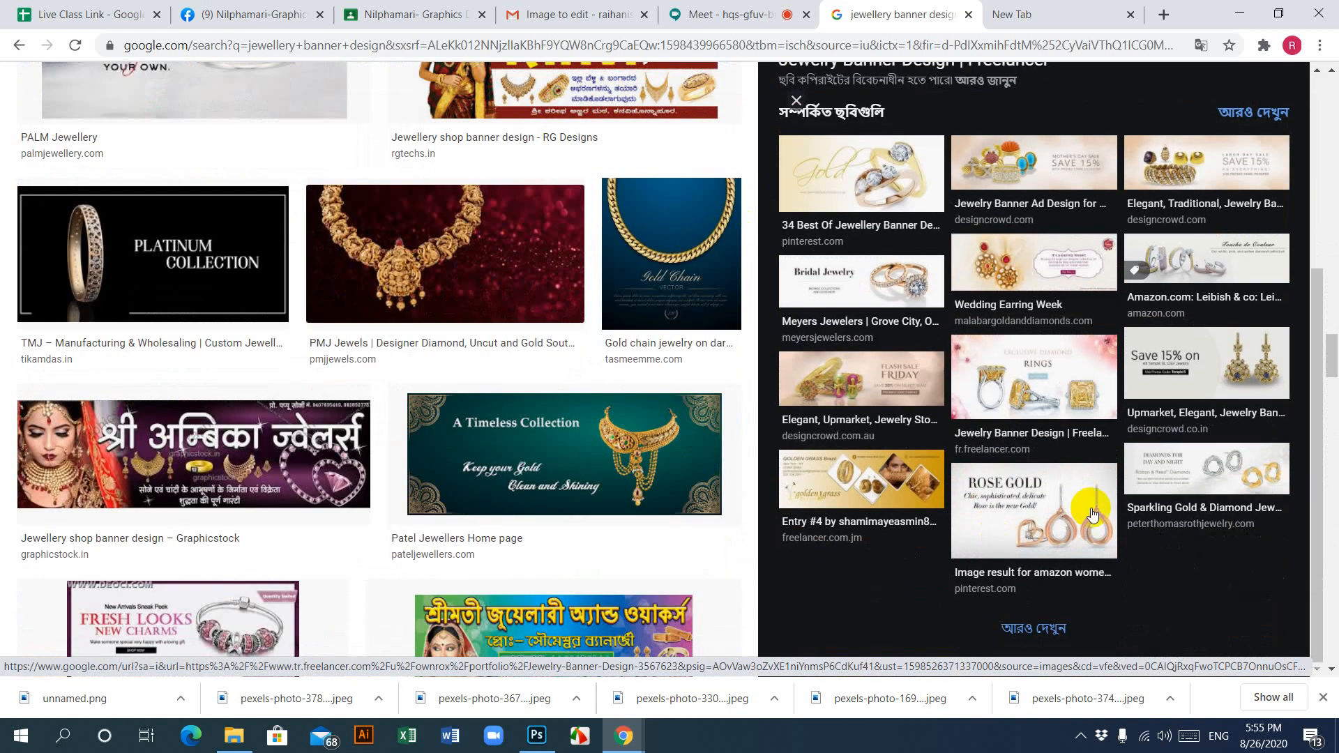
scroll(1063, 512, up, 4)
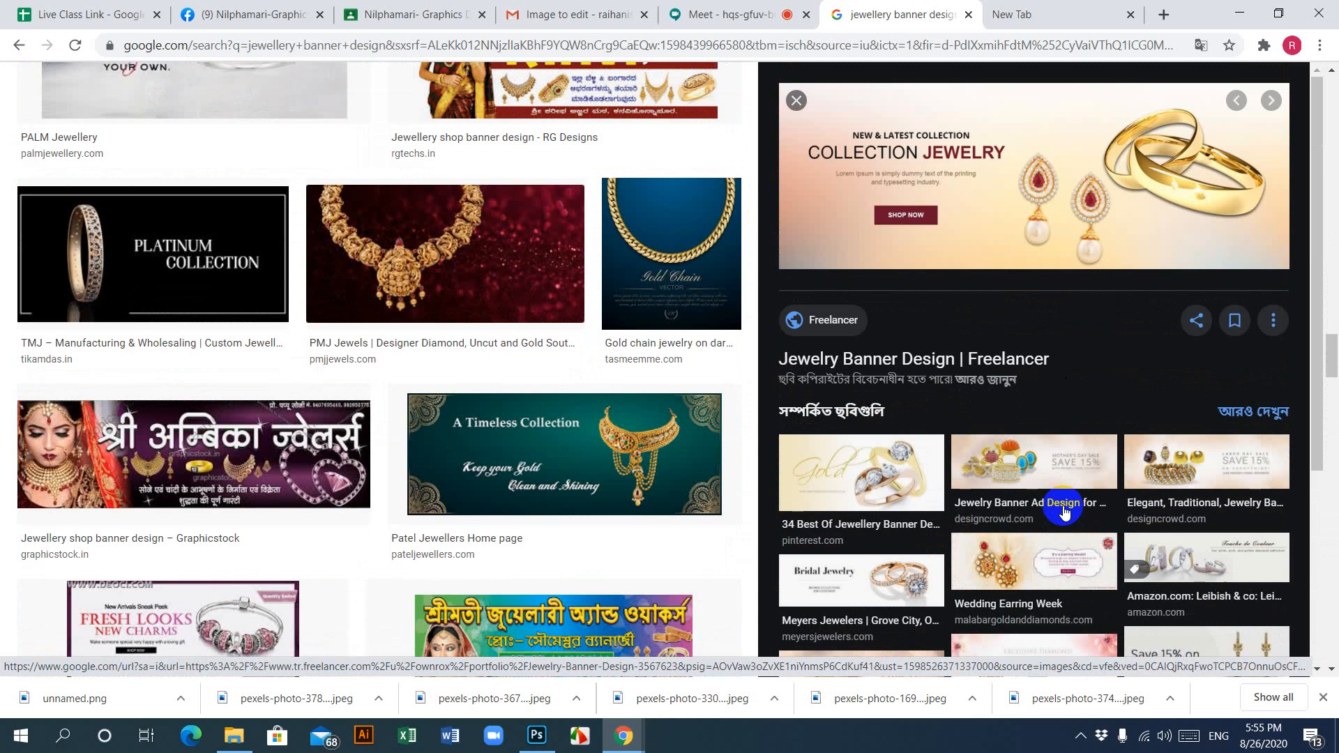
scroll(795, 258, up, 10)
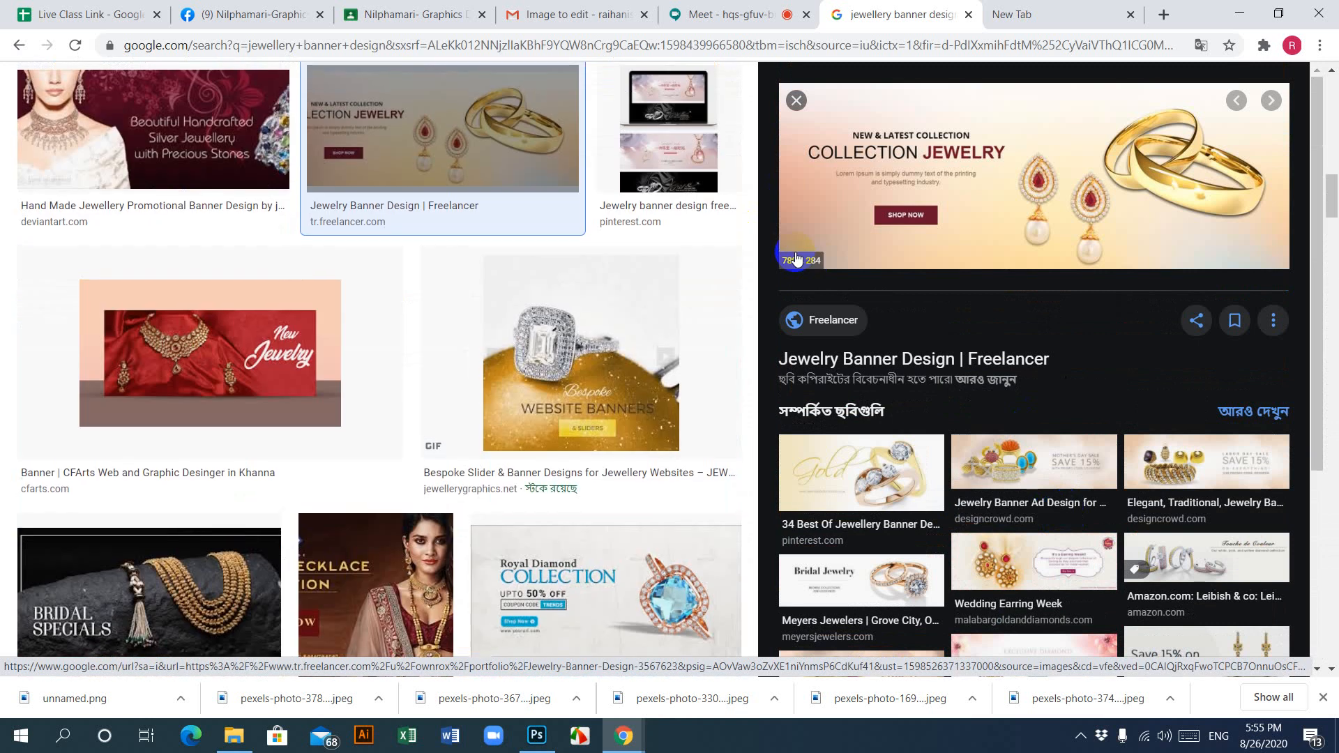
scroll(795, 258, up, 10)
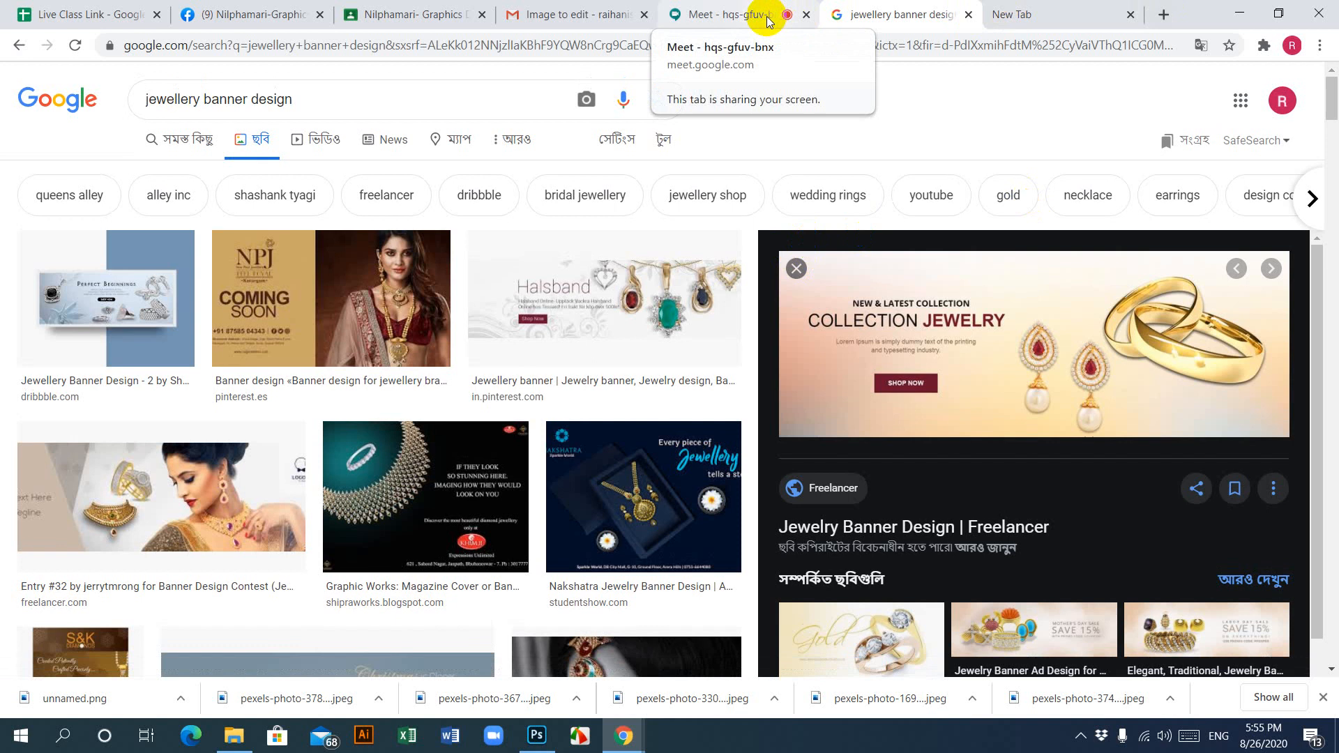
click(584, 12)
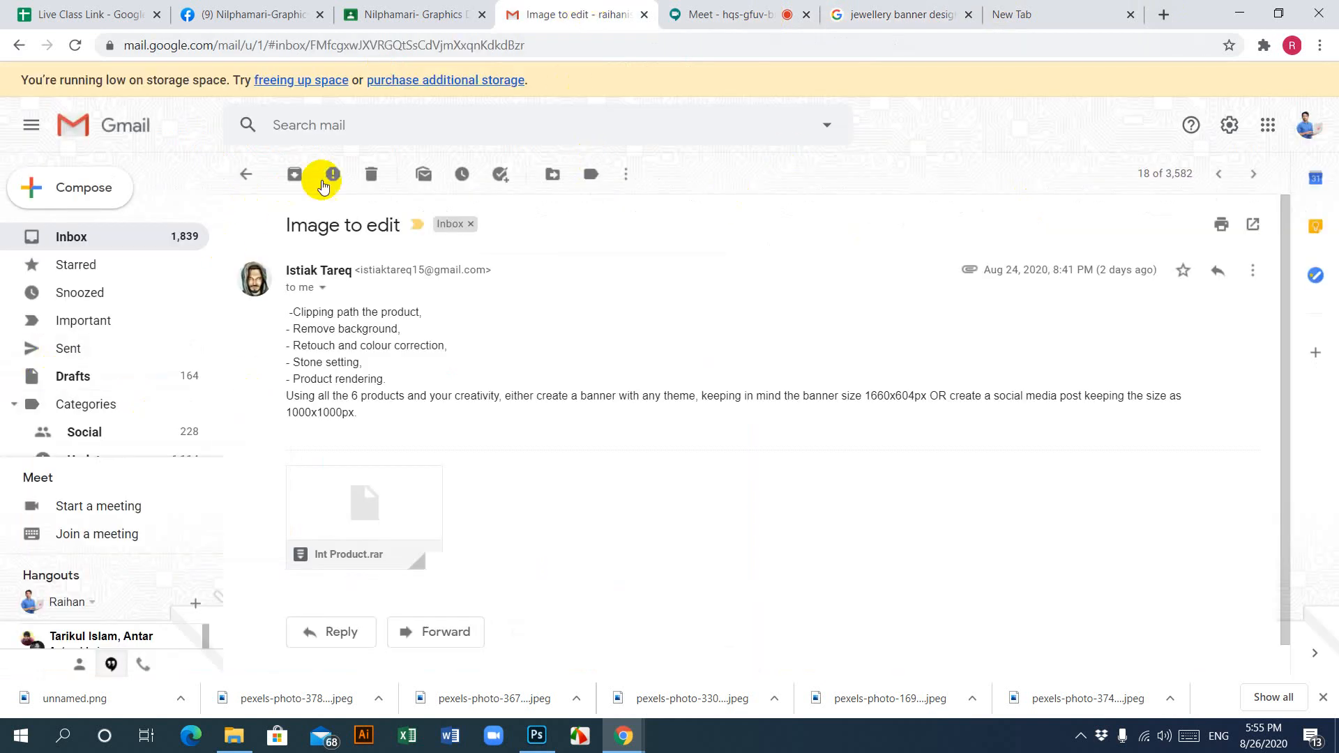
click(90, 235)
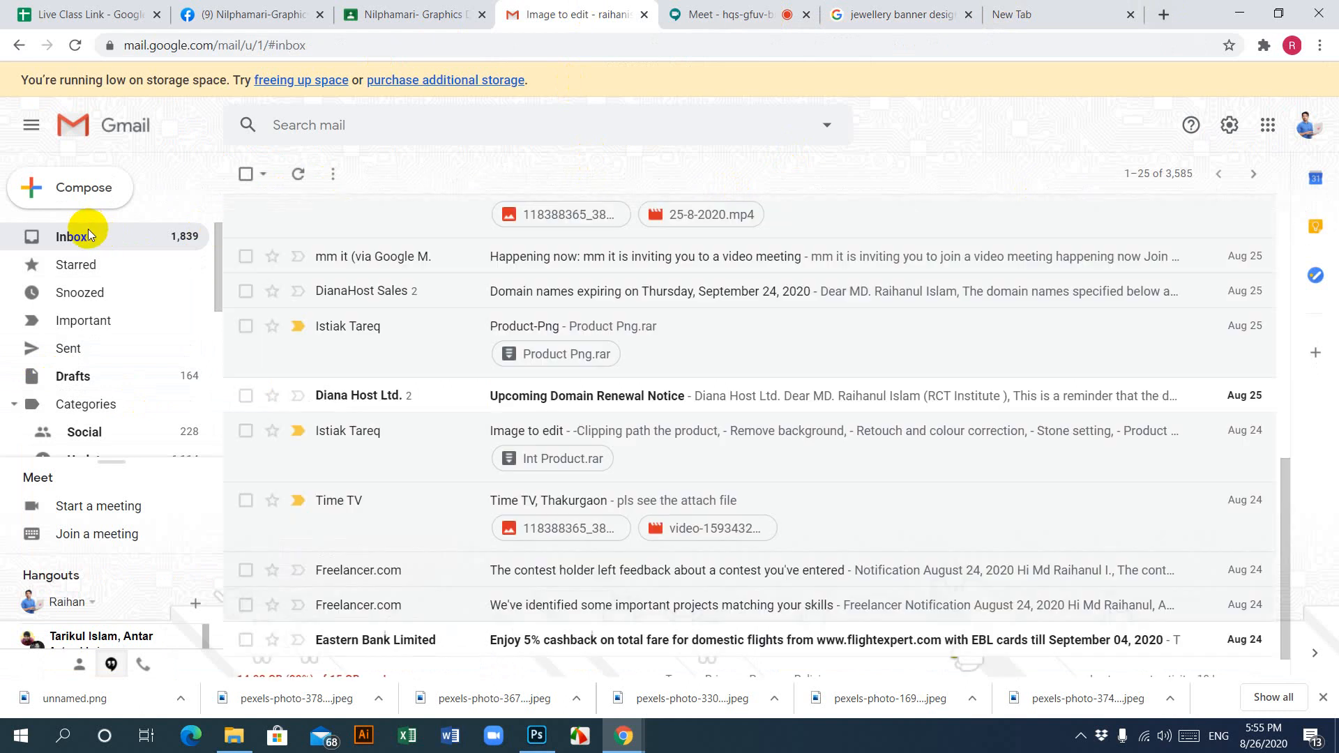
scroll(605, 237, up, 8)
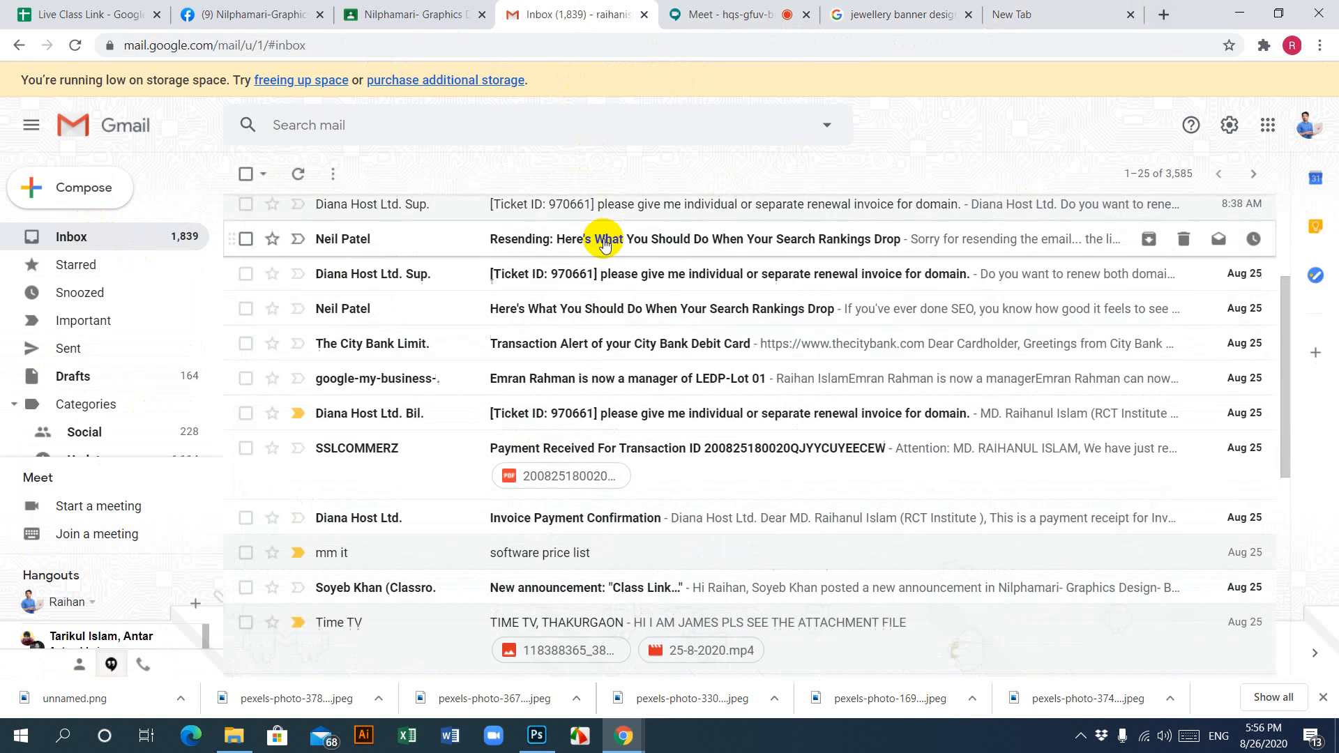
scroll(603, 232, up, 1)
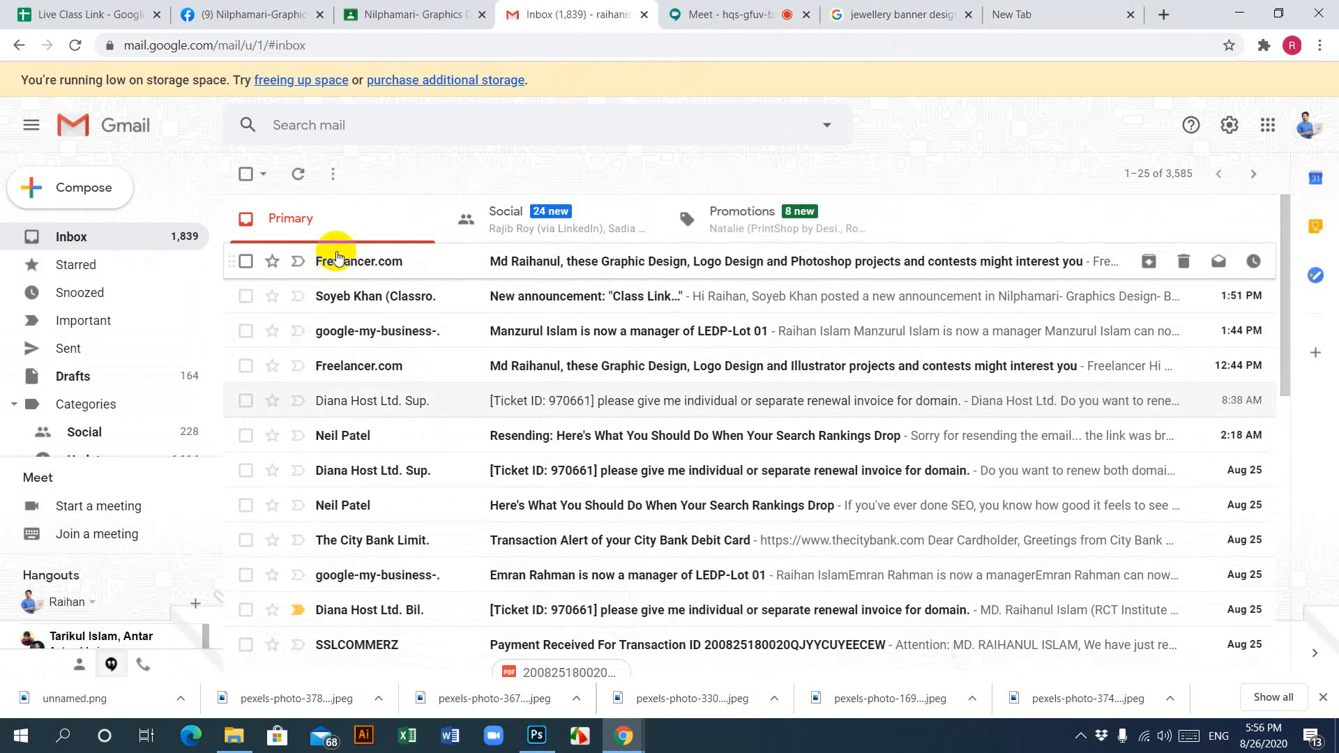
click(245, 261)
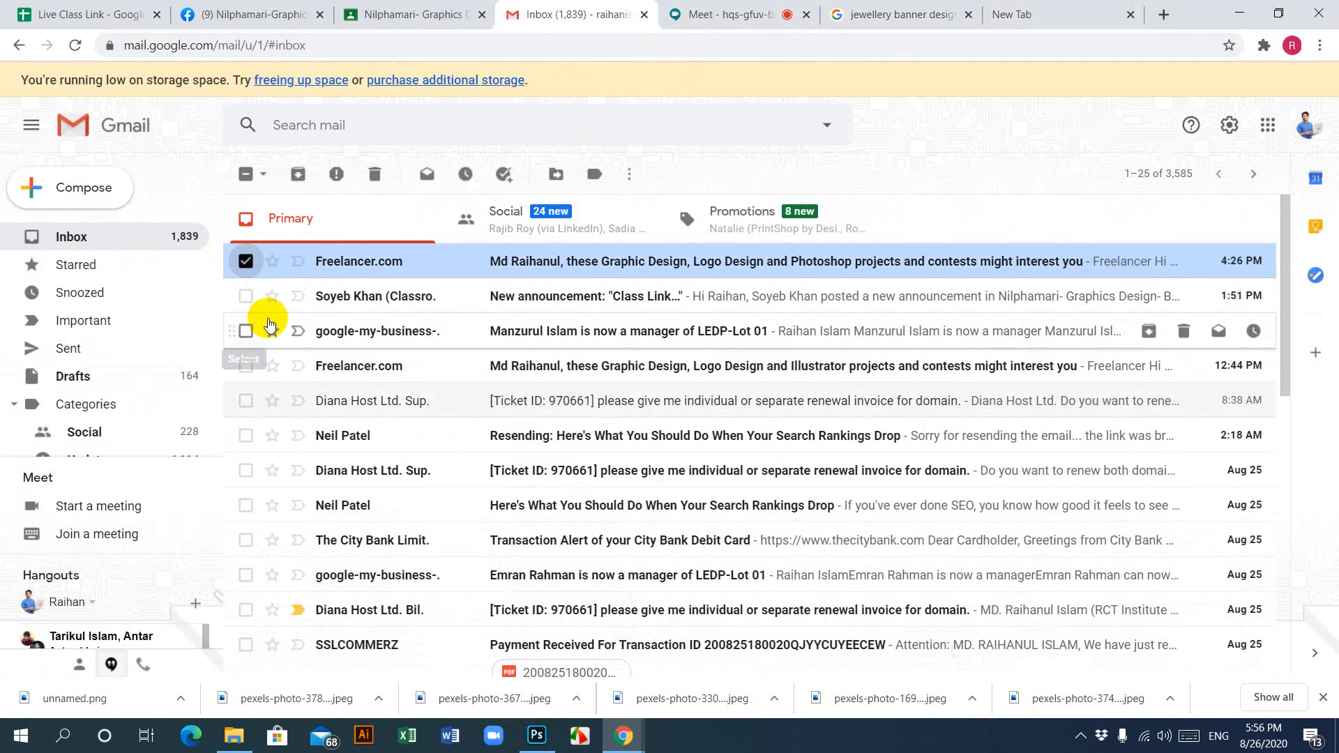
click(245, 296)
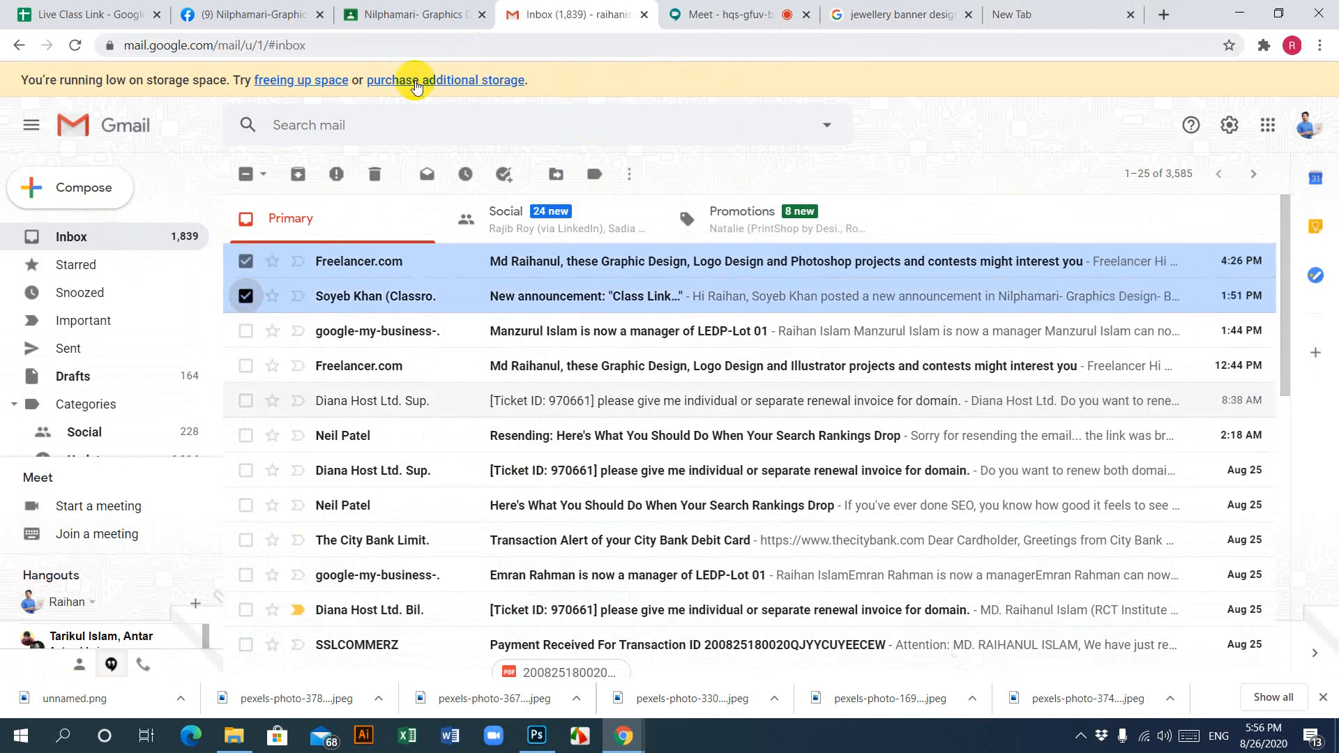
click(380, 176)
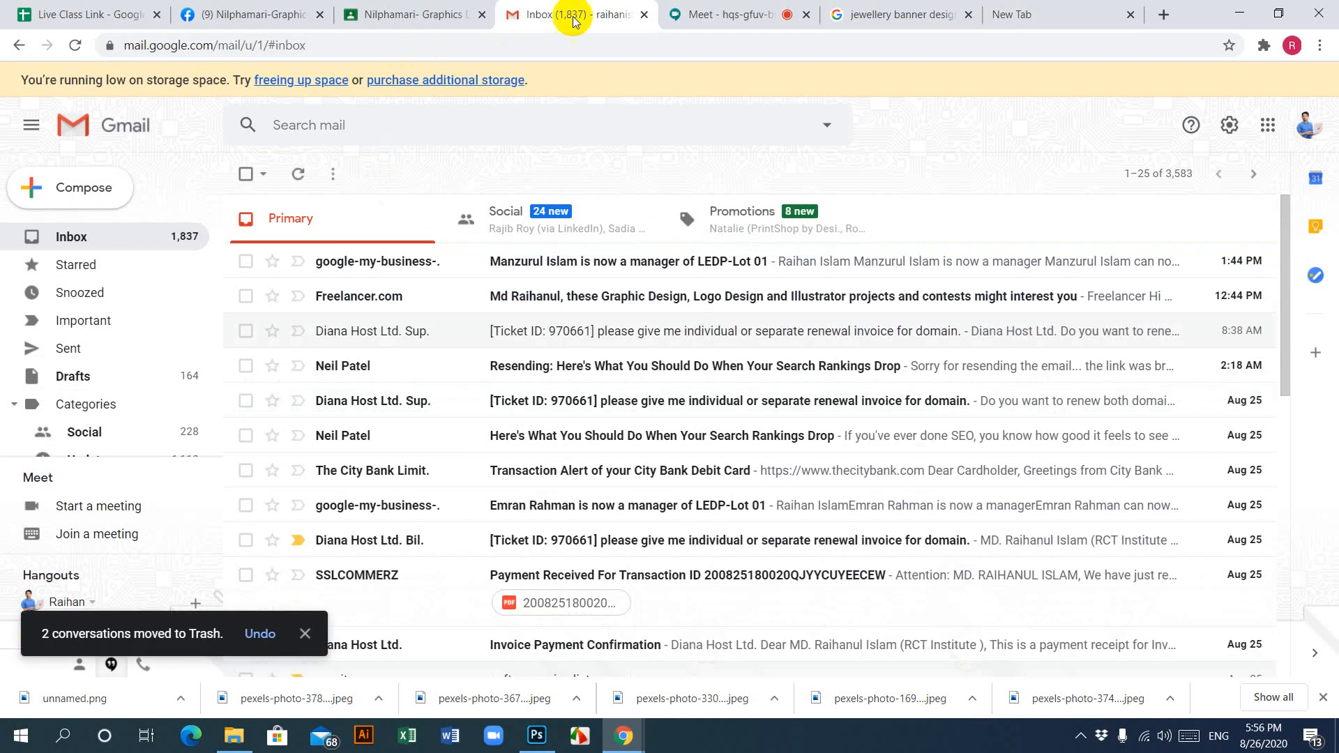
Step: Switch to Google Classroom, start a new announcement for all students and begin attaching a computer file through Google Drive upload
click(440, 31)
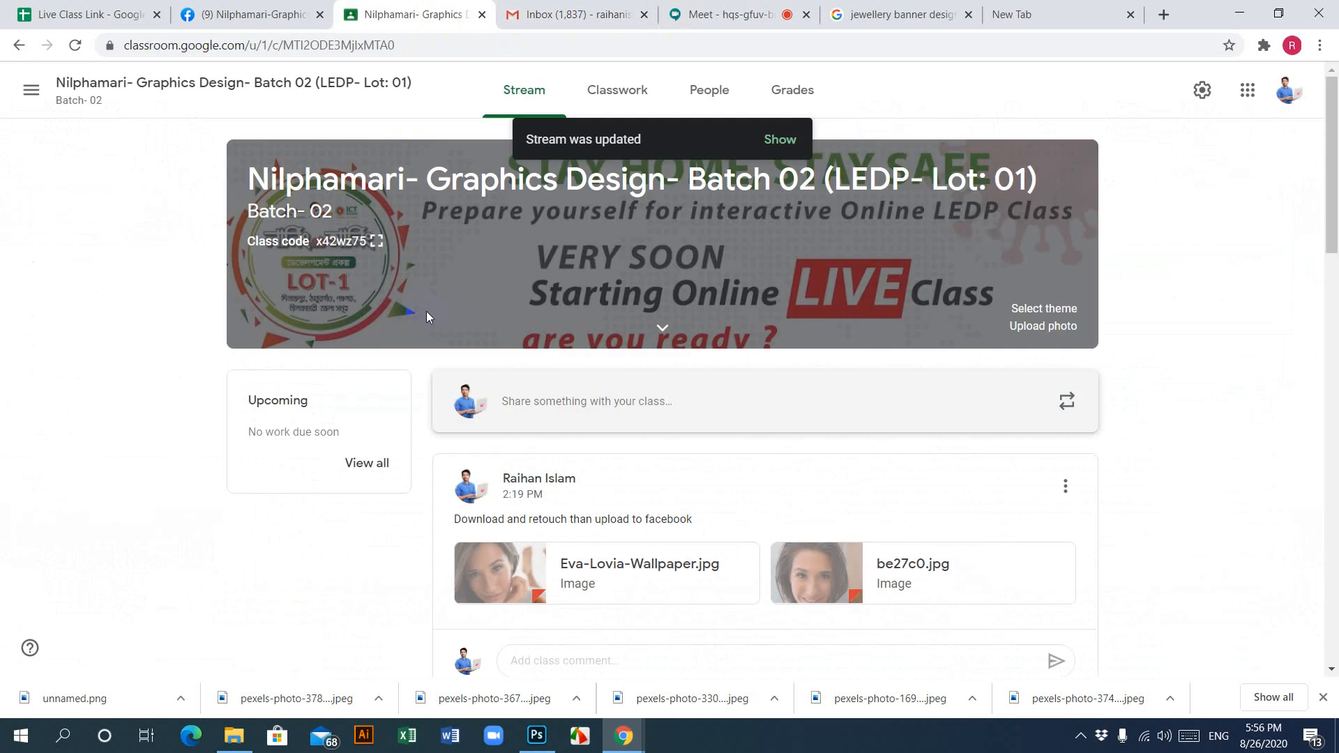
click(717, 407)
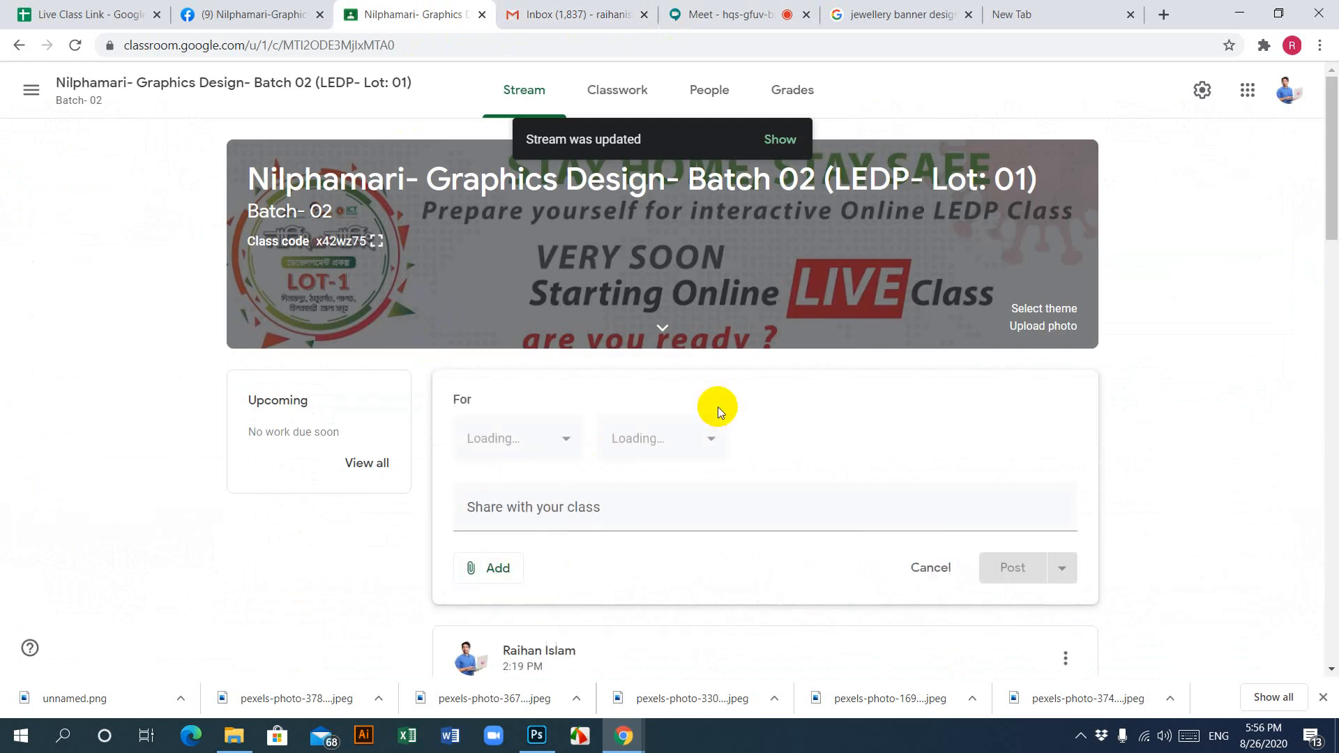
click(494, 633)
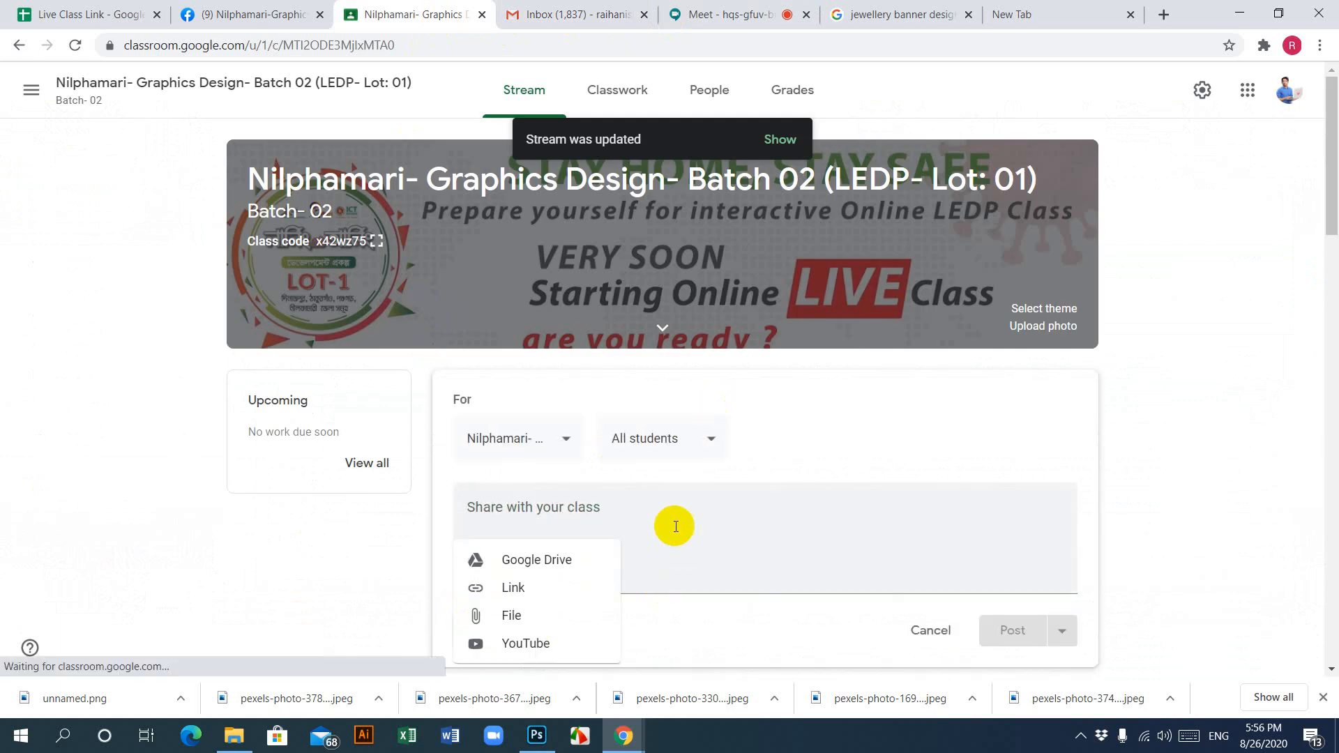
scroll(662, 509, down, 1)
click(464, 463)
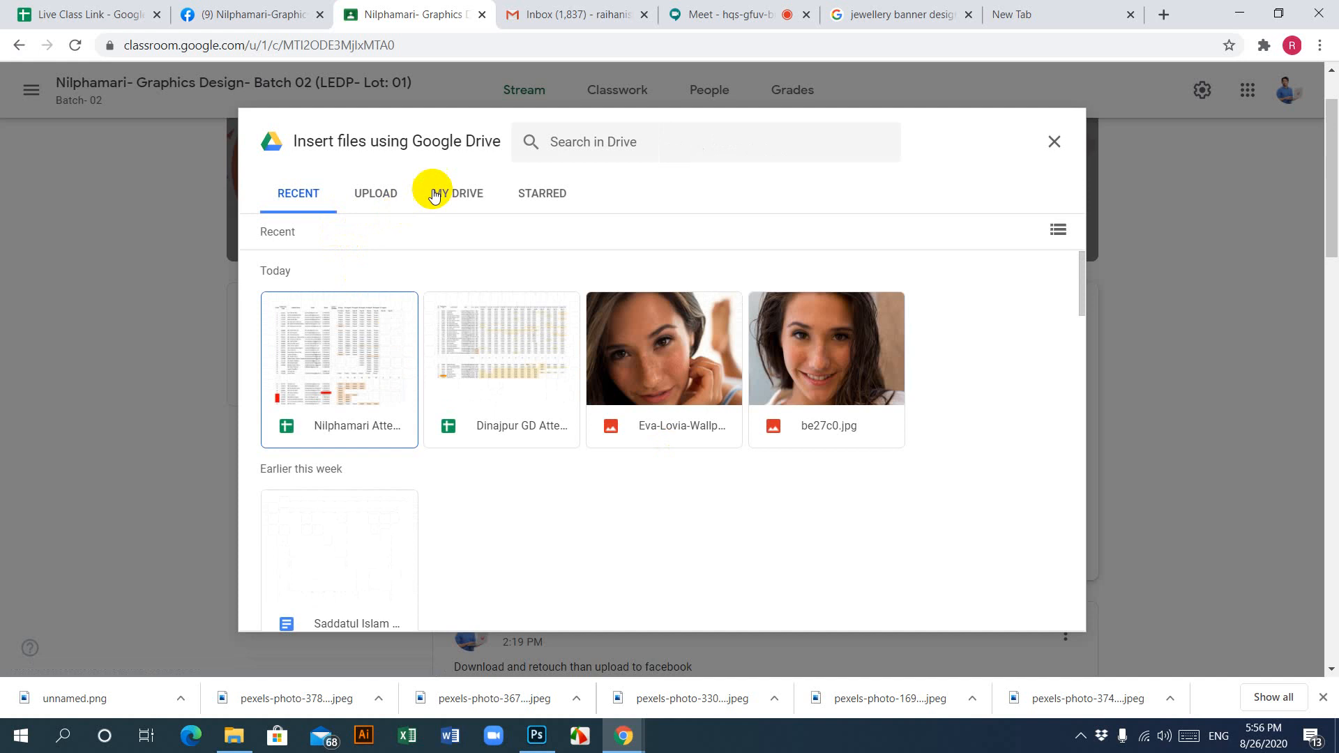
click(381, 196)
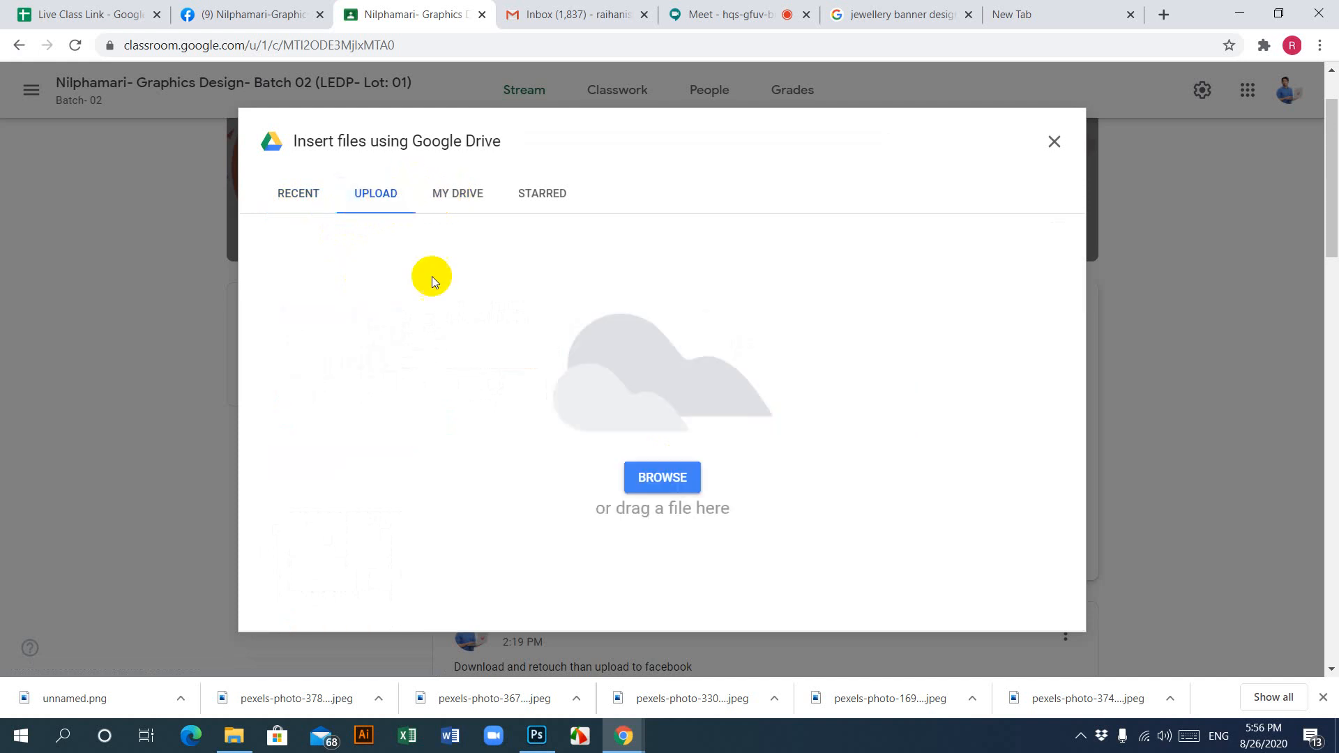
click(662, 481)
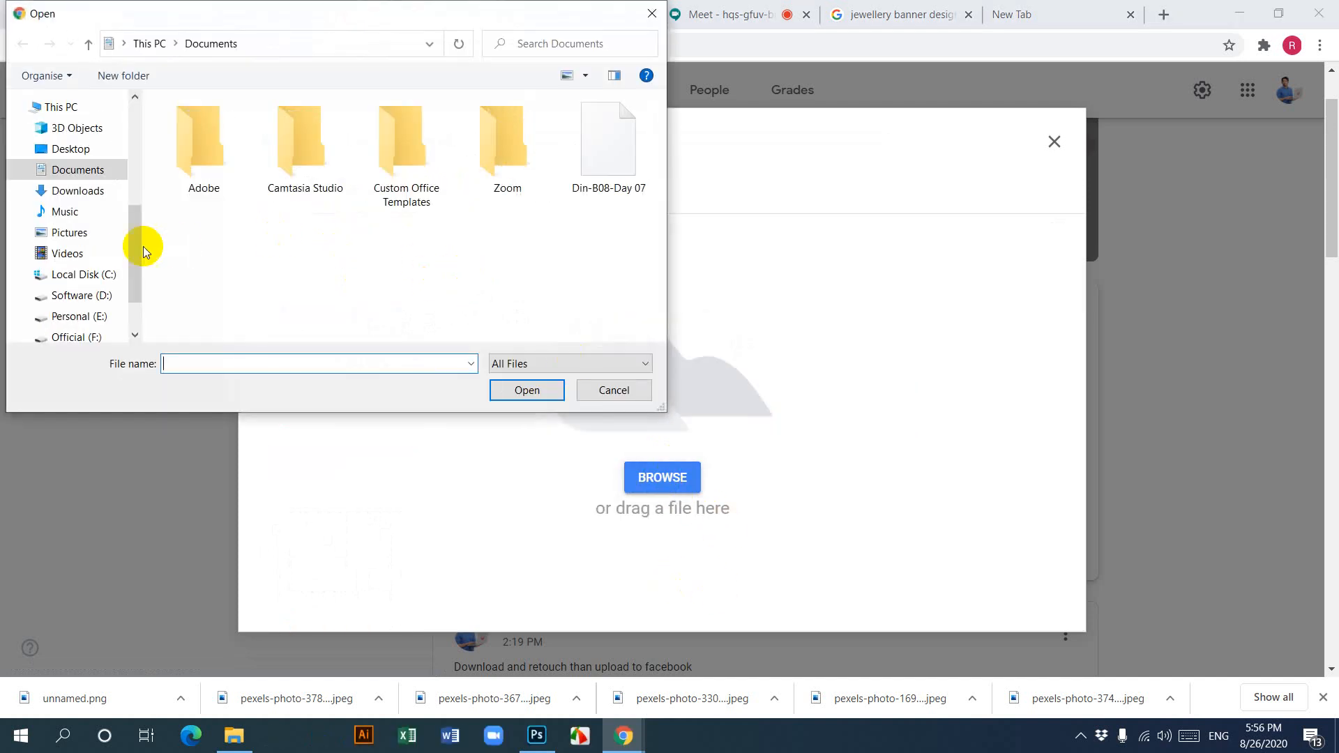
Step: Look through the Product Png folder in Downloads for files to share, and return to Downloads
click(84, 195)
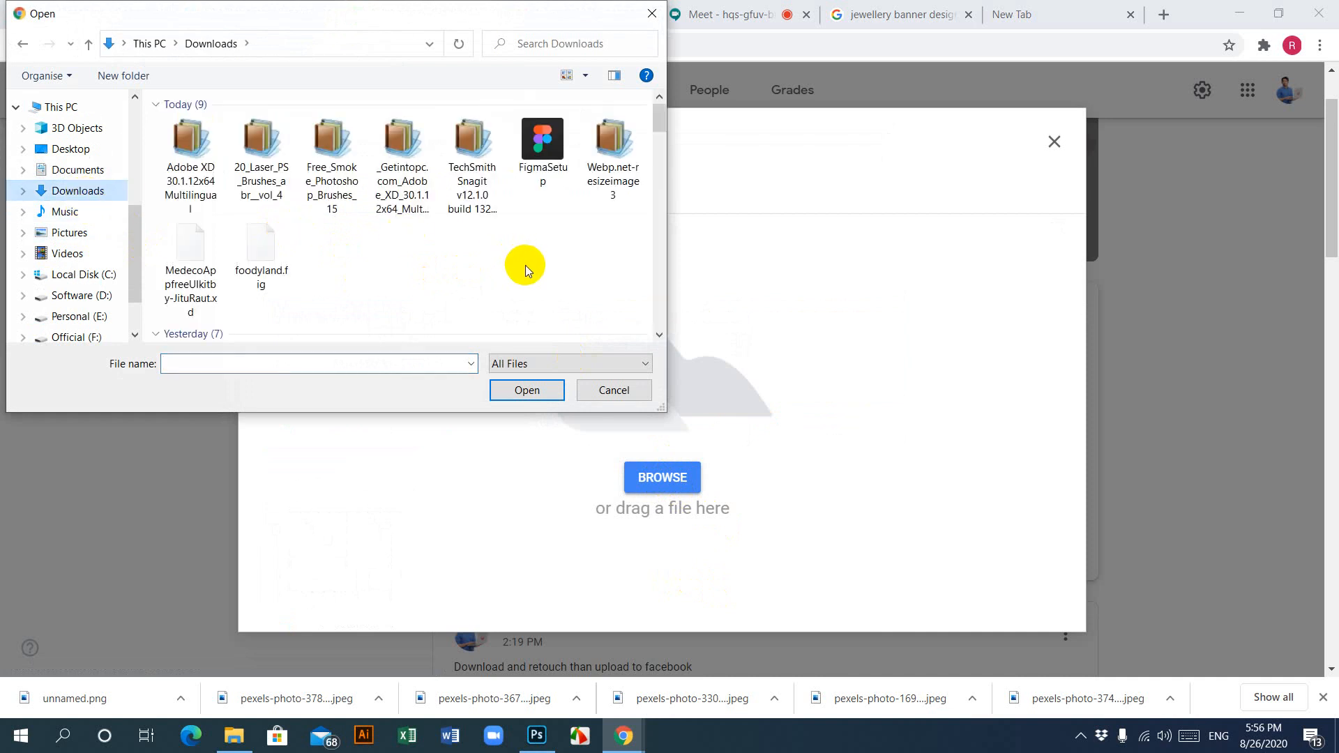
scroll(525, 266, down, 2)
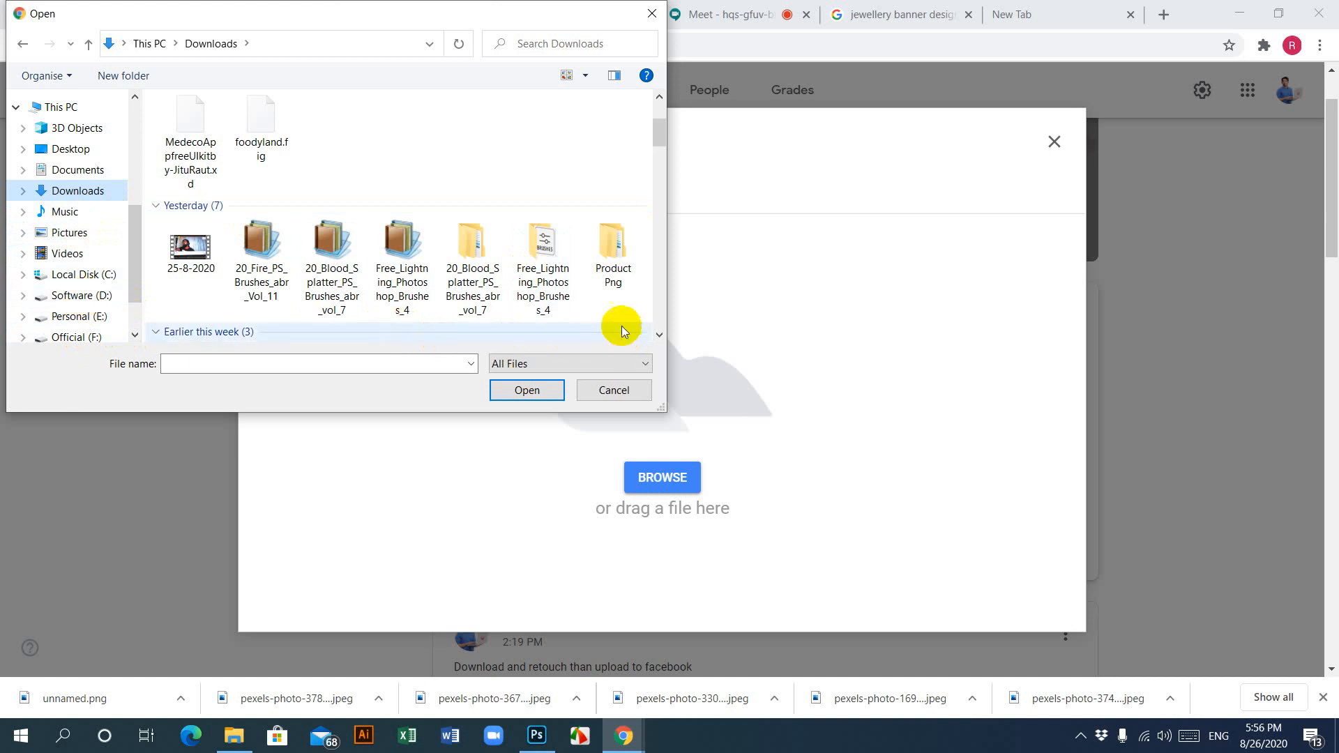
double_click(612, 254)
double_click(204, 130)
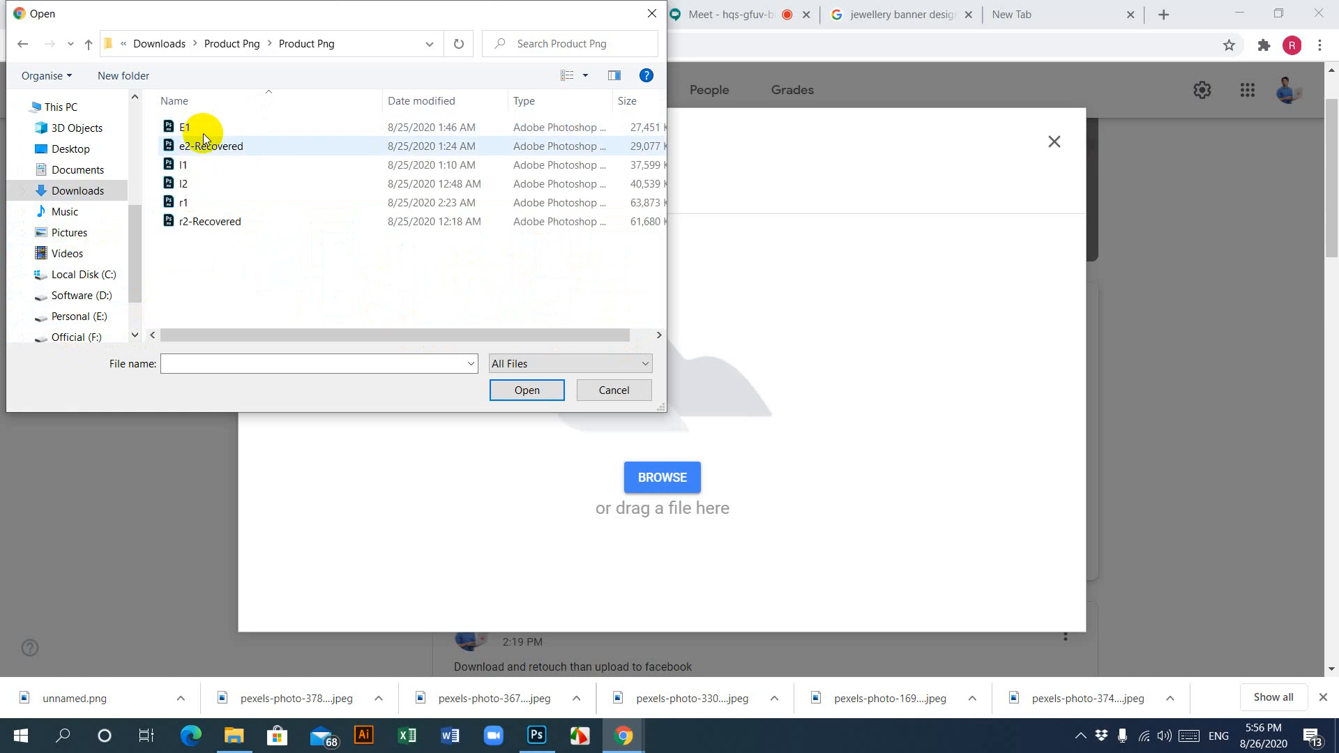
click(23, 45)
click(24, 46)
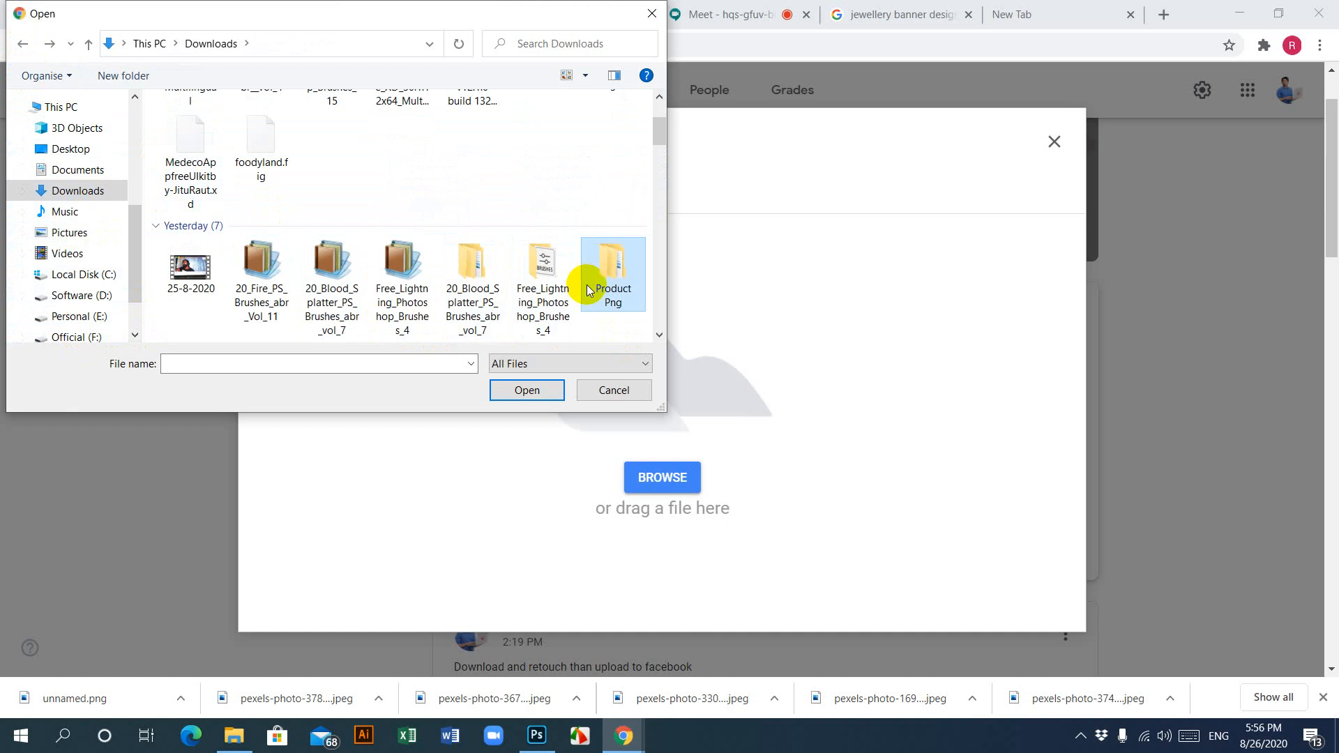
Step: Upload Int Product.rar from Downloads as the announcement's attachment
scroll(586, 289, down, 2)
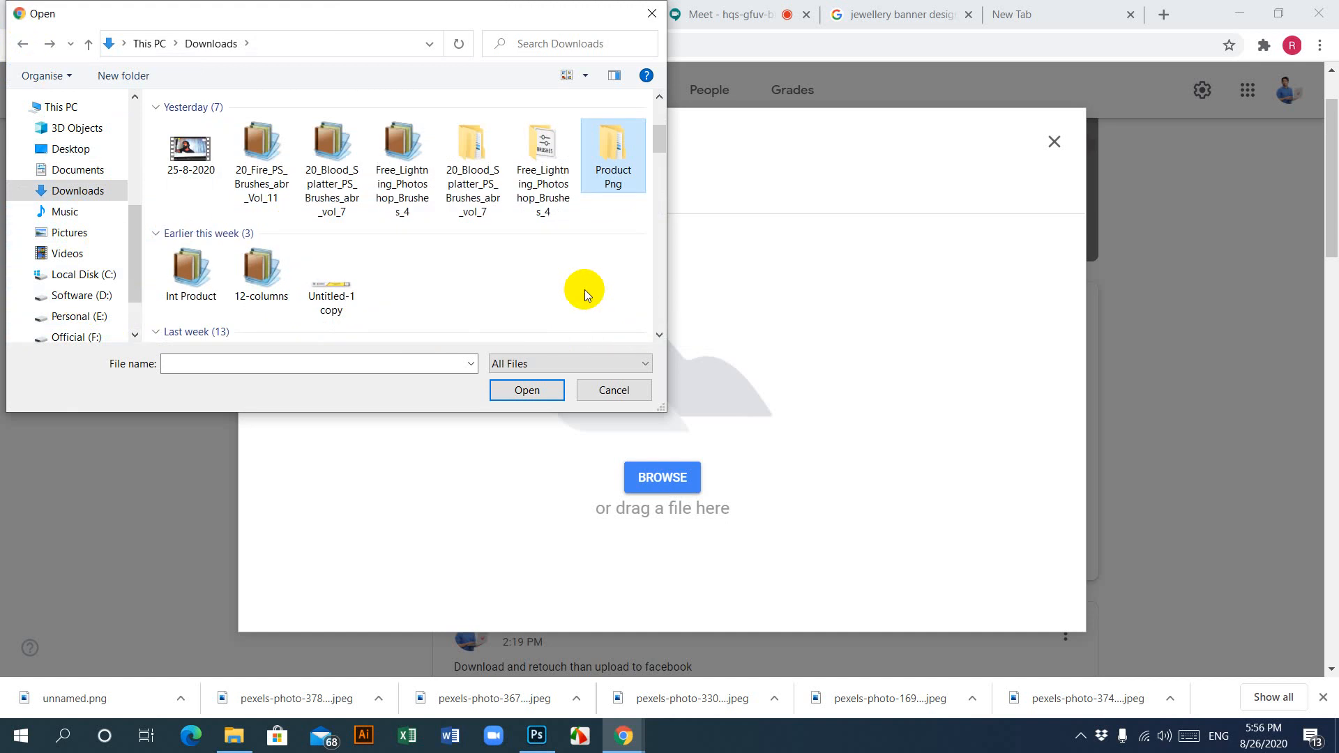
click(190, 274)
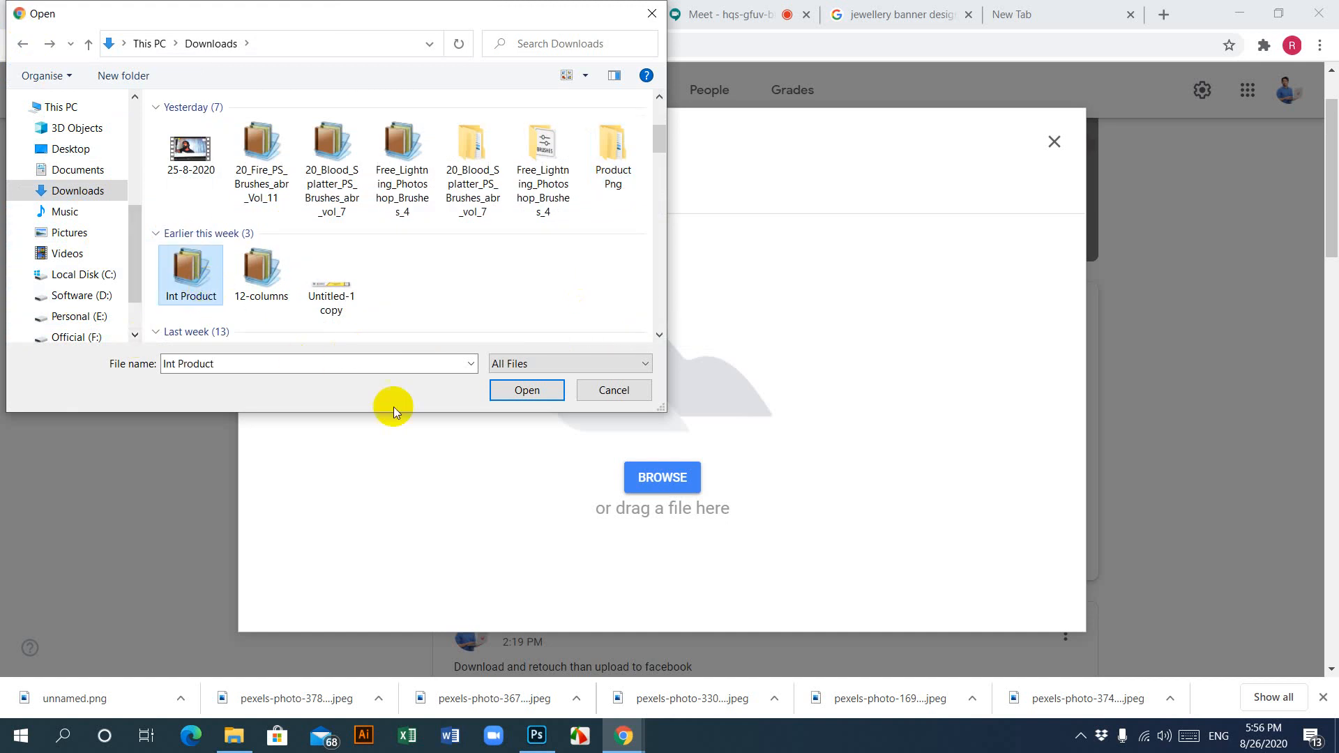
click(519, 391)
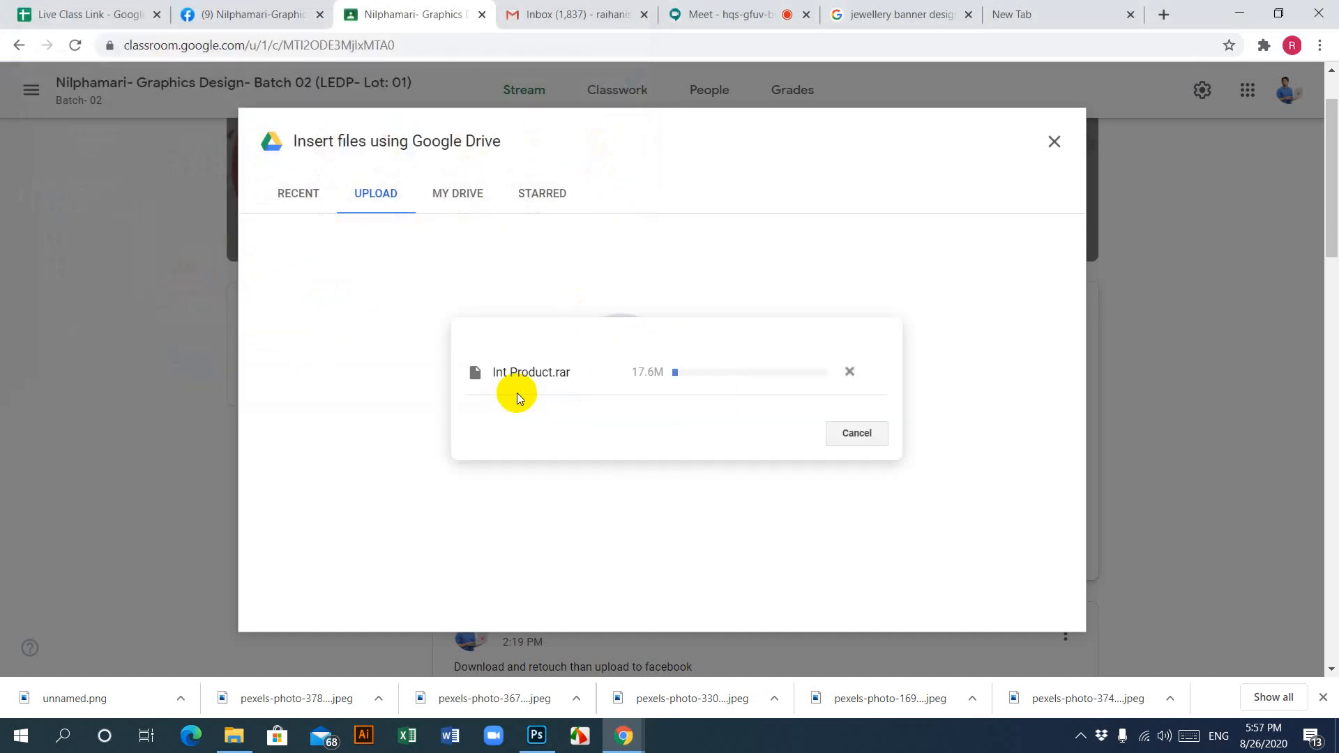